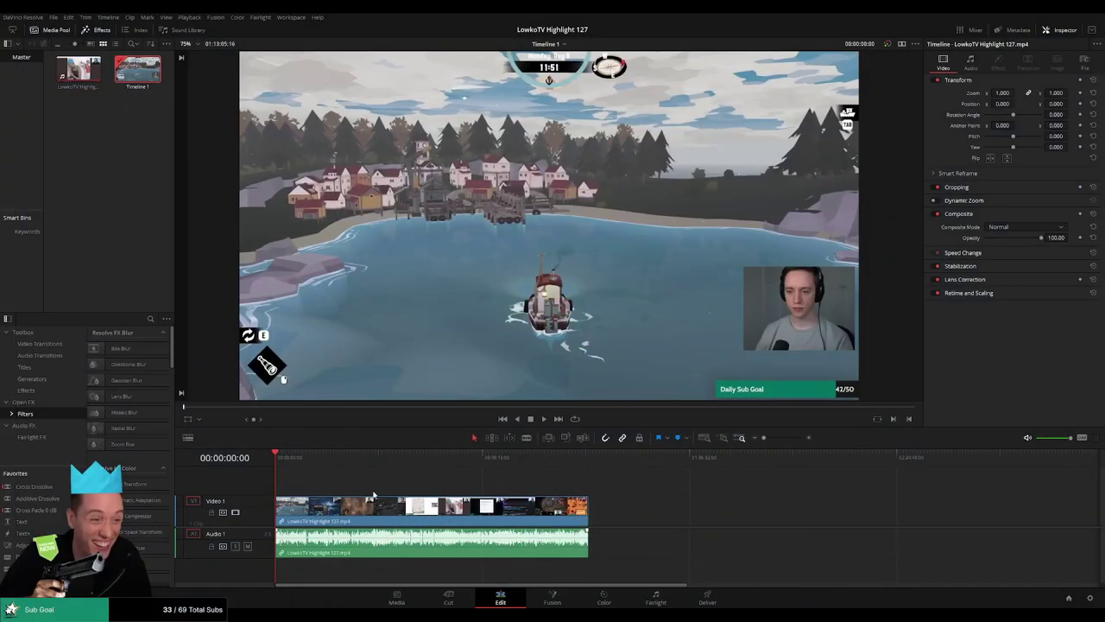
Zoom into the highlight clip and park the playhead at the Greater Marrow menu moment (~00:00:06:24).
{"action": "key", "text": "space"}
{"action": "left_click_drag", "start_coordinate": [763, 438], "coordinate": [779, 438]}
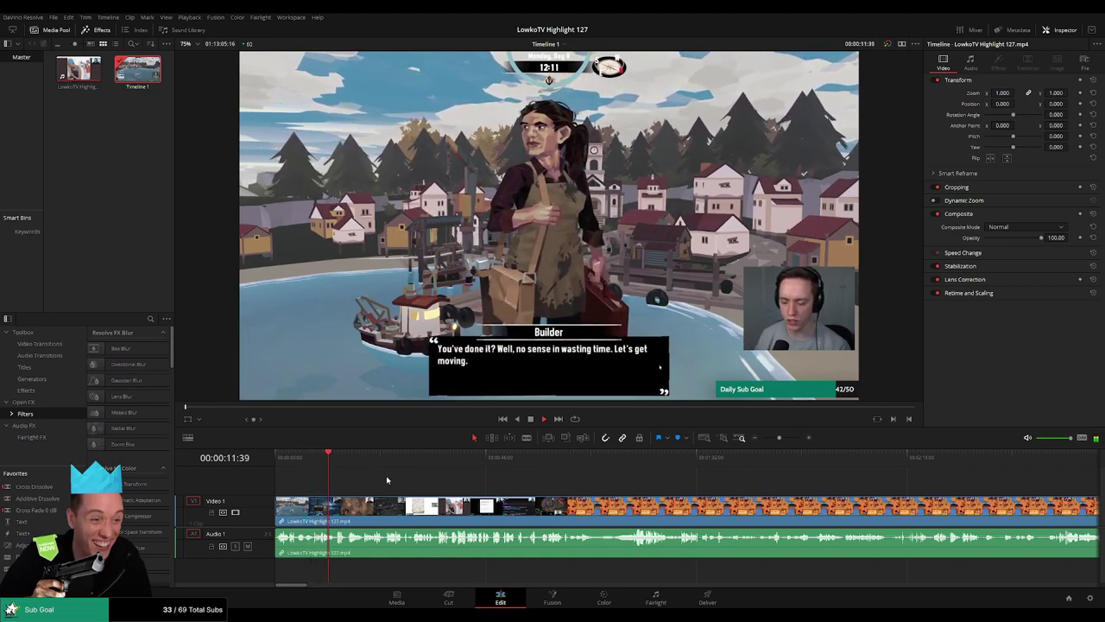
{"action": "left_click", "coordinate": [296, 455]}
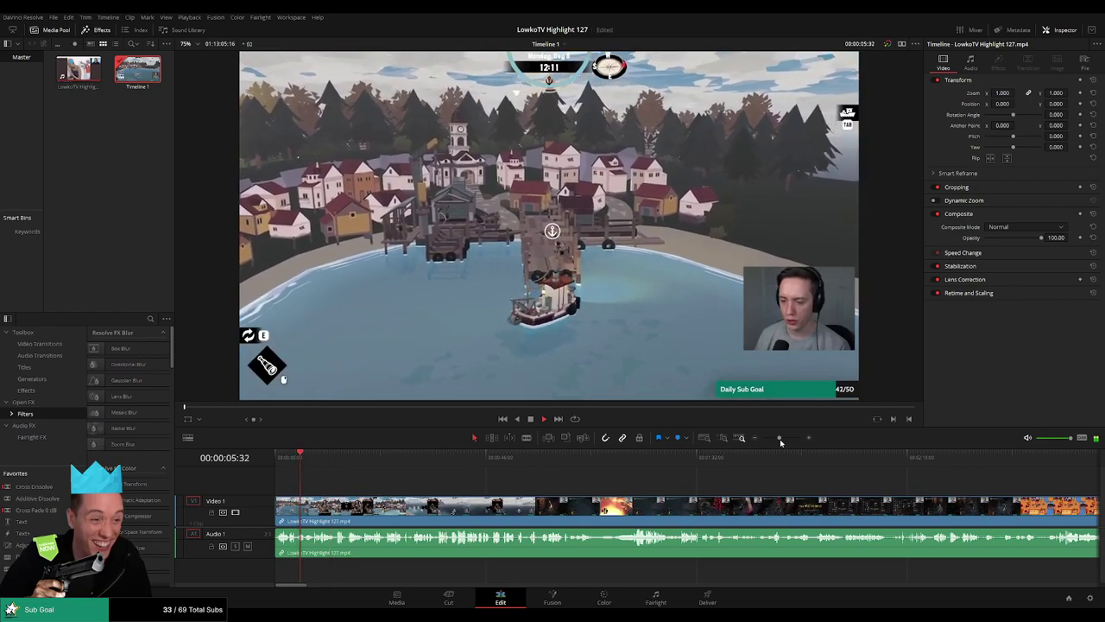
{"action": "left_click_drag", "start_coordinate": [781, 439], "coordinate": [791, 438]}
{"action": "mouse_move", "coordinate": [503, 458]}
{"action": "left_mouse_down"}
{"action": "mouse_move", "coordinate": [562, 479]}
{"action": "mouse_move", "coordinate": [469, 480]}
{"action": "left_mouse_up"}
Blade the clip at about 6:24 and add a cross fade at the audio cut.
{"action": "key", "text": "b"}
{"action": "left_click", "coordinate": [509, 507]}
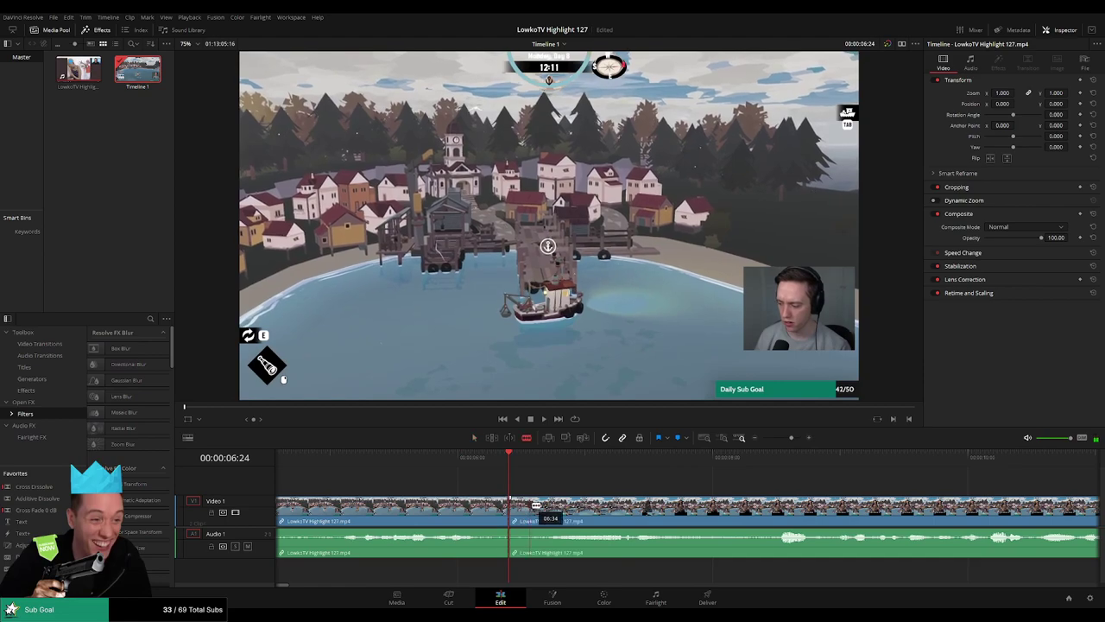
{"action": "key", "text": "a"}
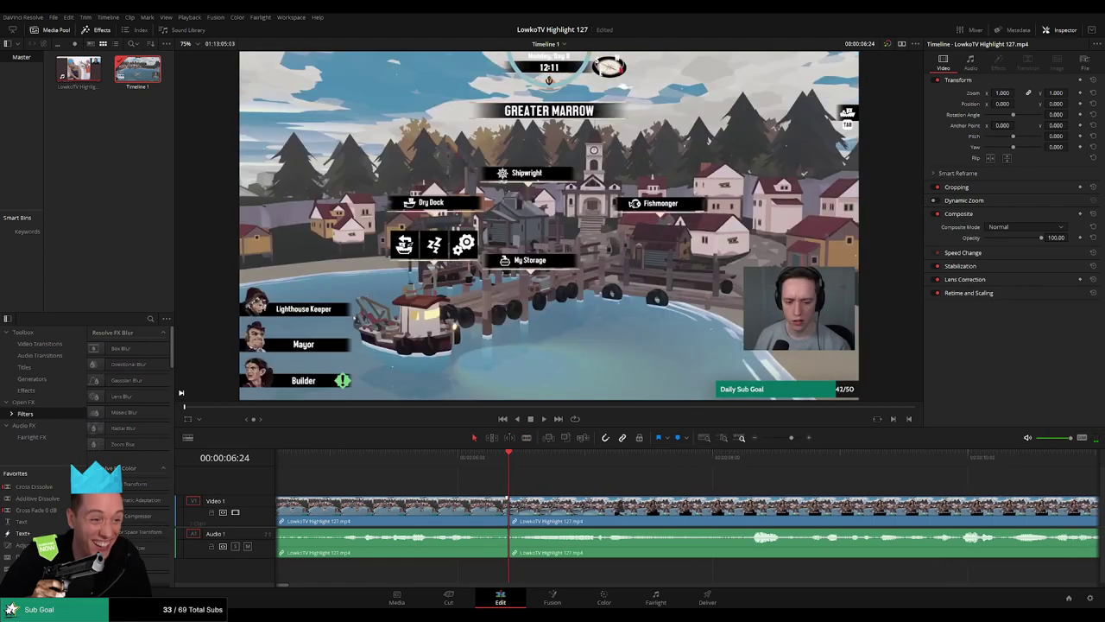
{"action": "key", "text": "shift+t"}
{"action": "left_click", "coordinate": [433, 476]}
{"action": "key", "text": "space"}
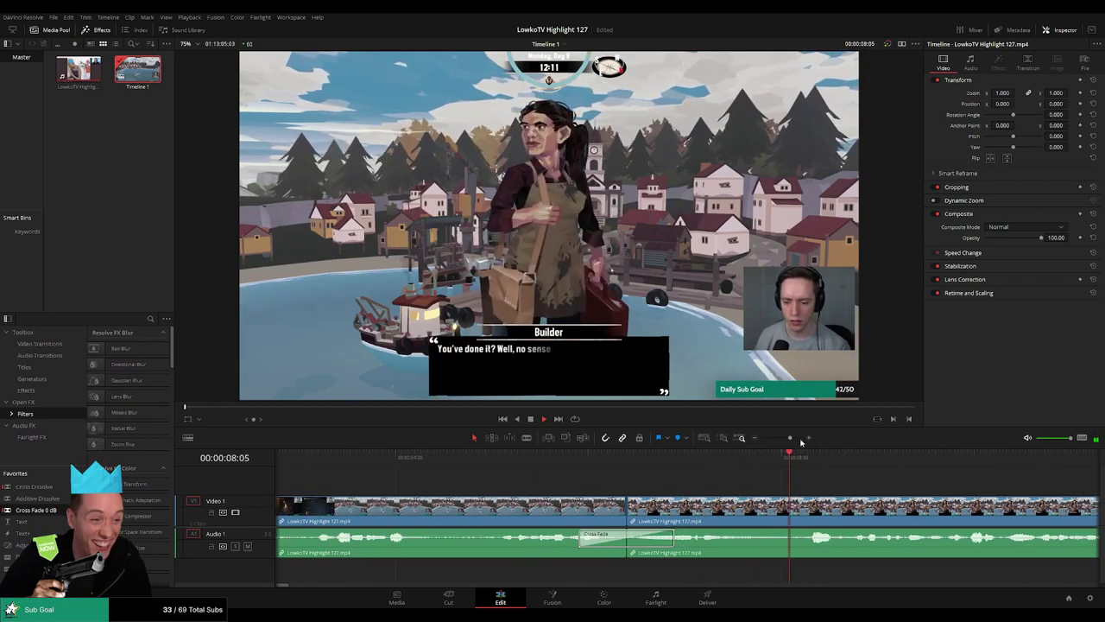
Zoom the timeline back out and deselect the clips.
{"action": "left_click_drag", "start_coordinate": [793, 438], "coordinate": [784, 438]}
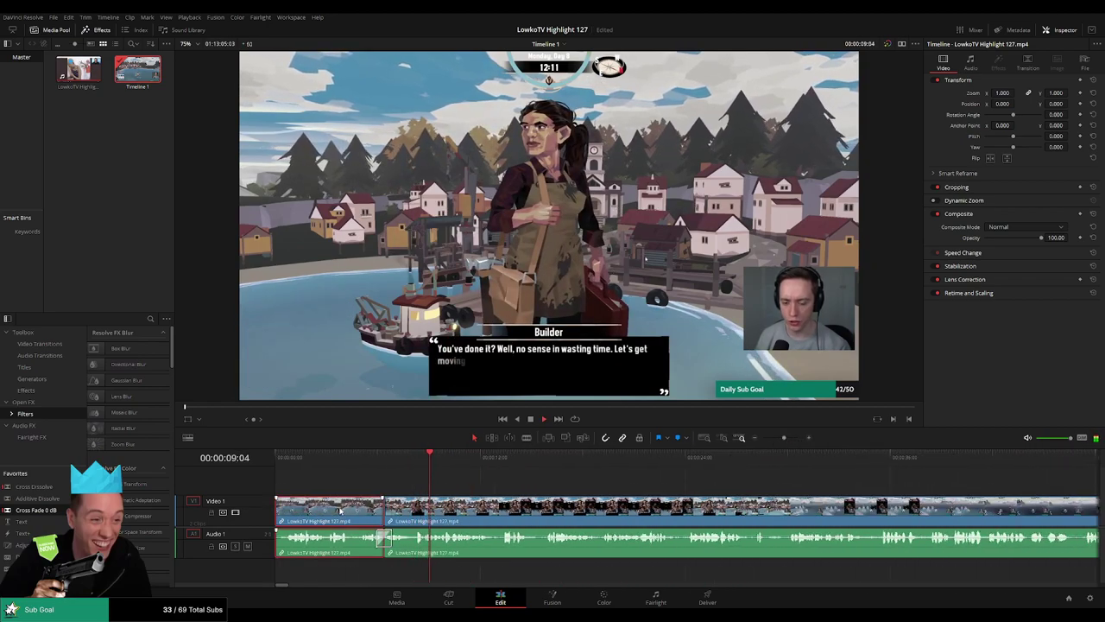
{"action": "left_click", "coordinate": [460, 488]}
{"action": "scroll", "coordinate": [460, 488], "scroll_direction": "right", "scroll_amount": 3}
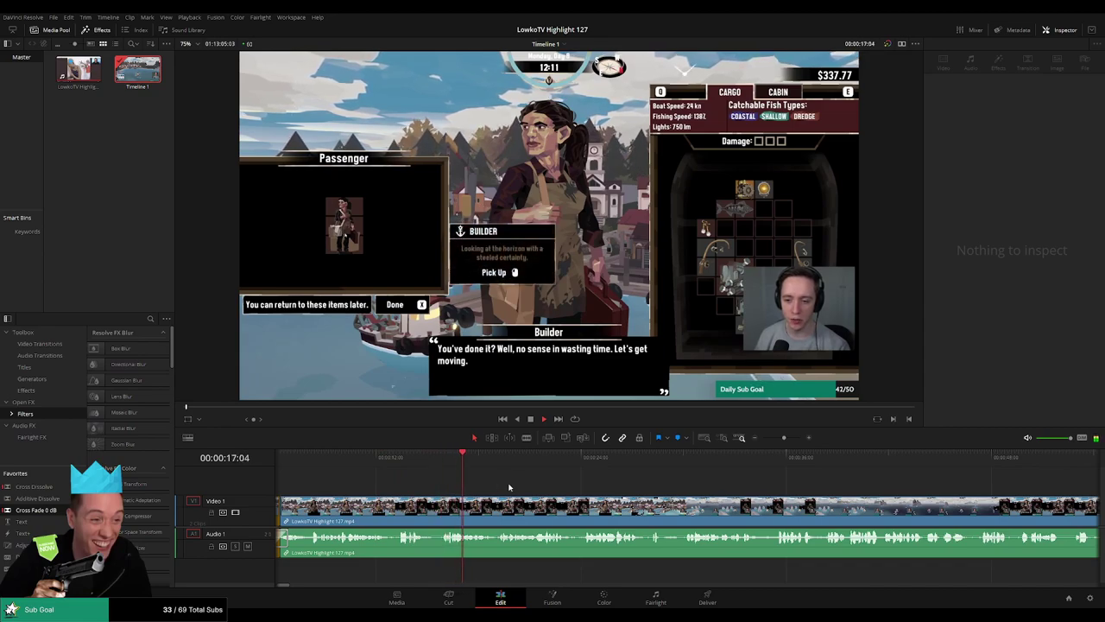
Make the Audio 1 track taller and the Video 1 track shorter.
{"action": "scroll", "coordinate": [415, 480], "scroll_direction": "right", "scroll_amount": 2}
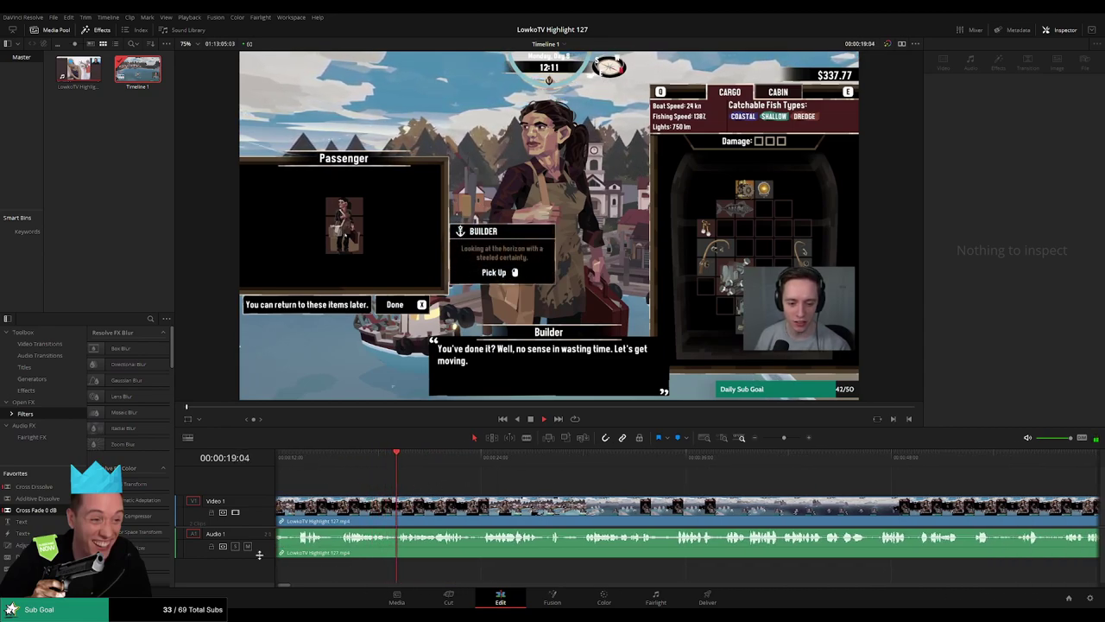
{"action": "left_click_drag", "start_coordinate": [259, 554], "coordinate": [259, 563]}
{"action": "left_click_drag", "start_coordinate": [261, 495], "coordinate": [261, 500]}
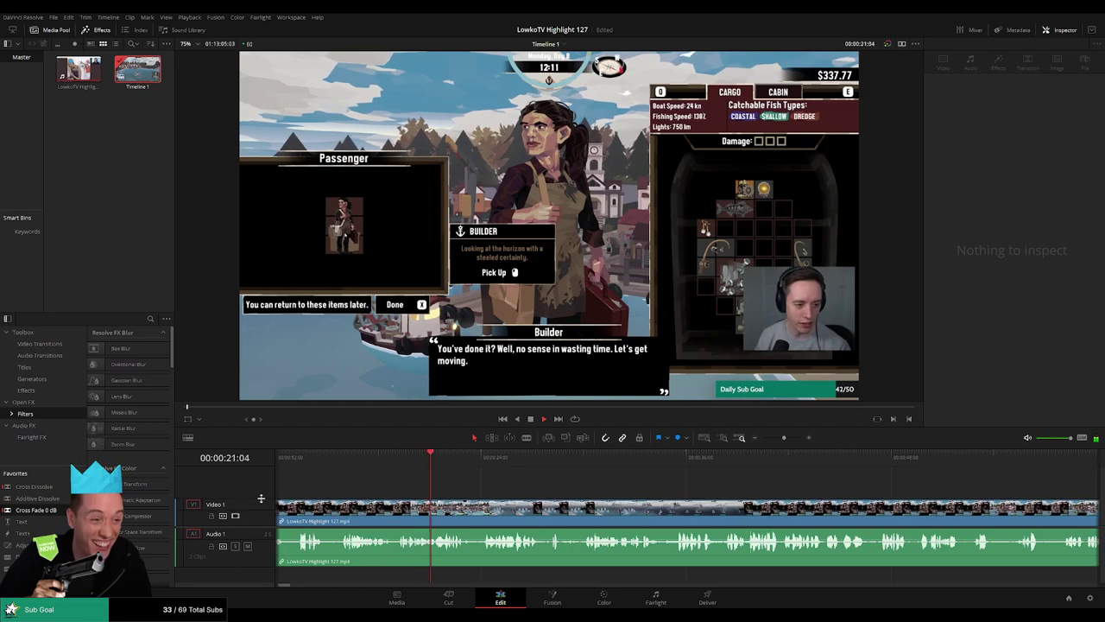
Select the footage clip and zoom in with the playhead around 31-33 seconds.
{"action": "scroll", "coordinate": [467, 485], "scroll_direction": "right", "scroll_amount": 1}
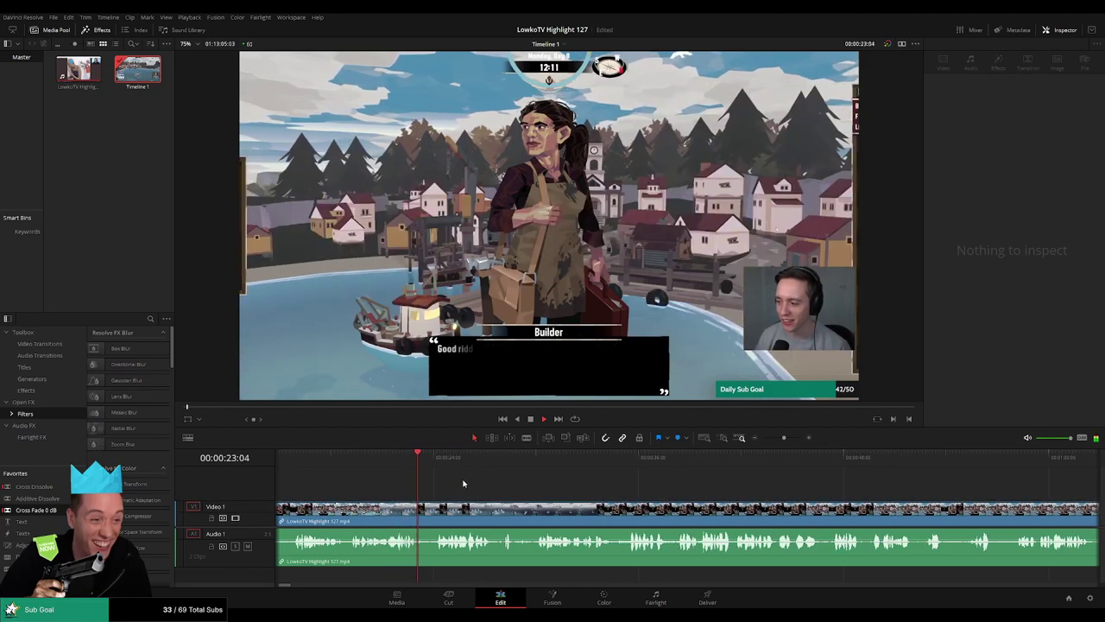
{"action": "scroll", "coordinate": [510, 490], "scroll_direction": "right", "scroll_amount": 2}
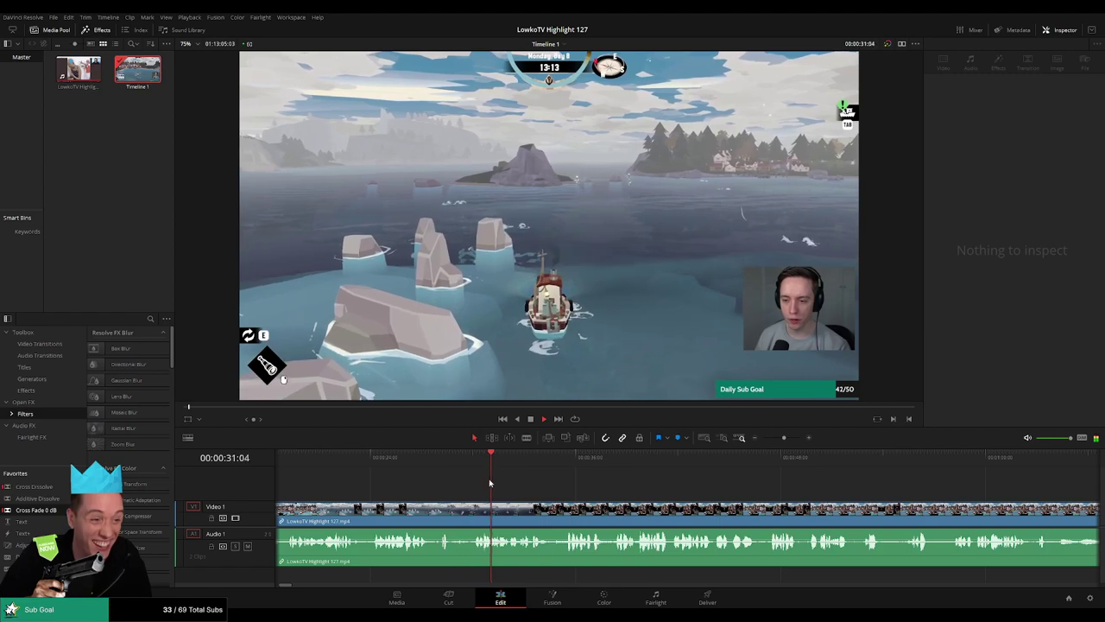
{"action": "scroll", "coordinate": [449, 490], "scroll_direction": "right", "scroll_amount": 2}
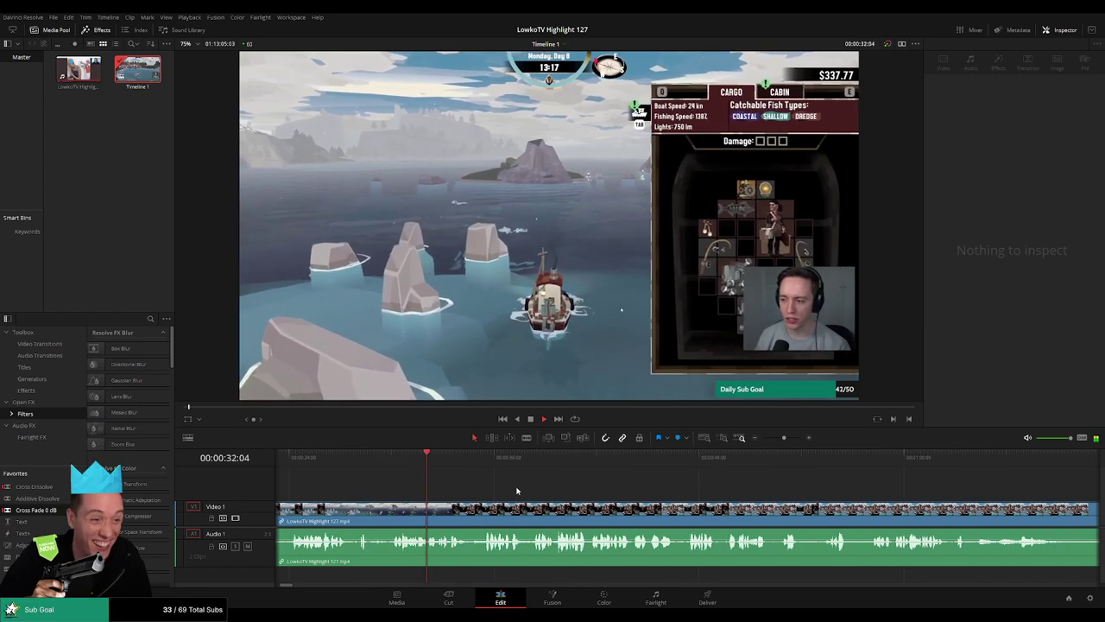
{"action": "scroll", "coordinate": [445, 491], "scroll_direction": "right", "scroll_amount": 1}
{"action": "scroll", "coordinate": [479, 495], "scroll_direction": "right", "scroll_amount": 1}
{"action": "left_click", "coordinate": [474, 510]}
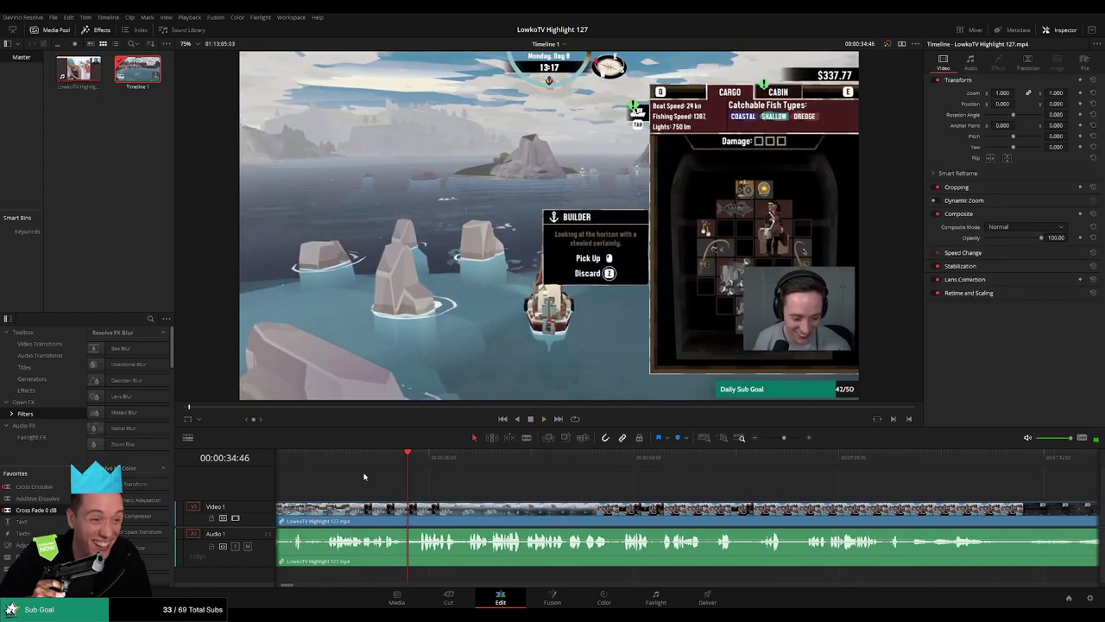
{"action": "left_click_drag", "start_coordinate": [784, 438], "coordinate": [789, 437]}
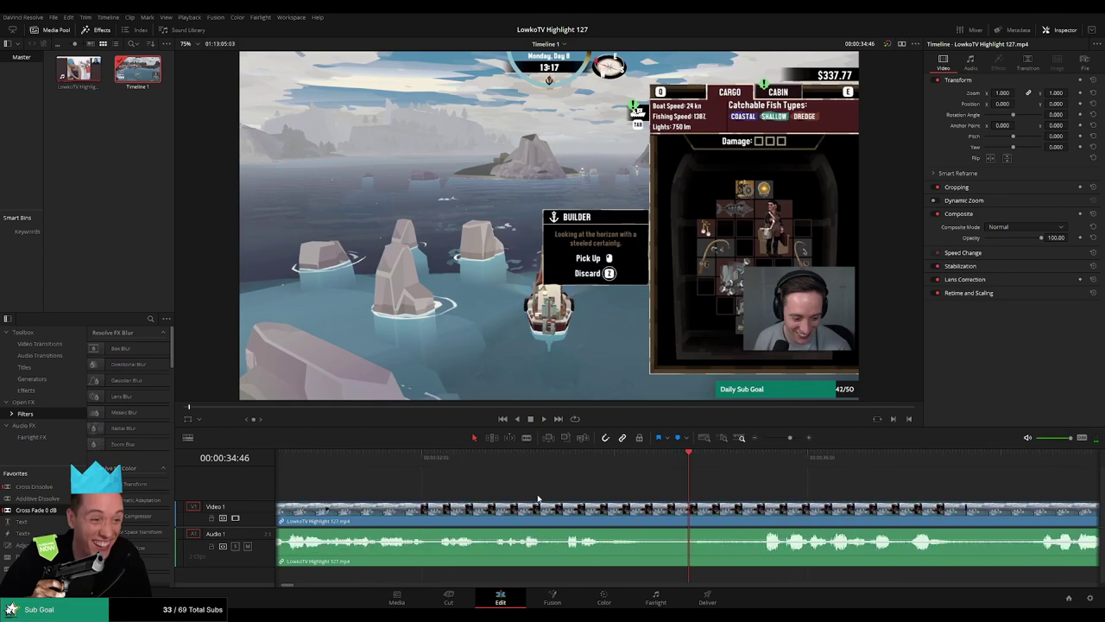
{"action": "left_click_drag", "start_coordinate": [536, 457], "coordinate": [466, 458]}
{"action": "scroll", "coordinate": [499, 480], "scroll_direction": "right", "scroll_amount": 2}
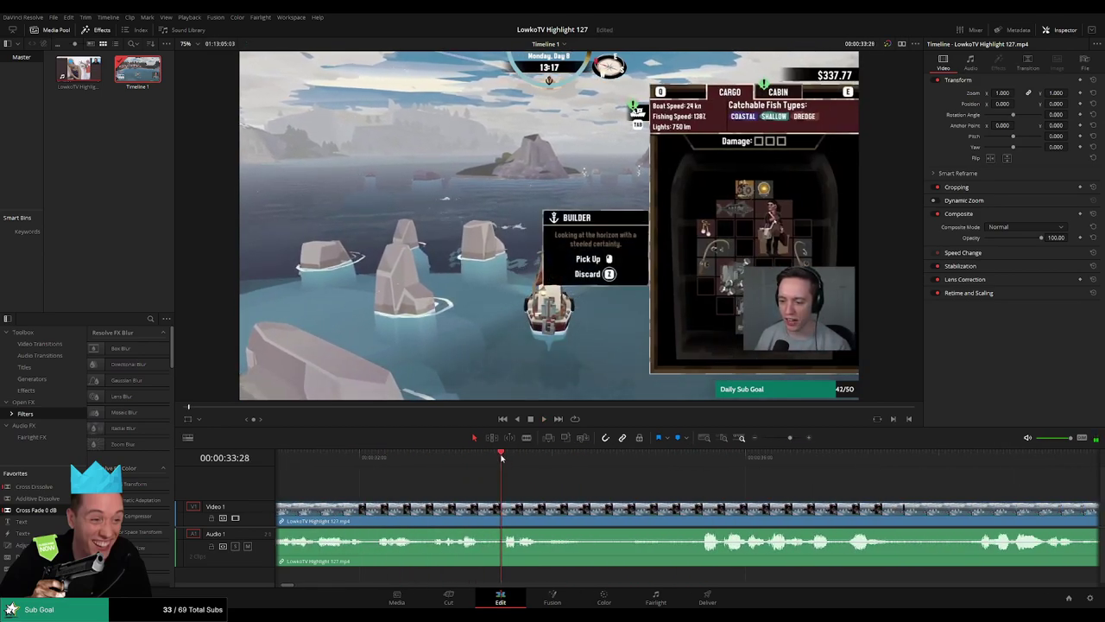
Add an Adjustment Clip on V2 with Zoom 2.840 and Position Y 235 on the Builder card.
{"action": "left_click_drag", "start_coordinate": [26, 545], "coordinate": [579, 490]}
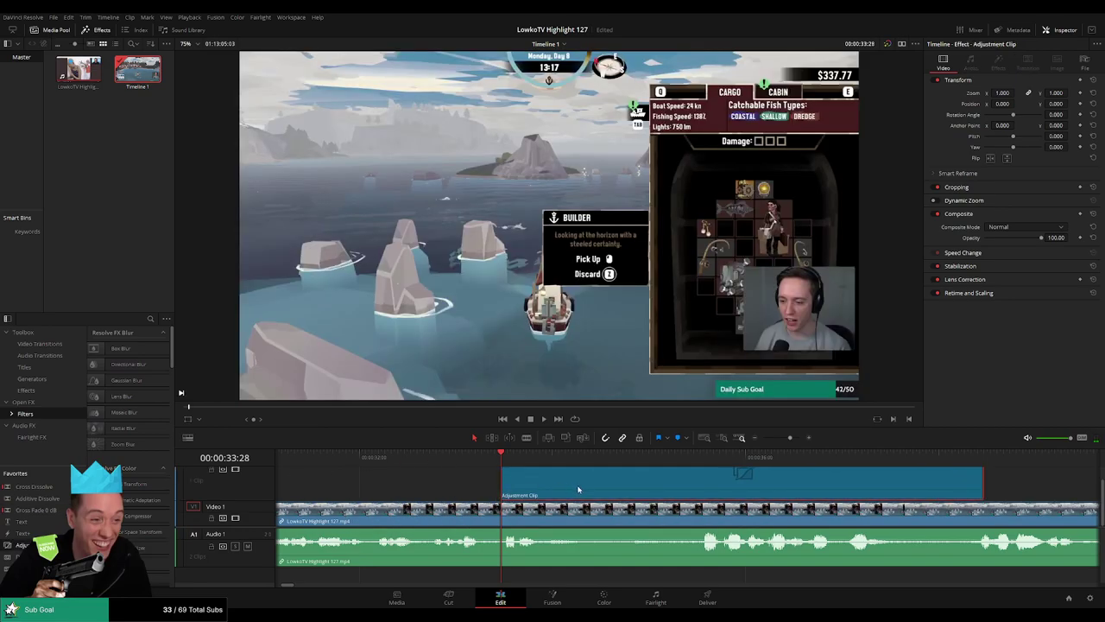
{"action": "scroll", "coordinate": [251, 482], "scroll_direction": "up", "scroll_amount": 1}
{"action": "scroll", "coordinate": [254, 480], "scroll_direction": "up", "scroll_amount": 1}
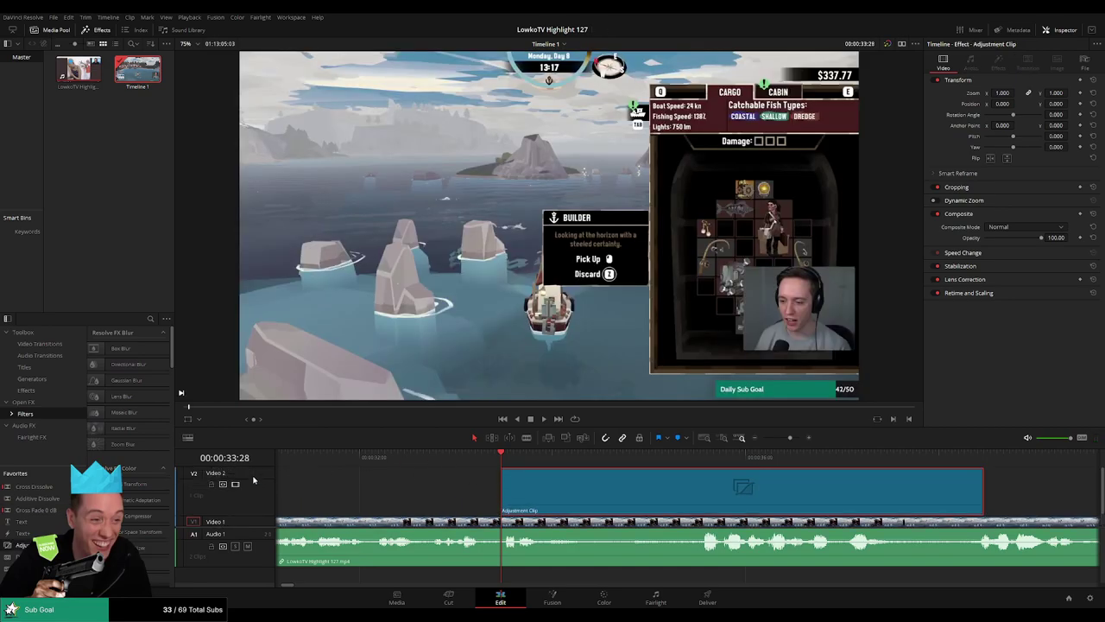
{"action": "left_click_drag", "start_coordinate": [254, 467], "coordinate": [253, 495]}
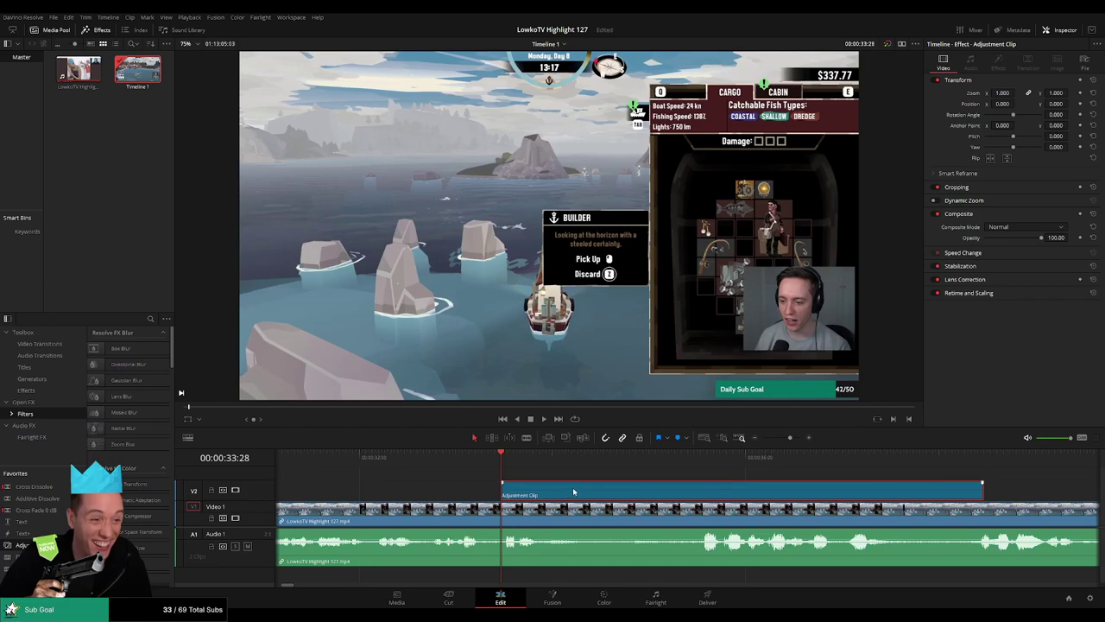
{"action": "left_click_drag", "start_coordinate": [1002, 92], "coordinate": [1079, 104]}
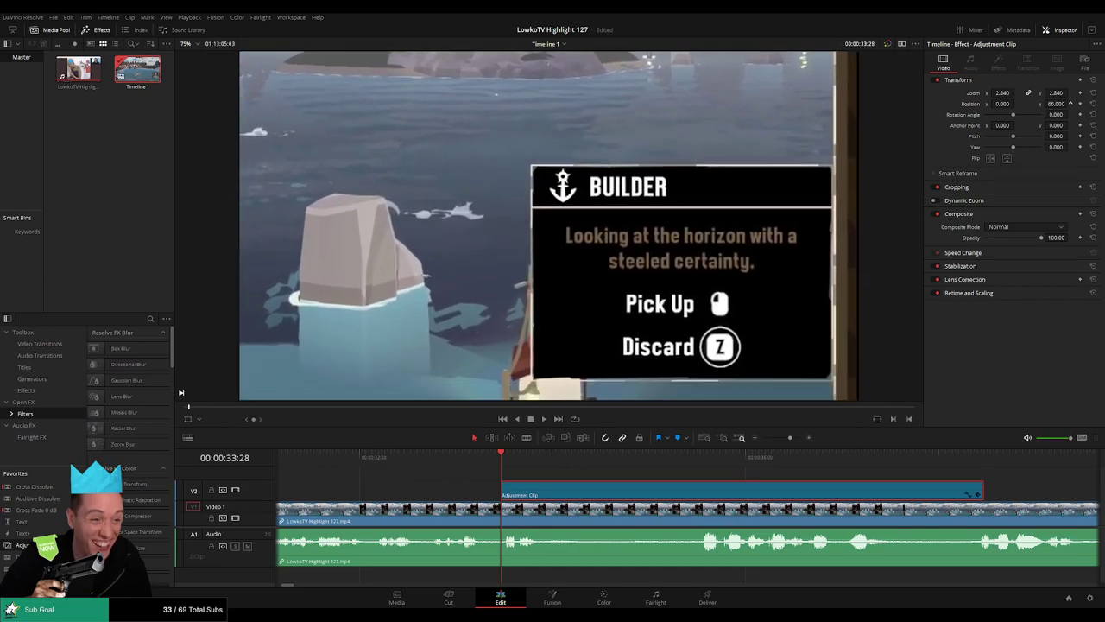
{"action": "left_click", "coordinate": [405, 468]}
{"action": "key", "text": "space"}
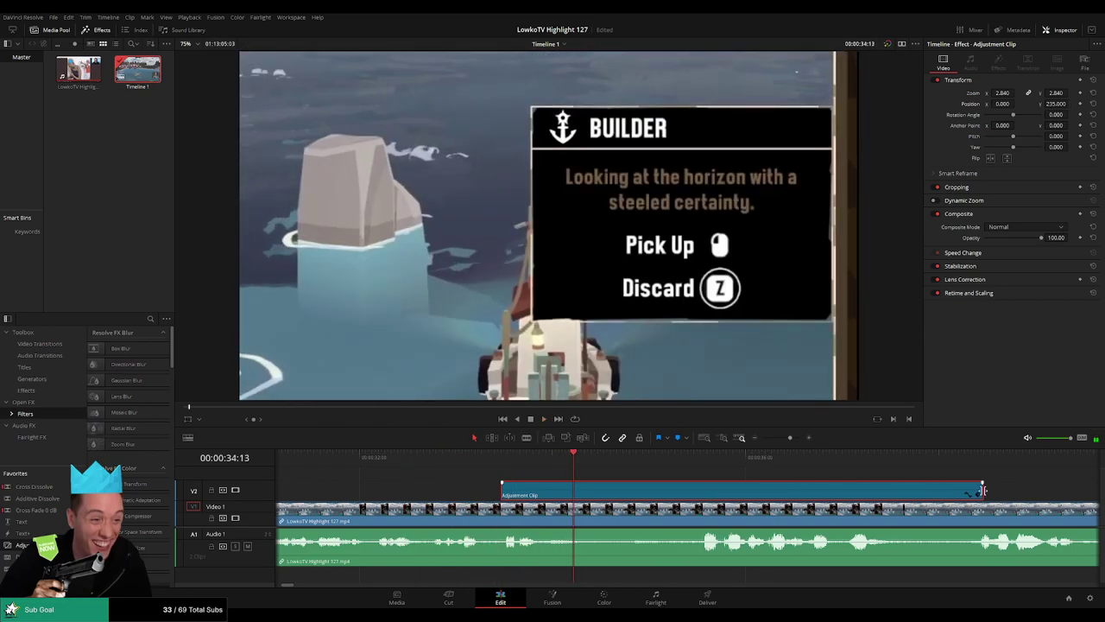
Trim and slide the adjustment clip to a brief moment around 34 seconds.
{"action": "left_click_drag", "start_coordinate": [983, 490], "coordinate": [572, 492]}
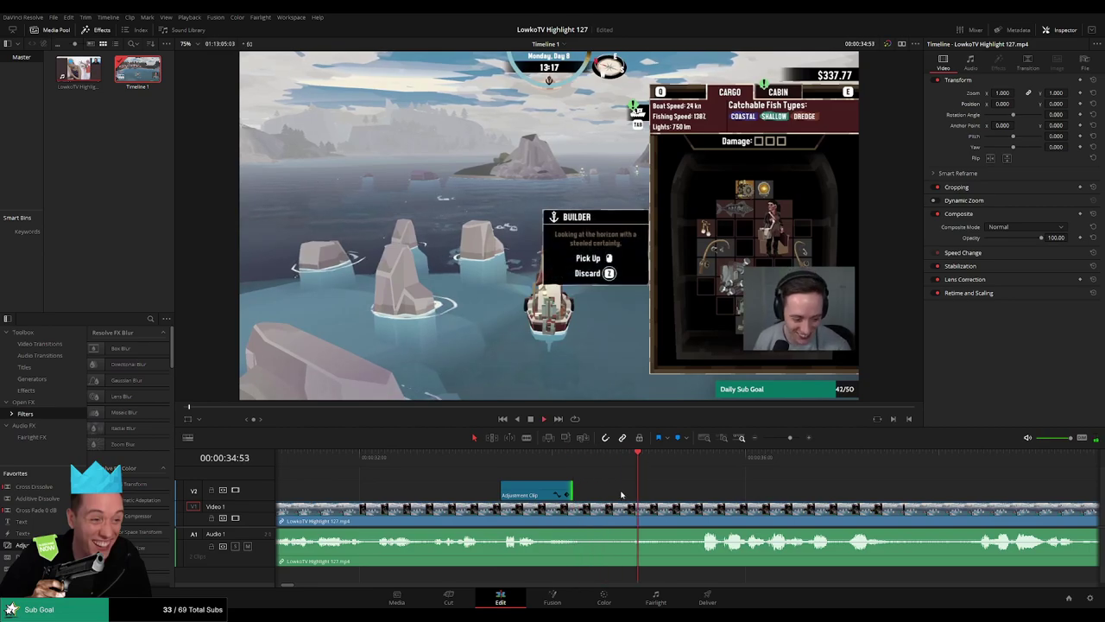
{"action": "left_click", "coordinate": [497, 469]}
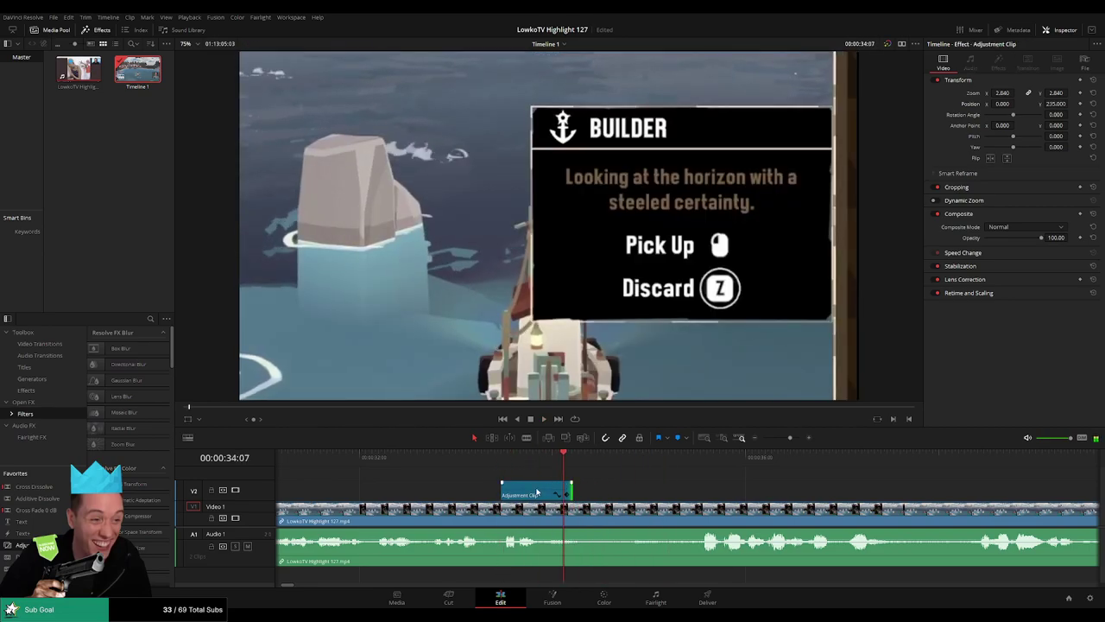
{"action": "left_click_drag", "start_coordinate": [536, 492], "coordinate": [590, 492]}
{"action": "left_click", "coordinate": [492, 464]}
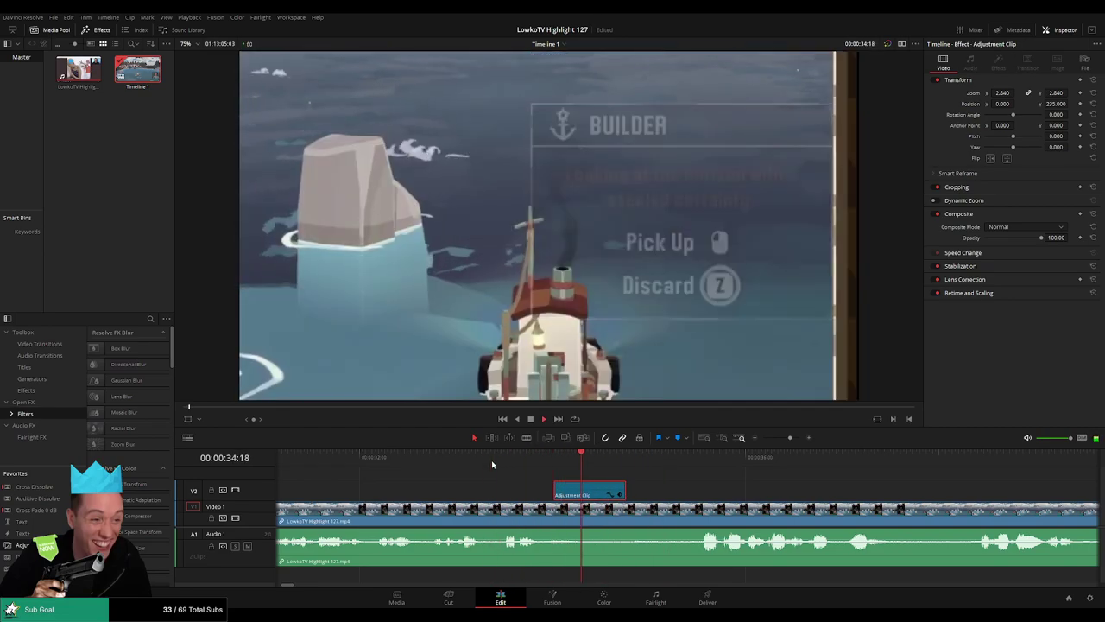
{"action": "left_click_drag", "start_coordinate": [626, 489], "coordinate": [683, 490]}
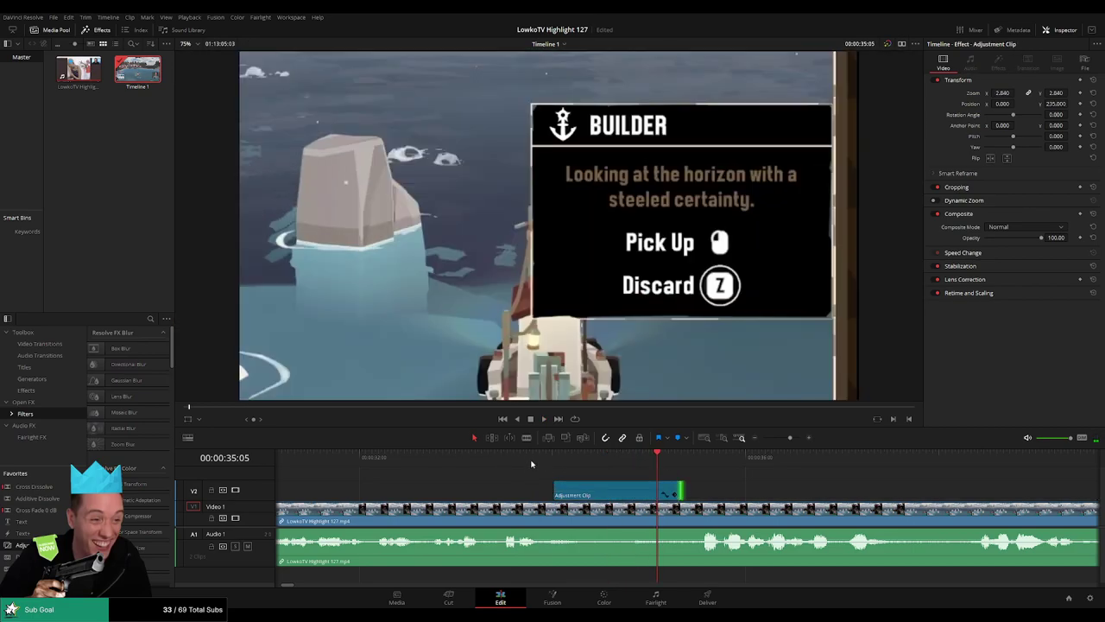
{"action": "left_click", "coordinate": [522, 462]}
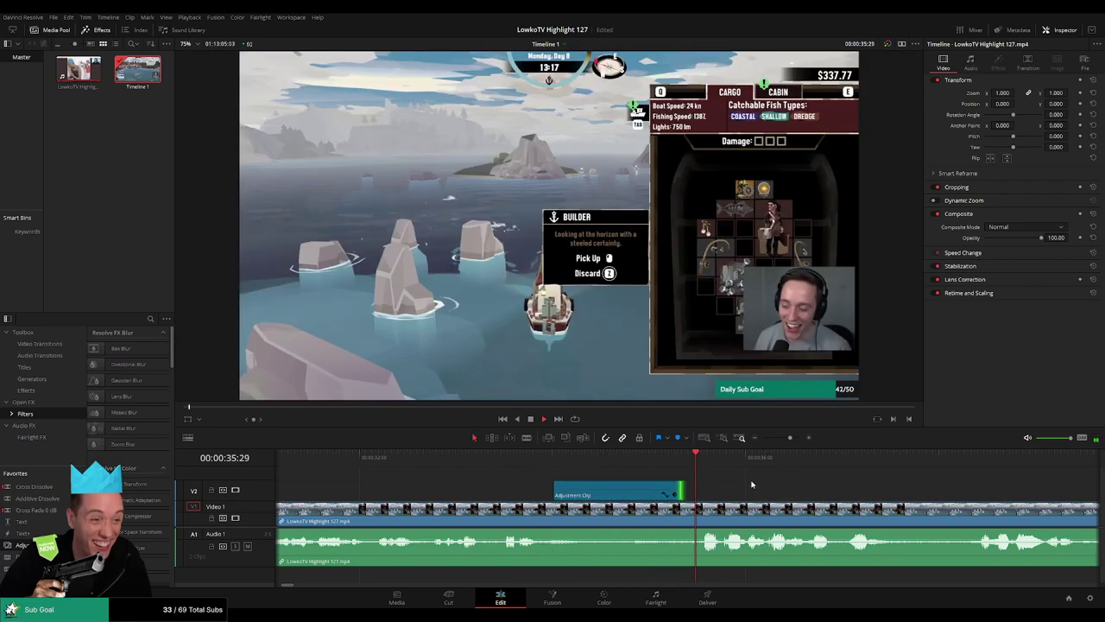
{"action": "left_click_drag", "start_coordinate": [558, 493], "coordinate": [546, 493]}
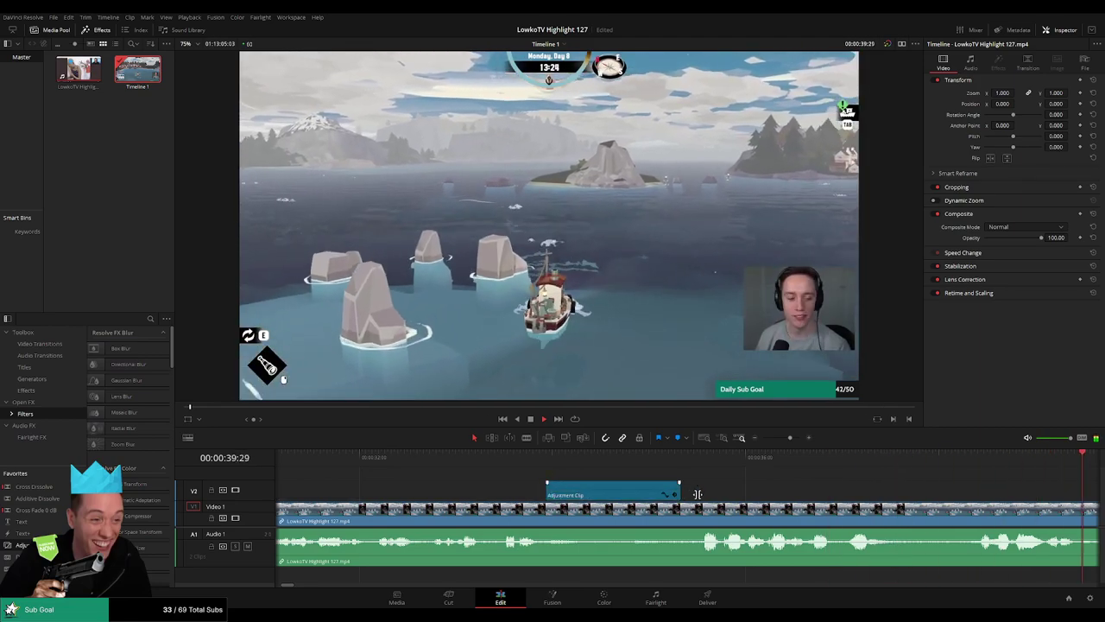
{"action": "left_click_drag", "start_coordinate": [560, 494], "coordinate": [584, 494]}
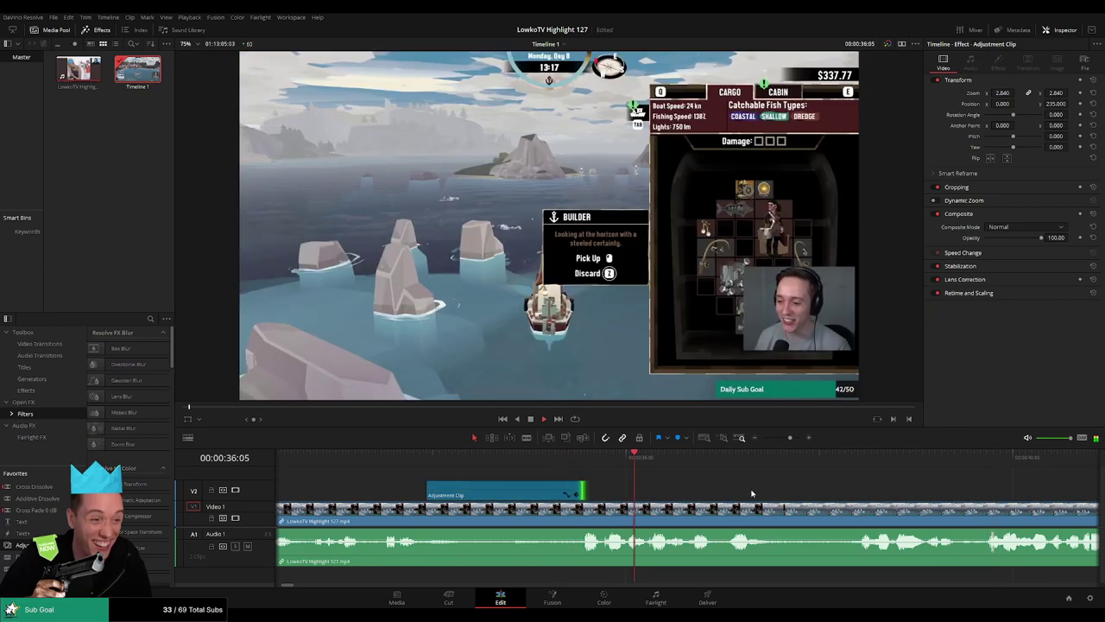
{"action": "left_click_drag", "start_coordinate": [789, 438], "coordinate": [781, 438]}
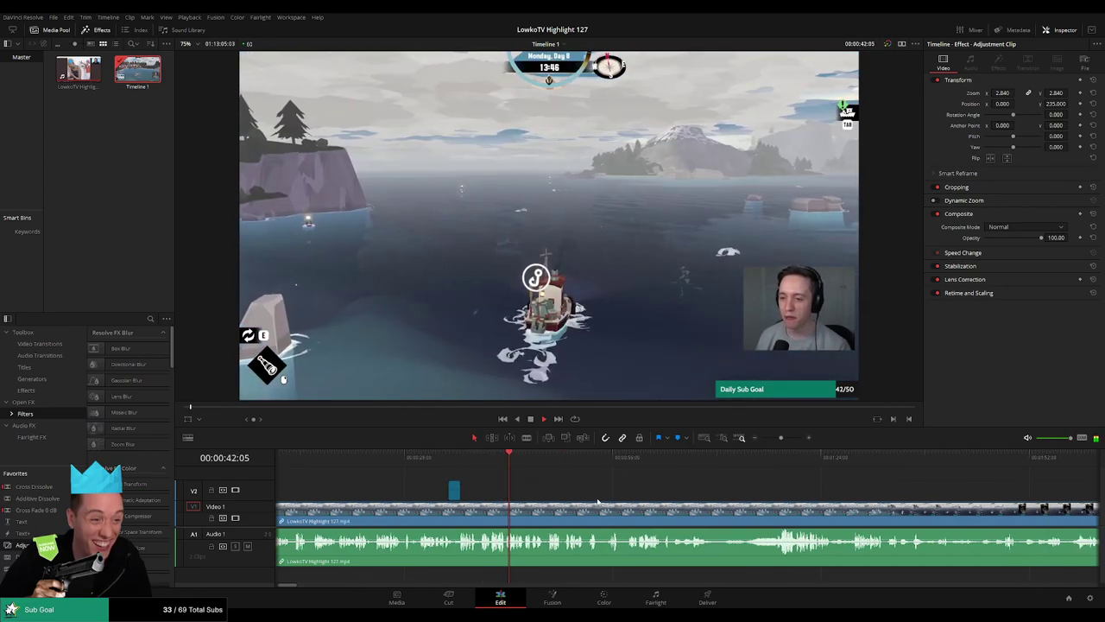
Zoom in and blade the fishing footage near the 57-second mark.
{"action": "key", "text": "ctrl+equal"}
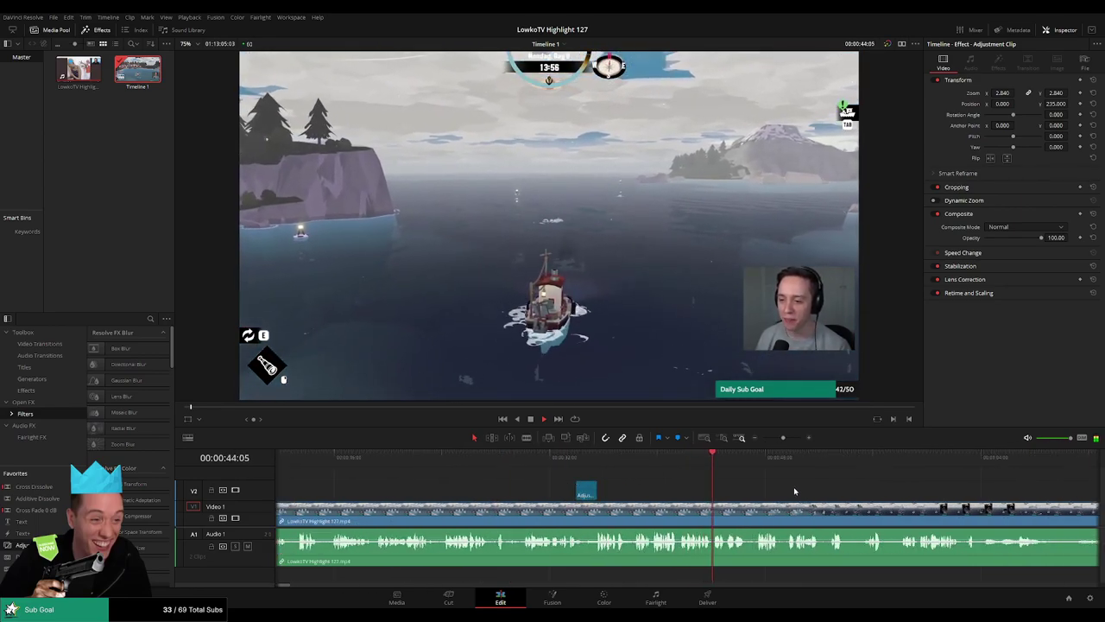
{"action": "scroll", "coordinate": [596, 479], "scroll_direction": "down", "scroll_amount": 3}
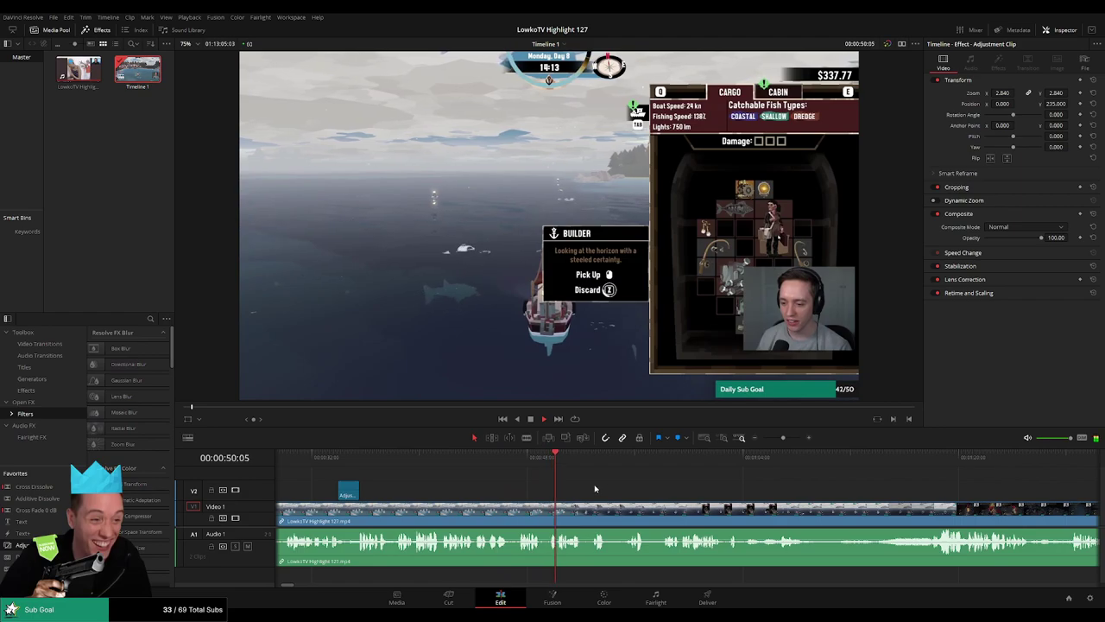
{"action": "scroll", "coordinate": [526, 488], "scroll_direction": "down", "scroll_amount": 2}
{"action": "scroll", "coordinate": [518, 488], "scroll_direction": "up", "scroll_amount": 1}
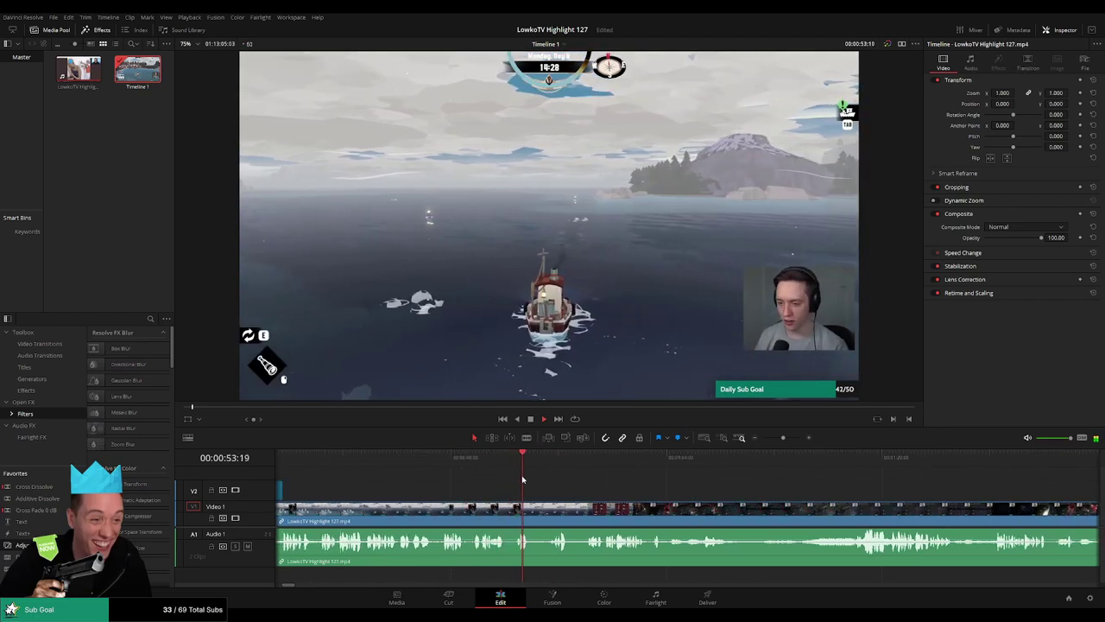
{"action": "key", "text": "b"}
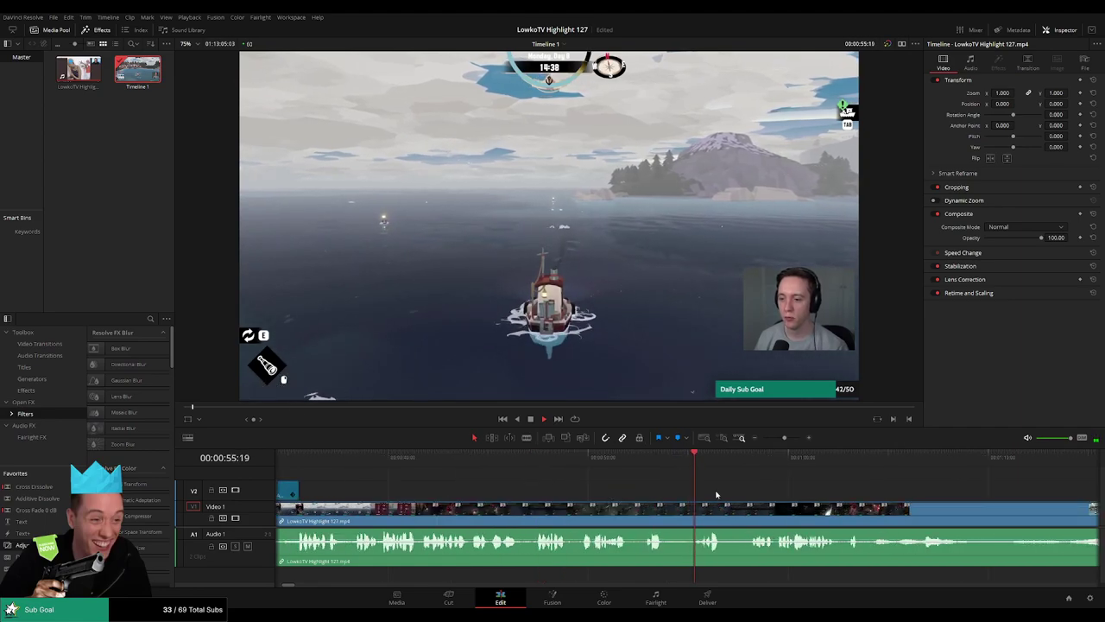
{"action": "left_click", "coordinate": [671, 511]}
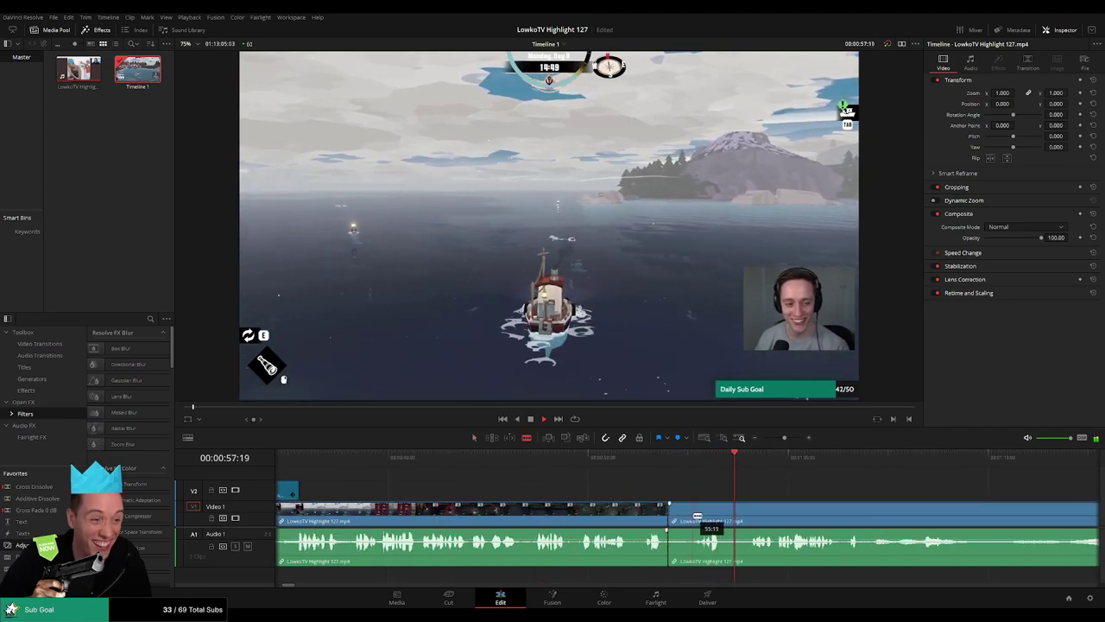
Select the clip piece before the new cut and zoom out to see the whole clip.
{"action": "key", "text": "a"}
{"action": "left_click", "coordinate": [351, 493]}
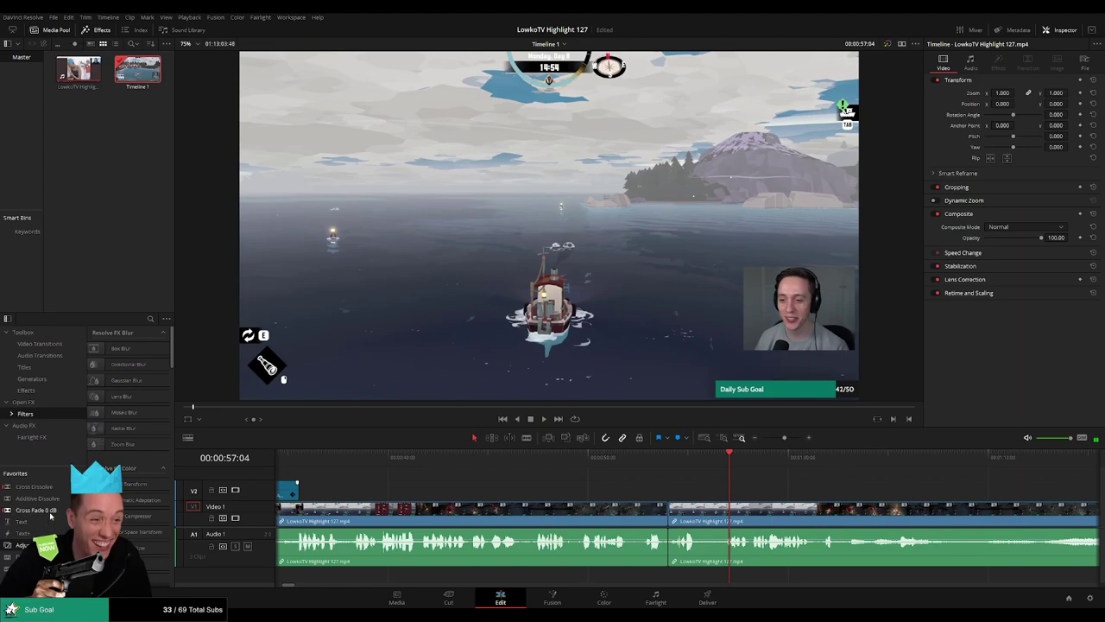
{"action": "left_click", "coordinate": [654, 481]}
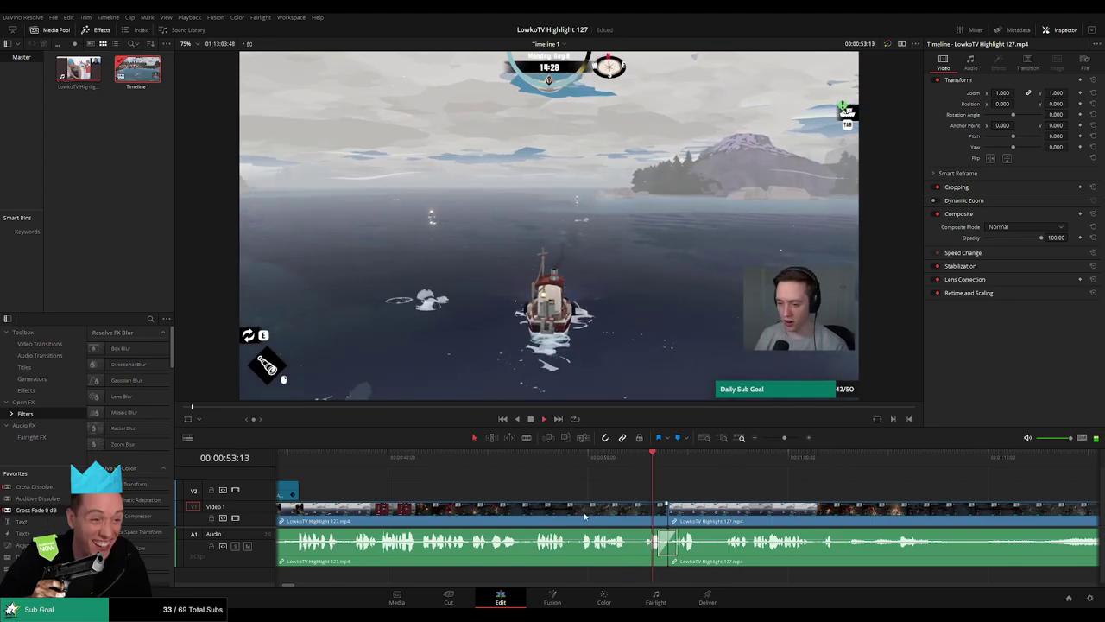
{"action": "left_click", "coordinate": [581, 515]}
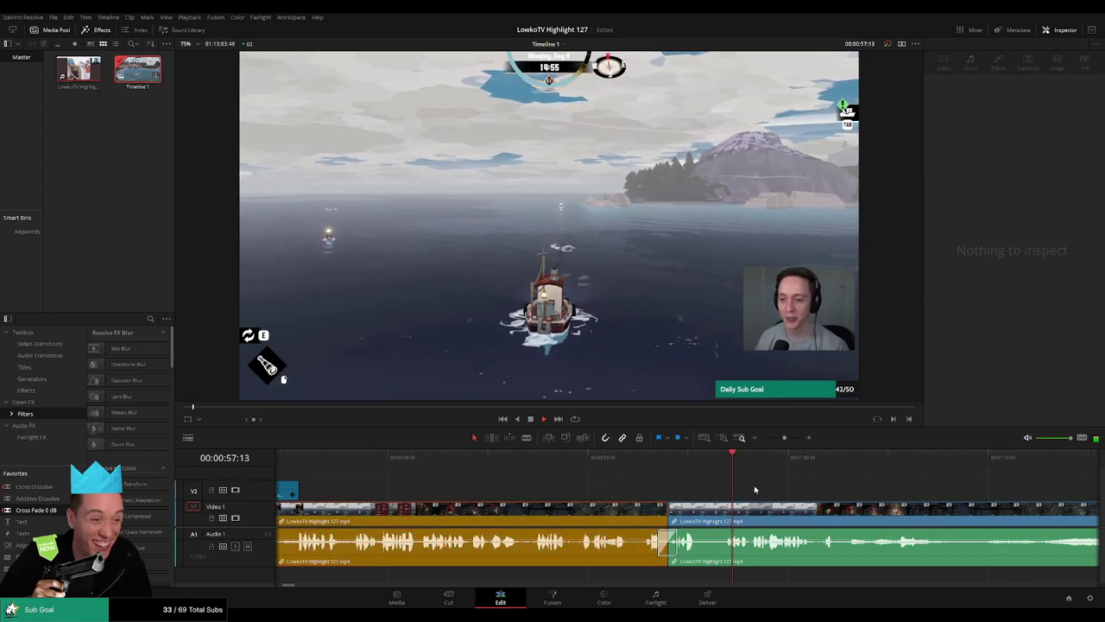
{"action": "left_click_drag", "start_coordinate": [784, 438], "coordinate": [782, 438]}
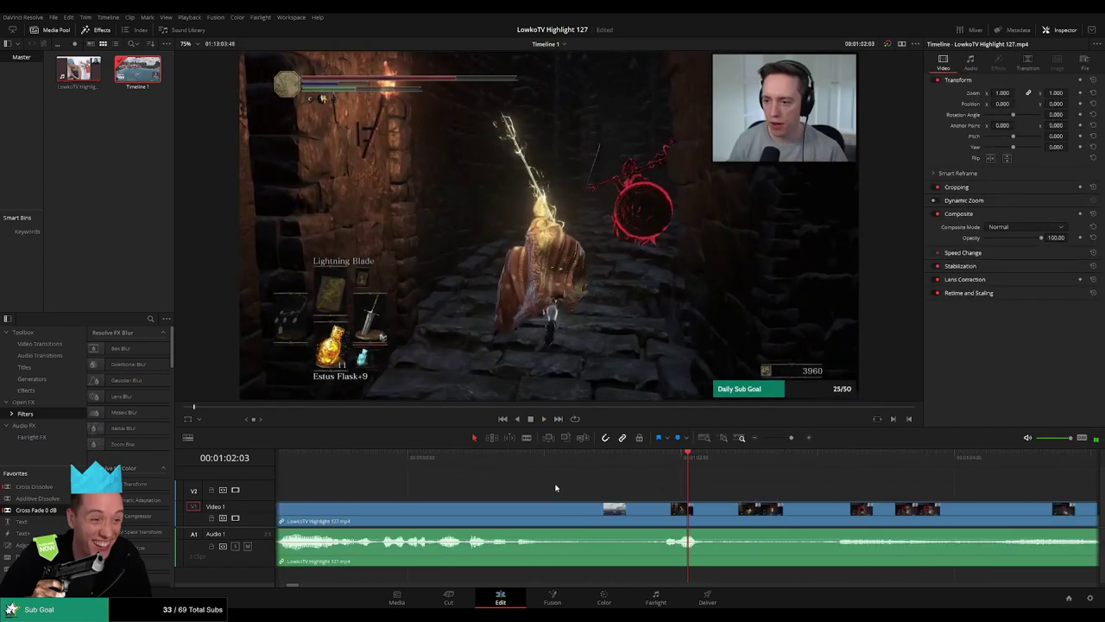
Review the previous join and park the playhead at 01:01:01:21.
{"action": "left_click", "coordinate": [513, 500]}
{"action": "mouse_move", "coordinate": [588, 514]}
{"action": "left_mouse_down"}
{"action": "mouse_move", "coordinate": [635, 515]}
{"action": "mouse_move", "coordinate": [612, 515]}
{"action": "left_mouse_up"}
{"action": "key", "text": "space"}
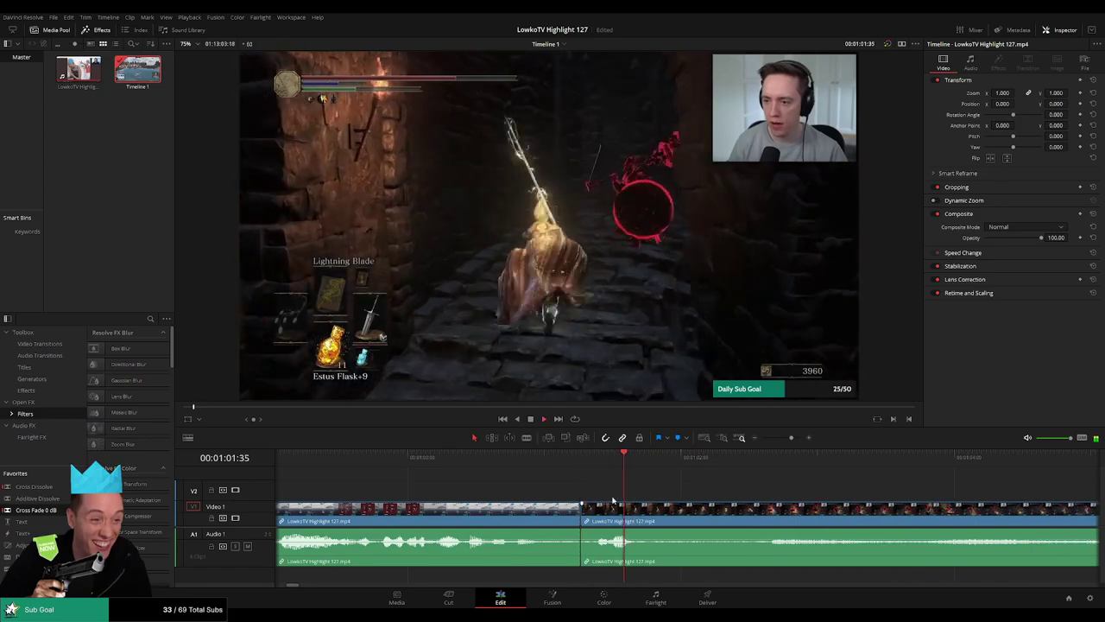
{"action": "left_click", "coordinate": [530, 469]}
{"action": "left_click", "coordinate": [590, 475]}
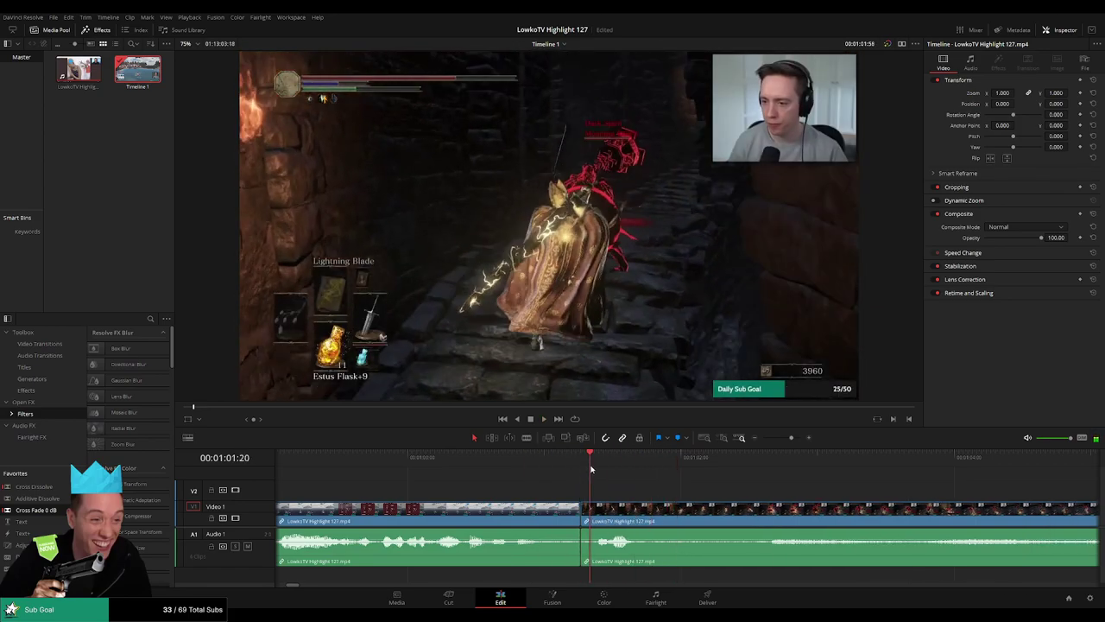
{"action": "left_click", "coordinate": [590, 475]}
Blade at 01:01:01:21 and ripple delete the short unwanted piece of dungeon footage.
{"action": "key", "text": "b"}
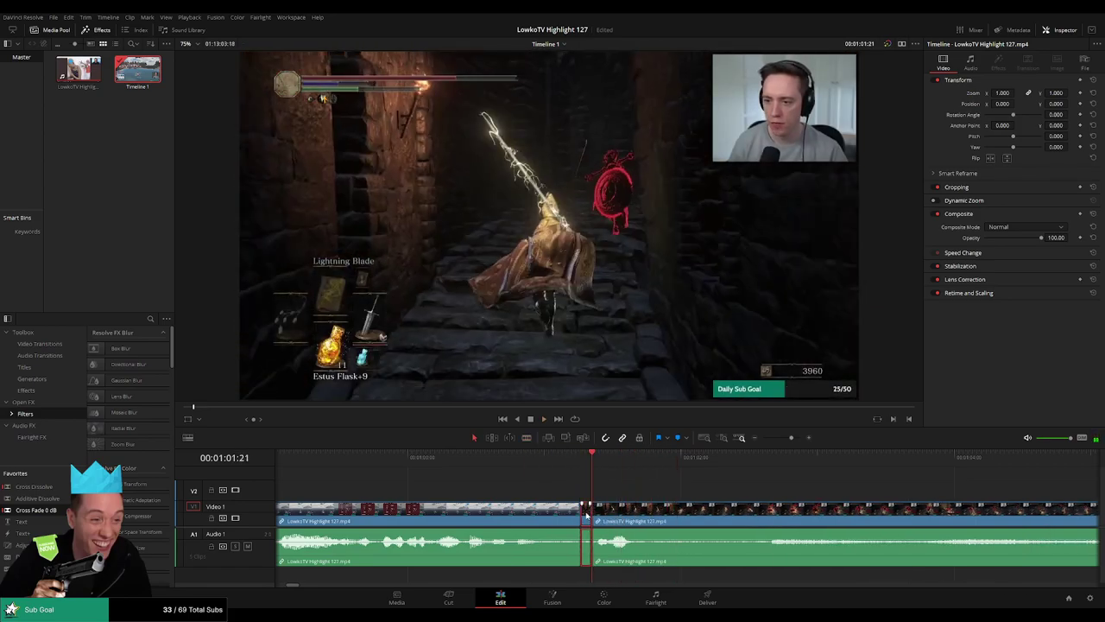
{"action": "key", "text": "Delete"}
{"action": "key", "text": "space"}
{"action": "left_click", "coordinate": [519, 465]}
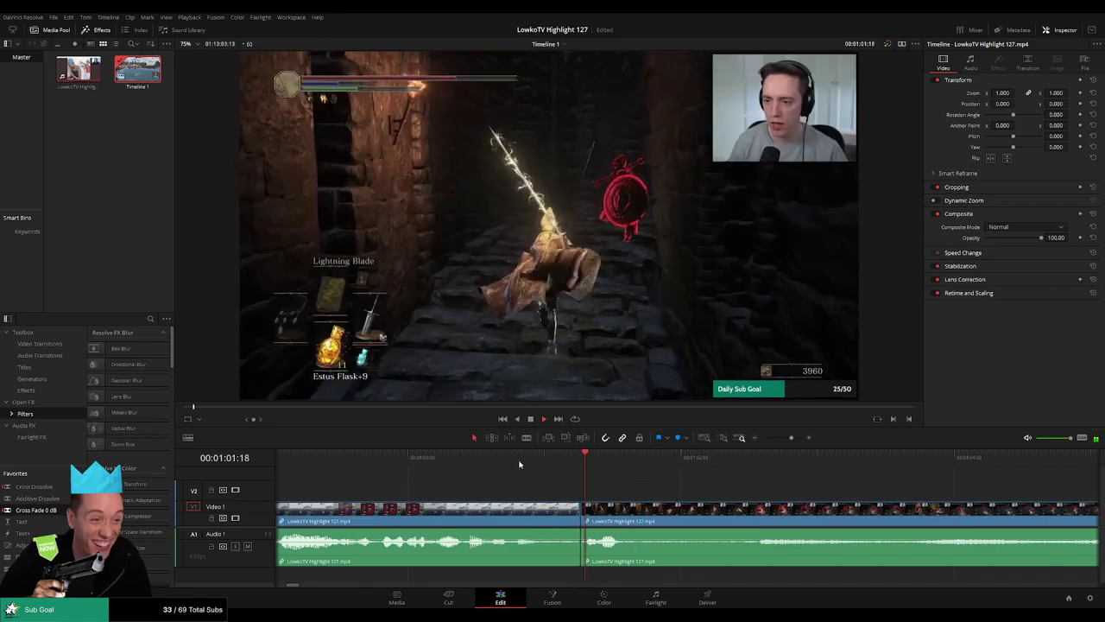
{"action": "key", "text": "ctrl+minus"}
{"action": "left_click", "coordinate": [646, 515]}
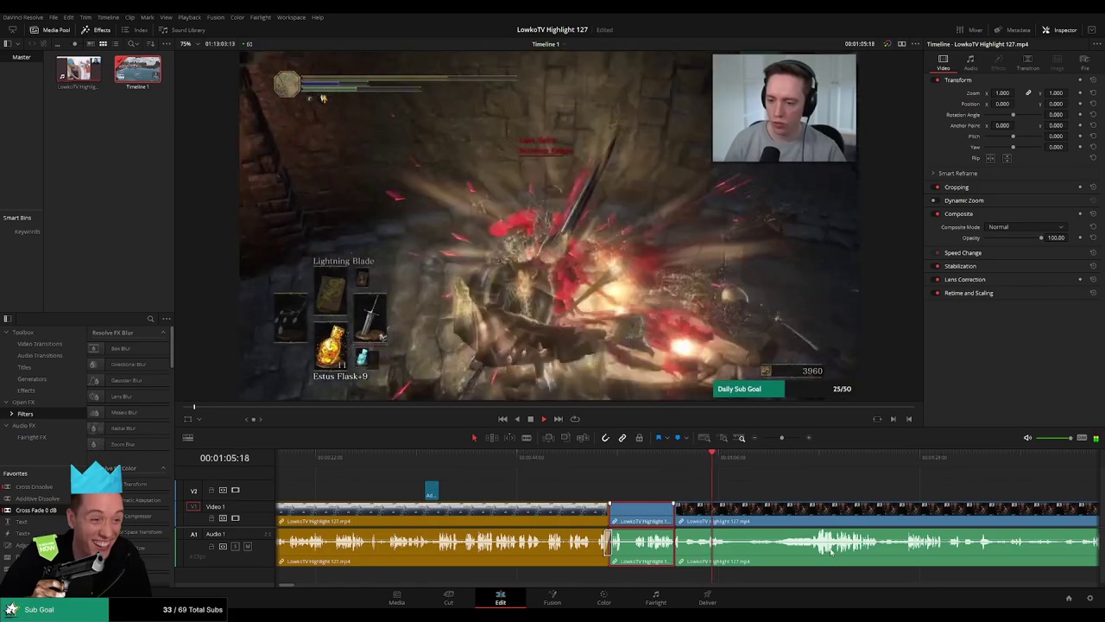
{"action": "left_click", "coordinate": [789, 489]}
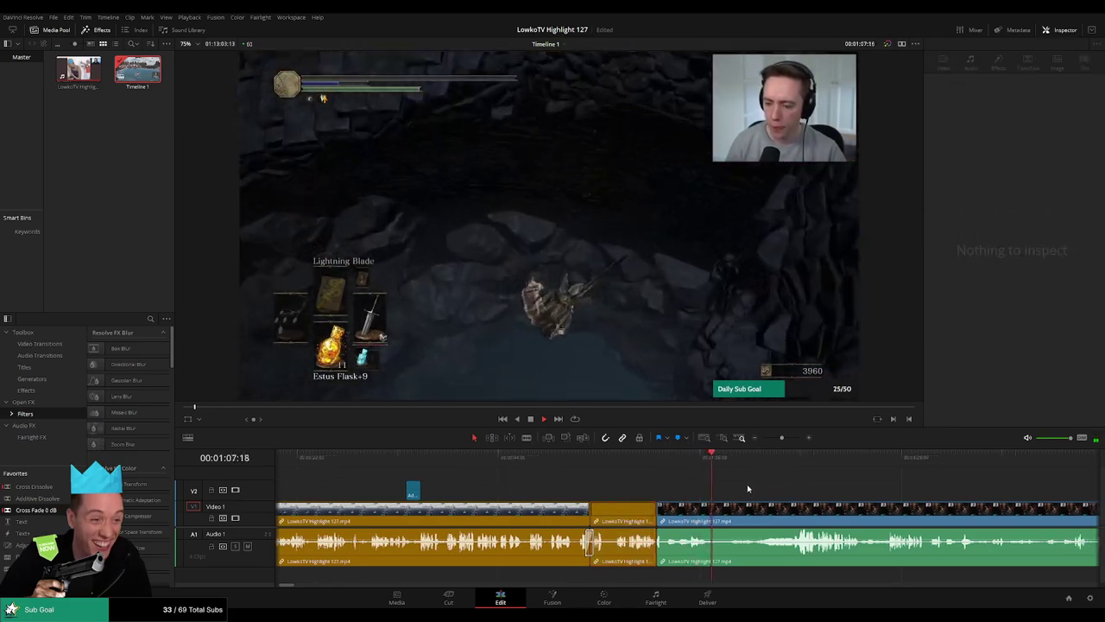
Scroll along the timeline to review playback past 1:33.
{"action": "scroll", "coordinate": [596, 480], "scroll_direction": "right", "scroll_amount": 3}
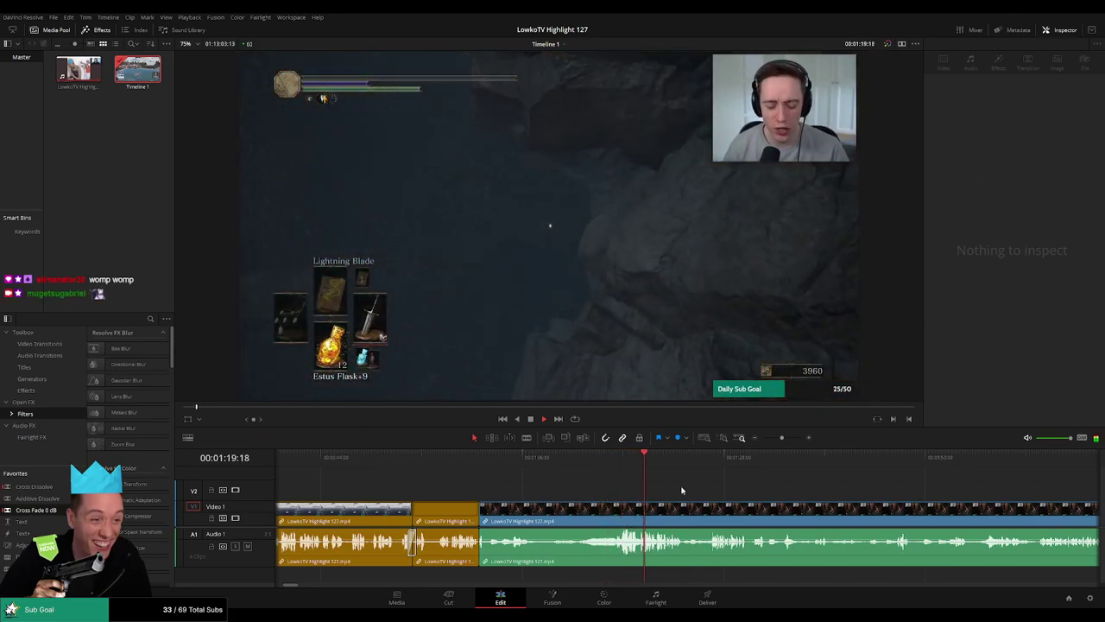
{"action": "scroll", "coordinate": [681, 488], "scroll_direction": "right", "scroll_amount": 3}
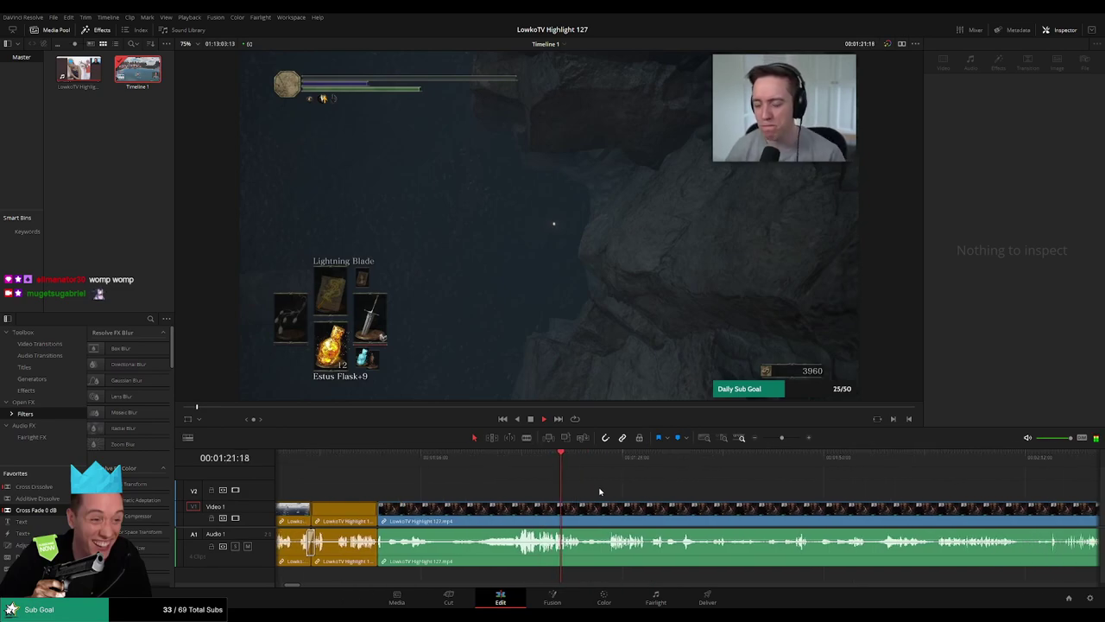
{"action": "scroll", "coordinate": [612, 499], "scroll_direction": "right", "scroll_amount": 2}
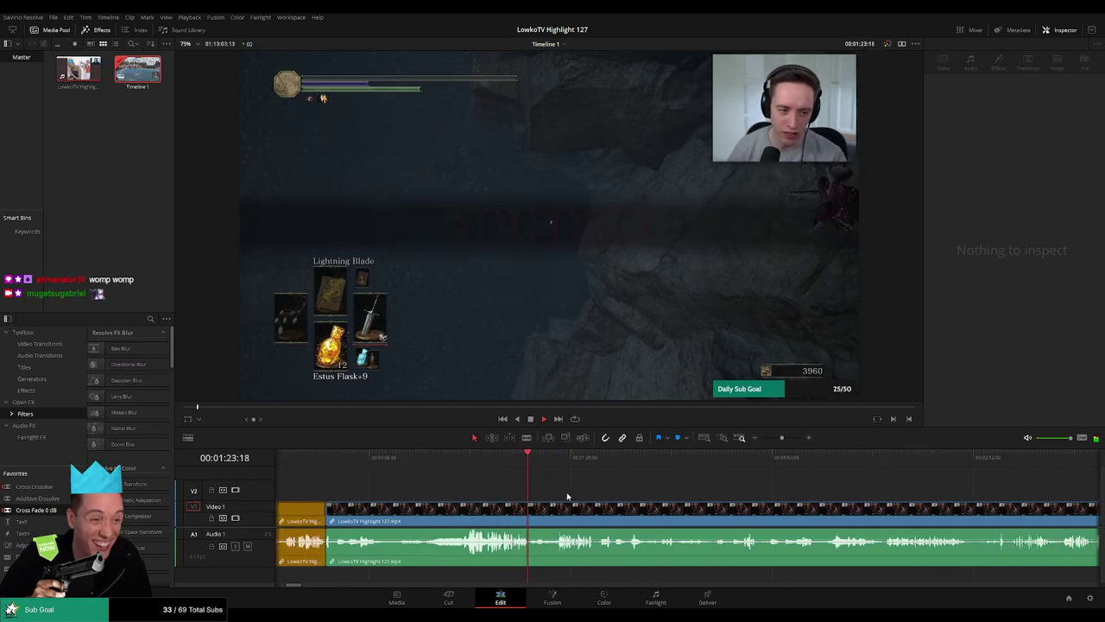
{"action": "scroll", "coordinate": [593, 498], "scroll_direction": "left", "scroll_amount": 2}
{"action": "scroll", "coordinate": [593, 493], "scroll_direction": "right", "scroll_amount": 1}
{"action": "scroll", "coordinate": [519, 486], "scroll_direction": "right", "scroll_amount": 5}
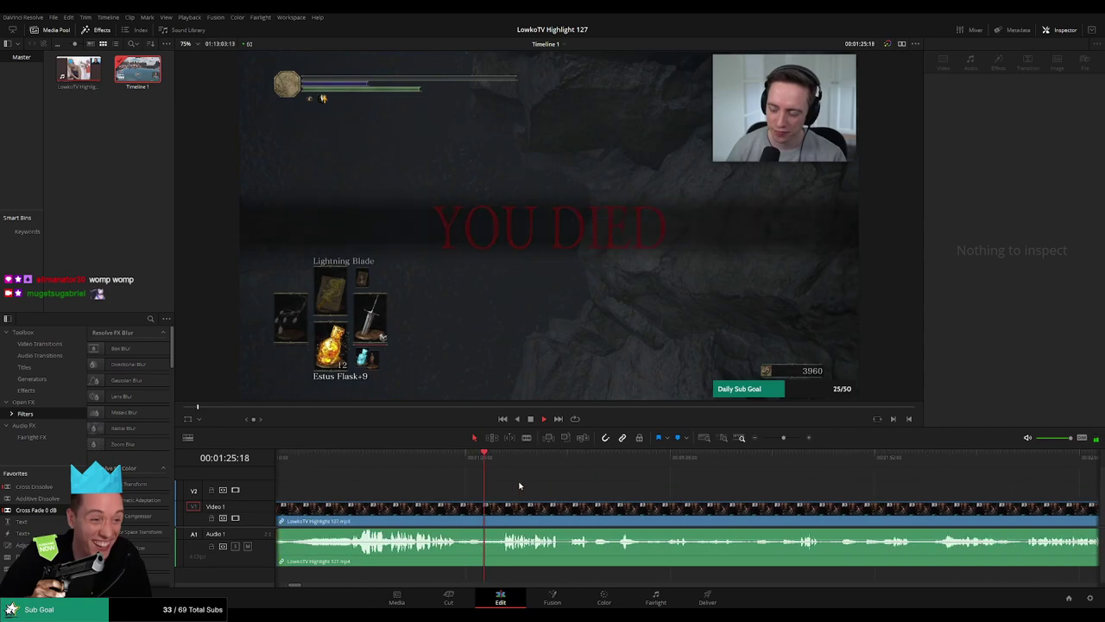
{"action": "scroll", "coordinate": [518, 481], "scroll_direction": "up", "scroll_amount": 2}
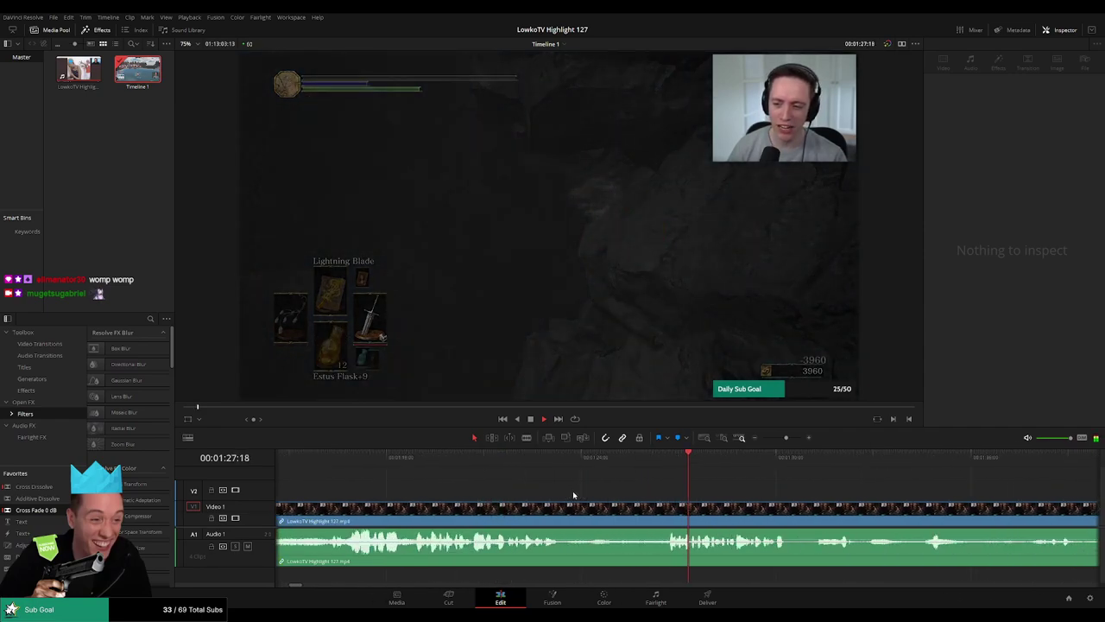
{"action": "scroll", "coordinate": [533, 486], "scroll_direction": "right", "scroll_amount": 3}
{"action": "scroll", "coordinate": [522, 482], "scroll_direction": "right", "scroll_amount": 2}
{"action": "scroll", "coordinate": [505, 483], "scroll_direction": "right", "scroll_amount": 2}
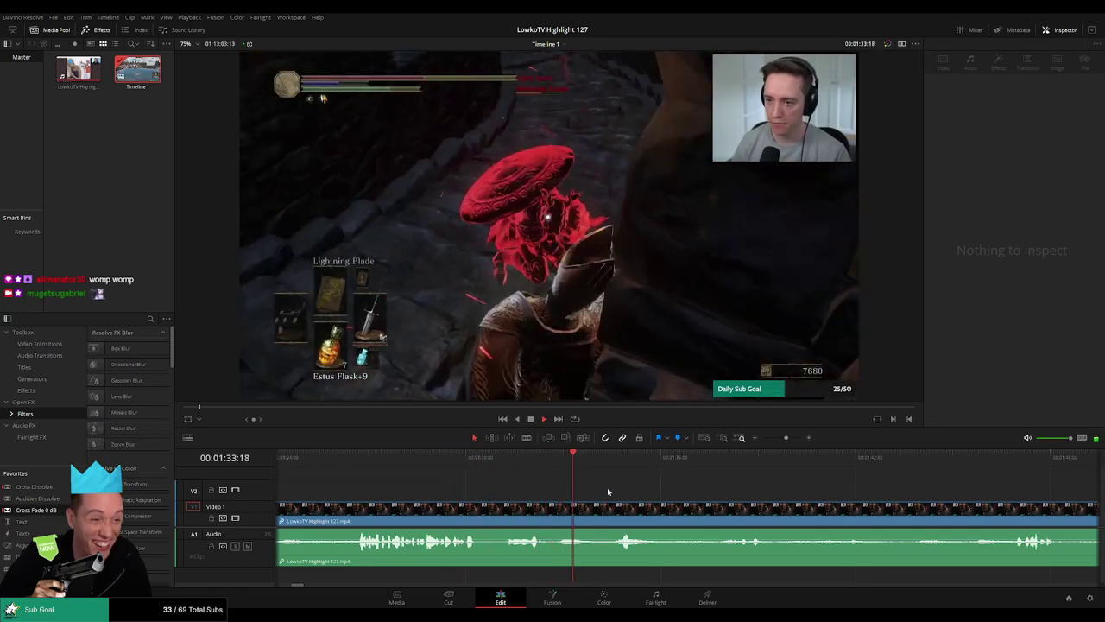
Blade the Video 1 clip near 01:29:21, ripple delete the short section, and zoom out.
{"action": "left_click", "coordinate": [604, 509]}
{"action": "left_click", "coordinate": [445, 468]}
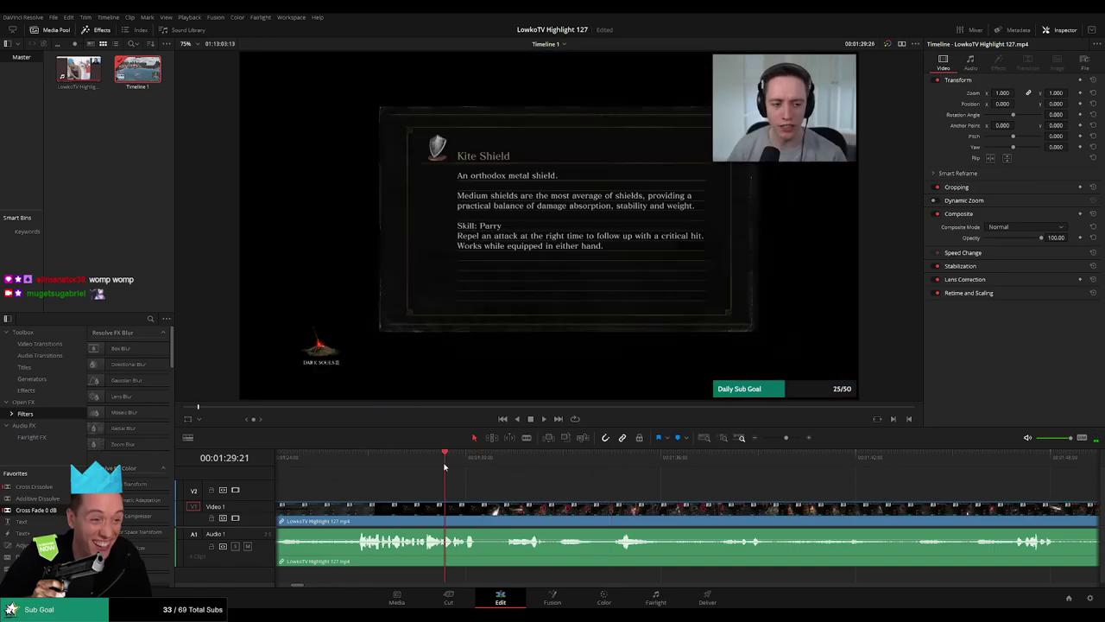
{"action": "left_click", "coordinate": [496, 516]}
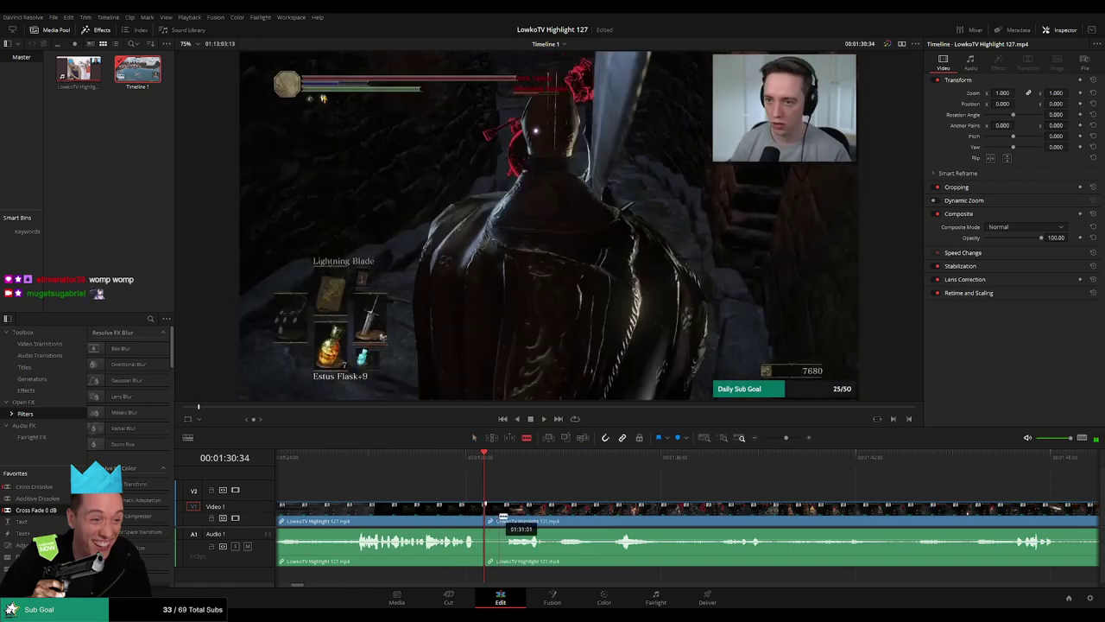
{"action": "key", "text": "Delete"}
{"action": "key", "text": "space"}
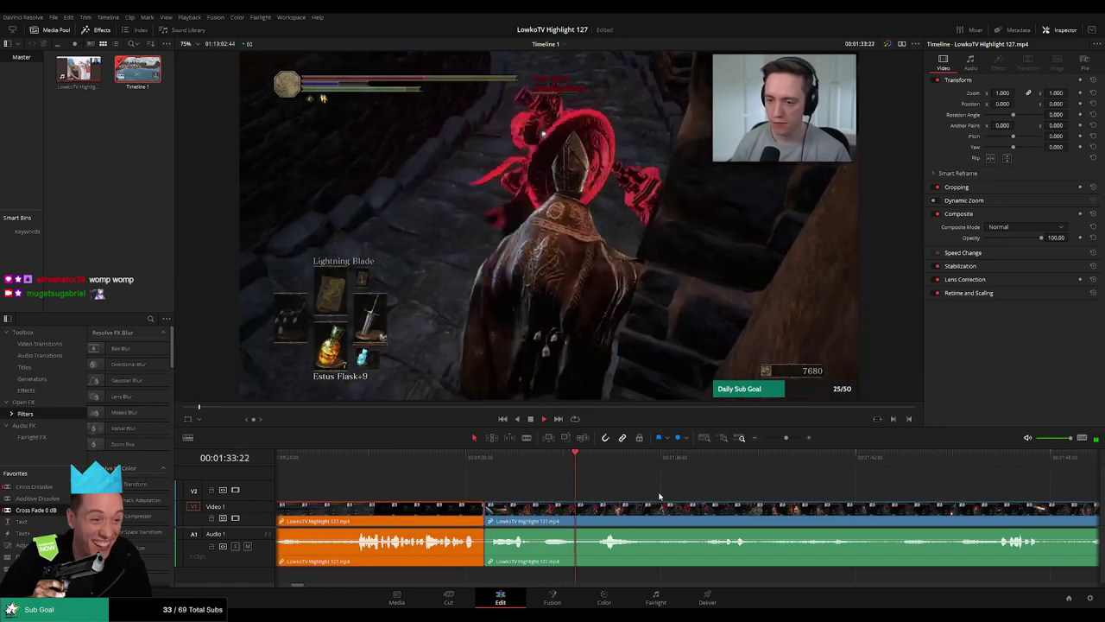
{"action": "left_click_drag", "start_coordinate": [786, 437], "coordinate": [779, 437]}
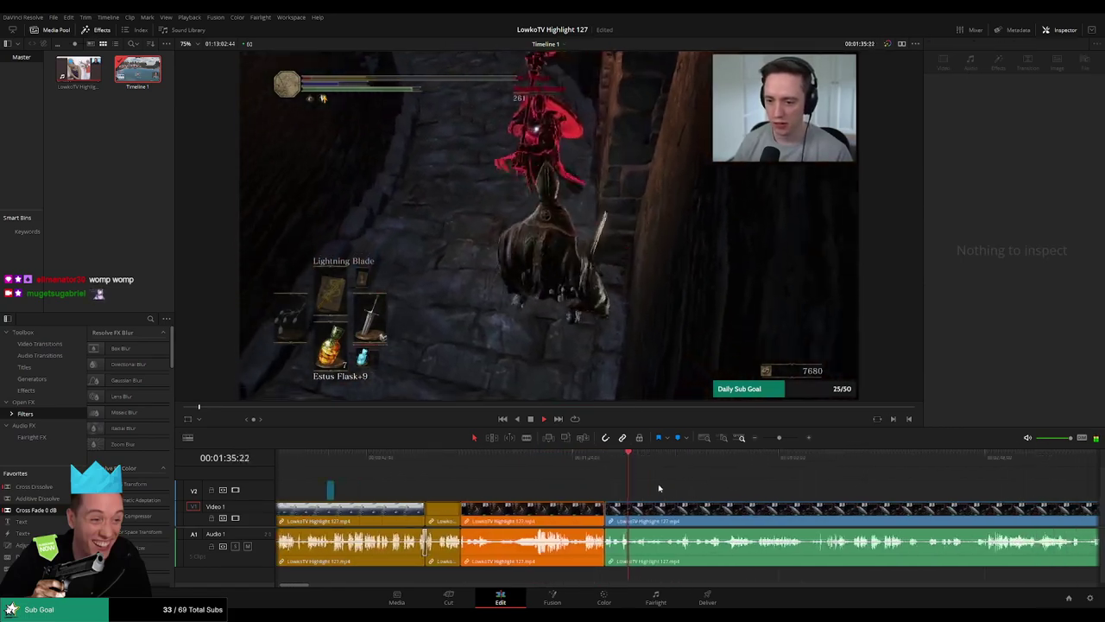
{"action": "scroll", "coordinate": [596, 489], "scroll_direction": "right", "scroll_amount": 2}
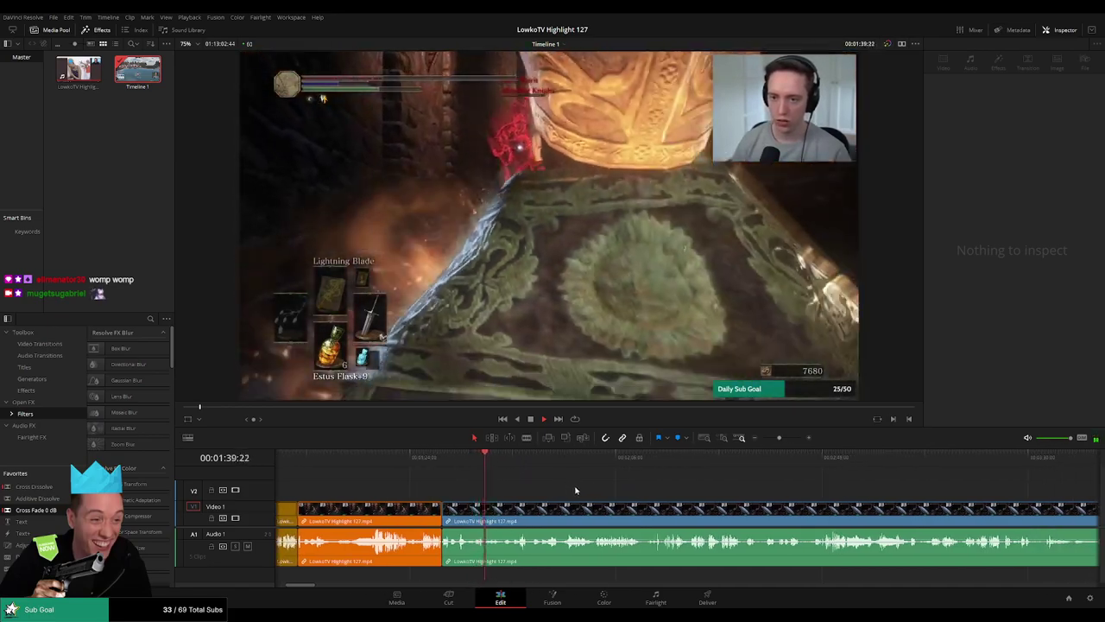
{"action": "scroll", "coordinate": [575, 489], "scroll_direction": "right", "scroll_amount": 1}
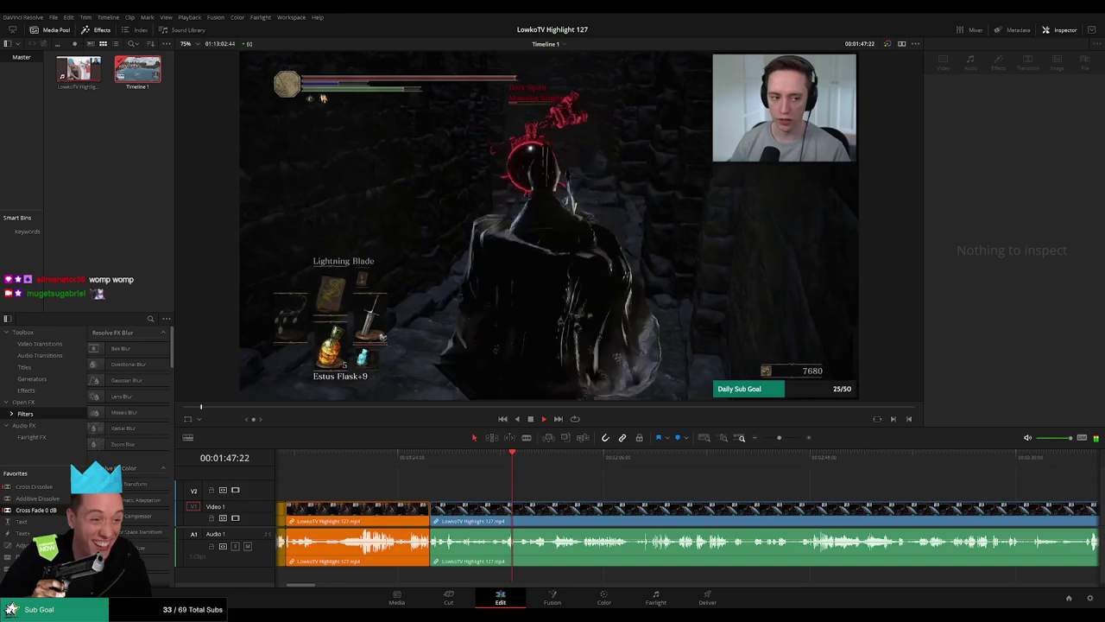
{"action": "scroll", "coordinate": [719, 501], "scroll_direction": "up", "scroll_amount": 2}
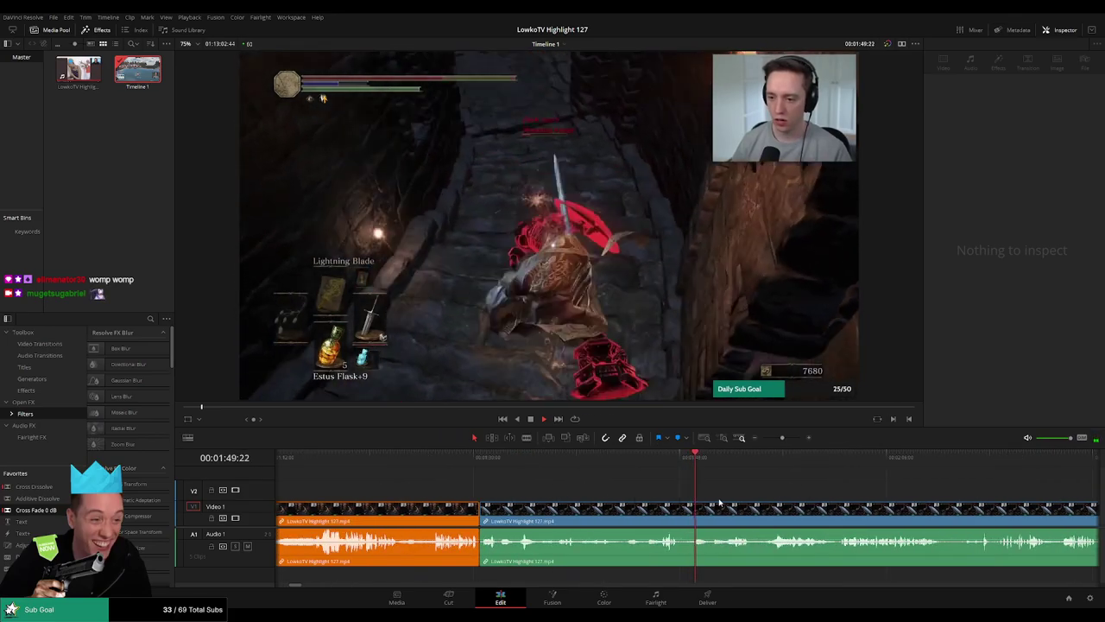
{"action": "scroll", "coordinate": [719, 500], "scroll_direction": "right", "scroll_amount": 3}
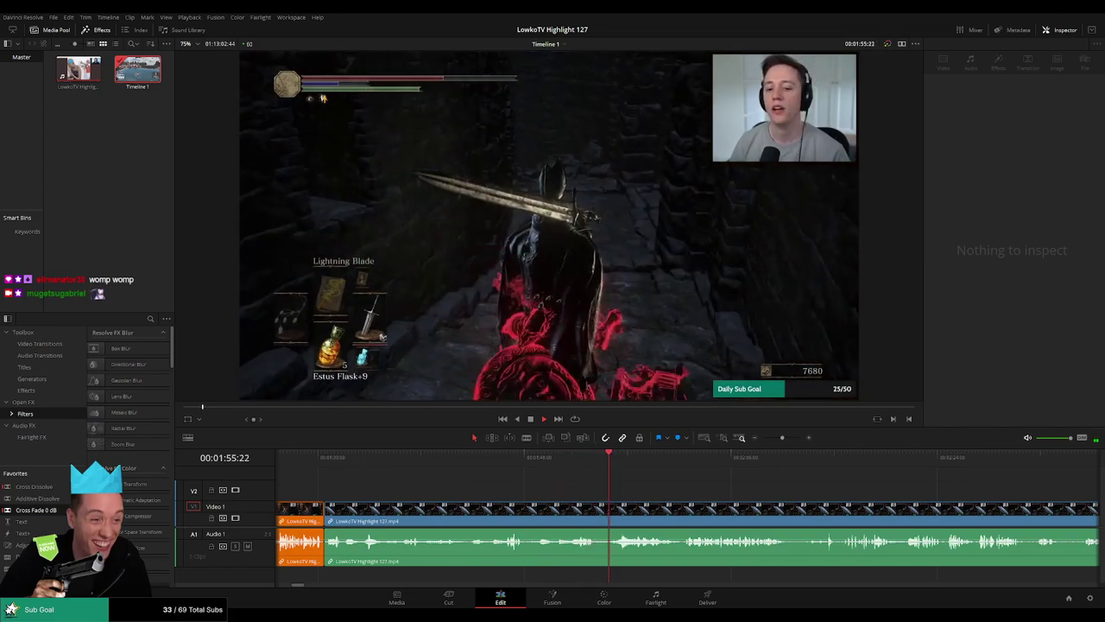
{"action": "scroll", "coordinate": [640, 498], "scroll_direction": "right", "scroll_amount": 3}
{"action": "scroll", "coordinate": [489, 472], "scroll_direction": "right", "scroll_amount": 1}
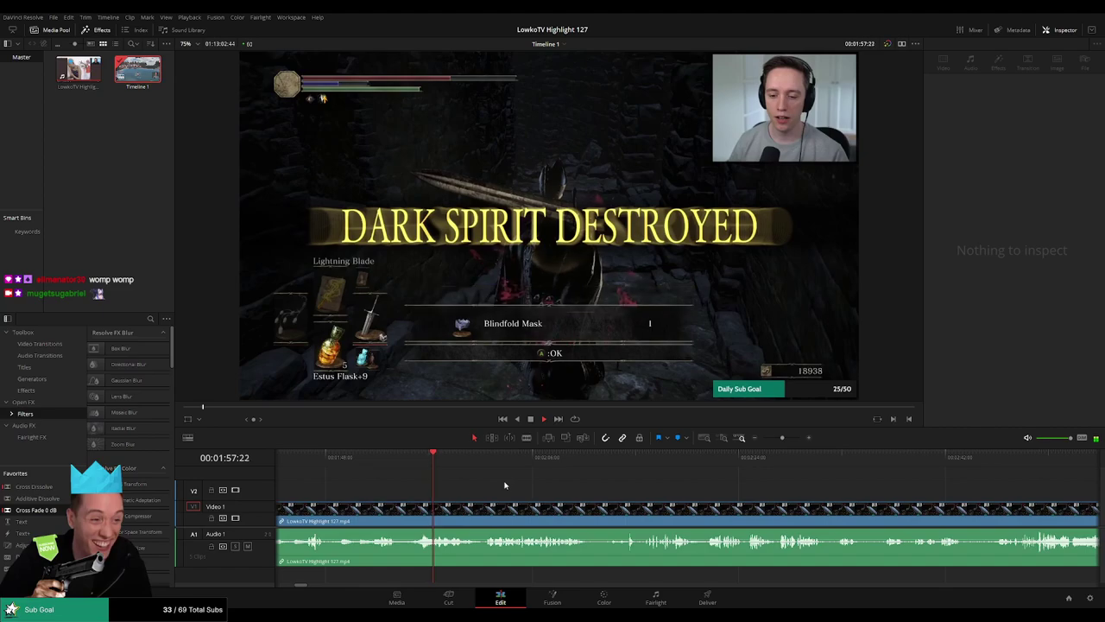
{"action": "scroll", "coordinate": [440, 486], "scroll_direction": "right", "scroll_amount": 1}
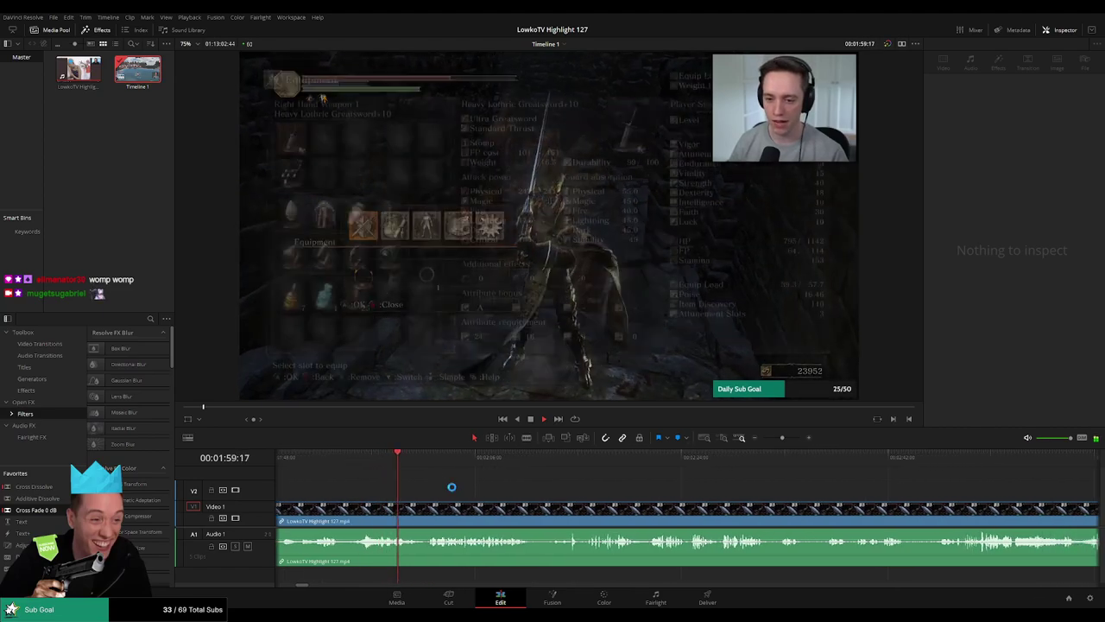
{"action": "scroll", "coordinate": [483, 487], "scroll_direction": "right", "scroll_amount": 2}
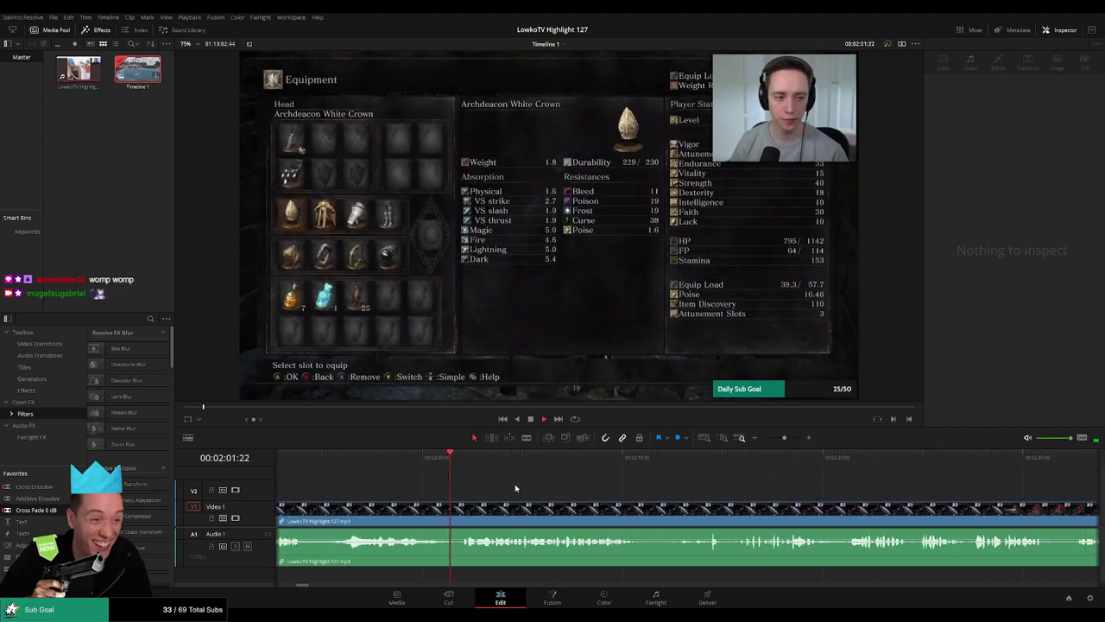
{"action": "scroll", "coordinate": [500, 489], "scroll_direction": "right", "scroll_amount": 2}
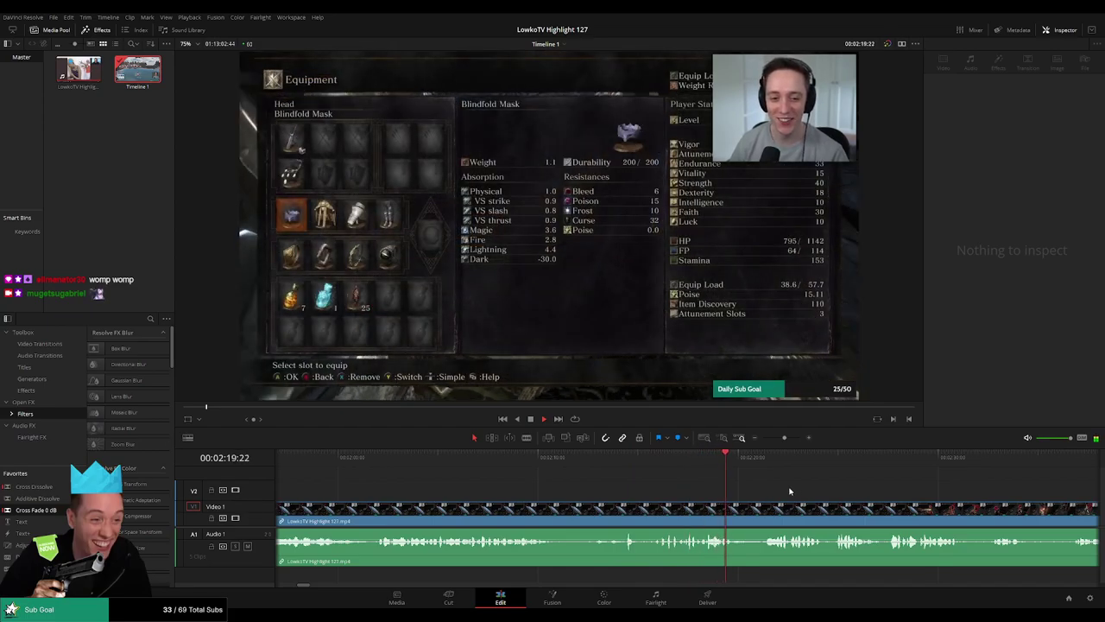
{"action": "scroll", "coordinate": [522, 488], "scroll_direction": "right", "scroll_amount": 3}
{"action": "scroll", "coordinate": [500, 491], "scroll_direction": "right", "scroll_amount": 1}
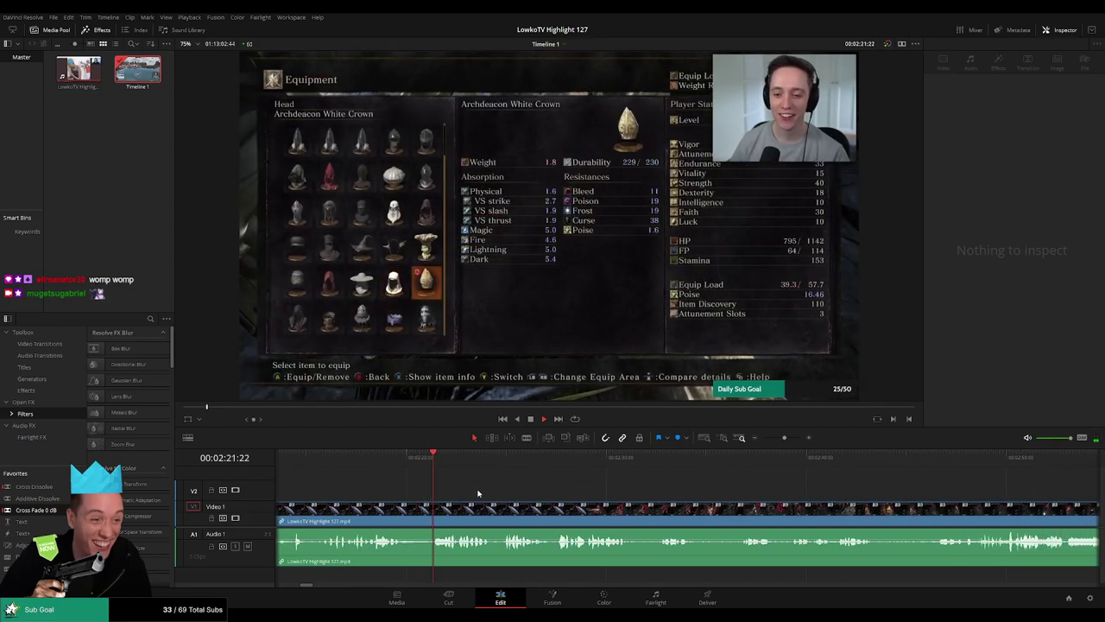
{"action": "scroll", "coordinate": [494, 489], "scroll_direction": "right", "scroll_amount": 1}
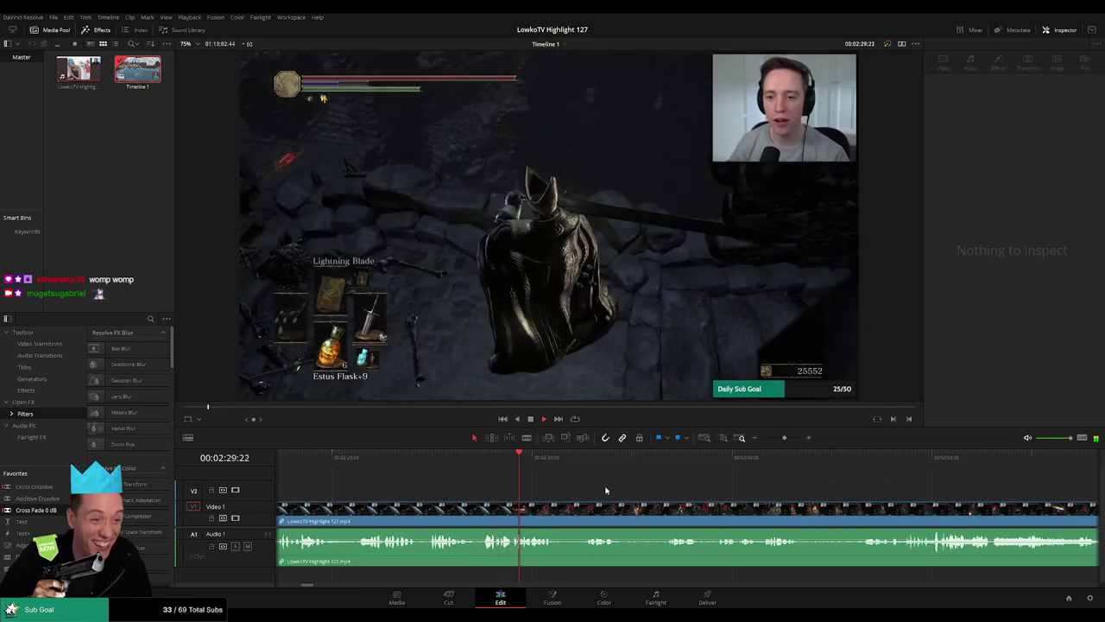
{"action": "scroll", "coordinate": [432, 497], "scroll_direction": "right", "scroll_amount": 3}
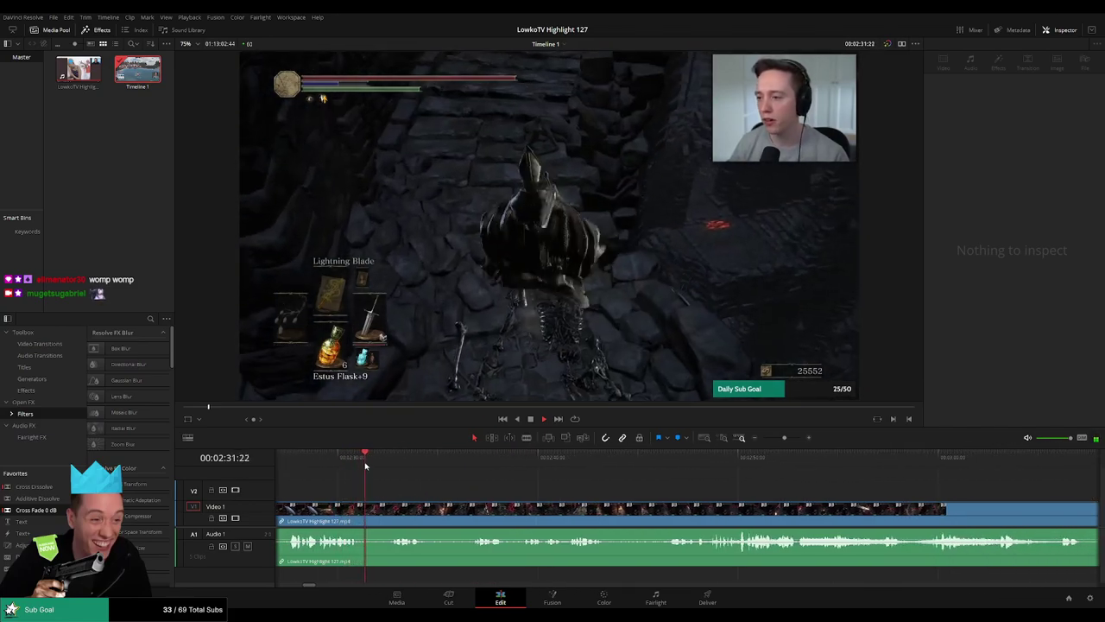
{"action": "left_click", "coordinate": [378, 462]}
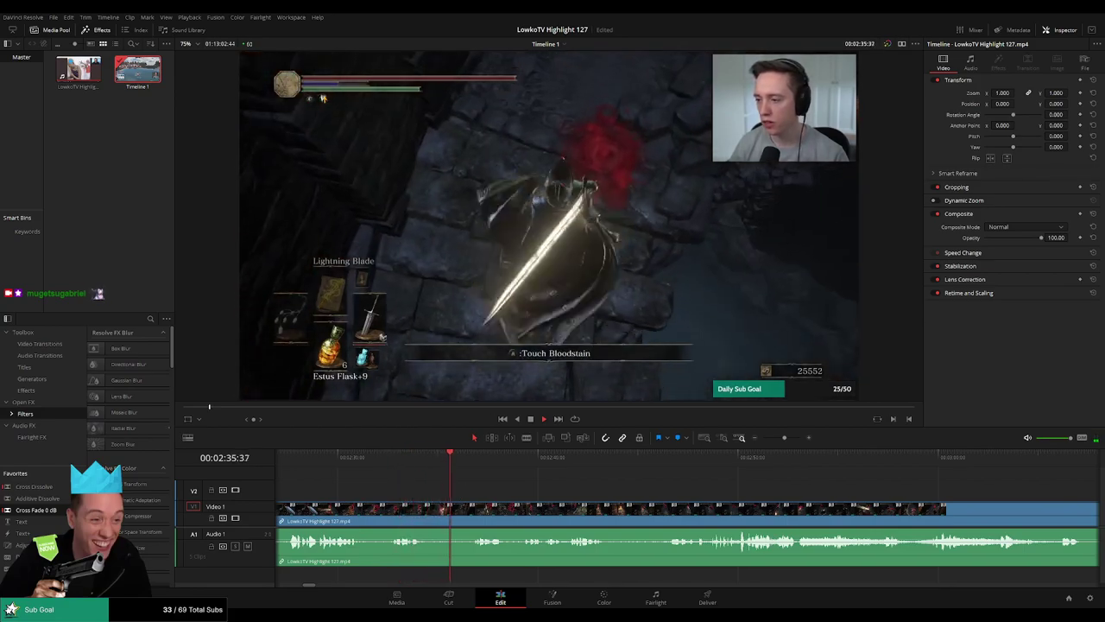
{"action": "scroll", "coordinate": [535, 491], "scroll_direction": "right", "scroll_amount": 3}
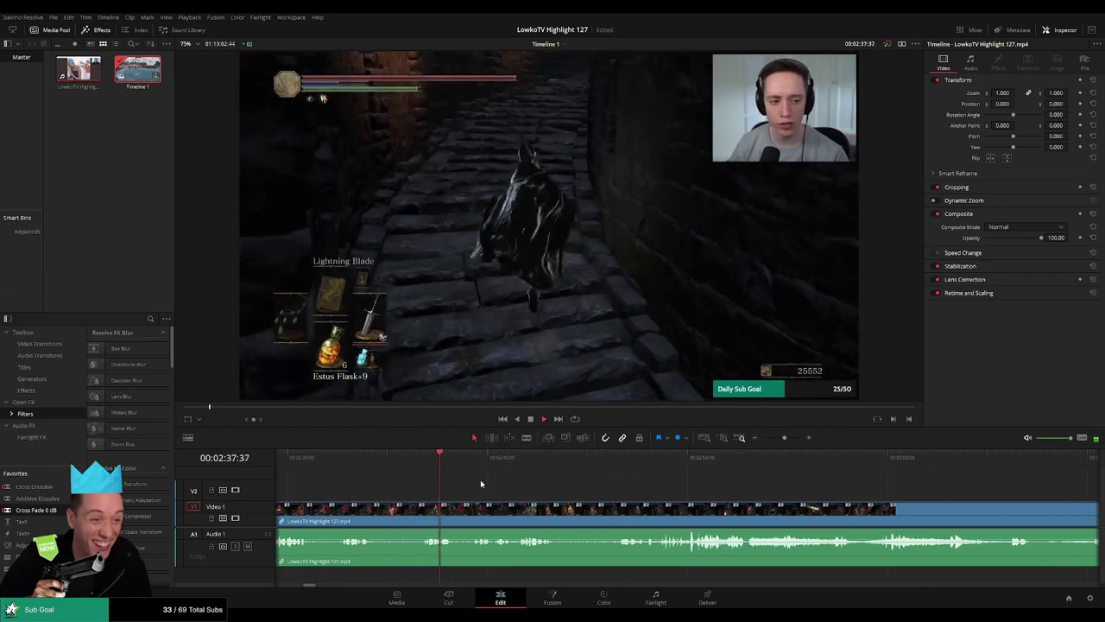
{"action": "scroll", "coordinate": [522, 496], "scroll_direction": "right", "scroll_amount": 3}
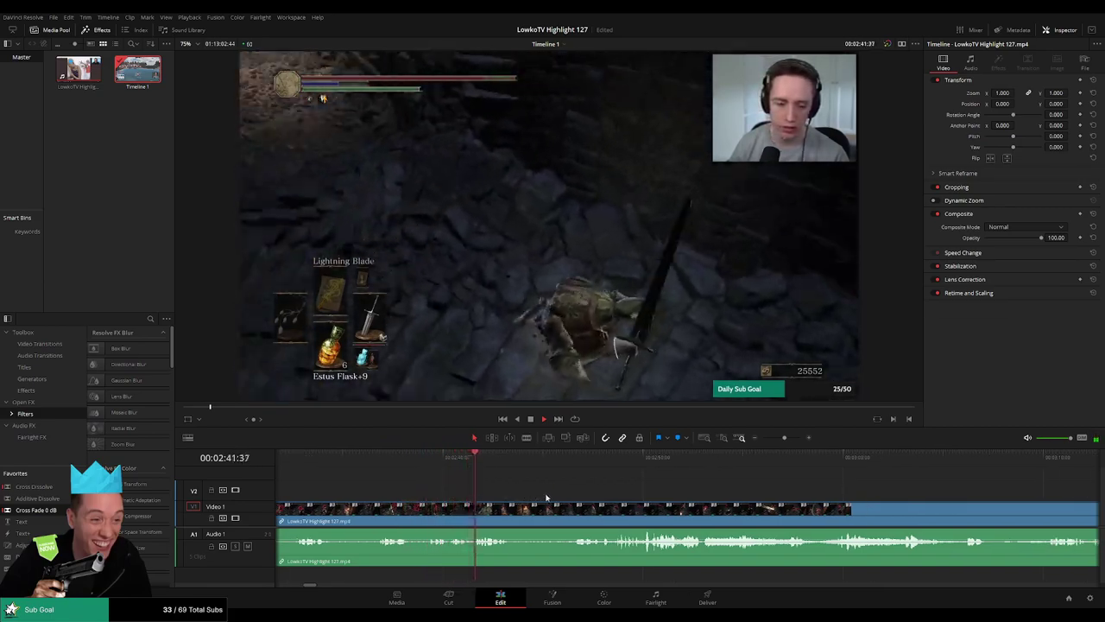
{"action": "scroll", "coordinate": [484, 489], "scroll_direction": "right", "scroll_amount": 3}
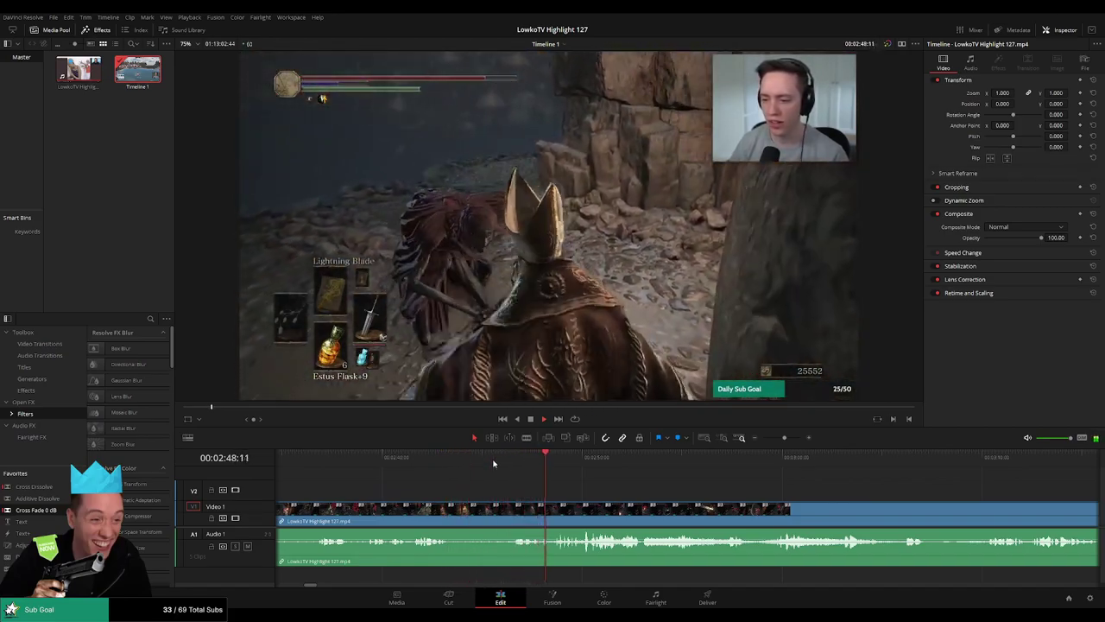
{"action": "scroll", "coordinate": [512, 473], "scroll_direction": "right", "scroll_amount": 5}
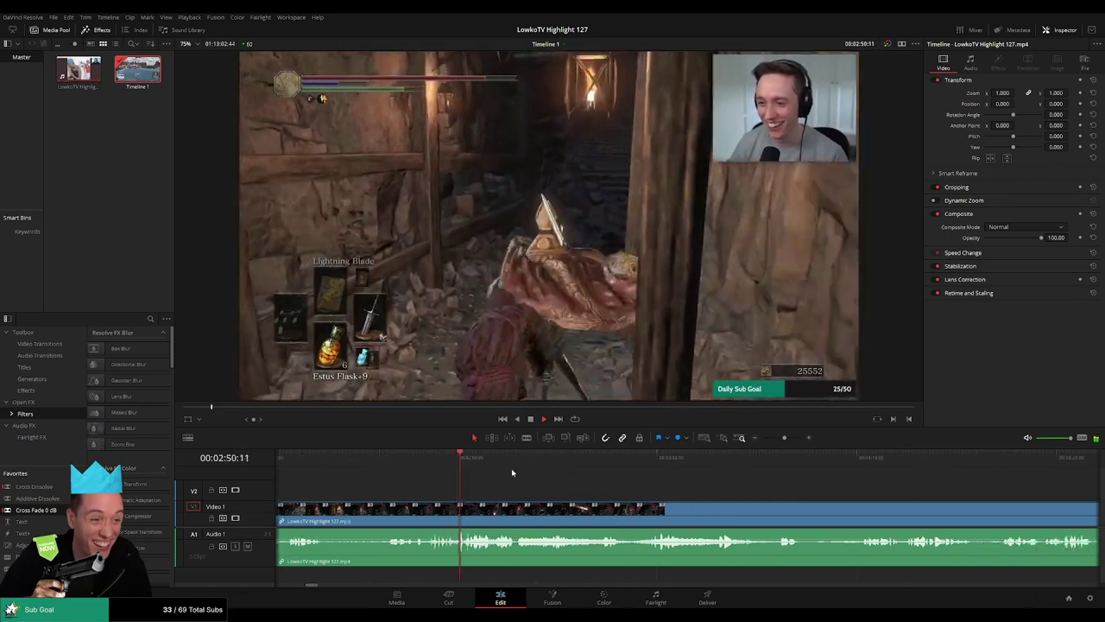
{"action": "scroll", "coordinate": [512, 473], "scroll_direction": "right", "scroll_amount": 2}
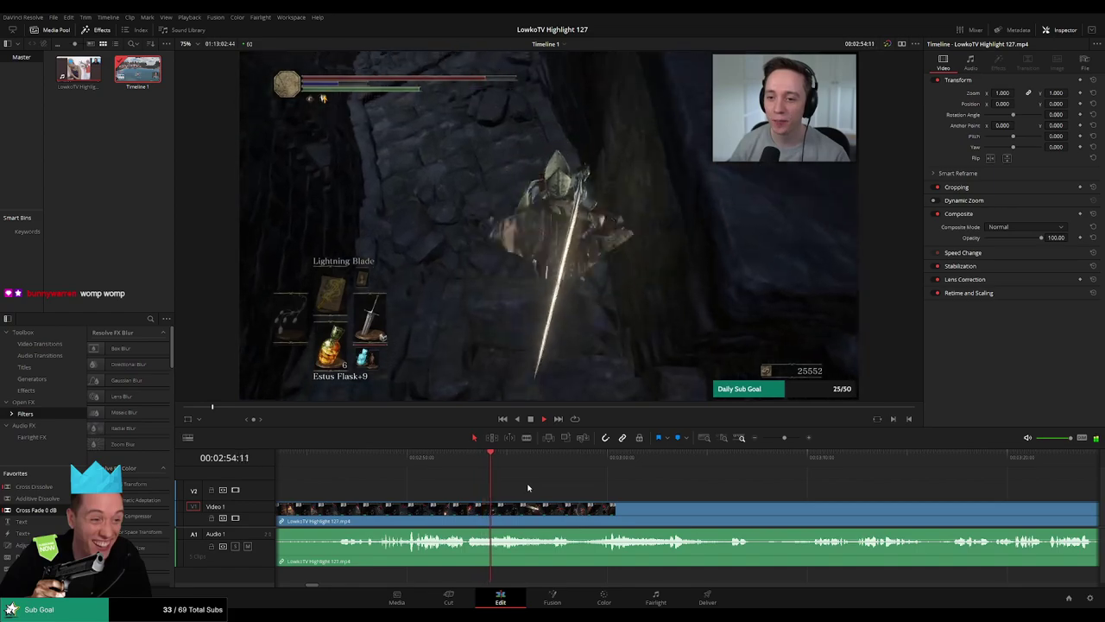
{"action": "scroll", "coordinate": [553, 488], "scroll_direction": "right", "scroll_amount": 2}
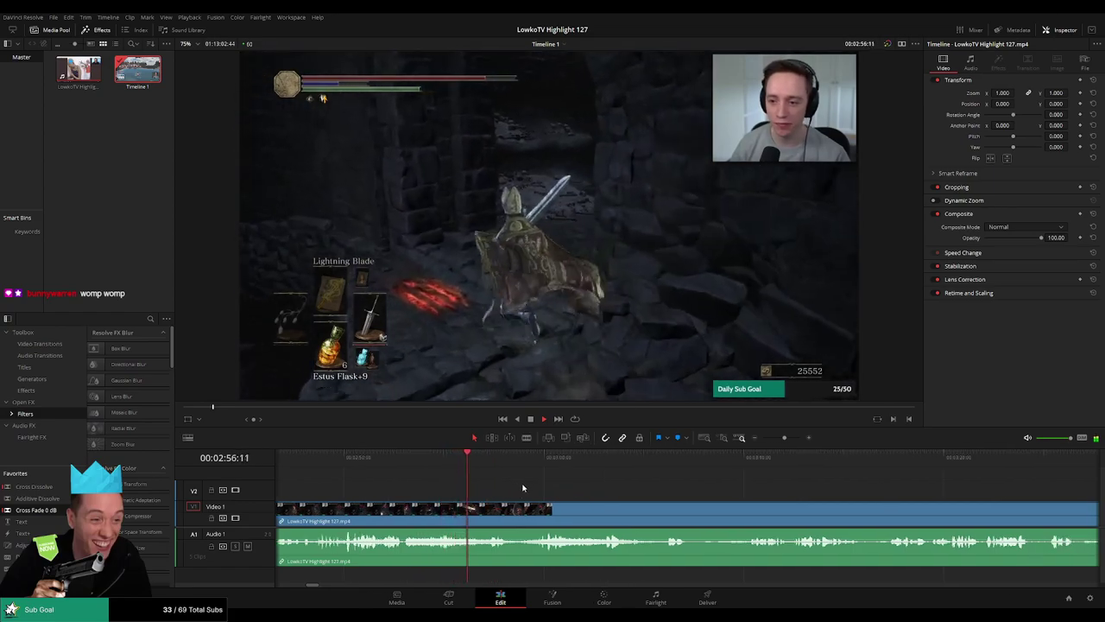
{"action": "scroll", "coordinate": [531, 490], "scroll_direction": "right", "scroll_amount": 2}
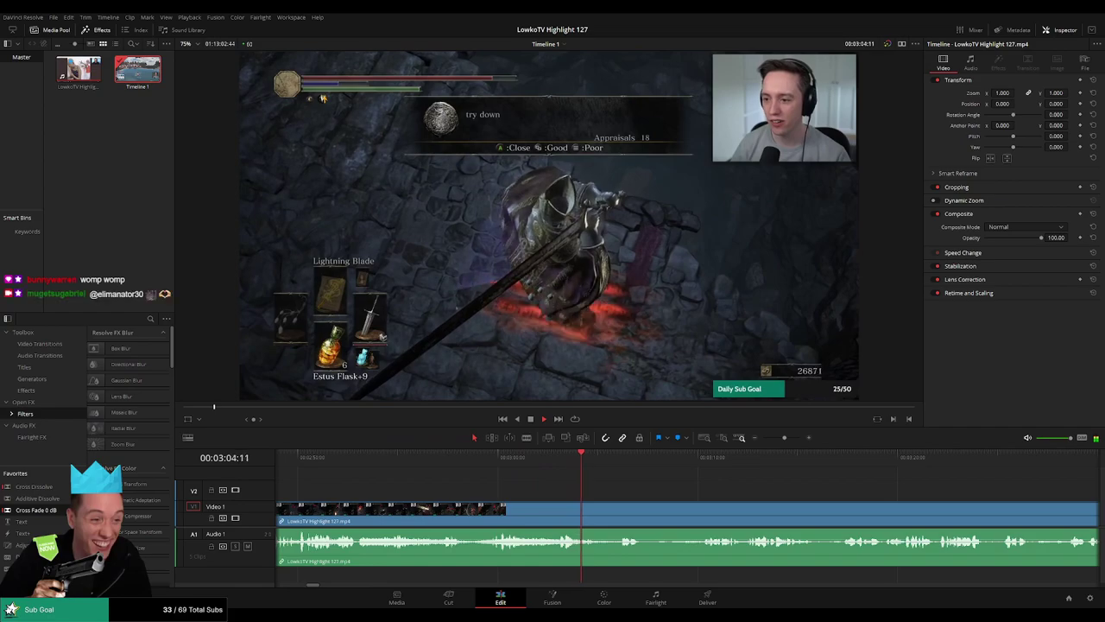
{"action": "scroll", "coordinate": [587, 482], "scroll_direction": "right", "scroll_amount": 4}
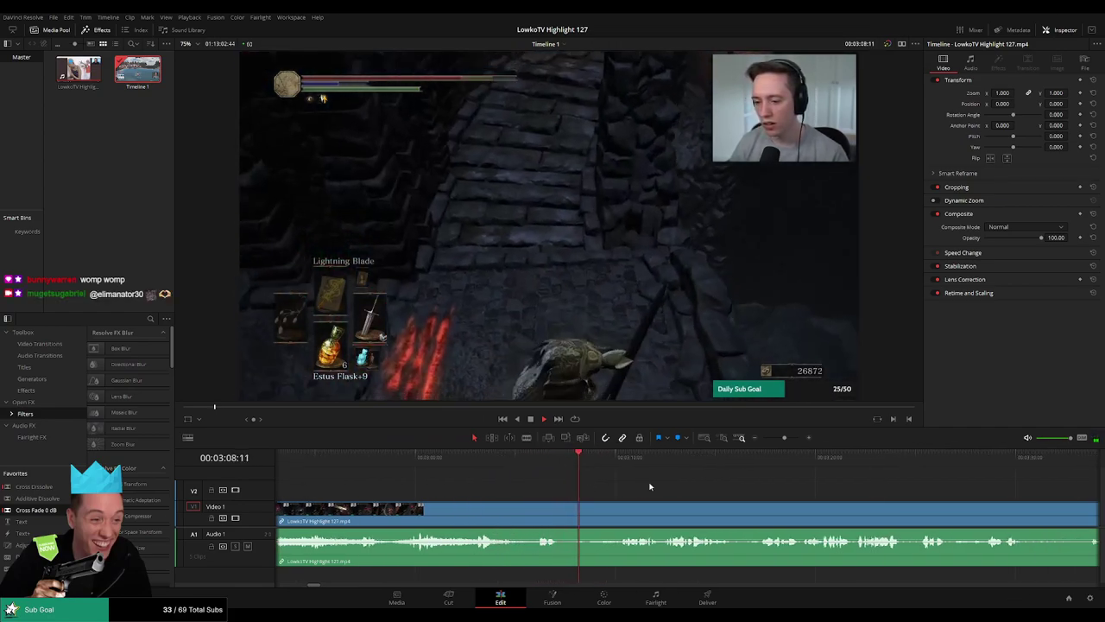
{"action": "scroll", "coordinate": [602, 476], "scroll_direction": "right", "scroll_amount": 4}
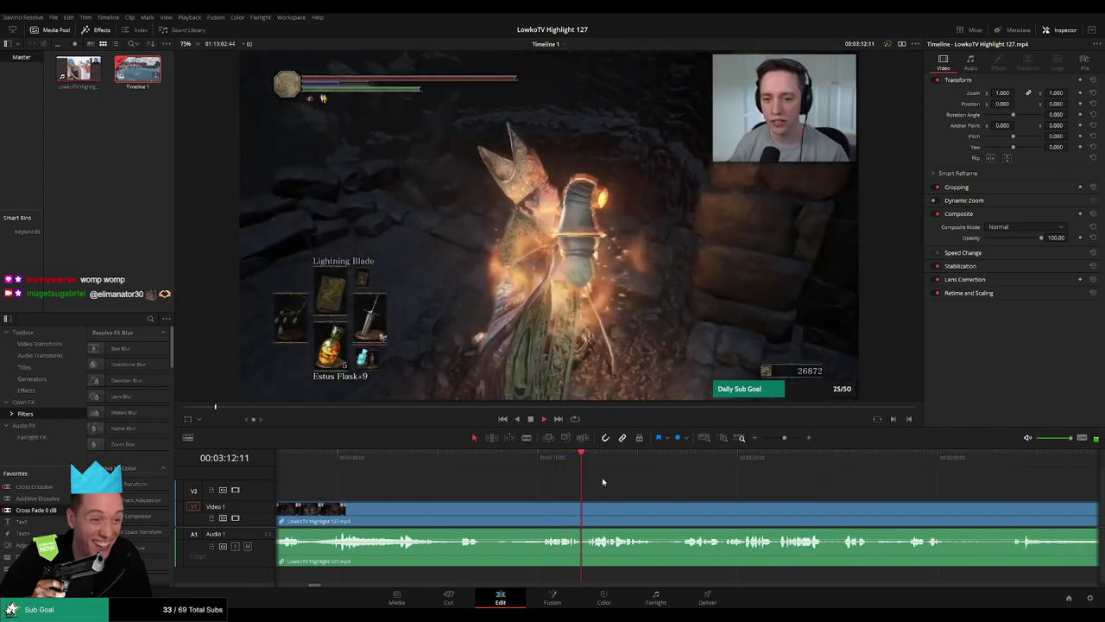
{"action": "scroll", "coordinate": [540, 479], "scroll_direction": "right", "scroll_amount": 6}
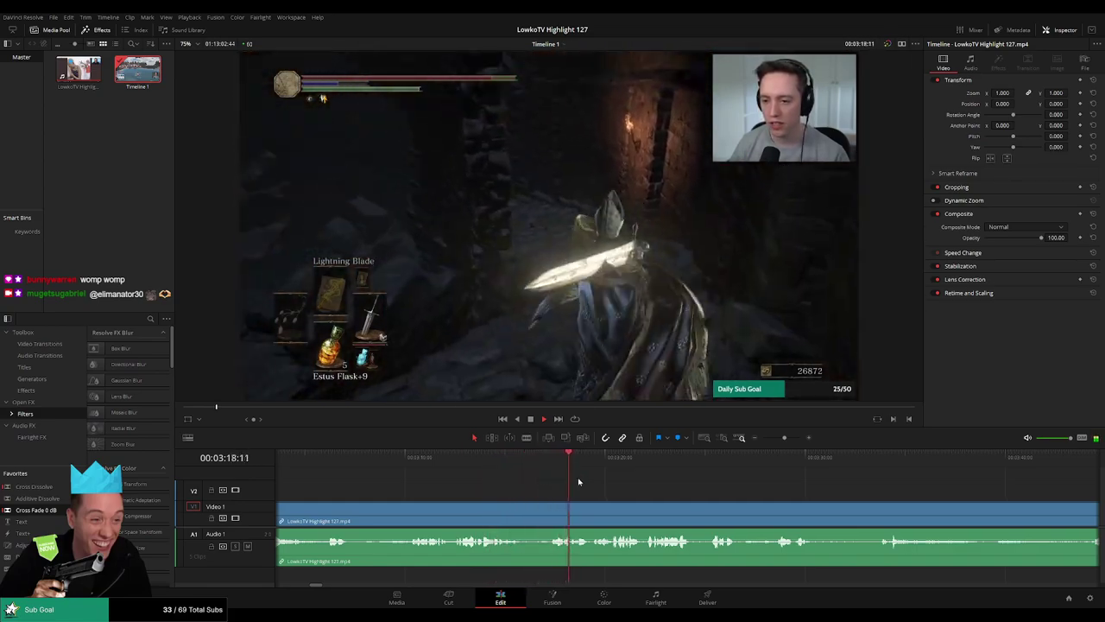
{"action": "scroll", "coordinate": [578, 482], "scroll_direction": "right", "scroll_amount": 4}
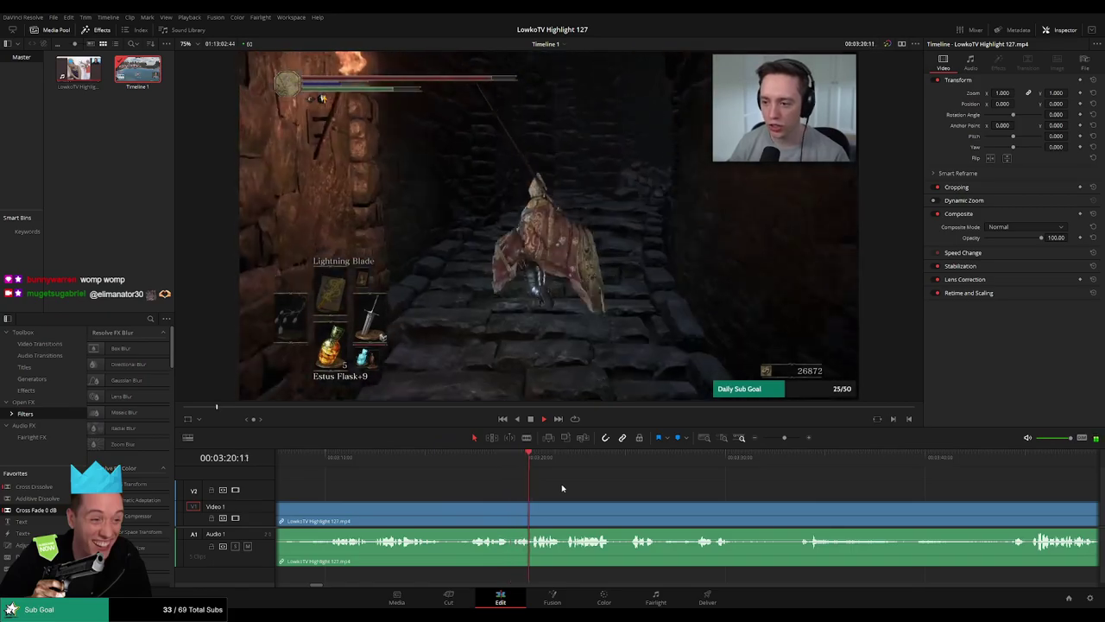
{"action": "scroll", "coordinate": [560, 486], "scroll_direction": "right", "scroll_amount": 3}
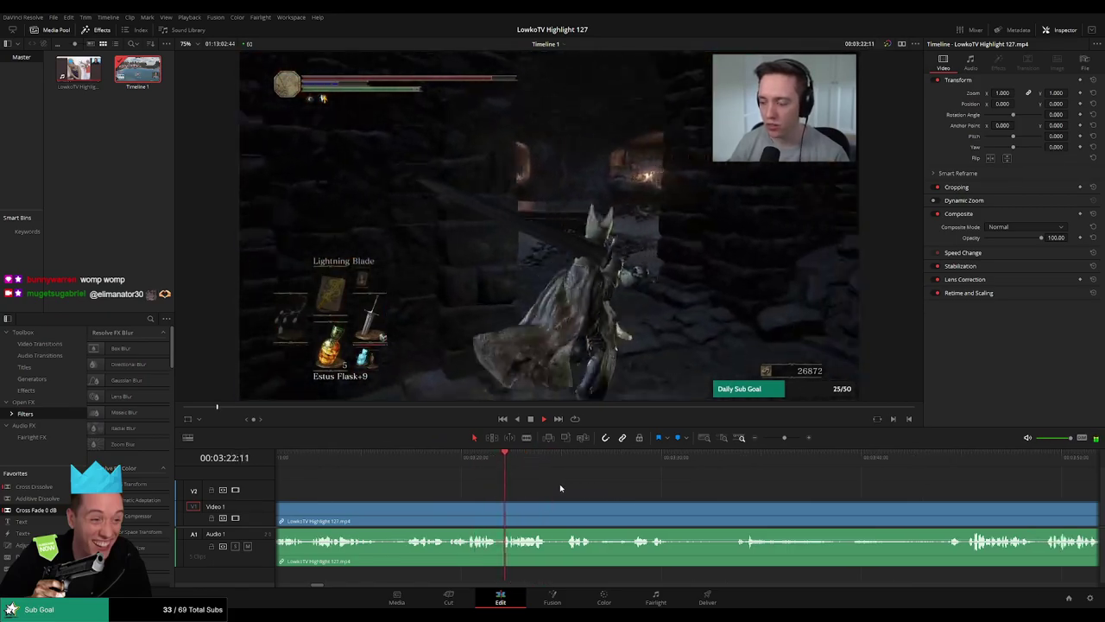
{"action": "scroll", "coordinate": [604, 488], "scroll_direction": "right", "scroll_amount": 3}
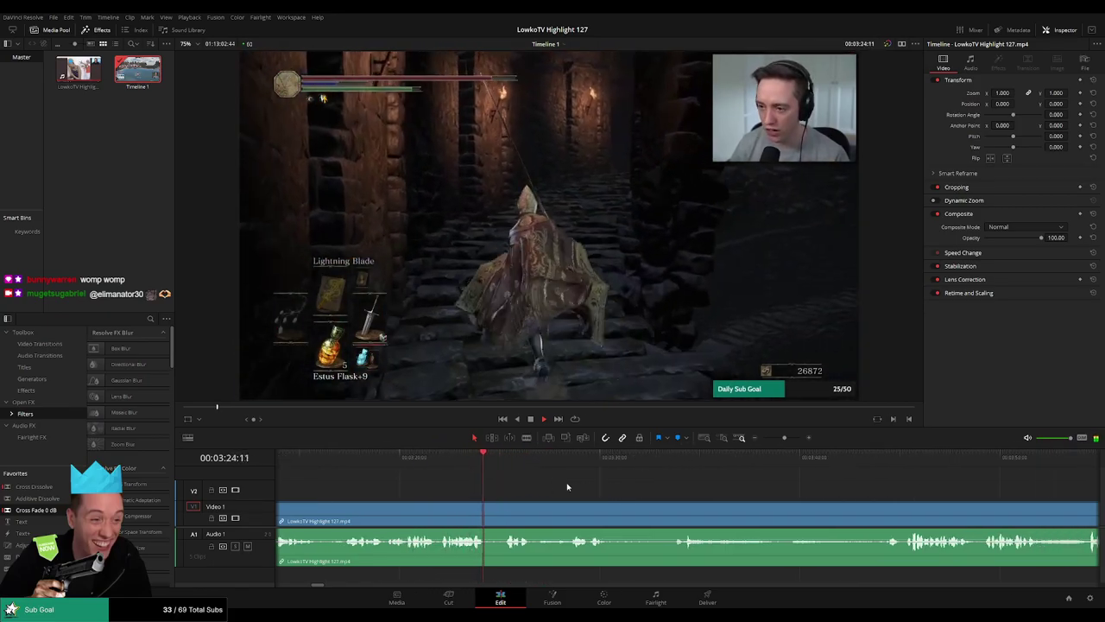
{"action": "scroll", "coordinate": [562, 488], "scroll_direction": "right", "scroll_amount": 1}
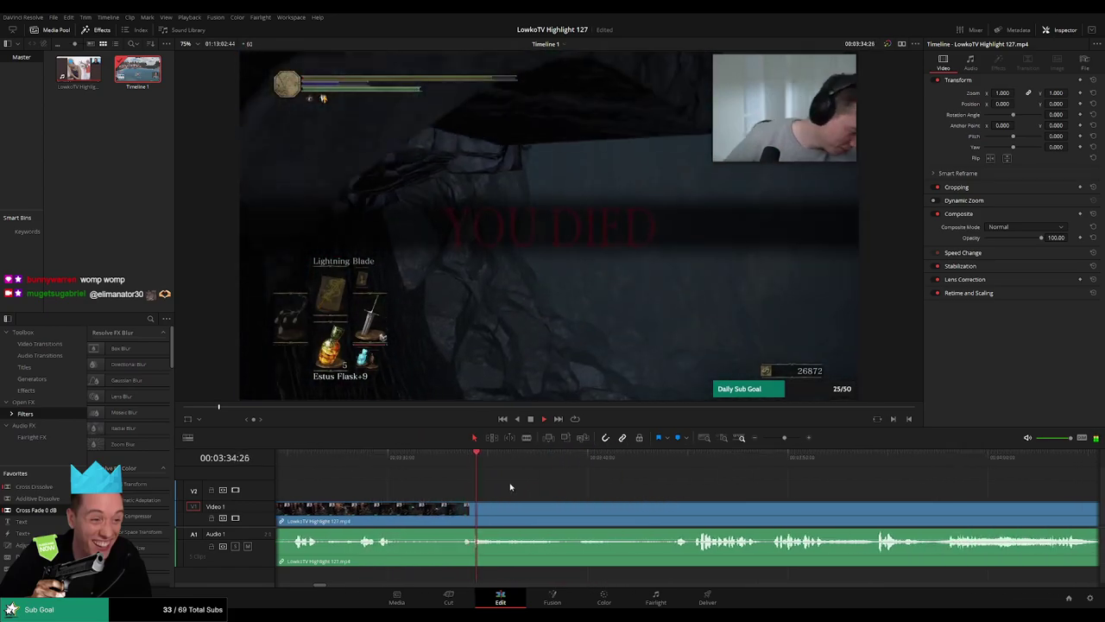
Place an Adjustment Clip on V2 at The Ringed City arrival with Zoom 1.810.
{"action": "left_click_drag", "start_coordinate": [540, 462], "coordinate": [656, 463]}
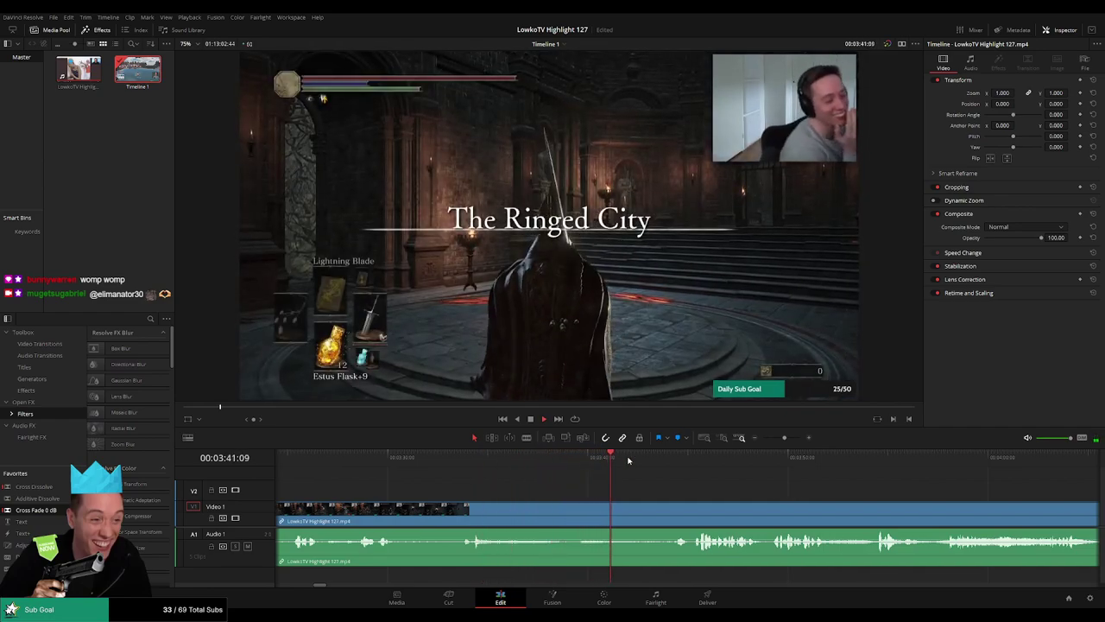
{"action": "left_click", "coordinate": [524, 466]}
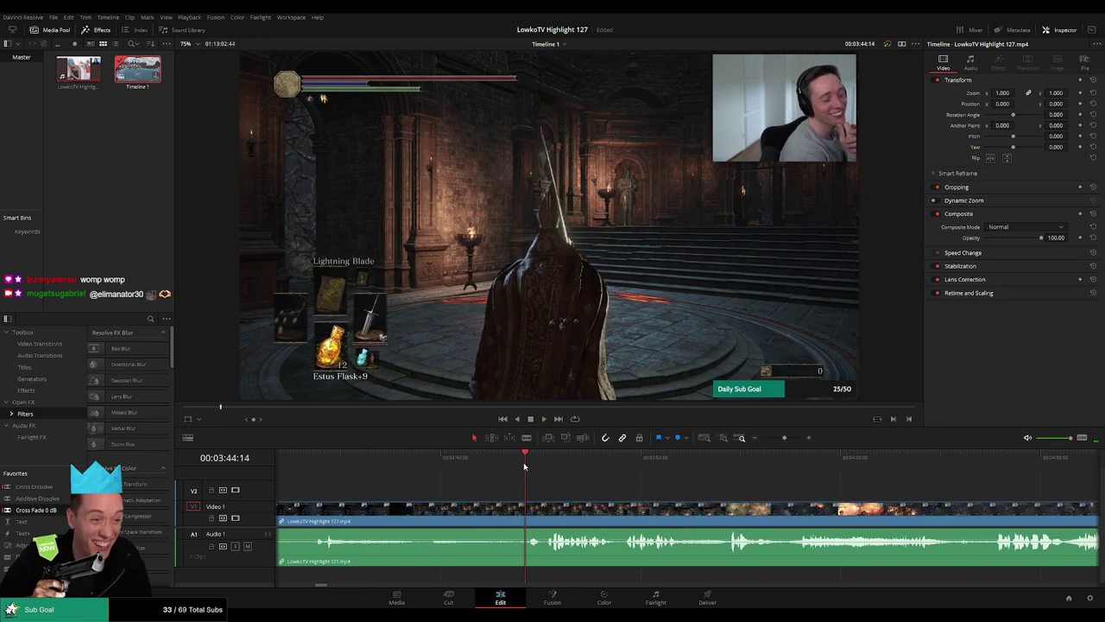
{"action": "left_click_drag", "start_coordinate": [150, 532], "coordinate": [517, 492]}
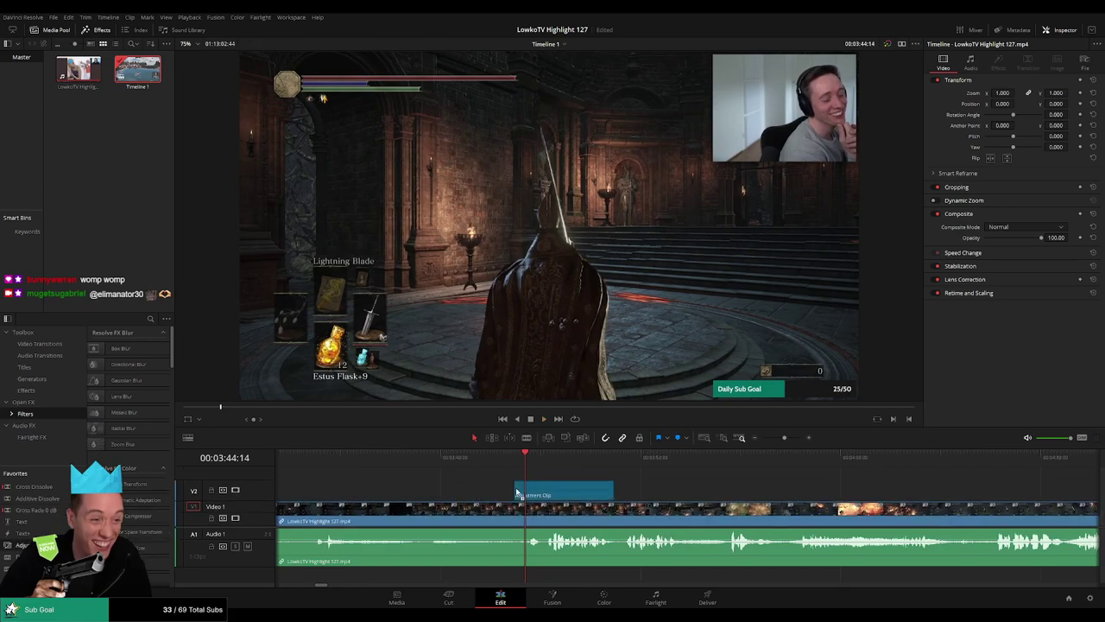
{"action": "left_click_drag", "start_coordinate": [1001, 97], "coordinate": [1070, 102]}
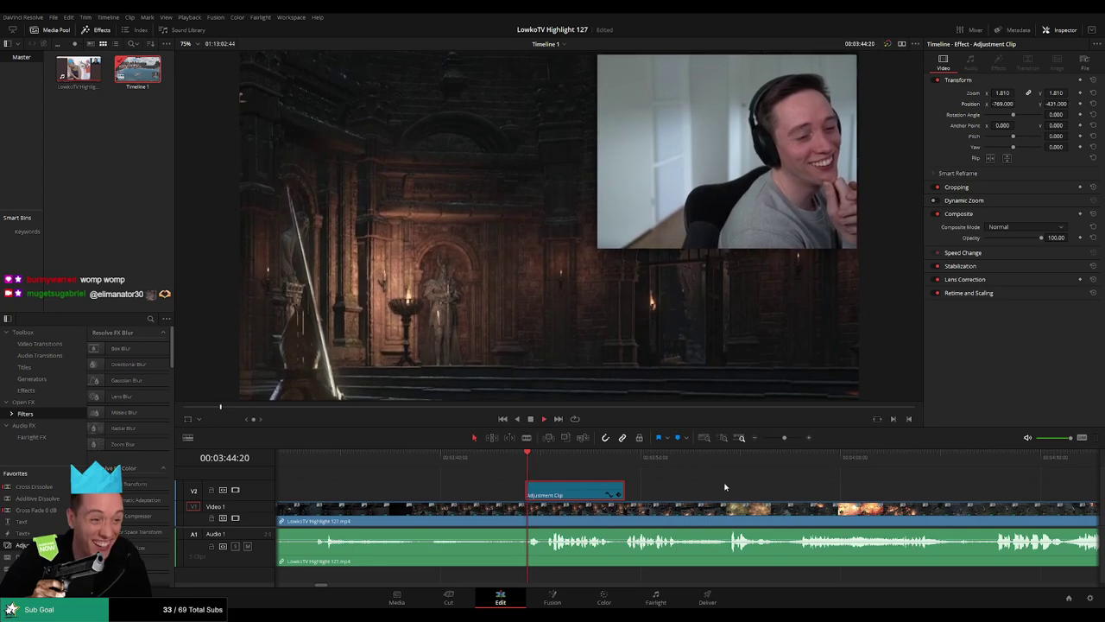
Trim the webcam-zoom adjustment clip's end back to around 3:48.
{"action": "left_click", "coordinate": [690, 483]}
{"action": "scroll", "coordinate": [587, 488], "scroll_direction": "down", "scroll_amount": 5}
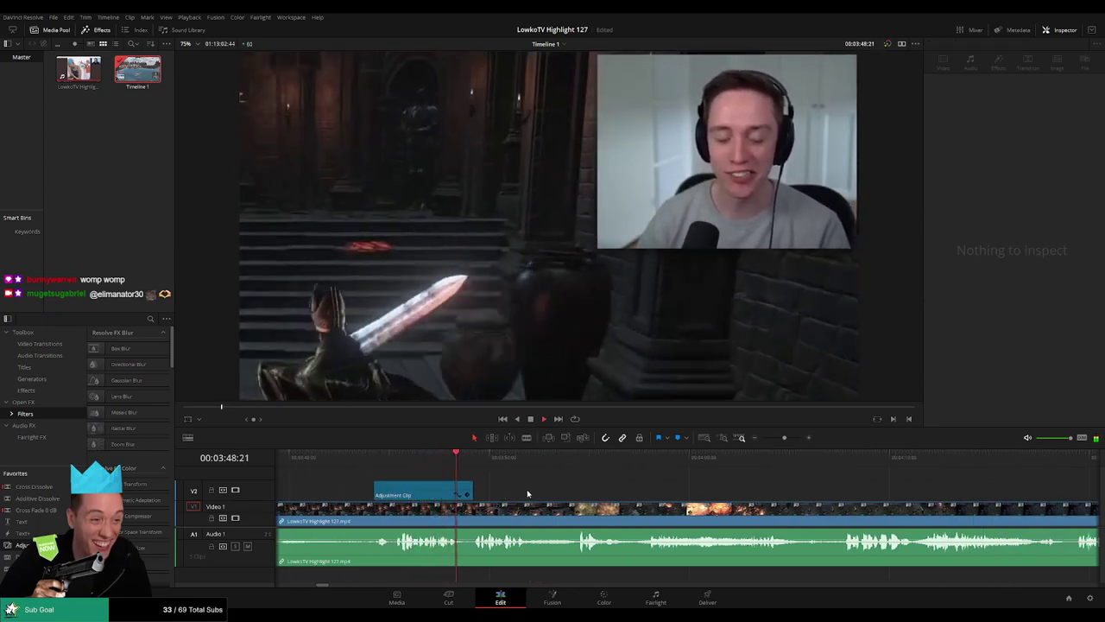
{"action": "left_click_drag", "start_coordinate": [470, 494], "coordinate": [464, 490]}
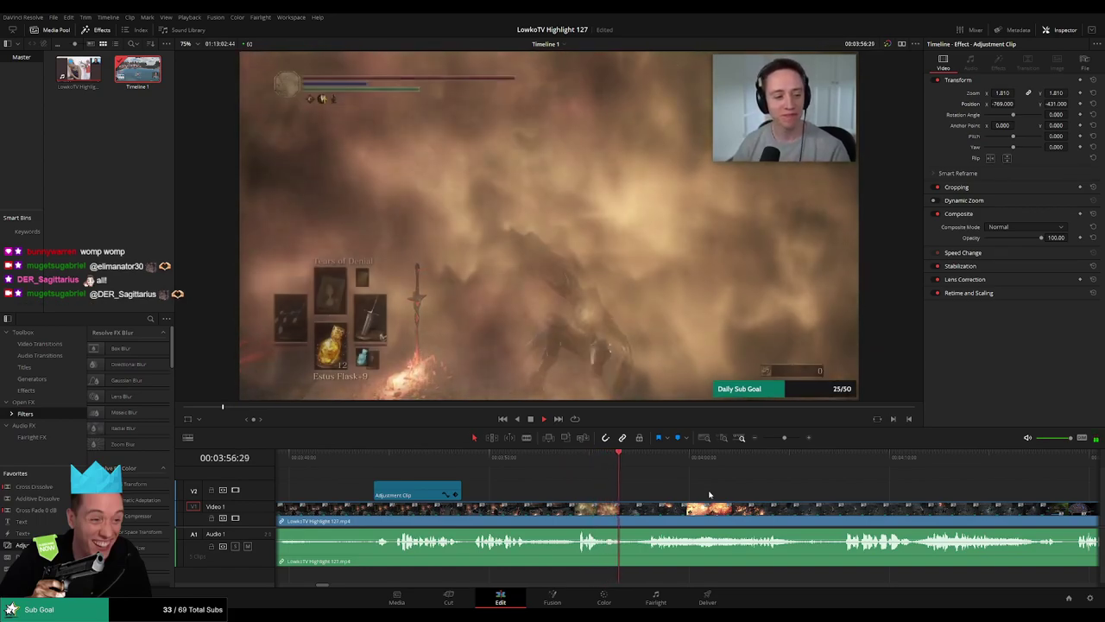
{"action": "scroll", "coordinate": [710, 495], "scroll_direction": "right", "scroll_amount": 3}
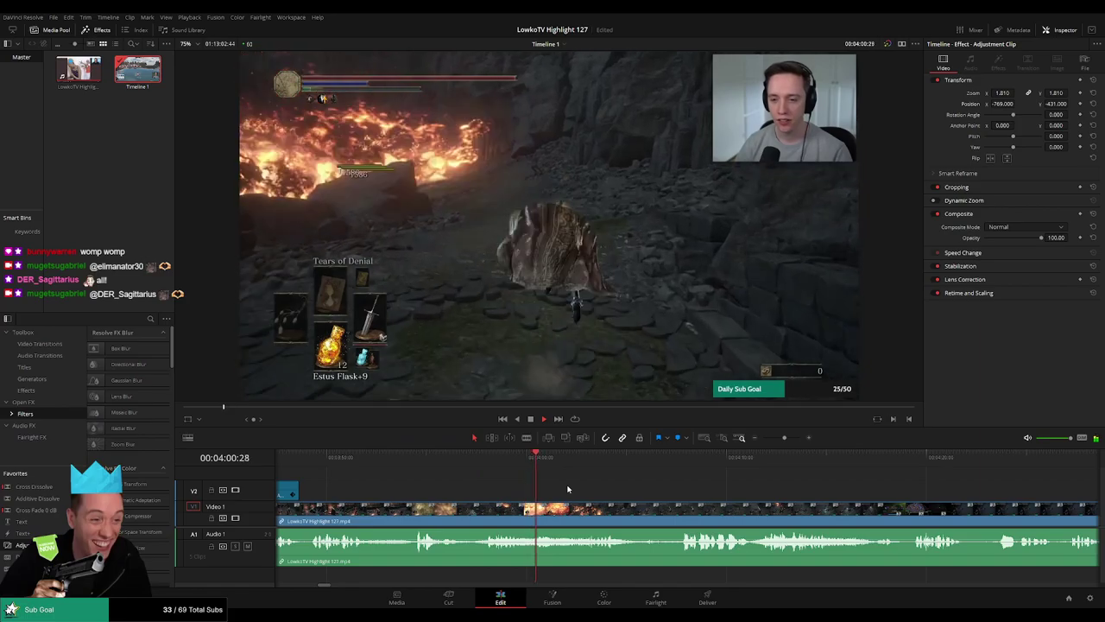
{"action": "scroll", "coordinate": [568, 491], "scroll_direction": "right", "scroll_amount": 1}
{"action": "scroll", "coordinate": [570, 494], "scroll_direction": "right", "scroll_amount": 1}
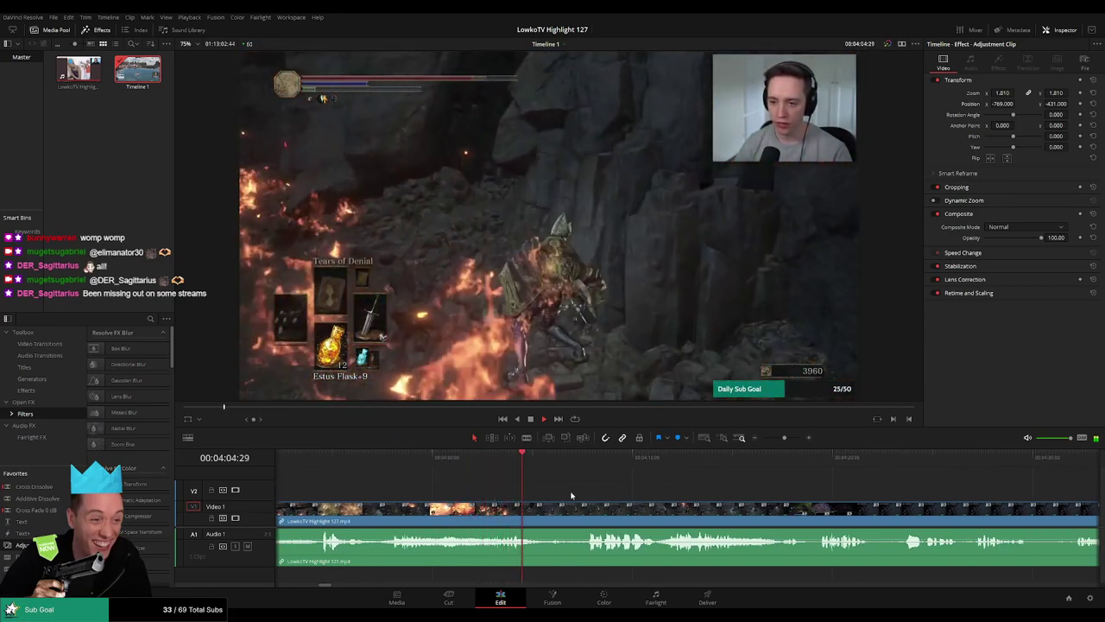
{"action": "scroll", "coordinate": [568, 494], "scroll_direction": "right", "scroll_amount": 2}
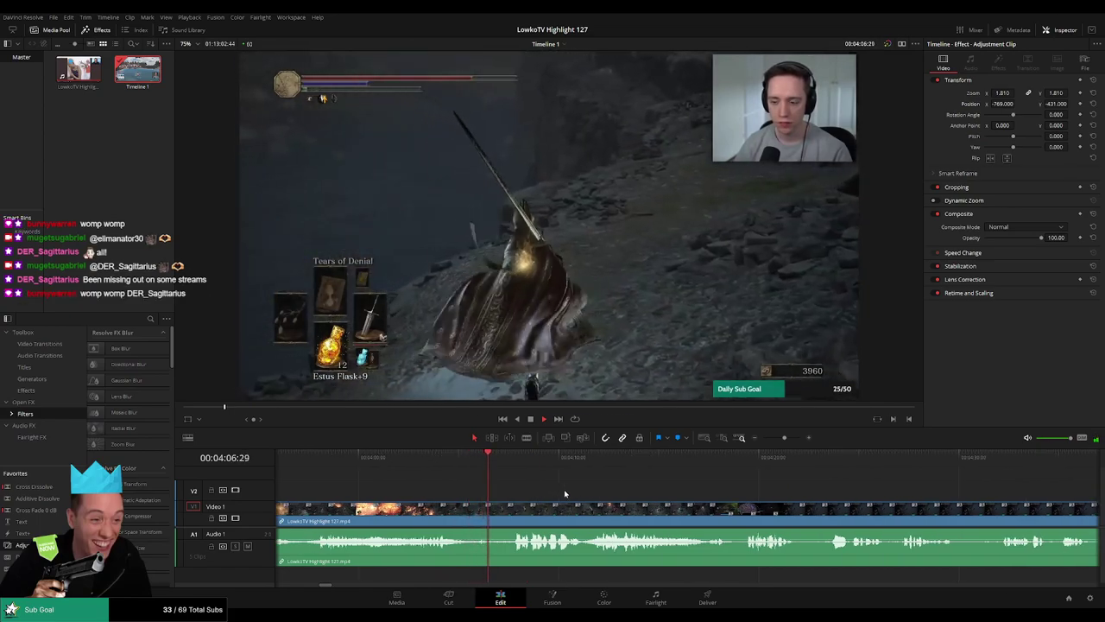
{"action": "scroll", "coordinate": [541, 491], "scroll_direction": "right", "scroll_amount": 1}
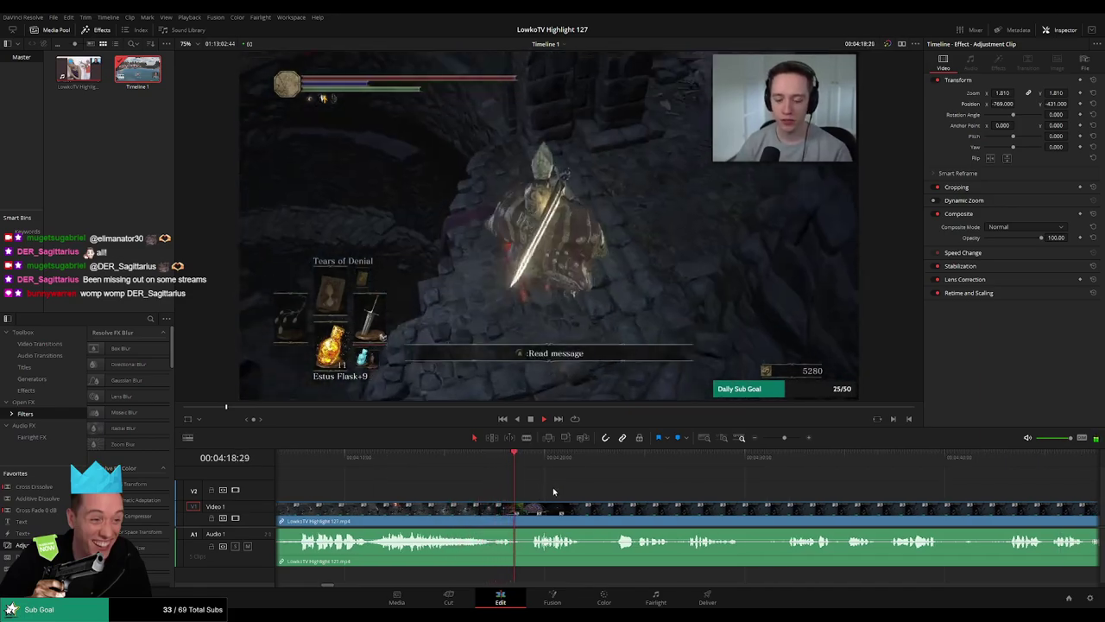
Slip the StarCraft clip after the Dark Souls cut to open on the loading screen.
{"action": "key", "text": "space"}
{"action": "left_click_drag", "start_coordinate": [784, 438], "coordinate": [791, 440]}
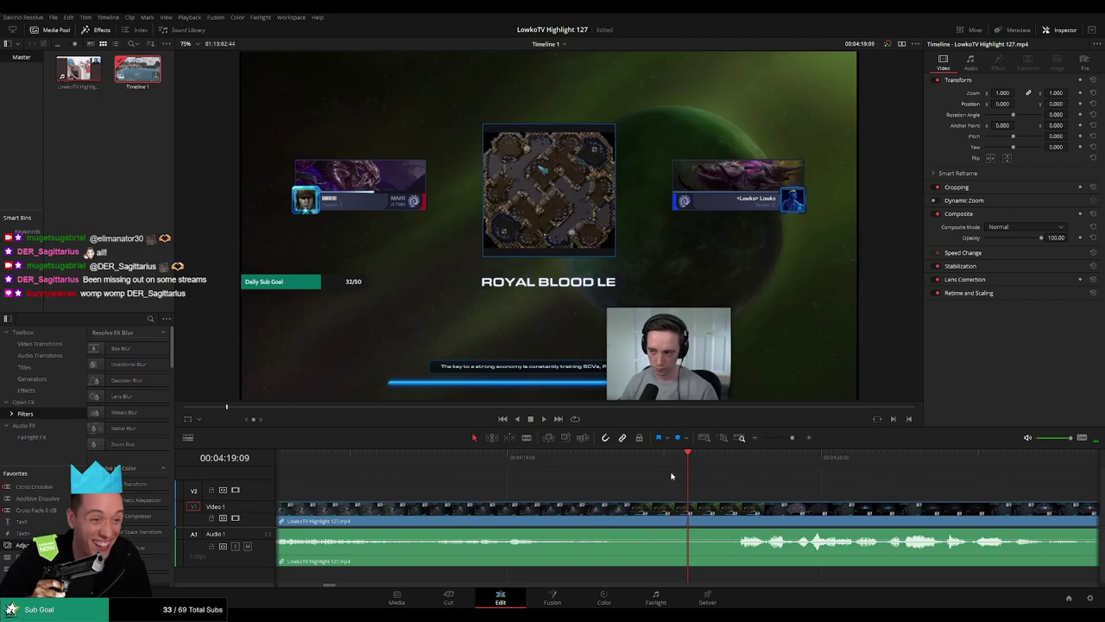
{"action": "left_click_drag", "start_coordinate": [496, 456], "coordinate": [607, 456]}
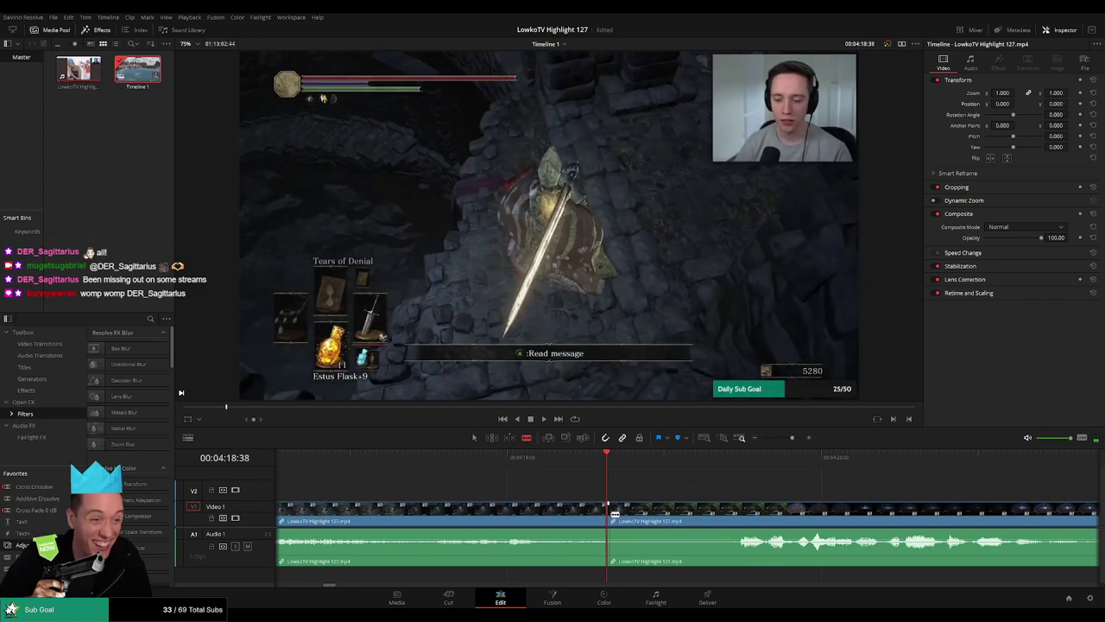
{"action": "left_click_drag", "start_coordinate": [615, 513], "coordinate": [671, 517]}
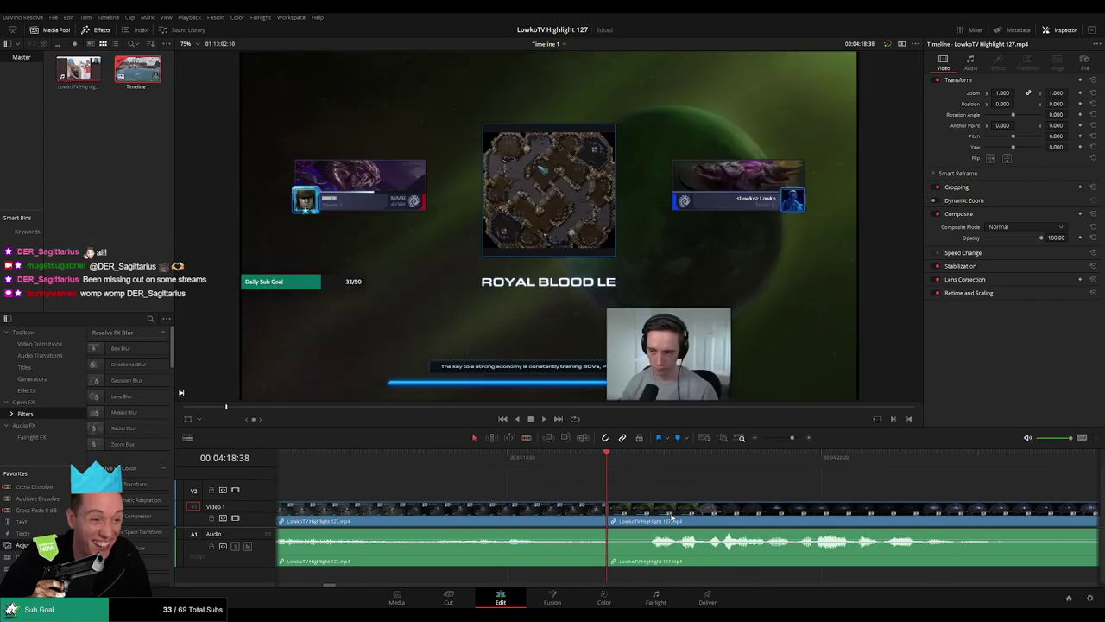
{"action": "left_click_drag", "start_coordinate": [792, 438], "coordinate": [785, 440]}
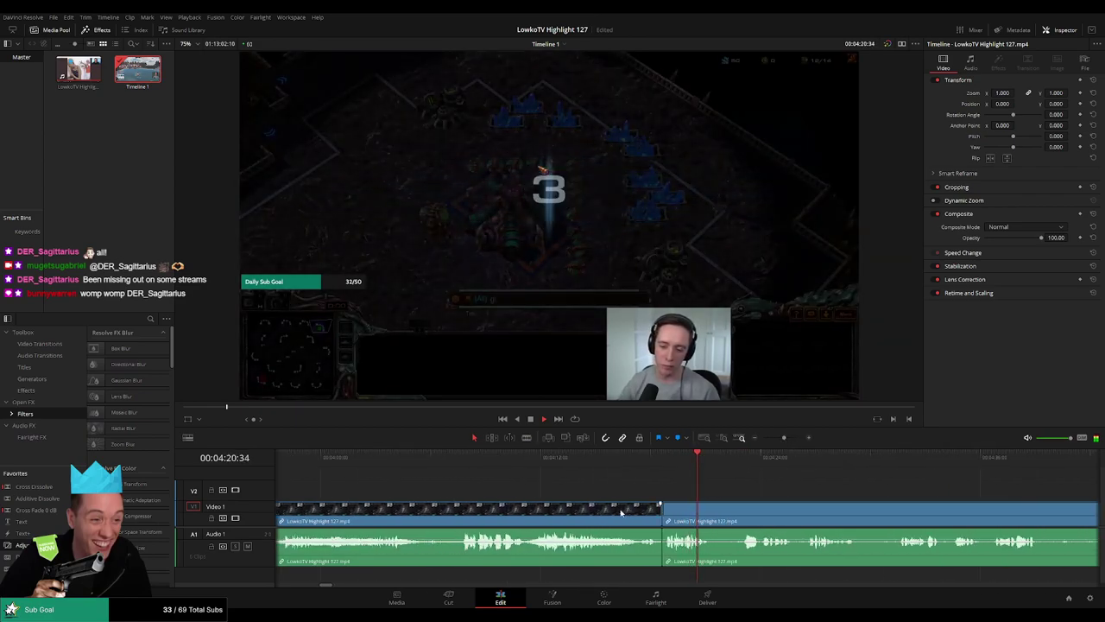
Play back the StarCraft match section to about 4:46 to review the new cut.
{"action": "key", "text": "ctrl+y"}
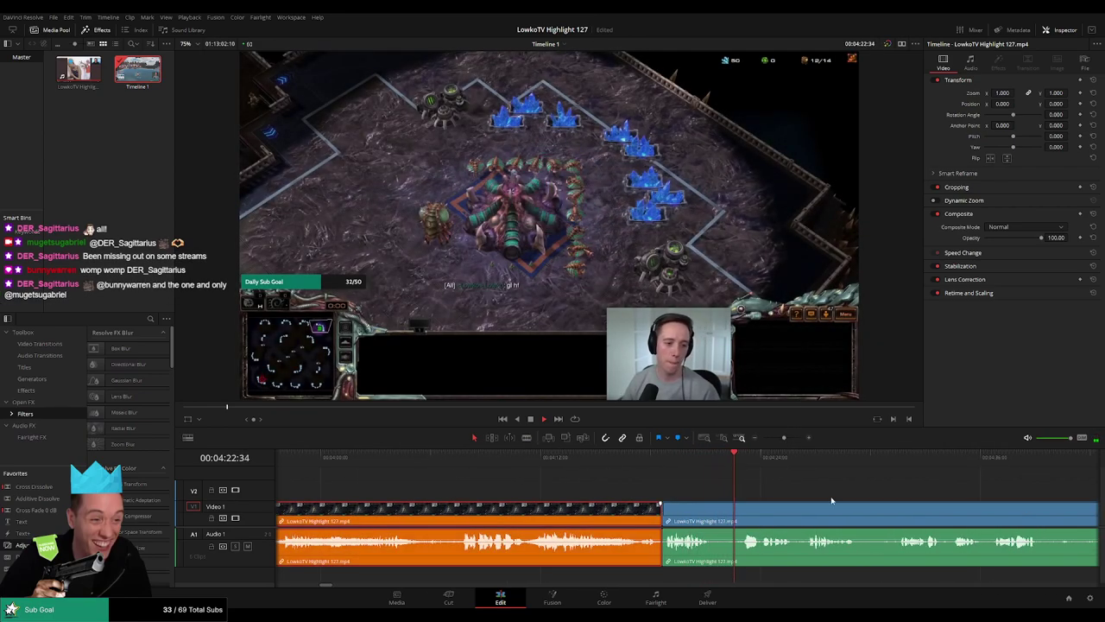
{"action": "left_click", "coordinate": [818, 491]}
{"action": "scroll", "coordinate": [691, 490], "scroll_direction": "right", "scroll_amount": 5}
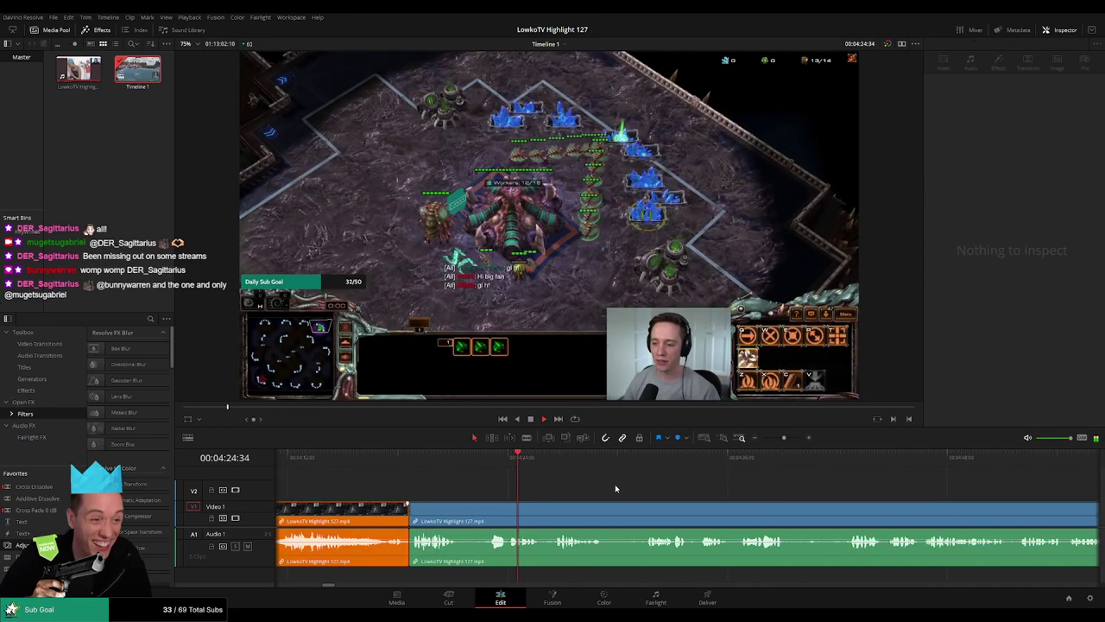
{"action": "scroll", "coordinate": [566, 497], "scroll_direction": "right", "scroll_amount": 1}
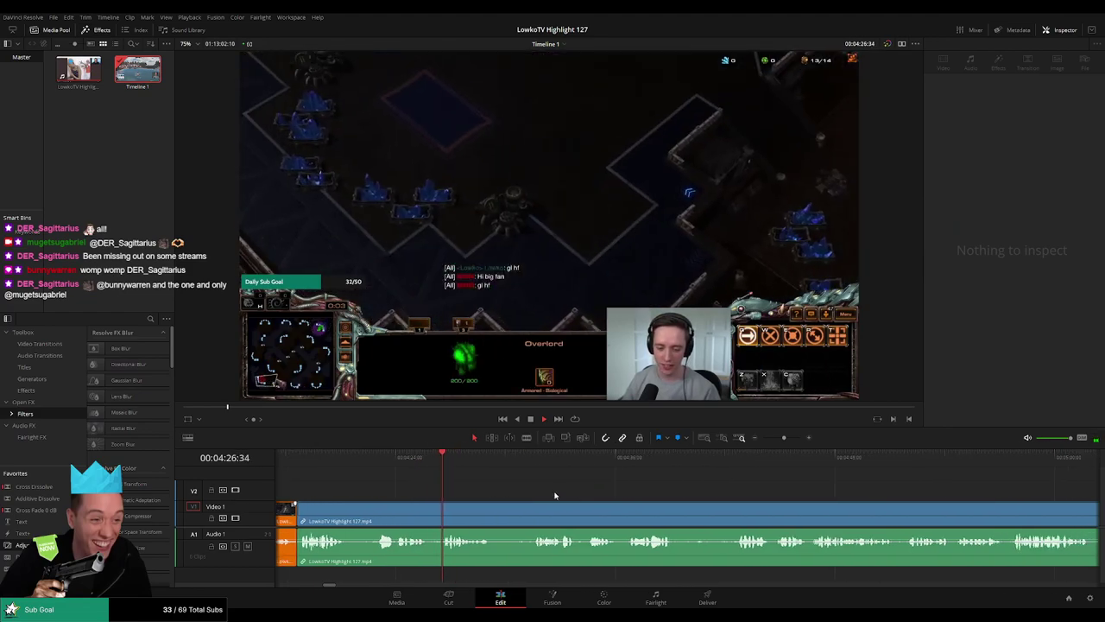
{"action": "scroll", "coordinate": [535, 493], "scroll_direction": "right", "scroll_amount": 2}
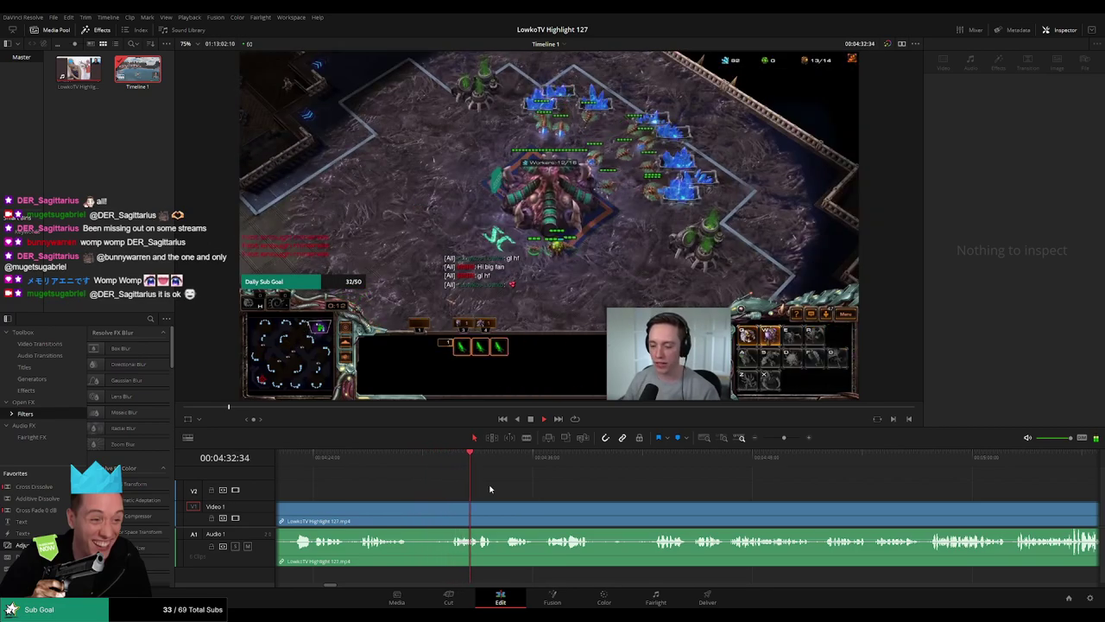
{"action": "scroll", "coordinate": [490, 489], "scroll_direction": "right", "scroll_amount": 2}
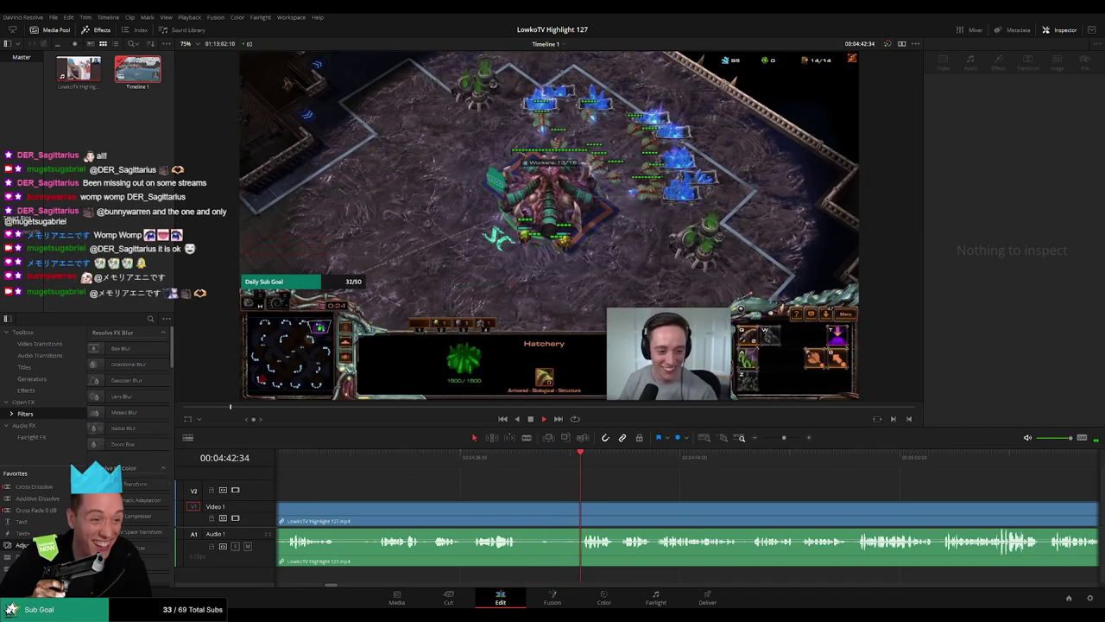
{"action": "scroll", "coordinate": [664, 493], "scroll_direction": "right", "scroll_amount": 3}
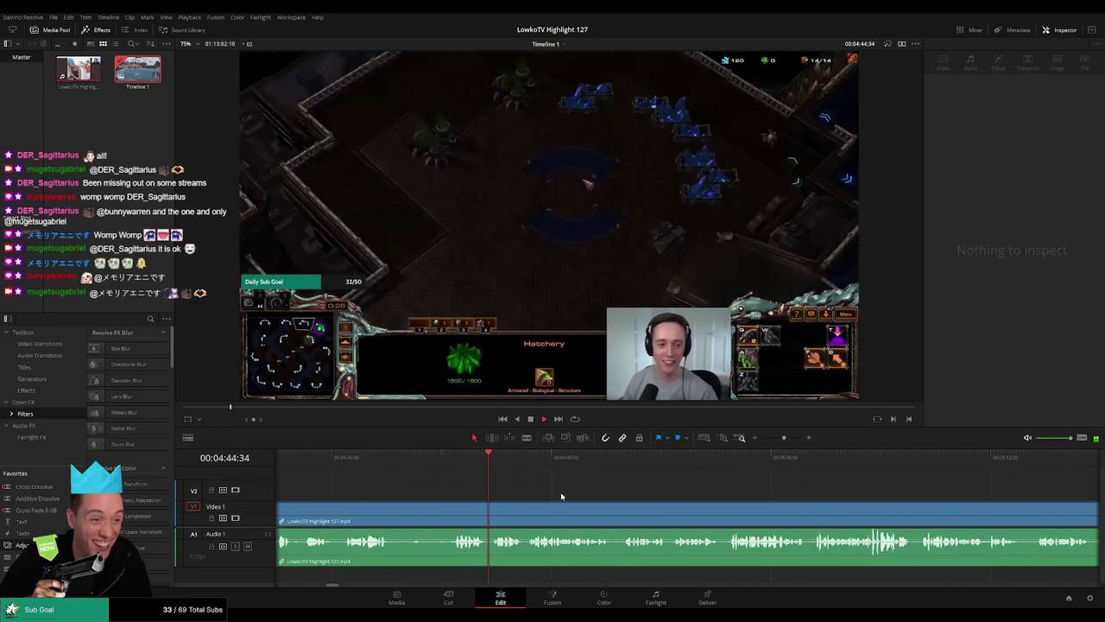
{"action": "scroll", "coordinate": [501, 492], "scroll_direction": "right", "scroll_amount": 3}
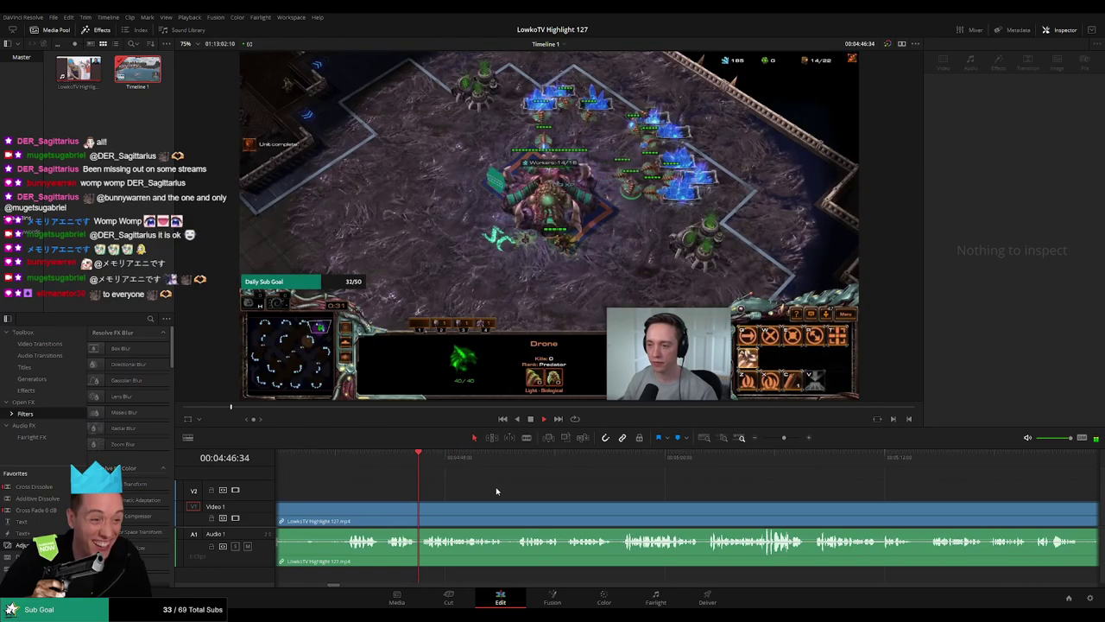
{"action": "left_click", "coordinate": [495, 490]}
{"action": "scroll", "coordinate": [493, 494], "scroll_direction": "right", "scroll_amount": 2}
{"action": "left_click", "coordinate": [346, 467]}
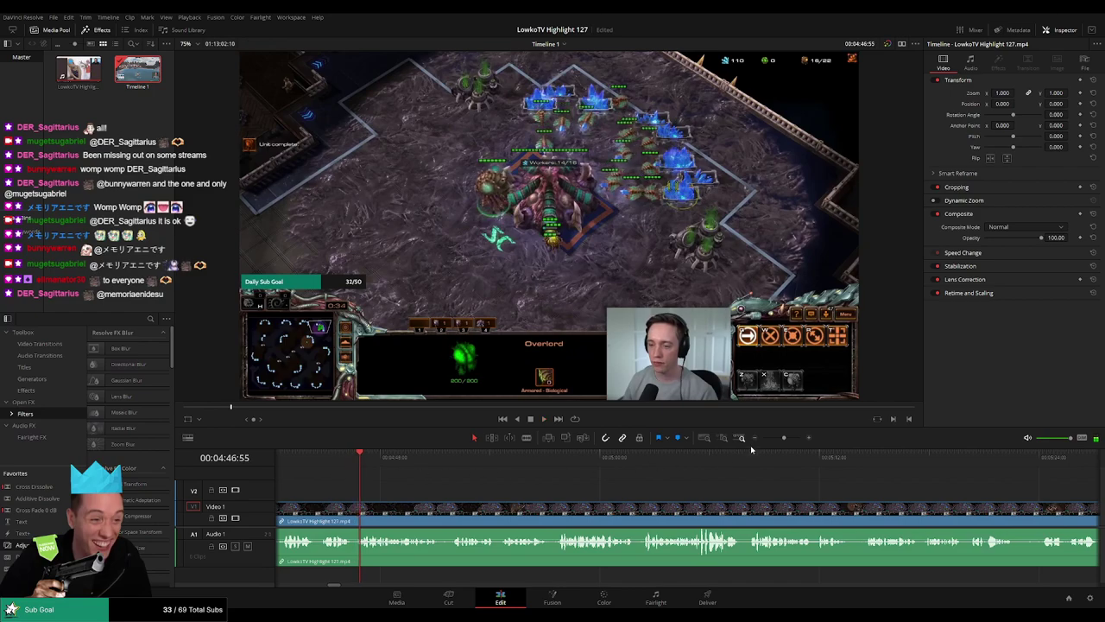
Trim a few frames off the cut near 04:46:55 and ripple-delete the leftover gap.
{"action": "scroll", "coordinate": [752, 450], "scroll_direction": "up", "scroll_amount": 3}
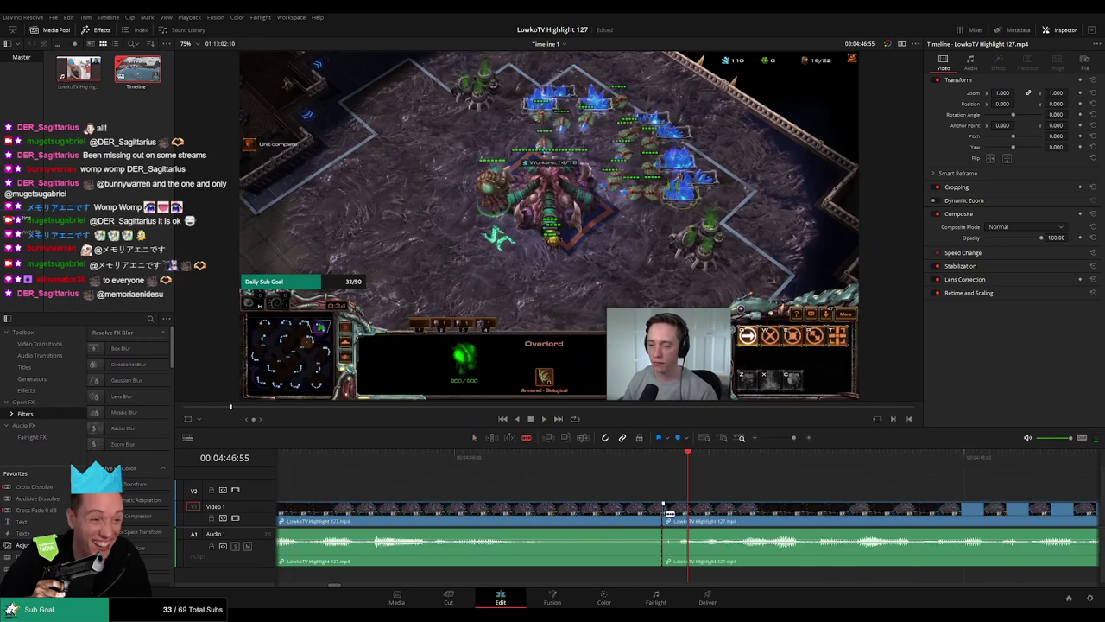
{"action": "left_click_drag", "start_coordinate": [663, 504], "coordinate": [678, 515]}
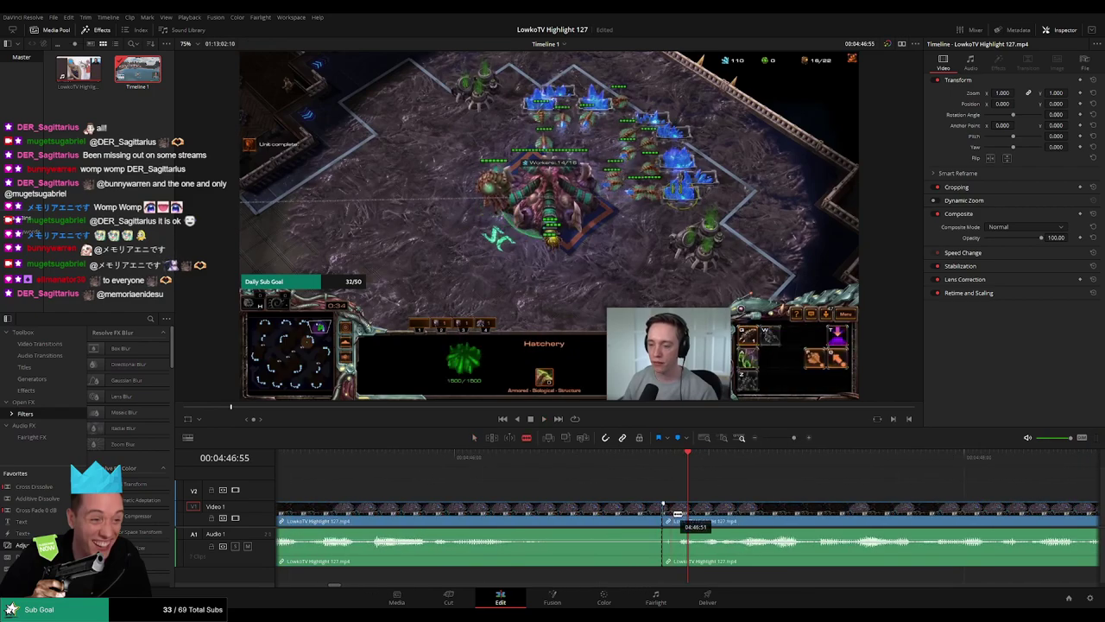
{"action": "key", "text": "Delete"}
{"action": "left_click", "coordinate": [643, 516]}
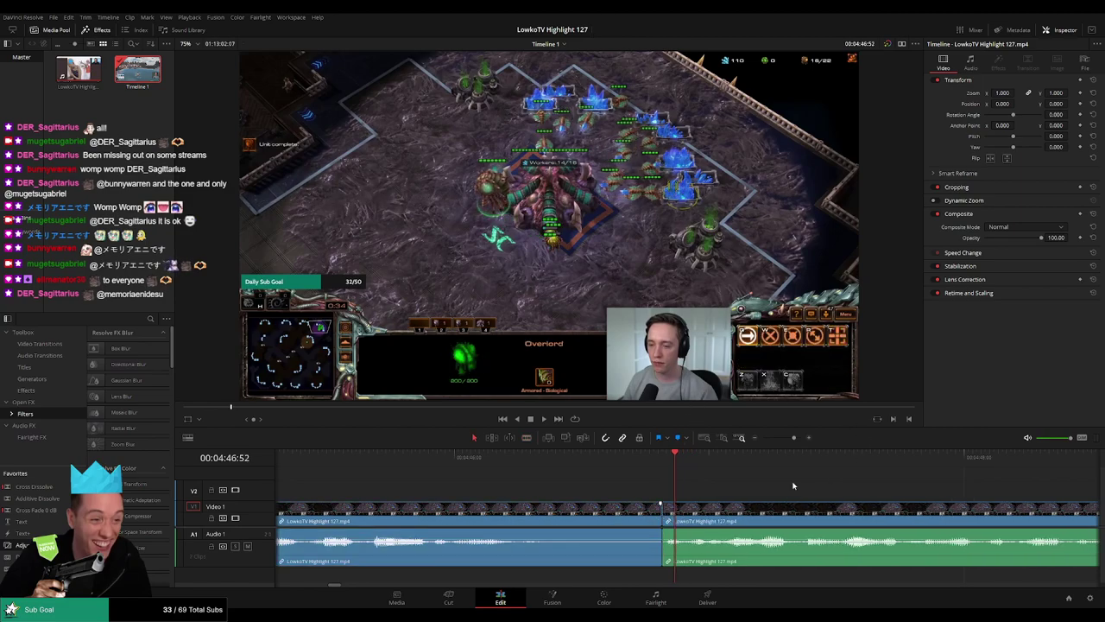
{"action": "key", "text": "space"}
Zoom the timeline out, scroll forward, and park the playhead just before the next section.
{"action": "left_click_drag", "start_coordinate": [794, 438], "coordinate": [780, 438]}
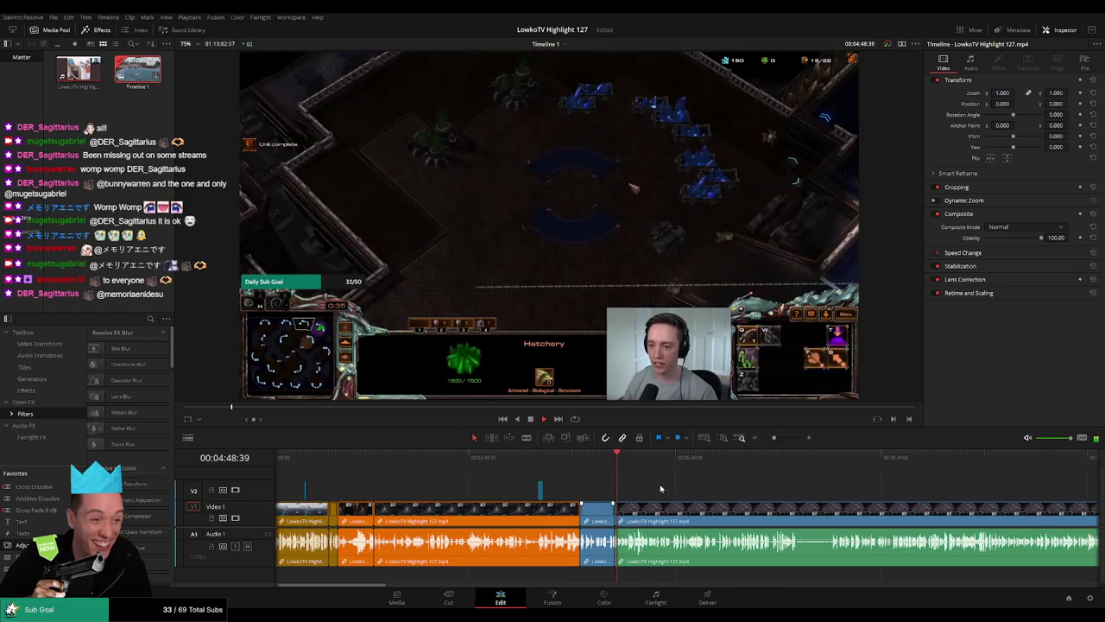
{"action": "scroll", "coordinate": [720, 494], "scroll_direction": "right", "scroll_amount": 5}
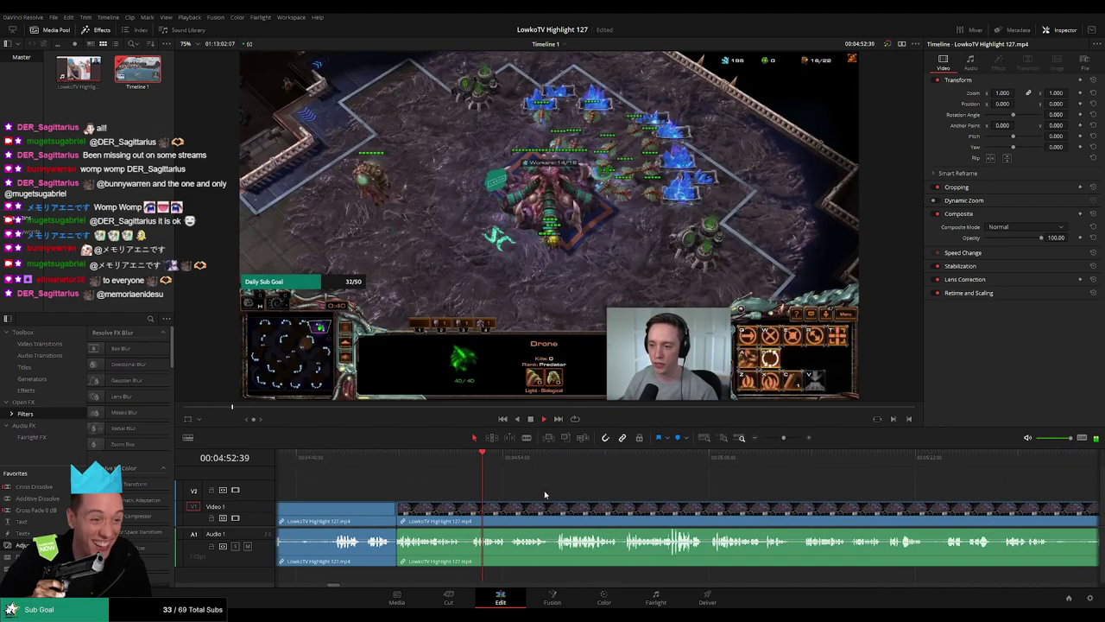
{"action": "scroll", "coordinate": [481, 484], "scroll_direction": "right", "scroll_amount": 3}
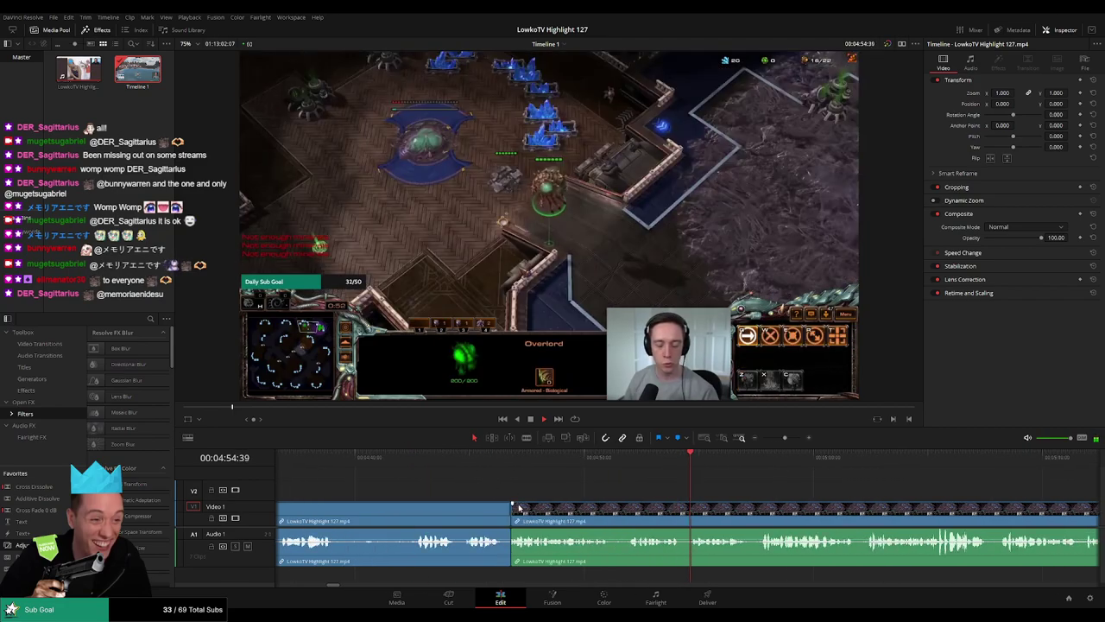
{"action": "scroll", "coordinate": [515, 478], "scroll_direction": "right", "scroll_amount": 3}
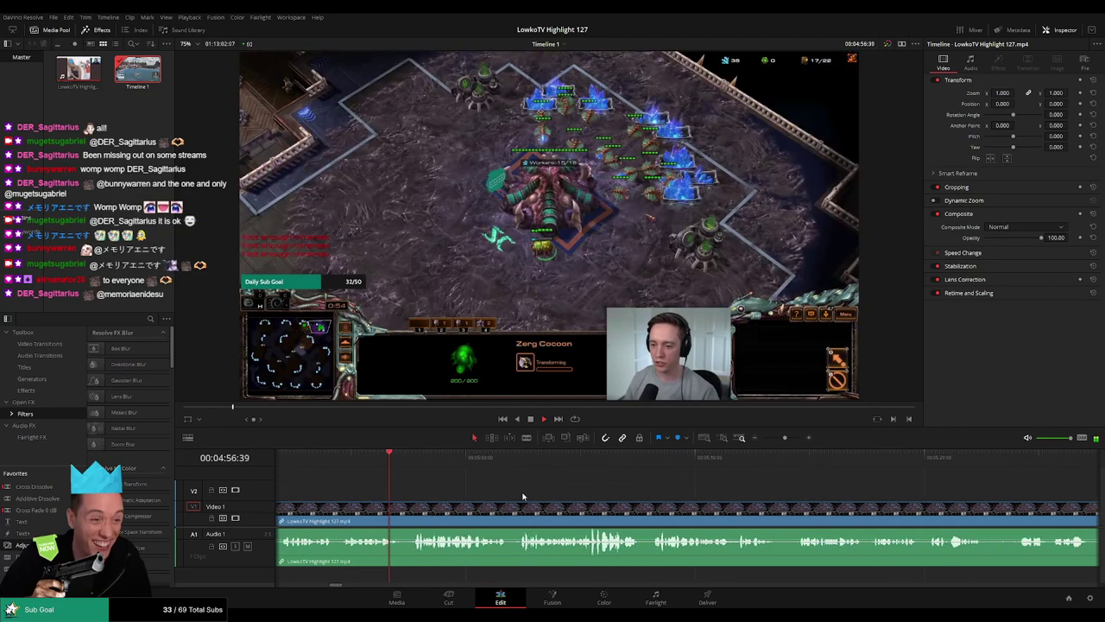
{"action": "scroll", "coordinate": [521, 496], "scroll_direction": "right", "scroll_amount": 3}
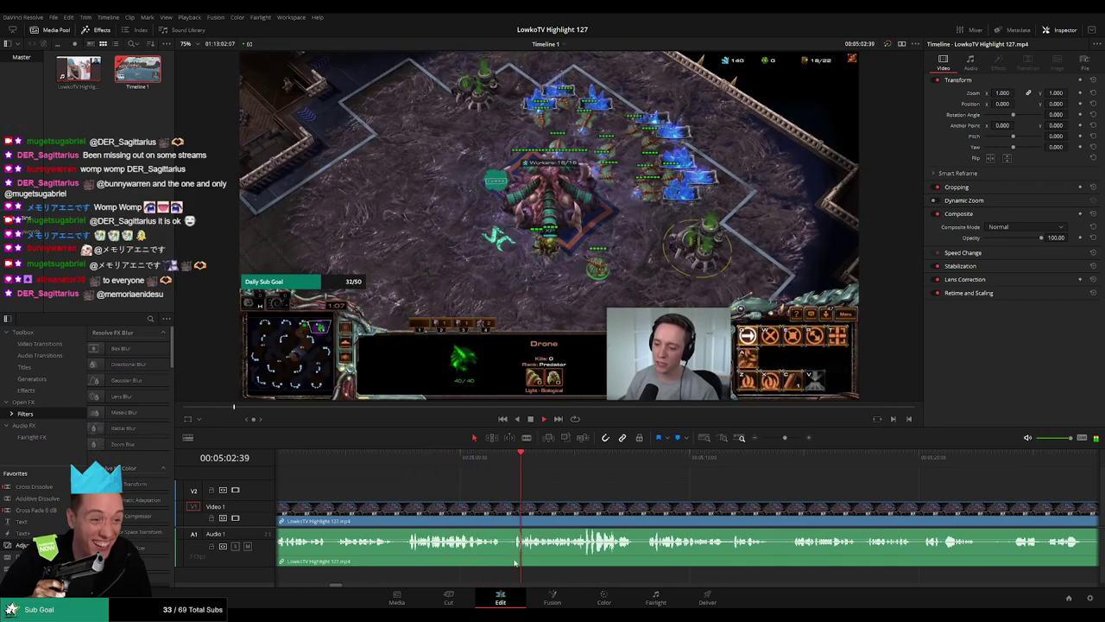
{"action": "scroll", "coordinate": [605, 492], "scroll_direction": "right", "scroll_amount": 3}
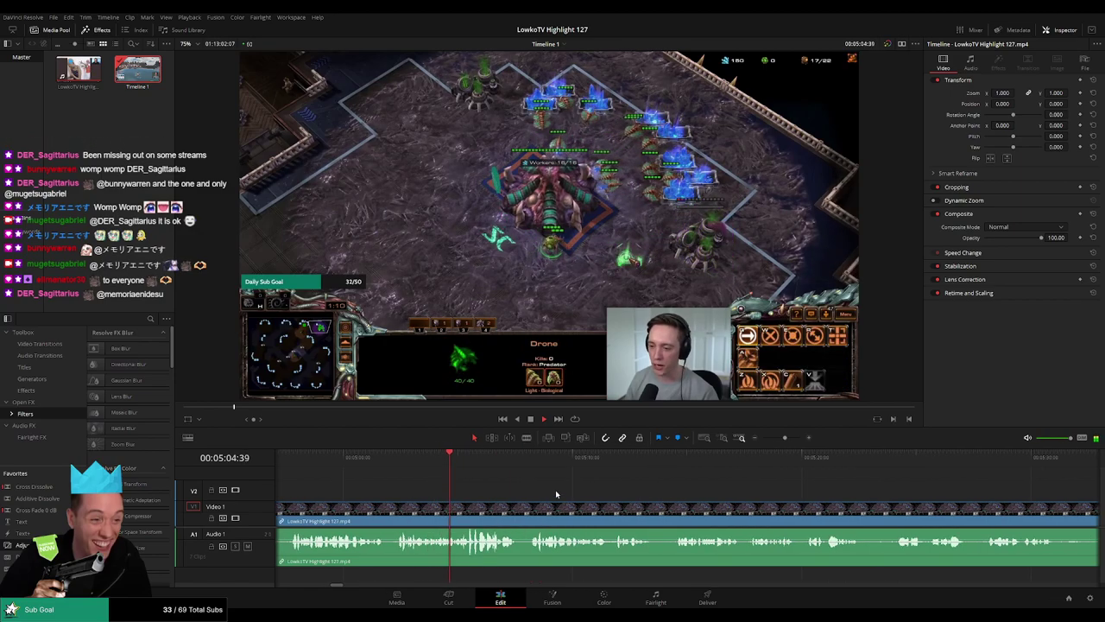
{"action": "scroll", "coordinate": [557, 494], "scroll_direction": "left", "scroll_amount": 2}
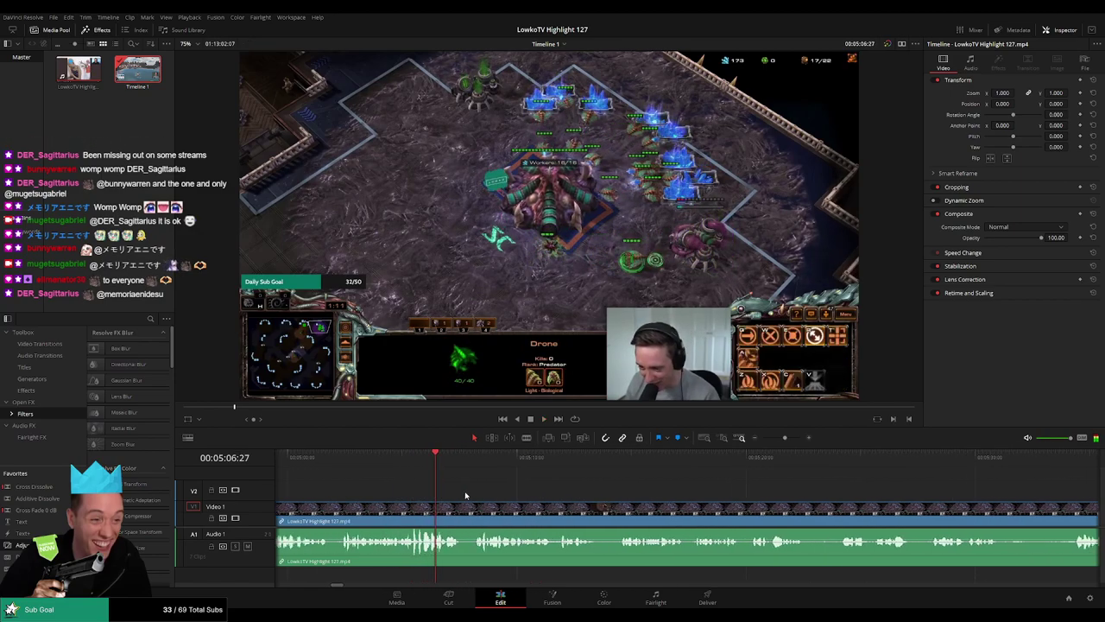
{"action": "left_click", "coordinate": [483, 460]}
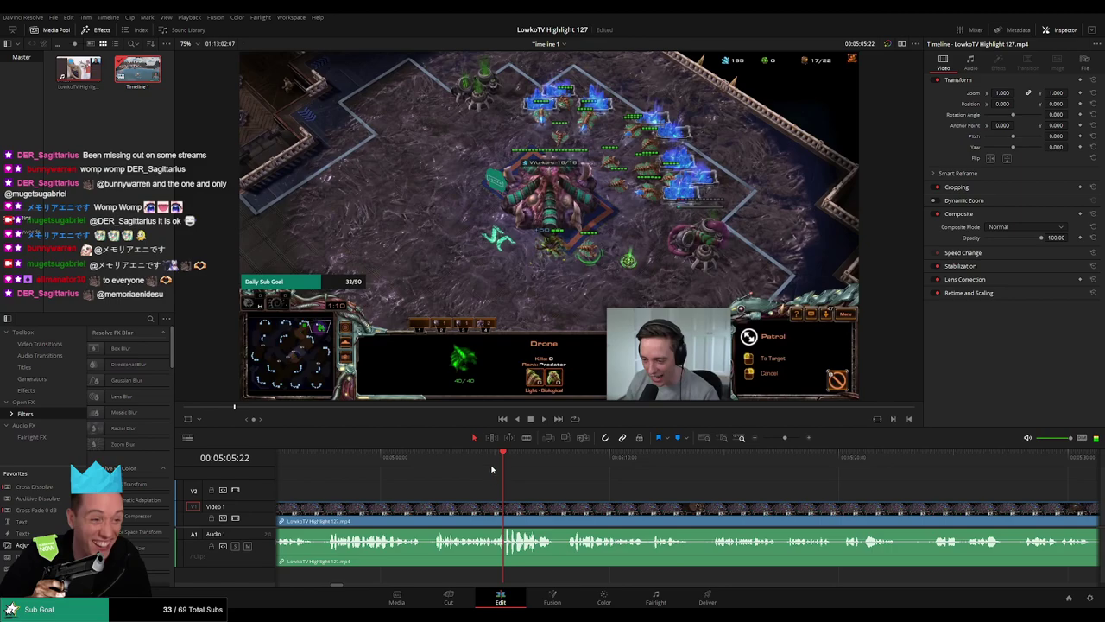
{"action": "left_click", "coordinate": [492, 460]}
Place an Adjustment Clip on V2 at the playhead and zoom it to about 1.71, shifted left.
{"action": "left_click_drag", "start_coordinate": [26, 545], "coordinate": [530, 493]}
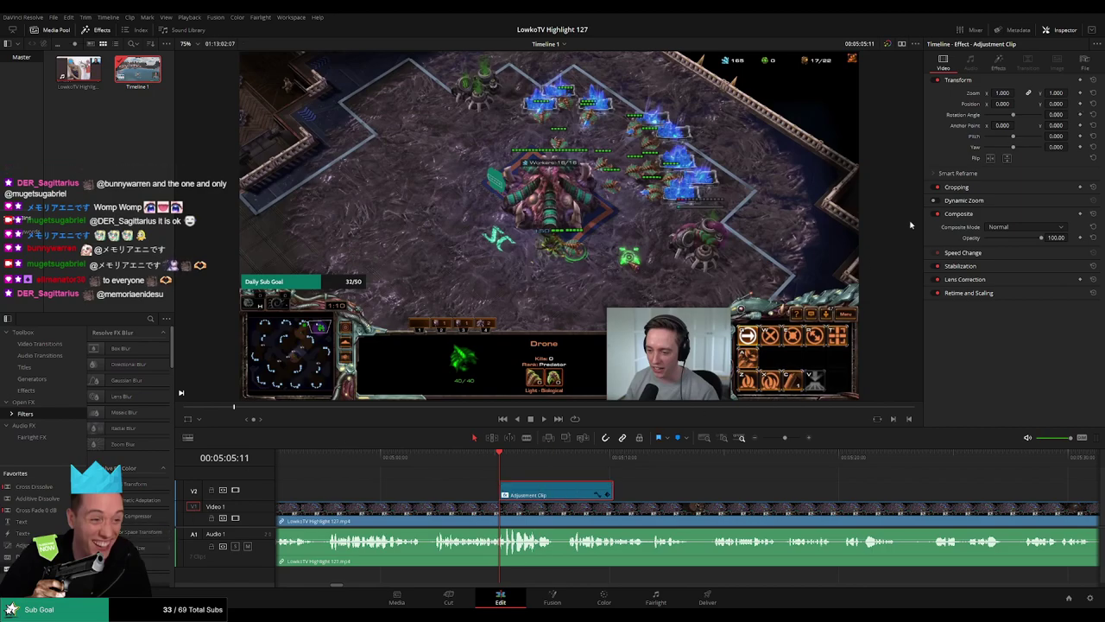
{"action": "left_click", "coordinate": [997, 62]}
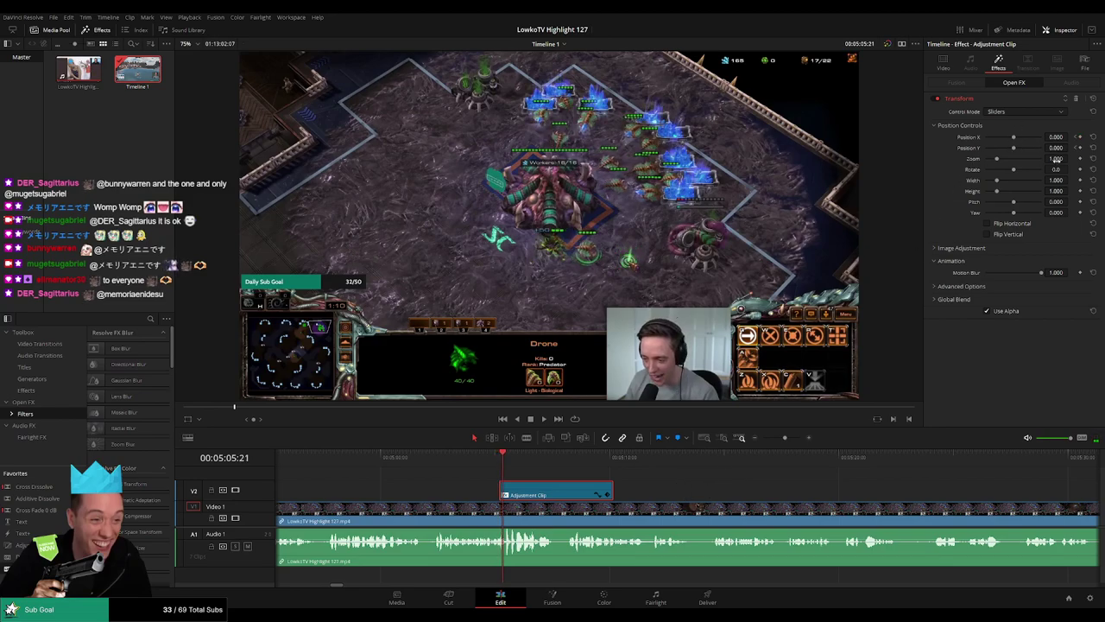
{"action": "left_click_drag", "start_coordinate": [1056, 160], "coordinate": [1072, 148]}
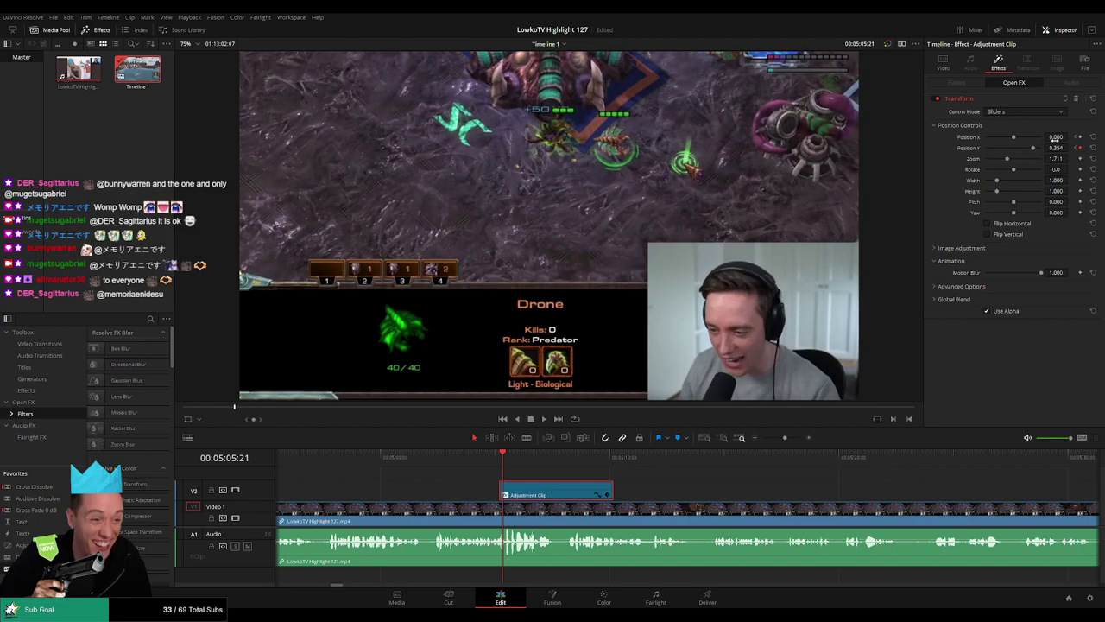
{"action": "left_click_drag", "start_coordinate": [1056, 137], "coordinate": [1040, 137]}
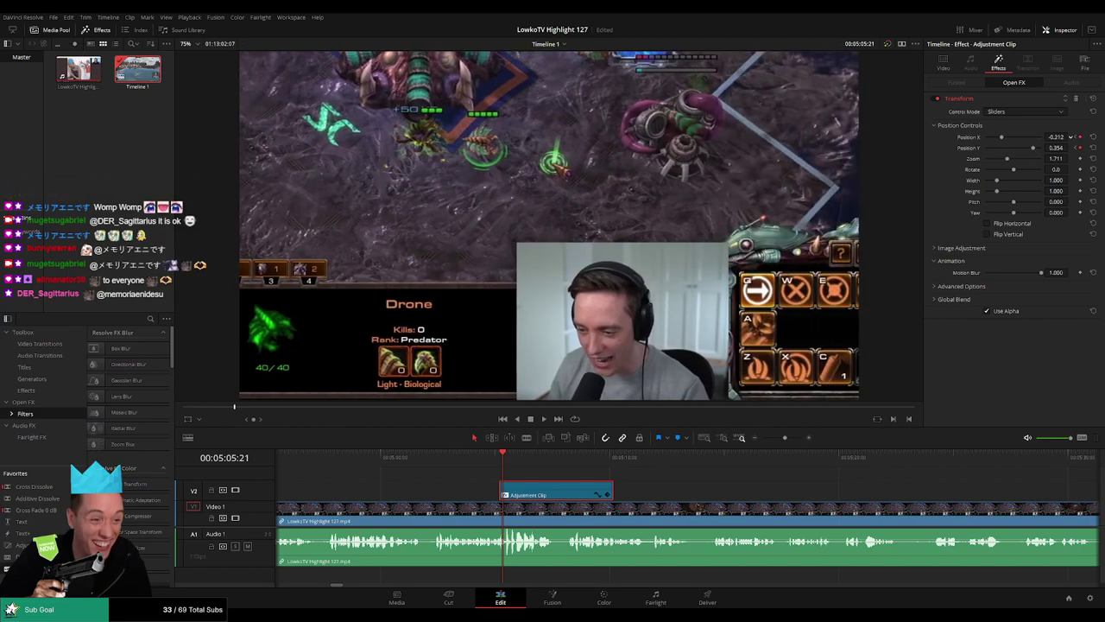
Preview the zoom, then set zoom back to 1.000 at the adjustment clip's start.
{"action": "left_click", "coordinate": [497, 466]}
{"action": "key", "text": "space"}
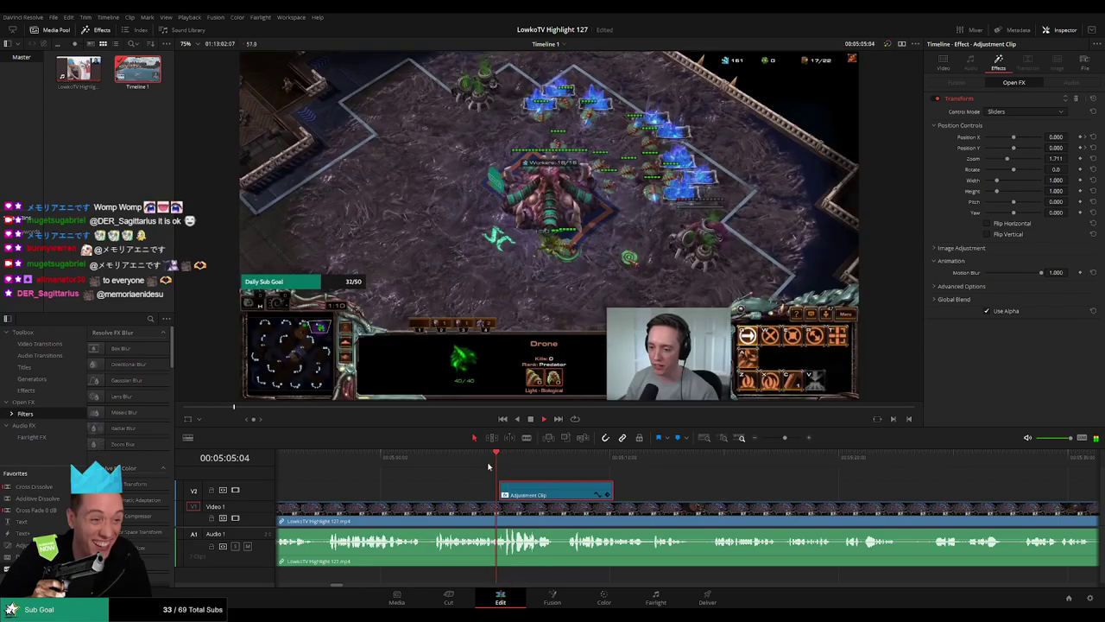
{"action": "left_click", "coordinate": [496, 464]}
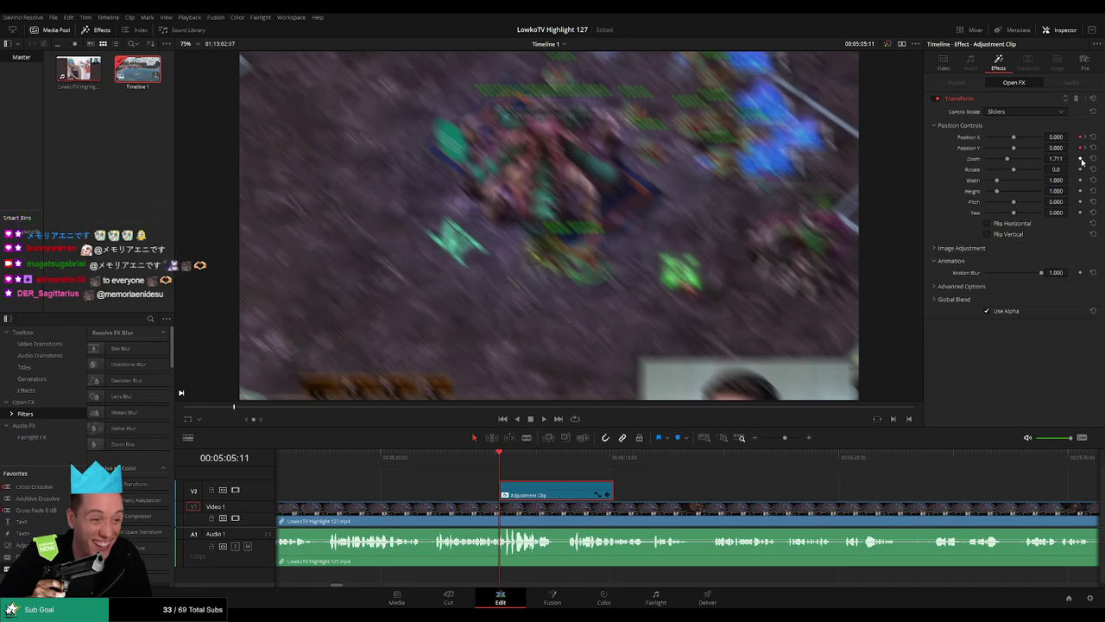
{"action": "left_click", "coordinate": [1083, 161]}
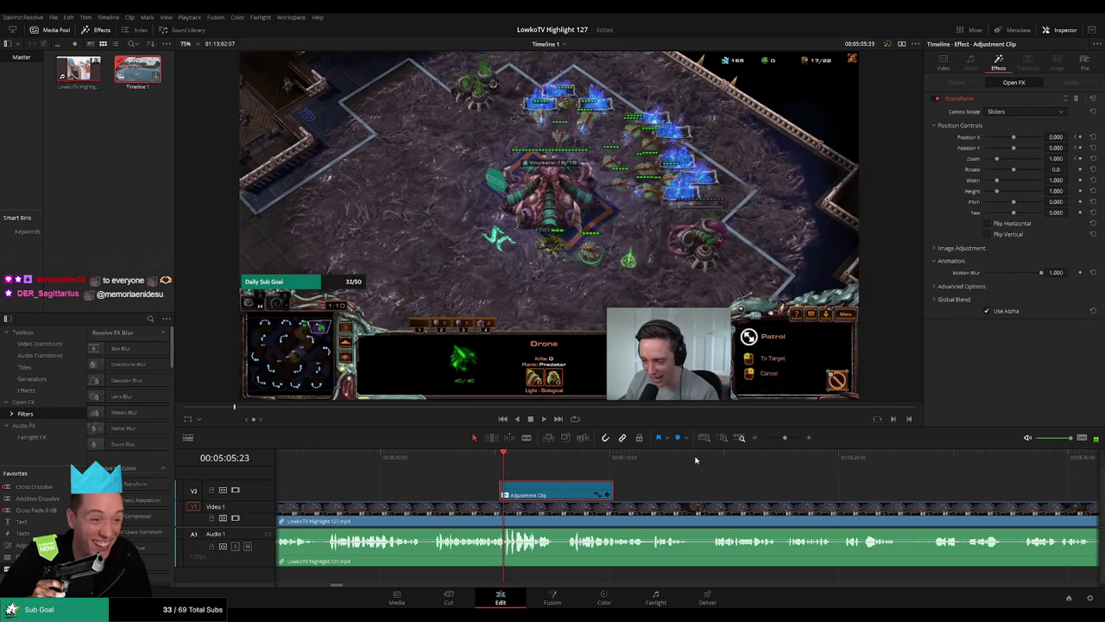
Zoom the adjustment clip to about 1.5 and pan it to show the drone and webcam.
{"action": "left_click_drag", "start_coordinate": [1057, 158], "coordinate": [1072, 158]}
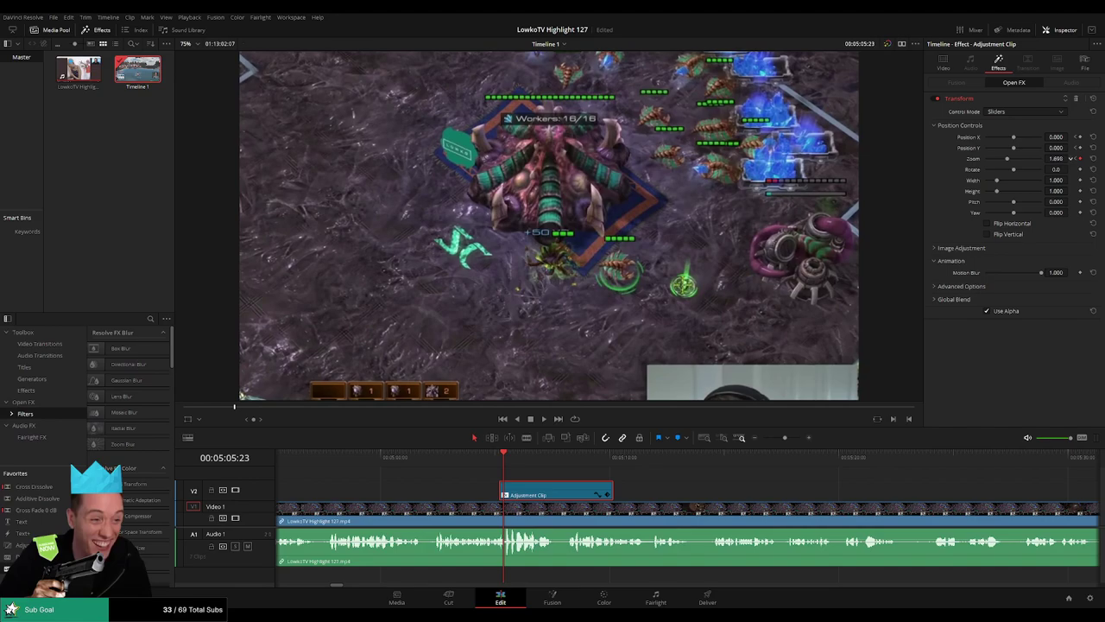
{"action": "mouse_move", "coordinate": [1054, 146]}
{"action": "left_mouse_down"}
{"action": "mouse_move", "coordinate": [1070, 147]}
{"action": "mouse_move", "coordinate": [1071, 137]}
{"action": "left_mouse_up"}
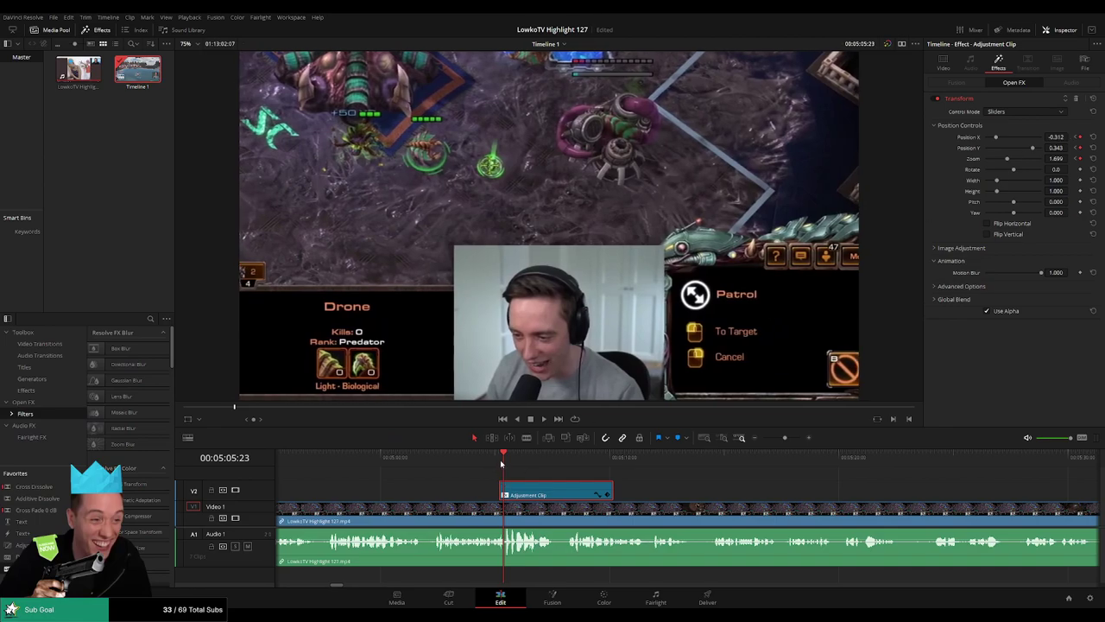
{"action": "key", "text": "space"}
{"action": "left_click", "coordinate": [486, 462]}
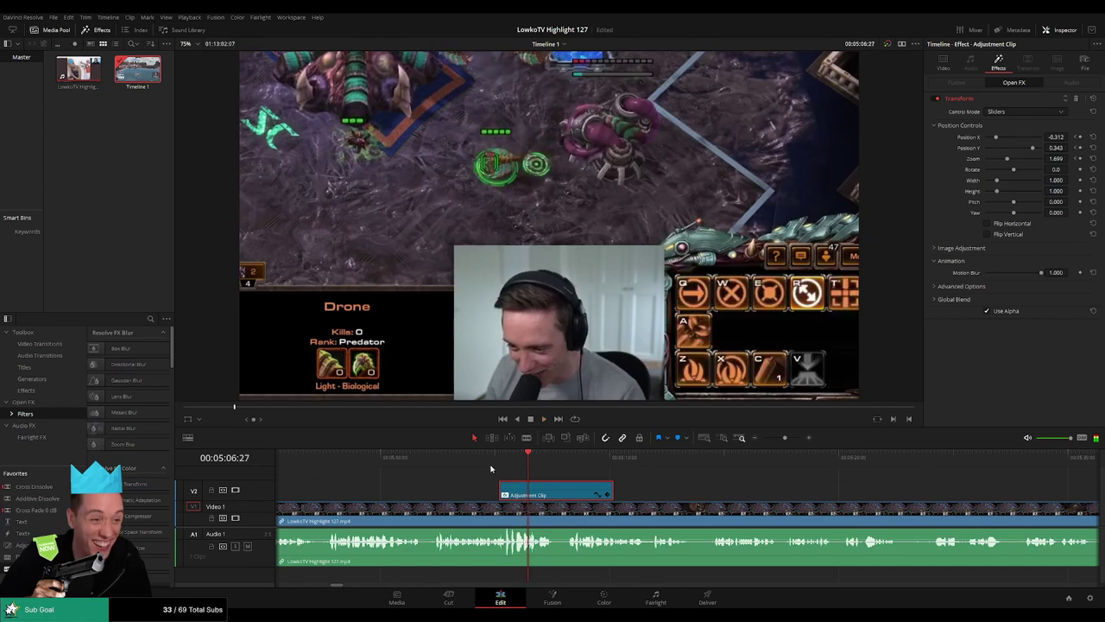
{"action": "left_click", "coordinate": [483, 463]}
{"action": "left_click", "coordinate": [483, 464]}
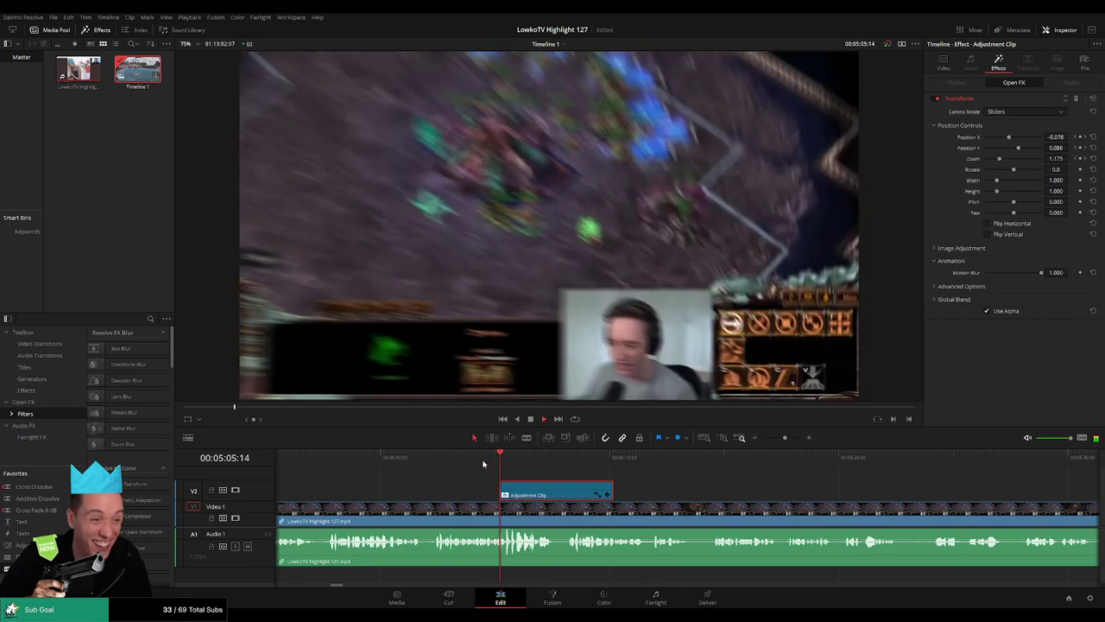
End the adjustment clip at 05:07:39, blade the footage there and ripple-delete the short sliver.
{"action": "left_click", "coordinate": [640, 495]}
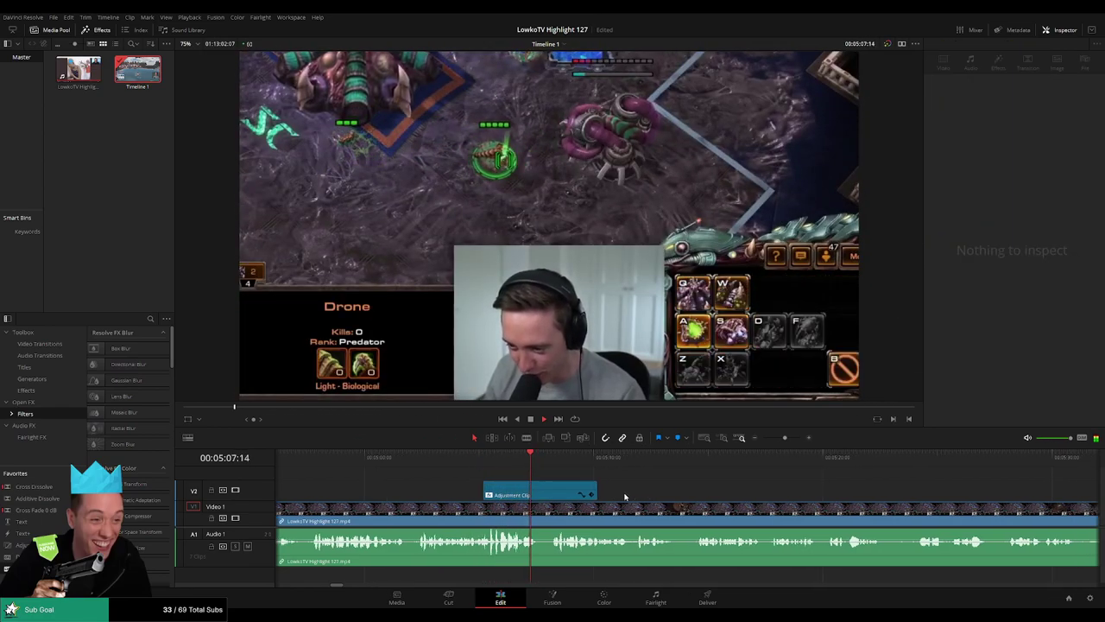
{"action": "scroll", "coordinate": [587, 495], "scroll_direction": "right", "scroll_amount": 3}
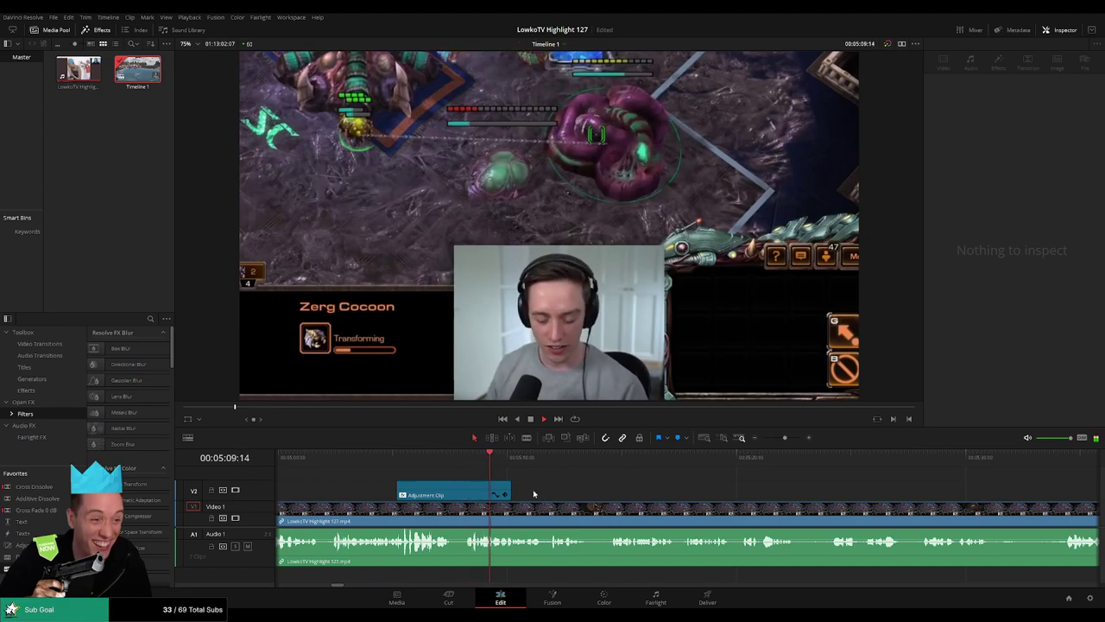
{"action": "left_click", "coordinate": [505, 495]}
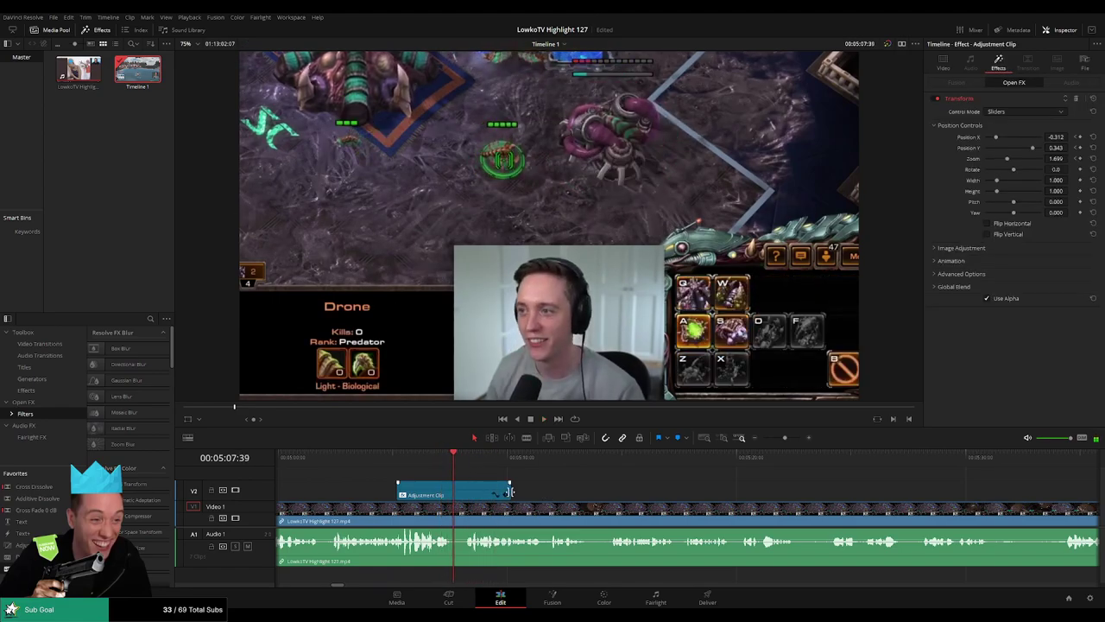
{"action": "left_click_drag", "start_coordinate": [510, 492], "coordinate": [452, 492]}
{"action": "key", "text": "ctrl+b"}
{"action": "left_click", "coordinate": [460, 515]}
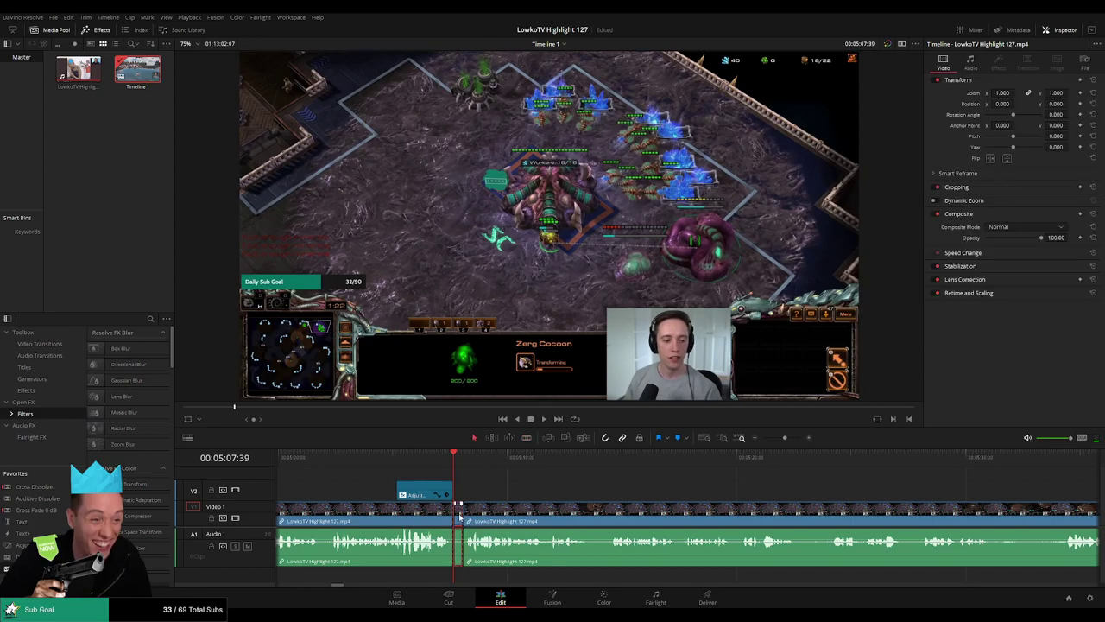
{"action": "key", "text": "Delete"}
{"action": "key", "text": "space"}
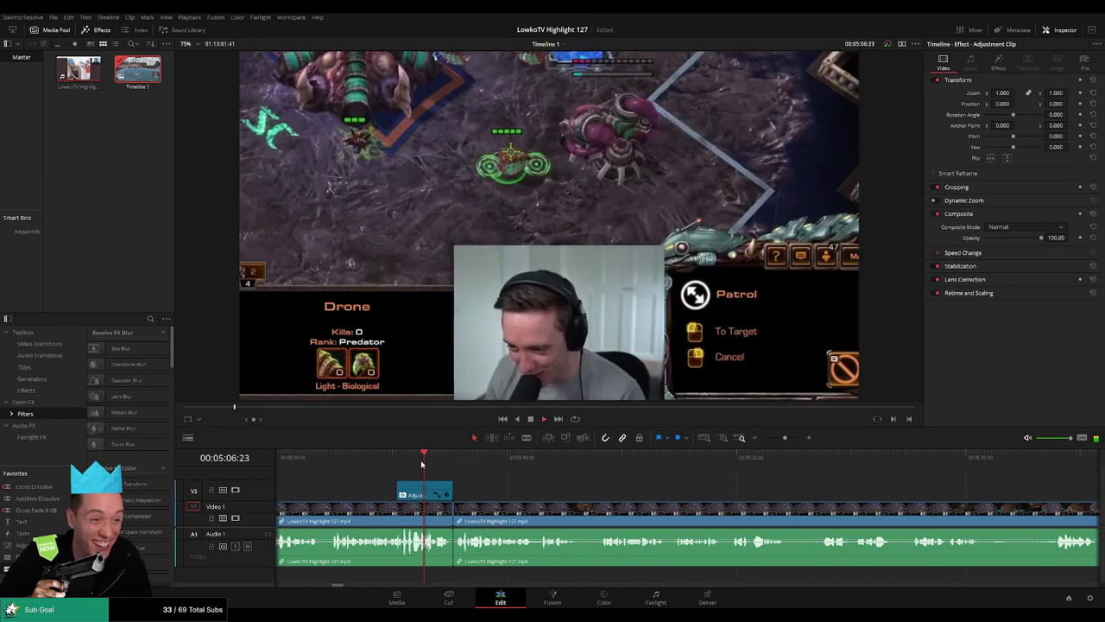
{"action": "left_click", "coordinate": [423, 494]}
Play through the later stream footage, scrolling forward, and stop at 05:25:59.
{"action": "left_click", "coordinate": [354, 516]}
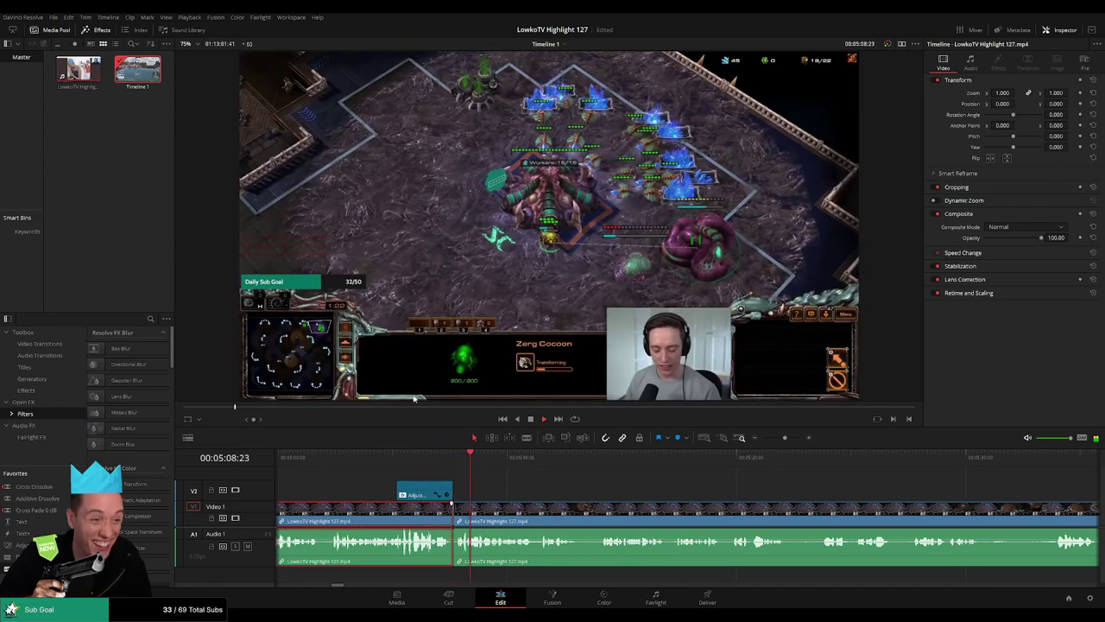
{"action": "left_click", "coordinate": [549, 494]}
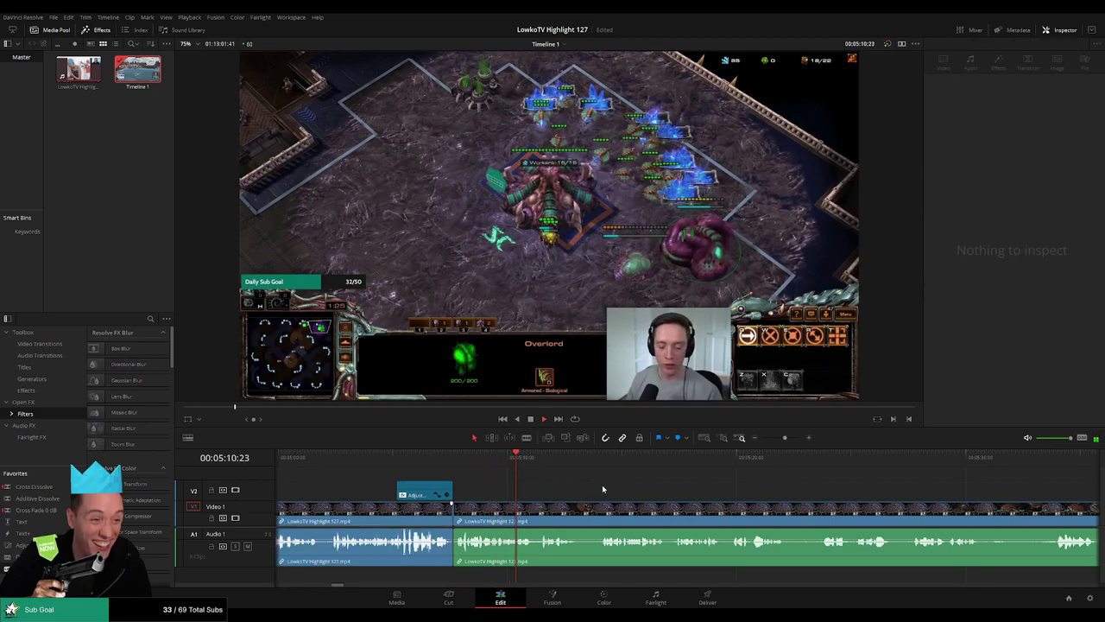
{"action": "scroll", "coordinate": [523, 484], "scroll_direction": "right", "scroll_amount": 2}
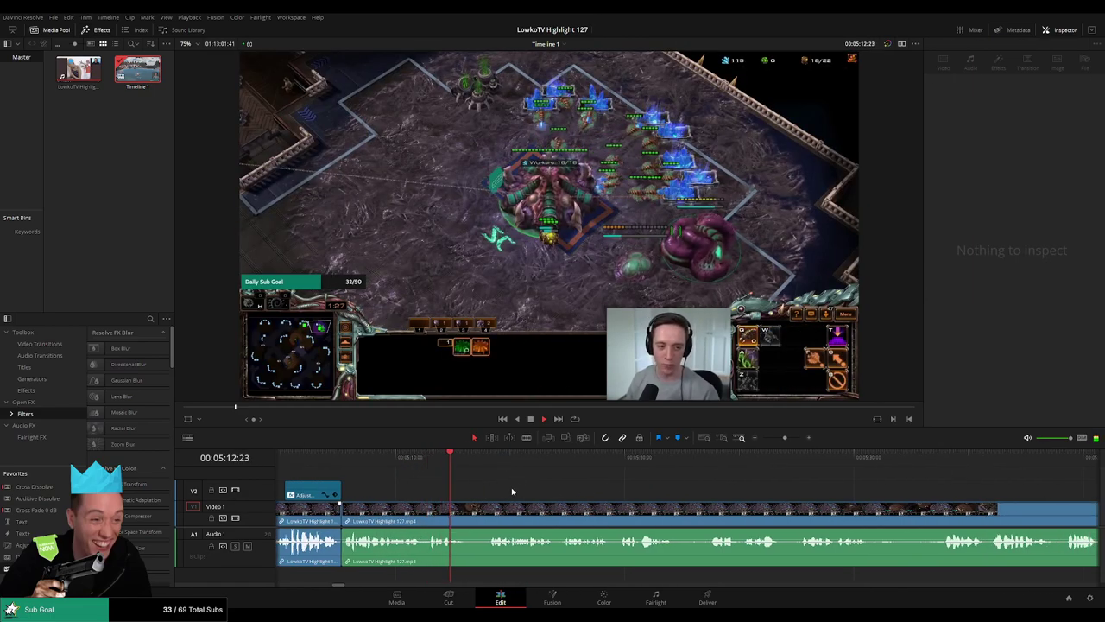
{"action": "scroll", "coordinate": [512, 491], "scroll_direction": "right", "scroll_amount": 1}
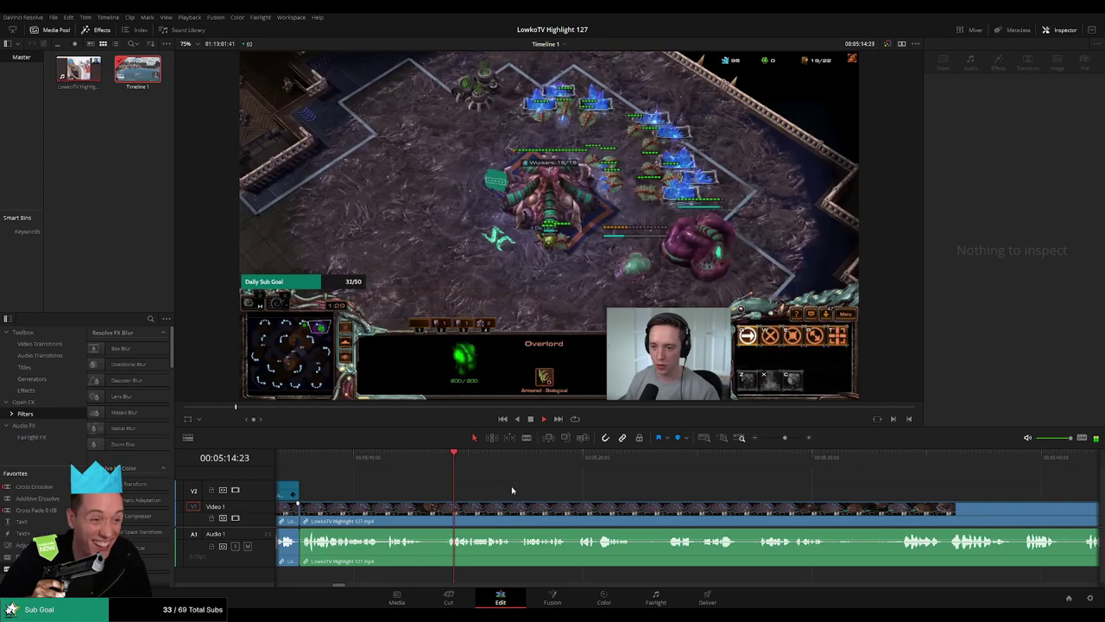
{"action": "scroll", "coordinate": [511, 491], "scroll_direction": "right", "scroll_amount": 1}
{"action": "scroll", "coordinate": [509, 489], "scroll_direction": "right", "scroll_amount": 1}
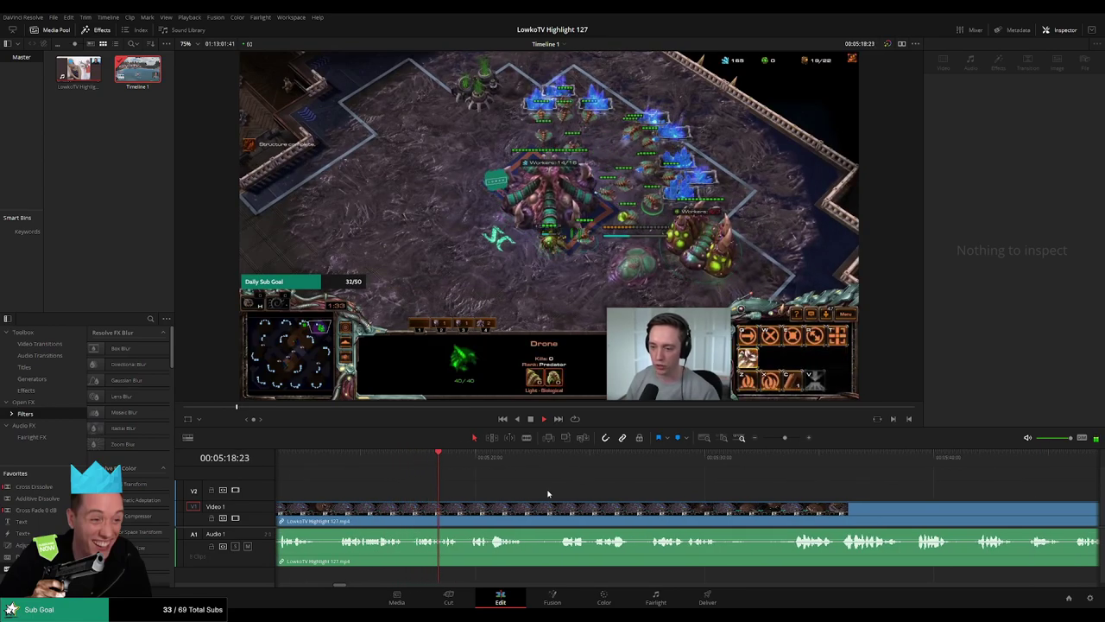
{"action": "scroll", "coordinate": [523, 492], "scroll_direction": "right", "scroll_amount": 1}
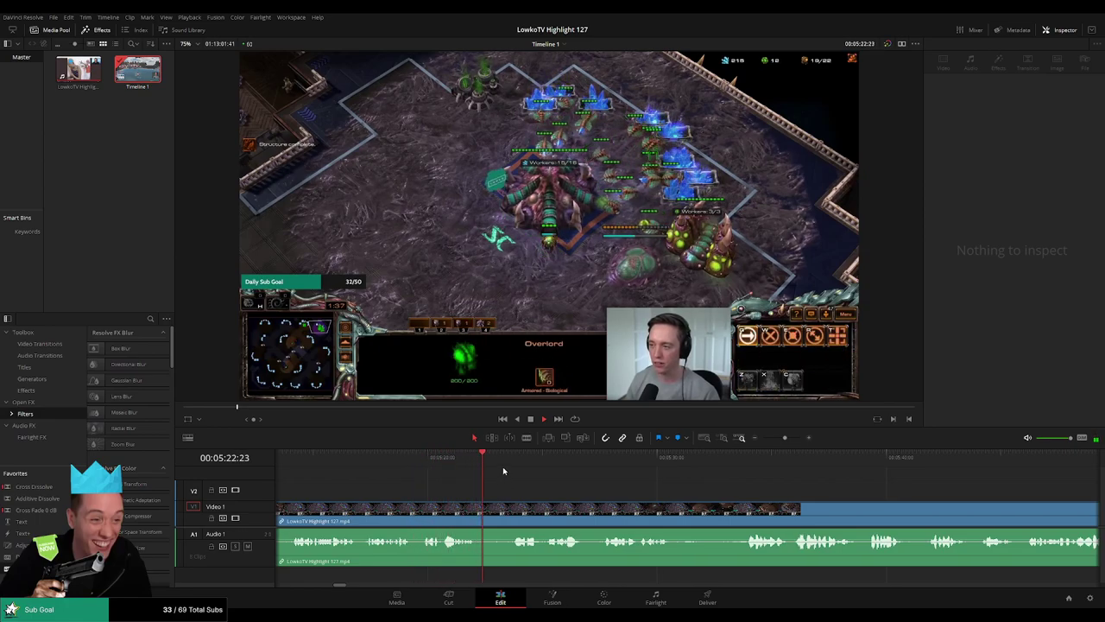
{"action": "left_click", "coordinate": [502, 458]}
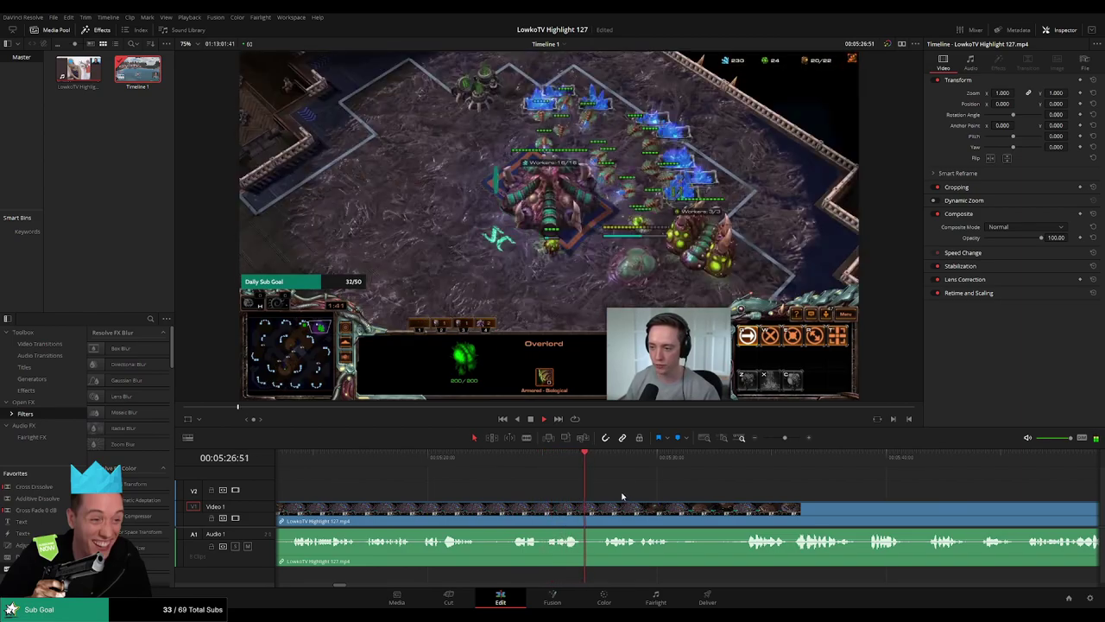
{"action": "left_click", "coordinate": [529, 458]}
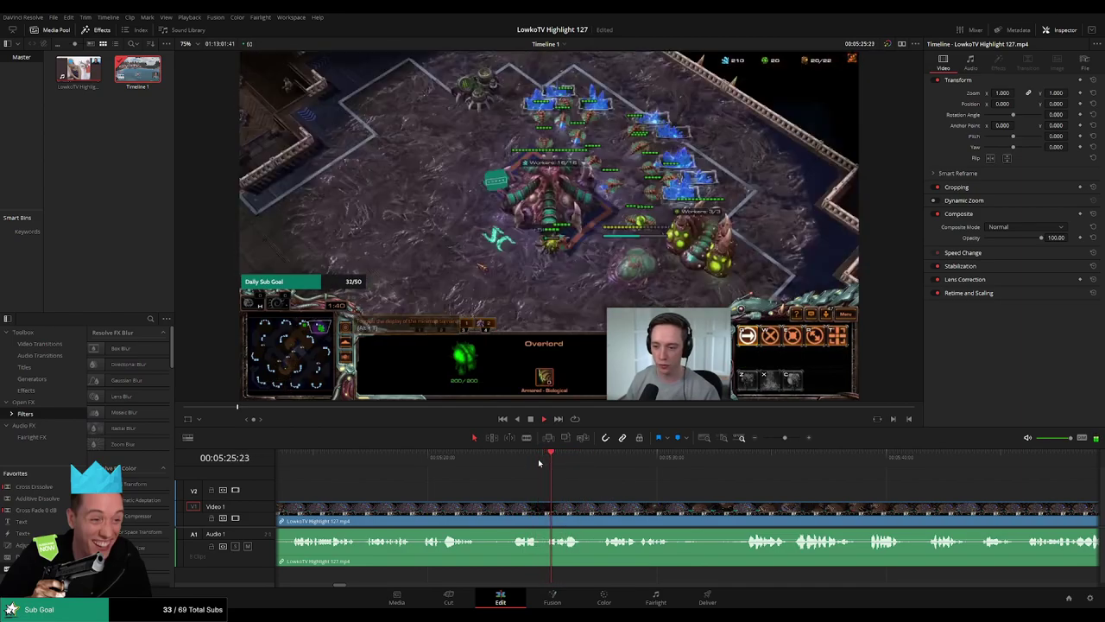
{"action": "key", "text": "space"}
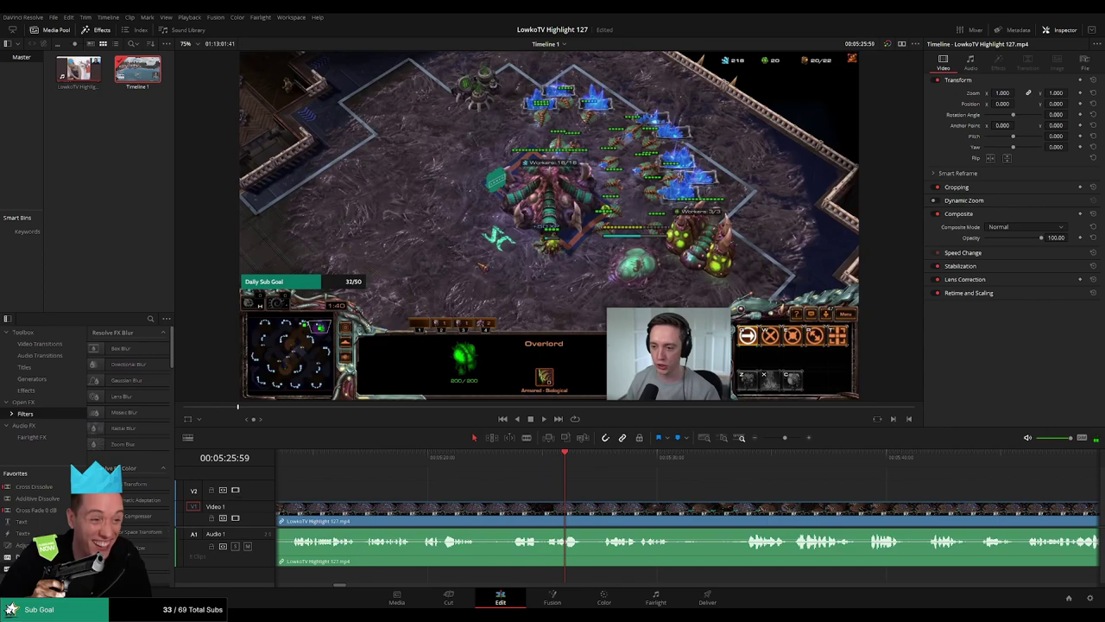
{"action": "scroll", "coordinate": [583, 490], "scroll_direction": "left", "scroll_amount": 2}
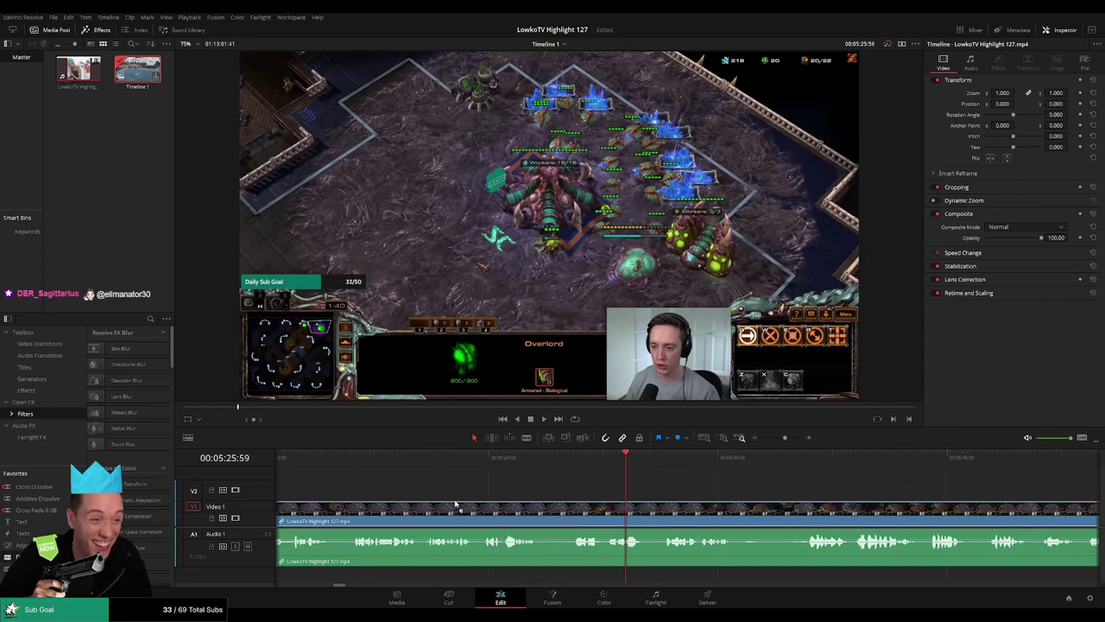
Drop an Adjustment Clip on V2 near 05:26 and trim it to a few seconds.
{"action": "left_click_drag", "start_coordinate": [22, 545], "coordinate": [670, 498]}
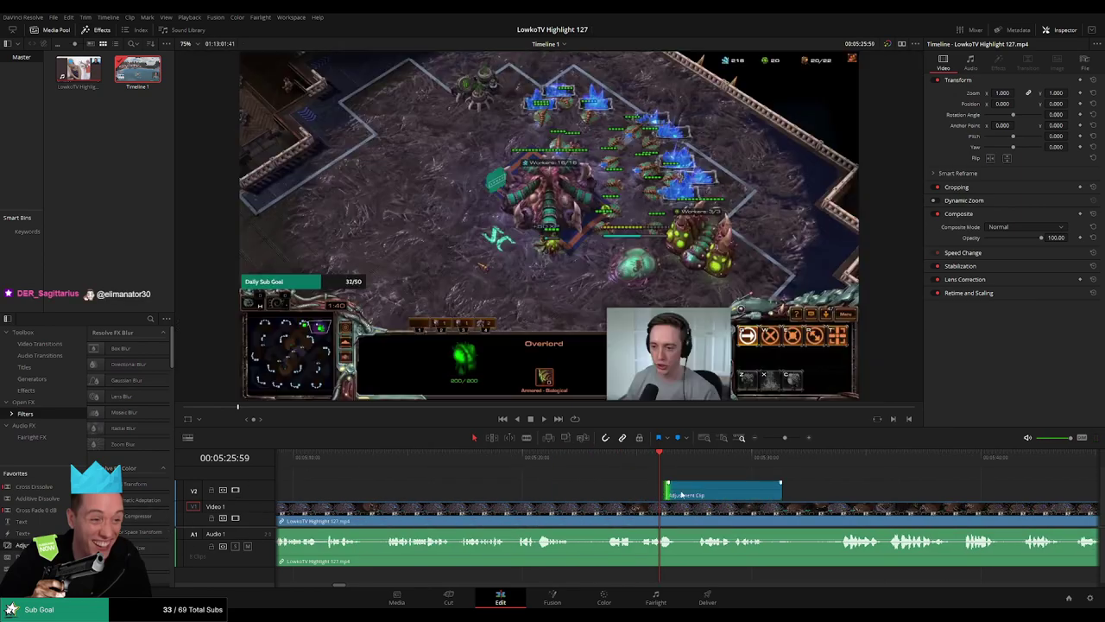
{"action": "left_click_drag", "start_coordinate": [782, 445], "coordinate": [792, 444]}
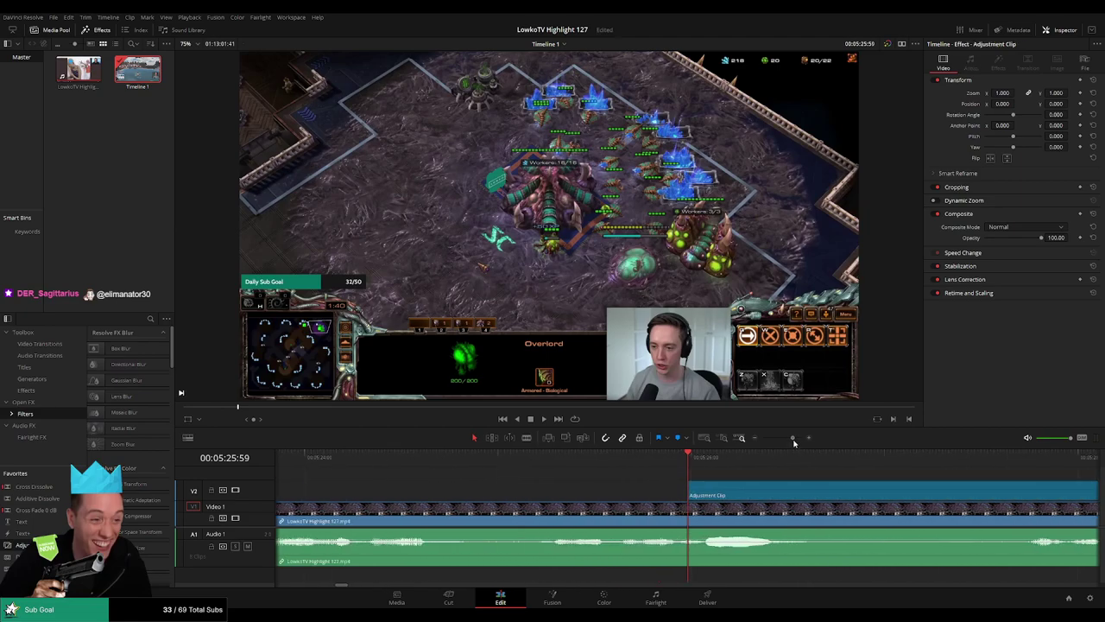
{"action": "left_click_drag", "start_coordinate": [690, 495], "coordinate": [662, 495]}
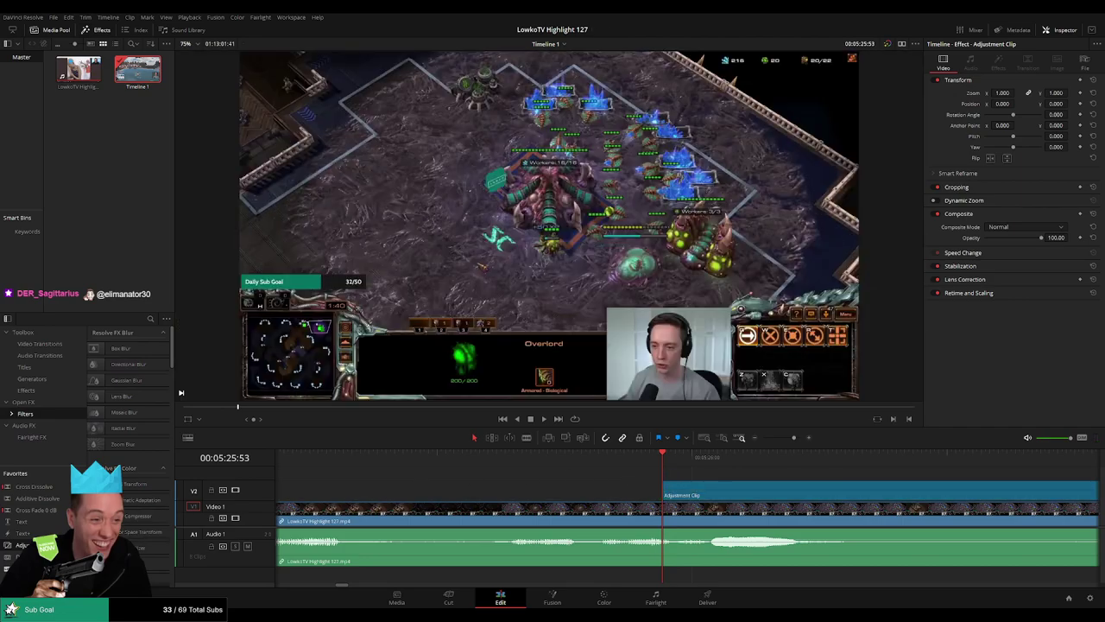
{"action": "scroll", "coordinate": [735, 498], "scroll_direction": "left", "scroll_amount": 2}
{"action": "left_click", "coordinate": [745, 495]}
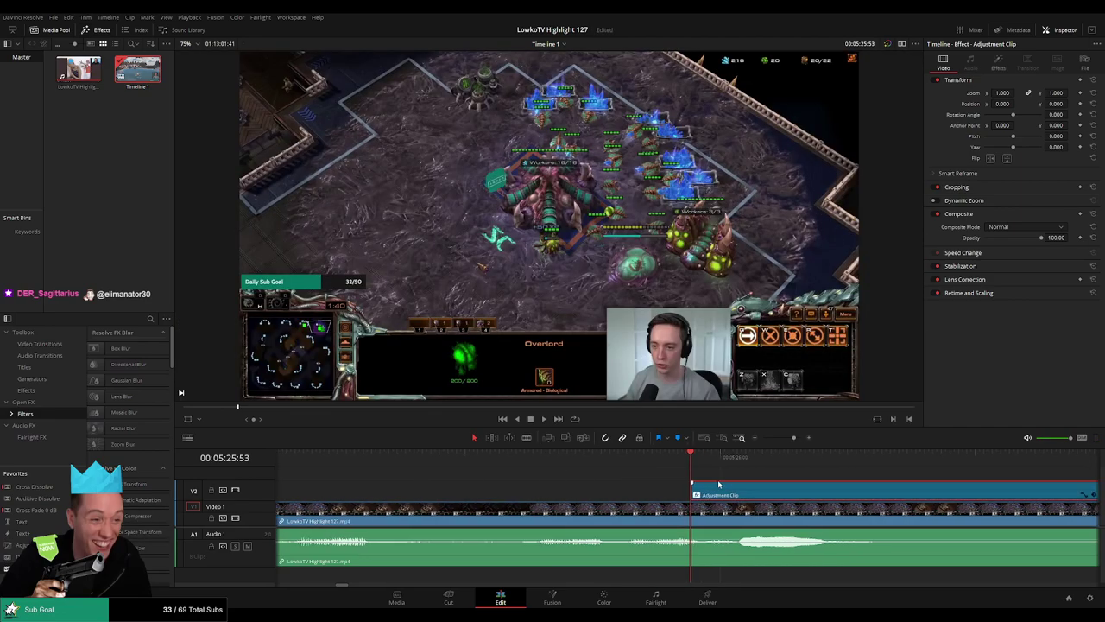
{"action": "scroll", "coordinate": [443, 474], "scroll_direction": "right", "scroll_amount": 10}
{"action": "left_click_drag", "start_coordinate": [791, 440], "coordinate": [786, 439]}
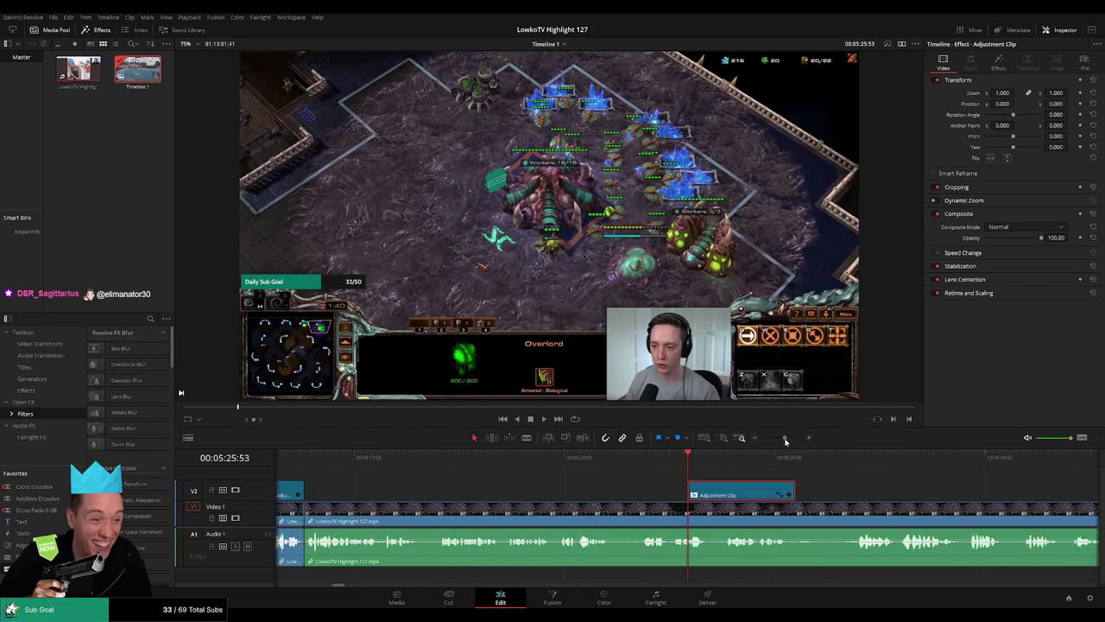
{"action": "left_click_drag", "start_coordinate": [933, 494], "coordinate": [733, 494]}
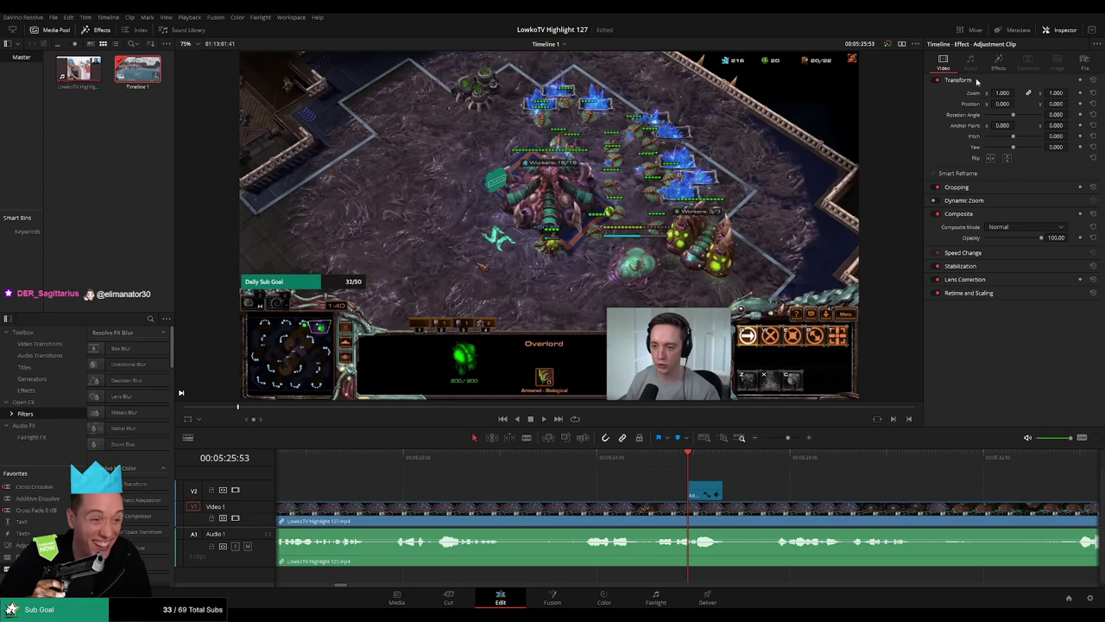
{"action": "left_click", "coordinate": [998, 62]}
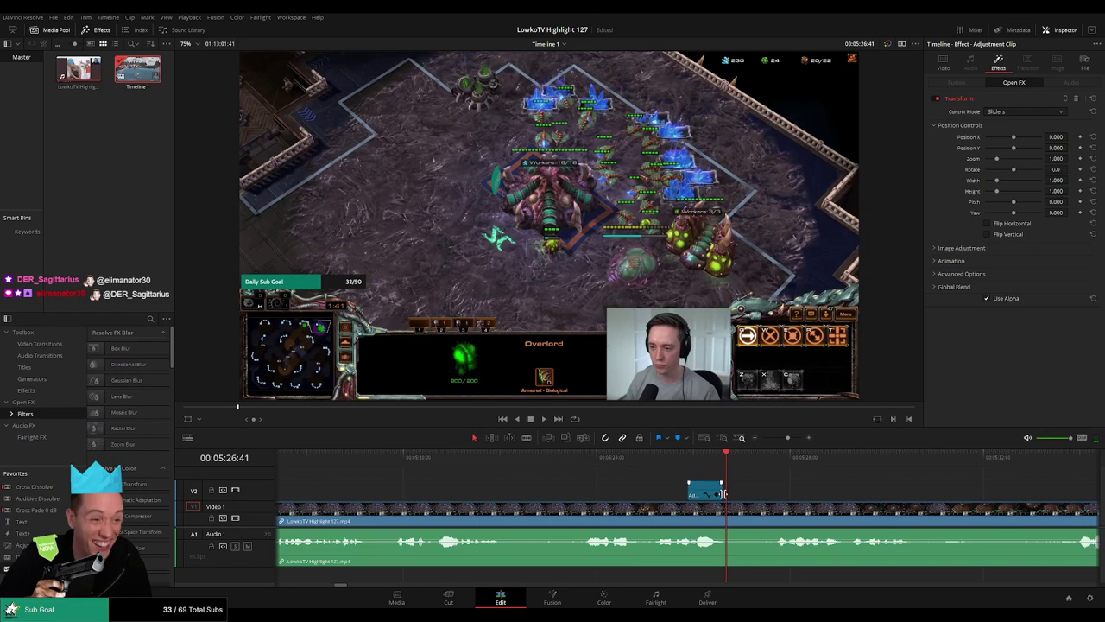
Lengthen the adjustment clip, zoom it to 1.838 at X -0.268, Y 0.413, and play it back.
{"action": "left_click_drag", "start_coordinate": [723, 493], "coordinate": [676, 486]}
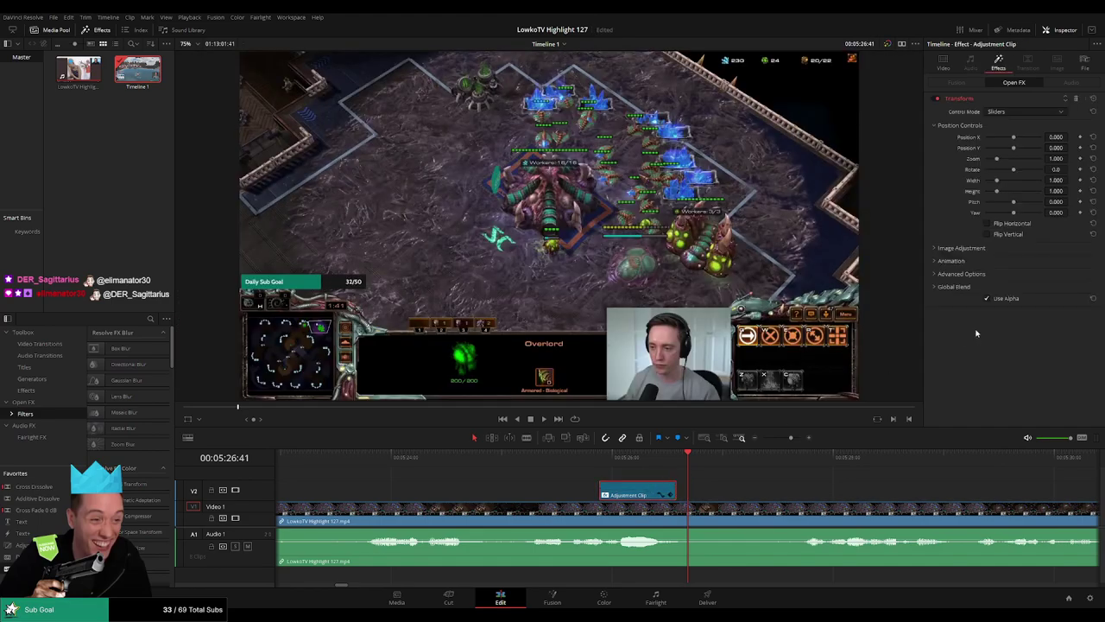
{"action": "left_click", "coordinate": [600, 457]}
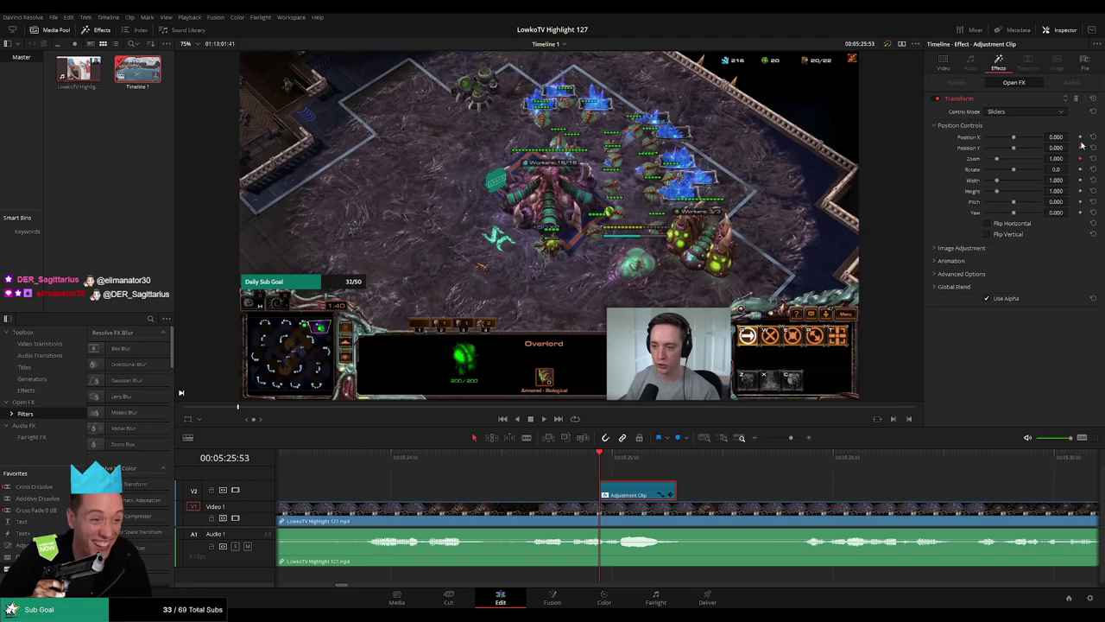
{"action": "left_click", "coordinate": [678, 458]}
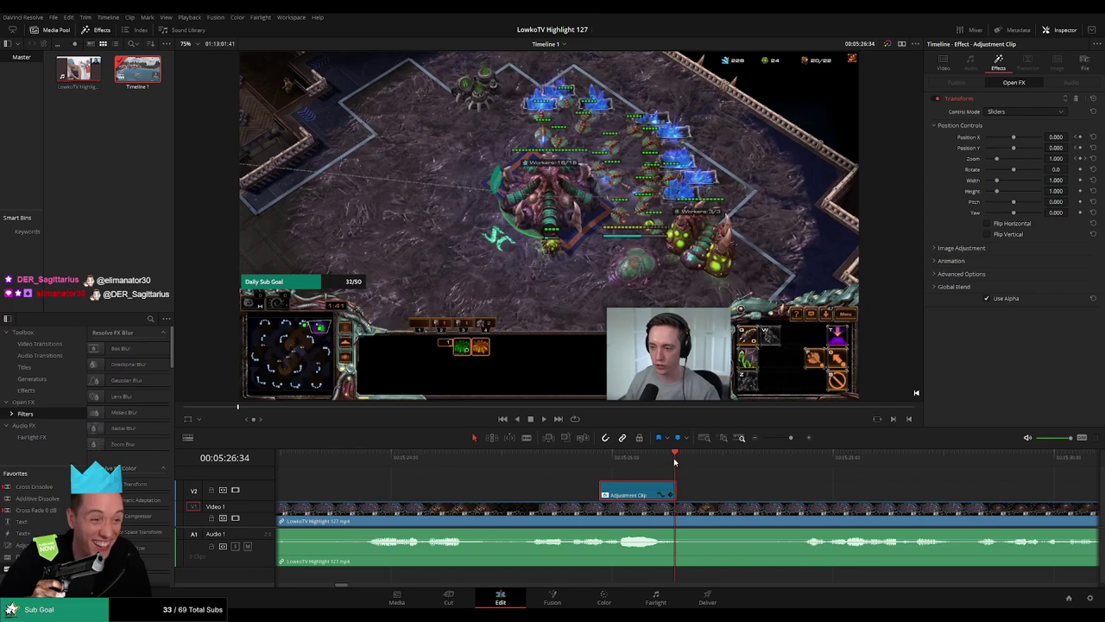
{"action": "mouse_move", "coordinate": [1055, 158]}
{"action": "left_mouse_down"}
{"action": "mouse_move", "coordinate": [1072, 158]}
{"action": "mouse_move", "coordinate": [1071, 147]}
{"action": "left_mouse_up"}
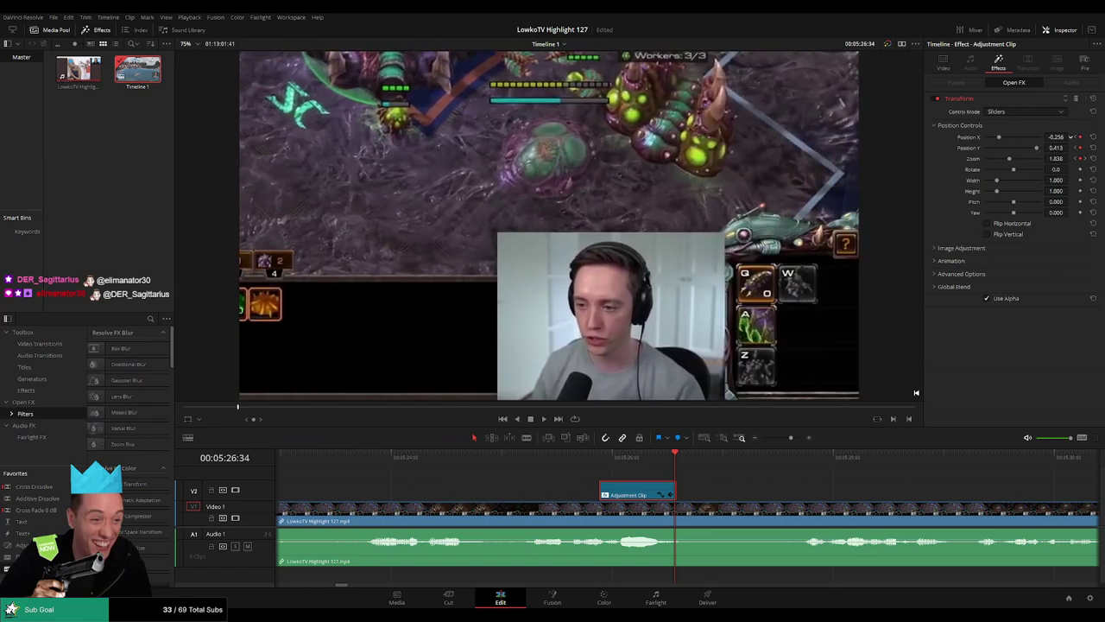
{"action": "left_click", "coordinate": [585, 462]}
{"action": "key", "text": "space"}
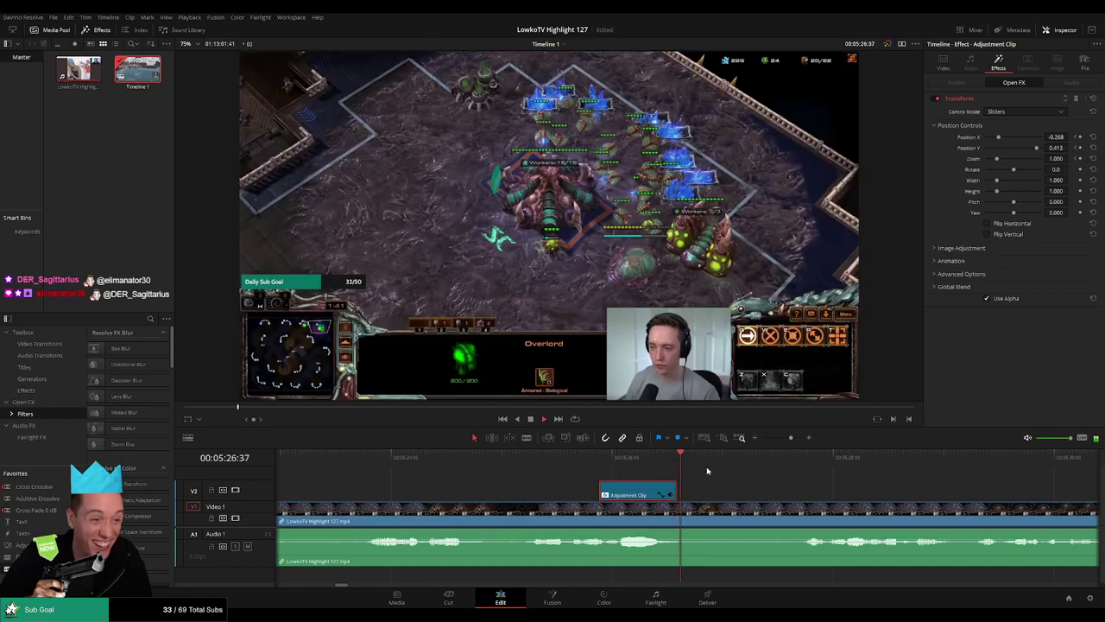
{"action": "left_click", "coordinate": [766, 489]}
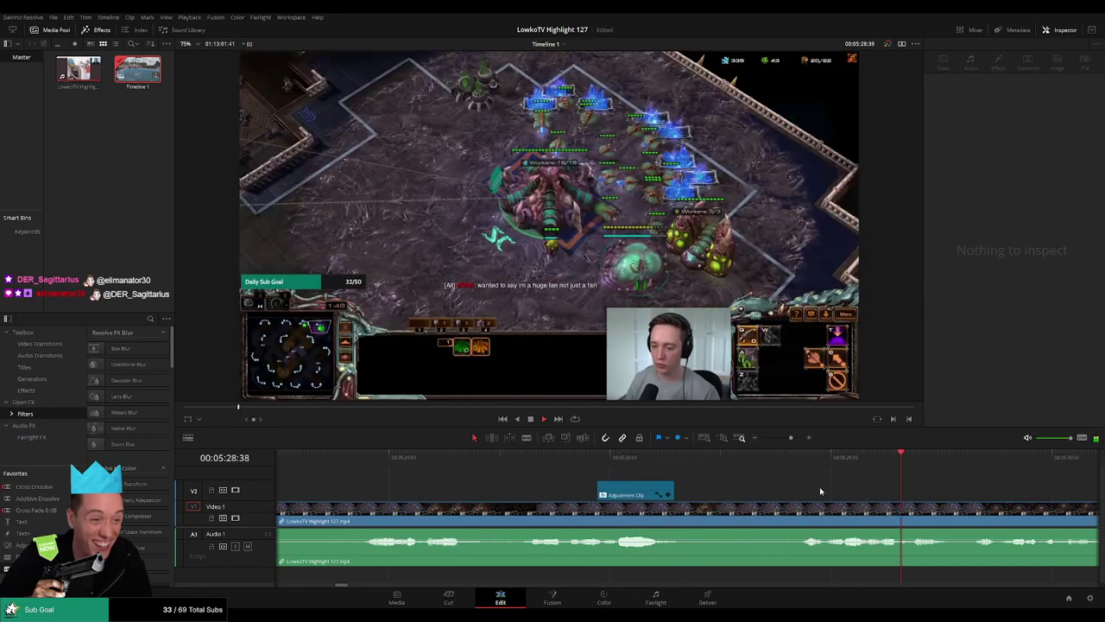
Extend the adjustment clip's end, scrub to 05:26:41, and blade the game footage there.
{"action": "scroll", "coordinate": [691, 489], "scroll_direction": "down", "scroll_amount": 2}
{"action": "mouse_move", "coordinate": [559, 492]}
{"action": "left_mouse_down"}
{"action": "mouse_move", "coordinate": [613, 489]}
{"action": "mouse_move", "coordinate": [587, 490]}
{"action": "left_mouse_up"}
{"action": "key", "text": "Up"}
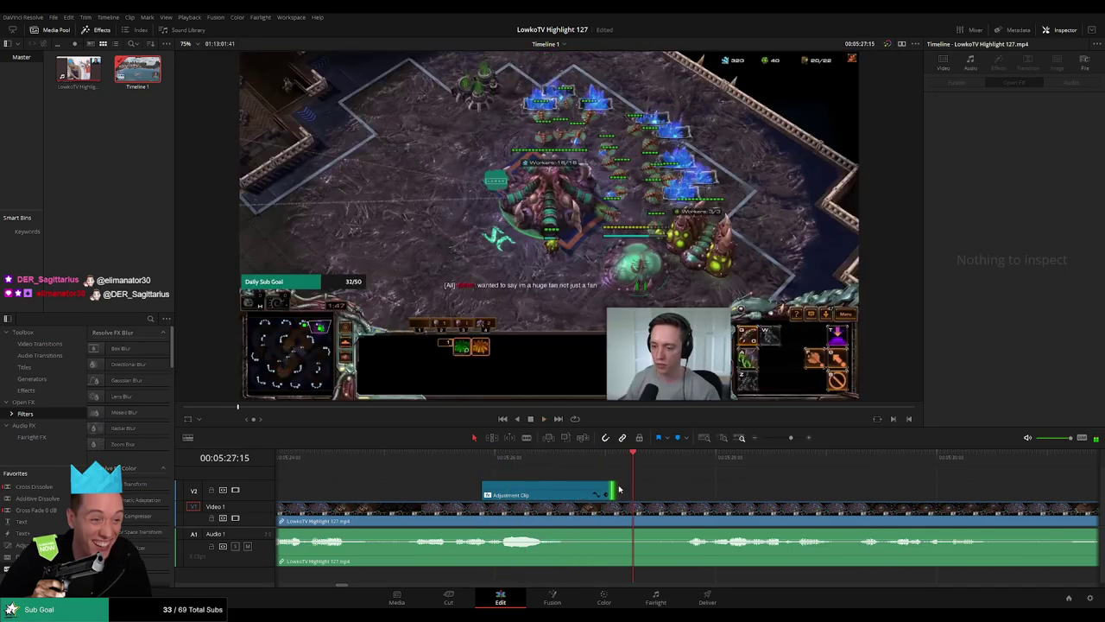
{"action": "left_click", "coordinate": [532, 460]}
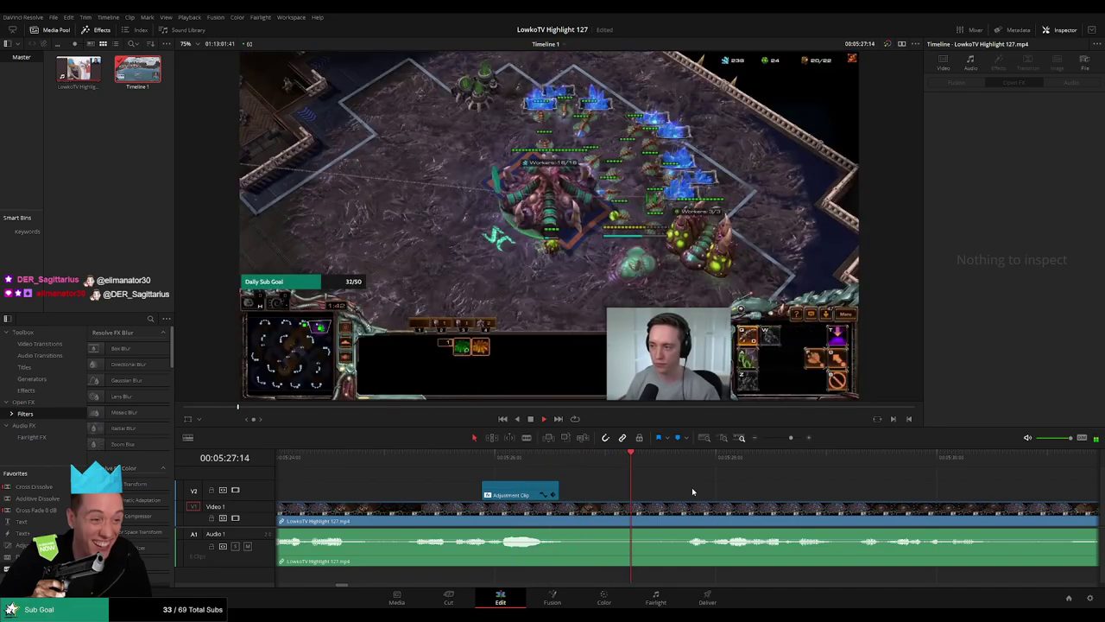
{"action": "left_click", "coordinate": [427, 458]}
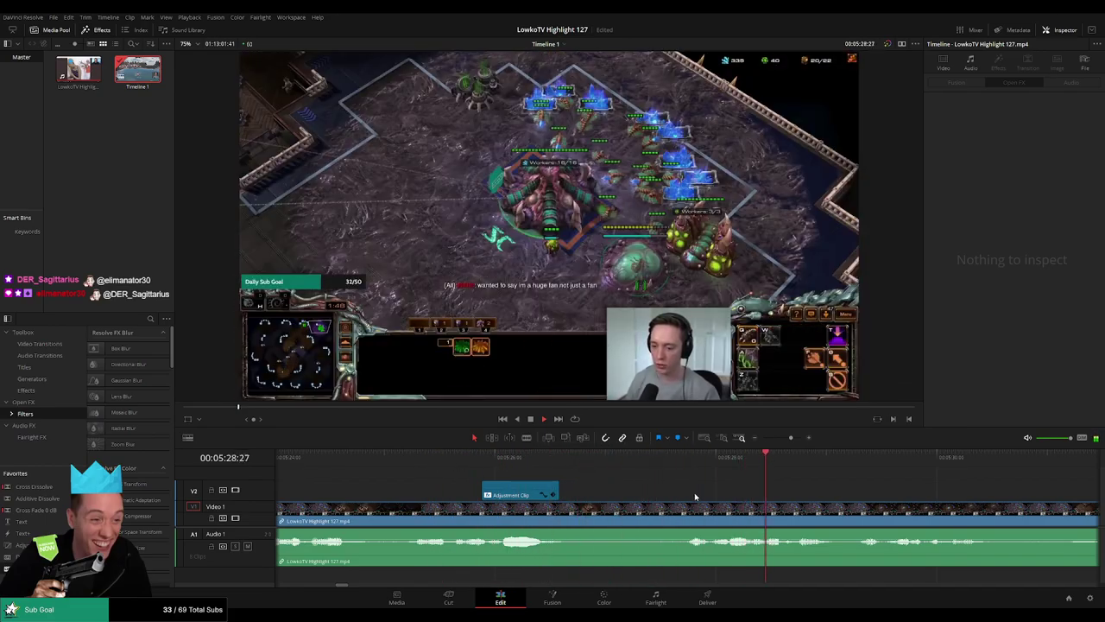
{"action": "scroll", "coordinate": [604, 494], "scroll_direction": "right", "scroll_amount": 1}
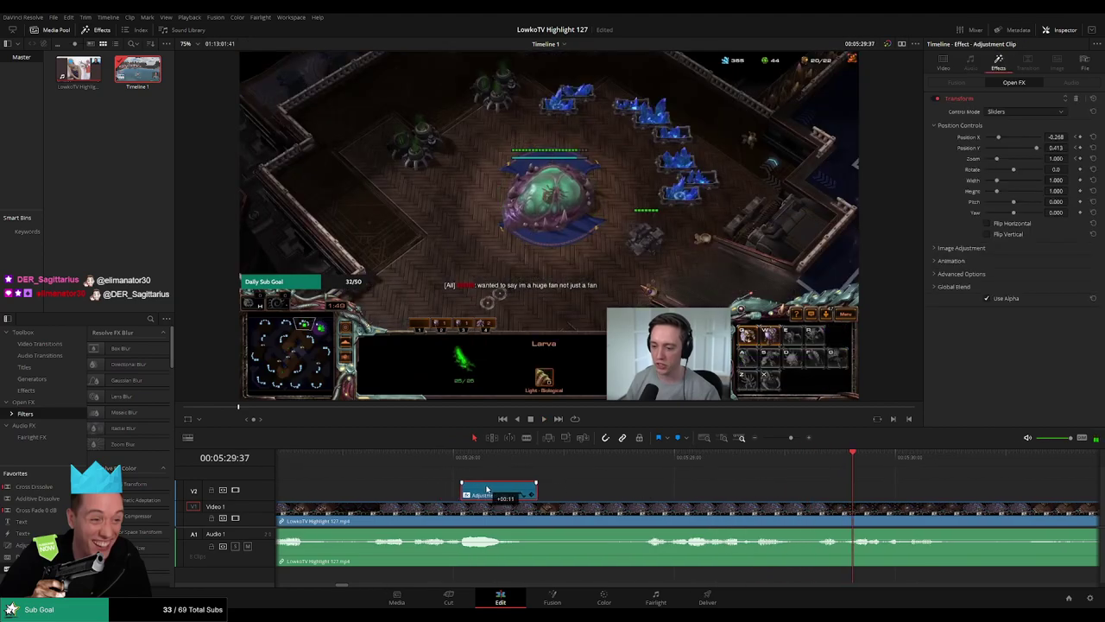
{"action": "left_click_drag", "start_coordinate": [428, 464], "coordinate": [461, 458]}
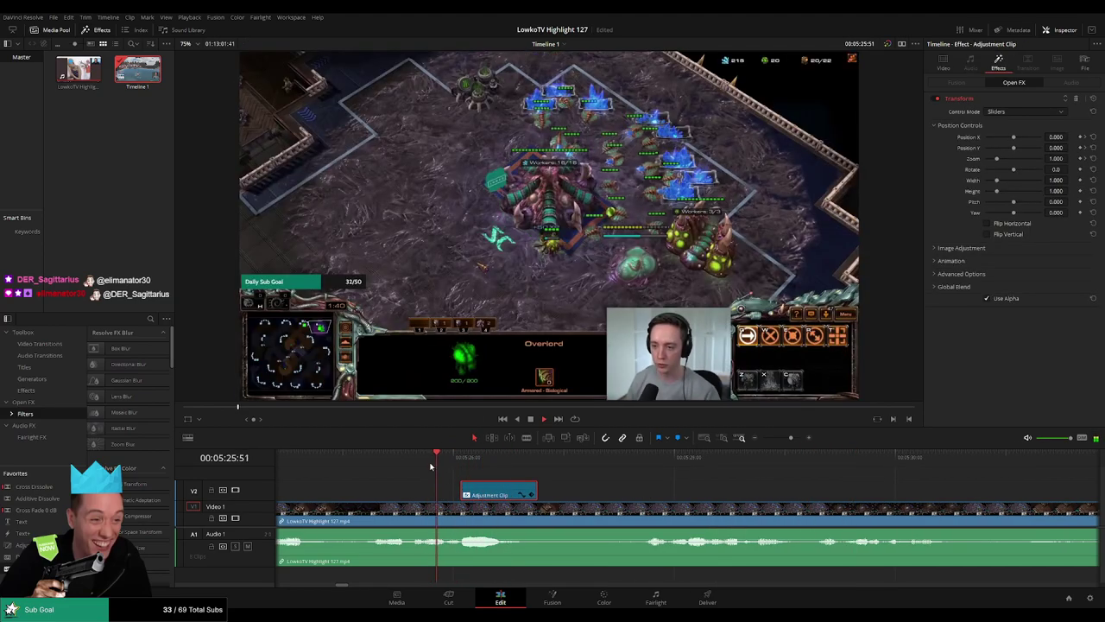
{"action": "left_click", "coordinate": [447, 464]}
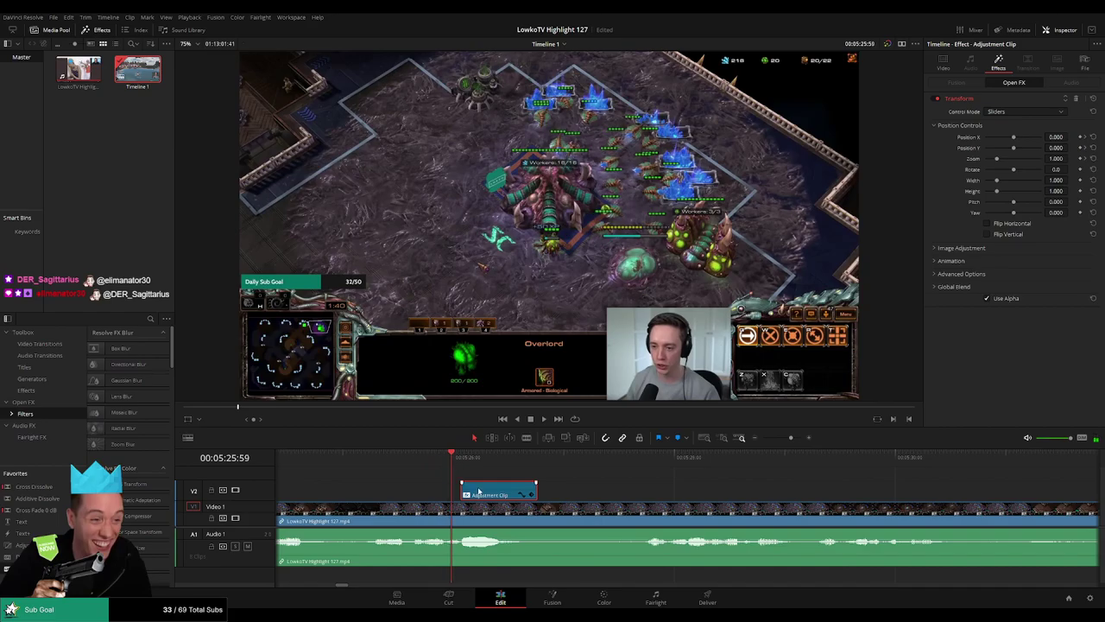
{"action": "left_click_drag", "start_coordinate": [464, 462], "coordinate": [526, 462]}
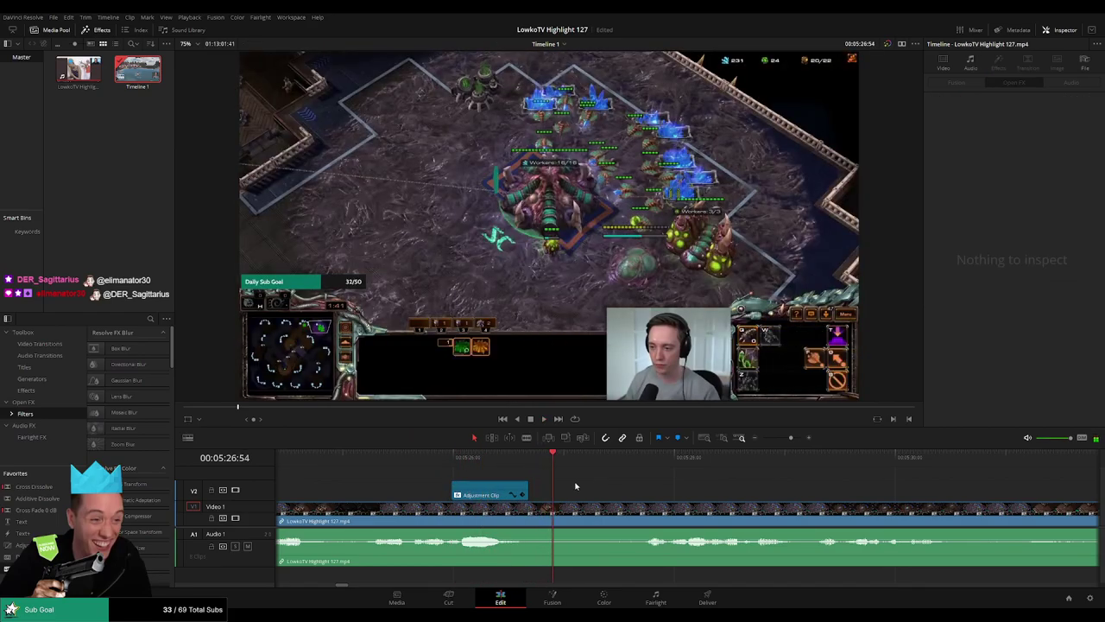
{"action": "left_click", "coordinate": [531, 511]}
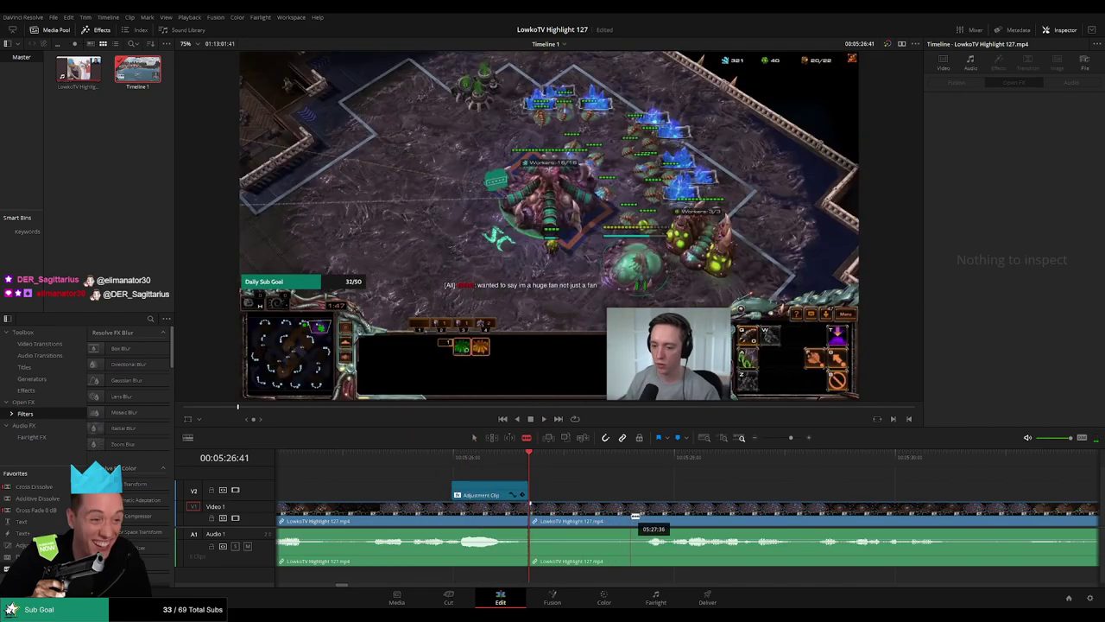
Blade the footage again near 05:27:10, ripple-delete the piece between the cuts, and review the join.
{"action": "left_click", "coordinate": [638, 511]}
{"action": "key", "text": "a"}
{"action": "left_click", "coordinate": [599, 515]}
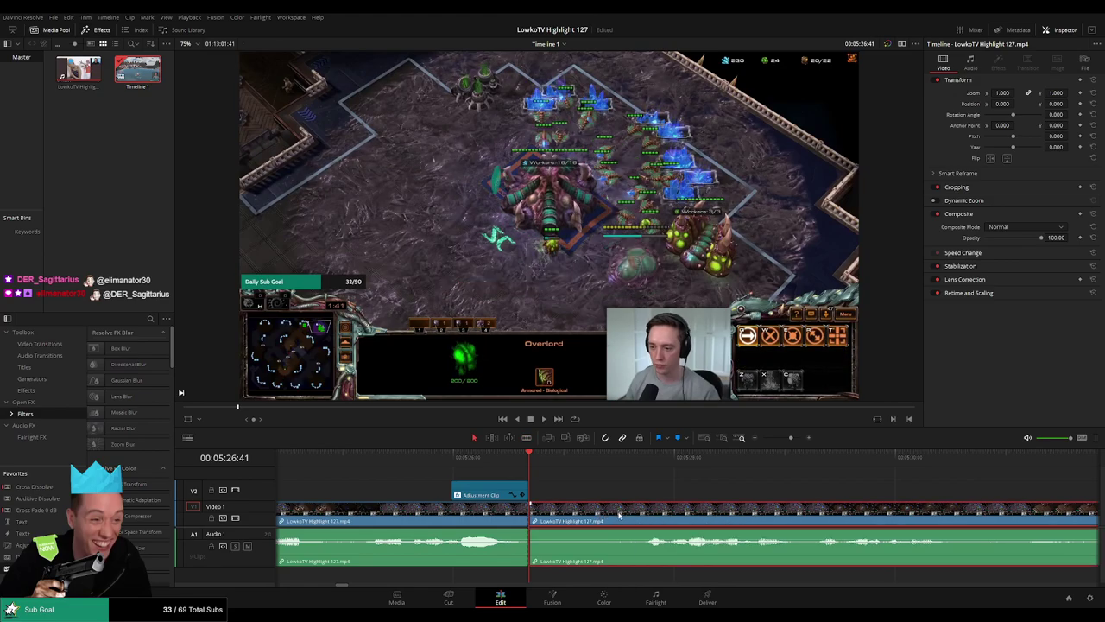
{"action": "key", "text": "b"}
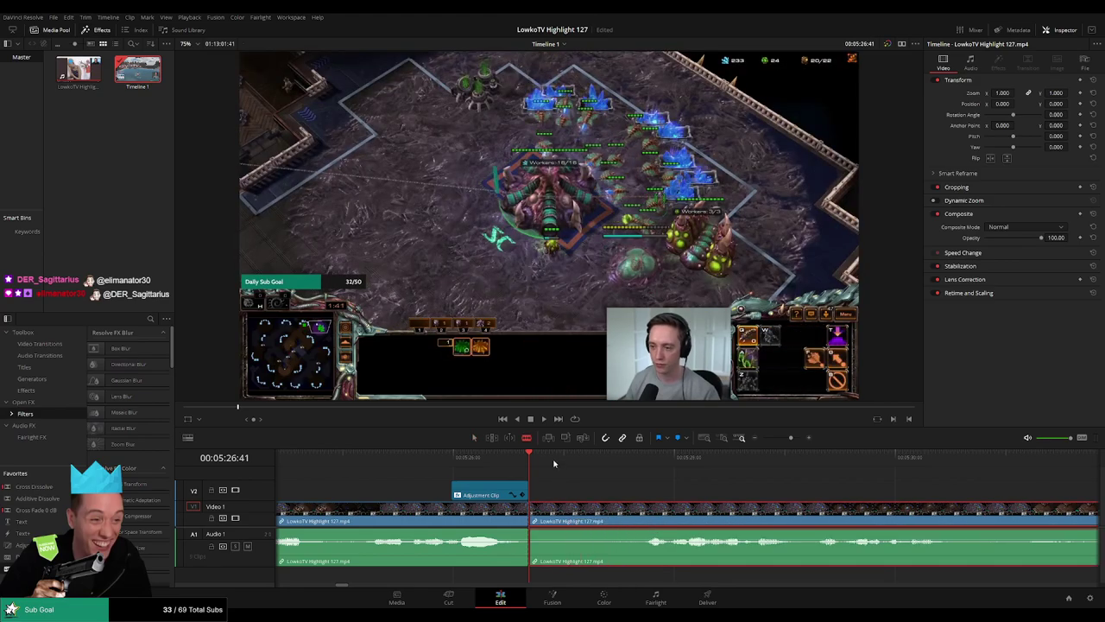
{"action": "left_click_drag", "start_coordinate": [589, 464], "coordinate": [584, 468]}
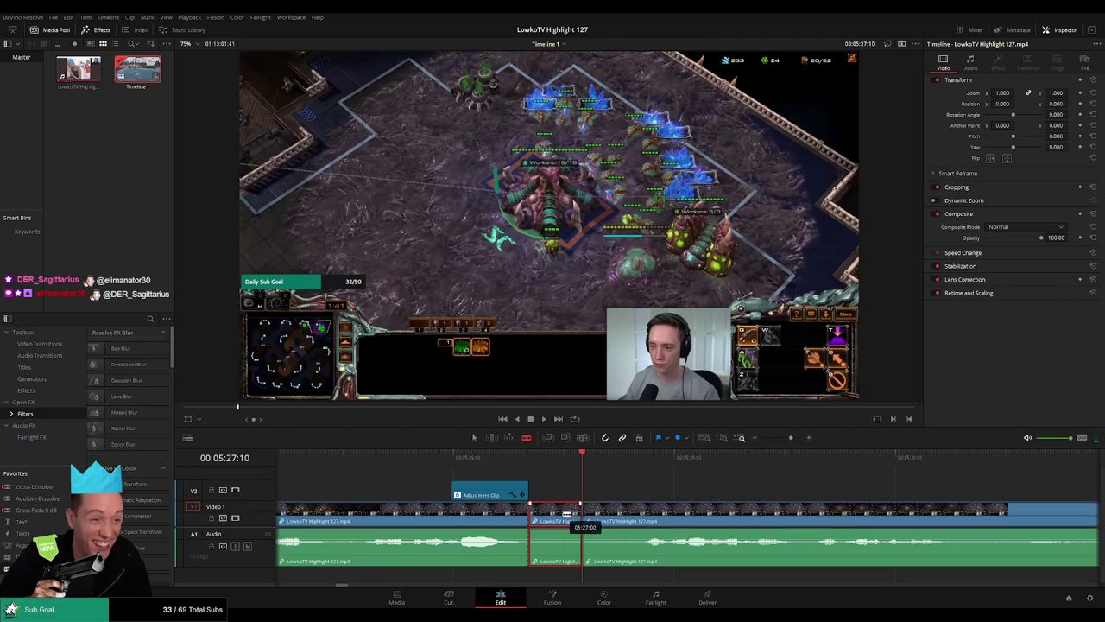
{"action": "key", "text": "Delete"}
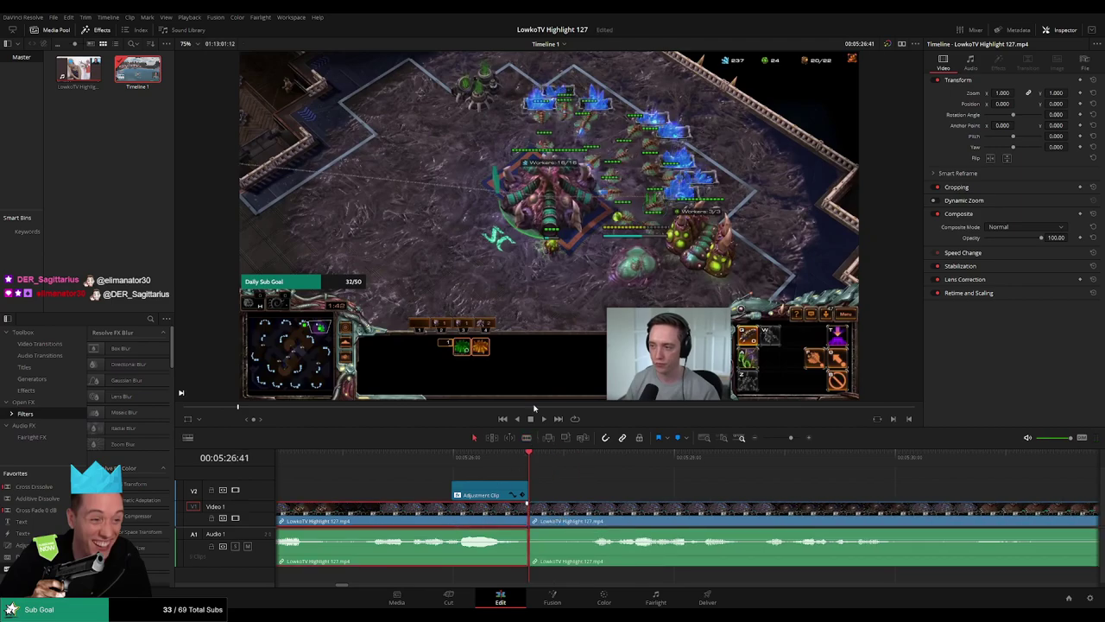
{"action": "key", "text": "/"}
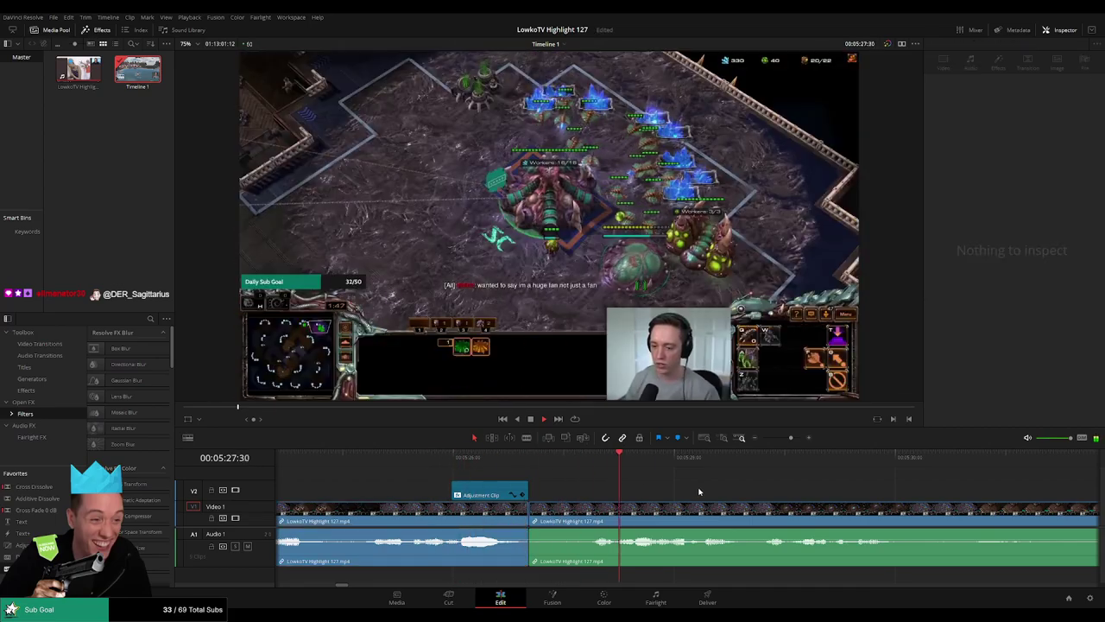
{"action": "left_click_drag", "start_coordinate": [791, 441], "coordinate": [782, 438]}
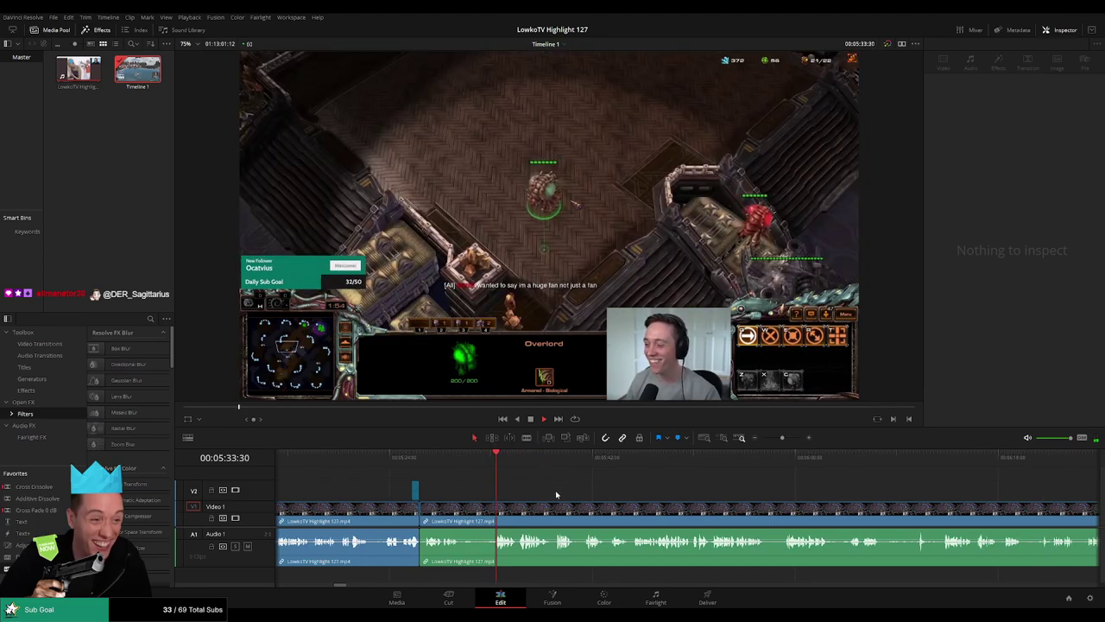
Apply a Cross Fade 0 dB at the audio cut and follow playback through the next footage.
{"action": "left_click", "coordinate": [417, 542]}
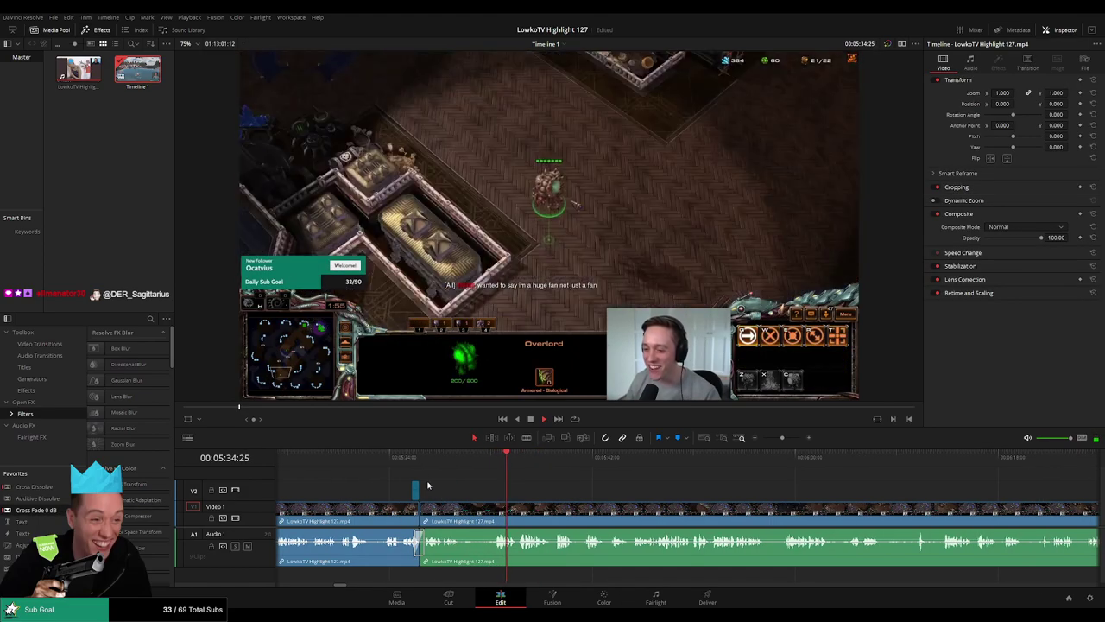
{"action": "left_click", "coordinate": [416, 489]}
{"action": "left_click", "coordinate": [409, 456]}
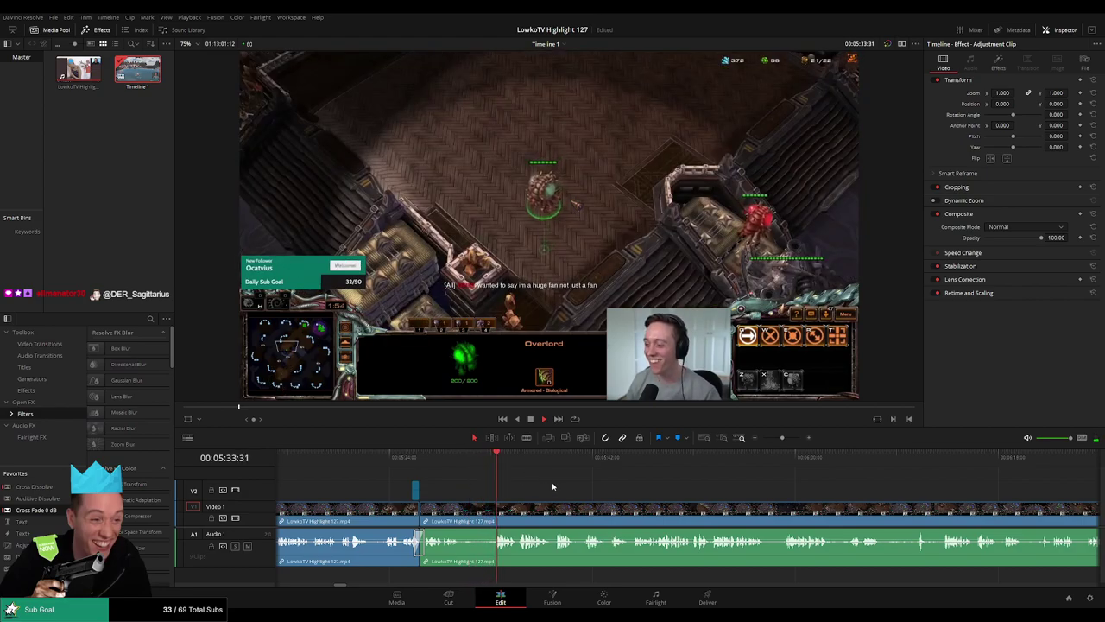
{"action": "scroll", "coordinate": [552, 482], "scroll_direction": "right", "scroll_amount": 2}
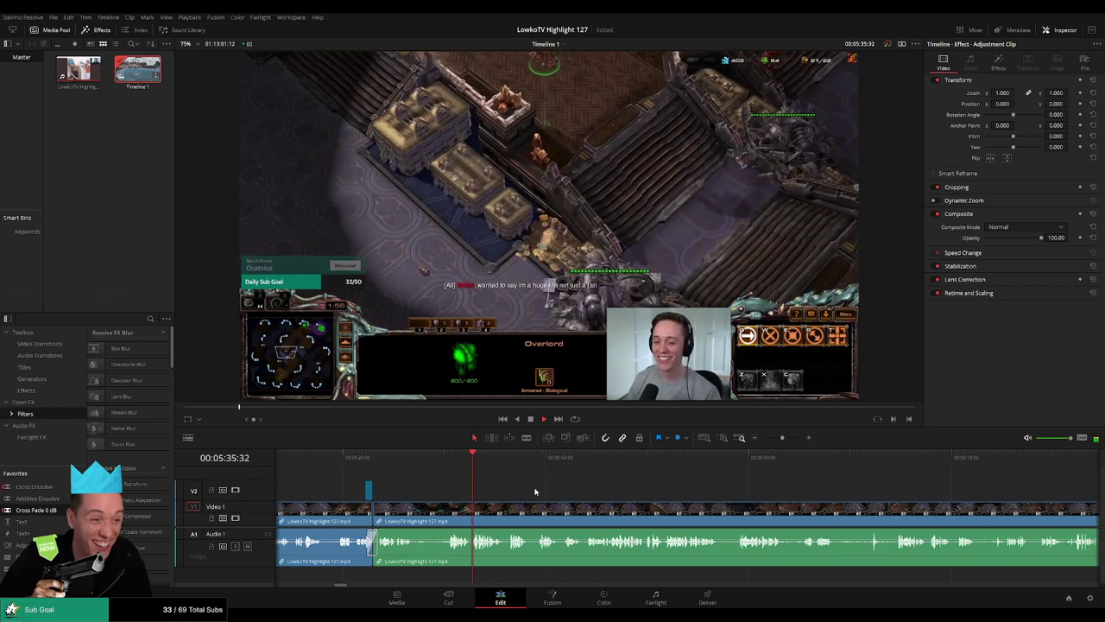
{"action": "scroll", "coordinate": [562, 488], "scroll_direction": "up", "scroll_amount": 1}
{"action": "scroll", "coordinate": [564, 487], "scroll_direction": "up", "scroll_amount": 1}
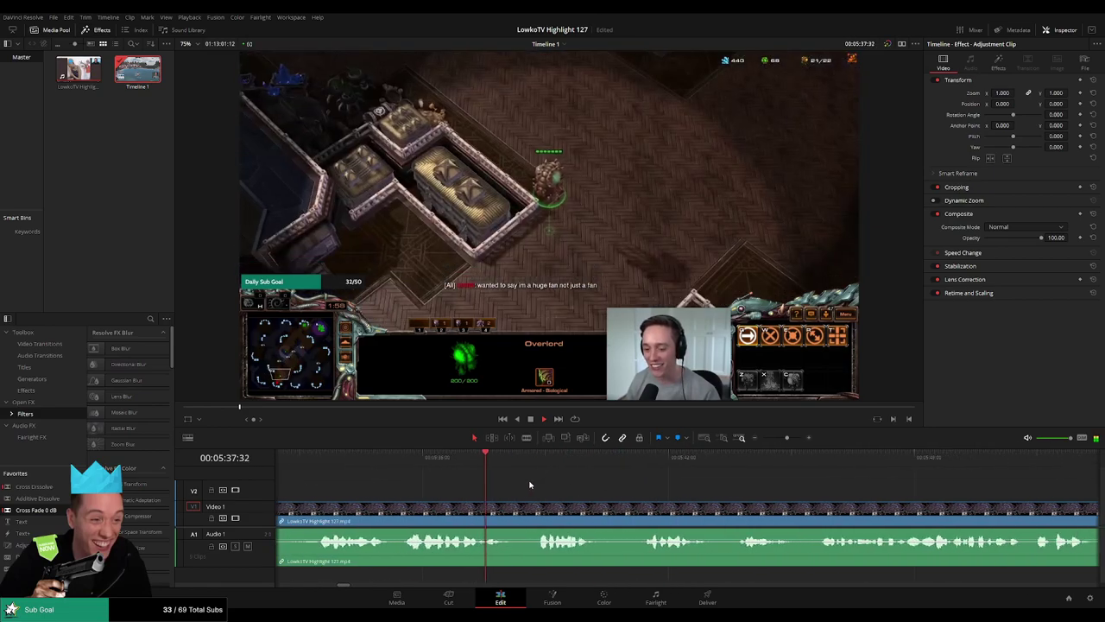
{"action": "scroll", "coordinate": [567, 489], "scroll_direction": "right", "scroll_amount": 2}
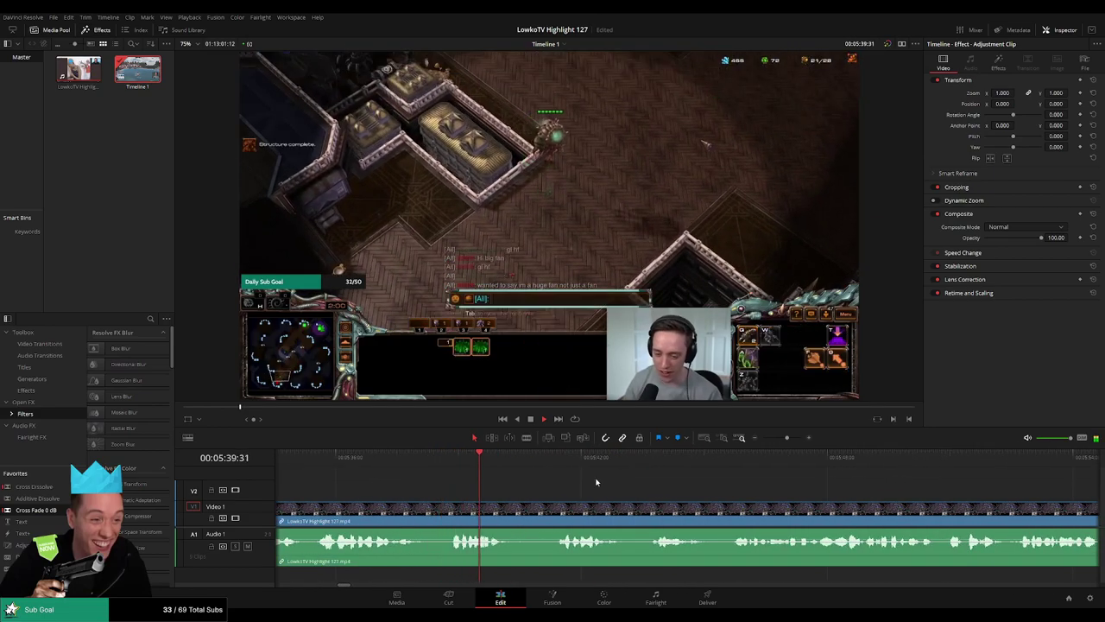
{"action": "scroll", "coordinate": [561, 480], "scroll_direction": "right", "scroll_amount": 2}
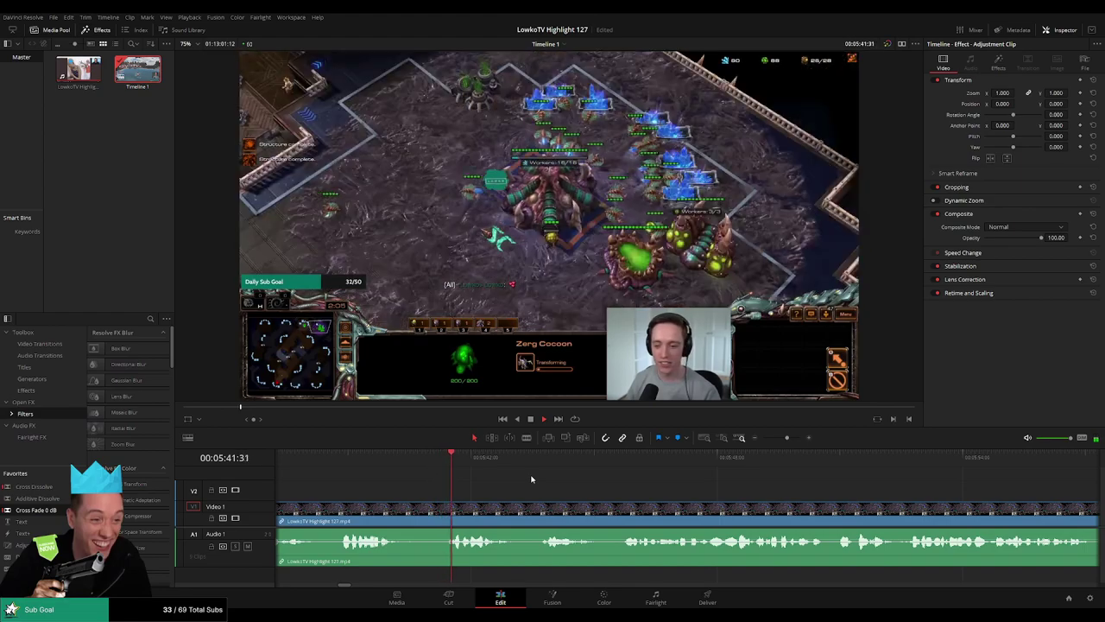
{"action": "scroll", "coordinate": [528, 488], "scroll_direction": "right", "scroll_amount": 1}
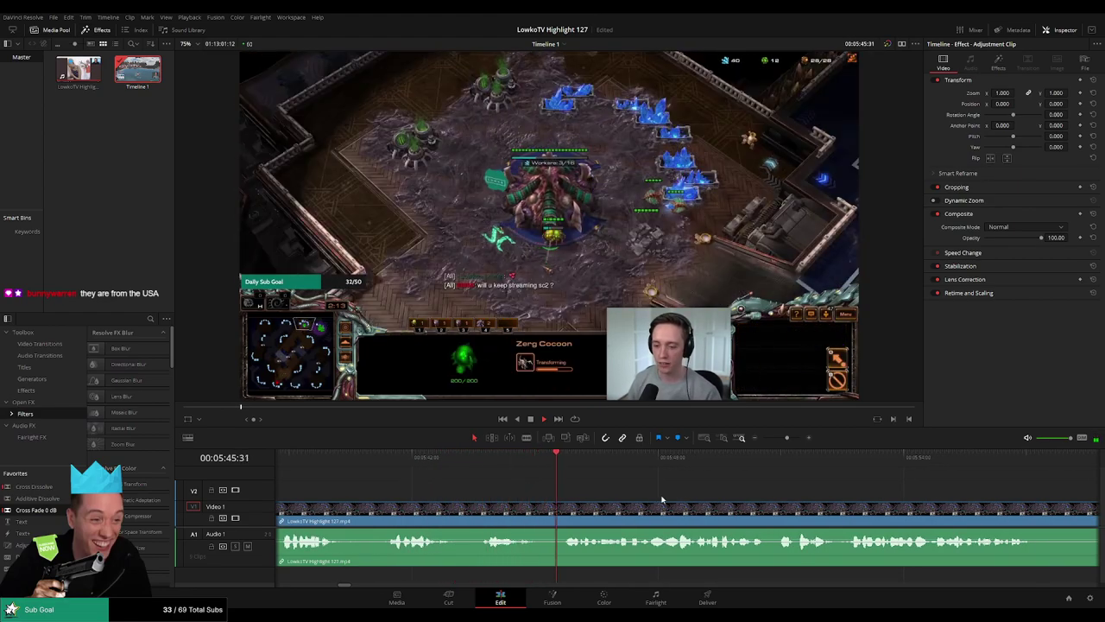
At 05:45:37, zoom the adjustment clip to 1.600 onto the chat.
{"action": "scroll", "coordinate": [523, 490], "scroll_direction": "right", "scroll_amount": 3}
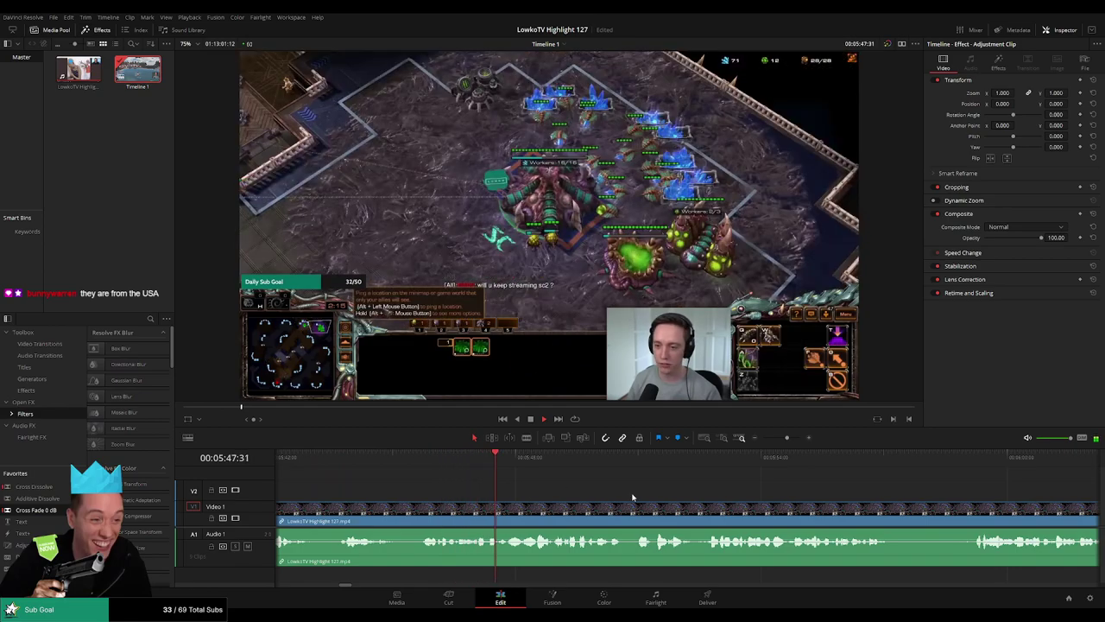
{"action": "left_click", "coordinate": [397, 489]}
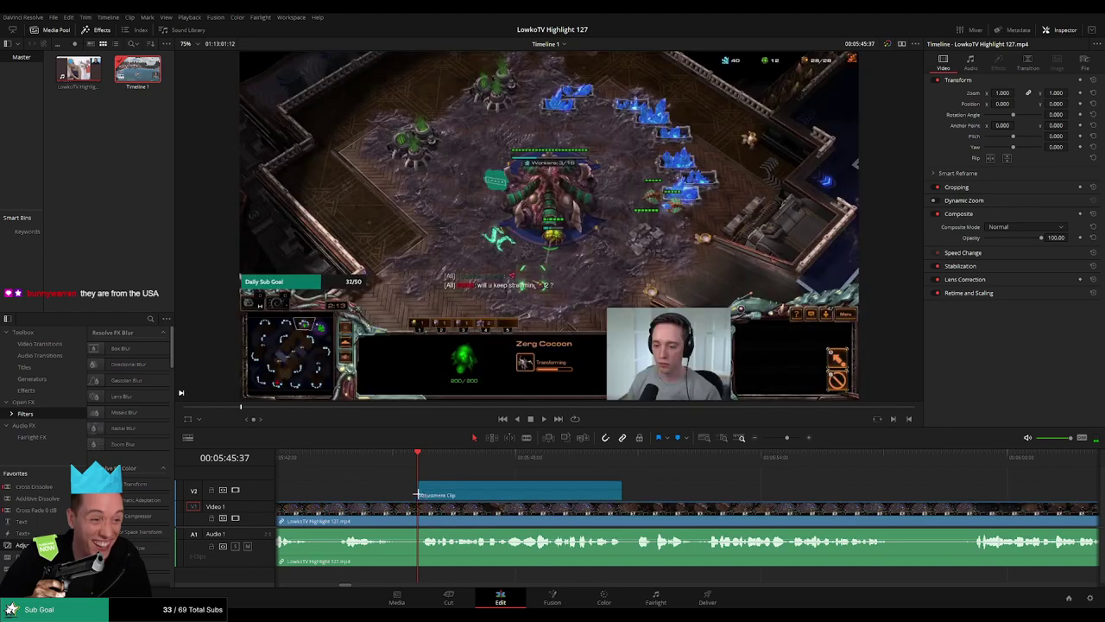
{"action": "mouse_move", "coordinate": [1002, 92]}
{"action": "left_mouse_down"}
{"action": "mouse_move", "coordinate": [1071, 103]}
{"action": "mouse_move", "coordinate": [1006, 103]}
{"action": "left_mouse_up"}
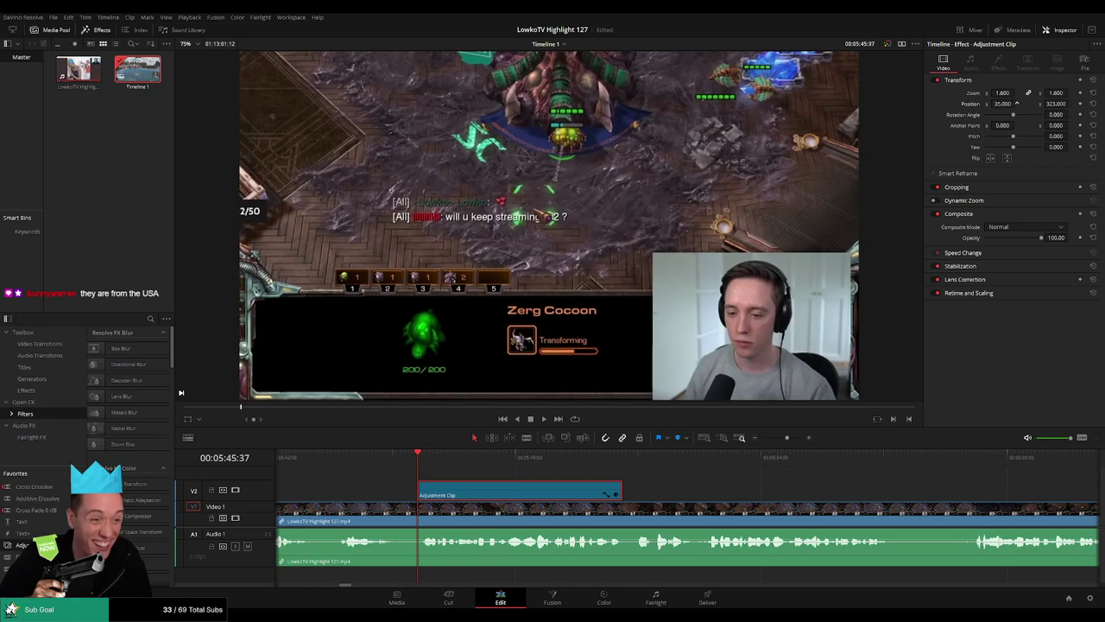
{"action": "left_click", "coordinate": [660, 491]}
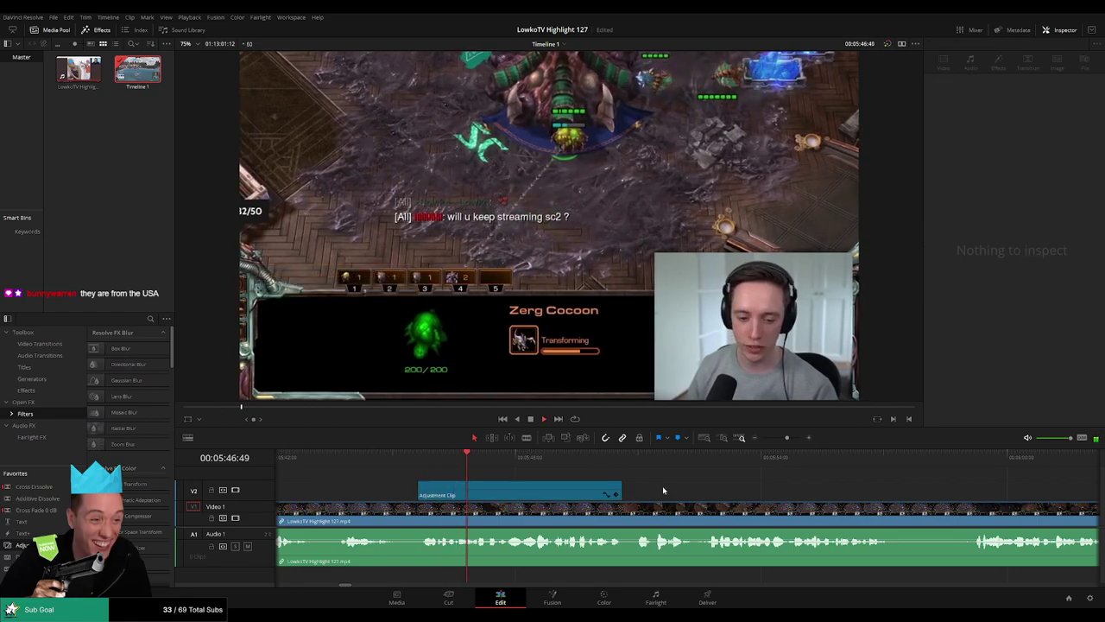
{"action": "left_click", "coordinate": [419, 457]}
Drag the zoomed adjustment clip's right edge out to cover more gameplay footage.
{"action": "left_click", "coordinate": [428, 457]}
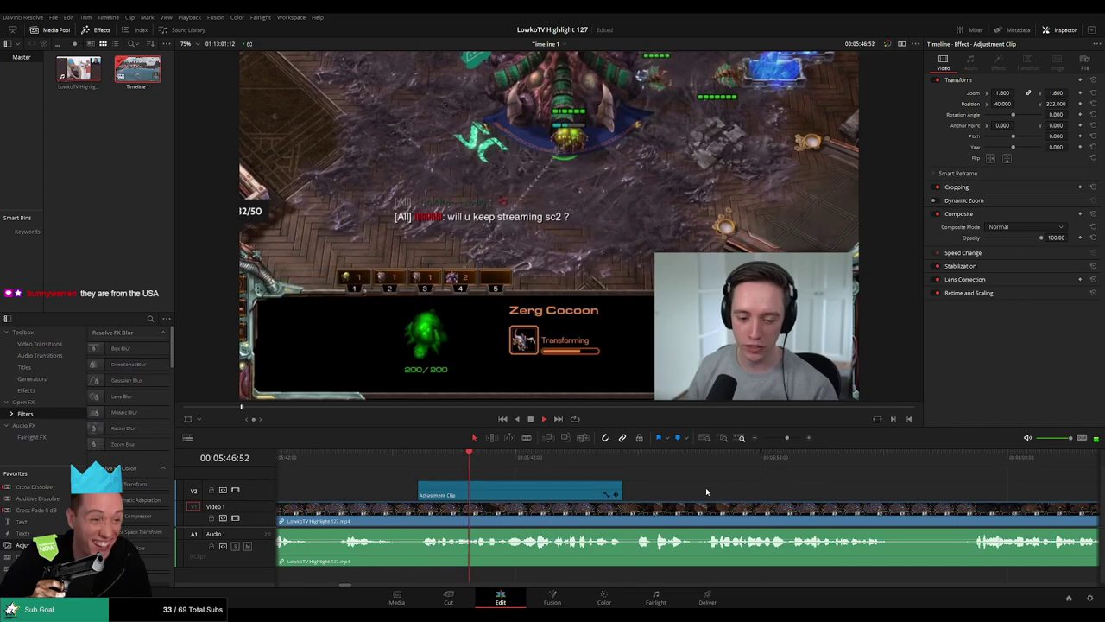
{"action": "left_click_drag", "start_coordinate": [621, 493], "coordinate": [897, 492]}
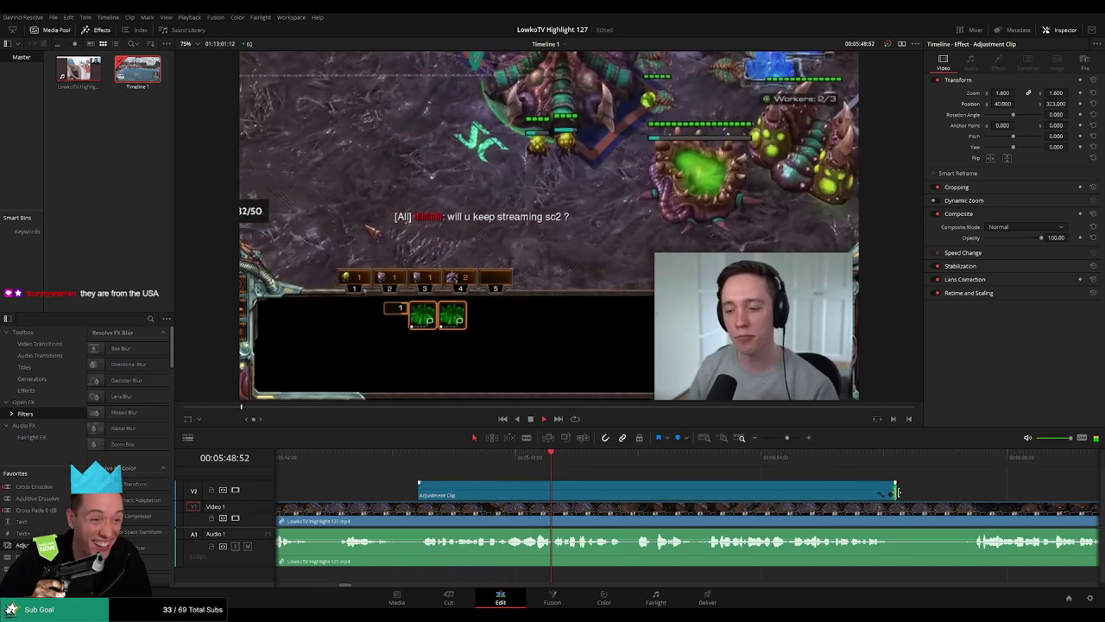
{"action": "scroll", "coordinate": [728, 475], "scroll_direction": "right", "scroll_amount": 3}
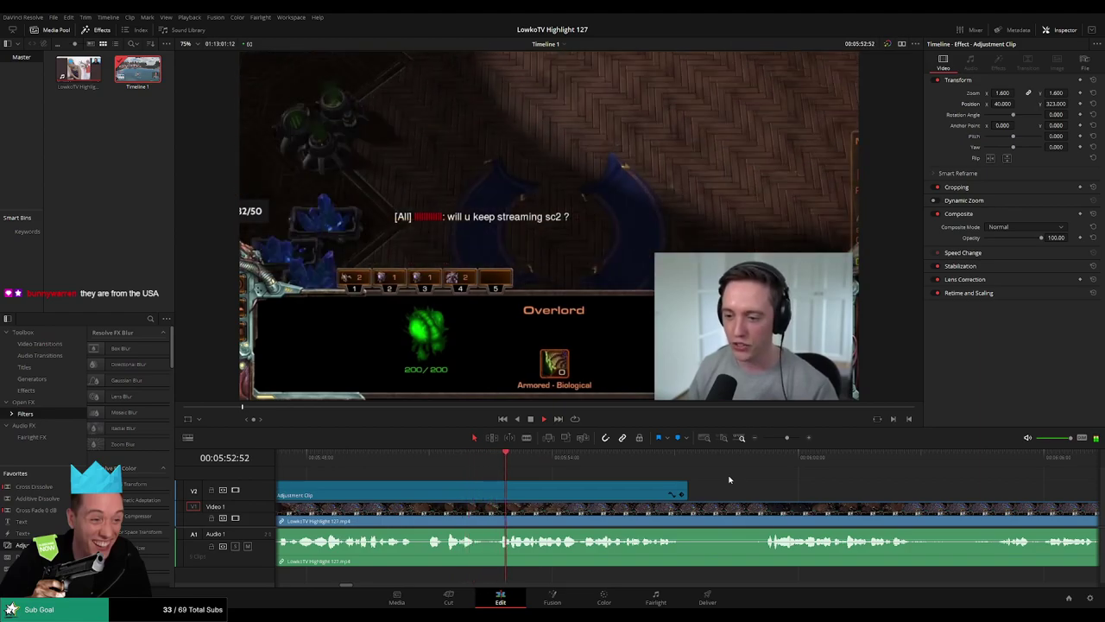
{"action": "scroll", "coordinate": [578, 486], "scroll_direction": "right", "scroll_amount": 2}
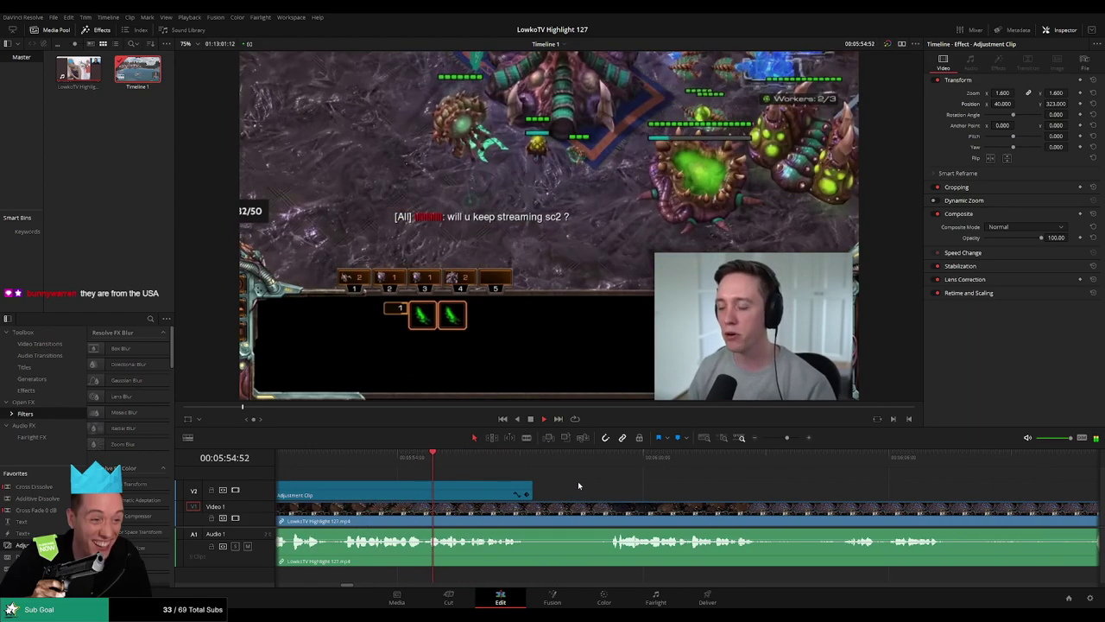
{"action": "left_click_drag", "start_coordinate": [536, 493], "coordinate": [546, 493]}
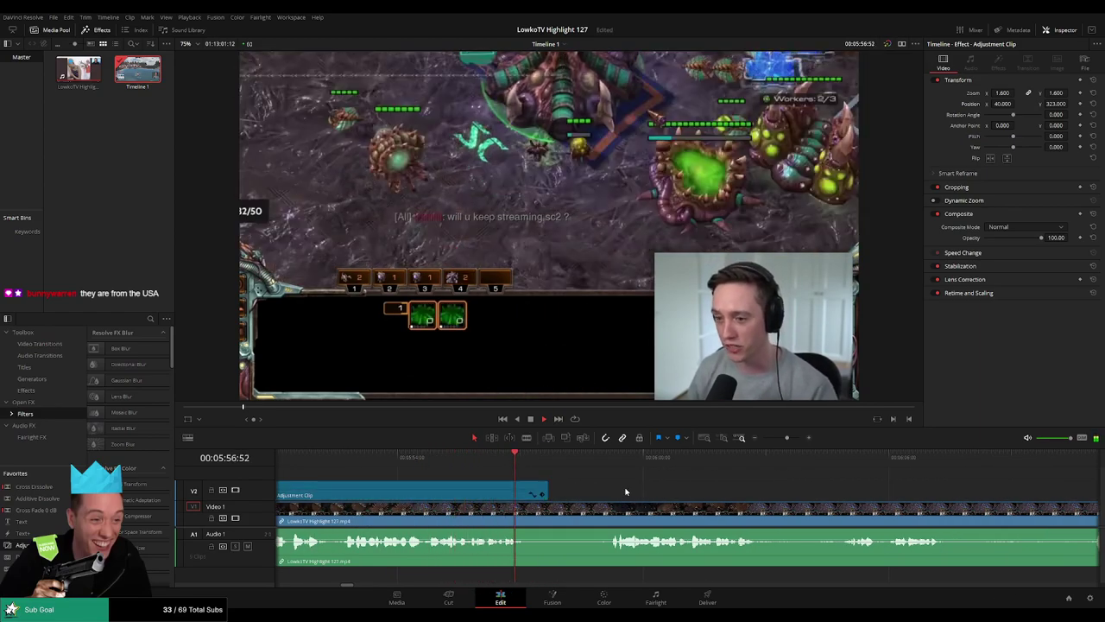
{"action": "scroll", "coordinate": [616, 489], "scroll_direction": "right", "scroll_amount": 1}
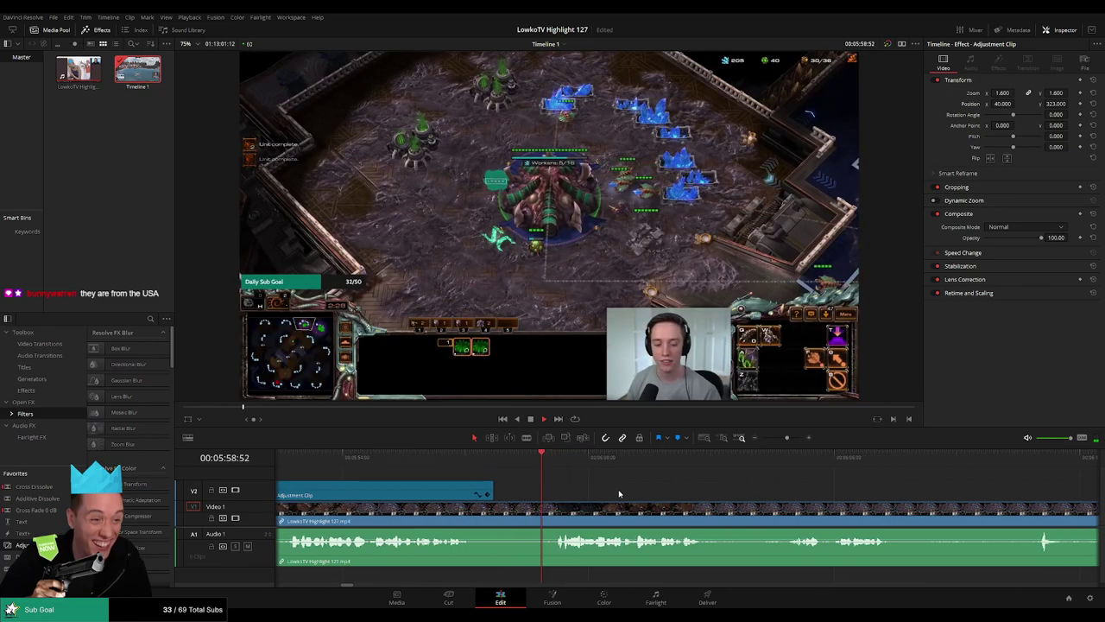
{"action": "scroll", "coordinate": [610, 489], "scroll_direction": "right", "scroll_amount": 1}
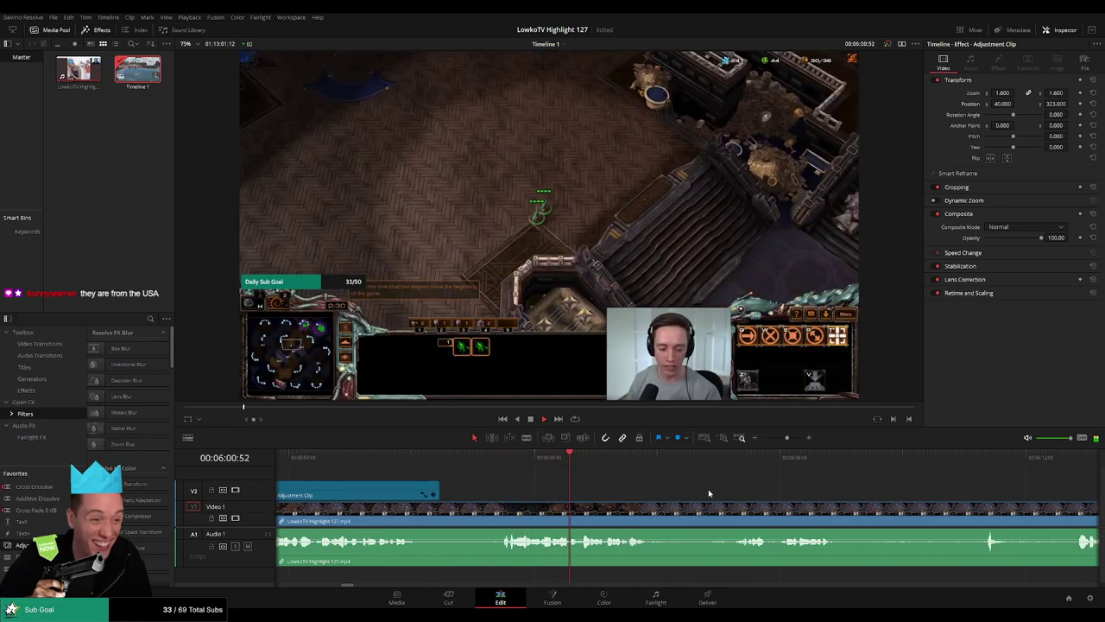
{"action": "scroll", "coordinate": [651, 493], "scroll_direction": "right", "scroll_amount": 1}
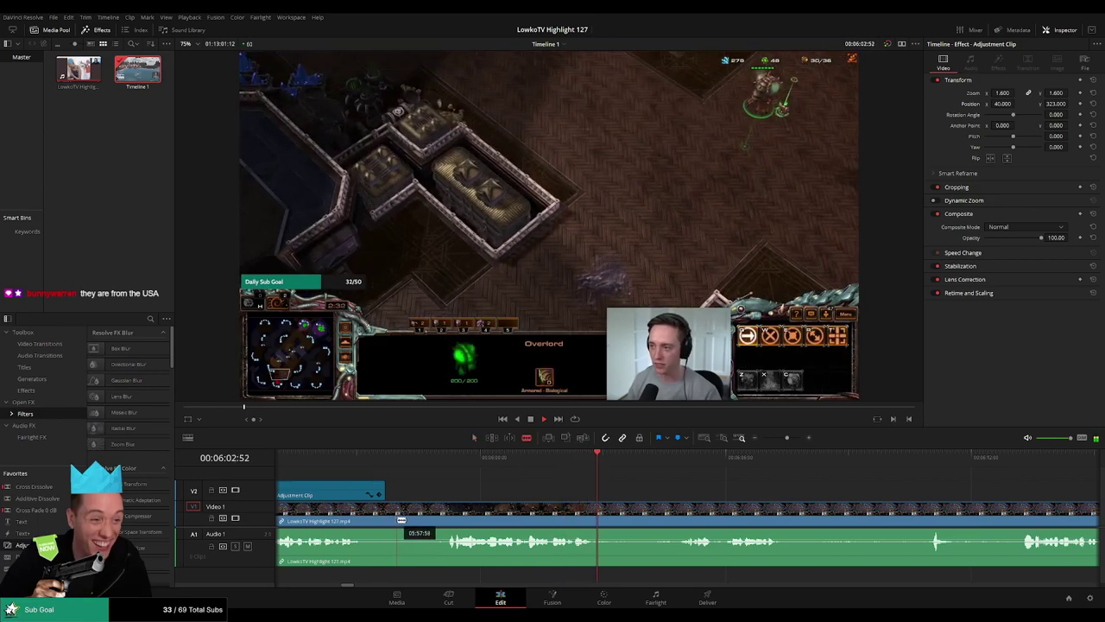
Ripple delete the short gameplay stretch after the adjustment clip and play back from before the cut.
{"action": "left_click_drag", "start_coordinate": [400, 520], "coordinate": [444, 521]}
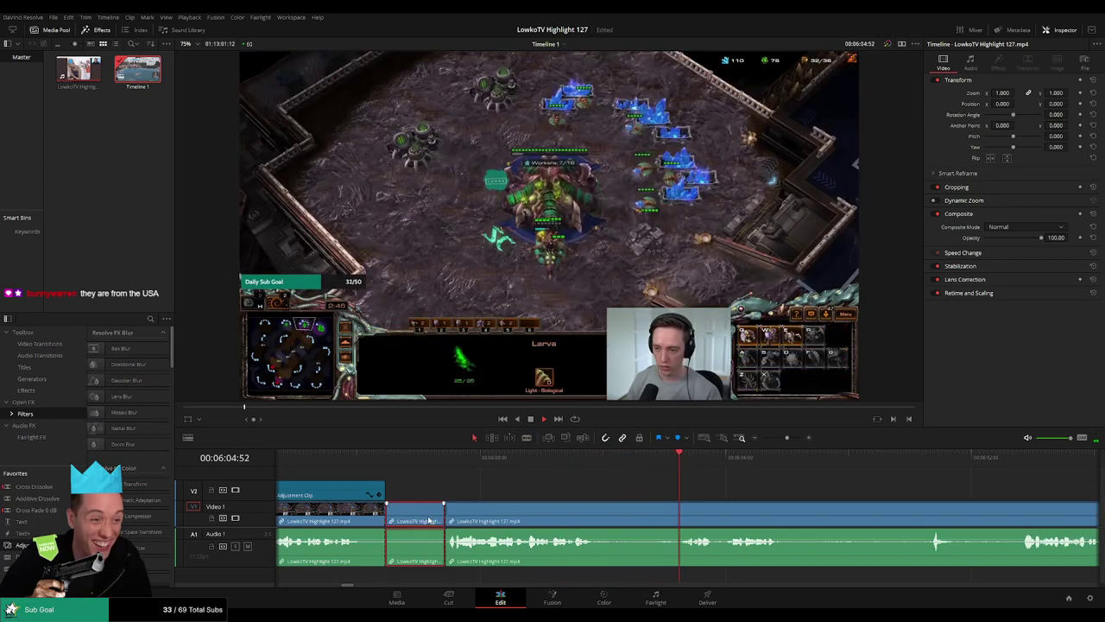
{"action": "key", "text": "BackSpace"}
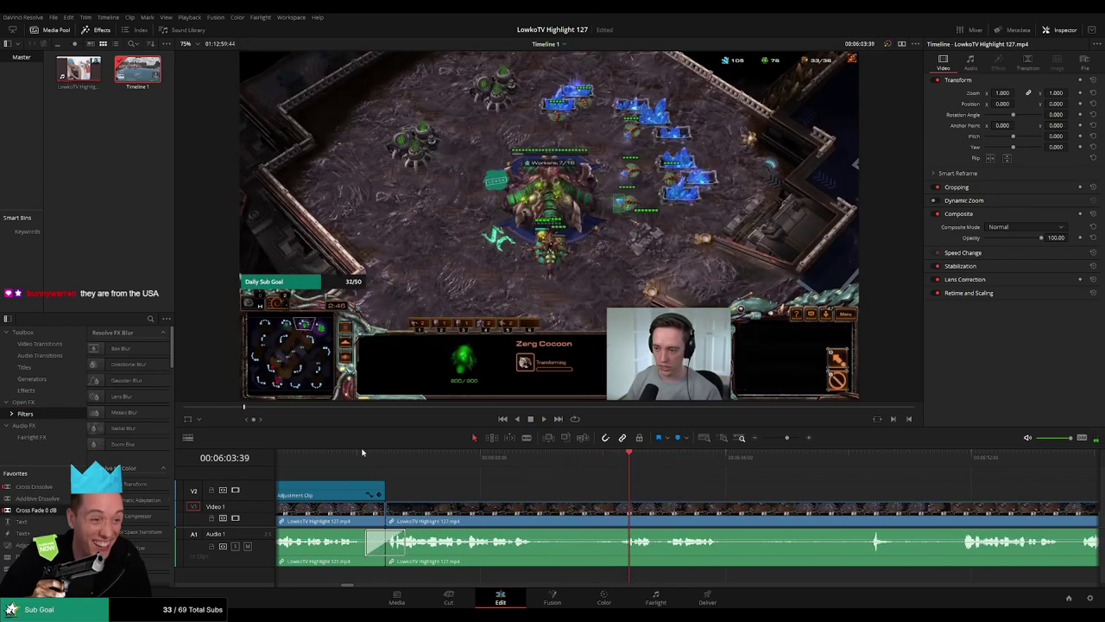
{"action": "left_click", "coordinate": [363, 453]}
{"action": "key", "text": "space"}
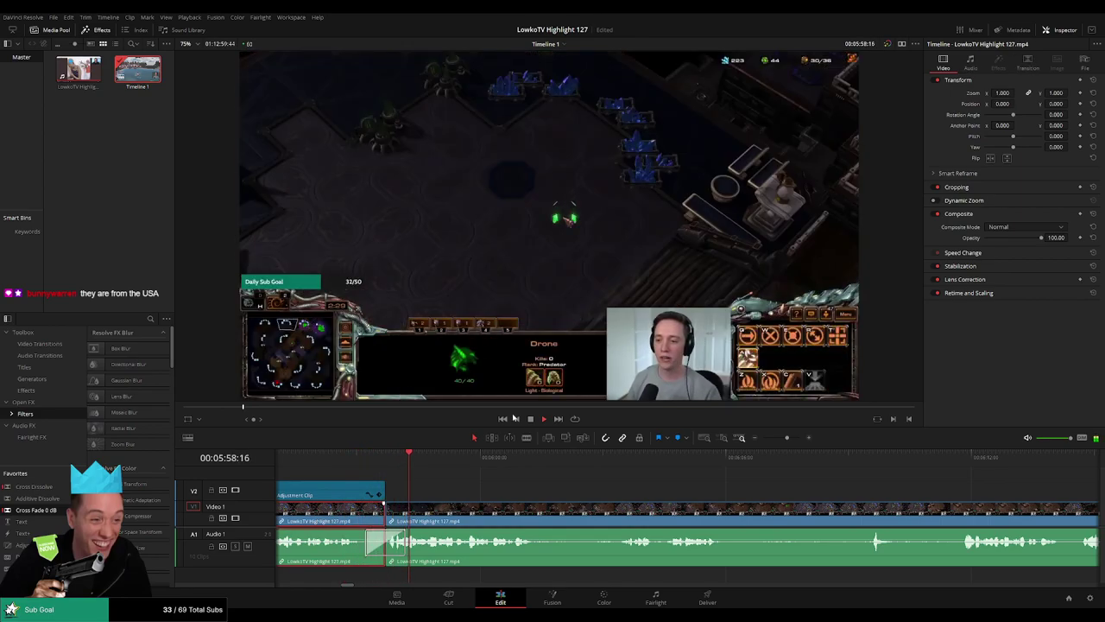
Deselect the clips, zoom the timeline in, and scroll along the footage.
{"action": "left_click", "coordinate": [505, 489]}
{"action": "left_click_drag", "start_coordinate": [768, 438], "coordinate": [788, 438]}
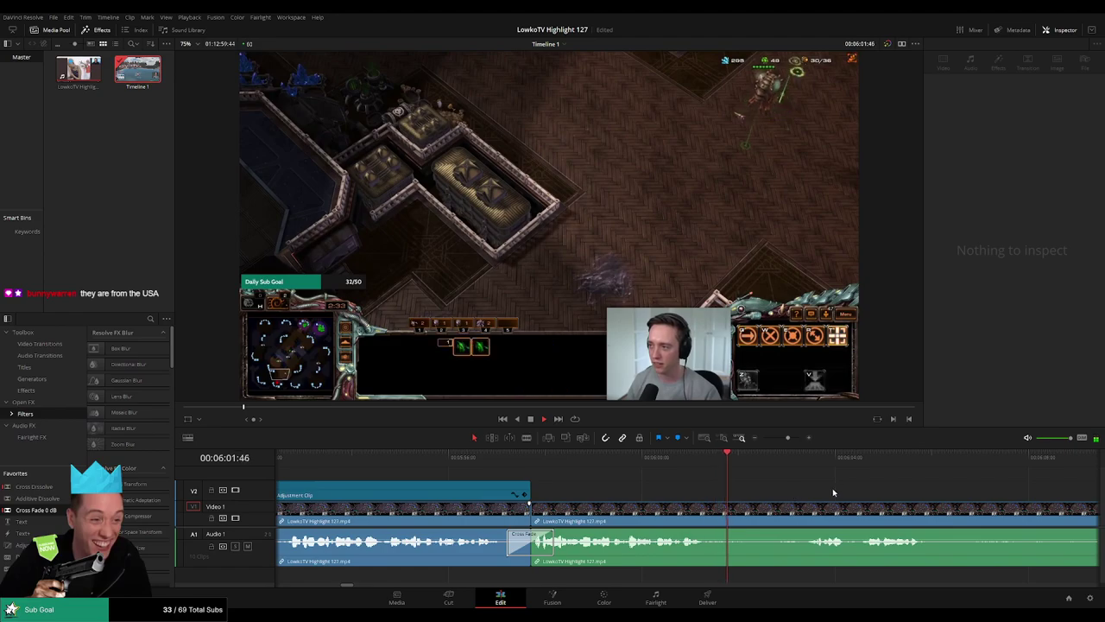
{"action": "scroll", "coordinate": [592, 487], "scroll_direction": "right", "scroll_amount": 3}
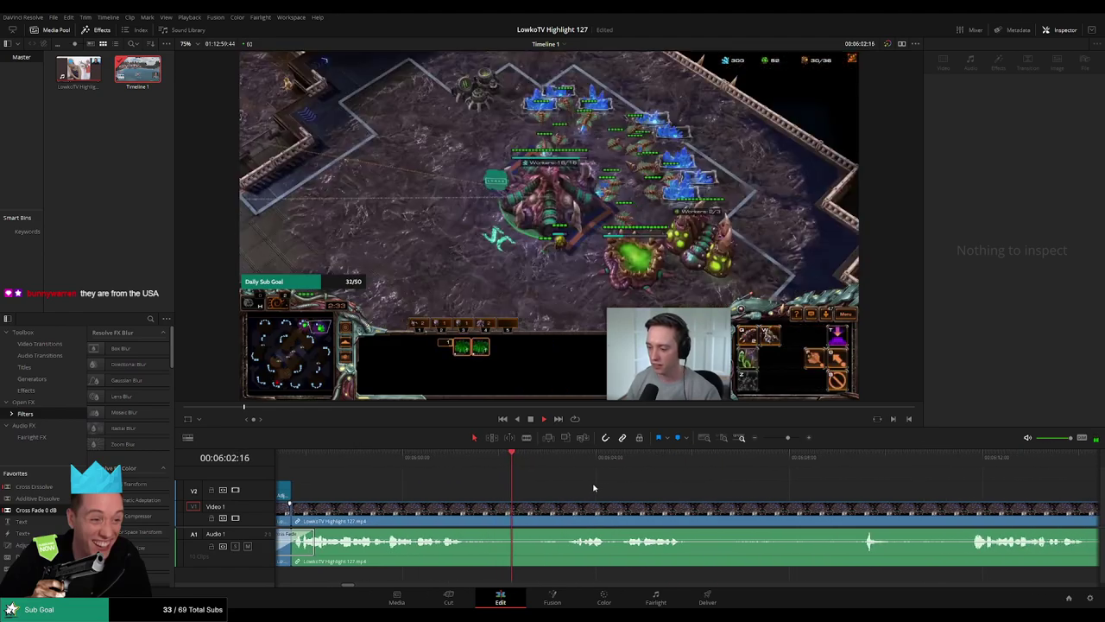
{"action": "scroll", "coordinate": [562, 484], "scroll_direction": "right", "scroll_amount": 2}
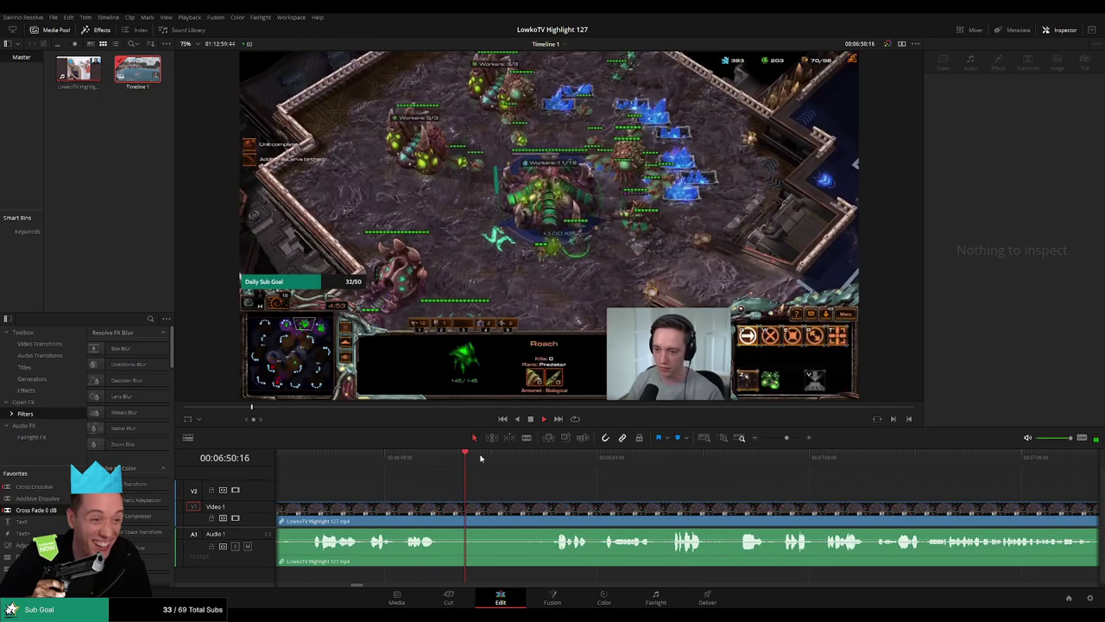
Blade the gameplay clip at two points, ripple delete the middle piece, and review the join.
{"action": "left_click", "coordinate": [553, 511]}
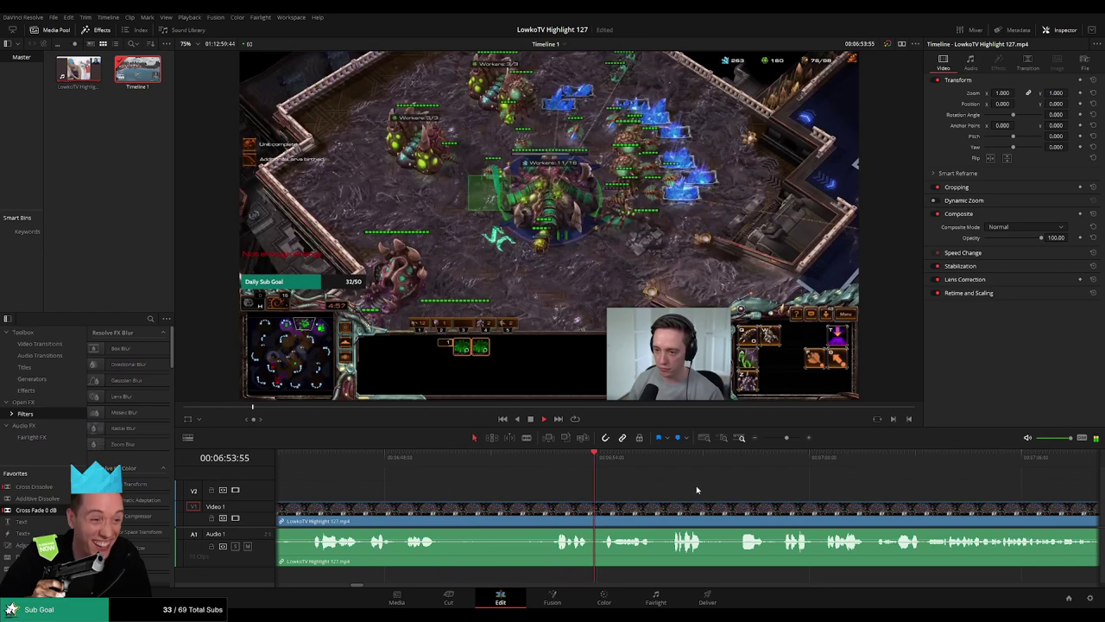
{"action": "key", "text": "b"}
{"action": "left_click", "coordinate": [444, 517]}
{"action": "left_click", "coordinate": [548, 516]}
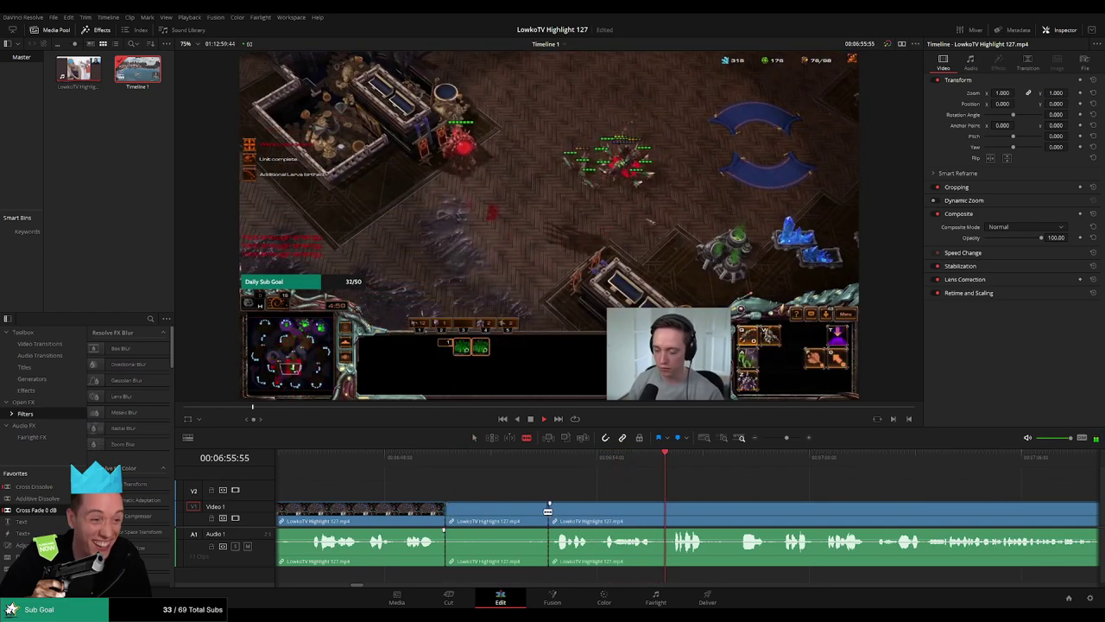
{"action": "key", "text": "a"}
{"action": "left_click", "coordinate": [518, 513]}
{"action": "key", "text": "BackSpace"}
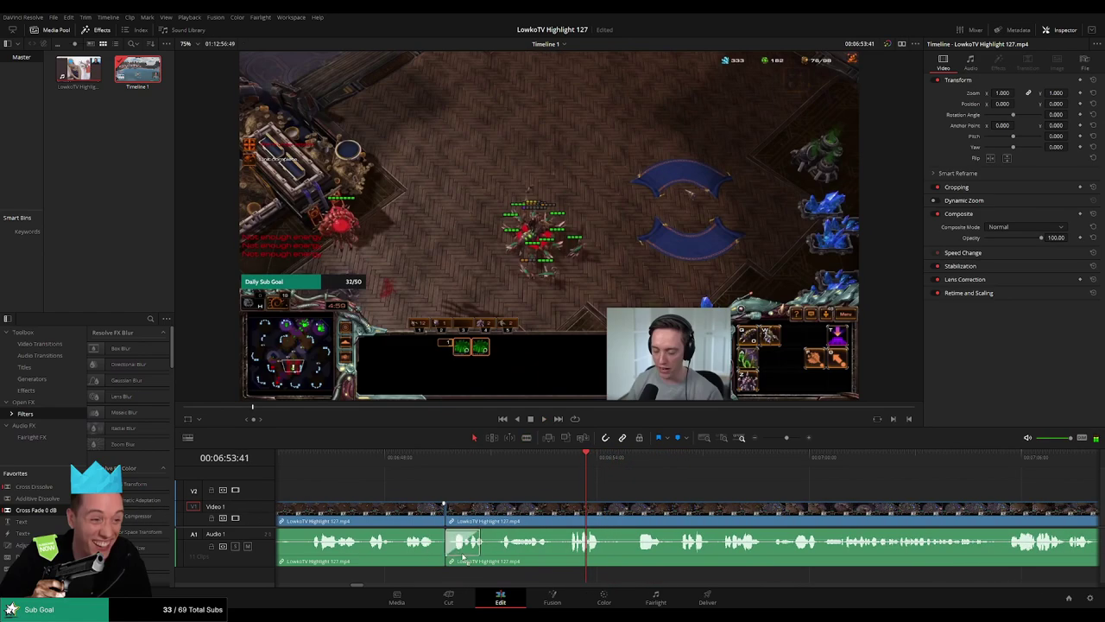
{"action": "left_click", "coordinate": [413, 510]}
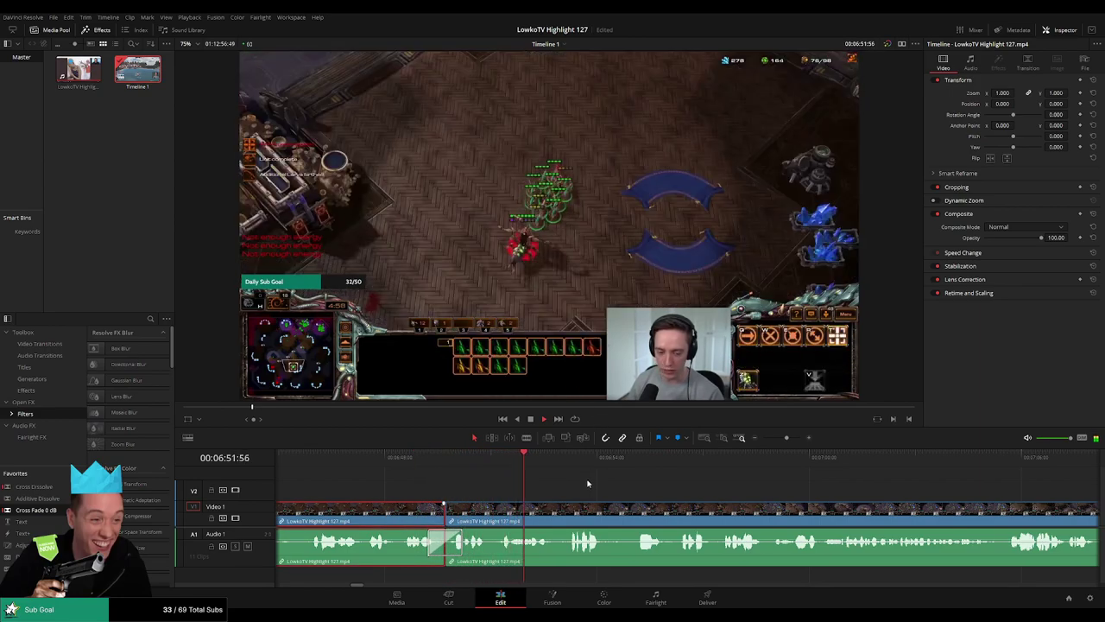
{"action": "left_click", "coordinate": [629, 499]}
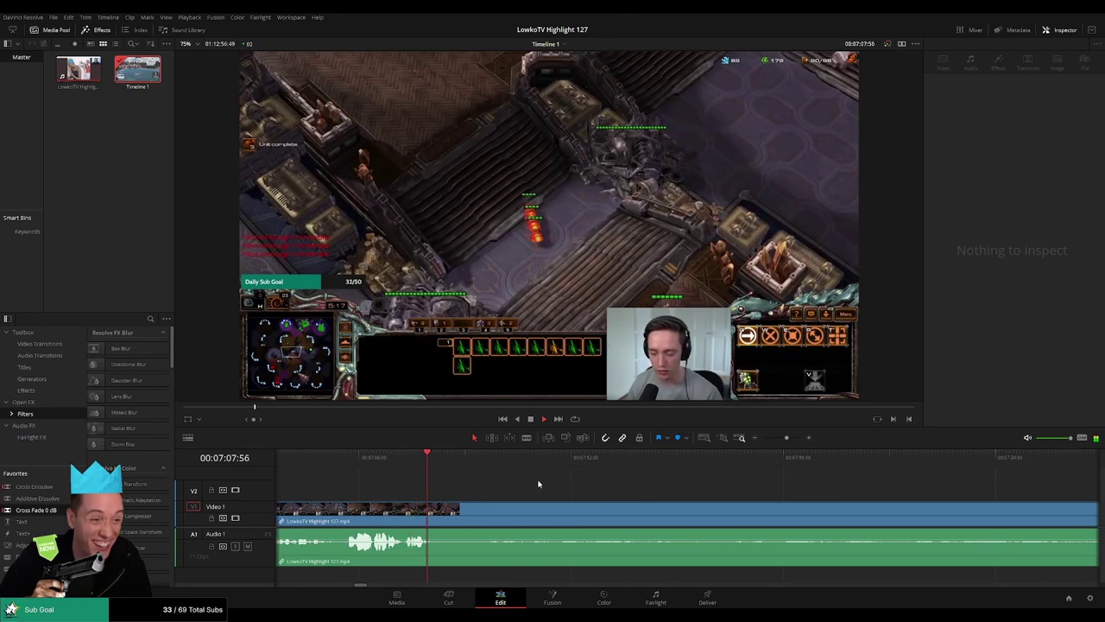
{"action": "left_click", "coordinate": [538, 484]}
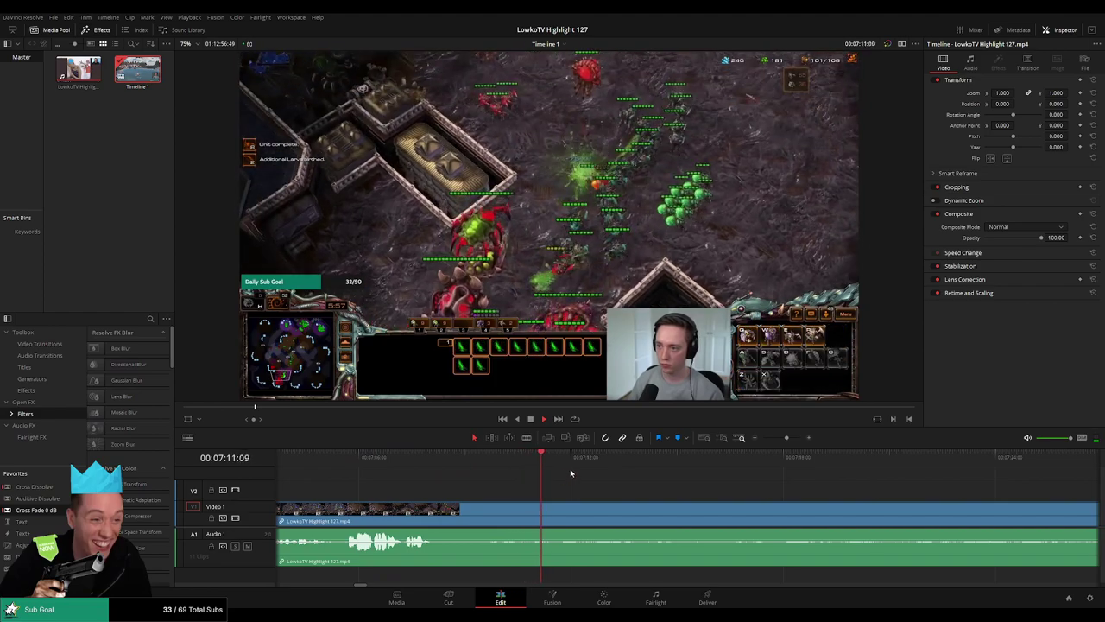
{"action": "left_click", "coordinate": [415, 467]}
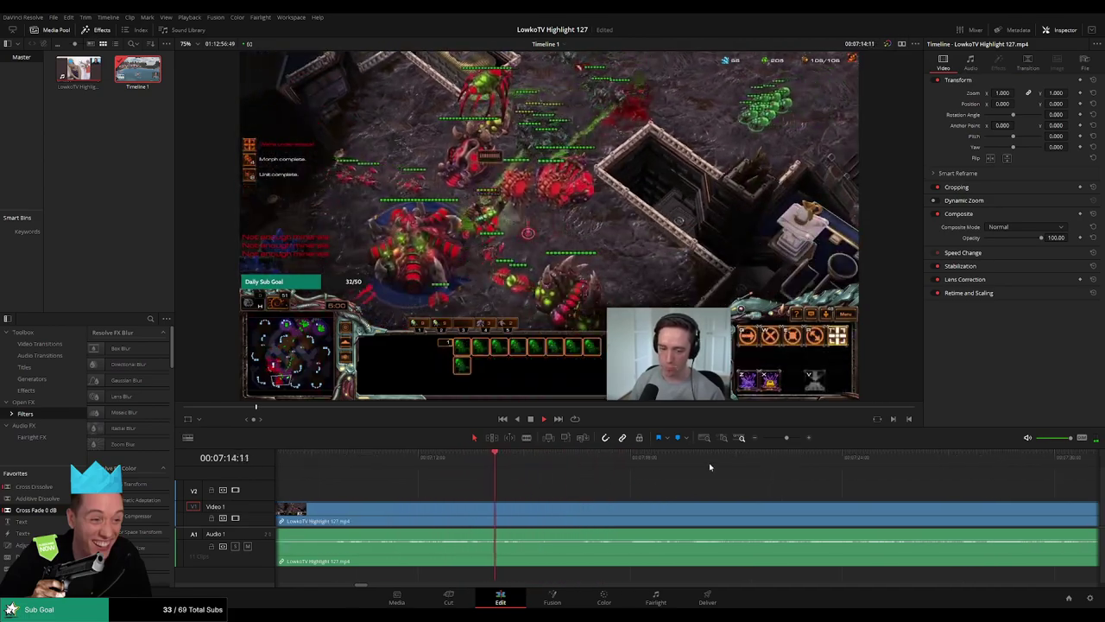
{"action": "mouse_move", "coordinate": [786, 438]}
{"action": "left_mouse_down"}
{"action": "mouse_move", "coordinate": [772, 438]}
{"action": "mouse_move", "coordinate": [786, 440]}
{"action": "left_mouse_up"}
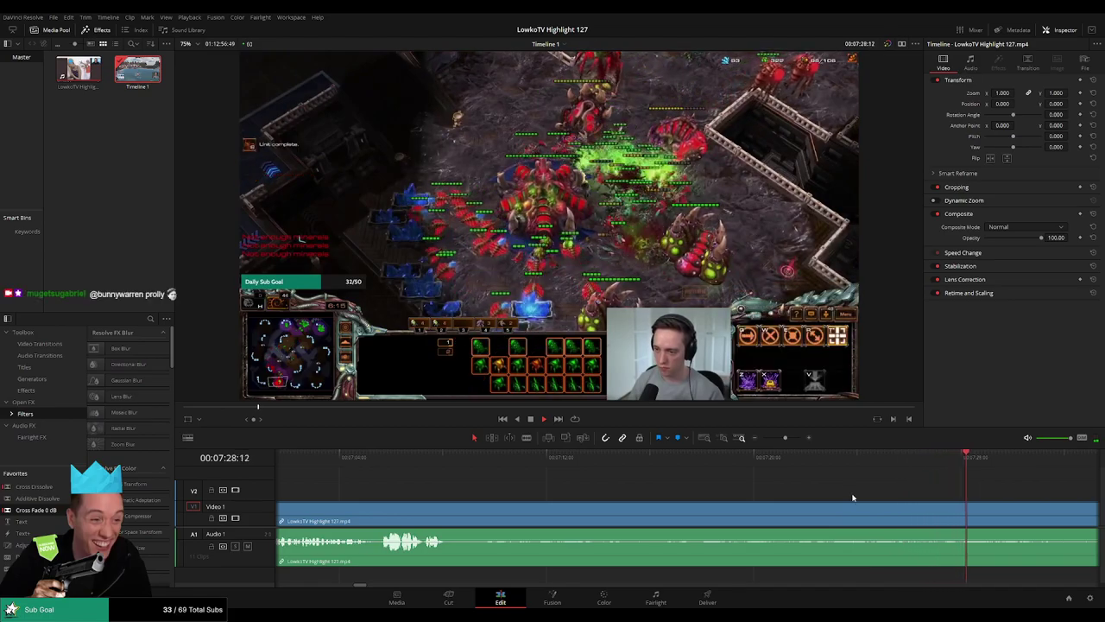
{"action": "scroll", "coordinate": [689, 493], "scroll_direction": "right", "scroll_amount": 5}
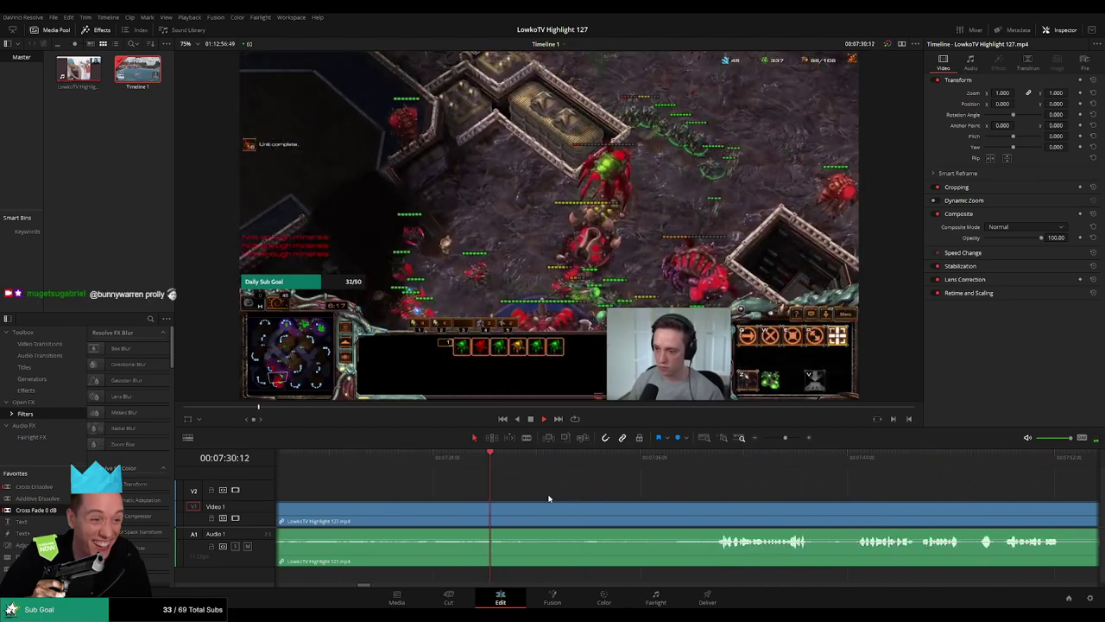
{"action": "scroll", "coordinate": [553, 503], "scroll_direction": "right", "scroll_amount": 1}
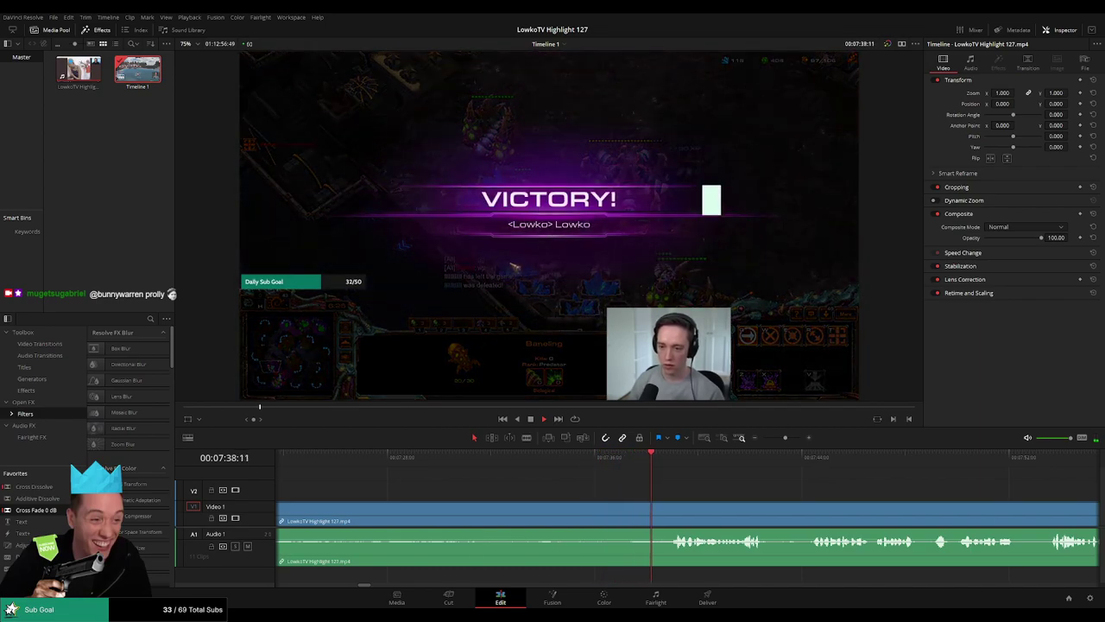
{"action": "scroll", "coordinate": [457, 488], "scroll_direction": "right", "scroll_amount": 3}
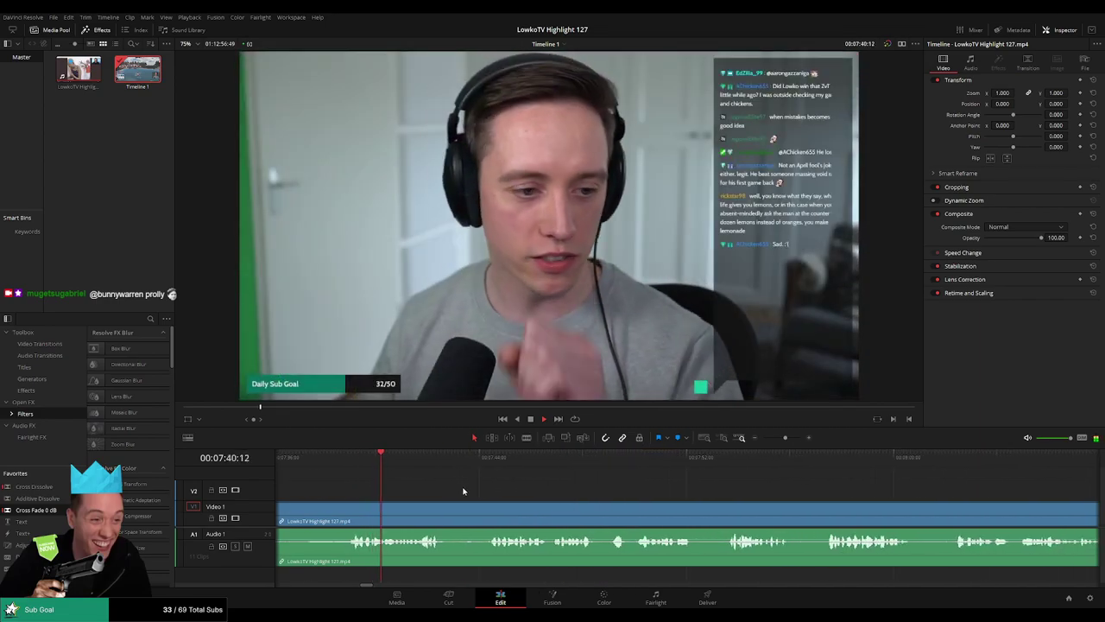
{"action": "scroll", "coordinate": [440, 487], "scroll_direction": "right", "scroll_amount": 1}
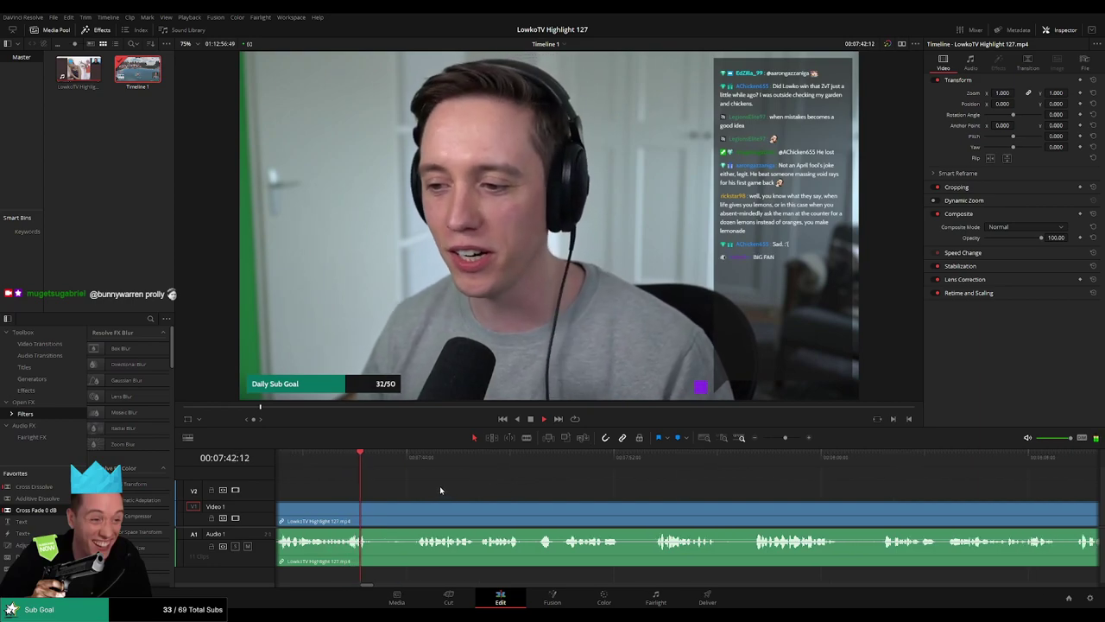
Blade the webcam clip around the unwanted footage, delete that piece, and review the join.
{"action": "key", "text": "b"}
{"action": "left_click", "coordinate": [374, 518]}
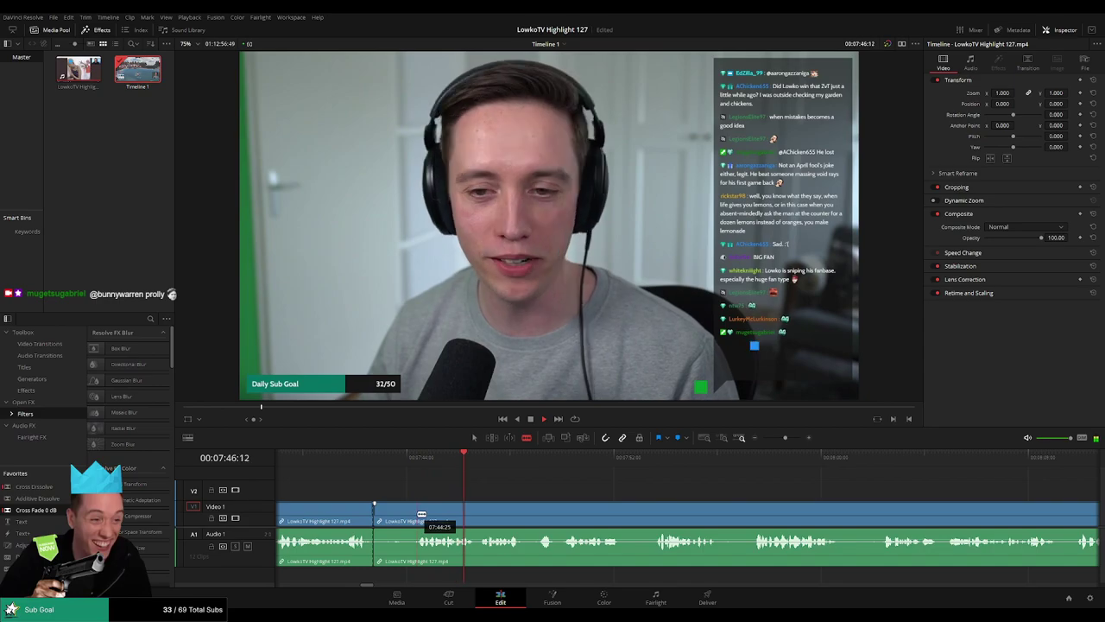
{"action": "left_click", "coordinate": [421, 516]}
{"action": "key", "text": "a"}
{"action": "left_click", "coordinate": [398, 516]}
{"action": "key", "text": "Delete"}
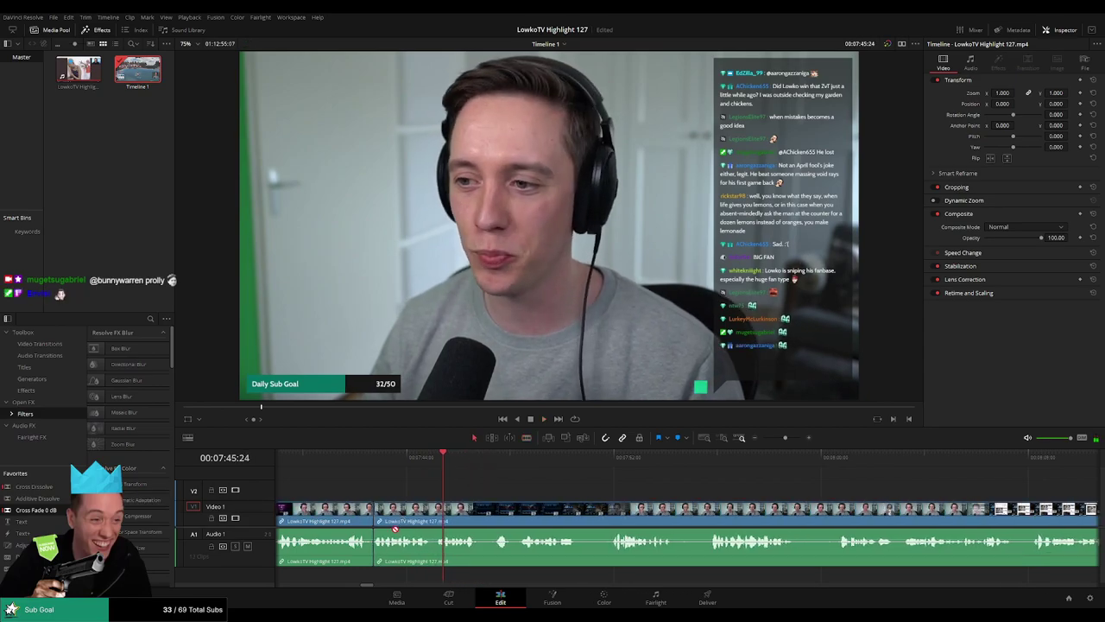
{"action": "left_click", "coordinate": [352, 458]}
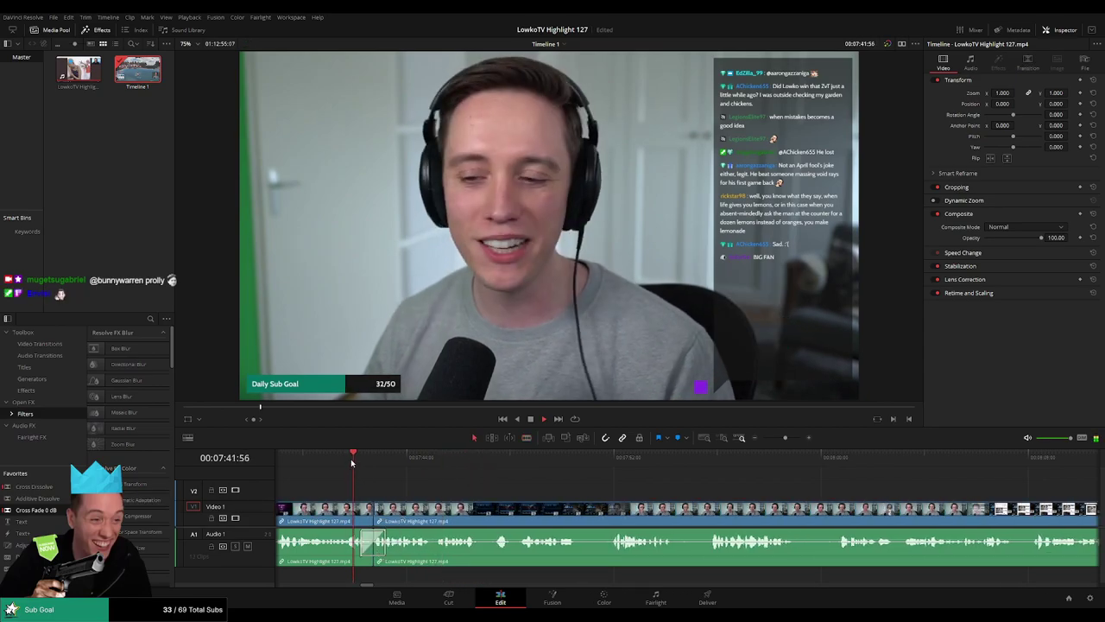
{"action": "left_click", "coordinate": [339, 516]}
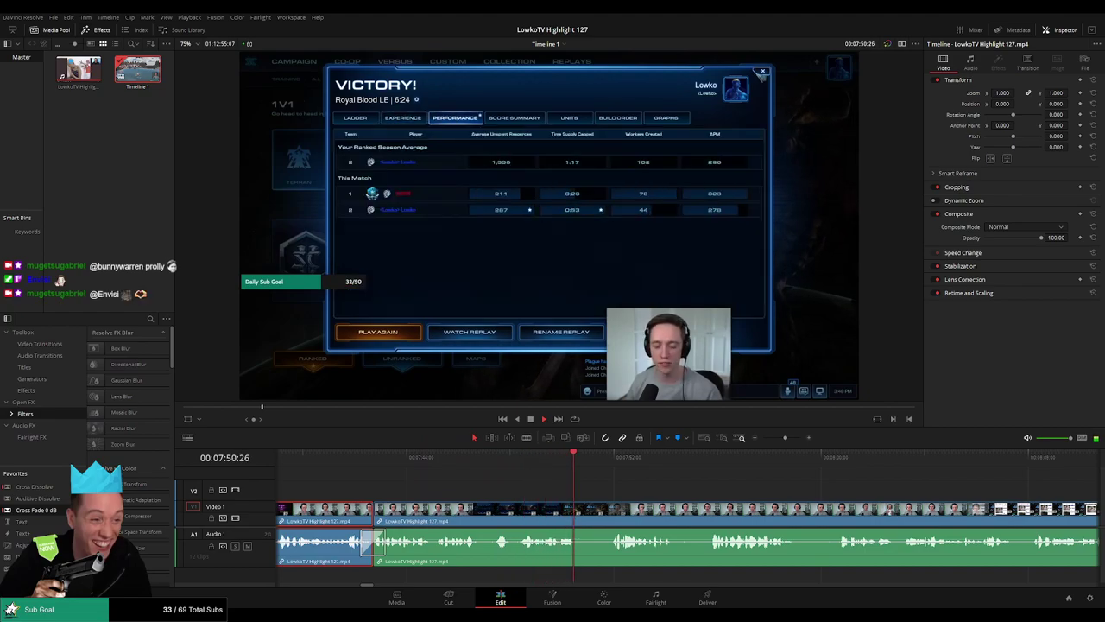
{"action": "left_click", "coordinate": [546, 486]}
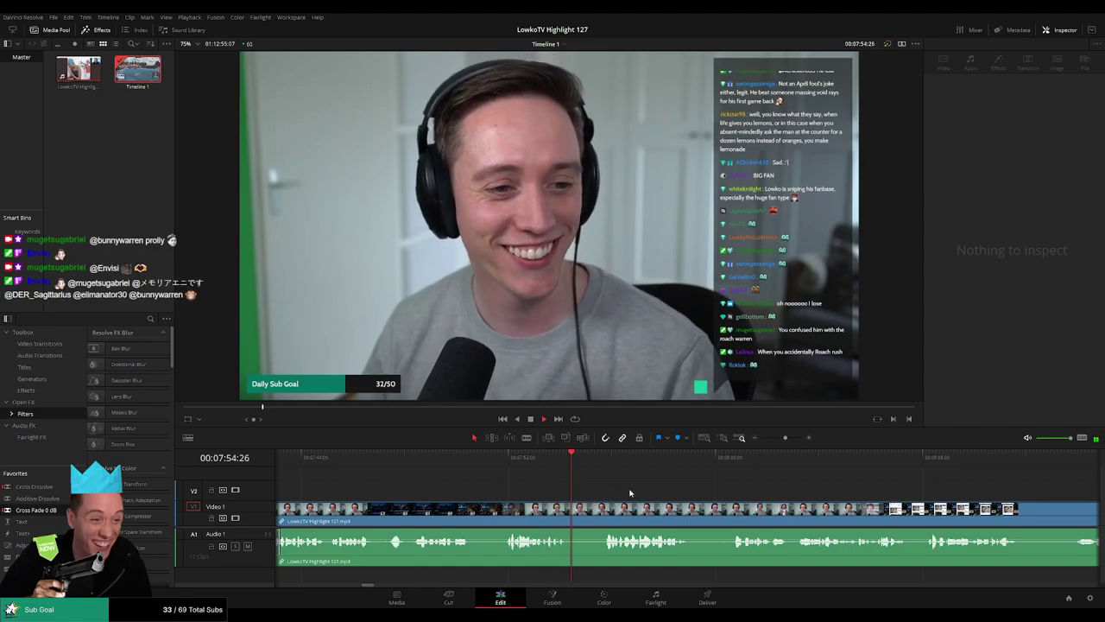
Cut out a second unwanted stretch between two blade cuts and jump back to the new join.
{"action": "left_click", "coordinate": [428, 520]}
{"action": "left_click", "coordinate": [463, 521]}
{"action": "key", "text": "a"}
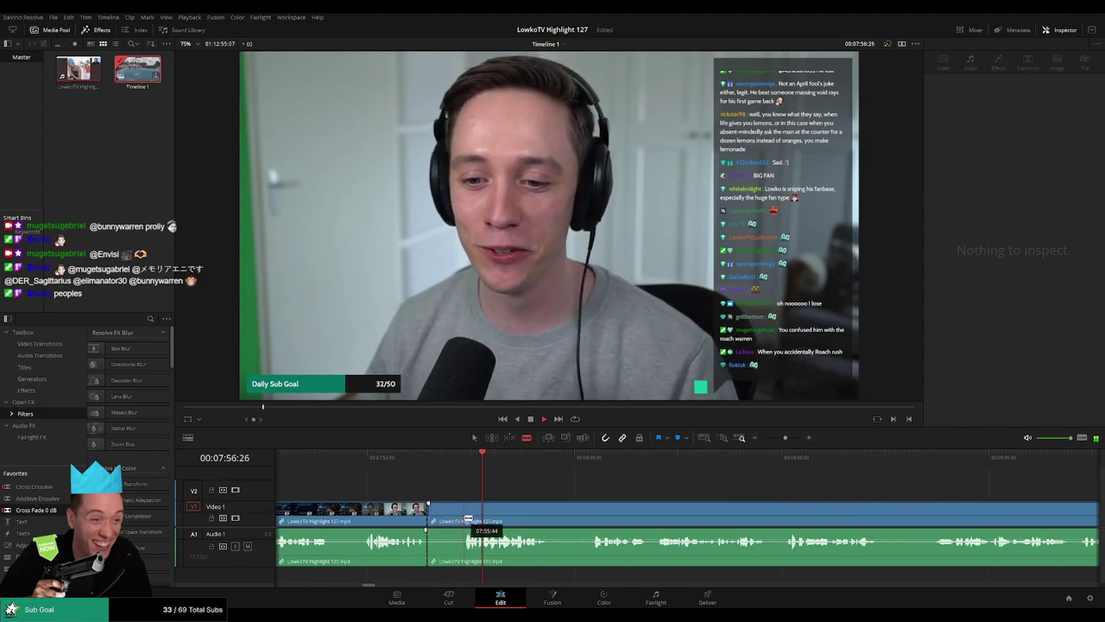
{"action": "left_click", "coordinate": [450, 521]}
{"action": "key", "text": "Delete"}
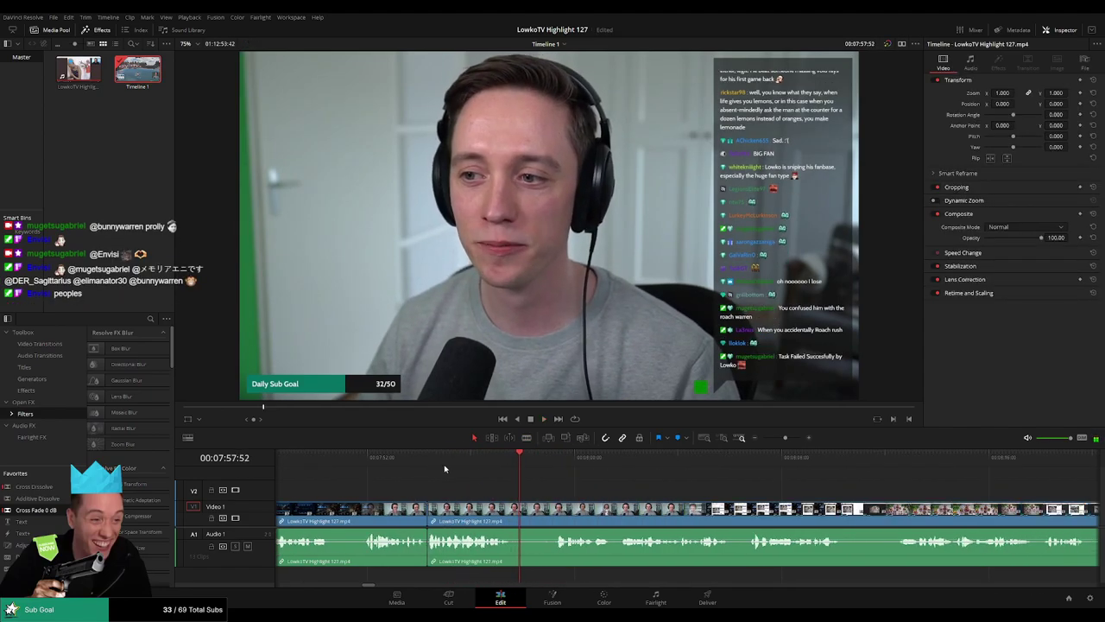
{"action": "key", "text": "Up"}
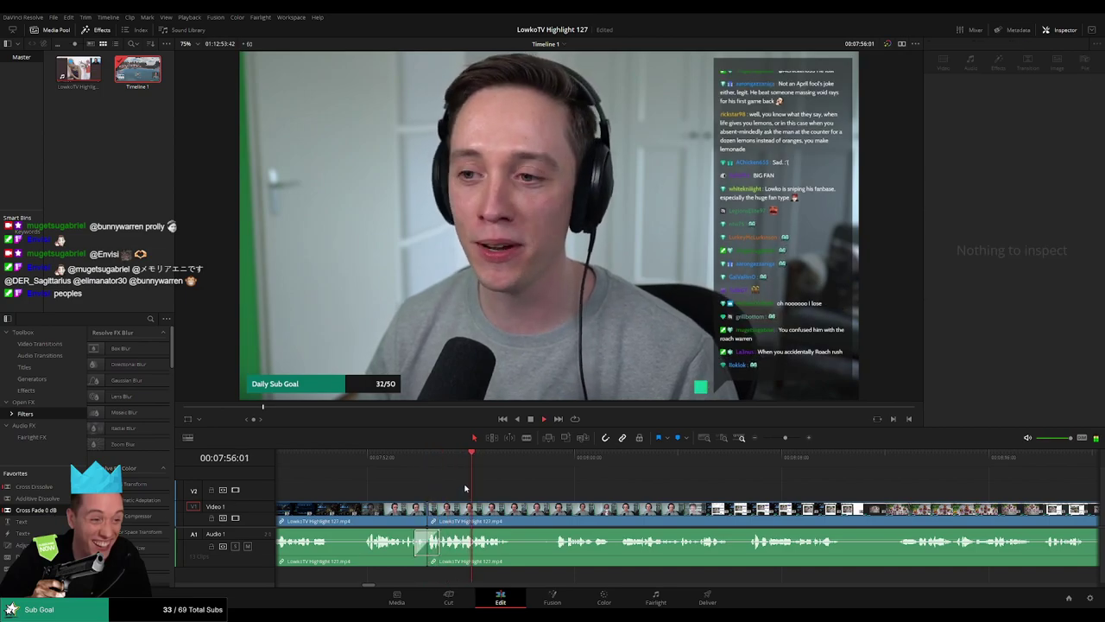
{"action": "scroll", "coordinate": [423, 493], "scroll_direction": "right", "scroll_amount": 3}
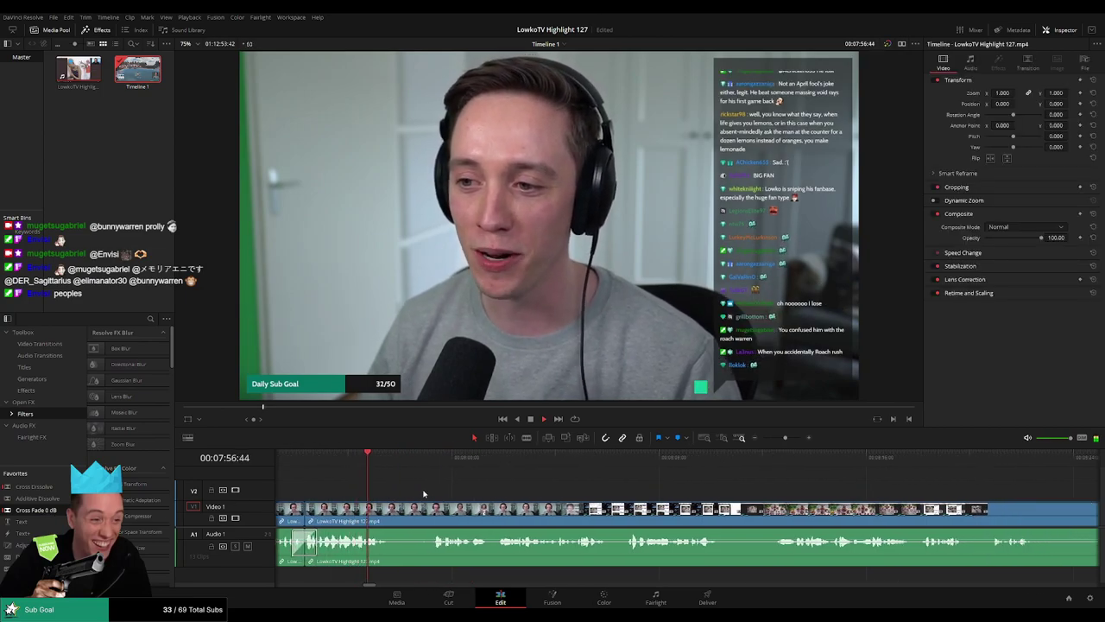
Split the clip at the playhead with Ctrl+B and ripple delete the short leftover piece.
{"action": "left_click", "coordinate": [422, 466]}
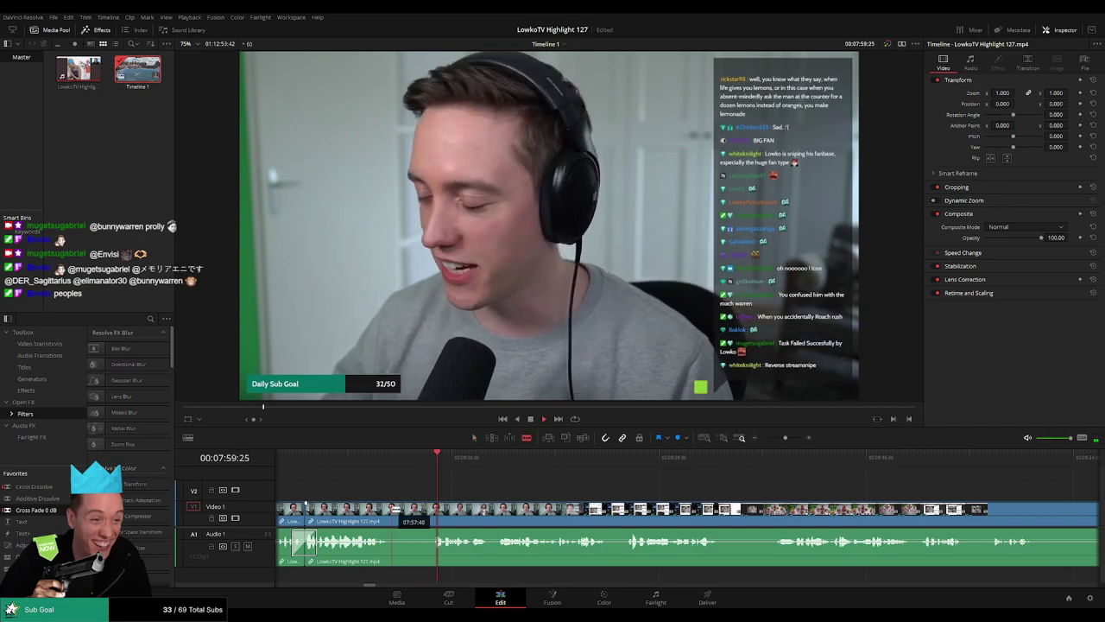
{"action": "key", "text": "ctrl+b"}
{"action": "left_click", "coordinate": [412, 510]}
{"action": "key", "text": "Delete"}
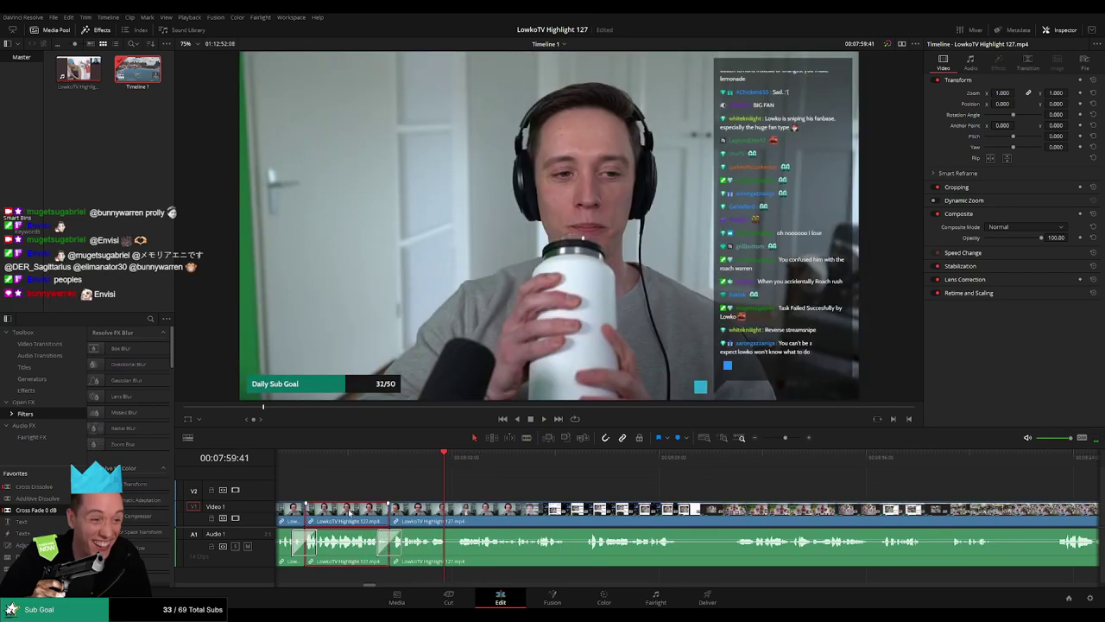
{"action": "scroll", "coordinate": [350, 513], "scroll_direction": "up", "scroll_amount": 2}
{"action": "left_click", "coordinate": [399, 512], "text": "ctrl"}
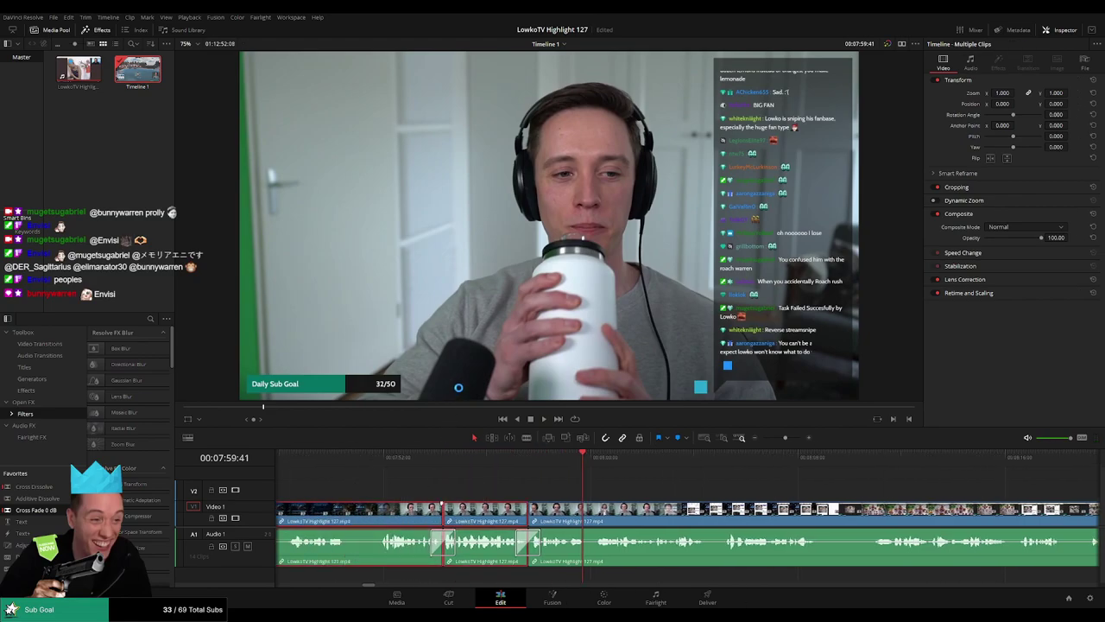
{"action": "left_click", "coordinate": [593, 481]}
Zoom in on a later join, replay it, then blade and delete another short piece.
{"action": "left_click", "coordinate": [779, 438]}
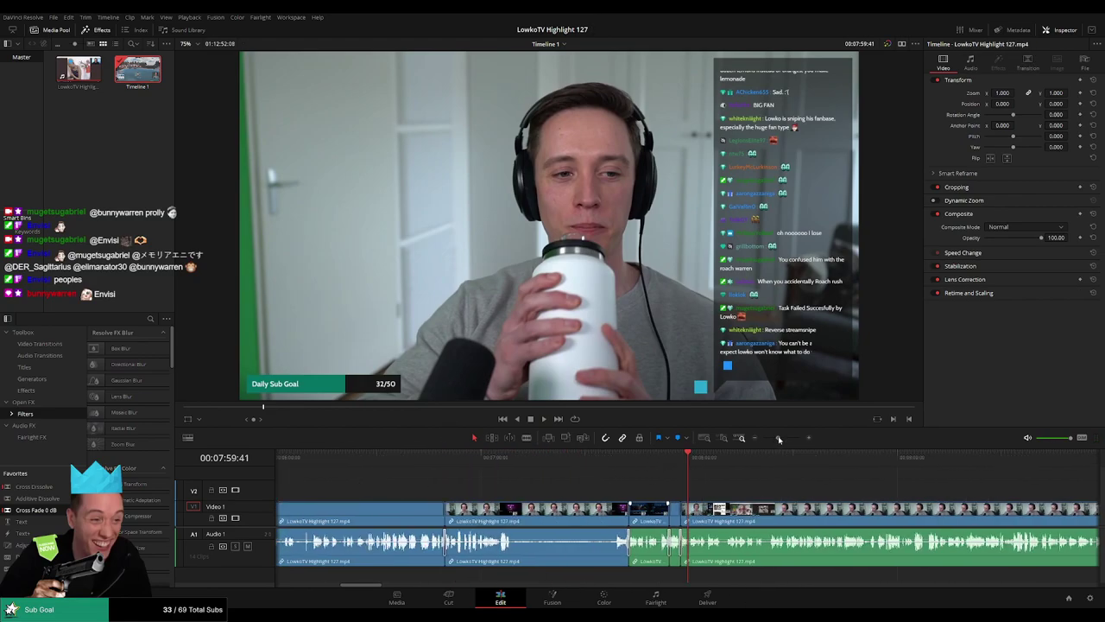
{"action": "left_click", "coordinate": [673, 512]}
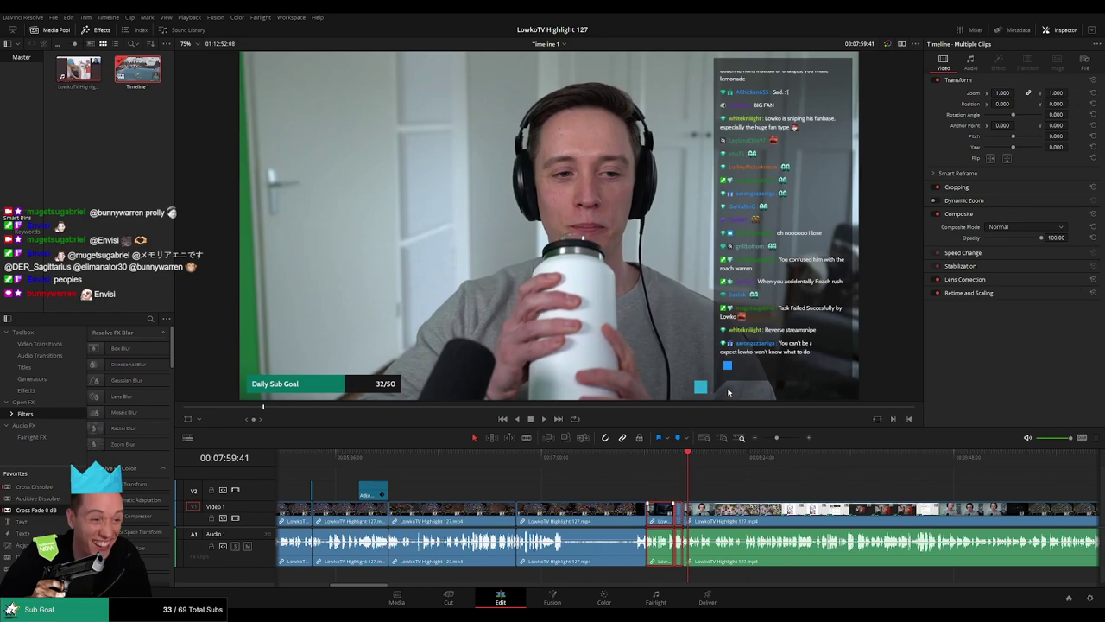
{"action": "left_click", "coordinate": [792, 504]}
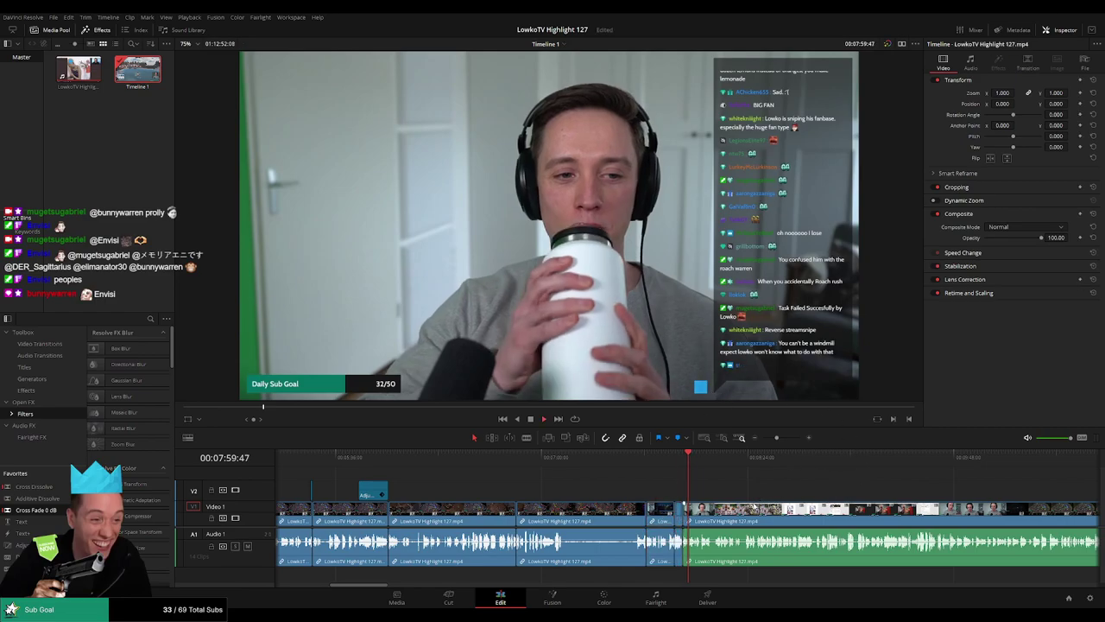
{"action": "left_click_drag", "start_coordinate": [777, 438], "coordinate": [784, 439]}
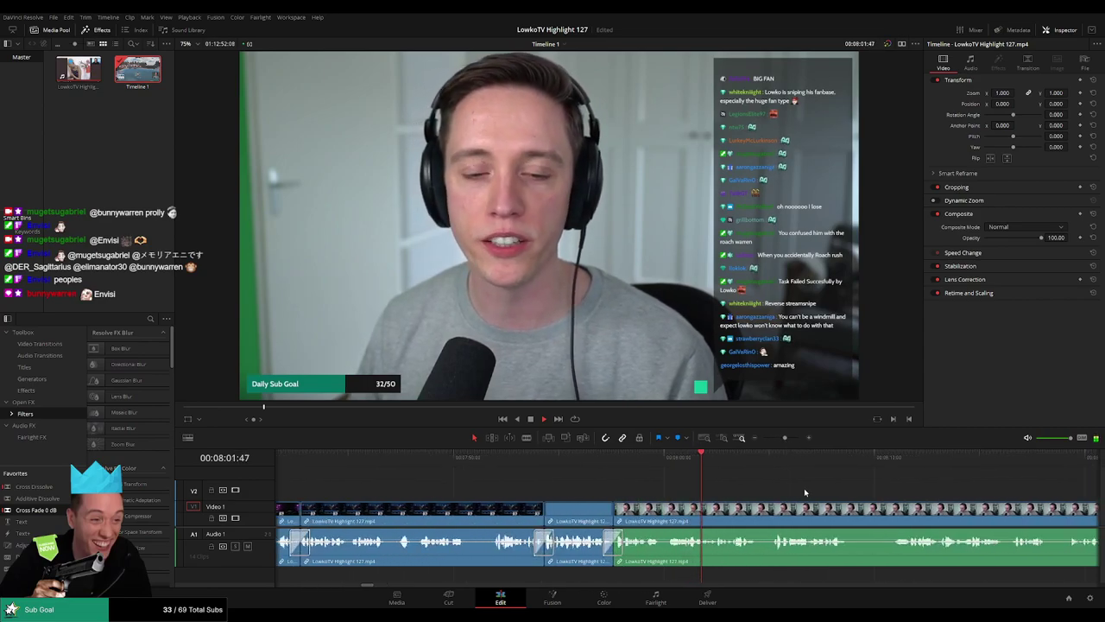
{"action": "scroll", "coordinate": [804, 488], "scroll_direction": "right", "scroll_amount": 3}
{"action": "key", "text": "Up"}
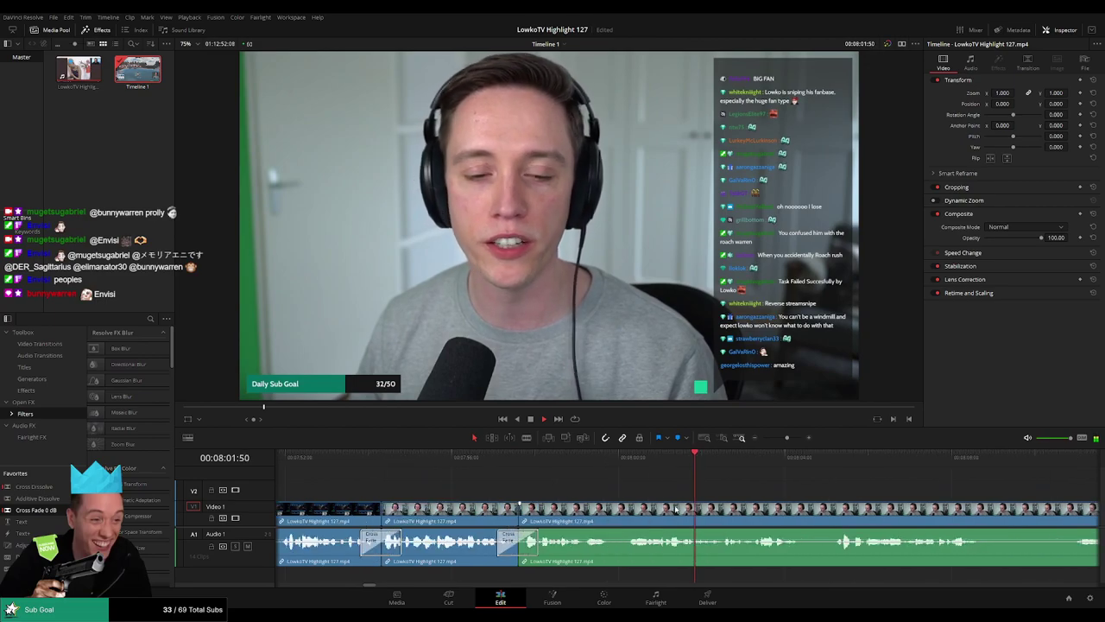
{"action": "scroll", "coordinate": [529, 510], "scroll_direction": "up", "scroll_amount": 1}
{"action": "key", "text": "b"}
{"action": "left_click", "coordinate": [554, 509]}
{"action": "key", "text": "a"}
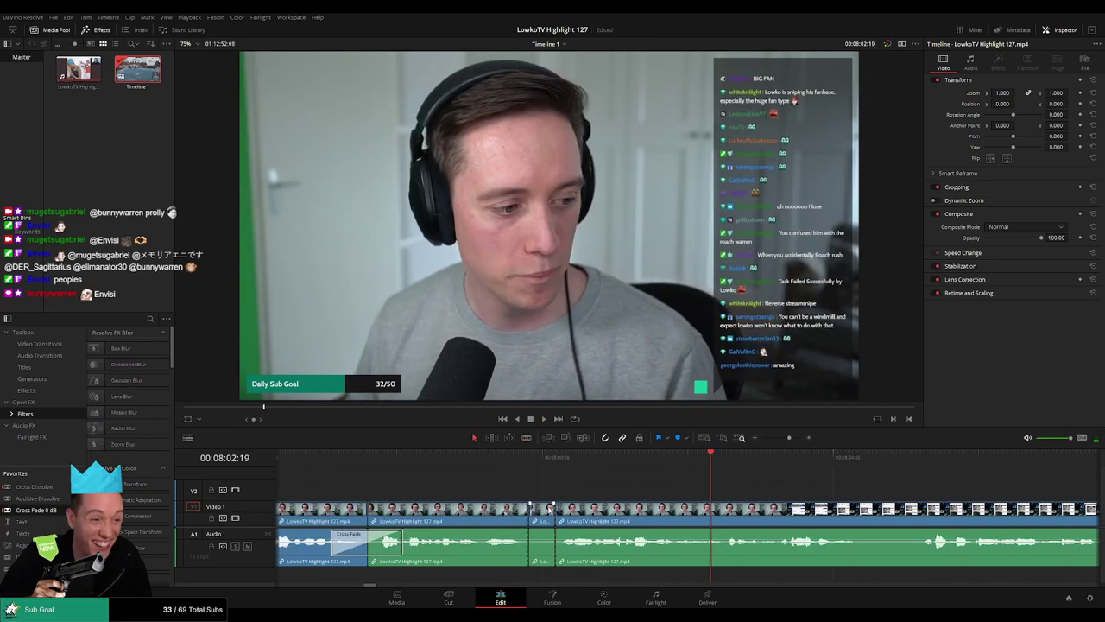
{"action": "key", "text": "Delete"}
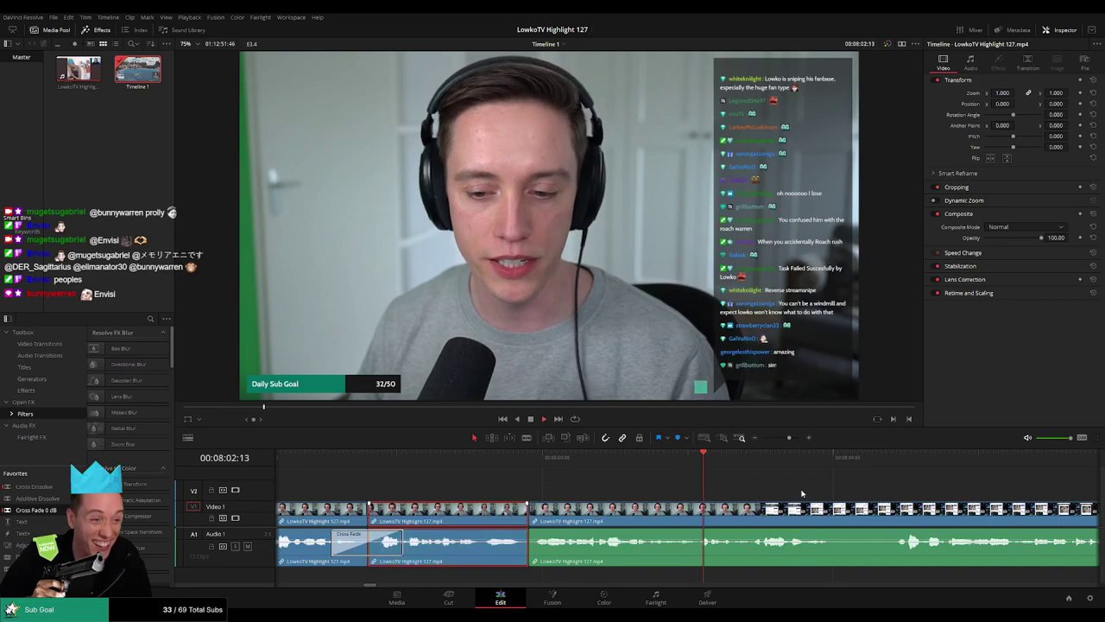
{"action": "scroll", "coordinate": [771, 489], "scroll_direction": "down", "scroll_amount": 1}
{"action": "scroll", "coordinate": [759, 489], "scroll_direction": "down", "scroll_amount": 2}
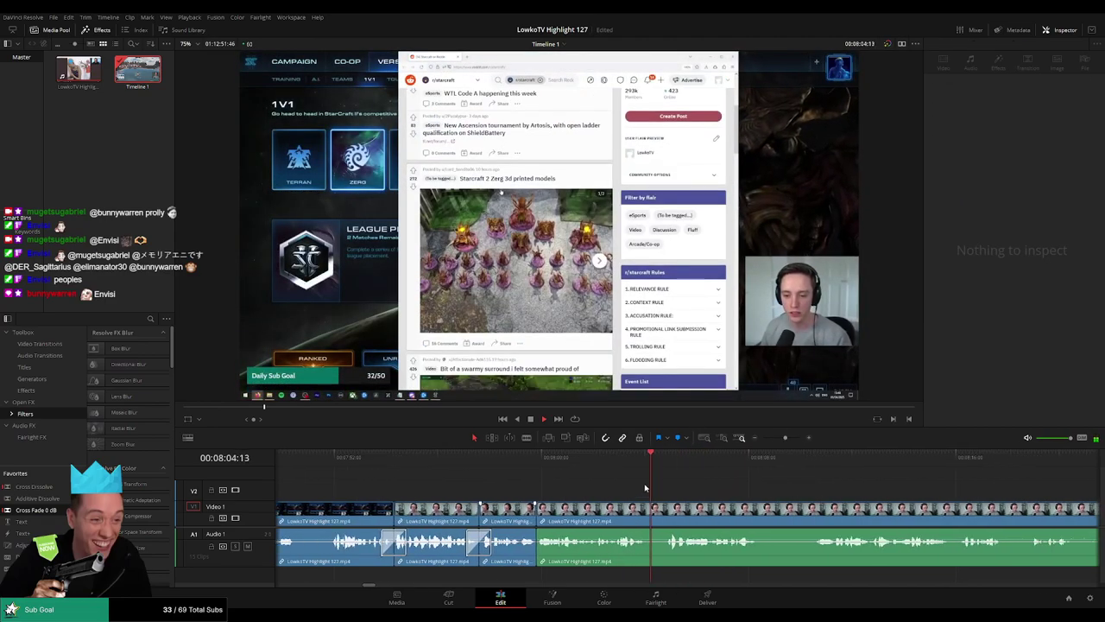
{"action": "scroll", "coordinate": [605, 489], "scroll_direction": "down", "scroll_amount": 2}
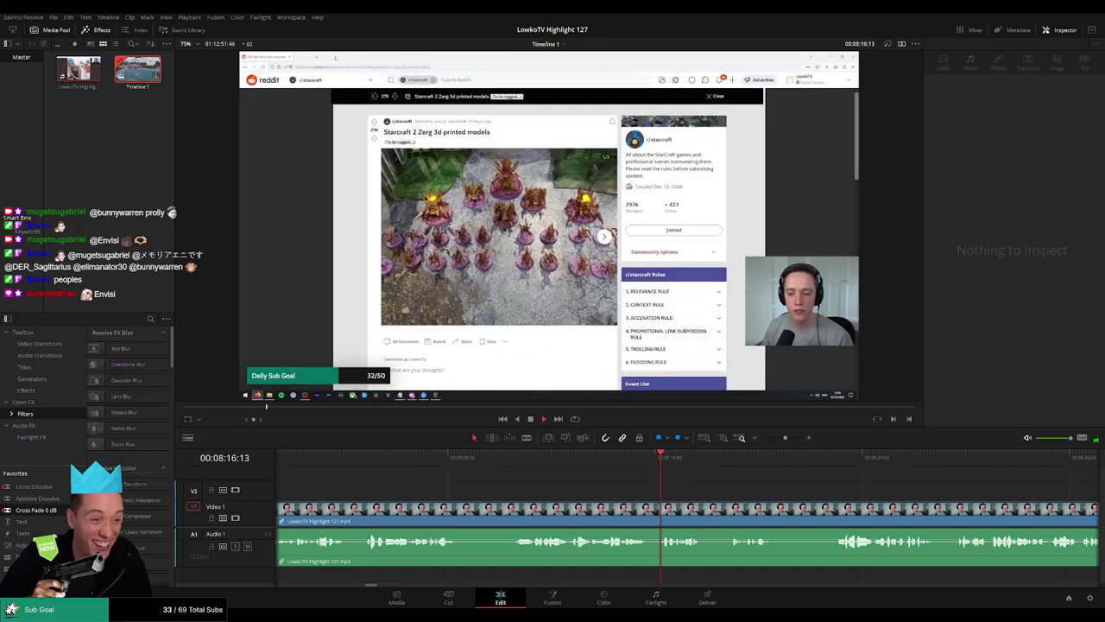
{"action": "scroll", "coordinate": [713, 490], "scroll_direction": "right", "scroll_amount": 3}
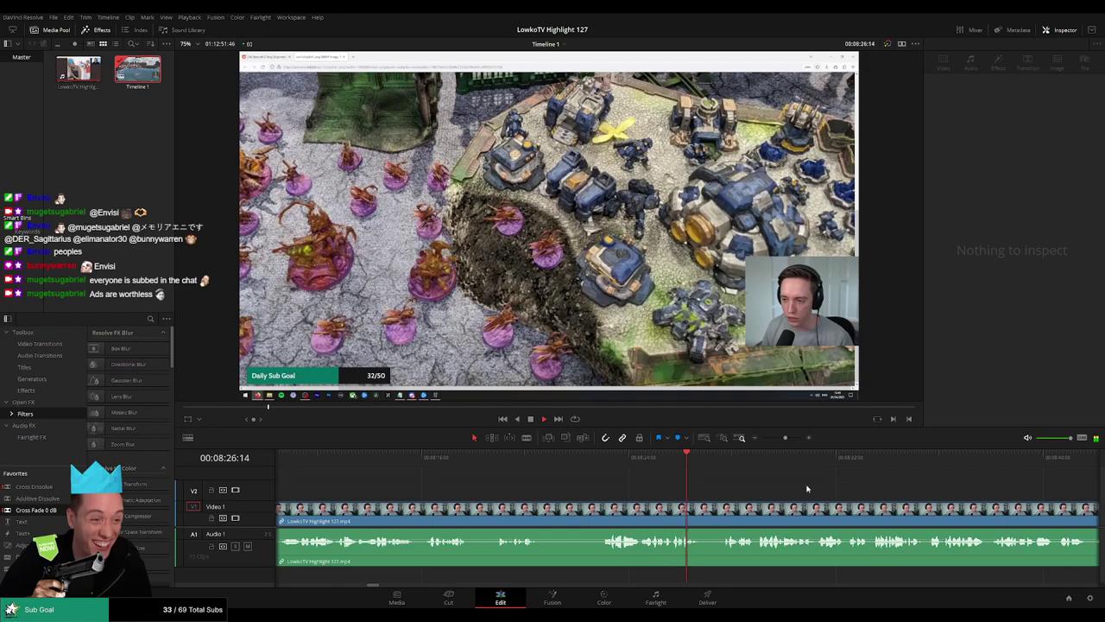
{"action": "scroll", "coordinate": [588, 484], "scroll_direction": "right", "scroll_amount": 3}
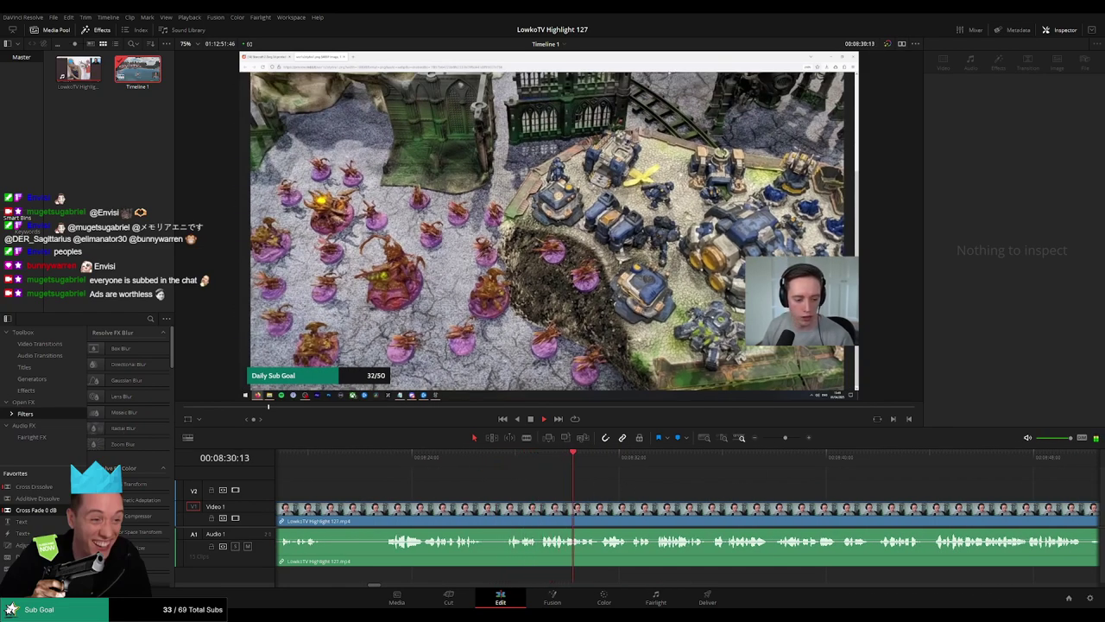
{"action": "scroll", "coordinate": [570, 483], "scroll_direction": "right", "scroll_amount": 3}
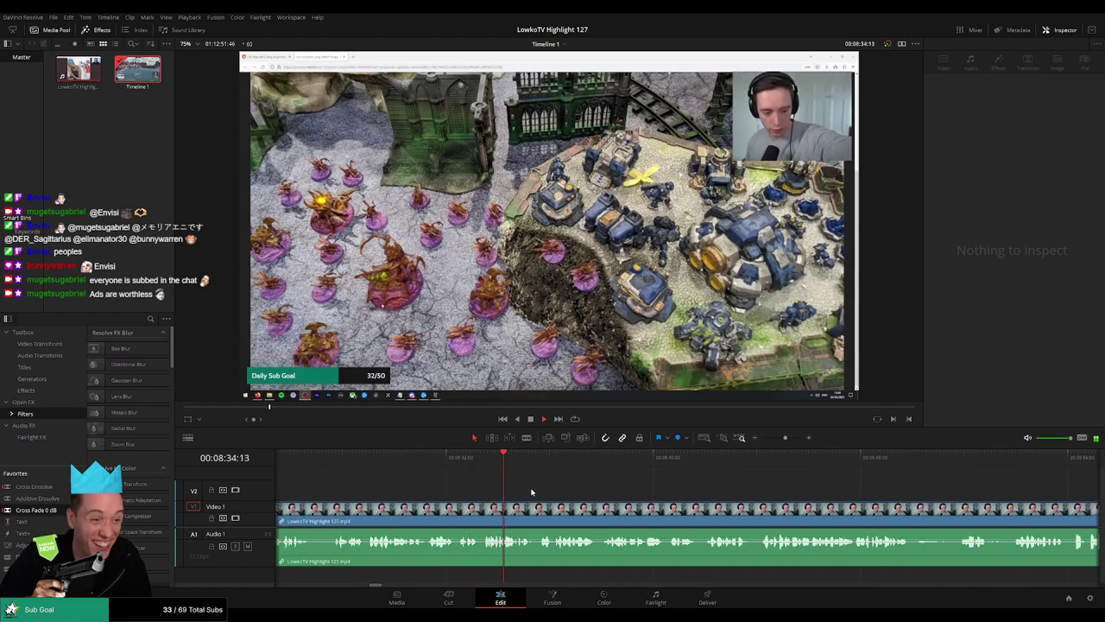
{"action": "scroll", "coordinate": [531, 492], "scroll_direction": "left", "scroll_amount": 3}
{"action": "scroll", "coordinate": [703, 493], "scroll_direction": "right", "scroll_amount": 2}
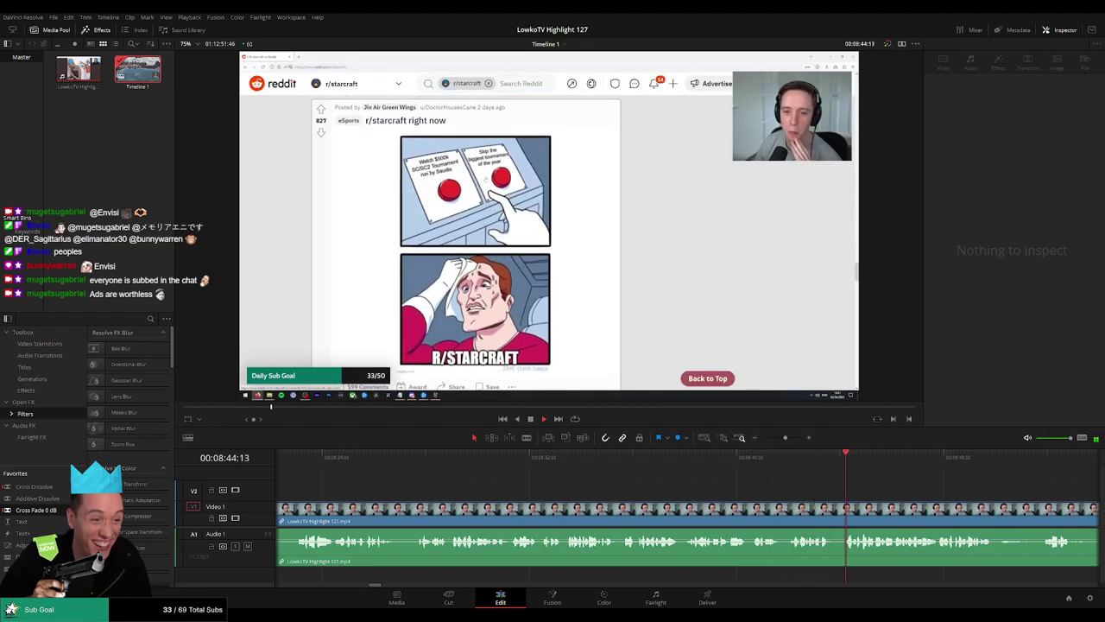
Move the playhead to 08:41:40, the end of the tabletop models shot.
{"action": "left_click", "coordinate": [555, 467]}
{"action": "left_click", "coordinate": [620, 475]}
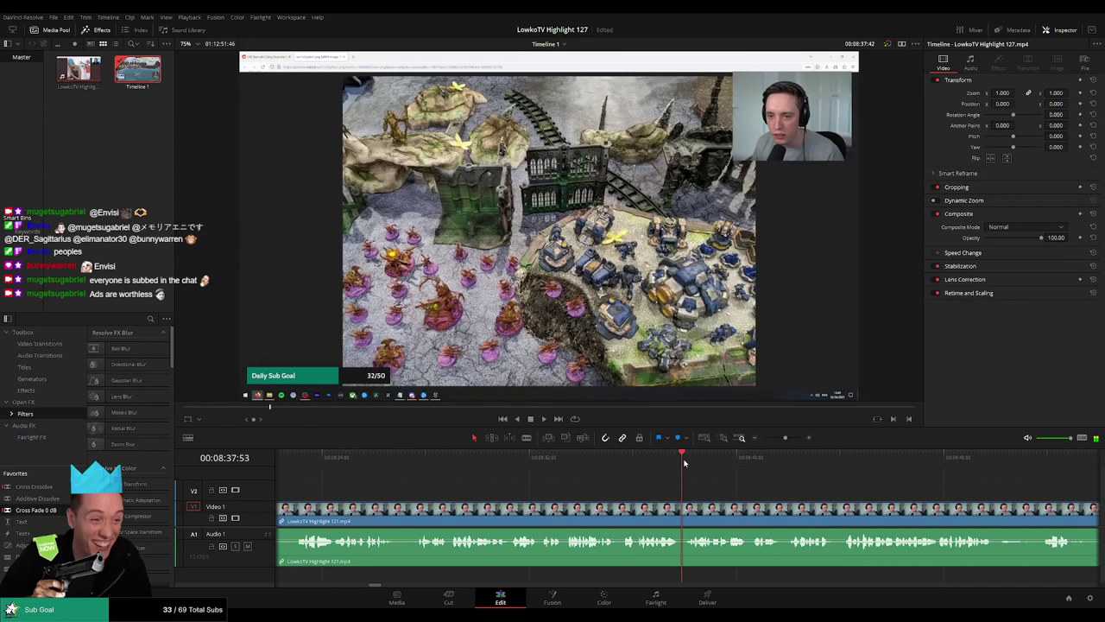
{"action": "scroll", "coordinate": [765, 486], "scroll_direction": "up", "scroll_amount": 2}
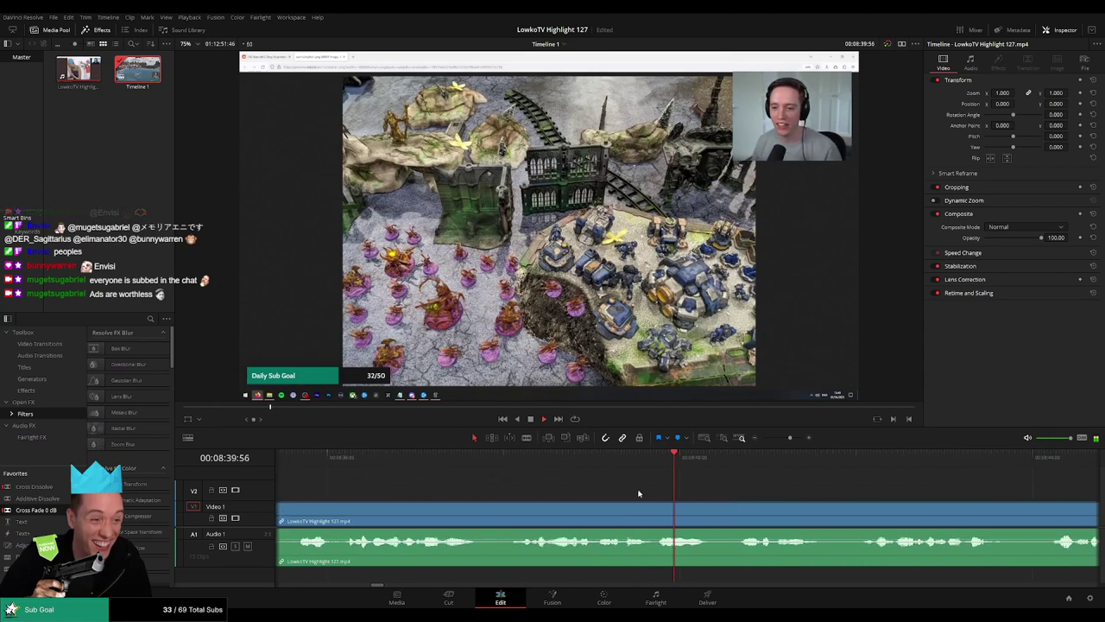
{"action": "left_click", "coordinate": [506, 489]}
{"action": "scroll", "coordinate": [499, 486], "scroll_direction": "right", "scroll_amount": 3}
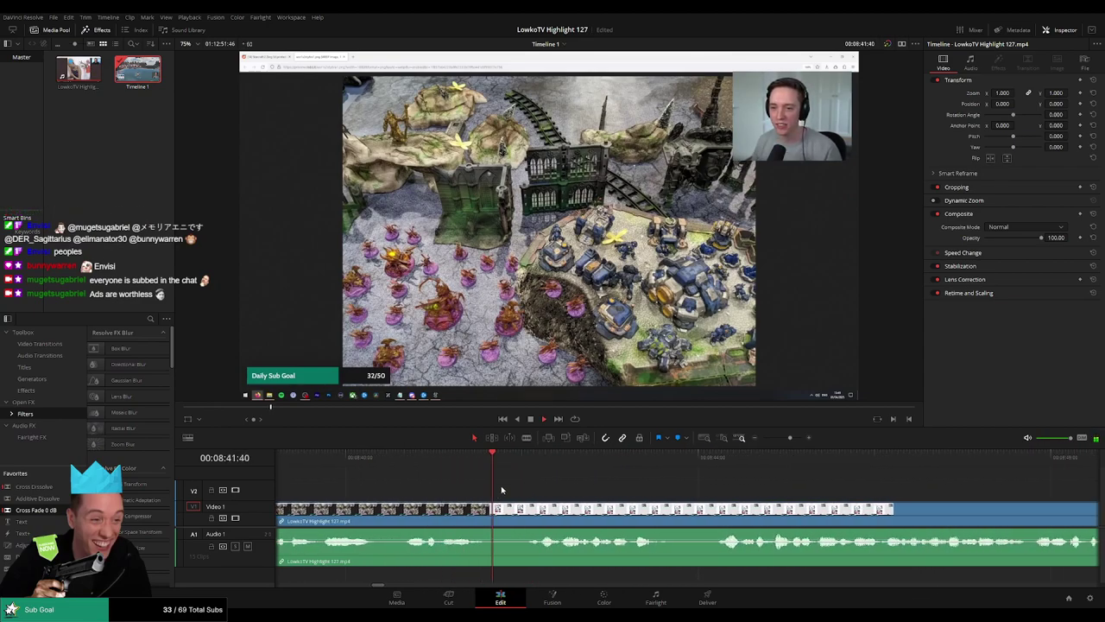
Blade the clip where the Reddit meme begins, zoom out, and play back the edit.
{"action": "key", "text": "b"}
{"action": "left_click", "coordinate": [494, 510]}
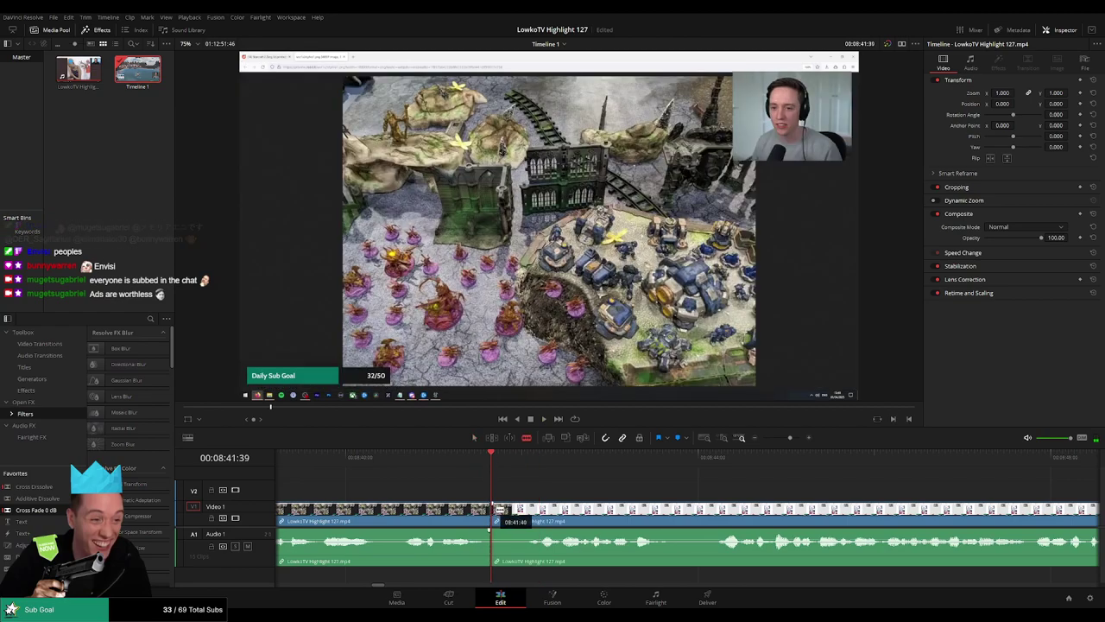
{"action": "key", "text": "space"}
{"action": "key", "text": "a"}
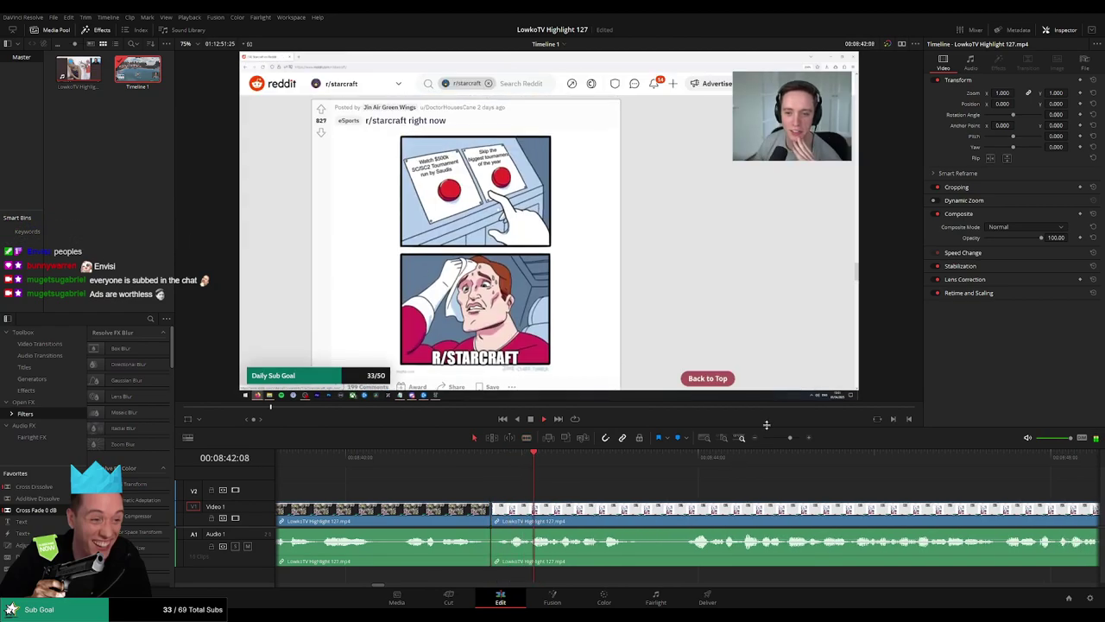
{"action": "left_click", "coordinate": [771, 437]}
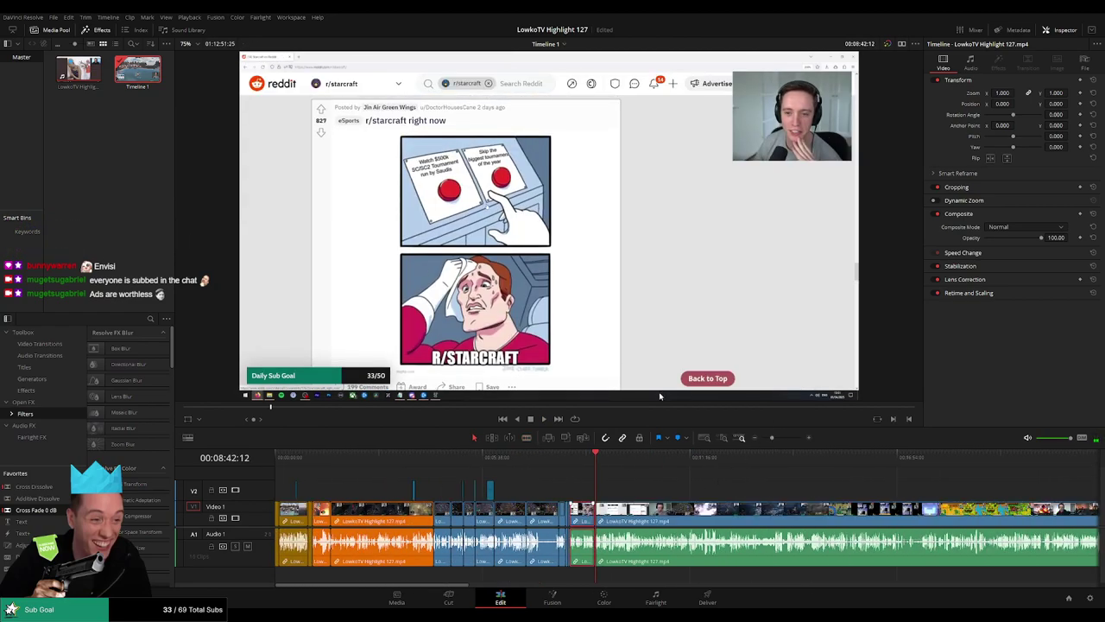
{"action": "key", "text": "space"}
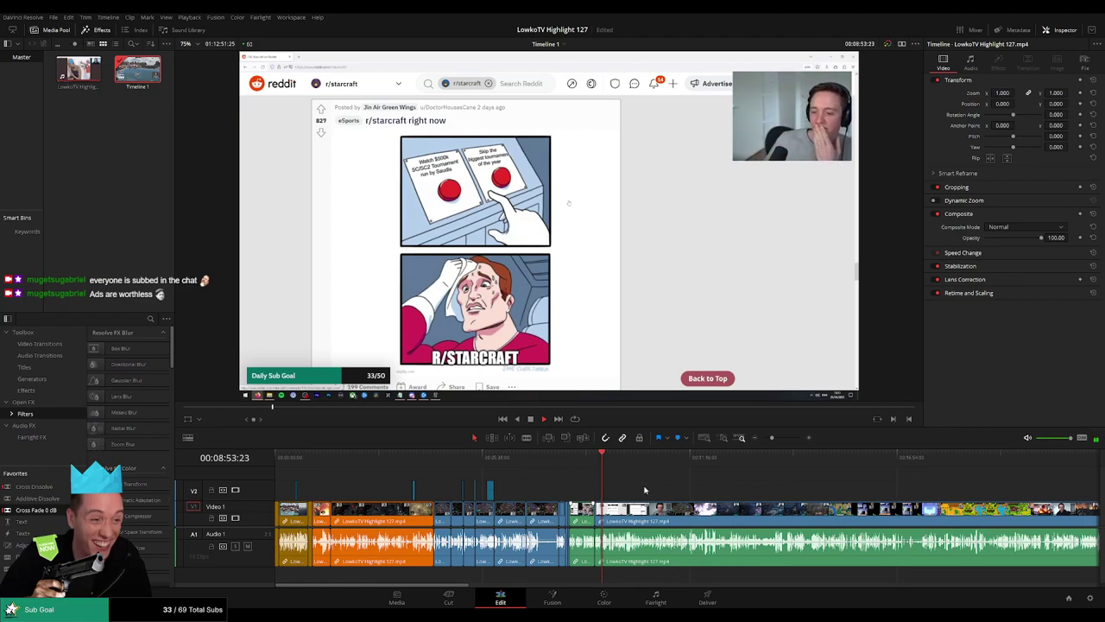
Blade the Reddit footage at a new edit point and review from just before it.
{"action": "scroll", "coordinate": [753, 455], "scroll_direction": "up", "scroll_amount": 1}
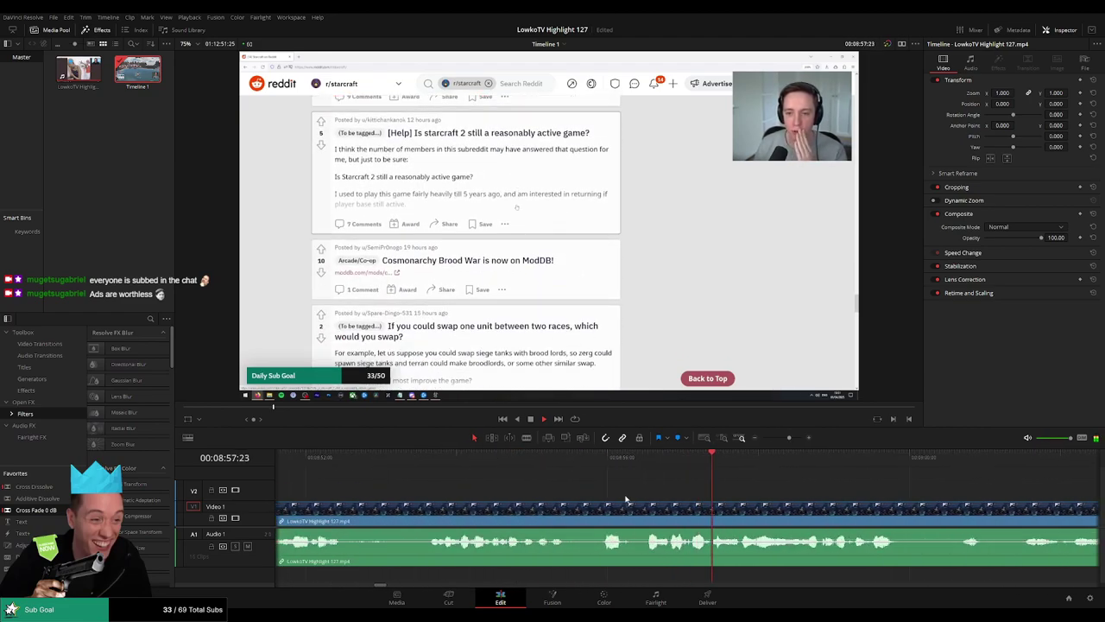
{"action": "key", "text": "b"}
{"action": "left_click", "coordinate": [567, 509]}
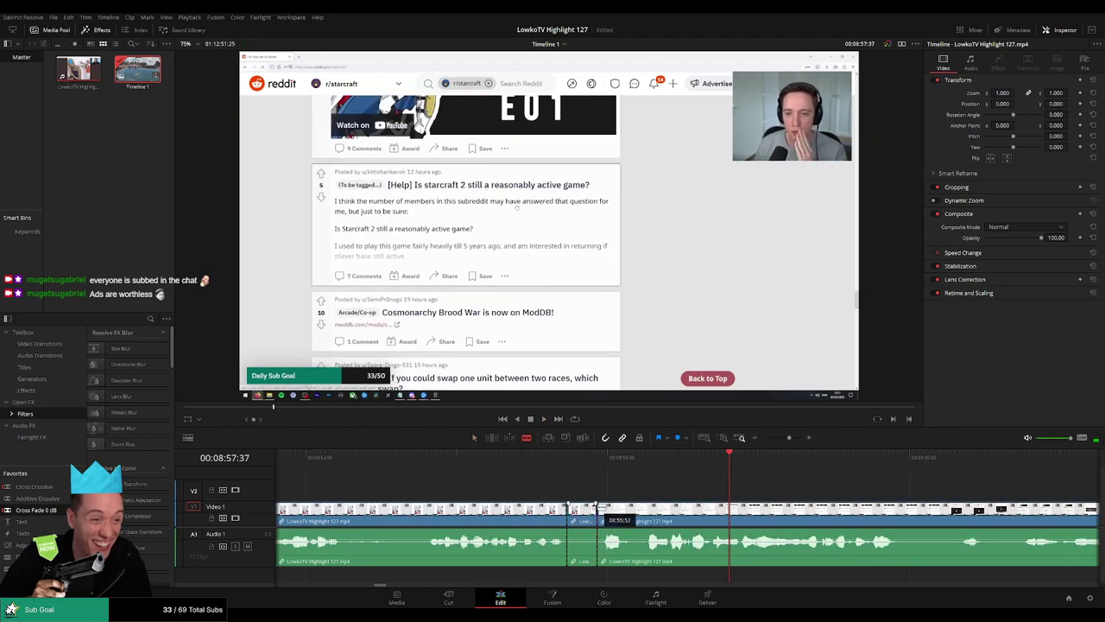
{"action": "key", "text": "a"}
{"action": "left_click", "coordinate": [583, 455]}
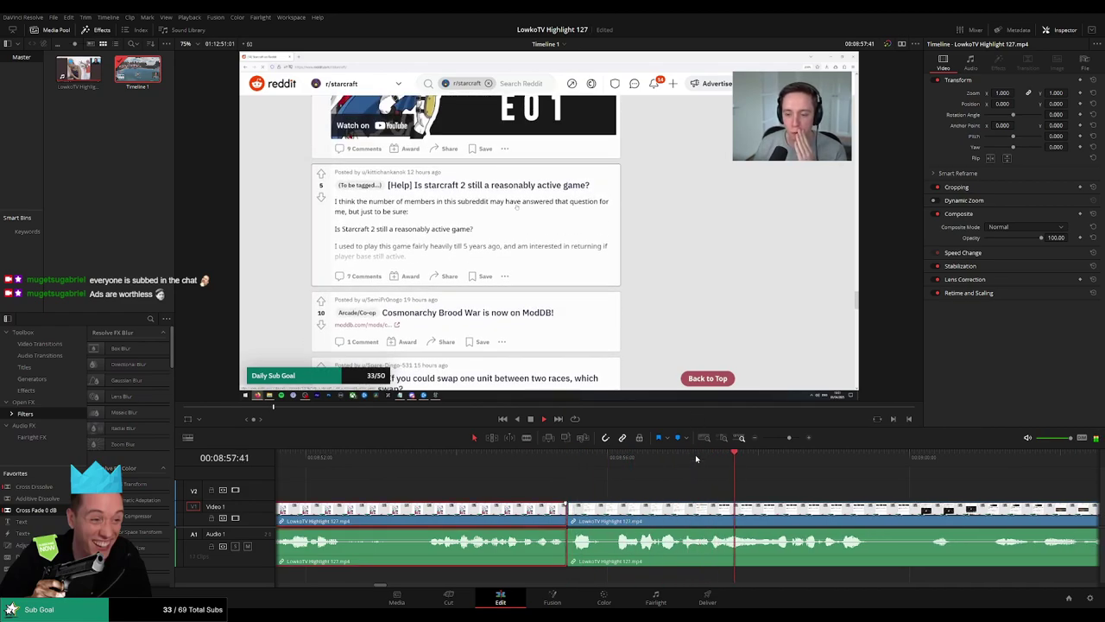
{"action": "left_click", "coordinate": [870, 484]}
Zoom out and ripple delete the short leftover clip piece at the edit point.
{"action": "left_click_drag", "start_coordinate": [790, 440], "coordinate": [782, 439]}
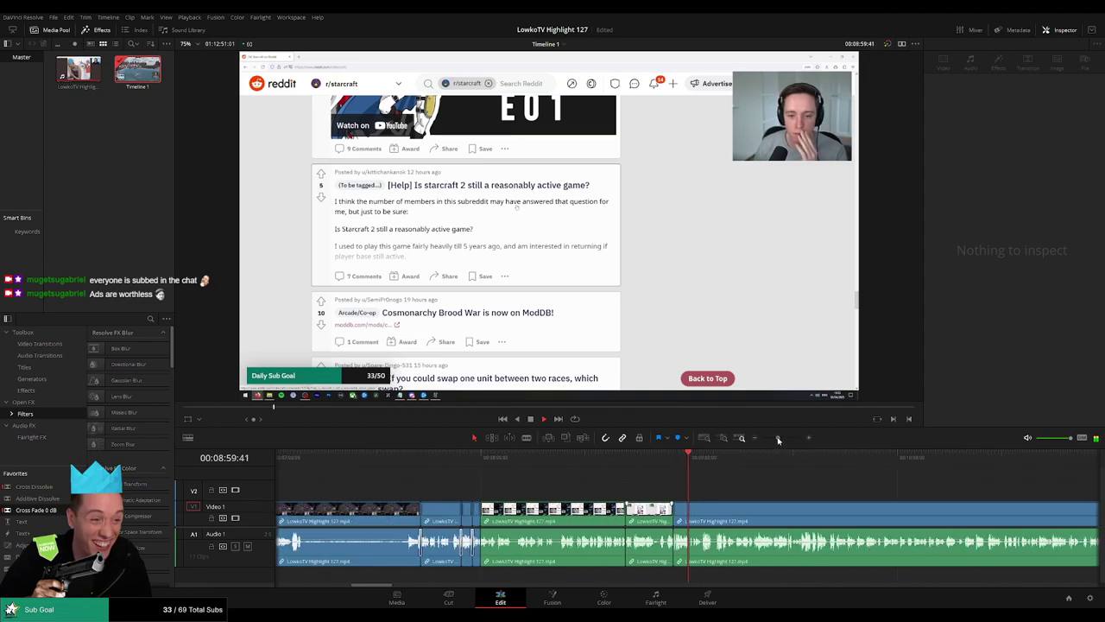
{"action": "scroll", "coordinate": [731, 498], "scroll_direction": "up", "scroll_amount": 2}
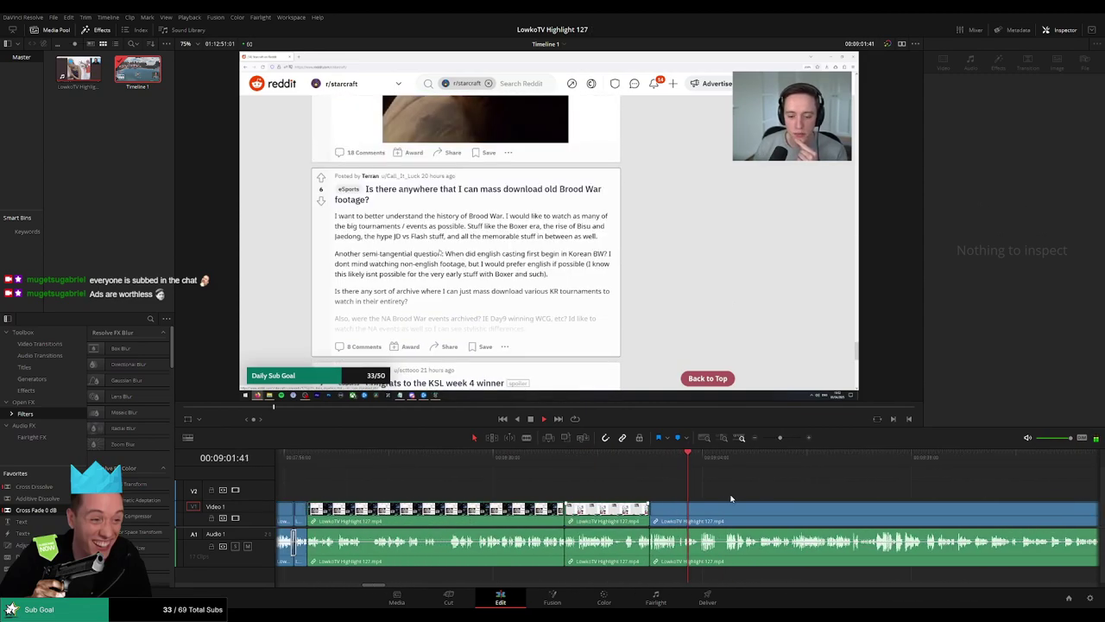
{"action": "scroll", "coordinate": [725, 499], "scroll_direction": "up", "scroll_amount": 1}
{"action": "scroll", "coordinate": [708, 500], "scroll_direction": "up", "scroll_amount": 1}
{"action": "scroll", "coordinate": [678, 500], "scroll_direction": "right", "scroll_amount": 2}
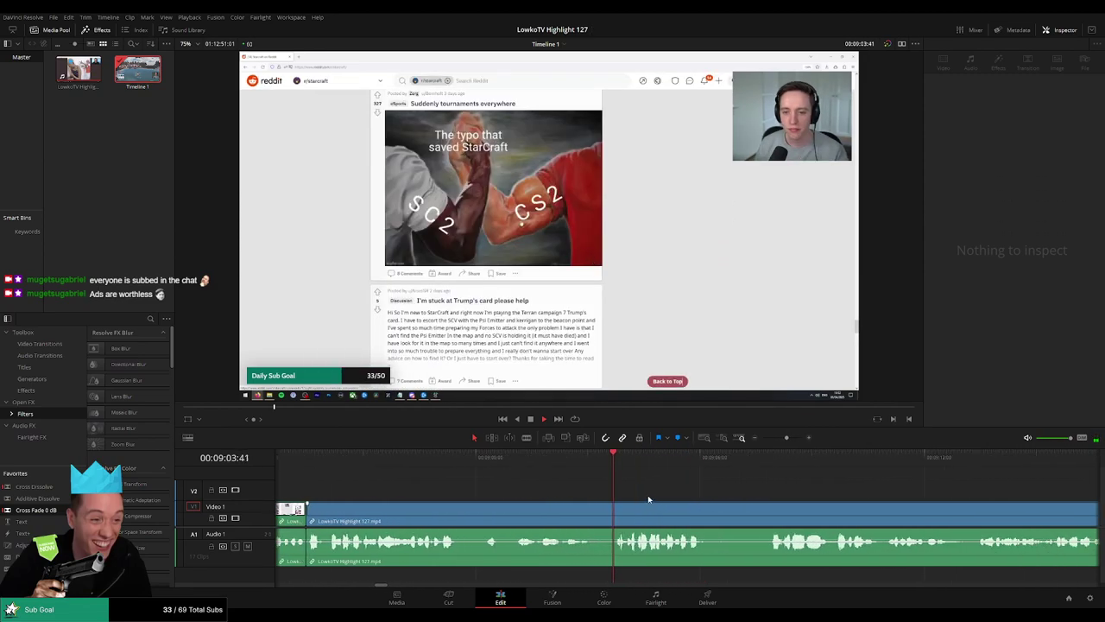
{"action": "left_click", "coordinate": [603, 515]}
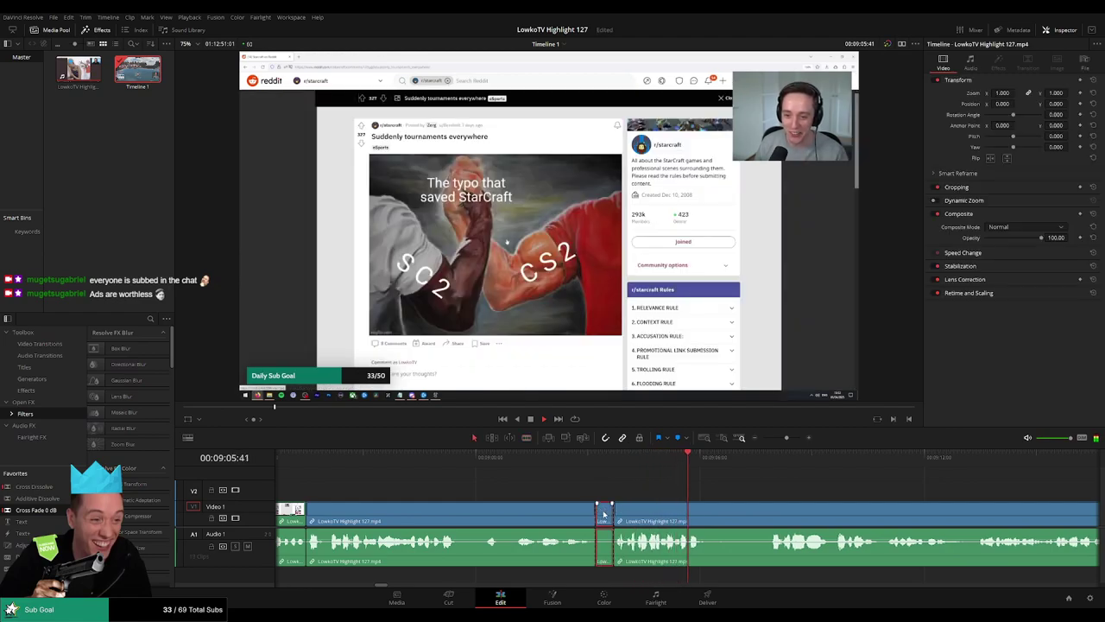
{"action": "key", "text": "Delete"}
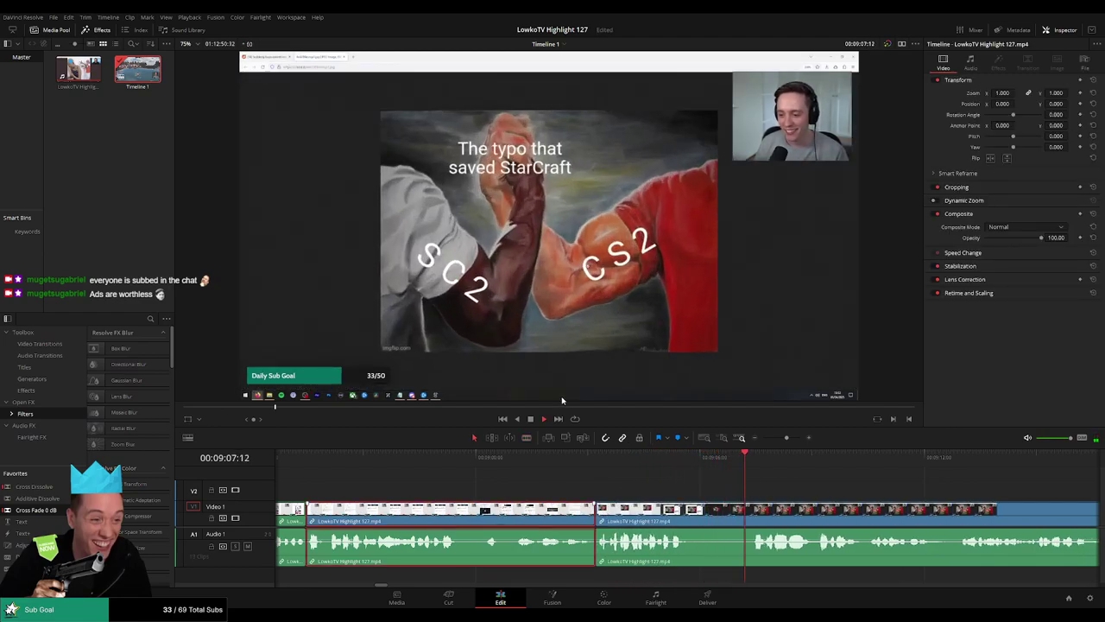
{"action": "left_click", "coordinate": [577, 488]}
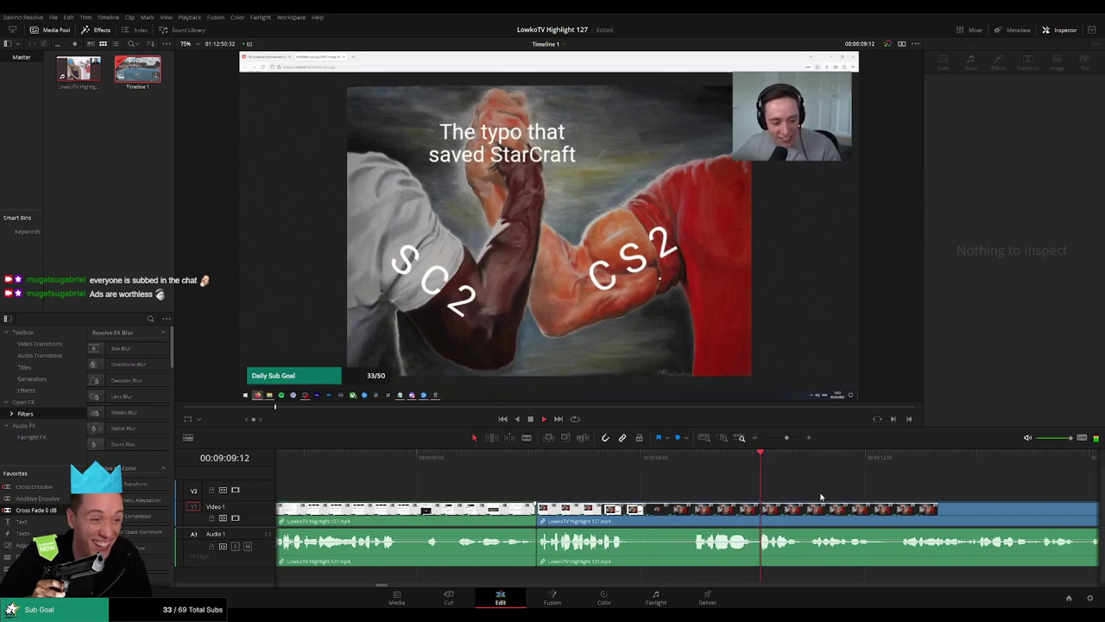
{"action": "scroll", "coordinate": [577, 488], "scroll_direction": "right", "scroll_amount": 8}
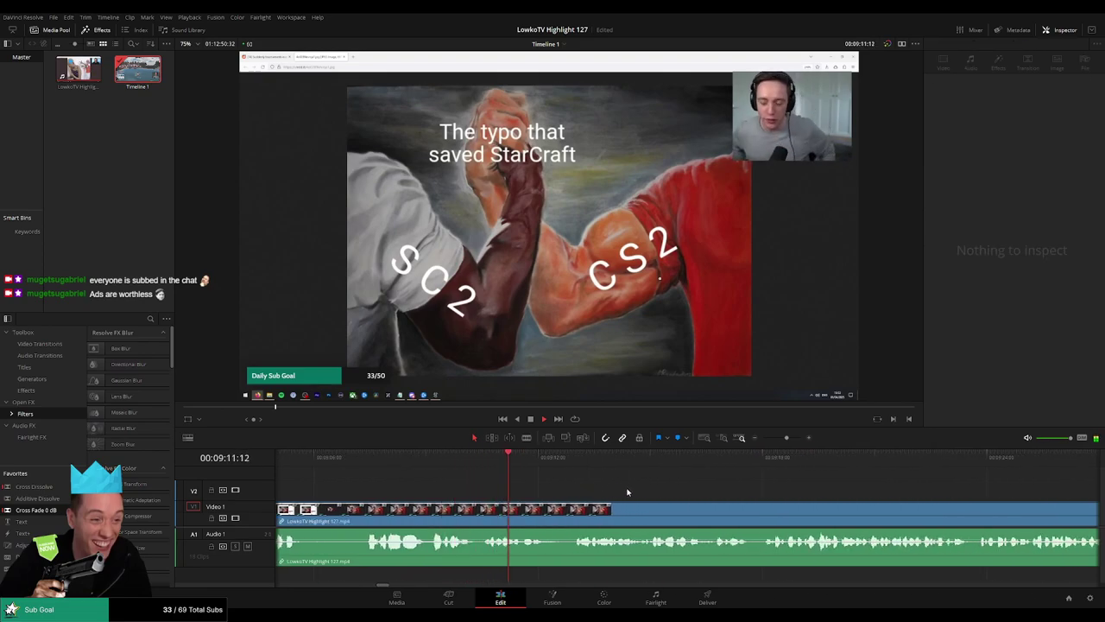
{"action": "scroll", "coordinate": [627, 493], "scroll_direction": "right", "scroll_amount": 2}
{"action": "scroll", "coordinate": [567, 488], "scroll_direction": "right", "scroll_amount": 1}
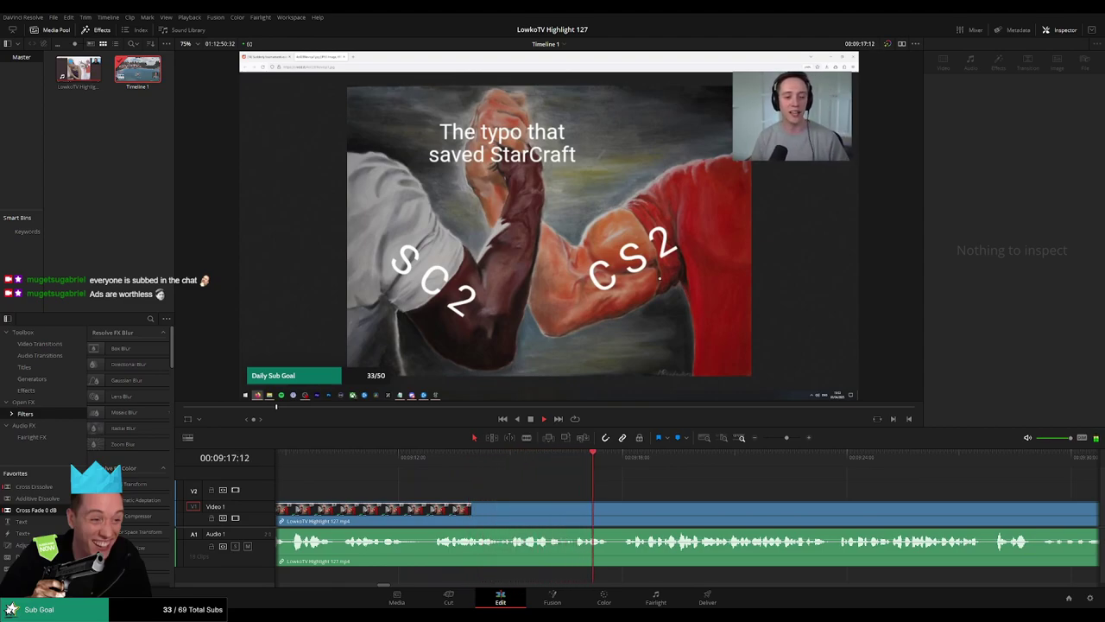
{"action": "scroll", "coordinate": [576, 485], "scroll_direction": "right", "scroll_amount": 3}
{"action": "scroll", "coordinate": [588, 489], "scroll_direction": "right", "scroll_amount": 1}
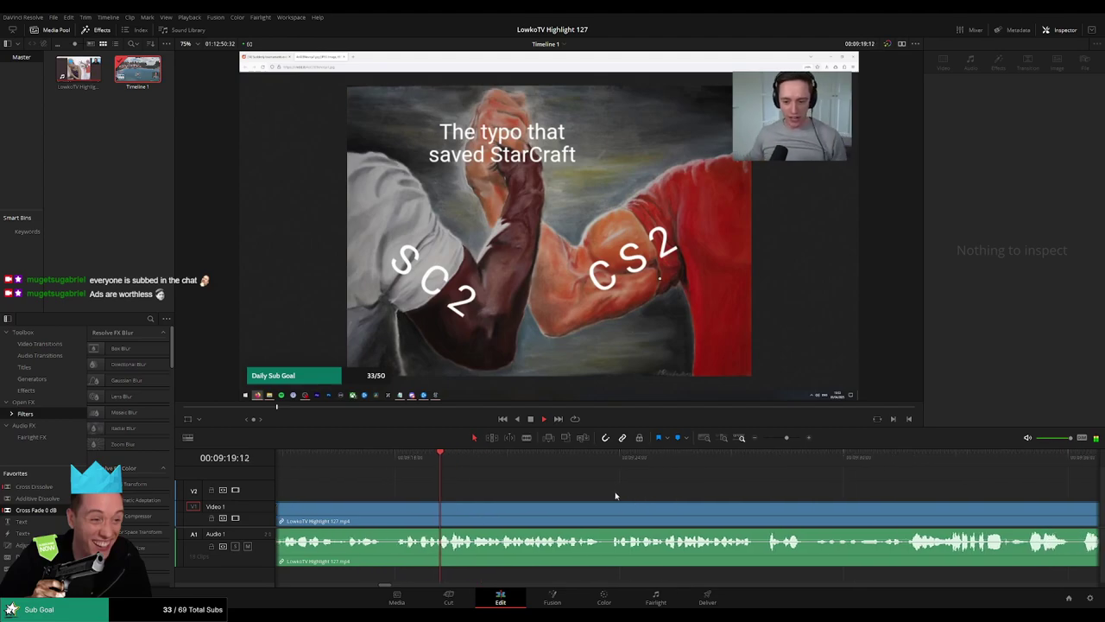
{"action": "scroll", "coordinate": [614, 488], "scroll_direction": "right", "scroll_amount": 1}
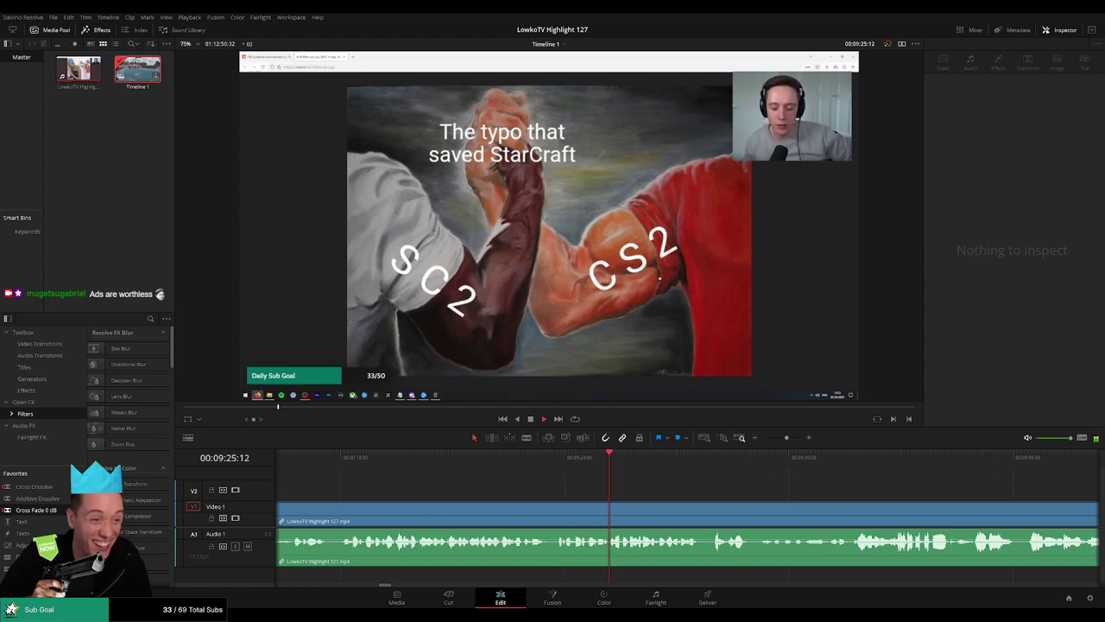
{"action": "scroll", "coordinate": [595, 476], "scroll_direction": "right", "scroll_amount": 4}
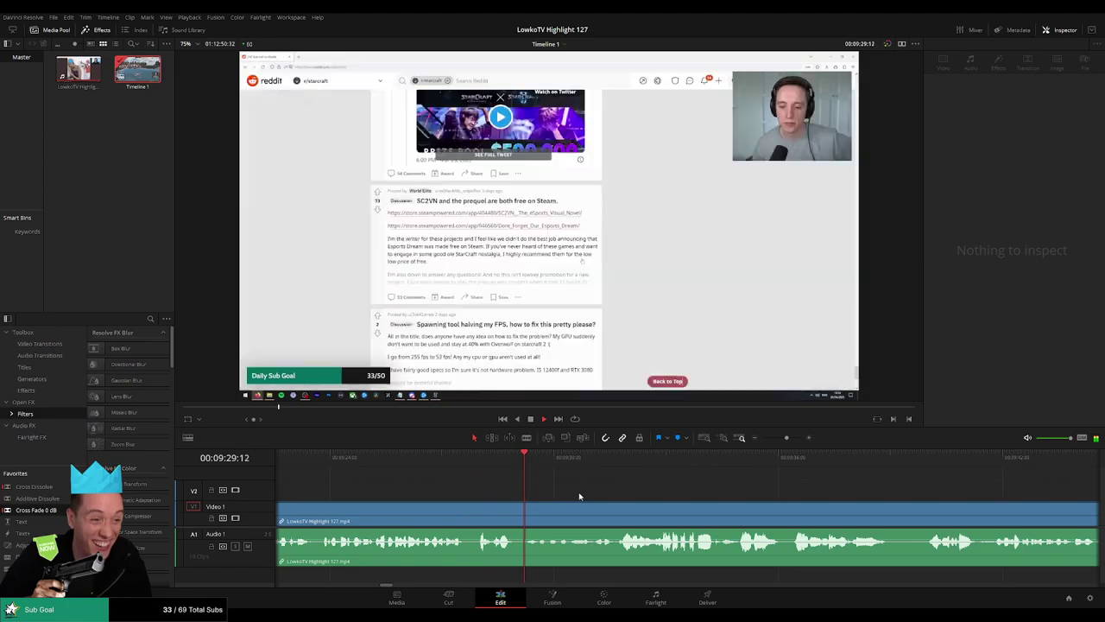
Split at the meme and ripple-trim the feed scrolling up to the 'Why are marines so weak?' post.
{"action": "left_click", "coordinate": [466, 458]}
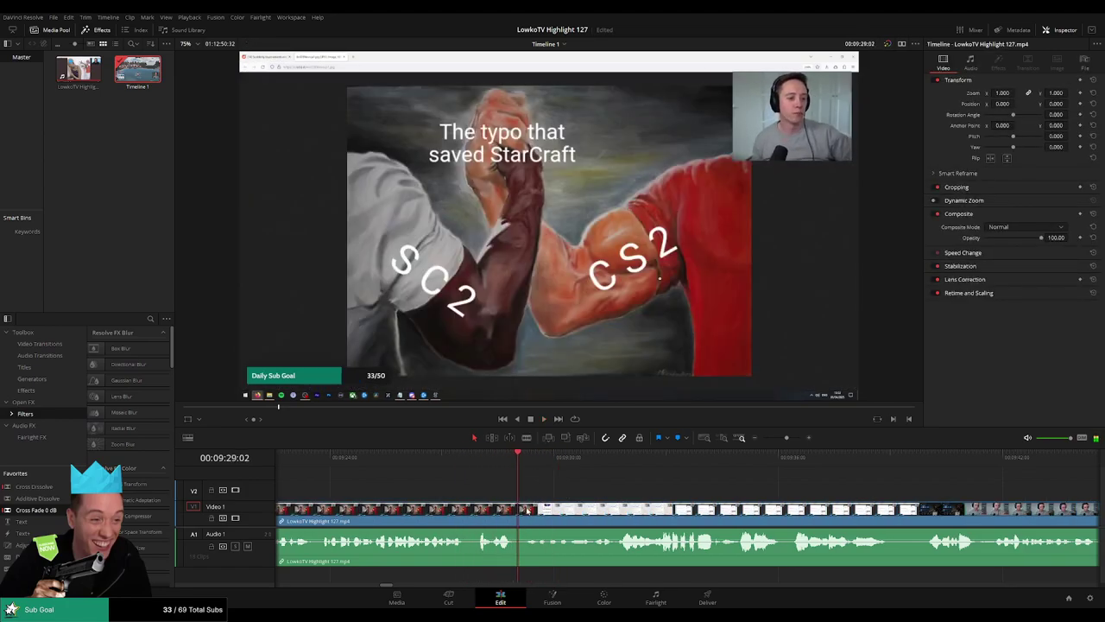
{"action": "key", "text": "ctrl+b"}
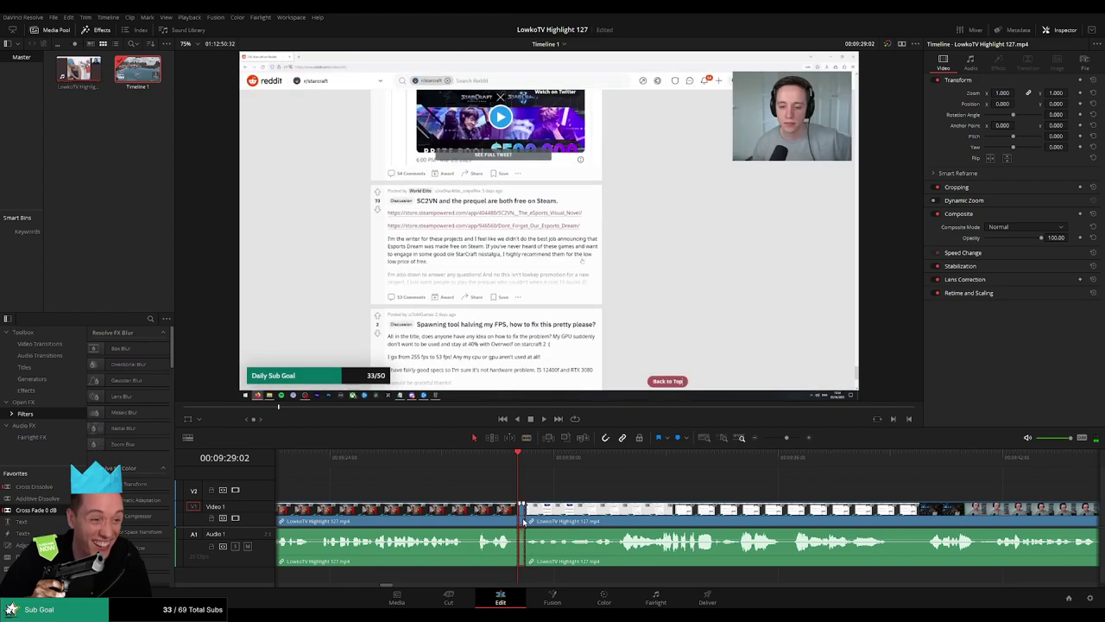
{"action": "key", "text": "space"}
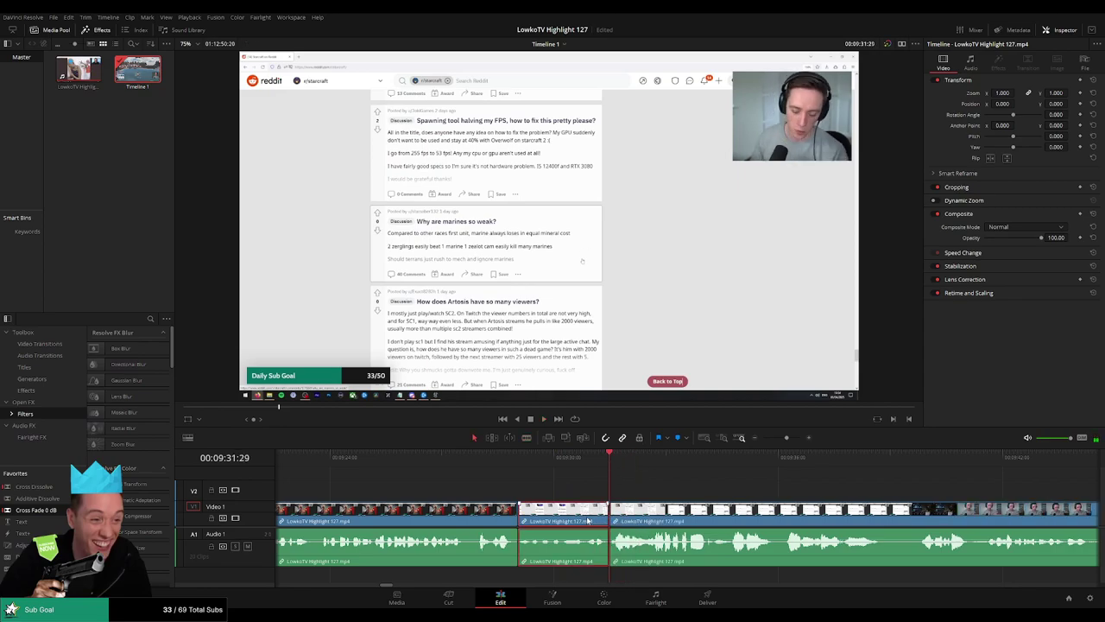
{"action": "key", "text": "ctrl+shift+bracketleft"}
{"action": "left_click", "coordinate": [494, 466]}
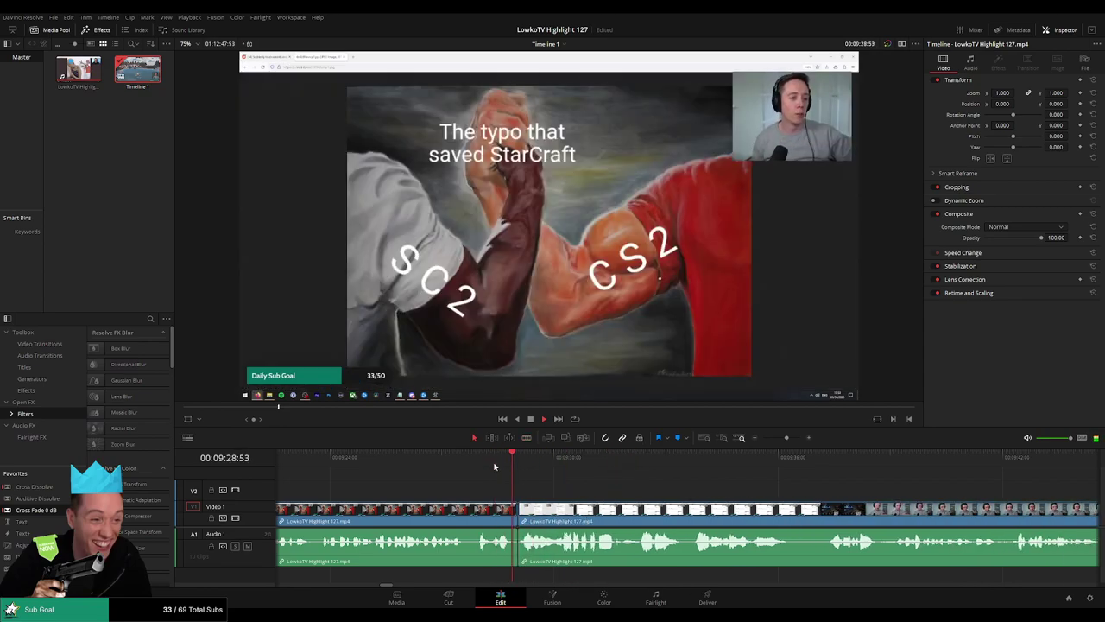
{"action": "left_click", "coordinate": [464, 511]}
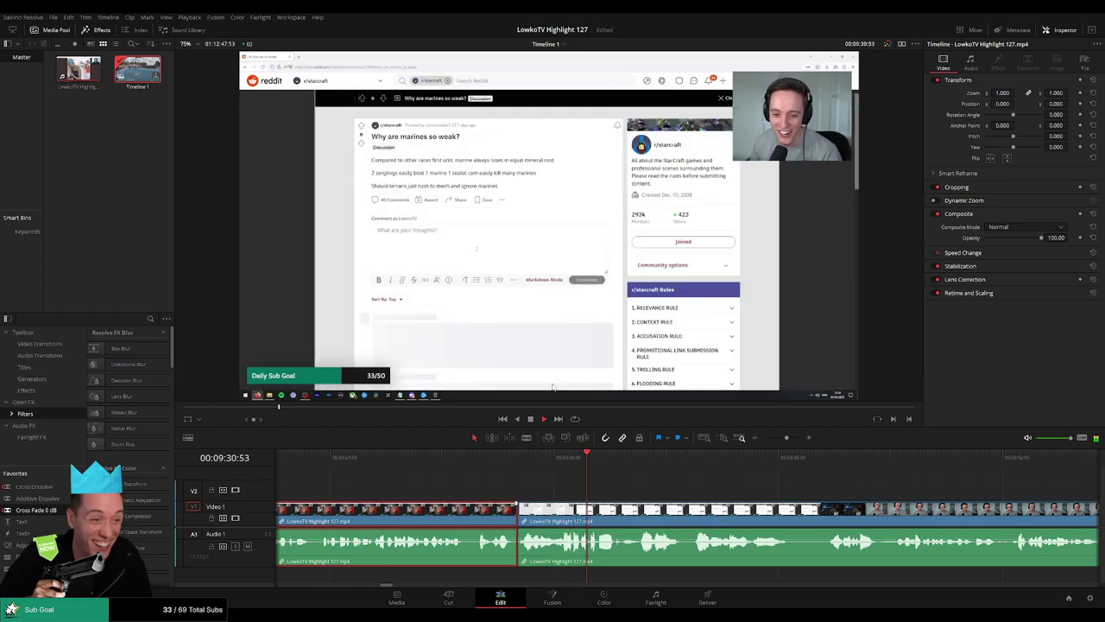
{"action": "left_click", "coordinate": [763, 497]}
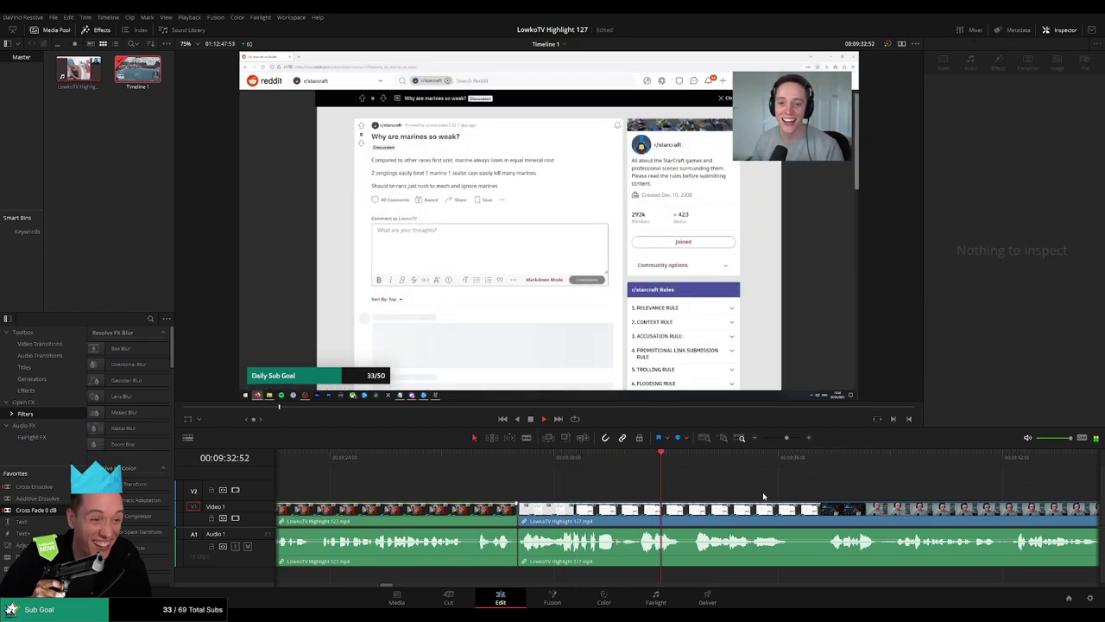
{"action": "scroll", "coordinate": [538, 482], "scroll_direction": "right", "scroll_amount": 5}
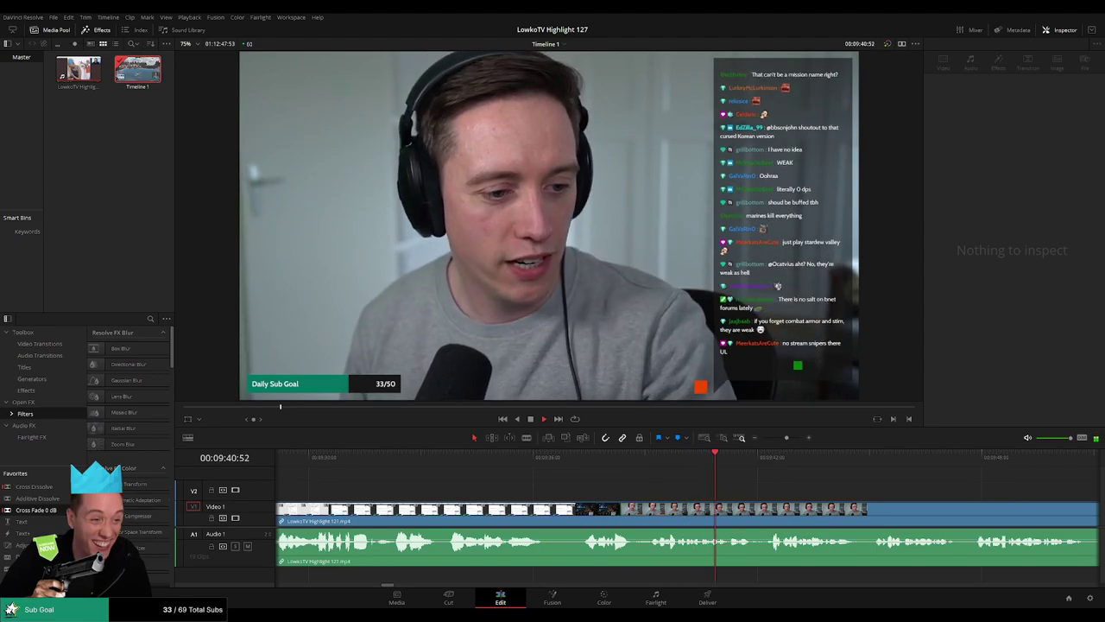
Blade the webcam chat clip at two points and delete the short piece between them.
{"action": "key", "text": "ctrl+z"}
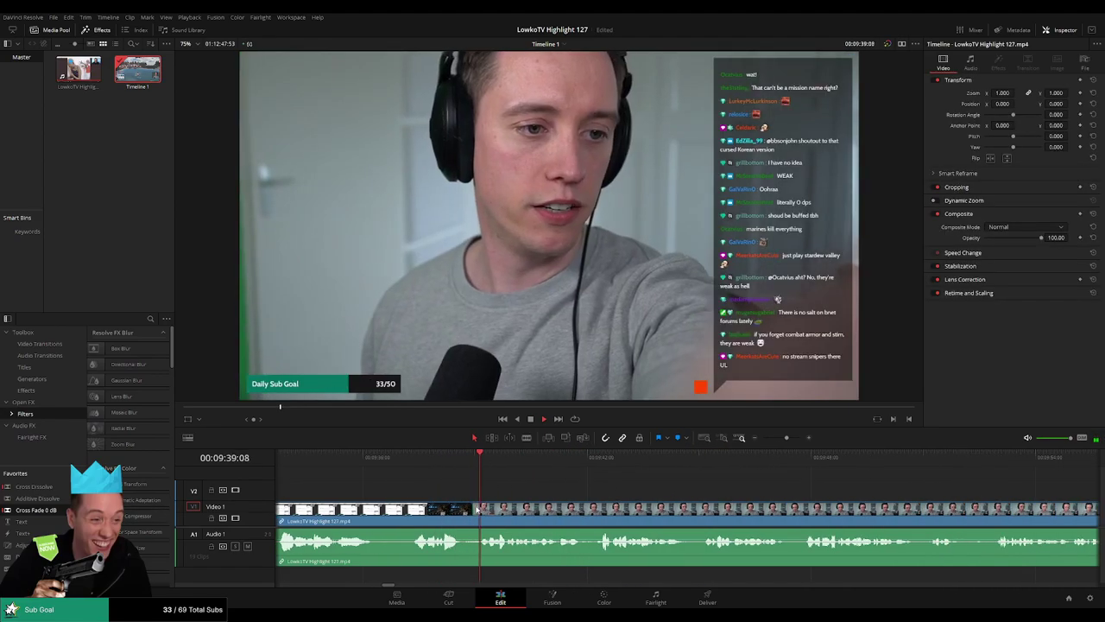
{"action": "key", "text": "b"}
{"action": "left_click", "coordinate": [581, 509]}
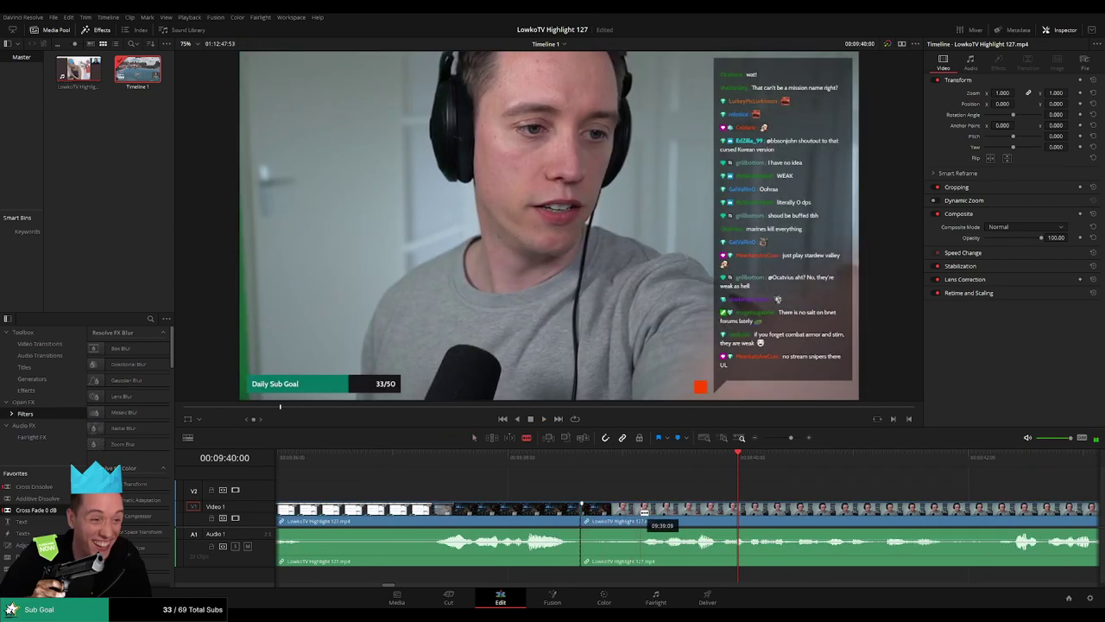
{"action": "left_click", "coordinate": [642, 509]}
{"action": "key", "text": "a"}
{"action": "key", "text": "Delete"}
{"action": "left_click", "coordinate": [581, 456]}
{"action": "key", "text": "space"}
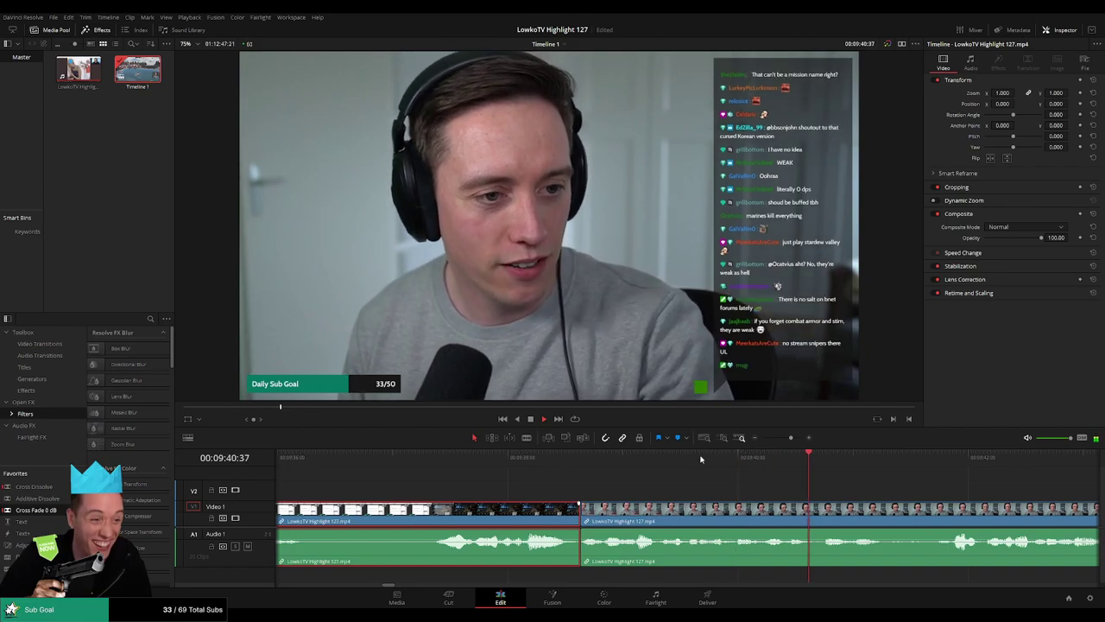
{"action": "left_click", "coordinate": [878, 475]}
Scroll the timeline to follow playback through the webcam chat to the game loading screen.
{"action": "scroll", "coordinate": [771, 493], "scroll_direction": "down", "scroll_amount": 3}
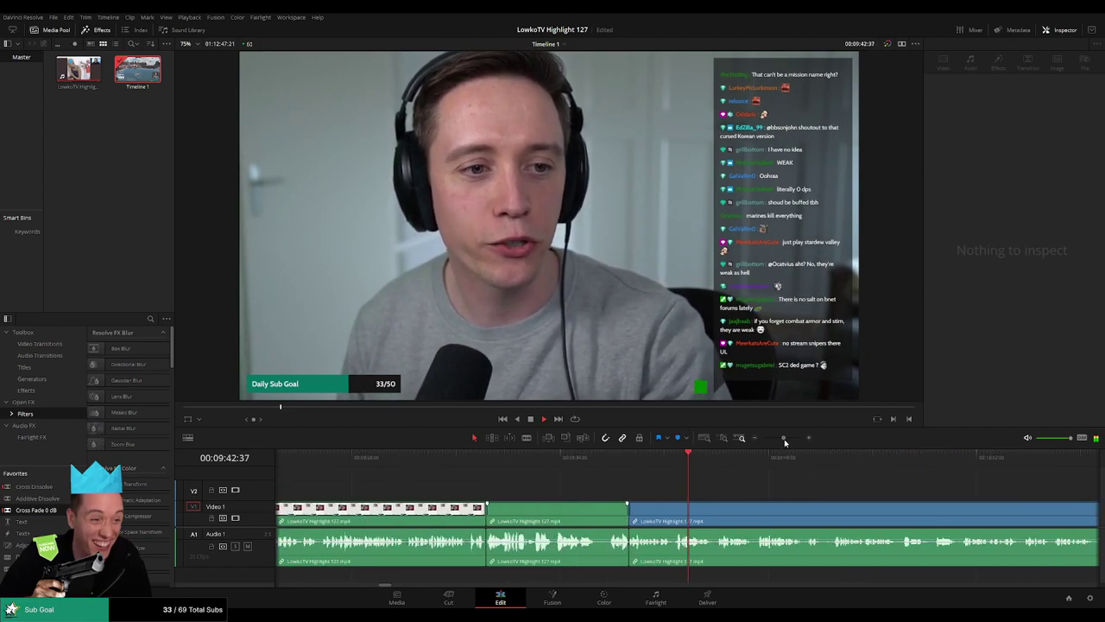
{"action": "scroll", "coordinate": [595, 486], "scroll_direction": "right", "scroll_amount": 5}
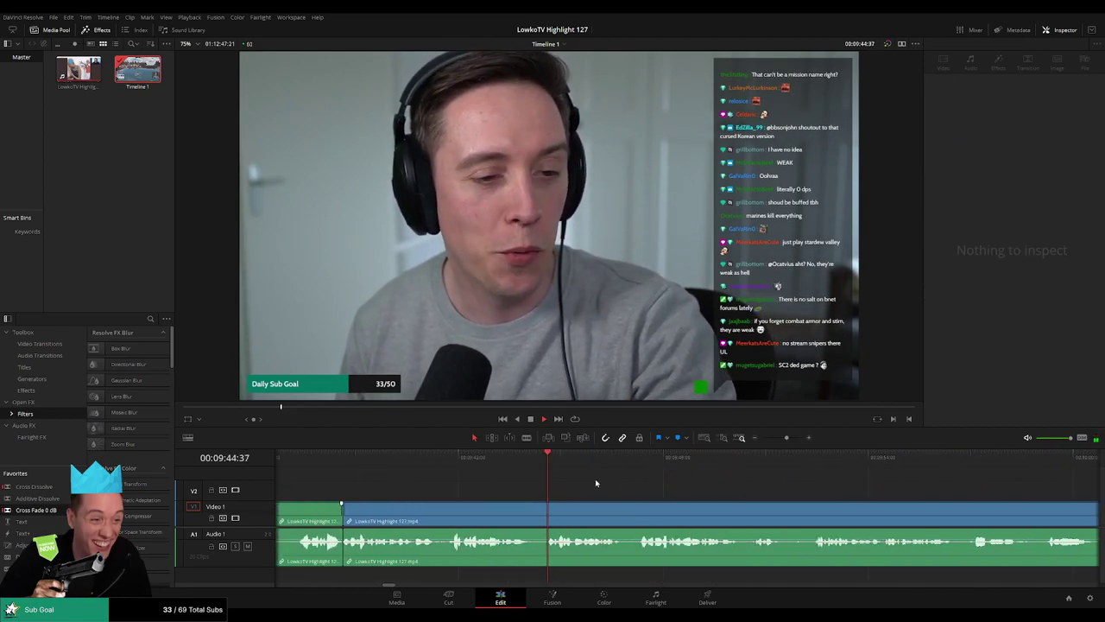
{"action": "scroll", "coordinate": [627, 488], "scroll_direction": "right", "scroll_amount": 2}
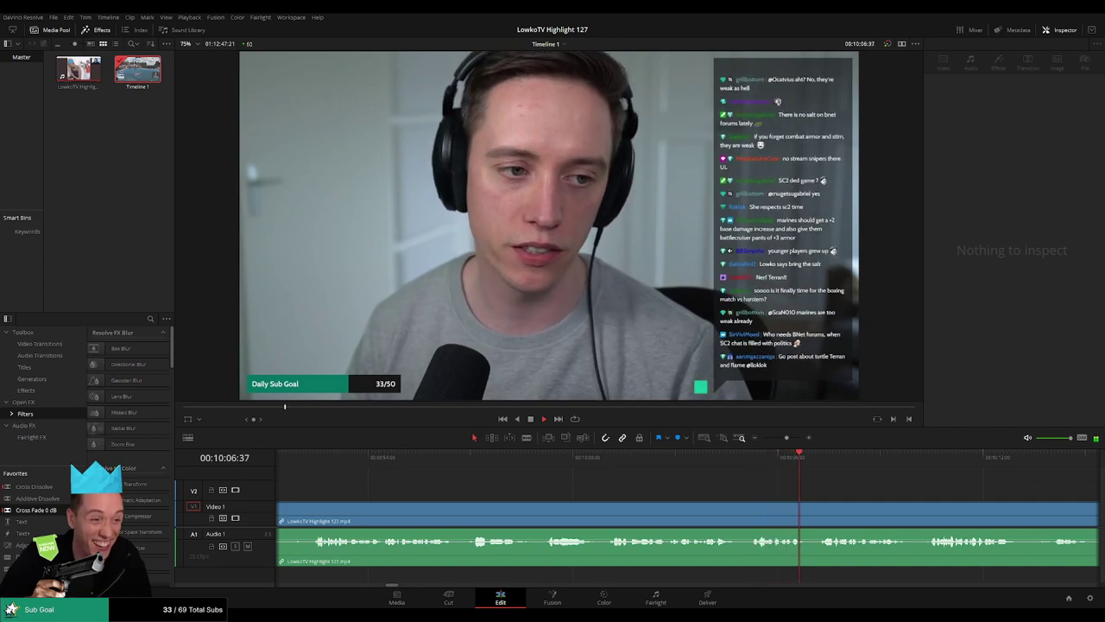
{"action": "scroll", "coordinate": [565, 486], "scroll_direction": "up", "scroll_amount": 2}
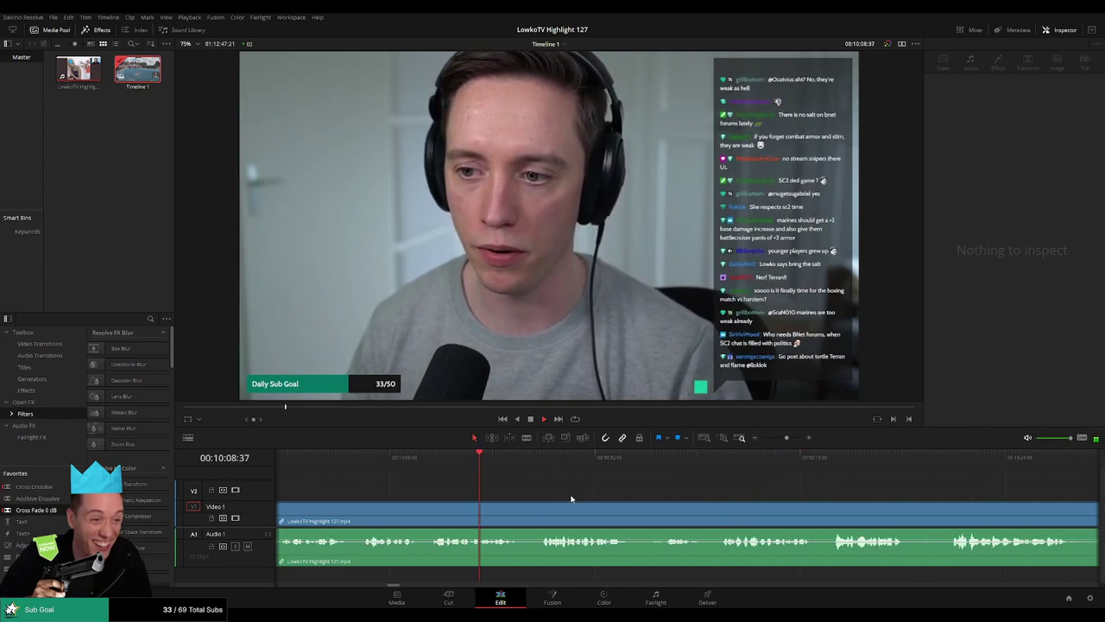
{"action": "scroll", "coordinate": [561, 494], "scroll_direction": "right", "scroll_amount": 1}
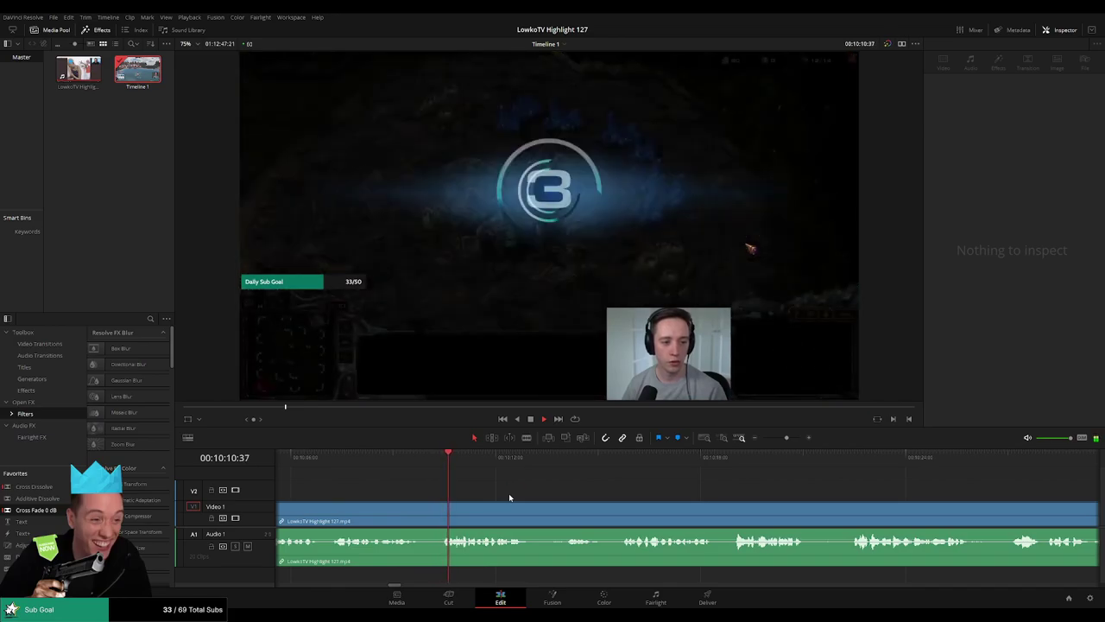
Blade the game footage twice near the countdown and delete the short piece between the cuts.
{"action": "key", "text": "b"}
{"action": "left_click", "coordinate": [422, 514]}
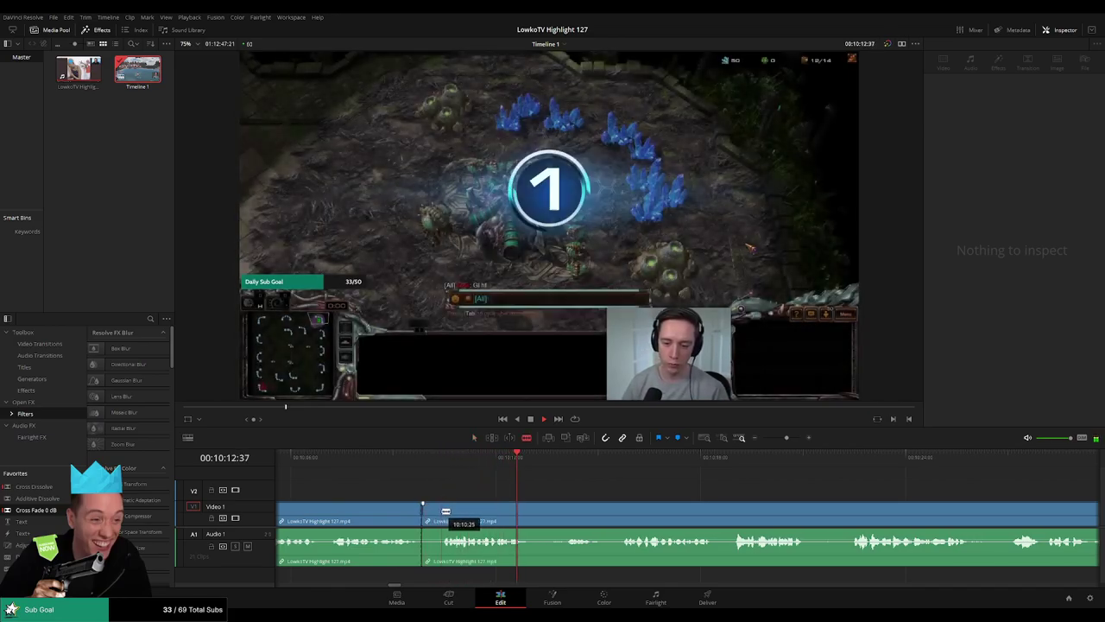
{"action": "left_click", "coordinate": [442, 514]}
{"action": "key", "text": "a"}
{"action": "left_click", "coordinate": [432, 513]}
{"action": "key", "text": "Delete"}
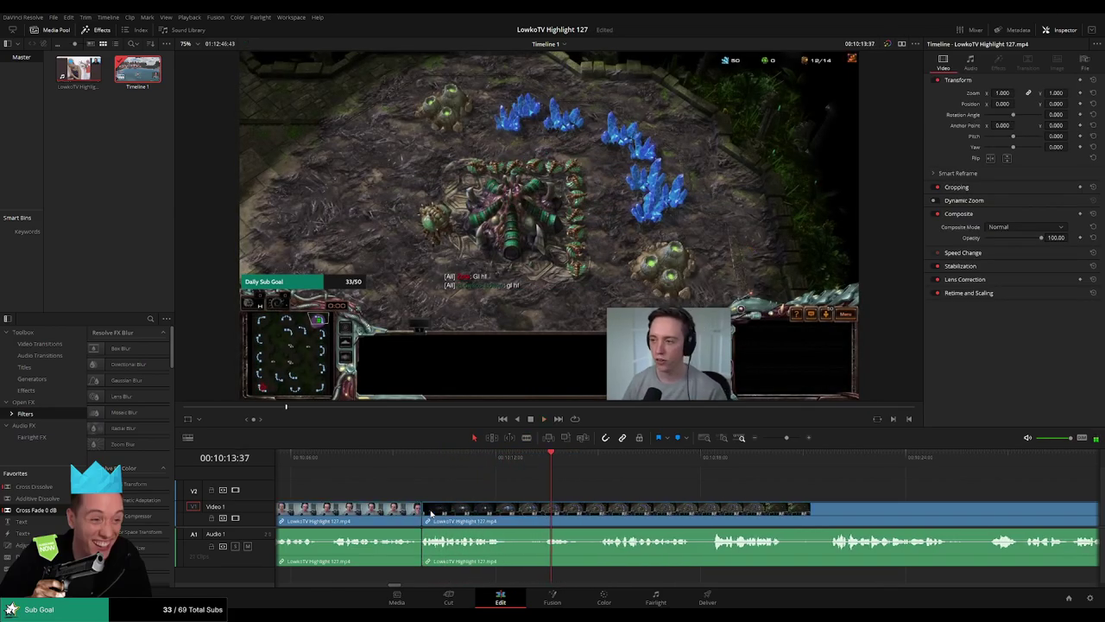
{"action": "left_click", "coordinate": [397, 510]}
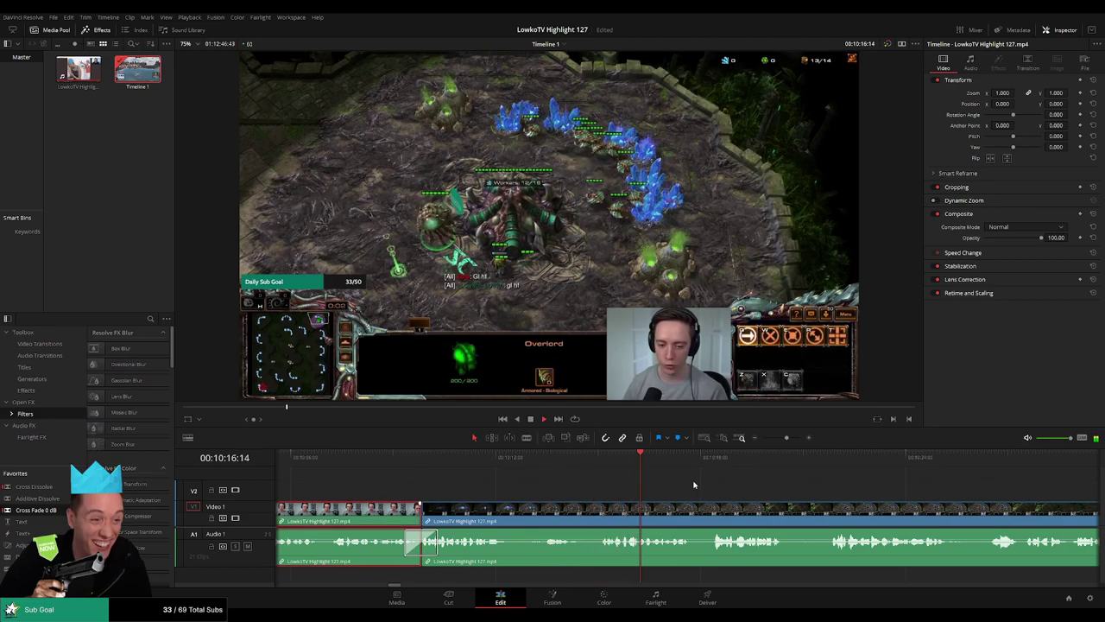
{"action": "left_click", "coordinate": [526, 490]}
Select the game footage clip and follow playback through the StarCraft match to about 10:52.
{"action": "scroll", "coordinate": [526, 490], "scroll_direction": "right", "scroll_amount": 3}
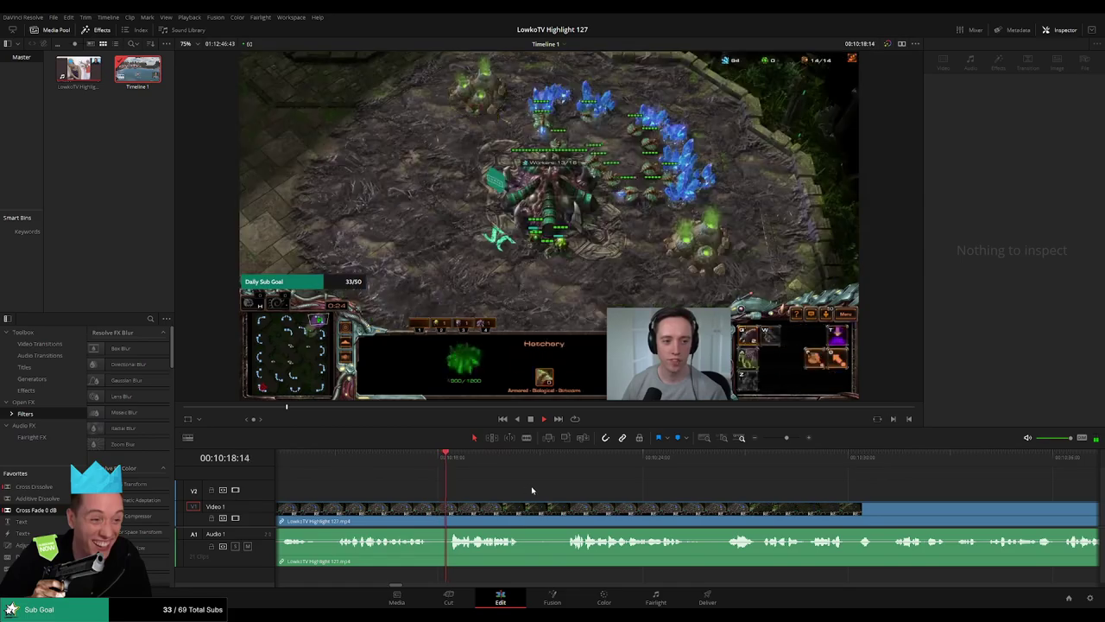
{"action": "scroll", "coordinate": [493, 482], "scroll_direction": "right", "scroll_amount": 1}
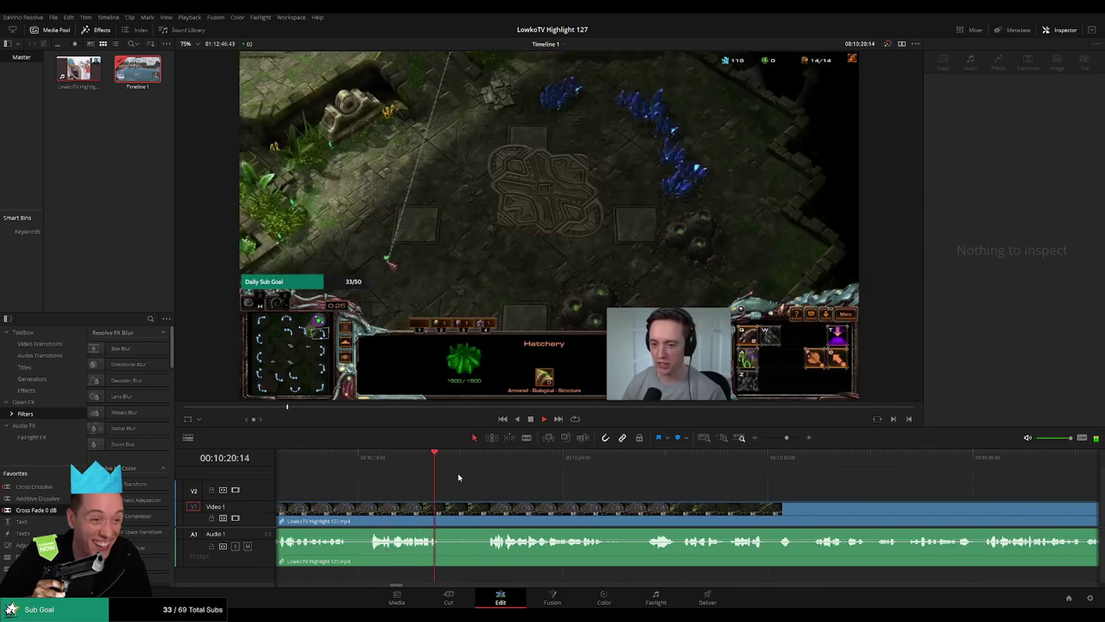
{"action": "left_click", "coordinate": [596, 510]}
{"action": "scroll", "coordinate": [558, 490], "scroll_direction": "right", "scroll_amount": 1}
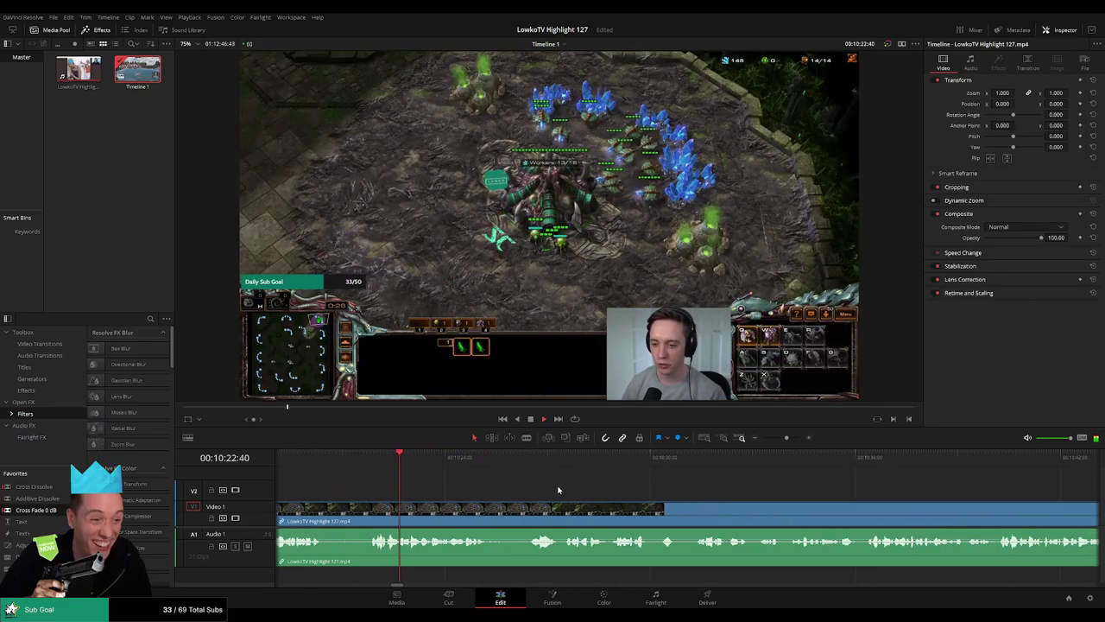
{"action": "scroll", "coordinate": [570, 493], "scroll_direction": "right", "scroll_amount": 1}
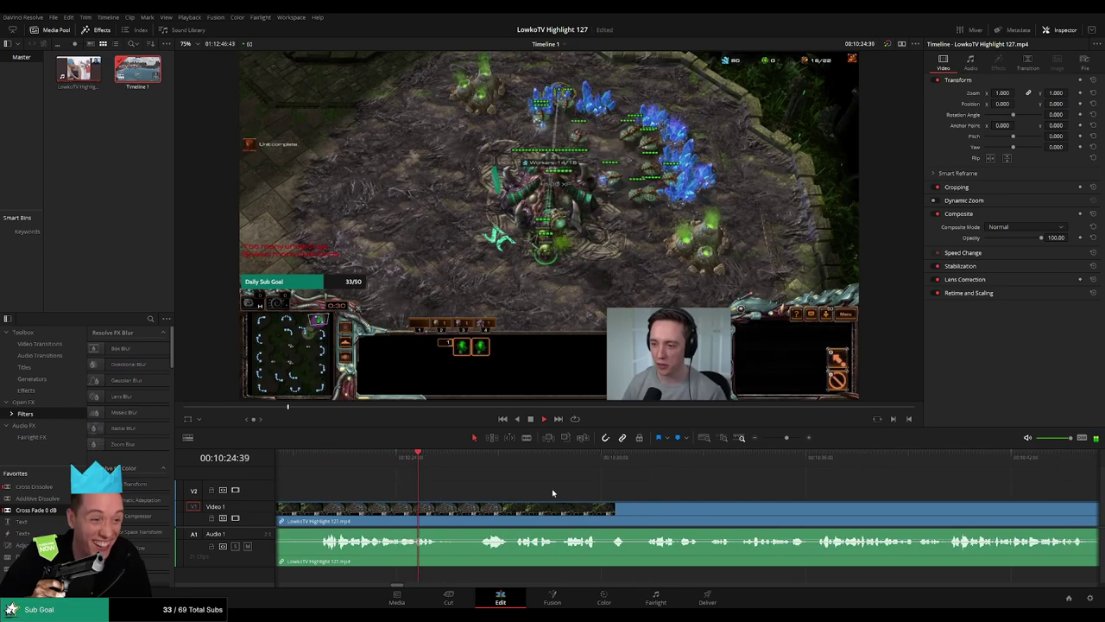
{"action": "scroll", "coordinate": [552, 490], "scroll_direction": "right", "scroll_amount": 2}
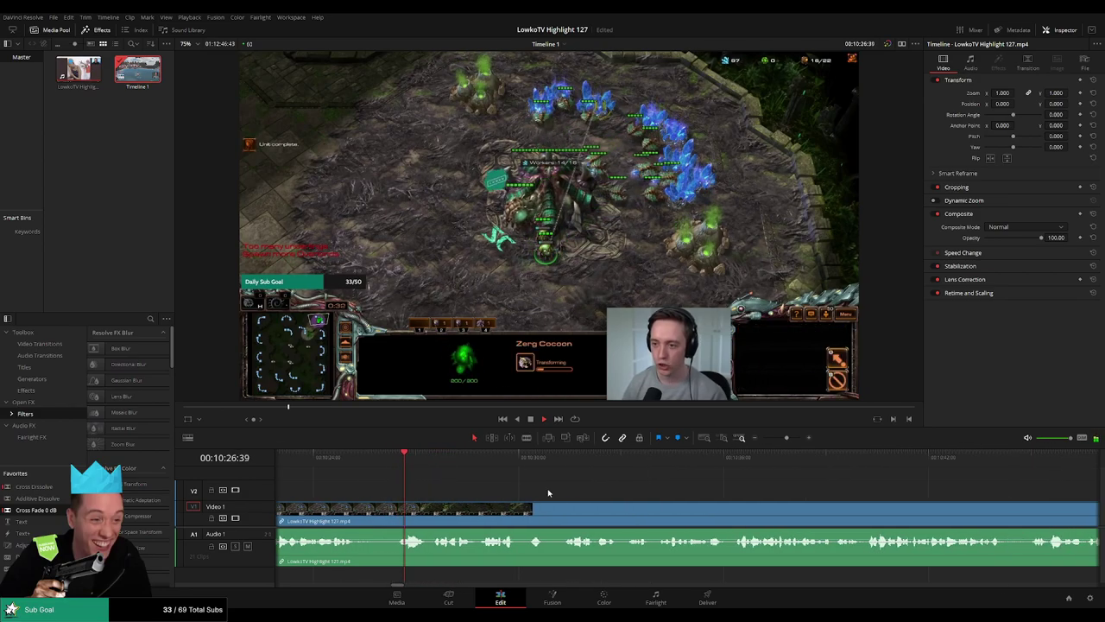
{"action": "scroll", "coordinate": [561, 488], "scroll_direction": "right", "scroll_amount": 2}
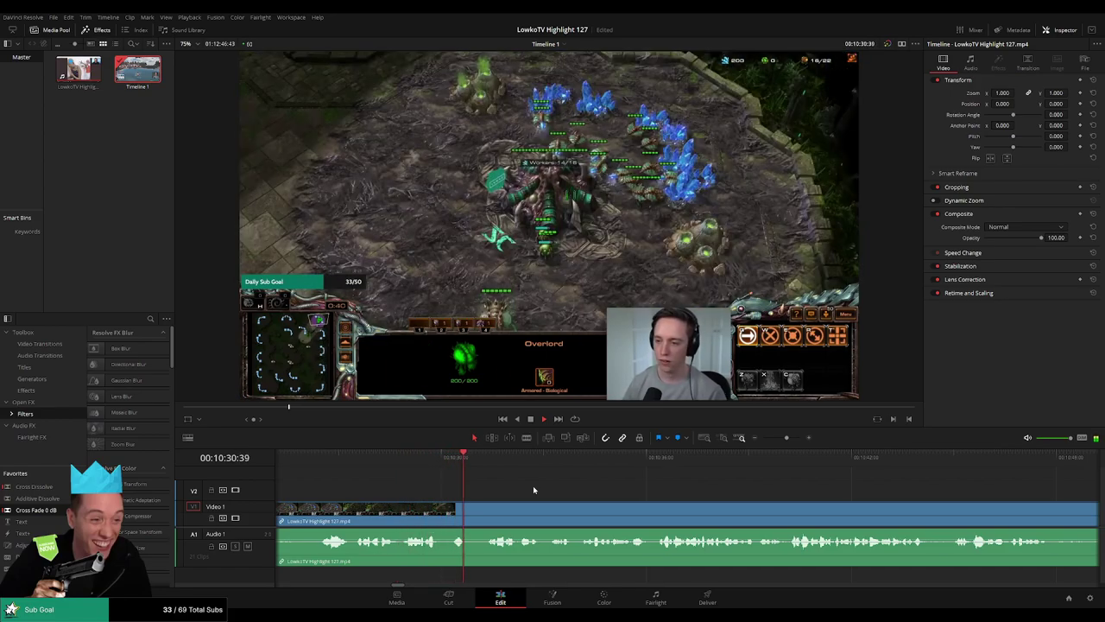
{"action": "scroll", "coordinate": [562, 492], "scroll_direction": "right", "scroll_amount": 2}
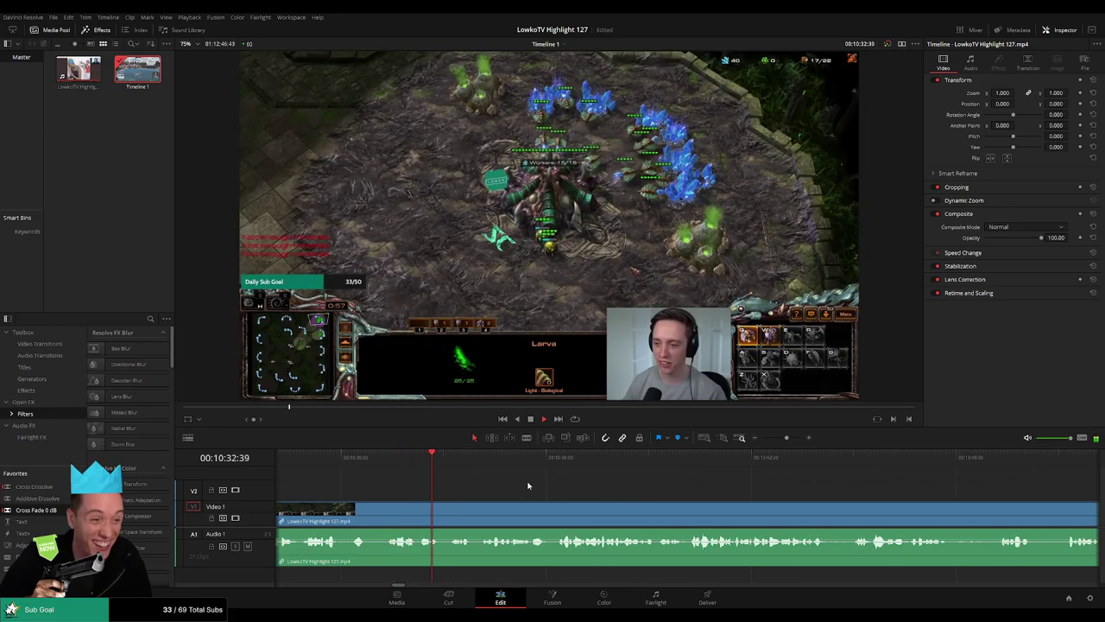
{"action": "scroll", "coordinate": [552, 482], "scroll_direction": "right", "scroll_amount": 2}
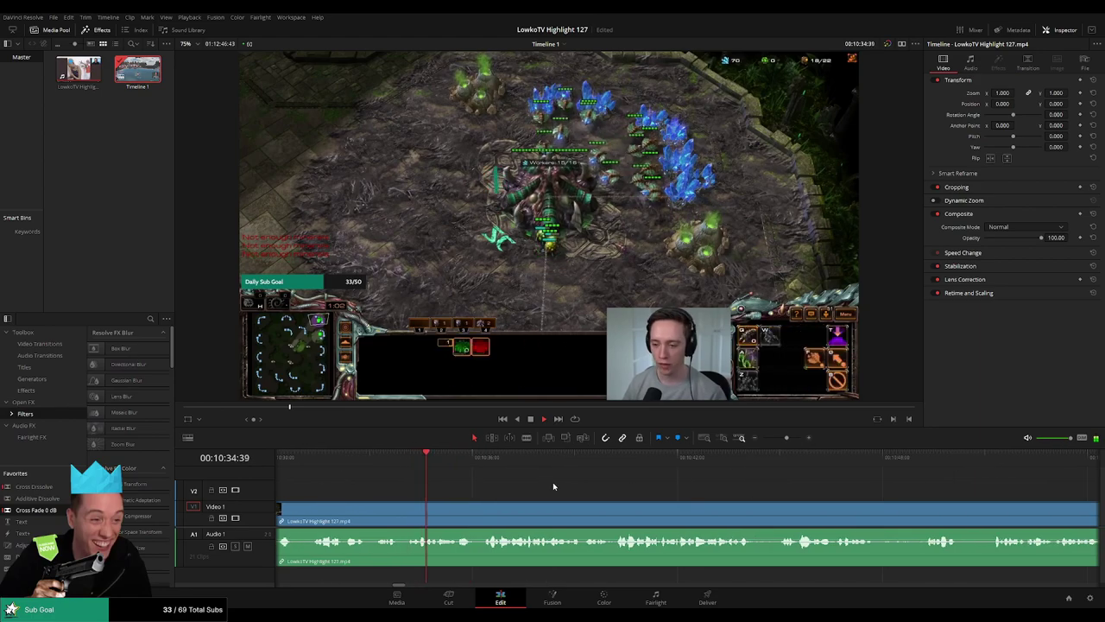
{"action": "scroll", "coordinate": [553, 482], "scroll_direction": "right", "scroll_amount": 1}
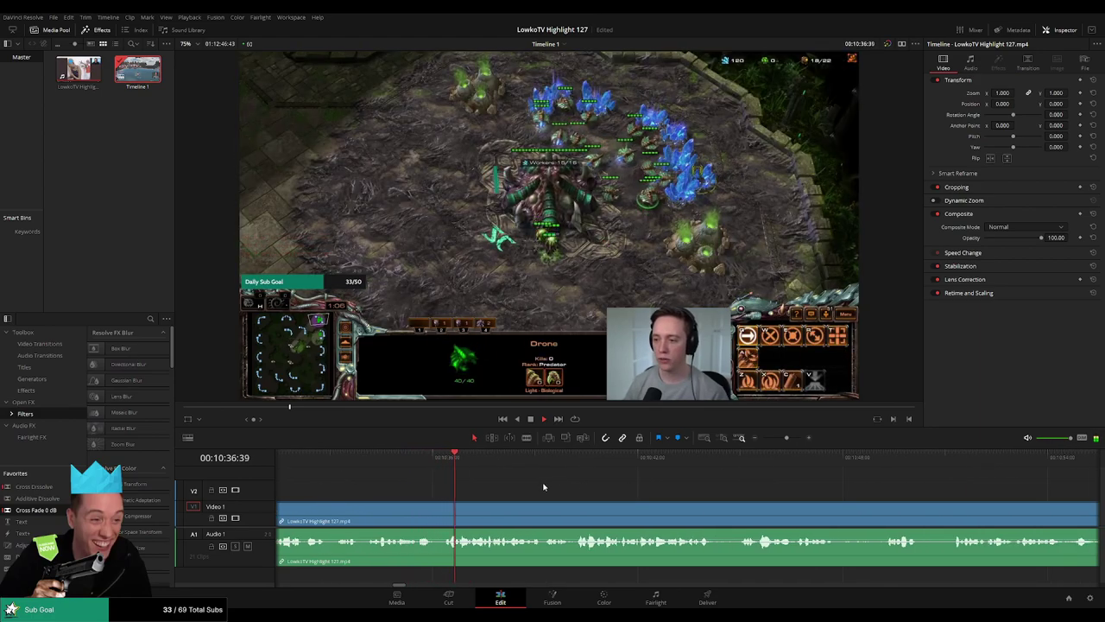
{"action": "scroll", "coordinate": [538, 486], "scroll_direction": "right", "scroll_amount": 1}
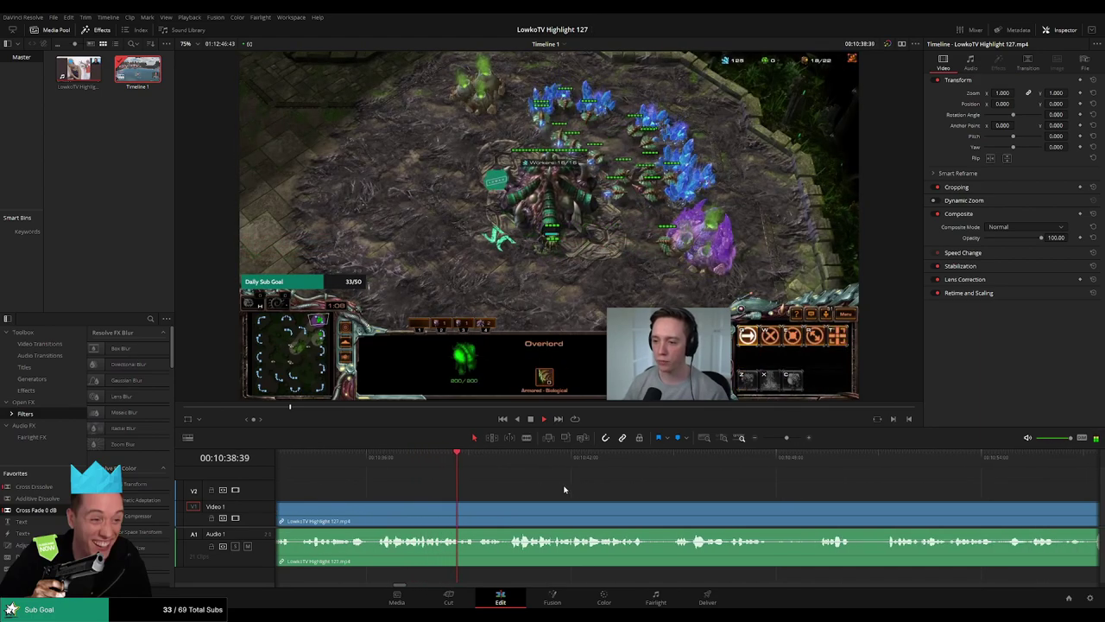
{"action": "scroll", "coordinate": [517, 487], "scroll_direction": "right", "scroll_amount": 2}
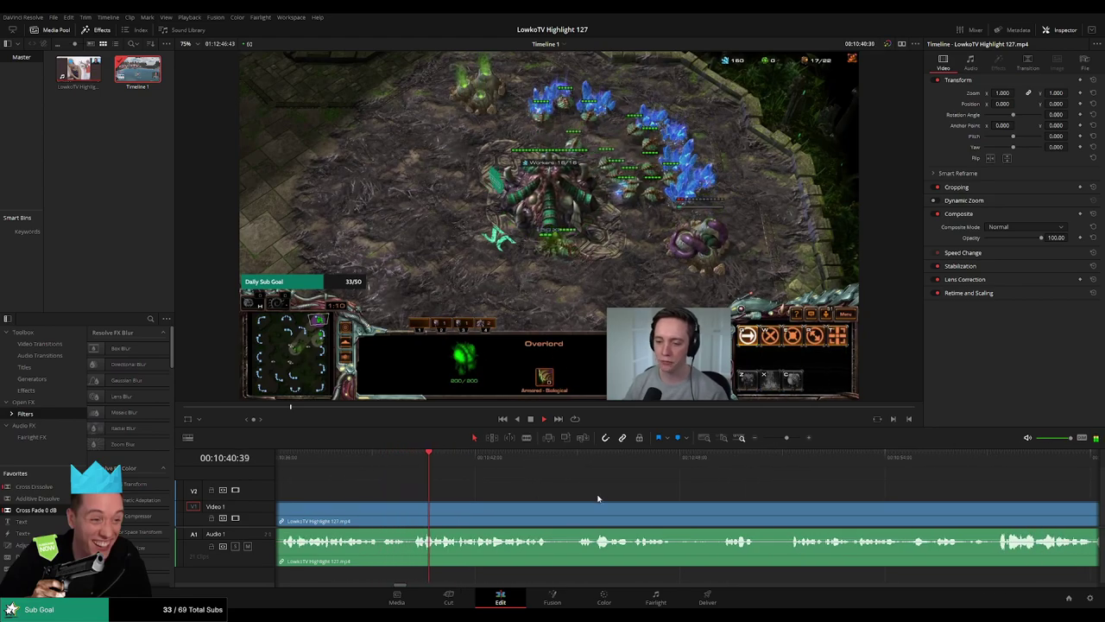
{"action": "scroll", "coordinate": [530, 488], "scroll_direction": "right", "scroll_amount": 1}
{"action": "scroll", "coordinate": [509, 491], "scroll_direction": "right", "scroll_amount": 1}
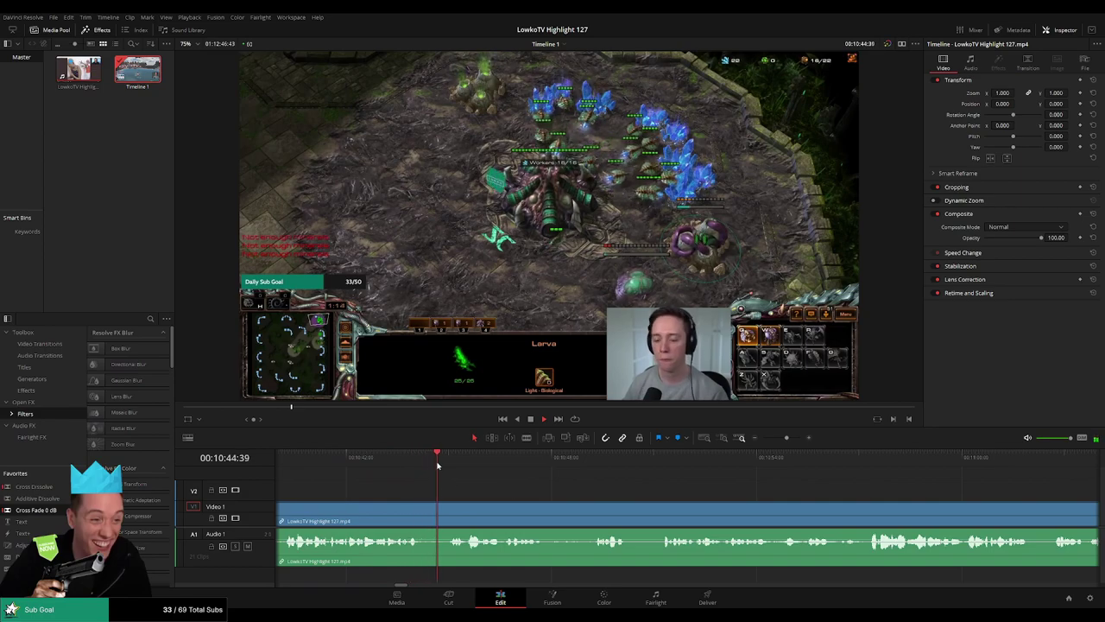
{"action": "scroll", "coordinate": [518, 489], "scroll_direction": "right", "scroll_amount": 1}
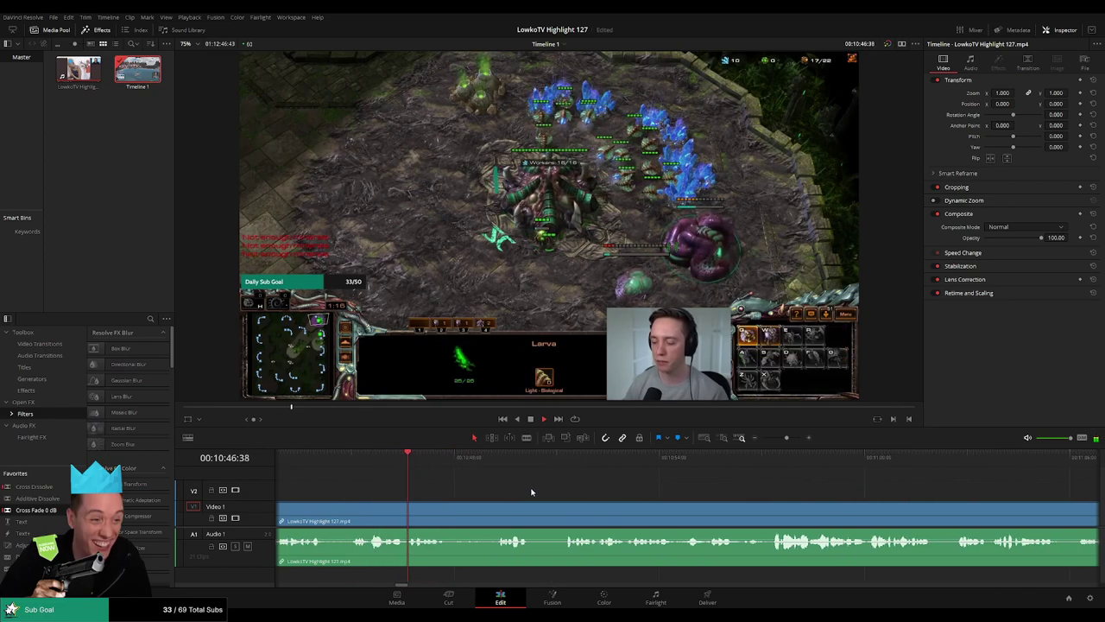
{"action": "scroll", "coordinate": [510, 490], "scroll_direction": "right", "scroll_amount": 1}
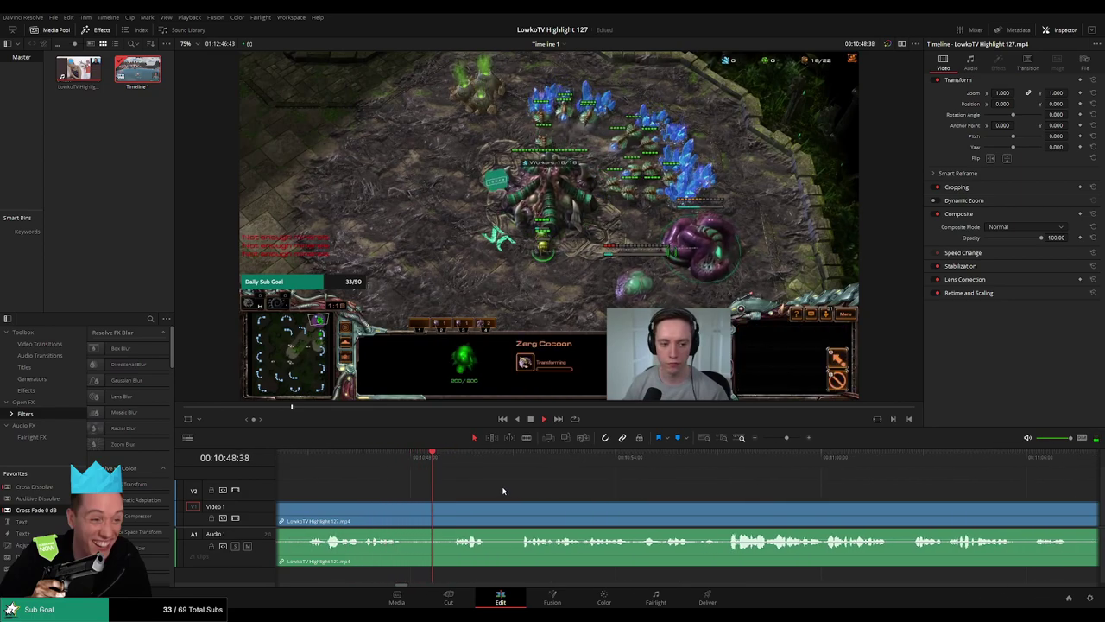
{"action": "scroll", "coordinate": [472, 490], "scroll_direction": "right", "scroll_amount": 1}
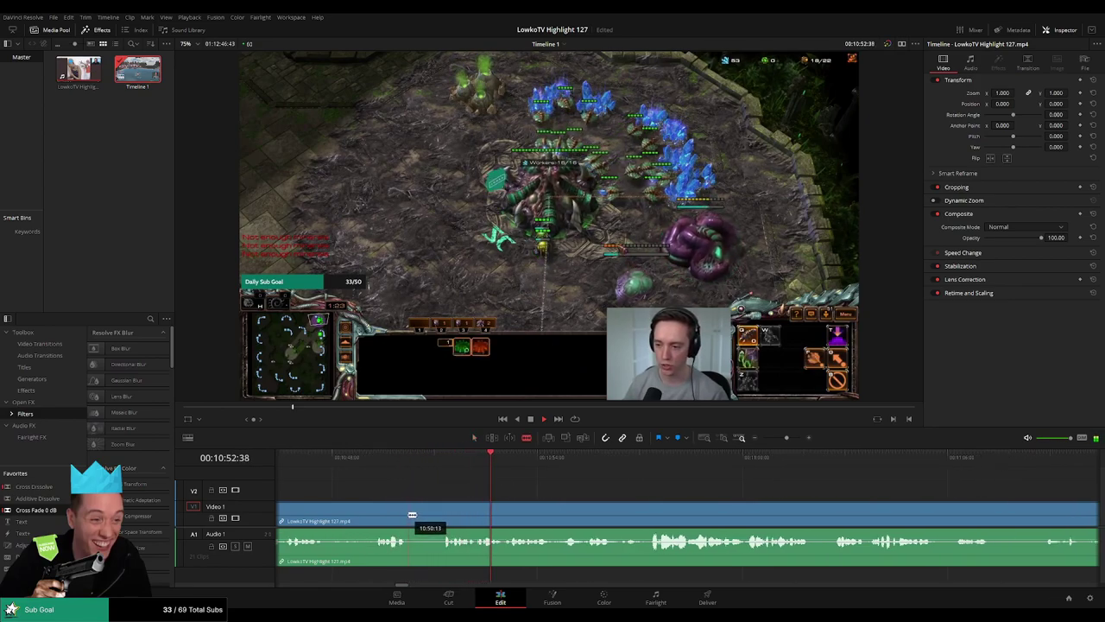
Ripple delete the short StarCraft piece, then split the match footage again at about 11:04.
{"action": "key", "text": "Delete"}
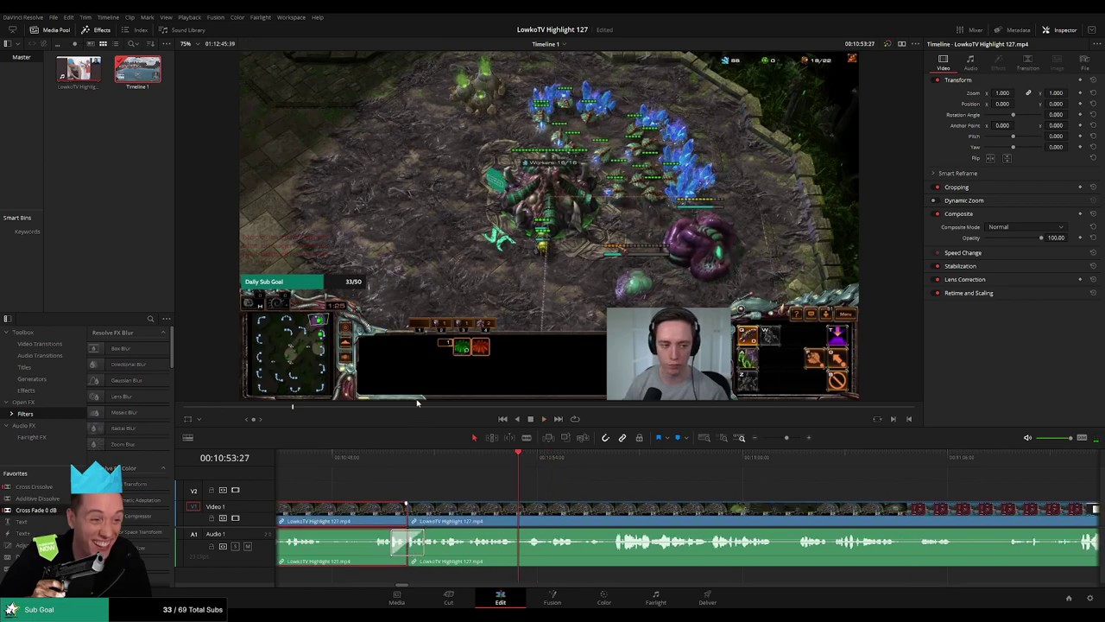
{"action": "left_click", "coordinate": [596, 497]}
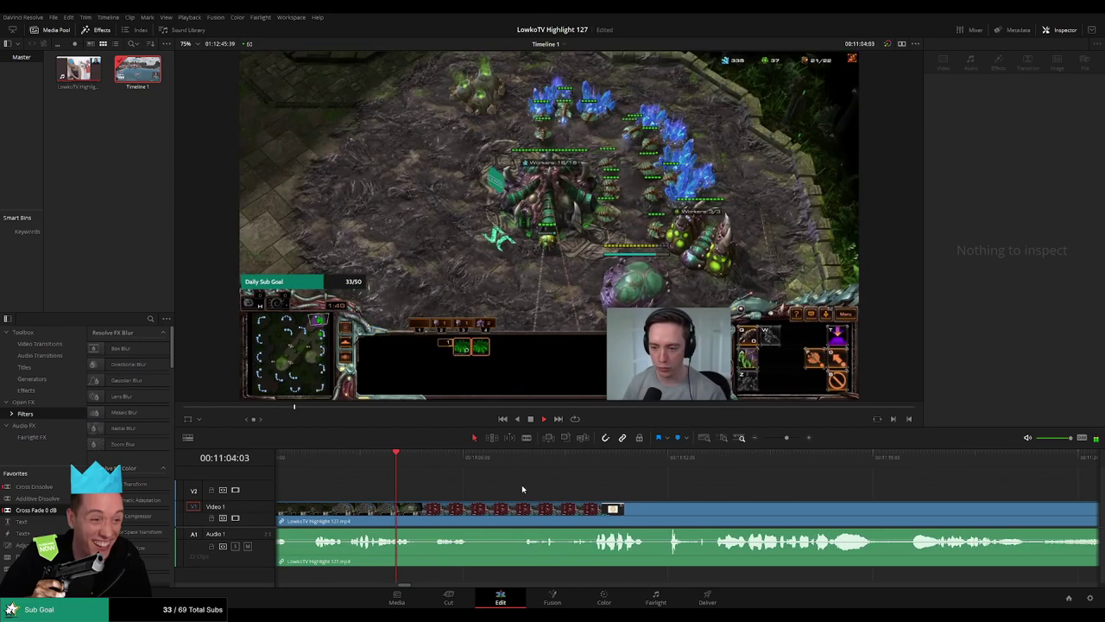
{"action": "left_click", "coordinate": [398, 460]}
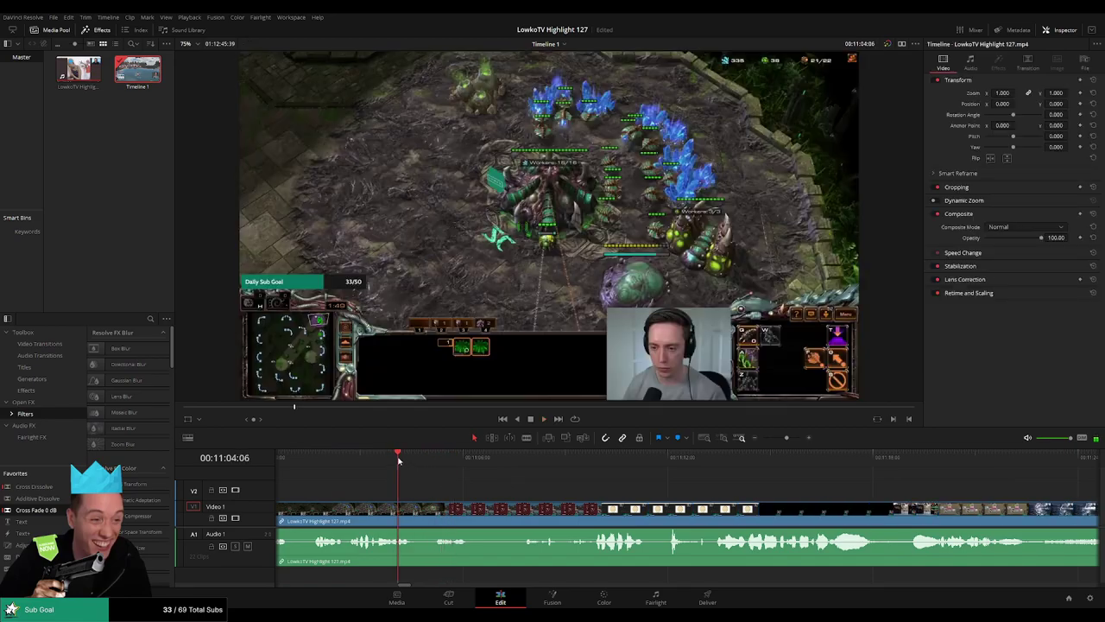
{"action": "key", "text": "space"}
{"action": "key", "text": "ctrl+b"}
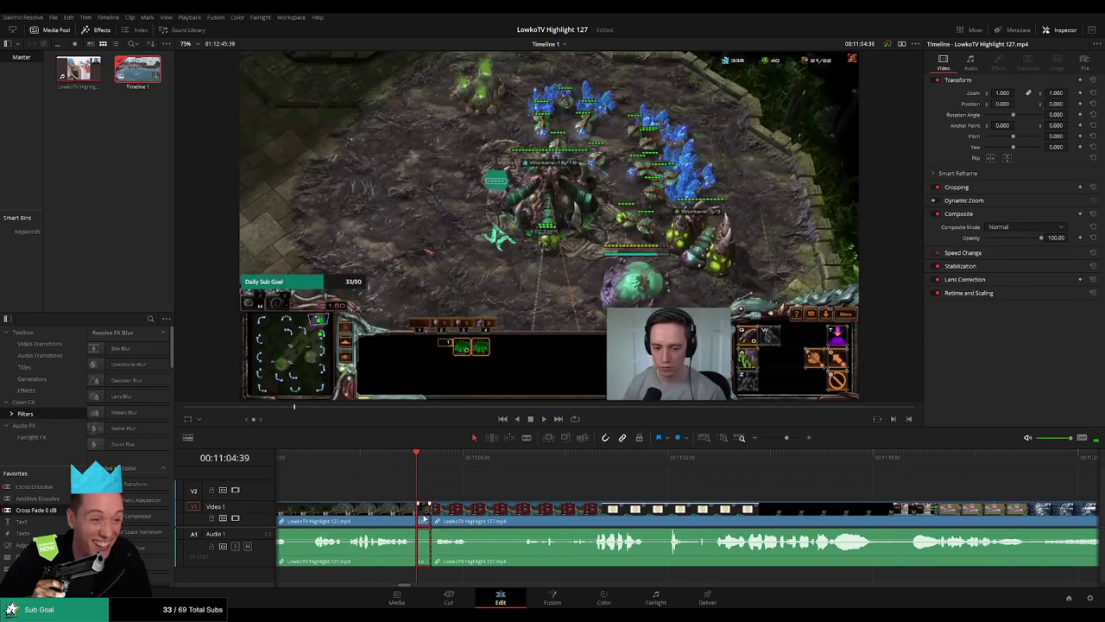
Ripple delete the unwanted fishing-game piece and play back the new join.
{"action": "left_click", "coordinate": [424, 518]}
{"action": "key", "text": "BackSpace"}
{"action": "key", "text": "space"}
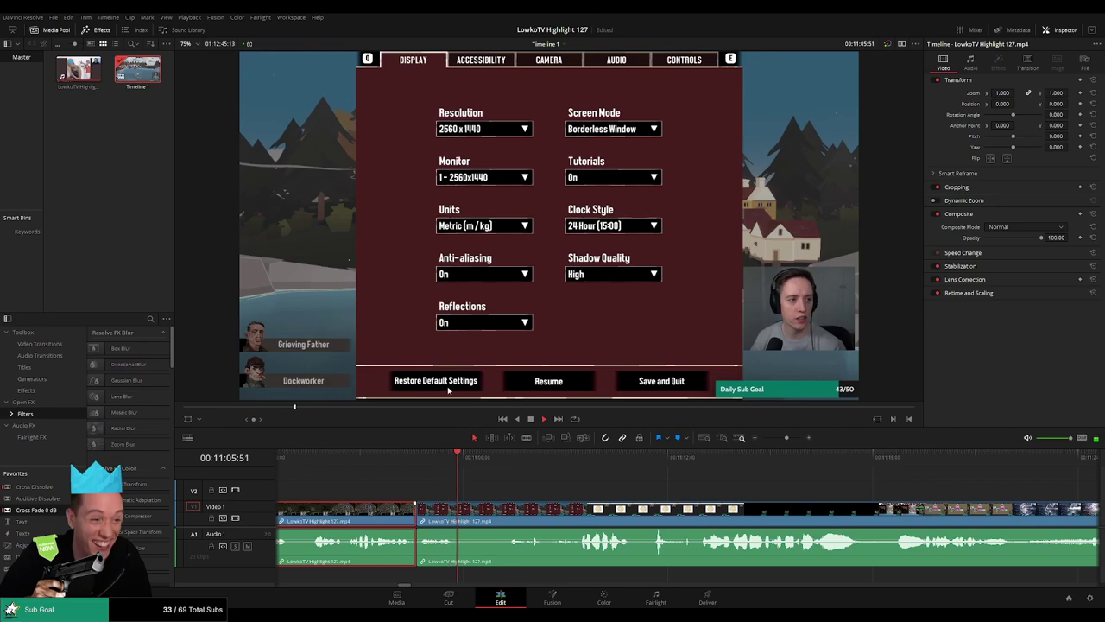
{"action": "left_click", "coordinate": [583, 490]}
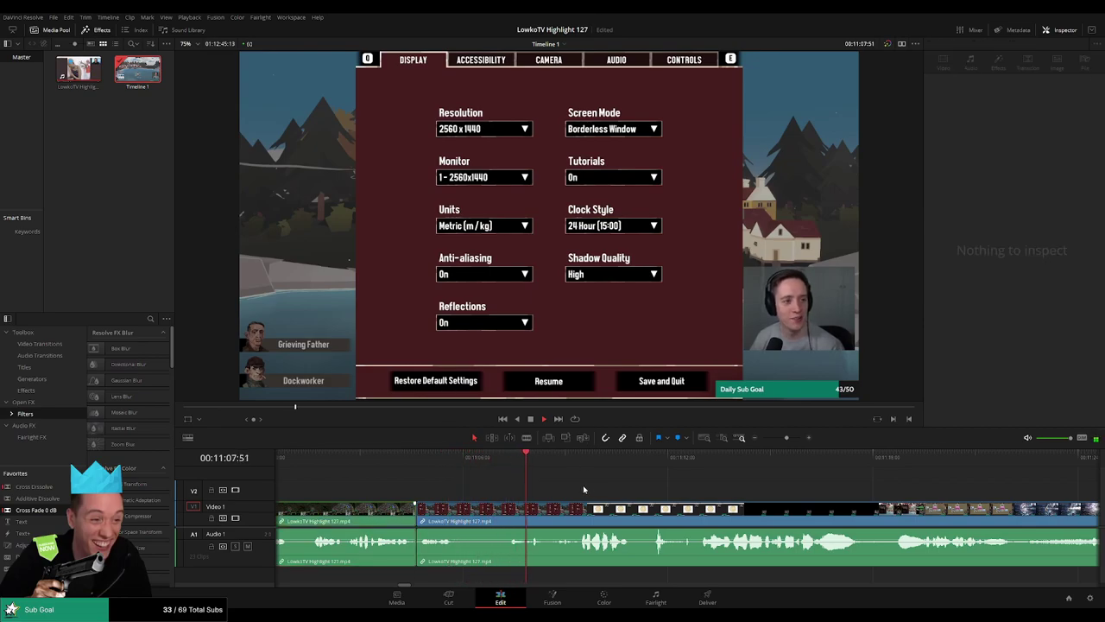
Blade two close cuts in the fishing-game clip and ripple delete the short piece between them.
{"action": "scroll", "coordinate": [556, 488], "scroll_direction": "right", "scroll_amount": 2}
{"action": "scroll", "coordinate": [604, 489], "scroll_direction": "right", "scroll_amount": 2}
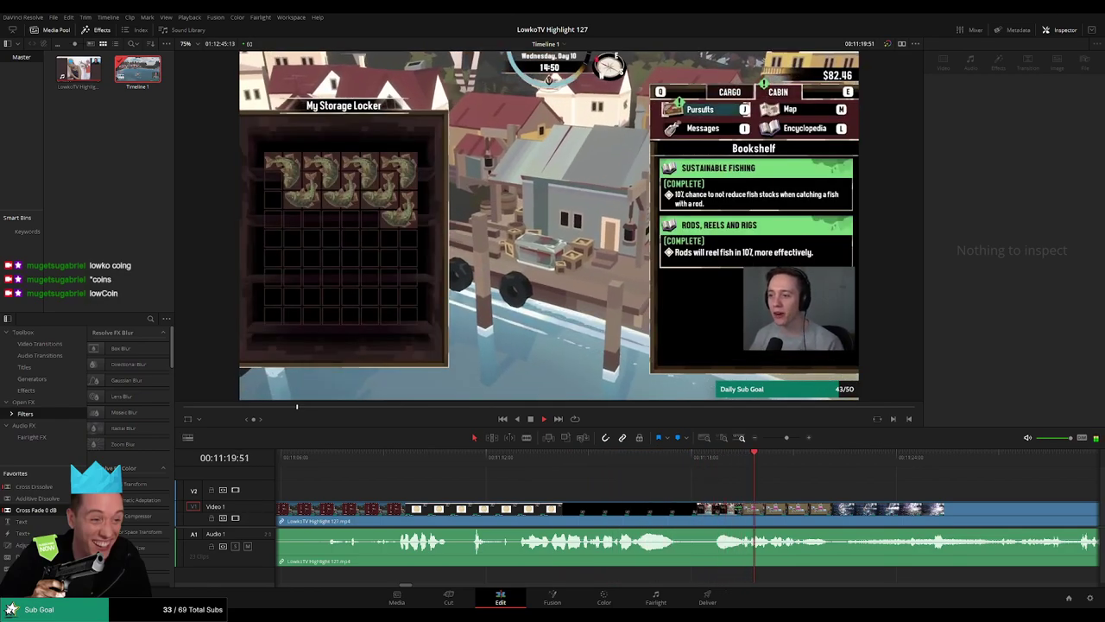
{"action": "scroll", "coordinate": [580, 480], "scroll_direction": "right", "scroll_amount": 5}
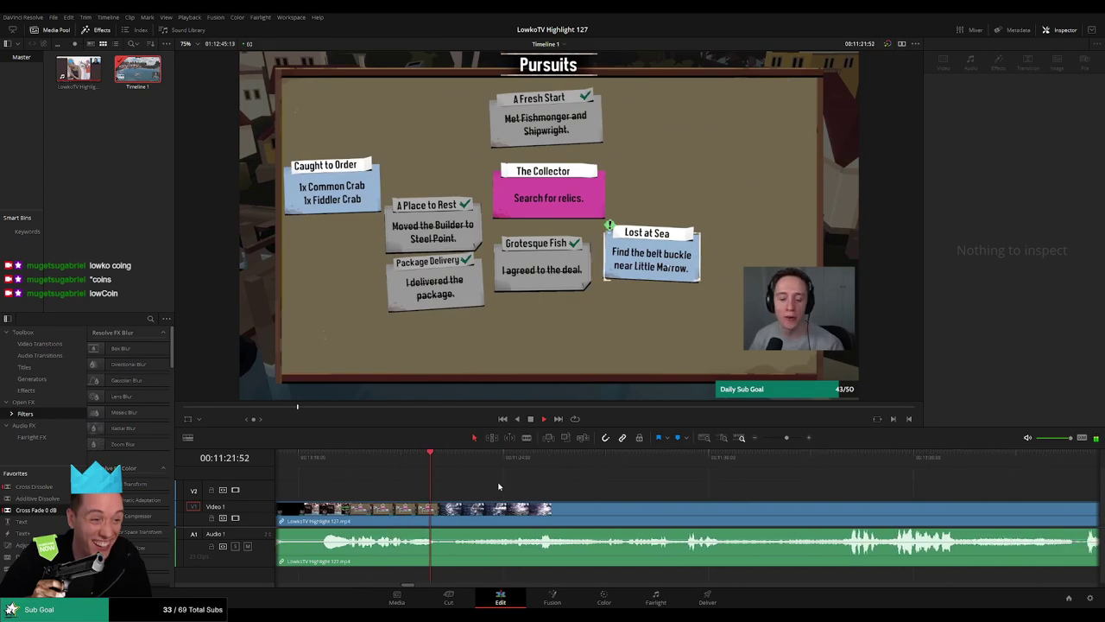
{"action": "left_click", "coordinate": [484, 511]}
{"action": "key", "text": "b"}
{"action": "left_click", "coordinate": [445, 512]}
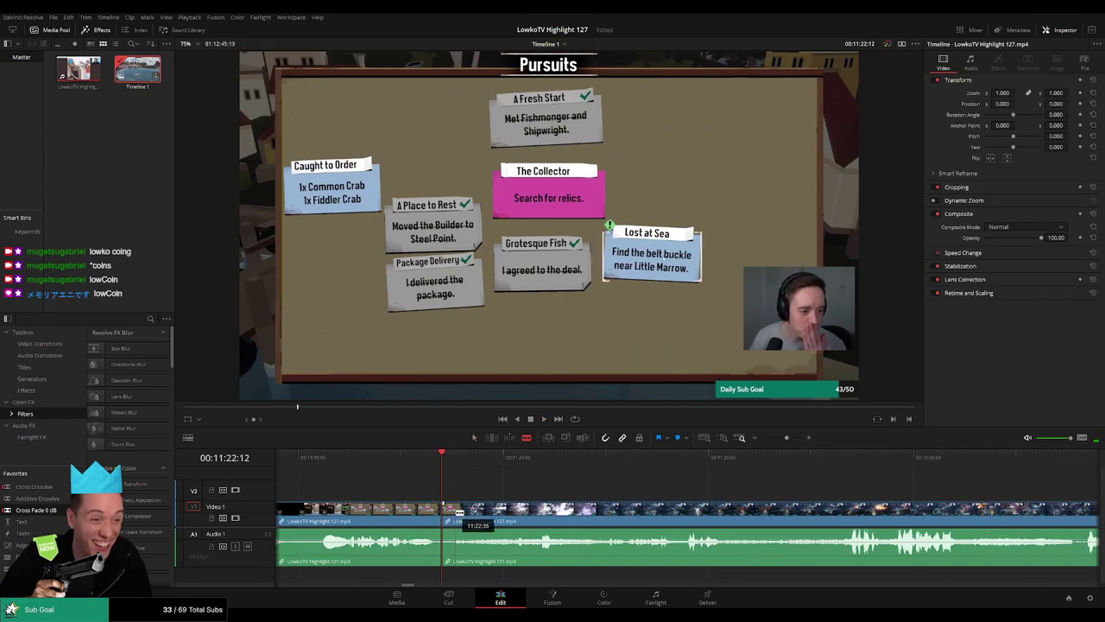
{"action": "key", "text": "space"}
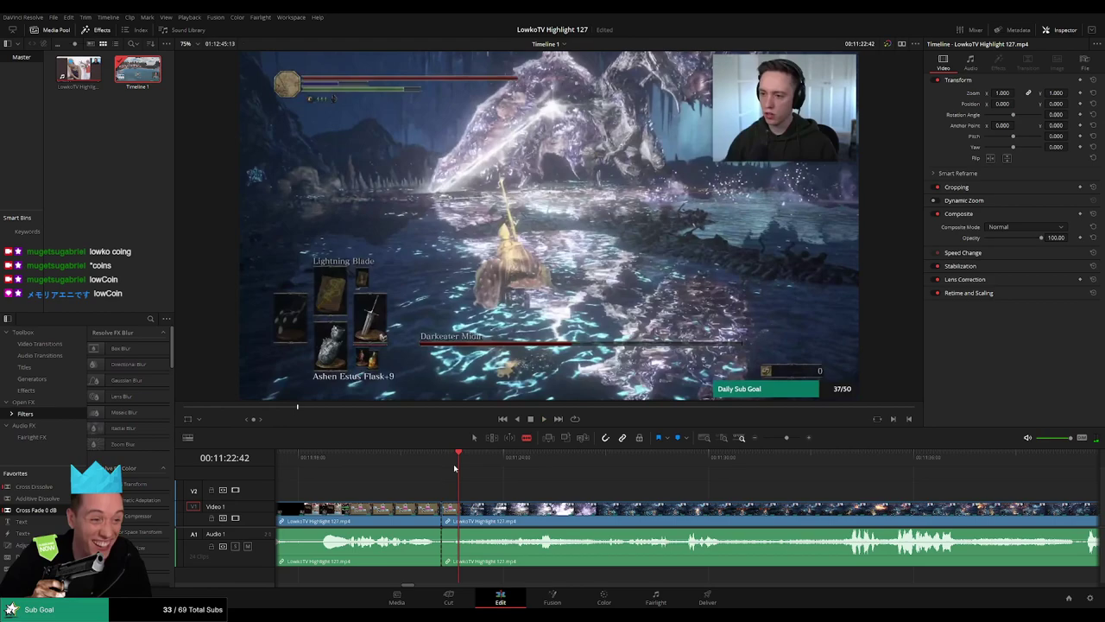
{"action": "left_click", "coordinate": [451, 514]}
{"action": "key", "text": "a"}
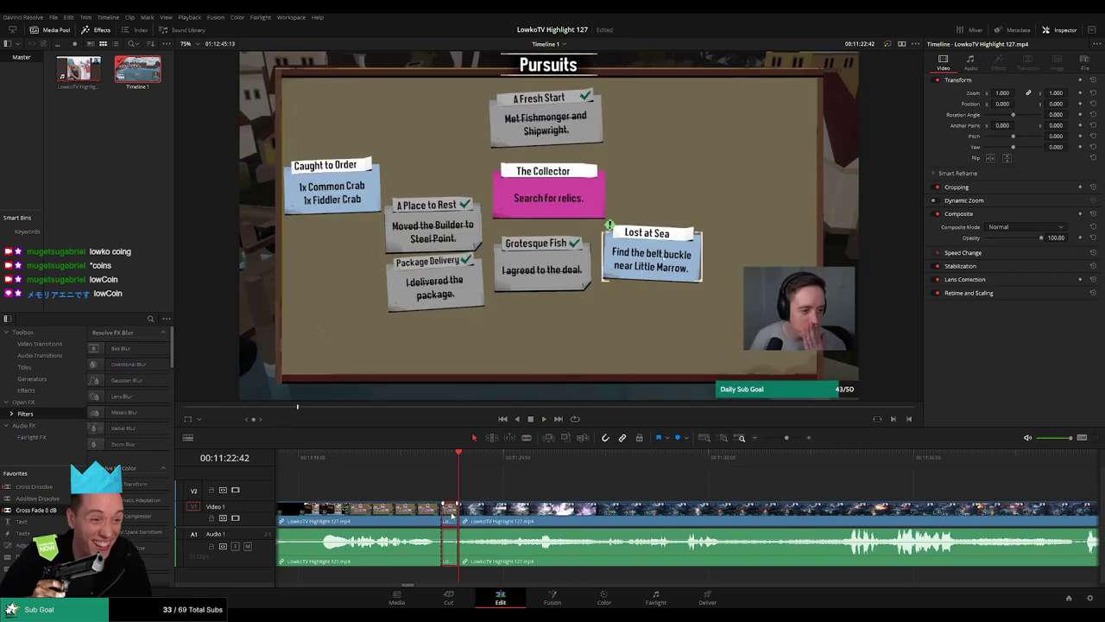
{"action": "key", "text": "Delete"}
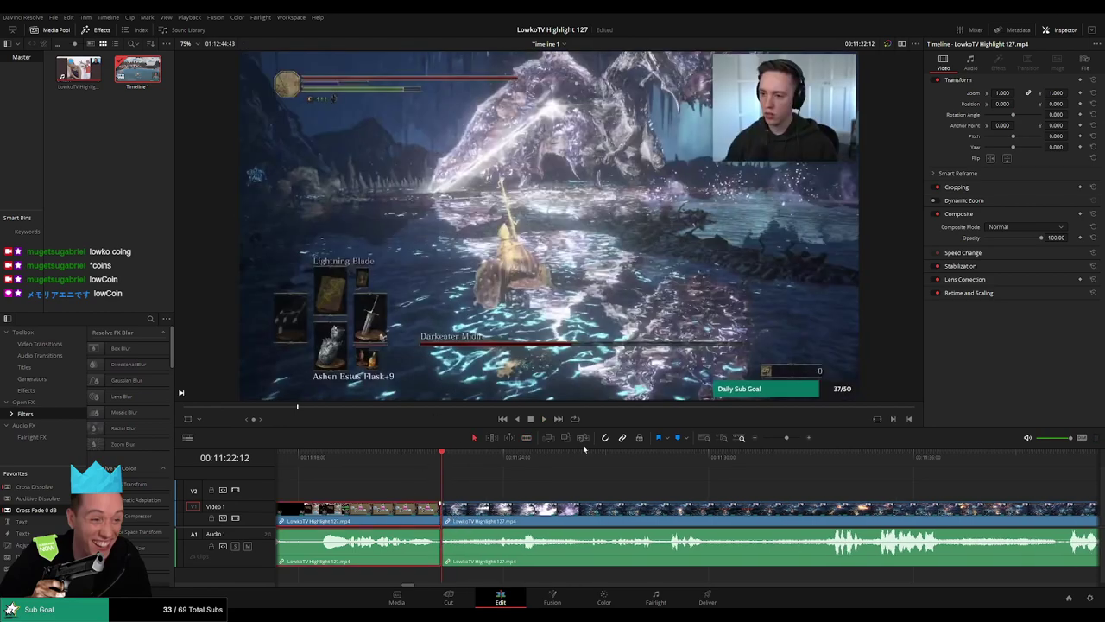
{"action": "key", "text": "space"}
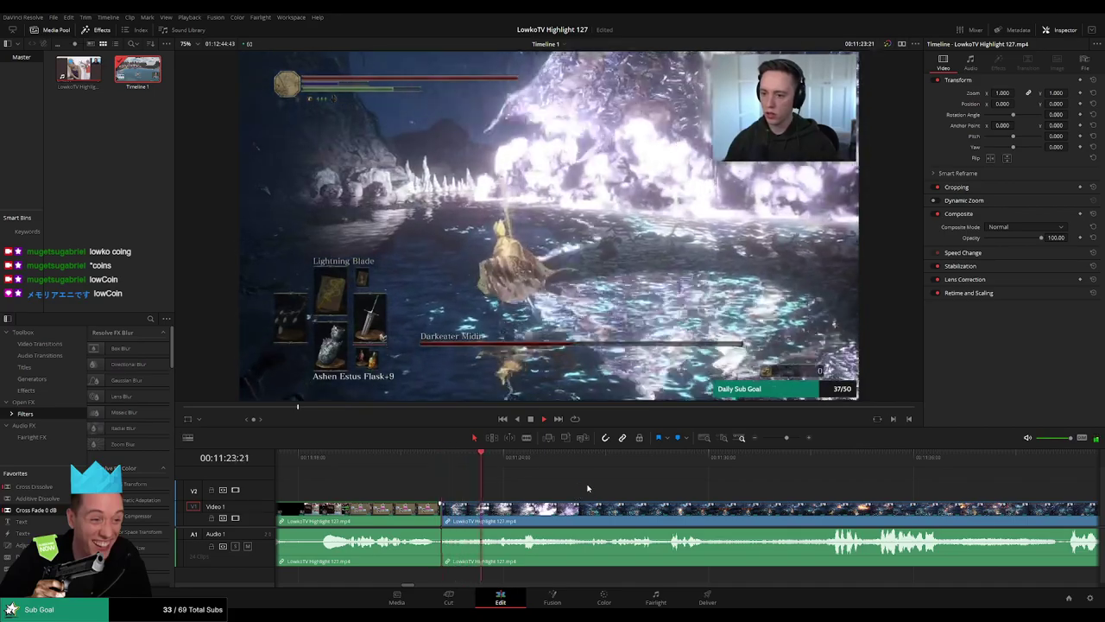
Zoom the timeline out and scrub back to replay the join into the Dark Souls boss fight.
{"action": "left_click_drag", "start_coordinate": [782, 440], "coordinate": [785, 441]}
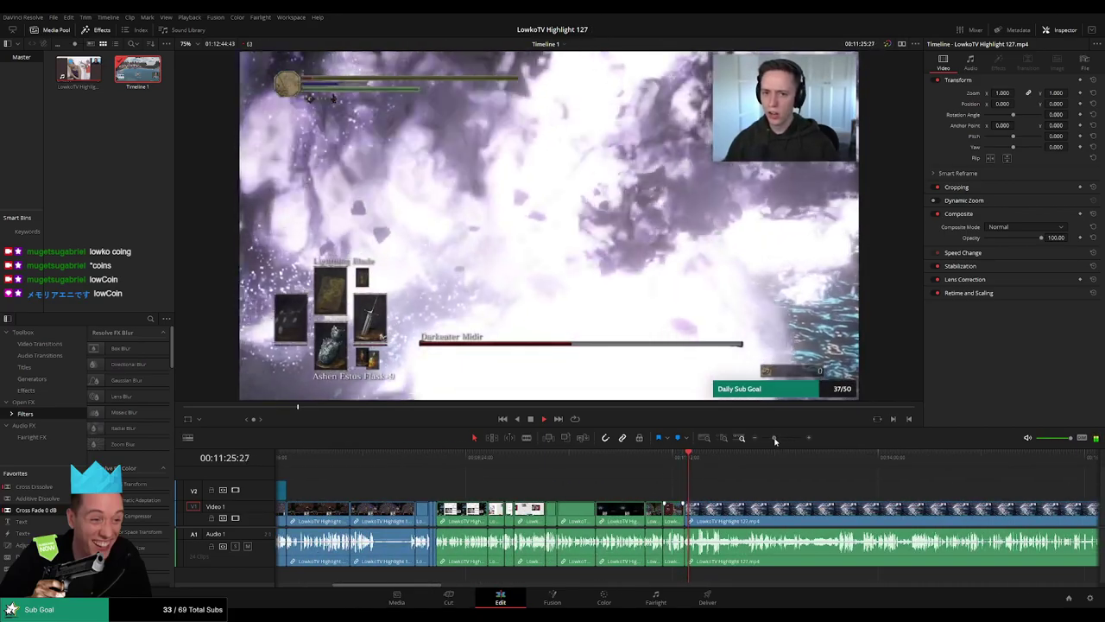
{"action": "left_click", "coordinate": [665, 465]}
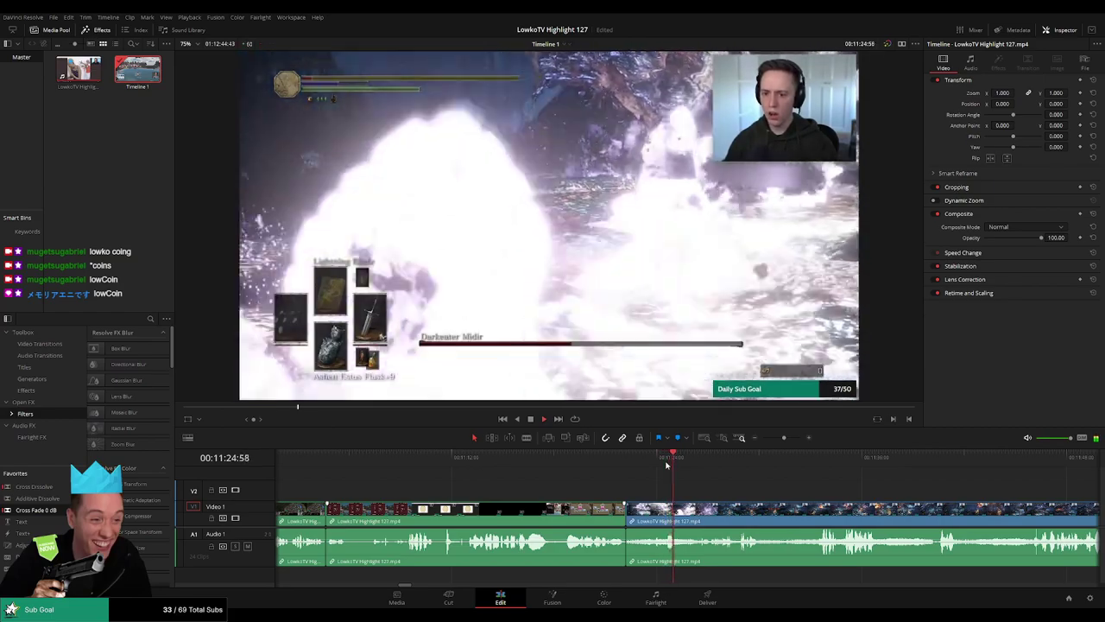
{"action": "left_click_drag", "start_coordinate": [666, 465], "coordinate": [662, 465]}
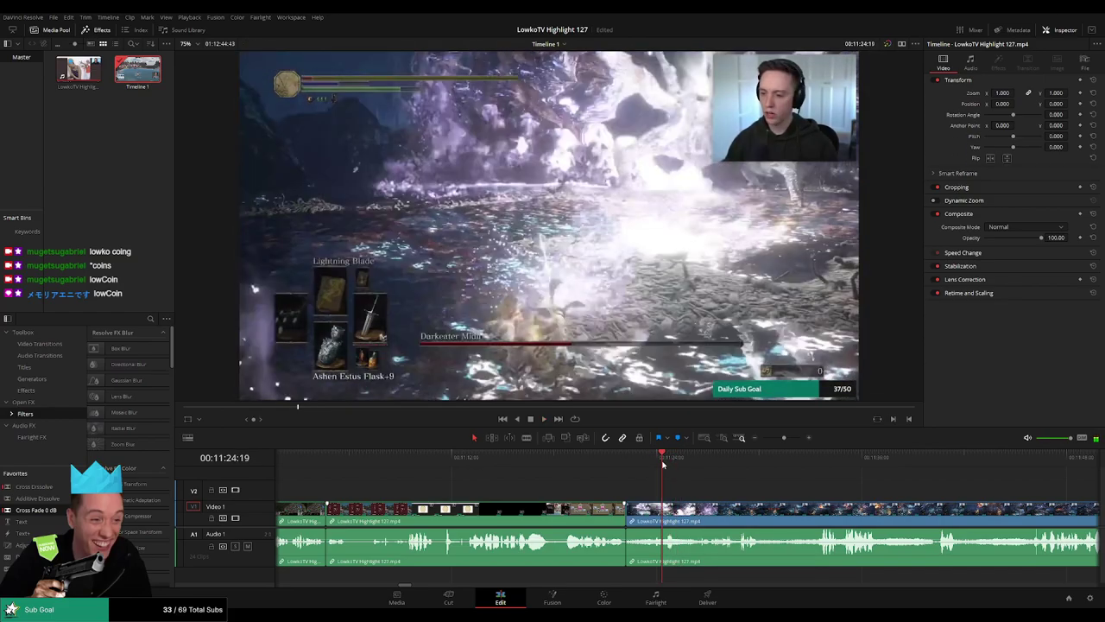
{"action": "left_click", "coordinate": [663, 465]}
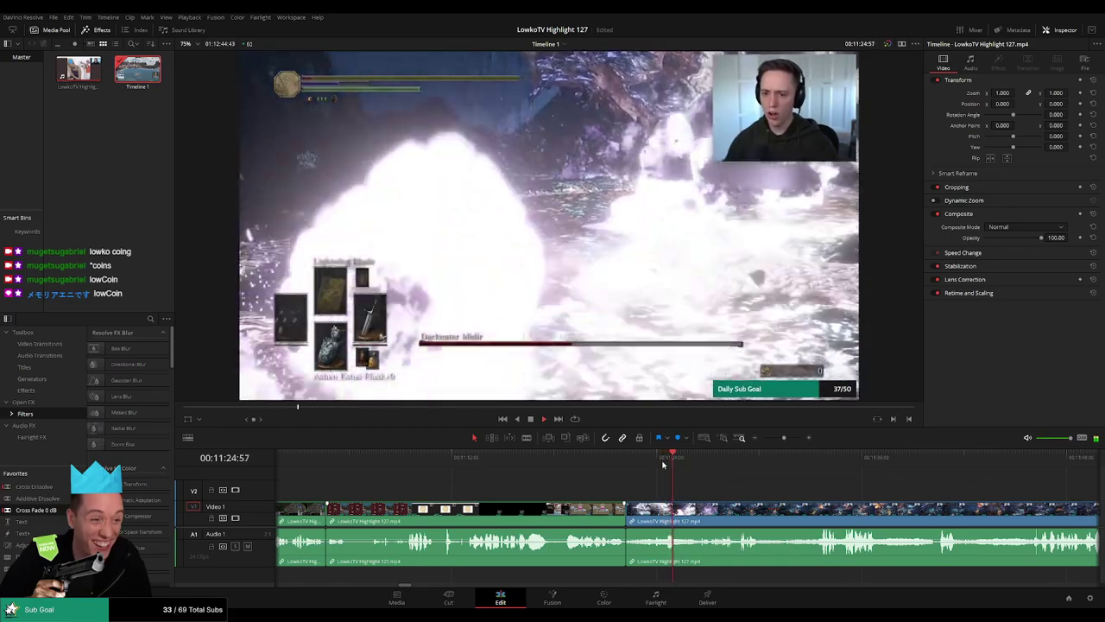
{"action": "left_click", "coordinate": [663, 466]}
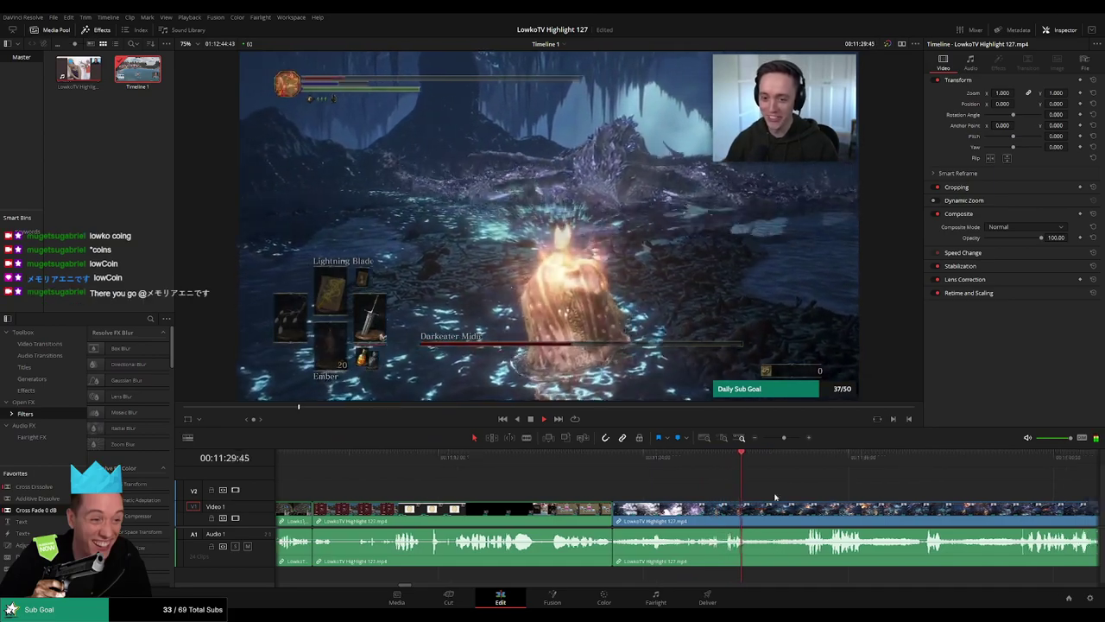
{"action": "scroll", "coordinate": [561, 494], "scroll_direction": "right", "scroll_amount": 5}
{"action": "scroll", "coordinate": [594, 497], "scroll_direction": "right", "scroll_amount": 3}
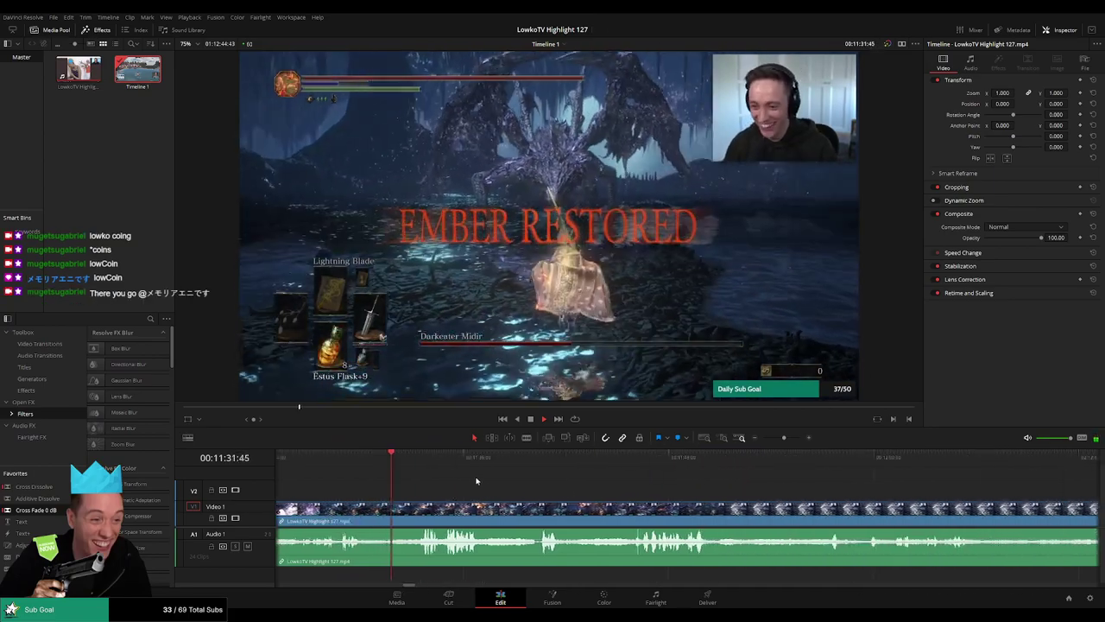
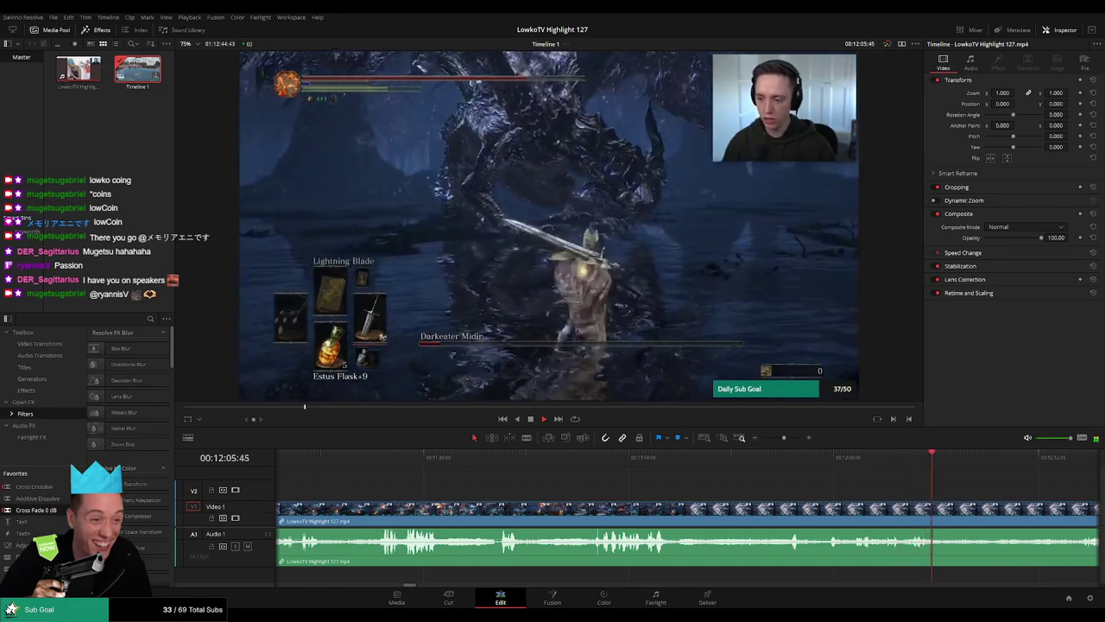
Replay the boss fight from about 00:11:56 and stop at 00:12:03.
{"action": "left_click", "coordinate": [561, 466]}
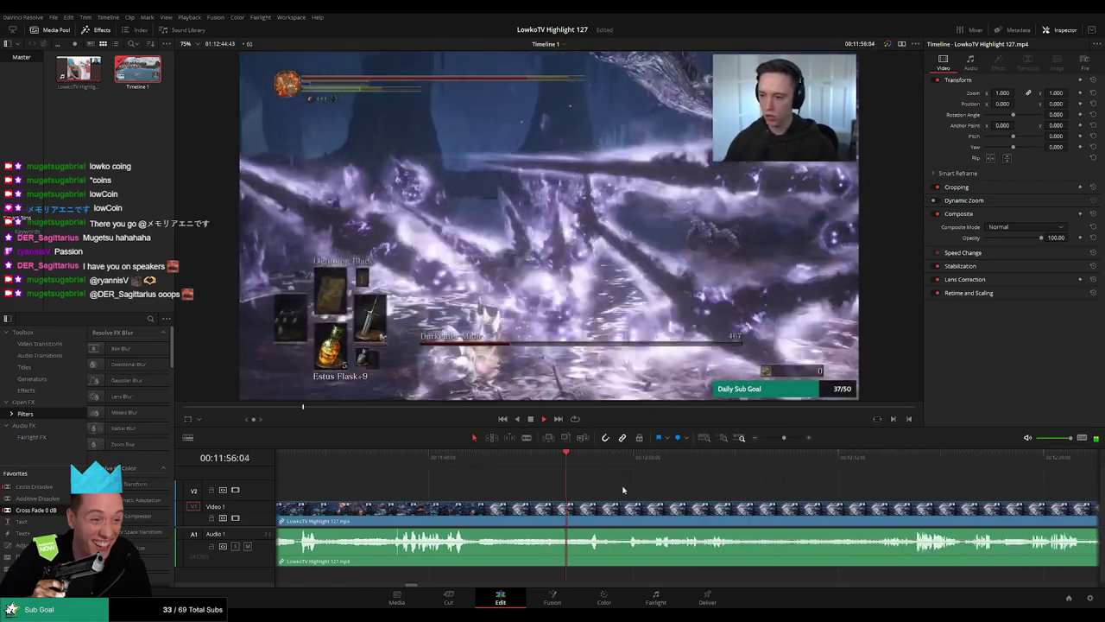
{"action": "left_click_drag", "start_coordinate": [589, 466], "coordinate": [603, 489]}
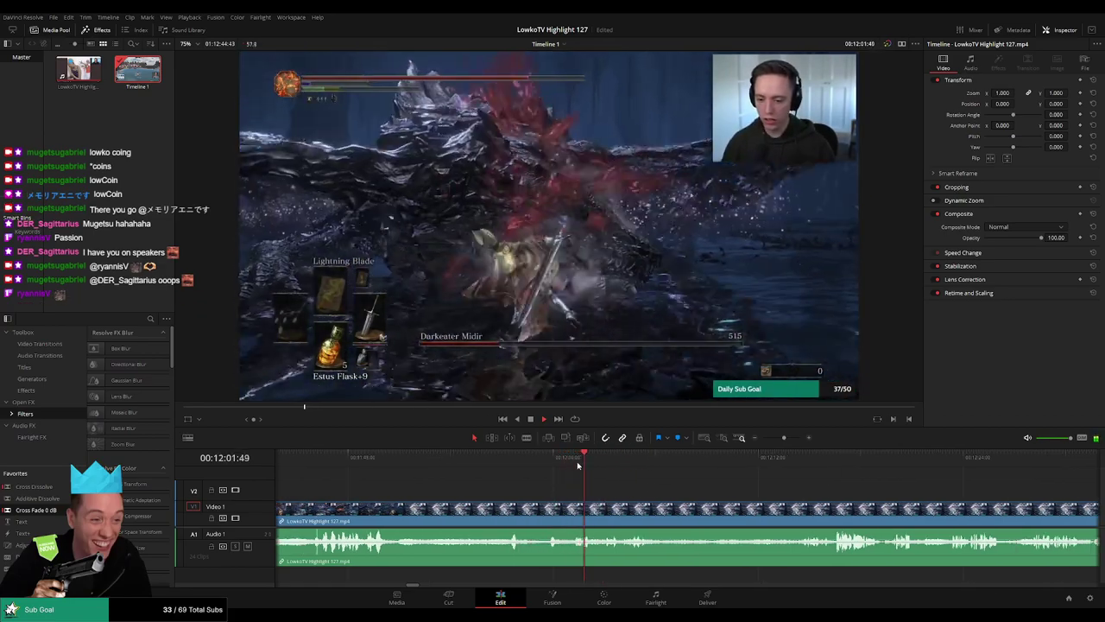
{"action": "key", "text": "space"}
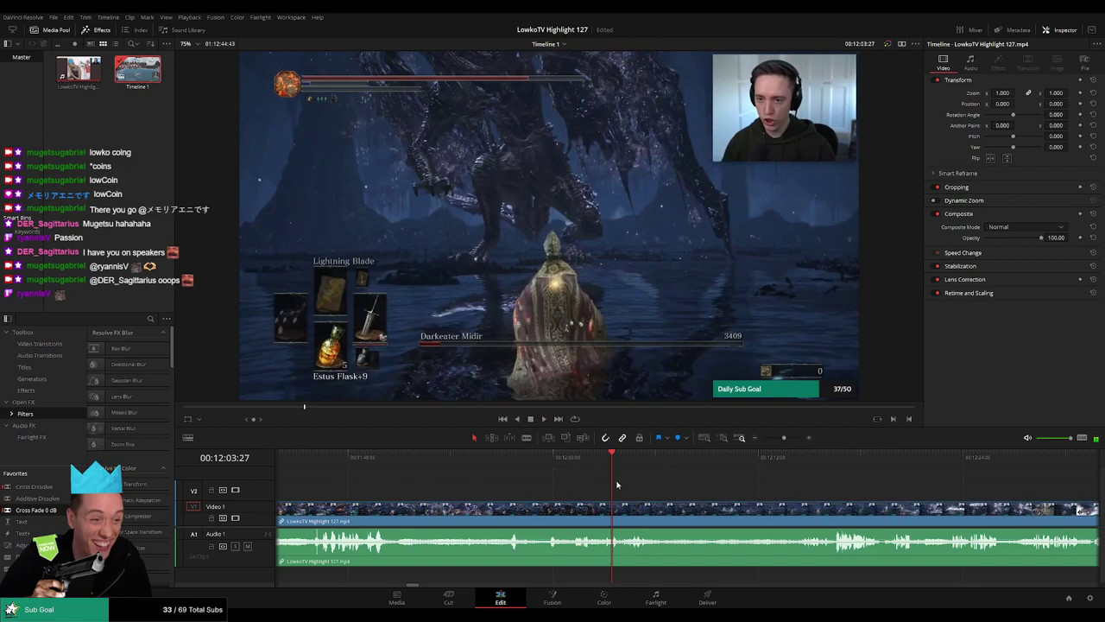
Blade the Dark Souls clip twice near 00:12:03 and zoom in on the new cuts.
{"action": "key", "text": "b"}
{"action": "left_click", "coordinate": [615, 510]}
{"action": "left_click", "coordinate": [688, 510]}
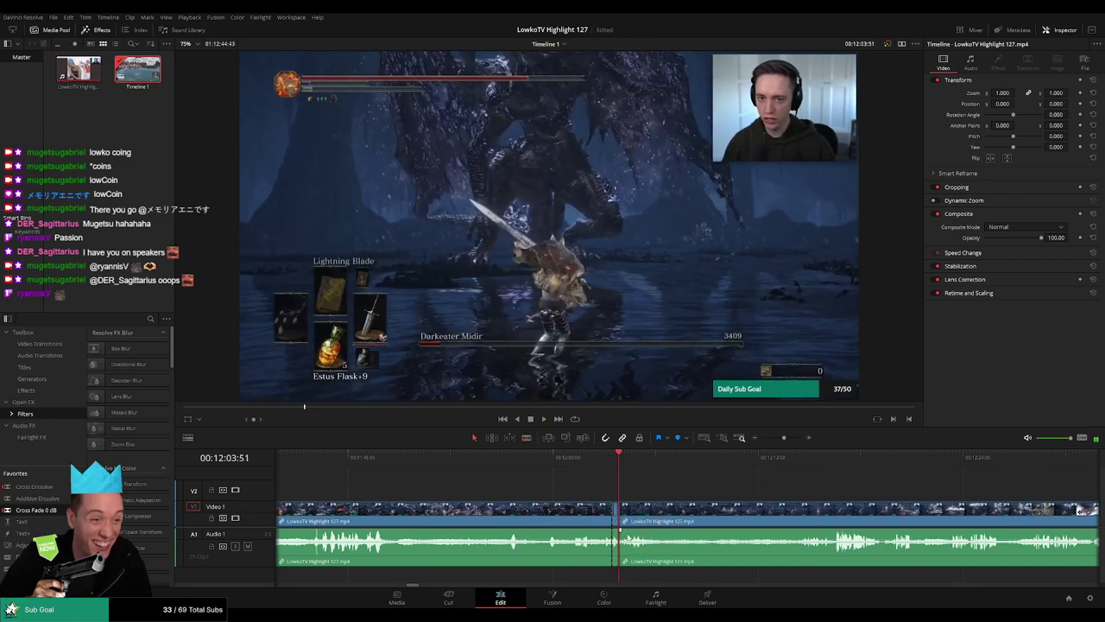
{"action": "key", "text": "ctrl+equal"}
{"action": "key", "text": "a"}
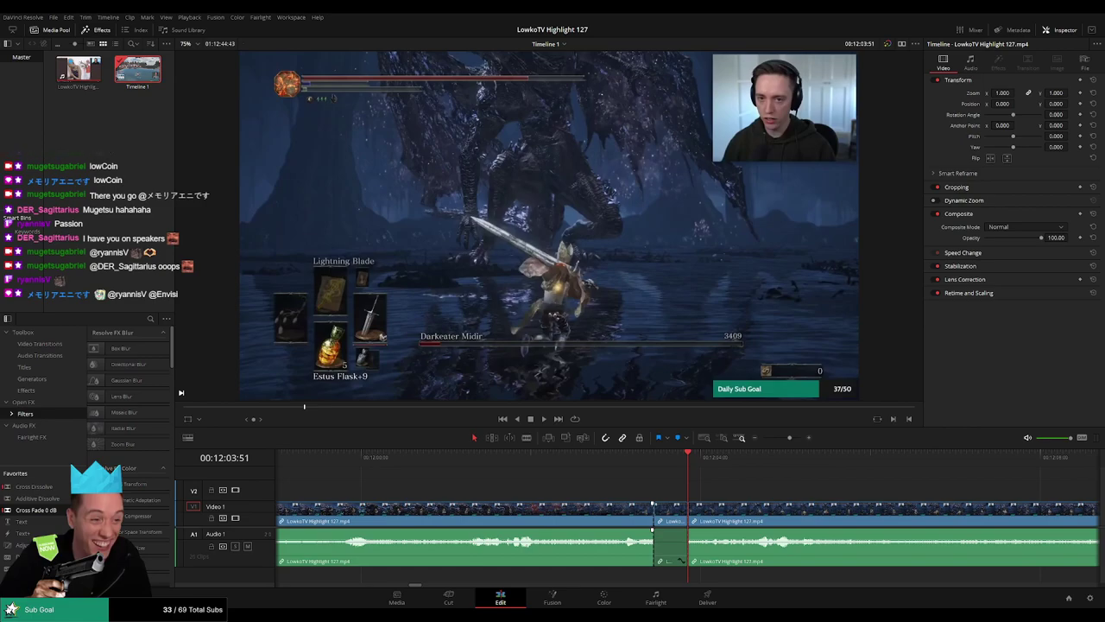
Place StarCraft 2 Roach Quotes.mp3 on a new Audio 2 track at volume -27 and review it.
{"action": "key", "text": "space"}
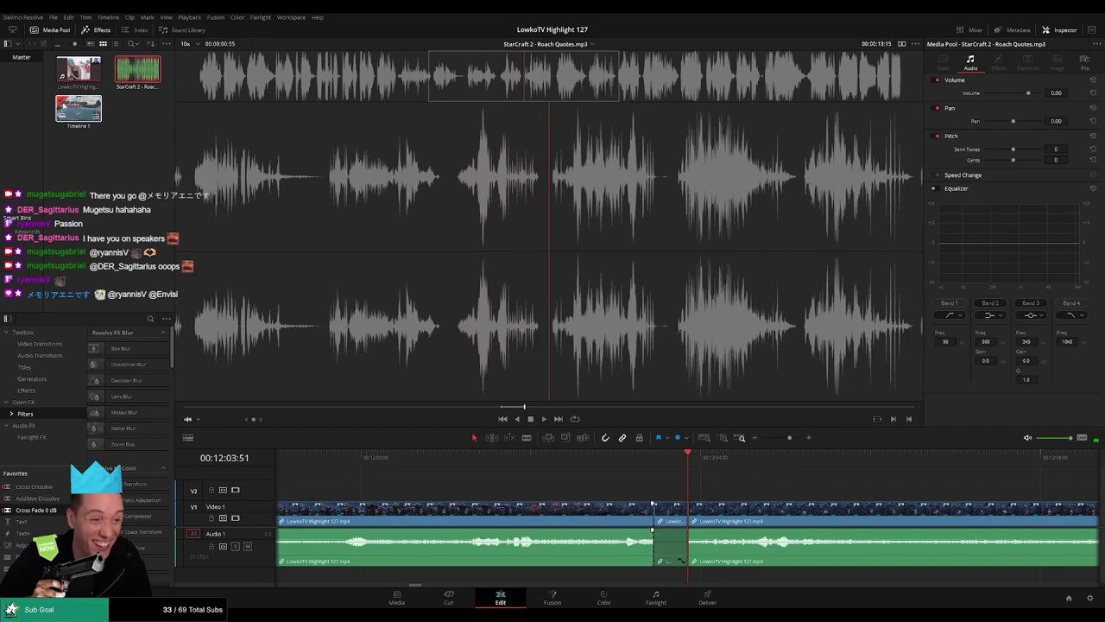
{"action": "double_click", "coordinate": [76, 111]}
{"action": "left_click_drag", "start_coordinate": [682, 456], "coordinate": [603, 469]}
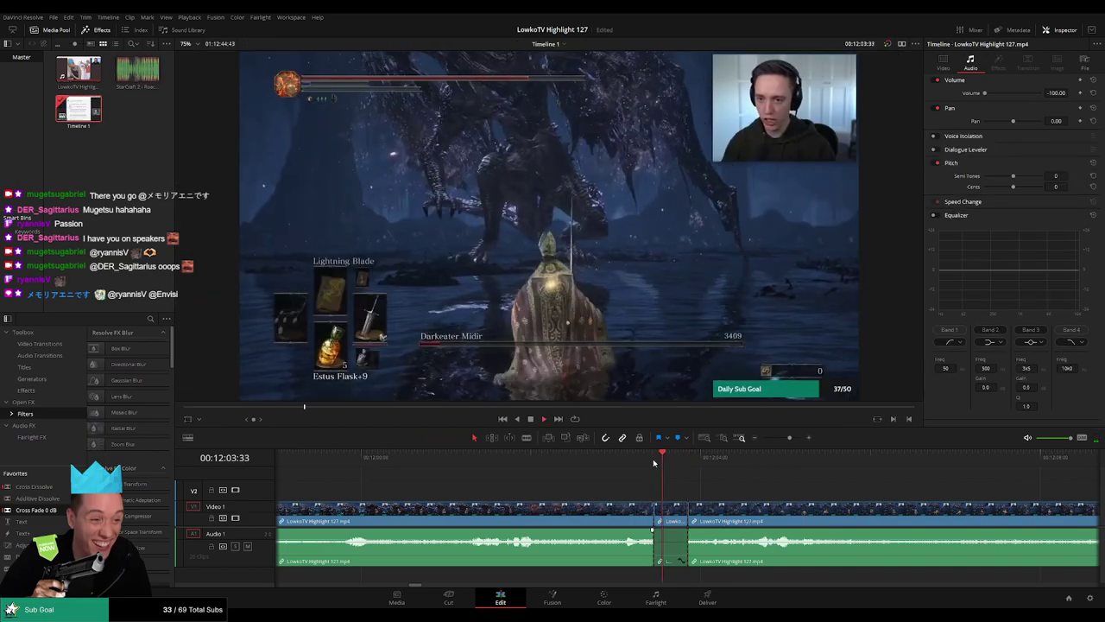
{"action": "mouse_move", "coordinate": [125, 71]}
{"action": "left_mouse_down"}
{"action": "mouse_move", "coordinate": [706, 575]}
{"action": "mouse_move", "coordinate": [692, 570]}
{"action": "left_mouse_up"}
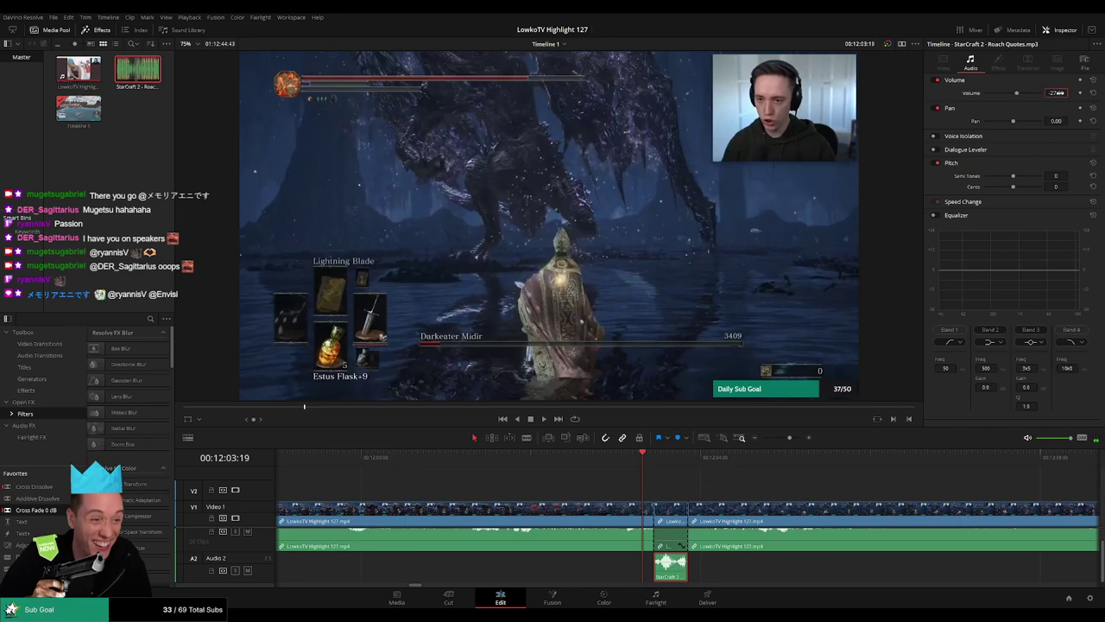
{"action": "left_click", "coordinate": [597, 469]}
{"action": "key", "text": "space"}
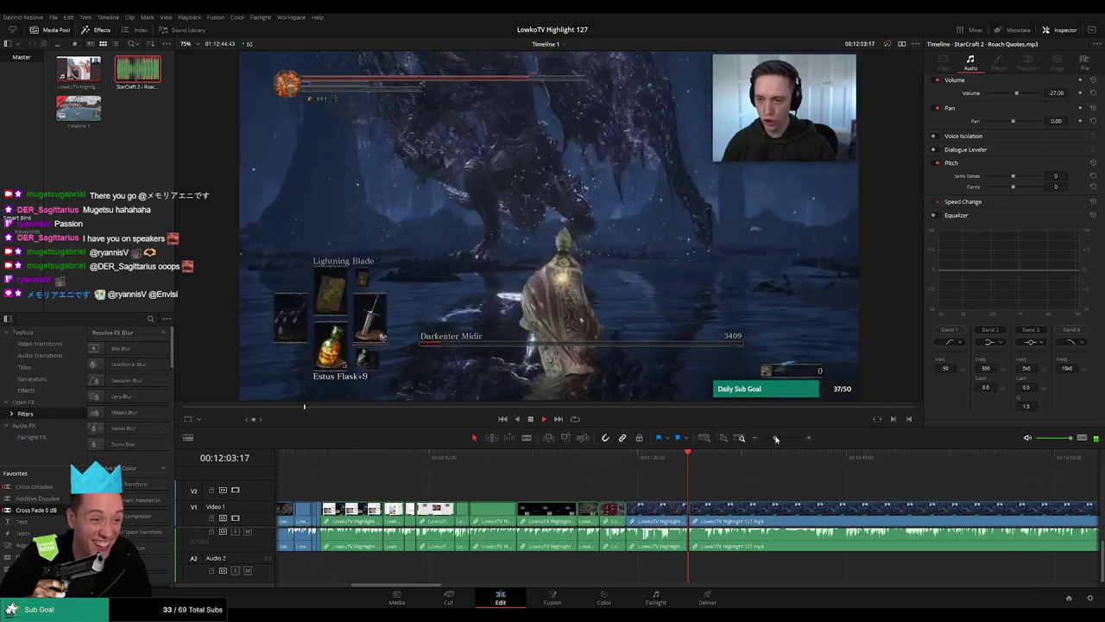
Set the clip left of the cut to Orange, then select the following clip.
{"action": "scroll", "coordinate": [616, 512], "scroll_direction": "up", "scroll_amount": 5}
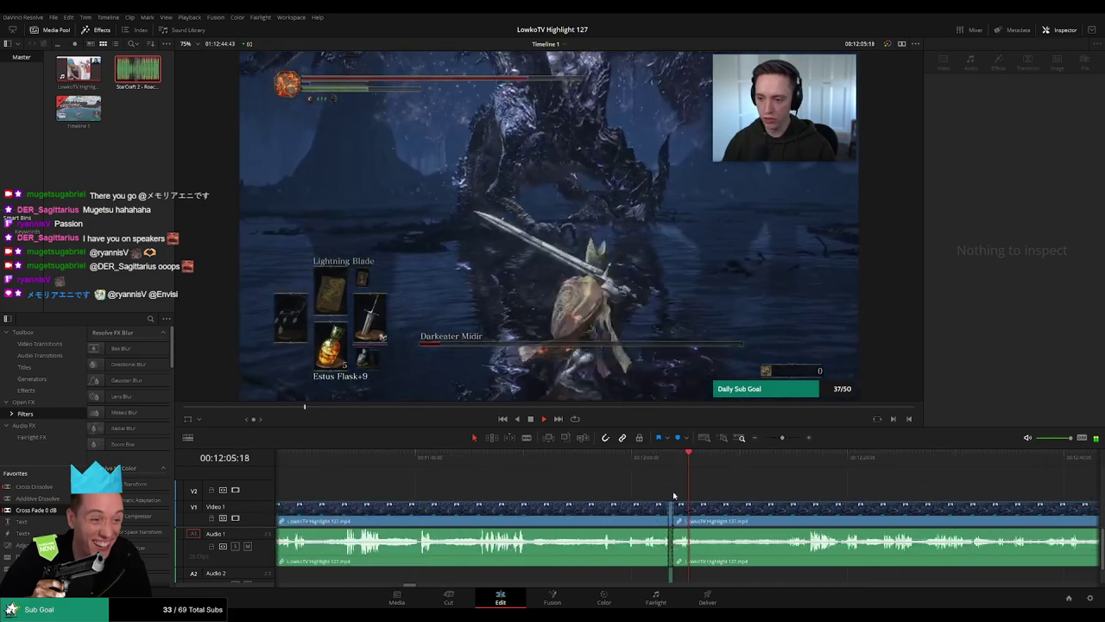
{"action": "left_click", "coordinate": [616, 512]}
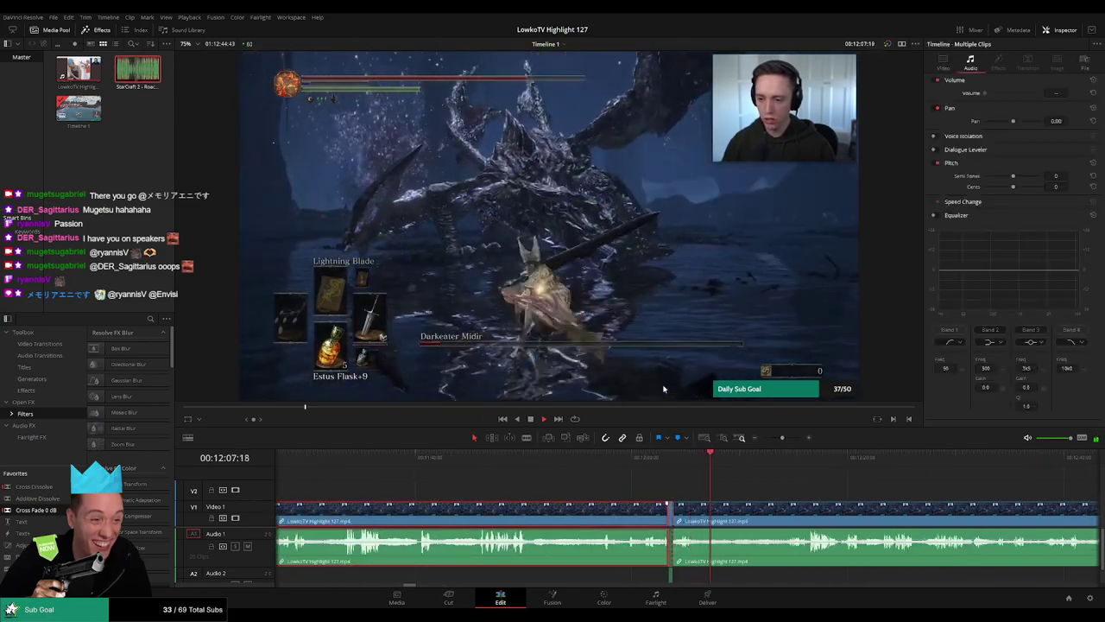
{"action": "left_click", "coordinate": [782, 492]}
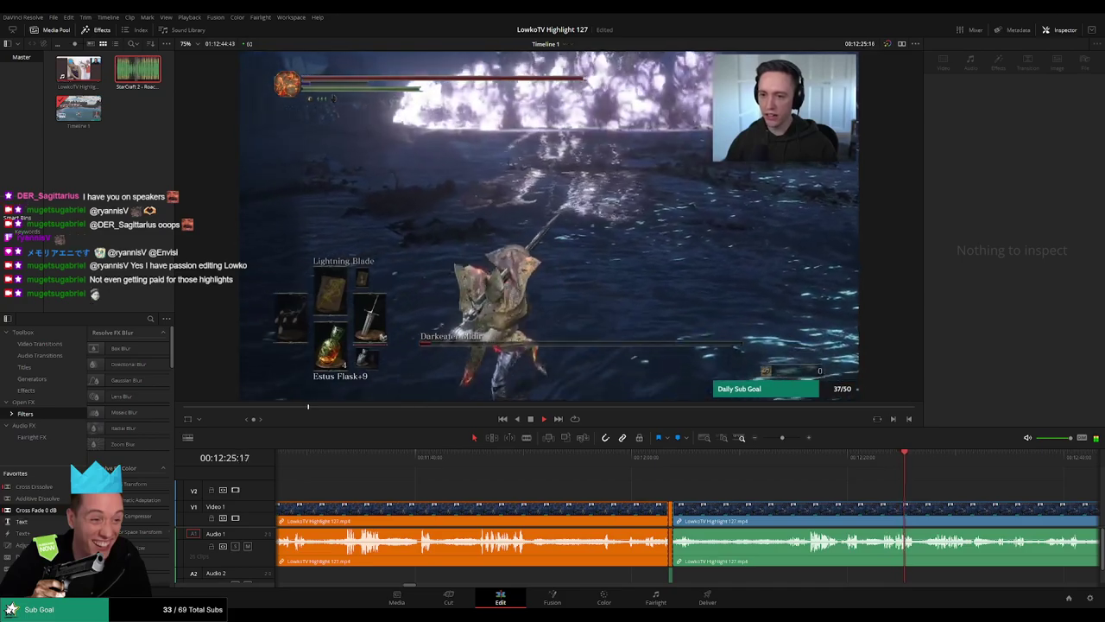
{"action": "left_click", "coordinate": [671, 510]}
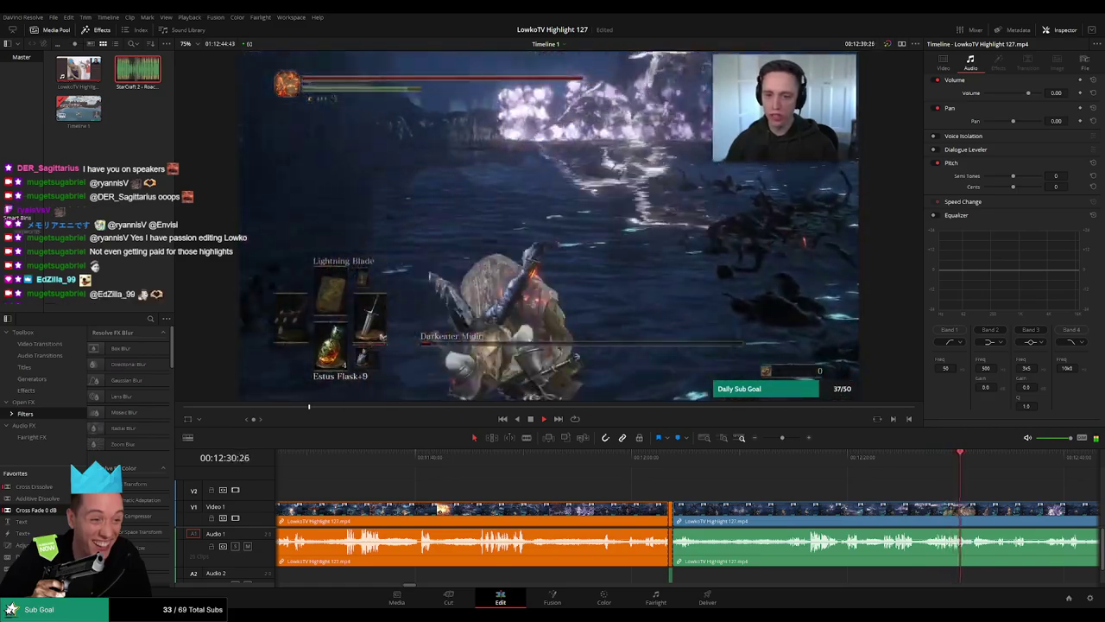
{"action": "scroll", "coordinate": [674, 489], "scroll_direction": "right", "scroll_amount": 3}
{"action": "scroll", "coordinate": [674, 488], "scroll_direction": "right", "scroll_amount": 2}
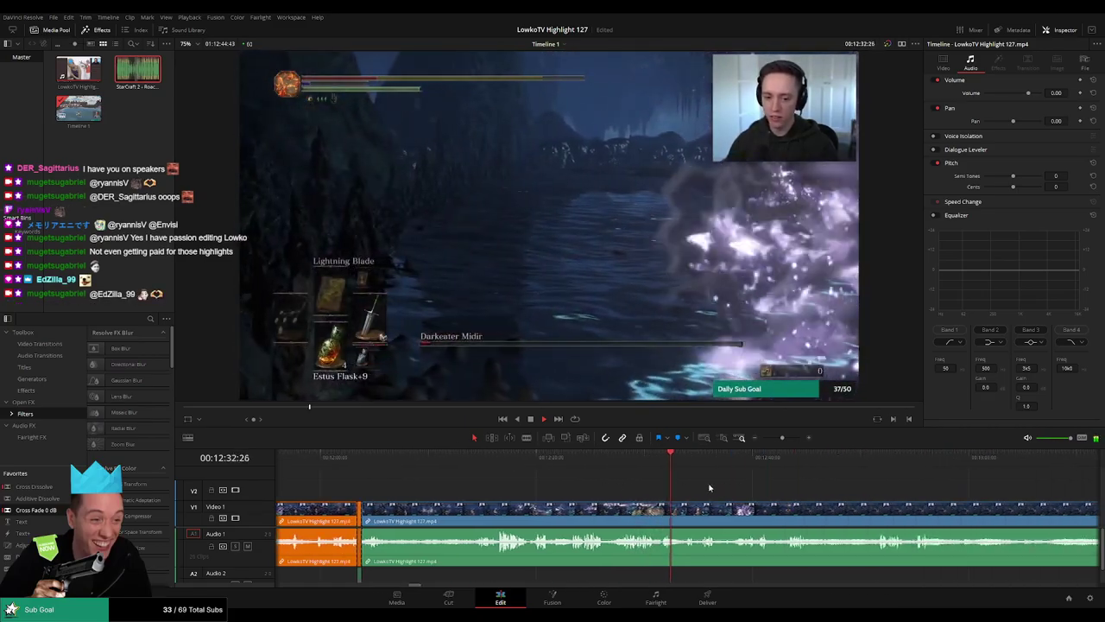
{"action": "mouse_move", "coordinate": [782, 438]}
{"action": "left_mouse_down"}
{"action": "mouse_move", "coordinate": [767, 438]}
{"action": "mouse_move", "coordinate": [783, 438]}
{"action": "left_mouse_up"}
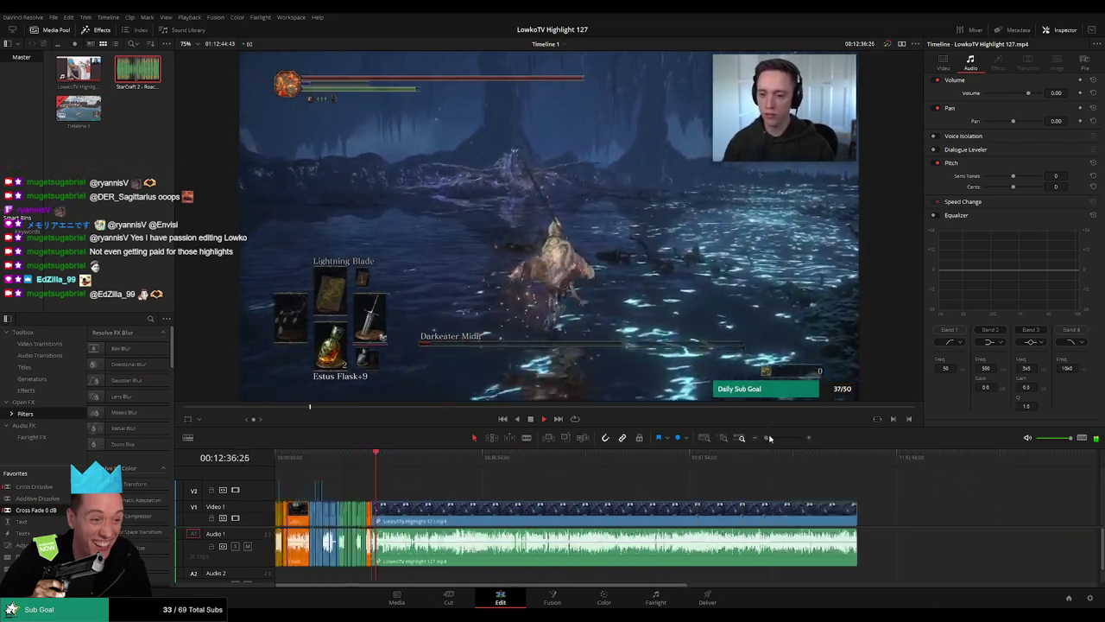
{"action": "scroll", "coordinate": [535, 494], "scroll_direction": "right", "scroll_amount": 4}
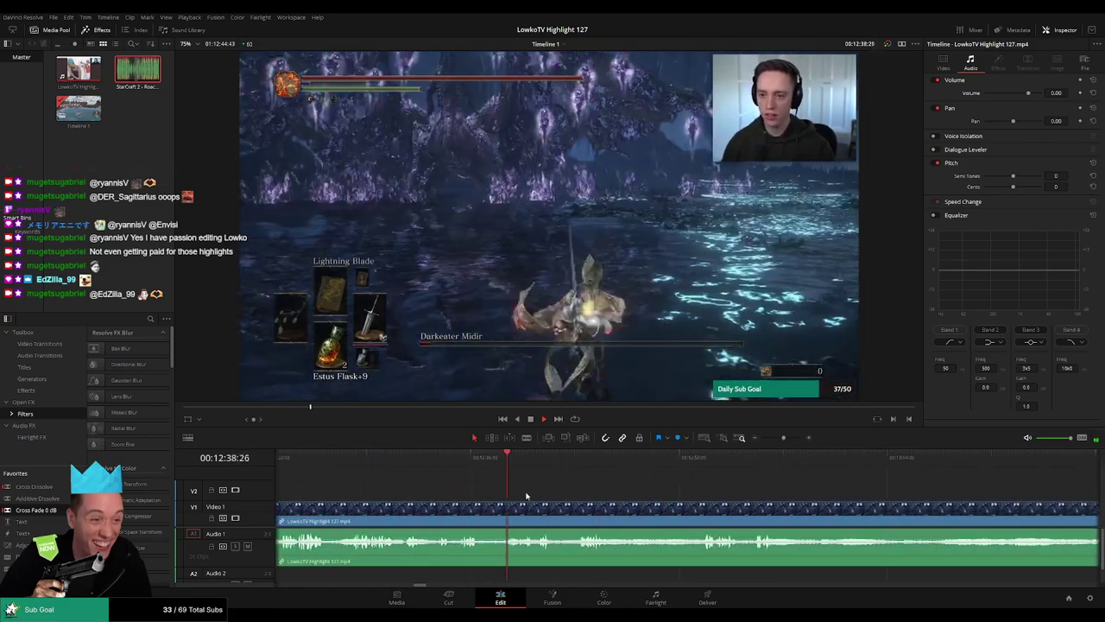
{"action": "scroll", "coordinate": [596, 493], "scroll_direction": "right", "scroll_amount": 1}
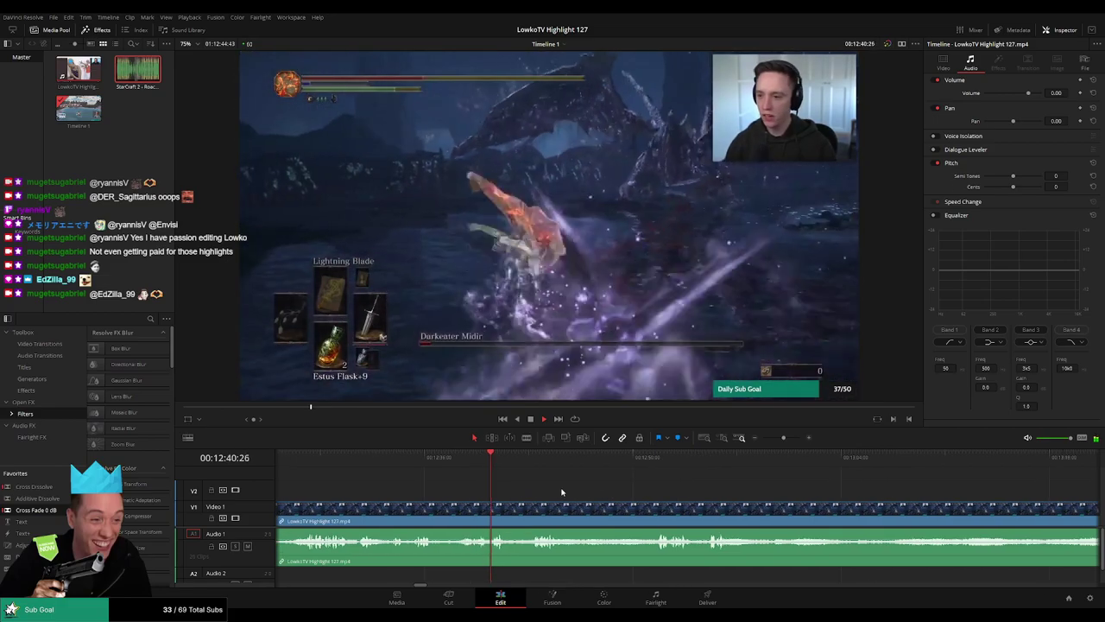
{"action": "scroll", "coordinate": [463, 464], "scroll_direction": "right", "scroll_amount": 1}
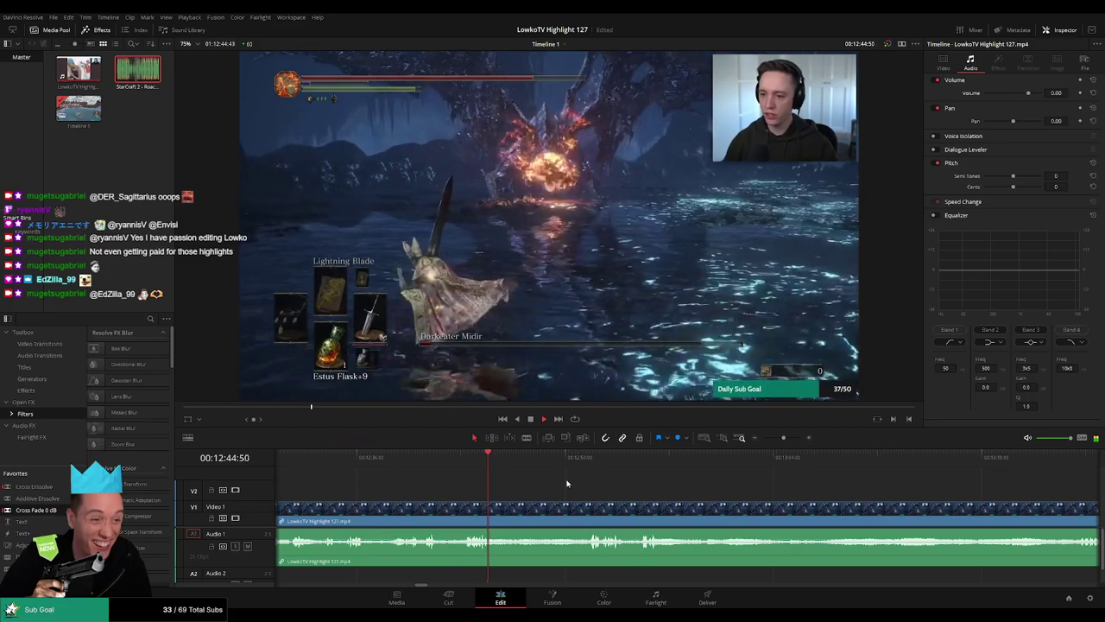
{"action": "scroll", "coordinate": [567, 483], "scroll_direction": "right", "scroll_amount": 2}
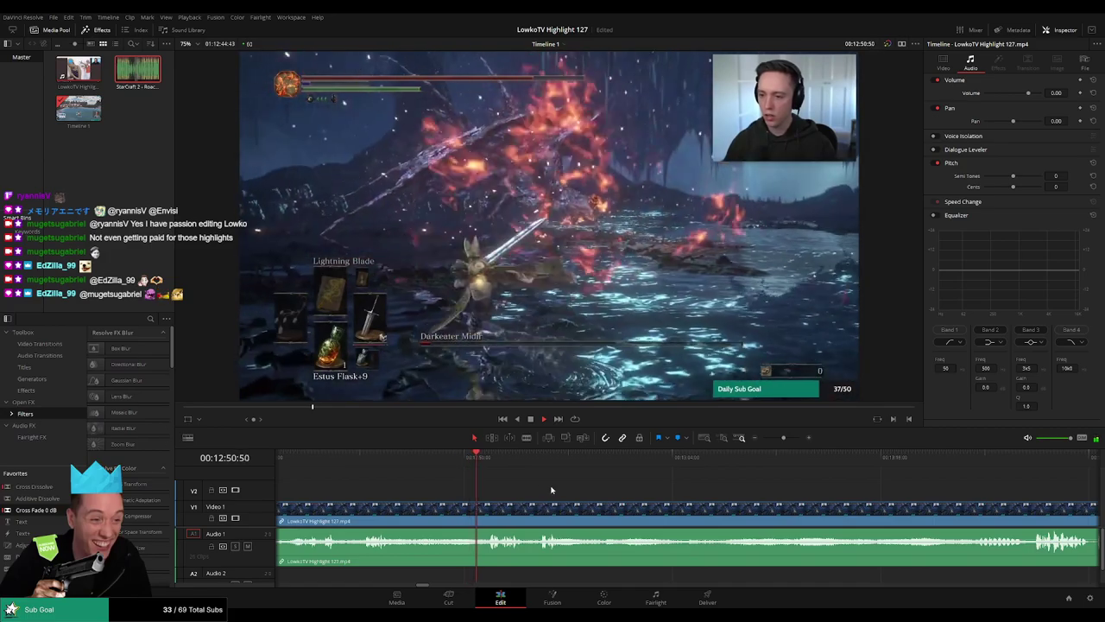
{"action": "scroll", "coordinate": [461, 487], "scroll_direction": "right", "scroll_amount": 2}
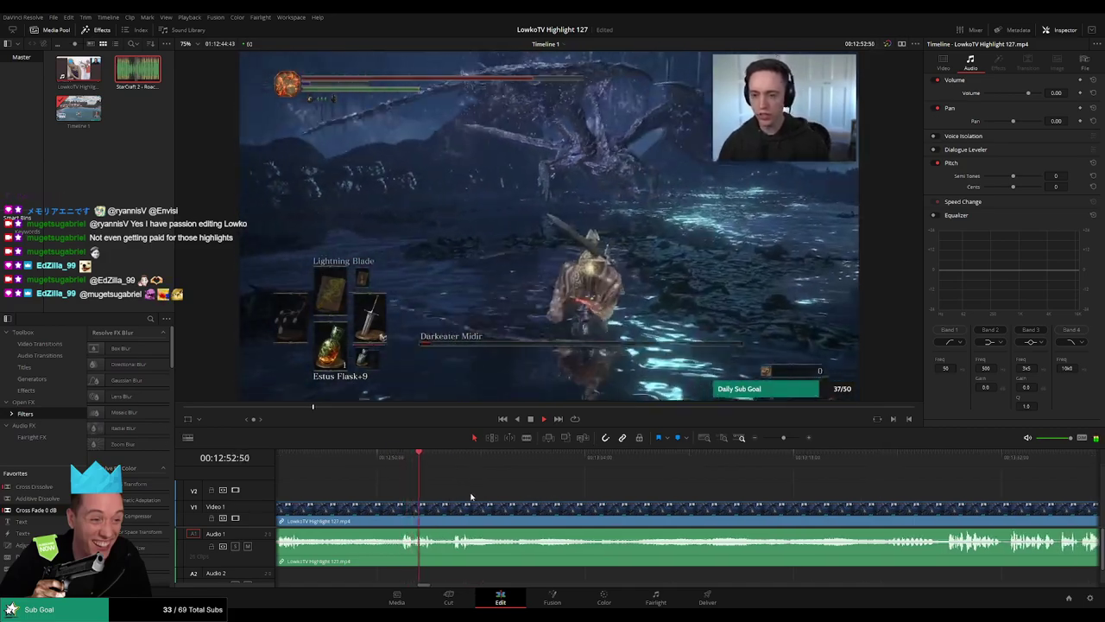
{"action": "scroll", "coordinate": [459, 491], "scroll_direction": "right", "scroll_amount": 1}
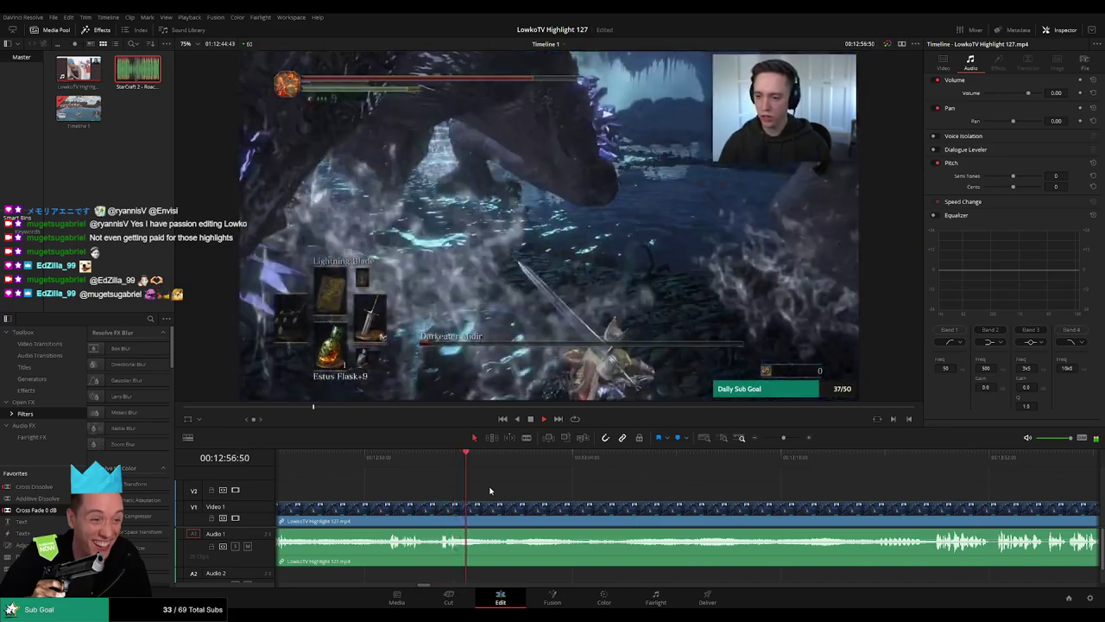
{"action": "scroll", "coordinate": [495, 490], "scroll_direction": "right", "scroll_amount": 1}
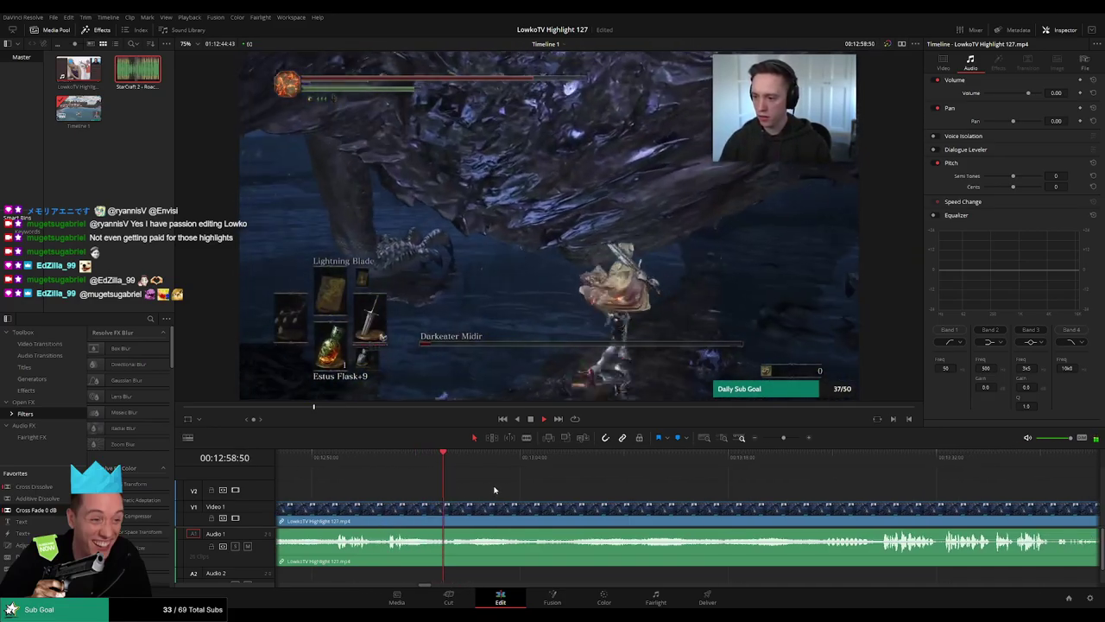
{"action": "left_click_drag", "start_coordinate": [783, 437], "coordinate": [783, 438]}
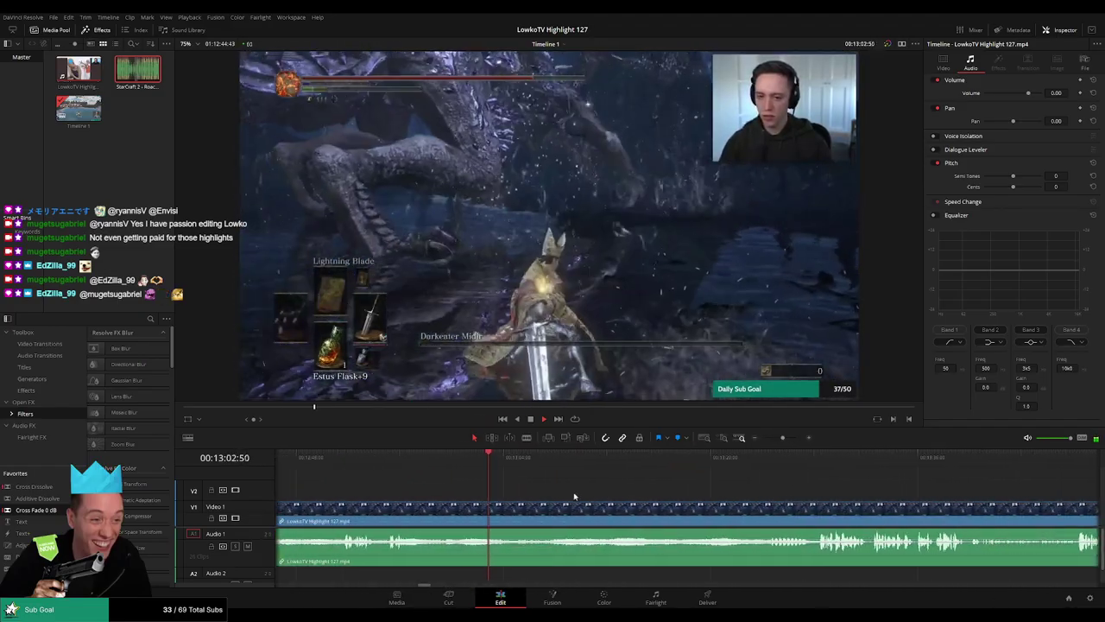
{"action": "left_click_drag", "start_coordinate": [503, 467], "coordinate": [653, 458]}
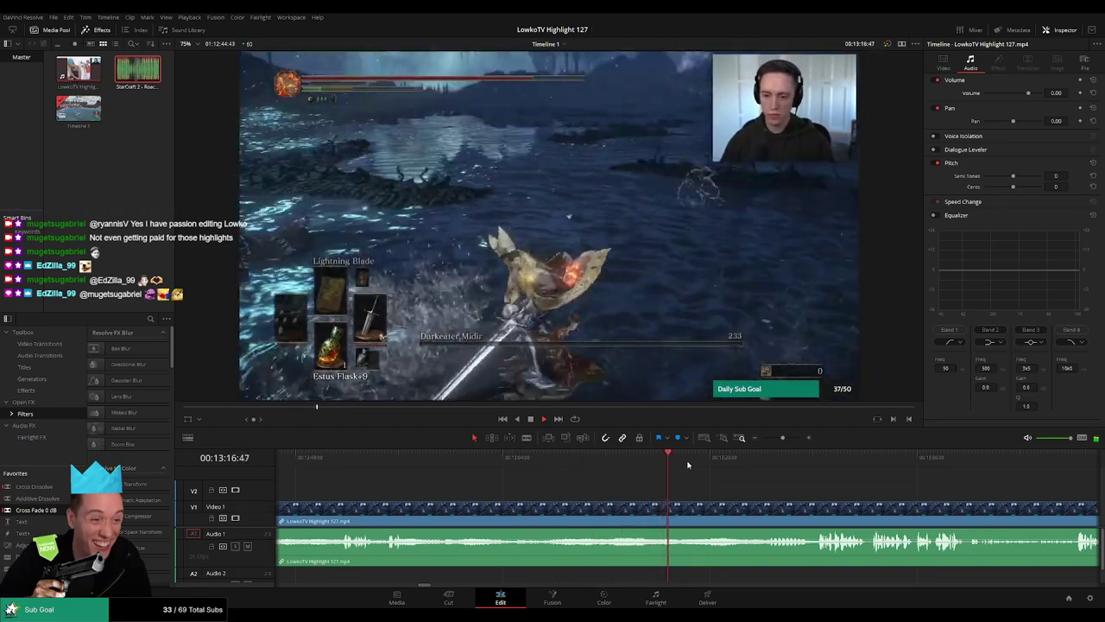
{"action": "scroll", "coordinate": [604, 466], "scroll_direction": "right", "scroll_amount": 2}
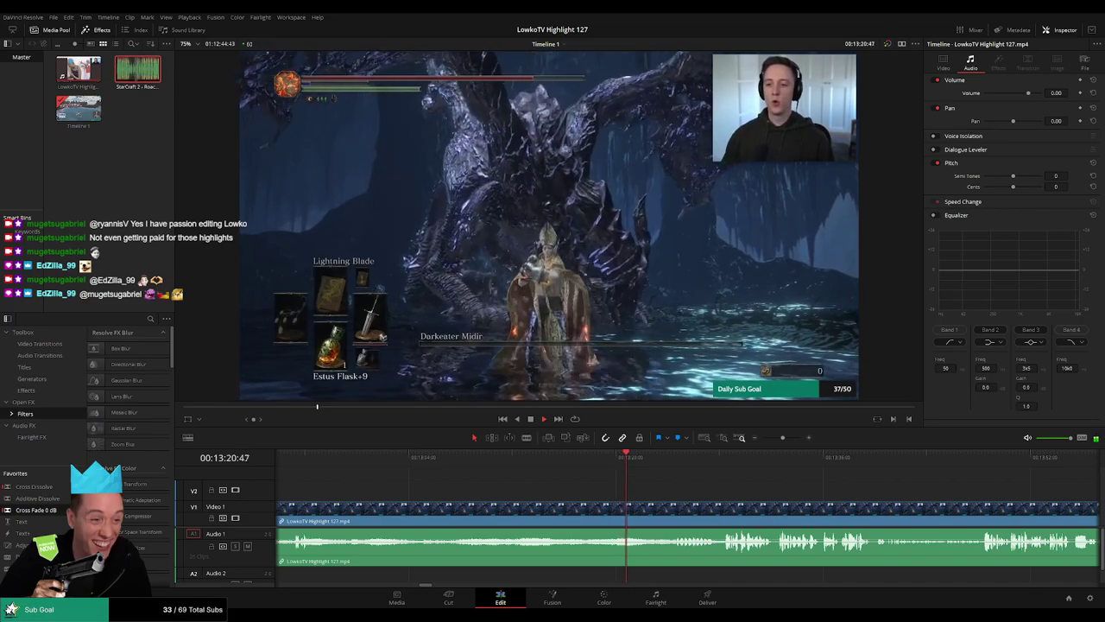
{"action": "left_click_drag", "start_coordinate": [634, 458], "coordinate": [671, 457]}
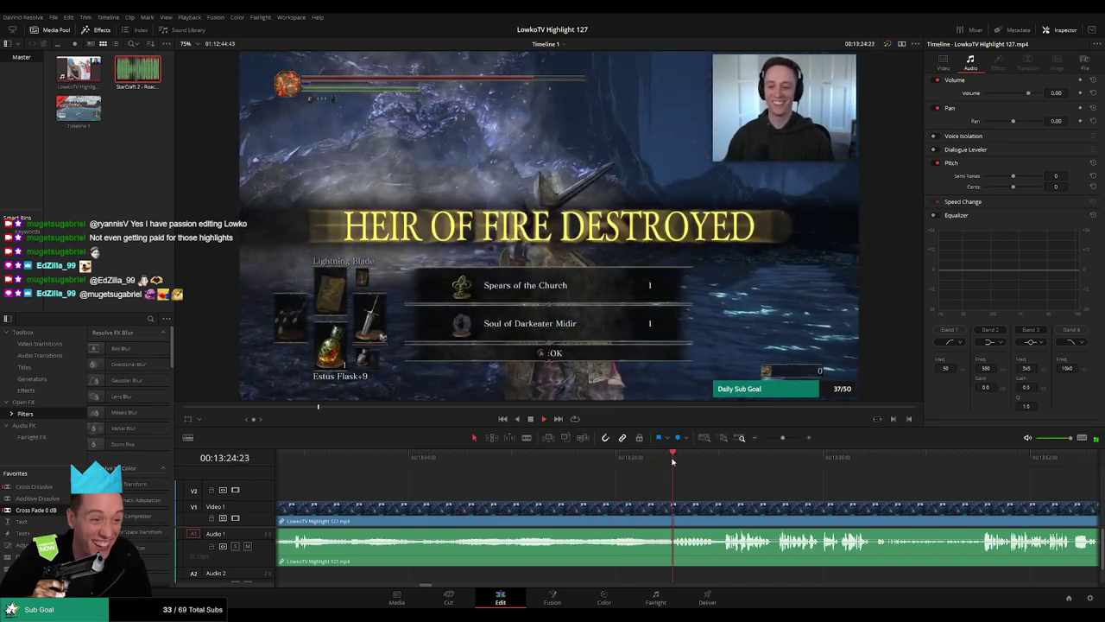
Scroll around the Dark Souls footage and return to the HEIR OF FIRE DESTROYED moment.
{"action": "scroll", "coordinate": [648, 490], "scroll_direction": "right", "scroll_amount": 1}
{"action": "scroll", "coordinate": [649, 491], "scroll_direction": "right", "scroll_amount": 2}
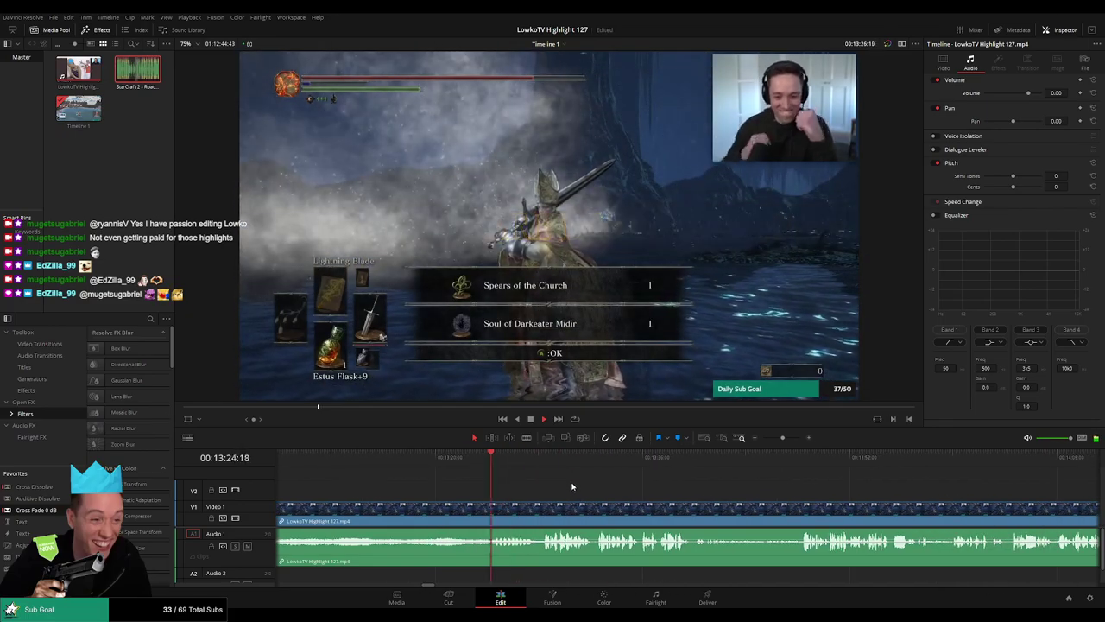
{"action": "scroll", "coordinate": [583, 492], "scroll_direction": "right", "scroll_amount": 1}
{"action": "scroll", "coordinate": [583, 493], "scroll_direction": "right", "scroll_amount": 2}
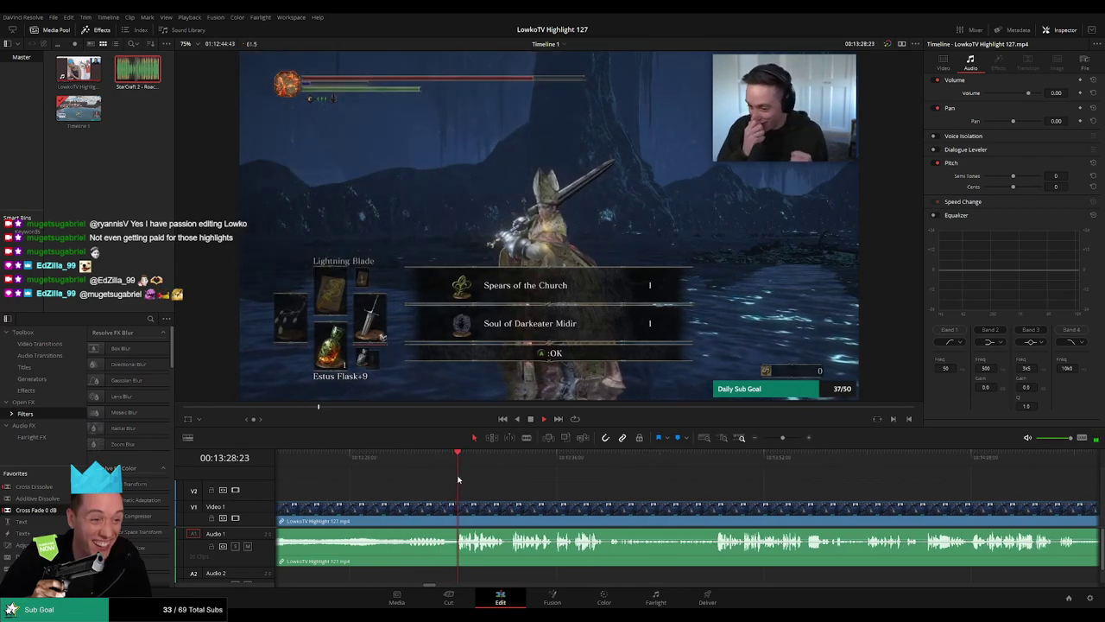
{"action": "scroll", "coordinate": [649, 494], "scroll_direction": "left", "scroll_amount": 1}
{"action": "scroll", "coordinate": [648, 494], "scroll_direction": "left", "scroll_amount": 1}
{"action": "scroll", "coordinate": [649, 494], "scroll_direction": "left", "scroll_amount": 1}
{"action": "left_click", "coordinate": [619, 457]}
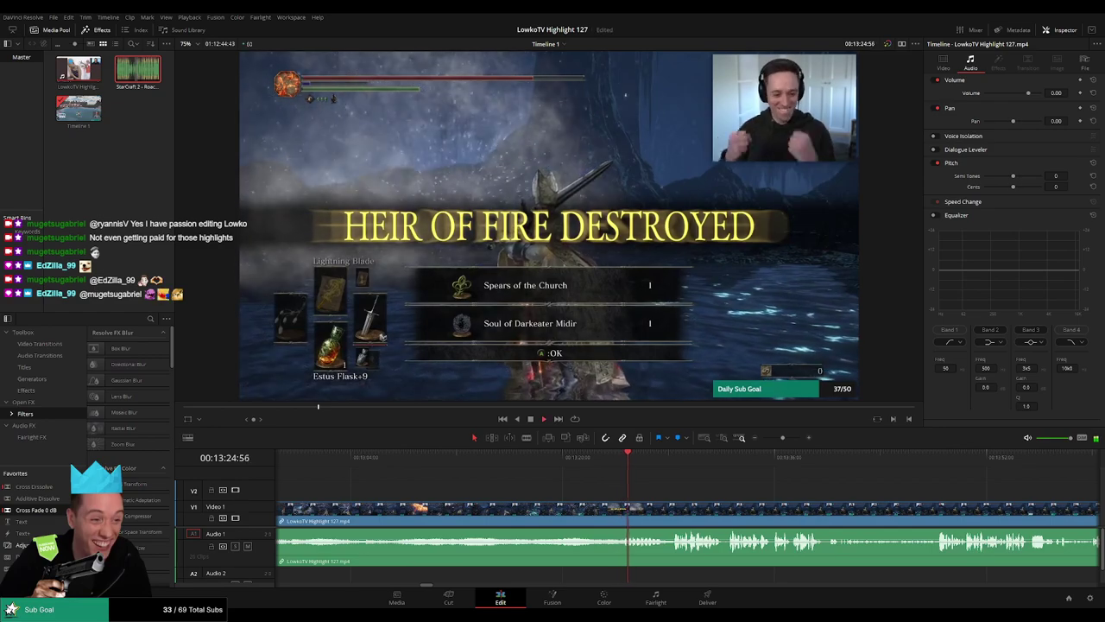
{"action": "scroll", "coordinate": [782, 483], "scroll_direction": "right", "scroll_amount": 3}
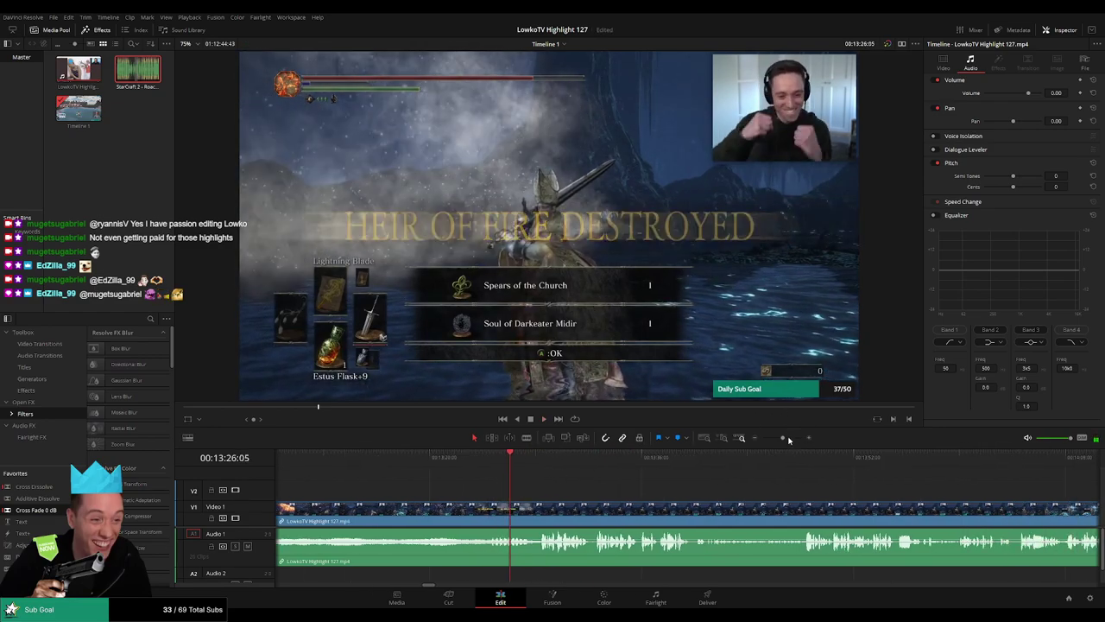
{"action": "scroll", "coordinate": [794, 438], "scroll_direction": "left", "scroll_amount": 3}
{"action": "scroll", "coordinate": [593, 487], "scroll_direction": "right", "scroll_amount": 3}
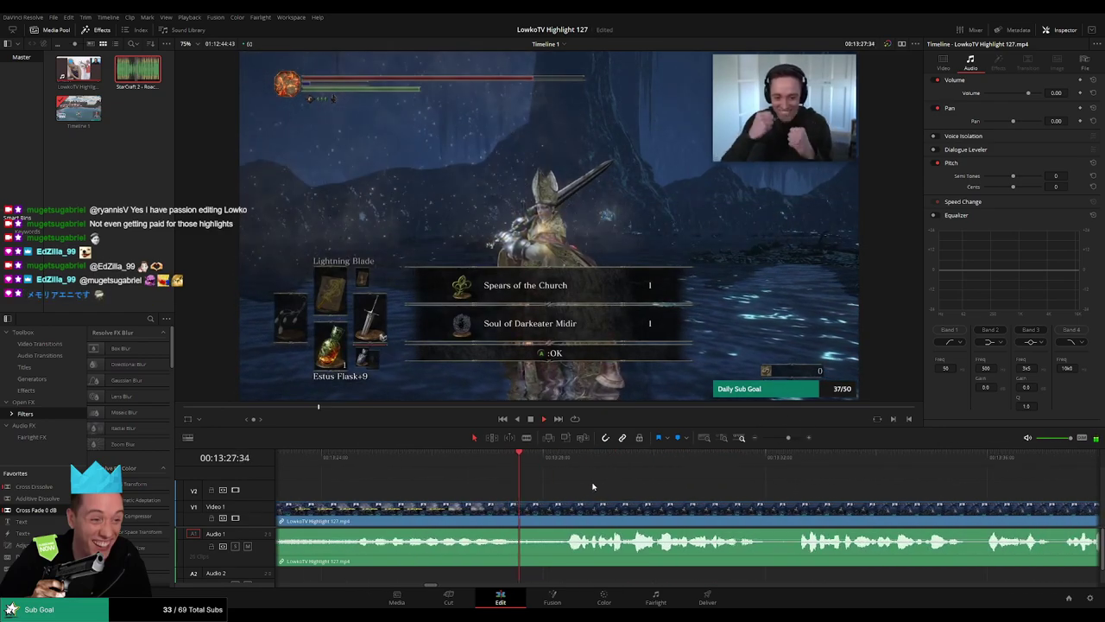
{"action": "scroll", "coordinate": [596, 482], "scroll_direction": "left", "scroll_amount": 3}
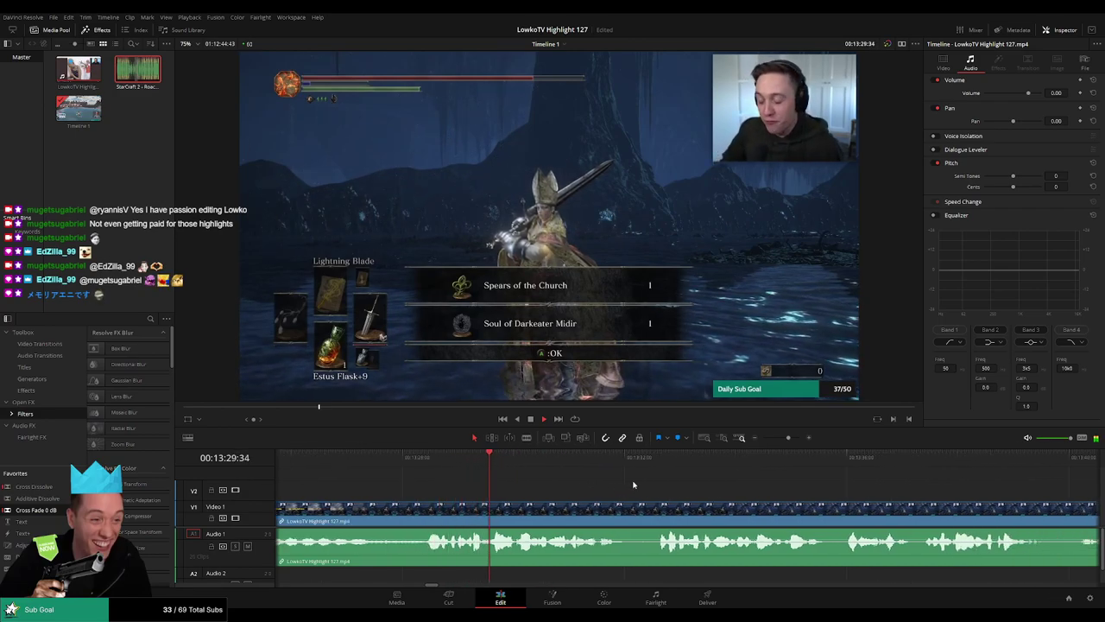
Zoom the timeline out and scroll right through the remaining Dark Souls footage.
{"action": "left_click_drag", "start_coordinate": [789, 436], "coordinate": [785, 437]}
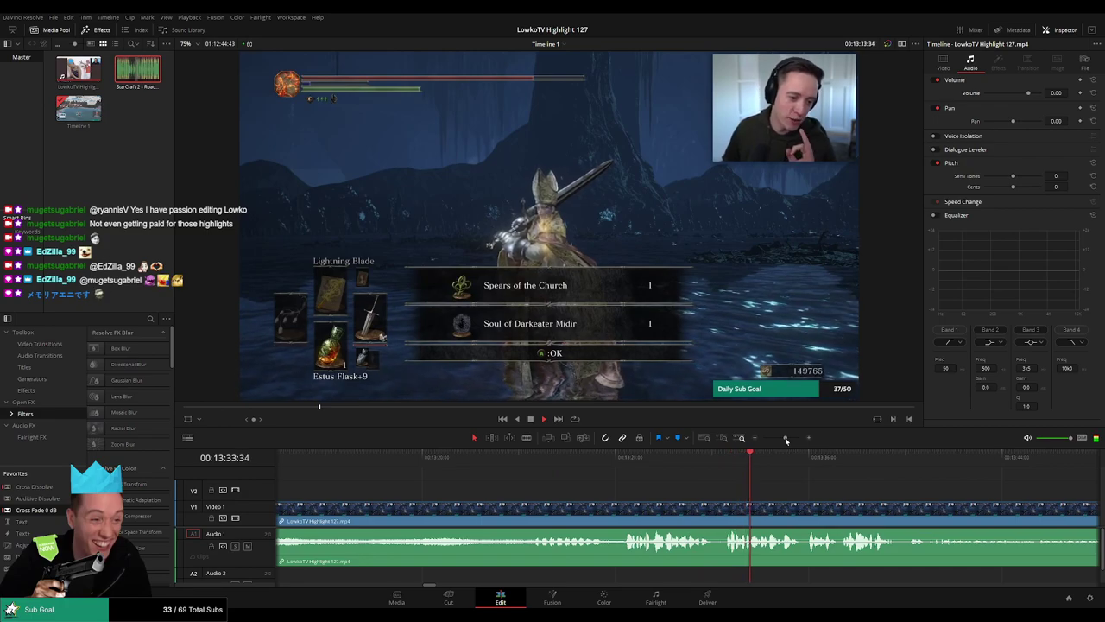
{"action": "scroll", "coordinate": [852, 488], "scroll_direction": "right", "scroll_amount": 3}
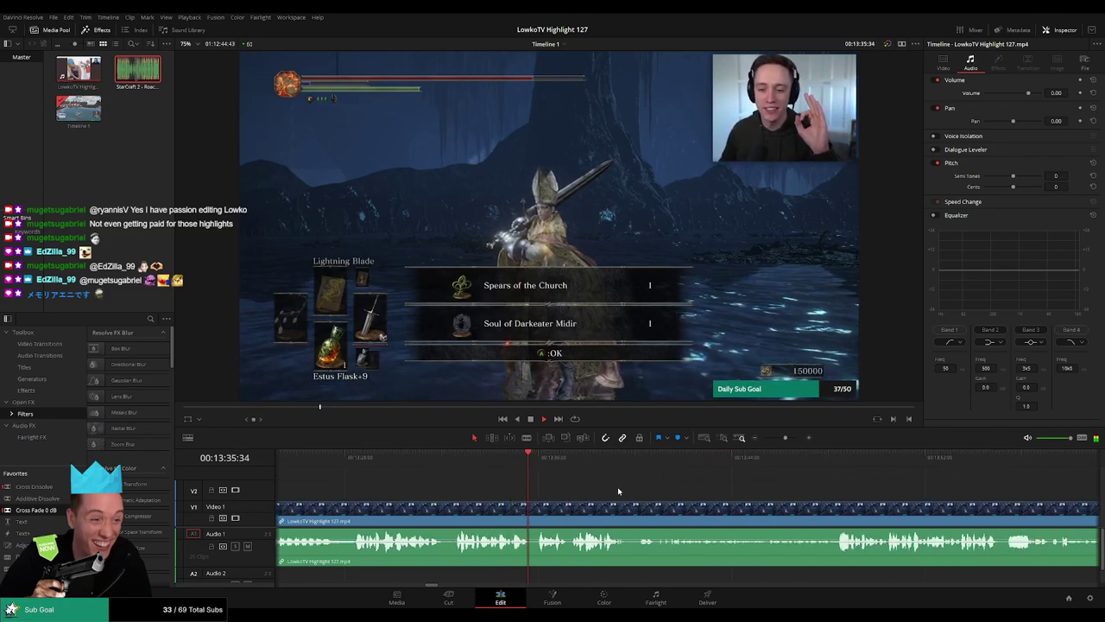
{"action": "scroll", "coordinate": [539, 487], "scroll_direction": "right", "scroll_amount": 3}
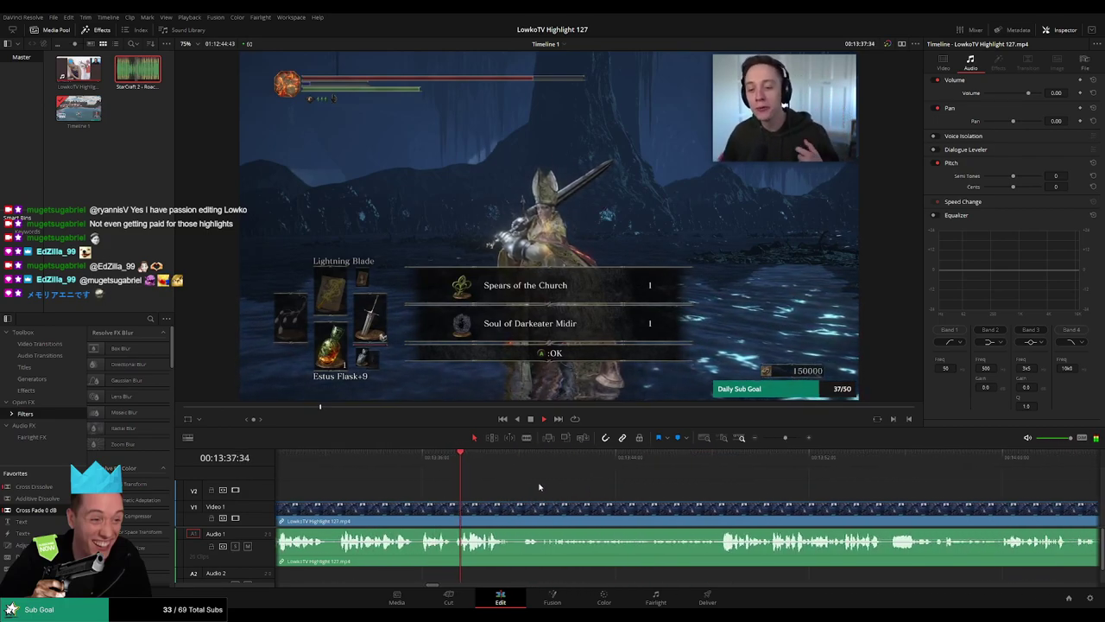
{"action": "scroll", "coordinate": [508, 488], "scroll_direction": "right", "scroll_amount": 3}
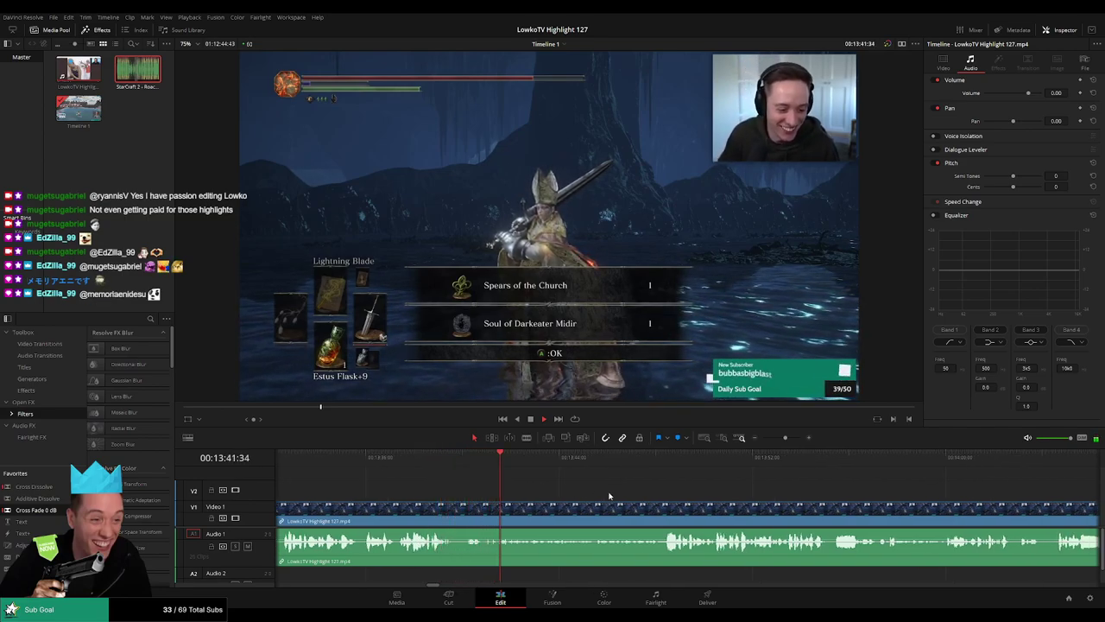
{"action": "scroll", "coordinate": [522, 493], "scroll_direction": "right", "scroll_amount": 3}
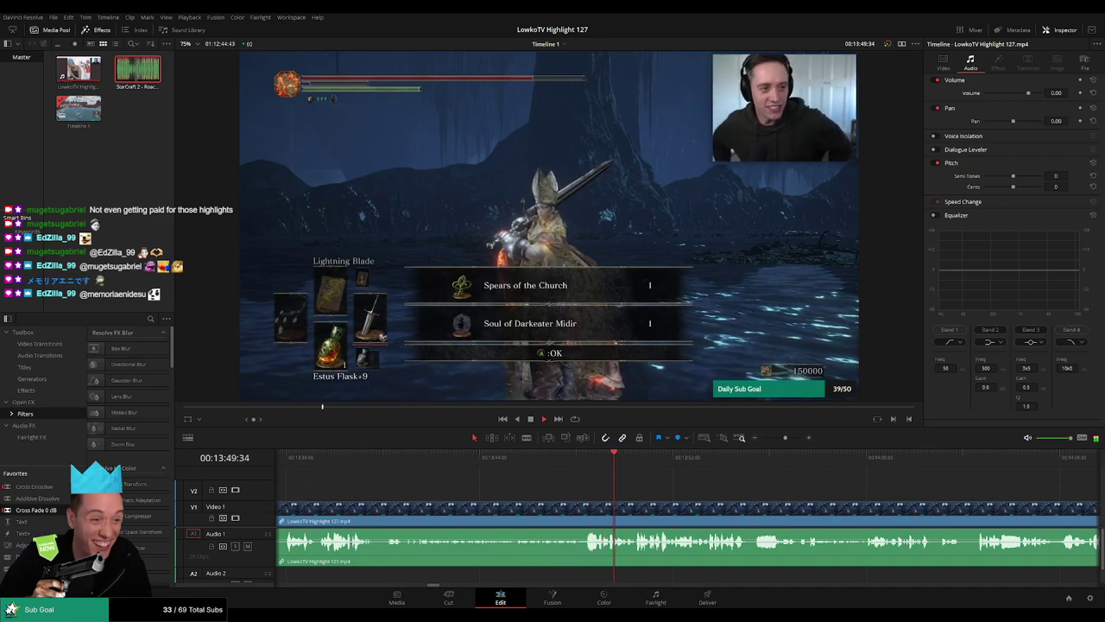
{"action": "scroll", "coordinate": [591, 493], "scroll_direction": "right", "scroll_amount": 3}
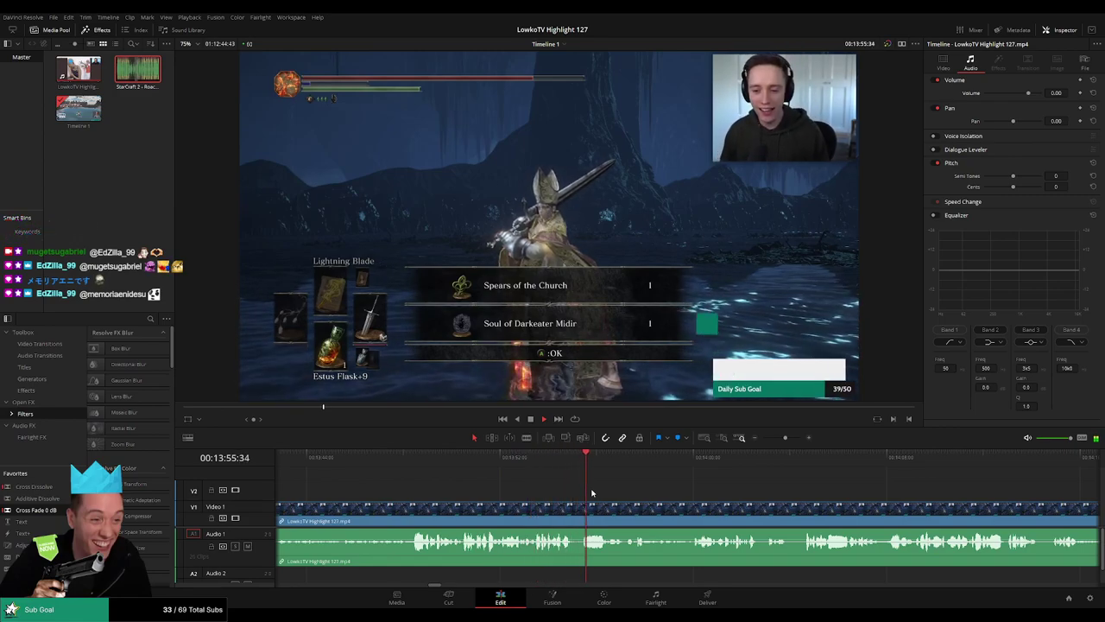
{"action": "scroll", "coordinate": [661, 494], "scroll_direction": "right", "scroll_amount": 3}
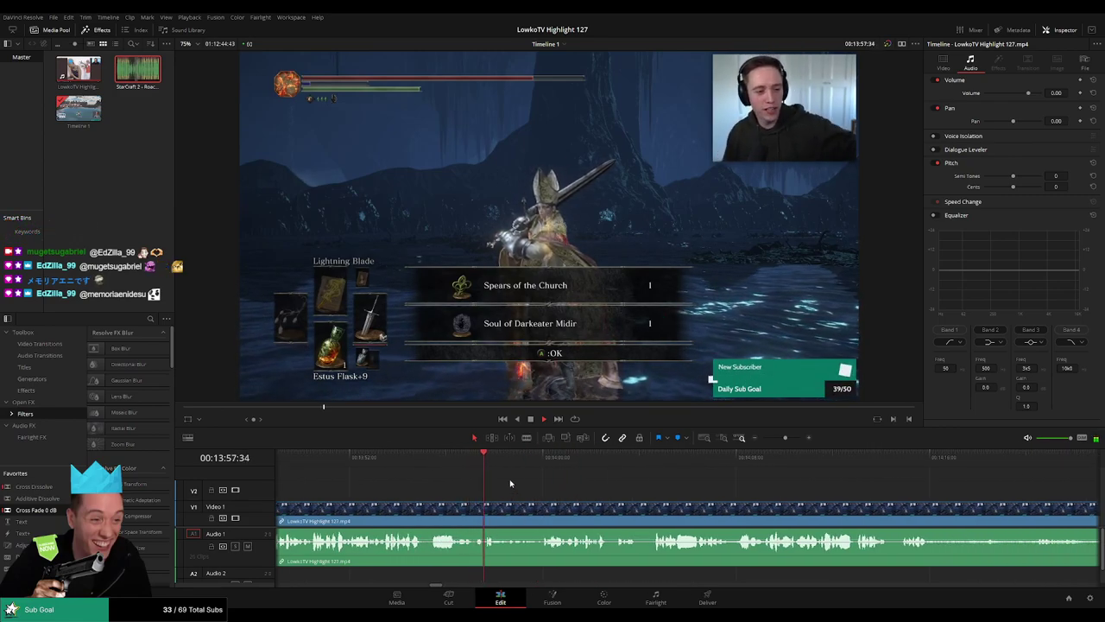
{"action": "scroll", "coordinate": [544, 486], "scroll_direction": "right", "scroll_amount": 2}
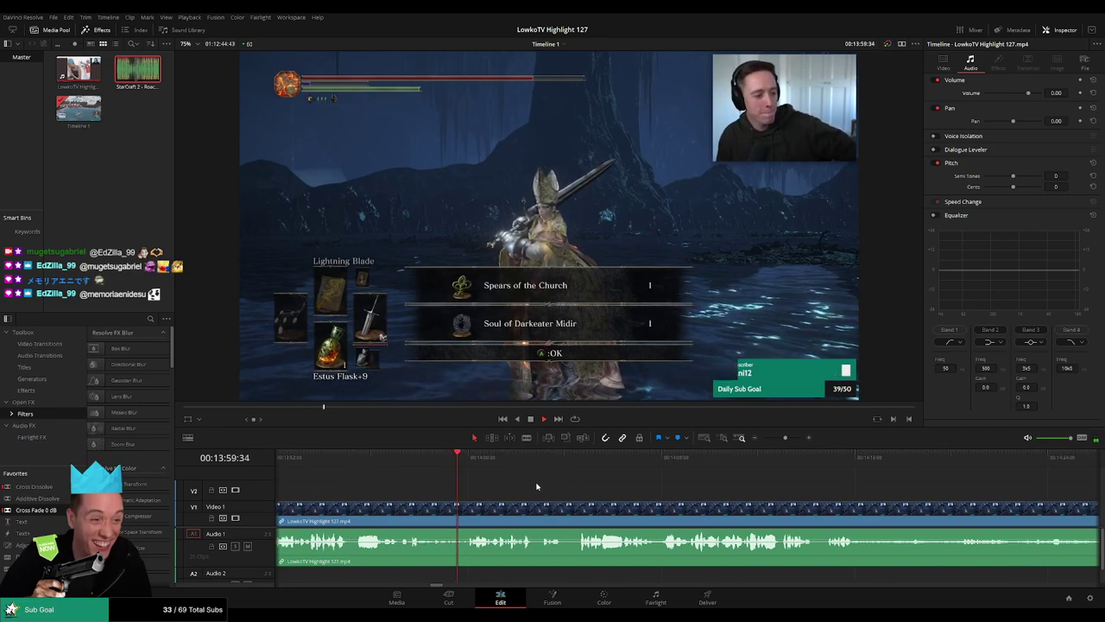
{"action": "scroll", "coordinate": [536, 485], "scroll_direction": "right", "scroll_amount": 2}
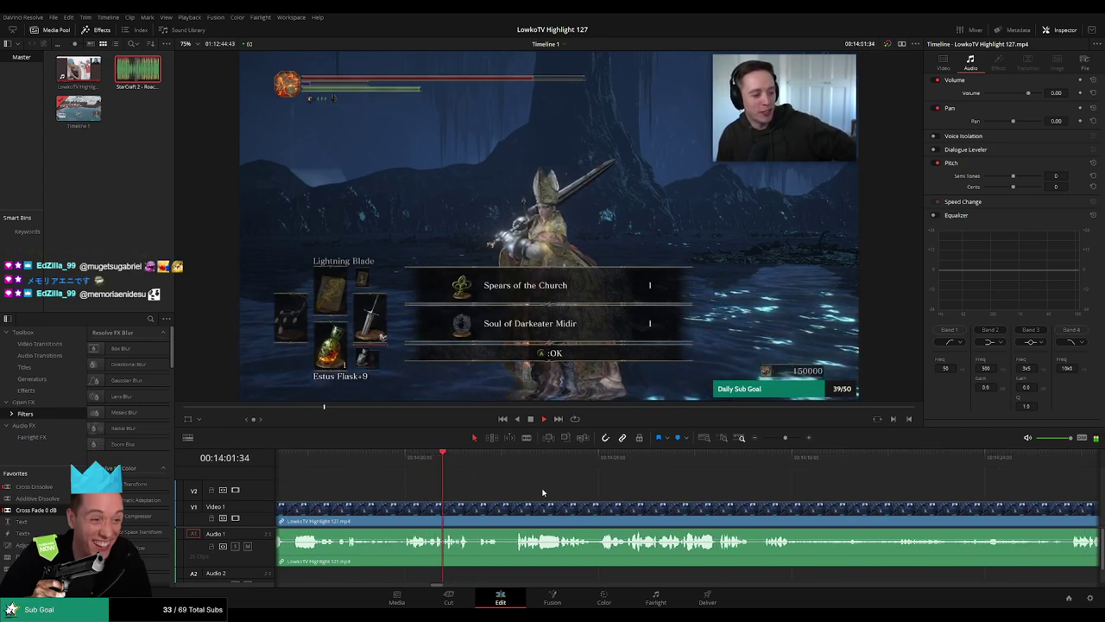
{"action": "scroll", "coordinate": [443, 484], "scroll_direction": "right", "scroll_amount": 2}
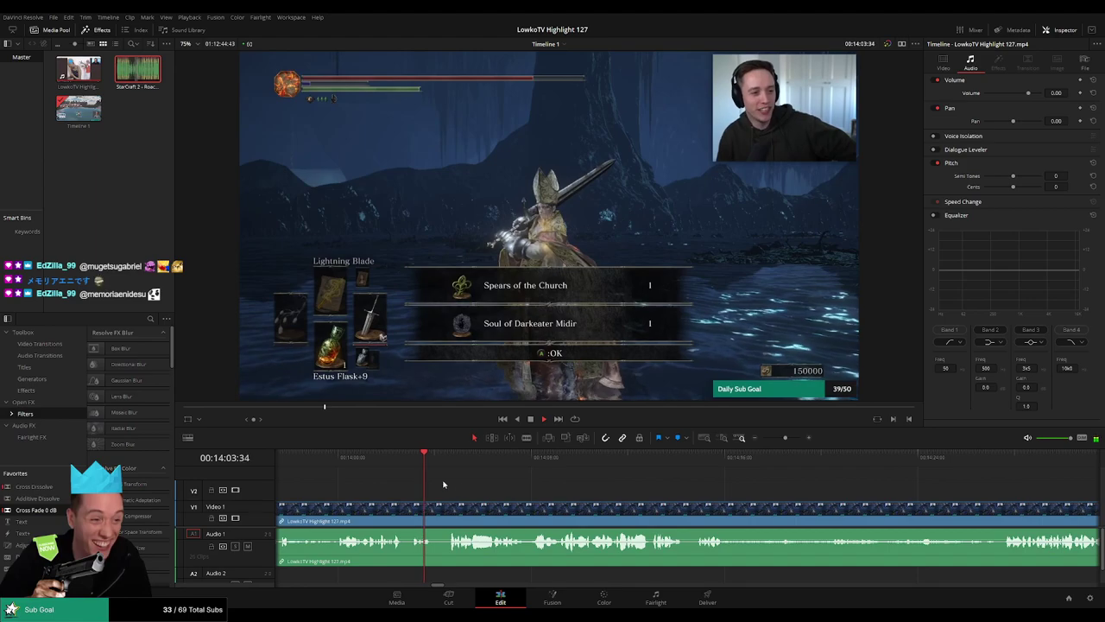
{"action": "scroll", "coordinate": [544, 499], "scroll_direction": "right", "scroll_amount": 2}
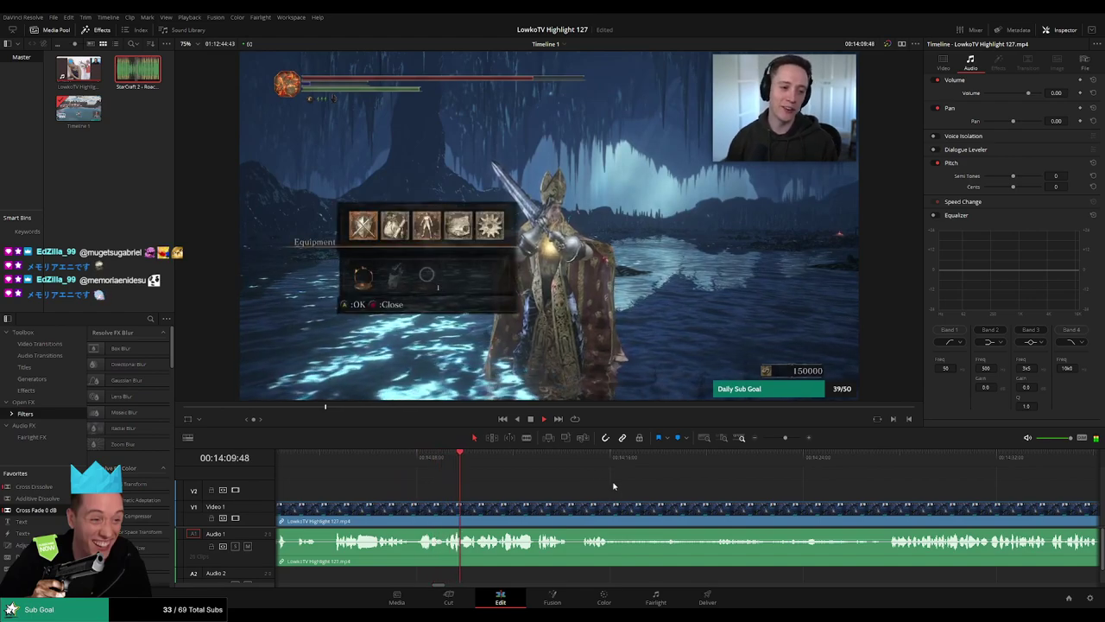
{"action": "scroll", "coordinate": [569, 488], "scroll_direction": "right", "scroll_amount": 2}
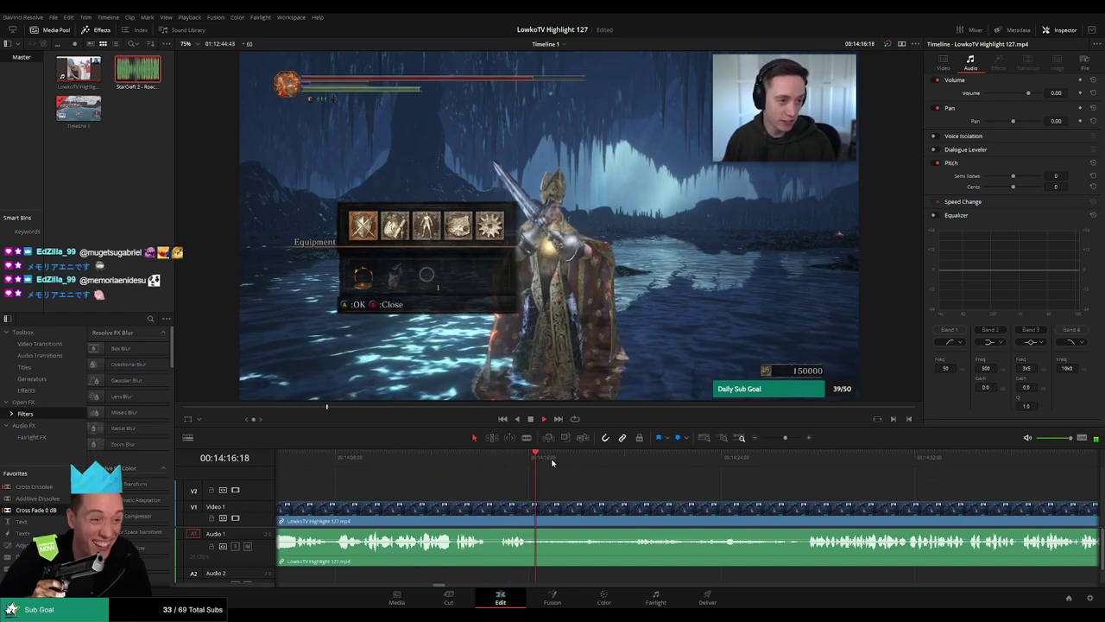
Scrub forward through the Dark Souls footage and jump back to rewatch a moment.
{"action": "left_click_drag", "start_coordinate": [552, 463], "coordinate": [464, 461]}
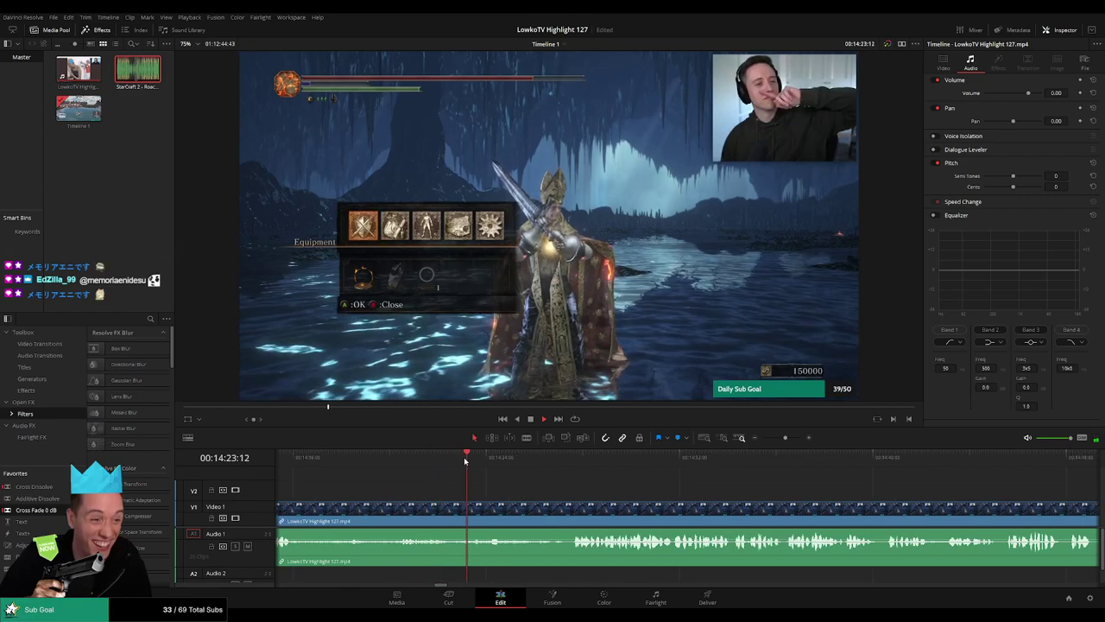
{"action": "left_click_drag", "start_coordinate": [510, 482], "coordinate": [485, 463]}
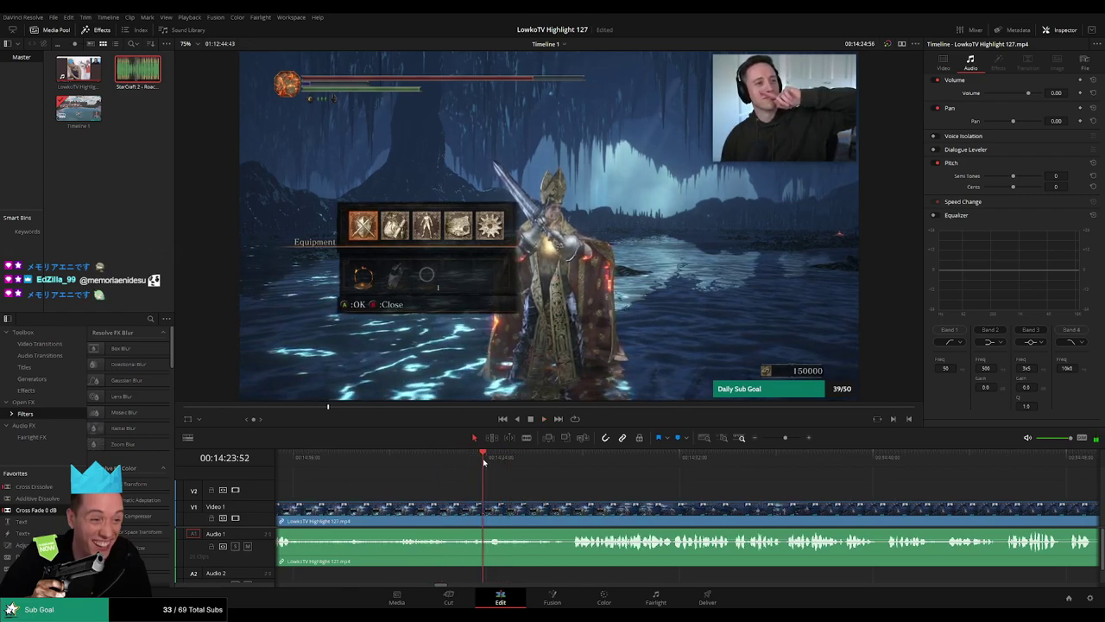
{"action": "left_click", "coordinate": [455, 462]}
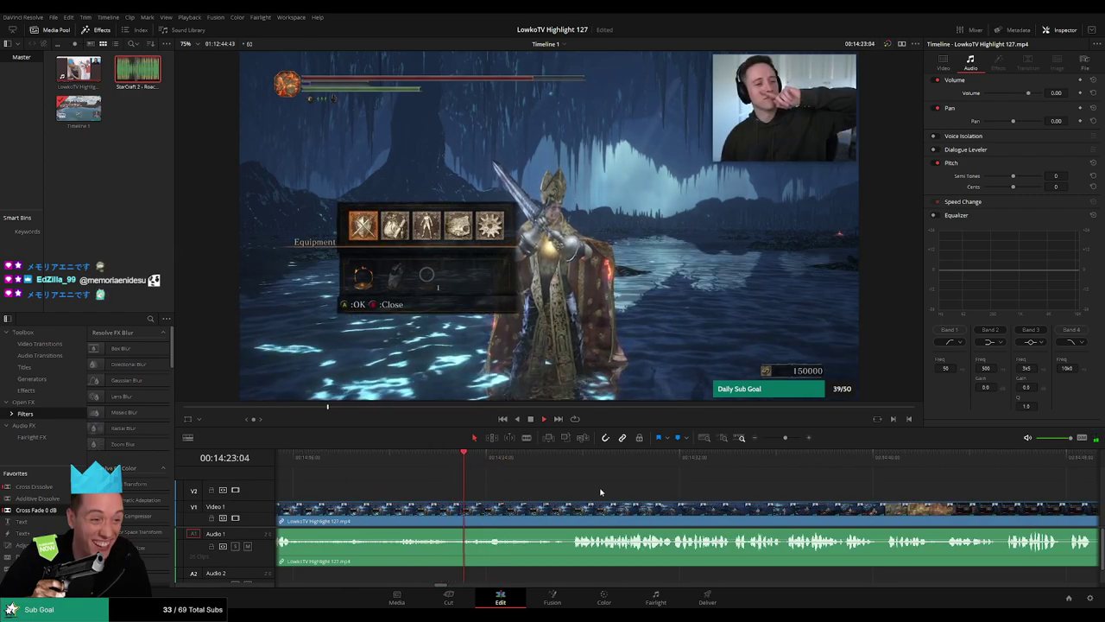
{"action": "scroll", "coordinate": [561, 491], "scroll_direction": "right", "scroll_amount": 2}
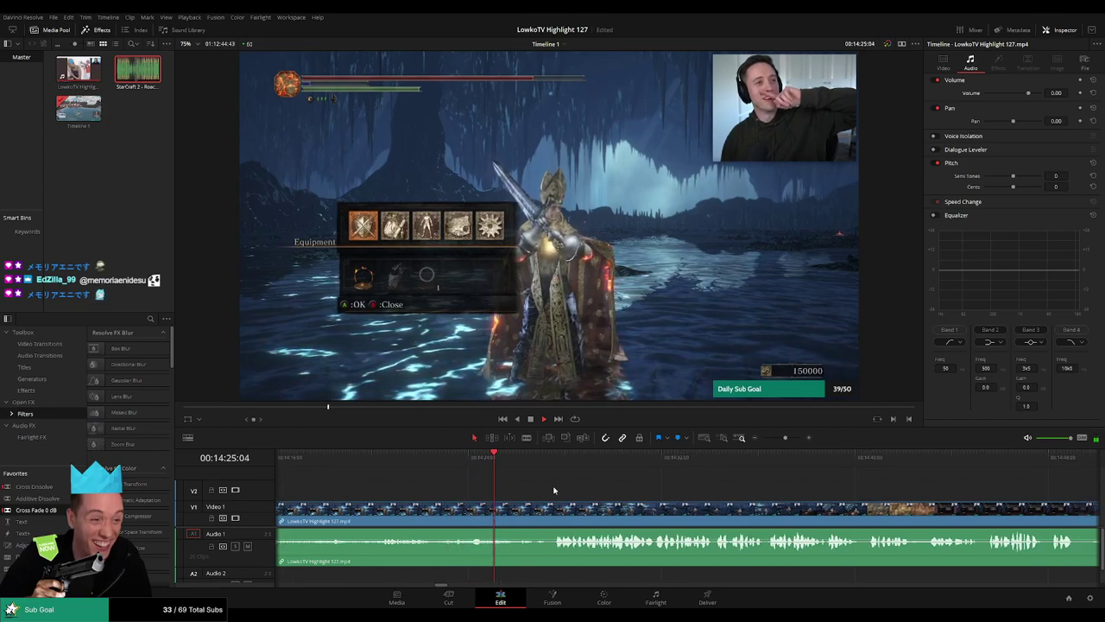
{"action": "scroll", "coordinate": [535, 491], "scroll_direction": "right", "scroll_amount": 2}
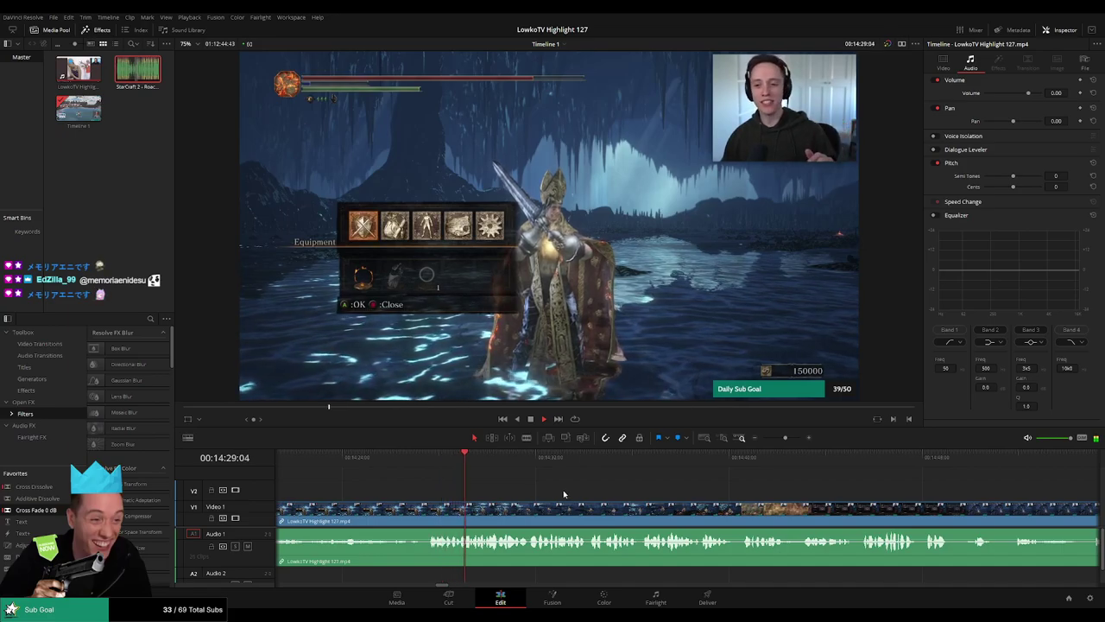
{"action": "scroll", "coordinate": [563, 489], "scroll_direction": "right", "scroll_amount": 1}
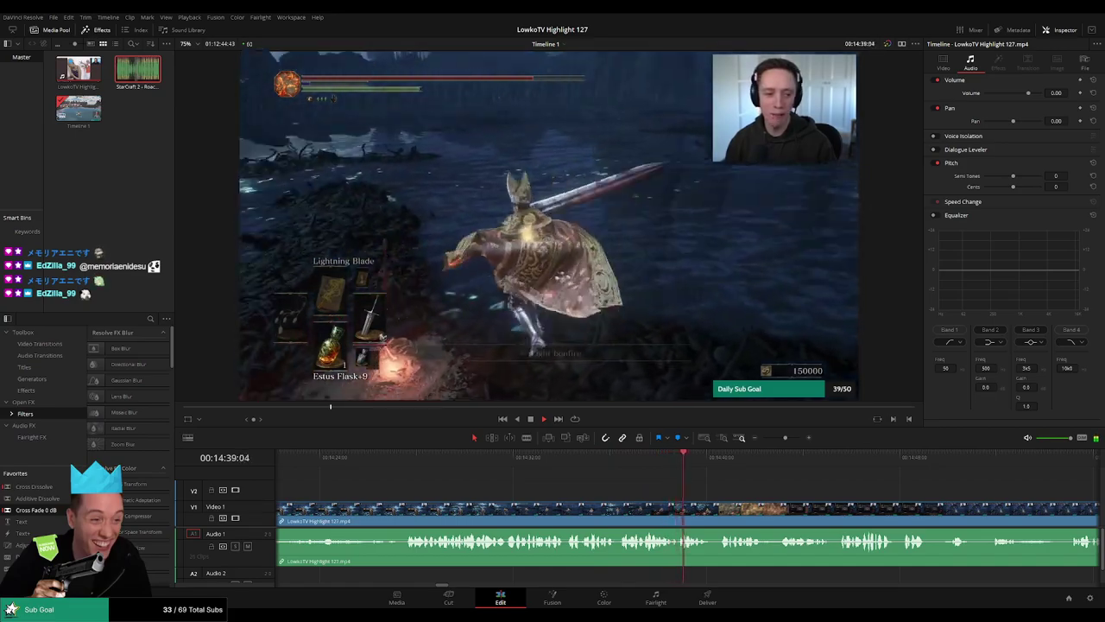
Scroll the timeline onward to where the Stardew footage begins.
{"action": "scroll", "coordinate": [685, 497], "scroll_direction": "down", "scroll_amount": 2}
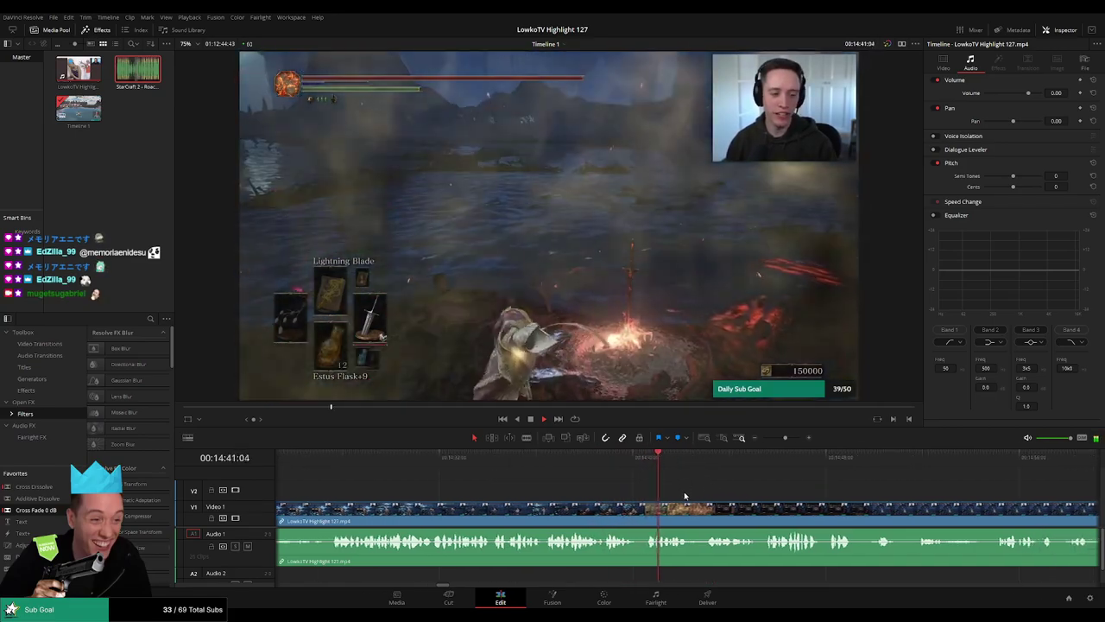
{"action": "scroll", "coordinate": [685, 497], "scroll_direction": "down", "scroll_amount": 4}
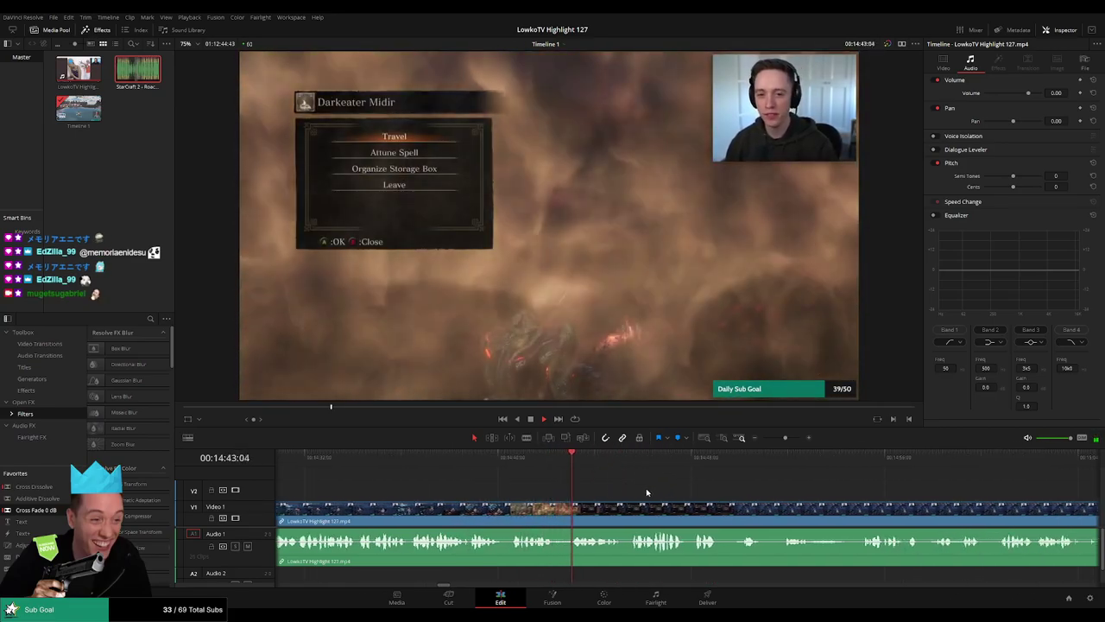
{"action": "scroll", "coordinate": [647, 493], "scroll_direction": "down", "scroll_amount": 2}
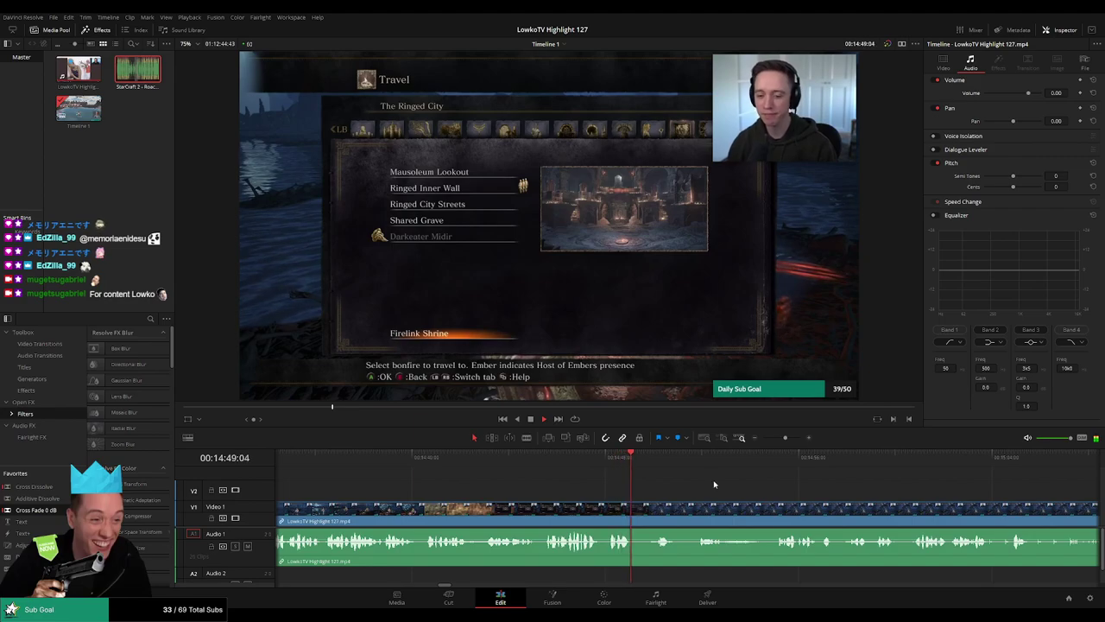
{"action": "scroll", "coordinate": [714, 485], "scroll_direction": "down", "scroll_amount": 4}
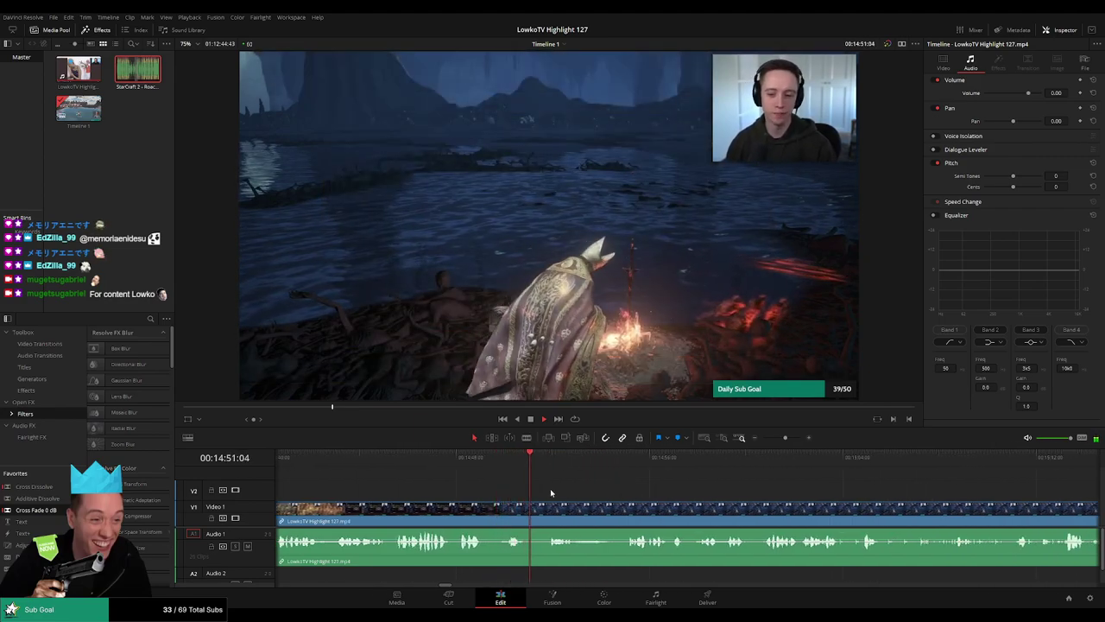
{"action": "scroll", "coordinate": [627, 499], "scroll_direction": "down", "scroll_amount": 3}
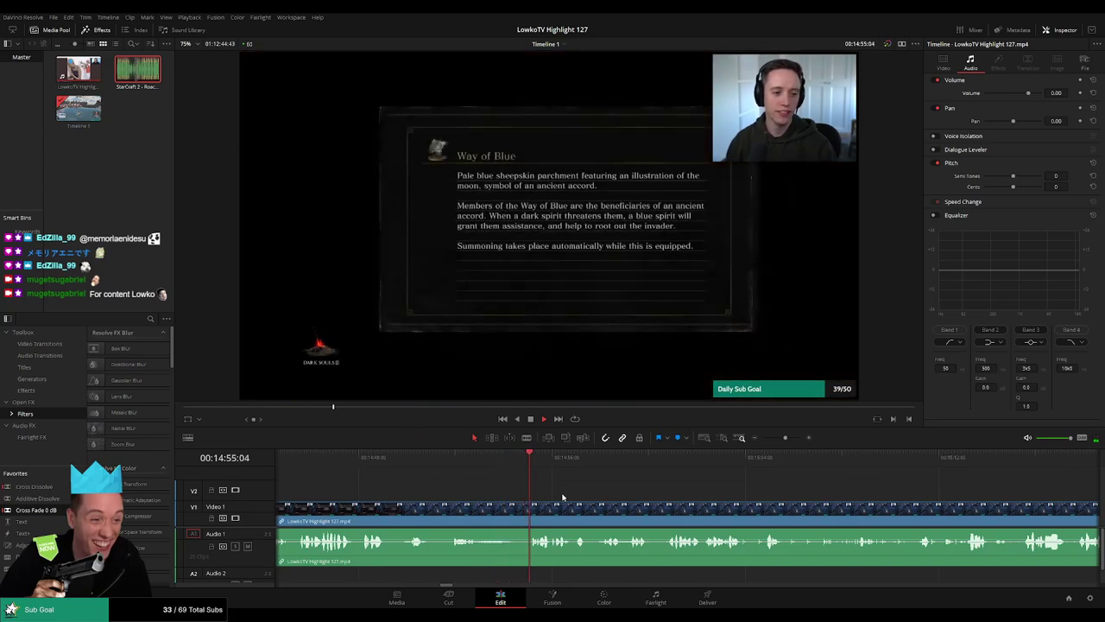
{"action": "scroll", "coordinate": [552, 489], "scroll_direction": "down", "scroll_amount": 3}
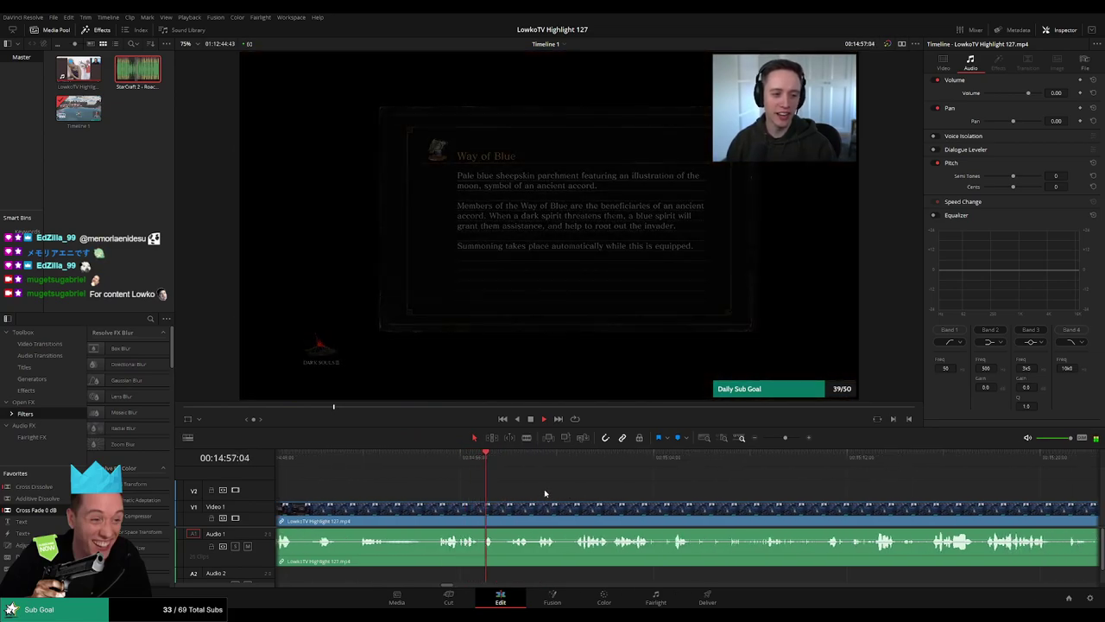
{"action": "scroll", "coordinate": [529, 494], "scroll_direction": "down", "scroll_amount": 2}
{"action": "scroll", "coordinate": [518, 491], "scroll_direction": "down", "scroll_amount": 1}
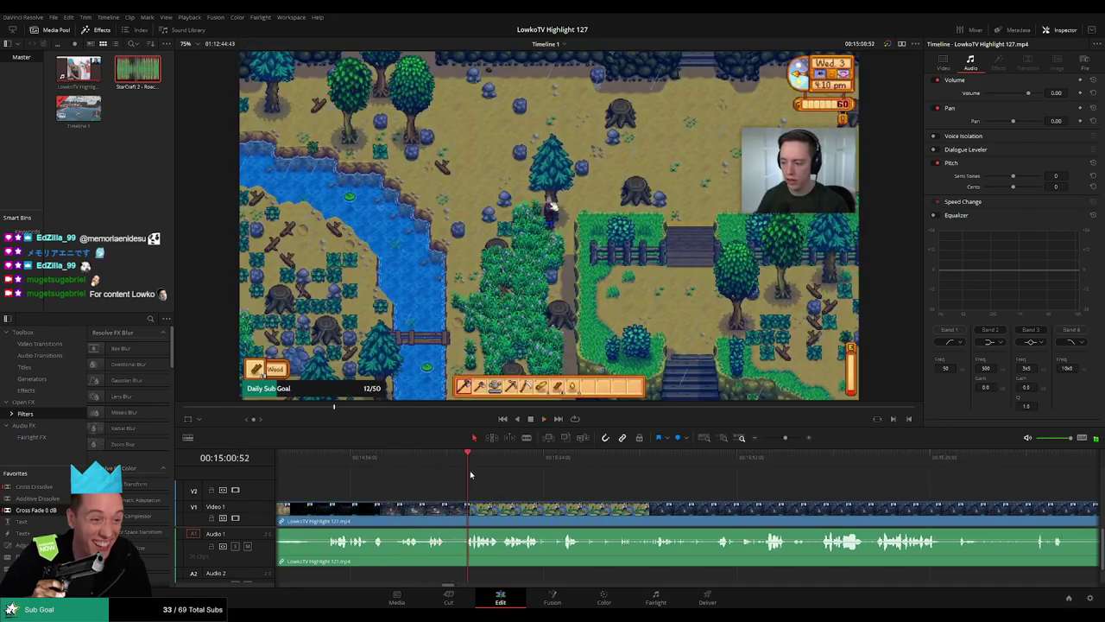
{"action": "left_click", "coordinate": [434, 469]}
{"action": "key", "text": "b"}
{"action": "left_click", "coordinate": [450, 517]}
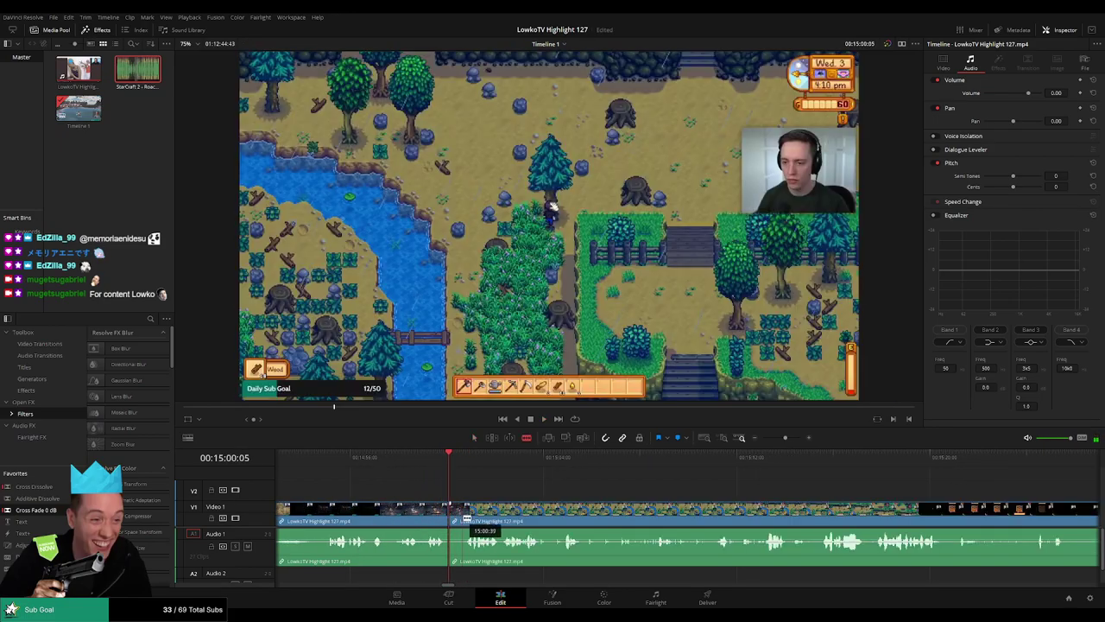
{"action": "left_click", "coordinate": [455, 518]}
{"action": "key", "text": "Delete"}
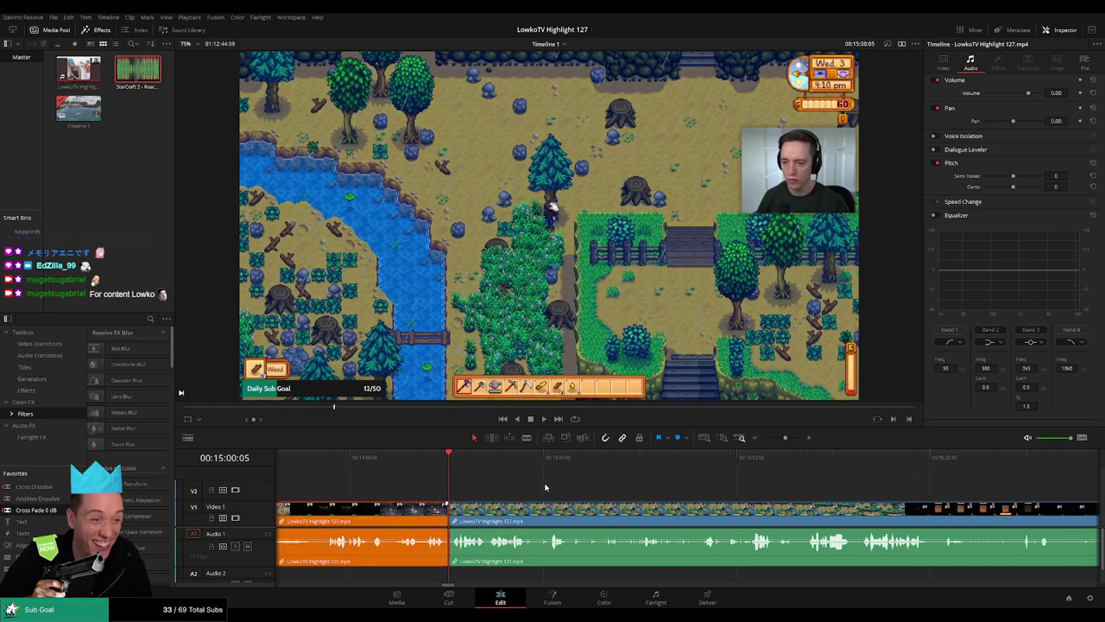
{"action": "scroll", "coordinate": [511, 490], "scroll_direction": "right", "scroll_amount": 3}
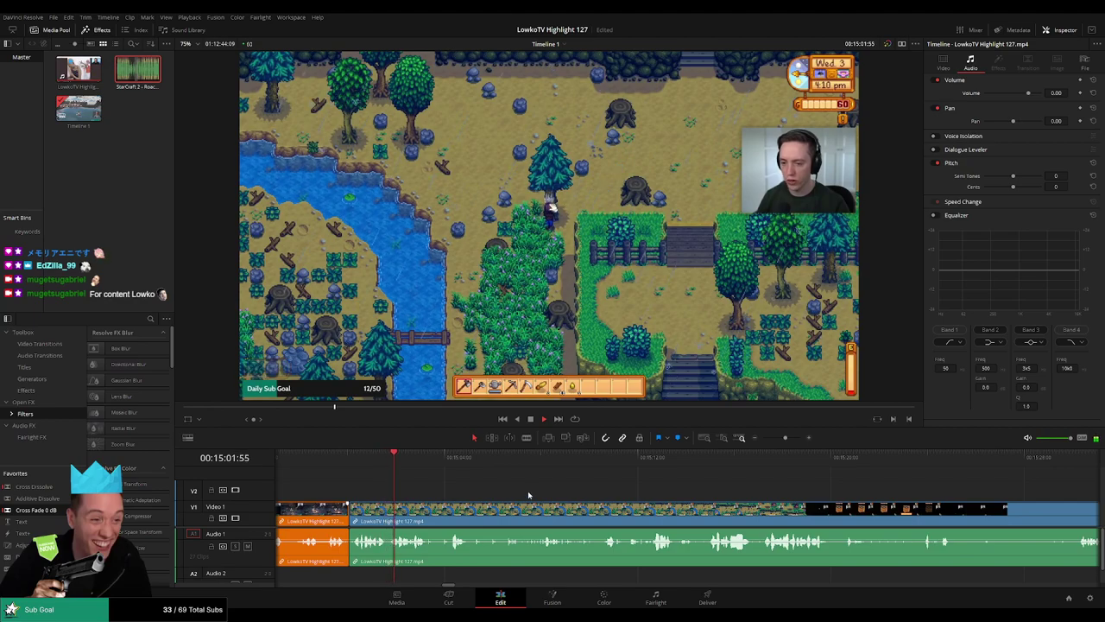
{"action": "scroll", "coordinate": [544, 497], "scroll_direction": "right", "scroll_amount": 1}
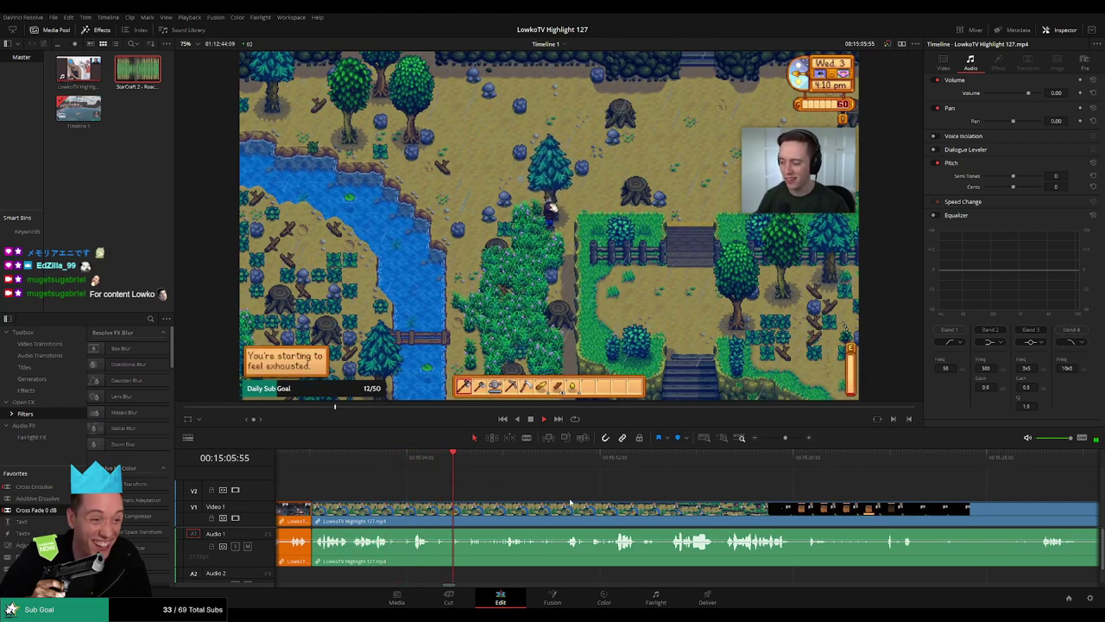
{"action": "scroll", "coordinate": [548, 494], "scroll_direction": "right", "scroll_amount": 2}
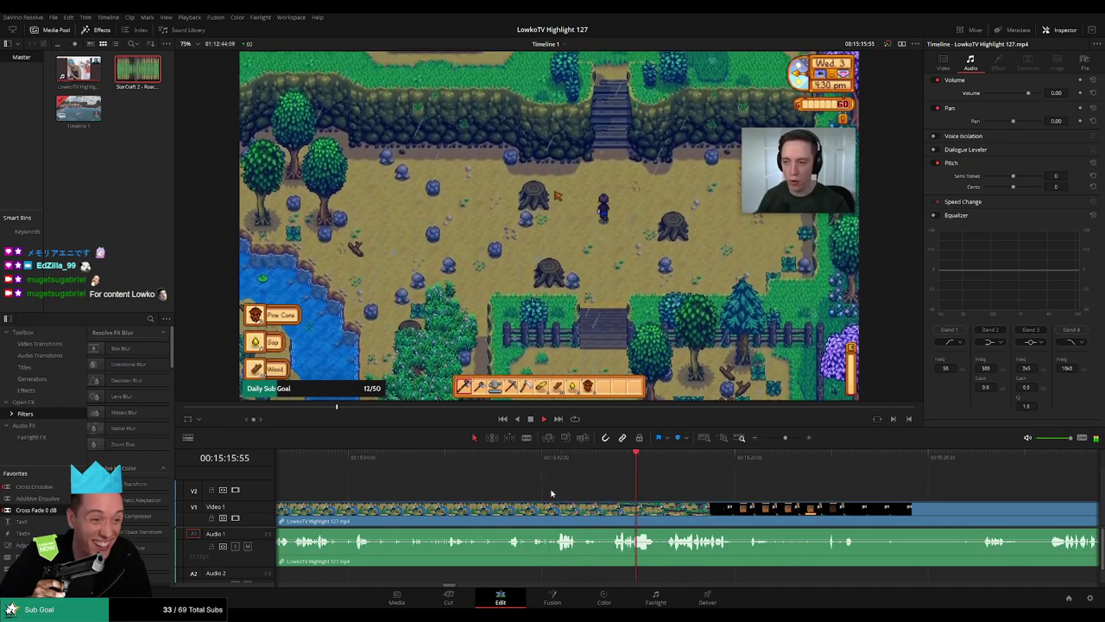
{"action": "scroll", "coordinate": [574, 491], "scroll_direction": "right", "scroll_amount": 3}
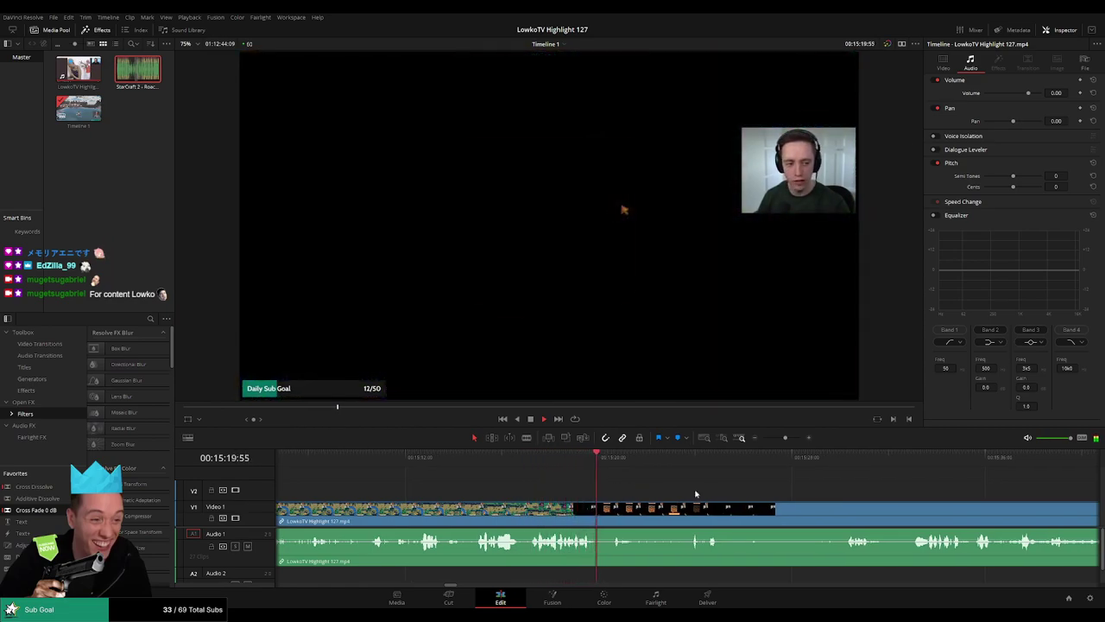
{"action": "scroll", "coordinate": [596, 488], "scroll_direction": "right", "scroll_amount": 3}
{"action": "scroll", "coordinate": [654, 498], "scroll_direction": "right", "scroll_amount": 2}
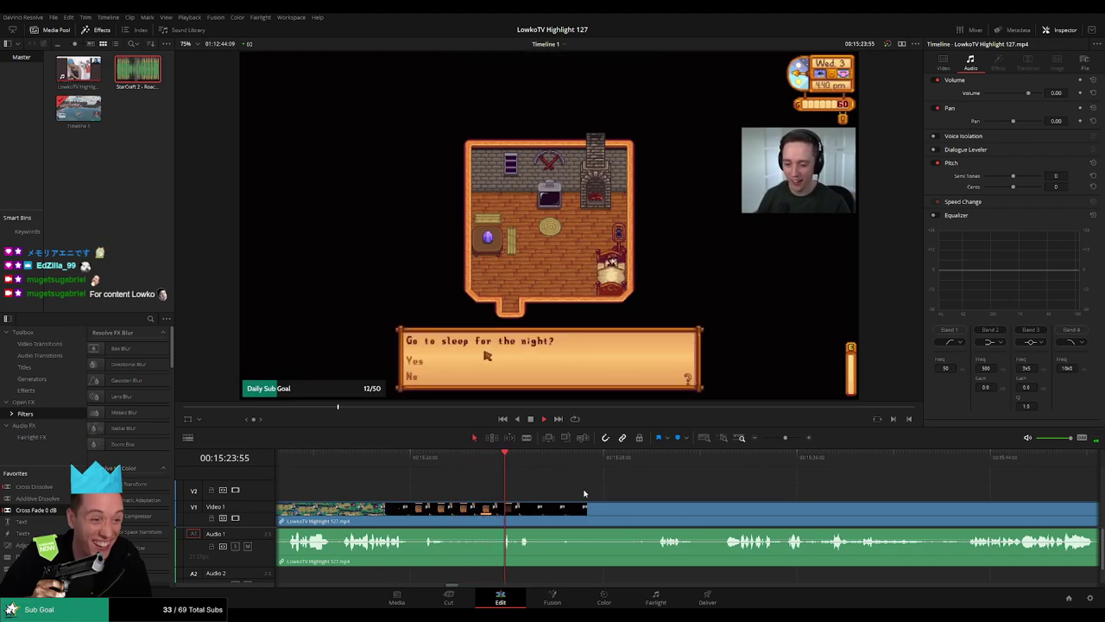
{"action": "scroll", "coordinate": [635, 500], "scroll_direction": "right", "scroll_amount": 1}
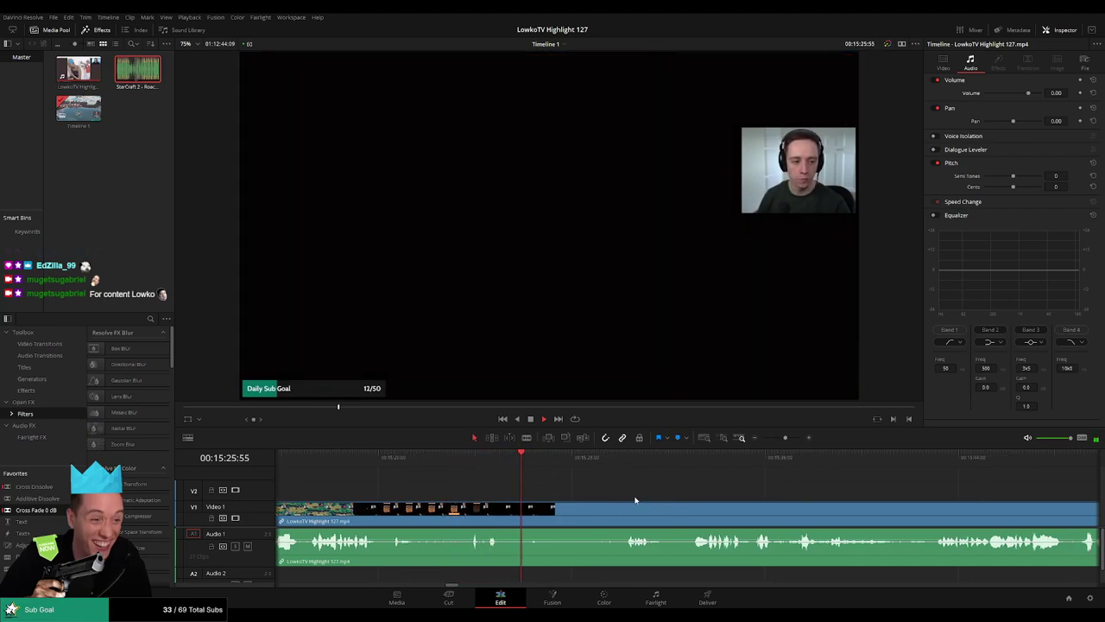
{"action": "scroll", "coordinate": [588, 494], "scroll_direction": "right", "scroll_amount": 2}
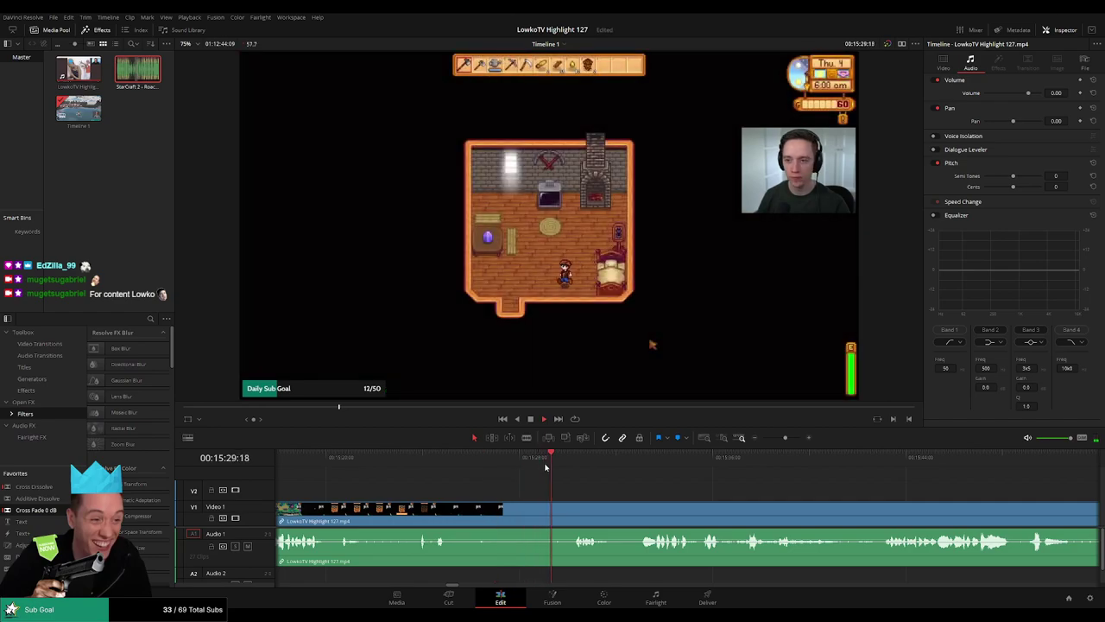
{"action": "scroll", "coordinate": [576, 484], "scroll_direction": "right", "scroll_amount": 2}
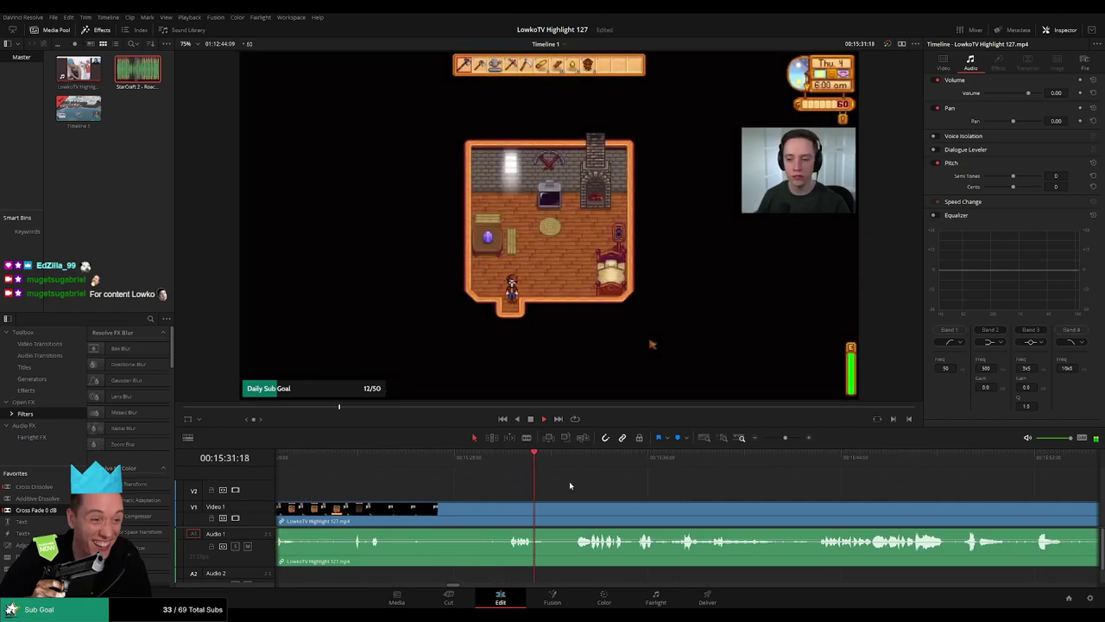
Review the Stardew farm footage up to the moment before the bathhouse arrival.
{"action": "left_click", "coordinate": [337, 458]}
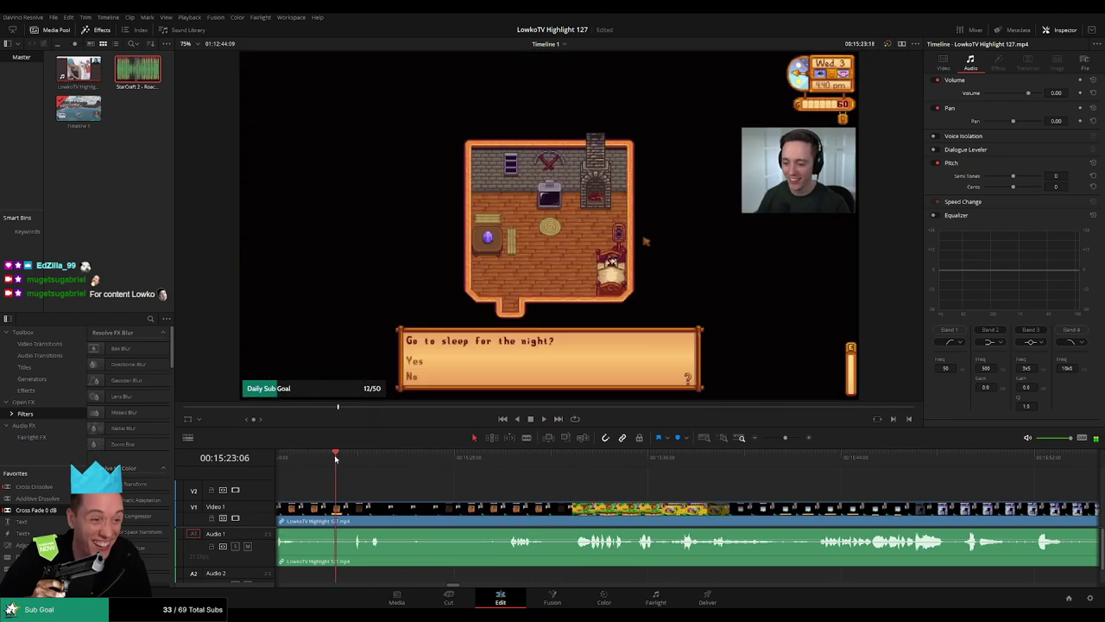
{"action": "left_click", "coordinate": [308, 458]}
{"action": "scroll", "coordinate": [308, 484], "scroll_direction": "left", "scroll_amount": 3}
{"action": "left_click", "coordinate": [409, 457]}
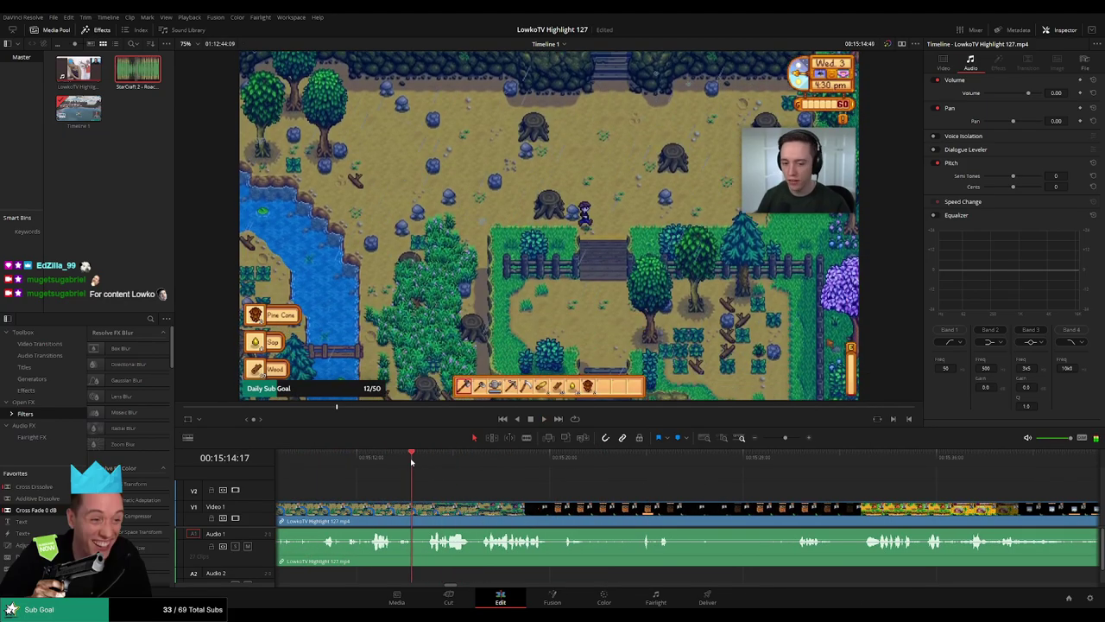
{"action": "left_click_drag", "start_coordinate": [414, 463], "coordinate": [765, 482]}
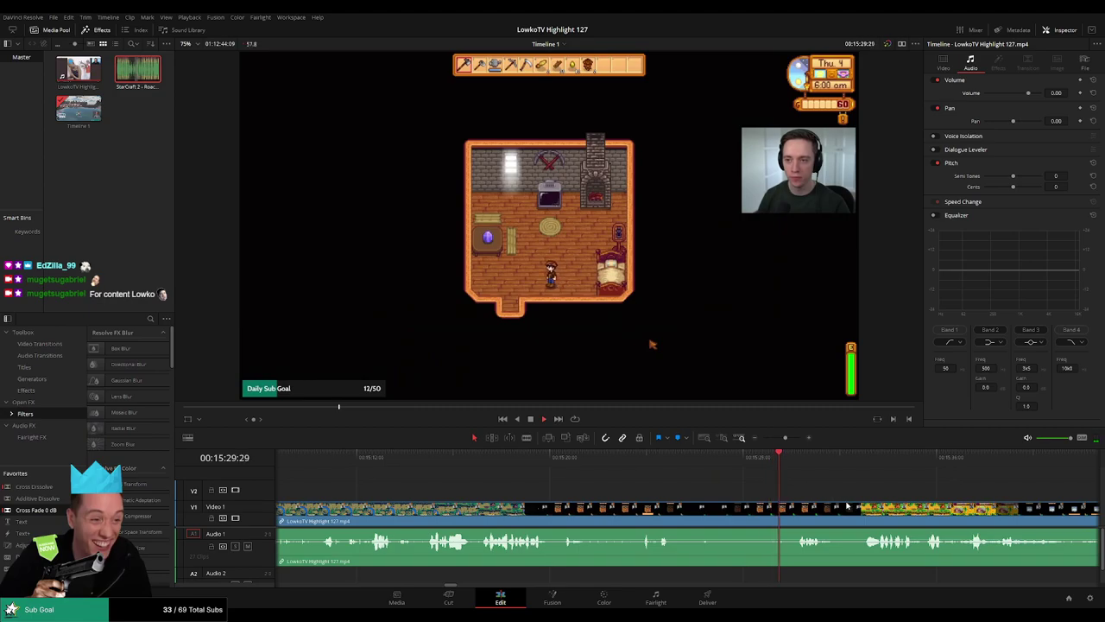
{"action": "scroll", "coordinate": [847, 506], "scroll_direction": "right", "scroll_amount": 3}
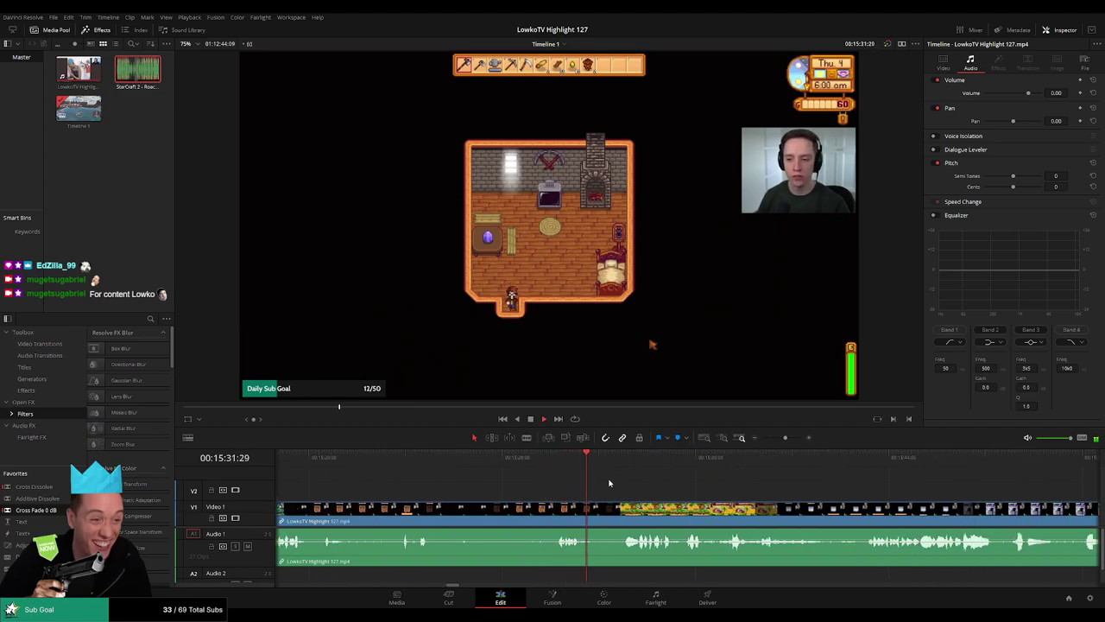
{"action": "scroll", "coordinate": [542, 483], "scroll_direction": "right", "scroll_amount": 3}
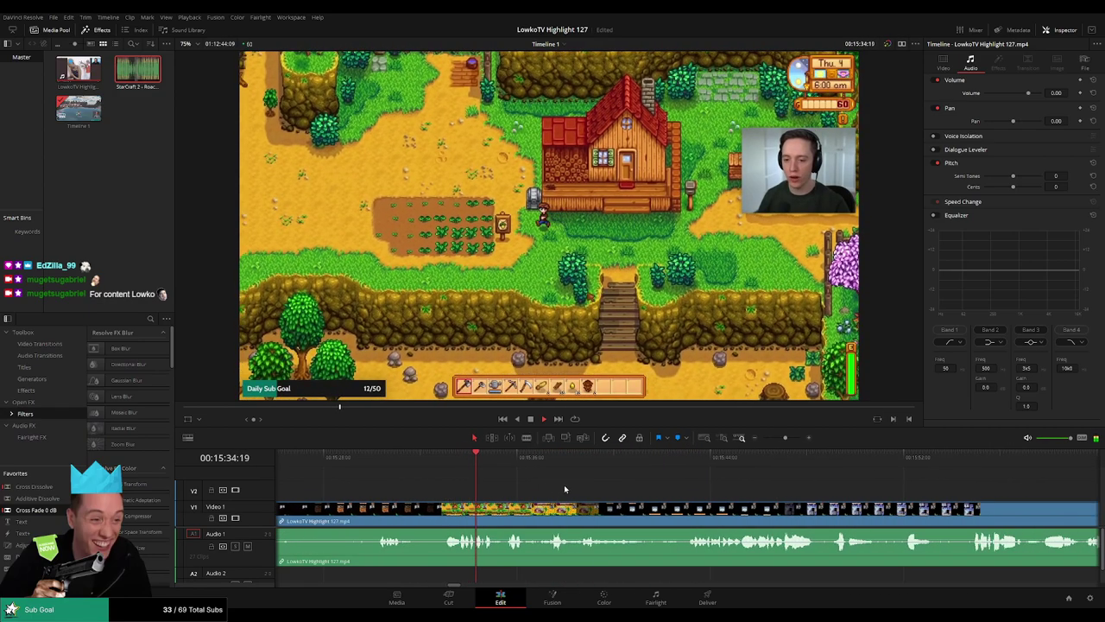
{"action": "left_click", "coordinate": [437, 464]}
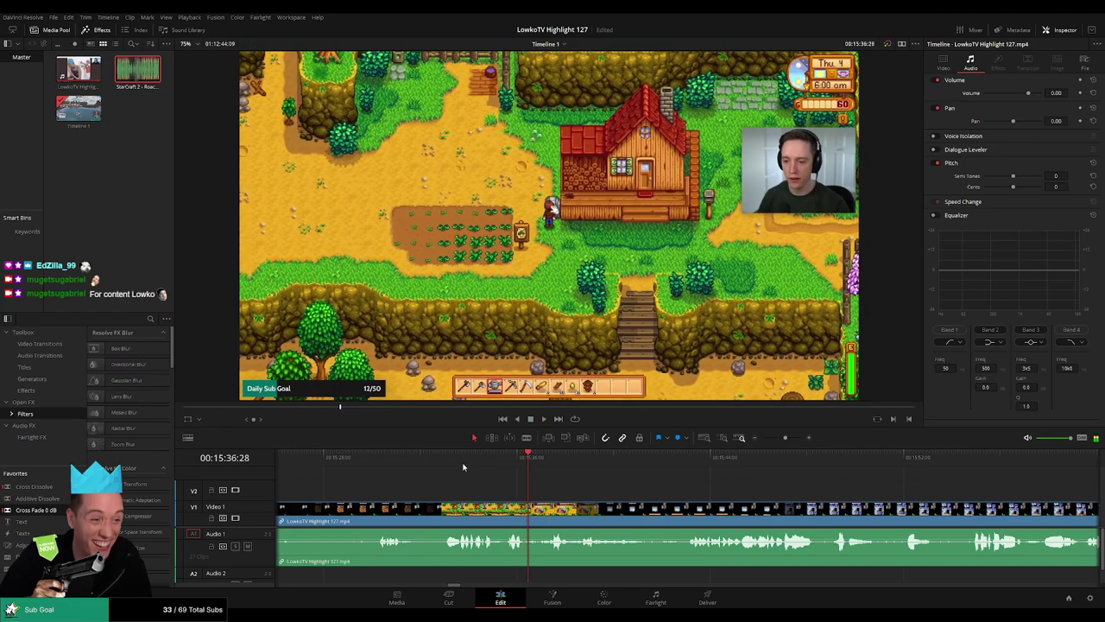
{"action": "left_click", "coordinate": [463, 467]}
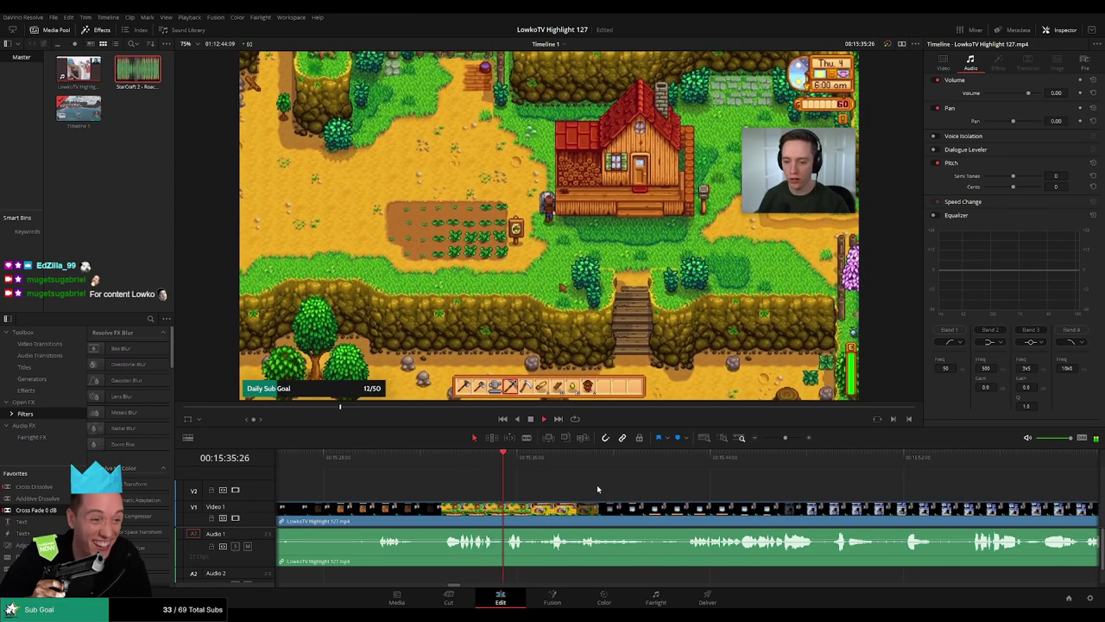
{"action": "scroll", "coordinate": [544, 489], "scroll_direction": "right", "scroll_amount": 3}
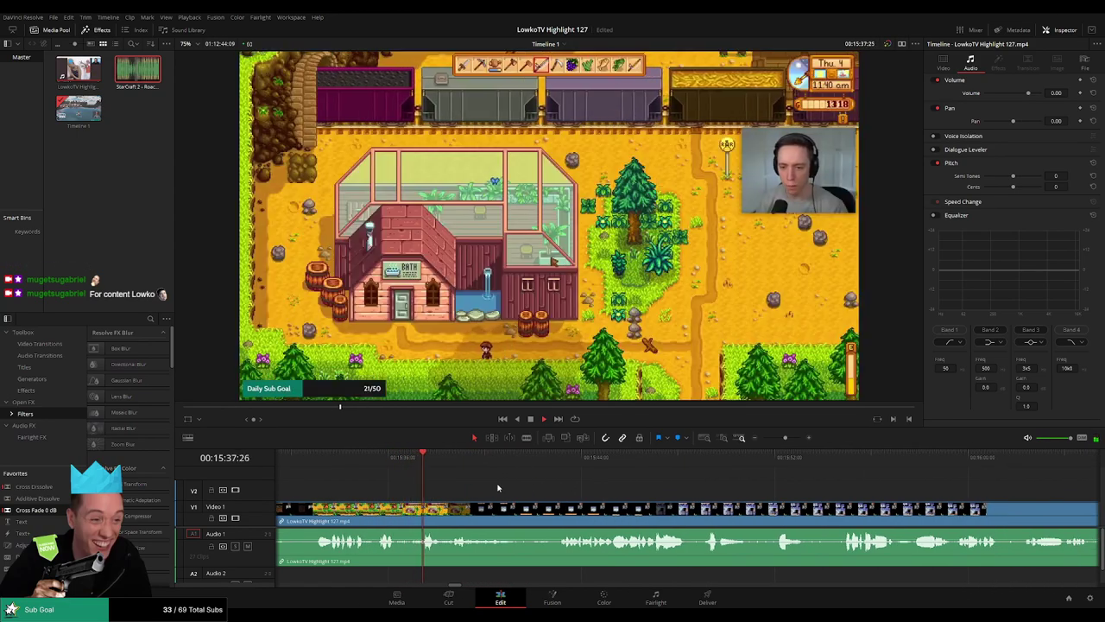
{"action": "left_click", "coordinate": [389, 464]}
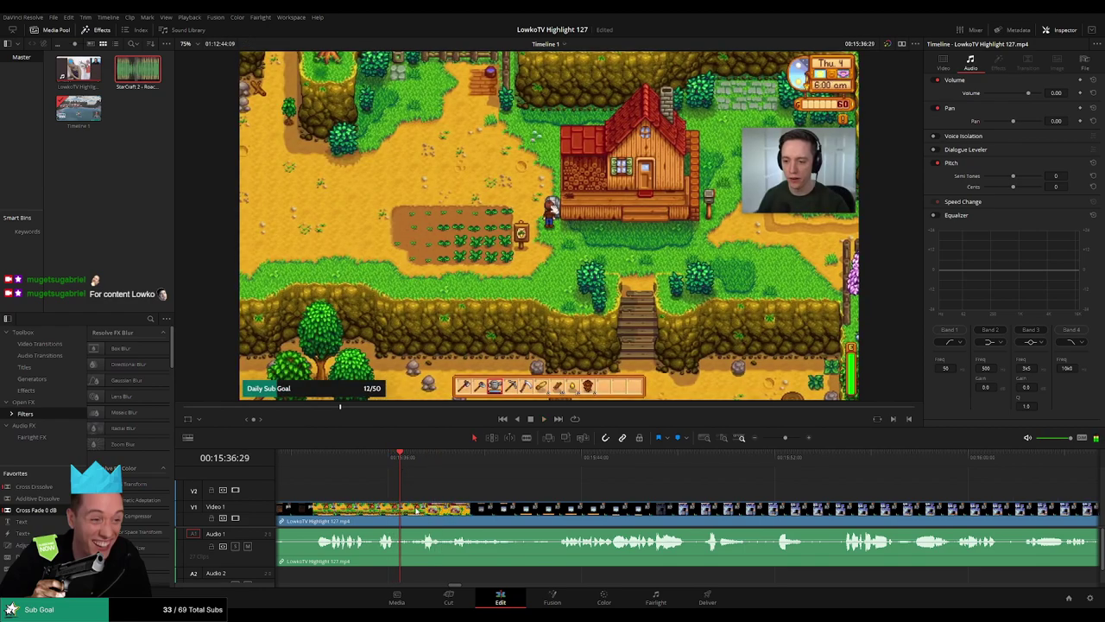
Zoom in and blade the clip, then preview and undo the misplaced cut.
{"action": "scroll", "coordinate": [402, 495], "scroll_direction": "up", "scroll_amount": 3}
{"action": "scroll", "coordinate": [680, 469], "scroll_direction": "up", "scroll_amount": 1}
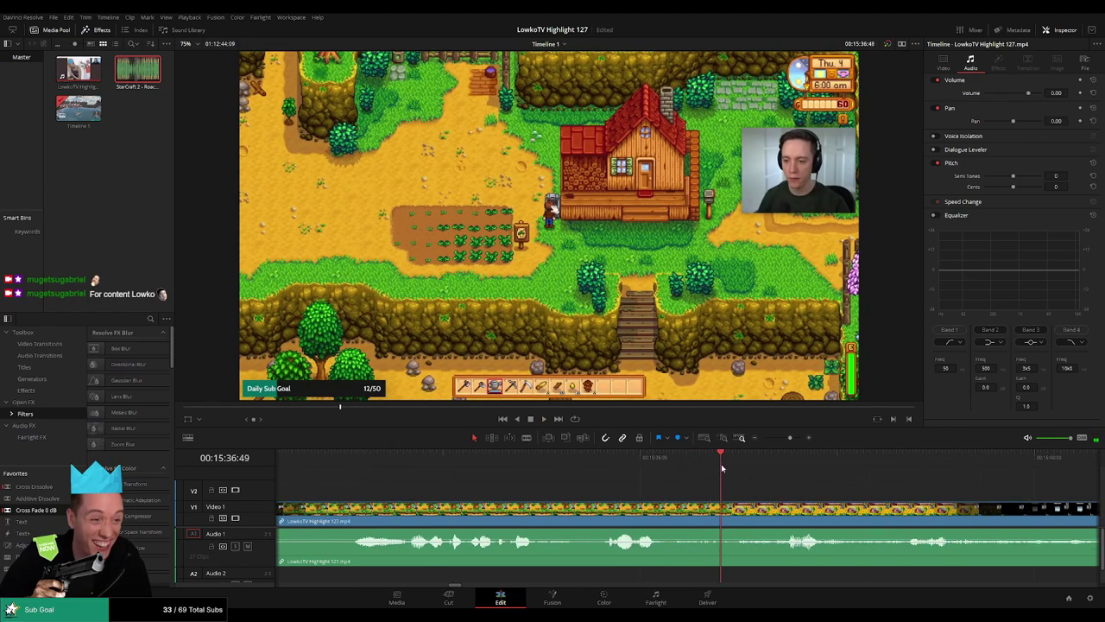
{"action": "left_click", "coordinate": [734, 512]}
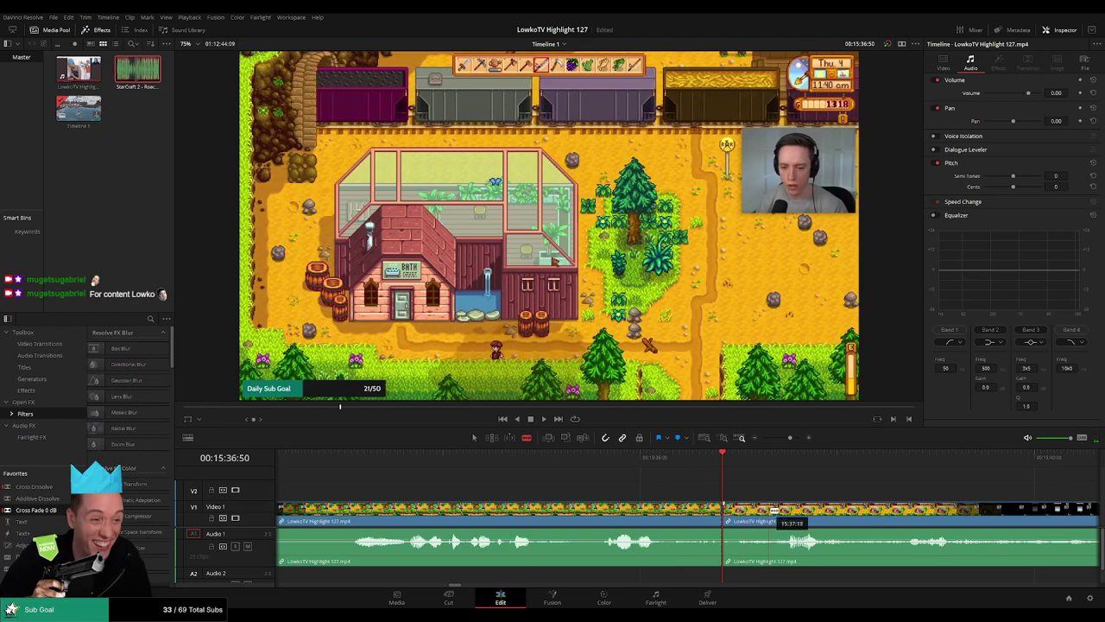
{"action": "left_click", "coordinate": [663, 458]}
{"action": "left_click", "coordinate": [737, 460]}
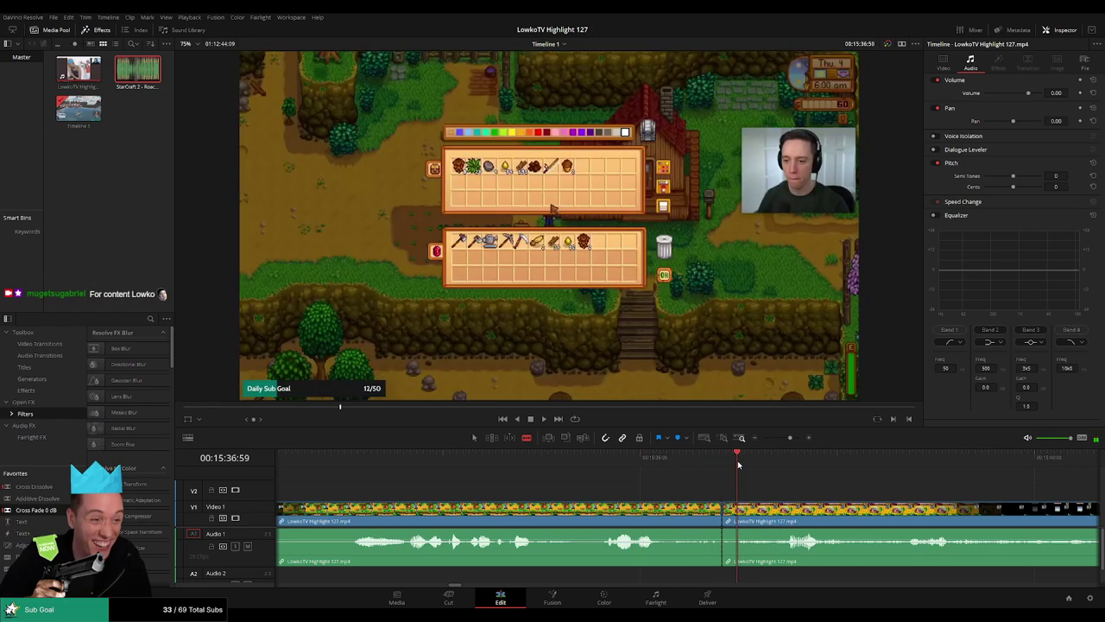
{"action": "left_click_drag", "start_coordinate": [736, 460], "coordinate": [635, 461]}
{"action": "key", "text": "ctrl+z"}
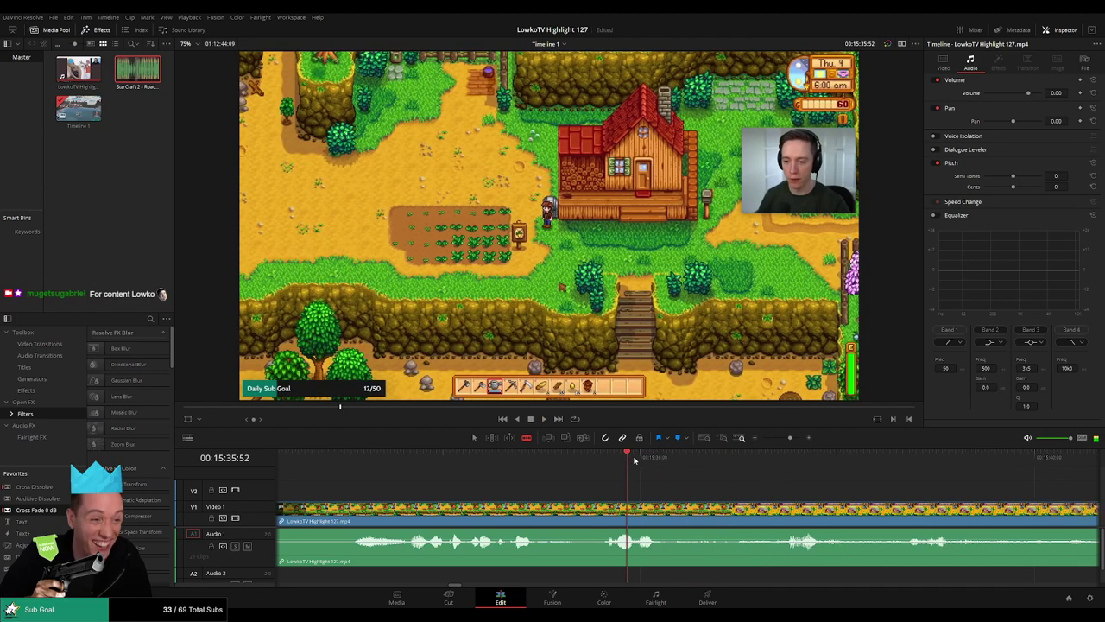
Re-cut the clip during playback and ripple delete the section between the cuts.
{"action": "key", "text": "space"}
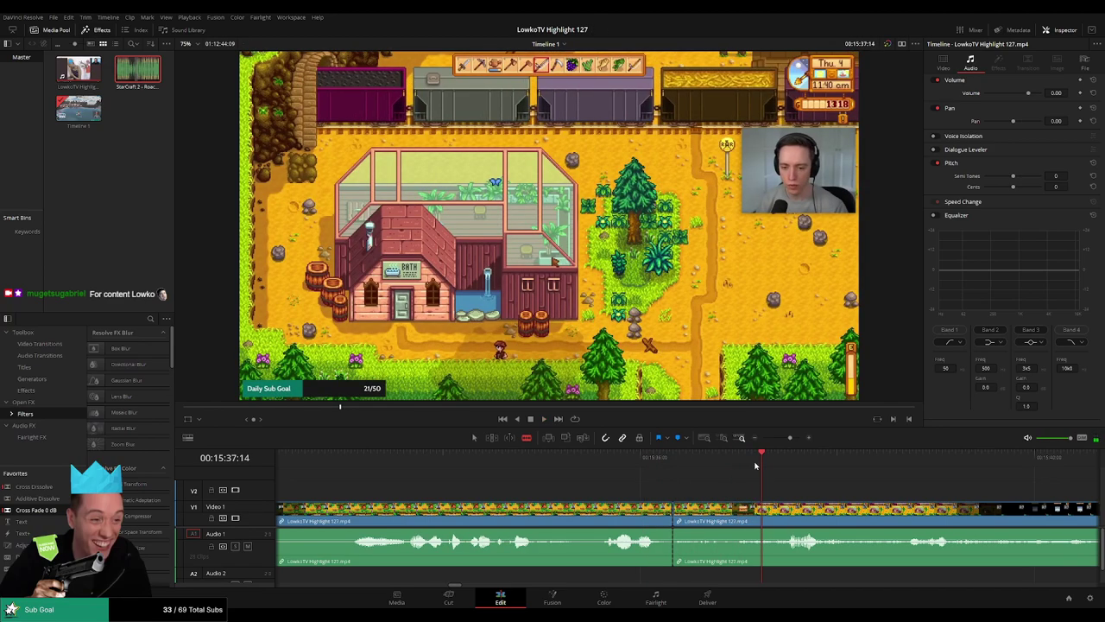
{"action": "left_click", "coordinate": [740, 513]}
{"action": "key", "text": "a"}
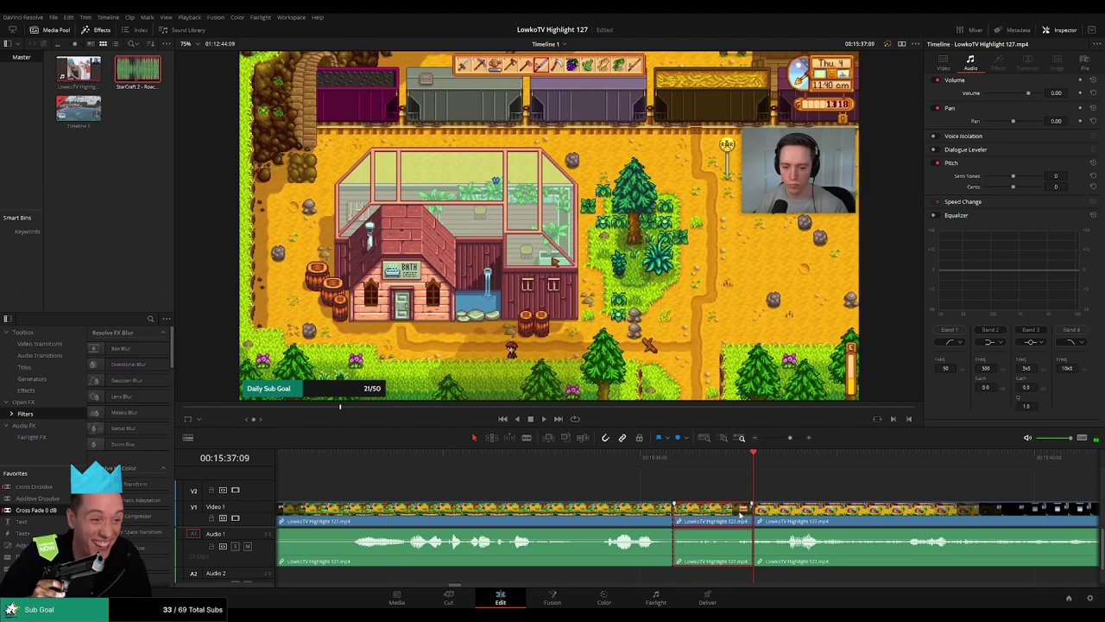
{"action": "key", "text": "Delete"}
{"action": "left_click", "coordinate": [785, 438]}
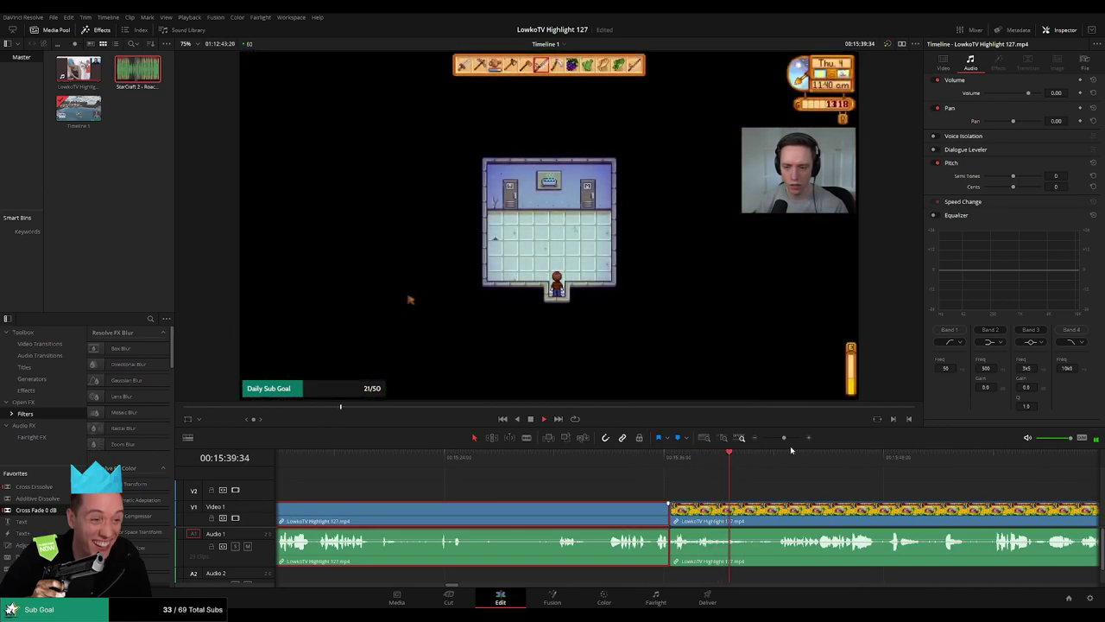
{"action": "left_click", "coordinate": [786, 479]}
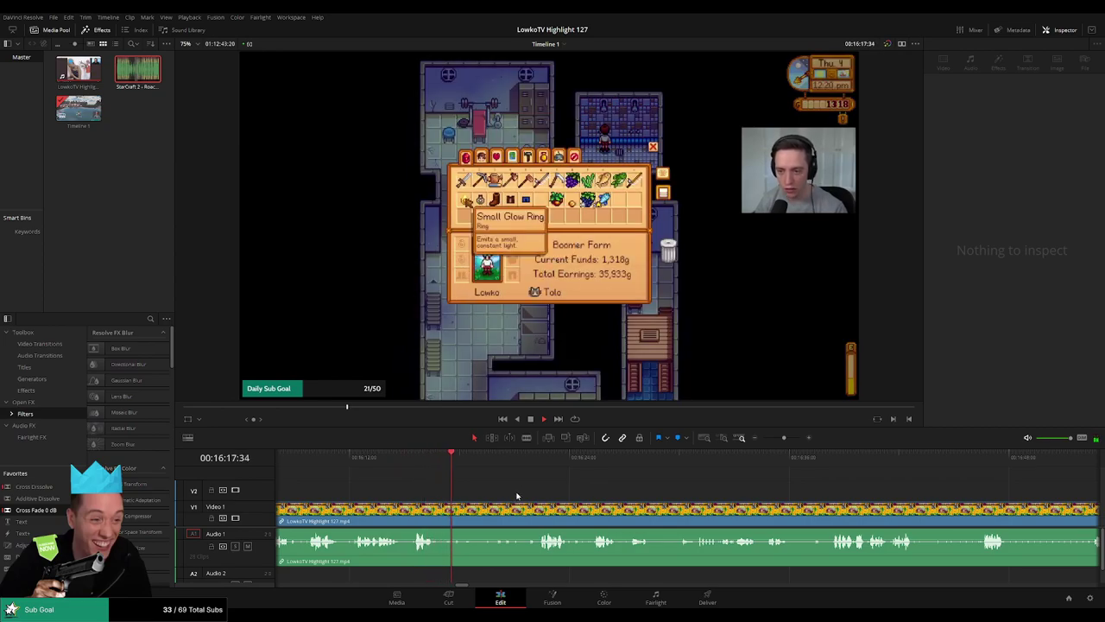
Play the locker-room footage from the ruler, scrolling the timeline along with playback.
{"action": "left_click", "coordinate": [514, 464]}
{"action": "key", "text": "space"}
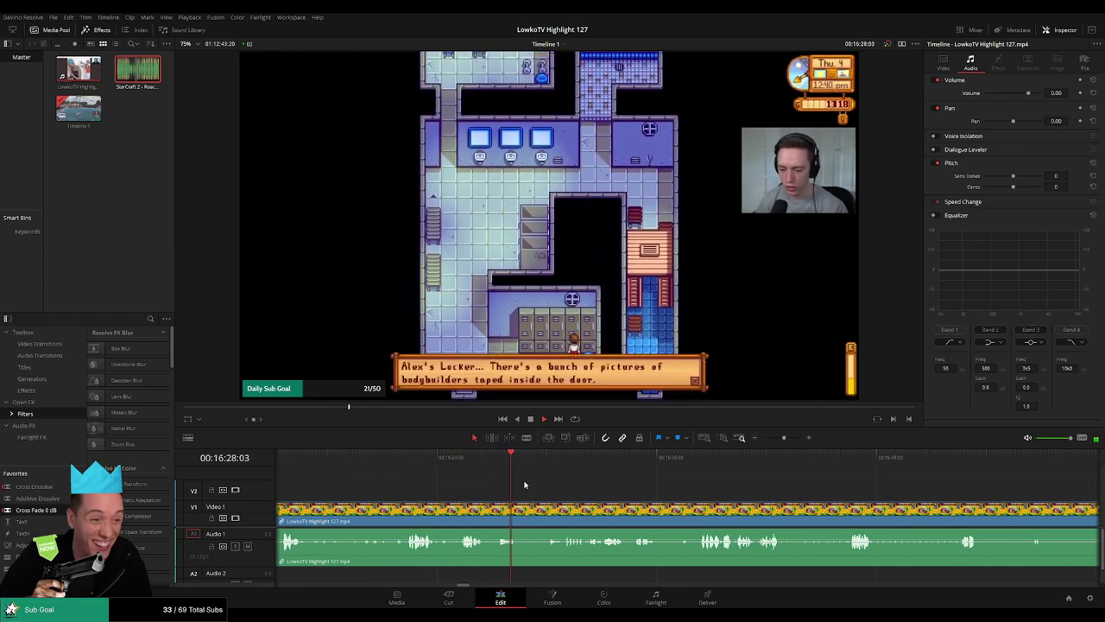
{"action": "scroll", "coordinate": [507, 482], "scroll_direction": "right", "scroll_amount": 2}
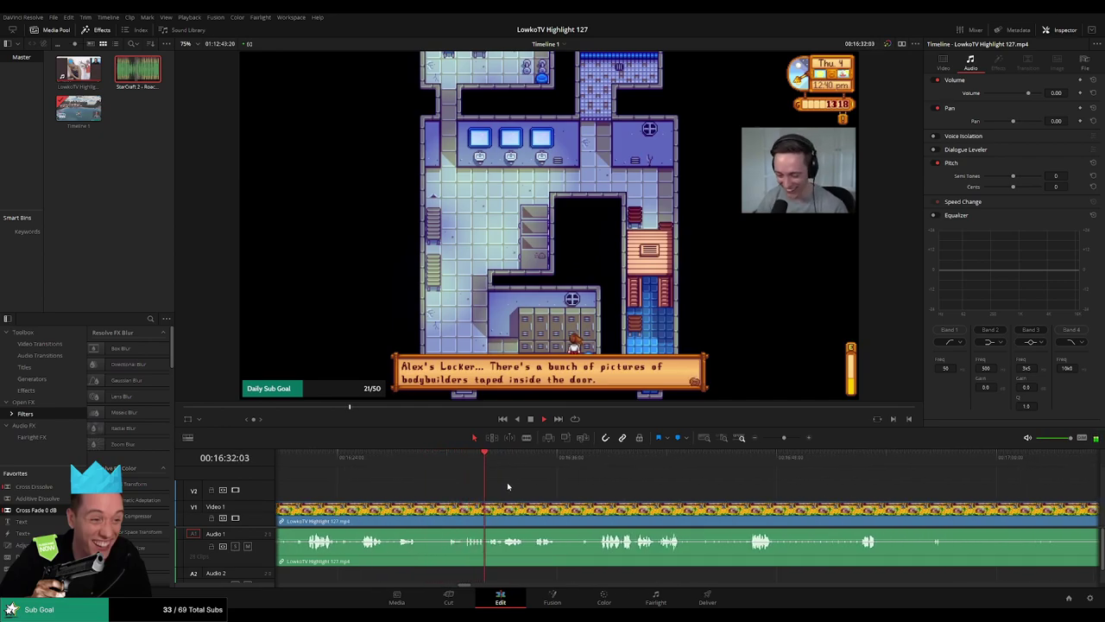
{"action": "scroll", "coordinate": [544, 497], "scroll_direction": "right", "scroll_amount": 1}
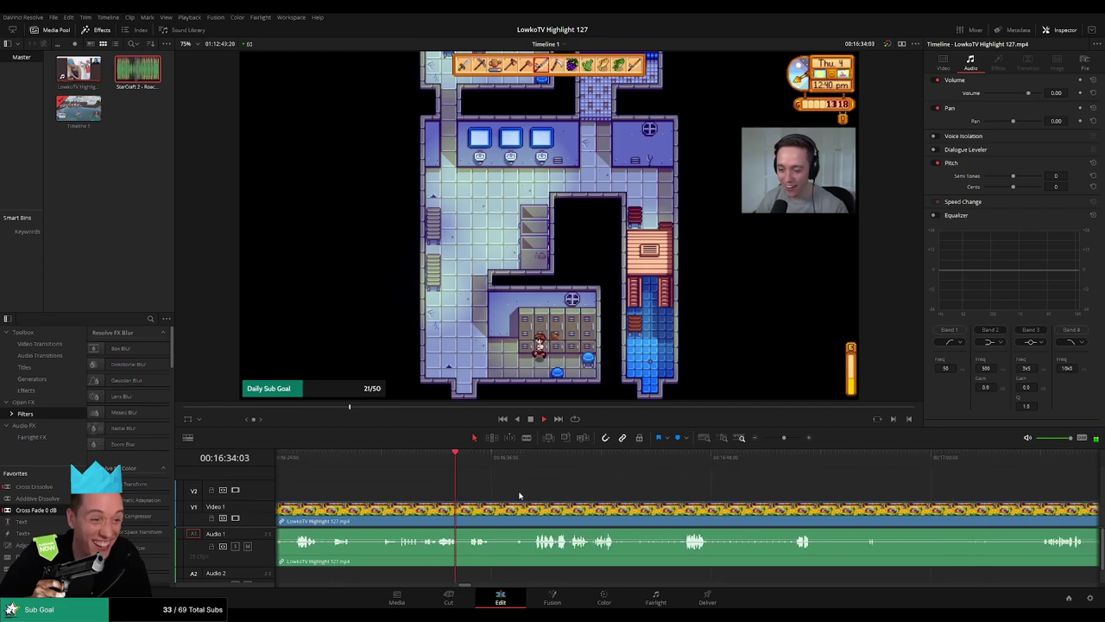
{"action": "scroll", "coordinate": [560, 500], "scroll_direction": "right", "scroll_amount": 1}
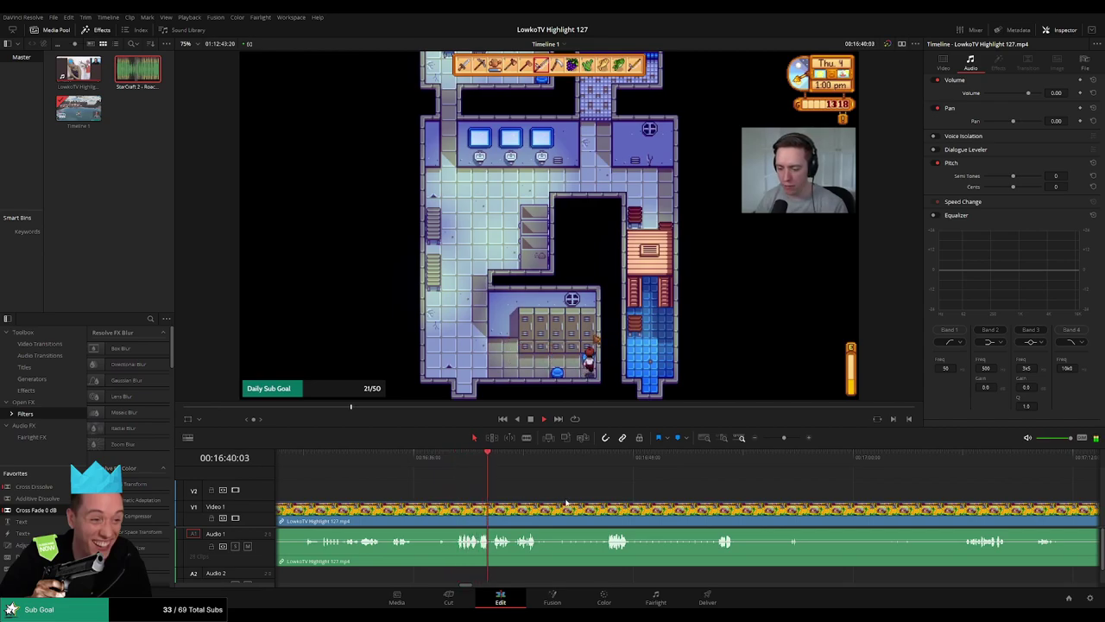
{"action": "key", "text": "b"}
{"action": "left_click", "coordinate": [416, 514]}
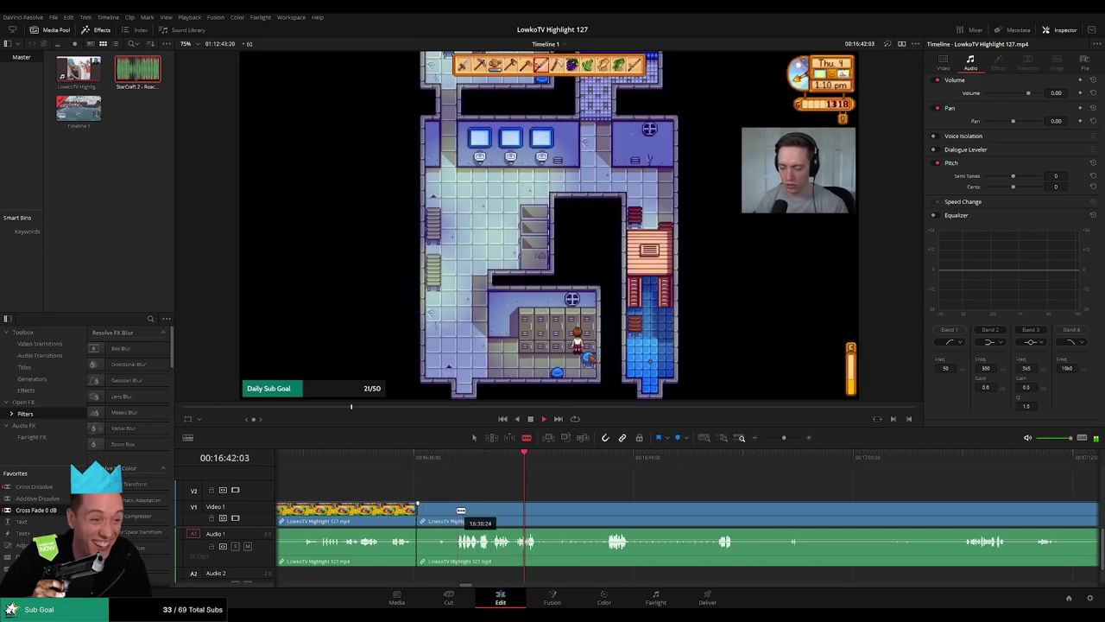
{"action": "left_click", "coordinate": [455, 511]}
{"action": "key", "text": "Delete"}
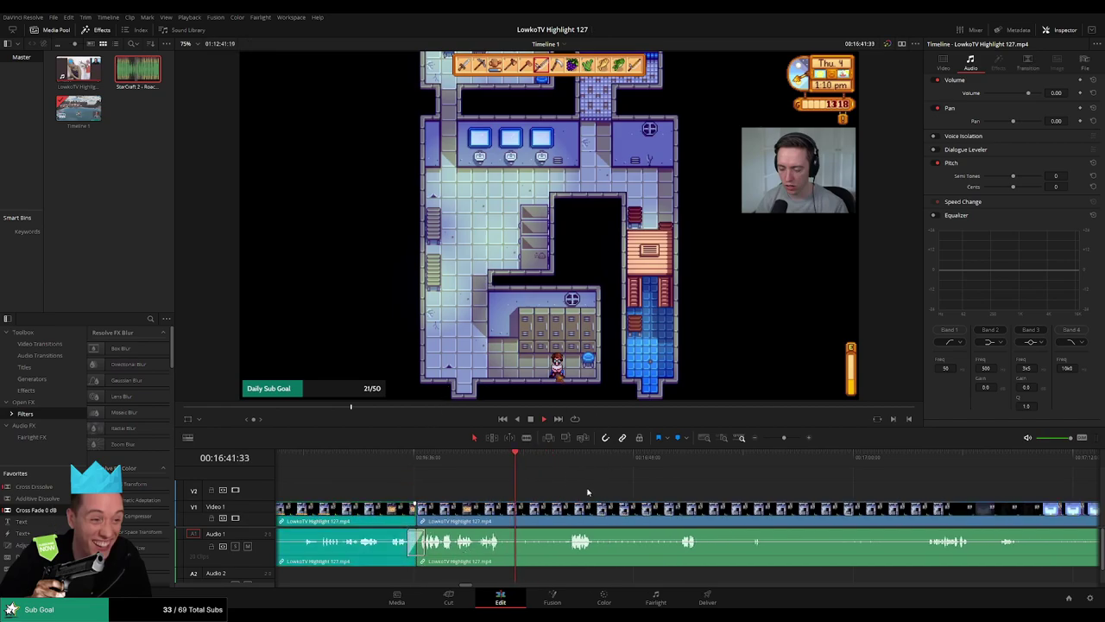
{"action": "scroll", "coordinate": [405, 471], "scroll_direction": "right", "scroll_amount": 3}
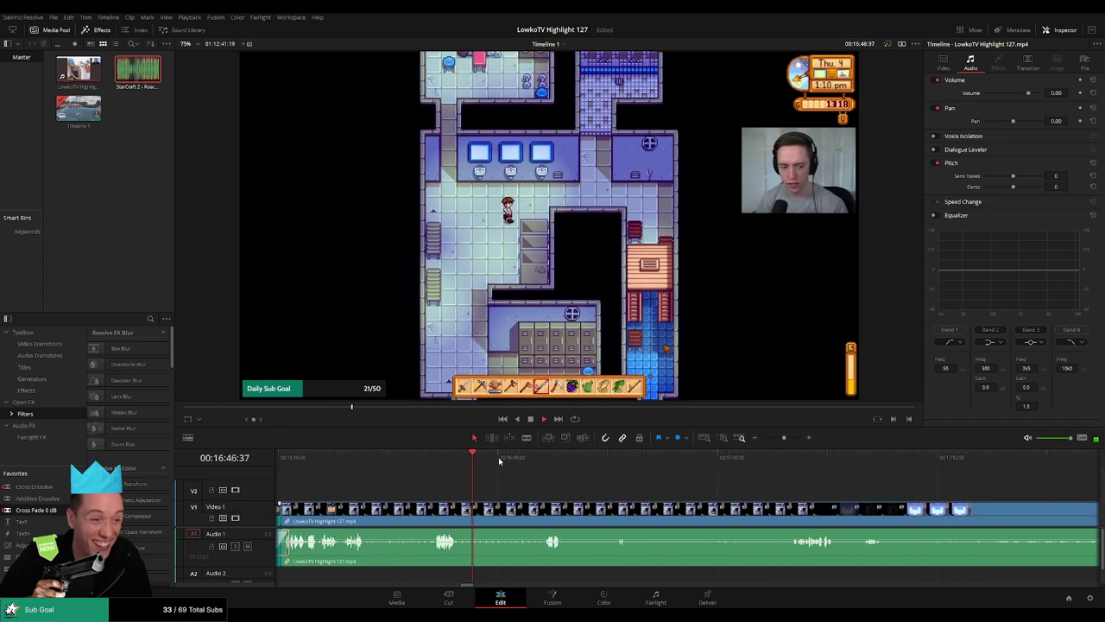
{"action": "left_click", "coordinate": [529, 467]}
{"action": "scroll", "coordinate": [529, 490], "scroll_direction": "right", "scroll_amount": 2}
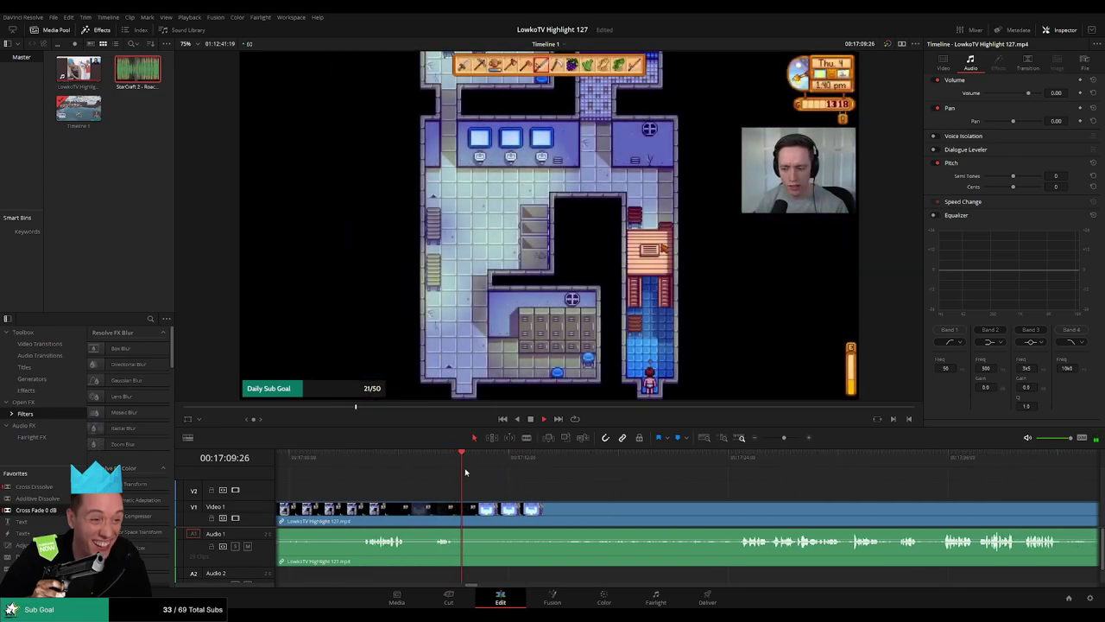
{"action": "left_click", "coordinate": [512, 465]}
{"action": "key", "text": "space"}
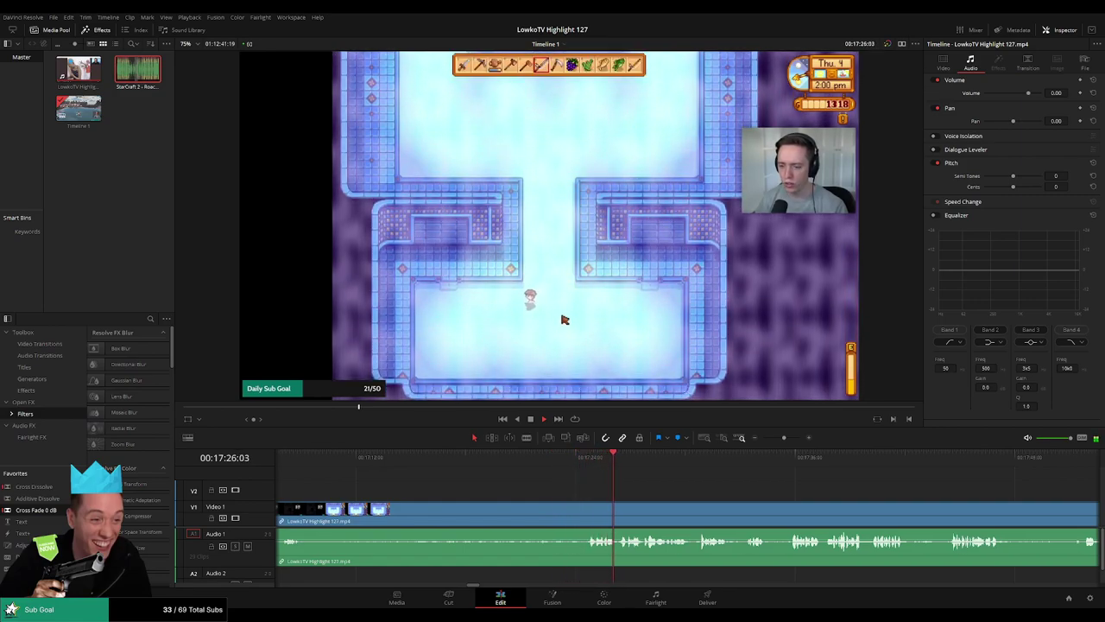
{"action": "scroll", "coordinate": [683, 480], "scroll_direction": "right", "scroll_amount": 3}
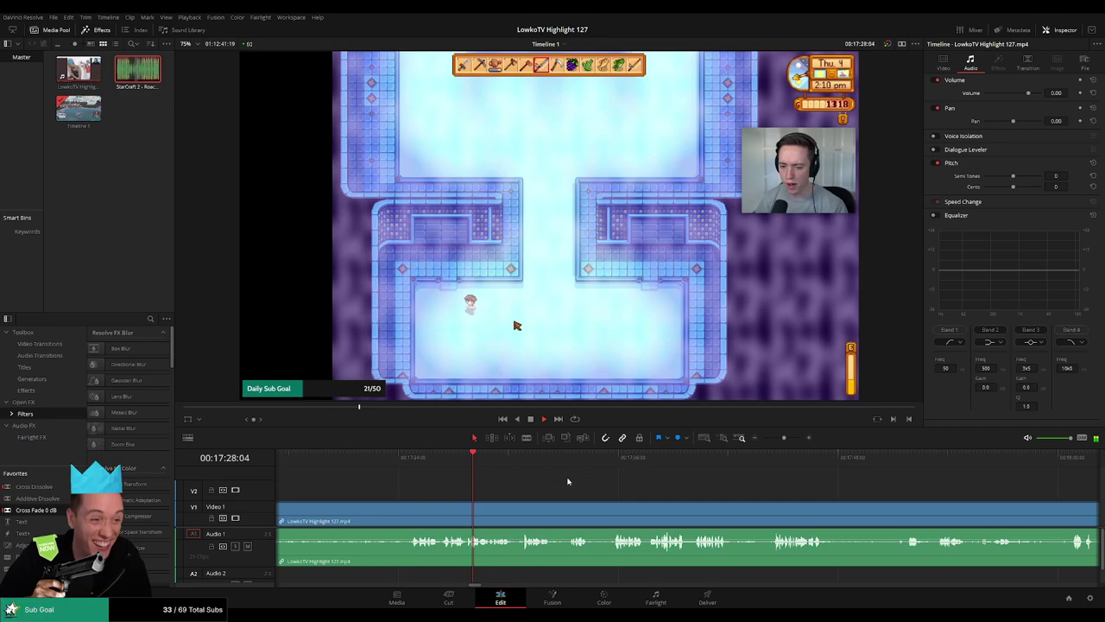
{"action": "scroll", "coordinate": [534, 490], "scroll_direction": "right", "scroll_amount": 3}
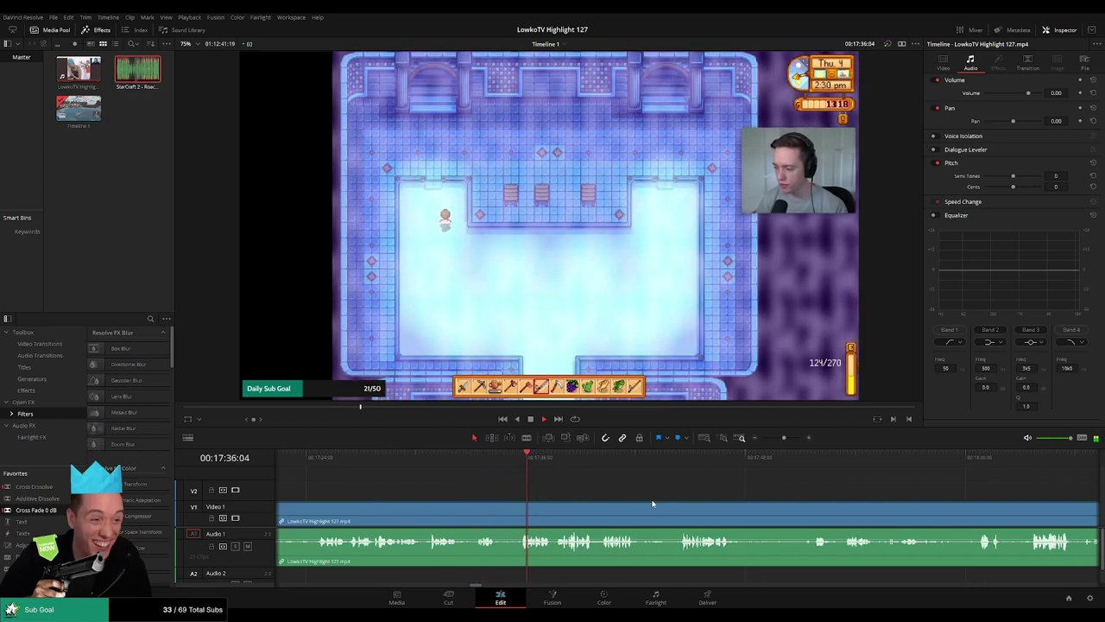
{"action": "scroll", "coordinate": [604, 498], "scroll_direction": "right", "scroll_amount": 3}
Place an adjustment clip on V2 at the playhead, zoomed 2.120 on the lower-right energy bar.
{"action": "left_click", "coordinate": [411, 462]}
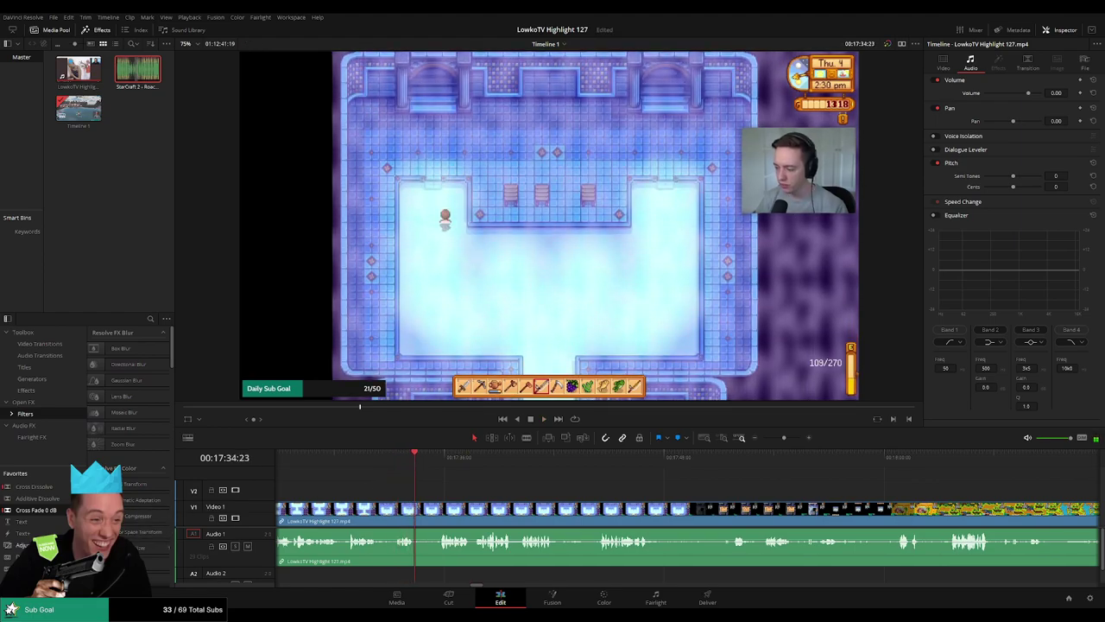
{"action": "left_click_drag", "start_coordinate": [26, 545], "coordinate": [432, 493]}
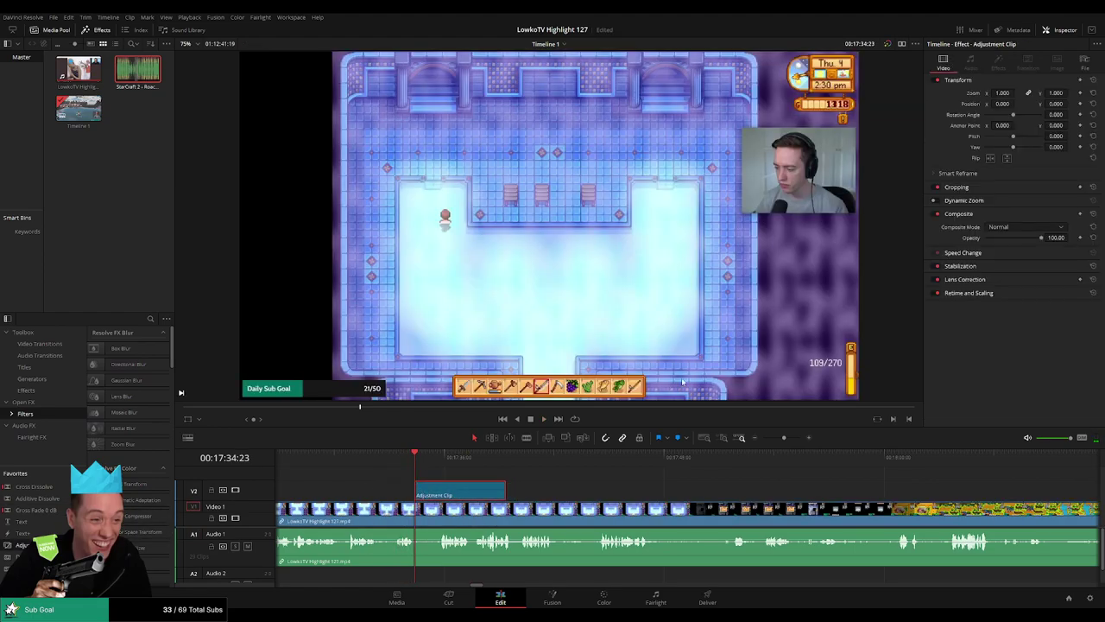
{"action": "mouse_move", "coordinate": [1003, 93]}
{"action": "left_mouse_down"}
{"action": "mouse_move", "coordinate": [1067, 103]}
{"action": "mouse_move", "coordinate": [1018, 103]}
{"action": "left_mouse_up"}
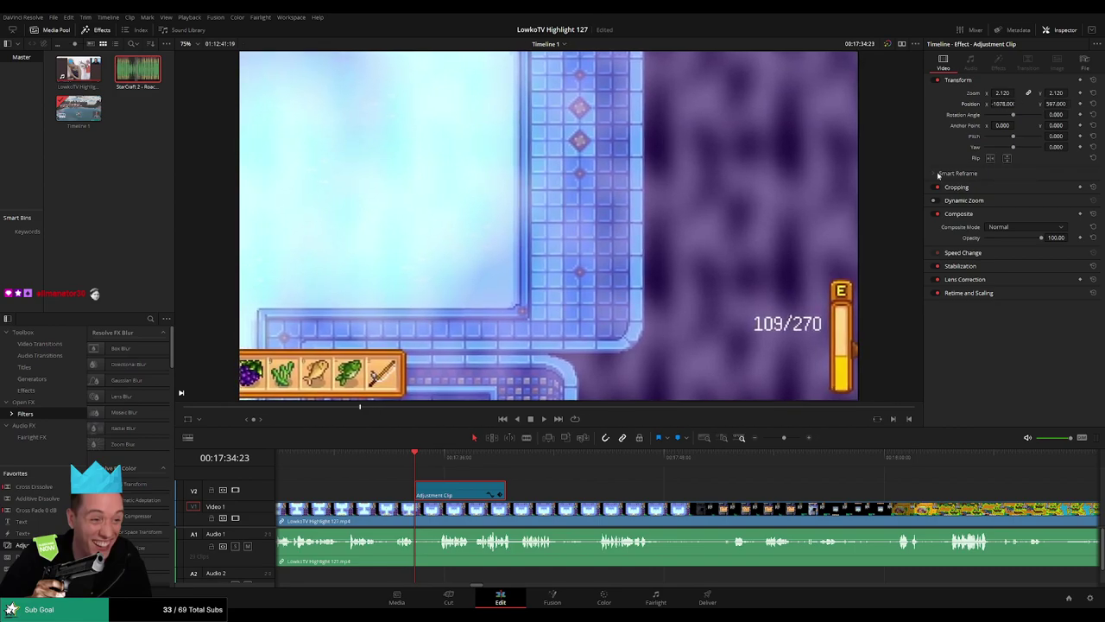
Preview the zoomed shot and trim the adjustment clip's end and start.
{"action": "key", "text": "space"}
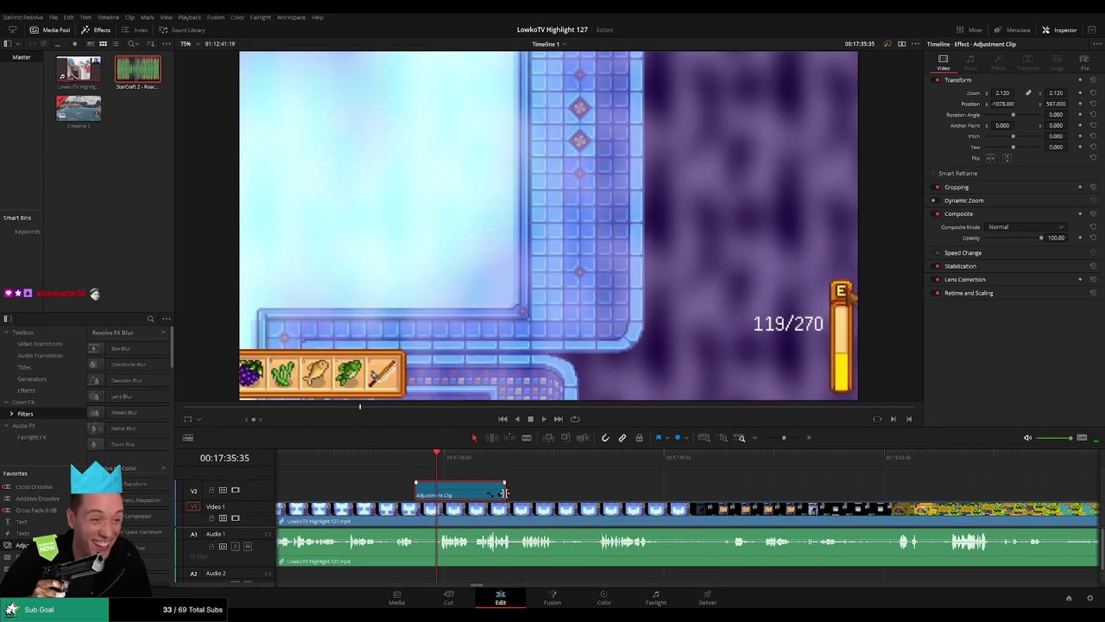
{"action": "mouse_move", "coordinate": [505, 494]}
{"action": "left_mouse_down"}
{"action": "mouse_move", "coordinate": [438, 494]}
{"action": "mouse_move", "coordinate": [407, 480]}
{"action": "left_mouse_up"}
{"action": "left_click", "coordinate": [403, 458]}
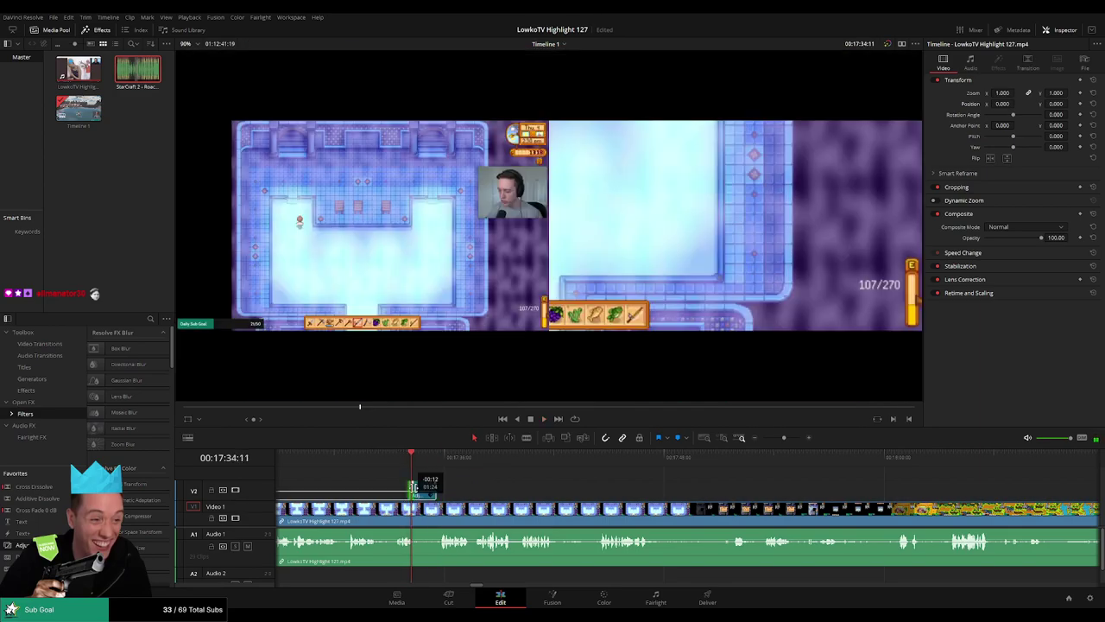
{"action": "left_click", "coordinate": [401, 457]}
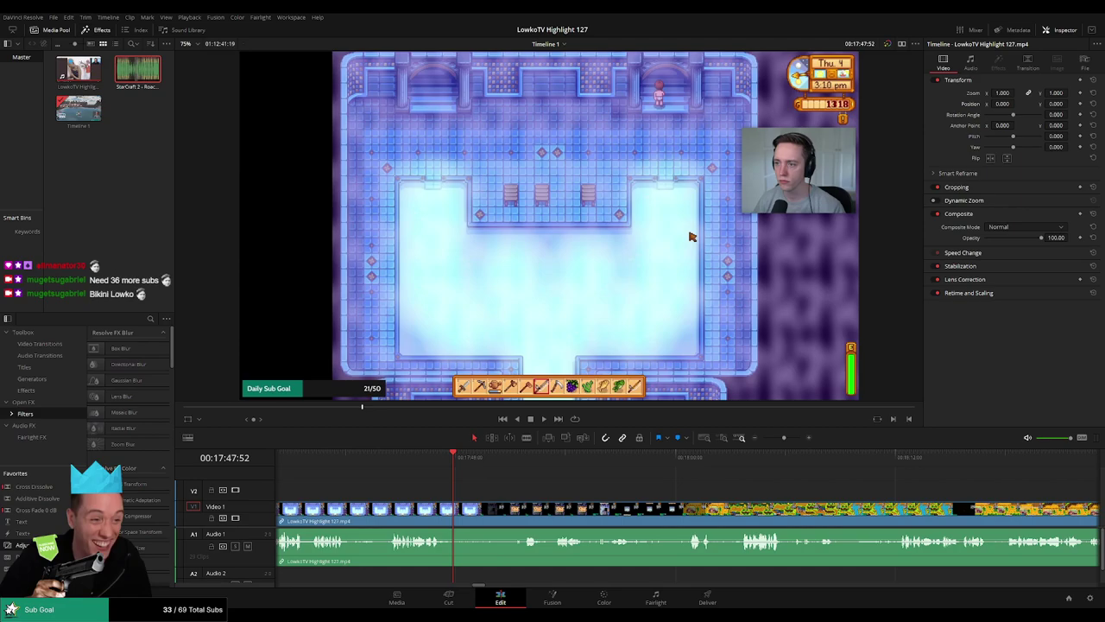
Play the Stardew footage from slightly earlier and blade it at the unwanted stretch.
{"action": "left_click_drag", "start_coordinate": [453, 456], "coordinate": [382, 456]}
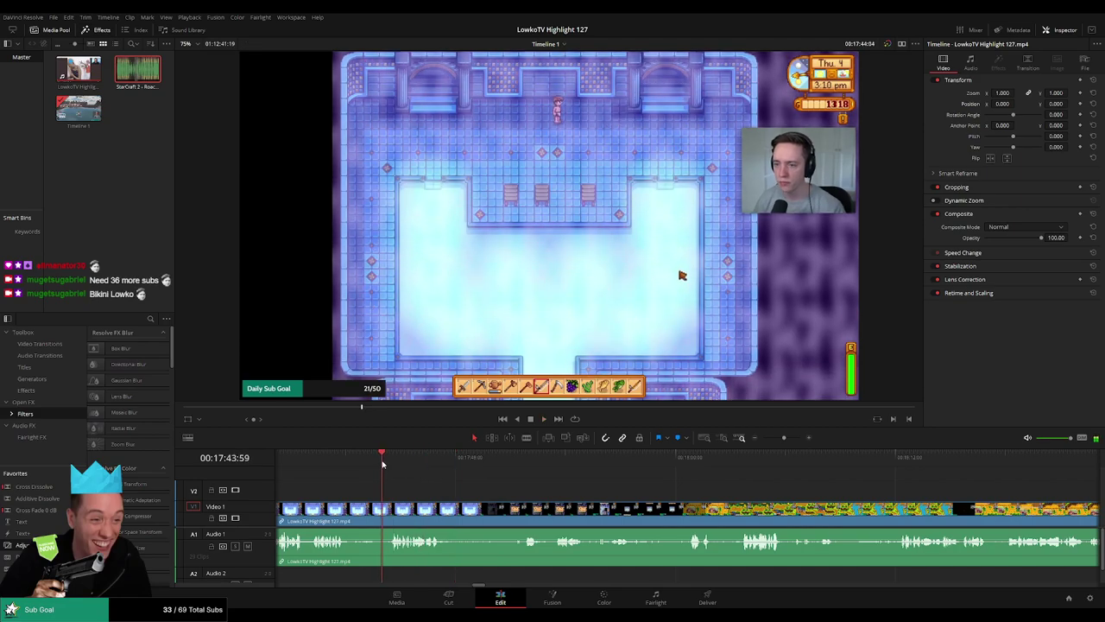
{"action": "key", "text": "space"}
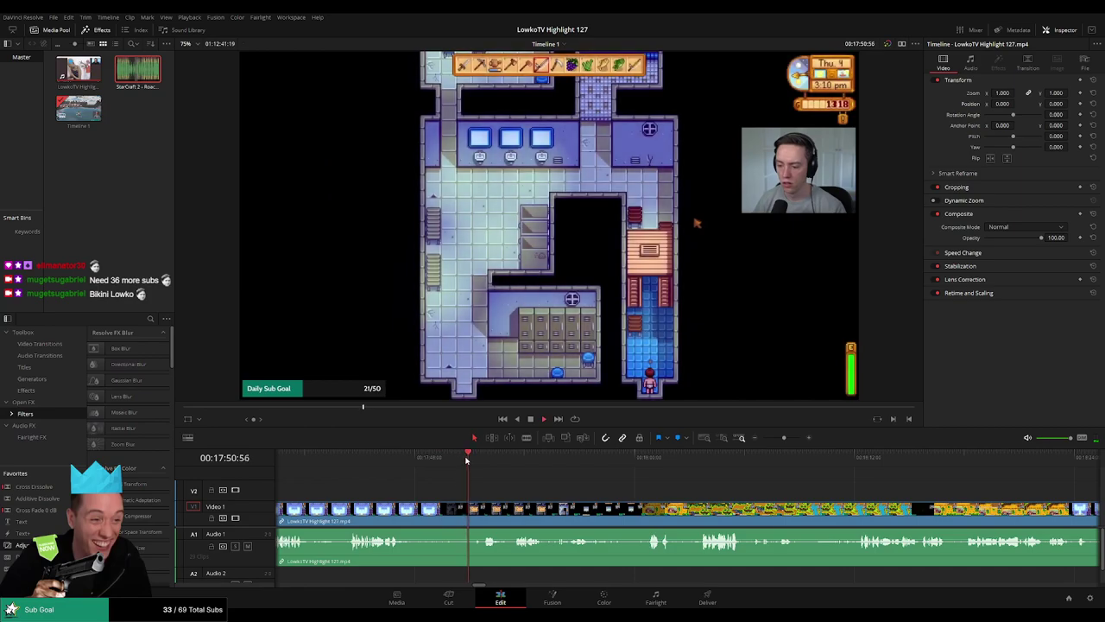
{"action": "left_click", "coordinate": [415, 508]}
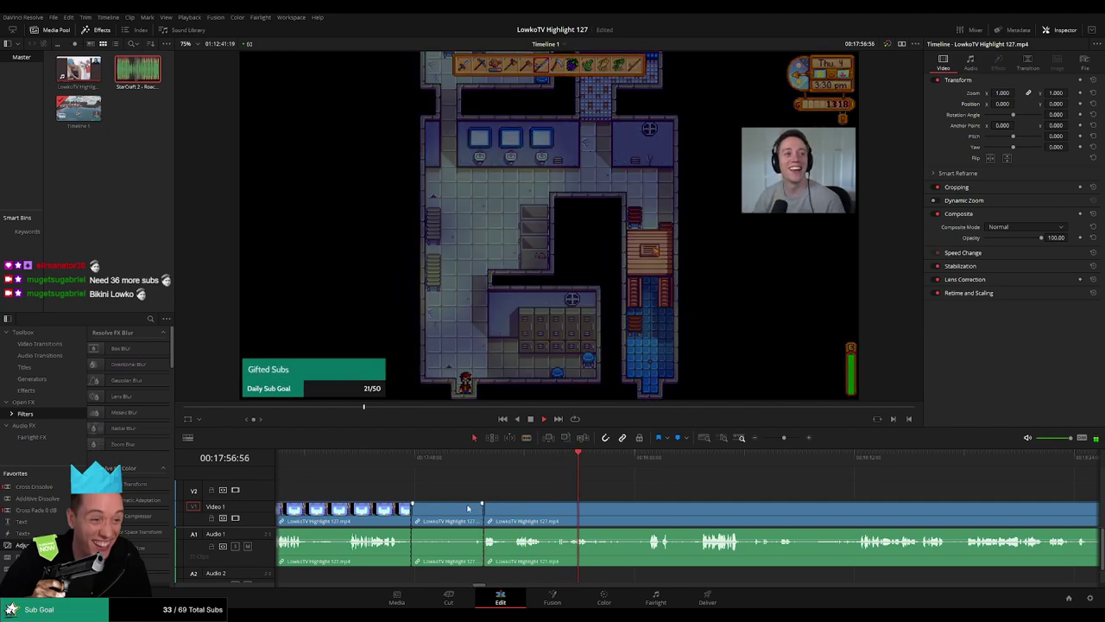
Remove the unwanted stretch, close the gap, and add a Cross Fade at the join.
{"action": "key", "text": "a"}
{"action": "left_click_drag", "start_coordinate": [413, 510], "coordinate": [451, 507]}
{"action": "key", "text": "Up"}
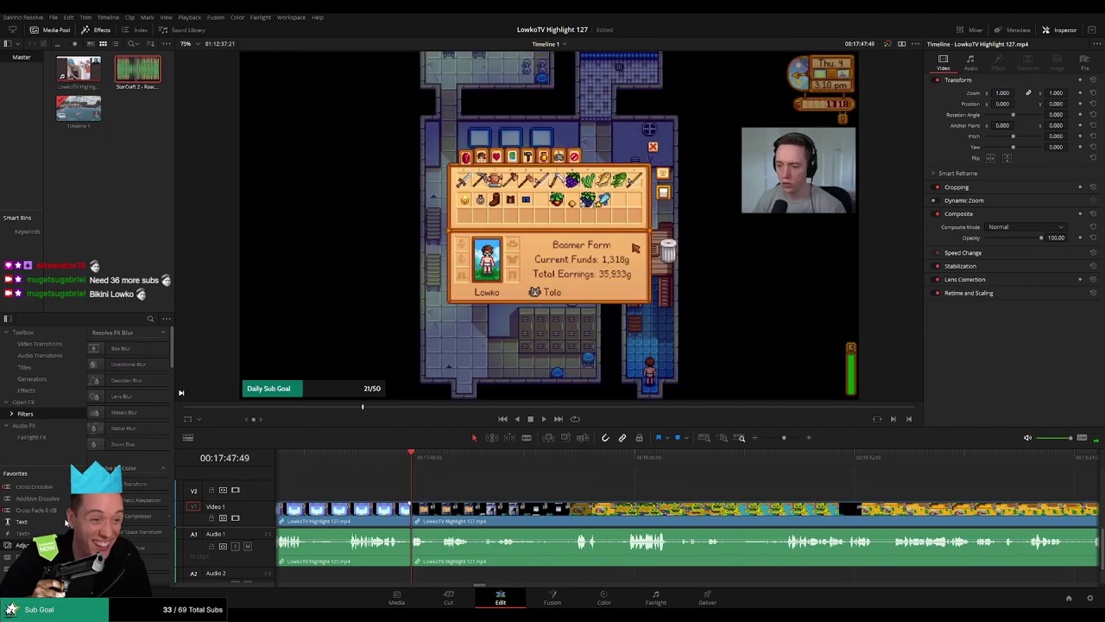
{"action": "left_click", "coordinate": [411, 546]}
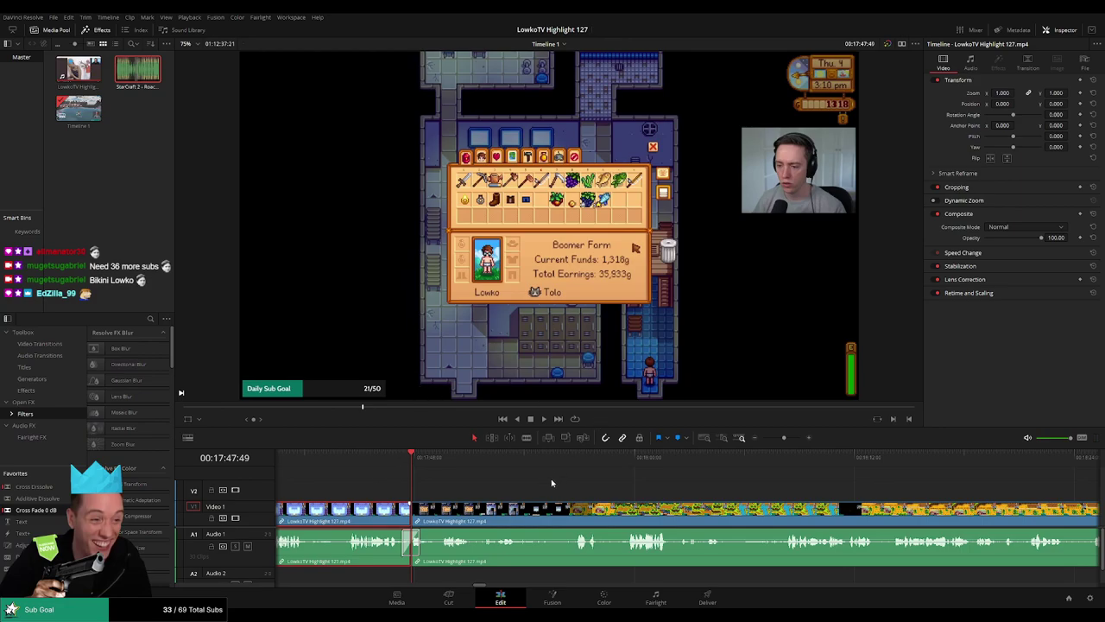
{"action": "key", "text": "space"}
{"action": "left_click", "coordinate": [499, 484]}
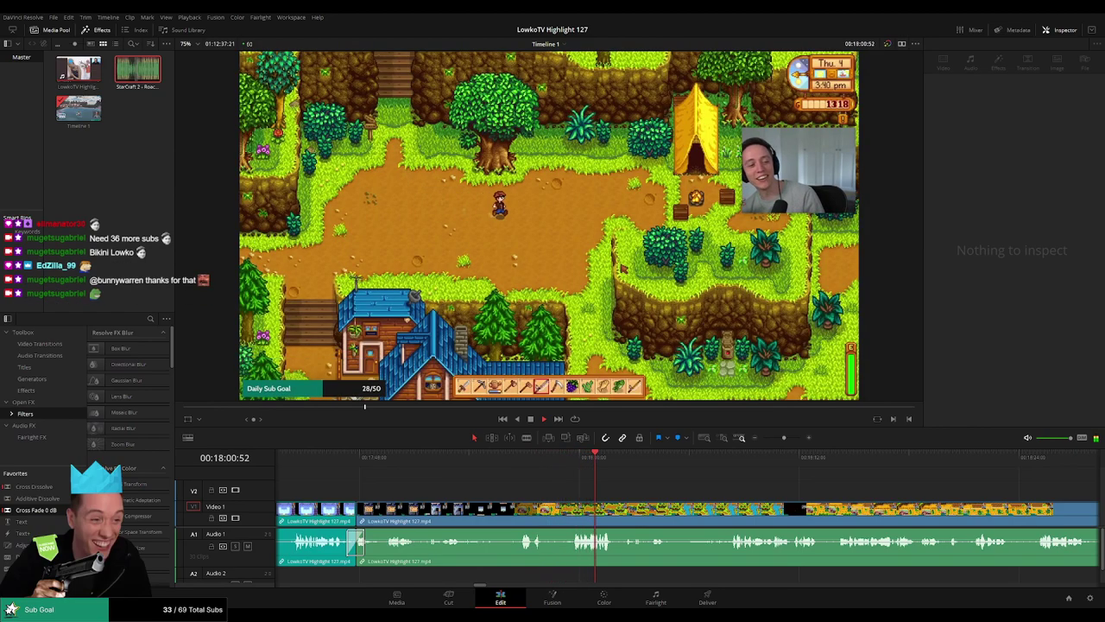
Review the new join and jump ahead to later Stardew footage.
{"action": "left_click_drag", "start_coordinate": [395, 456], "coordinate": [413, 450]}
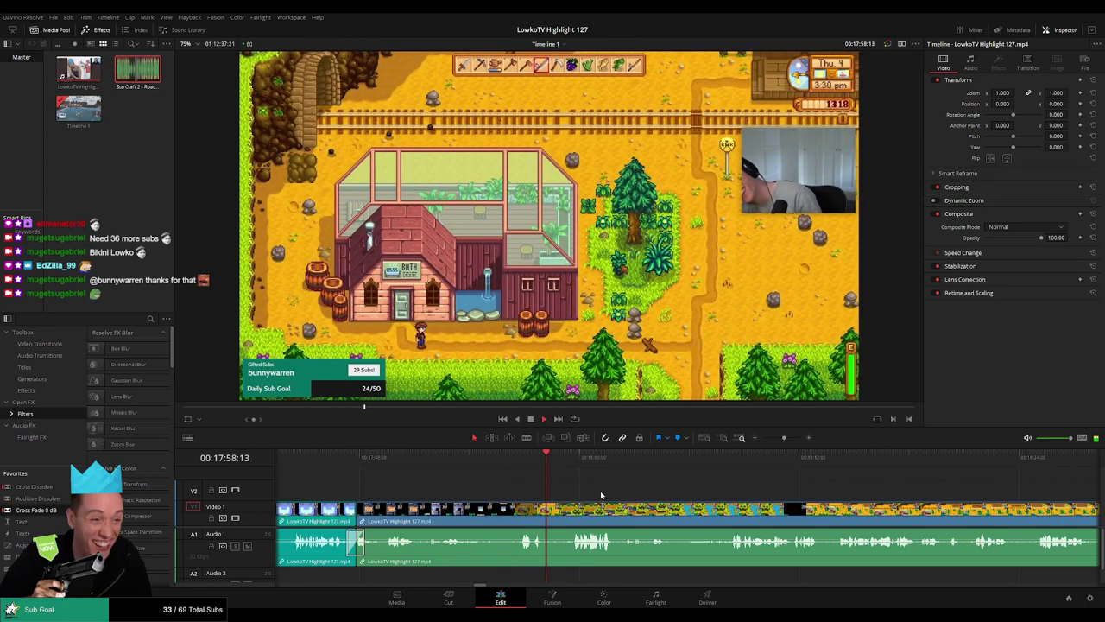
{"action": "scroll", "coordinate": [602, 495], "scroll_direction": "right", "scroll_amount": 3}
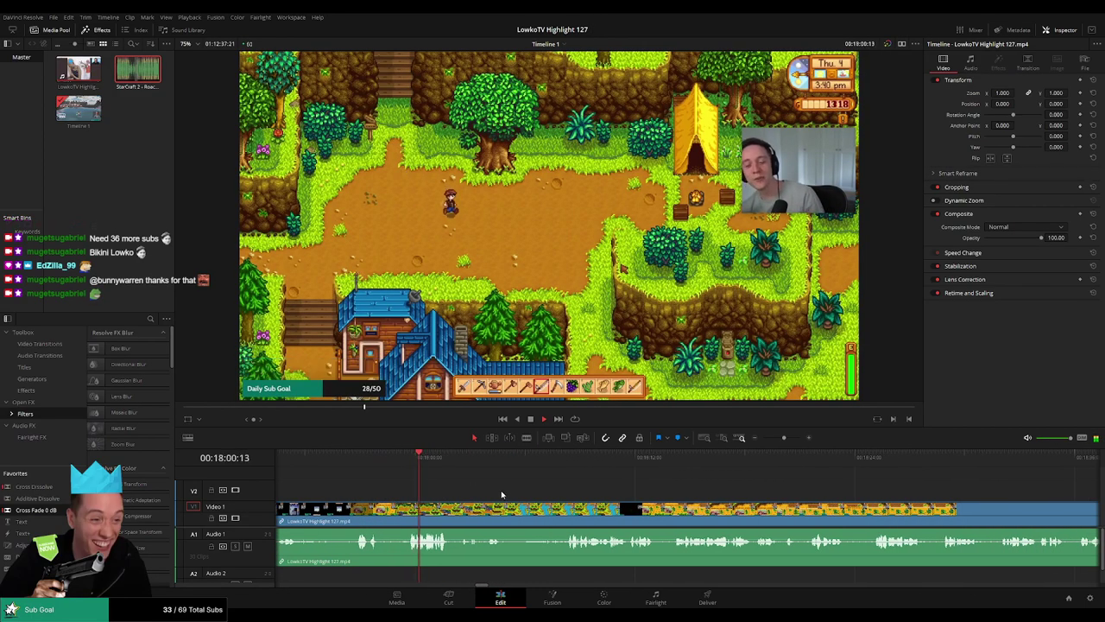
{"action": "scroll", "coordinate": [502, 494], "scroll_direction": "right", "scroll_amount": 1}
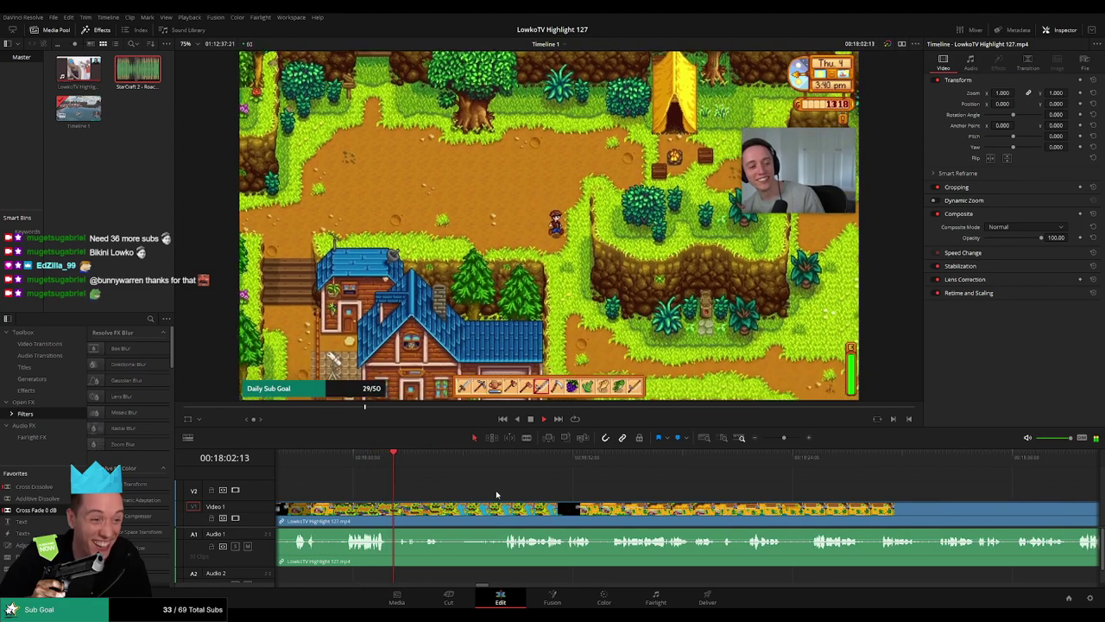
{"action": "scroll", "coordinate": [452, 486], "scroll_direction": "right", "scroll_amount": 1}
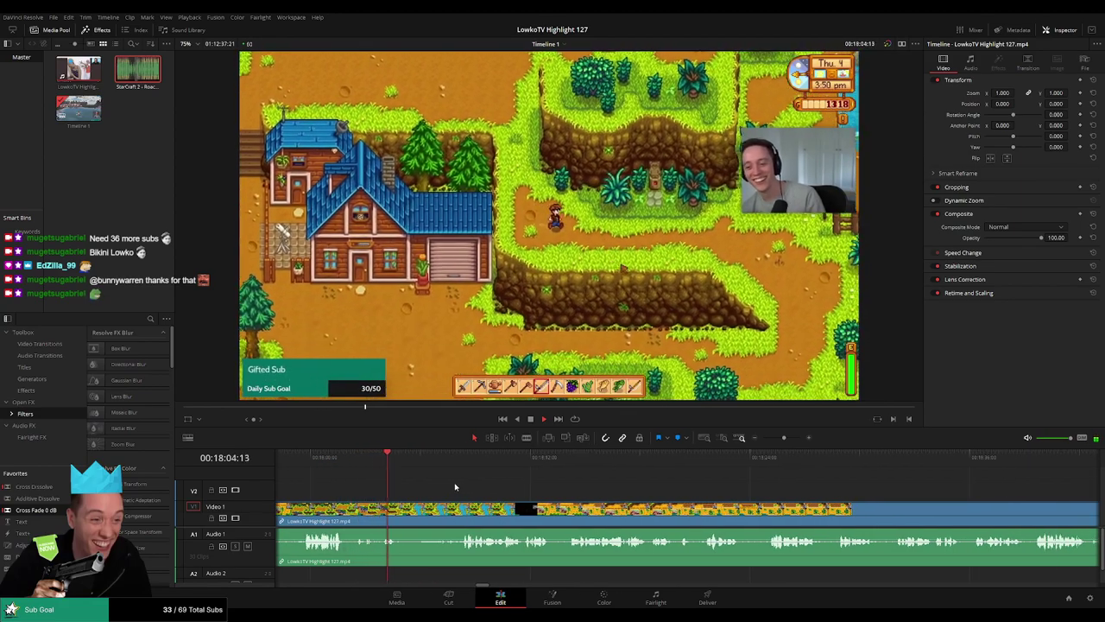
{"action": "left_click", "coordinate": [417, 459]}
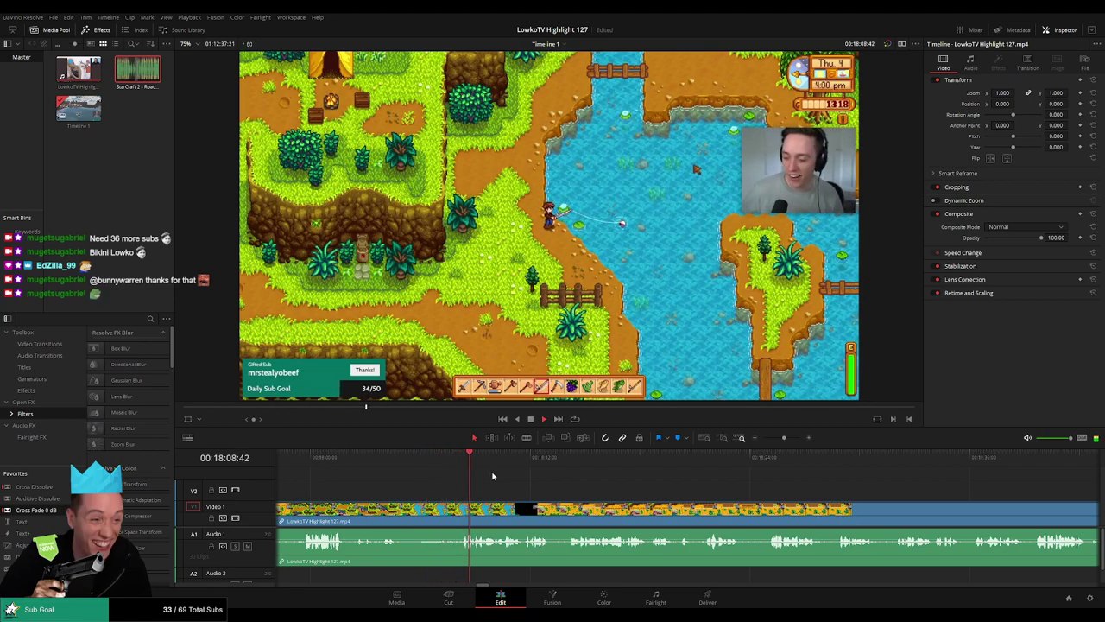
{"action": "scroll", "coordinate": [578, 496], "scroll_direction": "right", "scroll_amount": 2}
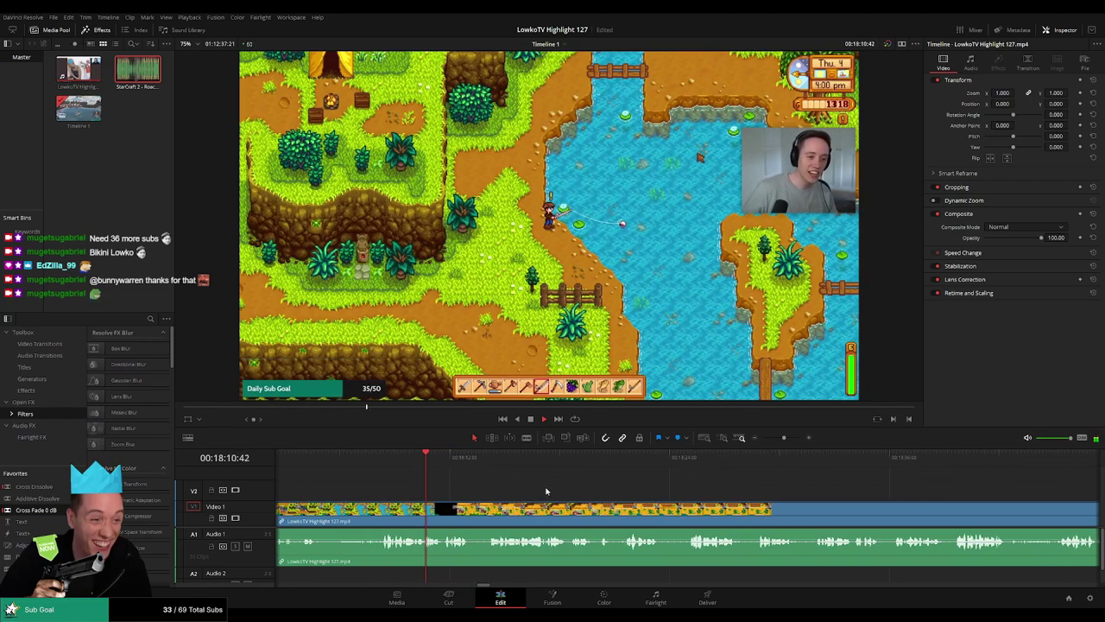
{"action": "scroll", "coordinate": [531, 490], "scroll_direction": "right", "scroll_amount": 2}
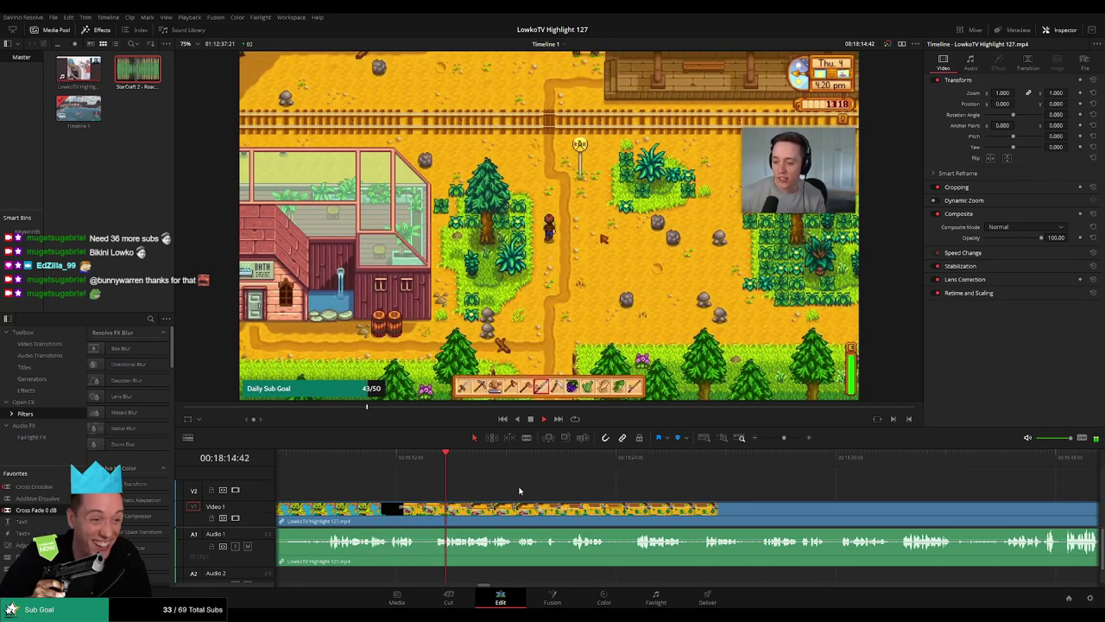
{"action": "scroll", "coordinate": [522, 490], "scroll_direction": "right", "scroll_amount": 1}
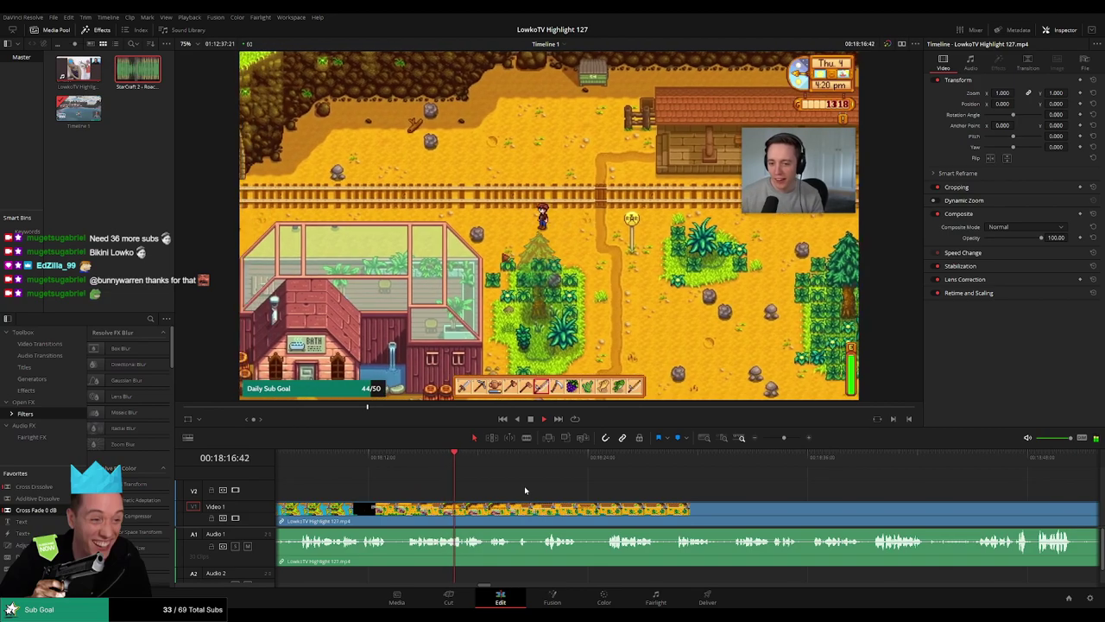
{"action": "scroll", "coordinate": [525, 491], "scroll_direction": "right", "scroll_amount": 1}
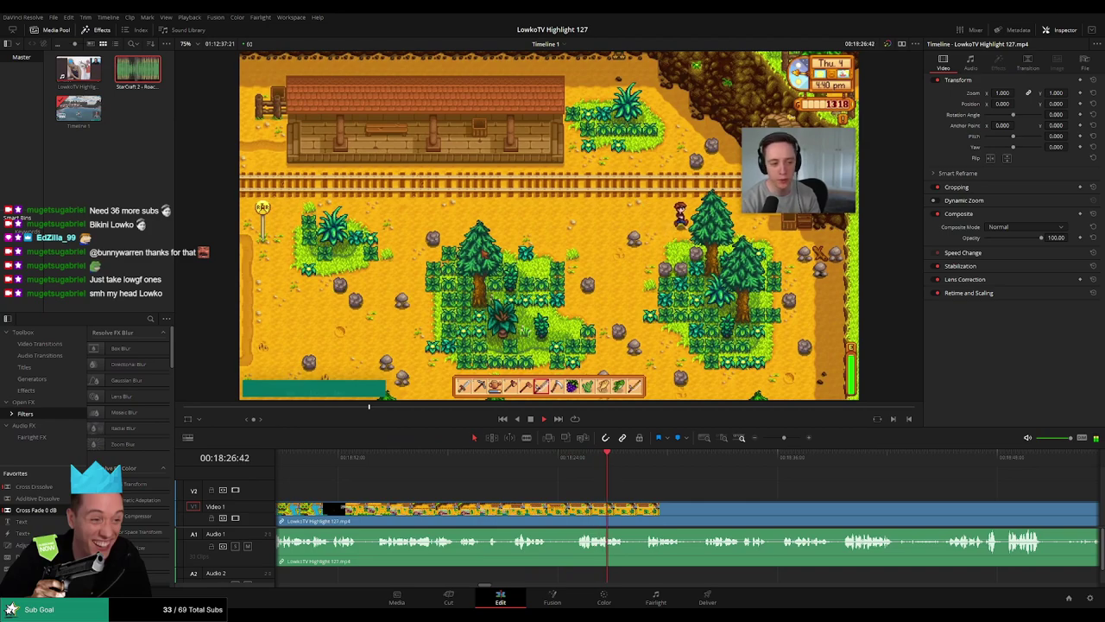
Scroll through the fishing footage toward the two cut points just before 00:18:59.
{"action": "scroll", "coordinate": [635, 492], "scroll_direction": "right", "scroll_amount": 3}
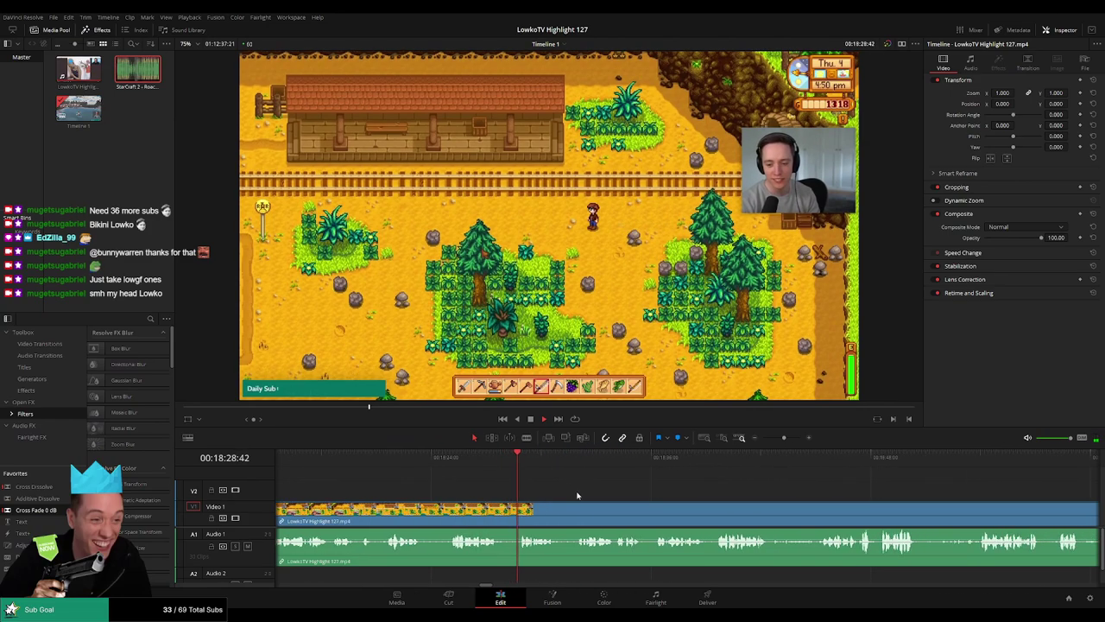
{"action": "scroll", "coordinate": [562, 490], "scroll_direction": "right", "scroll_amount": 2}
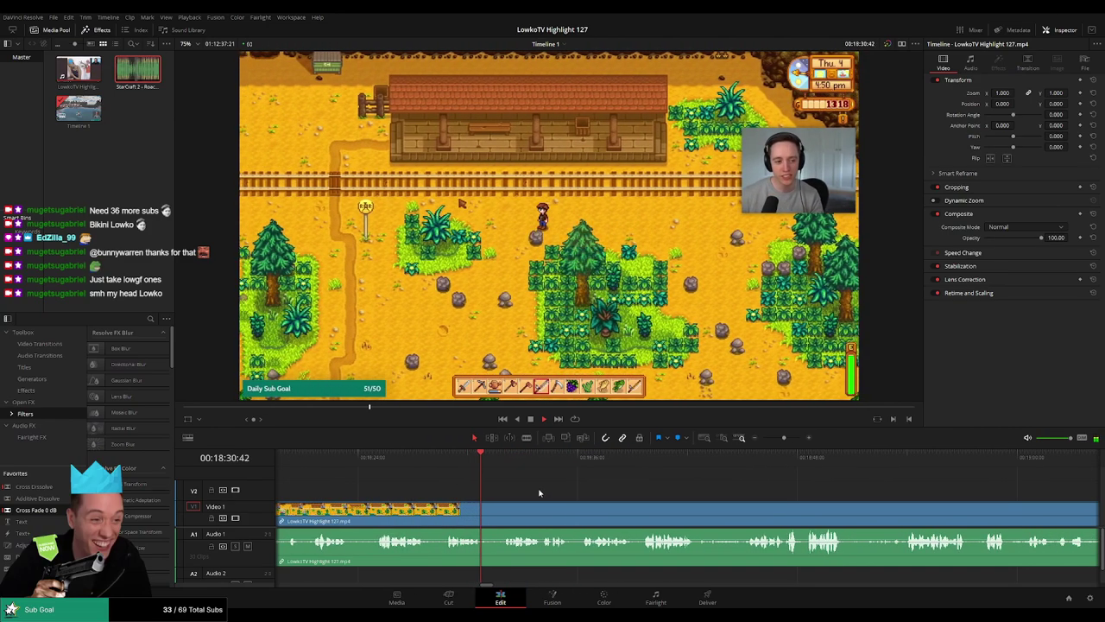
{"action": "scroll", "coordinate": [552, 496], "scroll_direction": "right", "scroll_amount": 1}
{"action": "scroll", "coordinate": [553, 496], "scroll_direction": "right", "scroll_amount": 1}
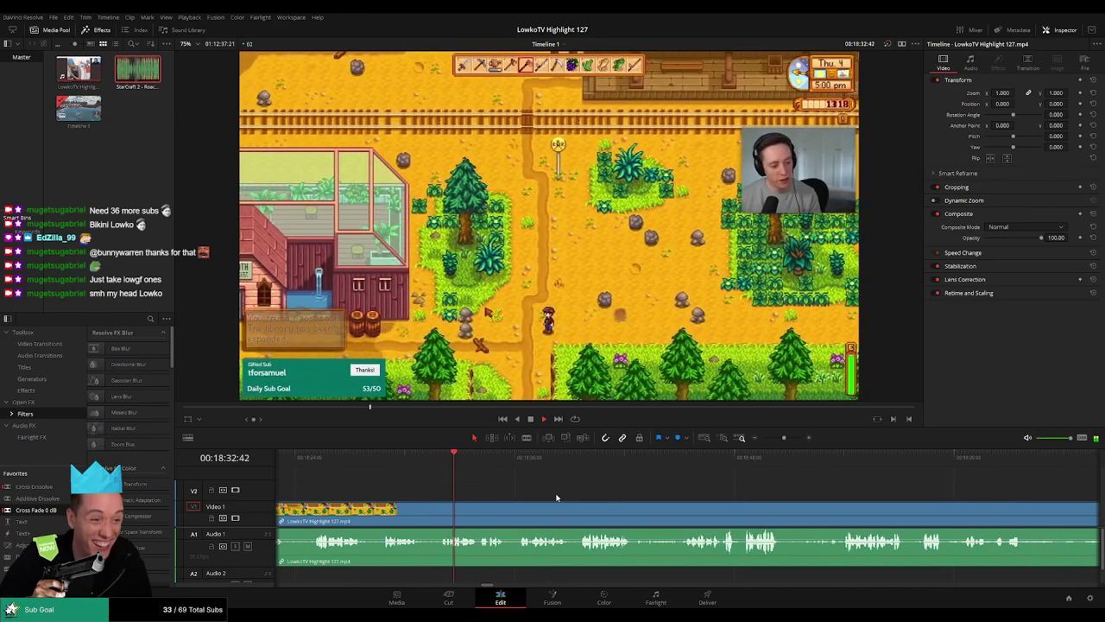
{"action": "scroll", "coordinate": [531, 496], "scroll_direction": "right", "scroll_amount": 2}
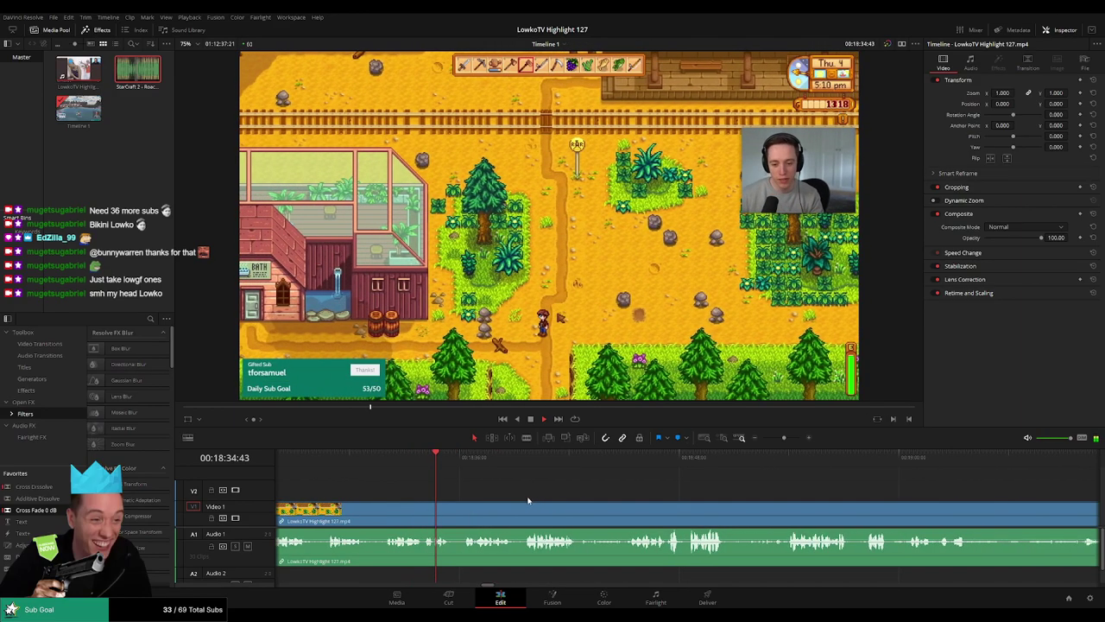
{"action": "scroll", "coordinate": [723, 501], "scroll_direction": "left", "scroll_amount": 5}
{"action": "scroll", "coordinate": [506, 486], "scroll_direction": "right", "scroll_amount": 6}
{"action": "scroll", "coordinate": [493, 486], "scroll_direction": "right", "scroll_amount": 2}
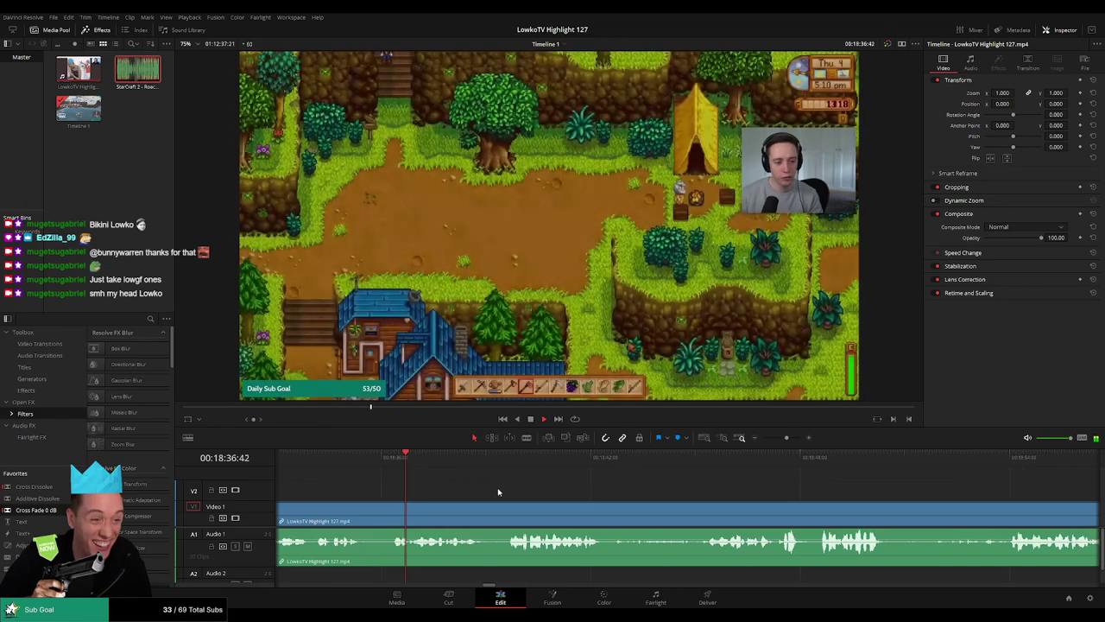
{"action": "scroll", "coordinate": [496, 493], "scroll_direction": "right", "scroll_amount": 1}
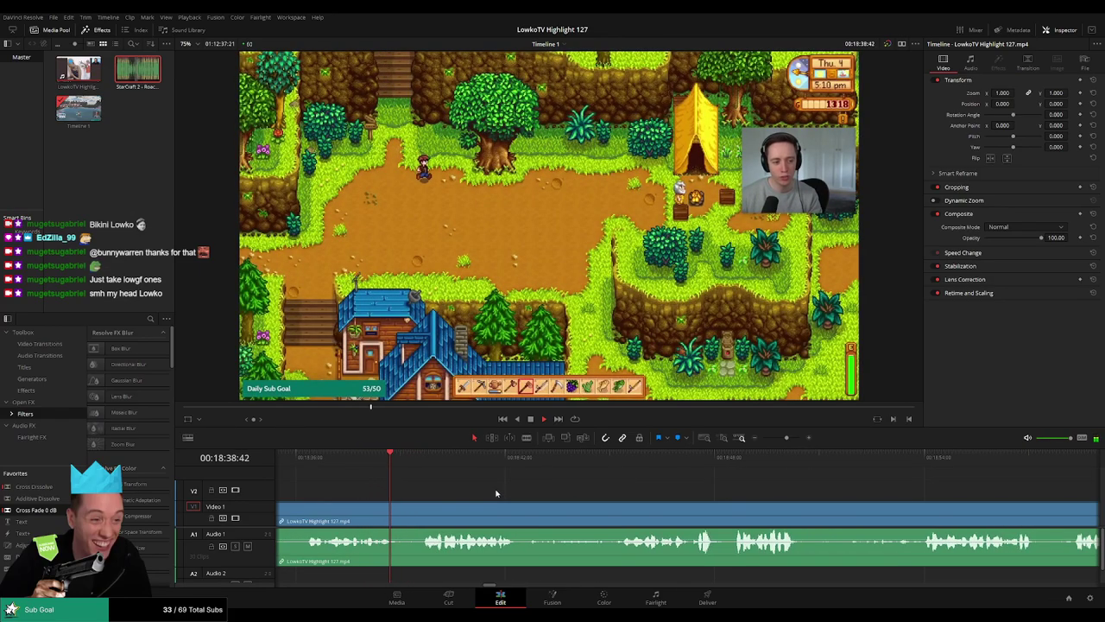
{"action": "scroll", "coordinate": [495, 492], "scroll_direction": "right", "scroll_amount": 1}
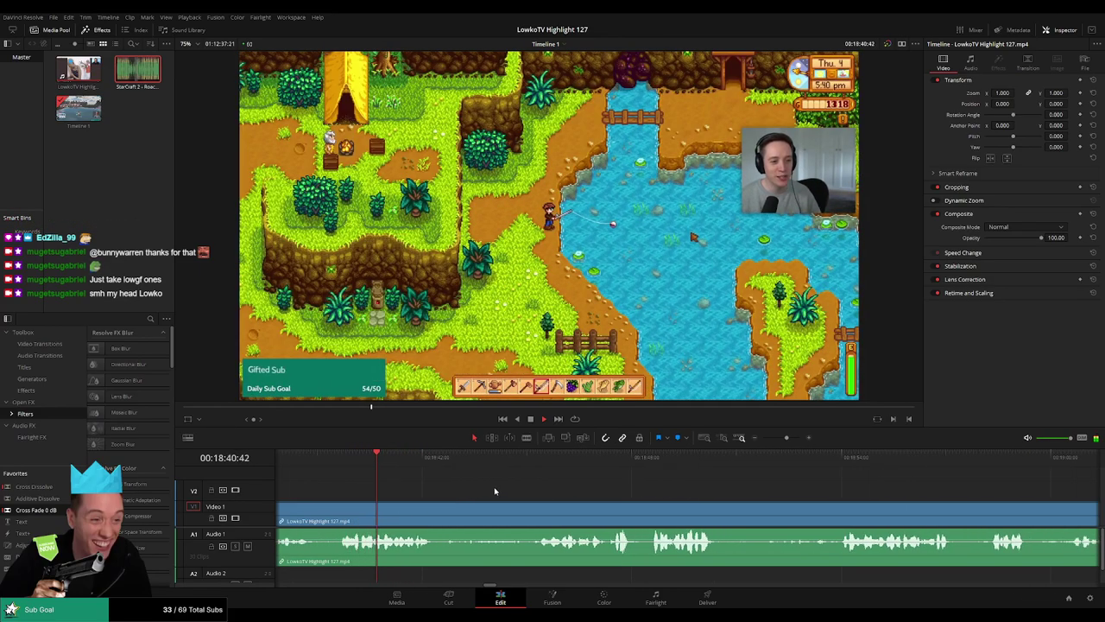
{"action": "scroll", "coordinate": [518, 498], "scroll_direction": "right", "scroll_amount": 1}
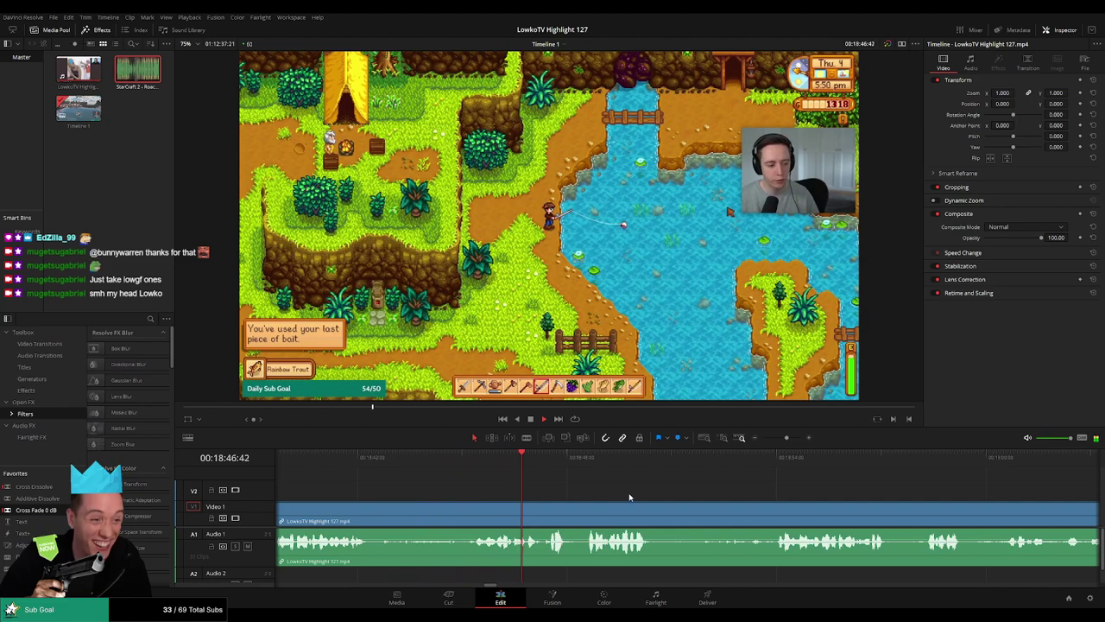
{"action": "scroll", "coordinate": [630, 498], "scroll_direction": "right", "scroll_amount": 2}
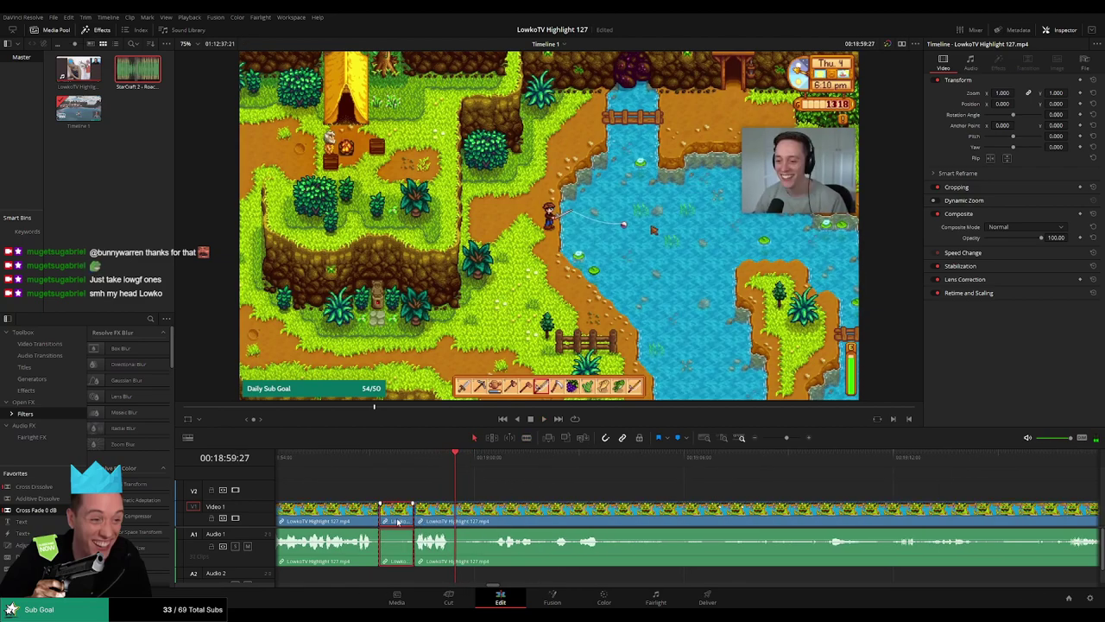
{"action": "key", "text": "Delete"}
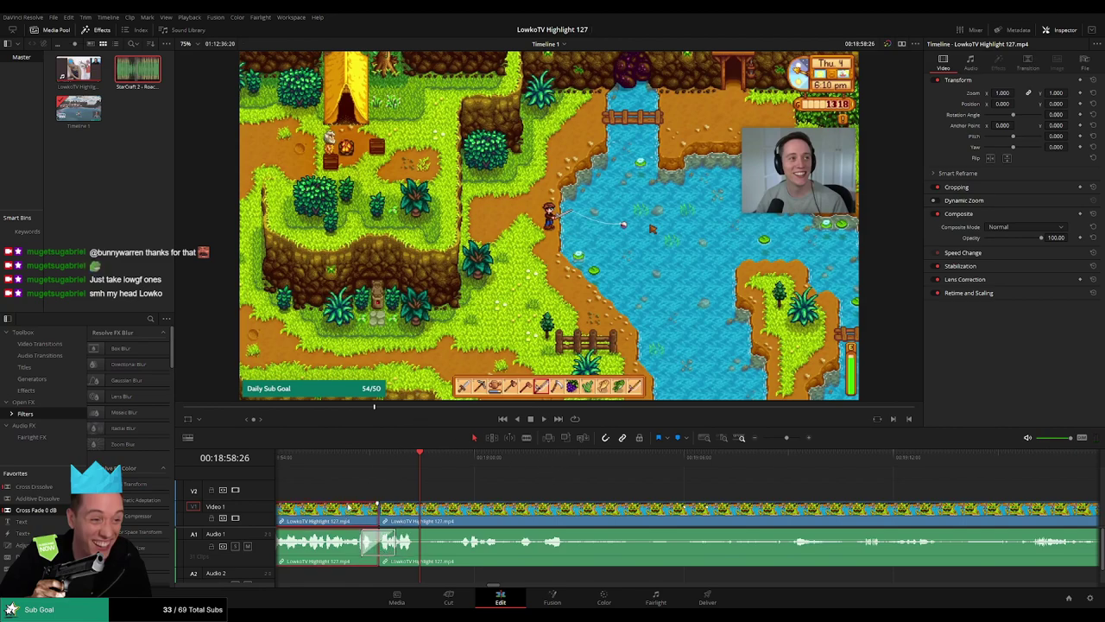
{"action": "key", "text": "space"}
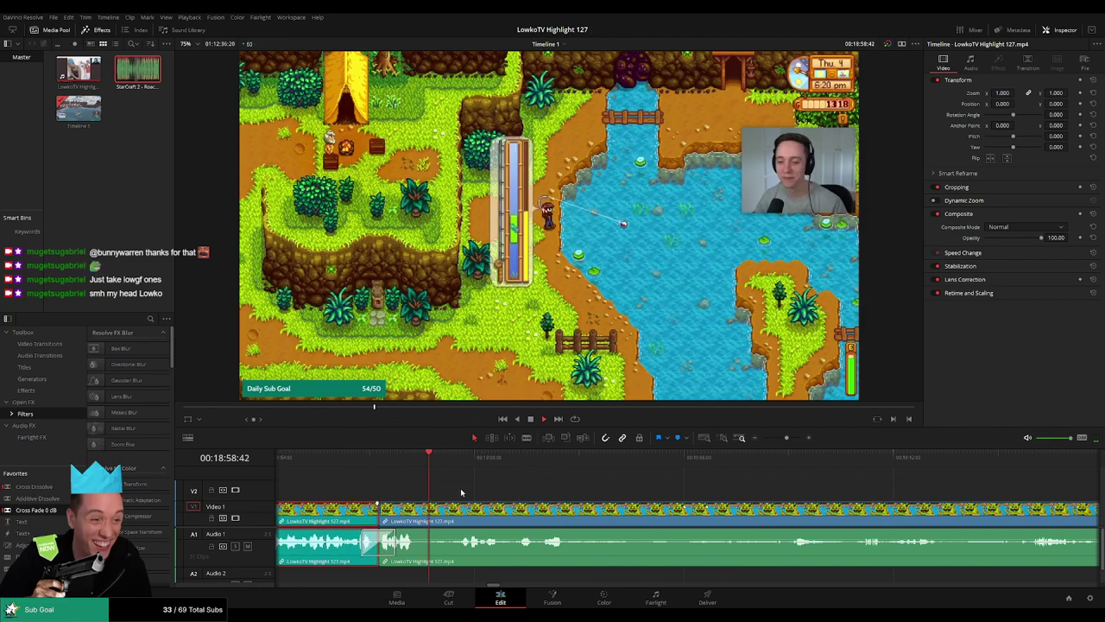
{"action": "left_click", "coordinate": [545, 489]}
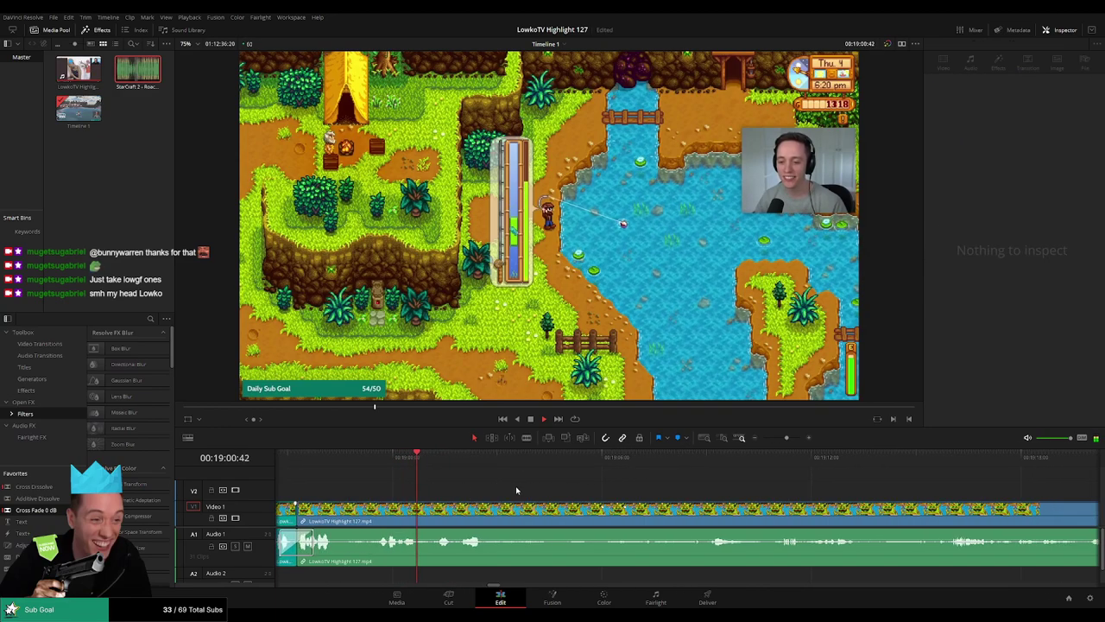
{"action": "scroll", "coordinate": [456, 486], "scroll_direction": "right", "scroll_amount": 2}
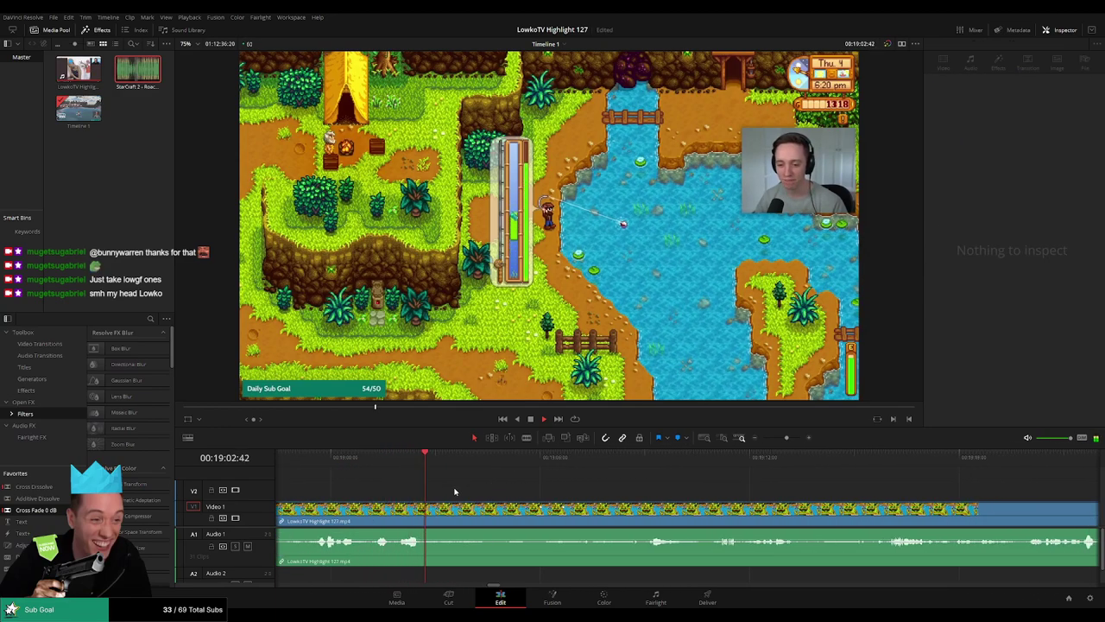
{"action": "left_click", "coordinate": [444, 510]}
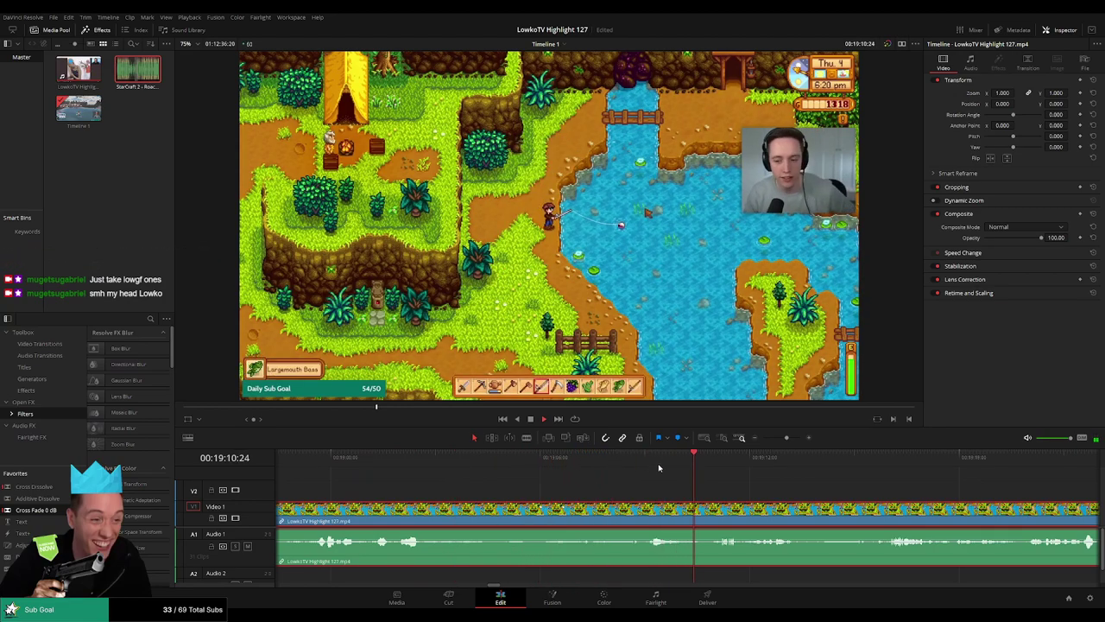
{"action": "left_click", "coordinate": [429, 467]}
{"action": "key", "text": "ctrl+b"}
{"action": "left_click", "coordinate": [698, 489]}
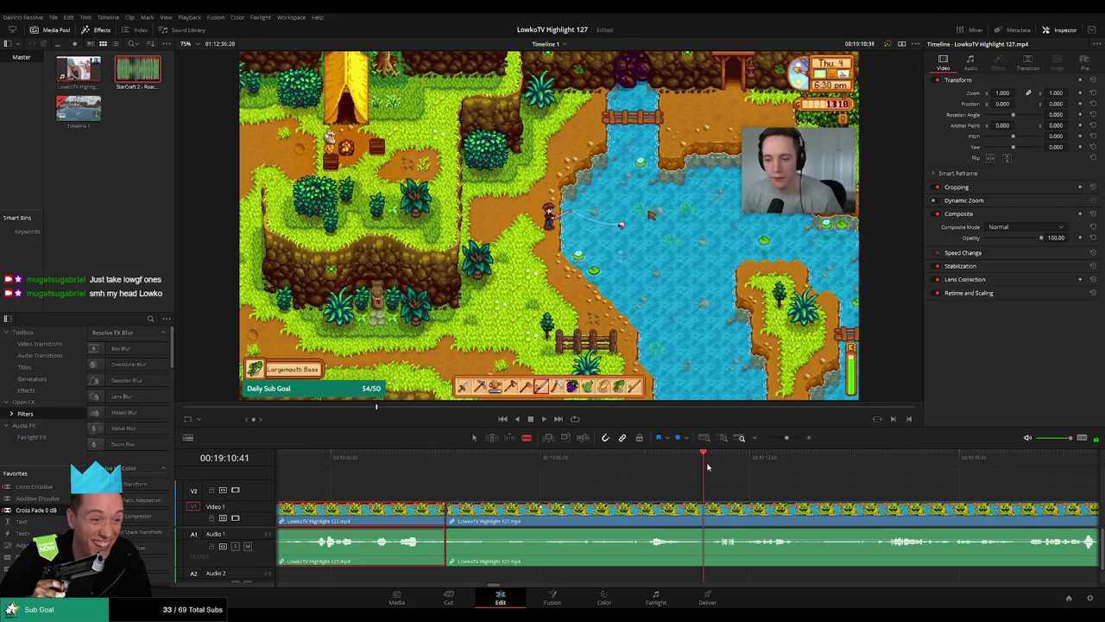
{"action": "scroll", "coordinate": [708, 484], "scroll_direction": "right", "scroll_amount": 3}
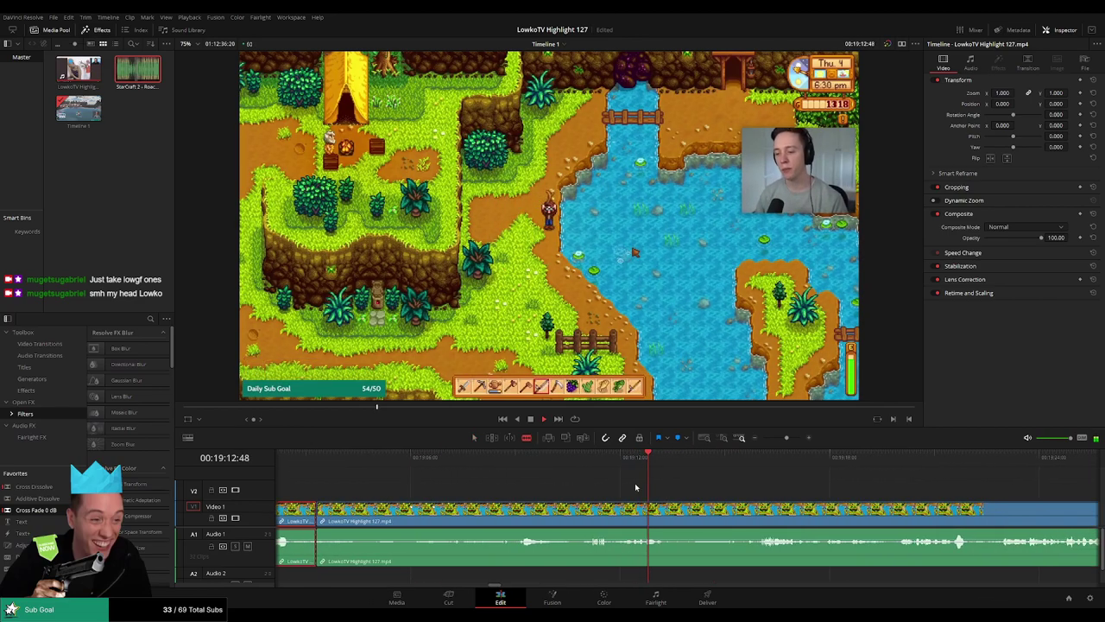
{"action": "left_click", "coordinate": [748, 470]}
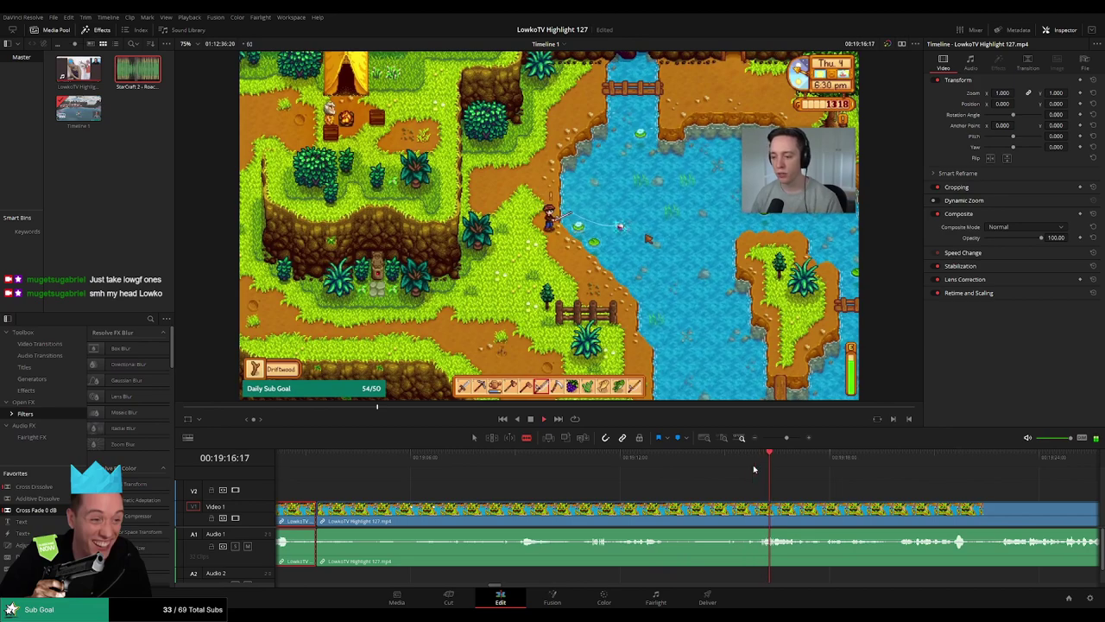
{"action": "left_click", "coordinate": [885, 462]}
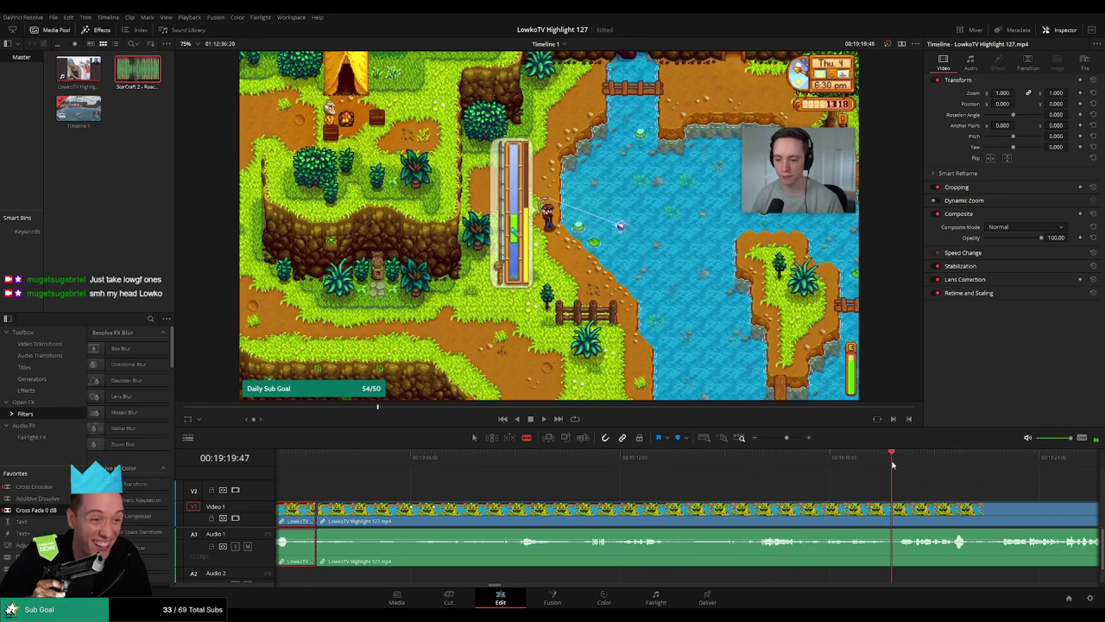
{"action": "scroll", "coordinate": [863, 480], "scroll_direction": "right", "scroll_amount": 4}
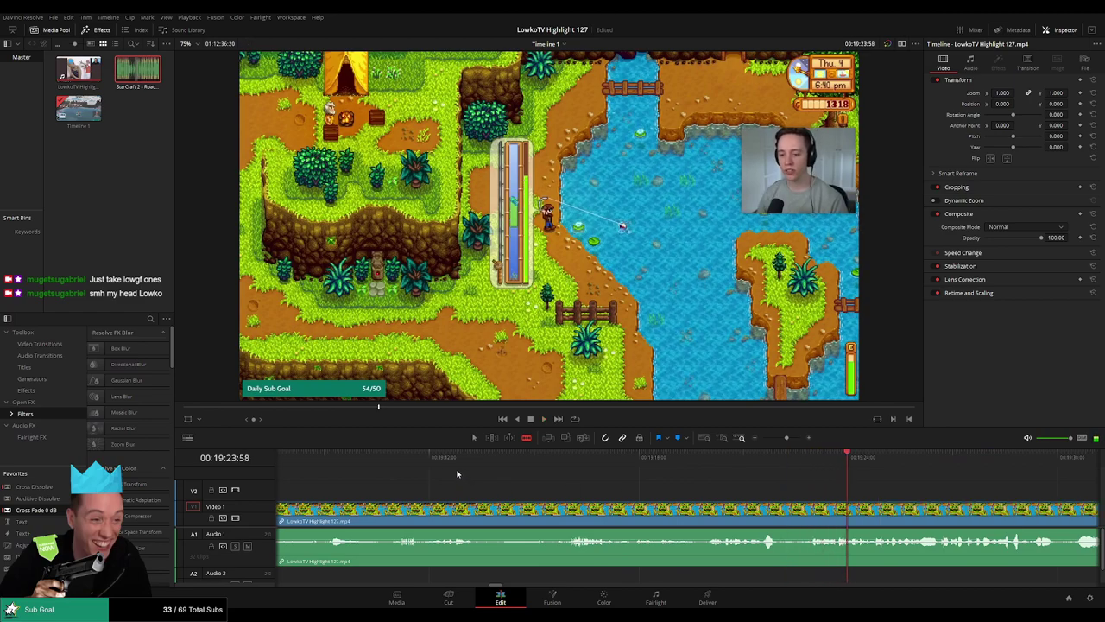
{"action": "left_click_drag", "start_coordinate": [432, 466], "coordinate": [392, 467]}
{"action": "key", "text": "space"}
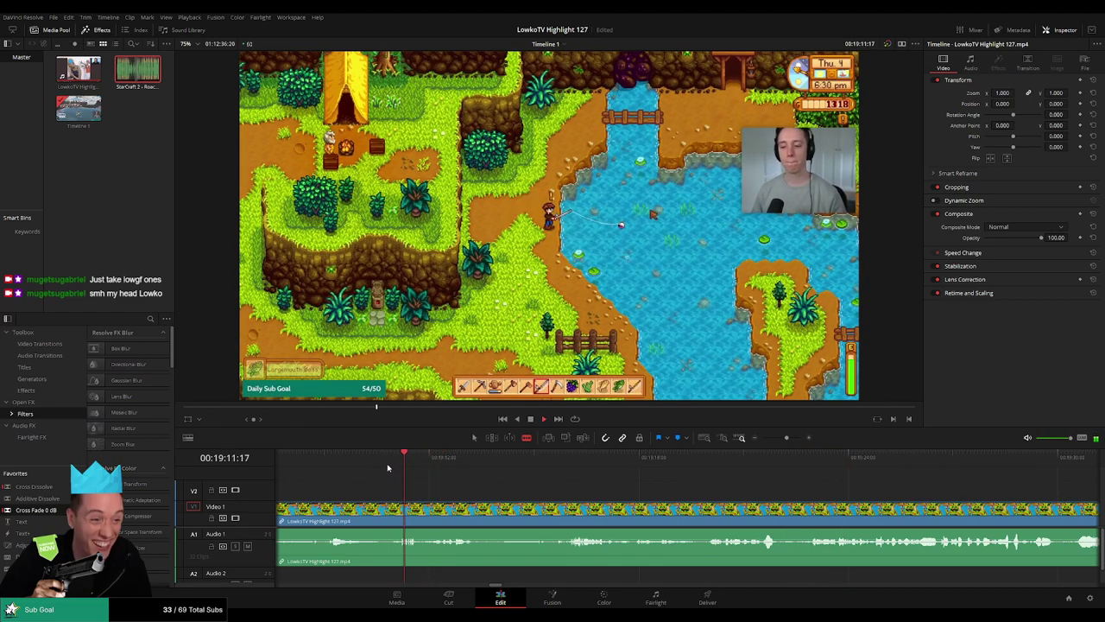
{"action": "left_click", "coordinate": [432, 510]}
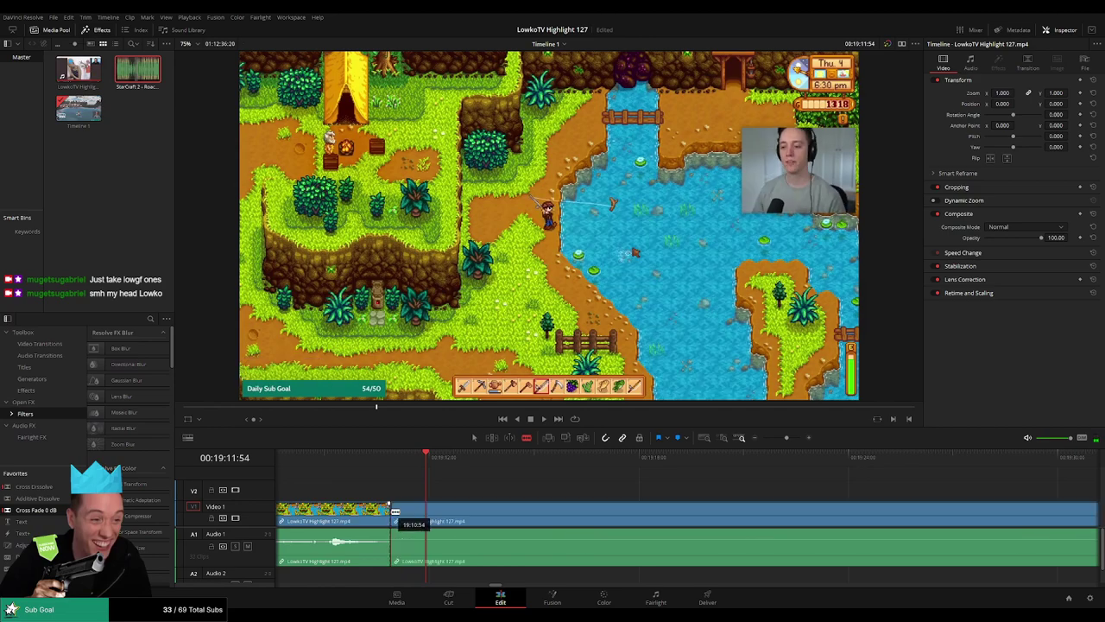
{"action": "key", "text": "ctrl+z"}
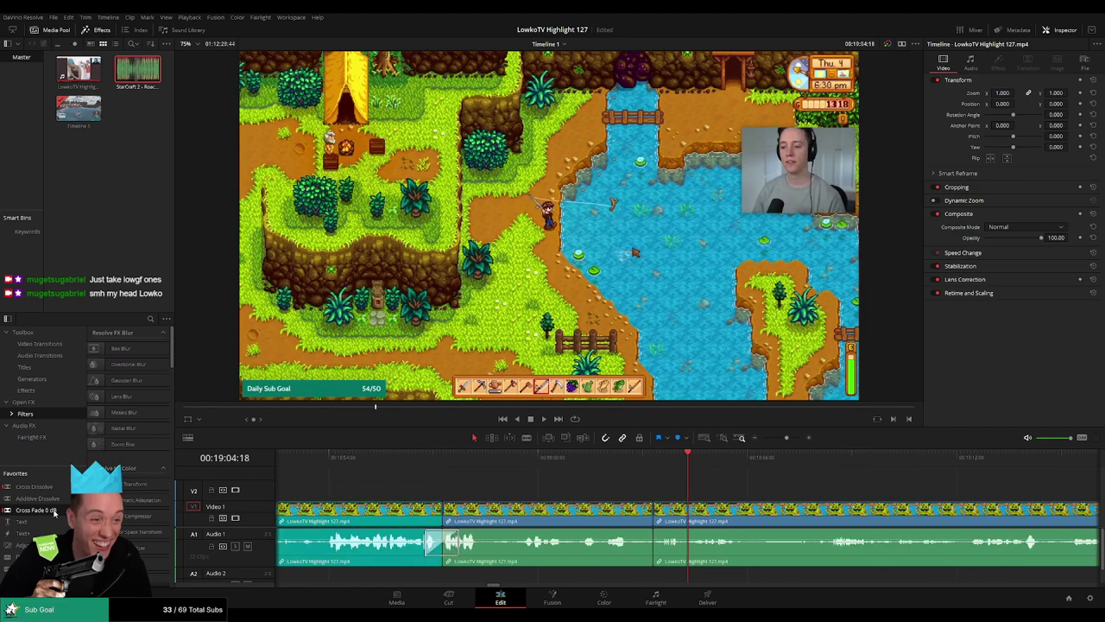
{"action": "left_click", "coordinate": [608, 460]}
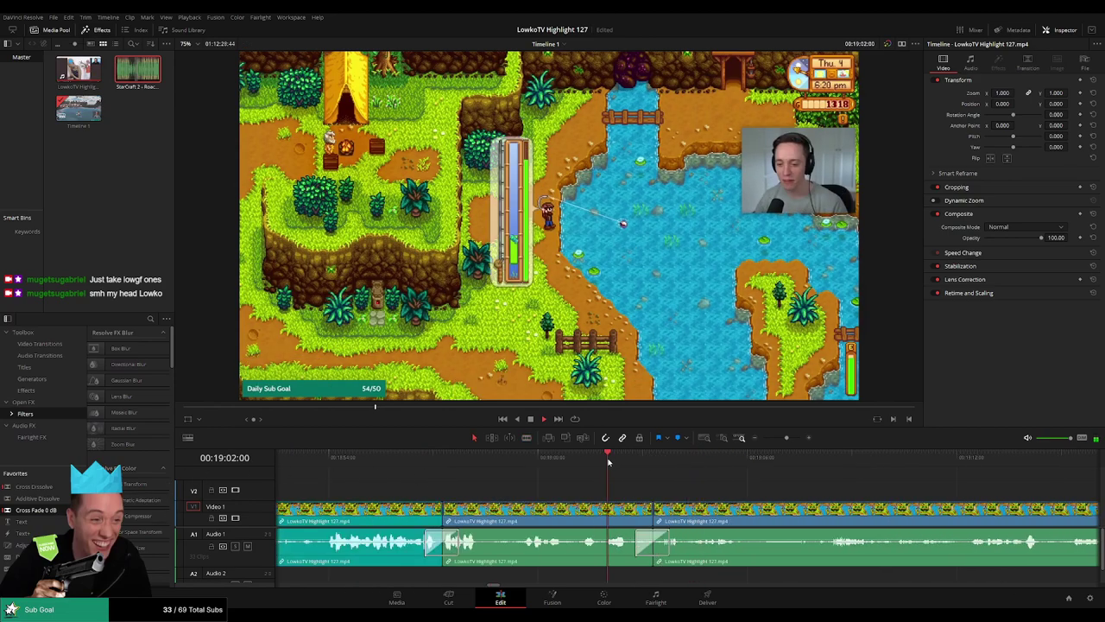
{"action": "left_click", "coordinate": [521, 515]}
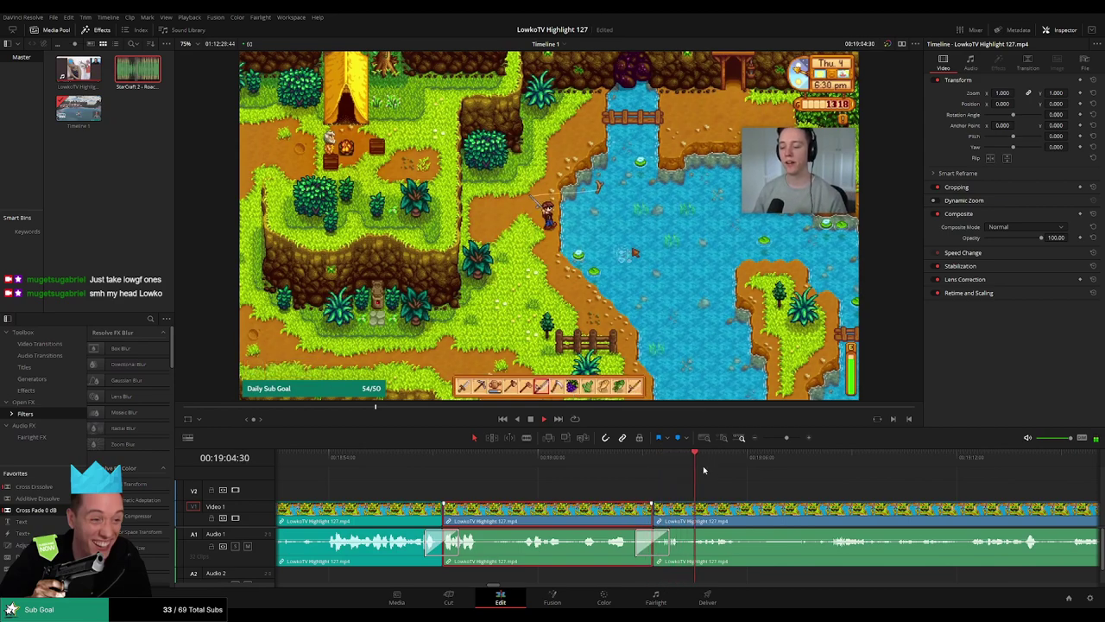
{"action": "key", "text": "Delete"}
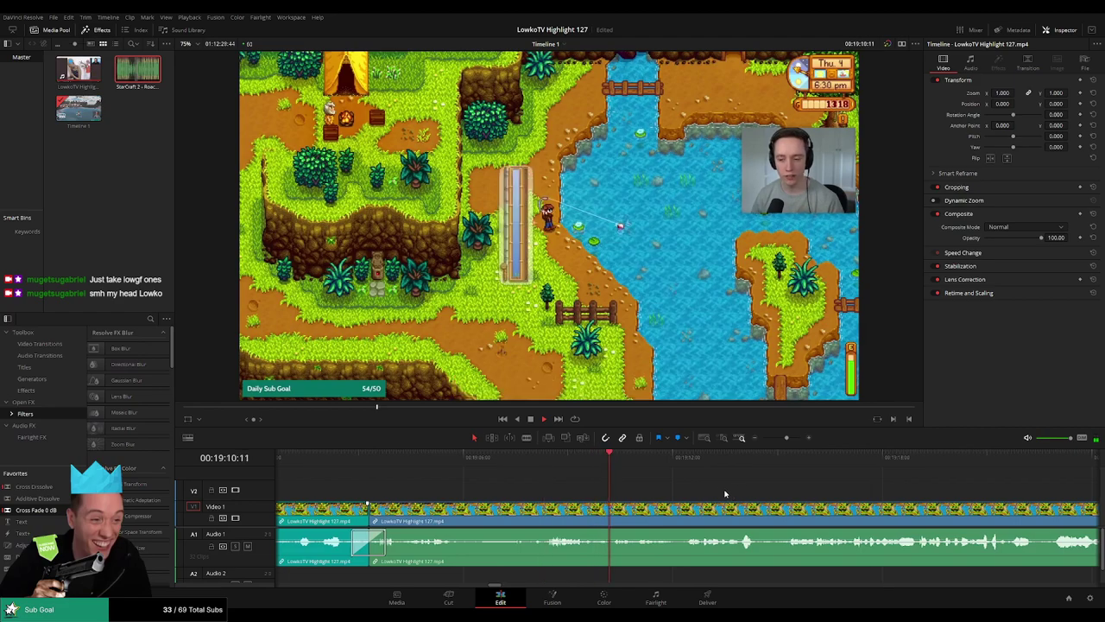
{"action": "scroll", "coordinate": [725, 494], "scroll_direction": "right", "scroll_amount": 3}
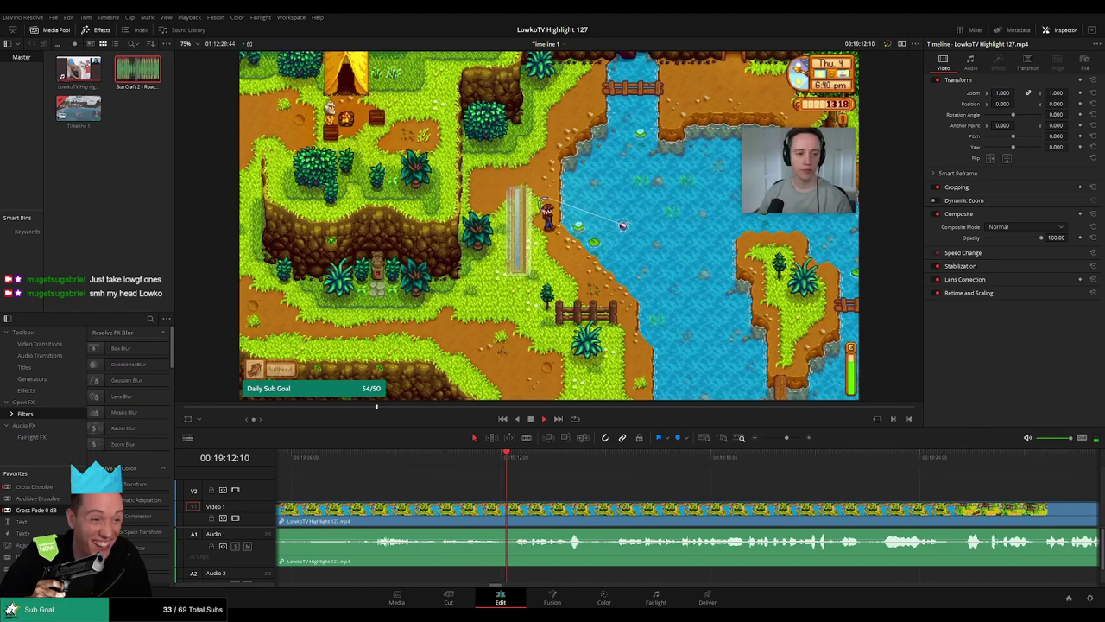
{"action": "scroll", "coordinate": [620, 481], "scroll_direction": "right", "scroll_amount": 2}
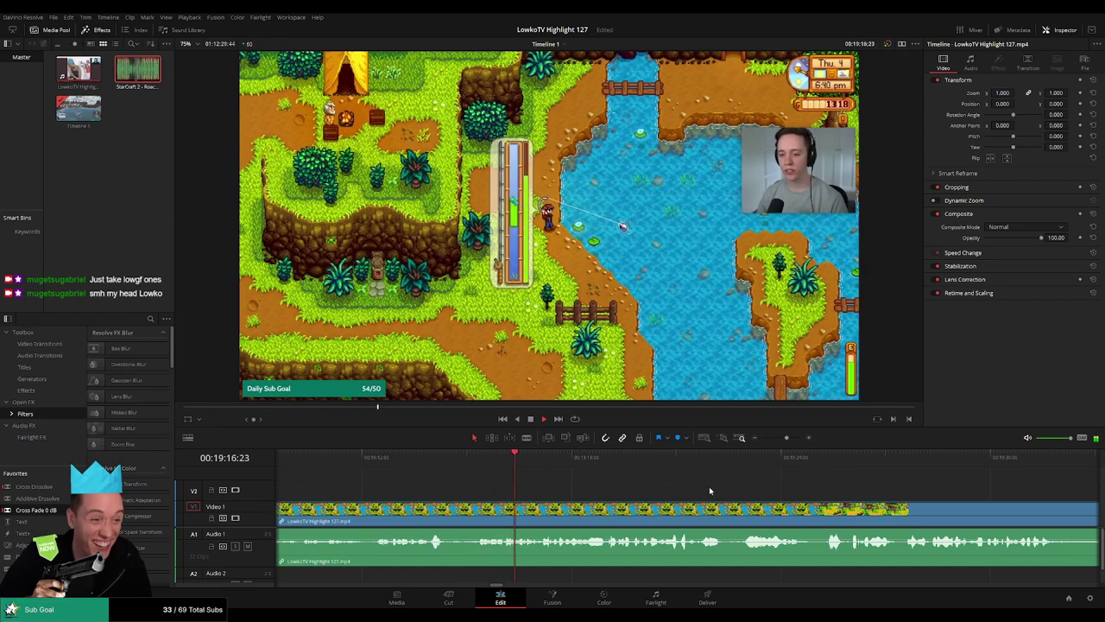
{"action": "scroll", "coordinate": [668, 493], "scroll_direction": "right", "scroll_amount": 2}
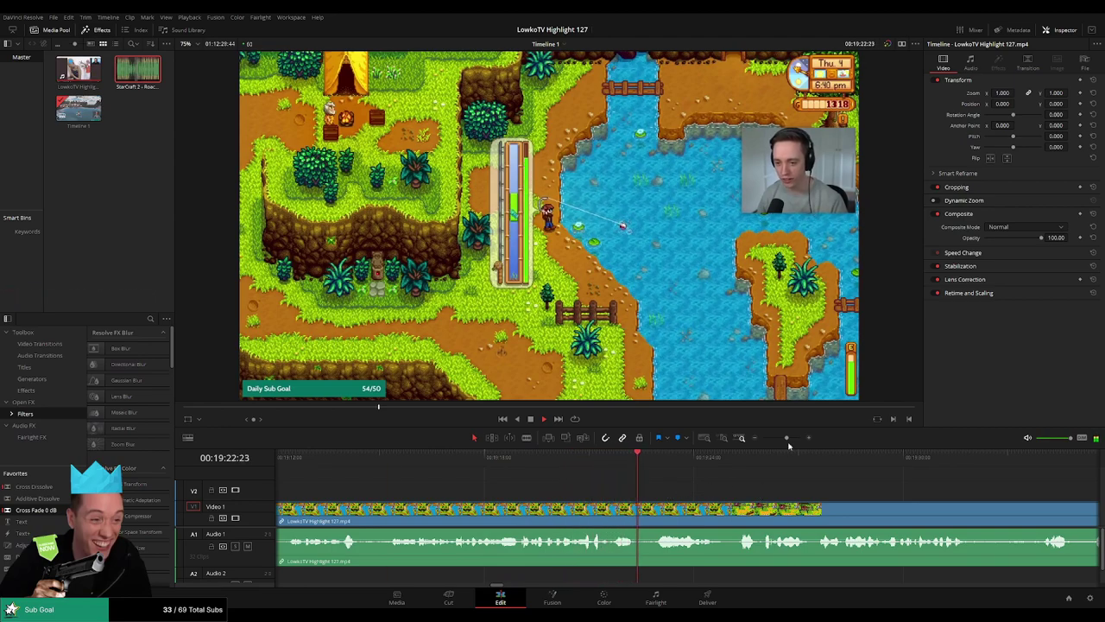
{"action": "left_click_drag", "start_coordinate": [789, 445], "coordinate": [787, 443]}
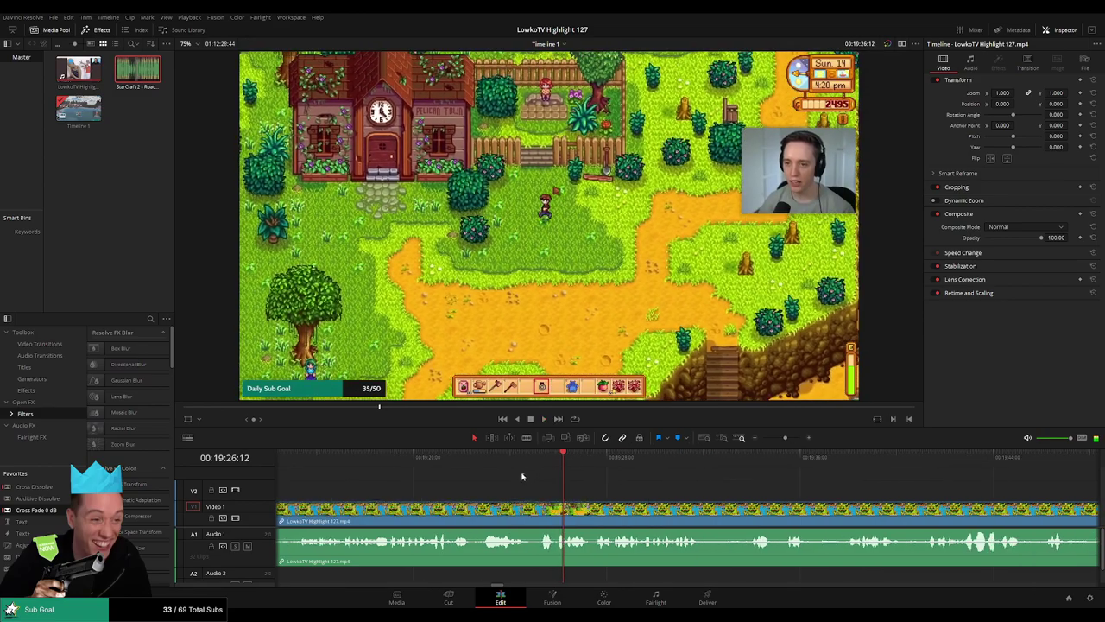
{"action": "left_click", "coordinate": [518, 469]}
{"action": "key", "text": "ctrl+b"}
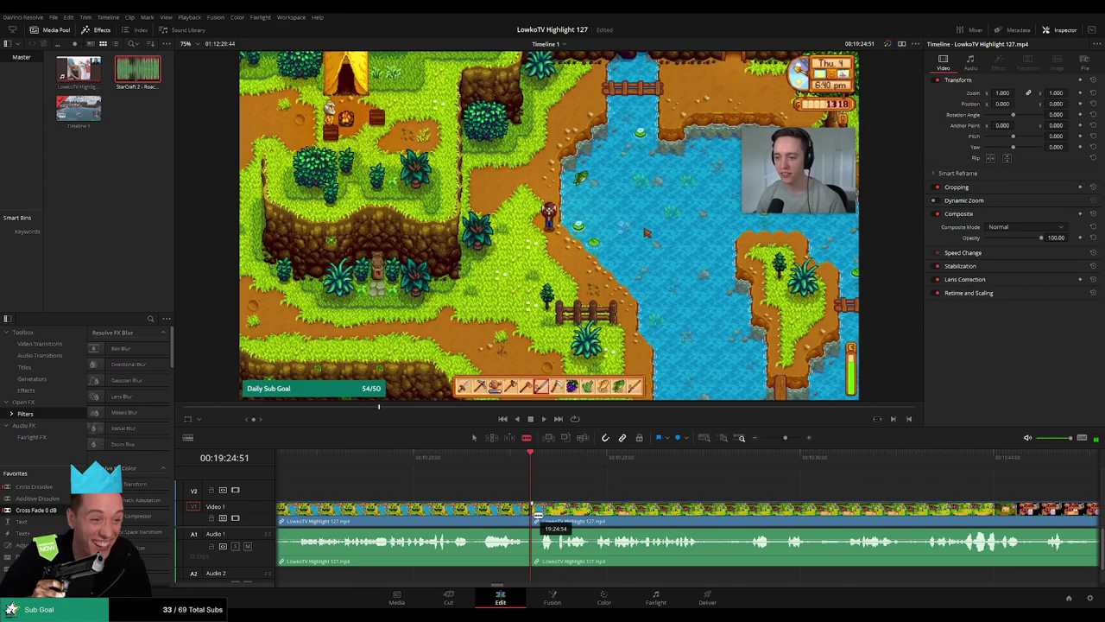
{"action": "left_click", "coordinate": [529, 510]}
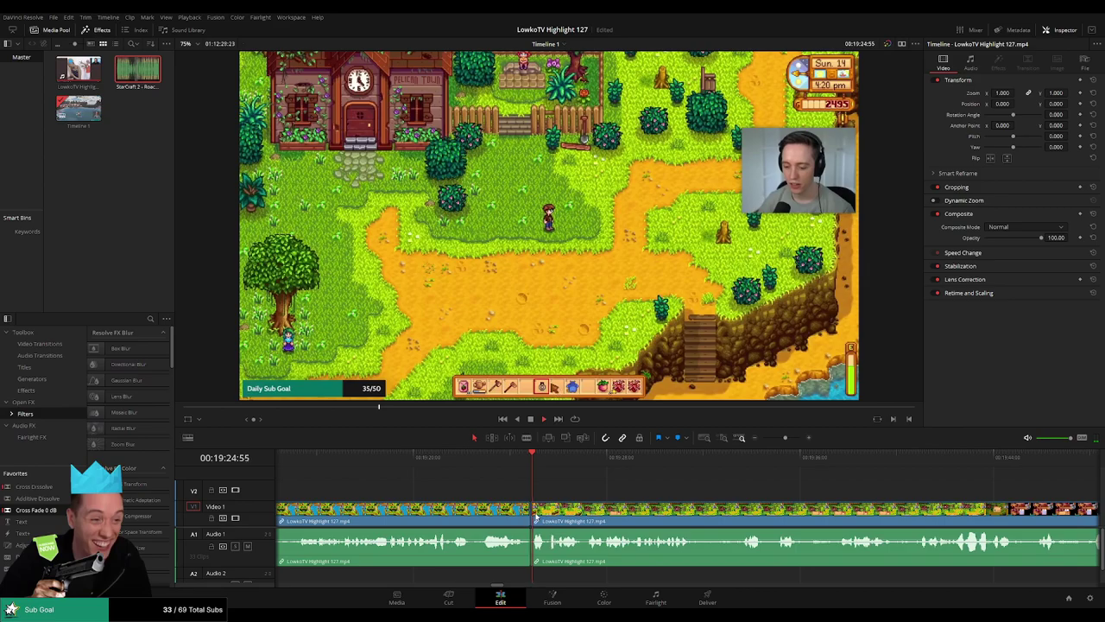
{"action": "key", "text": "space"}
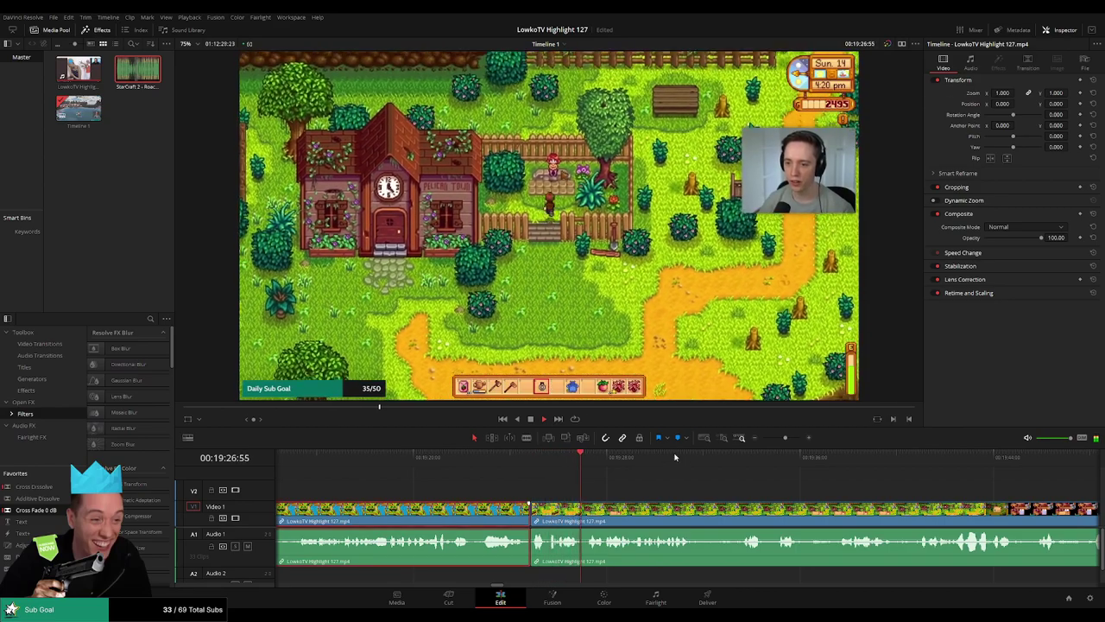
{"action": "left_click", "coordinate": [709, 487]}
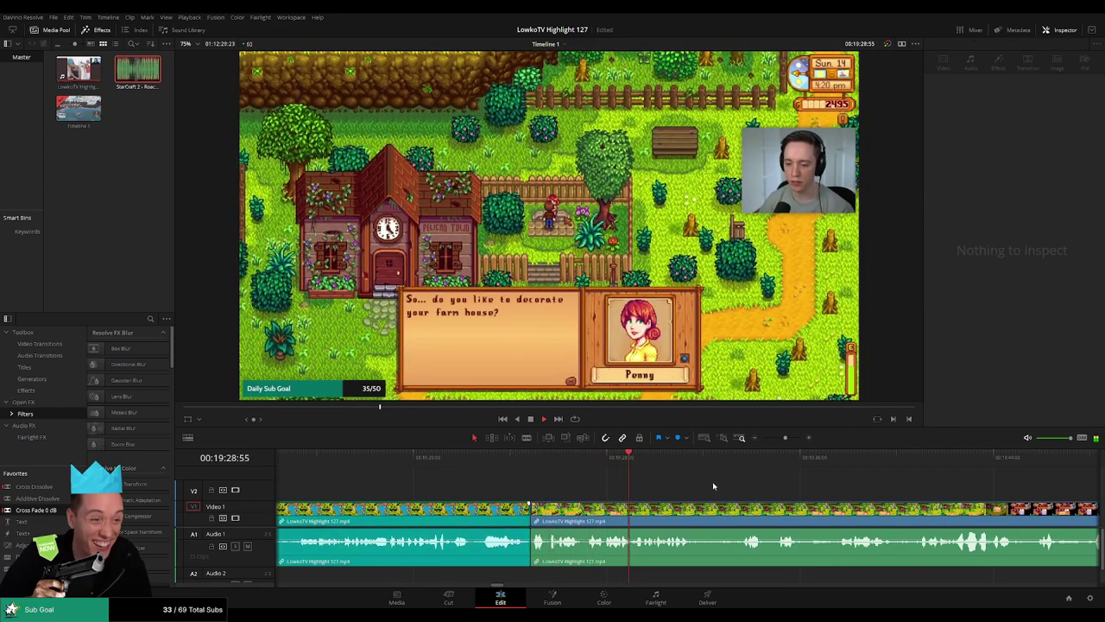
{"action": "scroll", "coordinate": [604, 490], "scroll_direction": "right", "scroll_amount": 3}
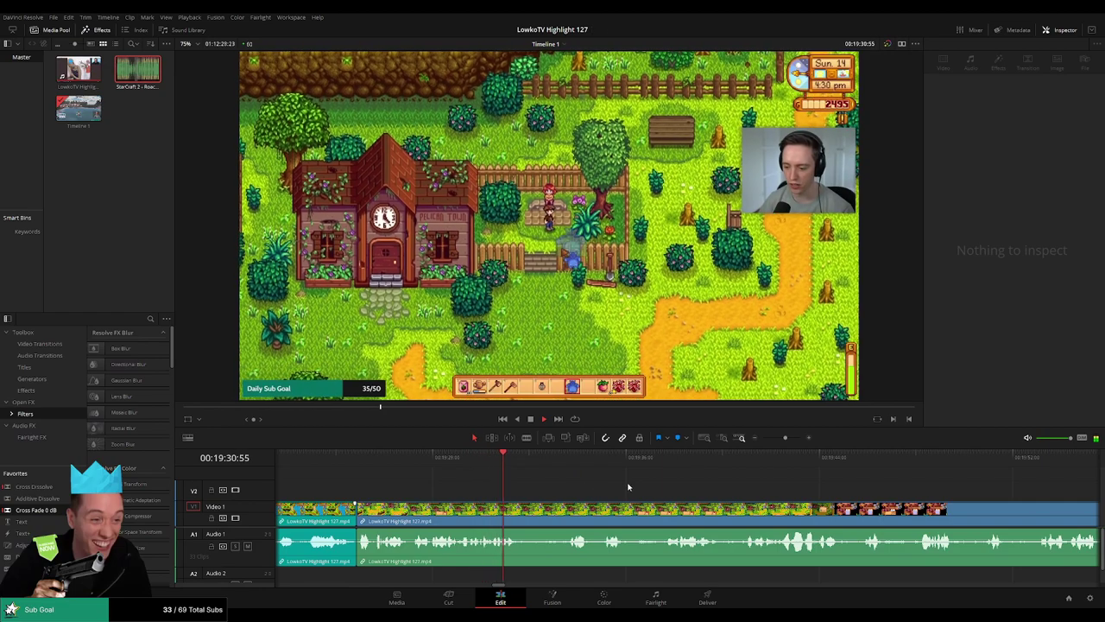
{"action": "scroll", "coordinate": [587, 495], "scroll_direction": "right", "scroll_amount": 2}
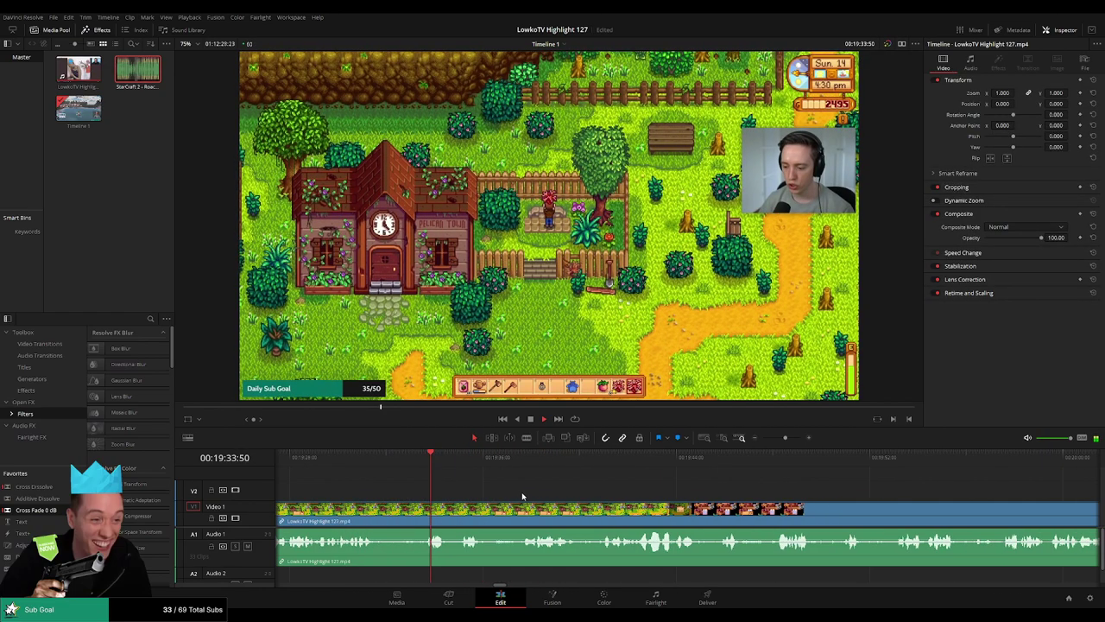
{"action": "scroll", "coordinate": [585, 497], "scroll_direction": "right", "scroll_amount": 1}
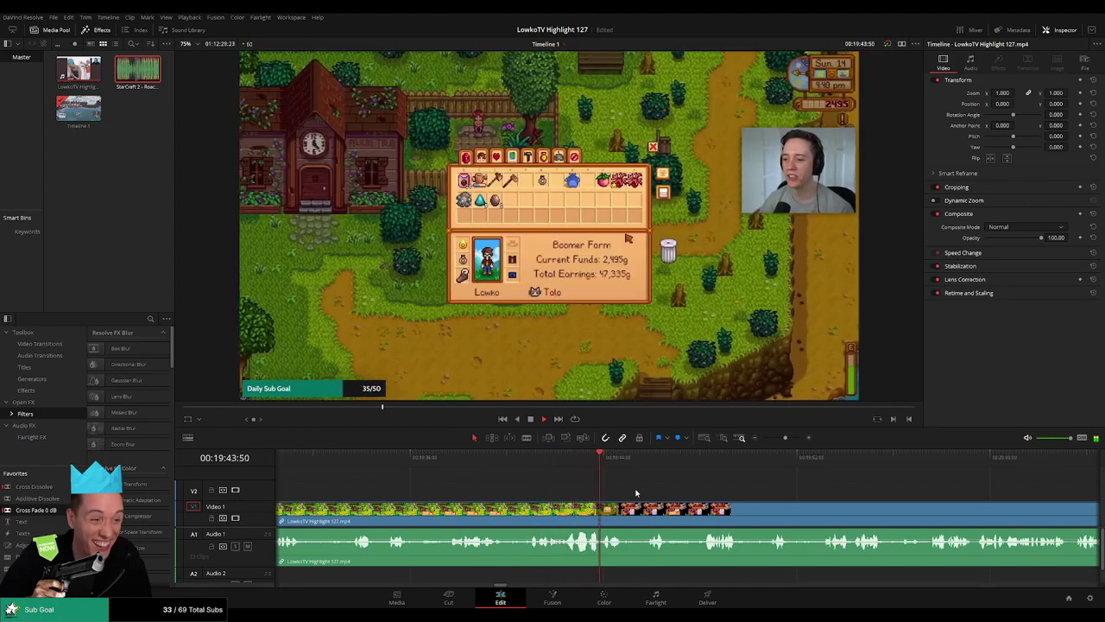
Add a V2 adjustment clip near 00:19:40 at Zoom 1.680, position -636, -137, and shorten its end.
{"action": "left_click", "coordinate": [527, 459]}
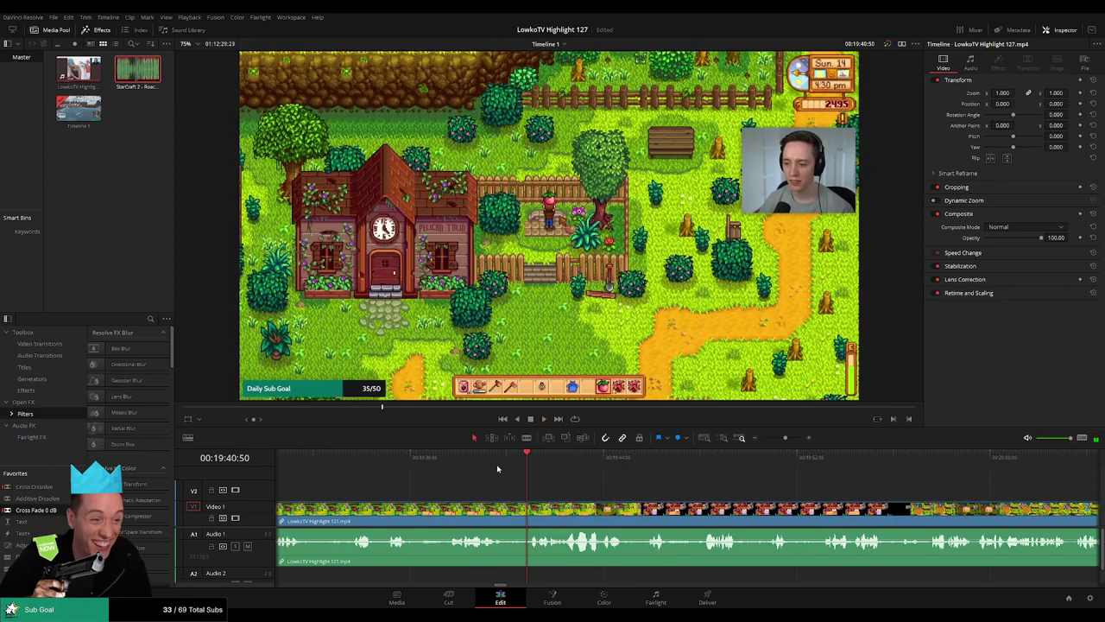
{"action": "left_click_drag", "start_coordinate": [290, 510], "coordinate": [525, 494]}
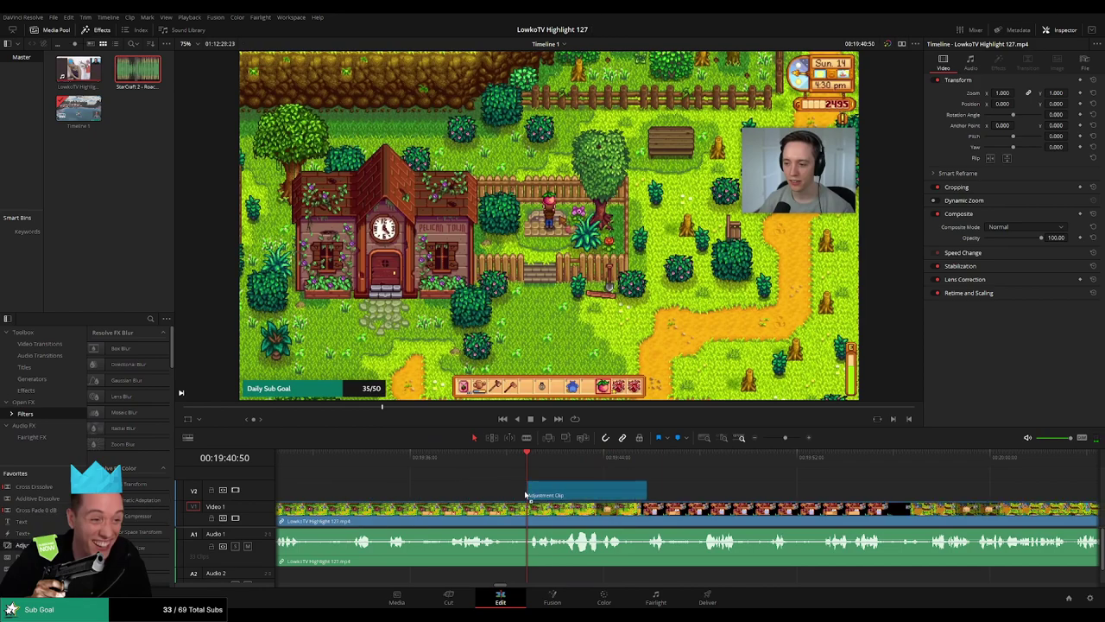
{"action": "left_click_drag", "start_coordinate": [1004, 92], "coordinate": [1016, 93]}
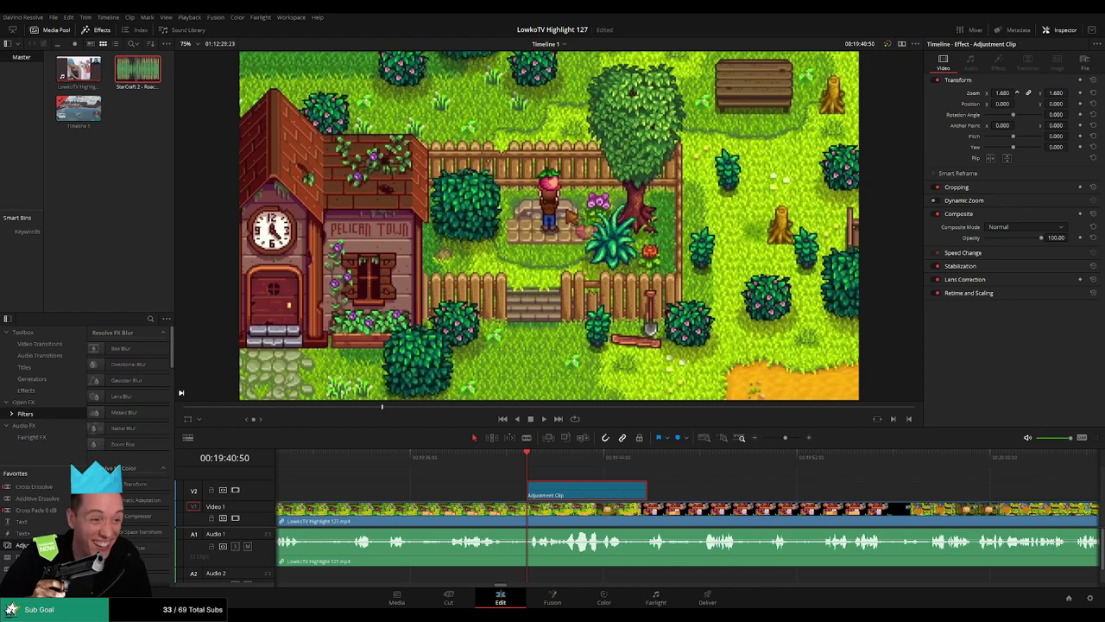
{"action": "left_click_drag", "start_coordinate": [1002, 103], "coordinate": [1071, 103]}
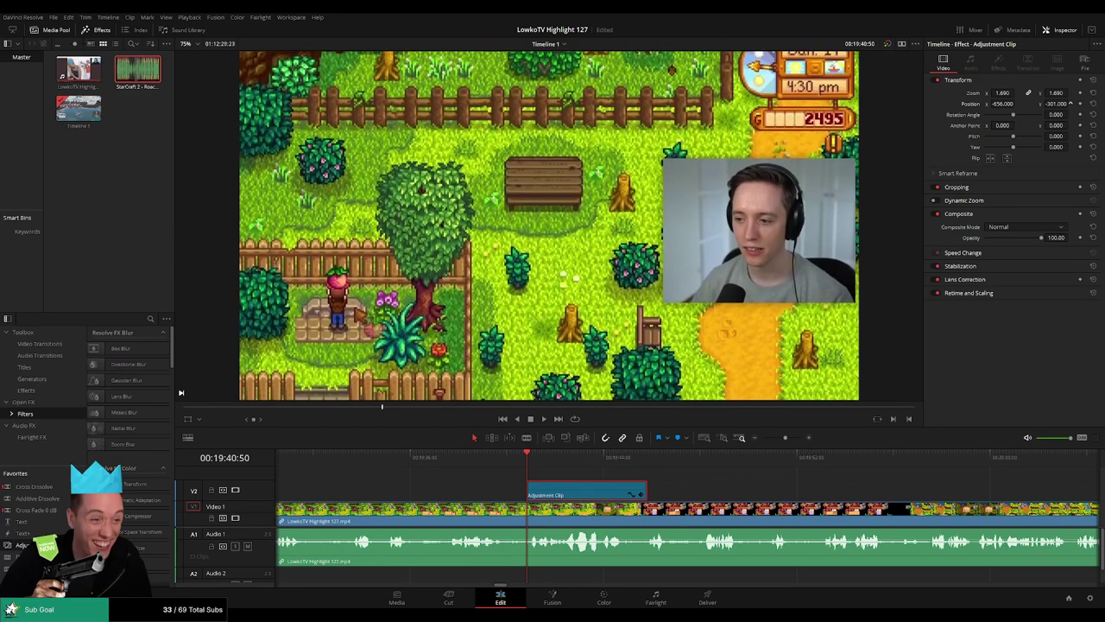
{"action": "key", "text": "space"}
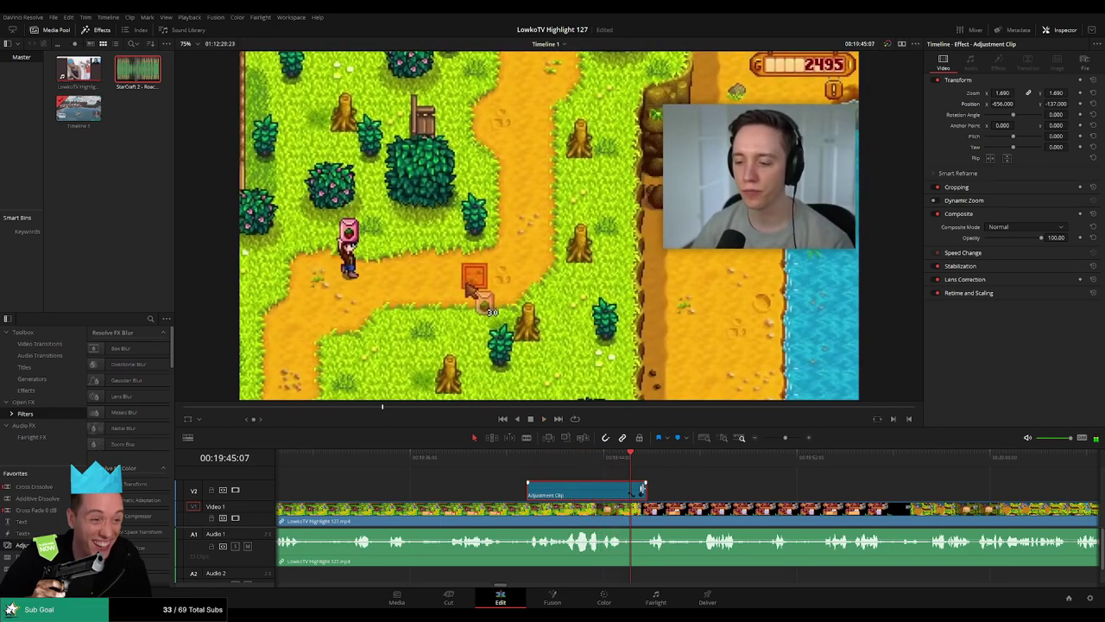
{"action": "left_click_drag", "start_coordinate": [641, 494], "coordinate": [629, 494]}
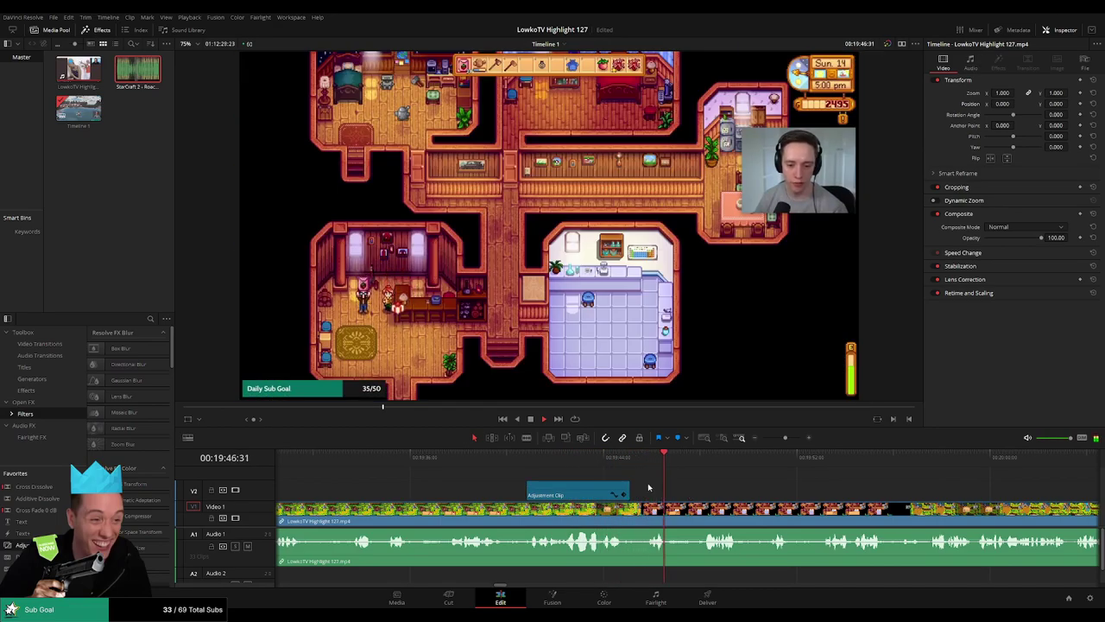
Blade the Stardew footage at both ends of the unwanted bit and ripple delete it.
{"action": "left_click", "coordinate": [628, 494]}
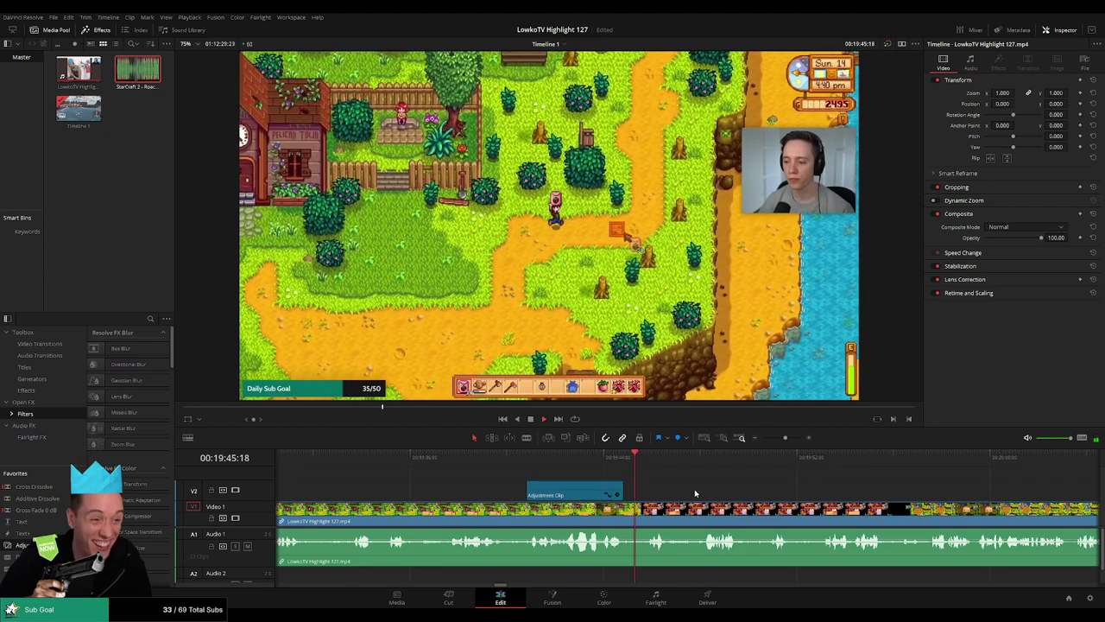
{"action": "scroll", "coordinate": [561, 494], "scroll_direction": "right", "scroll_amount": 3}
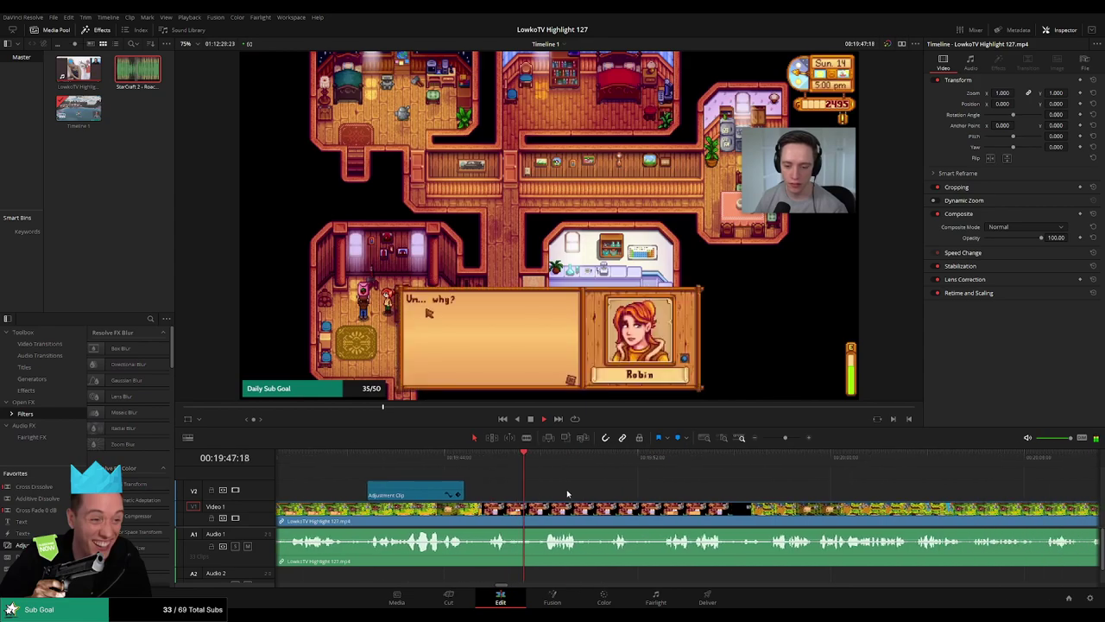
{"action": "left_click", "coordinate": [476, 509]}
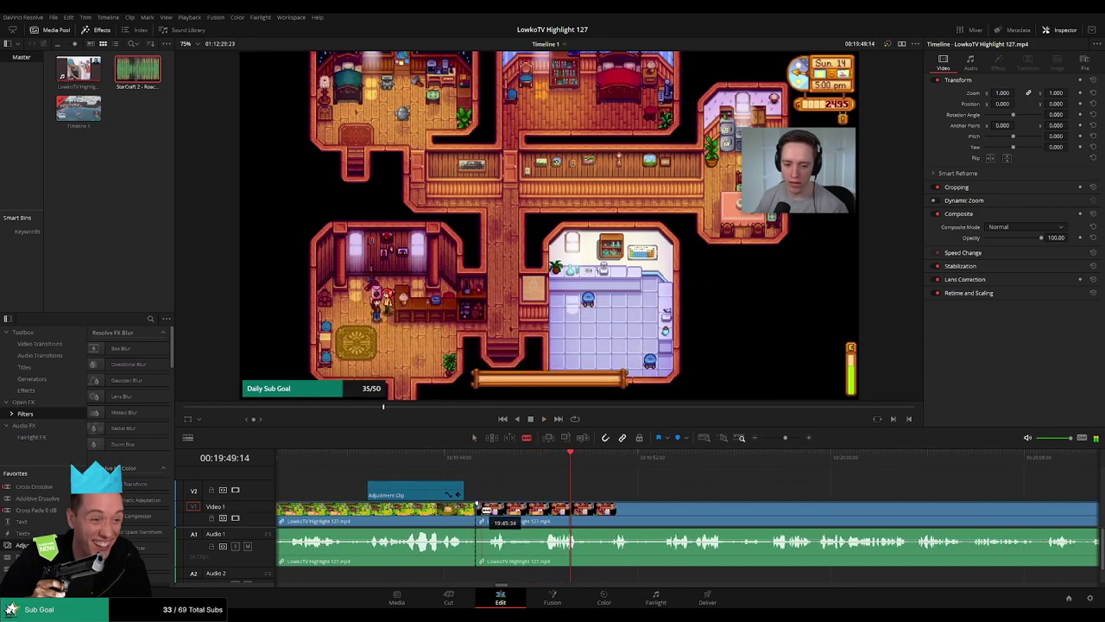
{"action": "left_click", "coordinate": [486, 510]}
{"action": "key", "text": "a"}
{"action": "key", "text": "Delete"}
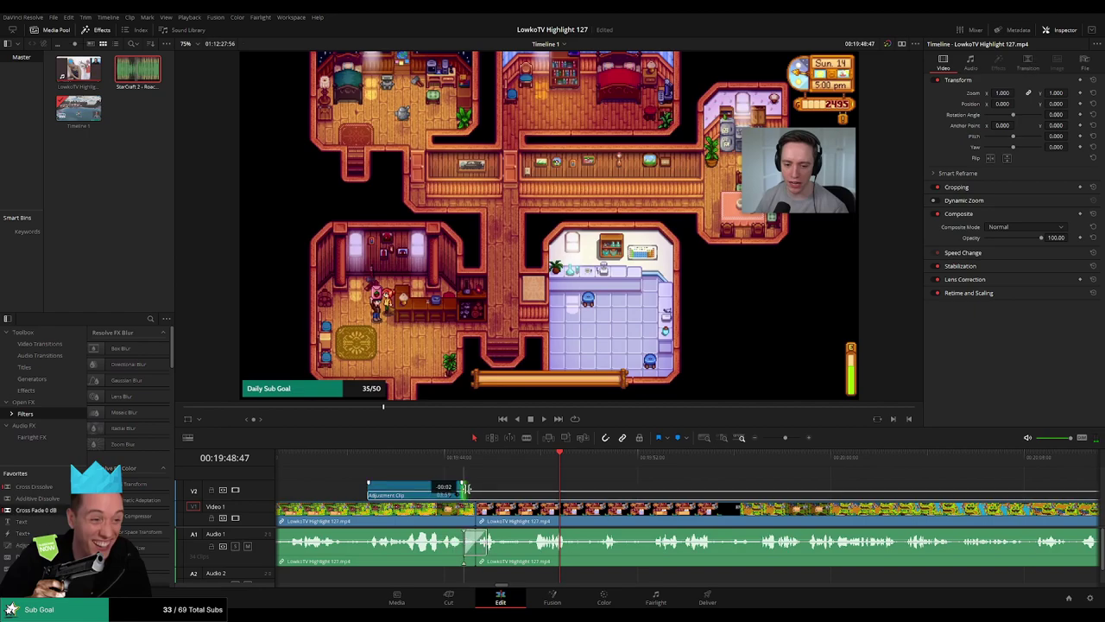
Play back the edit and zoom the timeline out to see more clips.
{"action": "key", "text": "space"}
{"action": "scroll", "coordinate": [544, 486], "scroll_direction": "right", "scroll_amount": 2}
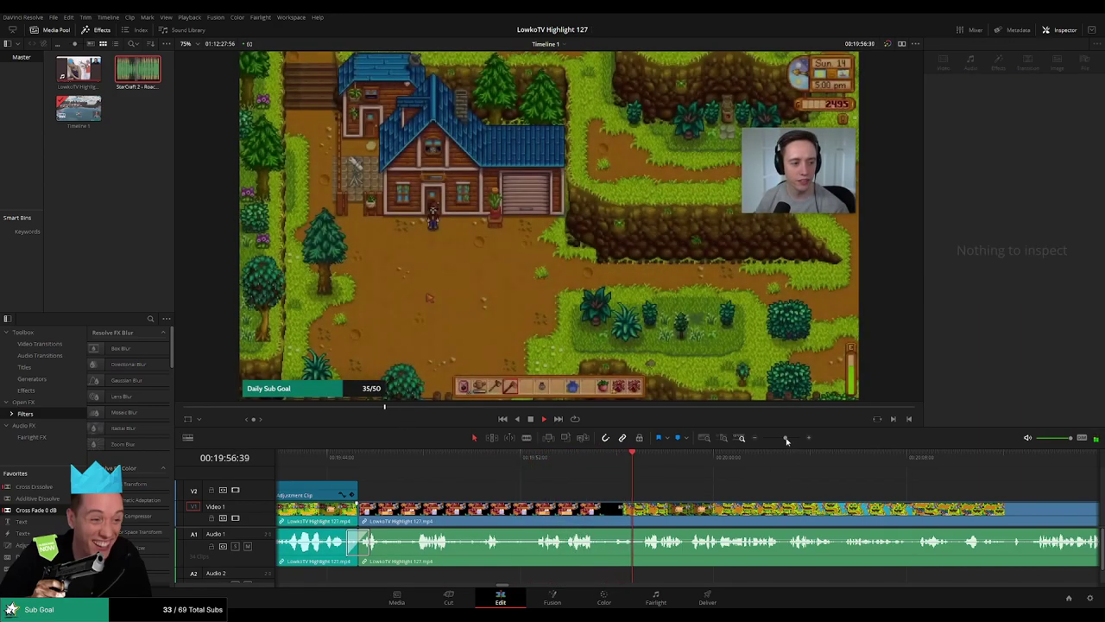
{"action": "mouse_move", "coordinate": [785, 438]}
{"action": "left_mouse_down"}
{"action": "mouse_move", "coordinate": [775, 438]}
{"action": "mouse_move", "coordinate": [785, 438]}
{"action": "left_mouse_up"}
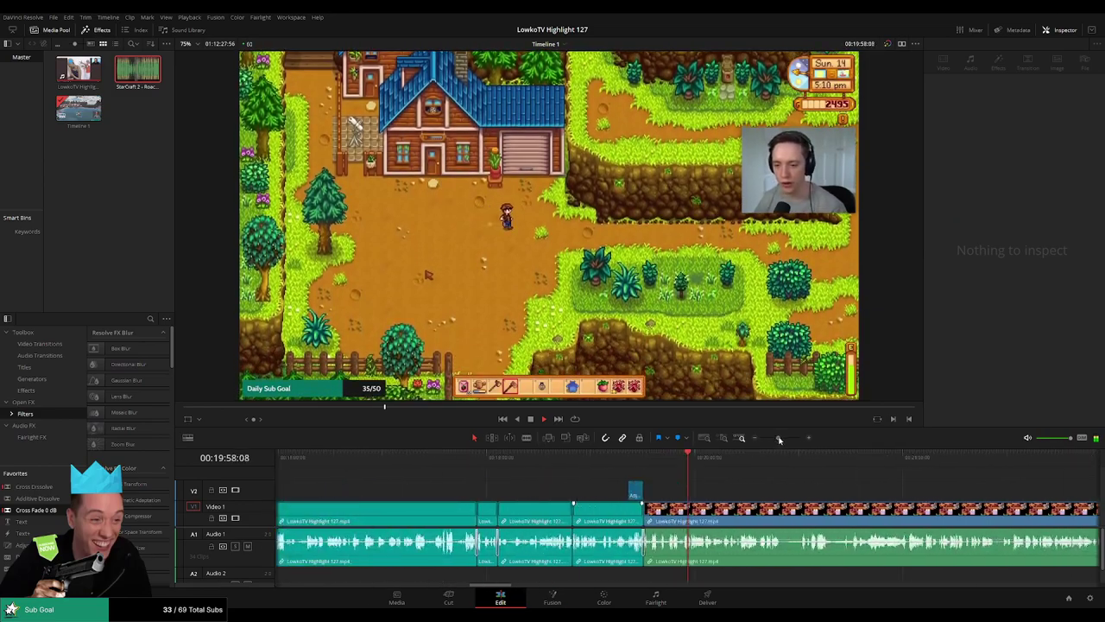
{"action": "scroll", "coordinate": [836, 498], "scroll_direction": "right", "scroll_amount": 3}
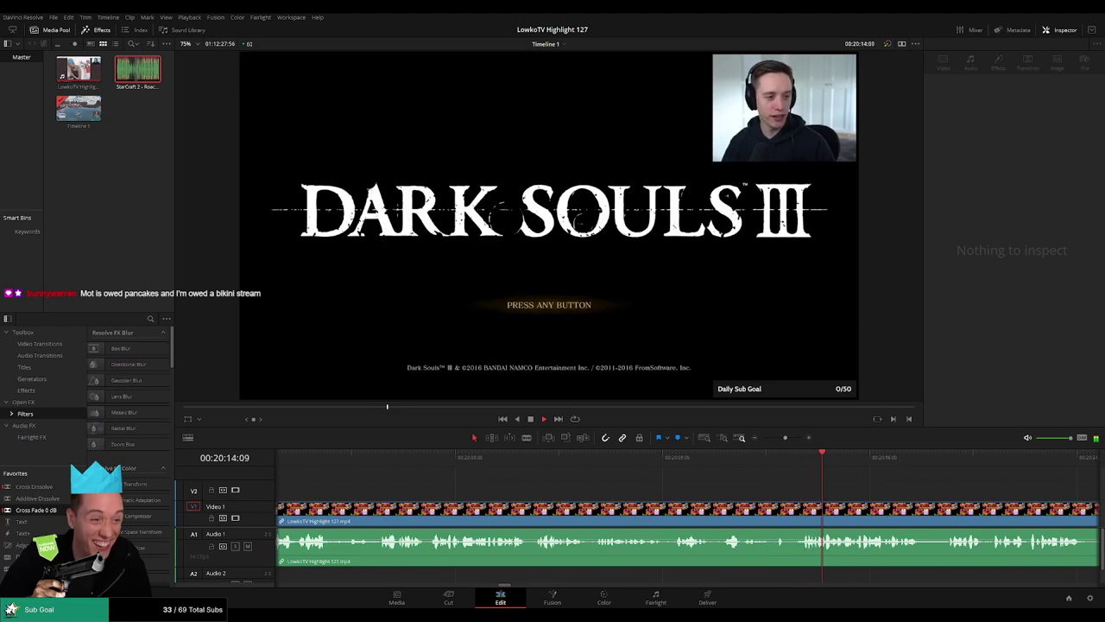
Cut at the playhead and the Dark Souls title start, then ripple delete the leftover piece.
{"action": "left_click", "coordinate": [586, 518]}
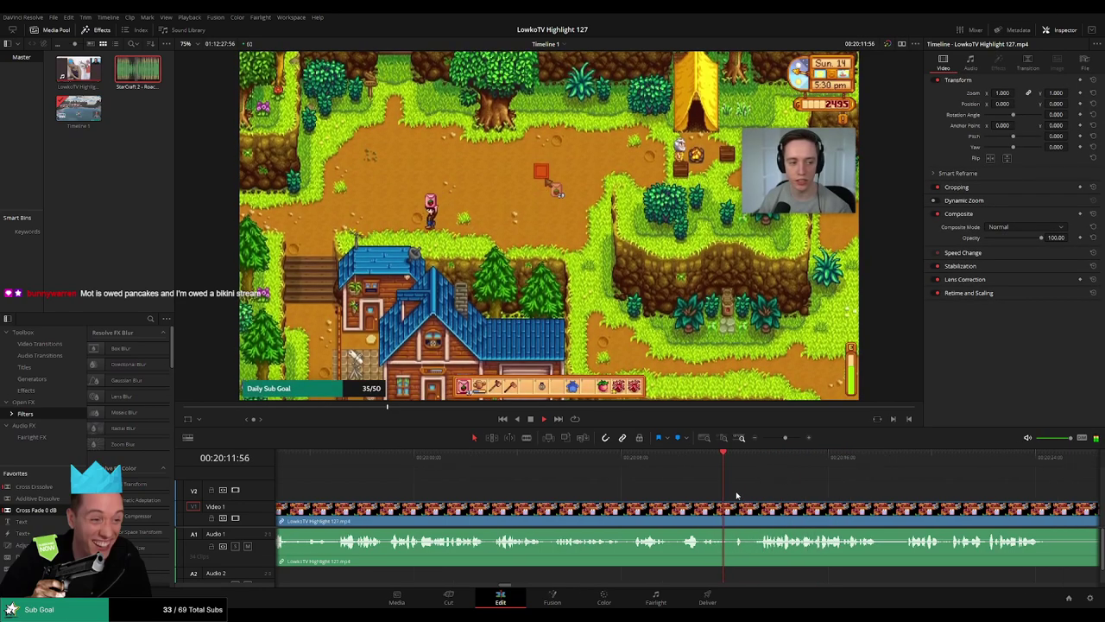
{"action": "key", "text": "b"}
{"action": "left_click", "coordinate": [585, 518]}
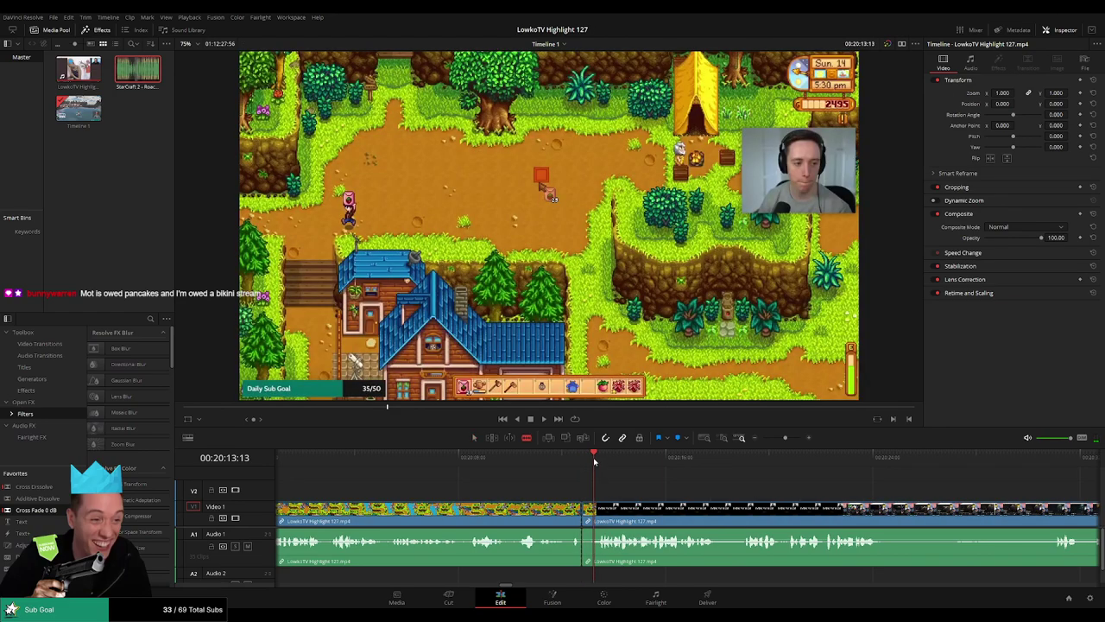
{"action": "left_click_drag", "start_coordinate": [592, 462], "coordinate": [596, 462]}
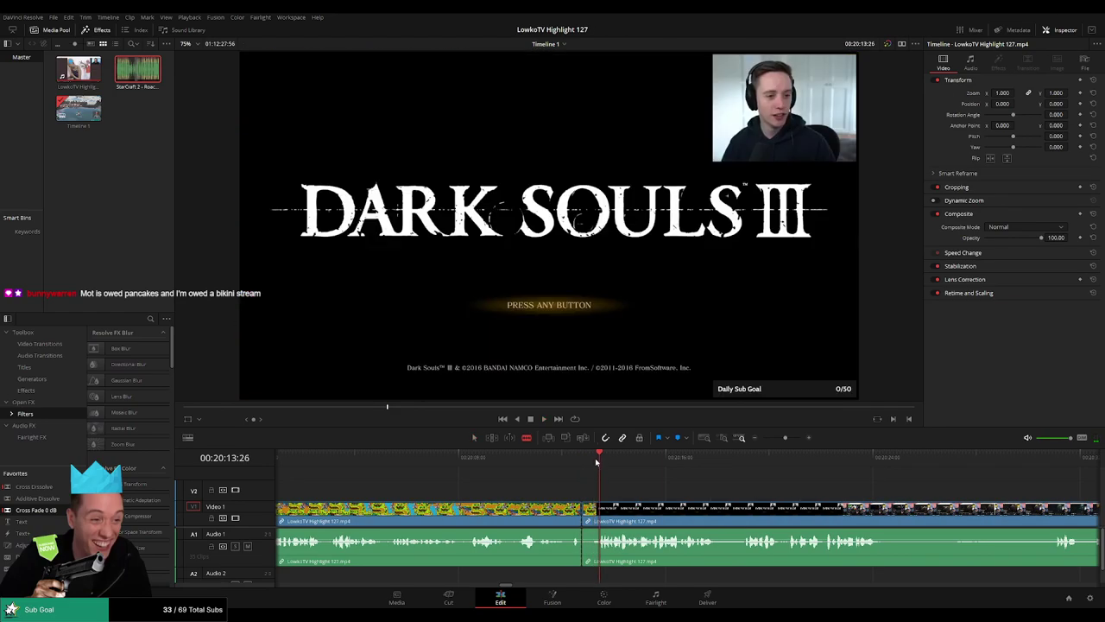
{"action": "left_click", "coordinate": [596, 514]}
{"action": "key", "text": "a"}
{"action": "left_click", "coordinate": [589, 518]}
{"action": "key", "text": "Delete"}
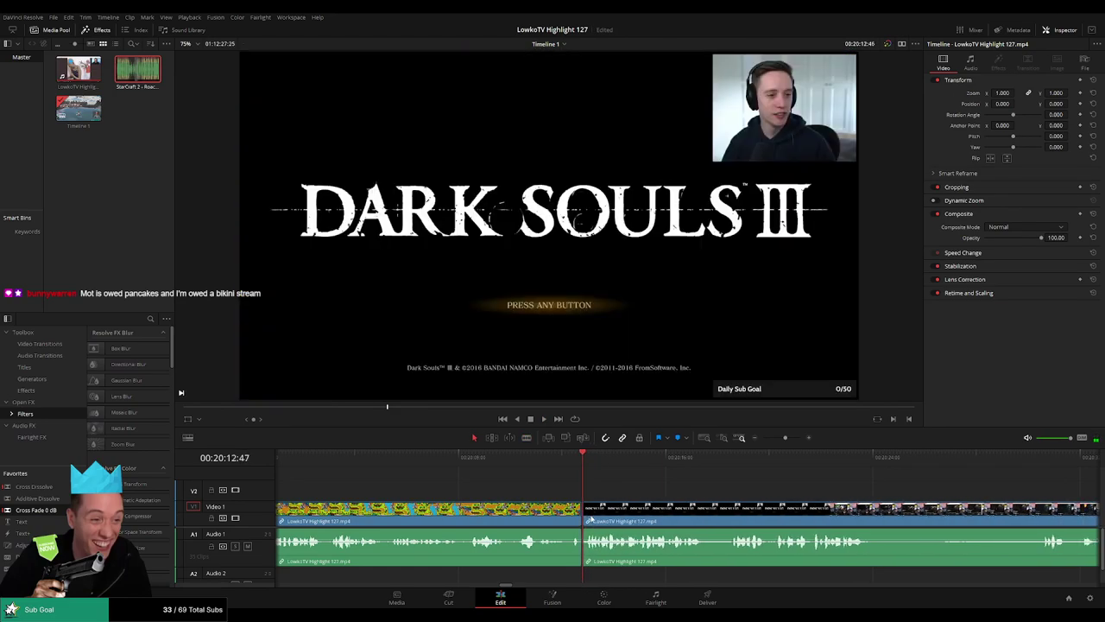
Check the Stardew clip at the join and zoom the timeline out.
{"action": "left_click", "coordinate": [530, 518]}
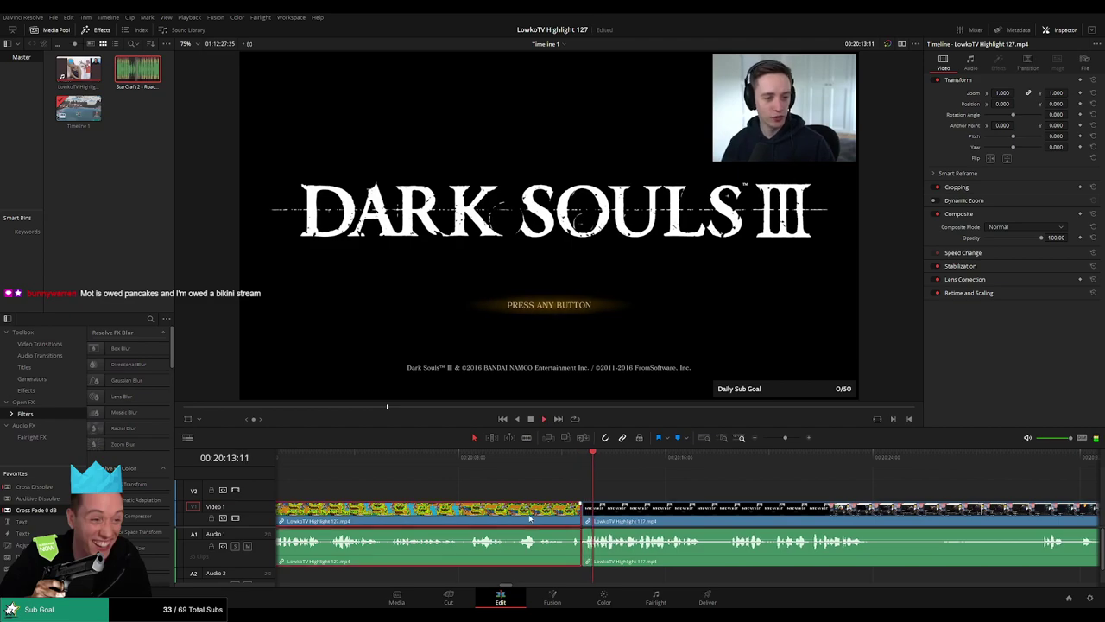
{"action": "left_click", "coordinate": [723, 479]}
{"action": "left_click_drag", "start_coordinate": [785, 438], "coordinate": [774, 441]}
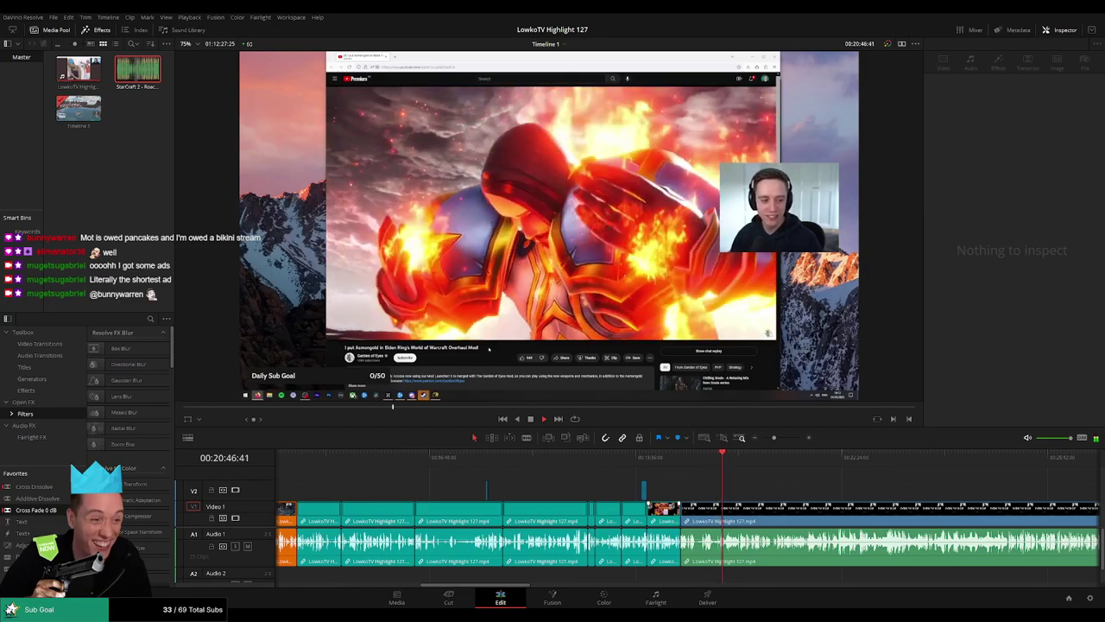
{"action": "scroll", "coordinate": [609, 485], "scroll_direction": "right", "scroll_amount": 3}
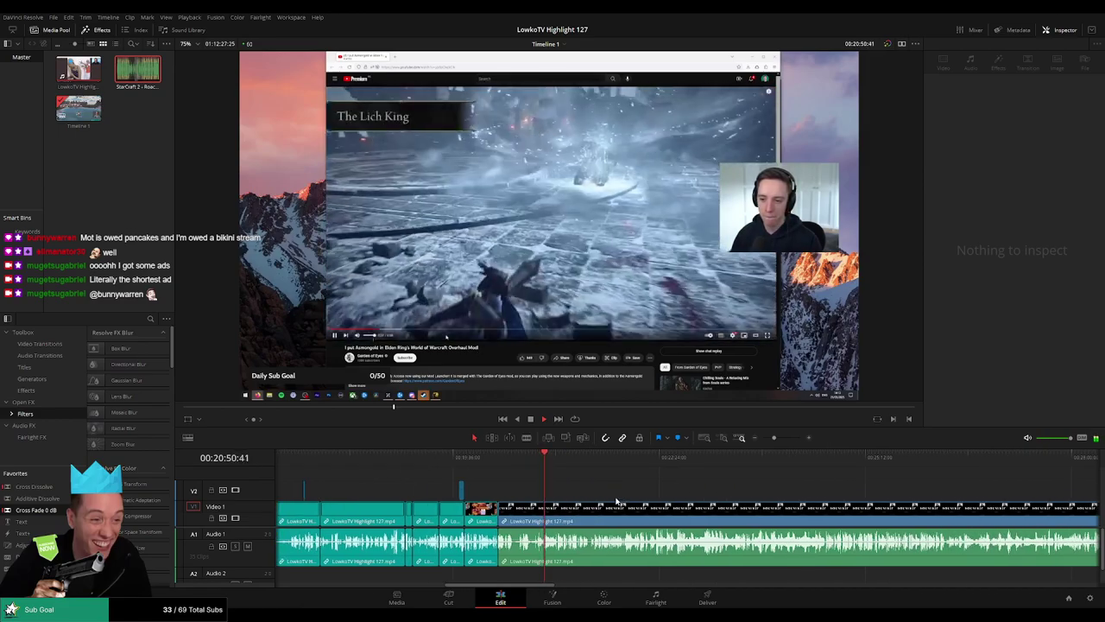
{"action": "left_click_drag", "start_coordinate": [774, 437], "coordinate": [783, 439]}
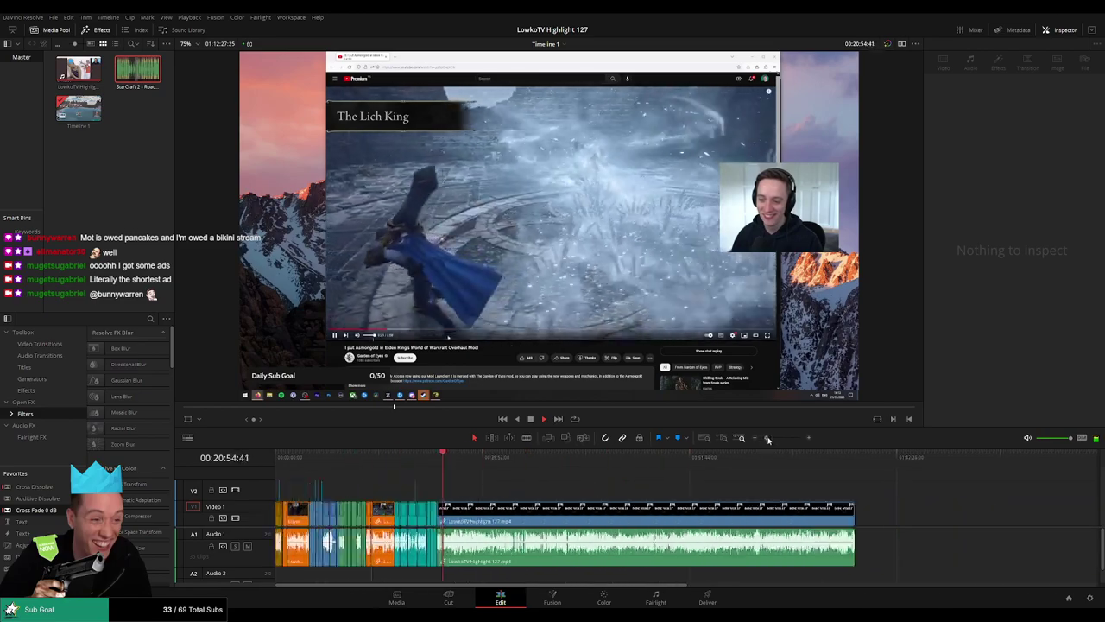
{"action": "scroll", "coordinate": [800, 494], "scroll_direction": "right", "scroll_amount": 2}
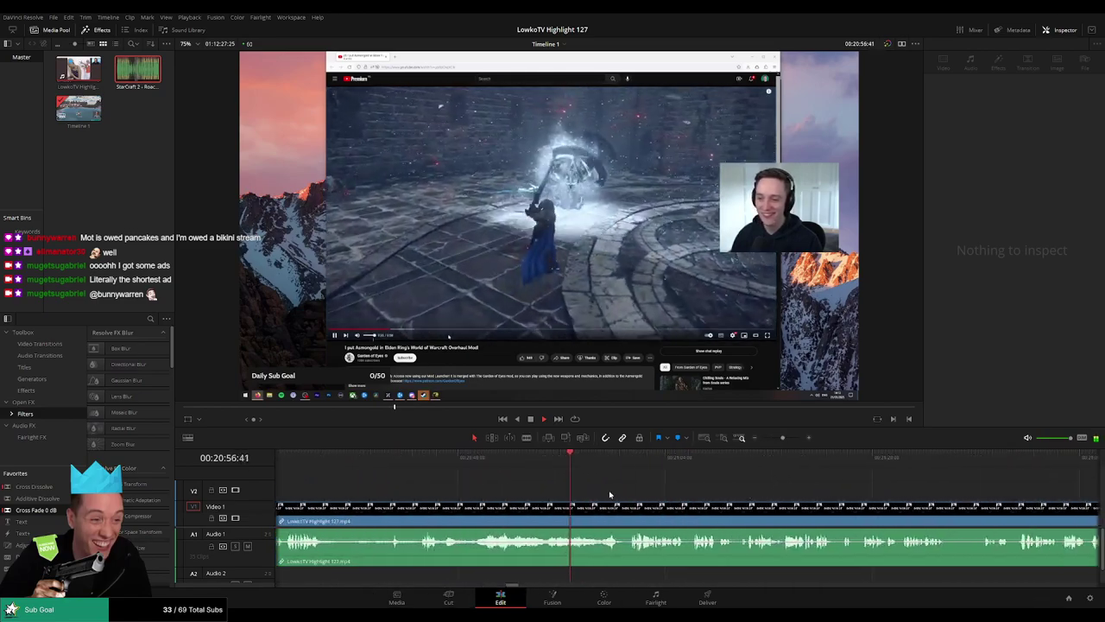
{"action": "scroll", "coordinate": [613, 493], "scroll_direction": "right", "scroll_amount": 2}
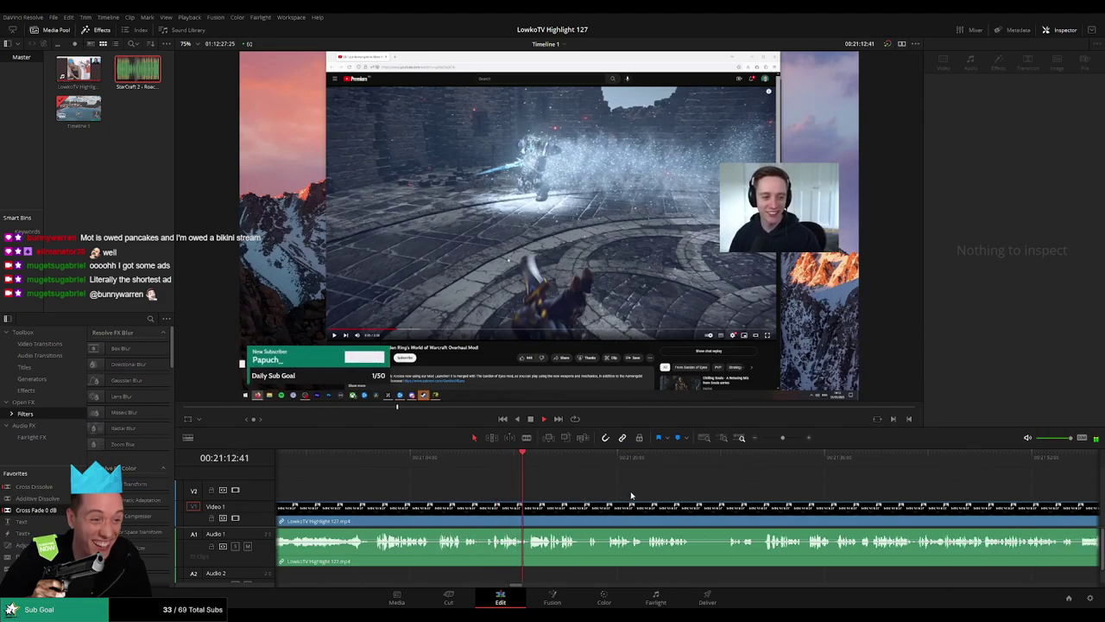
{"action": "left_click_drag", "start_coordinate": [631, 494], "coordinate": [519, 493]}
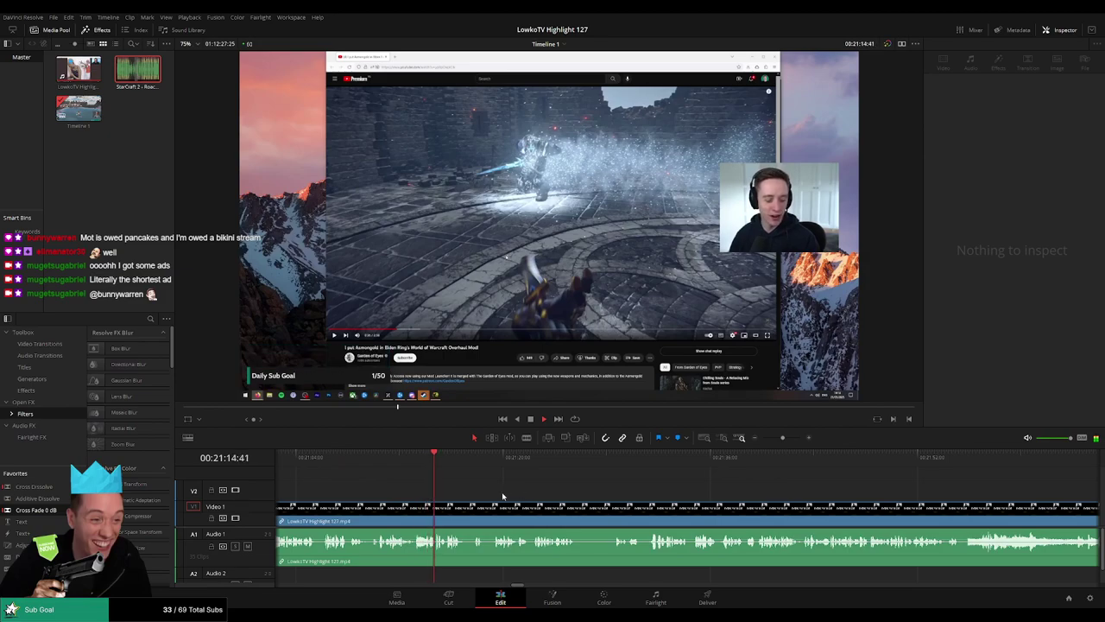
{"action": "left_click_drag", "start_coordinate": [468, 460], "coordinate": [505, 460]}
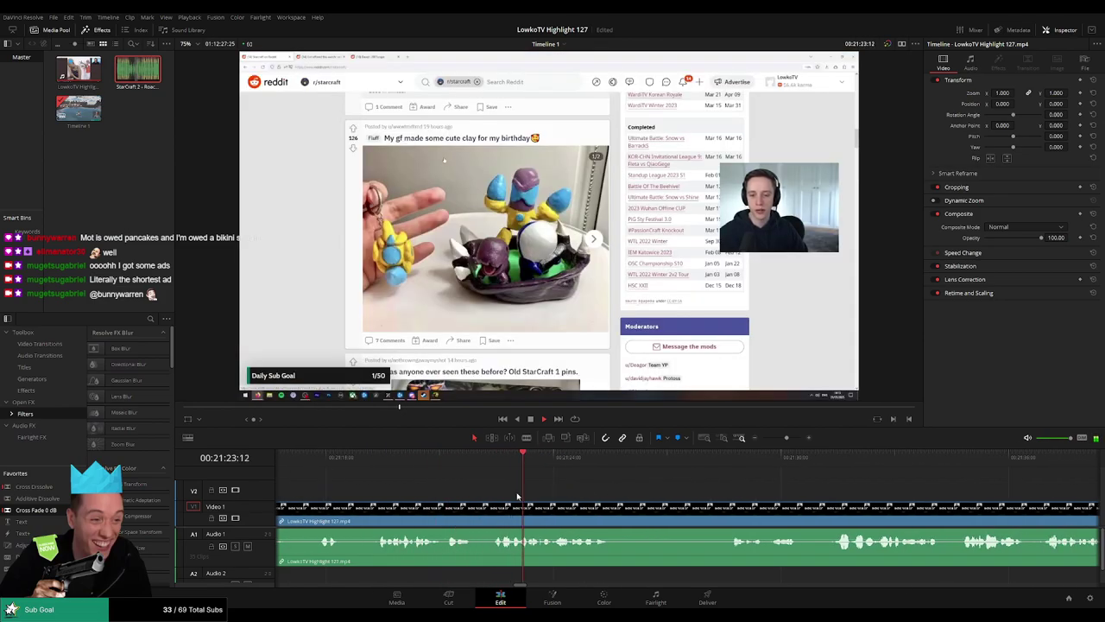
Split the footage just before the Reddit section and ripple delete the short piece after it.
{"action": "left_click", "coordinate": [461, 459]}
{"action": "left_click_drag", "start_coordinate": [460, 458], "coordinate": [477, 456]}
{"action": "key", "text": "ctrl+b"}
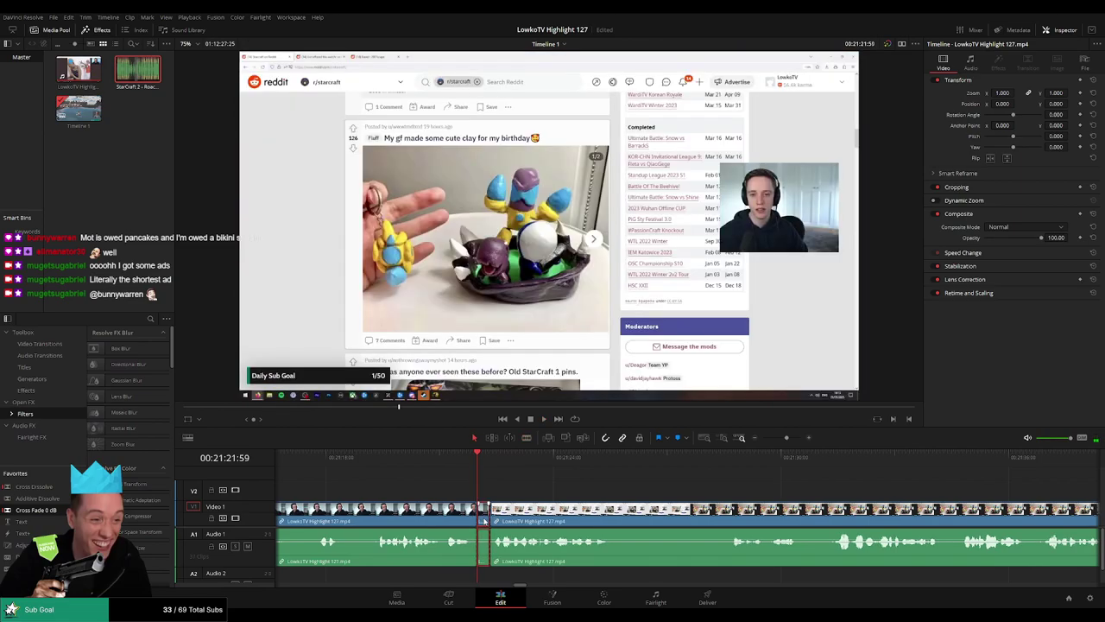
{"action": "key", "text": "Delete"}
{"action": "key", "text": "space"}
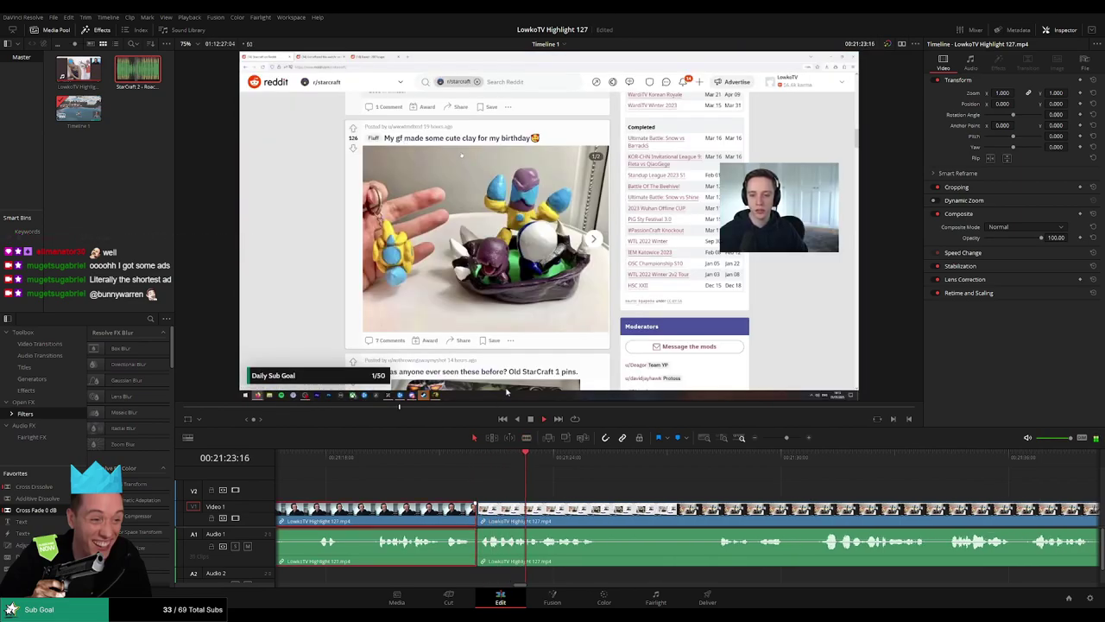
{"action": "left_click", "coordinate": [688, 483]}
{"action": "scroll", "coordinate": [689, 483], "scroll_direction": "right", "scroll_amount": 3}
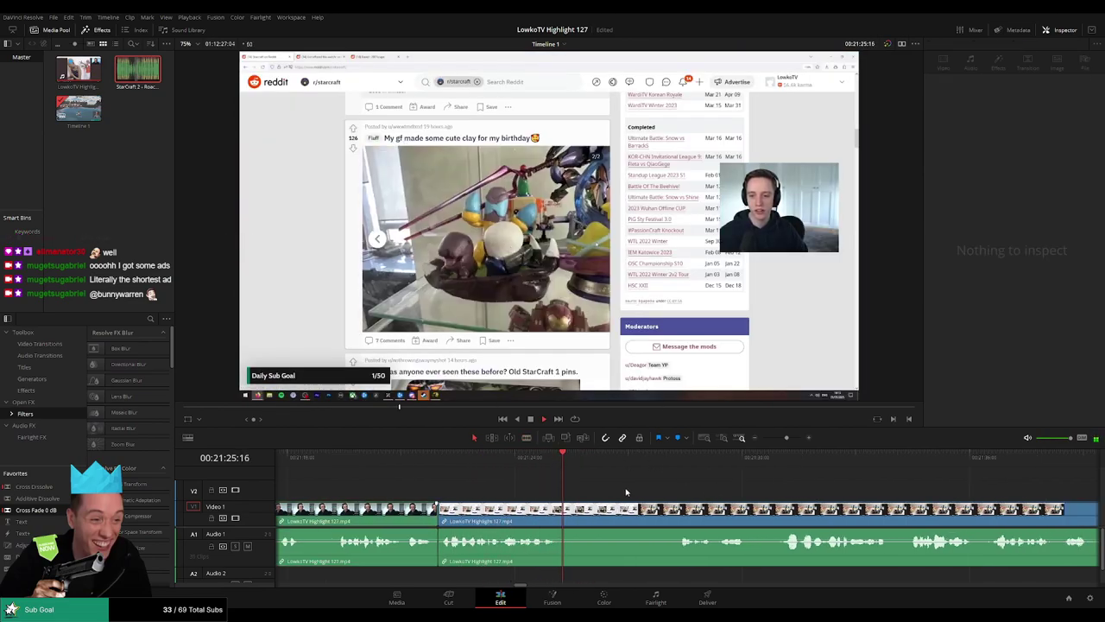
{"action": "left_click_drag", "start_coordinate": [445, 458], "coordinate": [497, 456]}
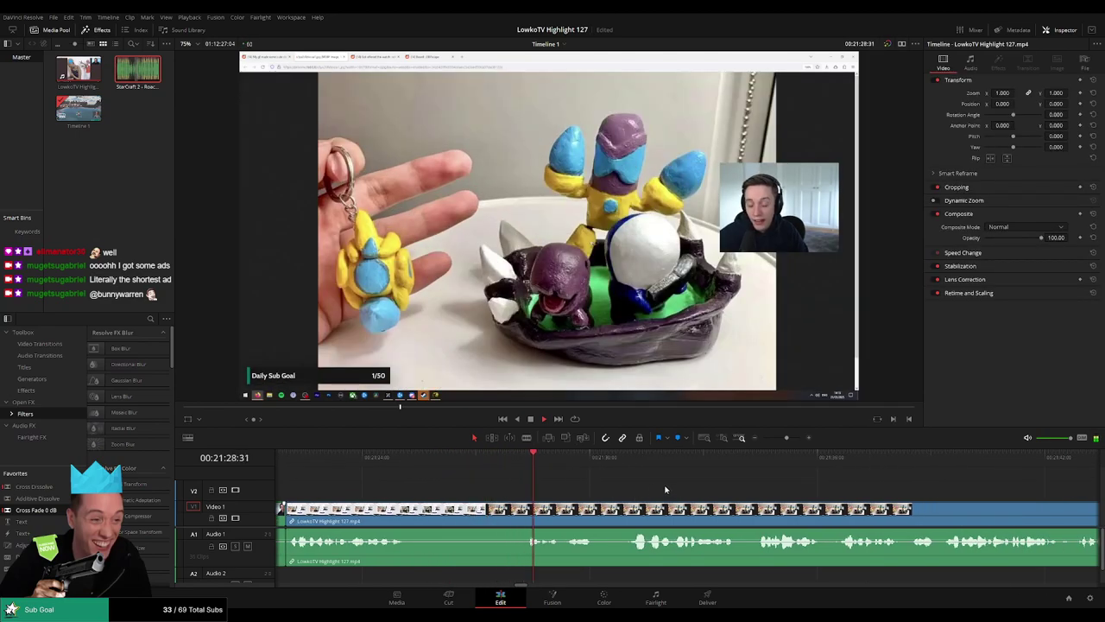
Blade both ends of a second unwanted Reddit stretch and ripple delete the piece between.
{"action": "left_click", "coordinate": [395, 467]}
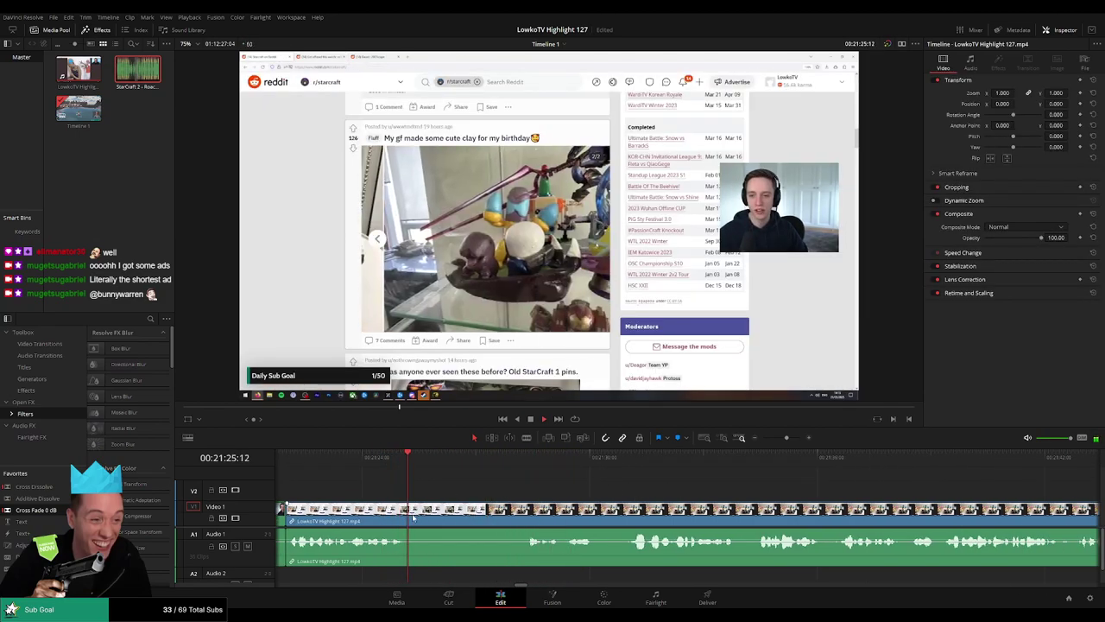
{"action": "key", "text": "b"}
{"action": "key", "text": "ctrl+b"}
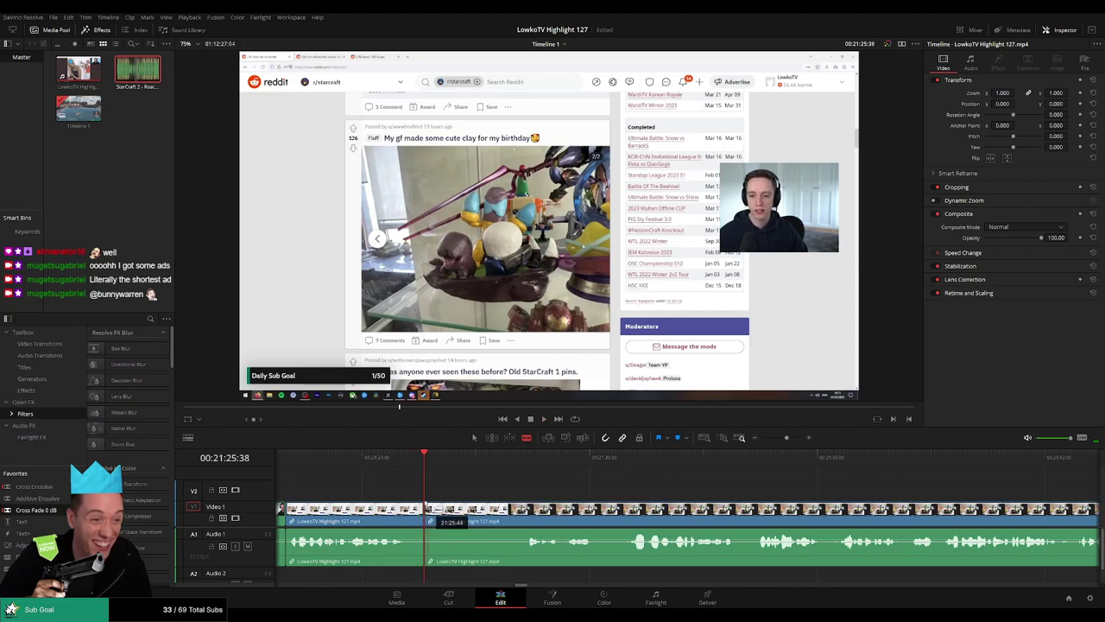
{"action": "left_click", "coordinate": [522, 511]}
{"action": "key", "text": "a"}
{"action": "left_click", "coordinate": [491, 512]}
{"action": "key", "text": "Delete"}
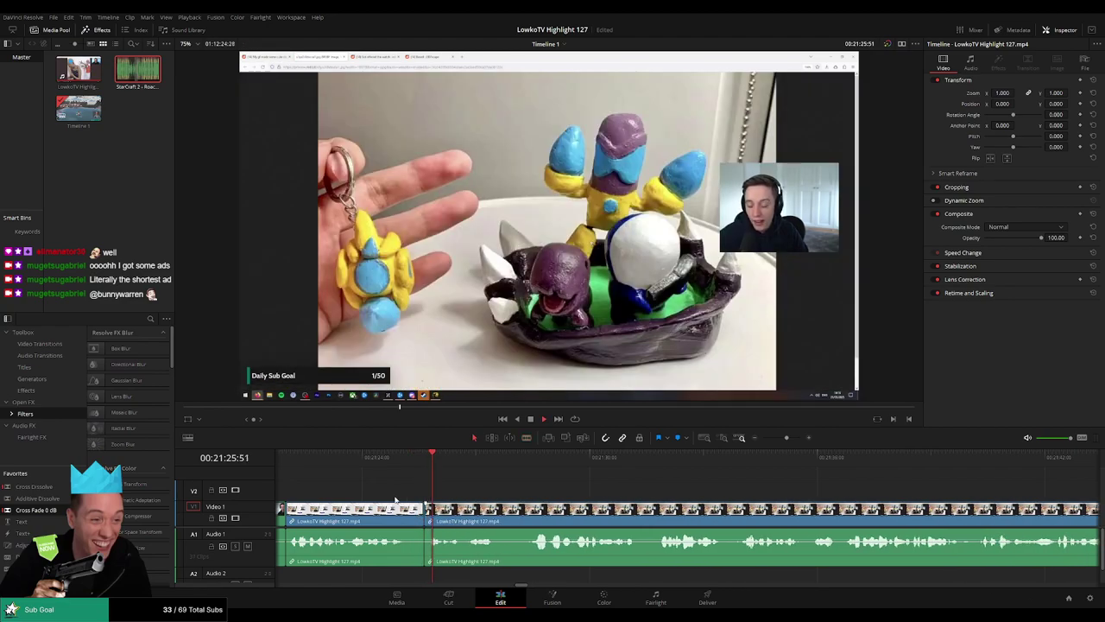
{"action": "left_click", "coordinate": [421, 544]}
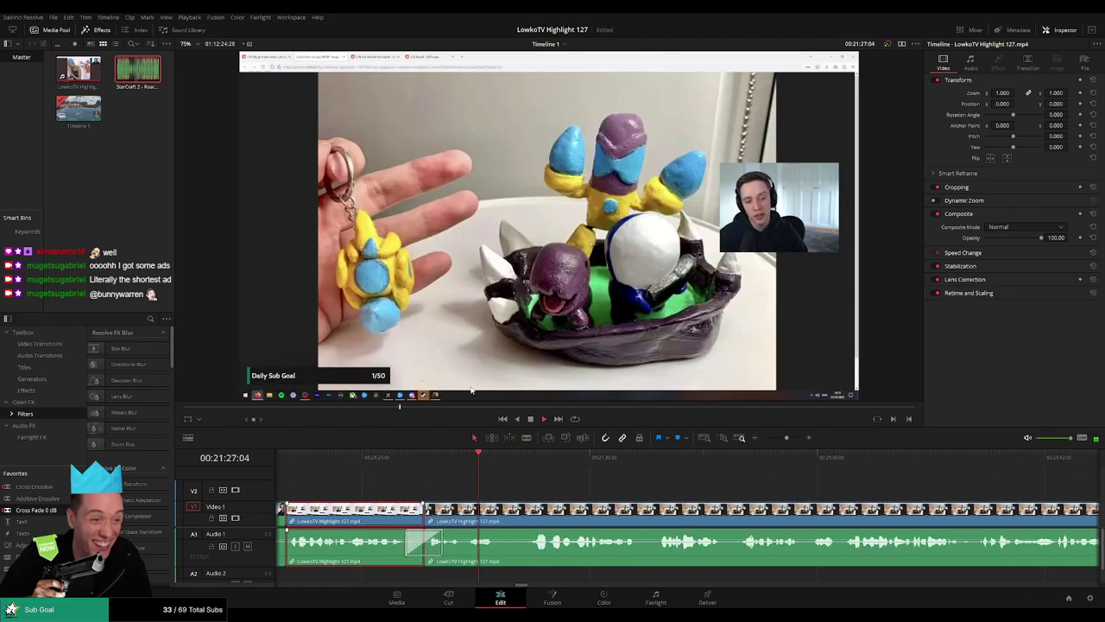
{"action": "left_click", "coordinate": [691, 486]}
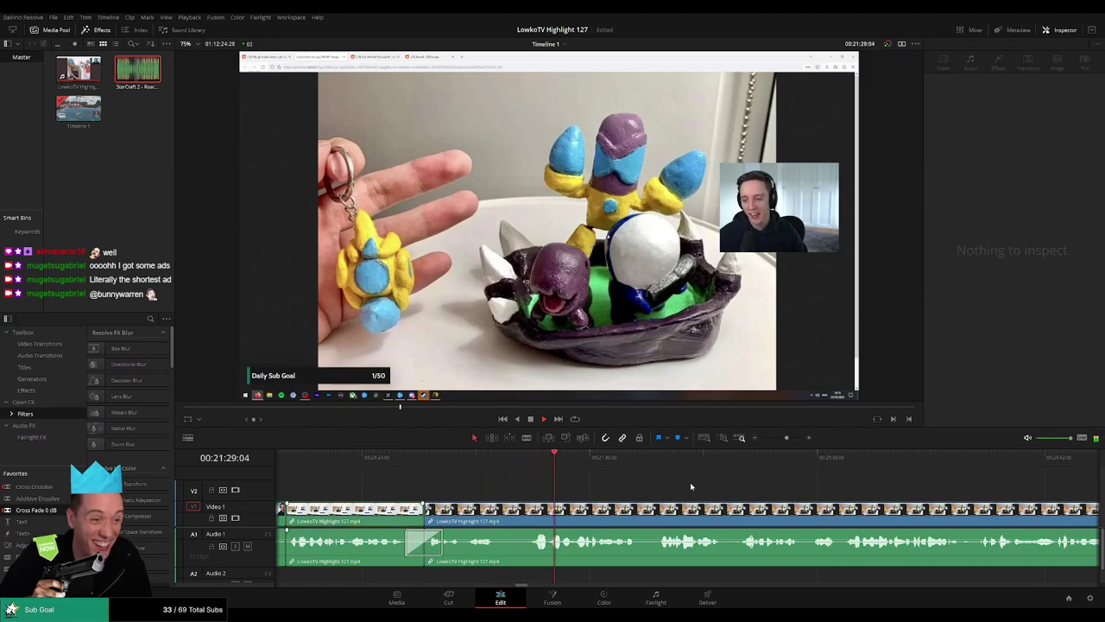
Move along the footage to 21:44:52 and split the clip before the StarCraft pins post.
{"action": "scroll", "coordinate": [523, 479], "scroll_direction": "right", "scroll_amount": 3}
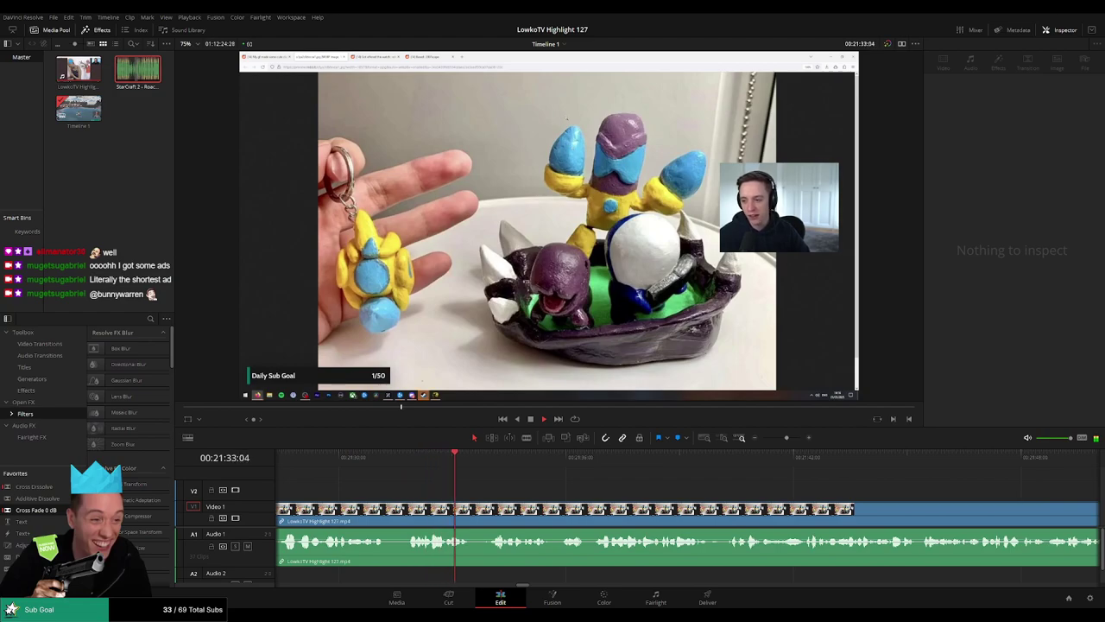
{"action": "scroll", "coordinate": [551, 493], "scroll_direction": "right", "scroll_amount": 2}
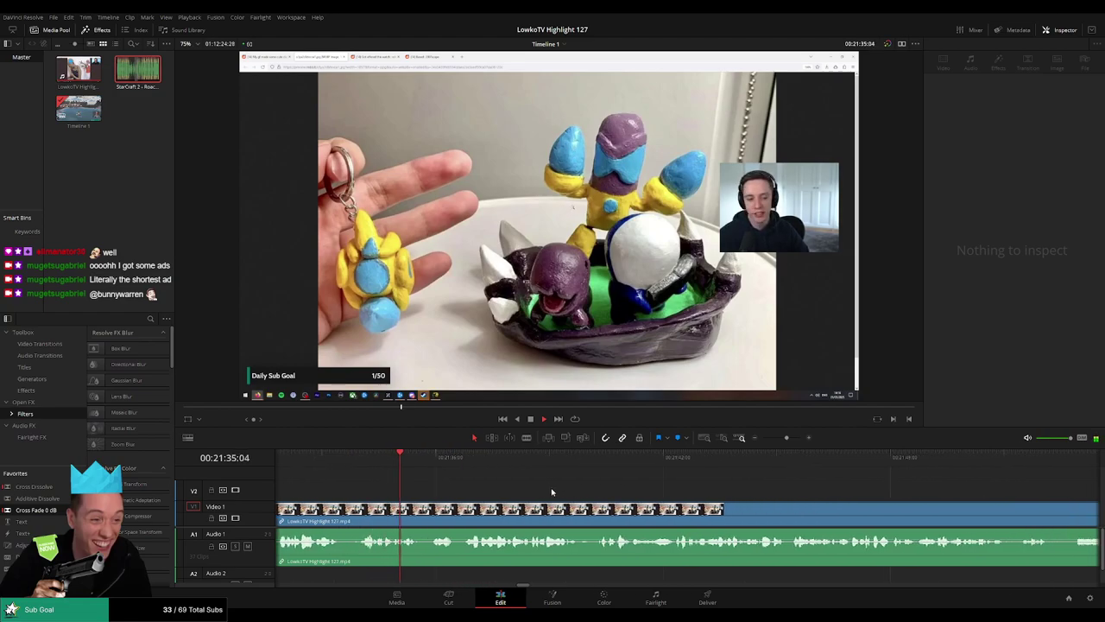
{"action": "scroll", "coordinate": [521, 487], "scroll_direction": "right", "scroll_amount": 2}
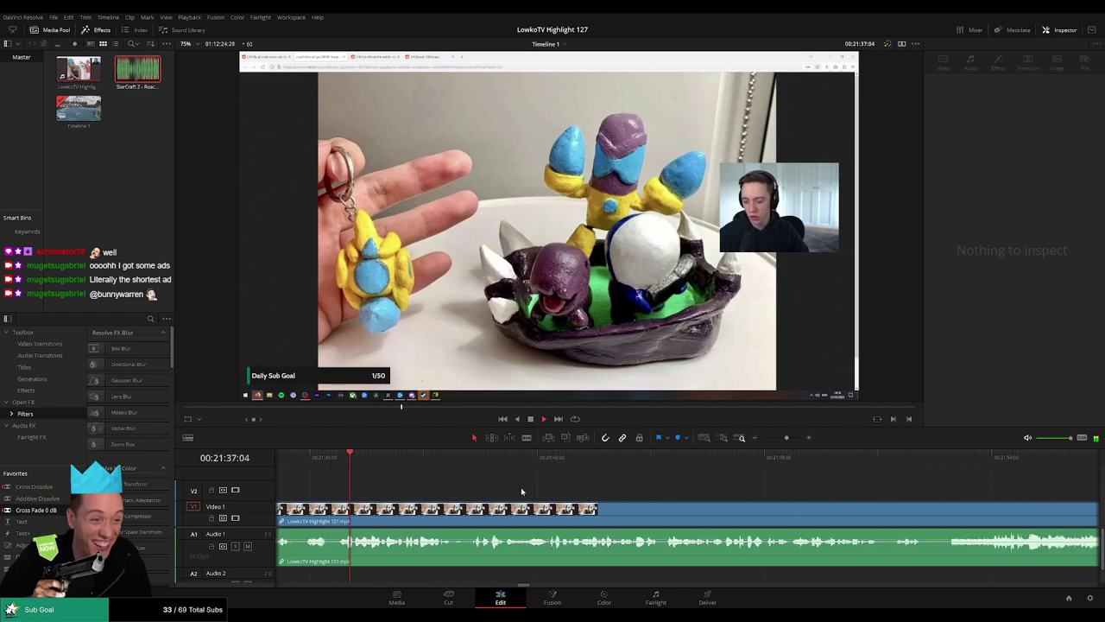
{"action": "scroll", "coordinate": [546, 488], "scroll_direction": "right", "scroll_amount": 1}
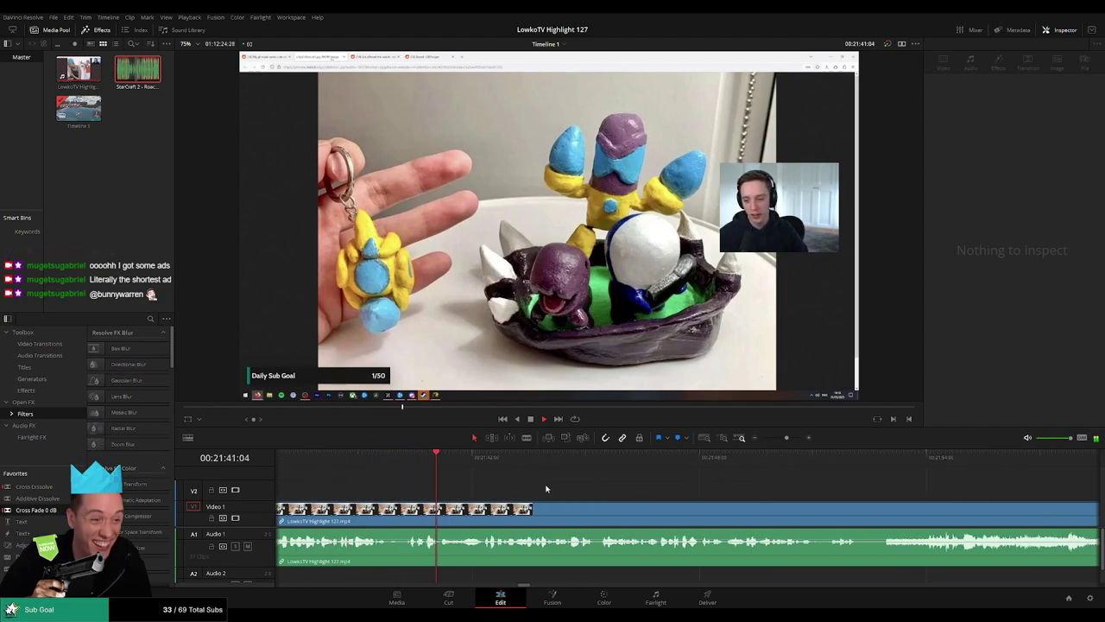
{"action": "scroll", "coordinate": [570, 490], "scroll_direction": "right", "scroll_amount": 1}
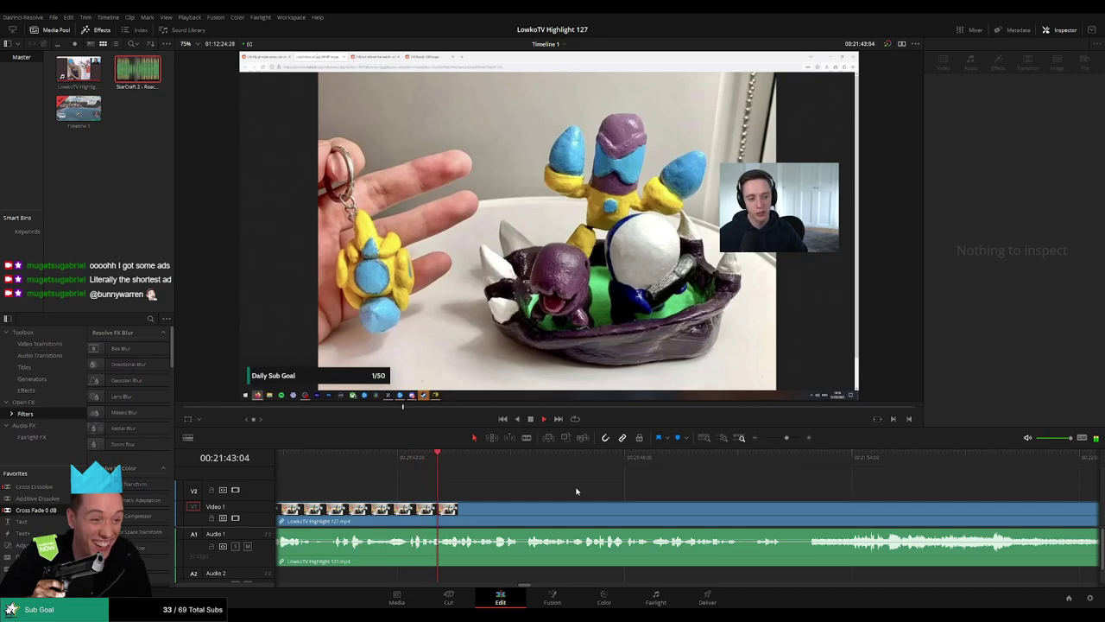
{"action": "scroll", "coordinate": [558, 488], "scroll_direction": "right", "scroll_amount": 1}
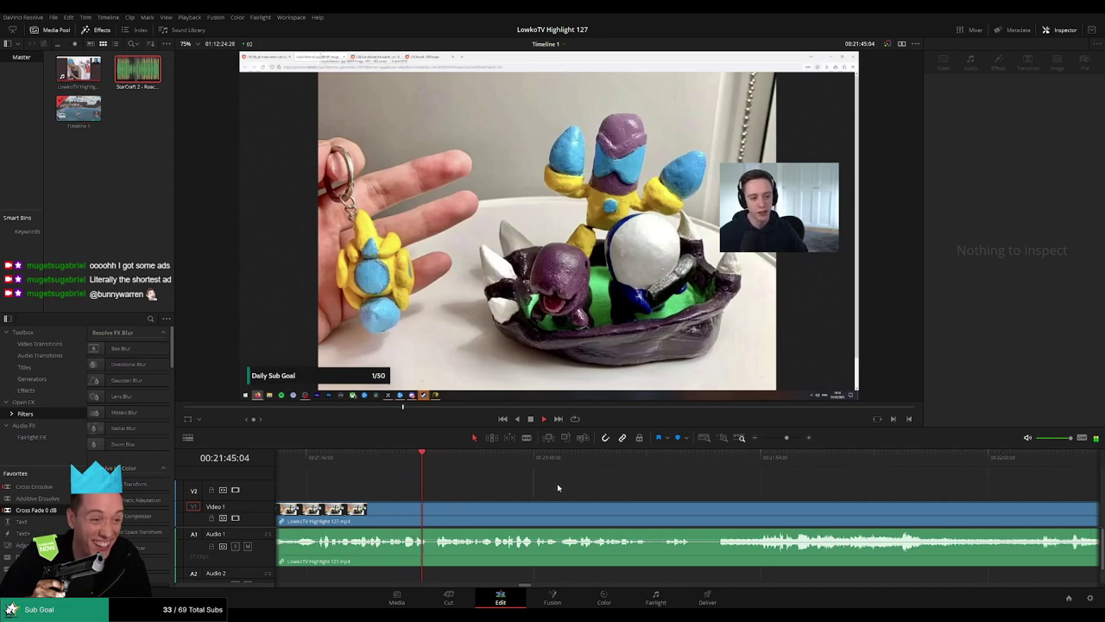
{"action": "left_click", "coordinate": [484, 512]}
{"action": "left_click", "coordinate": [407, 452]}
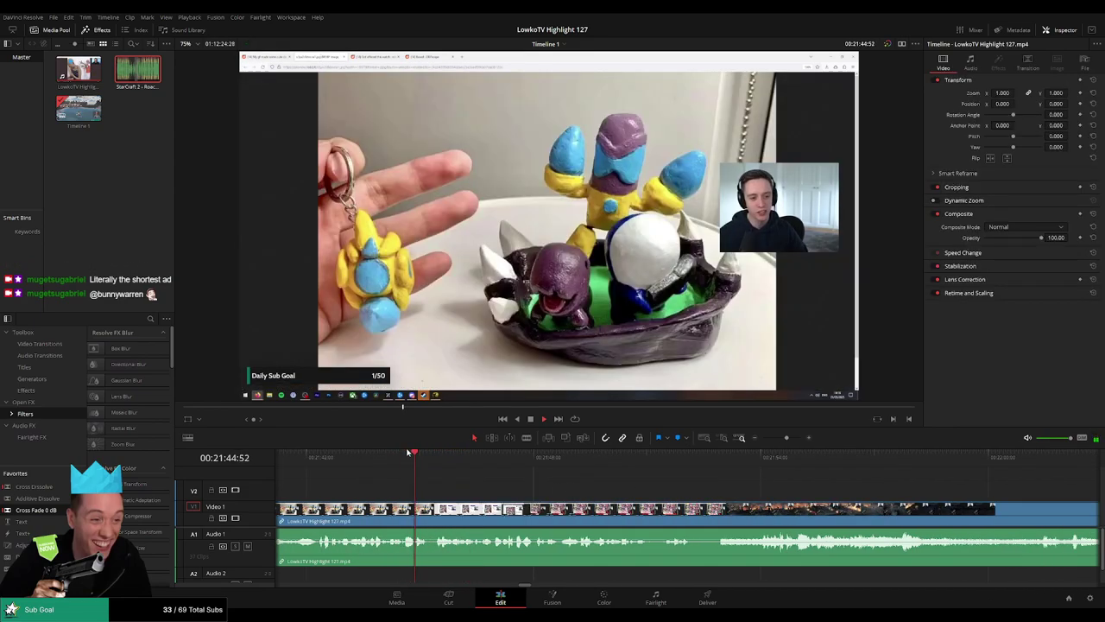
{"action": "key", "text": "b"}
{"action": "left_click", "coordinate": [432, 516]}
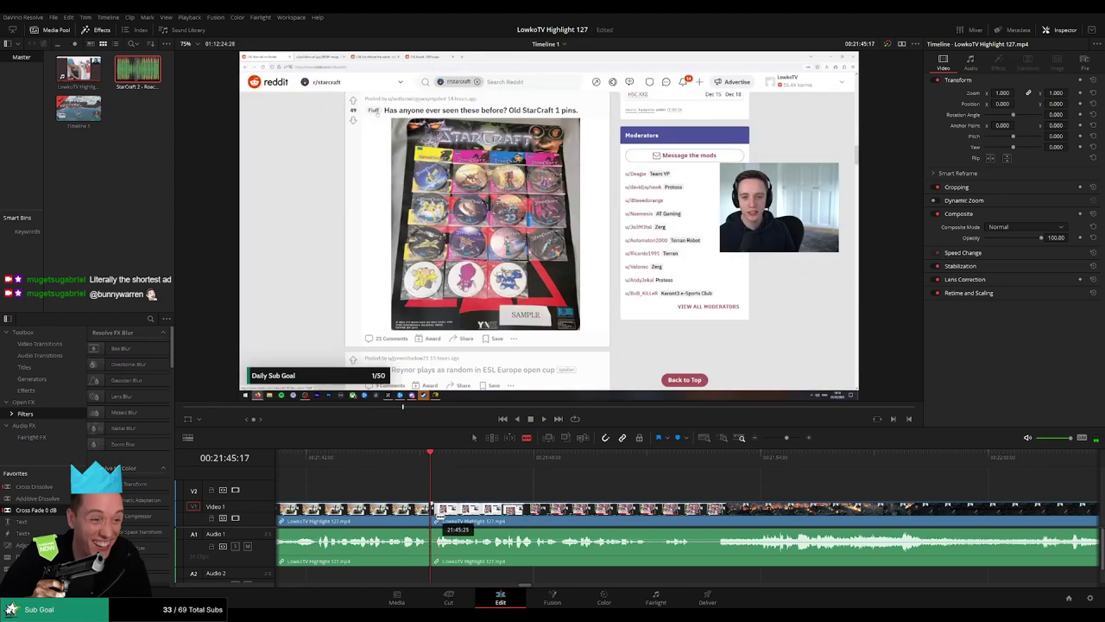
Ripple delete the short leftover piece, review the new cut, and zoom the timeline out.
{"action": "scroll", "coordinate": [440, 518], "scroll_direction": "up", "scroll_amount": 2}
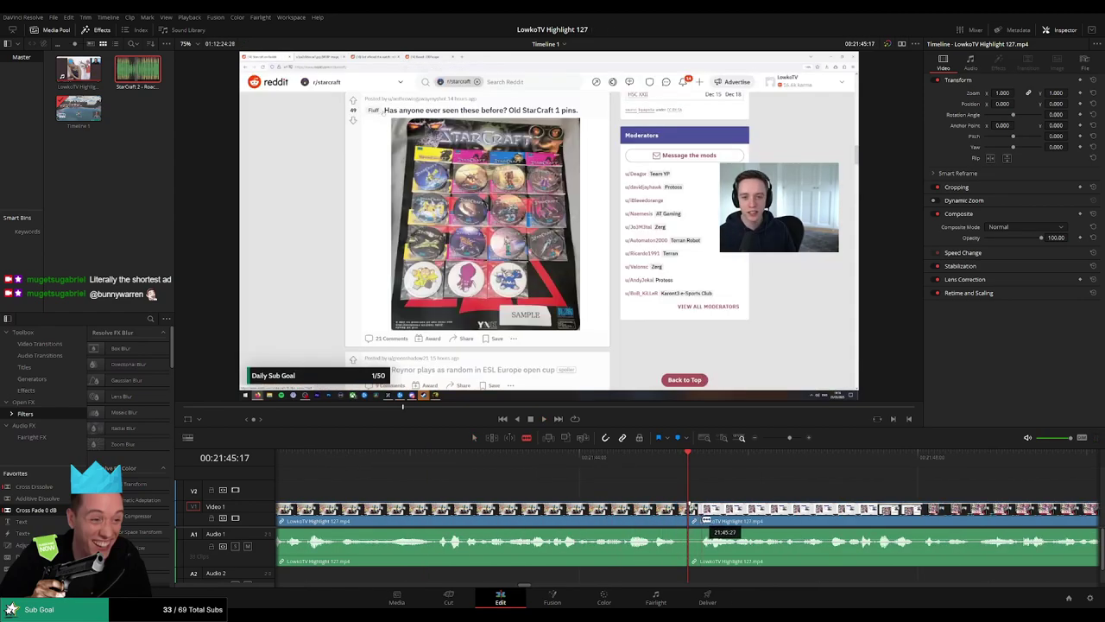
{"action": "left_click", "coordinate": [695, 516]}
{"action": "key", "text": "Delete"}
{"action": "key", "text": "space"}
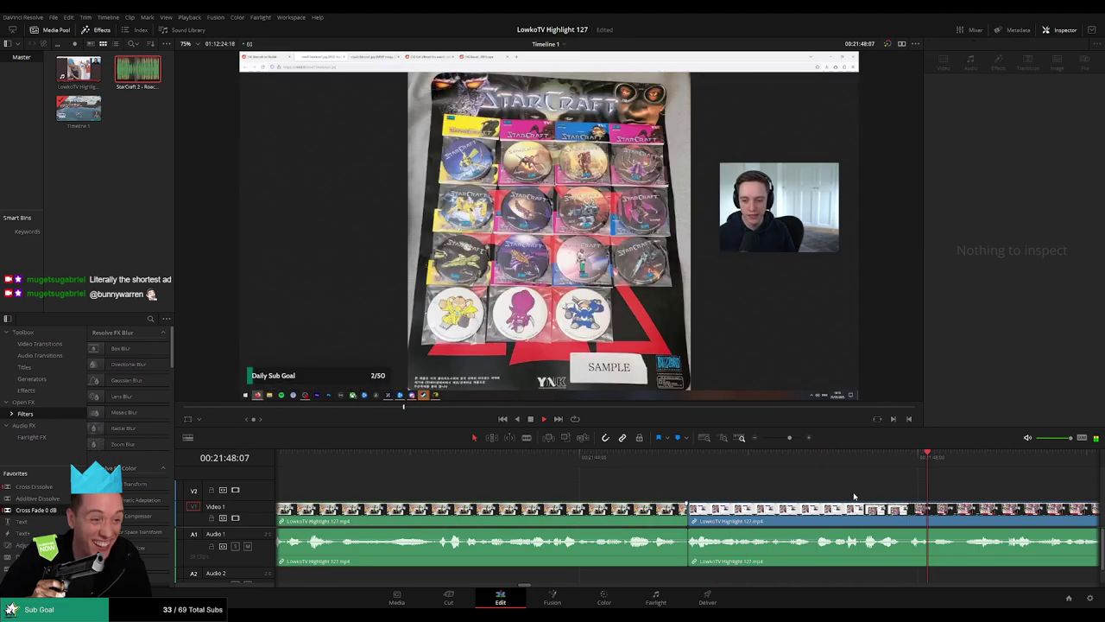
{"action": "left_click", "coordinate": [508, 455]}
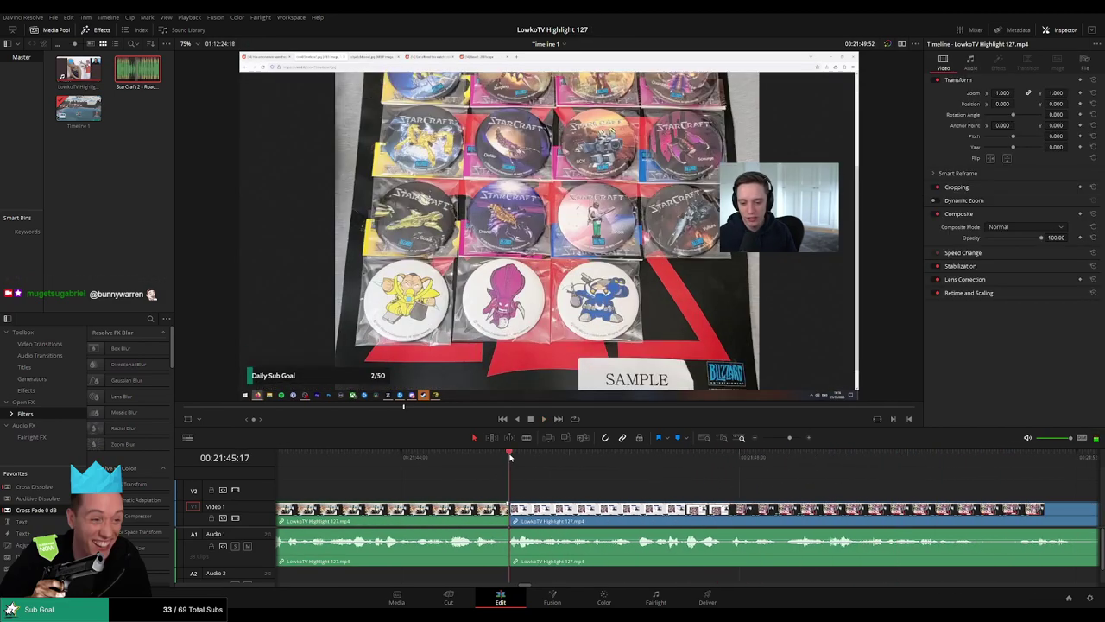
{"action": "left_click_drag", "start_coordinate": [779, 443], "coordinate": [788, 439]}
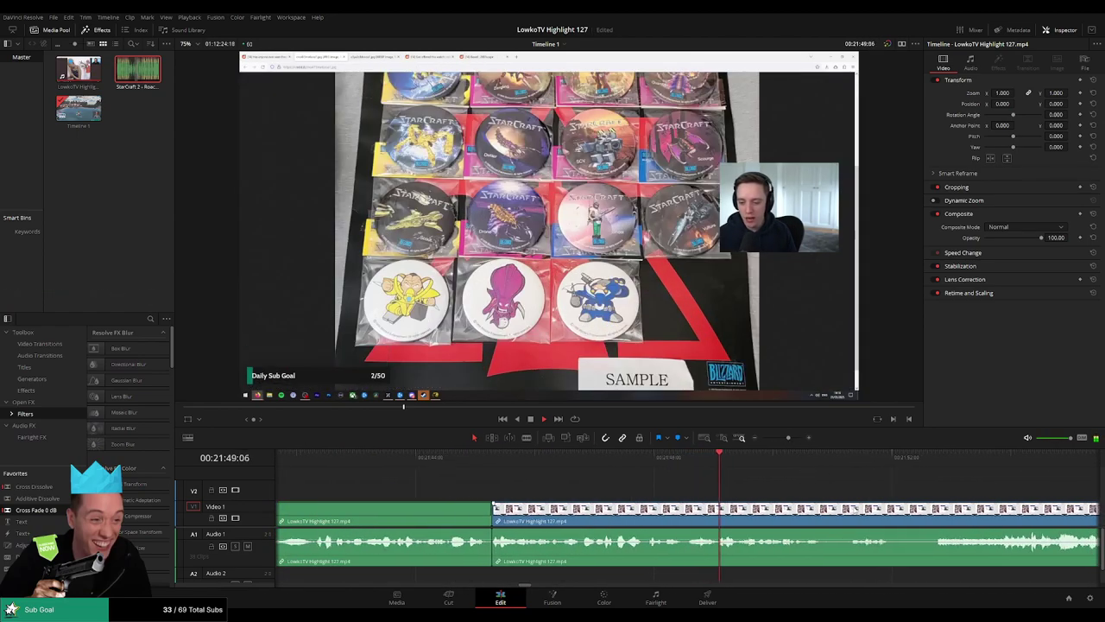
{"action": "scroll", "coordinate": [715, 499], "scroll_direction": "right", "scroll_amount": 3}
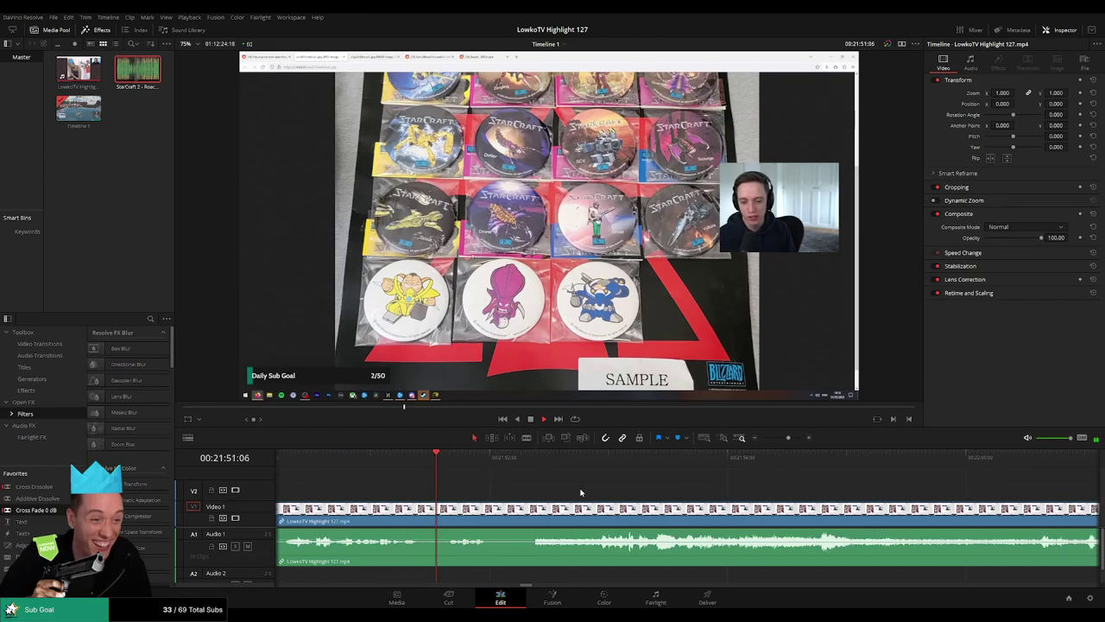
{"action": "key", "text": "ctrl+b"}
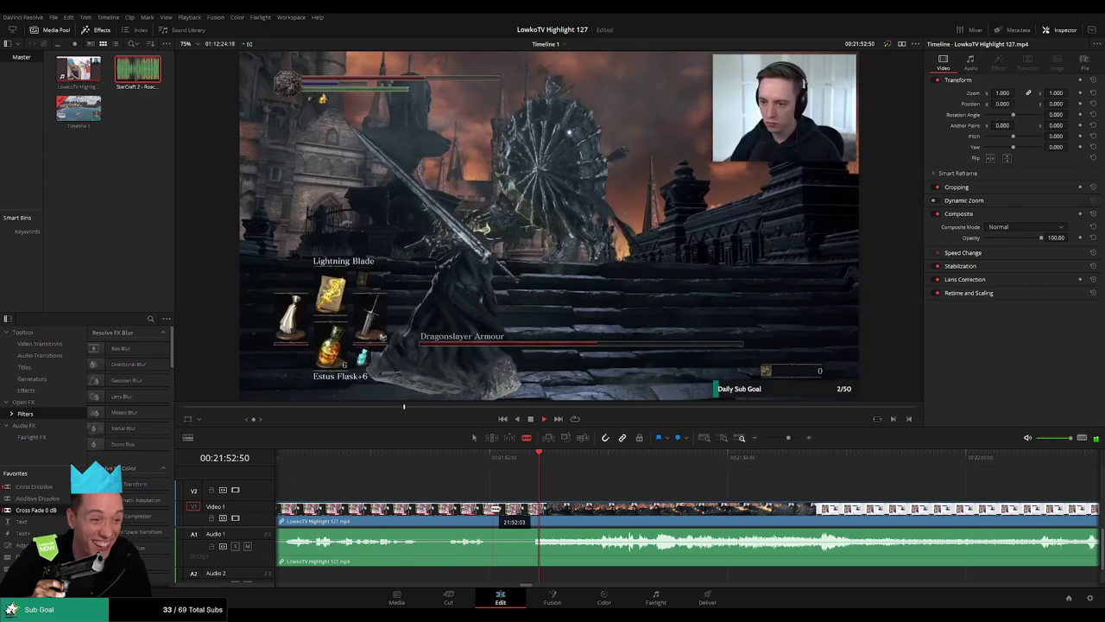
{"action": "left_click", "coordinate": [540, 457]}
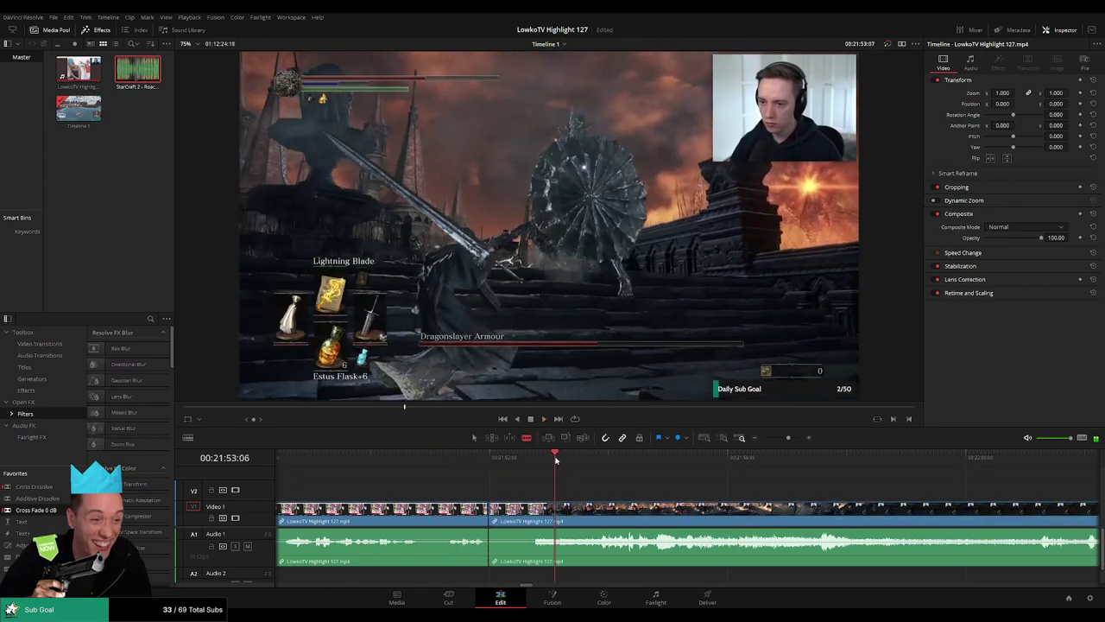
{"action": "left_click", "coordinate": [539, 511]}
{"action": "key", "text": "a"}
{"action": "left_click", "coordinate": [534, 511]}
{"action": "key", "text": "Delete"}
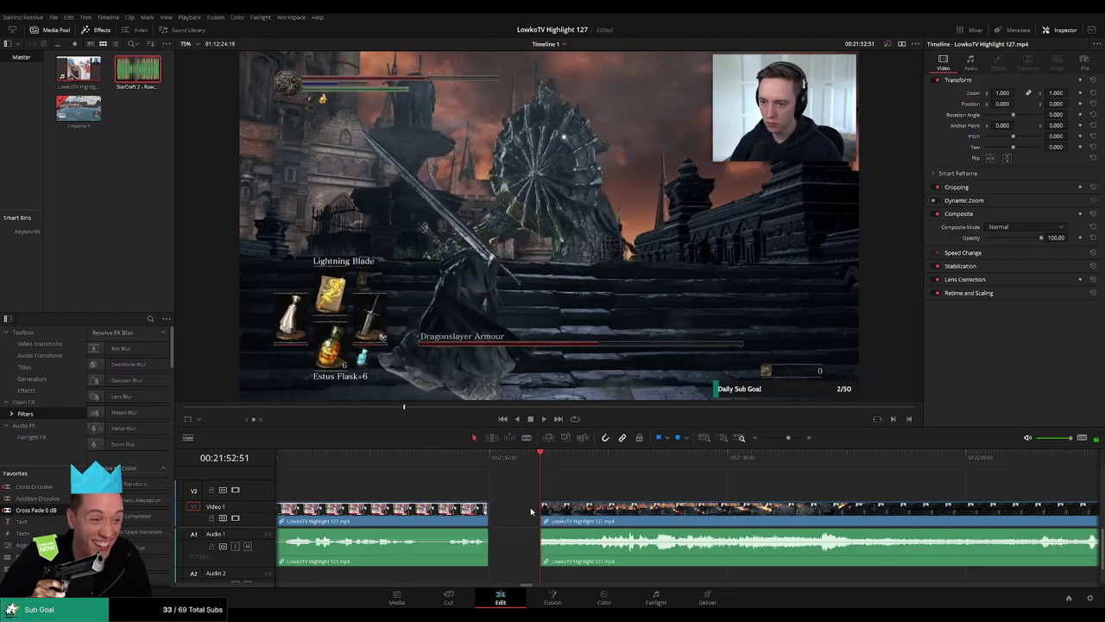
{"action": "left_click_drag", "start_coordinate": [21, 521], "coordinate": [492, 513]}
{"action": "key", "text": "ctrl+z"}
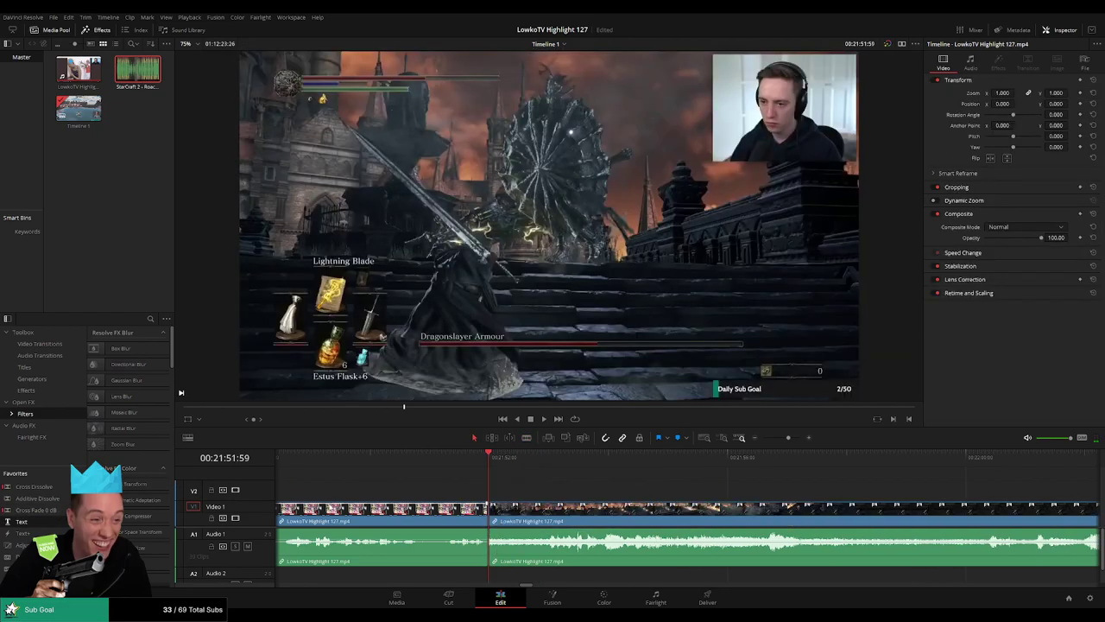
{"action": "left_click_drag", "start_coordinate": [44, 515], "coordinate": [522, 559]}
{"action": "left_click", "coordinate": [485, 468]}
{"action": "key", "text": "space"}
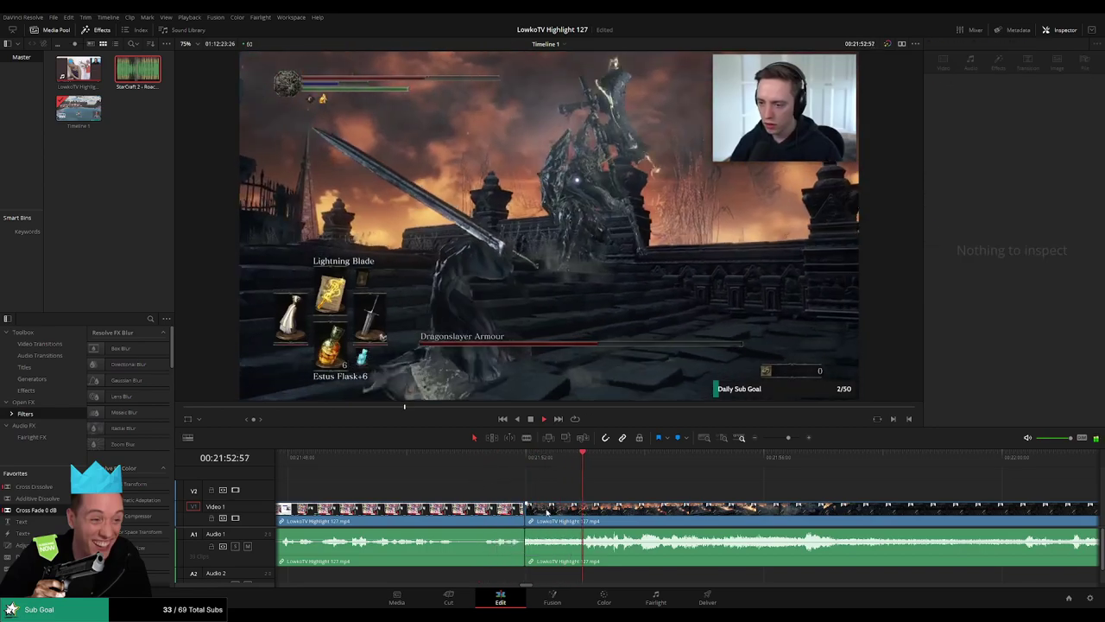
{"action": "left_click", "coordinate": [546, 511]}
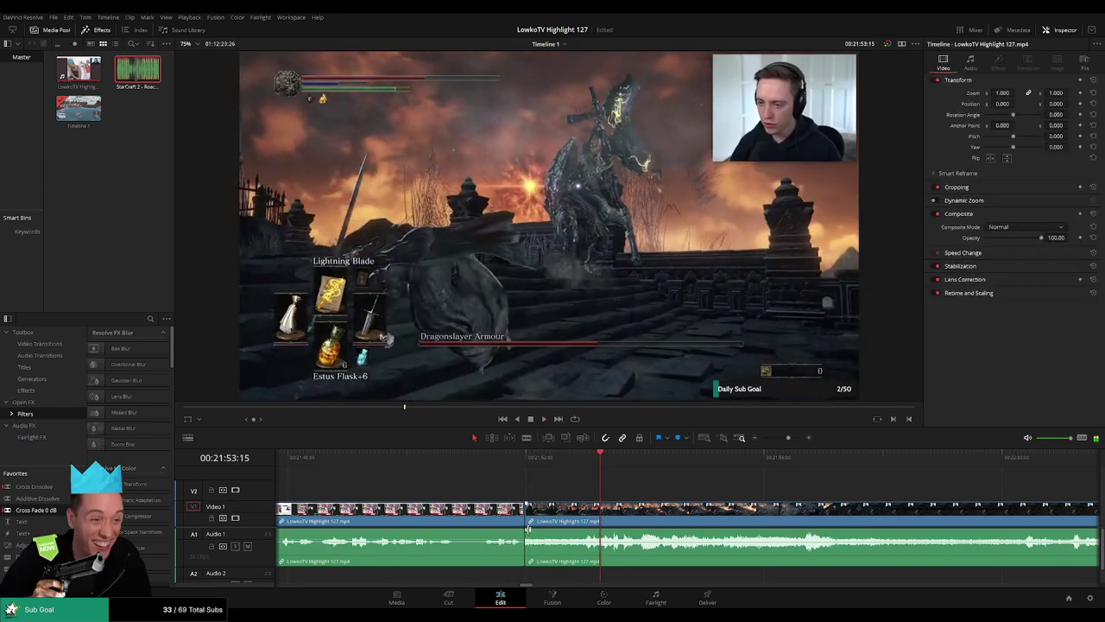
{"action": "left_click_drag", "start_coordinate": [527, 529], "coordinate": [598, 541]}
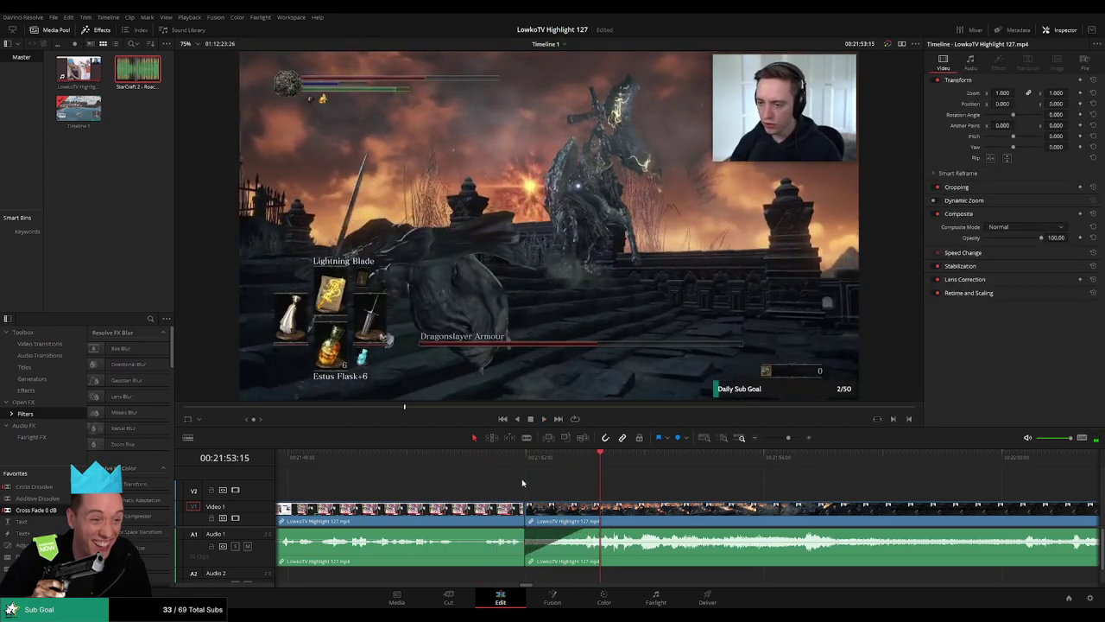
{"action": "left_click", "coordinate": [477, 512]}
{"action": "key", "text": "space"}
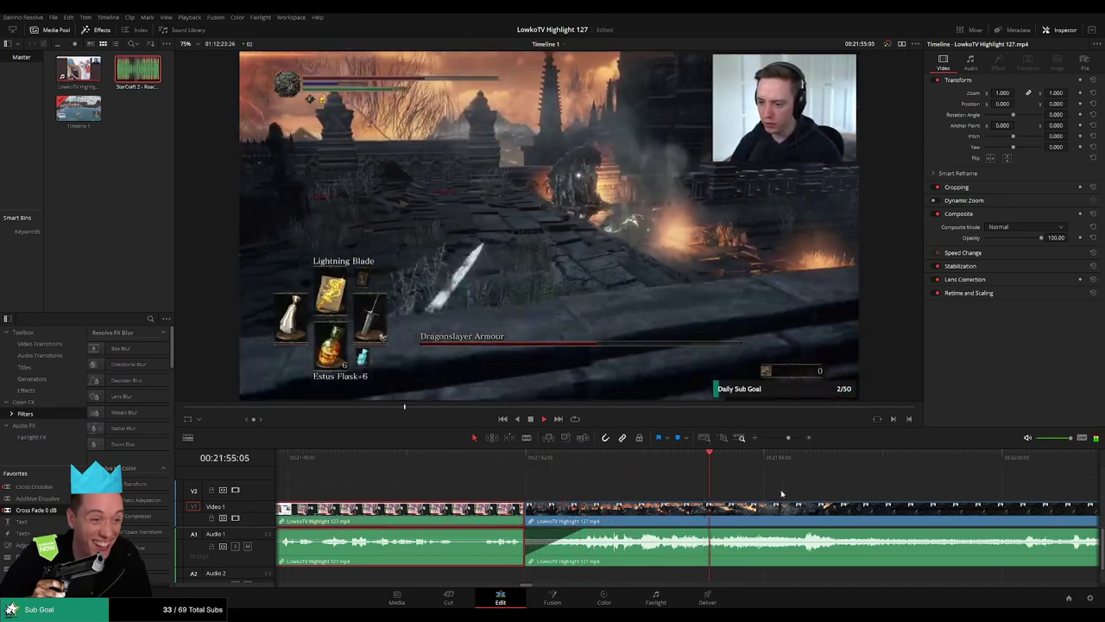
{"action": "left_click", "coordinate": [782, 494]}
{"action": "scroll", "coordinate": [782, 488], "scroll_direction": "right", "scroll_amount": 3}
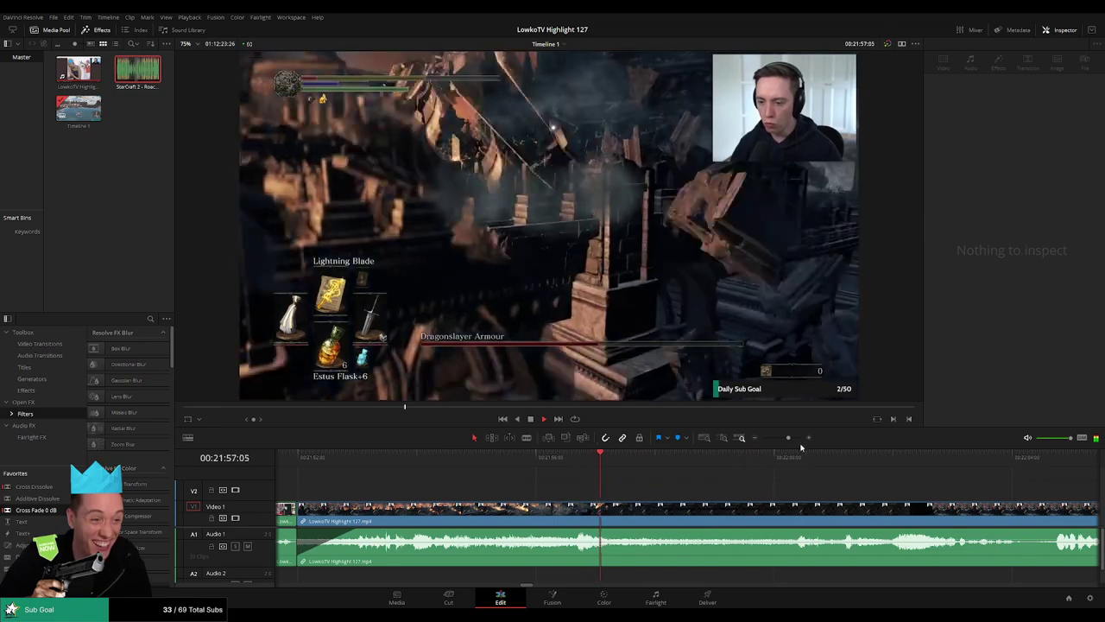
{"action": "left_click_drag", "start_coordinate": [788, 438], "coordinate": [785, 438]}
{"action": "scroll", "coordinate": [581, 495], "scroll_direction": "right", "scroll_amount": 3}
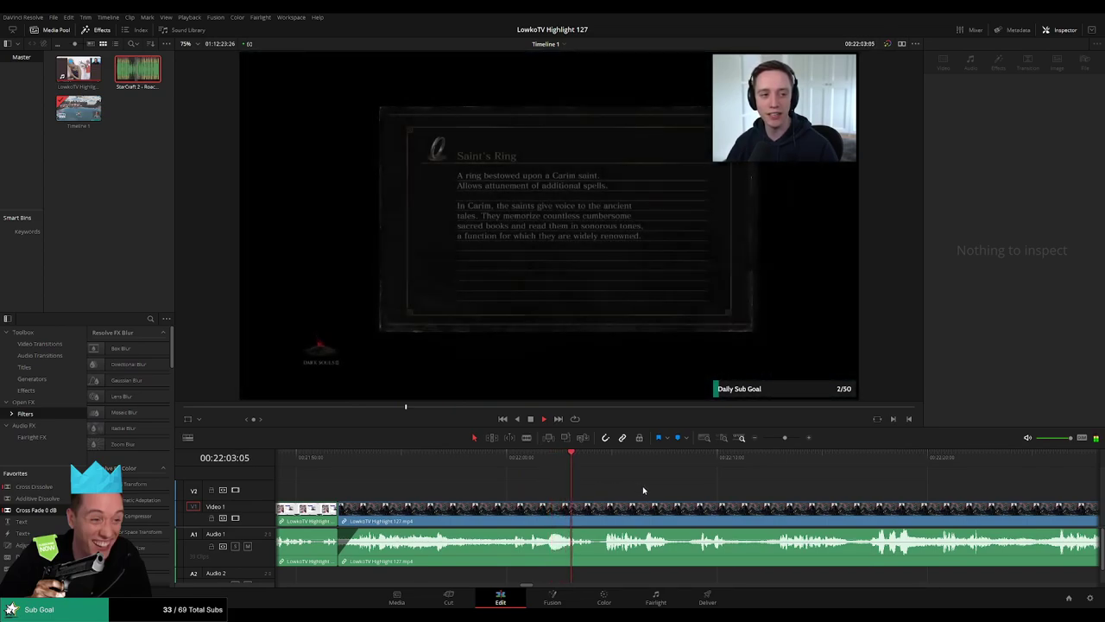
{"action": "scroll", "coordinate": [656, 493], "scroll_direction": "right", "scroll_amount": 3}
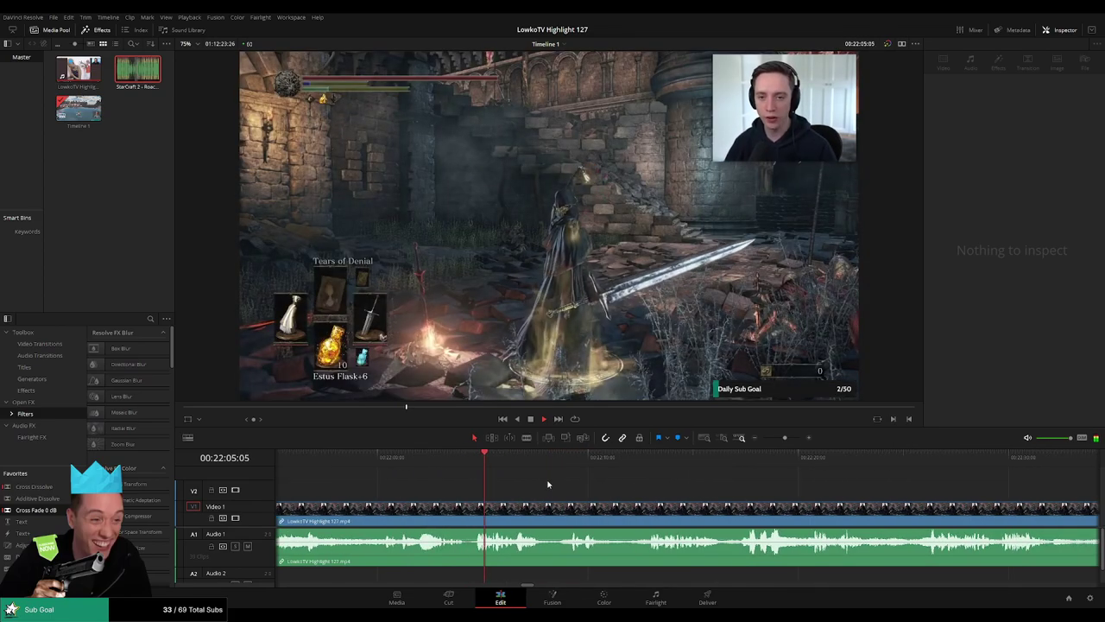
{"action": "scroll", "coordinate": [526, 478], "scroll_direction": "right", "scroll_amount": 3}
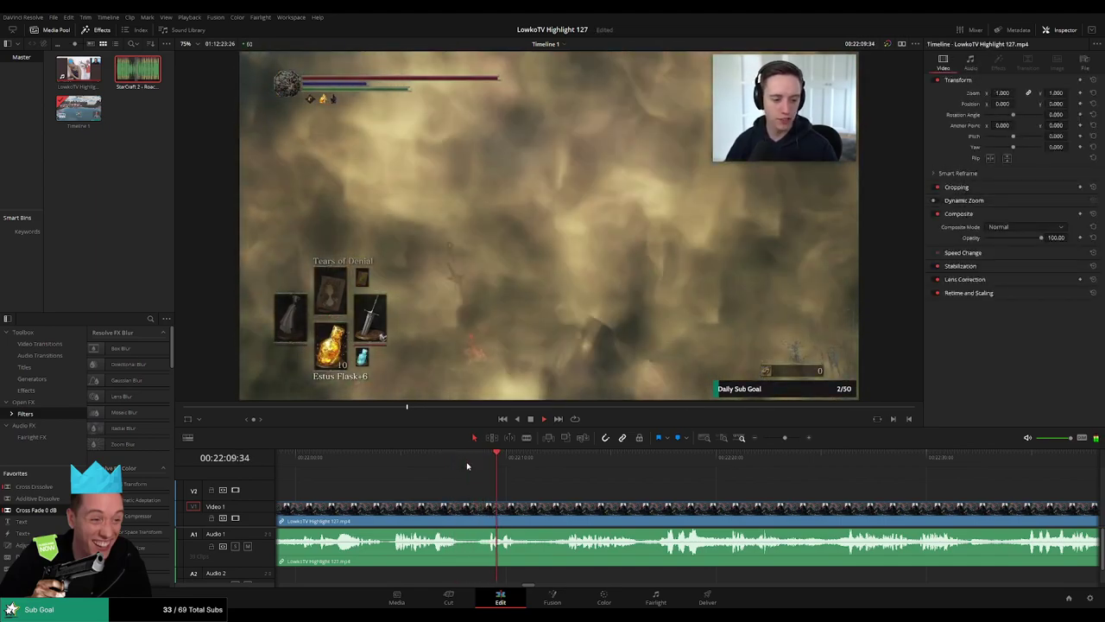
Split the Dark Souls clip near 00:22:04 and ripple delete the short unwanted piece.
{"action": "left_click", "coordinate": [364, 461]}
{"action": "key", "text": "space"}
{"action": "key", "text": "space"}
{"action": "key", "text": "b"}
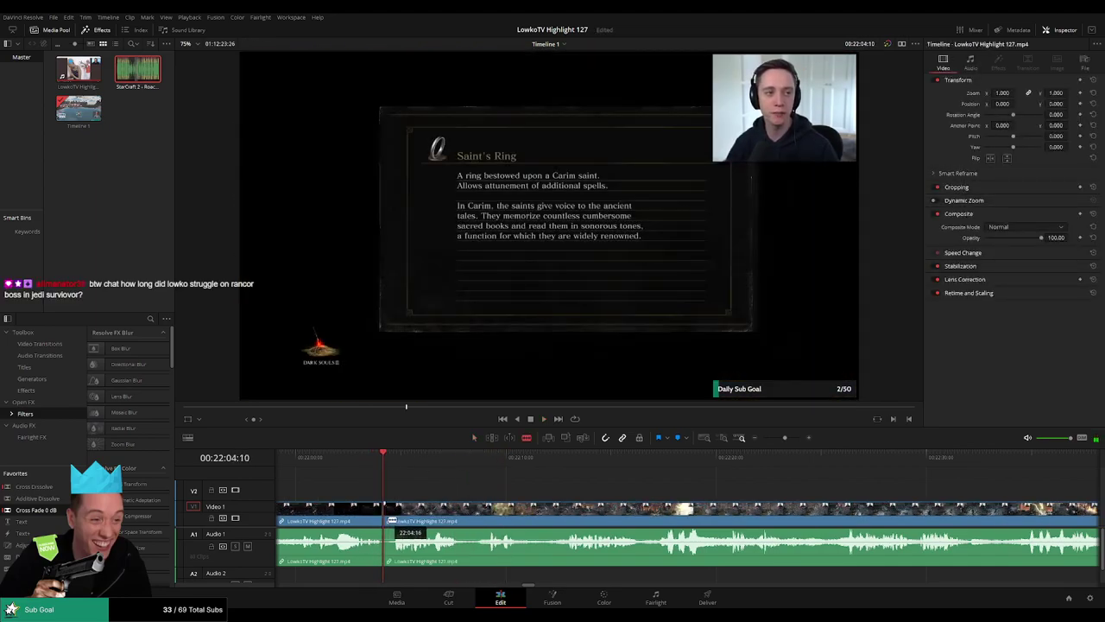
{"action": "left_click", "coordinate": [393, 512]}
{"action": "left_click", "coordinate": [389, 519]}
{"action": "key", "text": "Delete"}
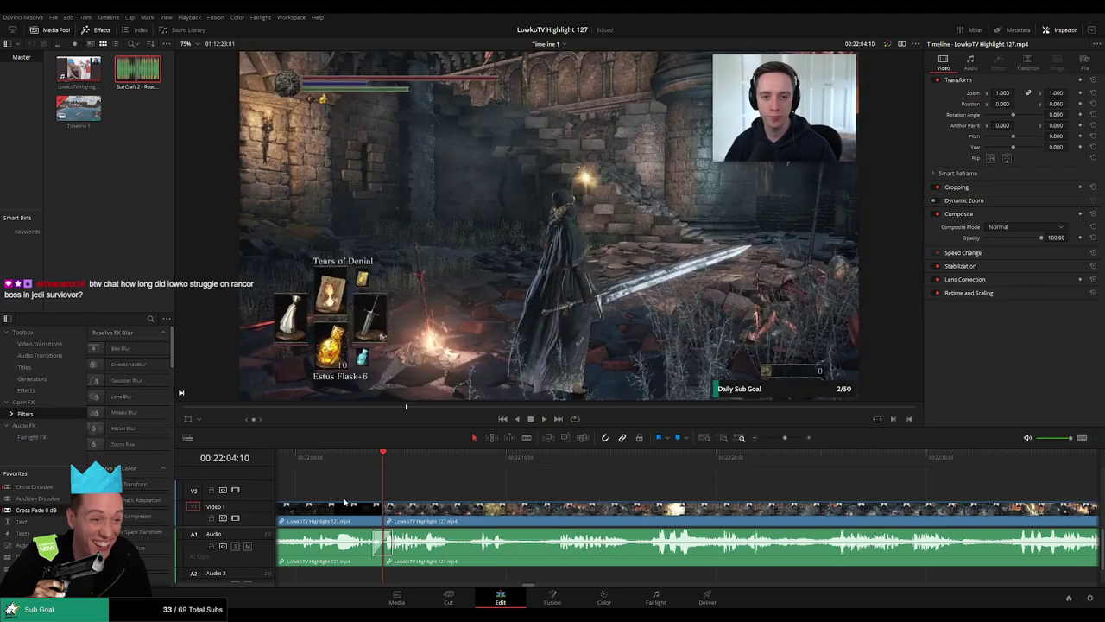
Play and scrub back over the footage to review the new cut.
{"action": "scroll", "coordinate": [349, 513], "scroll_direction": "left", "scroll_amount": 1}
{"action": "scroll", "coordinate": [374, 514], "scroll_direction": "left", "scroll_amount": 1}
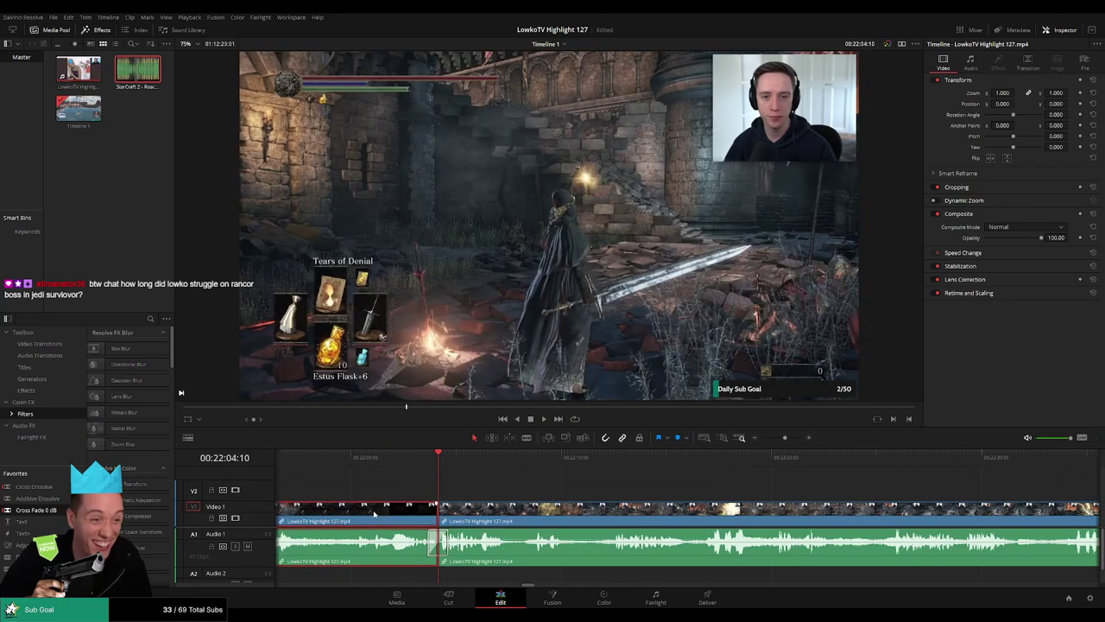
{"action": "left_click", "coordinate": [544, 418]}
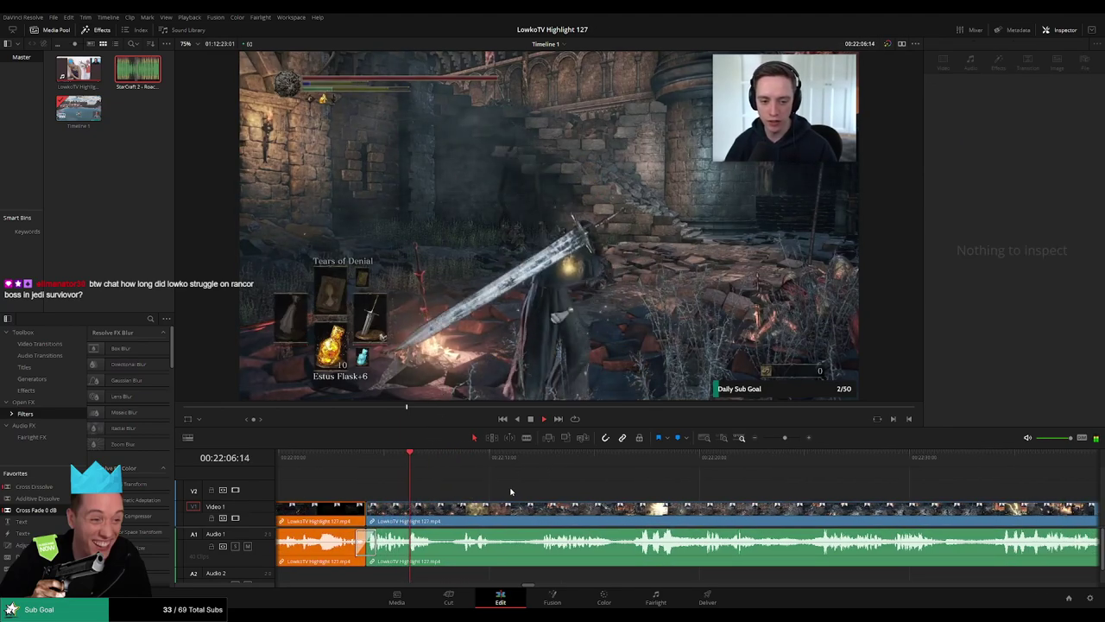
{"action": "left_click_drag", "start_coordinate": [417, 457], "coordinate": [449, 460]}
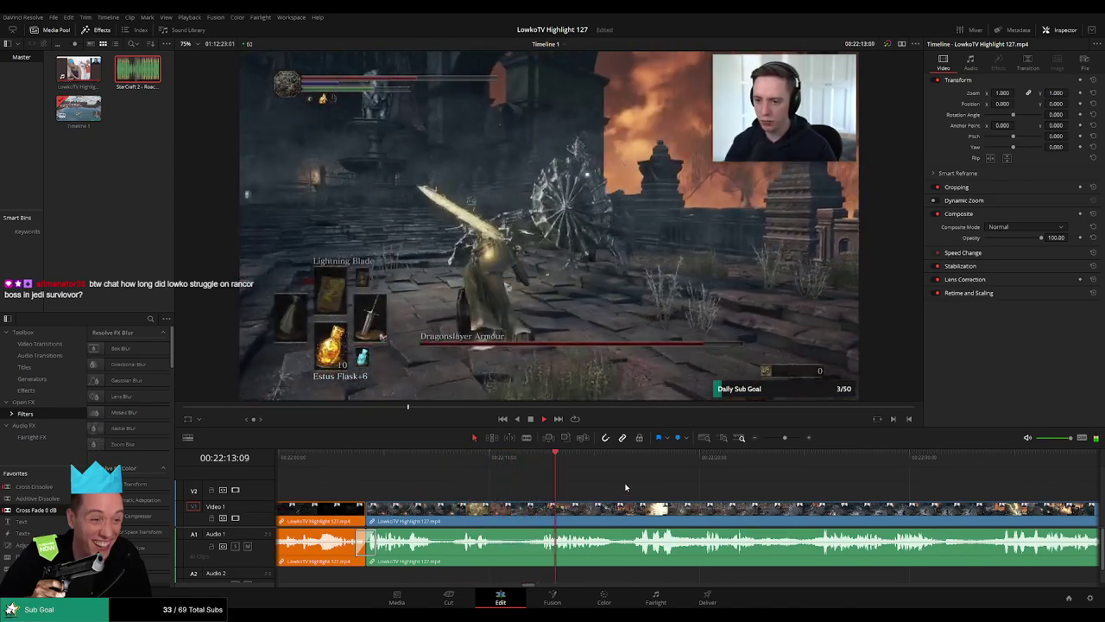
{"action": "scroll", "coordinate": [626, 488], "scroll_direction": "right", "scroll_amount": 3}
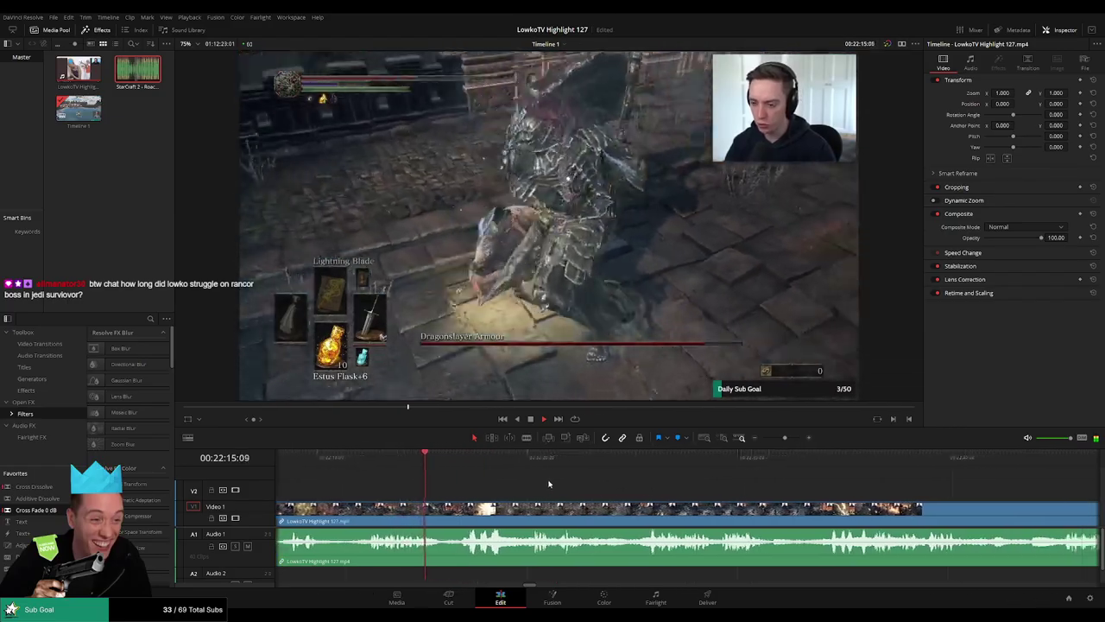
{"action": "scroll", "coordinate": [566, 487], "scroll_direction": "right", "scroll_amount": 2}
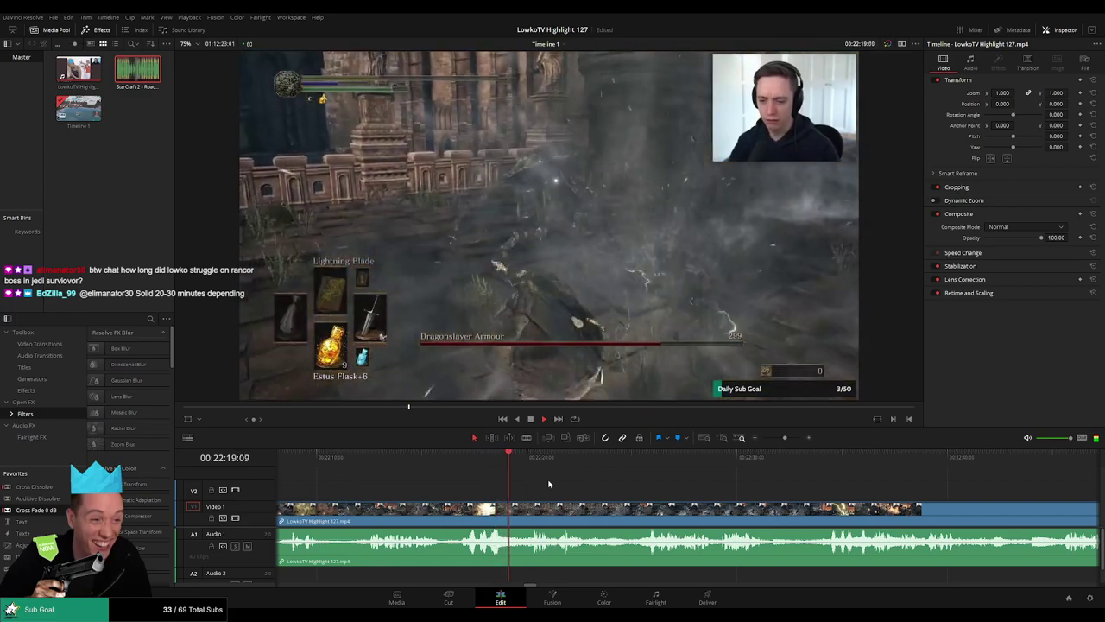
{"action": "scroll", "coordinate": [510, 482], "scroll_direction": "right", "scroll_amount": 3}
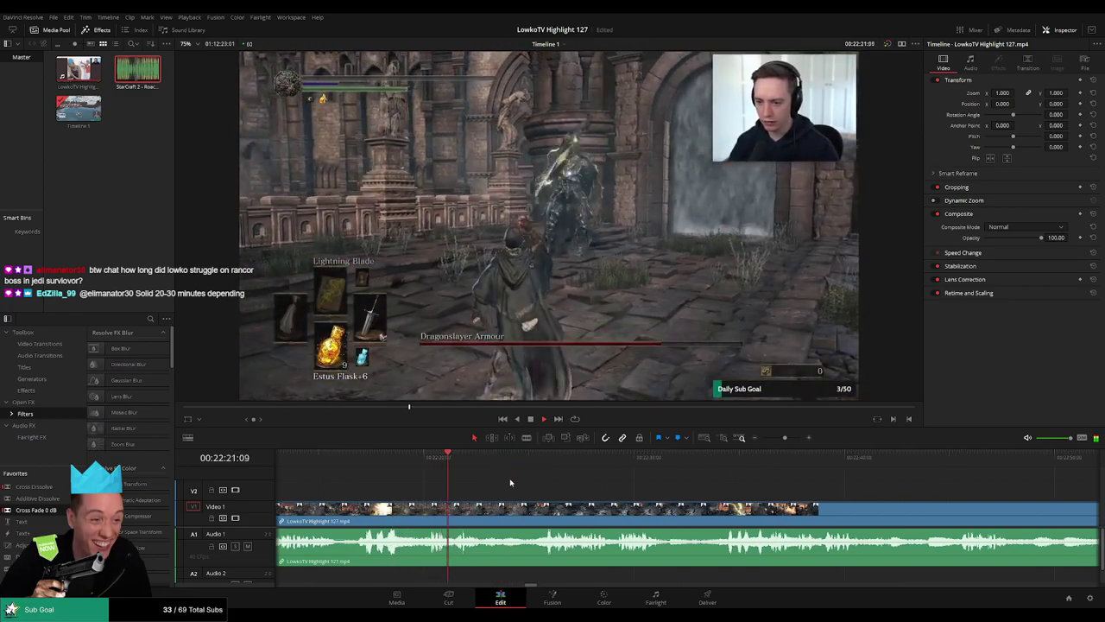
{"action": "scroll", "coordinate": [522, 486], "scroll_direction": "right", "scroll_amount": 2}
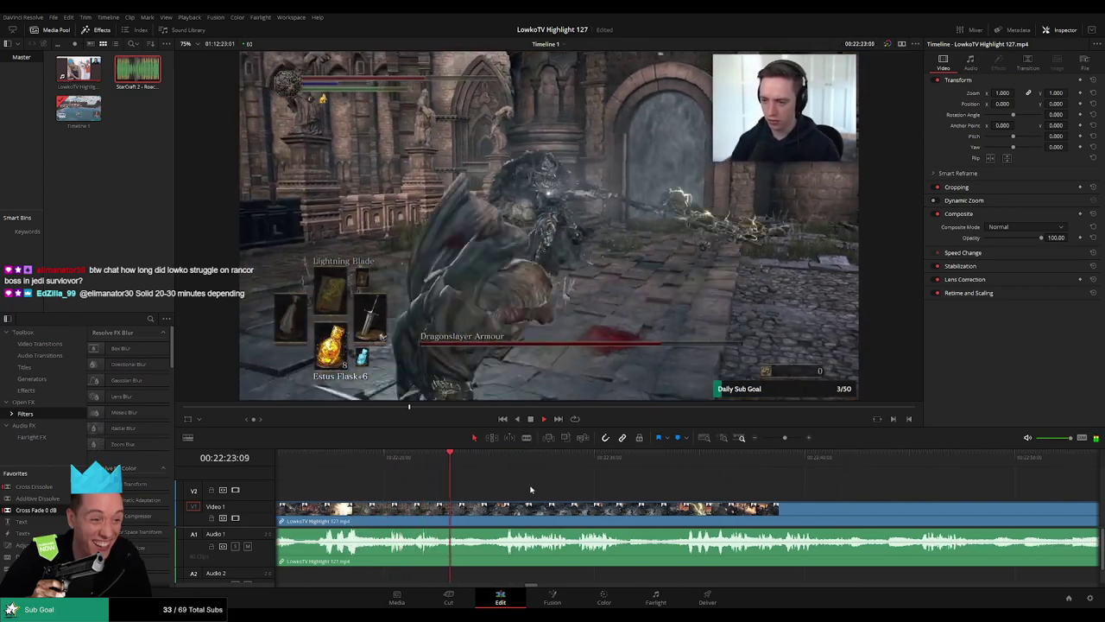
{"action": "scroll", "coordinate": [521, 490], "scroll_direction": "right", "scroll_amount": 2}
{"action": "scroll", "coordinate": [521, 490], "scroll_direction": "right", "scroll_amount": 2}
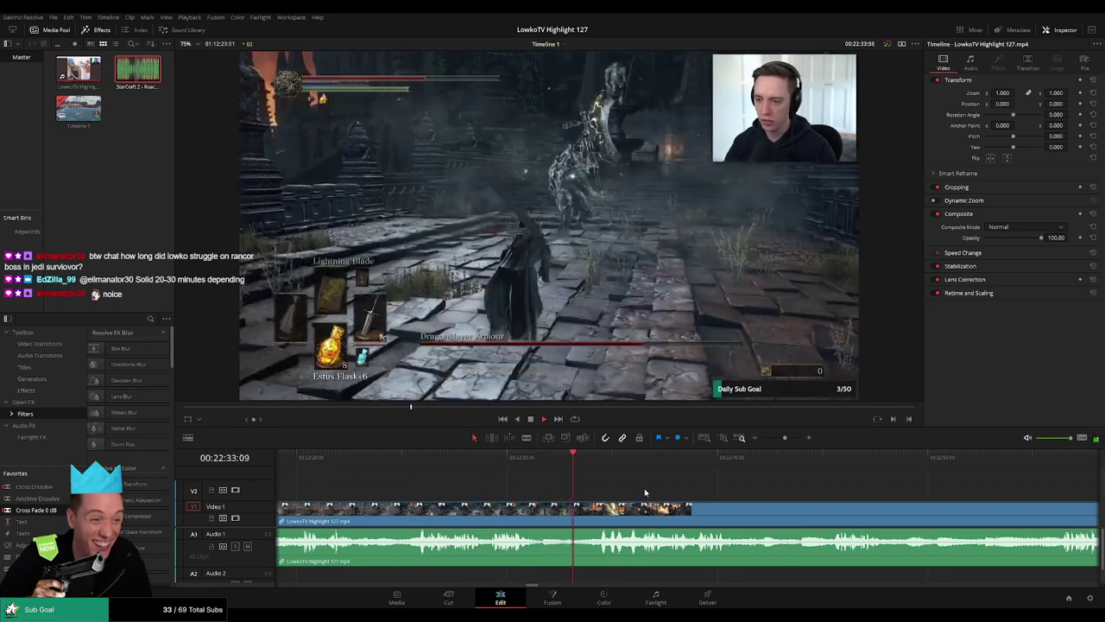
{"action": "scroll", "coordinate": [570, 488], "scroll_direction": "right", "scroll_amount": 5}
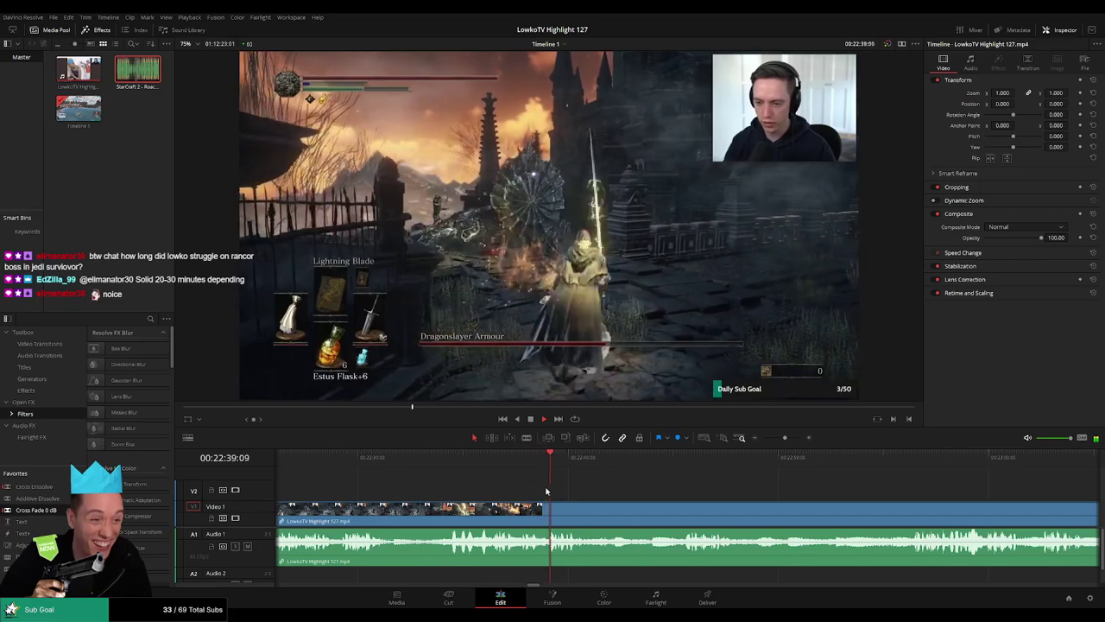
{"action": "scroll", "coordinate": [545, 491], "scroll_direction": "right", "scroll_amount": 5}
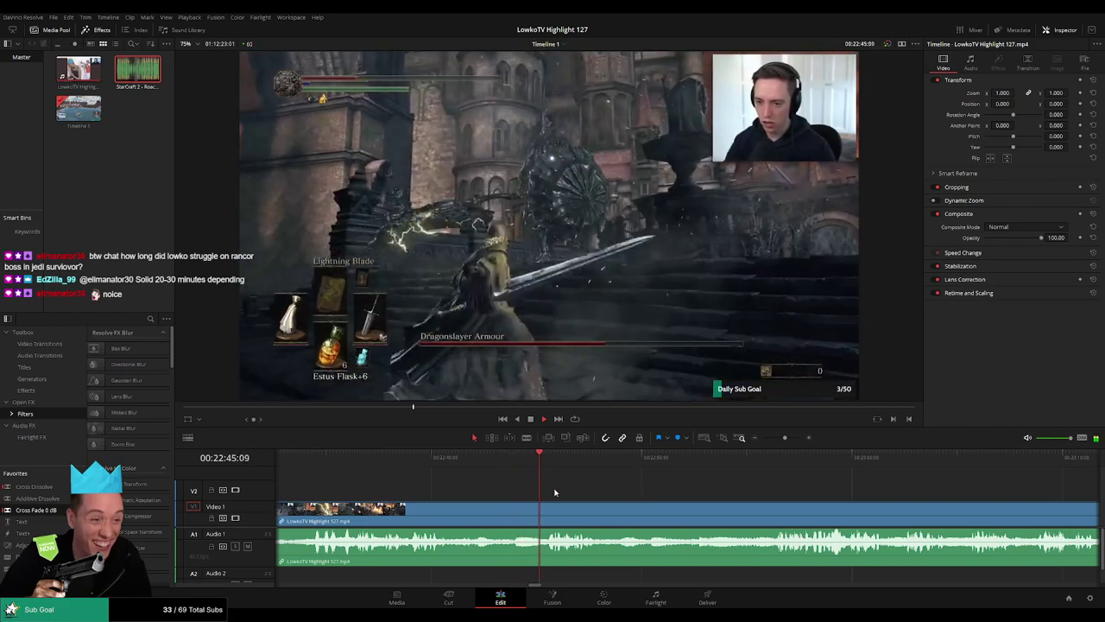
{"action": "scroll", "coordinate": [554, 492], "scroll_direction": "right", "scroll_amount": 5}
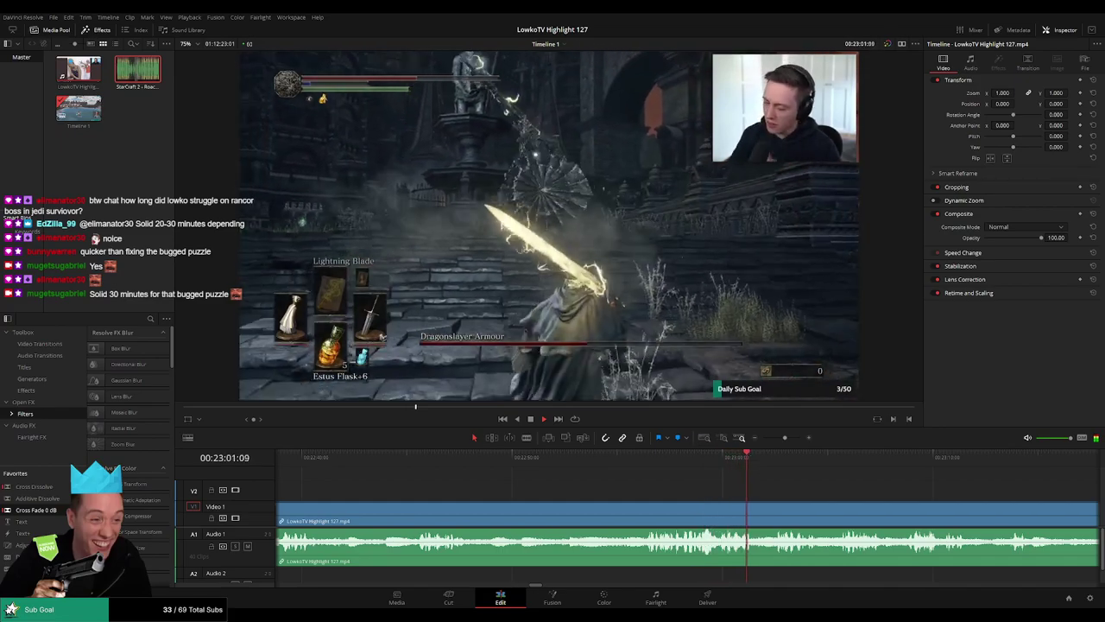
{"action": "scroll", "coordinate": [608, 490], "scroll_direction": "down", "scroll_amount": 3}
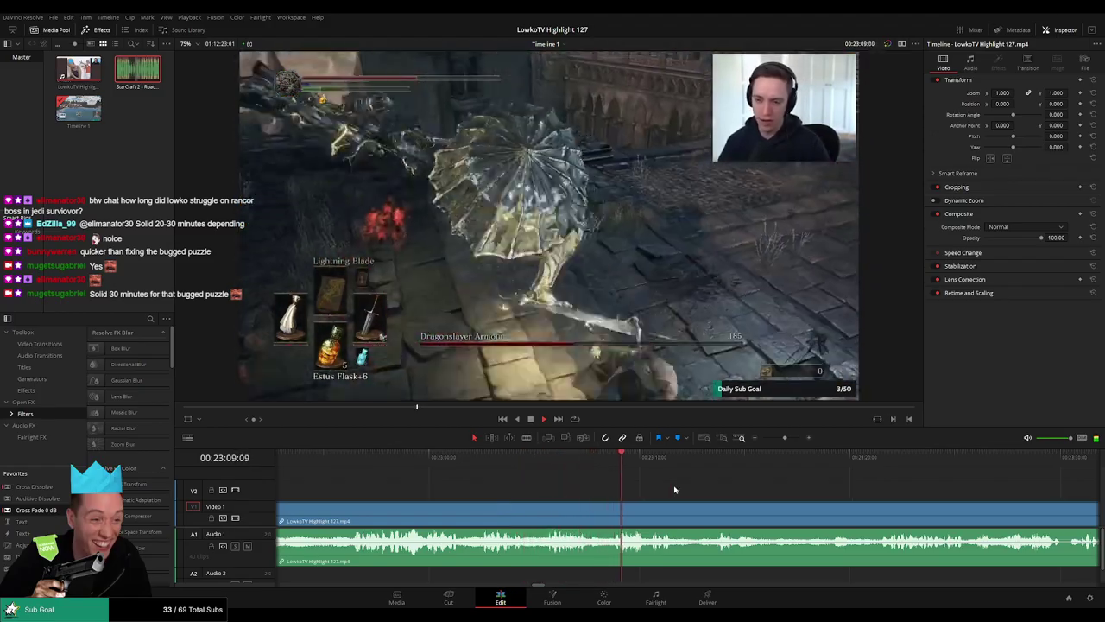
{"action": "left_click_drag", "start_coordinate": [785, 438], "coordinate": [783, 439]}
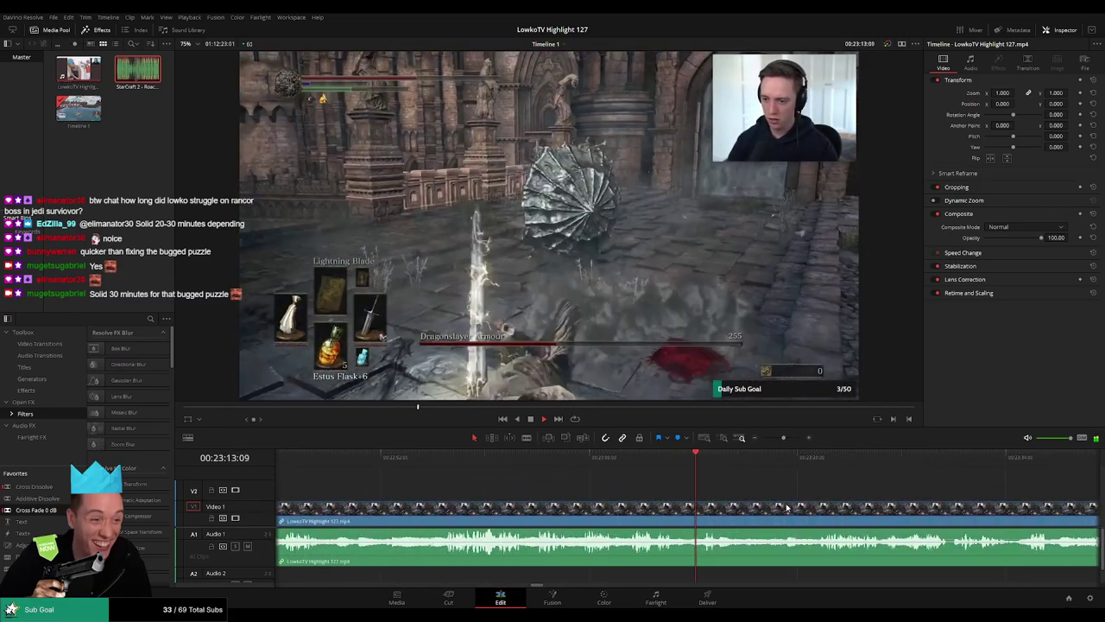
{"action": "scroll", "coordinate": [628, 496], "scroll_direction": "right", "scroll_amount": 2}
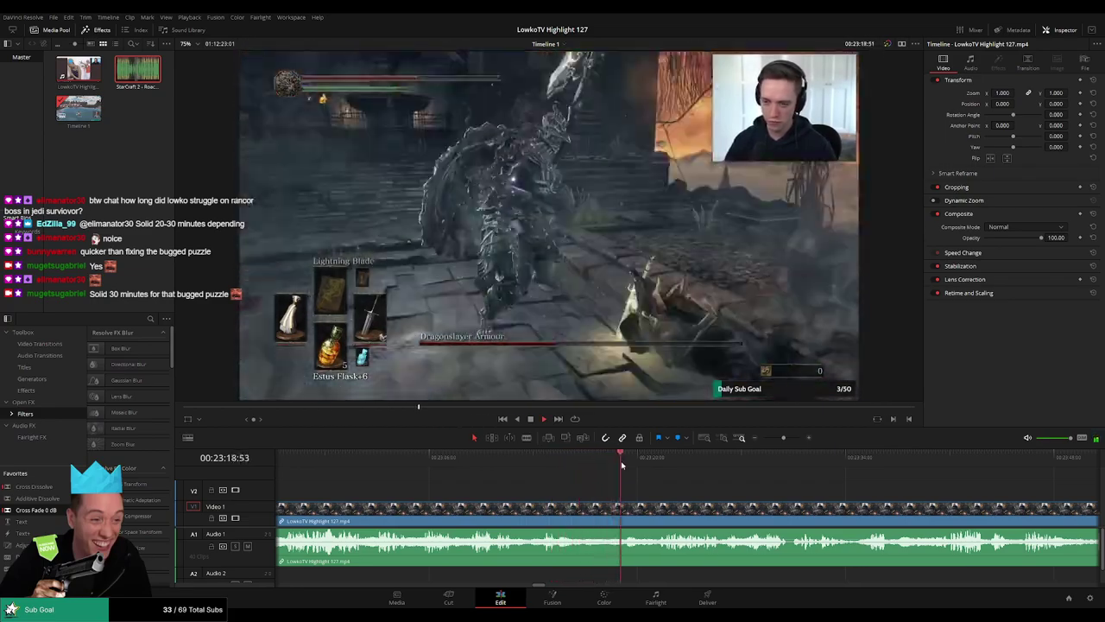
{"action": "scroll", "coordinate": [653, 489], "scroll_direction": "right", "scroll_amount": 3}
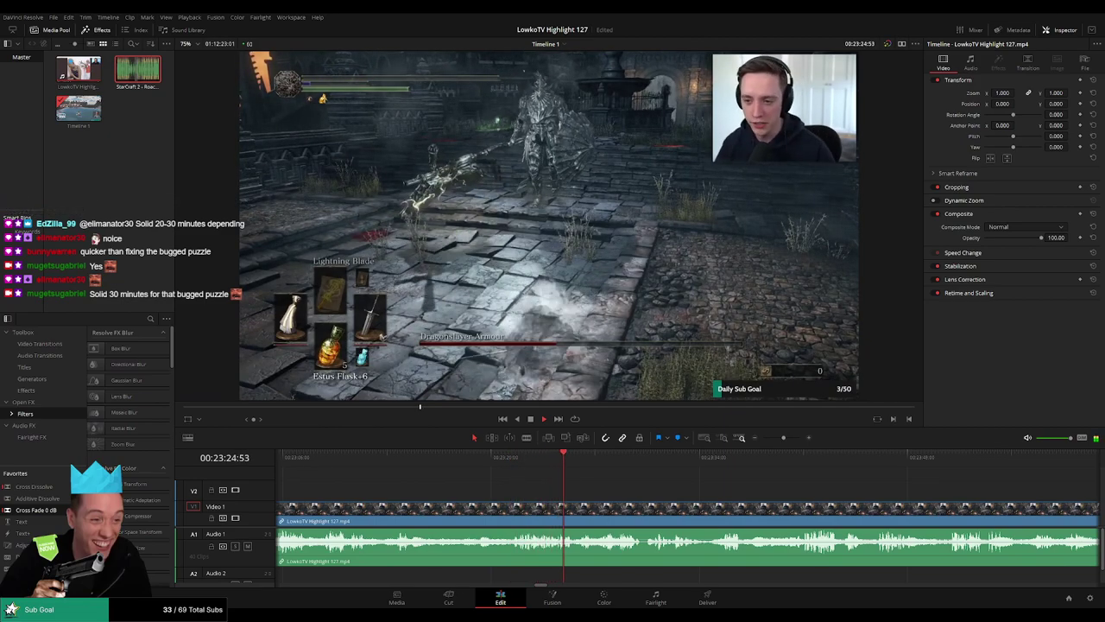
{"action": "scroll", "coordinate": [682, 494], "scroll_direction": "right", "scroll_amount": 2}
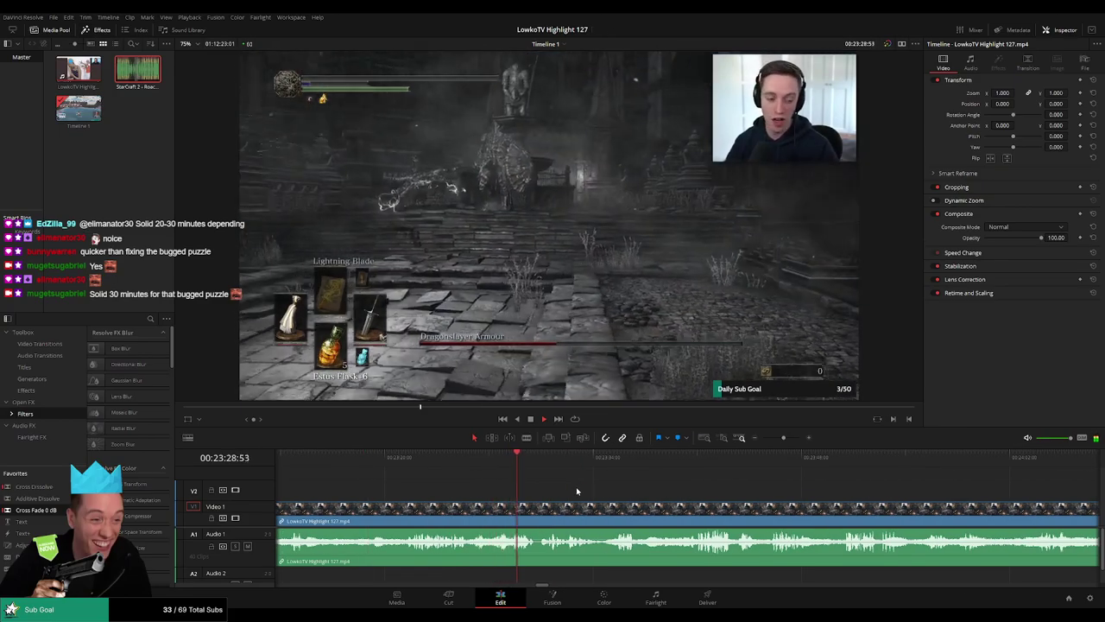
{"action": "scroll", "coordinate": [760, 483], "scroll_direction": "left", "scroll_amount": 2}
{"action": "scroll", "coordinate": [772, 495], "scroll_direction": "right", "scroll_amount": 4}
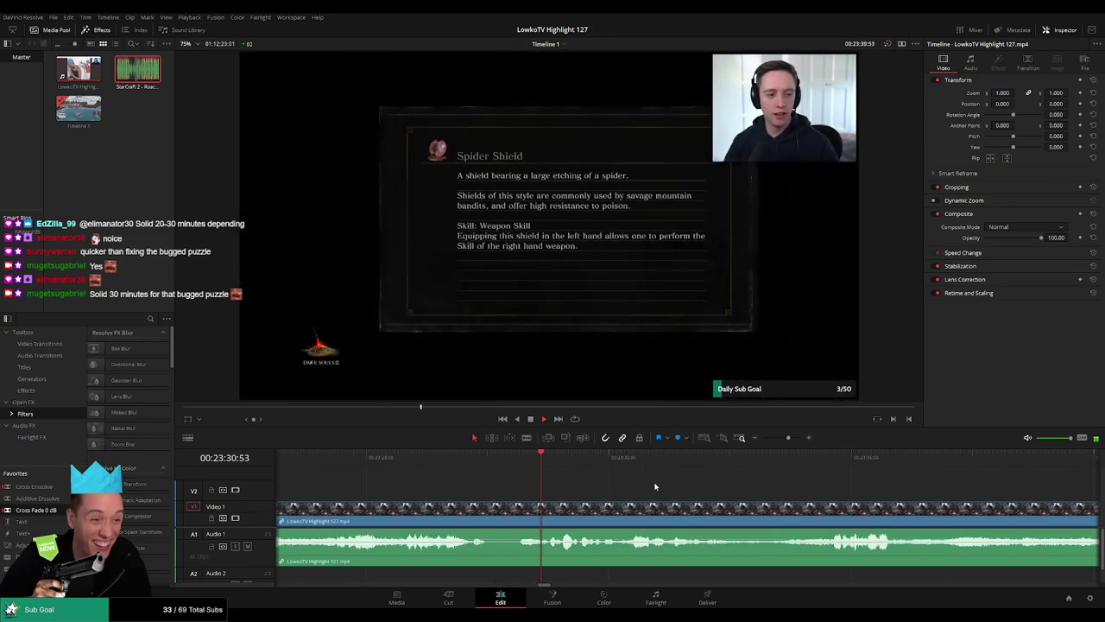
{"action": "scroll", "coordinate": [601, 488], "scroll_direction": "right", "scroll_amount": 2}
{"action": "scroll", "coordinate": [657, 490], "scroll_direction": "right", "scroll_amount": 2}
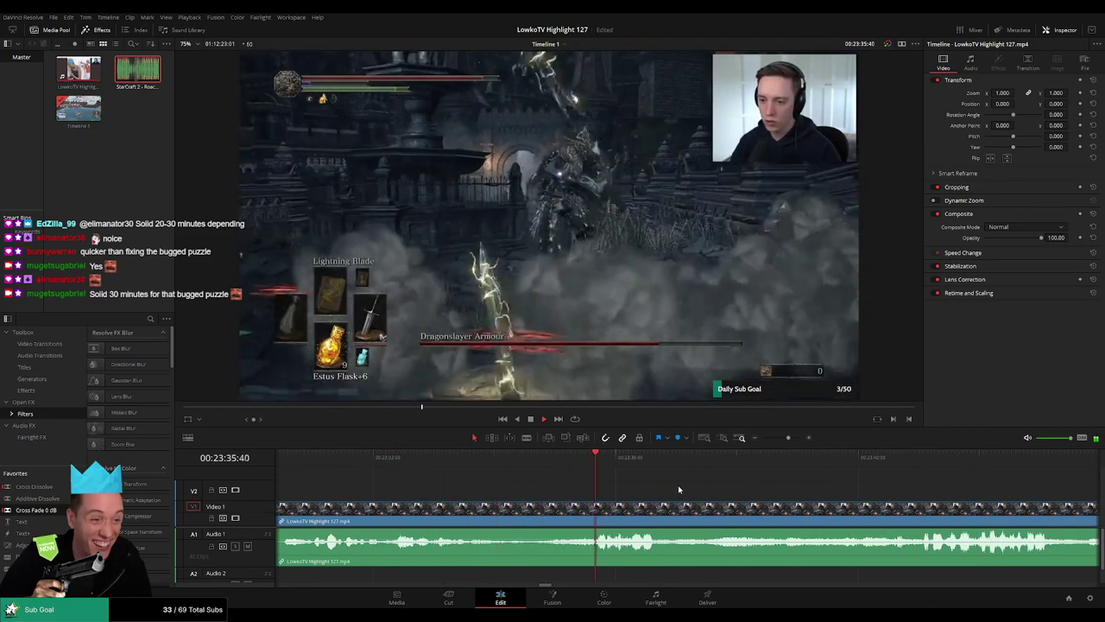
{"action": "scroll", "coordinate": [573, 487], "scroll_direction": "left", "scroll_amount": 5}
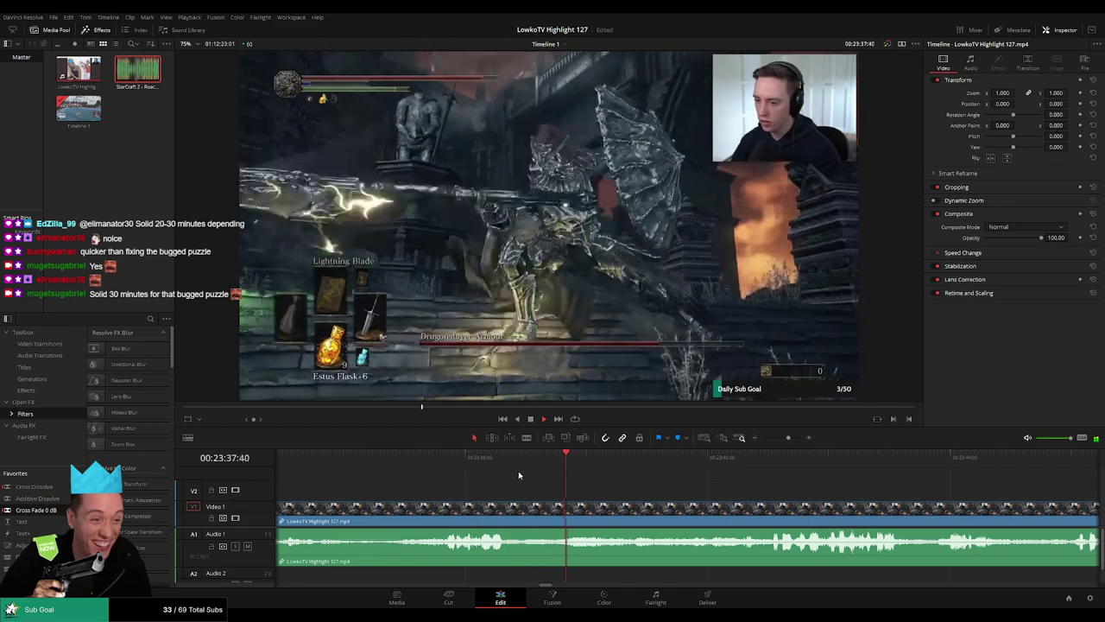
{"action": "left_click", "coordinate": [321, 464]}
{"action": "left_click_drag", "start_coordinate": [320, 465], "coordinate": [514, 467]}
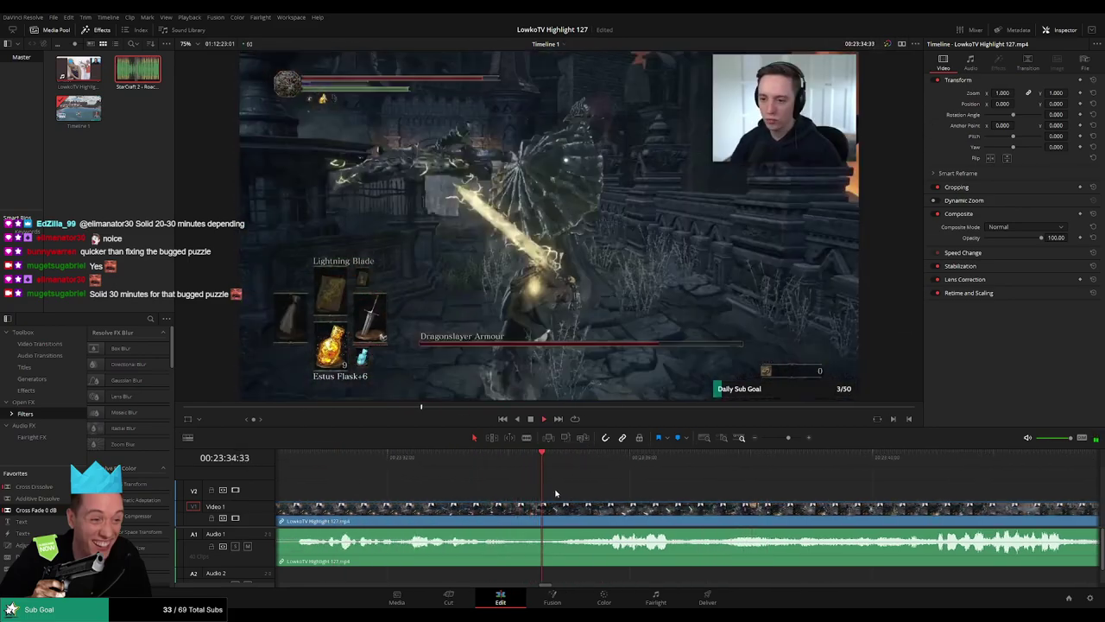
{"action": "key", "text": "space"}
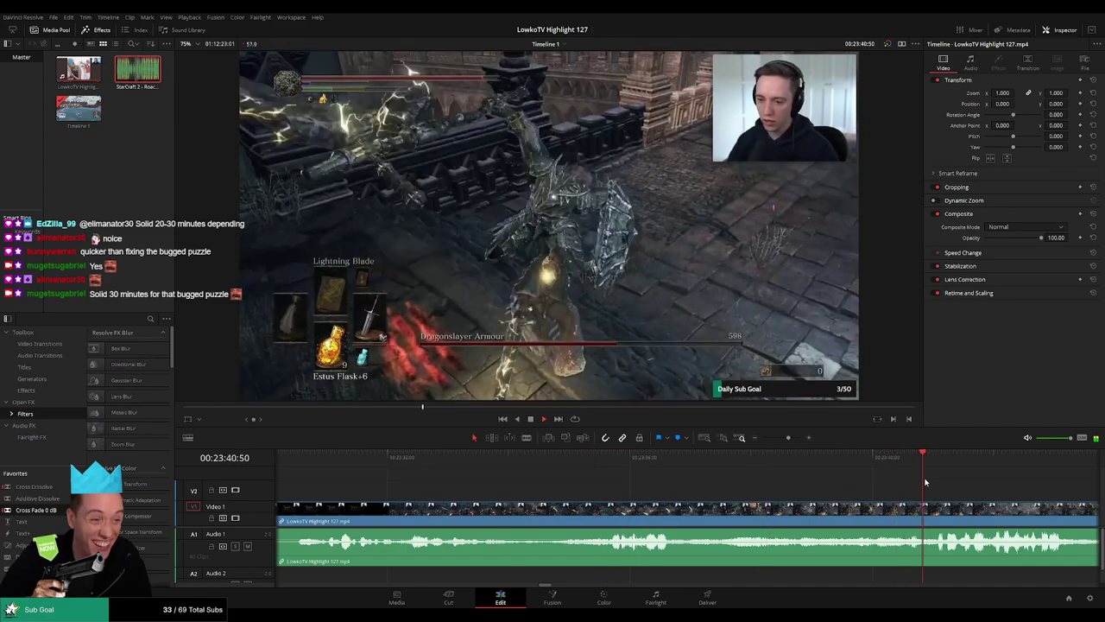
{"action": "mouse_move", "coordinate": [786, 438]}
{"action": "left_mouse_down"}
{"action": "mouse_move", "coordinate": [772, 439]}
{"action": "mouse_move", "coordinate": [782, 438]}
{"action": "left_mouse_up"}
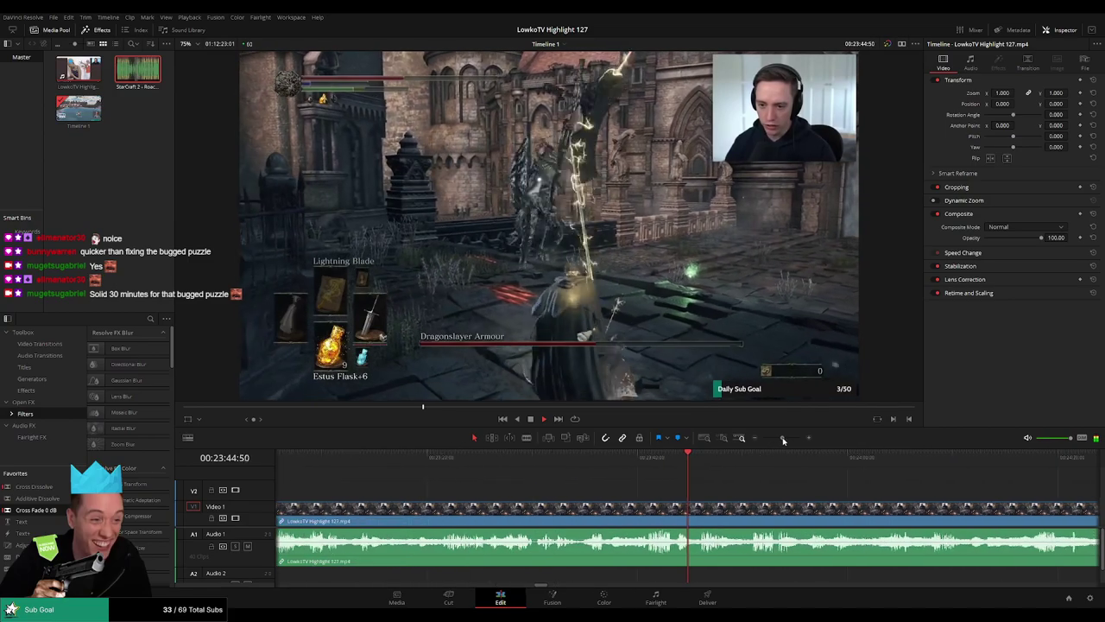
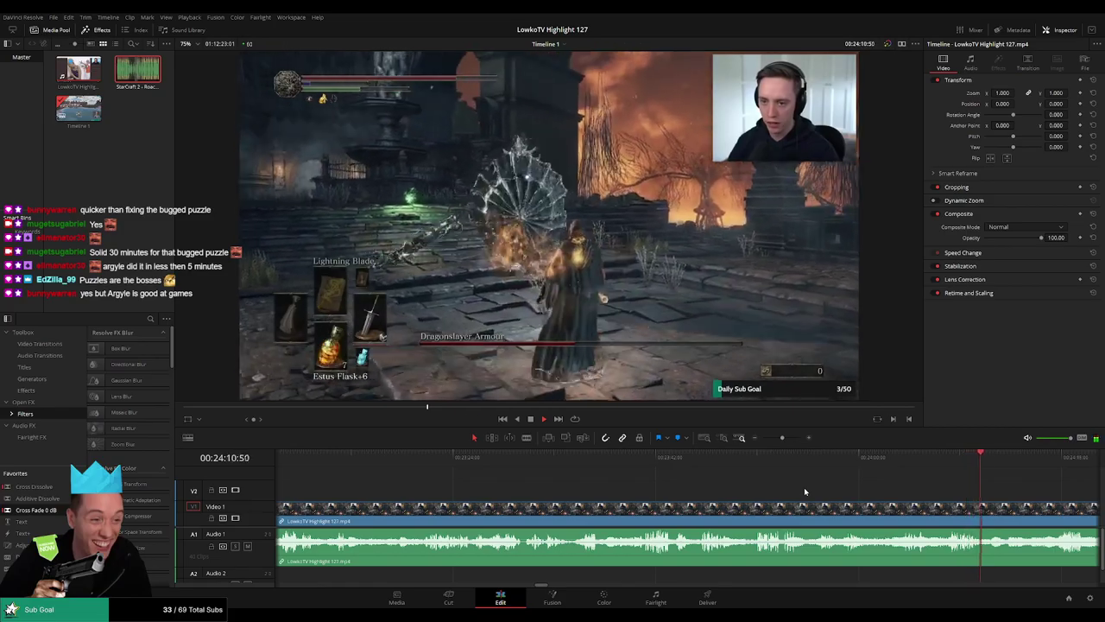
Trim and ripple delete the dead section after the boss fight, up to the Kotaku article.
{"action": "scroll", "coordinate": [704, 469], "scroll_direction": "right", "scroll_amount": 3}
{"action": "scroll", "coordinate": [704, 470], "scroll_direction": "right", "scroll_amount": 3}
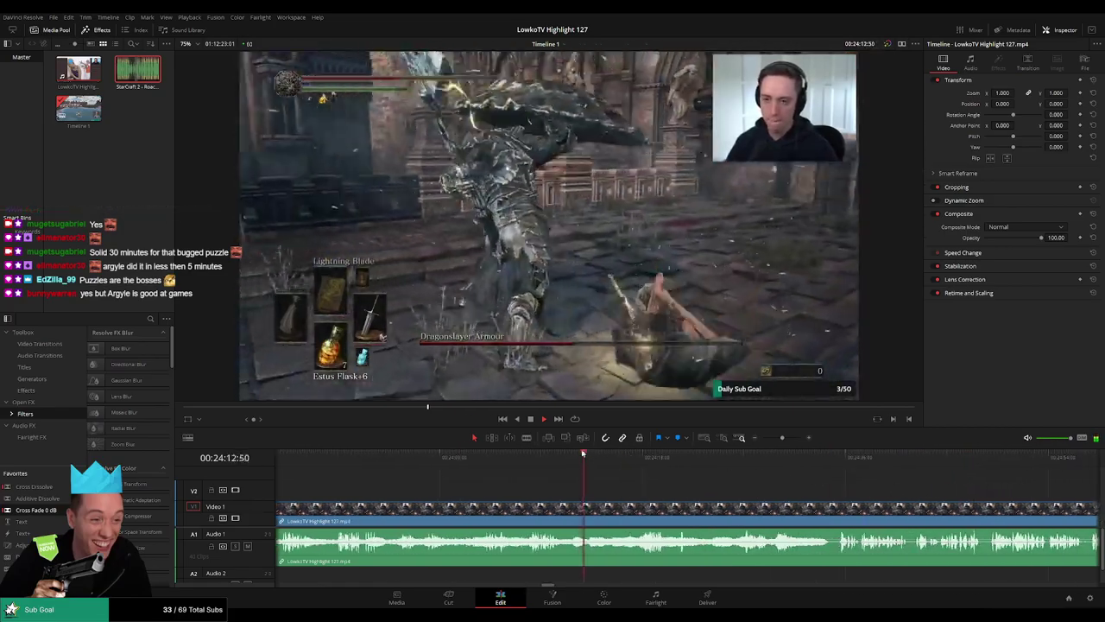
{"action": "scroll", "coordinate": [561, 473], "scroll_direction": "right", "scroll_amount": 2}
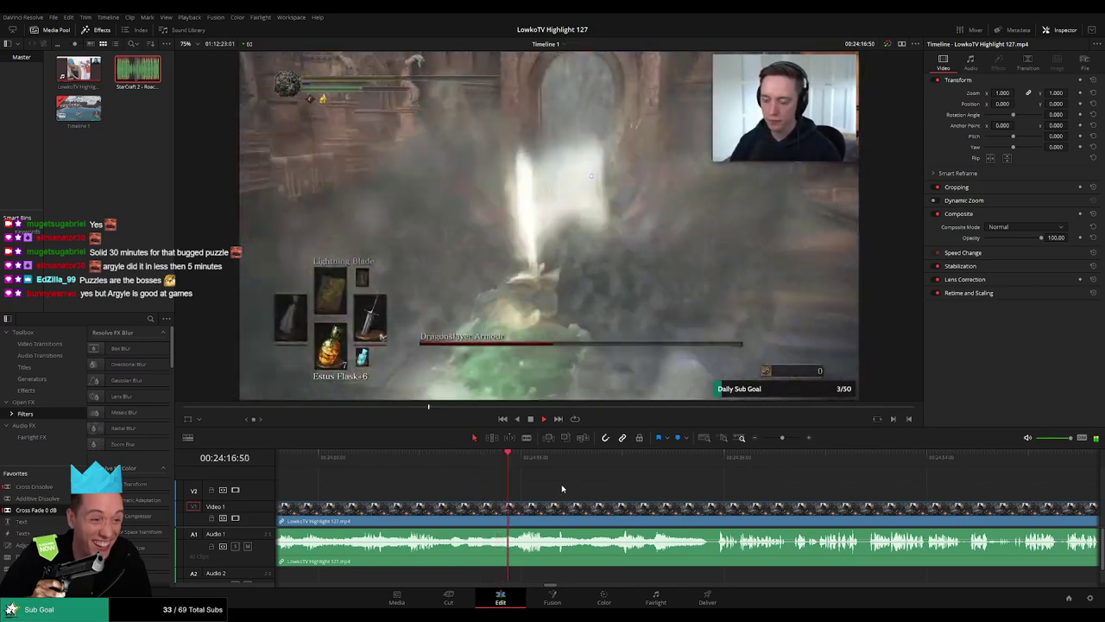
{"action": "scroll", "coordinate": [579, 485], "scroll_direction": "right", "scroll_amount": 1}
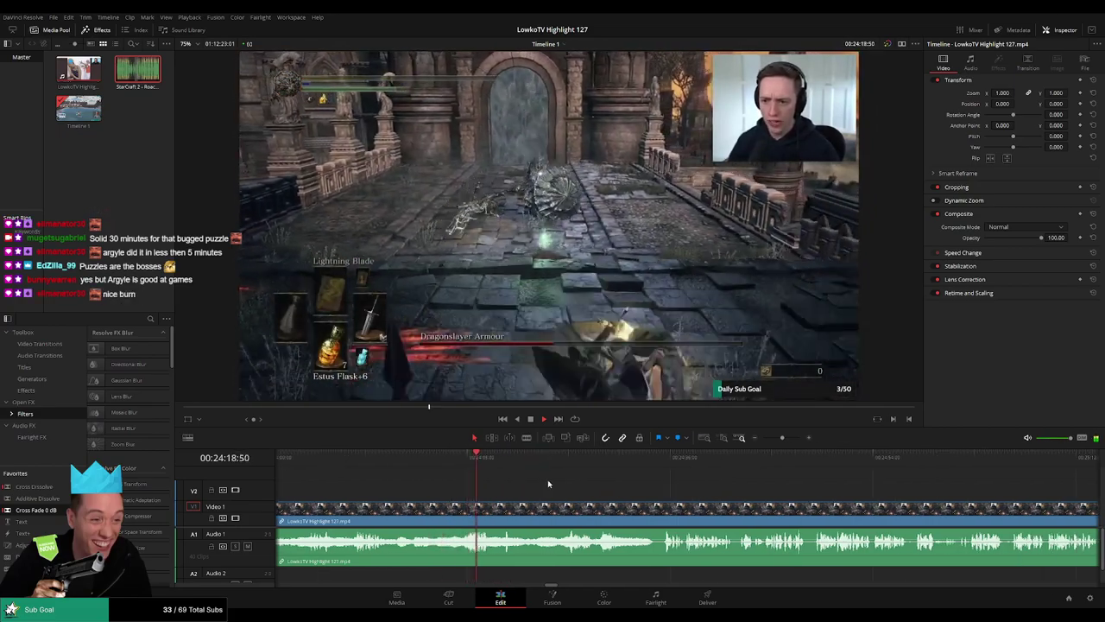
{"action": "scroll", "coordinate": [583, 491], "scroll_direction": "right", "scroll_amount": 1}
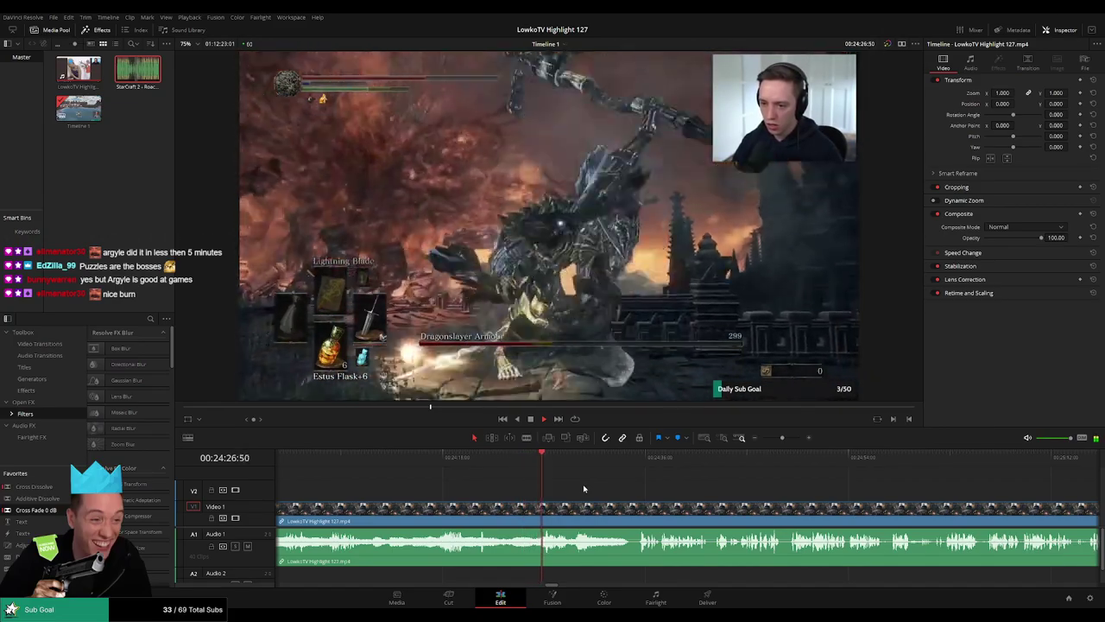
{"action": "scroll", "coordinate": [527, 482], "scroll_direction": "right", "scroll_amount": 4}
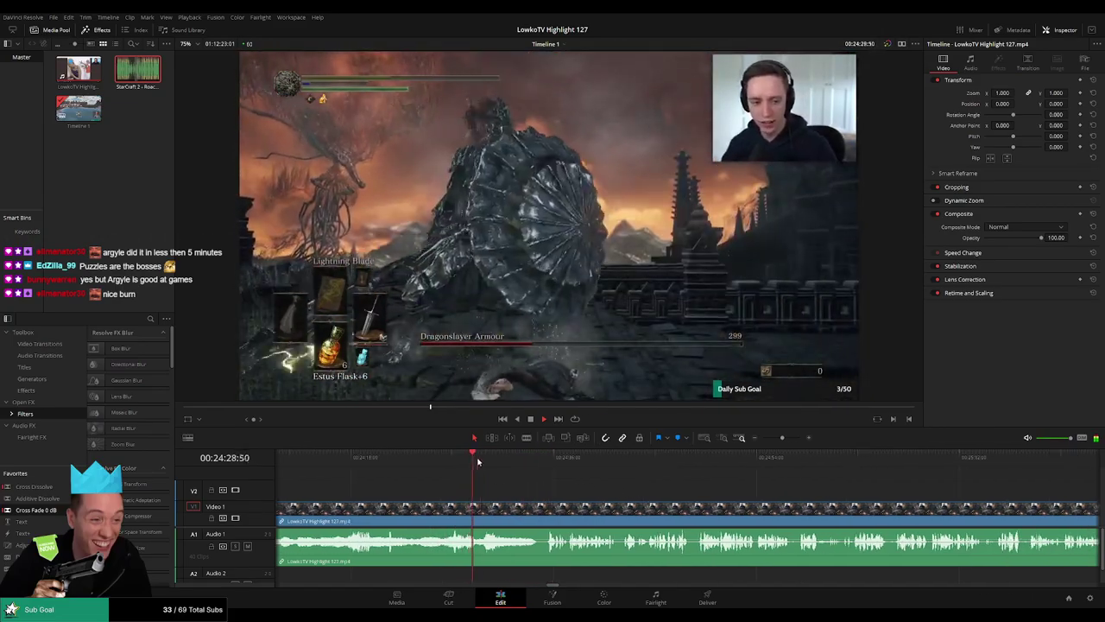
{"action": "left_click", "coordinate": [522, 463]}
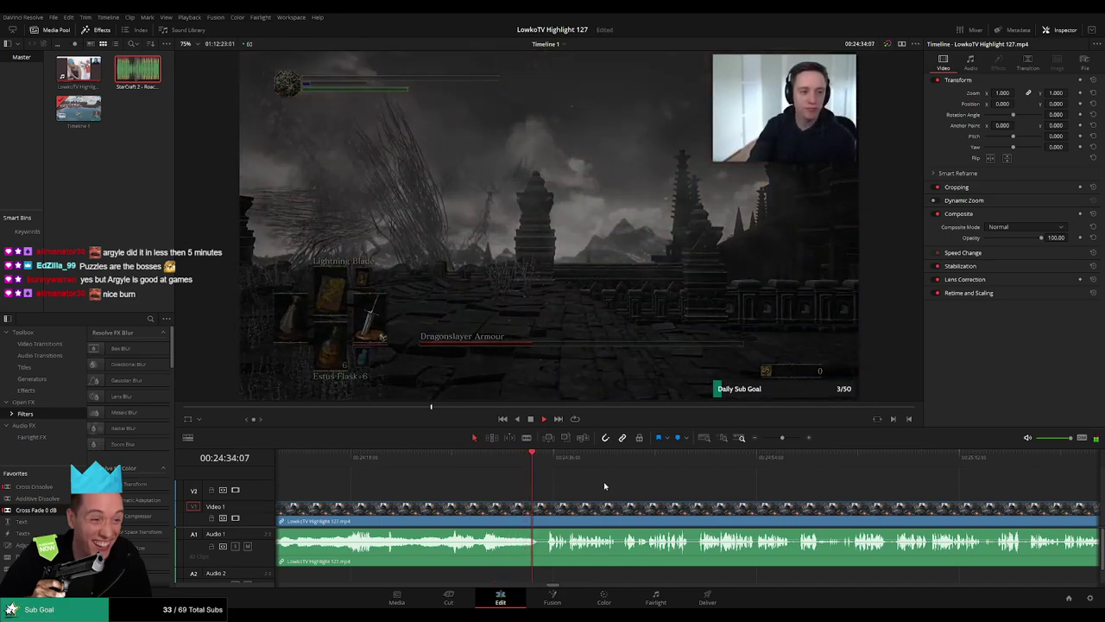
{"action": "scroll", "coordinate": [731, 485], "scroll_direction": "left", "scroll_amount": 5}
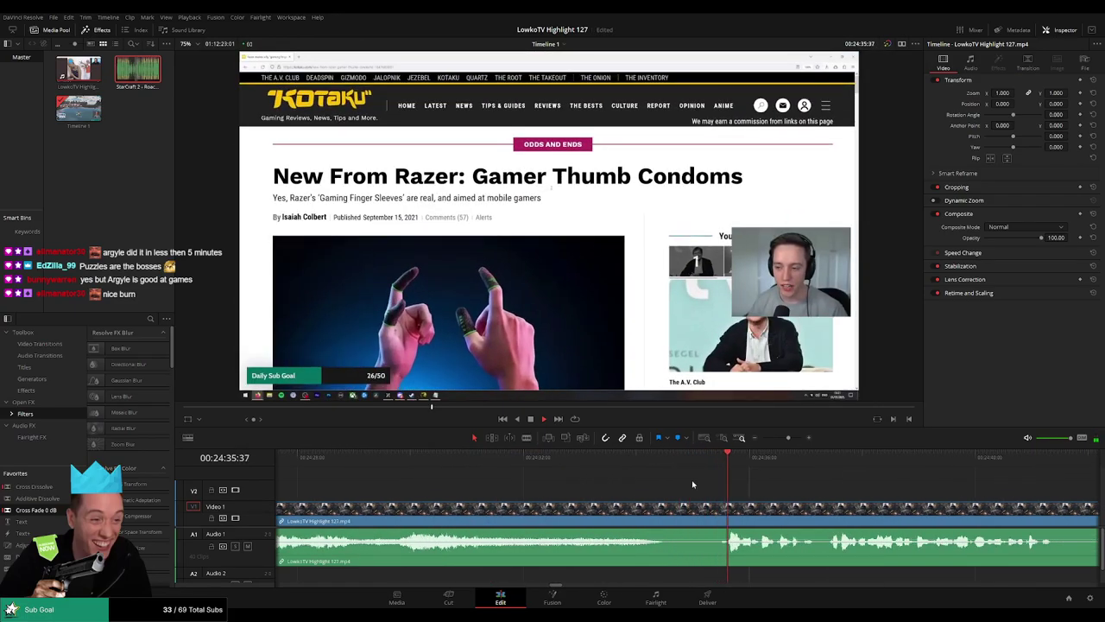
{"action": "left_click_drag", "start_coordinate": [628, 480], "coordinate": [659, 478]}
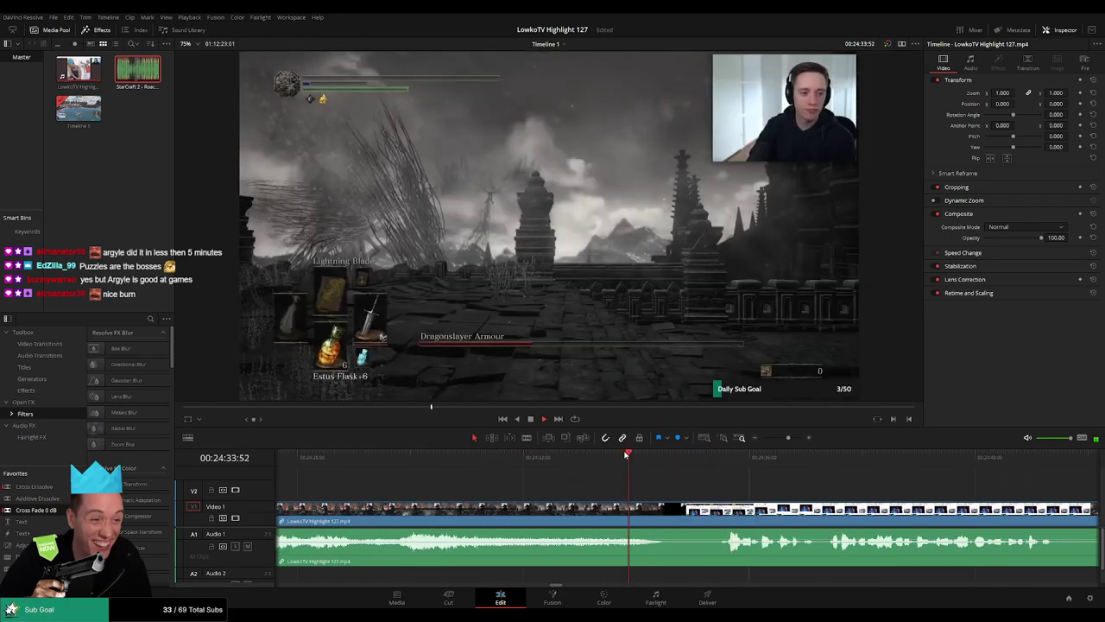
{"action": "left_click_drag", "start_coordinate": [667, 515], "coordinate": [700, 516]}
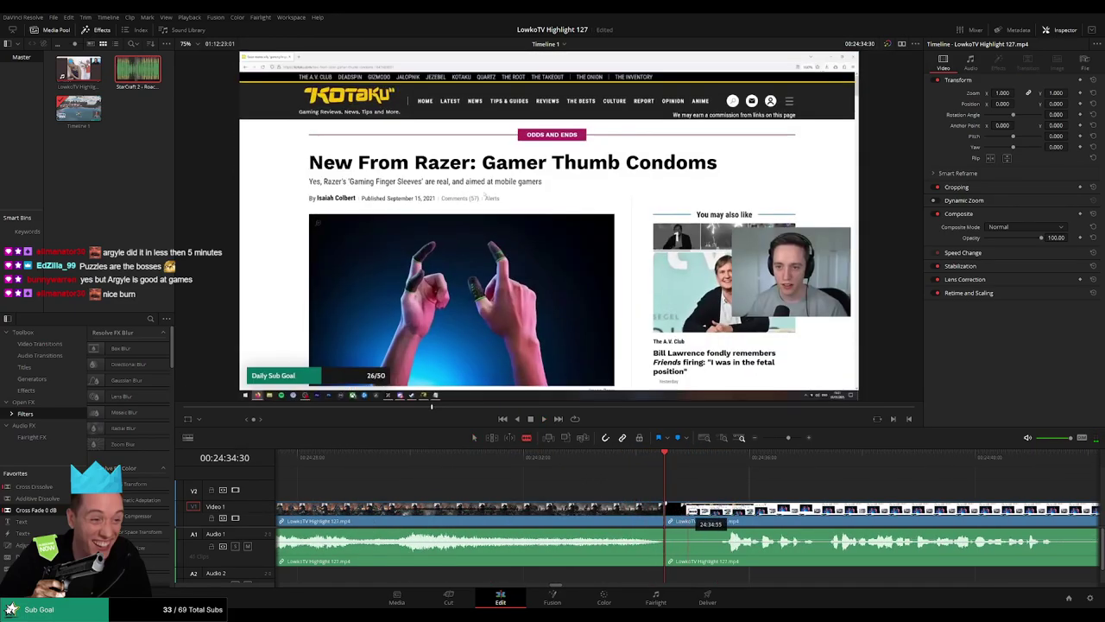
{"action": "left_click_drag", "start_coordinate": [686, 464], "coordinate": [708, 458]}
{"action": "left_click_drag", "start_coordinate": [709, 515], "coordinate": [709, 517]}
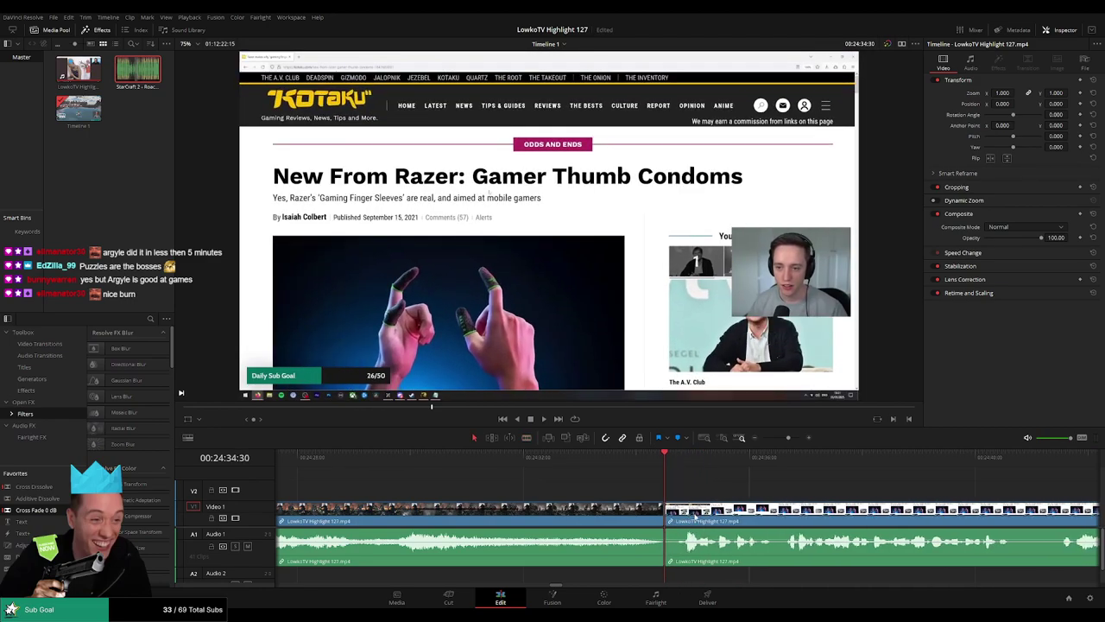
{"action": "key", "text": "ctrl+shift+["}
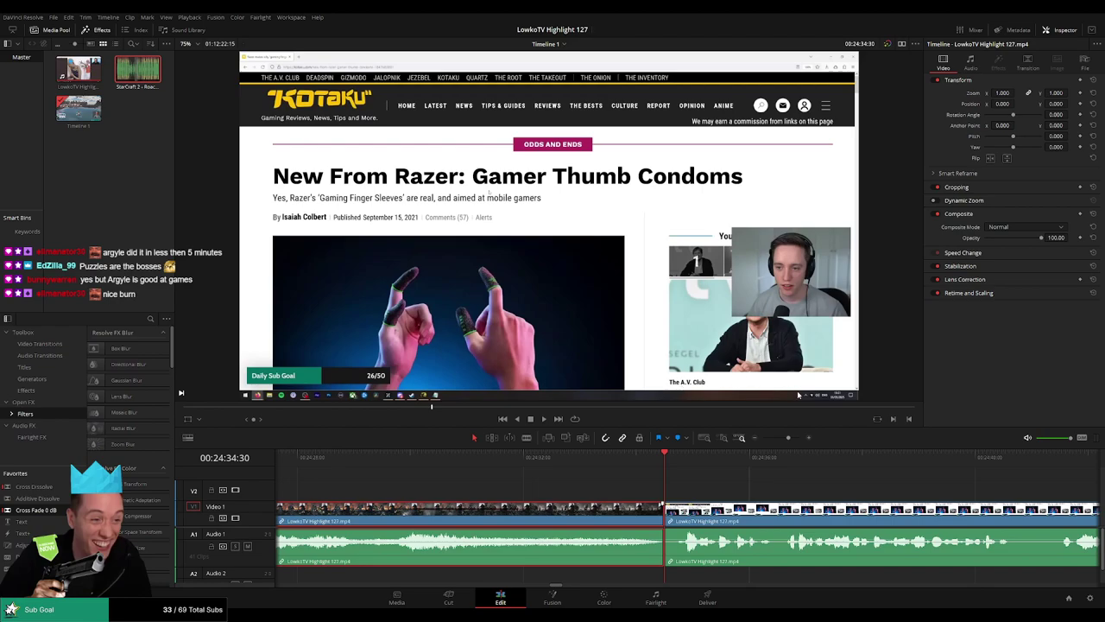
Place an Adjustment Clip on V2 over the article footage and lengthen it.
{"action": "key", "text": "shift+v"}
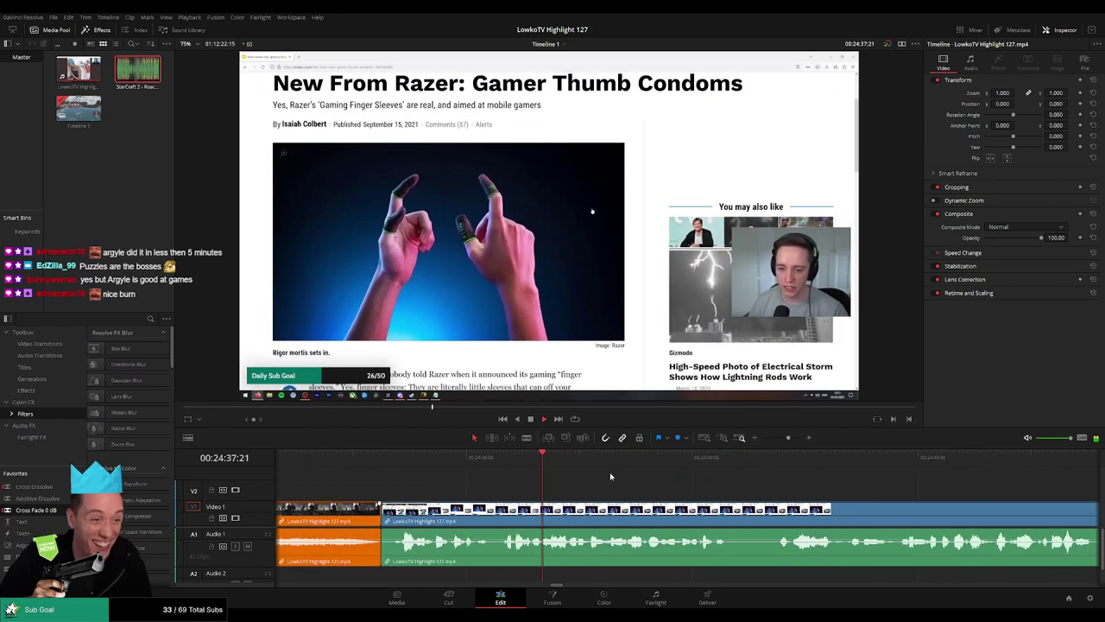
{"action": "mouse_move", "coordinate": [788, 438]}
{"action": "left_mouse_down"}
{"action": "mouse_move", "coordinate": [771, 439]}
{"action": "mouse_move", "coordinate": [786, 439]}
{"action": "left_mouse_up"}
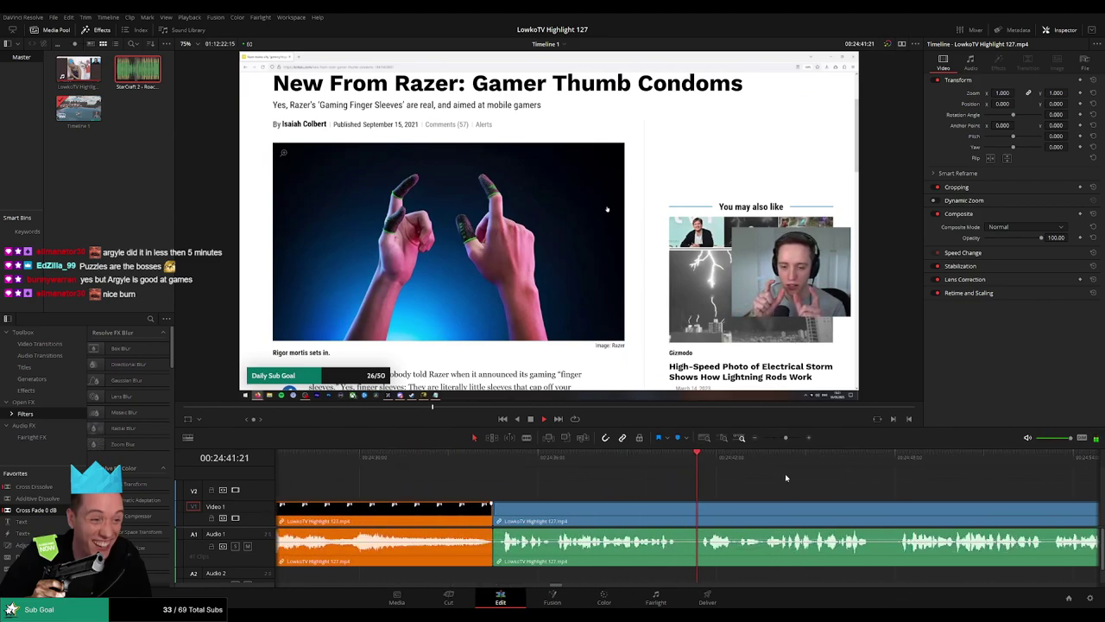
{"action": "scroll", "coordinate": [658, 484], "scroll_direction": "right", "scroll_amount": 3}
{"action": "left_click", "coordinate": [481, 456]}
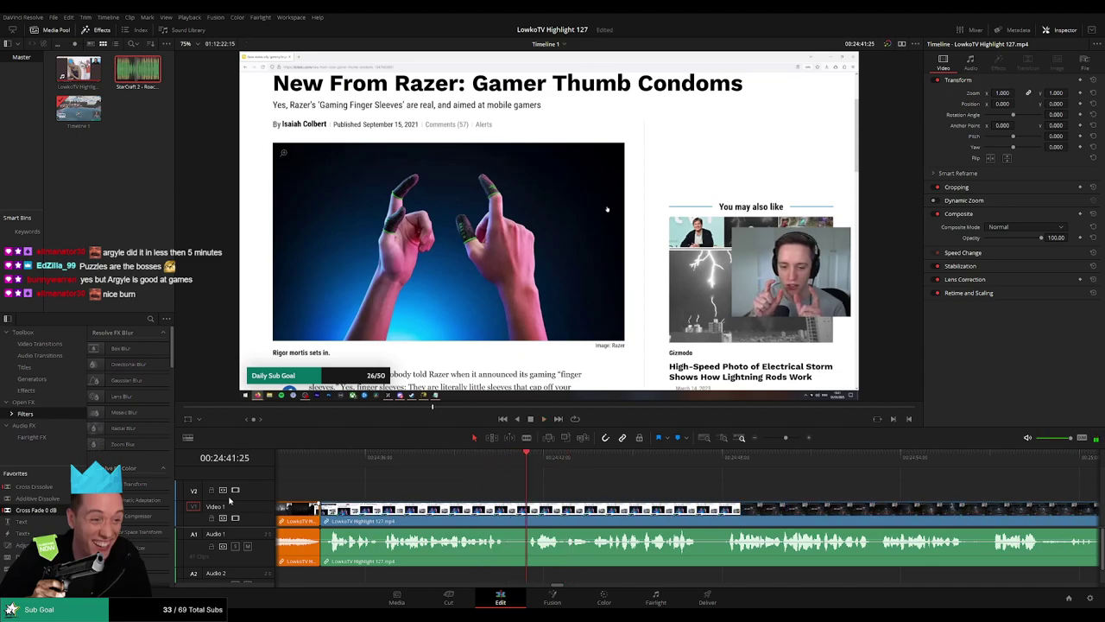
{"action": "left_click_drag", "start_coordinate": [22, 545], "coordinate": [530, 494]}
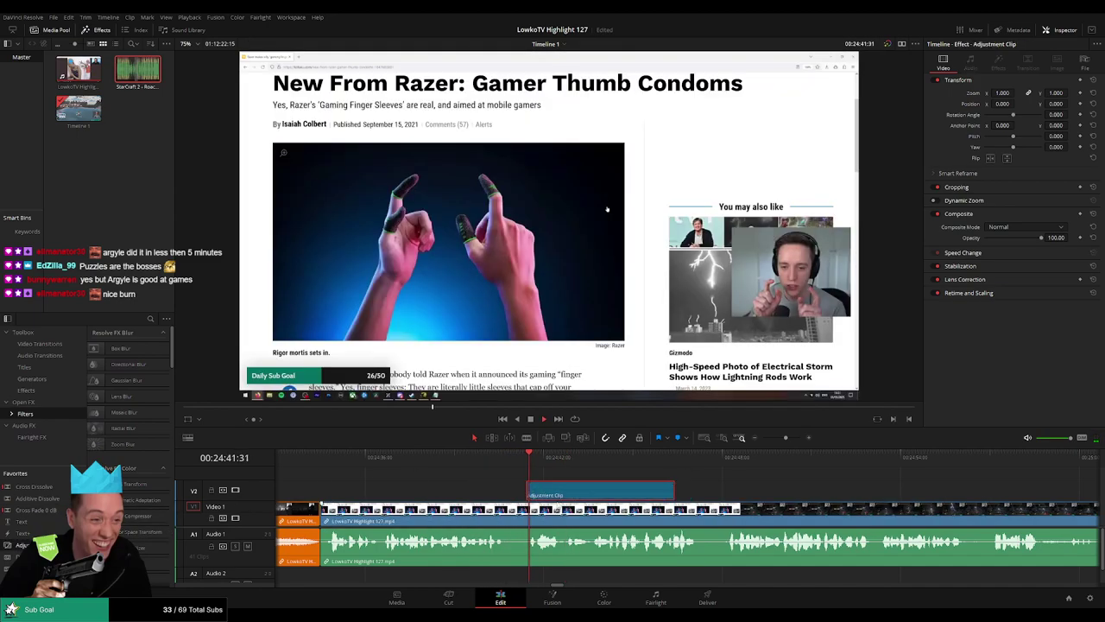
{"action": "left_click_drag", "start_coordinate": [675, 494], "coordinate": [712, 494]}
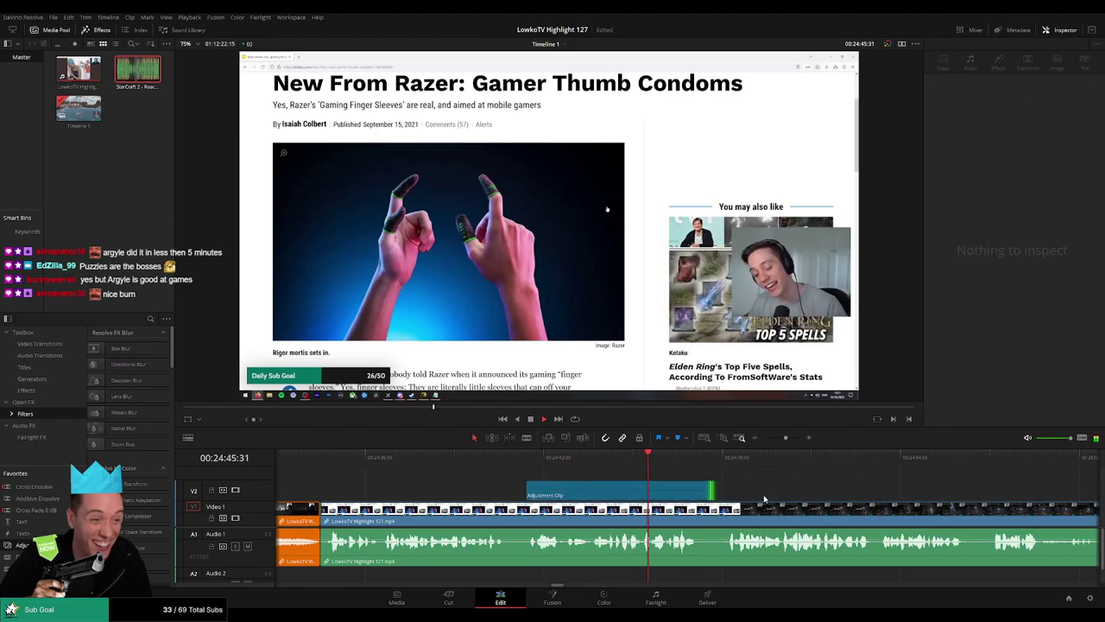
Zoom the adjustment clip to 1.8 and position it at -730, 189 on the Elden Ring story.
{"action": "left_click", "coordinate": [609, 491]}
{"action": "left_click_drag", "start_coordinate": [1003, 92], "coordinate": [1017, 103]}
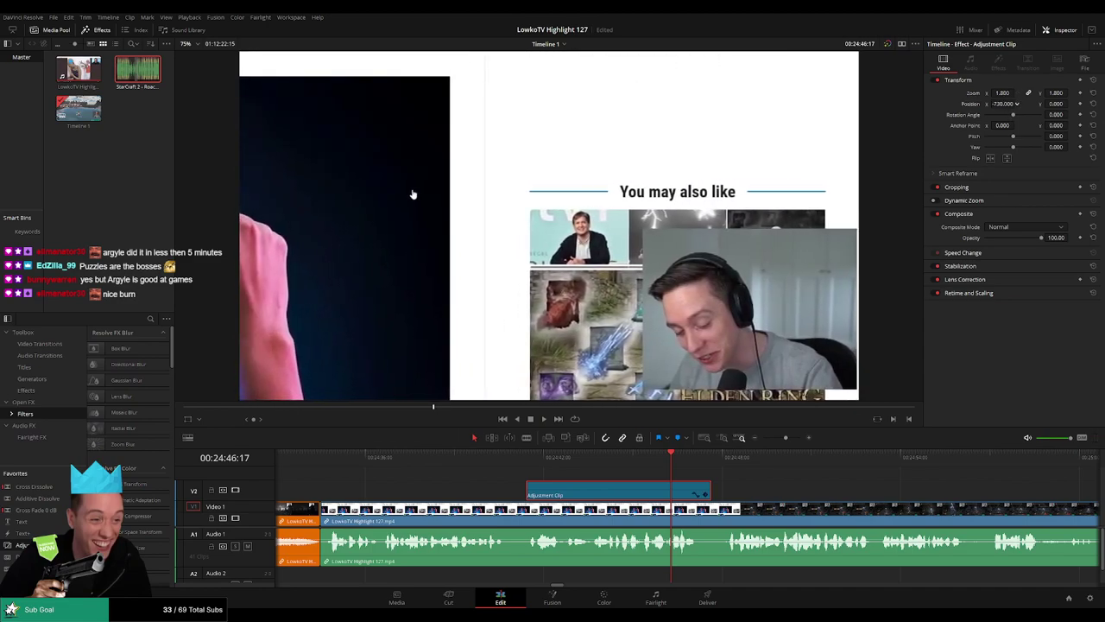
{"action": "left_click_drag", "start_coordinate": [413, 194], "coordinate": [413, 133]}
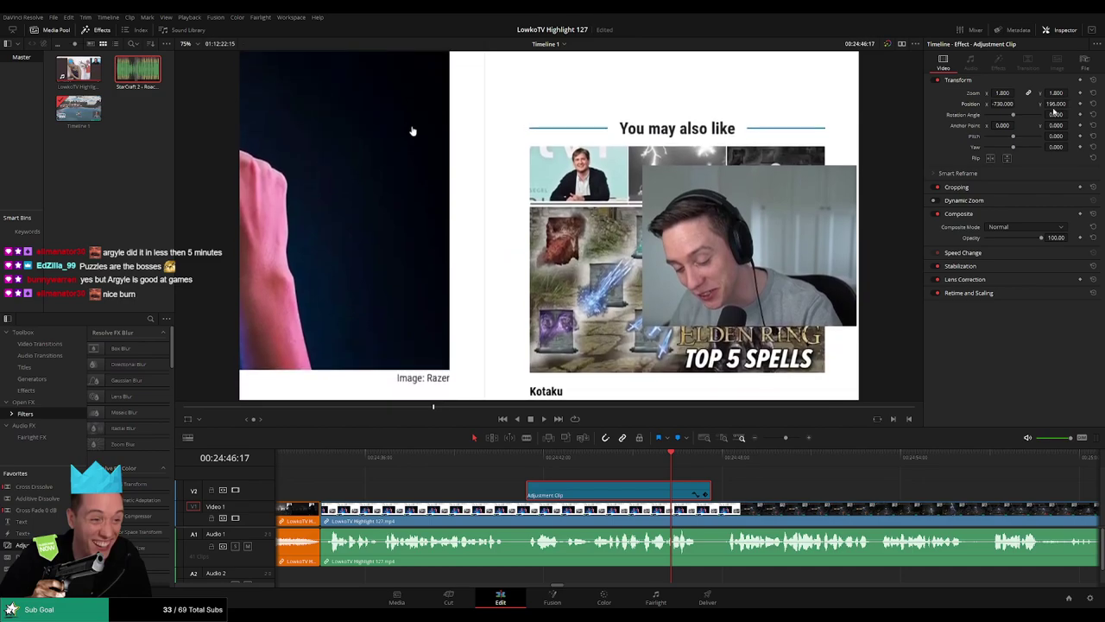
{"action": "key", "text": "space"}
{"action": "left_click", "coordinate": [766, 497]}
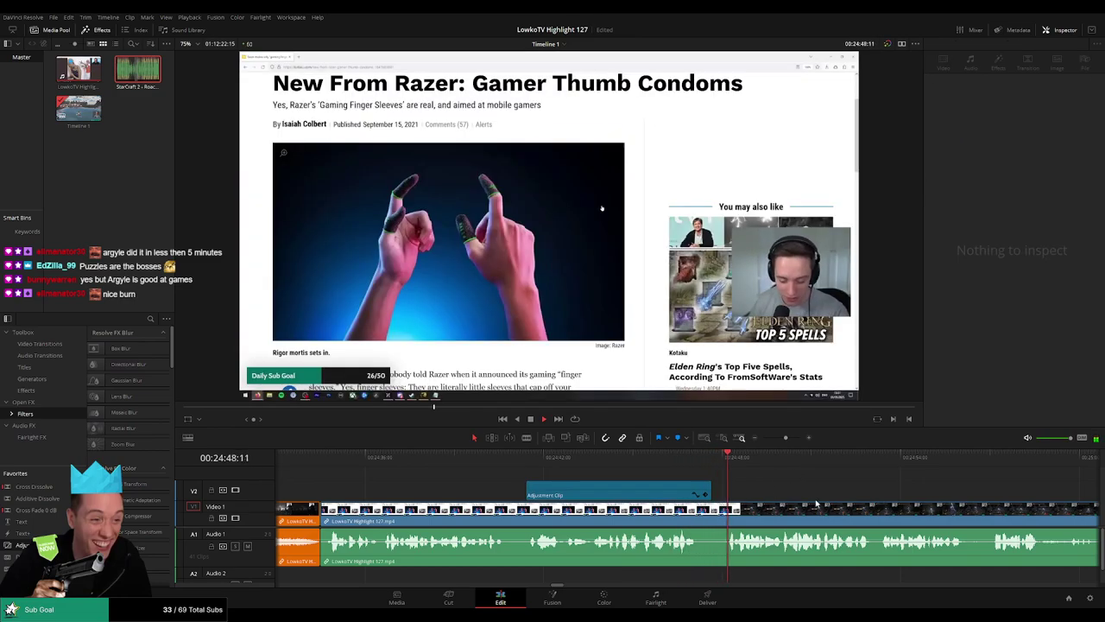
{"action": "scroll", "coordinate": [778, 500], "scroll_direction": "right", "scroll_amount": 4}
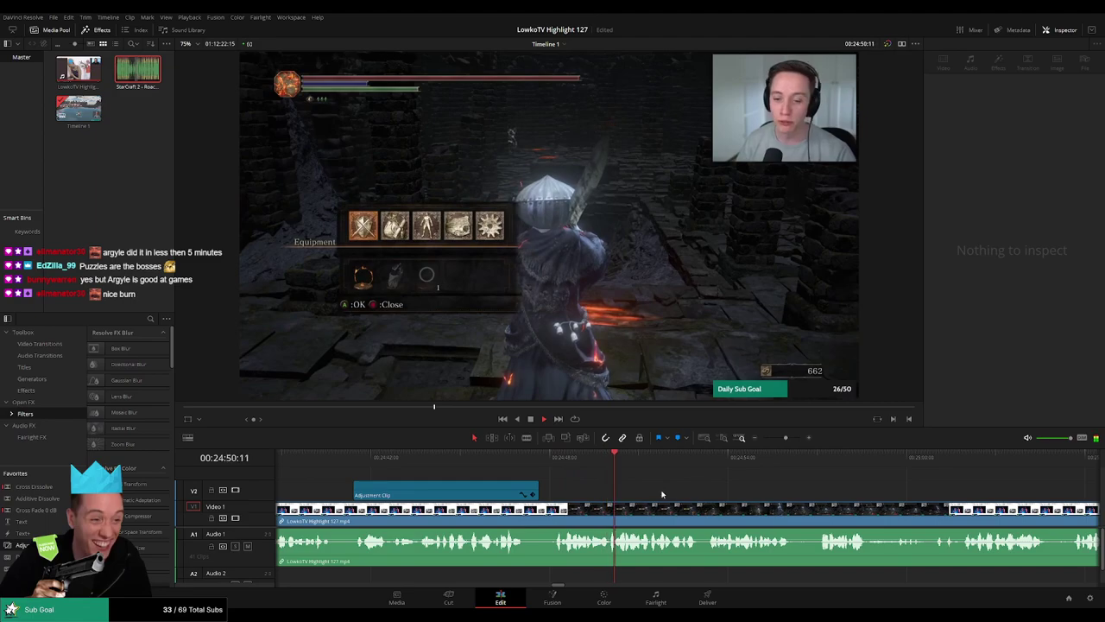
{"action": "left_click", "coordinate": [543, 462]}
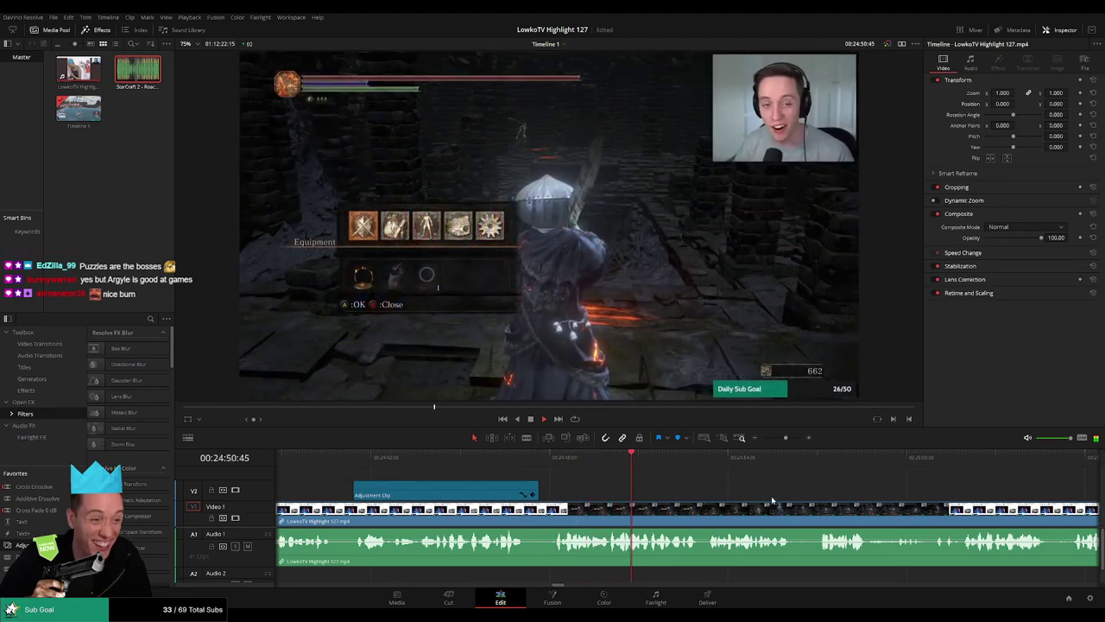
{"action": "scroll", "coordinate": [746, 499], "scroll_direction": "right", "scroll_amount": 2}
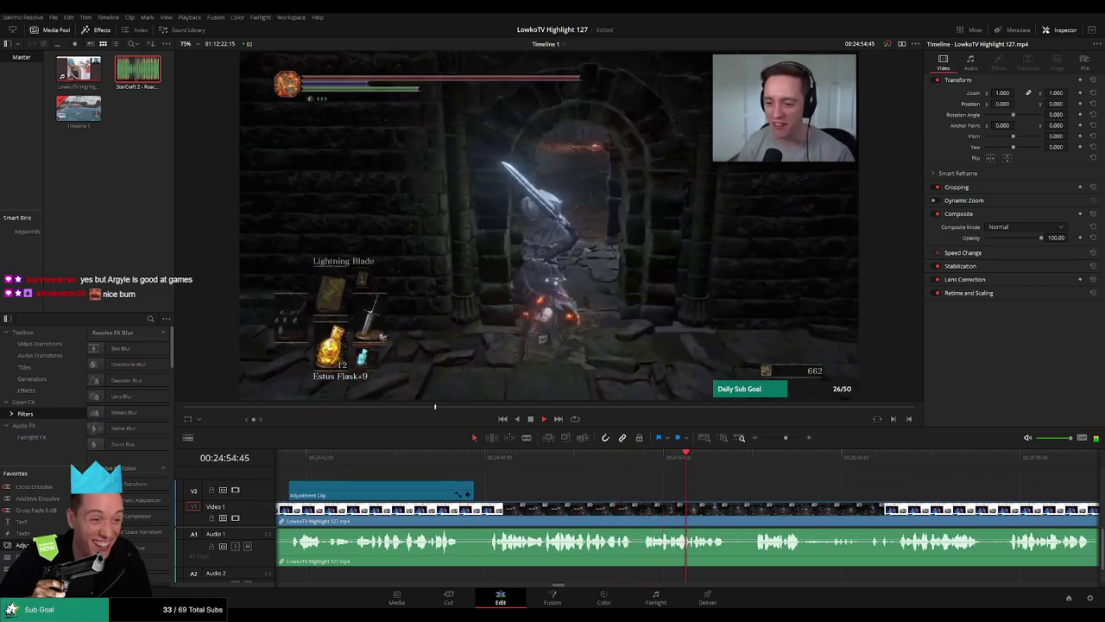
{"action": "scroll", "coordinate": [588, 491], "scroll_direction": "right", "scroll_amount": 8}
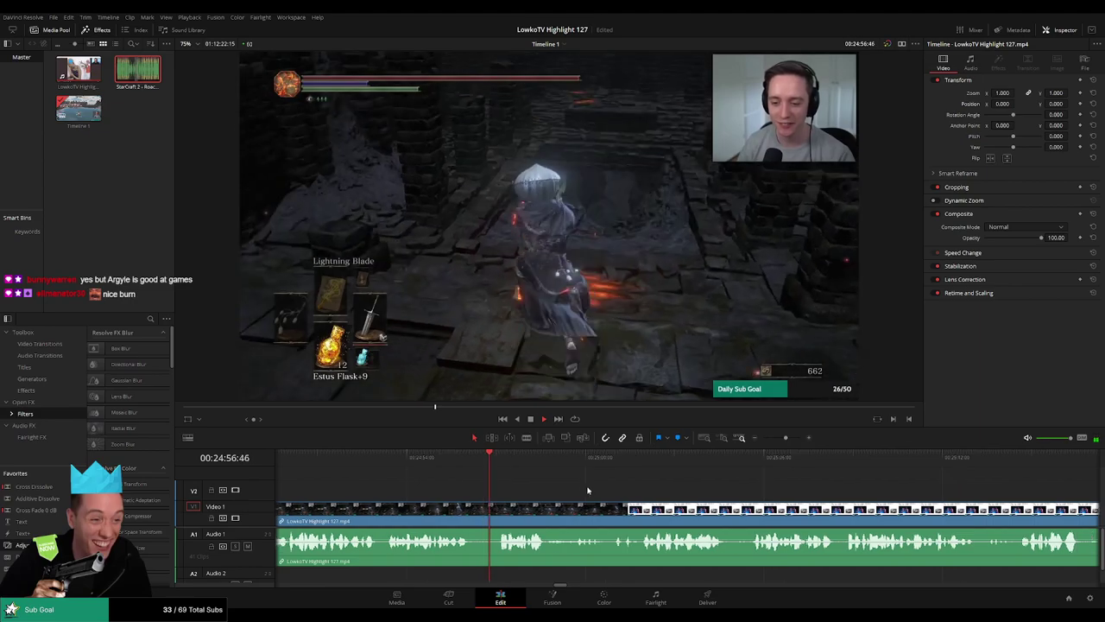
{"action": "scroll", "coordinate": [587, 491], "scroll_direction": "right", "scroll_amount": 1}
{"action": "scroll", "coordinate": [585, 495], "scroll_direction": "right", "scroll_amount": 2}
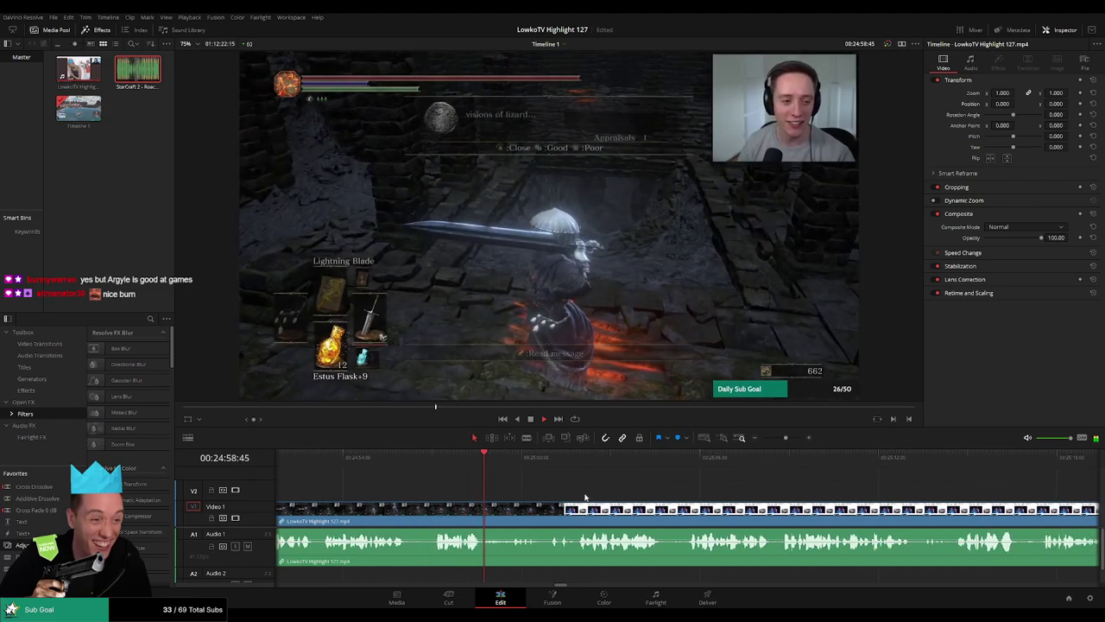
{"action": "scroll", "coordinate": [584, 495], "scroll_direction": "right", "scroll_amount": 4}
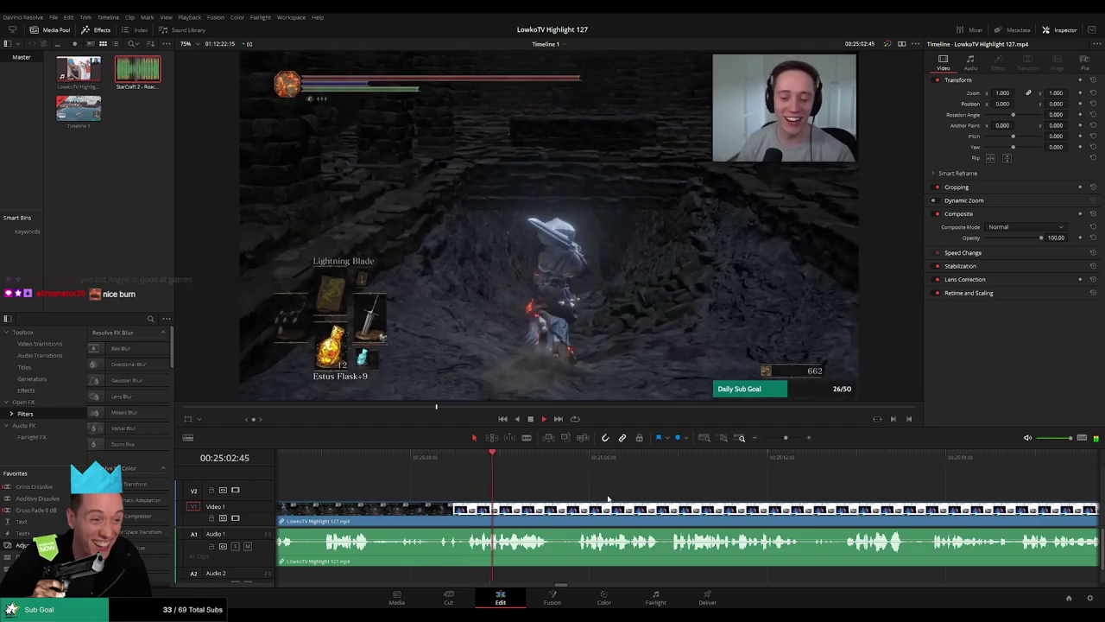
{"action": "scroll", "coordinate": [565, 493], "scroll_direction": "right", "scroll_amount": 2}
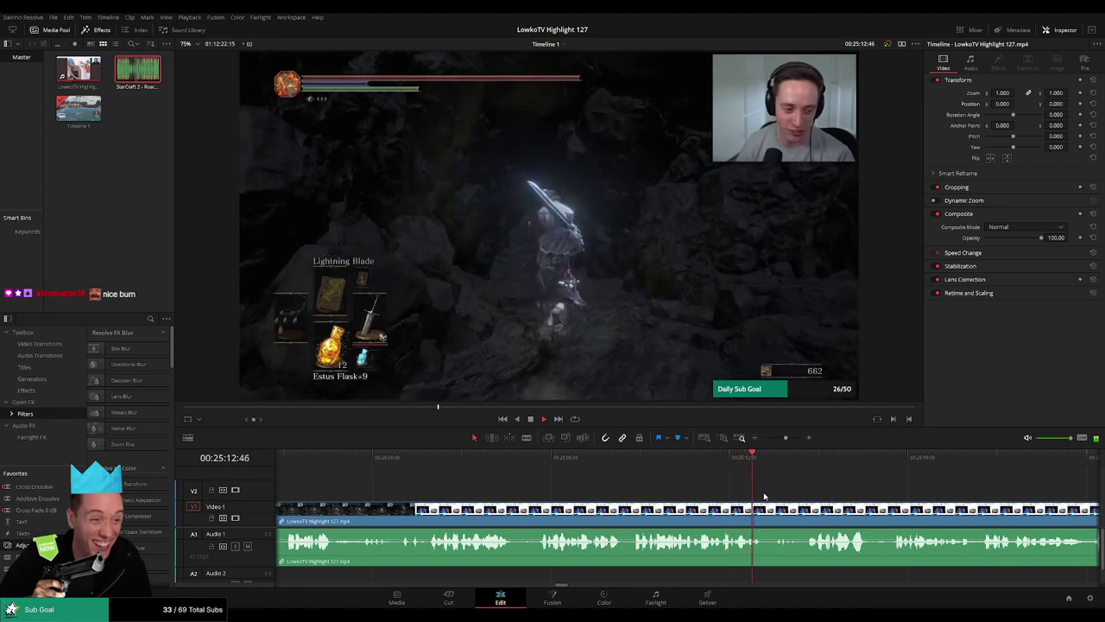
{"action": "scroll", "coordinate": [485, 492], "scroll_direction": "right", "scroll_amount": 3}
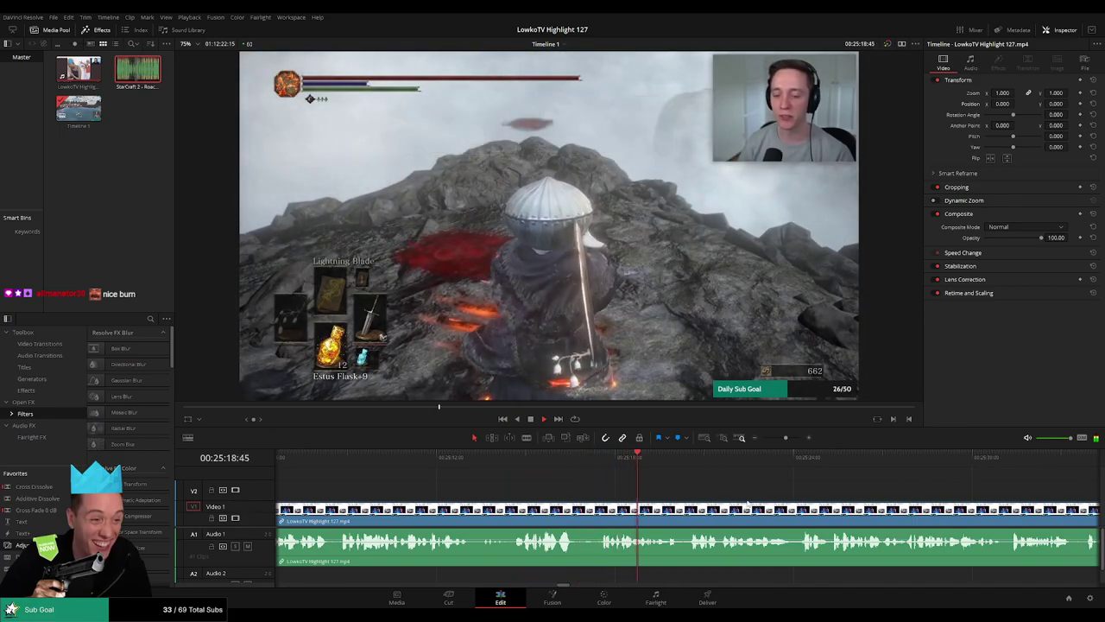
{"action": "scroll", "coordinate": [748, 503], "scroll_direction": "right", "scroll_amount": 3}
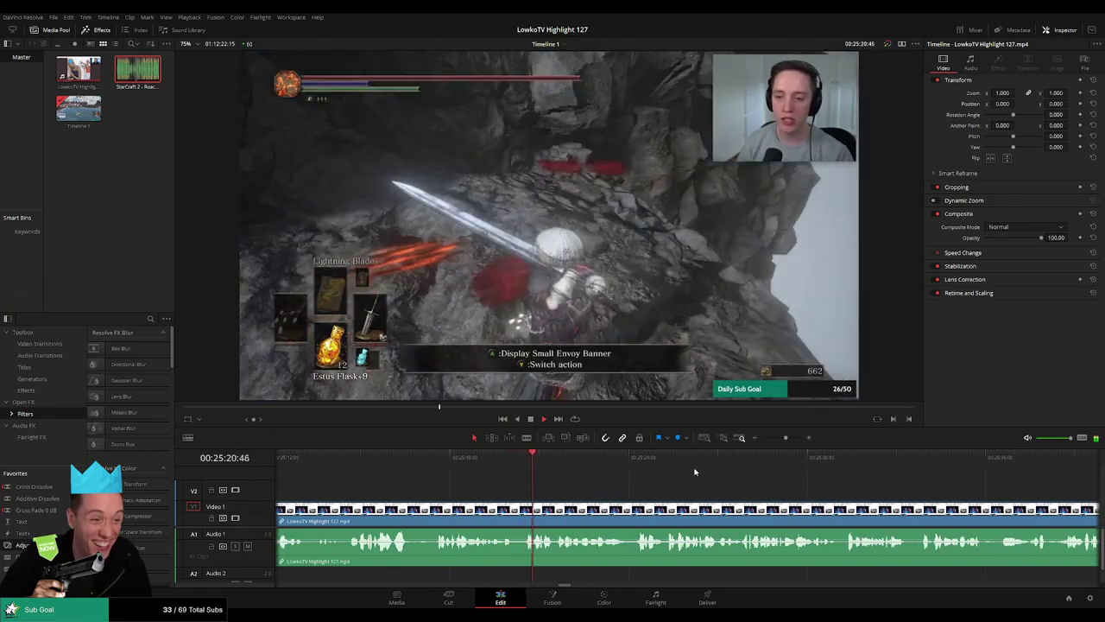
{"action": "mouse_move", "coordinate": [786, 438]}
{"action": "left_mouse_down"}
{"action": "mouse_move", "coordinate": [764, 437]}
{"action": "mouse_move", "coordinate": [786, 438]}
{"action": "left_mouse_up"}
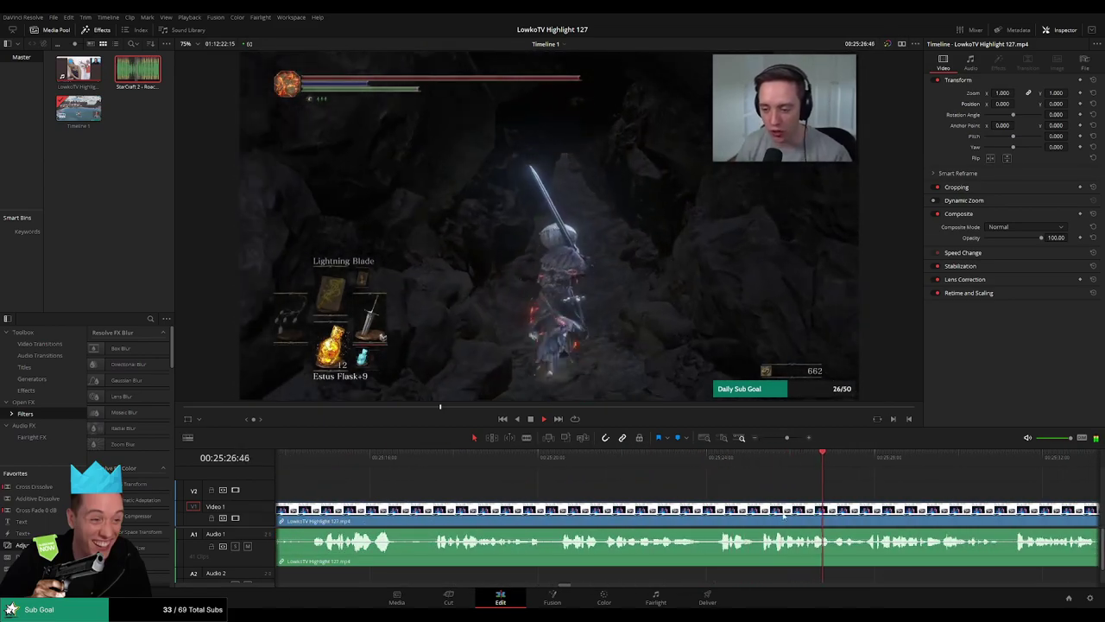
{"action": "scroll", "coordinate": [674, 505], "scroll_direction": "right", "scroll_amount": 5}
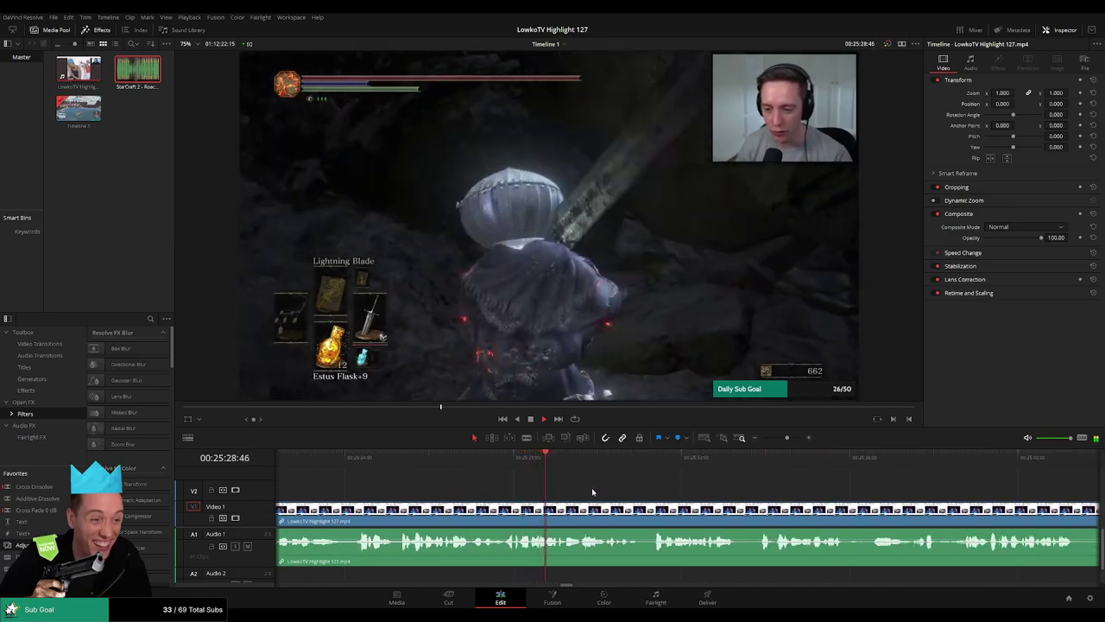
{"action": "scroll", "coordinate": [518, 494], "scroll_direction": "right", "scroll_amount": 5}
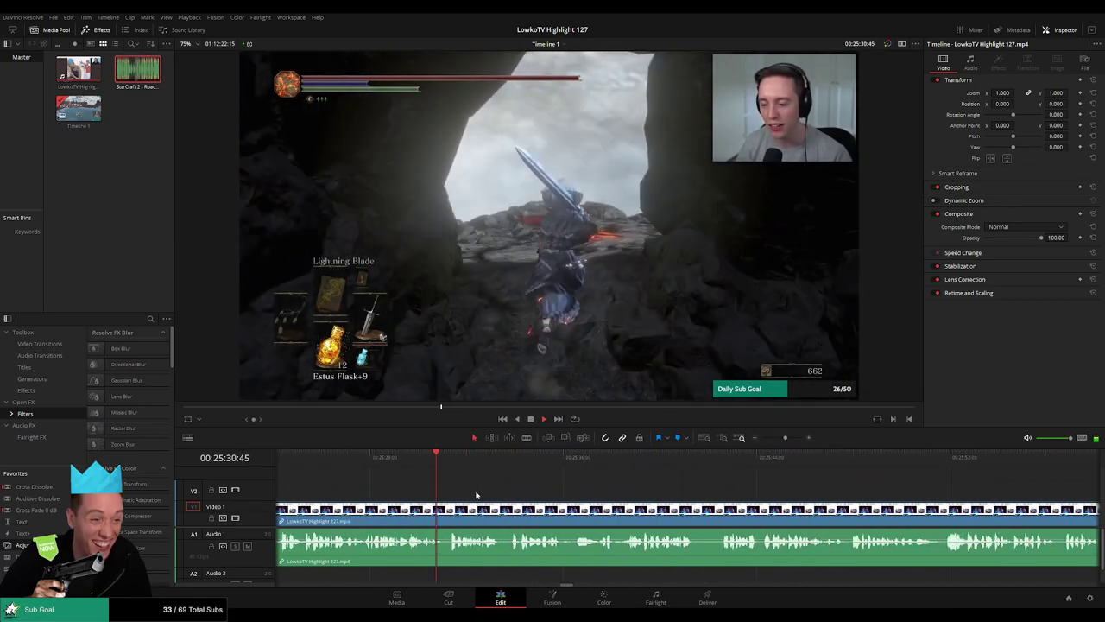
{"action": "scroll", "coordinate": [680, 492], "scroll_direction": "left", "scroll_amount": 3}
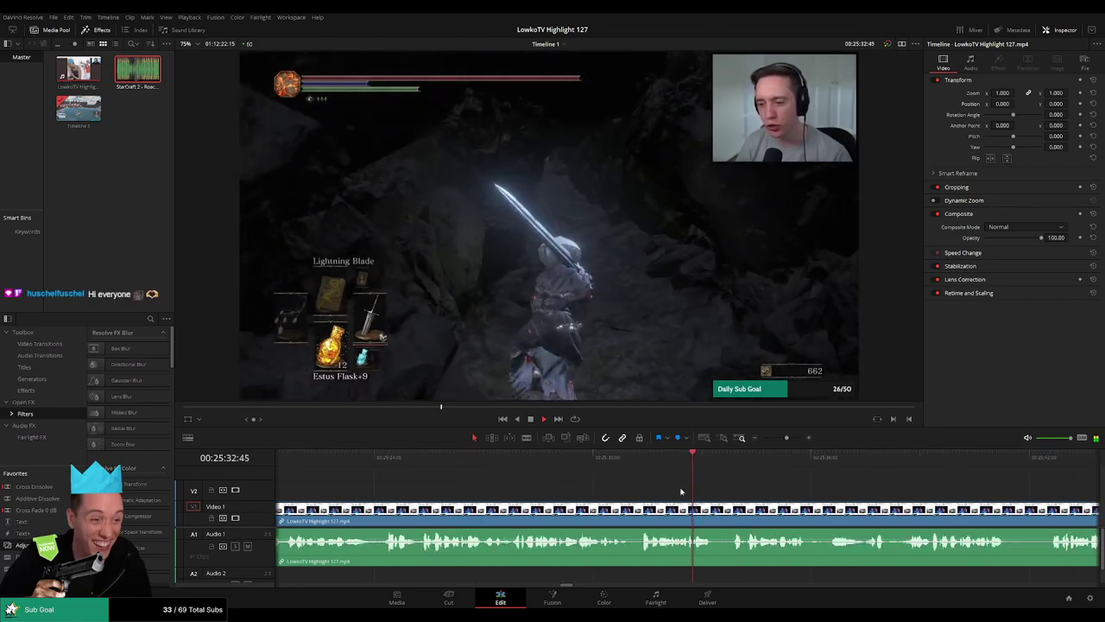
{"action": "scroll", "coordinate": [680, 492], "scroll_direction": "right", "scroll_amount": 3}
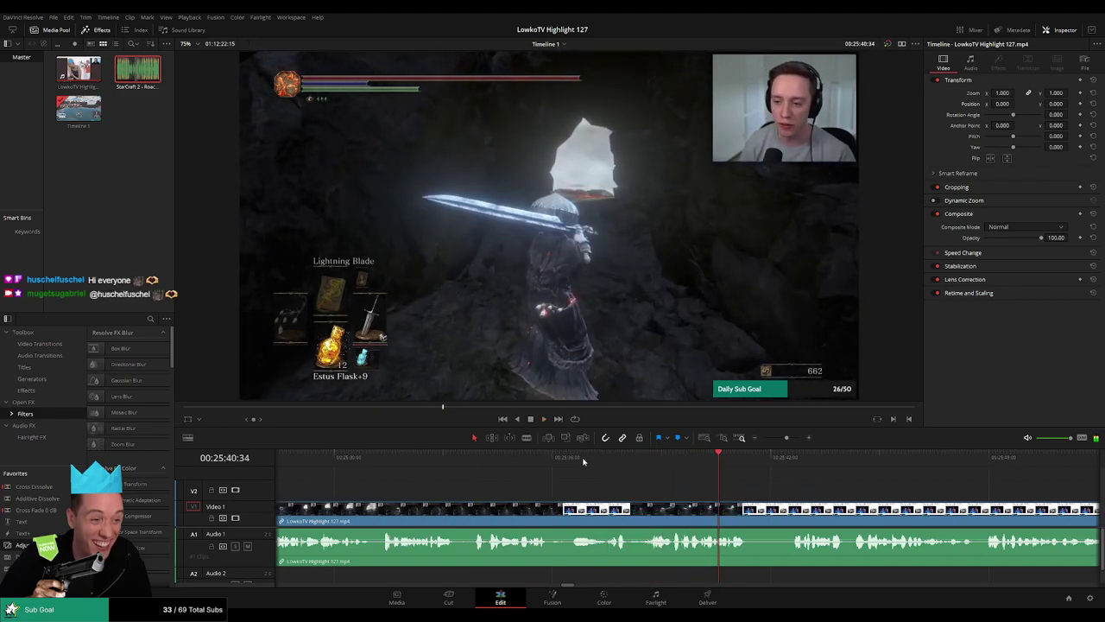
Blade and ripple delete the first dead stretch of footage.
{"action": "left_click", "coordinate": [570, 459]}
{"action": "key", "text": "b"}
{"action": "left_click", "coordinate": [605, 509]}
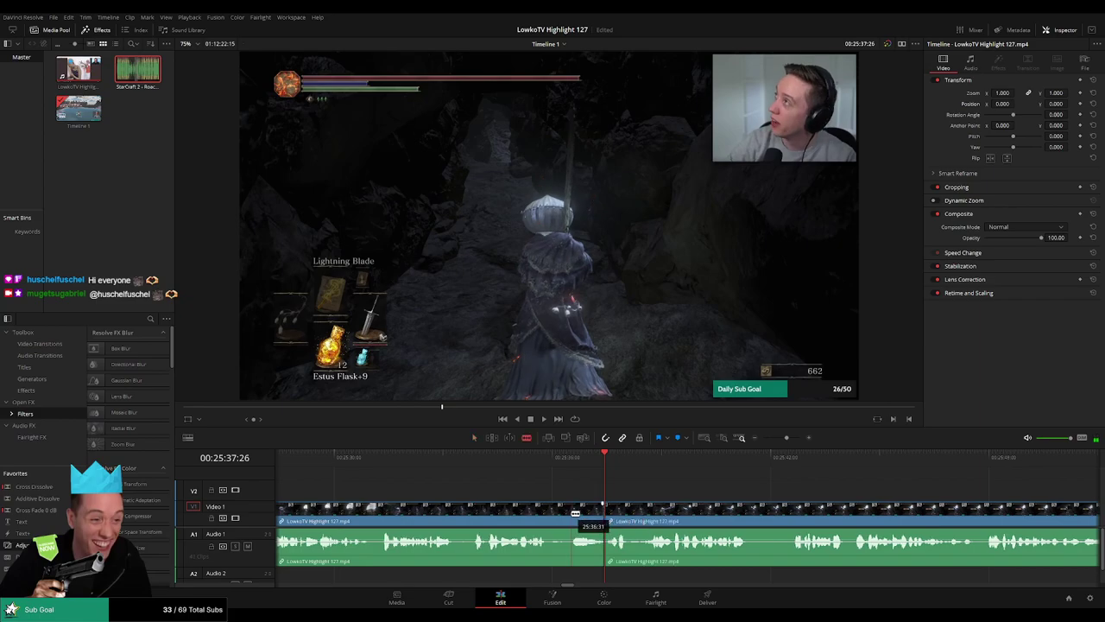
{"action": "key", "text": "Delete"}
{"action": "left_click", "coordinate": [539, 467]}
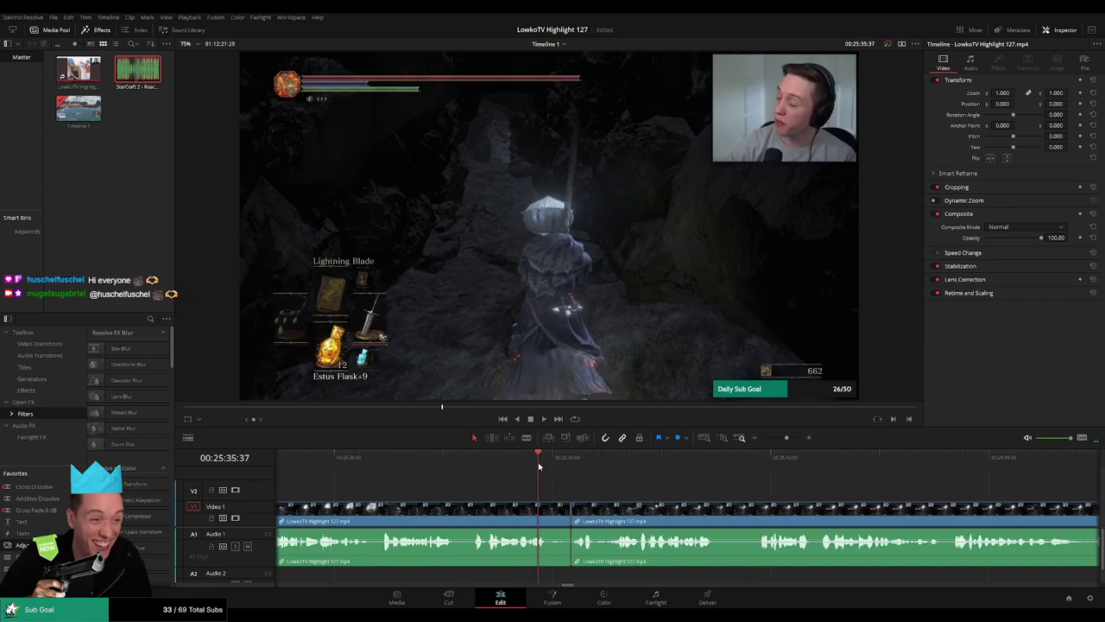
{"action": "left_click", "coordinate": [492, 515]}
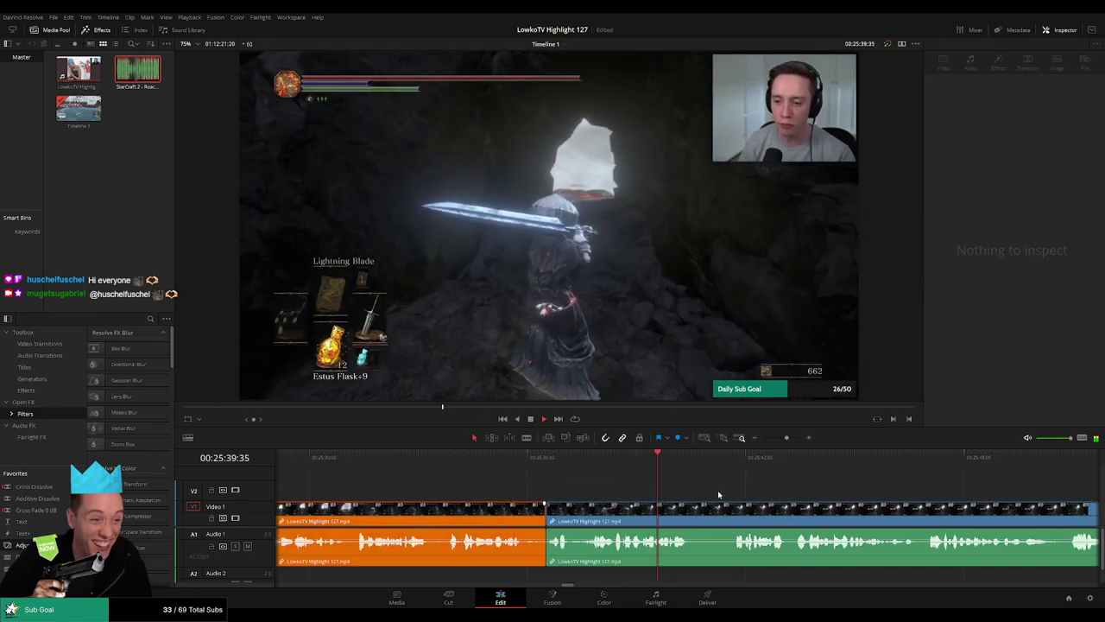
Split at the next dead stretch, remove the short piece, and play back across the cut.
{"action": "scroll", "coordinate": [555, 485], "scroll_direction": "right", "scroll_amount": 5}
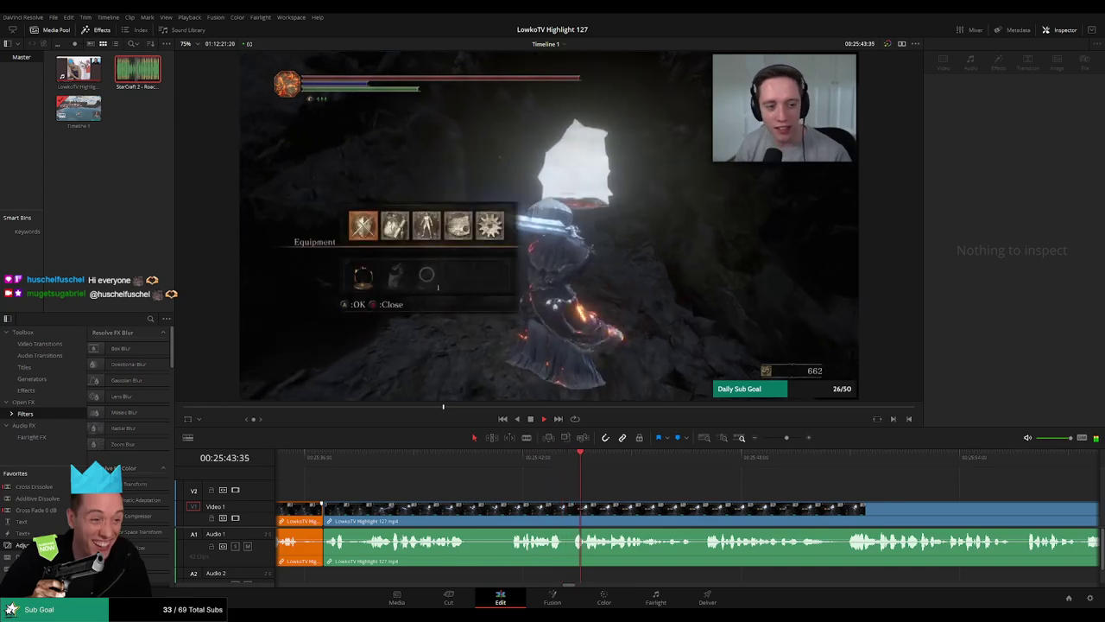
{"action": "scroll", "coordinate": [596, 493], "scroll_direction": "right", "scroll_amount": 3}
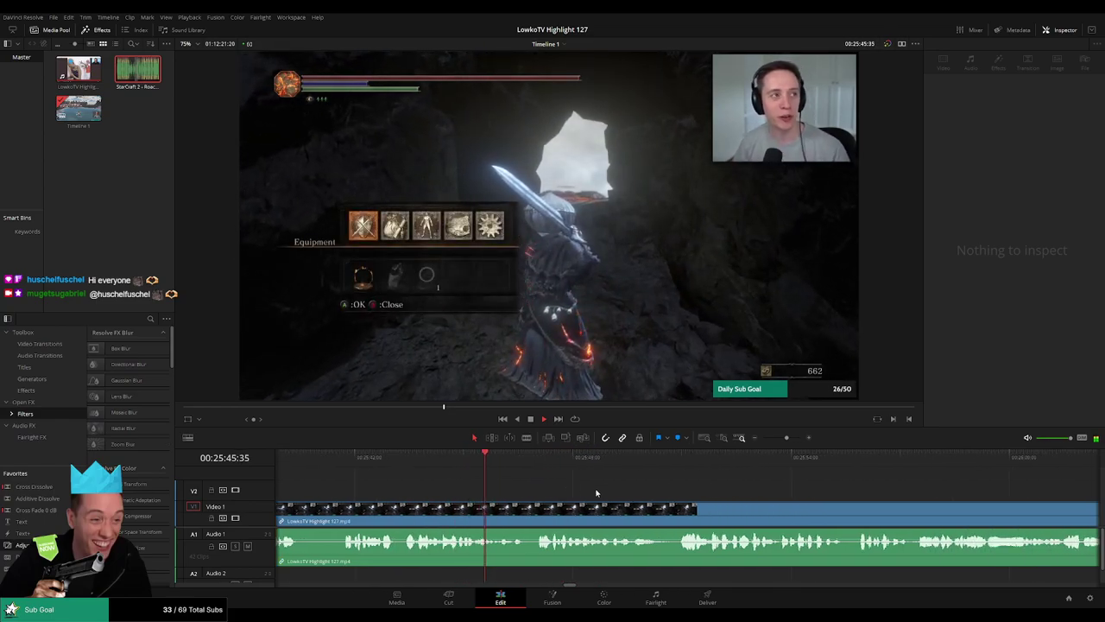
{"action": "scroll", "coordinate": [562, 491], "scroll_direction": "right", "scroll_amount": 2}
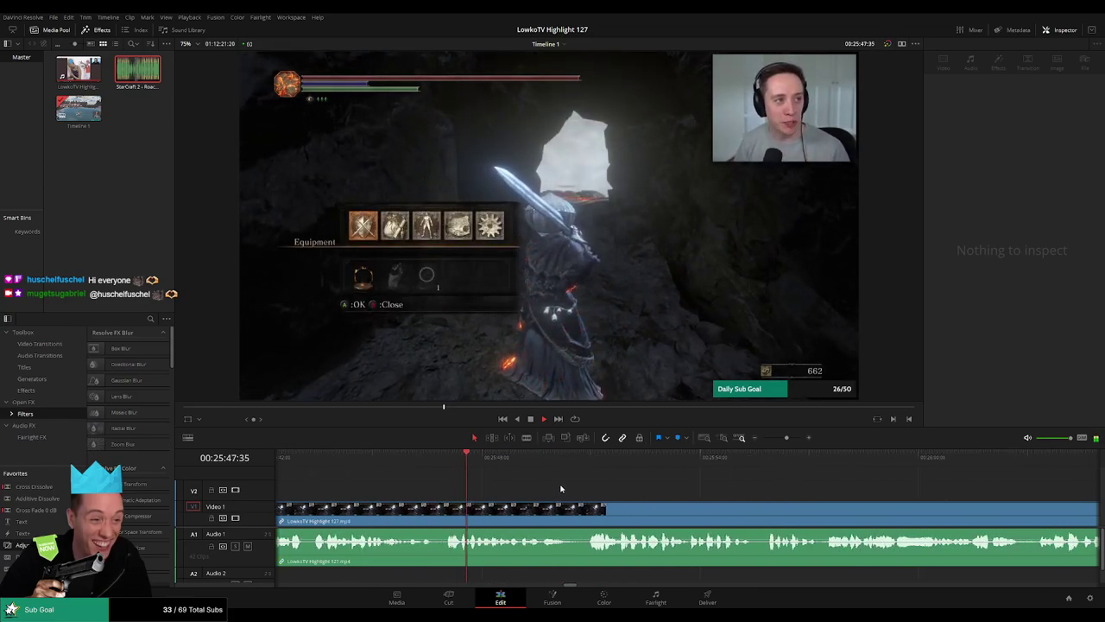
{"action": "scroll", "coordinate": [553, 486], "scroll_direction": "right", "scroll_amount": 3}
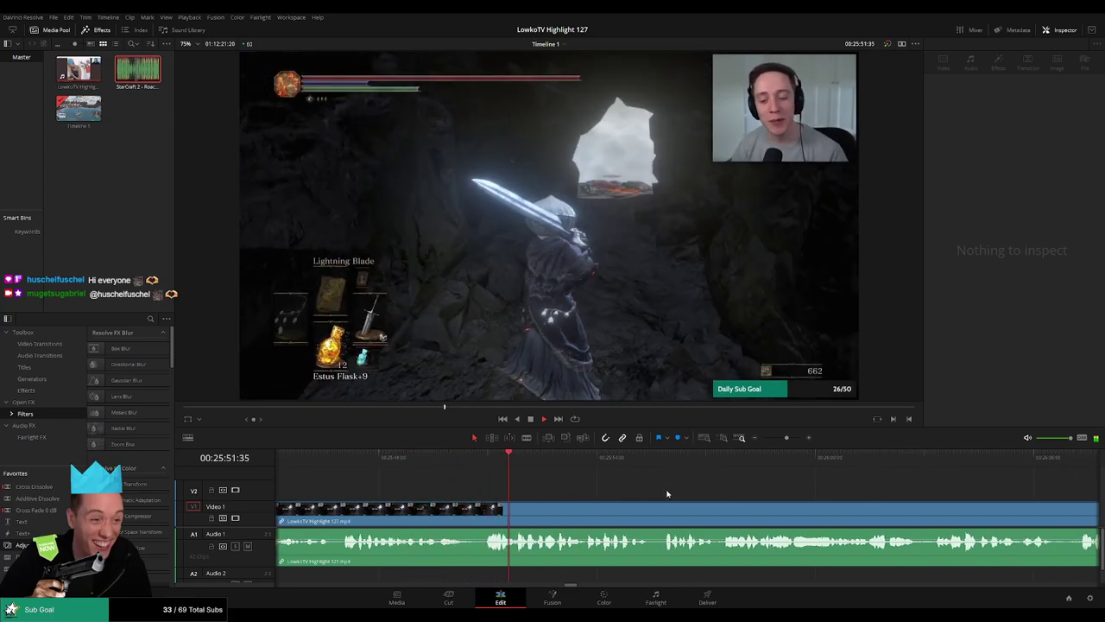
{"action": "scroll", "coordinate": [620, 492], "scroll_direction": "right", "scroll_amount": 1}
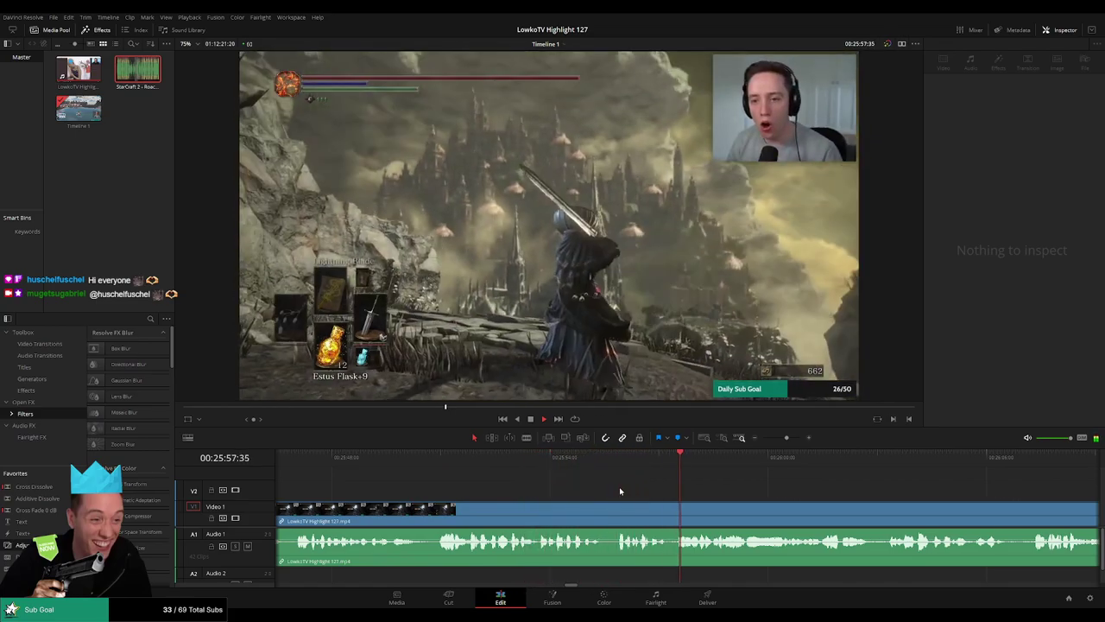
{"action": "left_click", "coordinate": [652, 508]}
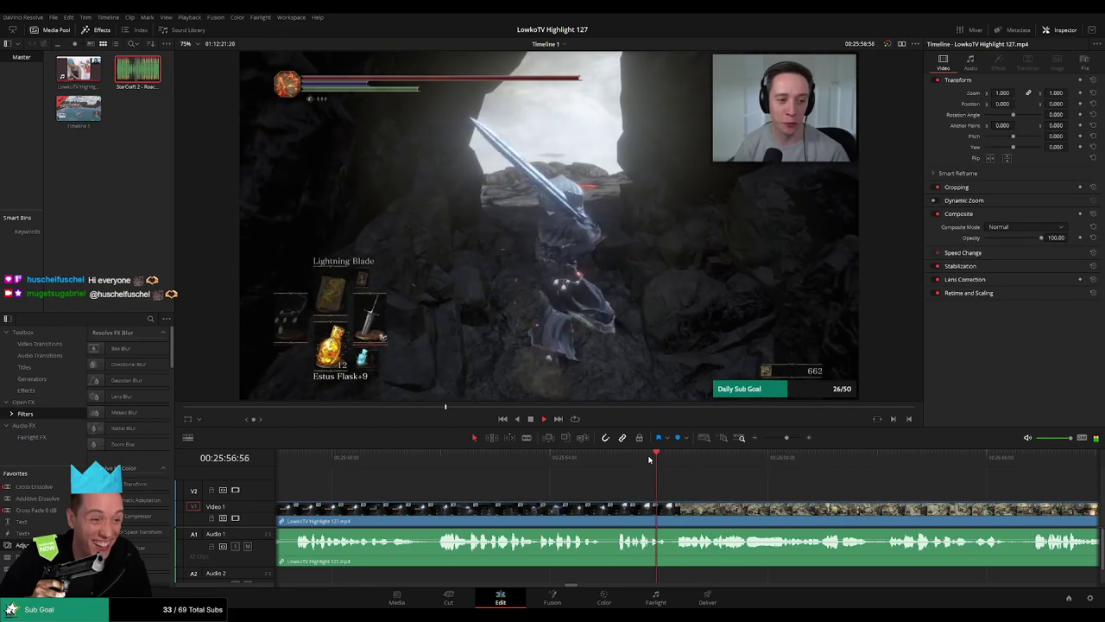
{"action": "scroll", "coordinate": [664, 495], "scroll_direction": "up", "scroll_amount": 2}
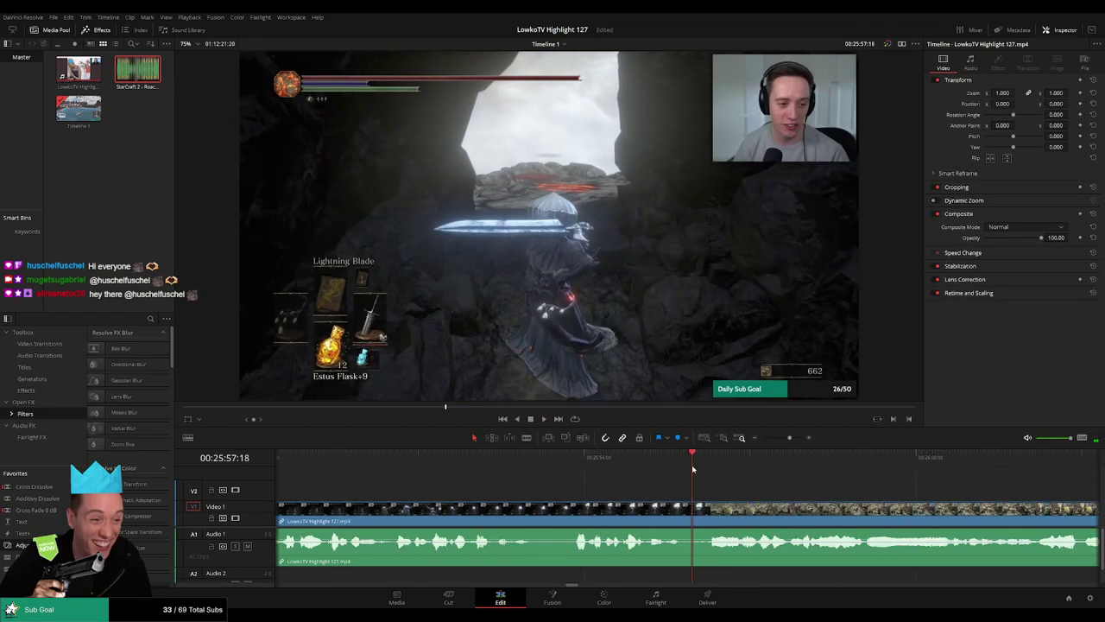
{"action": "key", "text": "ctrl+b"}
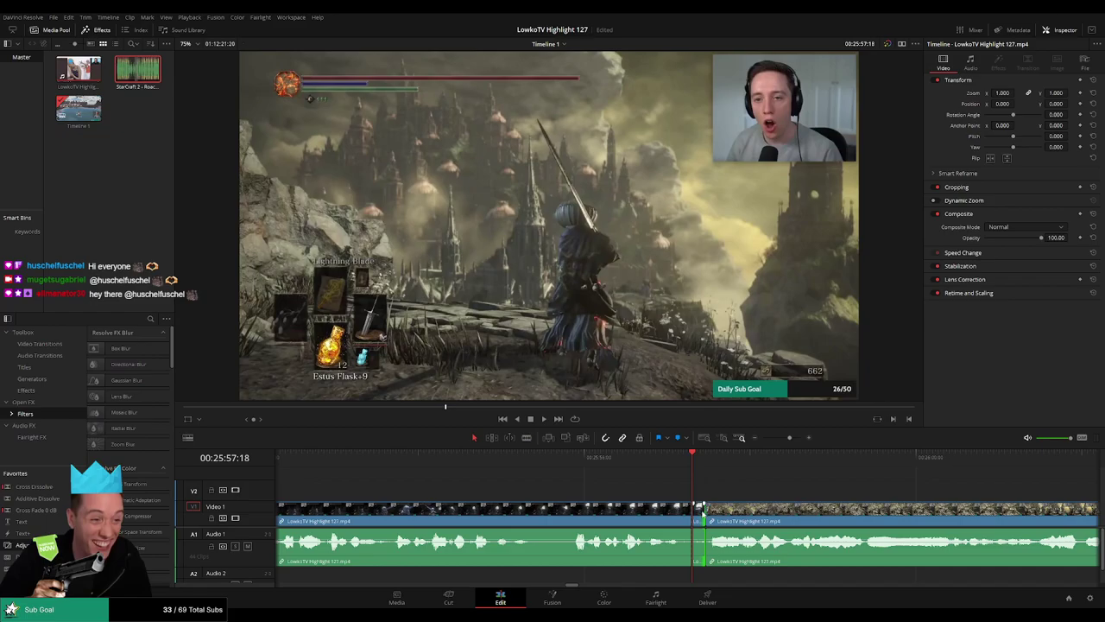
{"action": "key", "text": "BackSpace"}
{"action": "key", "text": "space"}
{"action": "left_click", "coordinate": [630, 508]}
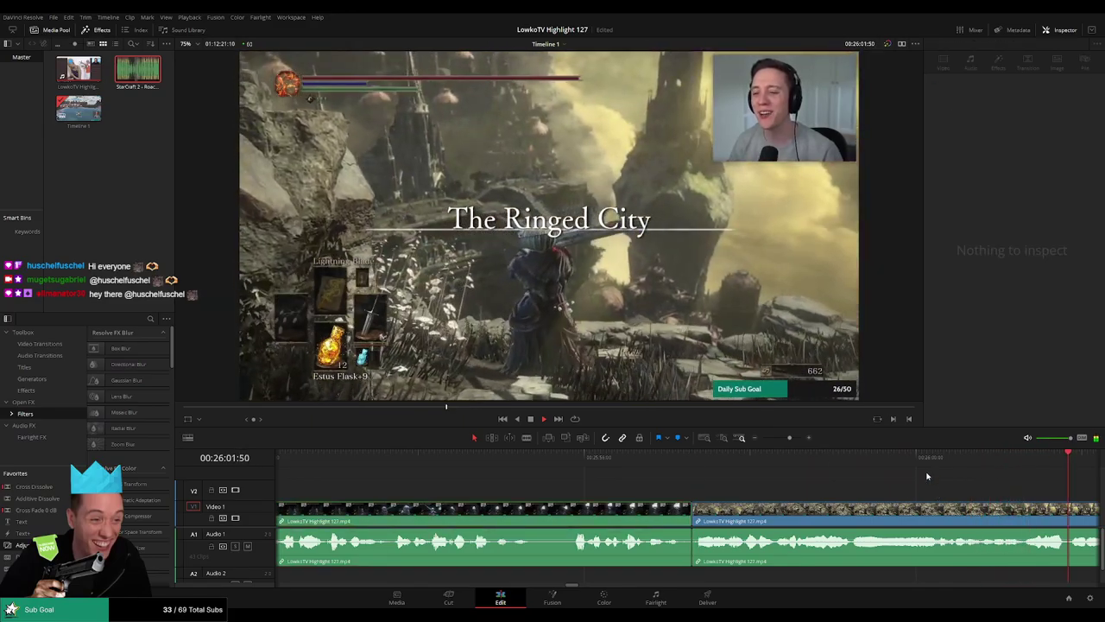
Blade both ends of the third dead stretch, ripple delete it, and check the join.
{"action": "left_click_drag", "start_coordinate": [789, 437], "coordinate": [784, 440]}
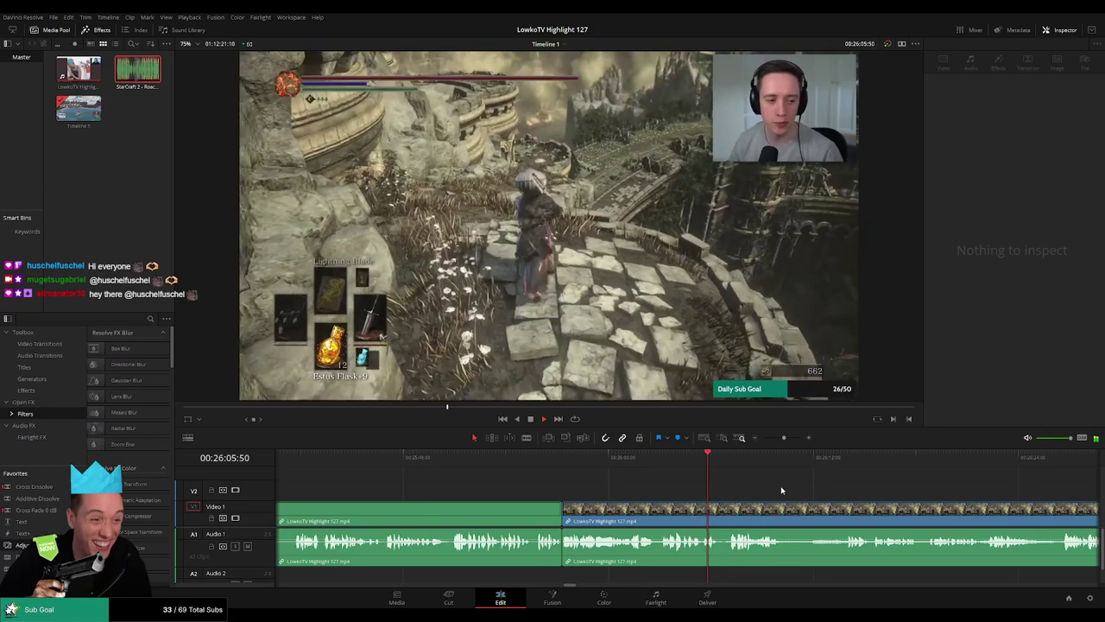
{"action": "scroll", "coordinate": [748, 491], "scroll_direction": "right", "scroll_amount": 3}
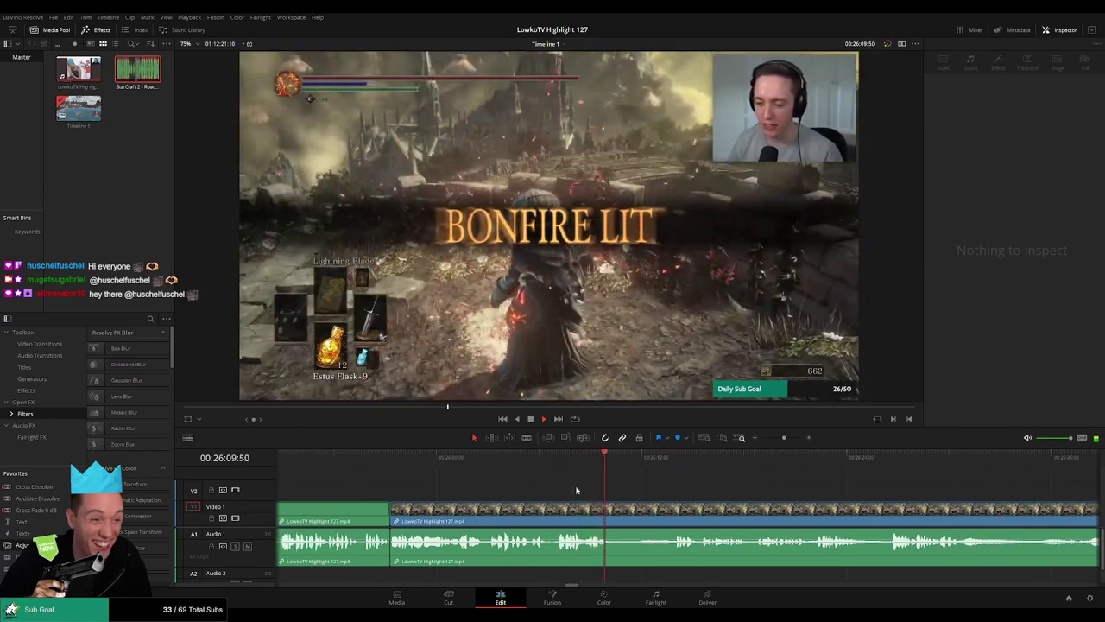
{"action": "left_click", "coordinate": [366, 508]}
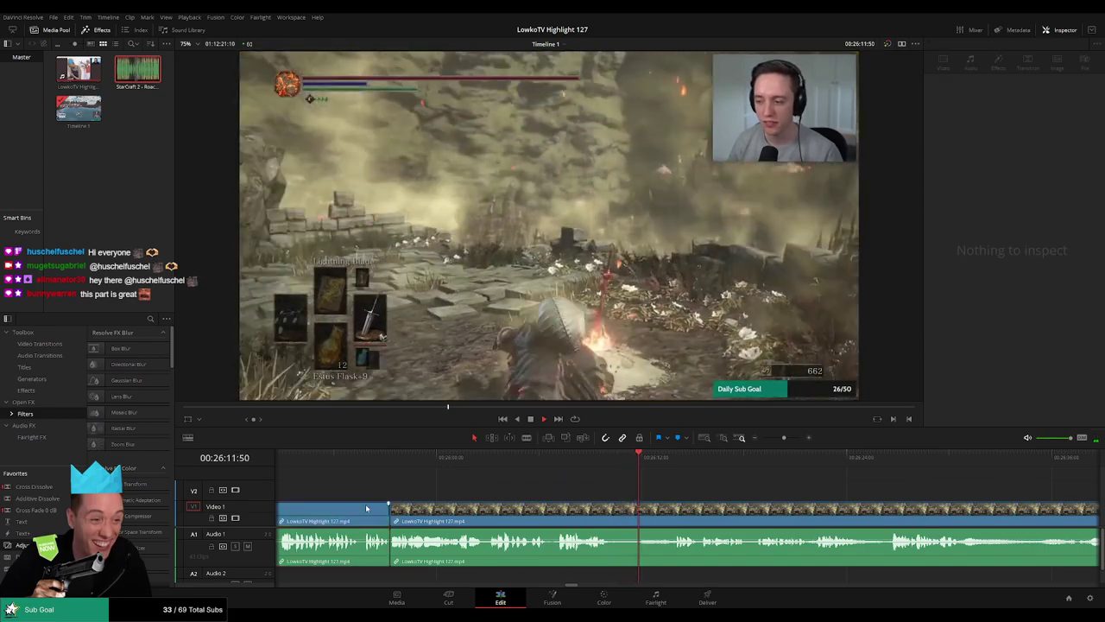
{"action": "left_click", "coordinate": [366, 507]}
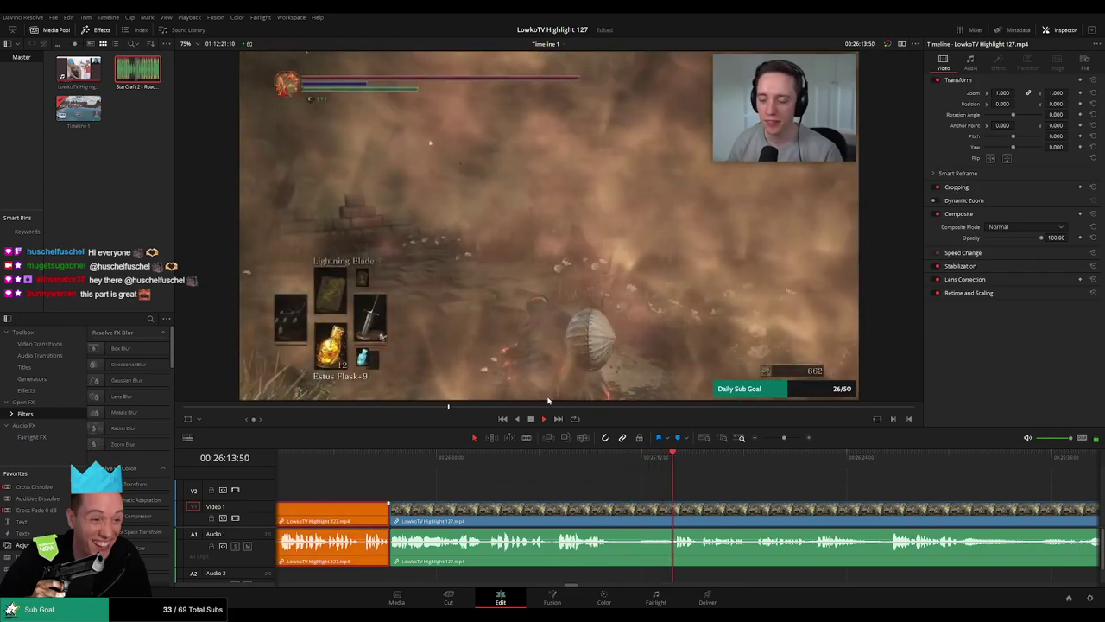
{"action": "left_click", "coordinate": [665, 486]}
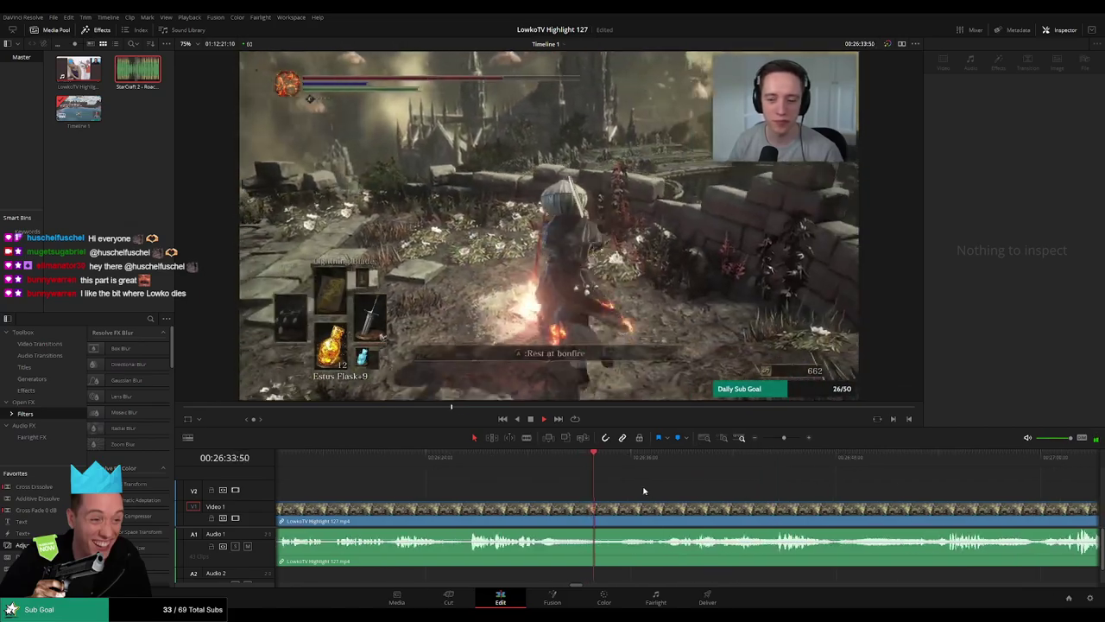
{"action": "left_click", "coordinate": [620, 464]}
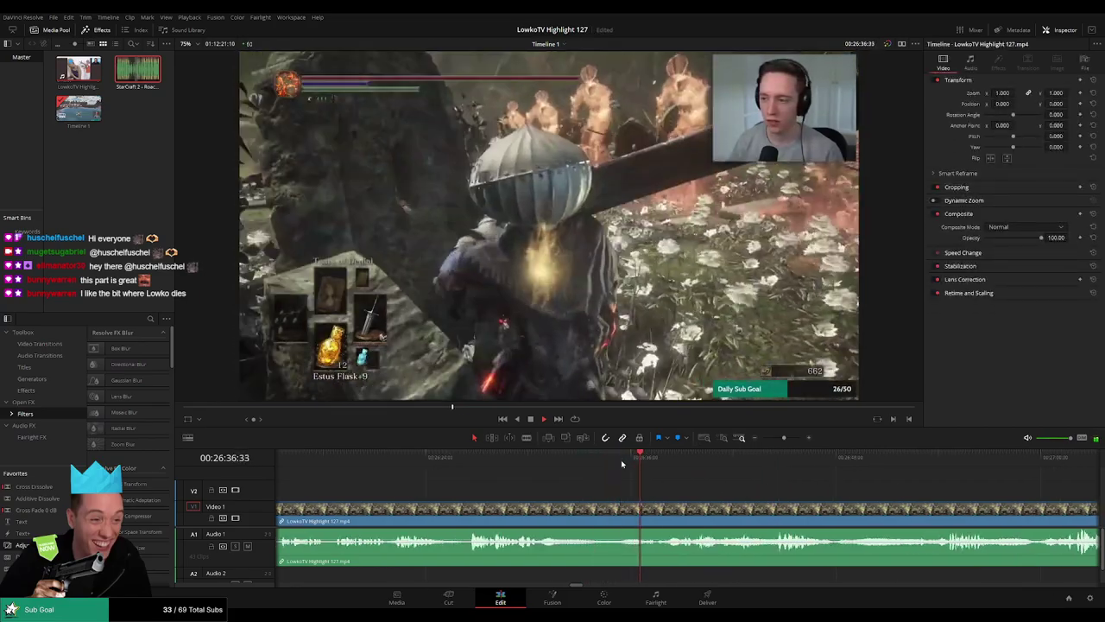
{"action": "left_click", "coordinate": [580, 463]}
{"action": "key", "text": "b"}
{"action": "left_click", "coordinate": [593, 514]}
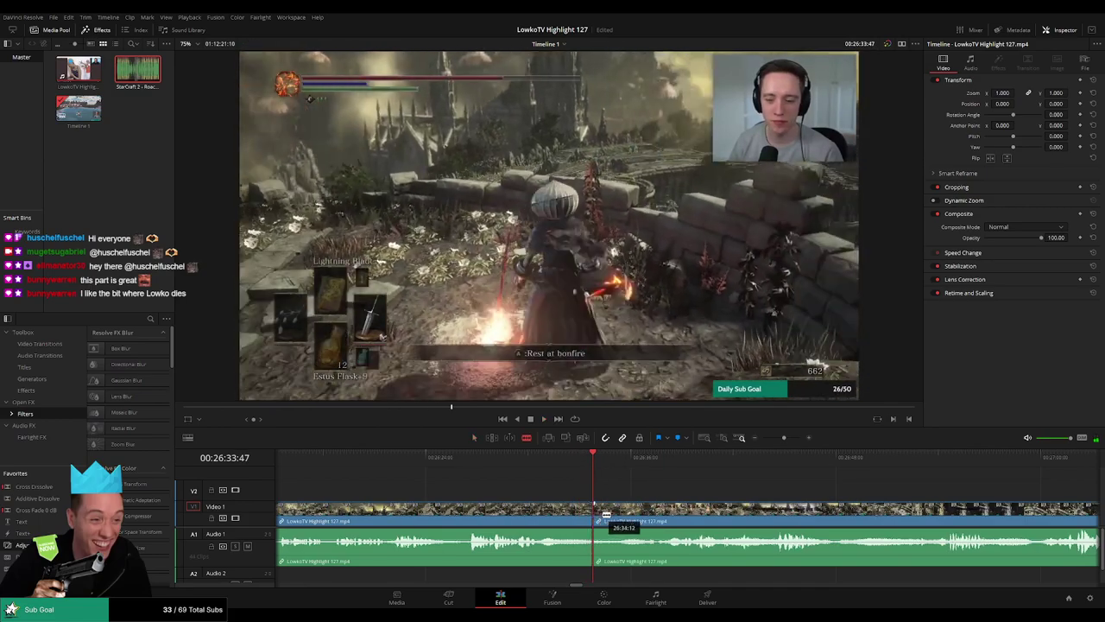
{"action": "left_click", "coordinate": [623, 514]}
{"action": "key", "text": "a"}
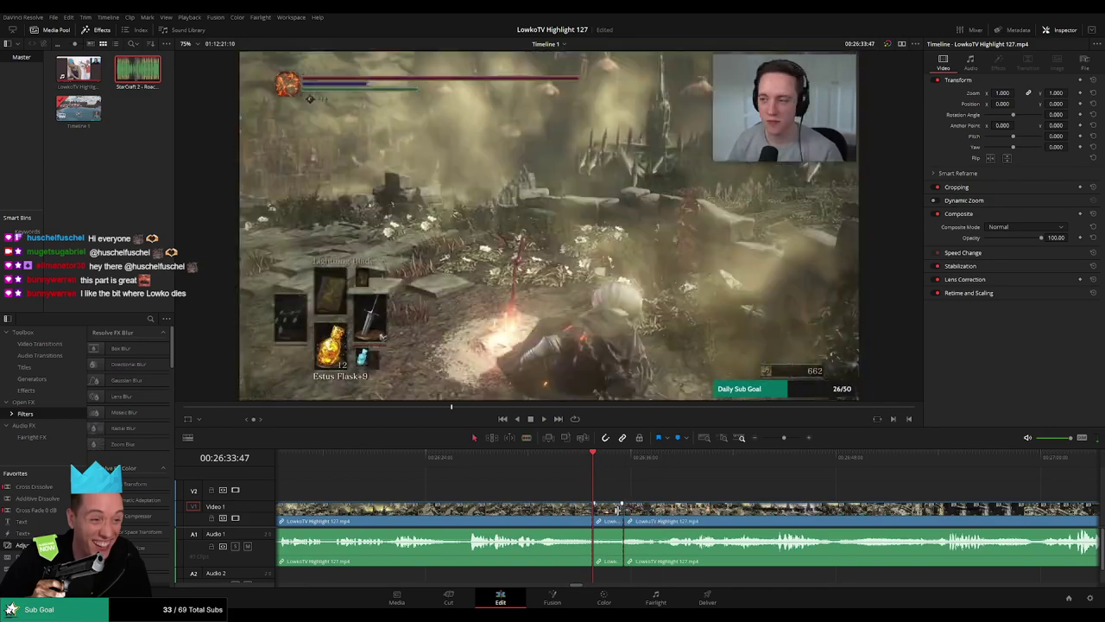
{"action": "key", "text": "Delete"}
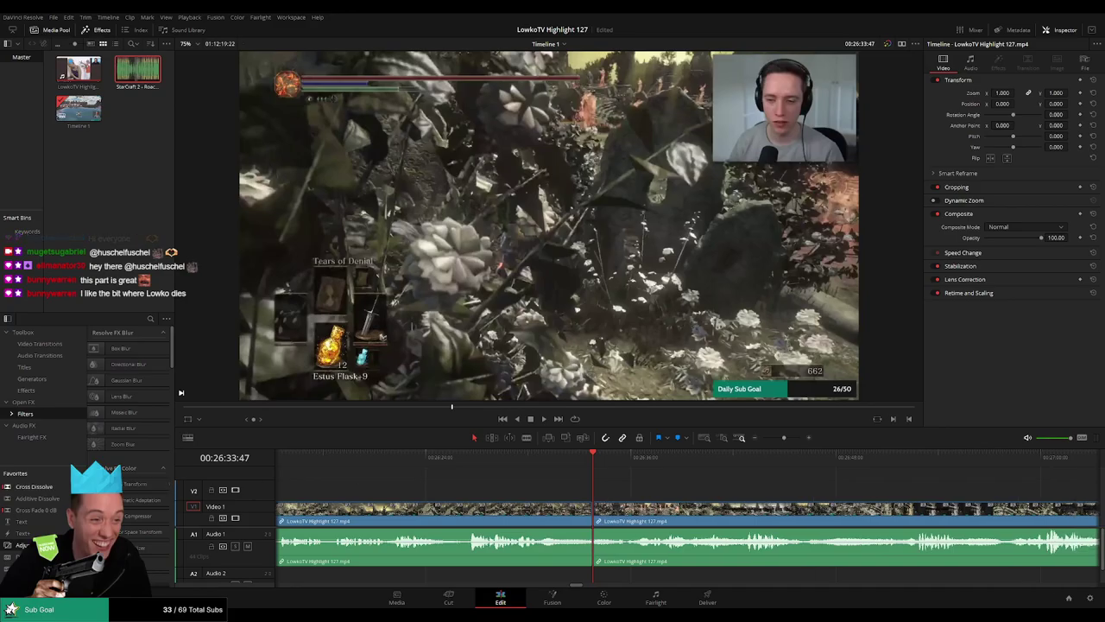
{"action": "key", "text": "space"}
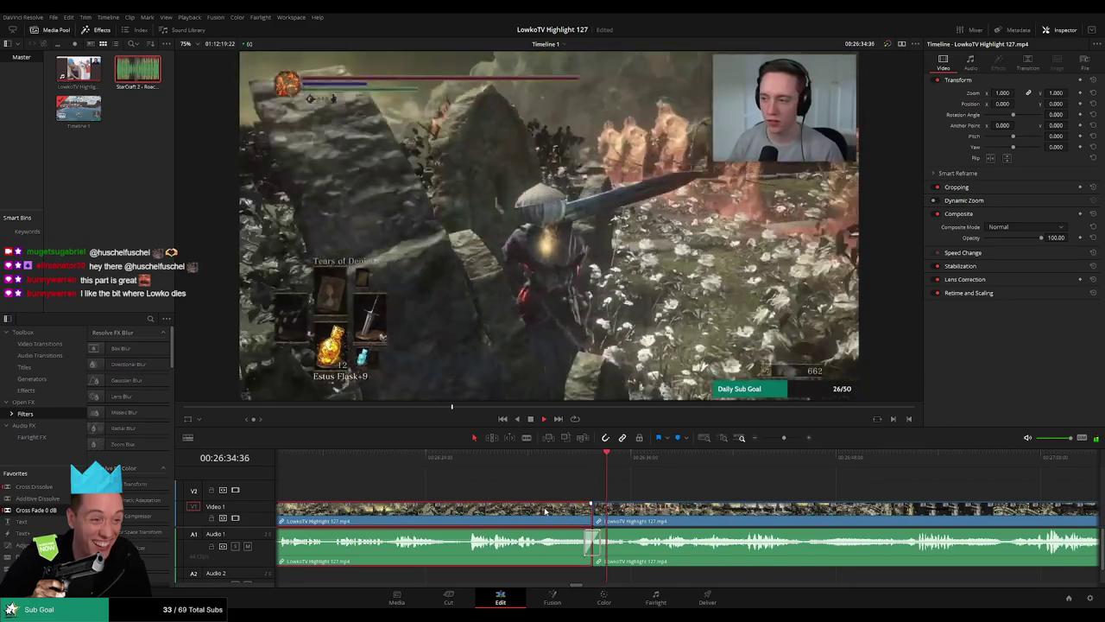
{"action": "left_click", "coordinate": [697, 492]}
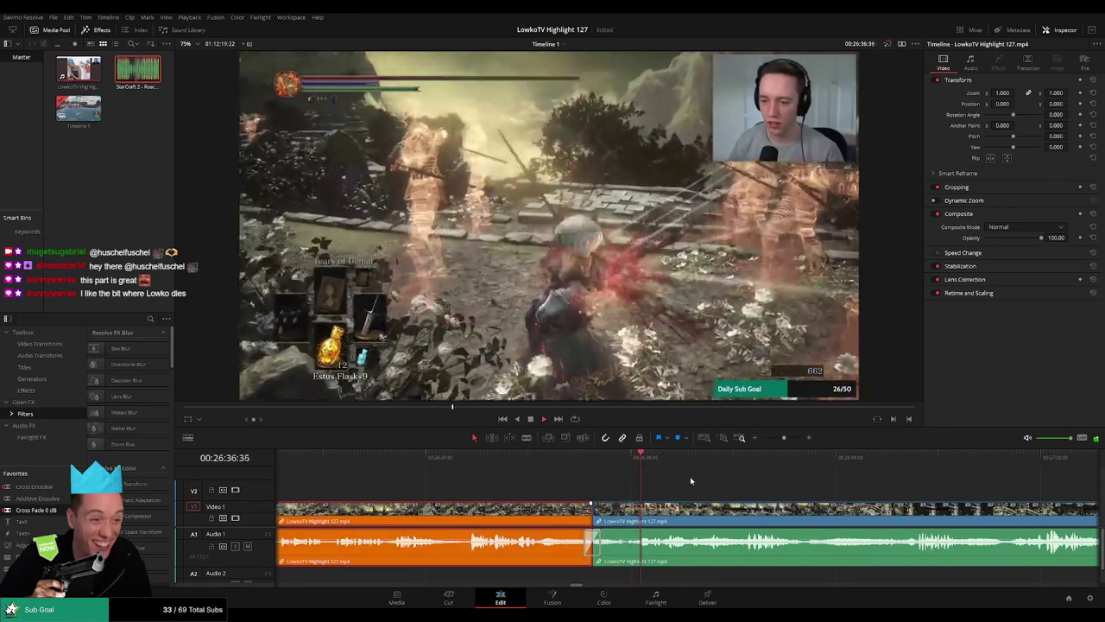
{"action": "scroll", "coordinate": [577, 480], "scroll_direction": "right", "scroll_amount": 4}
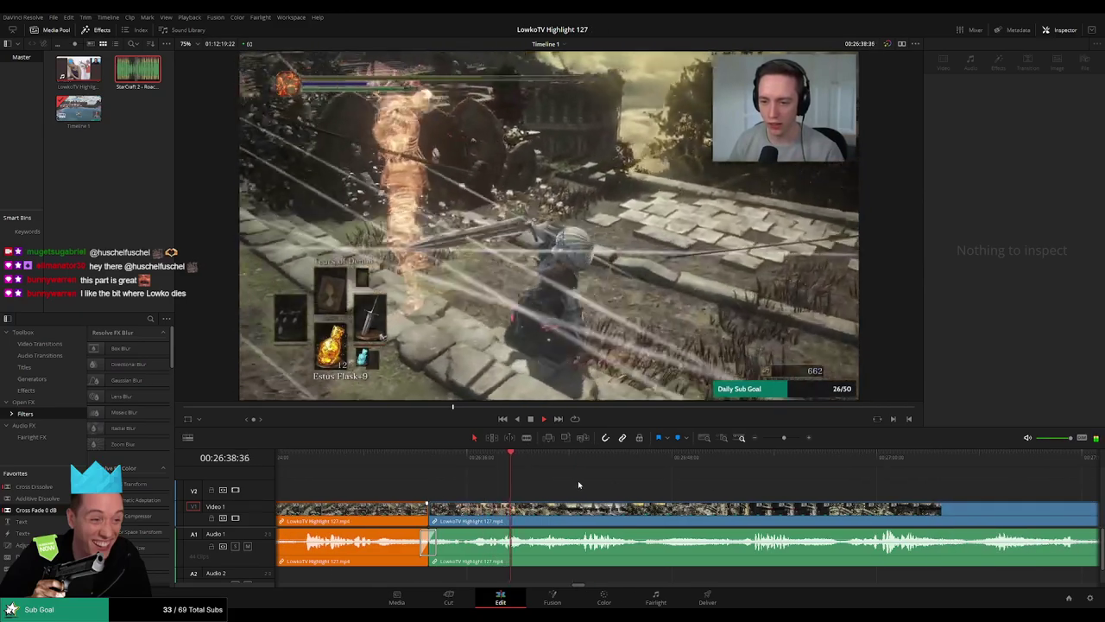
Trim off the dead start of the clip and review the trimmed join.
{"action": "left_click", "coordinate": [453, 461]}
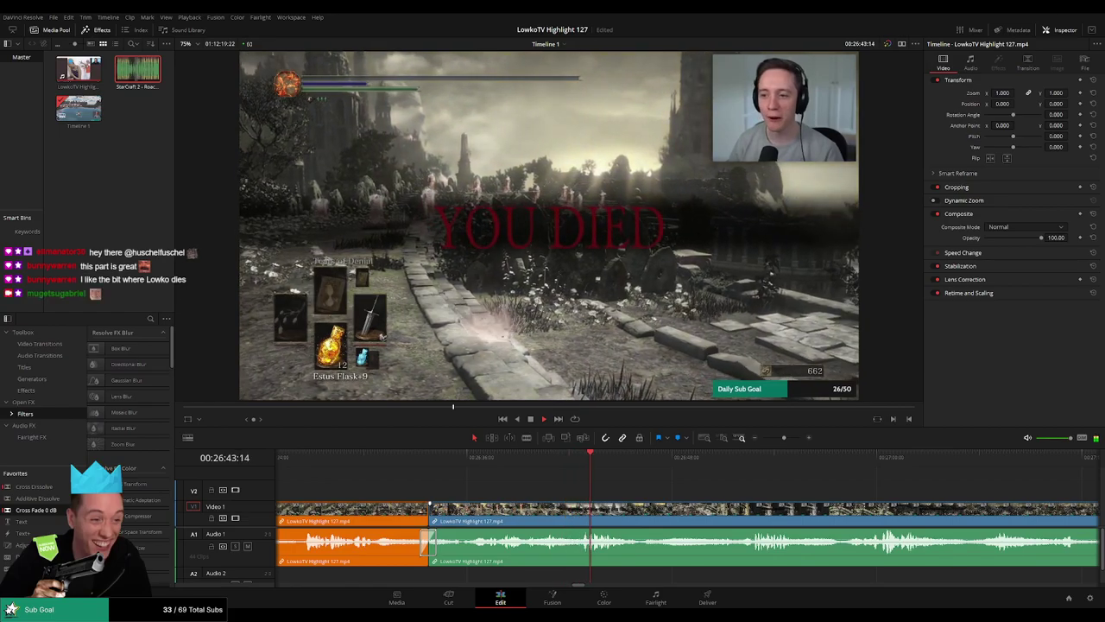
{"action": "scroll", "coordinate": [583, 489], "scroll_direction": "right", "scroll_amount": 2}
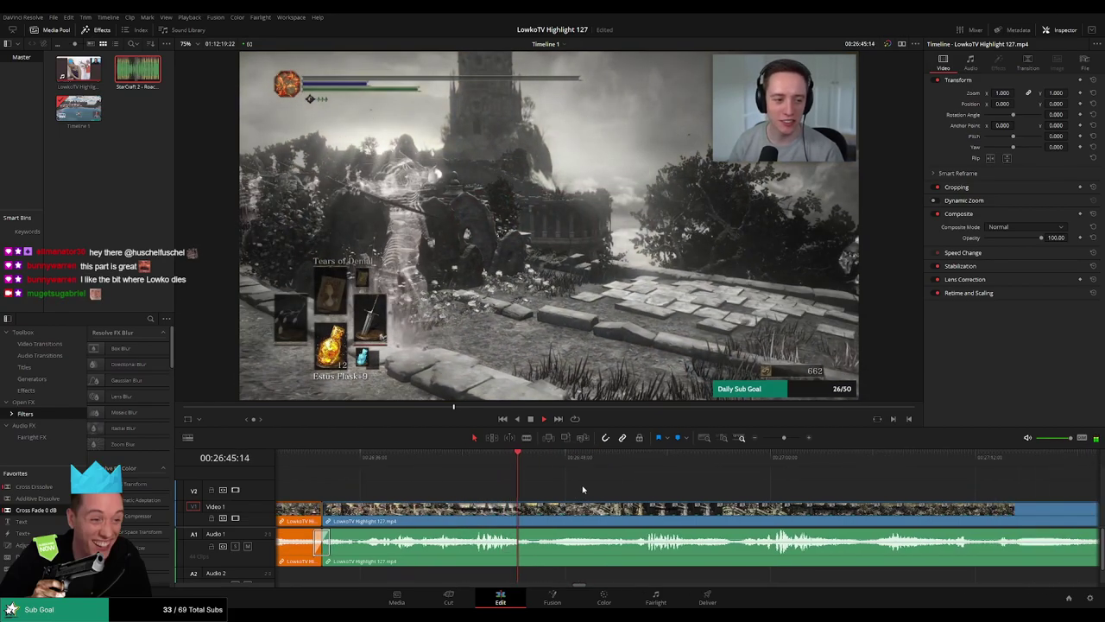
{"action": "scroll", "coordinate": [564, 485], "scroll_direction": "right", "scroll_amount": 1}
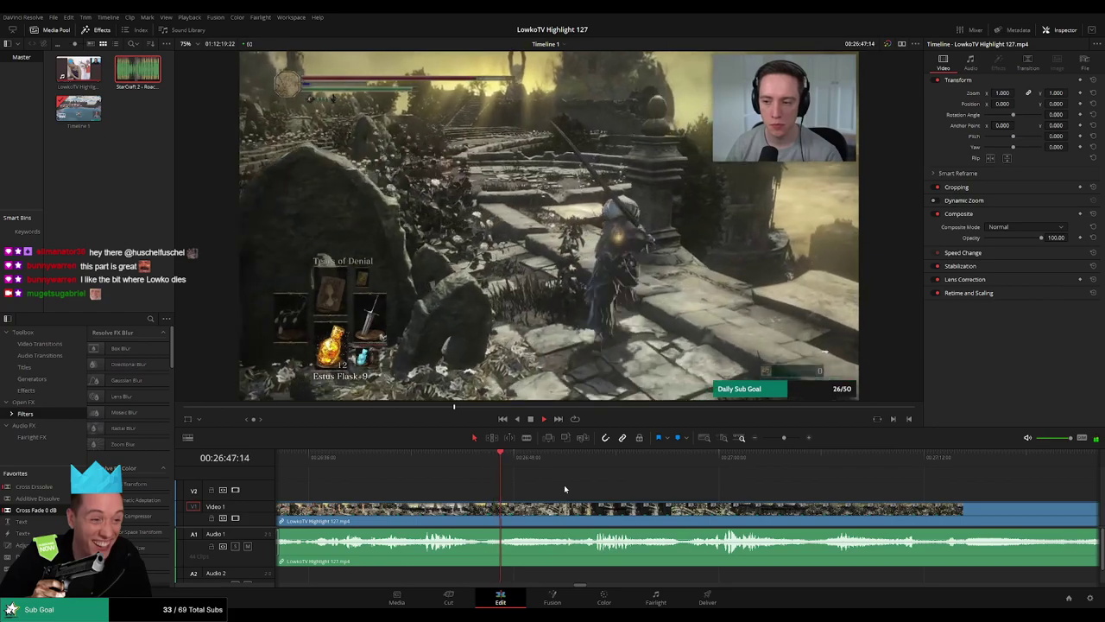
{"action": "left_click", "coordinate": [469, 481]}
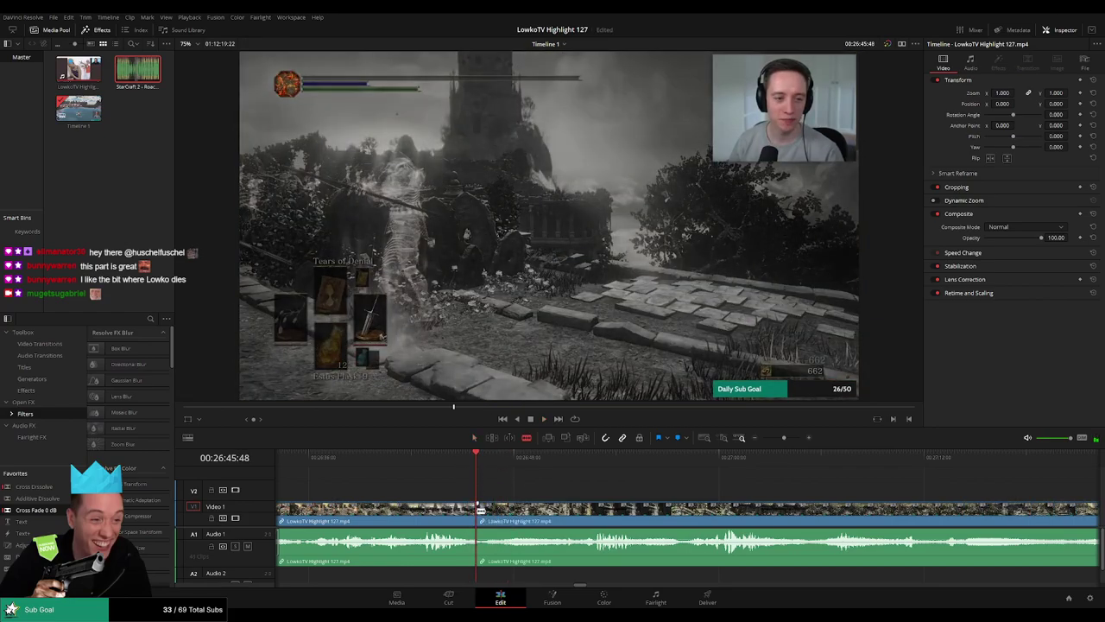
{"action": "left_click_drag", "start_coordinate": [481, 511], "coordinate": [477, 509]}
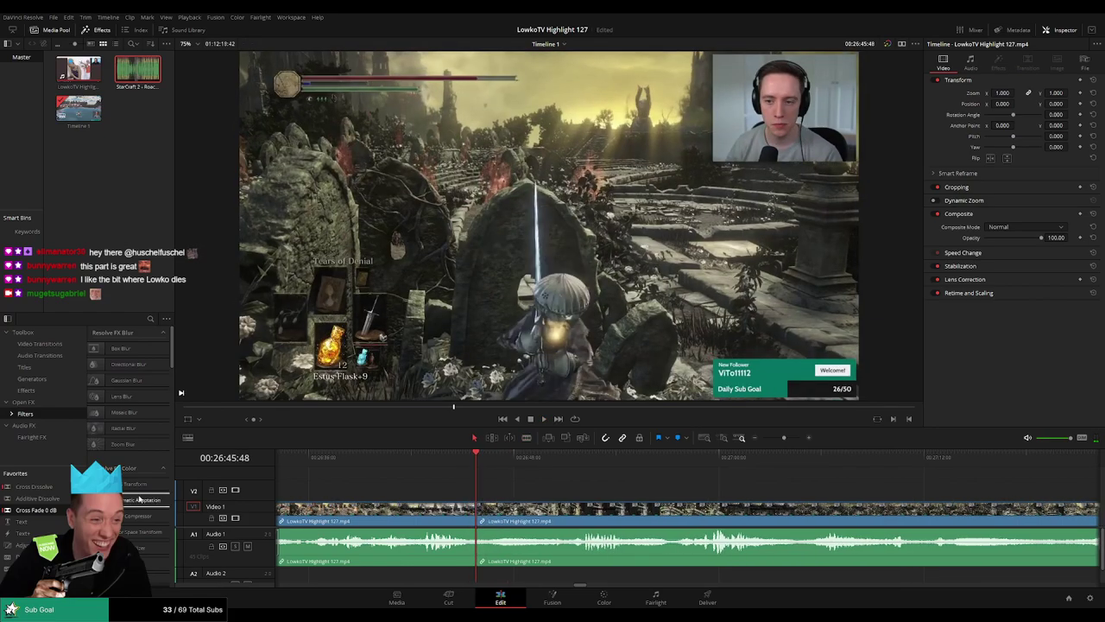
{"action": "left_click", "coordinate": [457, 459]}
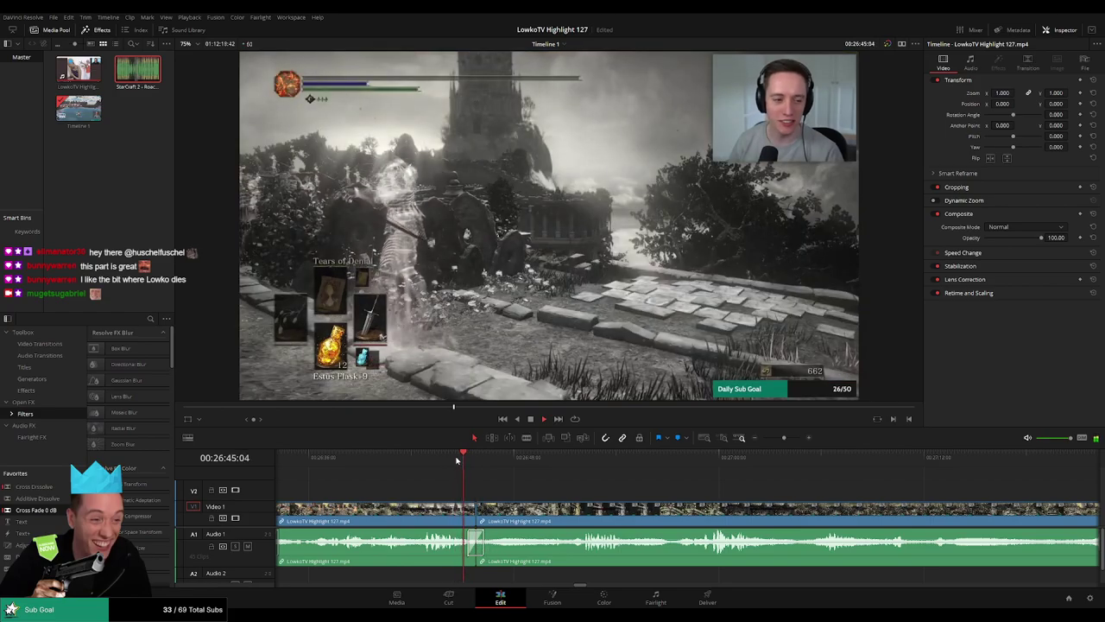
{"action": "left_click", "coordinate": [457, 518]}
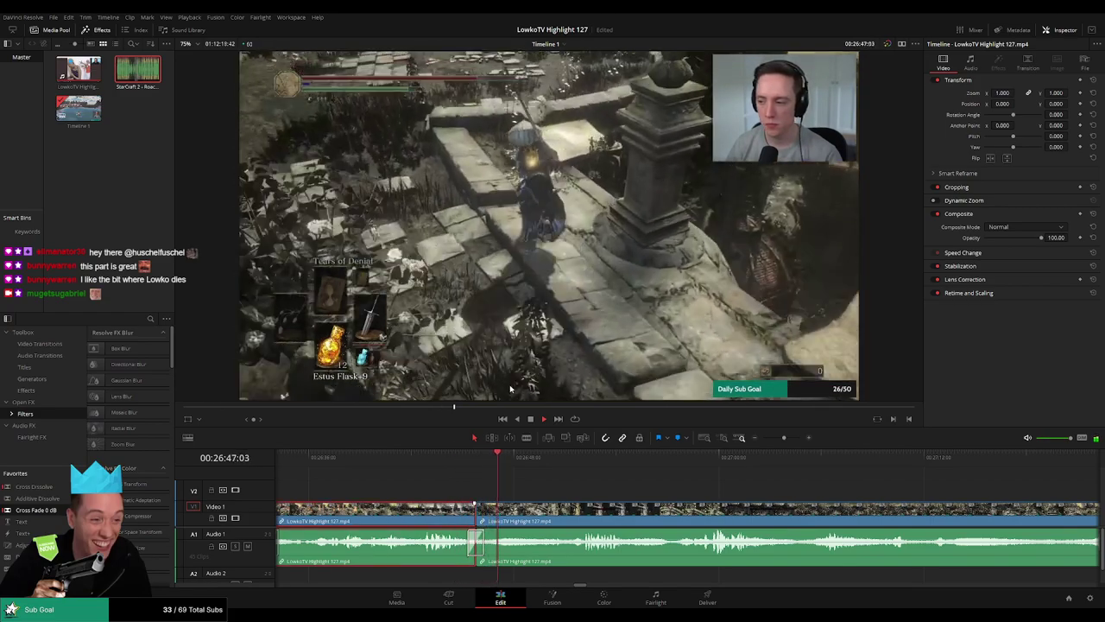
{"action": "left_click", "coordinate": [563, 490]}
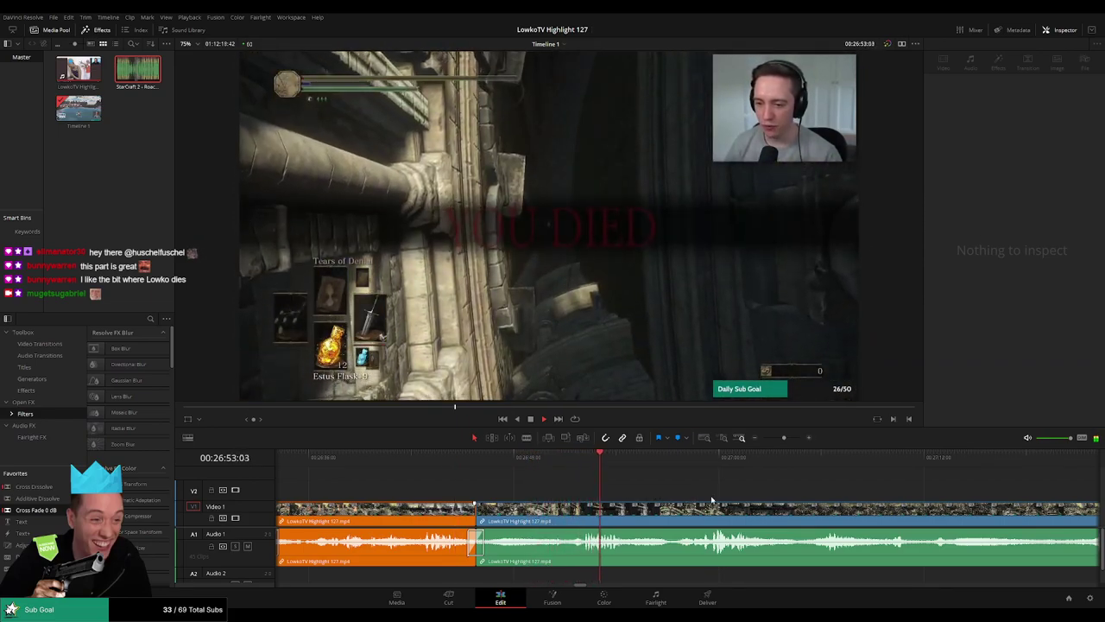
Blade the video and audio at the next dead stretch and select the piece after the split.
{"action": "scroll", "coordinate": [711, 499], "scroll_direction": "down", "scroll_amount": 3}
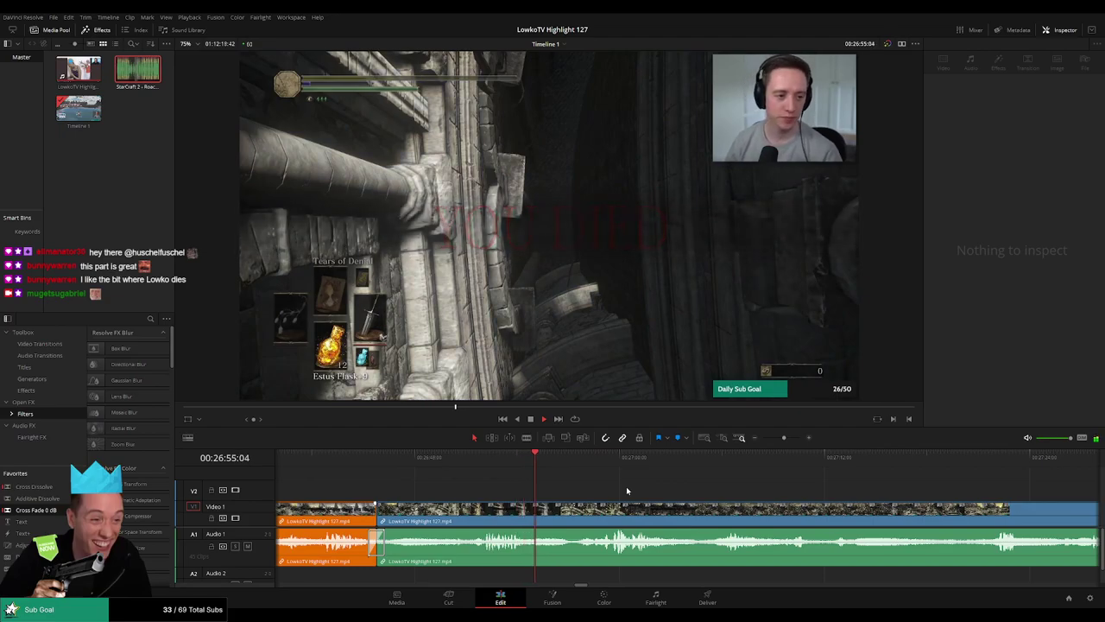
{"action": "scroll", "coordinate": [596, 489], "scroll_direction": "down", "scroll_amount": 3}
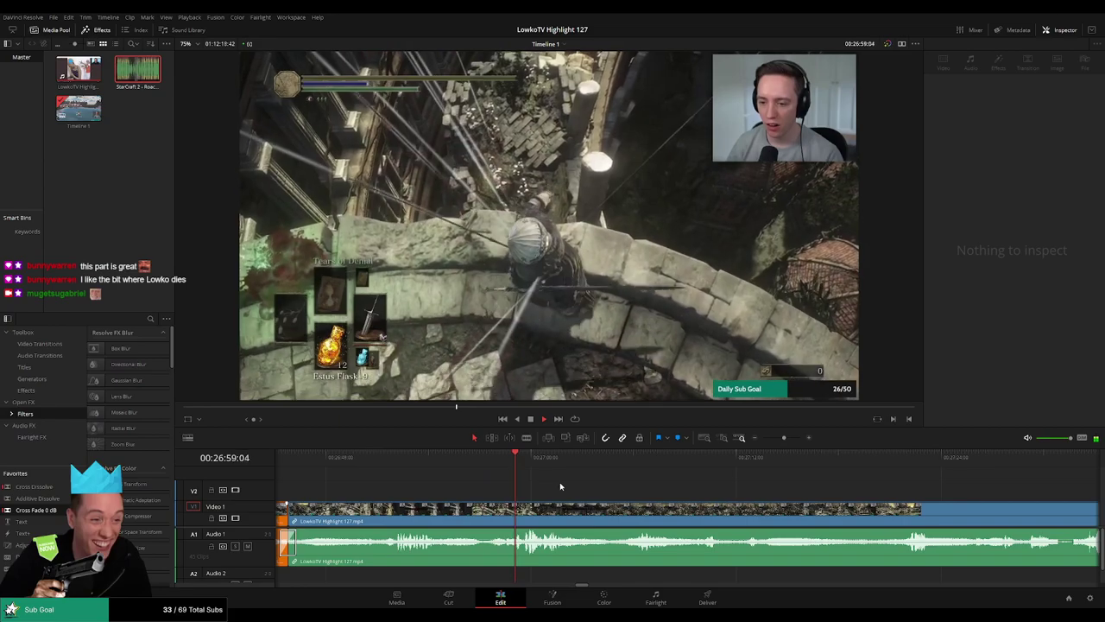
{"action": "left_click", "coordinate": [469, 514]}
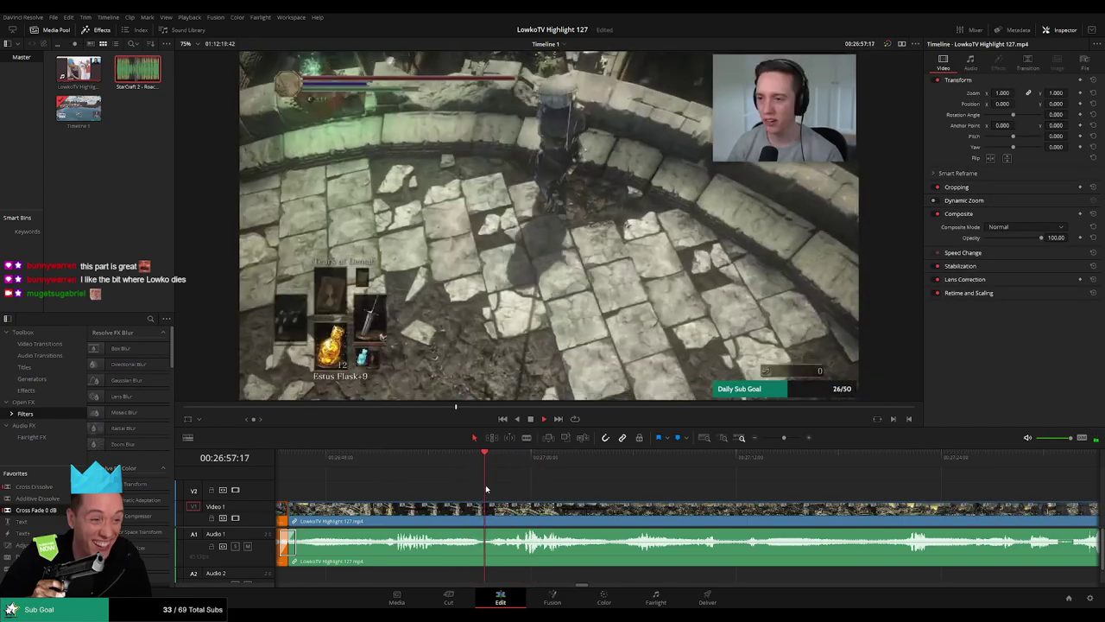
{"action": "left_click", "coordinate": [467, 461]}
{"action": "key", "text": "space"}
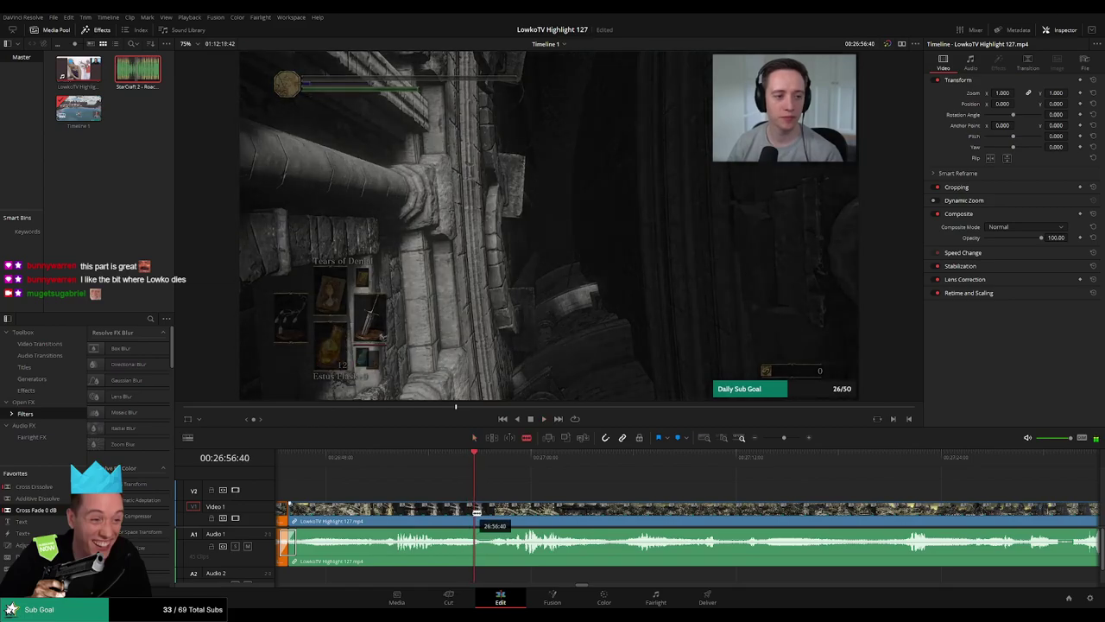
{"action": "key", "text": "b"}
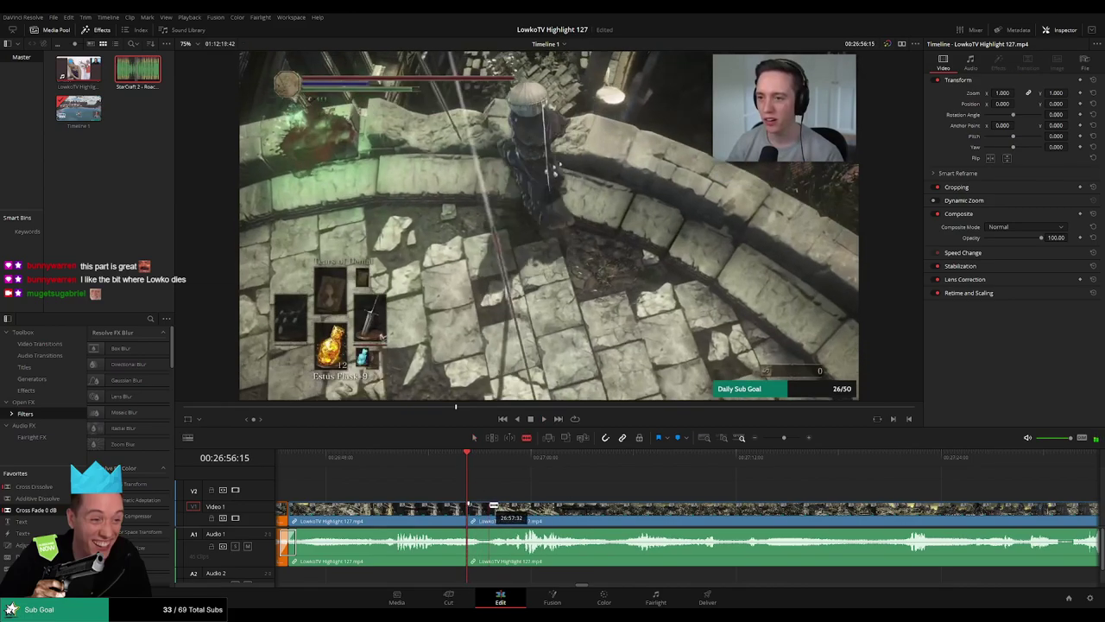
{"action": "left_click", "coordinate": [469, 509]}
{"action": "key", "text": "a"}
{"action": "left_click", "coordinate": [480, 510]}
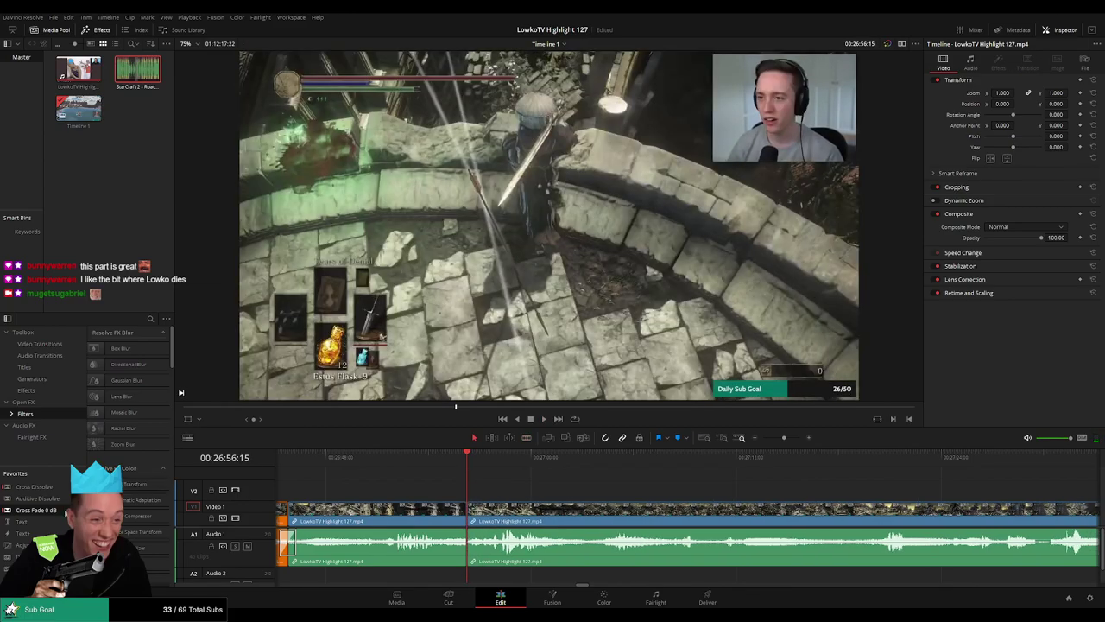
{"action": "key", "text": "space"}
Replay the new join, stopping around 27:02:25 to rewatch the last seconds.
{"action": "left_click", "coordinate": [447, 456]}
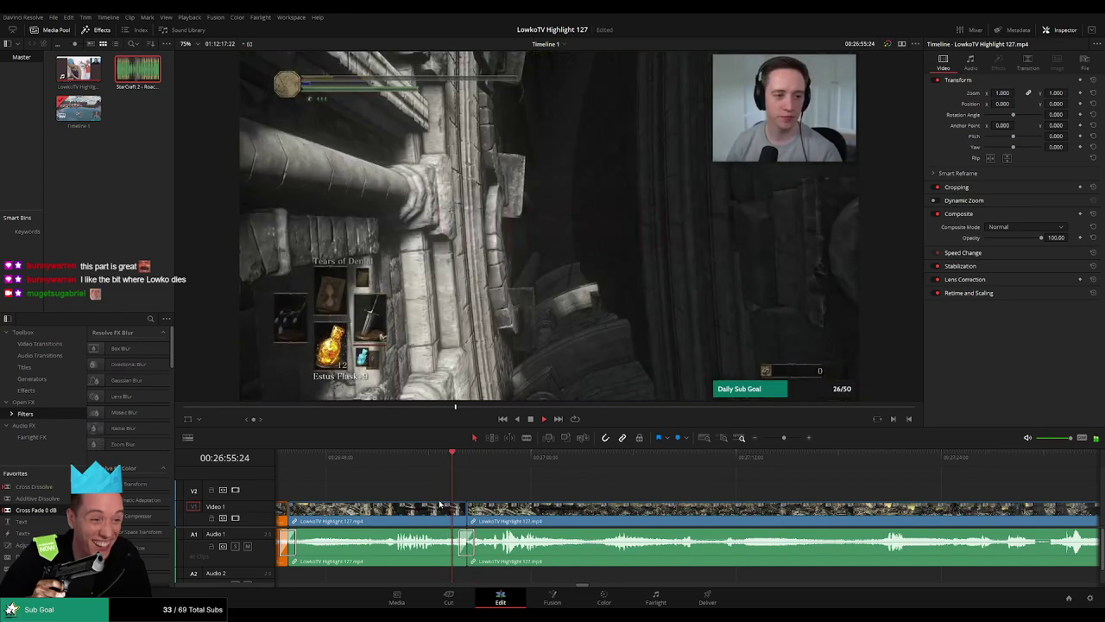
{"action": "left_click", "coordinate": [432, 507]}
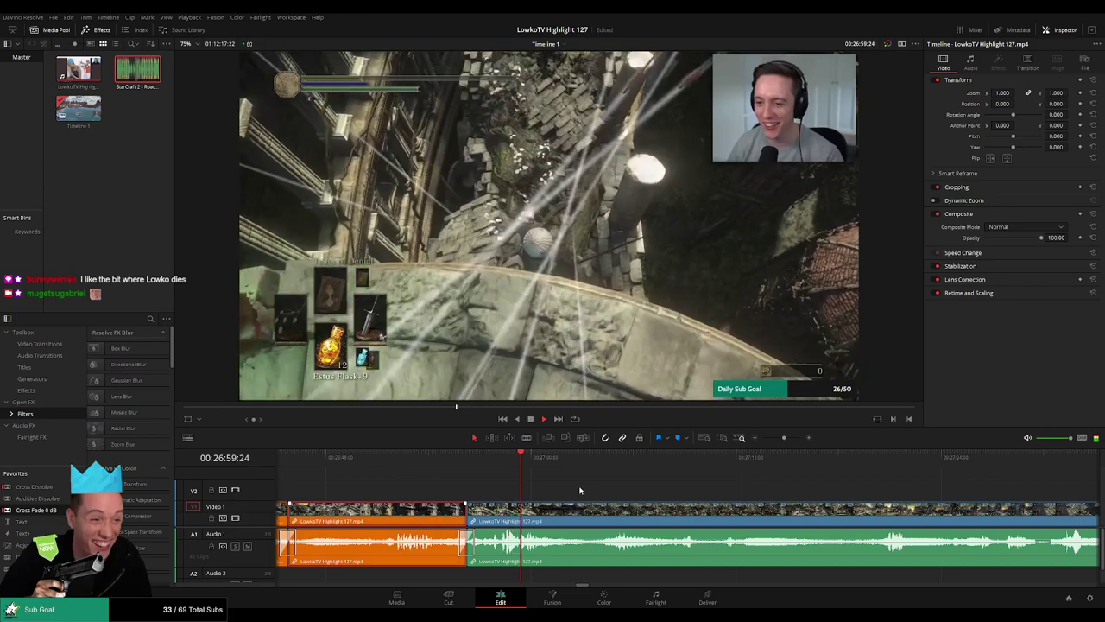
{"action": "left_click", "coordinate": [580, 489]}
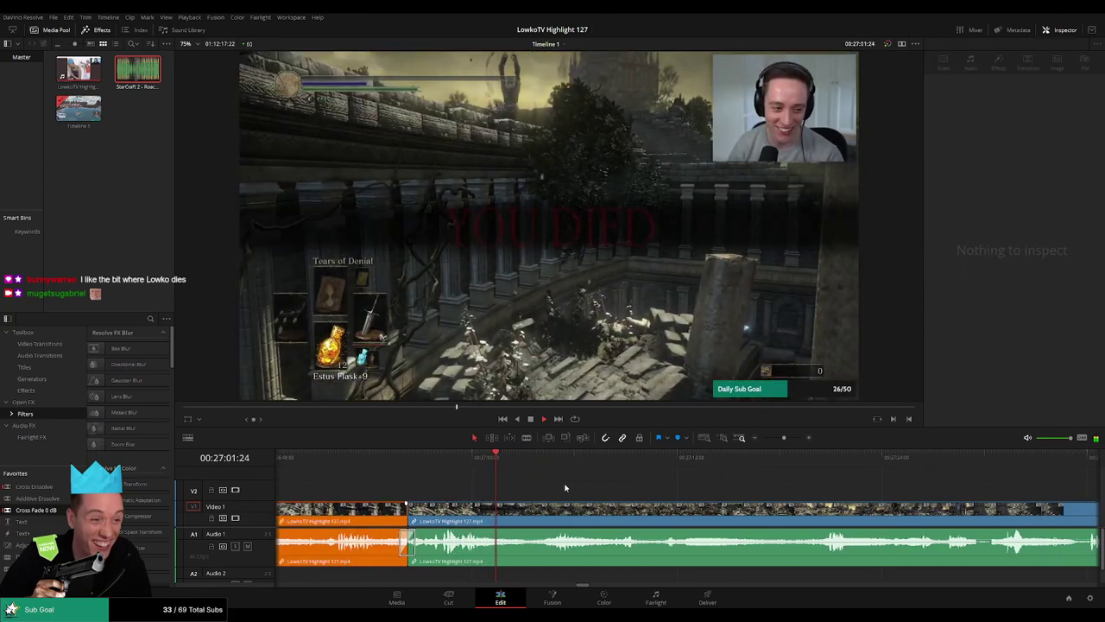
{"action": "left_click", "coordinate": [514, 456]}
{"action": "key", "text": "space"}
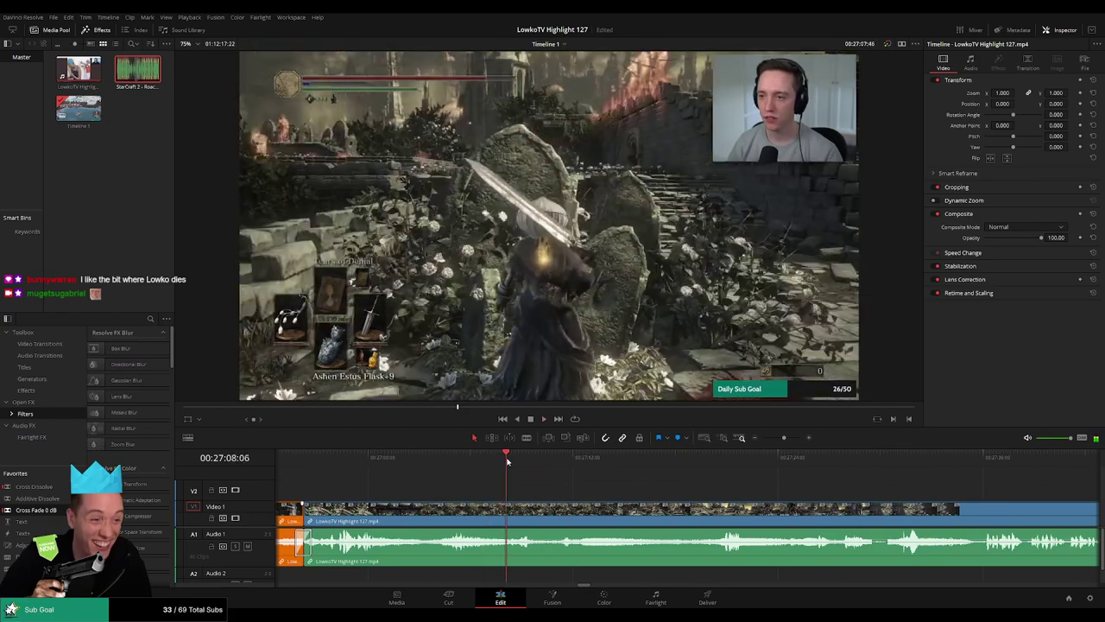
{"action": "left_click", "coordinate": [462, 454]}
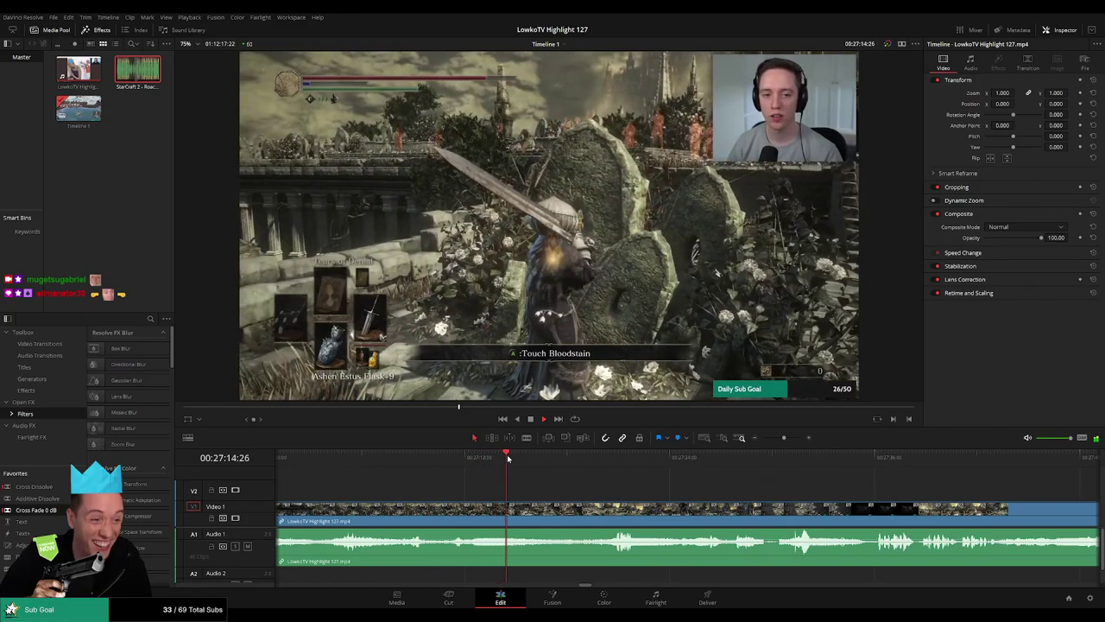
{"action": "left_click_drag", "start_coordinate": [508, 457], "coordinate": [592, 460]}
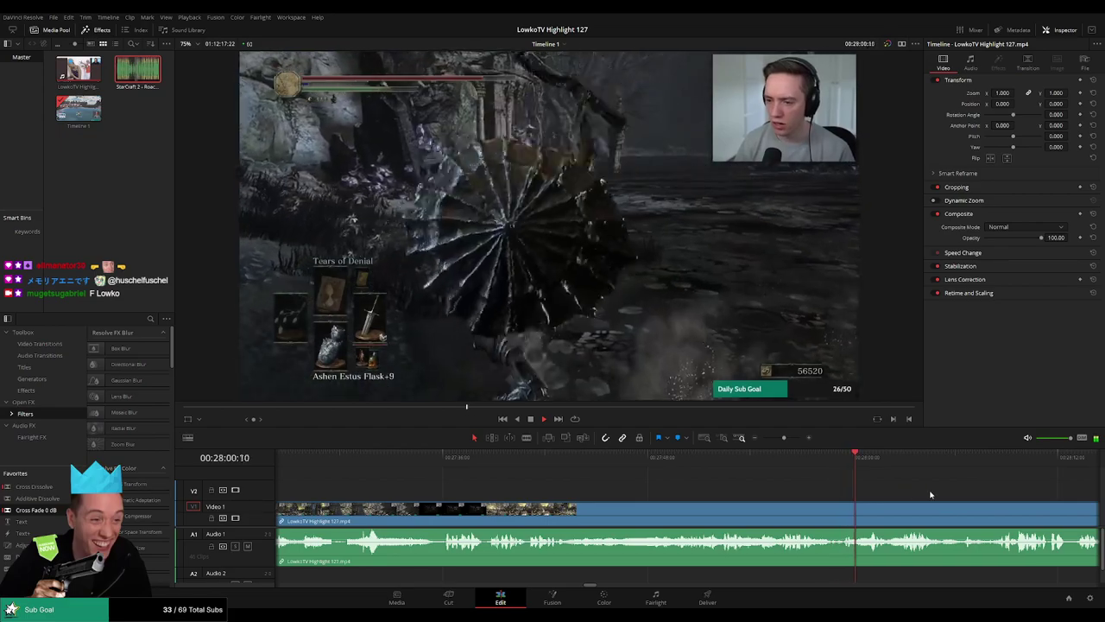
Blade the clips at 27:57:24 and ripple delete the short piece after it.
{"action": "scroll", "coordinate": [706, 483], "scroll_direction": "right", "scroll_amount": 5}
{"action": "left_click", "coordinate": [581, 459]}
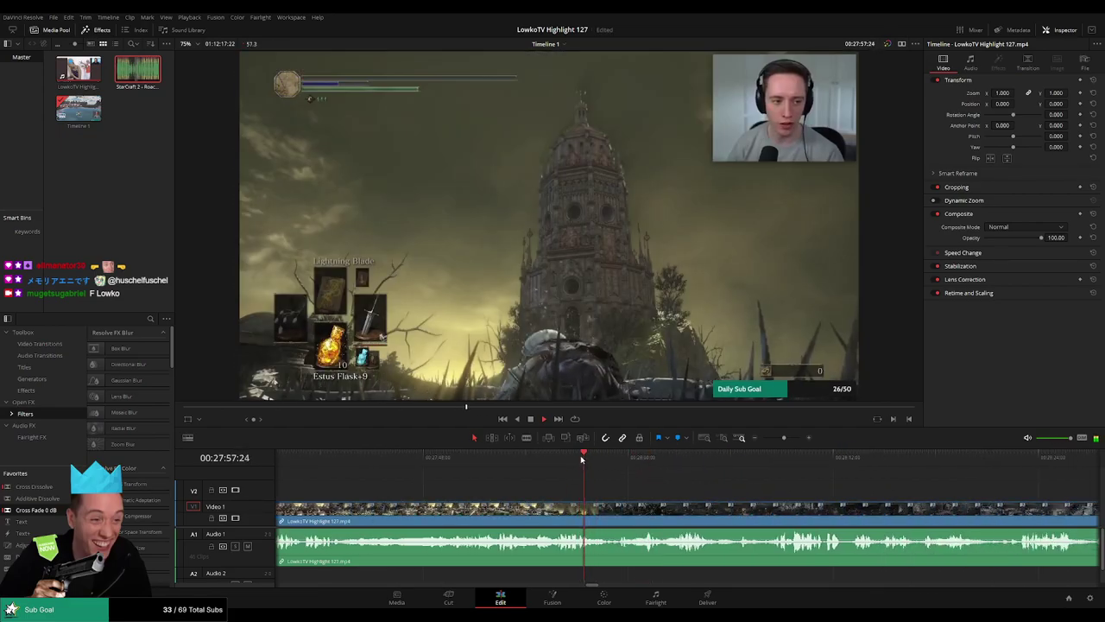
{"action": "key", "text": "b"}
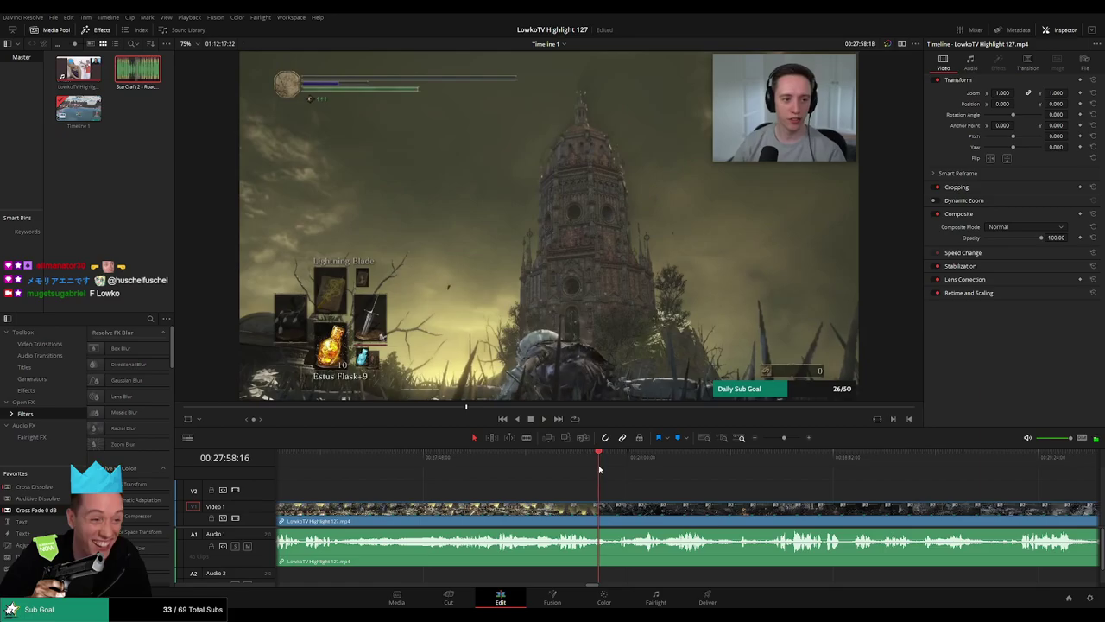
{"action": "left_click", "coordinate": [607, 513]}
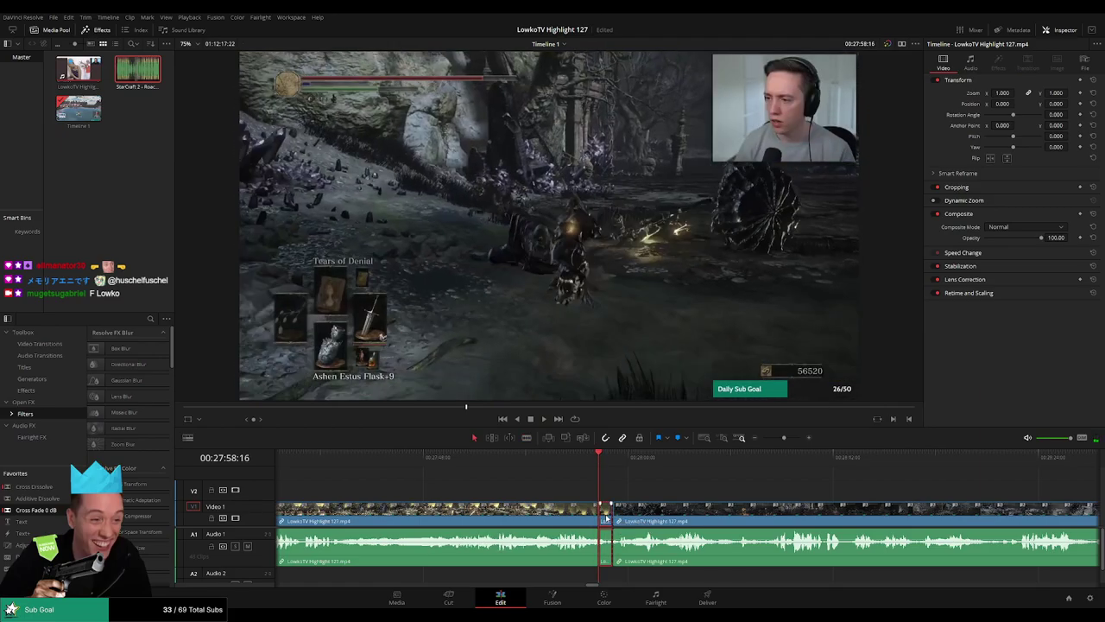
{"action": "left_click", "coordinate": [607, 514]}
{"action": "key", "text": "Delete"}
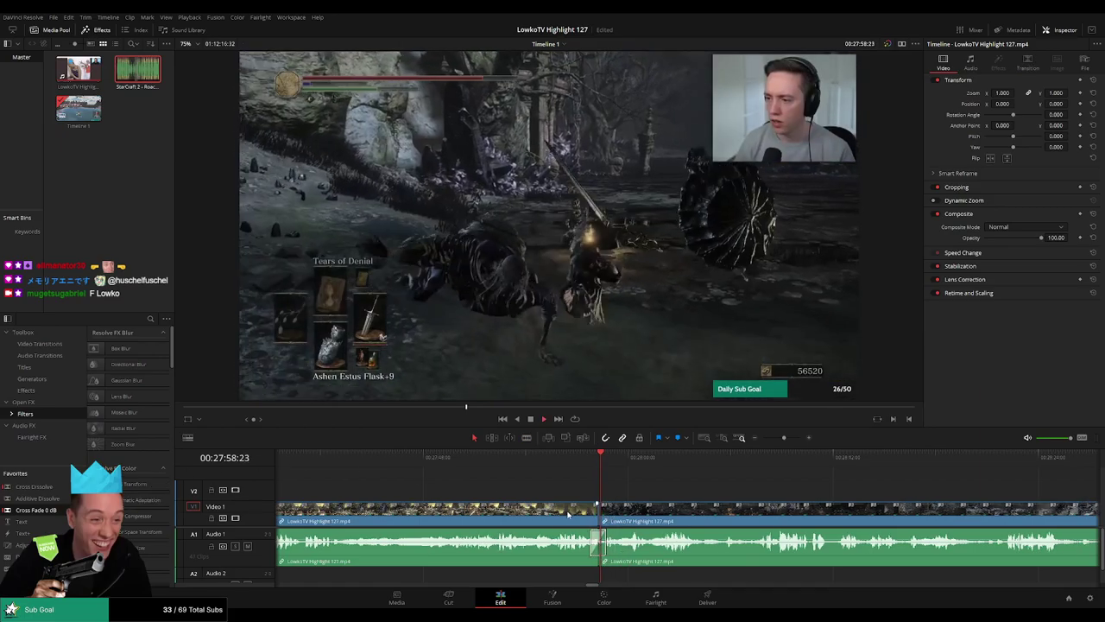
{"action": "left_click", "coordinate": [568, 515]}
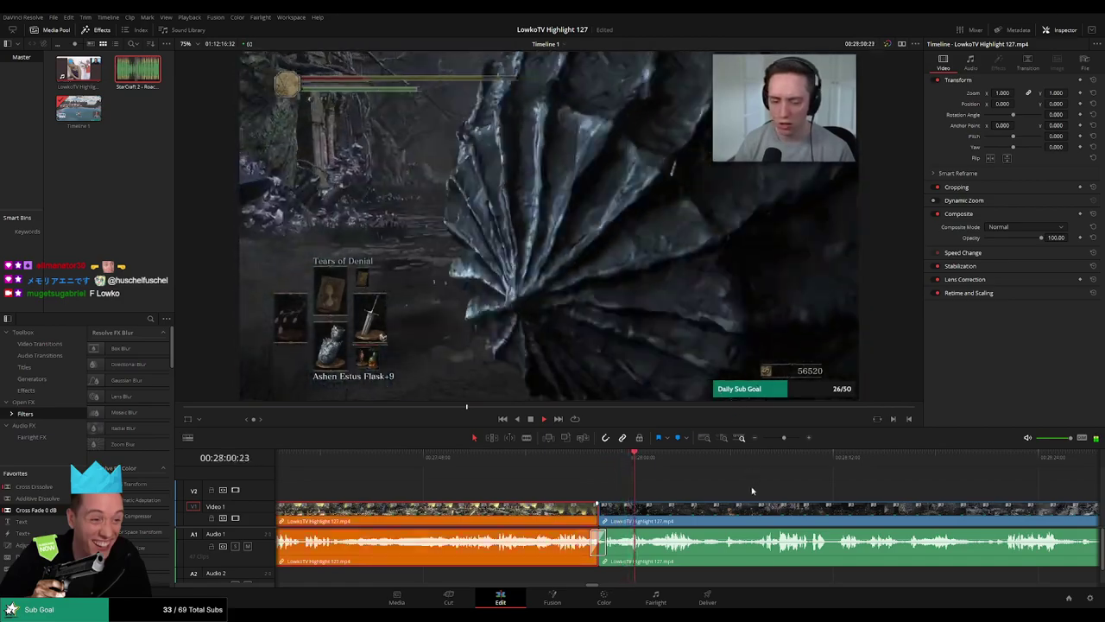
{"action": "left_click", "coordinate": [752, 488]}
Scroll ahead and replay the following footage to check the edit.
{"action": "scroll", "coordinate": [666, 484], "scroll_direction": "right", "scroll_amount": 3}
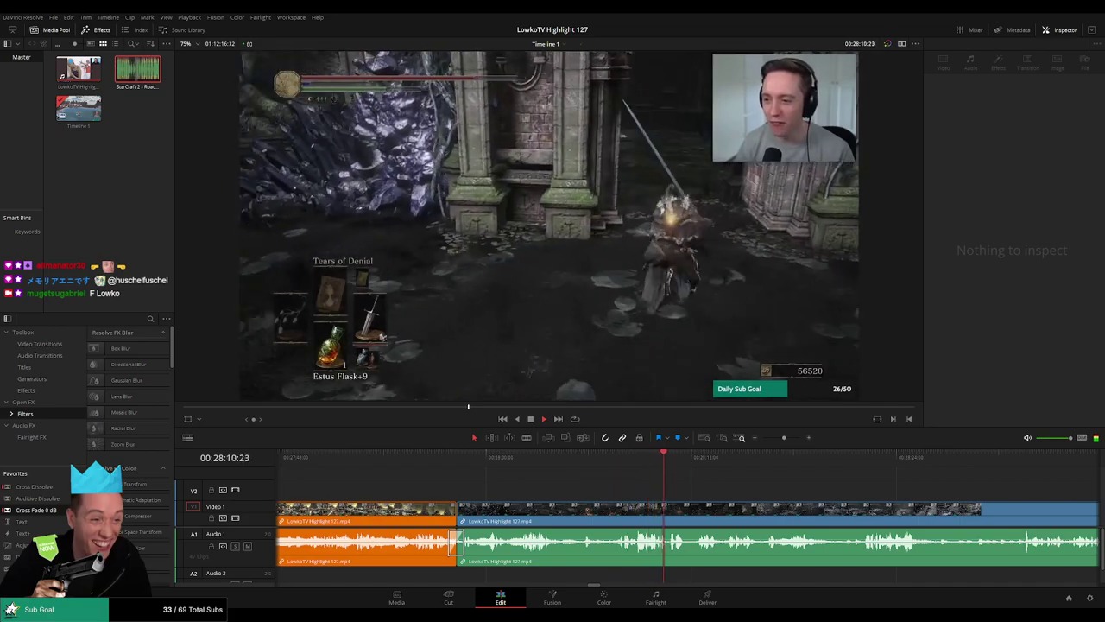
{"action": "scroll", "coordinate": [691, 489], "scroll_direction": "right", "scroll_amount": 1}
{"action": "scroll", "coordinate": [656, 490], "scroll_direction": "right", "scroll_amount": 3}
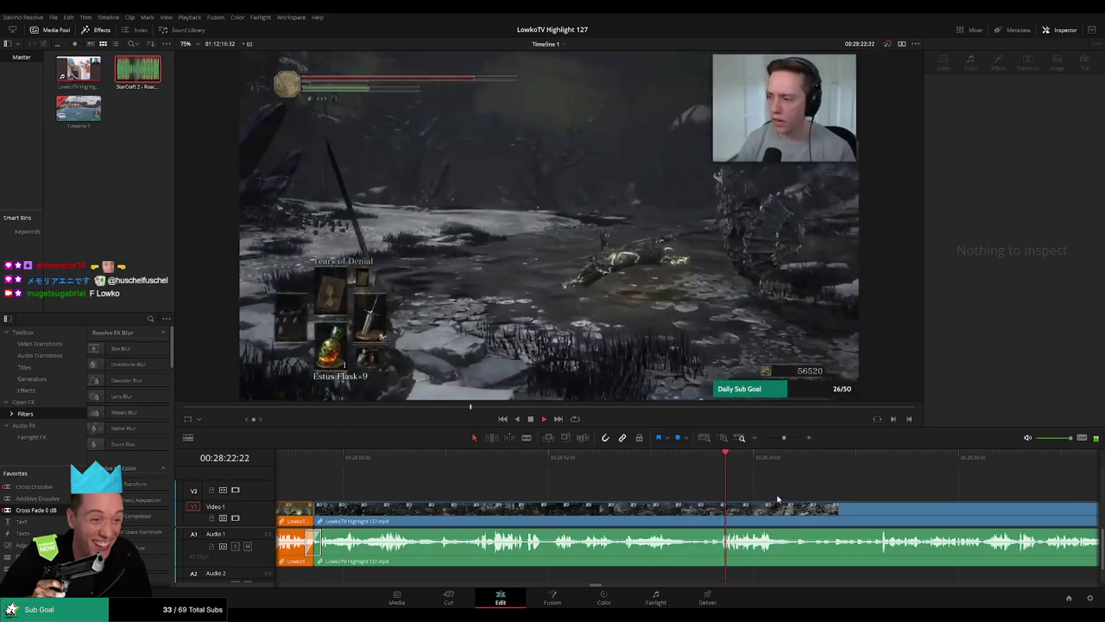
{"action": "scroll", "coordinate": [812, 499], "scroll_direction": "right", "scroll_amount": 3}
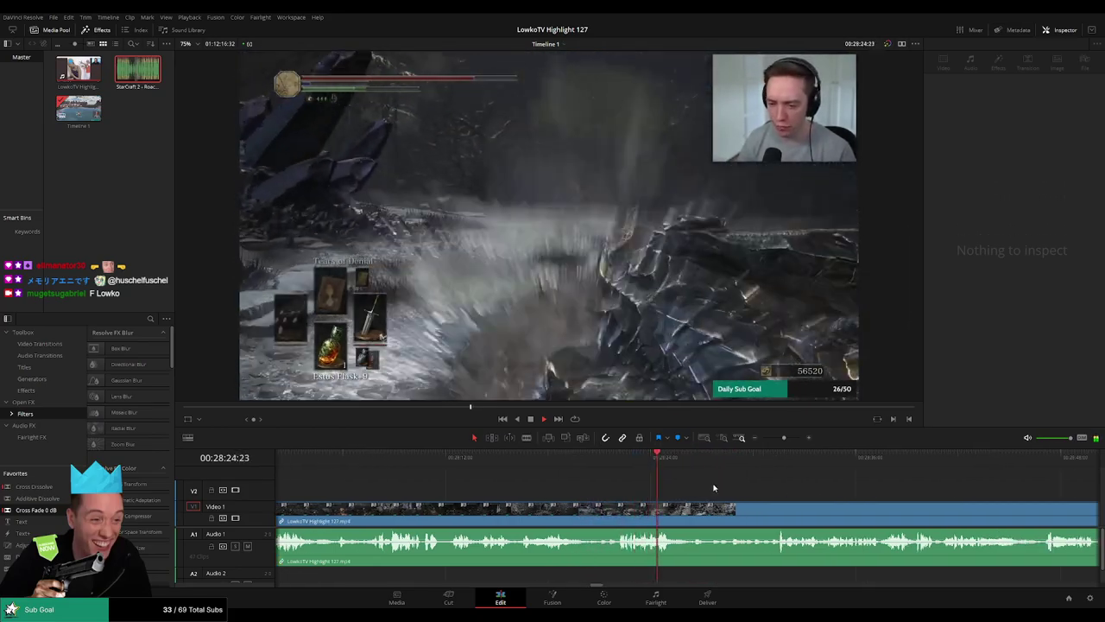
{"action": "left_click", "coordinate": [708, 464]}
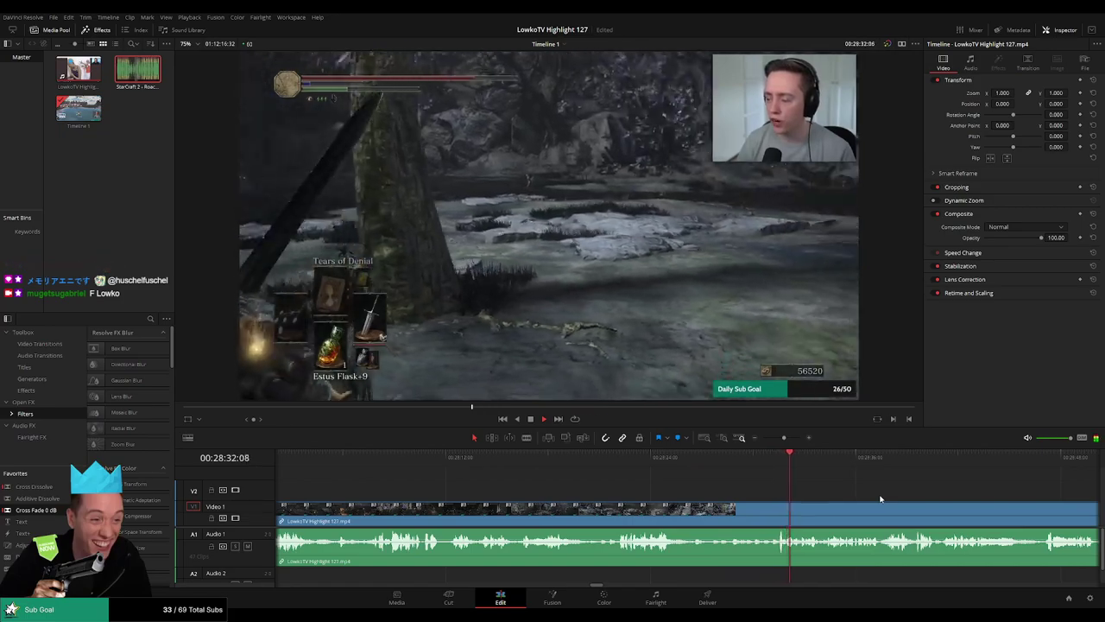
{"action": "scroll", "coordinate": [748, 491], "scroll_direction": "right", "scroll_amount": 4}
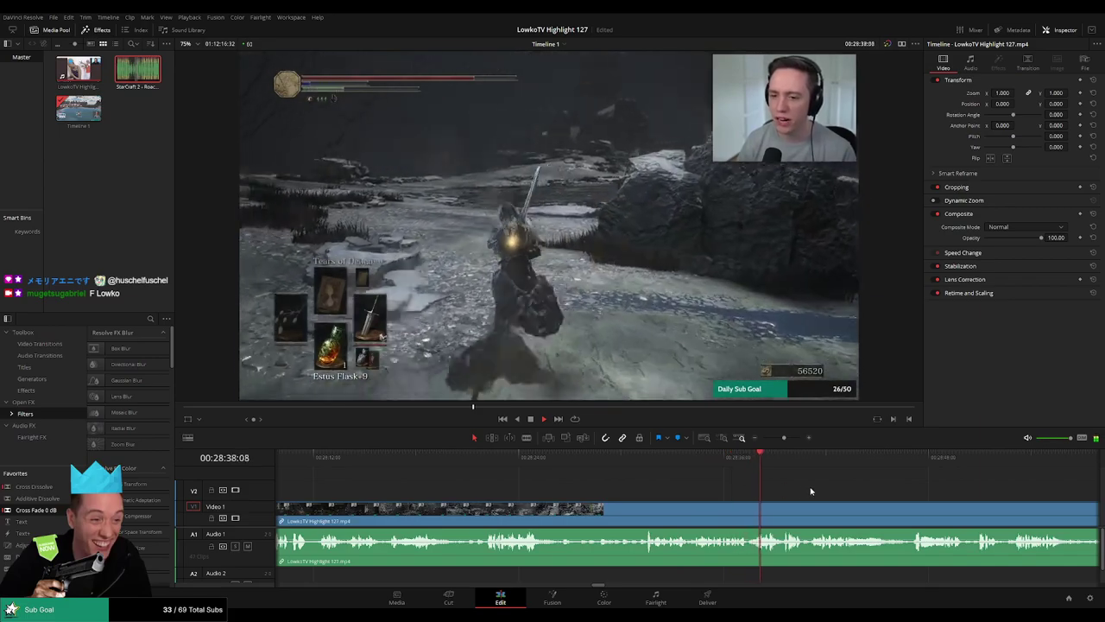
{"action": "scroll", "coordinate": [726, 488], "scroll_direction": "right", "scroll_amount": 2}
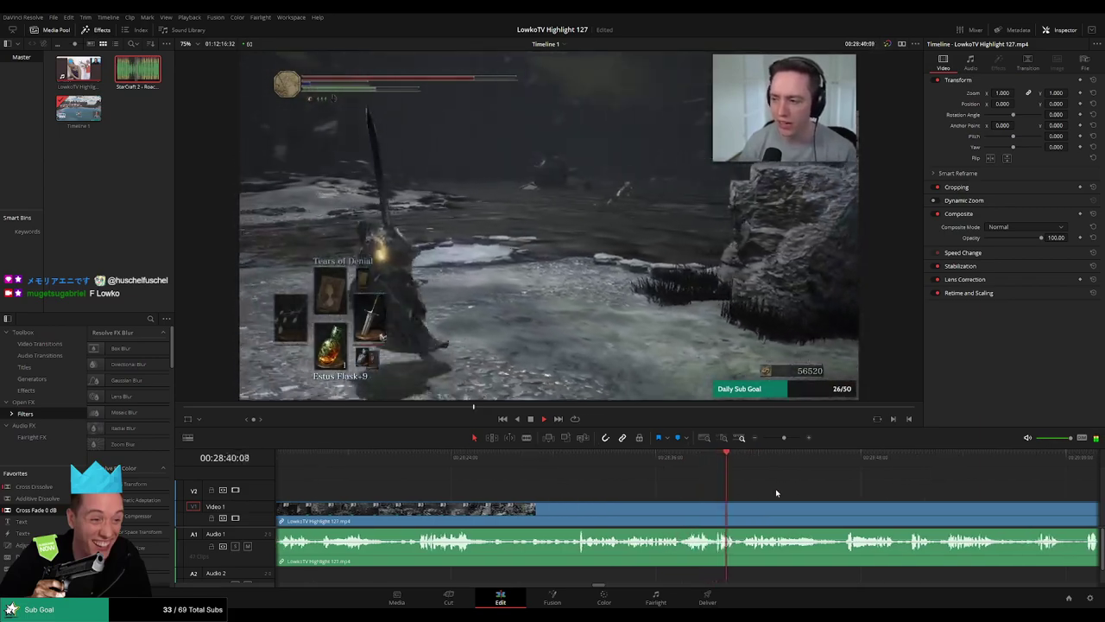
{"action": "key", "text": "shift+Left"}
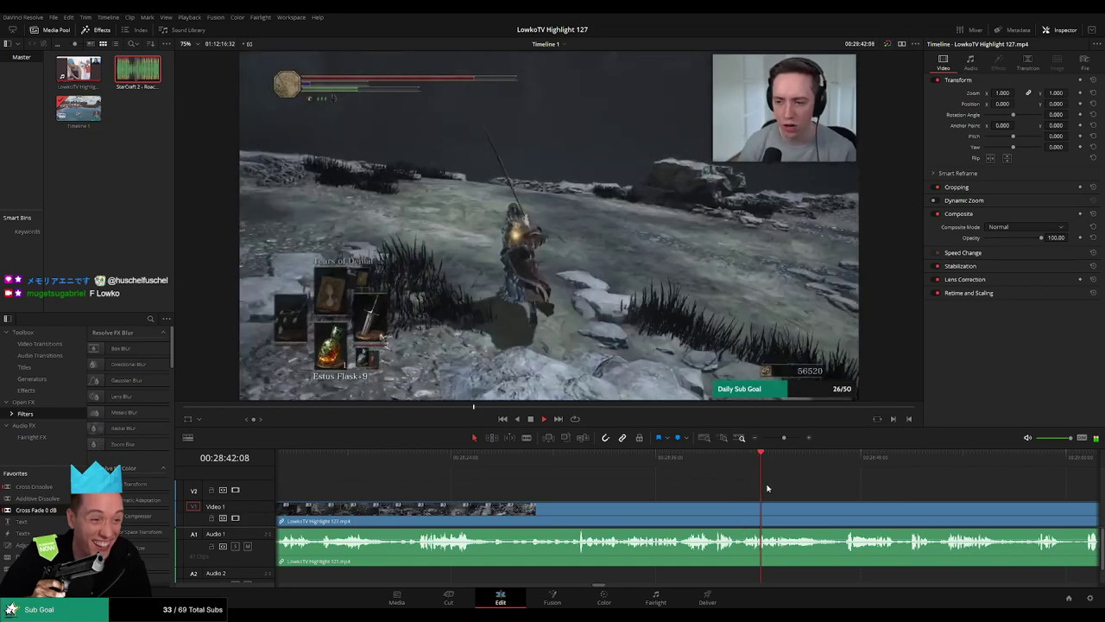
{"action": "key", "text": "shift+Left"}
{"action": "key", "text": "shift+Left"}
{"action": "key", "text": "shift+Left"}
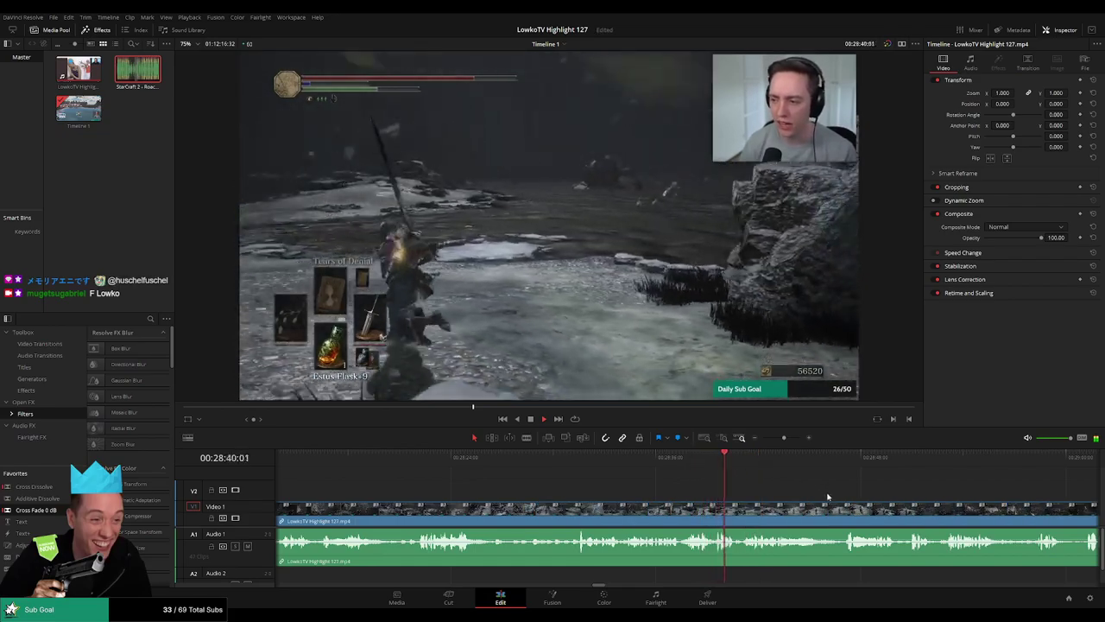
{"action": "scroll", "coordinate": [777, 486], "scroll_direction": "right", "scroll_amount": 5}
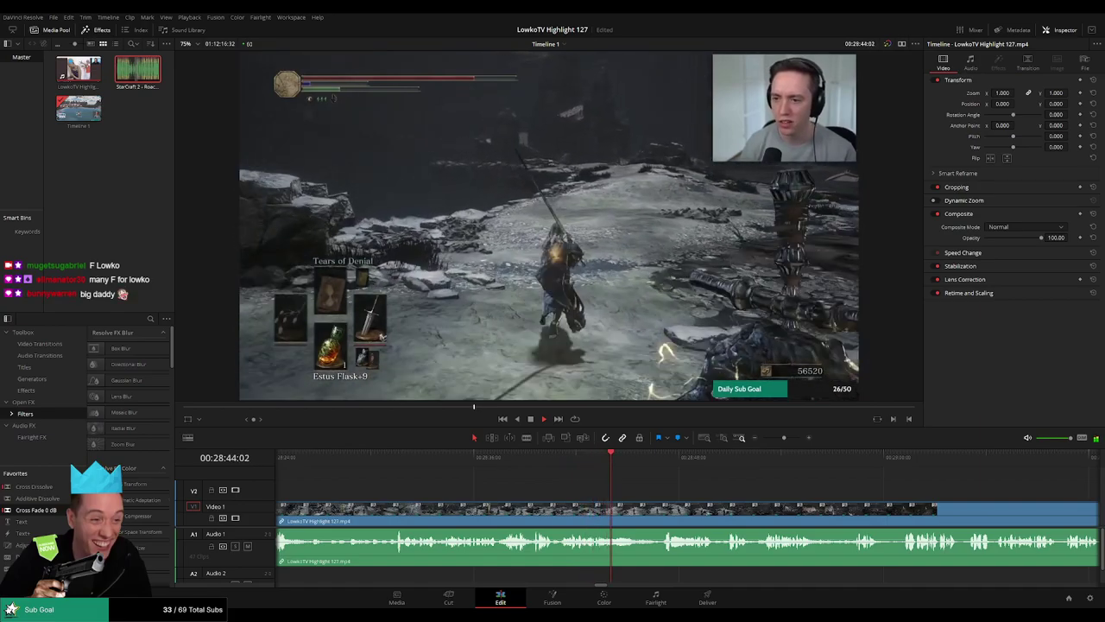
Split the gameplay clip and line up StarCraft 2 - Roach Quotes.mp3 on A2 under the short section.
{"action": "left_click", "coordinate": [550, 457]}
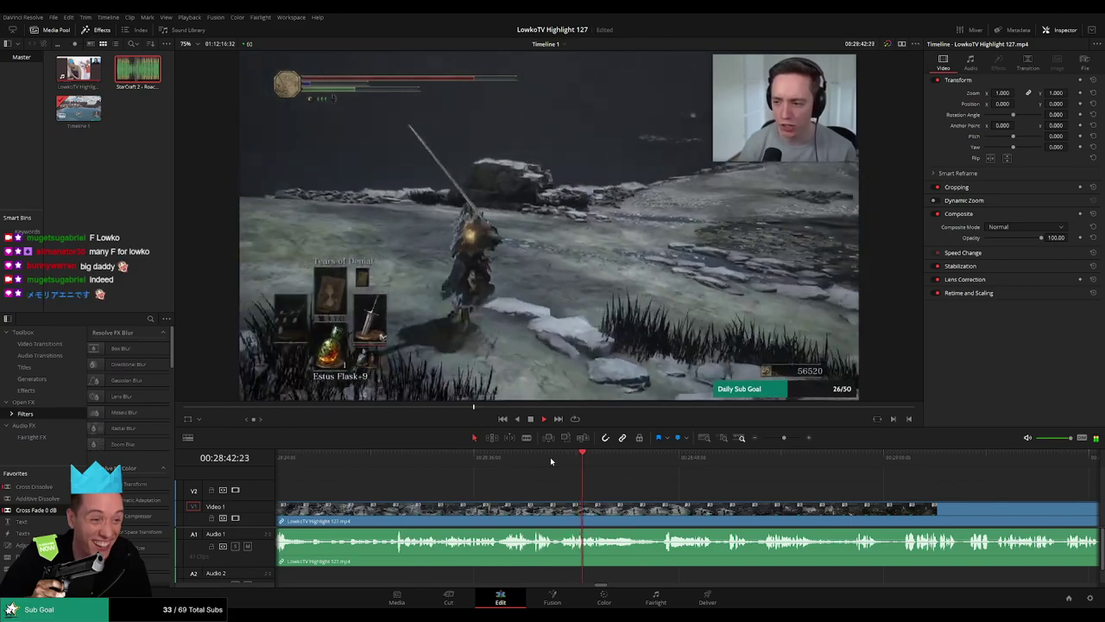
{"action": "scroll", "coordinate": [617, 494], "scroll_direction": "up", "scroll_amount": 1}
{"action": "scroll", "coordinate": [698, 484], "scroll_direction": "up", "scroll_amount": 1}
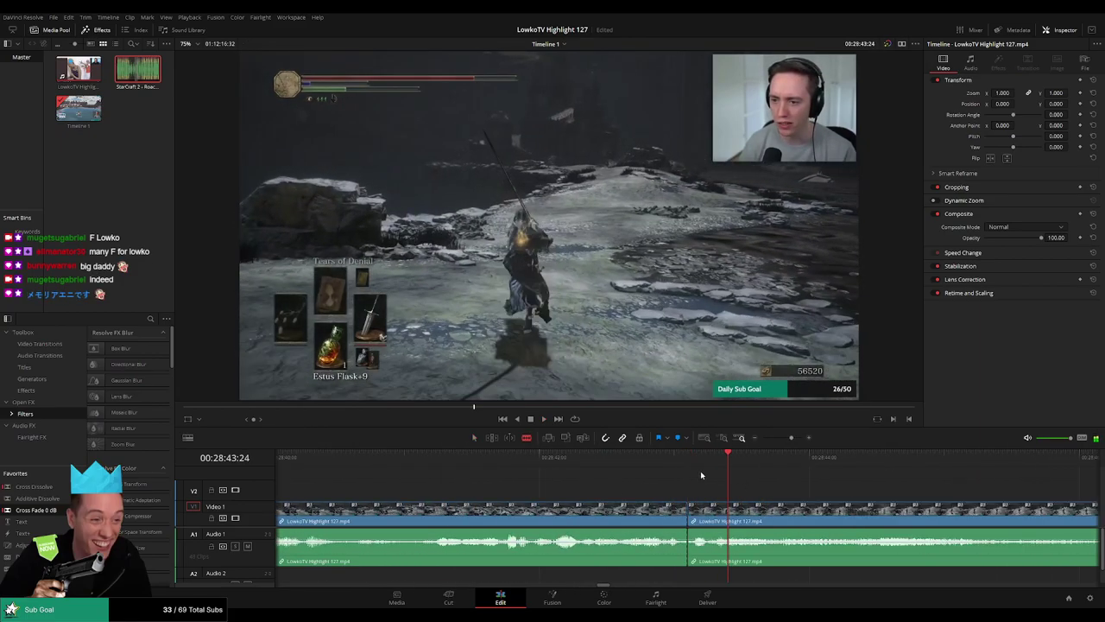
{"action": "left_click", "coordinate": [699, 462]}
{"action": "left_click", "coordinate": [716, 518]}
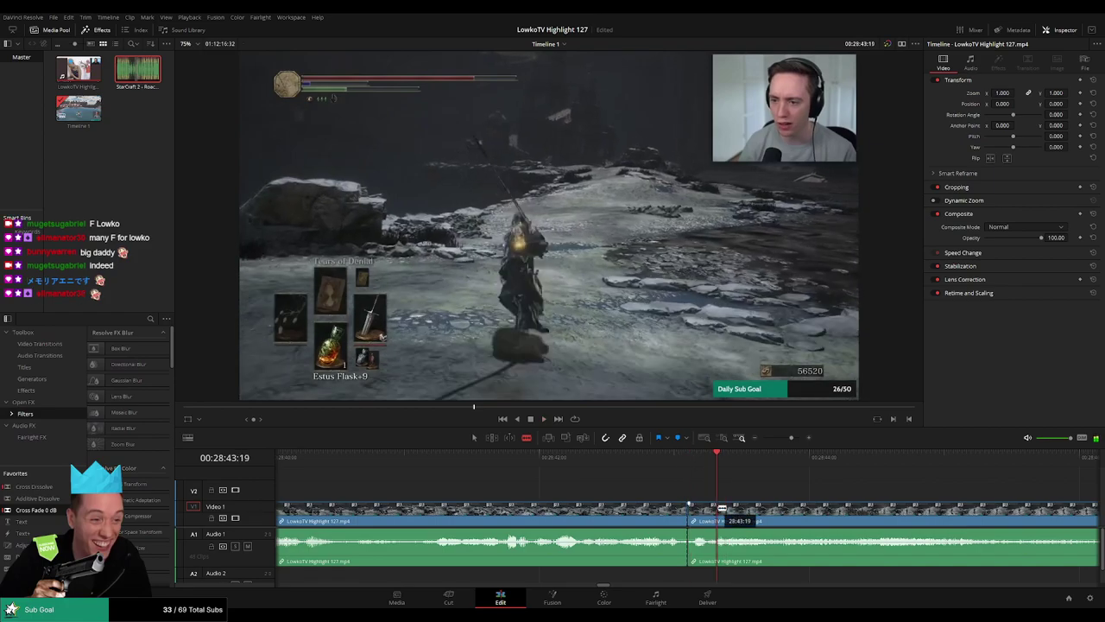
{"action": "key", "text": "a"}
{"action": "left_click", "coordinate": [717, 540]}
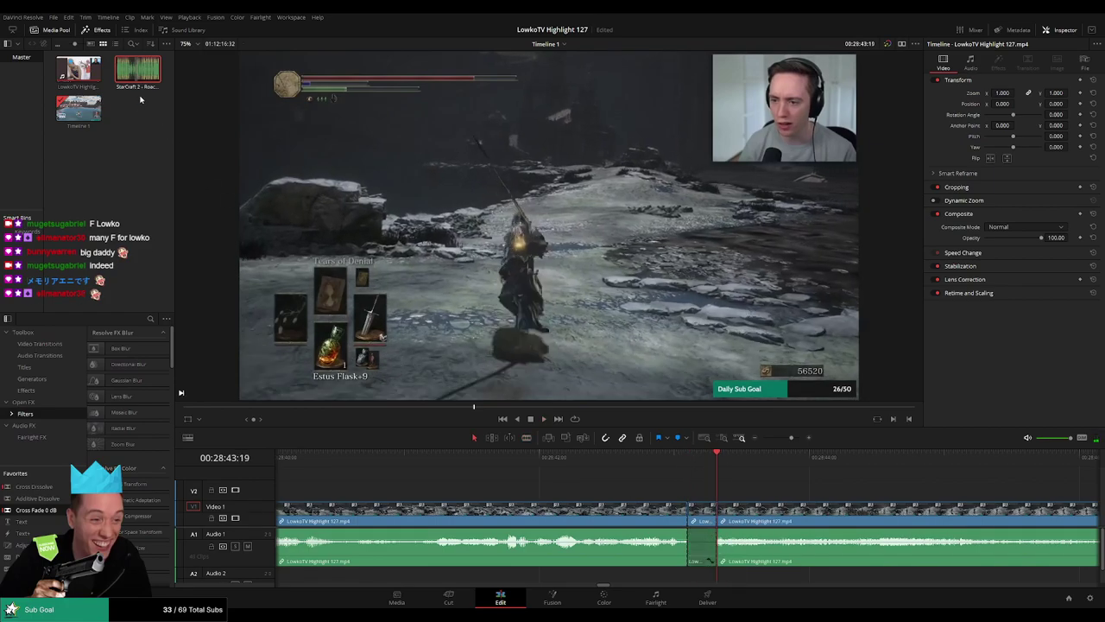
{"action": "mouse_move", "coordinate": [138, 71]}
{"action": "left_mouse_down"}
{"action": "mouse_move", "coordinate": [657, 575]}
{"action": "mouse_move", "coordinate": [690, 576]}
{"action": "left_mouse_up"}
{"action": "left_click_drag", "start_coordinate": [776, 575], "coordinate": [716, 575]}
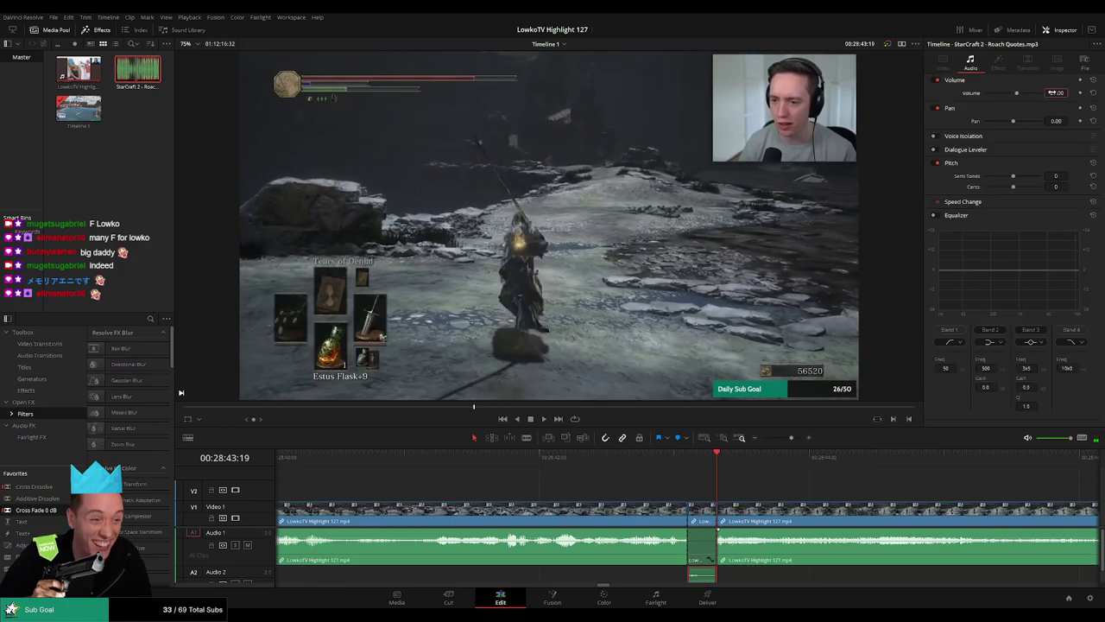
Colour the earlier clips and the short section orange.
{"action": "left_click_drag", "start_coordinate": [699, 483], "coordinate": [660, 505]}
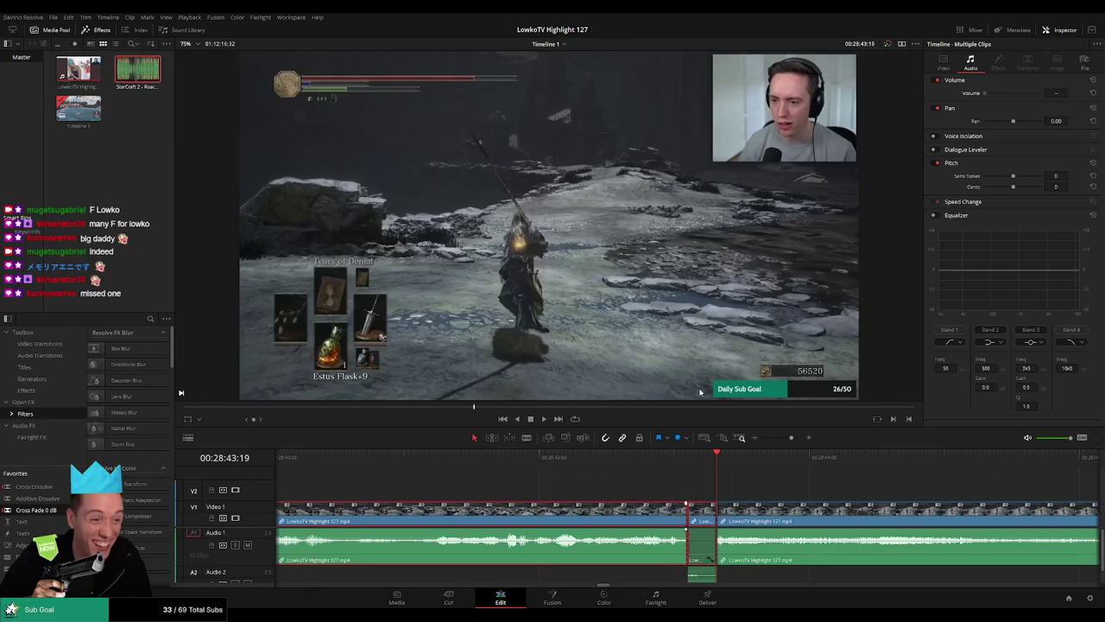
{"action": "key", "text": "/"}
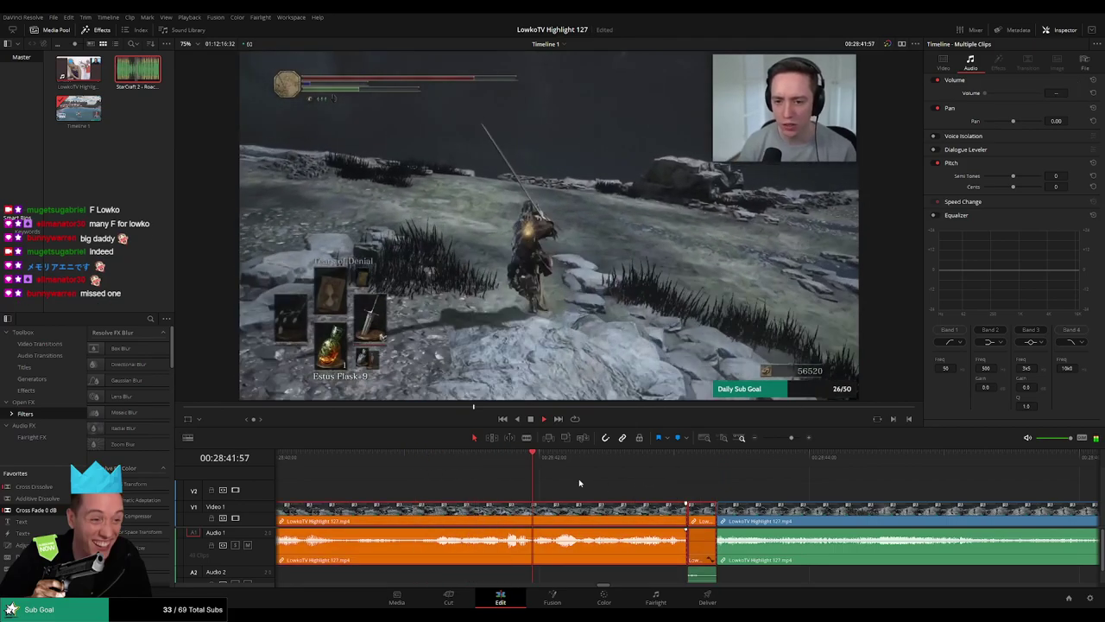
{"action": "left_click_drag", "start_coordinate": [787, 443], "coordinate": [782, 443]}
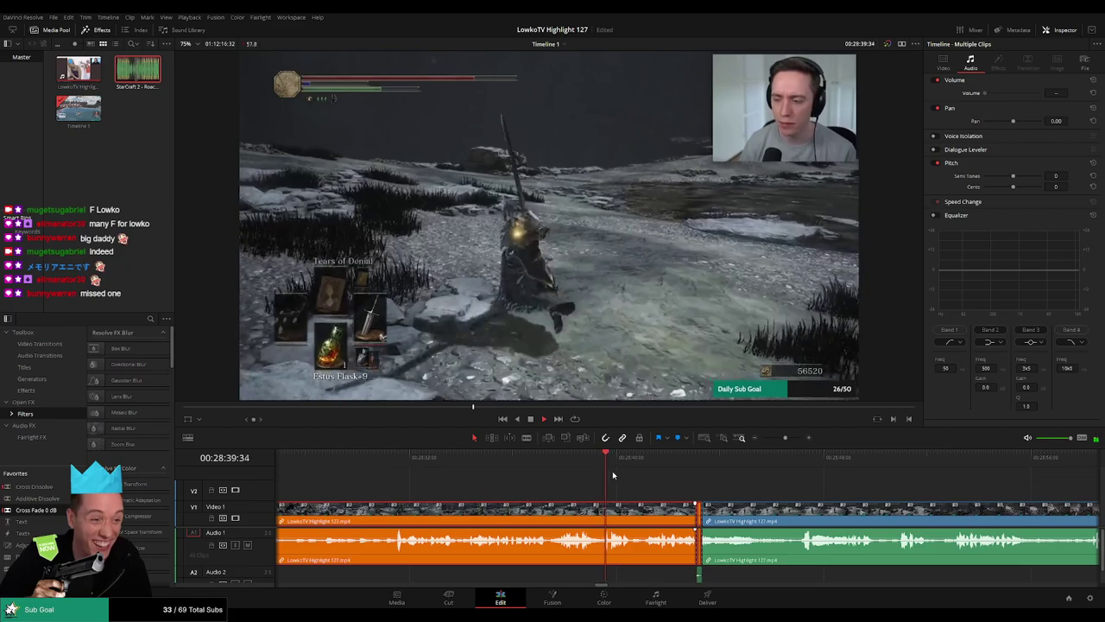
{"action": "left_click", "coordinate": [682, 490]}
{"action": "scroll", "coordinate": [604, 488], "scroll_direction": "right", "scroll_amount": 3}
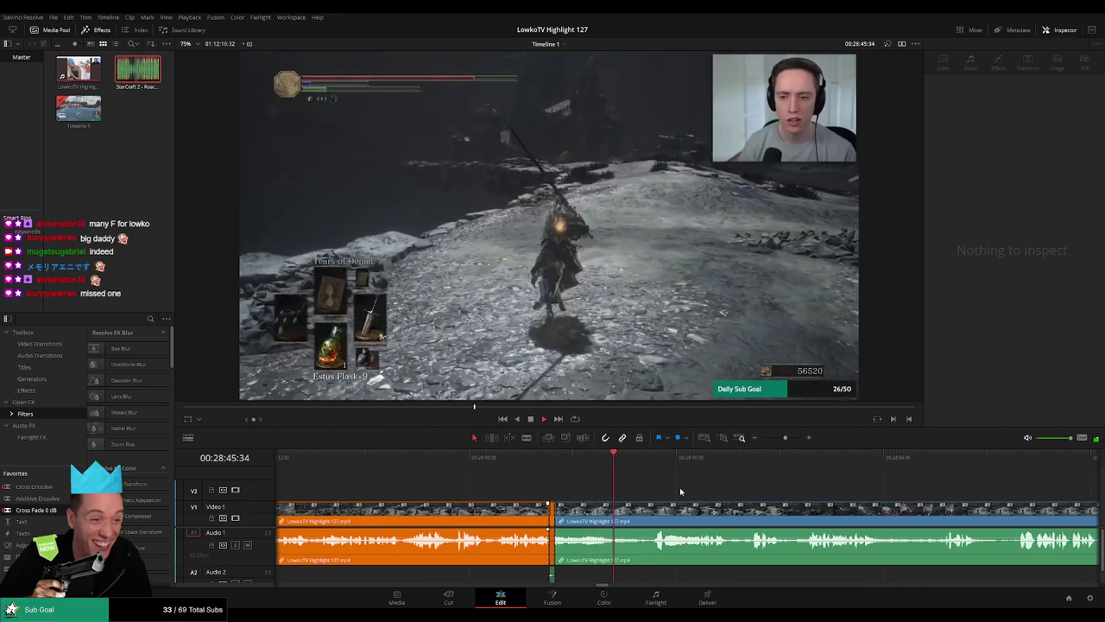
{"action": "scroll", "coordinate": [586, 489], "scroll_direction": "right", "scroll_amount": 3}
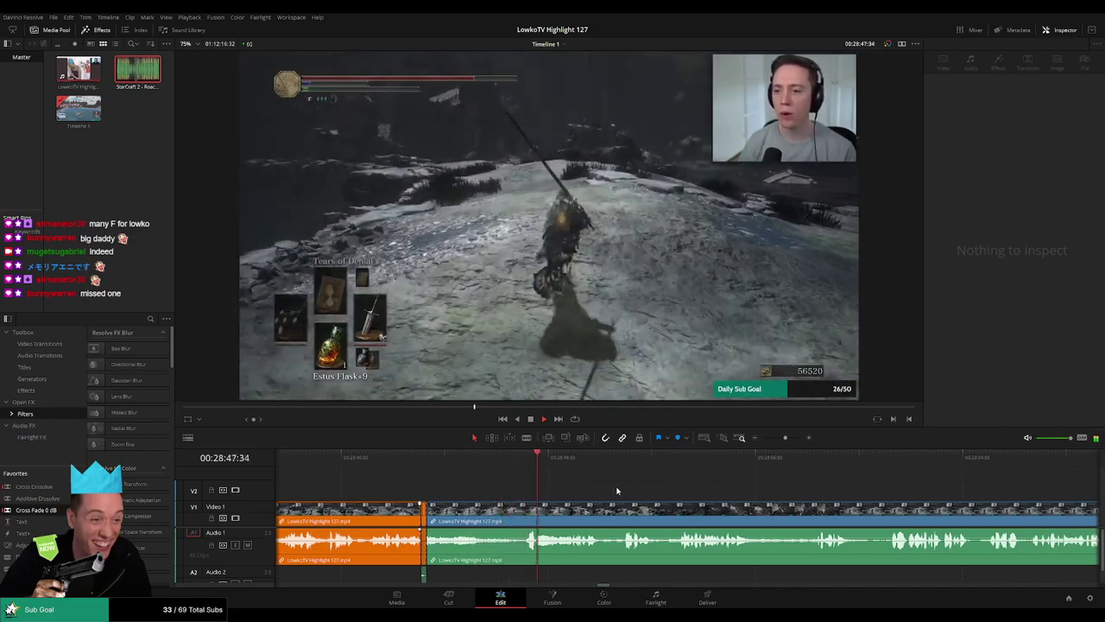
{"action": "scroll", "coordinate": [658, 493], "scroll_direction": "right", "scroll_amount": 3}
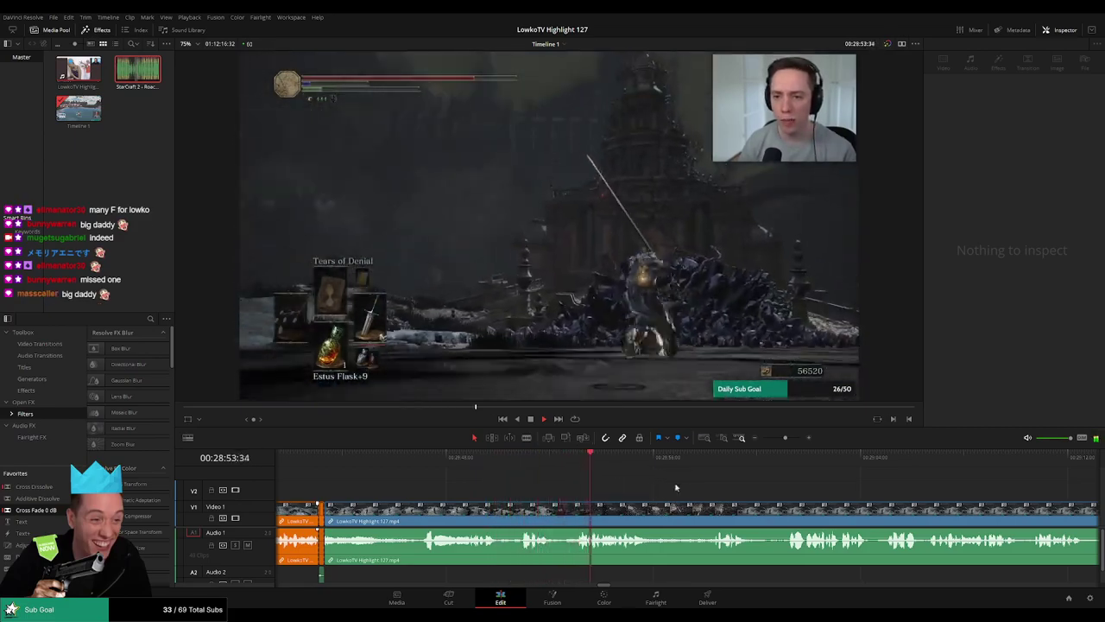
{"action": "scroll", "coordinate": [540, 490], "scroll_direction": "right", "scroll_amount": 4}
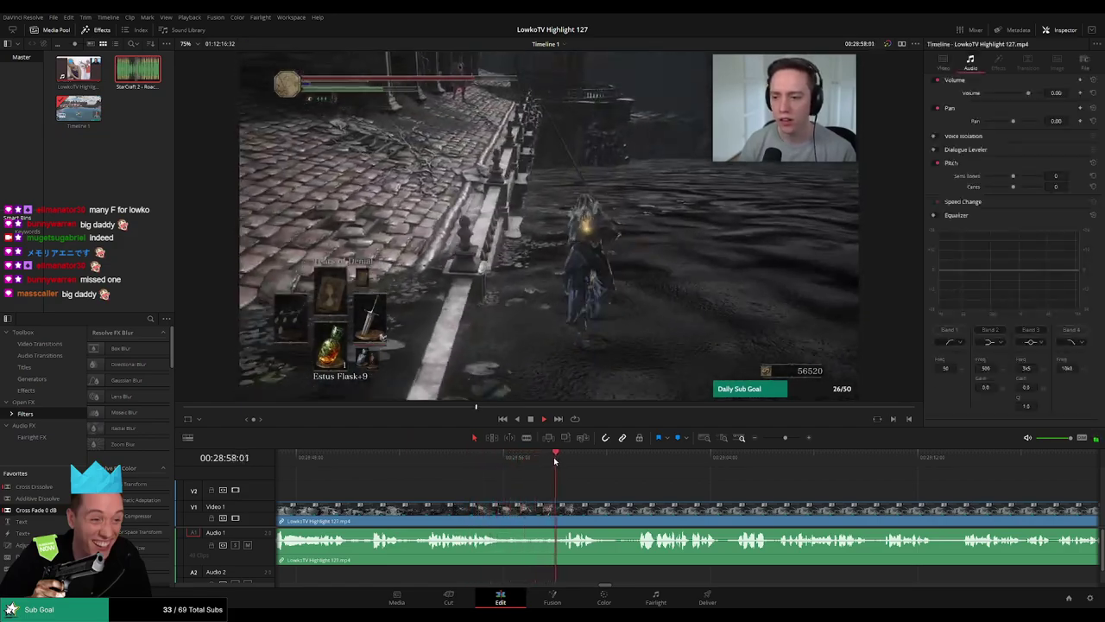
{"action": "scroll", "coordinate": [599, 473], "scroll_direction": "right", "scroll_amount": 4}
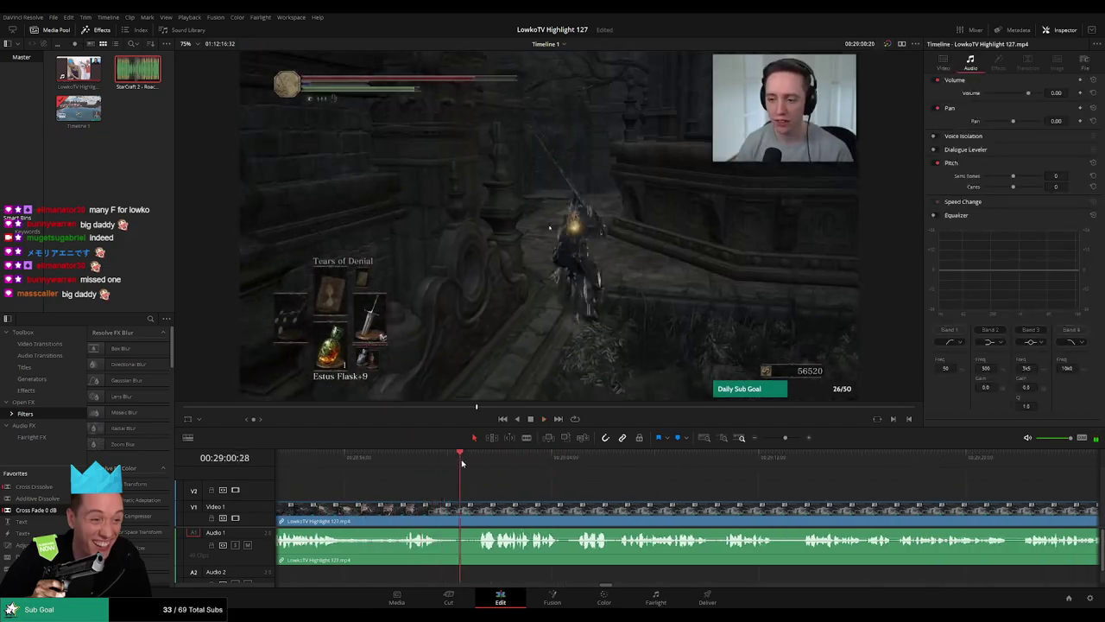
{"action": "left_click", "coordinate": [432, 458]}
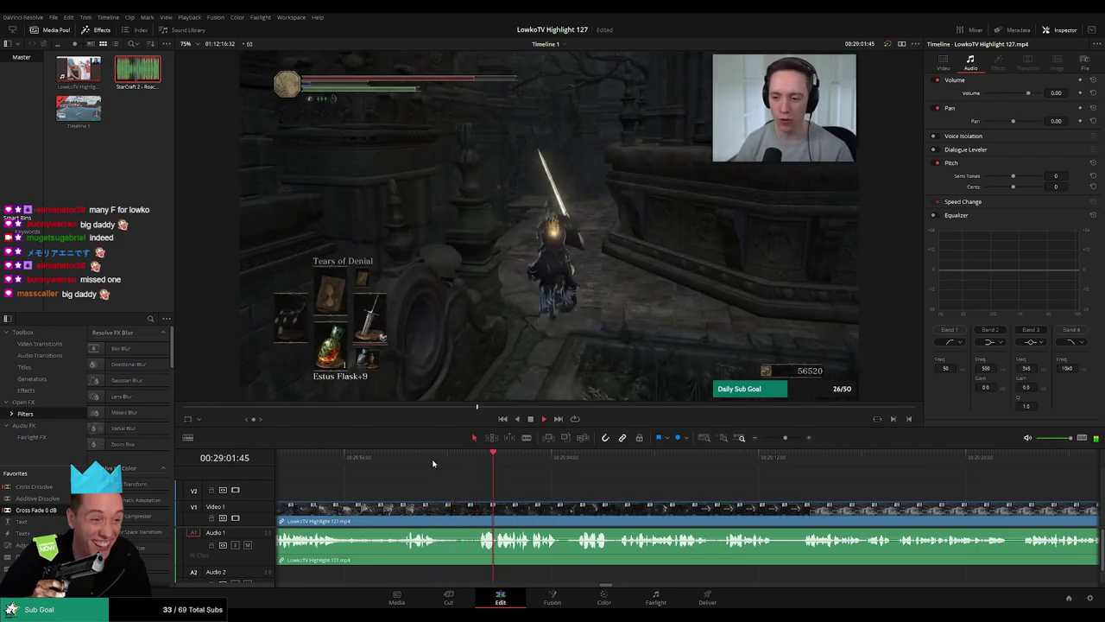
{"action": "left_click", "coordinate": [436, 462]}
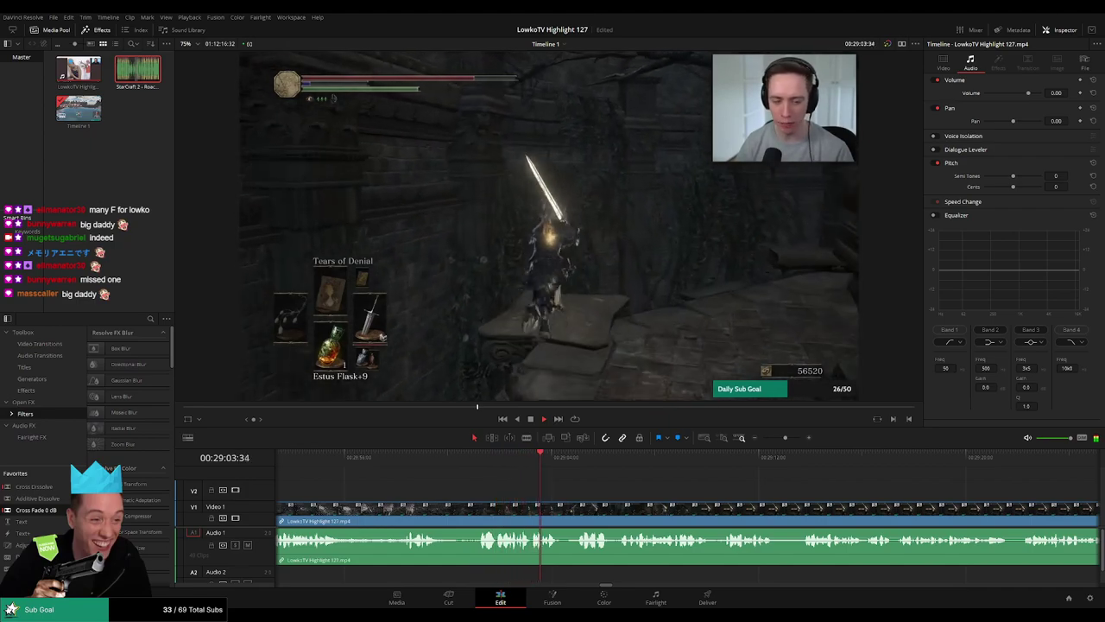
{"action": "scroll", "coordinate": [570, 491], "scroll_direction": "right", "scroll_amount": 3}
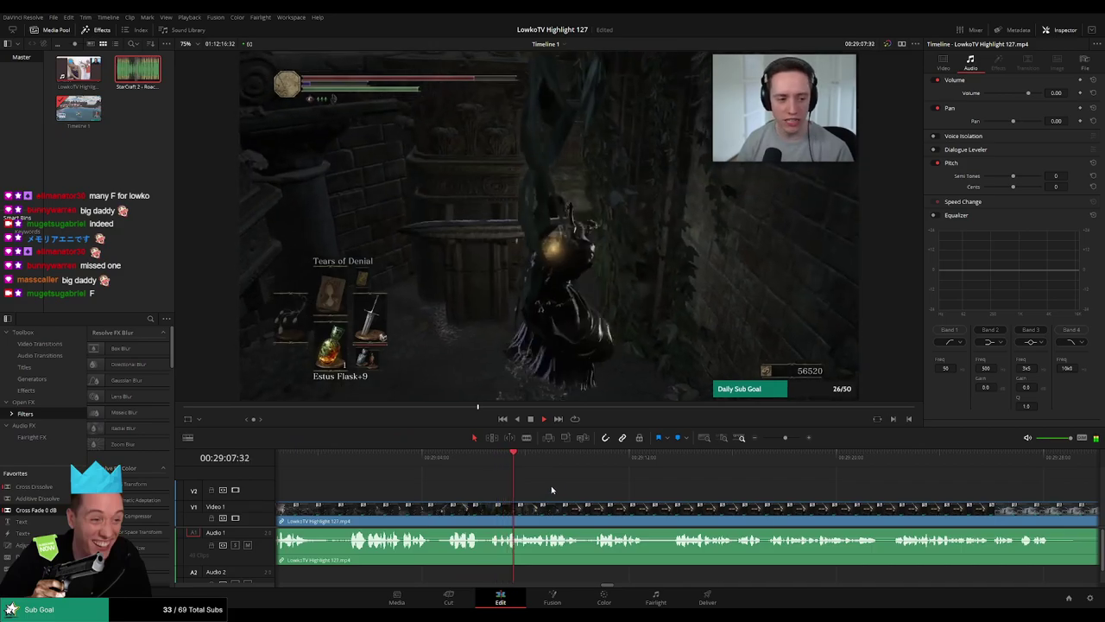
{"action": "scroll", "coordinate": [604, 496], "scroll_direction": "right", "scroll_amount": 3}
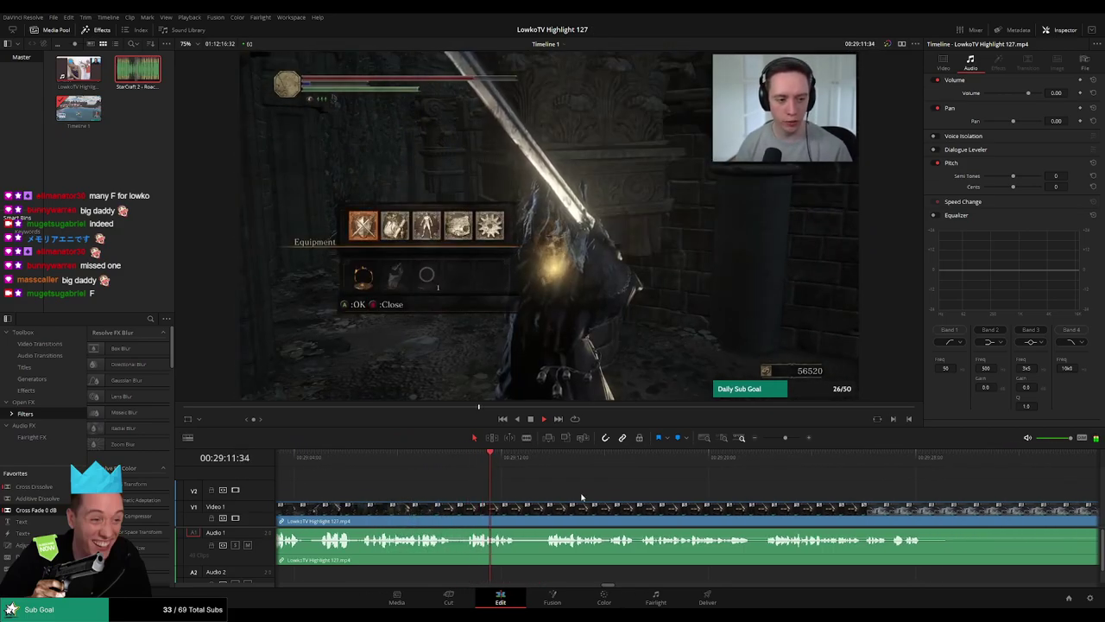
{"action": "scroll", "coordinate": [604, 486], "scroll_direction": "right", "scroll_amount": 1}
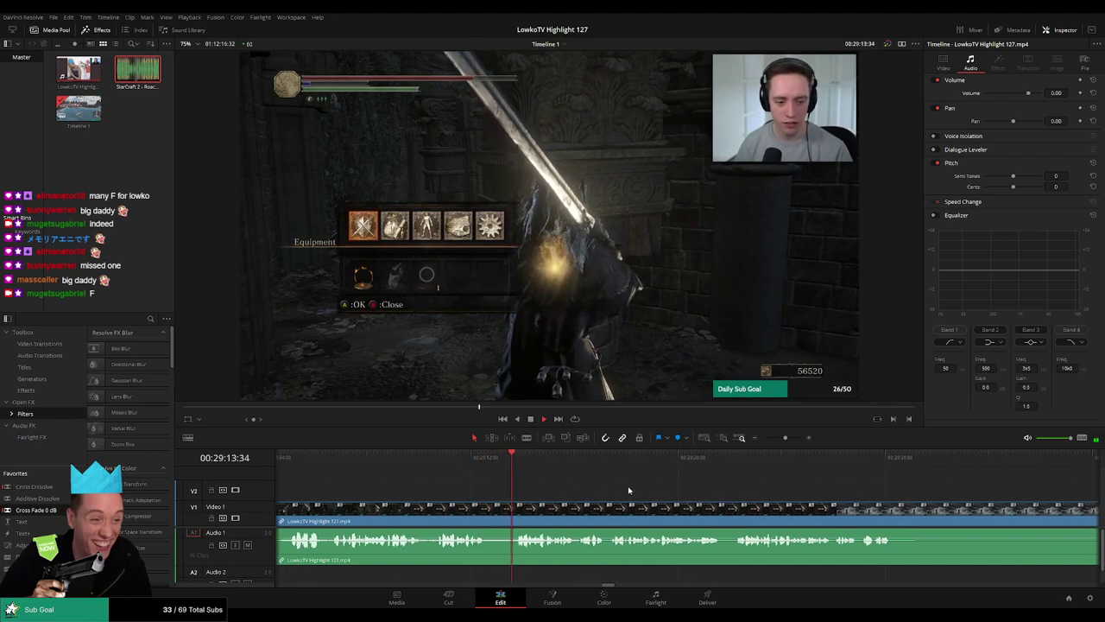
{"action": "scroll", "coordinate": [544, 485], "scroll_direction": "right", "scroll_amount": 2}
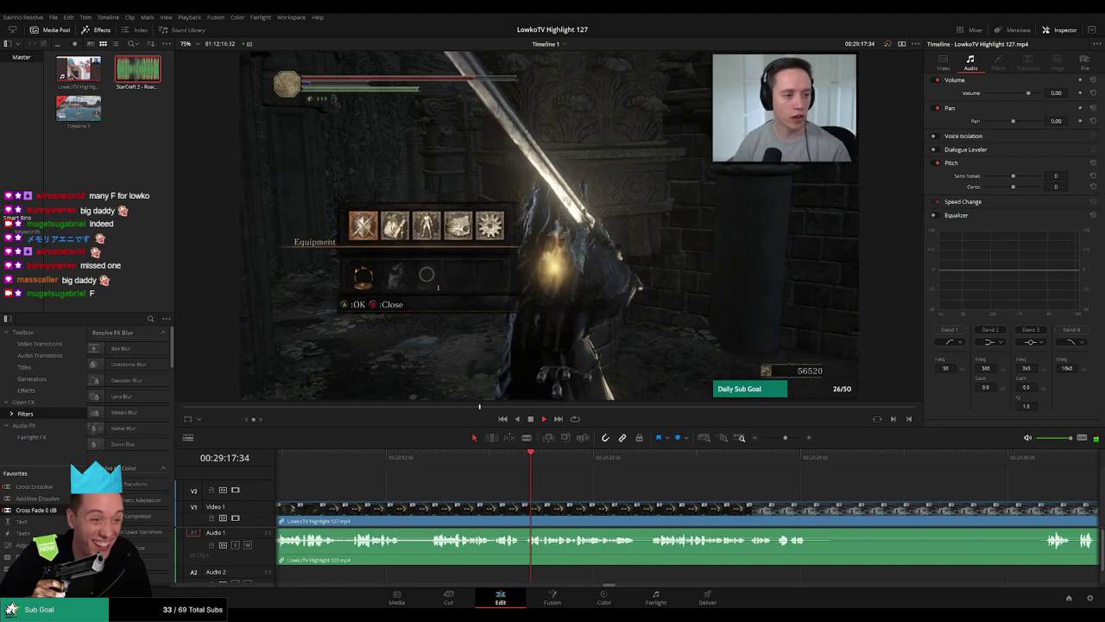
{"action": "scroll", "coordinate": [662, 485], "scroll_direction": "right", "scroll_amount": 3}
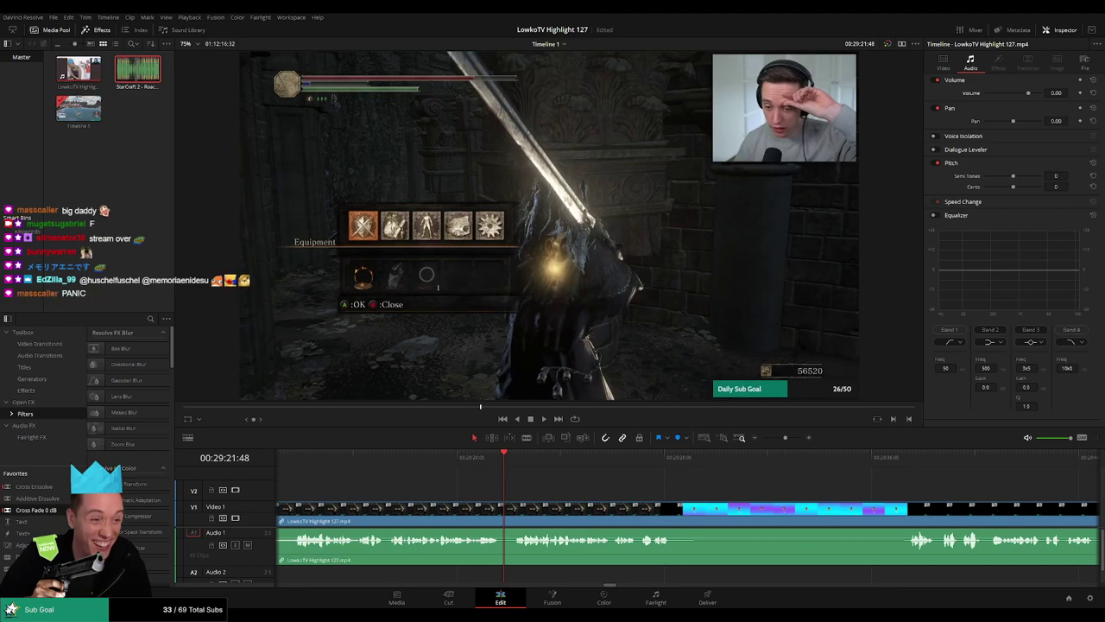
Drop Microsoft Windows XP Shutdown Sound.mp3 on A2 at the cyan screen near 29:28, then play it back.
{"action": "key", "text": "space"}
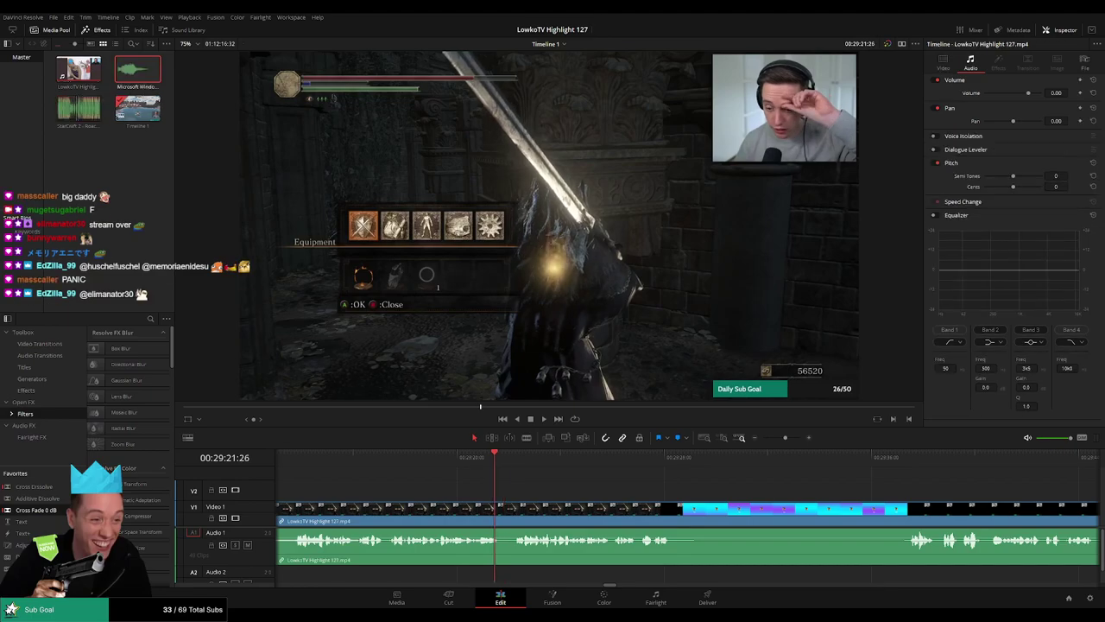
{"action": "scroll", "coordinate": [497, 474], "scroll_direction": "right", "scroll_amount": 3}
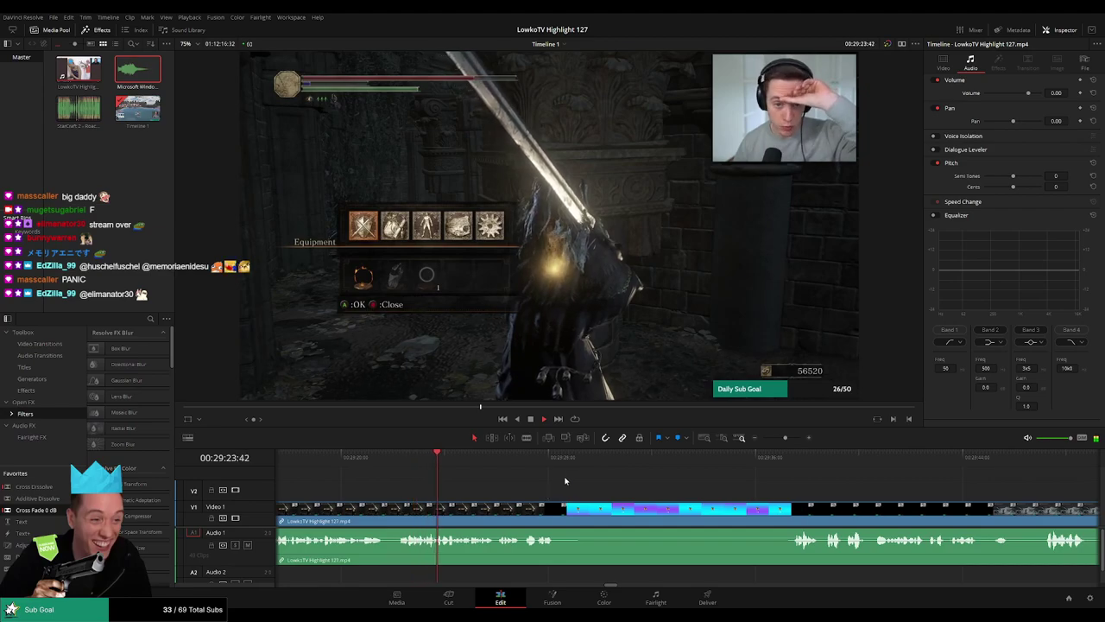
{"action": "scroll", "coordinate": [526, 480], "scroll_direction": "right", "scroll_amount": 2}
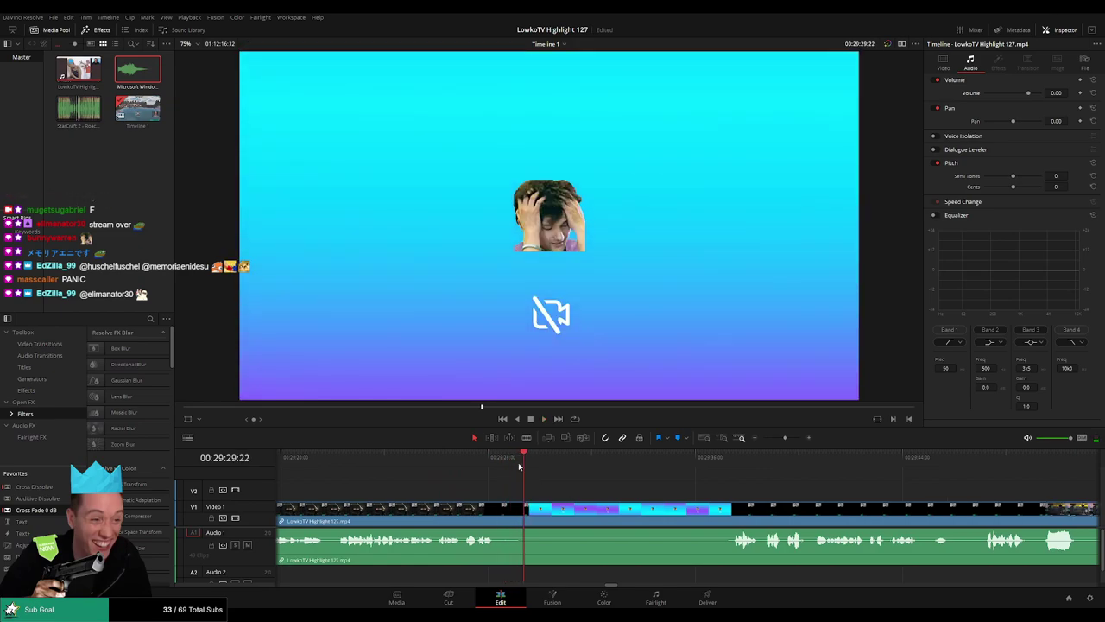
{"action": "left_click", "coordinate": [501, 459]}
{"action": "left_click_drag", "start_coordinate": [138, 69], "coordinate": [494, 561]}
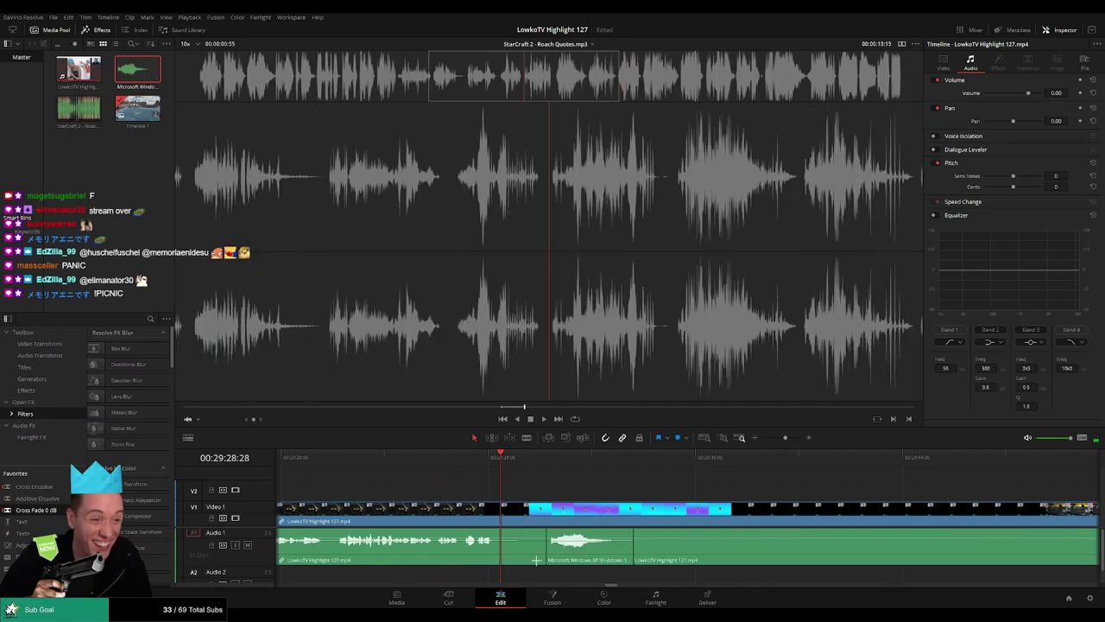
{"action": "left_click", "coordinate": [495, 561]}
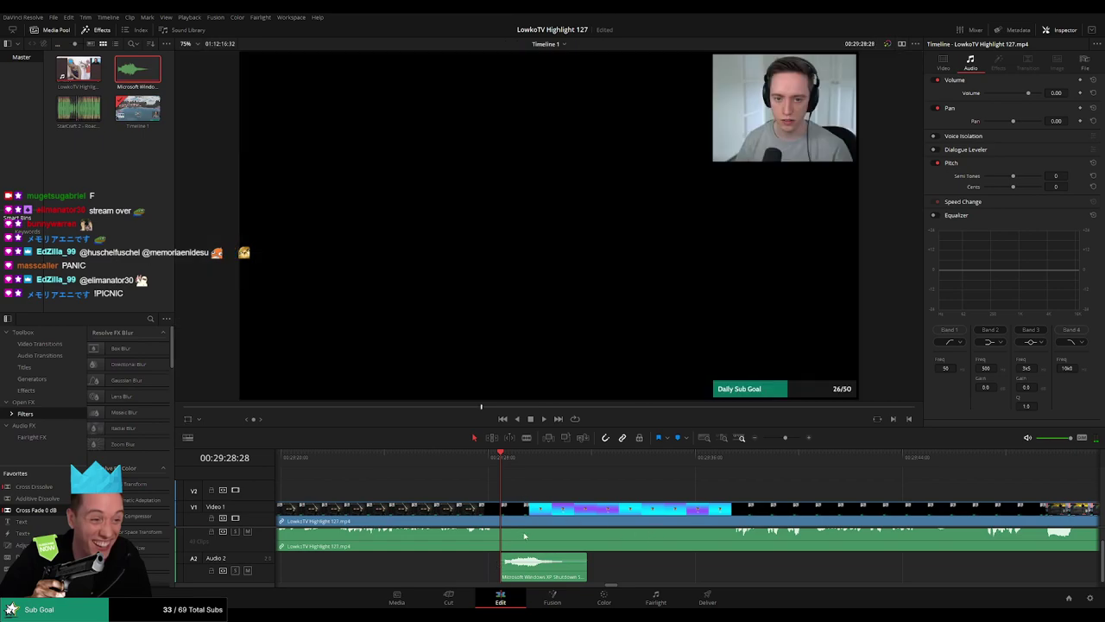
{"action": "key", "text": "space"}
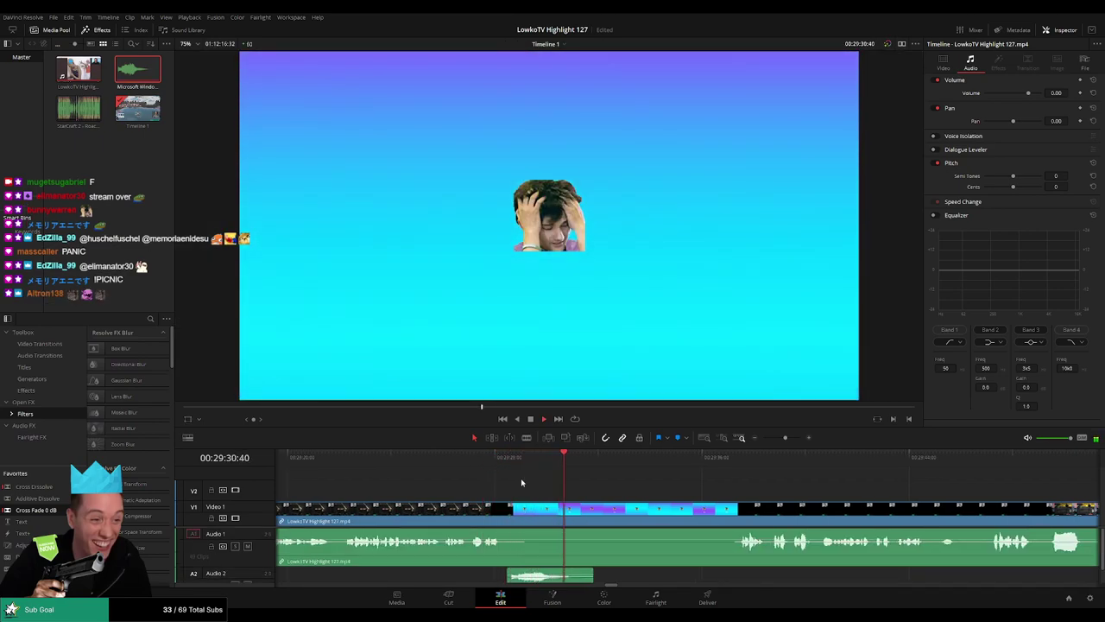
{"action": "key", "text": "space"}
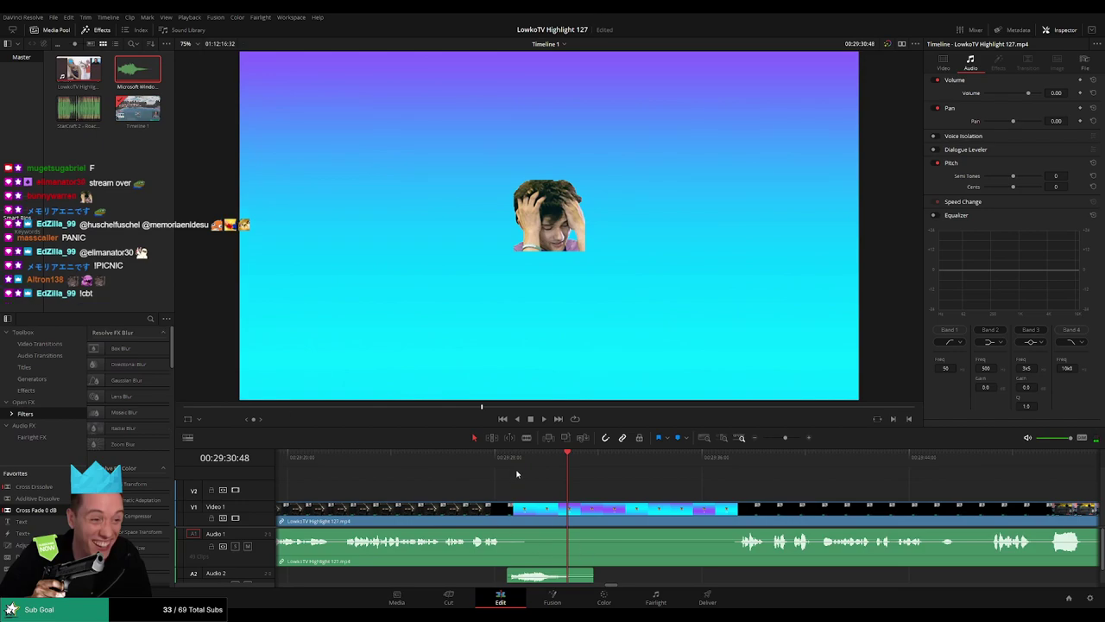
{"action": "left_click", "coordinate": [489, 462]}
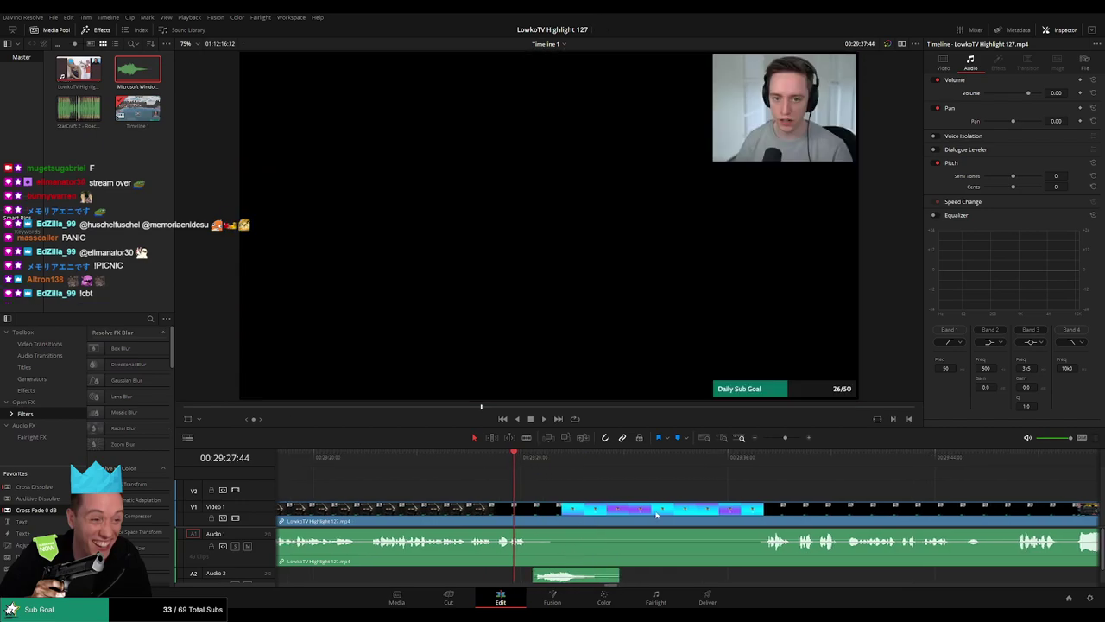
{"action": "left_click", "coordinate": [579, 575]}
{"action": "type", "text": "-99"}
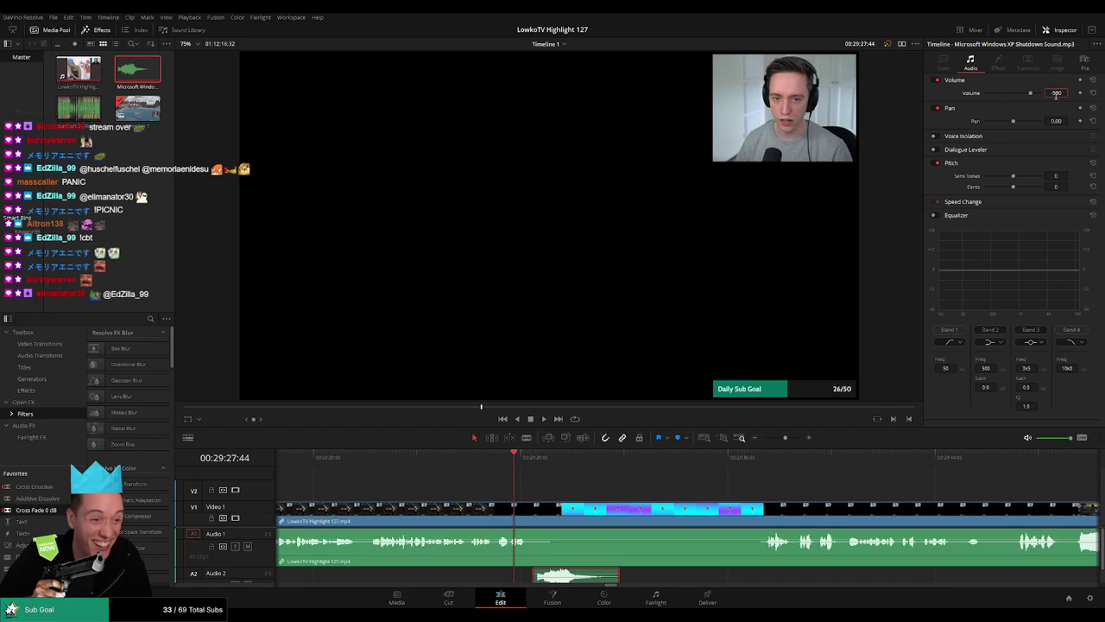
Set the shutdown sound's volume to -5.00 and play it back.
{"action": "key", "text": "Return"}
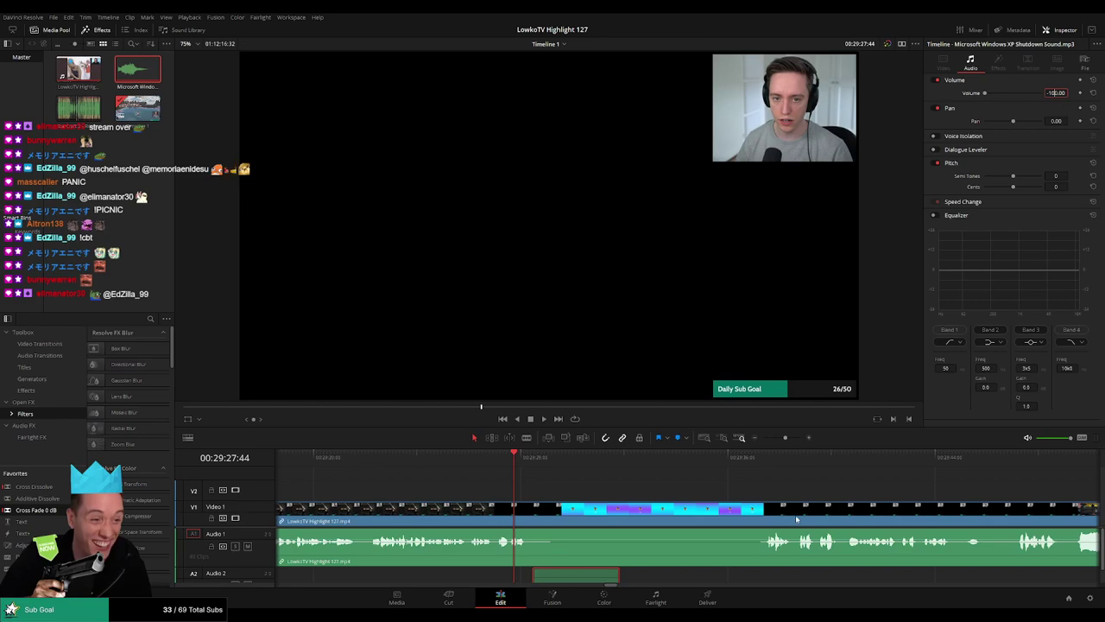
{"action": "left_click", "coordinate": [748, 563]}
{"action": "left_click", "coordinate": [592, 577]}
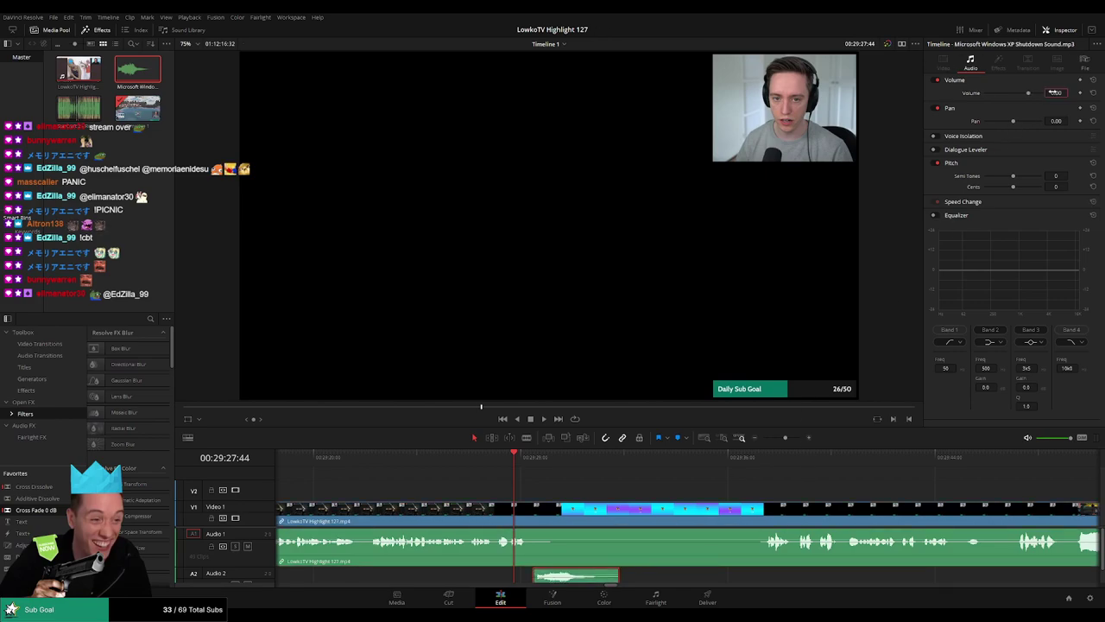
{"action": "type", "text": "15"}
{"action": "key", "text": "Return"}
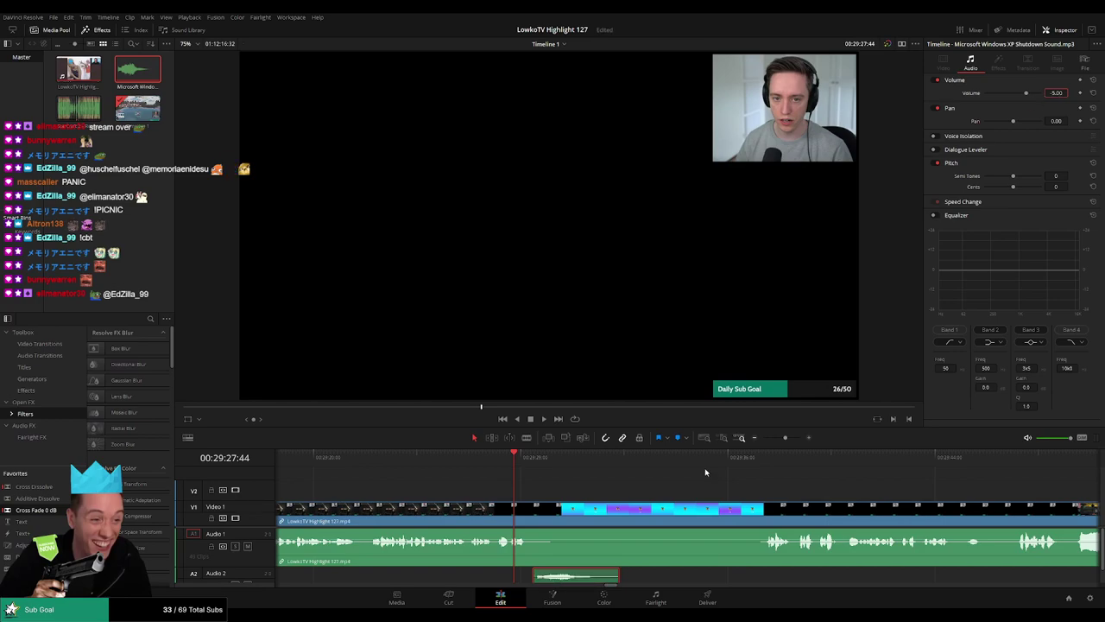
{"action": "left_click_drag", "start_coordinate": [473, 457], "coordinate": [345, 457]}
{"action": "key", "text": "space"}
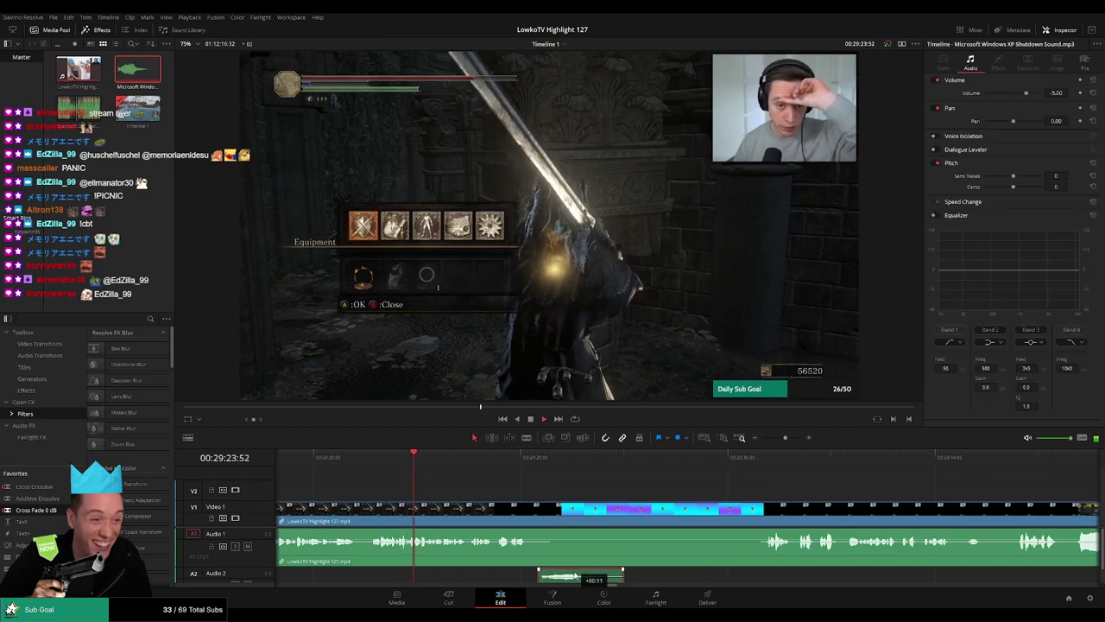
Nudge the shutdown sound slightly later and bring the Windows XP Startup Sound into the timeline.
{"action": "left_click_drag", "start_coordinate": [580, 577], "coordinate": [593, 577]}
{"action": "left_click", "coordinate": [542, 492]}
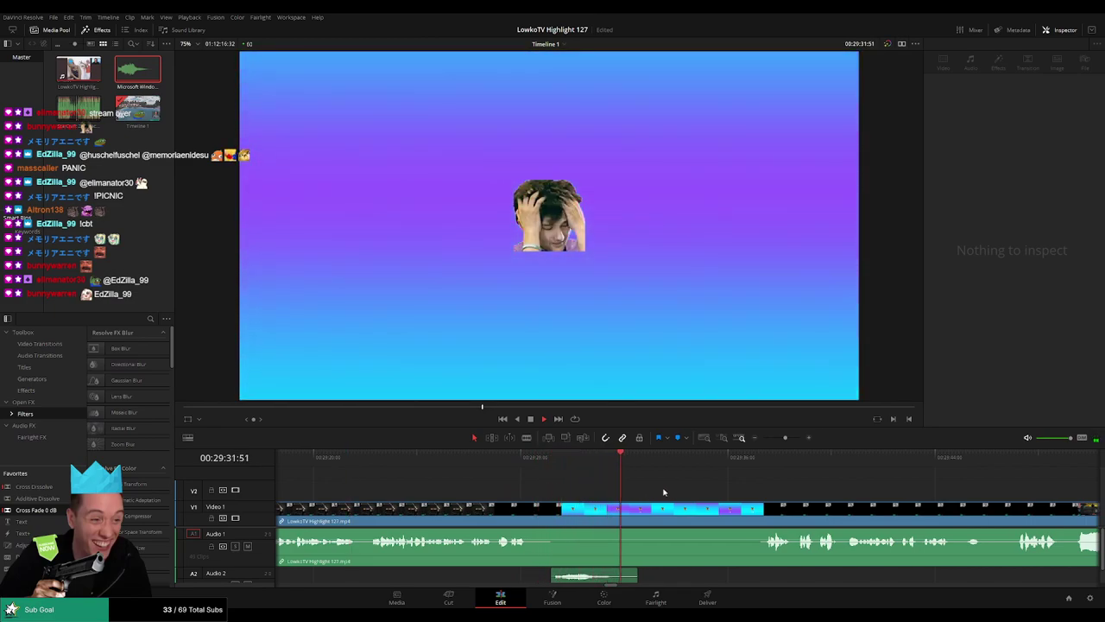
{"action": "left_click", "coordinate": [615, 503]}
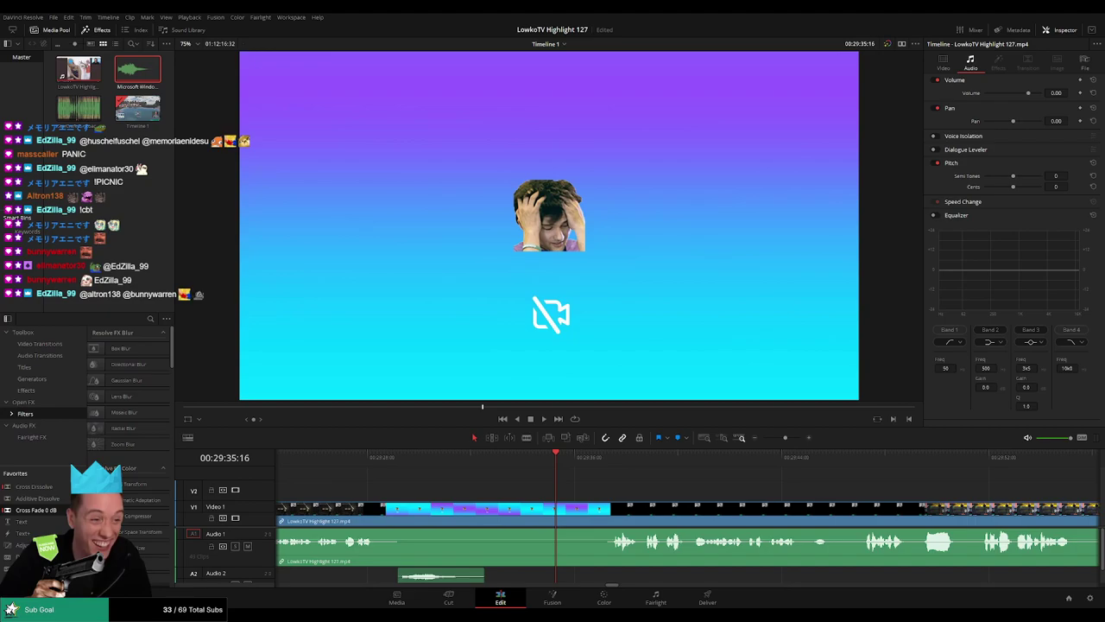
{"action": "mouse_move", "coordinate": [77, 108]}
{"action": "left_mouse_down"}
{"action": "mouse_move", "coordinate": [78, 148]}
{"action": "mouse_move", "coordinate": [577, 580]}
{"action": "mouse_move", "coordinate": [557, 581]}
{"action": "left_mouse_up"}
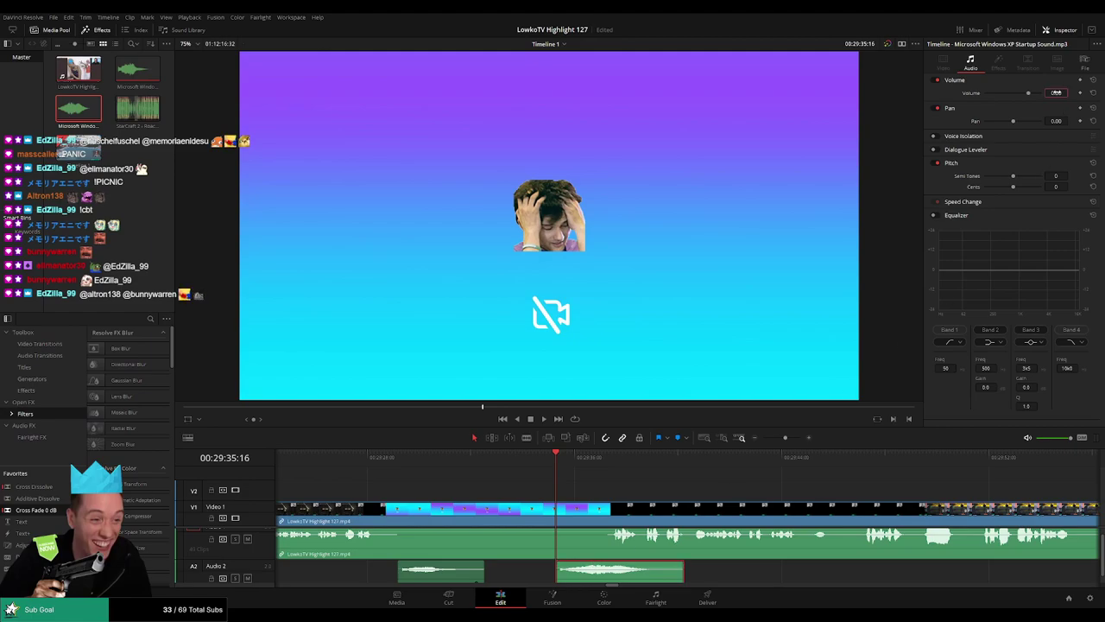
Apply -5.00 volume to the XP startup sound and nudge it to sit just after the first meme sound.
{"action": "key", "text": "Return"}
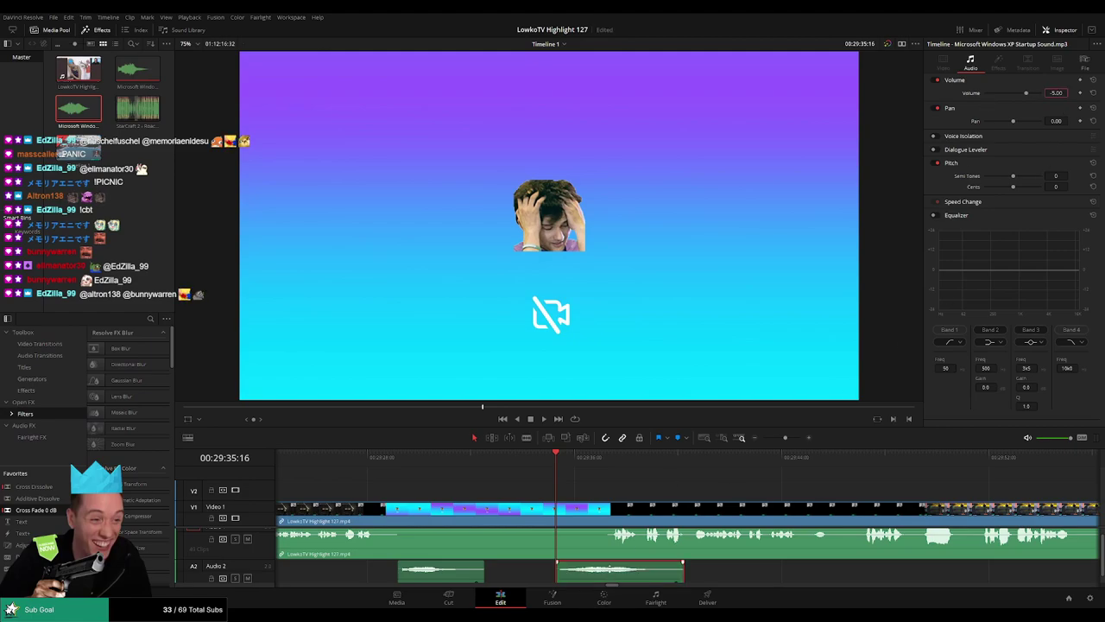
{"action": "left_click_drag", "start_coordinate": [605, 571], "coordinate": [694, 572]}
{"action": "key", "text": "space"}
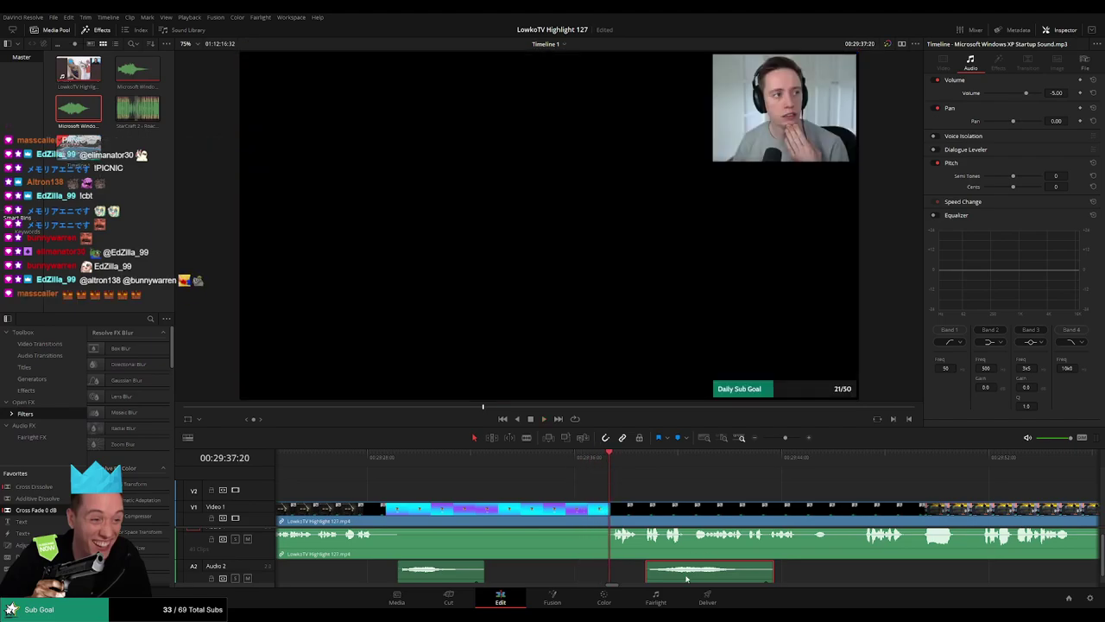
{"action": "left_click_drag", "start_coordinate": [675, 569], "coordinate": [638, 568]}
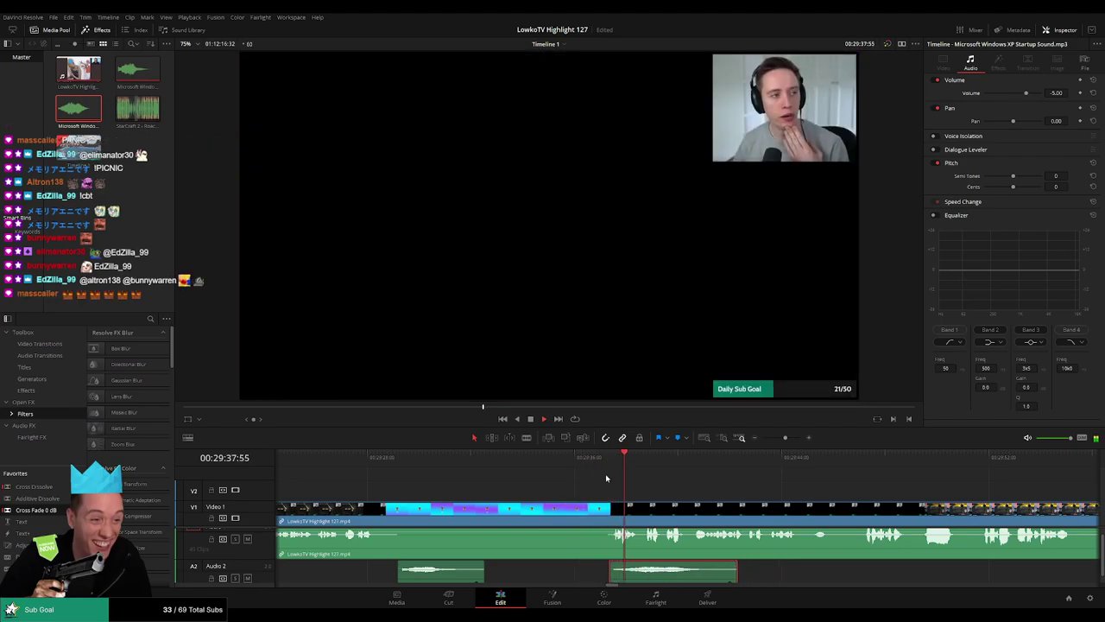
{"action": "left_click", "coordinate": [587, 495]}
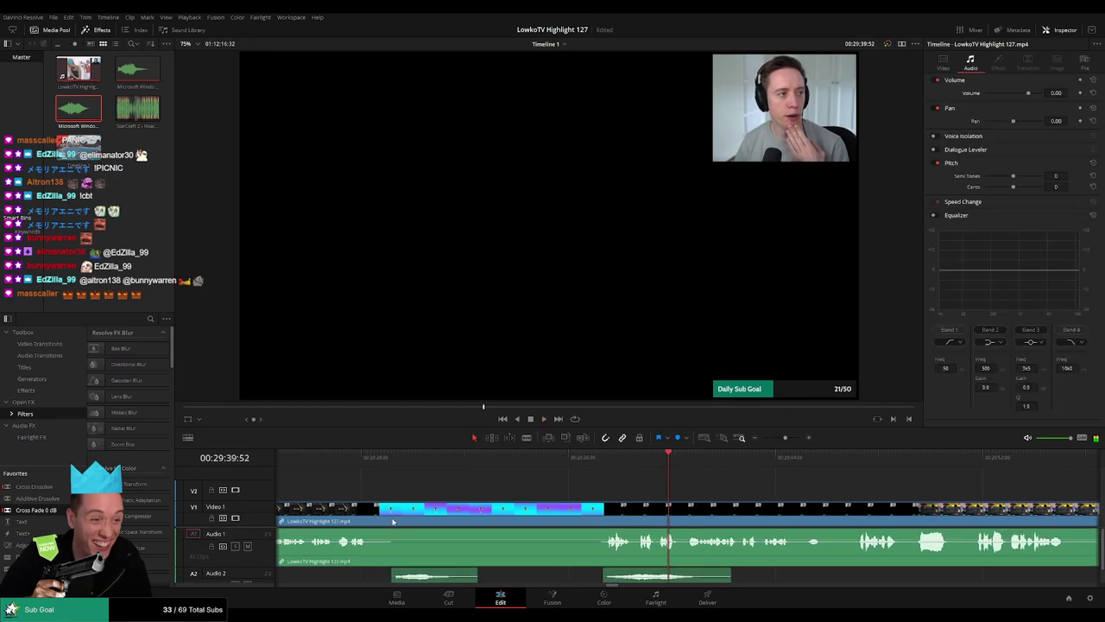
Replay the meme sounds to check their timing, then skim forward to the next dead section.
{"action": "scroll", "coordinate": [587, 494], "scroll_direction": "left", "scroll_amount": 3}
{"action": "left_click", "coordinate": [296, 466]}
{"action": "scroll", "coordinate": [523, 468], "scroll_direction": "left", "scroll_amount": 4}
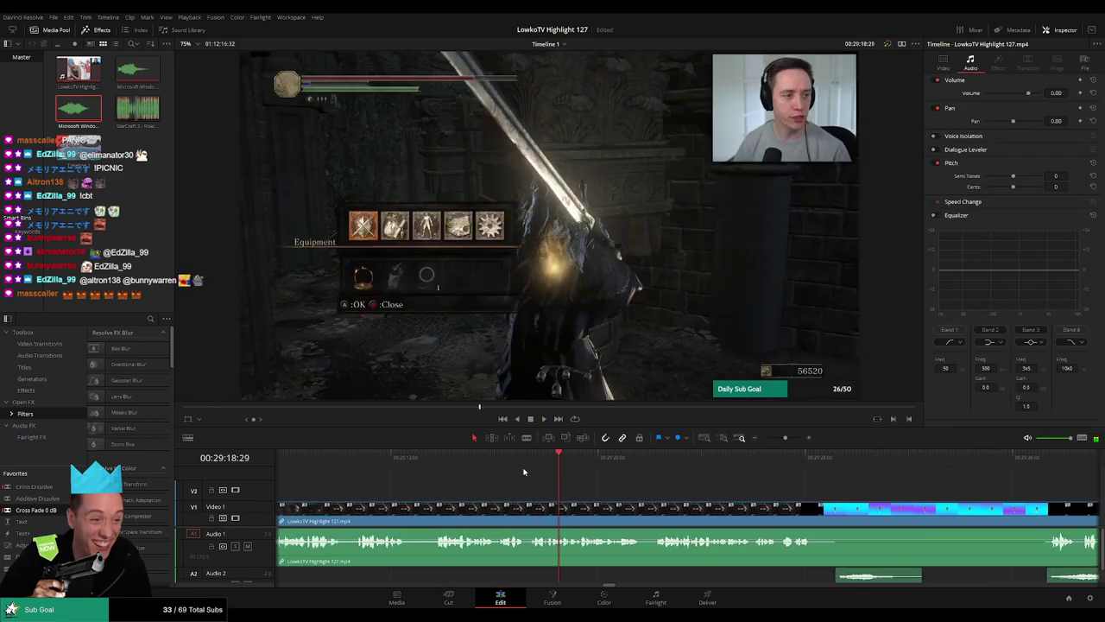
{"action": "left_click", "coordinate": [527, 466]}
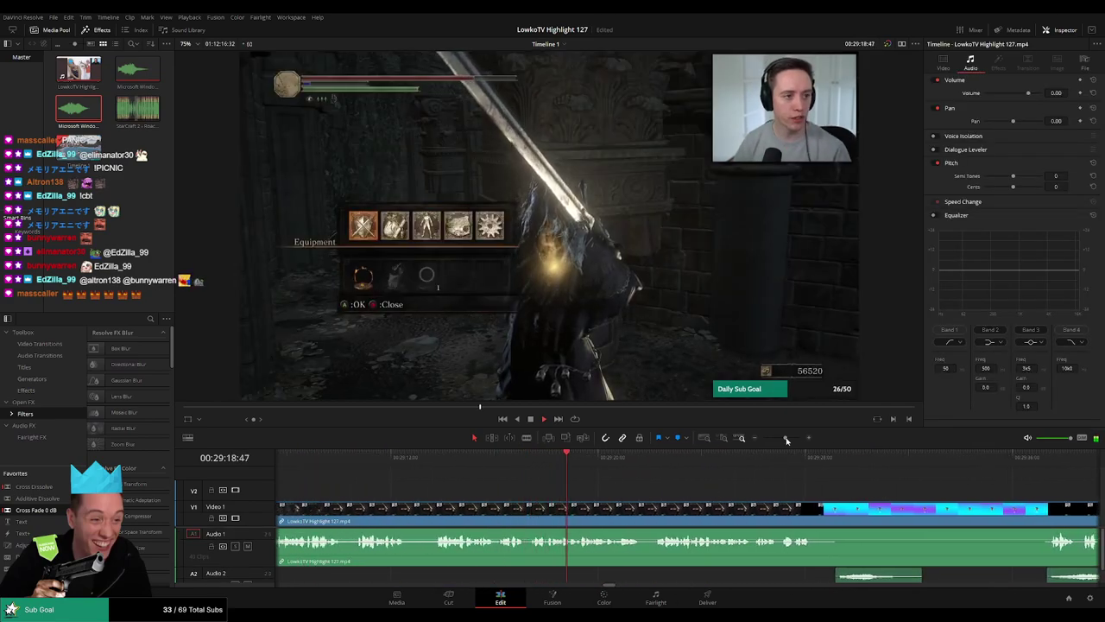
{"action": "scroll", "coordinate": [760, 466], "scroll_direction": "left", "scroll_amount": 2}
{"action": "scroll", "coordinate": [709, 471], "scroll_direction": "right", "scroll_amount": 5}
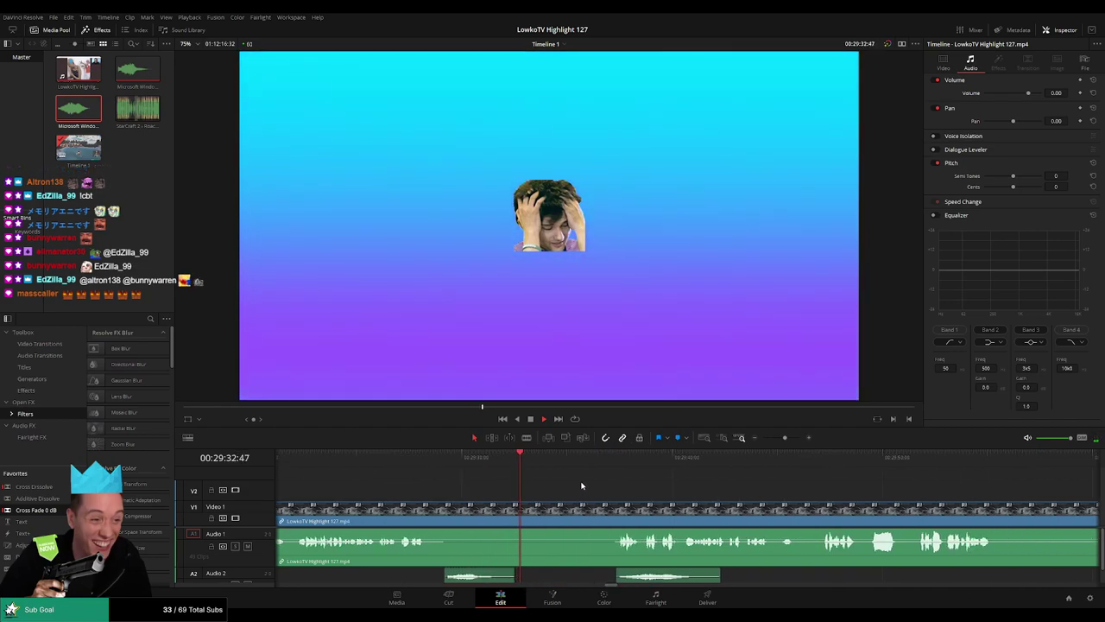
{"action": "left_click", "coordinate": [574, 463]}
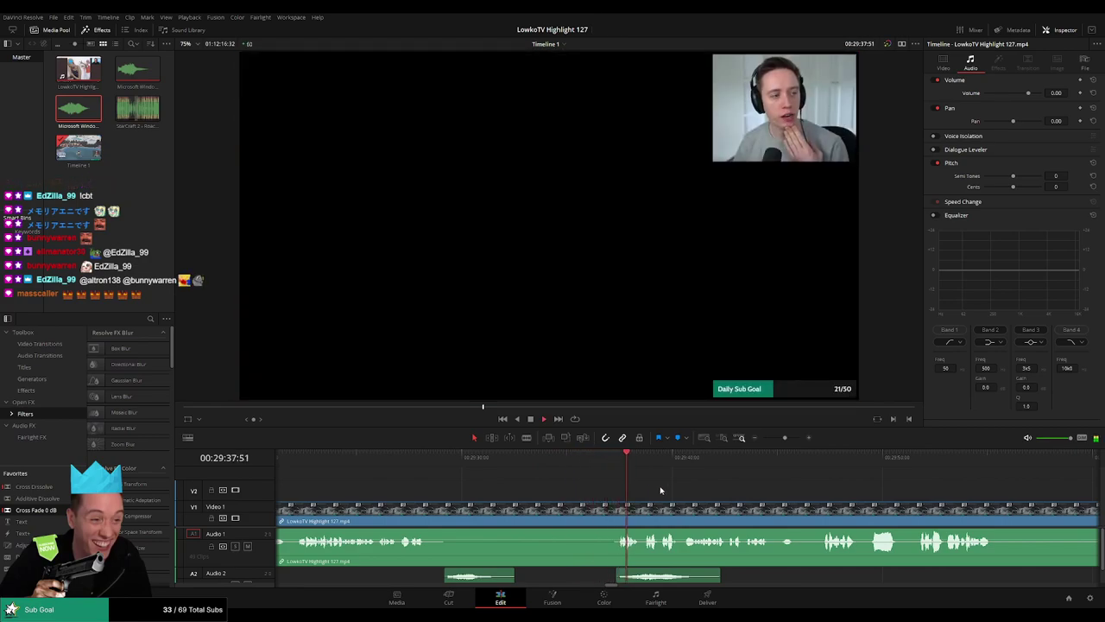
{"action": "scroll", "coordinate": [639, 489], "scroll_direction": "down", "scroll_amount": 3}
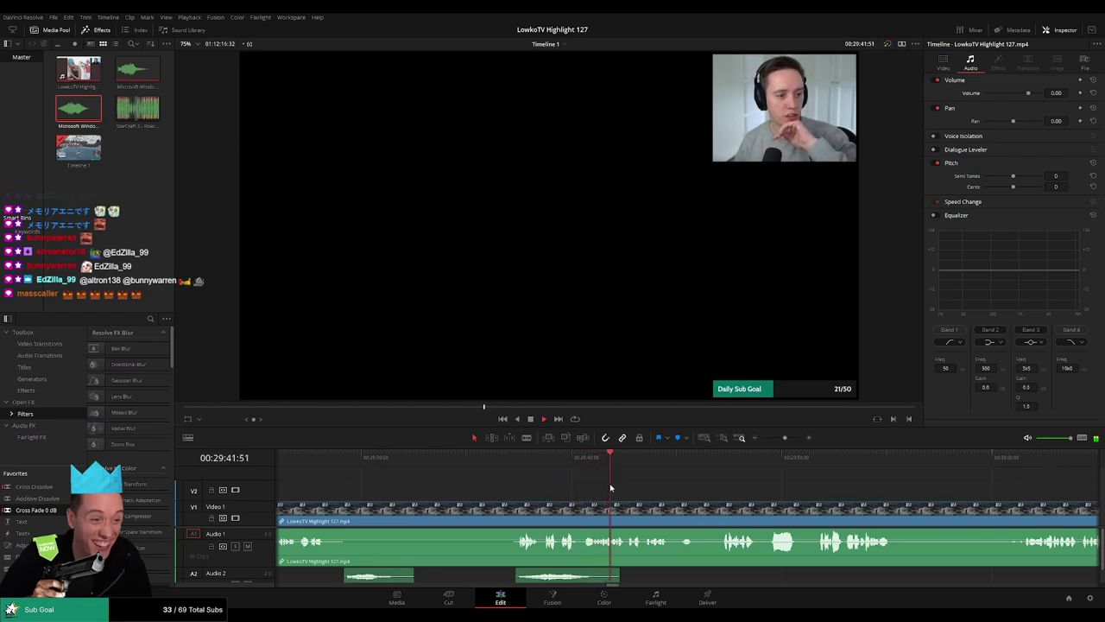
{"action": "scroll", "coordinate": [581, 485], "scroll_direction": "down", "scroll_amount": 3}
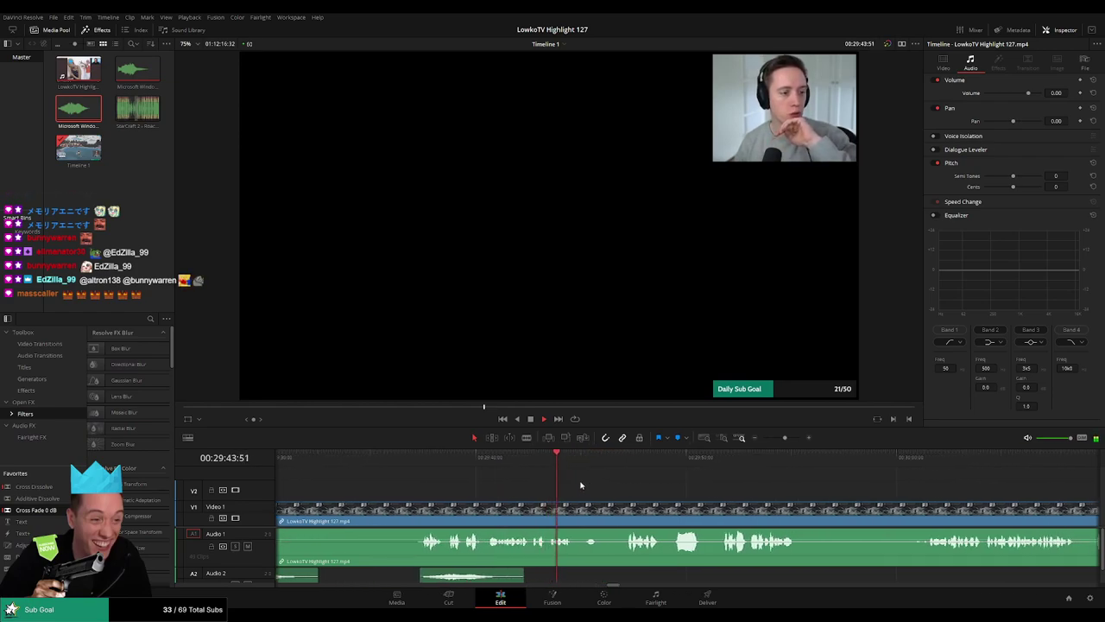
{"action": "scroll", "coordinate": [604, 483], "scroll_direction": "down", "scroll_amount": 3}
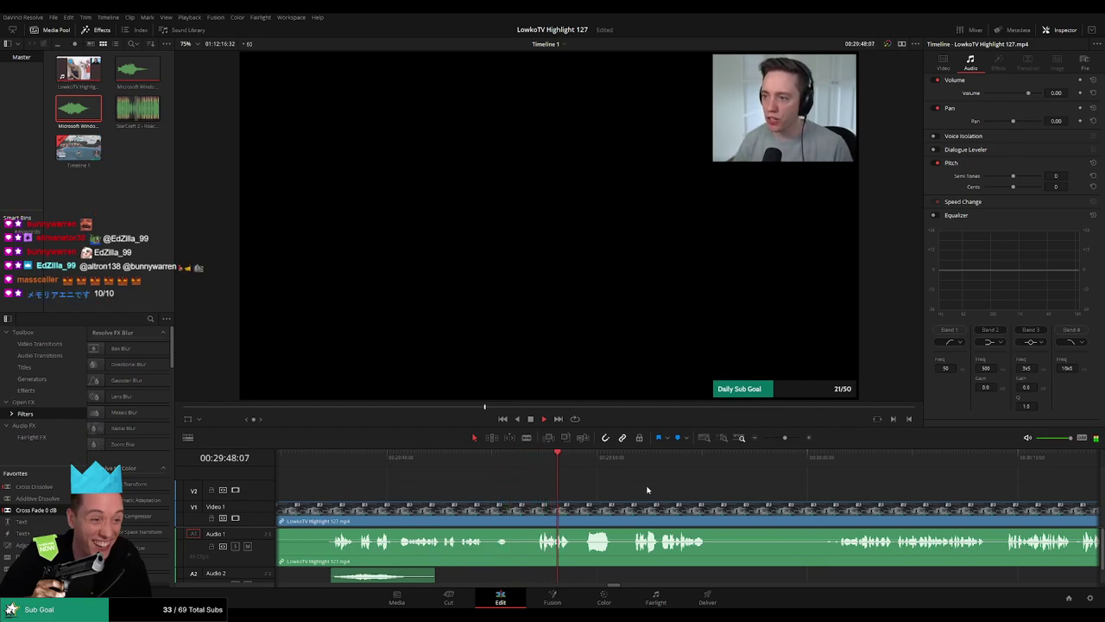
{"action": "scroll", "coordinate": [559, 485], "scroll_direction": "down", "scroll_amount": 3}
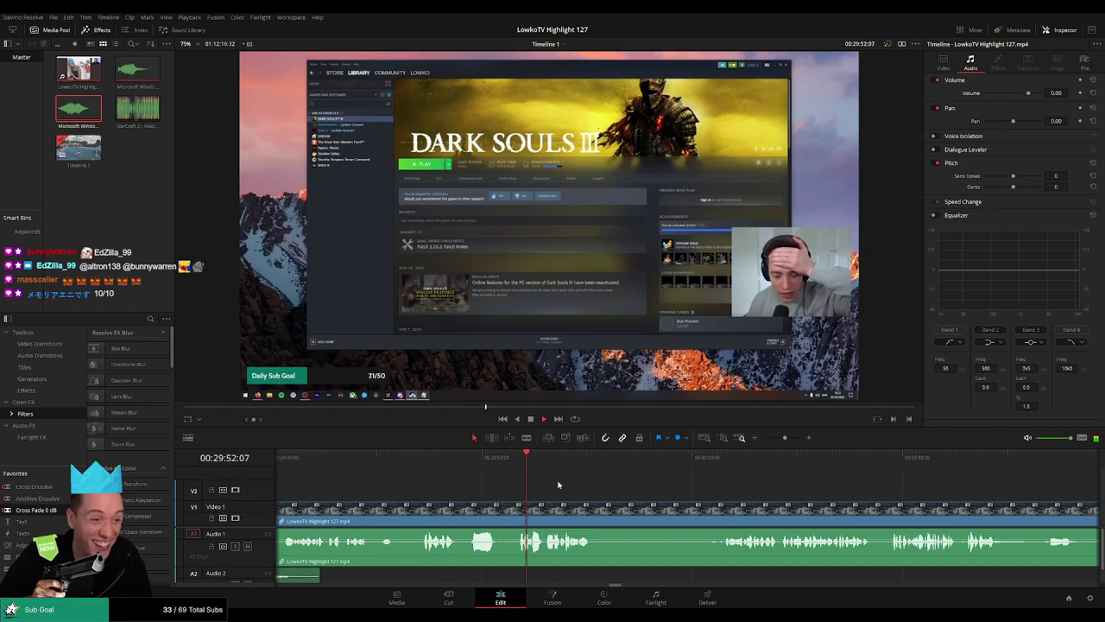
{"action": "scroll", "coordinate": [571, 487], "scroll_direction": "down", "scroll_amount": 2}
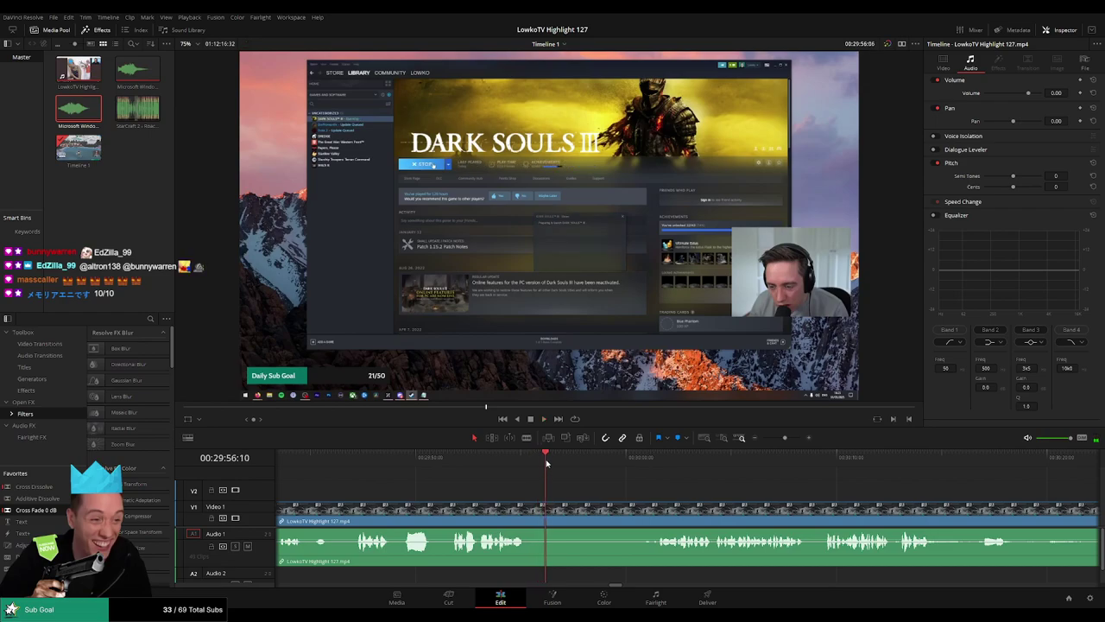
{"action": "left_click_drag", "start_coordinate": [566, 462], "coordinate": [621, 467]}
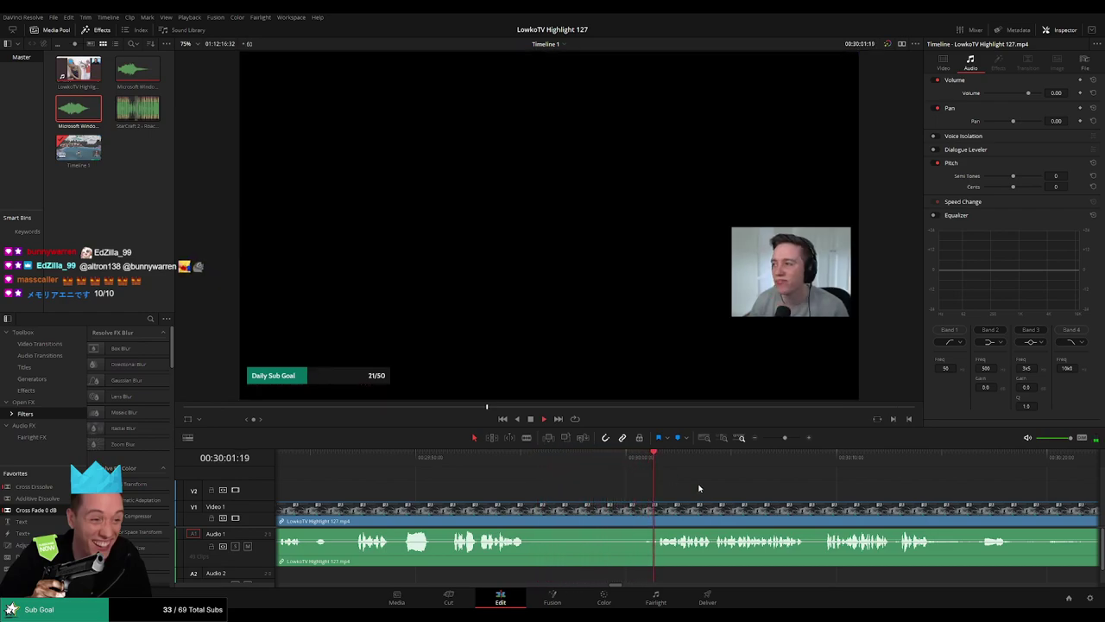
{"action": "scroll", "coordinate": [604, 470], "scroll_direction": "down", "scroll_amount": 4}
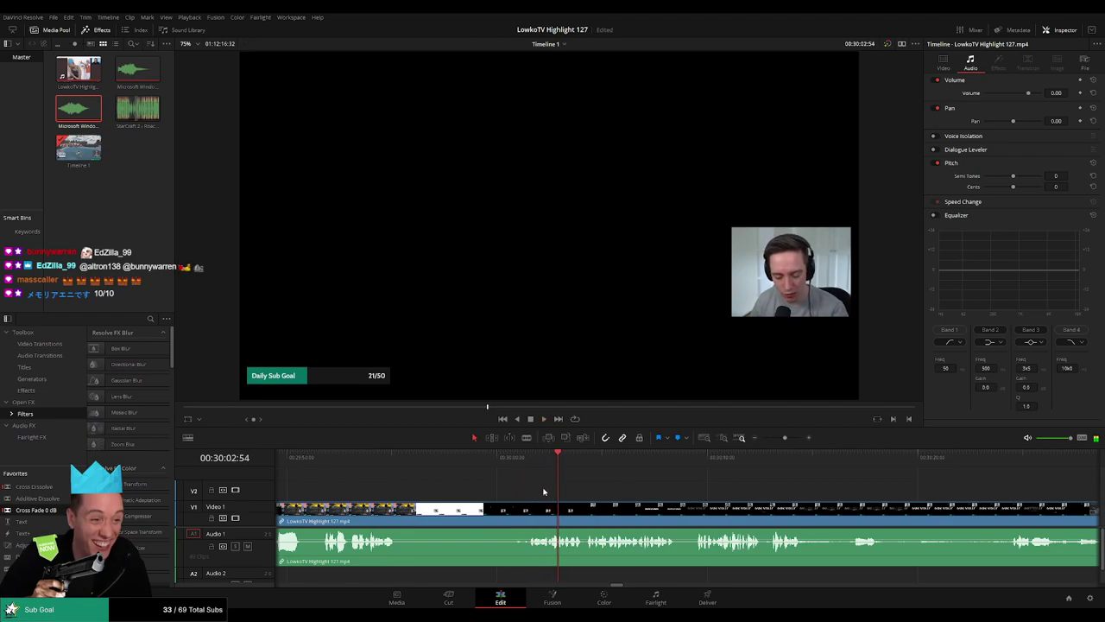
Blade both ends of the dead stretch after 30:00 and delete it, closing the gap.
{"action": "key", "text": "b"}
{"action": "scroll", "coordinate": [544, 491], "scroll_direction": "up", "scroll_amount": 1}
{"action": "left_click", "coordinate": [543, 519]}
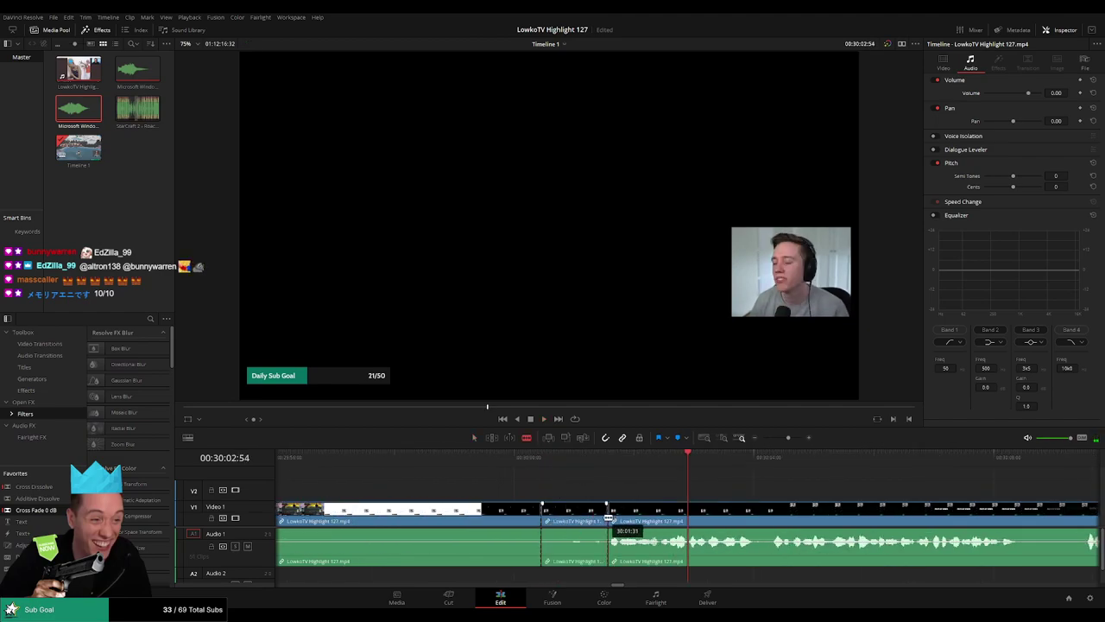
{"action": "key", "text": "a"}
{"action": "left_click", "coordinate": [574, 542]}
{"action": "key", "text": "Delete"}
Select the footage before the new join and rescale the timeline to review earlier edits.
{"action": "left_click", "coordinate": [497, 457]}
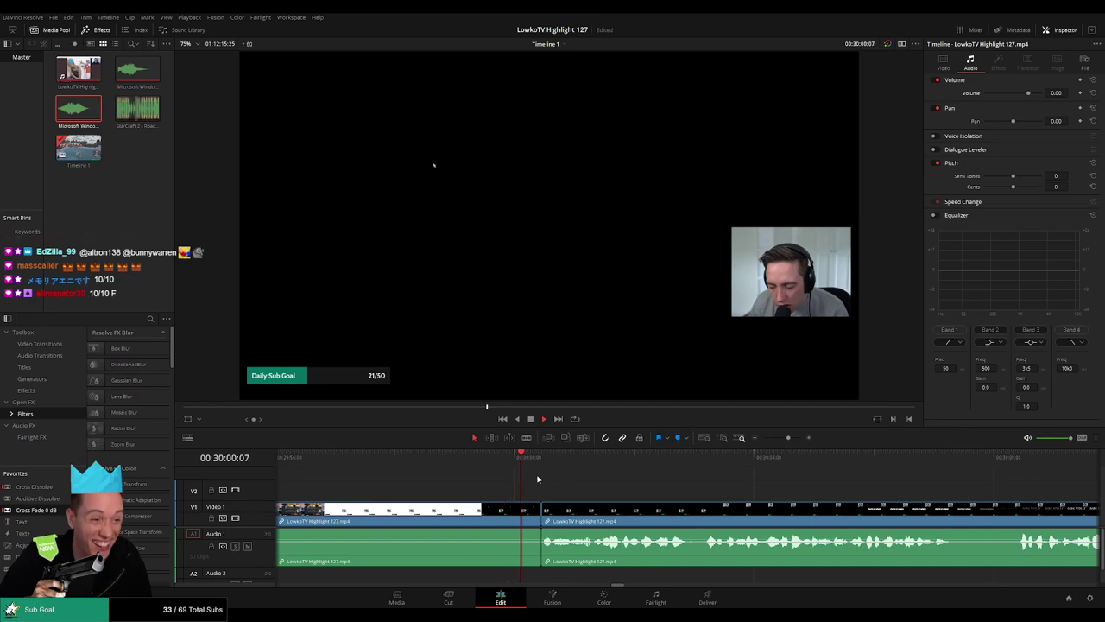
{"action": "left_click", "coordinate": [457, 512]}
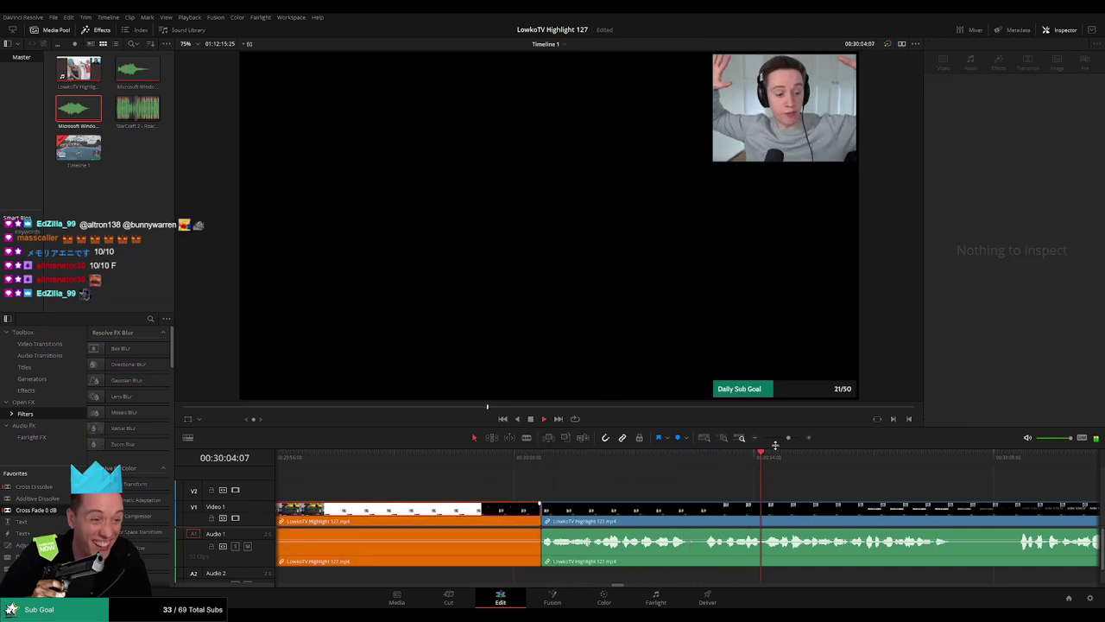
{"action": "left_click_drag", "start_coordinate": [787, 438], "coordinate": [774, 439]}
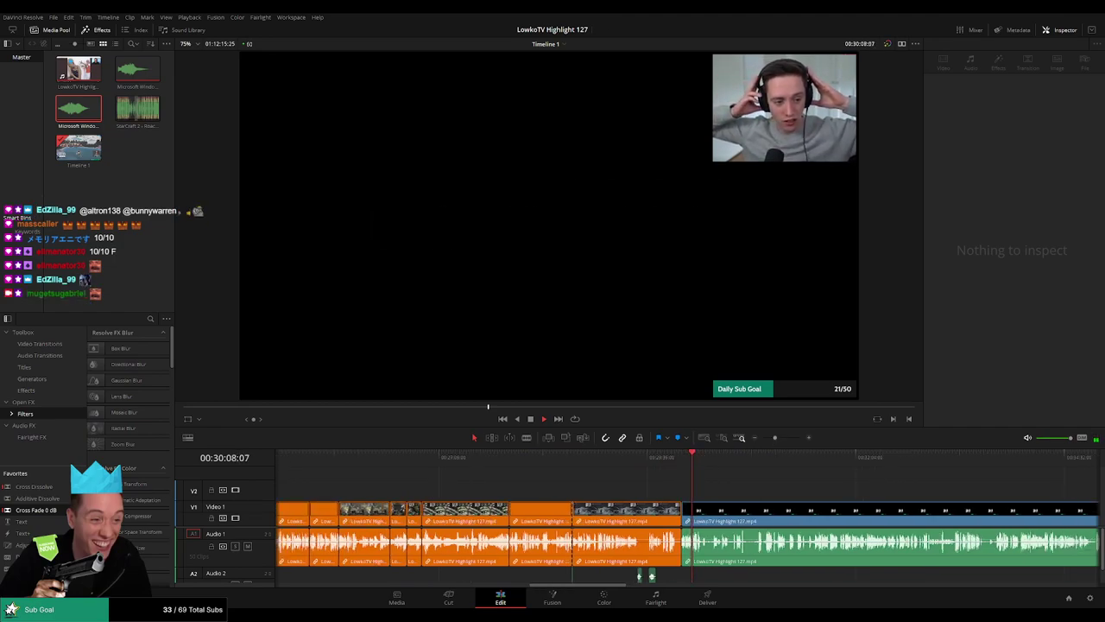
{"action": "scroll", "coordinate": [700, 491], "scroll_direction": "right", "scroll_amount": 2}
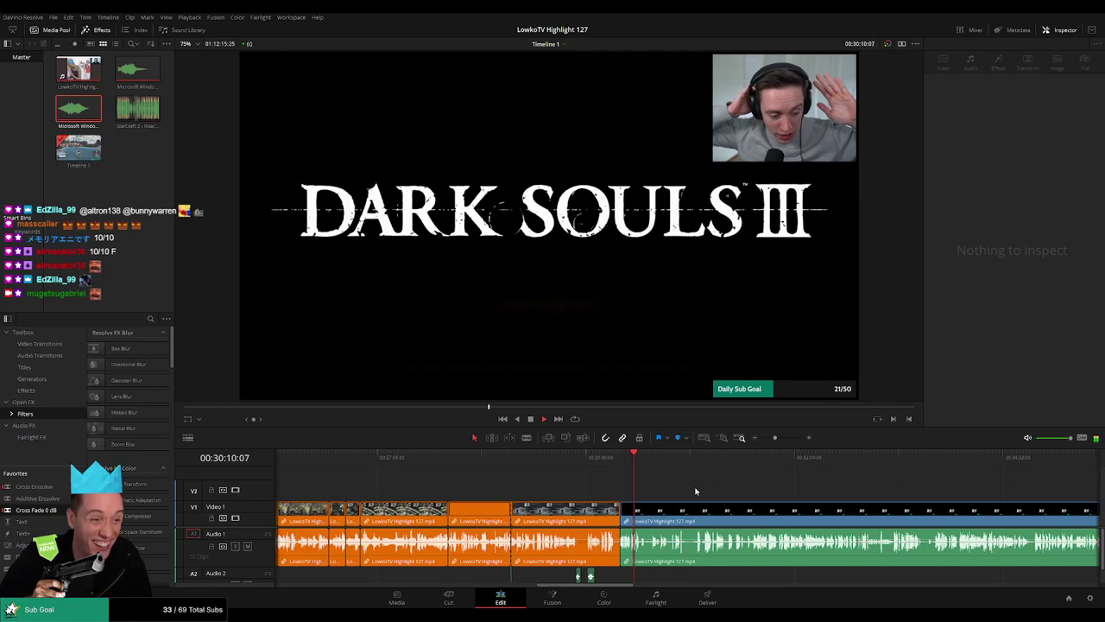
{"action": "left_click_drag", "start_coordinate": [775, 438], "coordinate": [783, 438]}
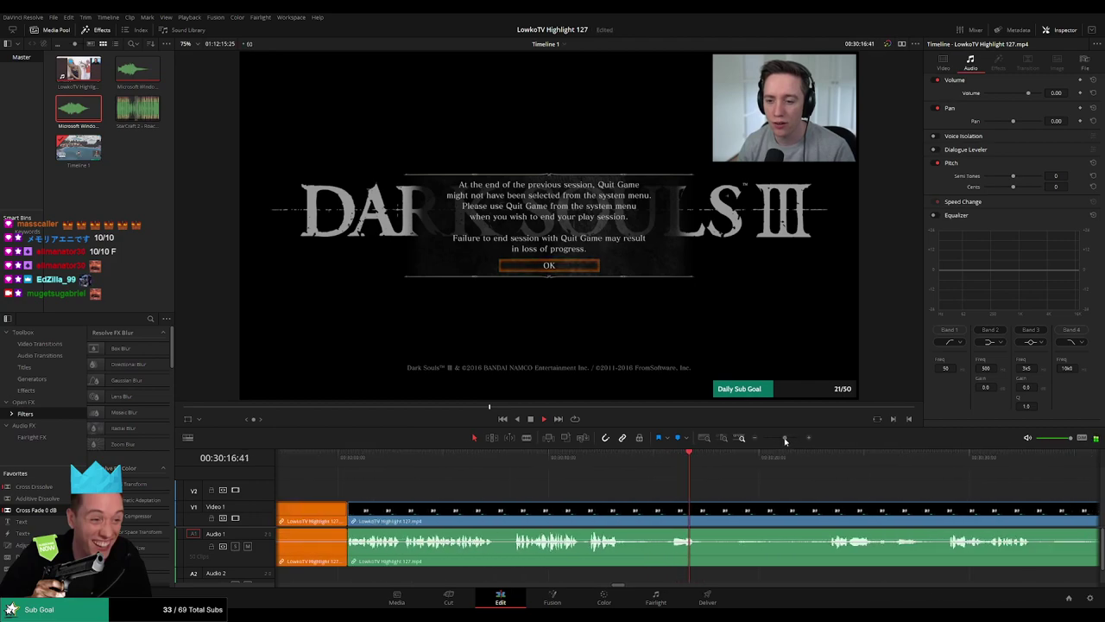
{"action": "left_click", "coordinate": [781, 492]}
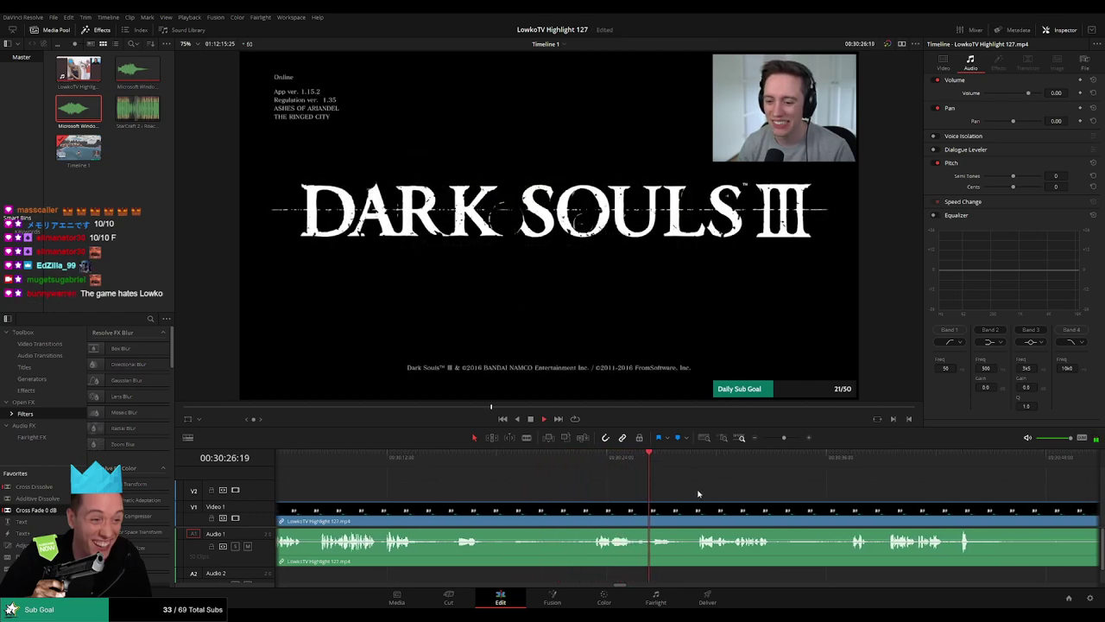
{"action": "left_click_drag", "start_coordinate": [537, 463], "coordinate": [561, 463]}
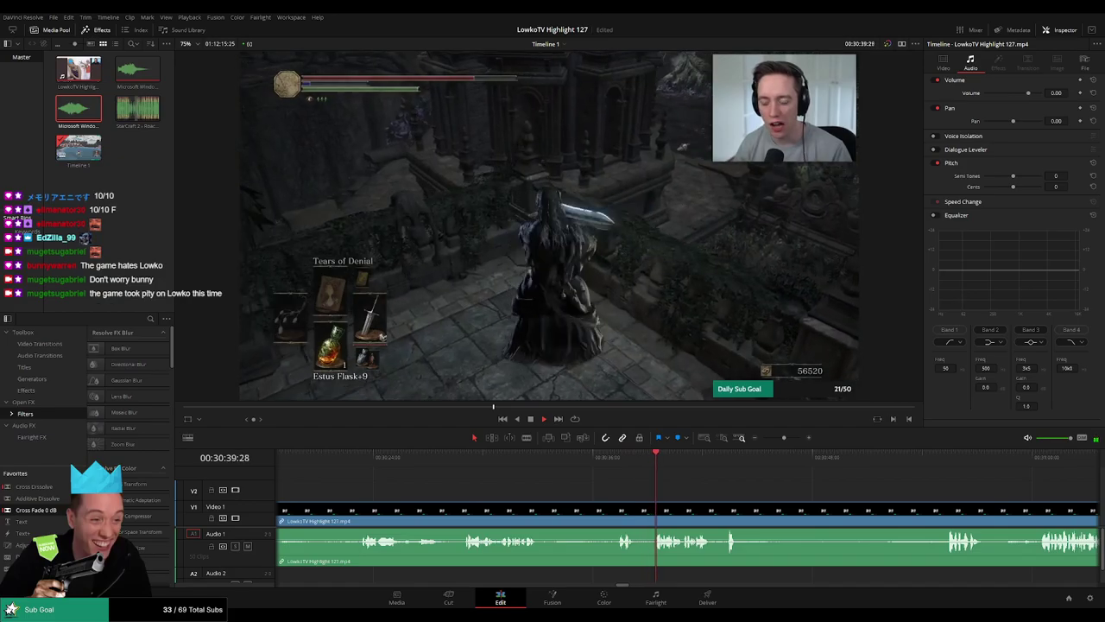
{"action": "scroll", "coordinate": [713, 491], "scroll_direction": "right", "scroll_amount": 2}
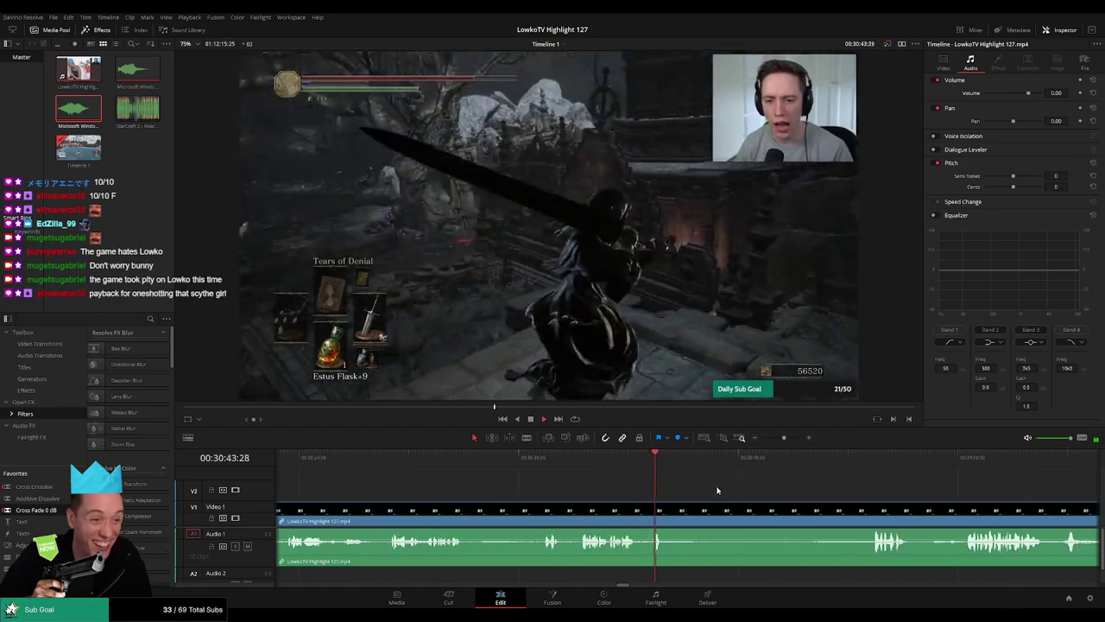
{"action": "scroll", "coordinate": [678, 489], "scroll_direction": "right", "scroll_amount": 2}
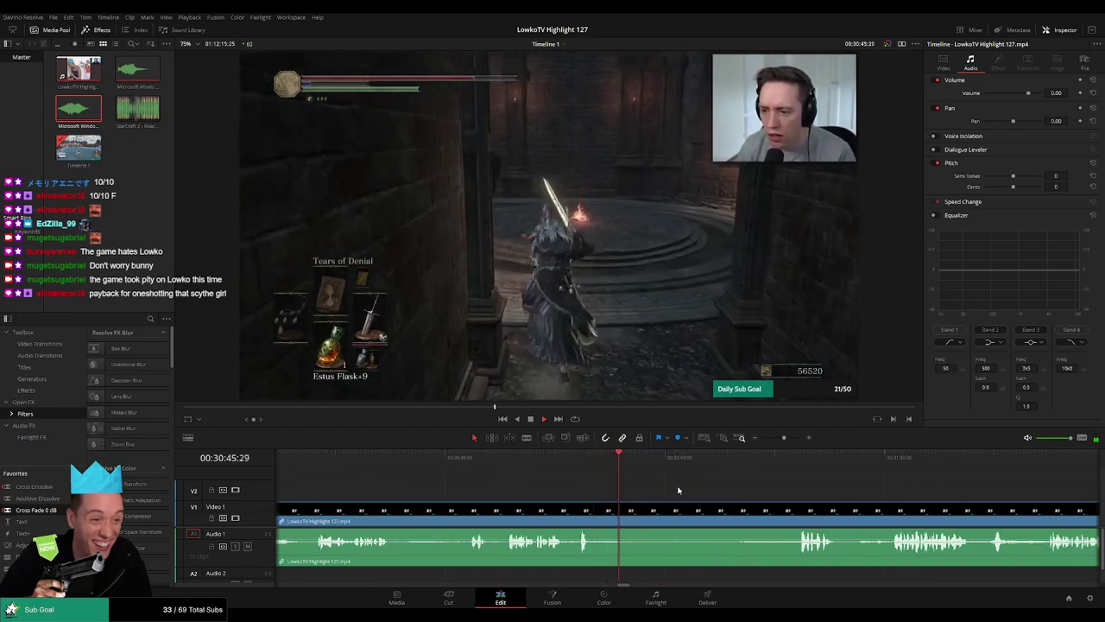
{"action": "left_click", "coordinate": [565, 464]}
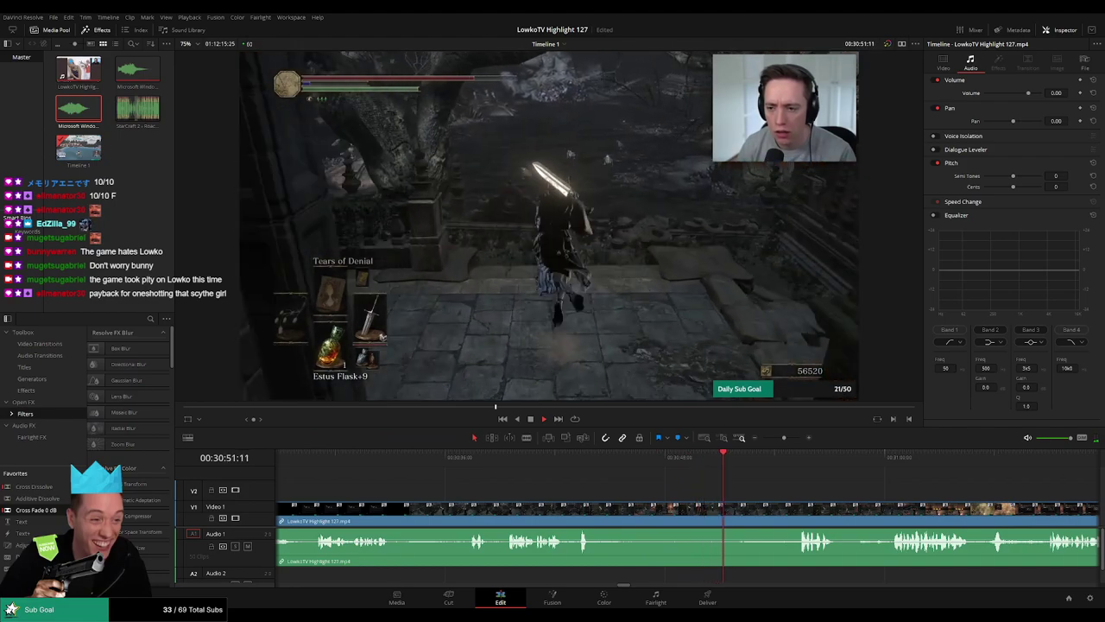
{"action": "scroll", "coordinate": [622, 482], "scroll_direction": "right", "scroll_amount": 3}
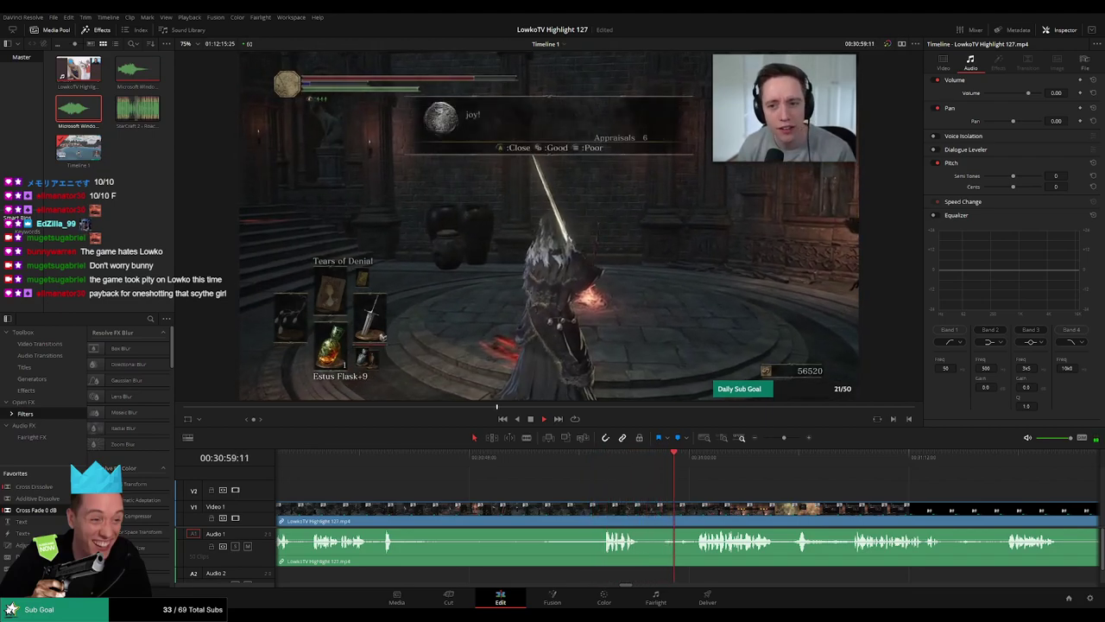
{"action": "scroll", "coordinate": [695, 485], "scroll_direction": "right", "scroll_amount": 4}
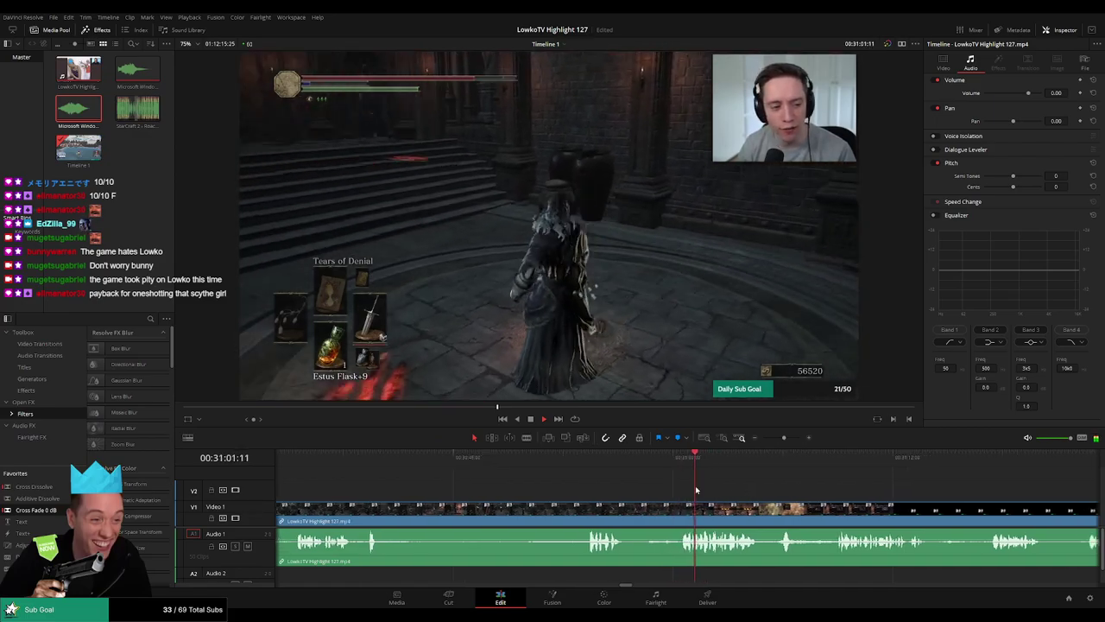
{"action": "scroll", "coordinate": [535, 492], "scroll_direction": "right", "scroll_amount": 1}
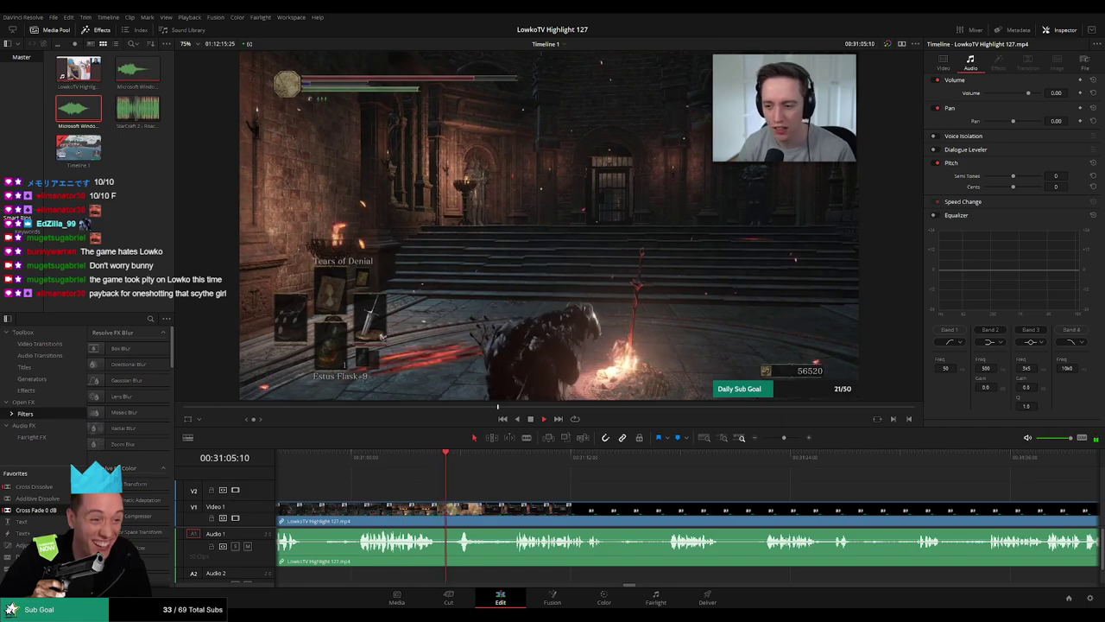
{"action": "scroll", "coordinate": [483, 486], "scroll_direction": "right", "scroll_amount": 1}
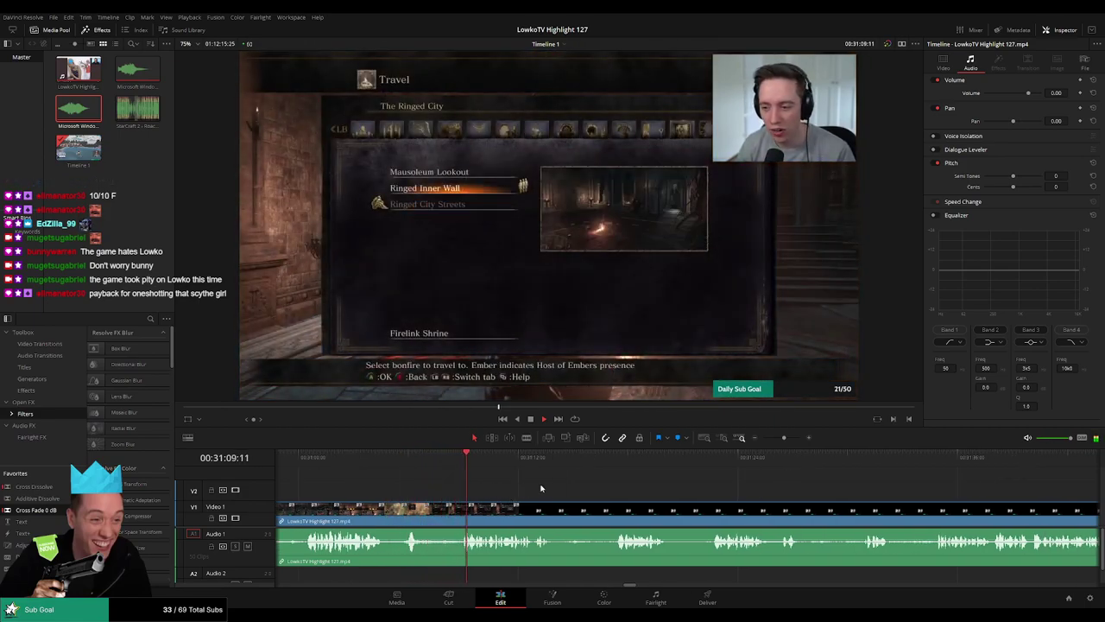
{"action": "scroll", "coordinate": [555, 490], "scroll_direction": "right", "scroll_amount": 1}
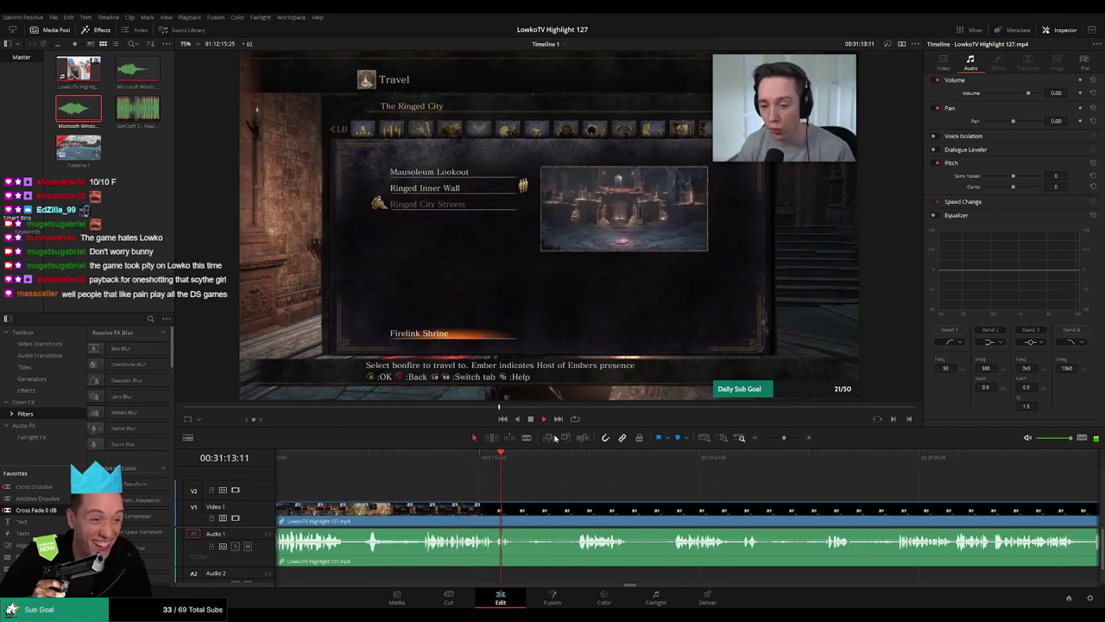
{"action": "left_click", "coordinate": [448, 471]}
{"action": "left_click_drag", "start_coordinate": [784, 437], "coordinate": [797, 439]}
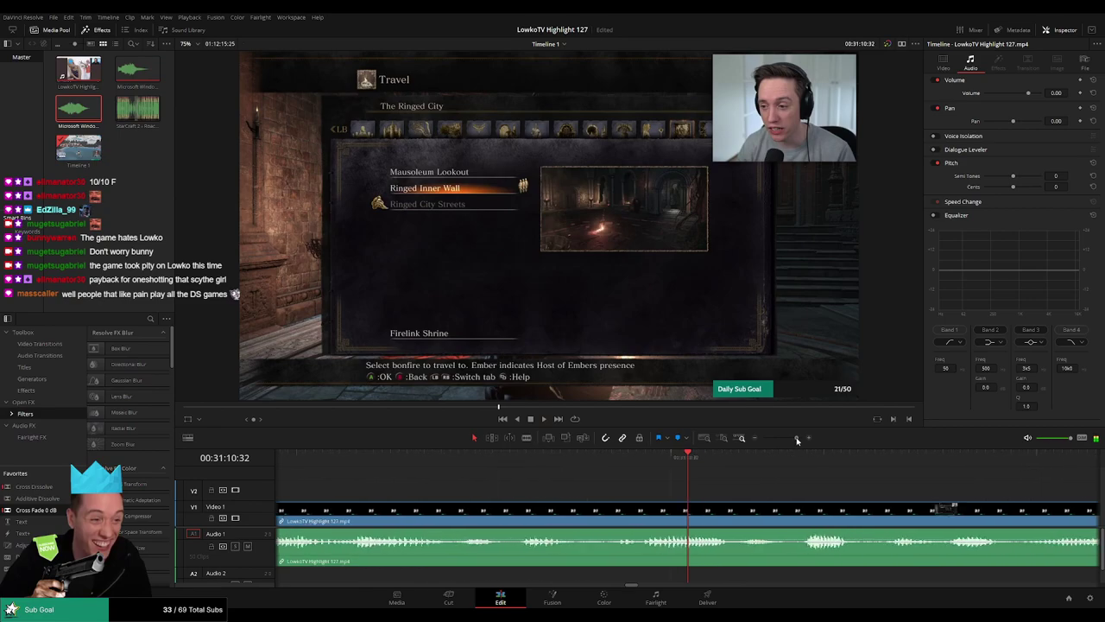
{"action": "left_click", "coordinate": [587, 471]}
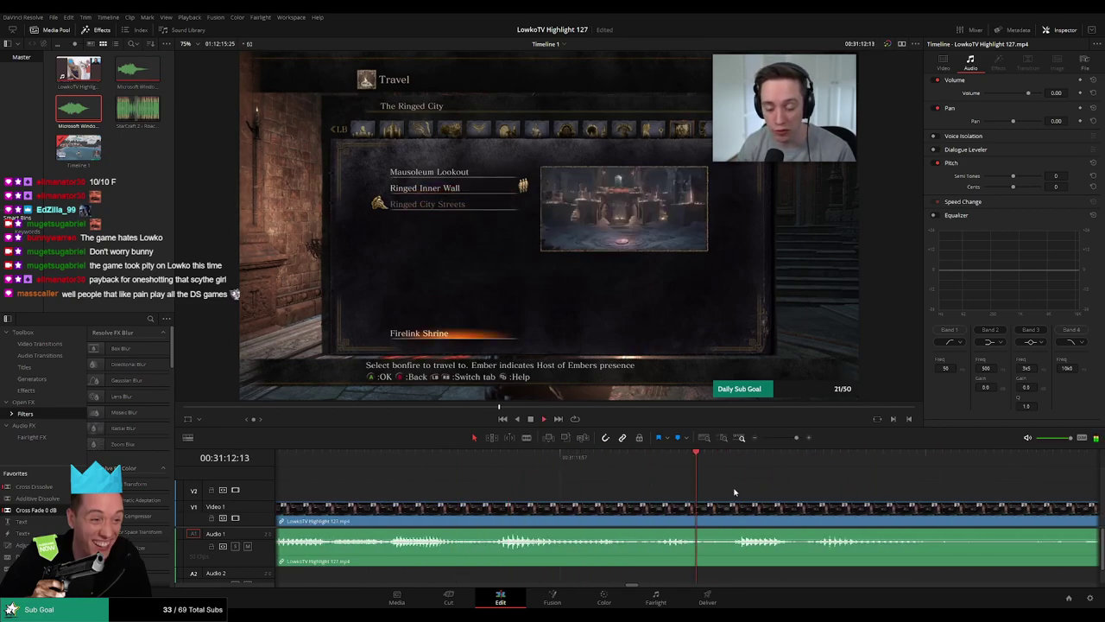
Split the gameplay clip and pull the cut section's audio volume line down to mute it.
{"action": "key", "text": "b"}
{"action": "left_click", "coordinate": [723, 515]}
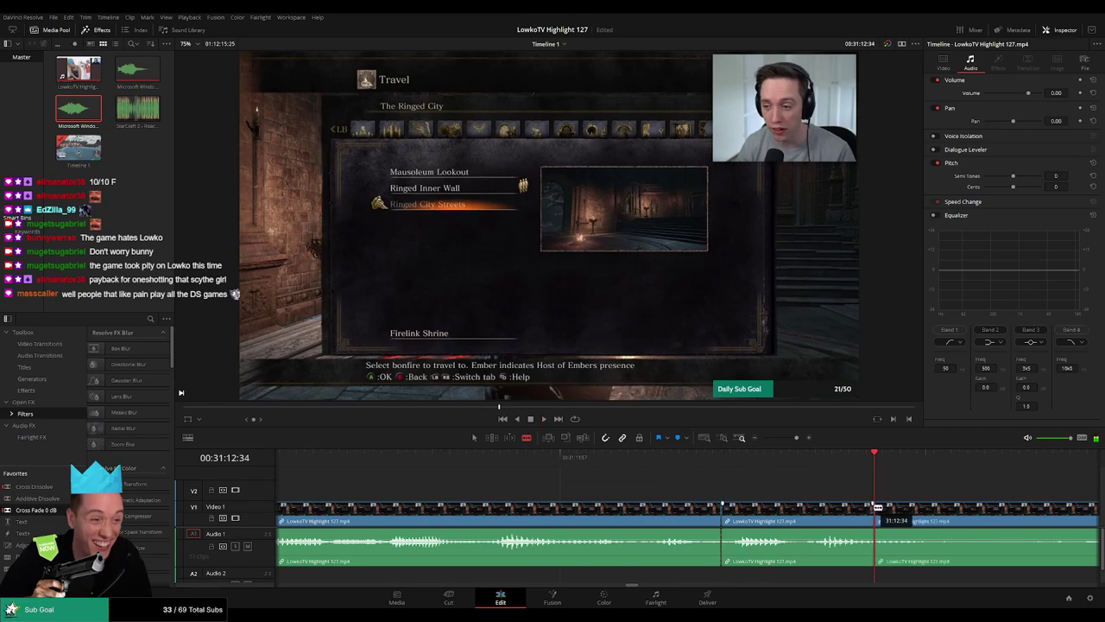
{"action": "mouse_move", "coordinate": [820, 537]}
{"action": "left_mouse_down"}
{"action": "mouse_move", "coordinate": [820, 569]}
{"action": "mouse_move", "coordinate": [626, 583]}
{"action": "mouse_move", "coordinate": [728, 570]}
{"action": "left_mouse_up"}
Add the StarCraft 2 Roach Quotes sound, trim it to end at the second cut, and lower its volume.
{"action": "double_click", "coordinate": [145, 117]}
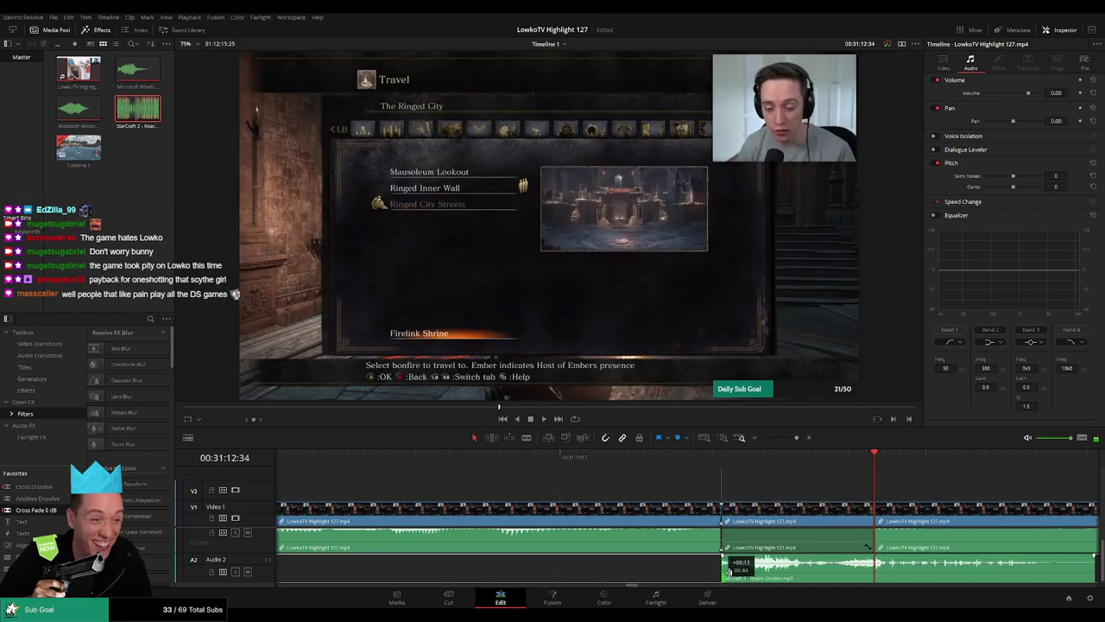
{"action": "left_click_drag", "start_coordinate": [1090, 575], "coordinate": [873, 575]}
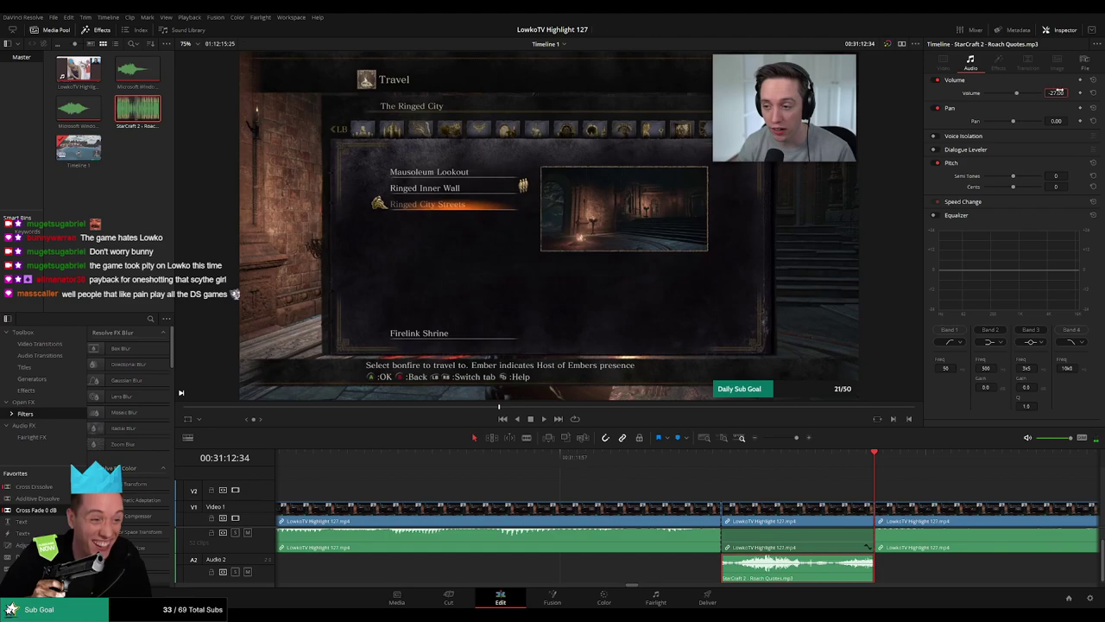
{"action": "key", "text": "Return"}
Select the clips edited so far to colour them orange, rescaling the timeline.
{"action": "left_click", "coordinate": [678, 552]}
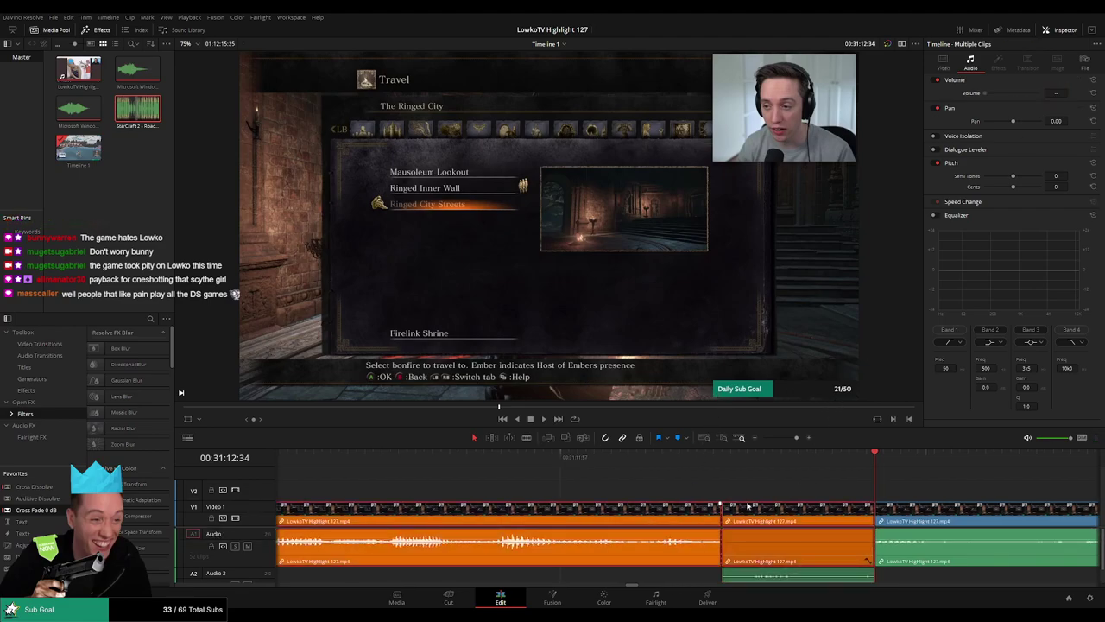
{"action": "left_click", "coordinate": [782, 438]}
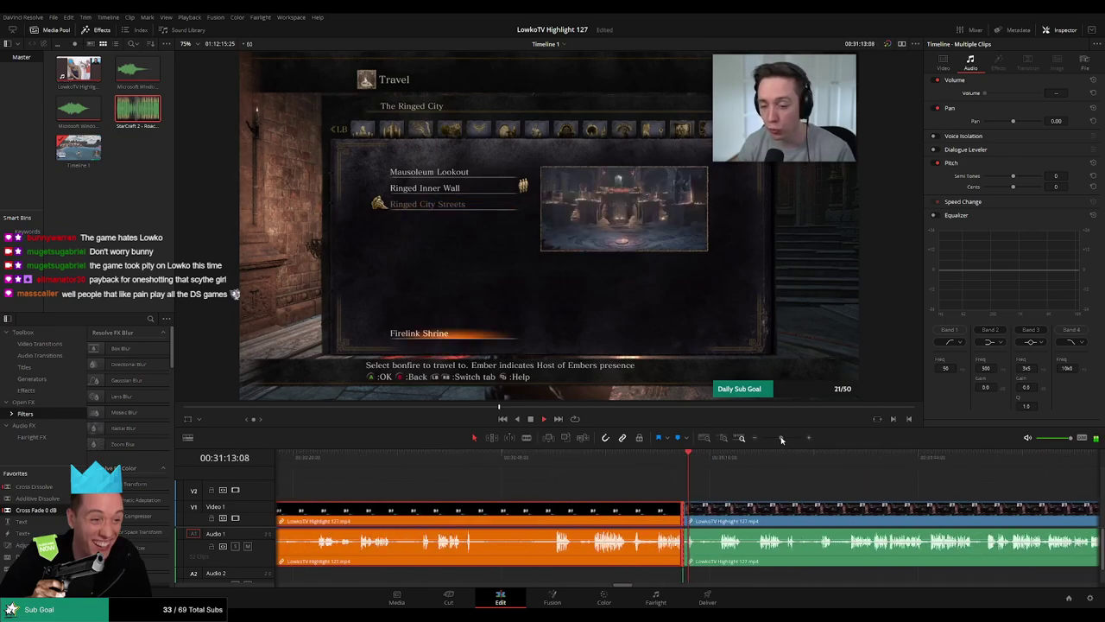
{"action": "left_click", "coordinate": [747, 485]}
Split the clip at the start of the dead stretch and replay the new cut.
{"action": "scroll", "coordinate": [775, 491], "scroll_direction": "right", "scroll_amount": 5}
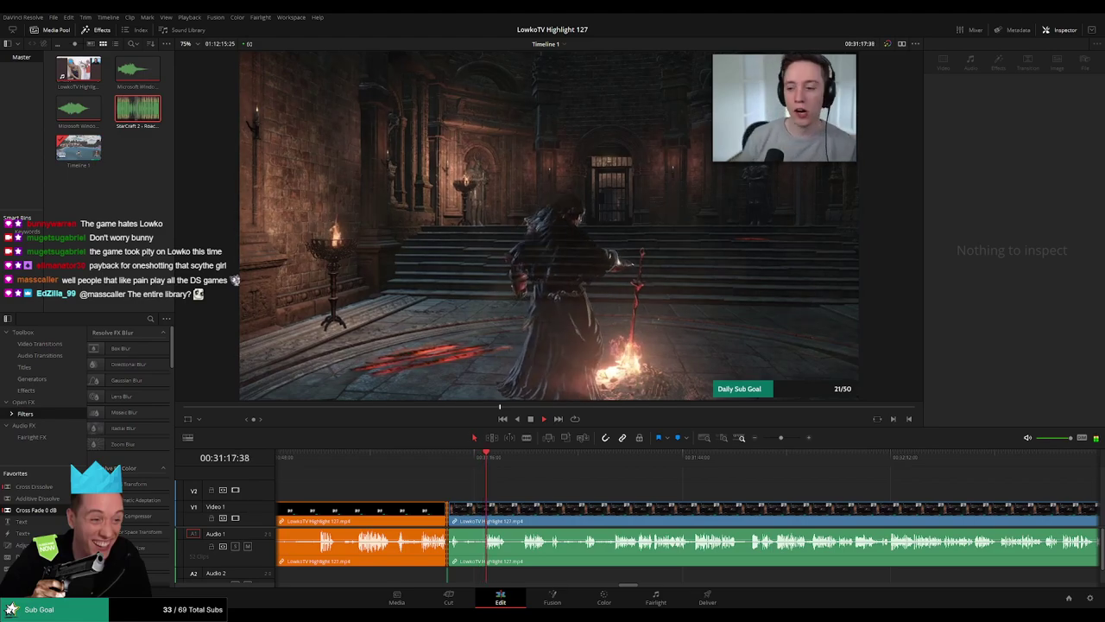
{"action": "scroll", "coordinate": [578, 484], "scroll_direction": "left", "scroll_amount": 3}
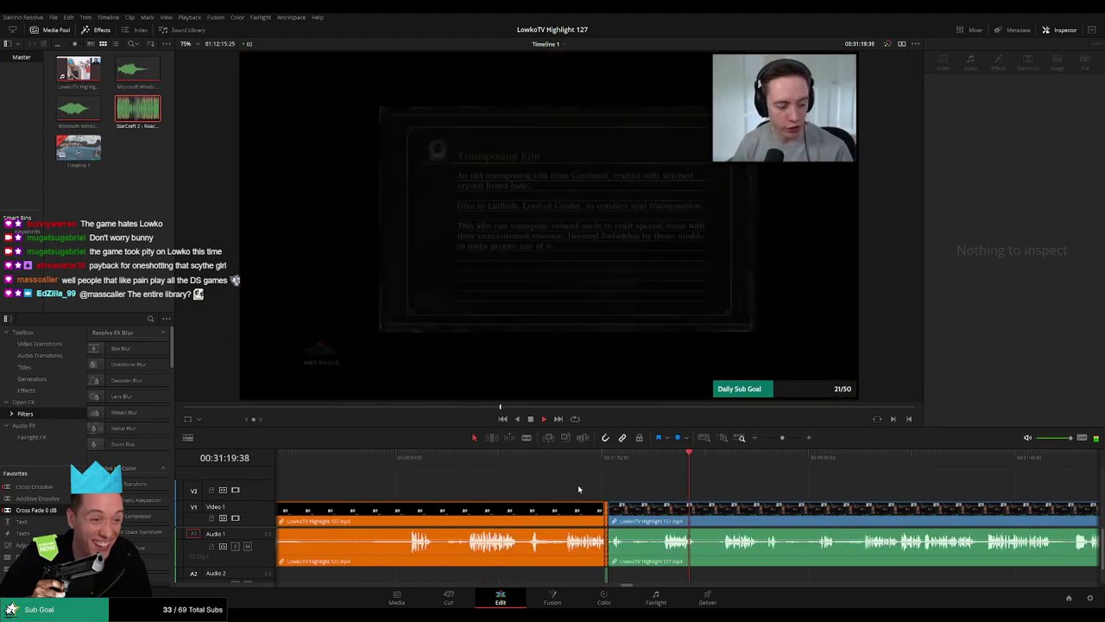
{"action": "scroll", "coordinate": [760, 491], "scroll_direction": "right", "scroll_amount": 4}
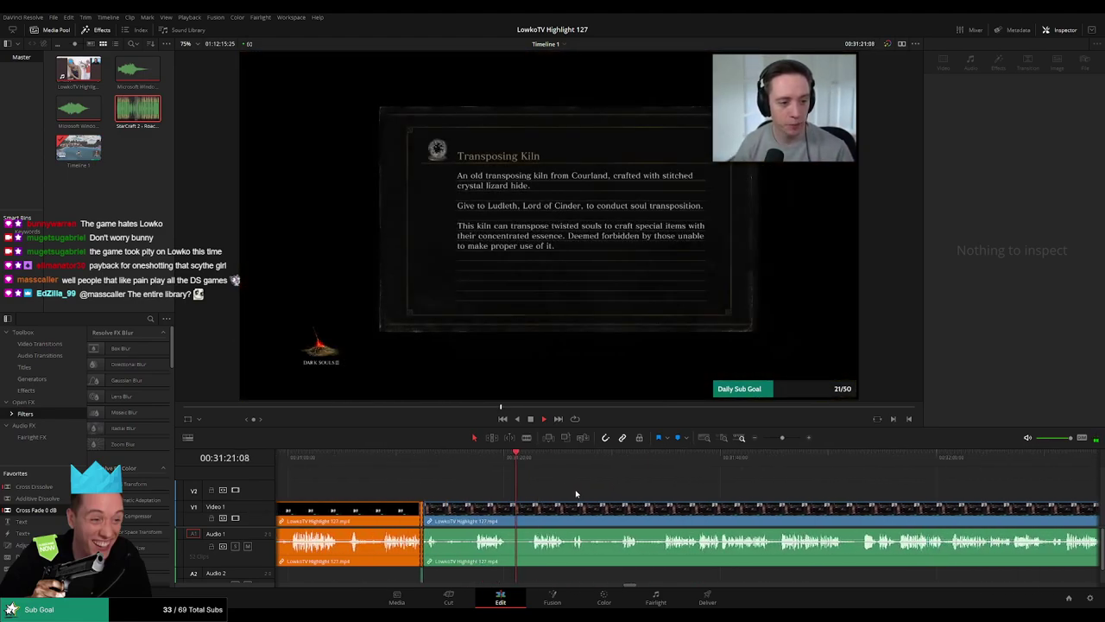
{"action": "key", "text": "b"}
{"action": "left_click", "coordinate": [508, 511]}
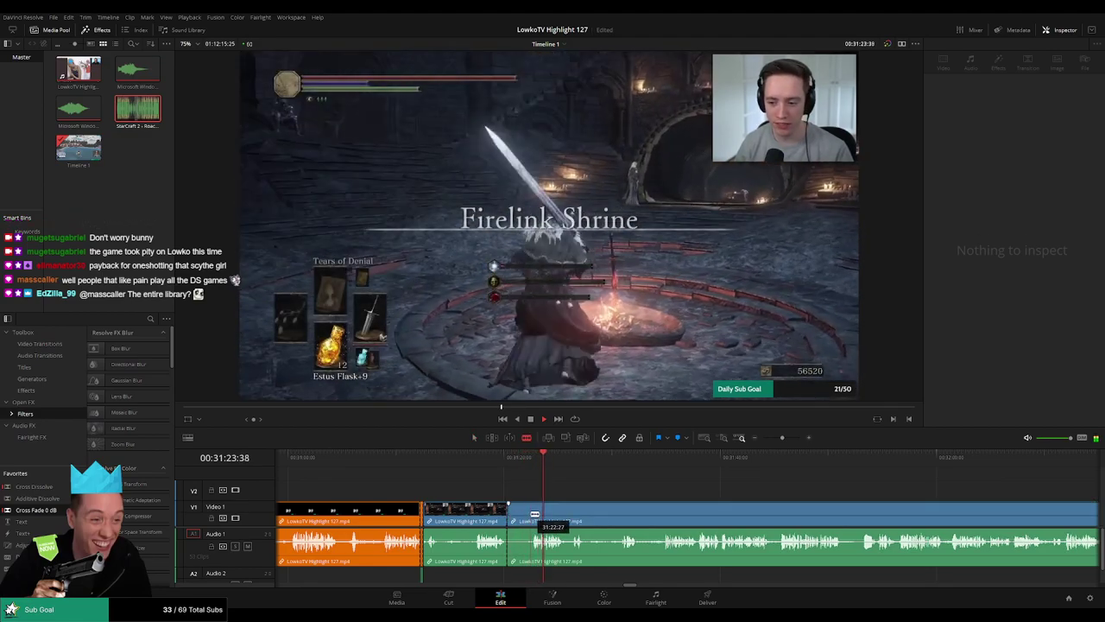
{"action": "key", "text": "a"}
{"action": "left_click", "coordinate": [534, 513]}
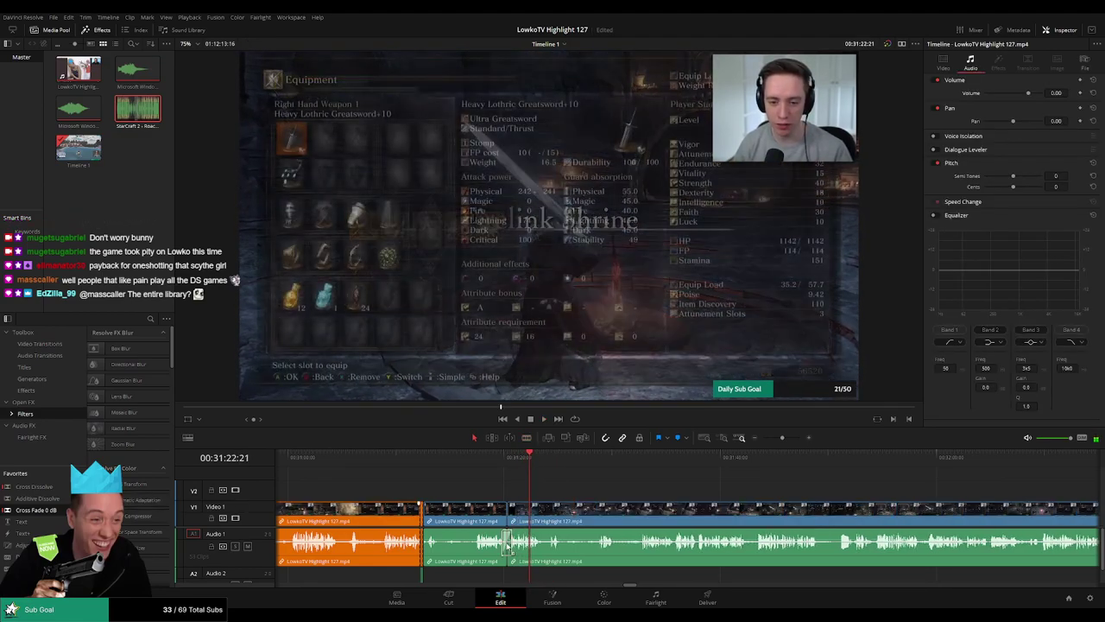
{"action": "left_click", "coordinate": [504, 458]}
{"action": "key", "text": "space"}
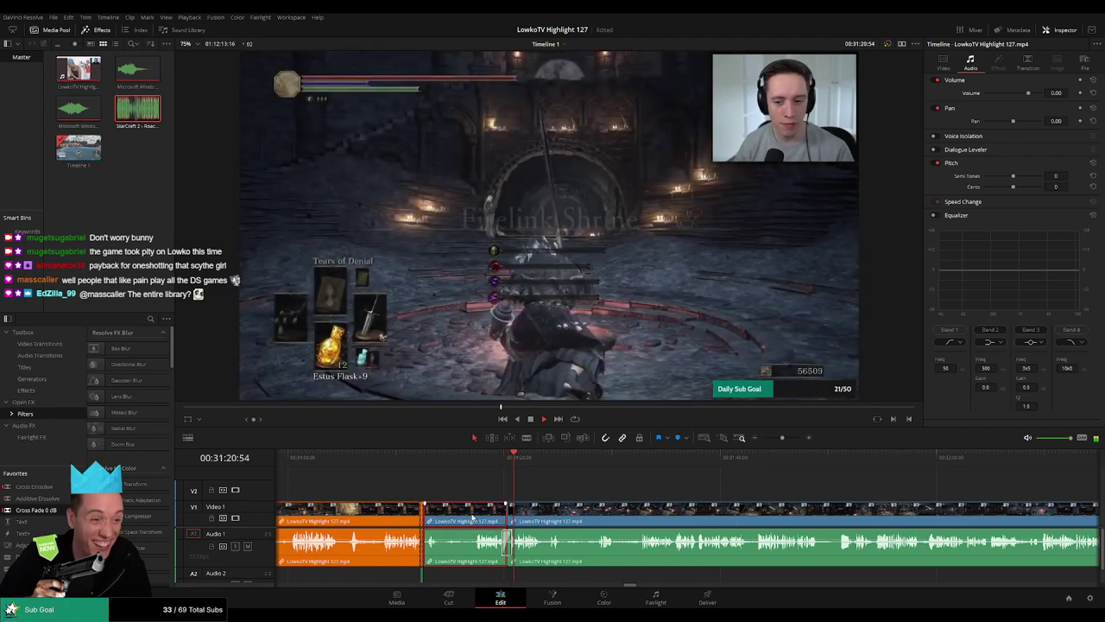
{"action": "left_click", "coordinate": [585, 488]}
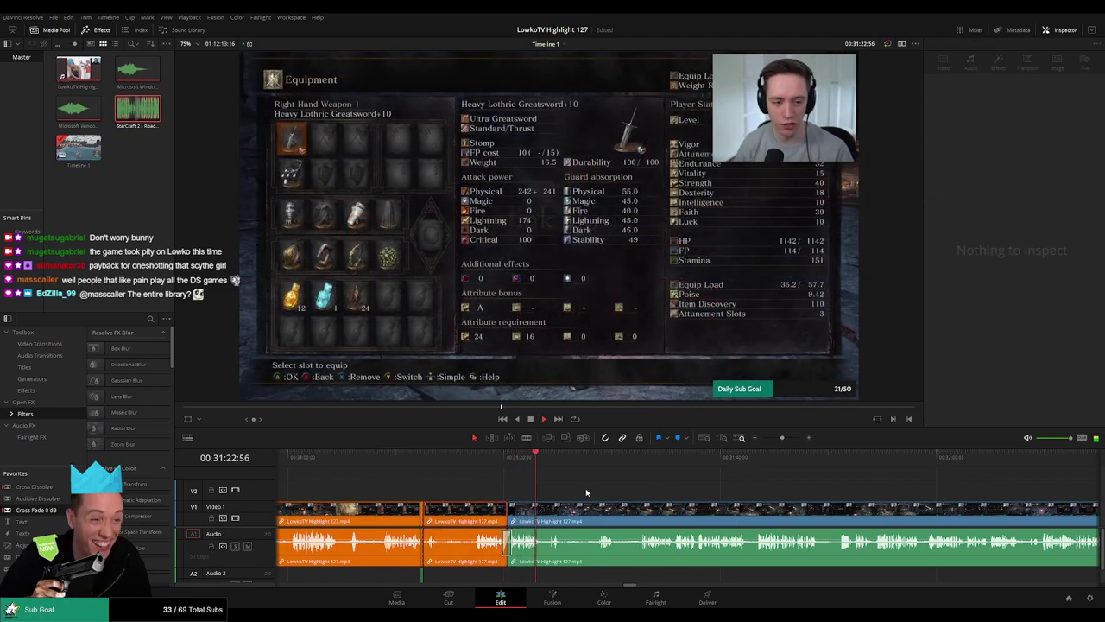
Make the second cut, delete the dead section between the cuts, and replay past the join.
{"action": "scroll", "coordinate": [613, 484], "scroll_direction": "up", "scroll_amount": 2}
{"action": "scroll", "coordinate": [629, 480], "scroll_direction": "right", "scroll_amount": 1}
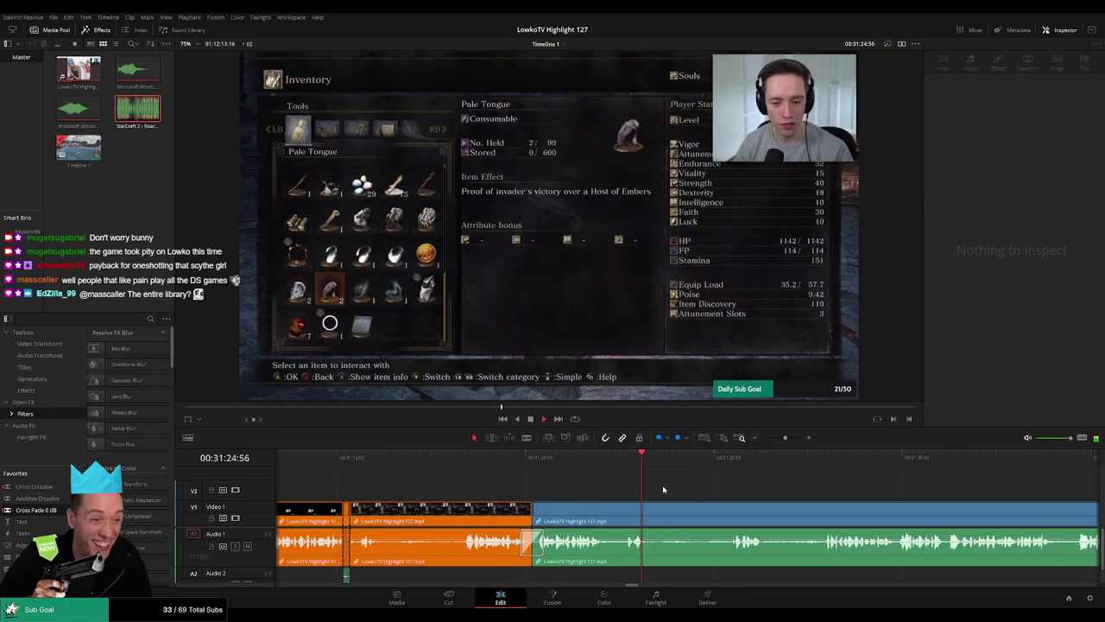
{"action": "scroll", "coordinate": [561, 475], "scroll_direction": "right", "scroll_amount": 3}
{"action": "key", "text": "b"}
{"action": "left_click", "coordinate": [489, 518]}
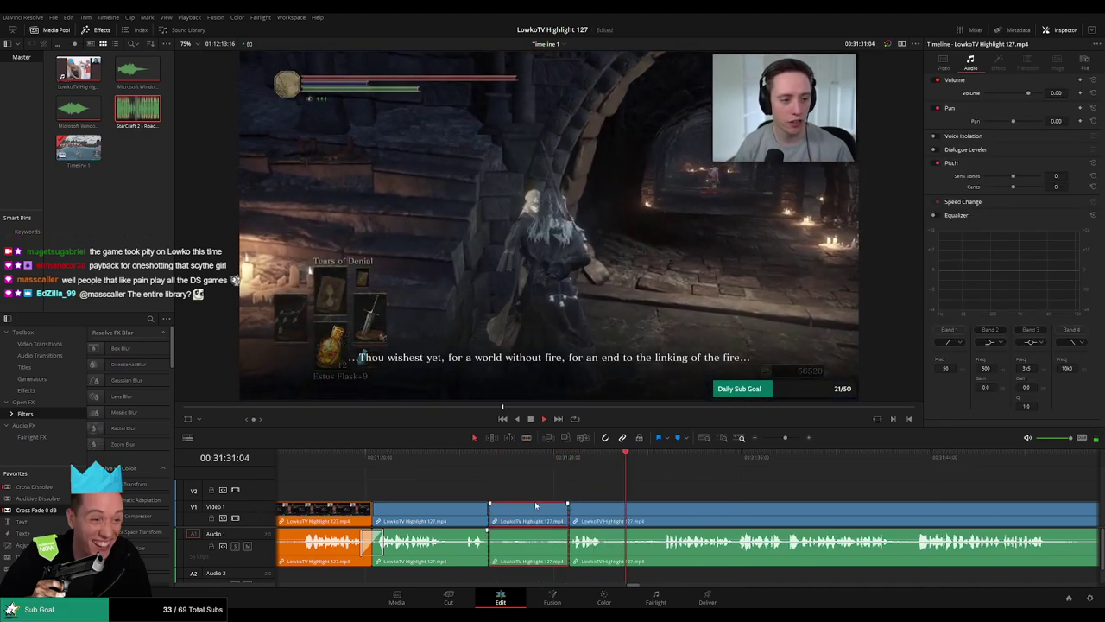
{"action": "key", "text": "a"}
{"action": "left_click", "coordinate": [536, 505]}
{"action": "key", "text": "Delete"}
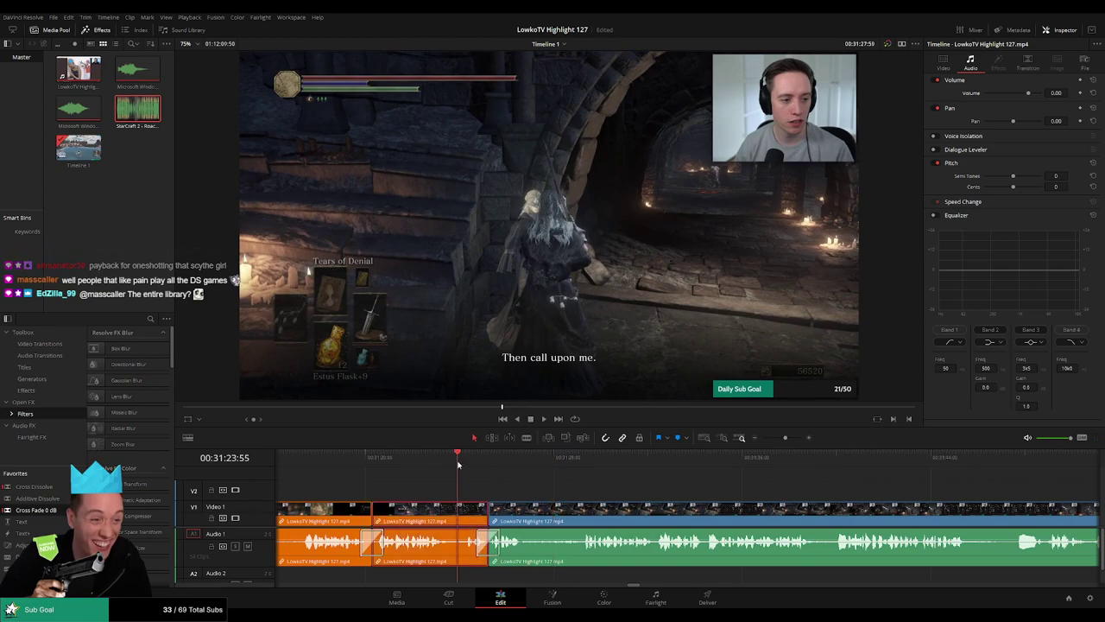
{"action": "left_click", "coordinate": [583, 490]}
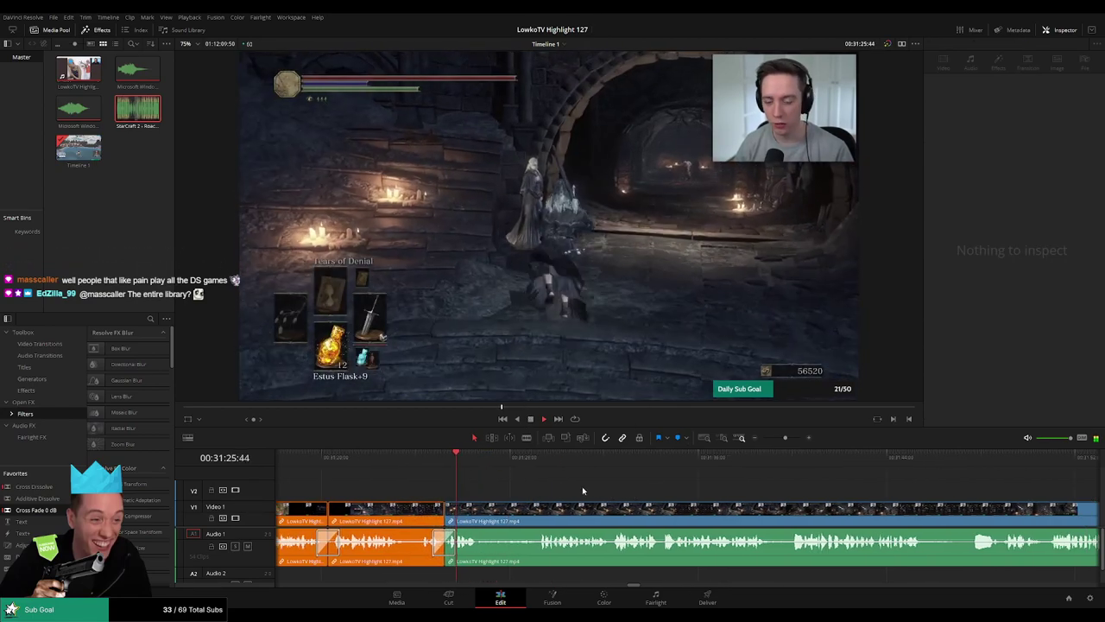
{"action": "left_click", "coordinate": [478, 465]}
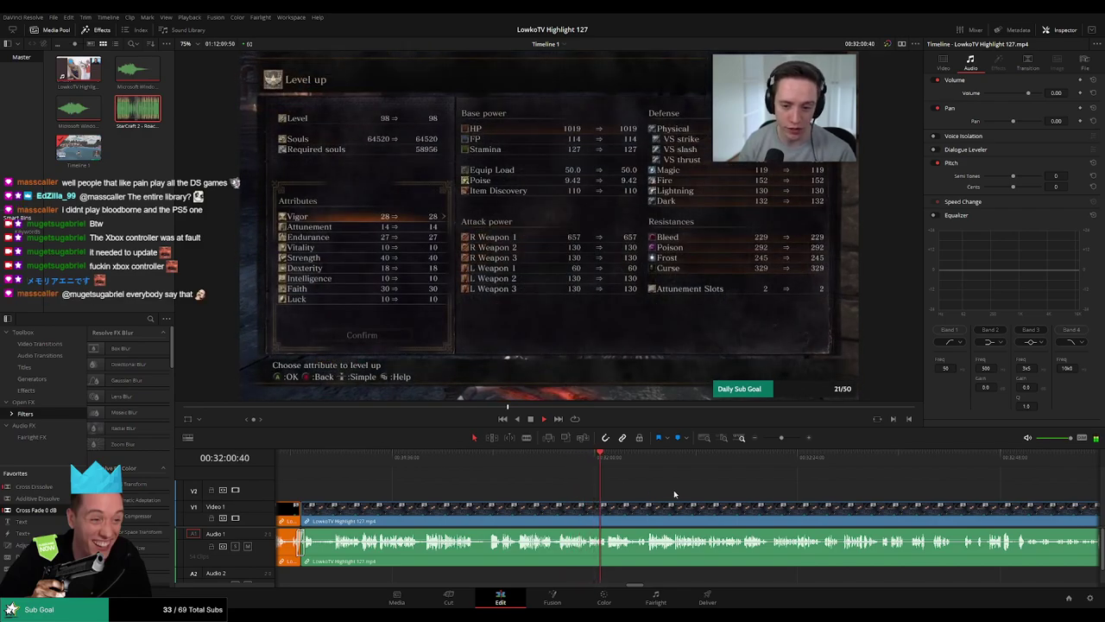
{"action": "scroll", "coordinate": [673, 490], "scroll_direction": "right", "scroll_amount": 2}
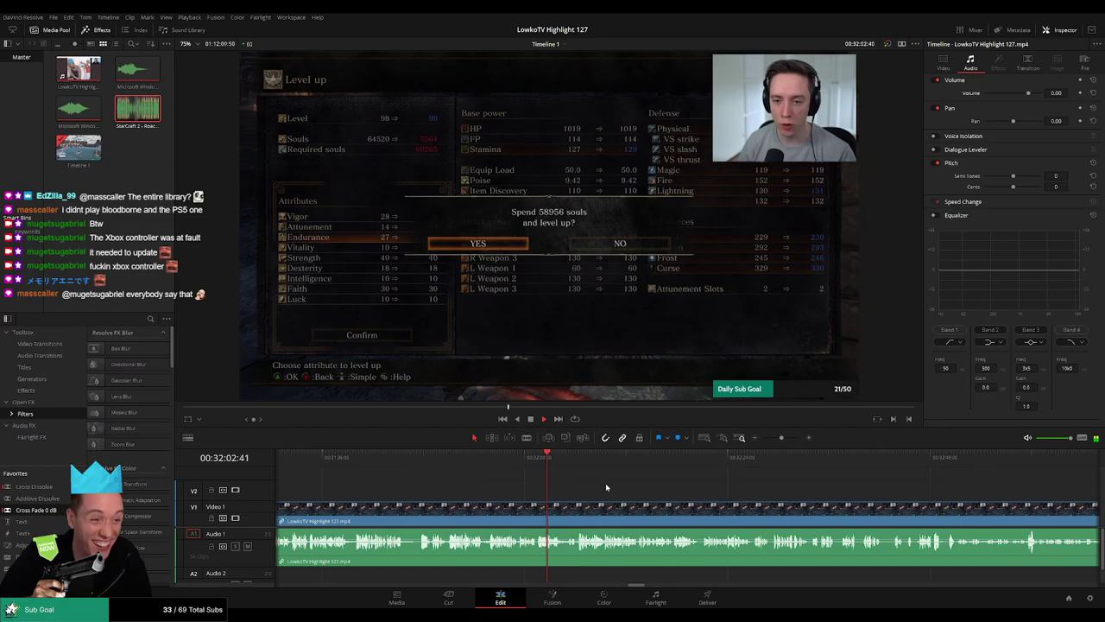
{"action": "scroll", "coordinate": [673, 493], "scroll_direction": "up", "scroll_amount": 2}
{"action": "scroll", "coordinate": [673, 497], "scroll_direction": "down", "scroll_amount": 2}
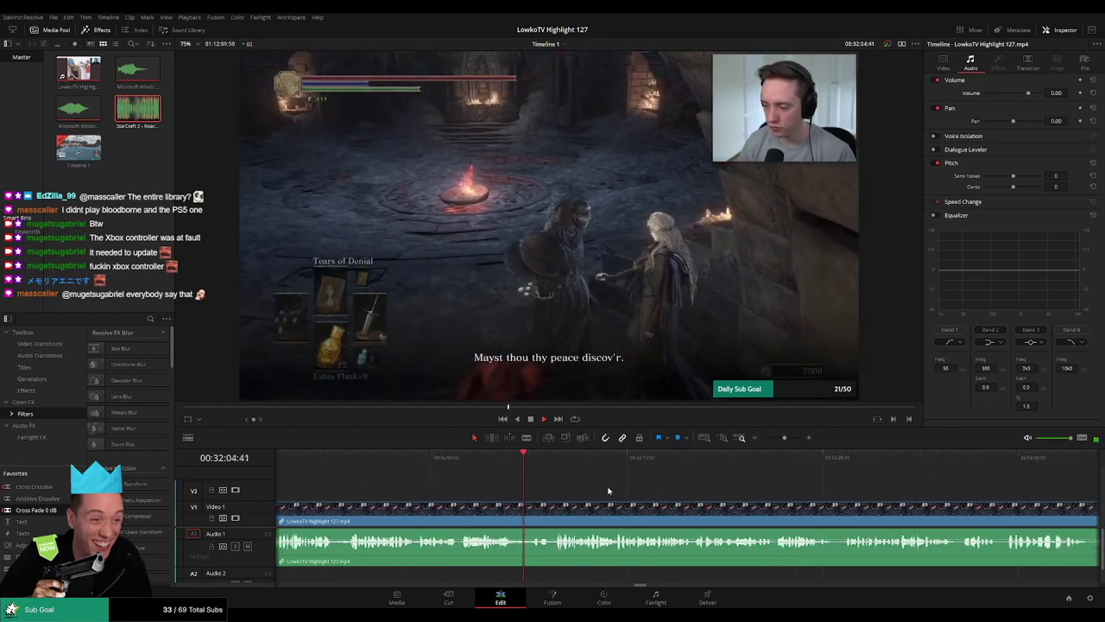
{"action": "scroll", "coordinate": [587, 488], "scroll_direction": "right", "scroll_amount": 2}
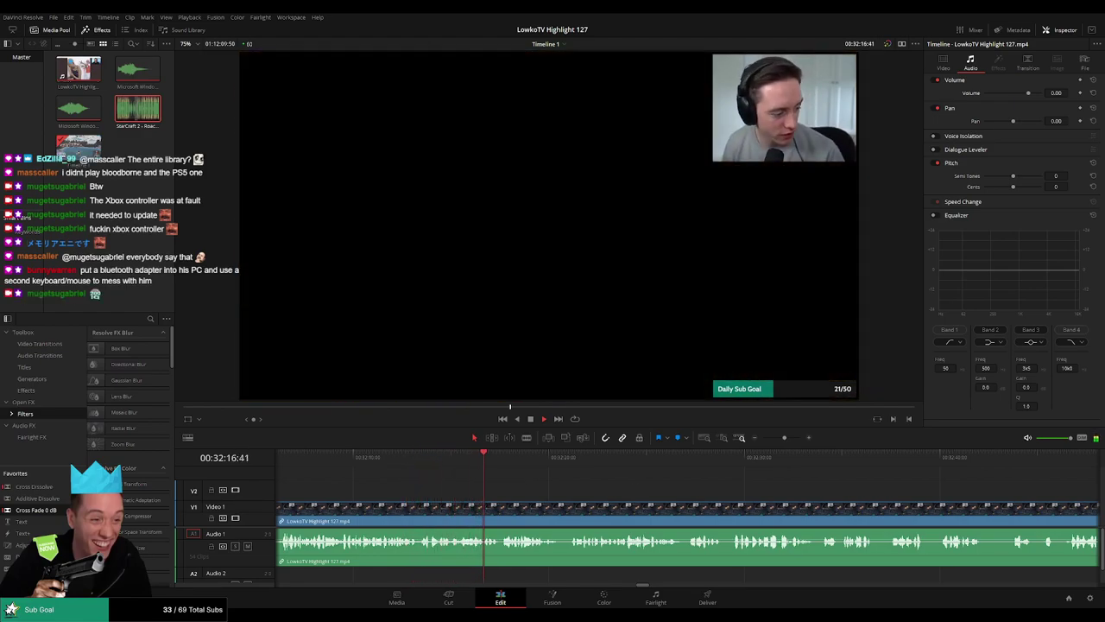
{"action": "scroll", "coordinate": [651, 495], "scroll_direction": "right", "scroll_amount": 2}
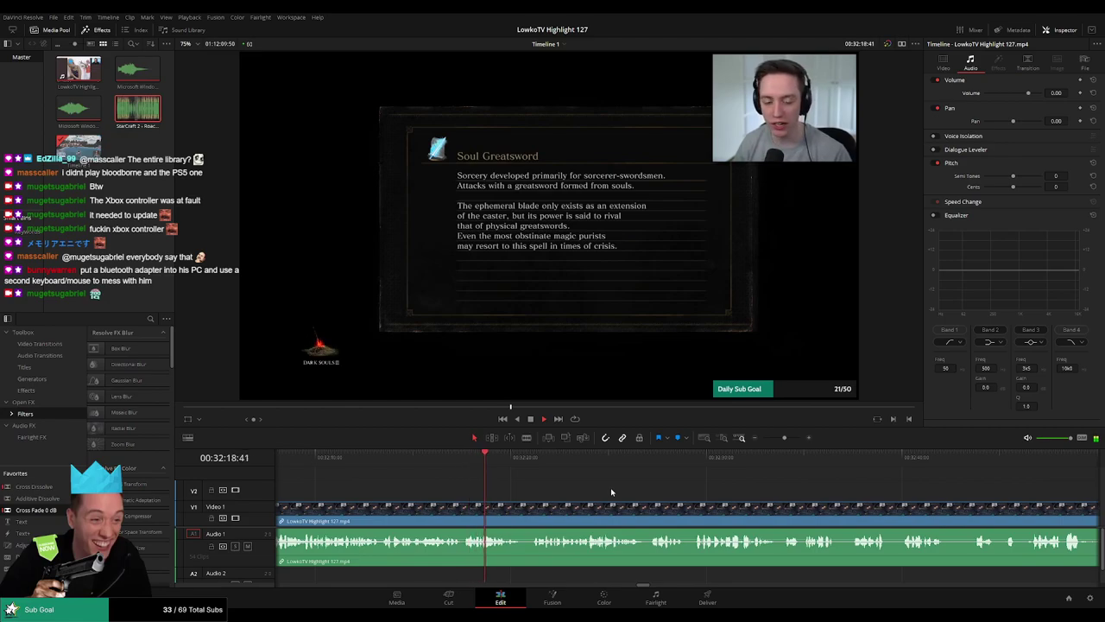
Split the footage near 32:20 with Ctrl+B and delete the tiny dead piece, closing the gap.
{"action": "scroll", "coordinate": [621, 493], "scroll_direction": "right", "scroll_amount": 2}
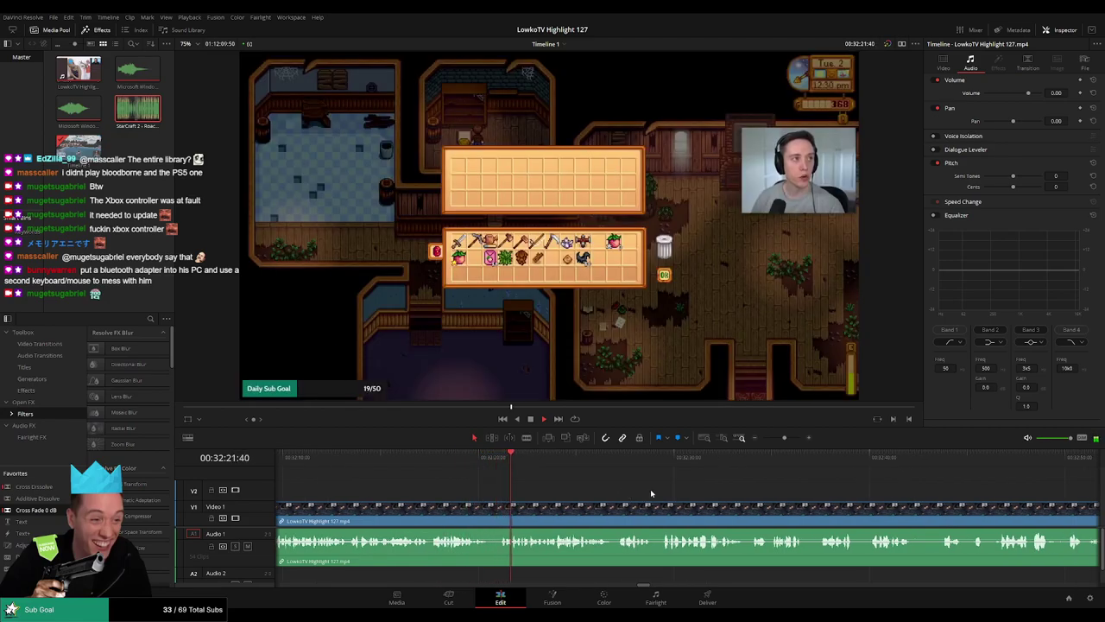
{"action": "scroll", "coordinate": [561, 492], "scroll_direction": "right", "scroll_amount": 2}
{"action": "left_click", "coordinate": [423, 458]}
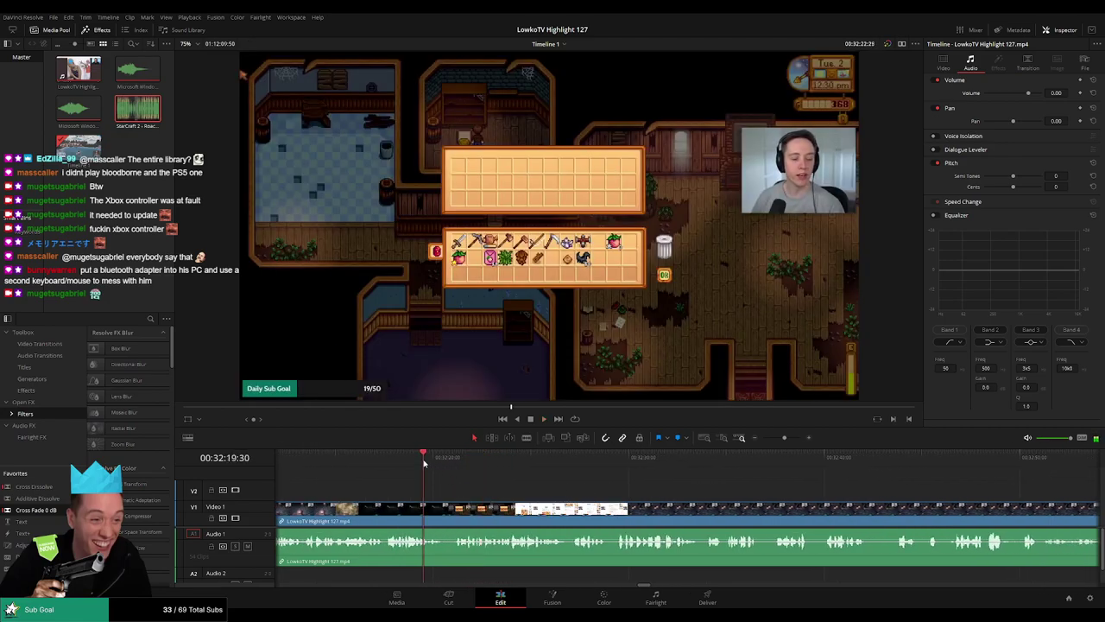
{"action": "key", "text": "space"}
{"action": "key", "text": "space"}
{"action": "key", "text": "ctrl+b"}
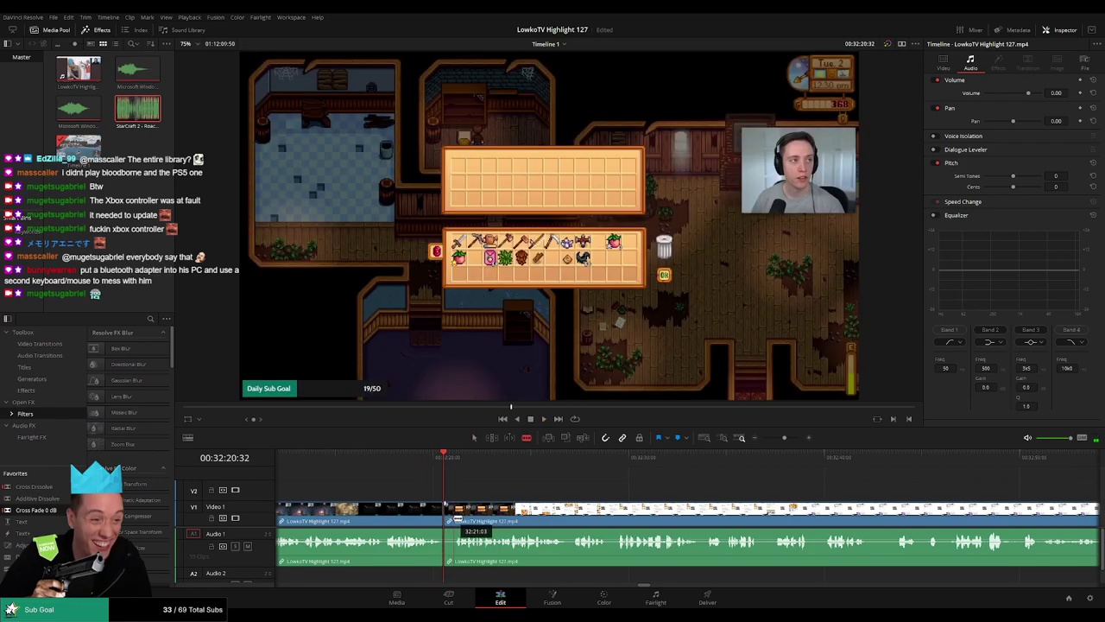
{"action": "left_click", "coordinate": [449, 521]}
{"action": "key", "text": "Delete"}
{"action": "key", "text": "space"}
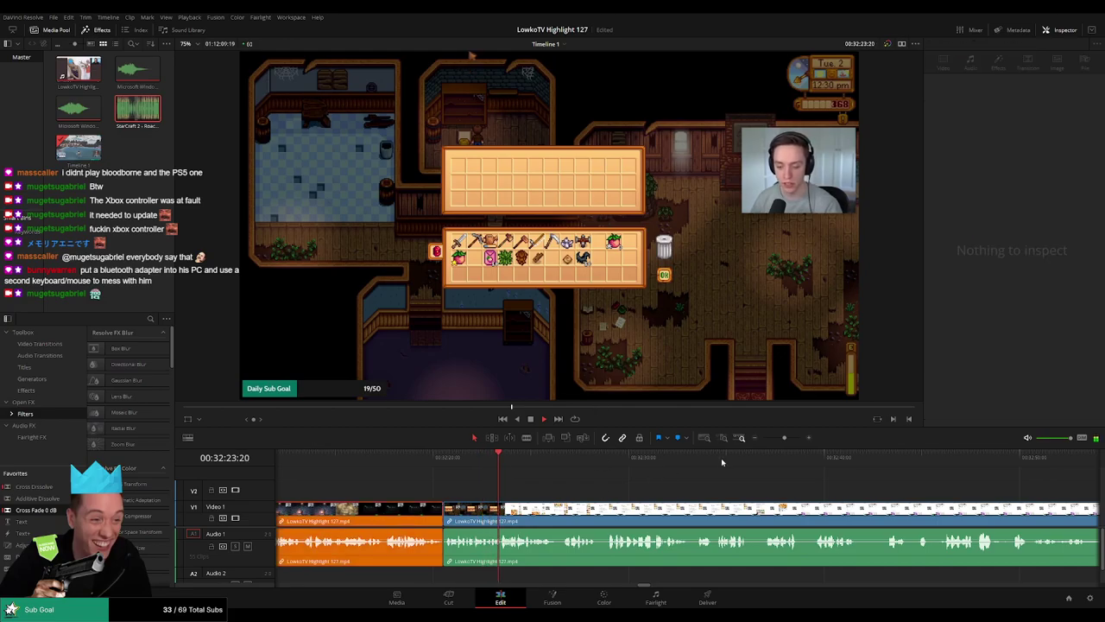
{"action": "left_click_drag", "start_coordinate": [784, 438], "coordinate": [783, 438]}
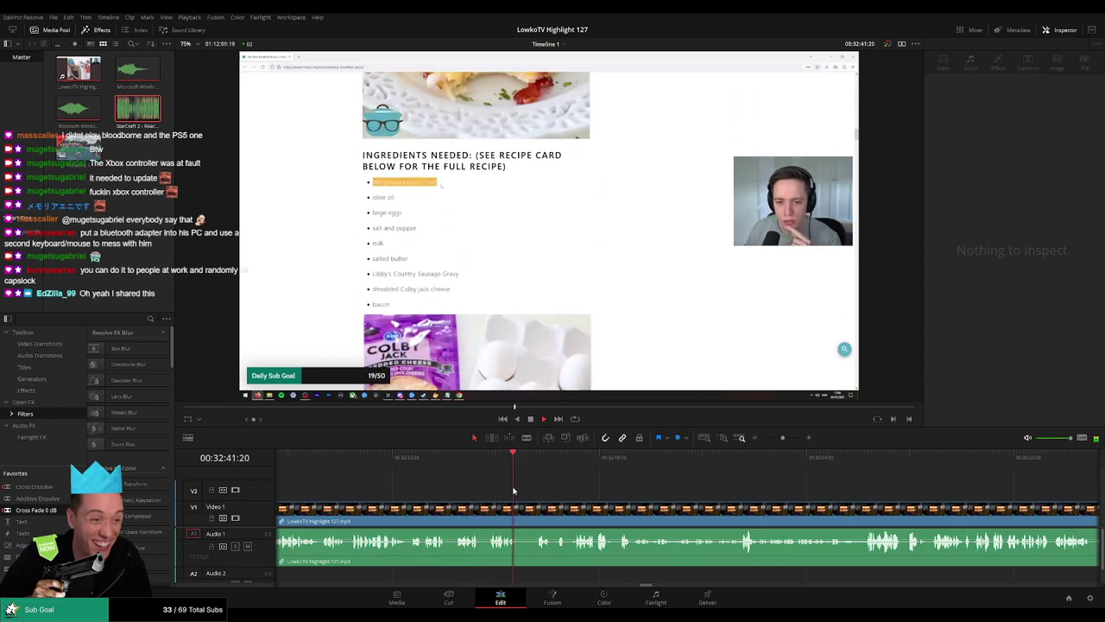
{"action": "left_click", "coordinate": [534, 461]}
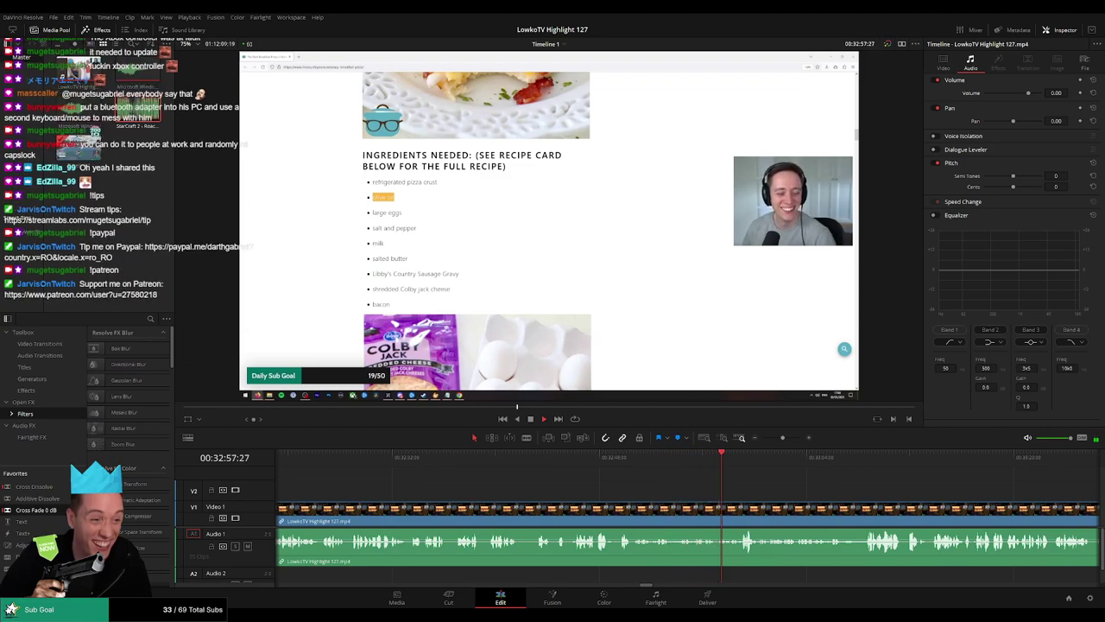
{"action": "scroll", "coordinate": [598, 485], "scroll_direction": "right", "scroll_amount": 3}
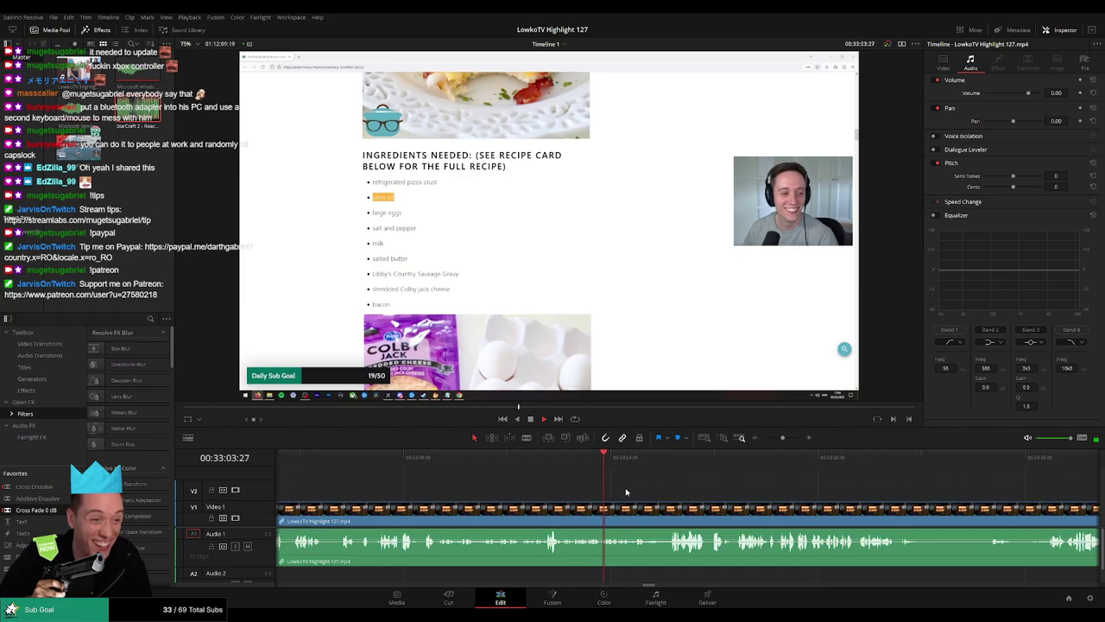
{"action": "scroll", "coordinate": [638, 488], "scroll_direction": "right", "scroll_amount": 2}
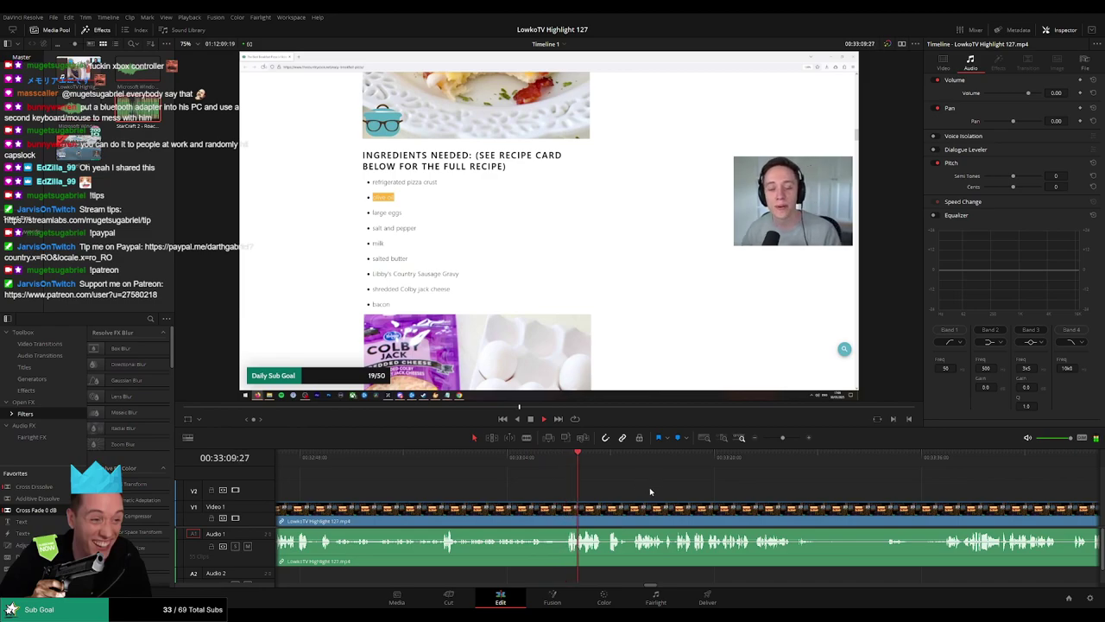
{"action": "scroll", "coordinate": [383, 515], "scroll_direction": "right", "scroll_amount": 2}
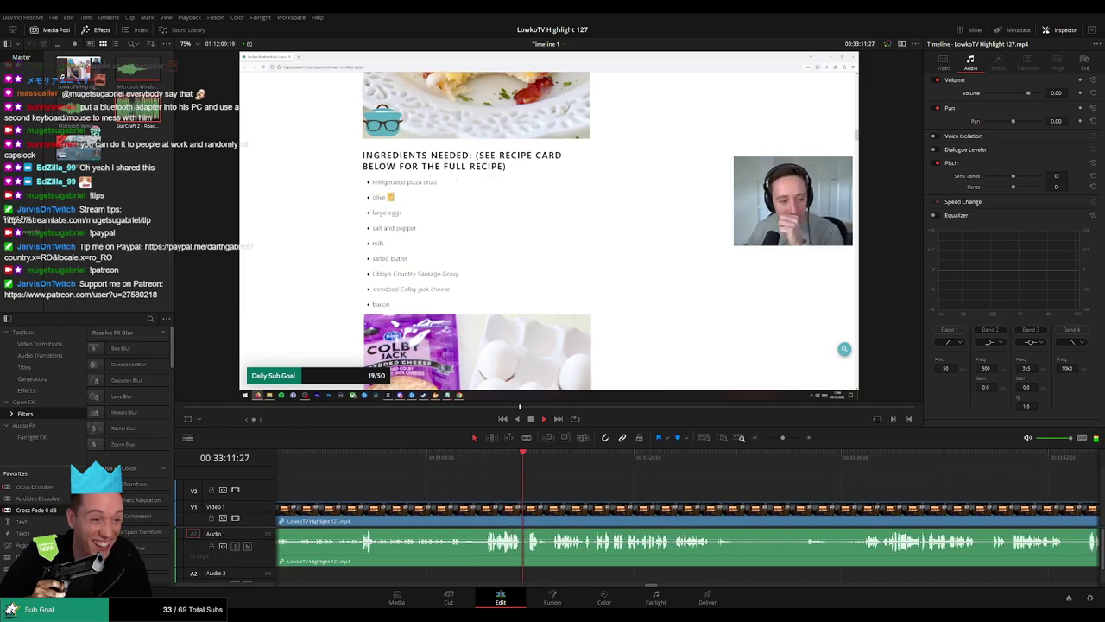
{"action": "scroll", "coordinate": [530, 492], "scroll_direction": "right", "scroll_amount": 2}
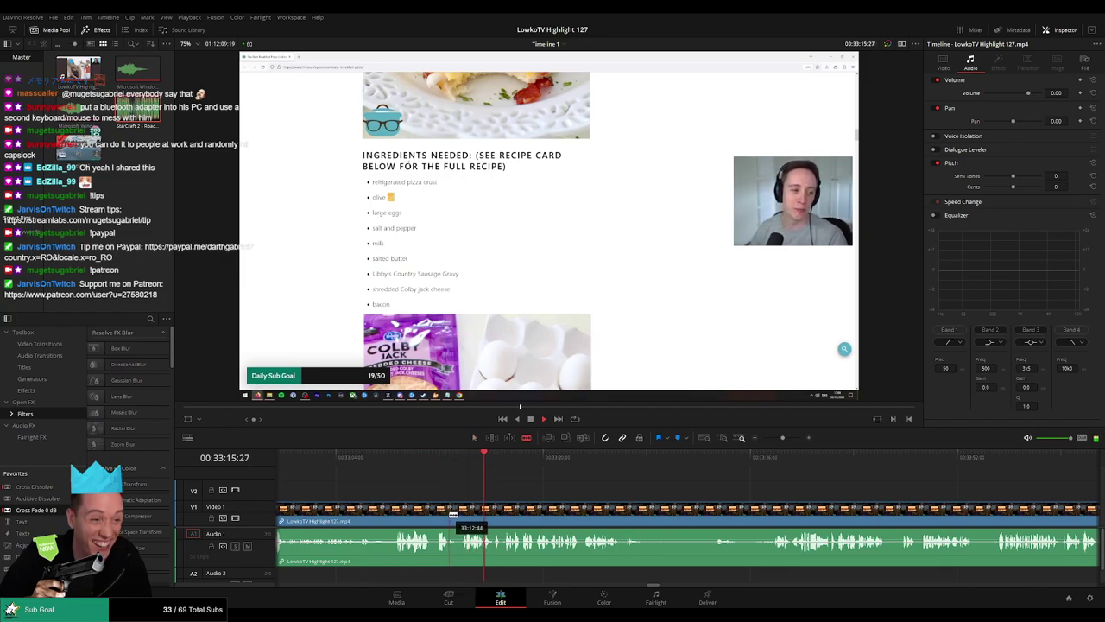
{"action": "scroll", "coordinate": [592, 492], "scroll_direction": "right", "scroll_amount": 1}
{"action": "scroll", "coordinate": [561, 484], "scroll_direction": "left", "scroll_amount": 3}
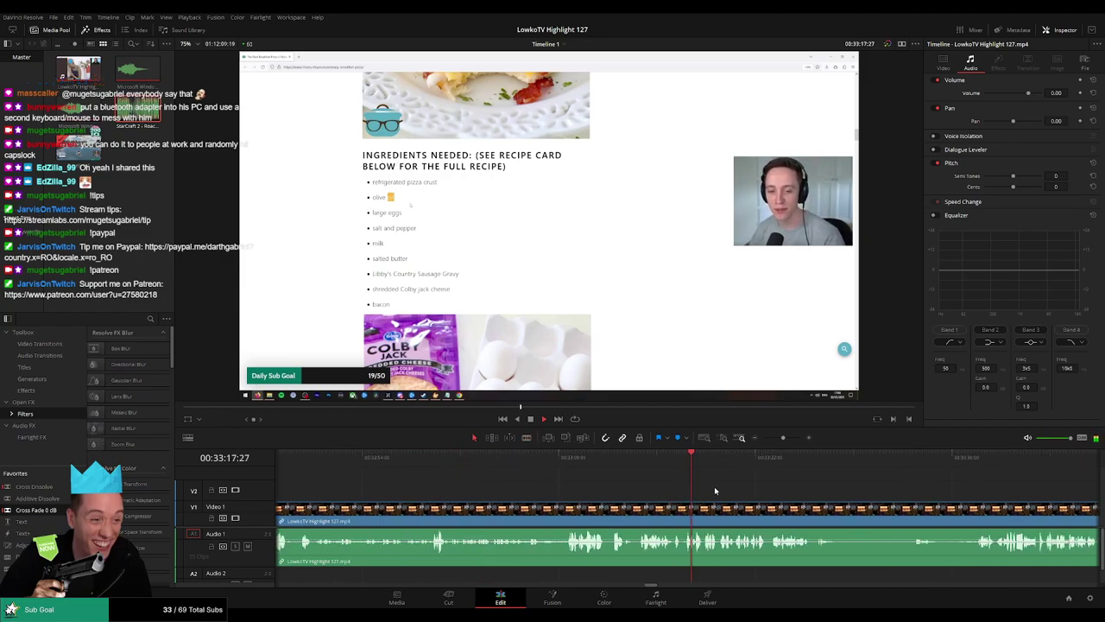
{"action": "scroll", "coordinate": [535, 476], "scroll_direction": "right", "scroll_amount": 3}
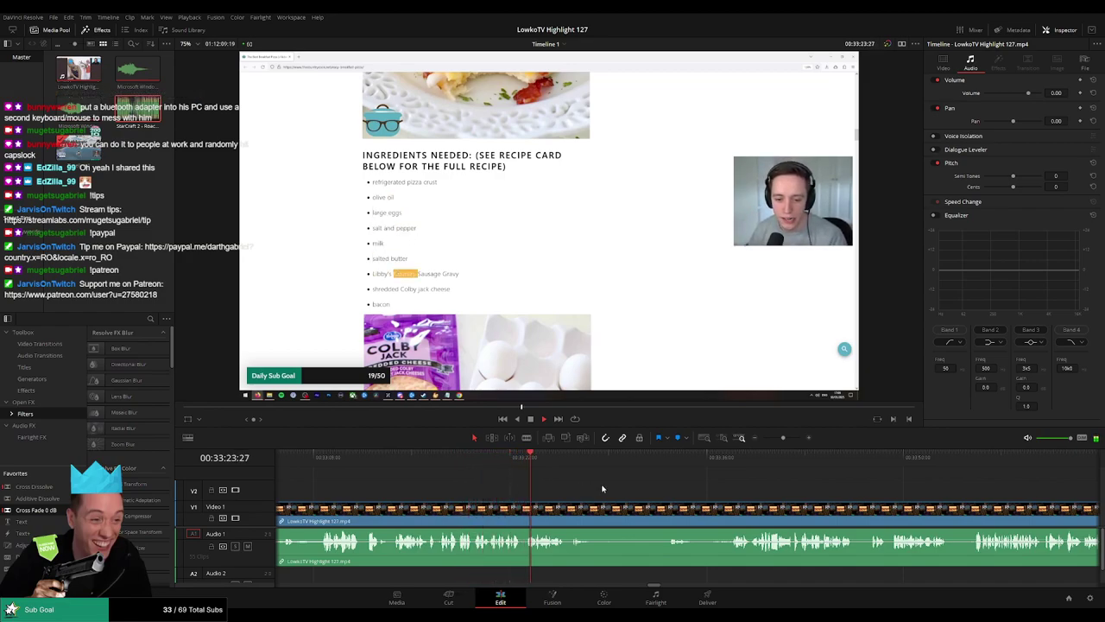
{"action": "scroll", "coordinate": [689, 501], "scroll_direction": "right", "scroll_amount": 3}
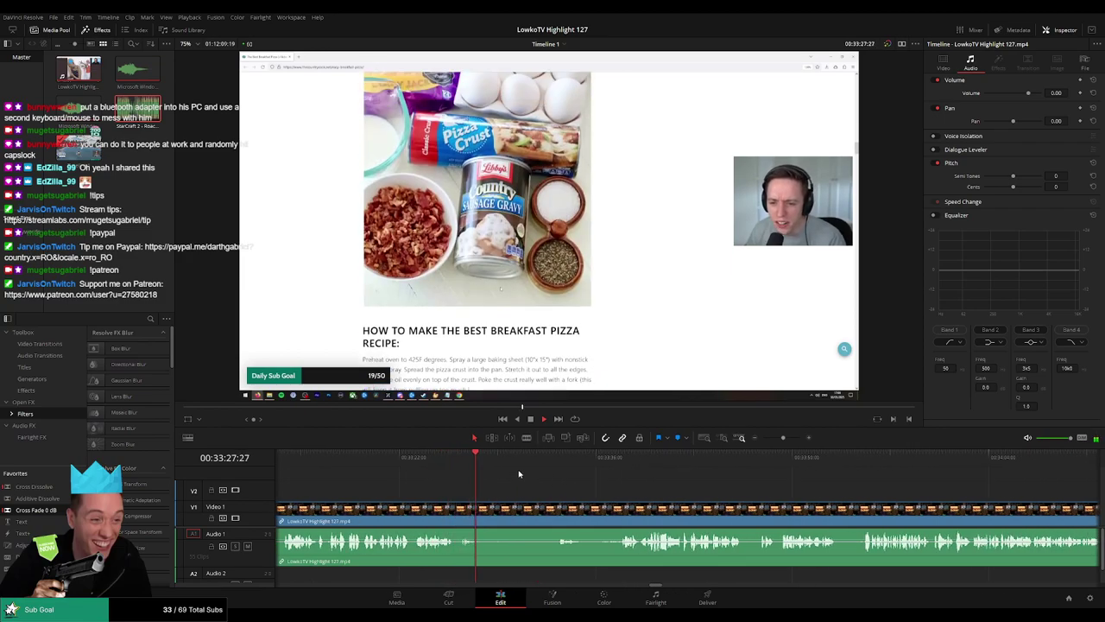
{"action": "left_click_drag", "start_coordinate": [510, 471], "coordinate": [549, 461]}
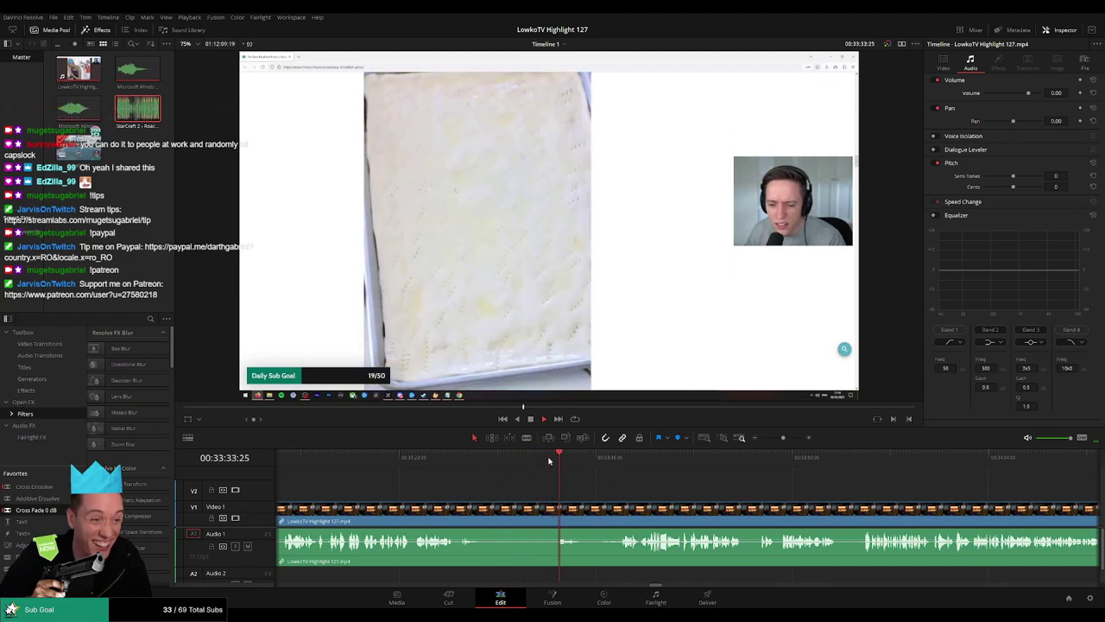
{"action": "left_click", "coordinate": [604, 458]}
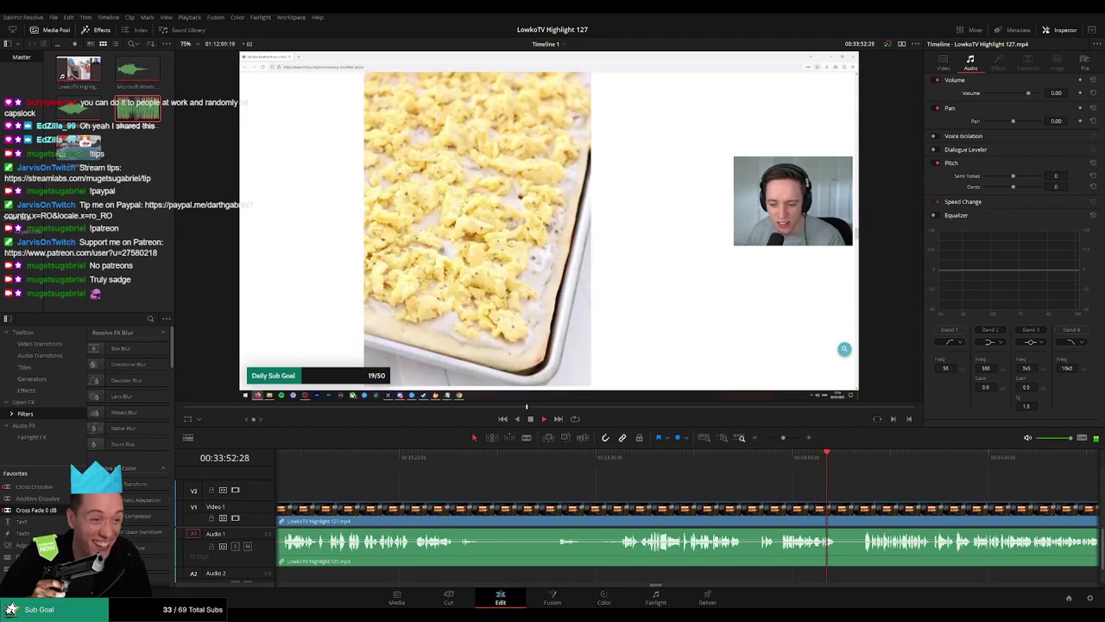
Blade the recipe clip and delete the short dead piece, closing the gap.
{"action": "key", "text": "b"}
{"action": "left_click", "coordinate": [572, 508]}
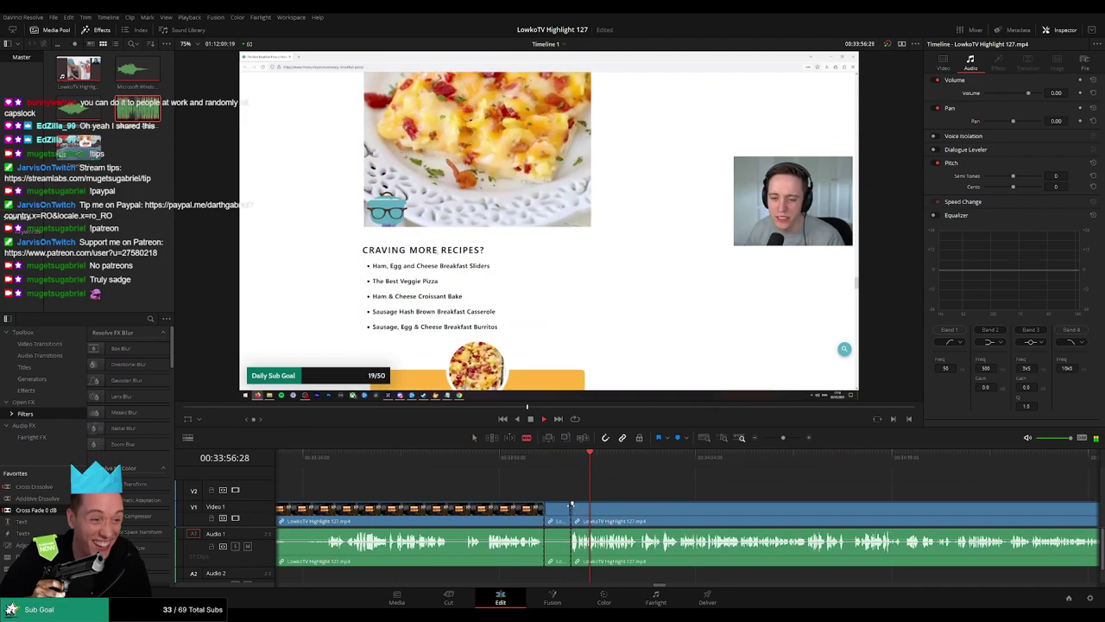
{"action": "key", "text": "space"}
{"action": "key", "text": "a"}
{"action": "left_click", "coordinate": [559, 508]}
{"action": "key", "text": "BackSpace"}
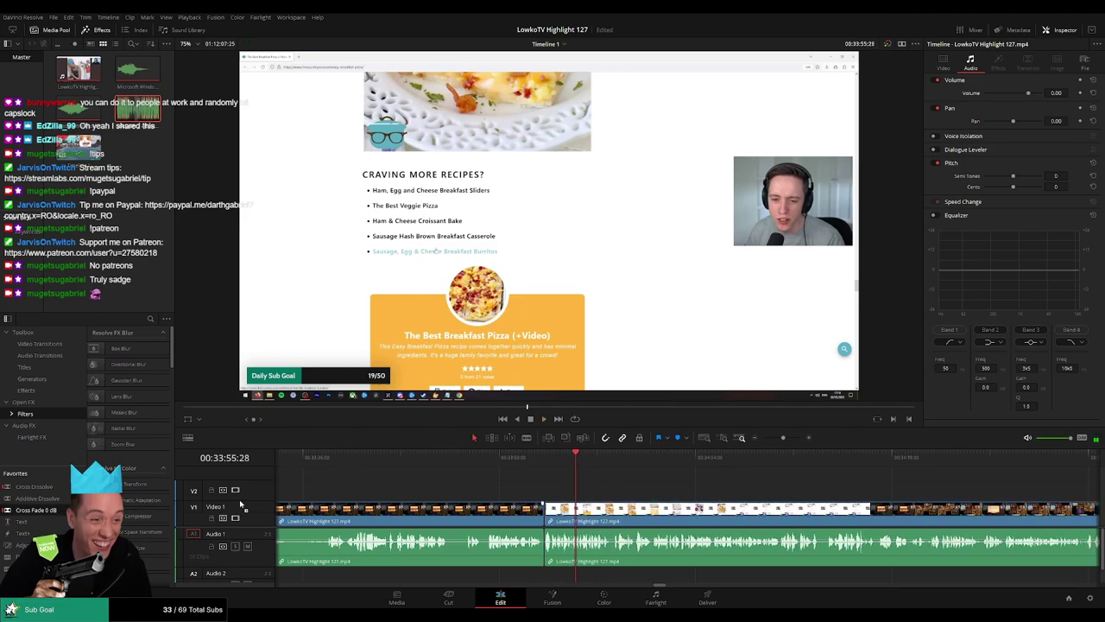
Replay from a couple of seconds before the new cut to check the join.
{"action": "left_click", "coordinate": [531, 456]}
{"action": "key", "text": "space"}
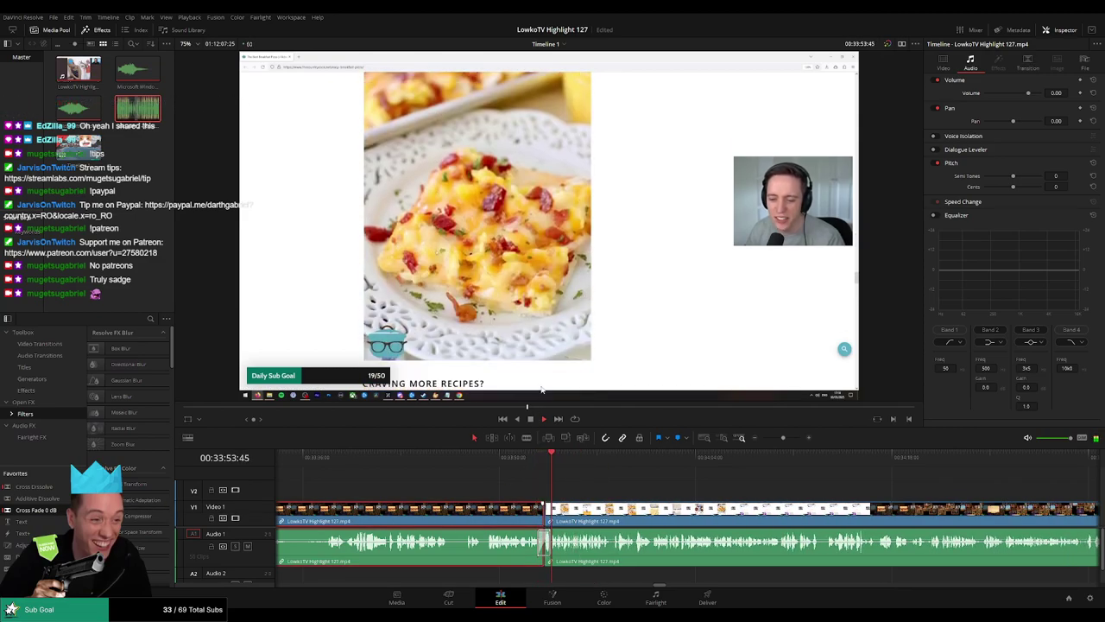
{"action": "key", "text": "ctrl+shift+a"}
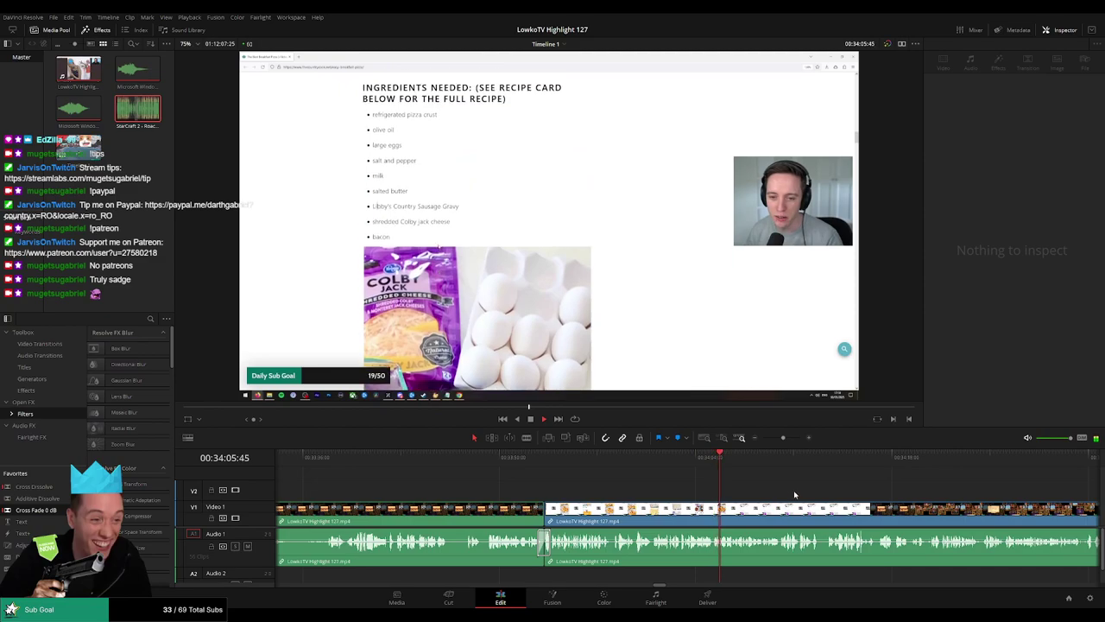
Follow playback into the Stardew footage and park the playhead where the Pantry bundle dialog appears, around 34:26.
{"action": "scroll", "coordinate": [546, 489], "scroll_direction": "right", "scroll_amount": 3}
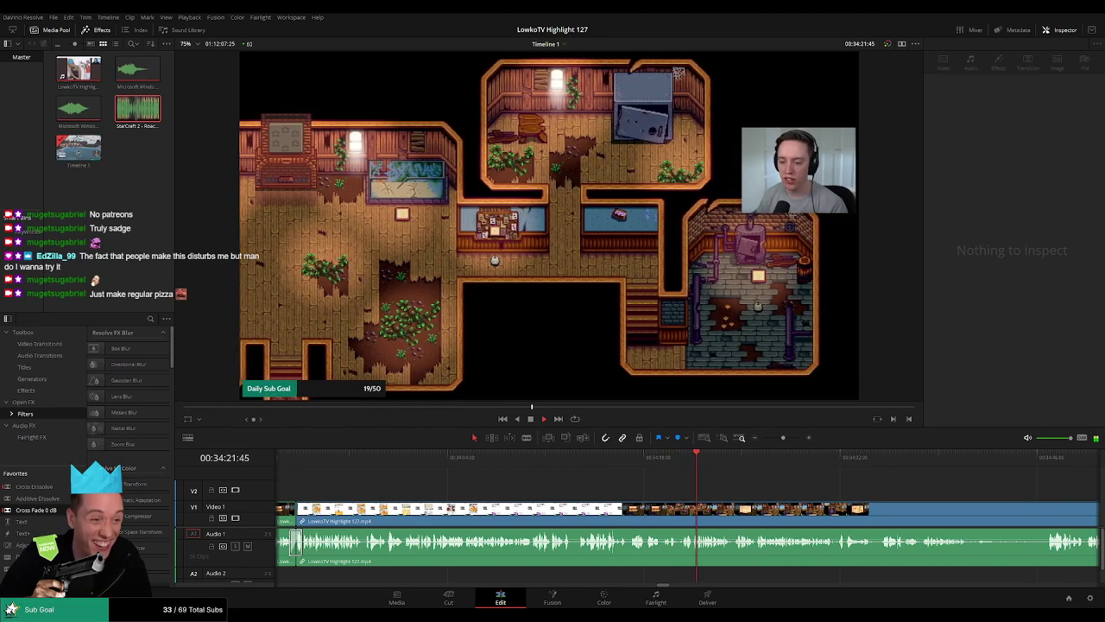
{"action": "scroll", "coordinate": [691, 489], "scroll_direction": "right", "scroll_amount": 3}
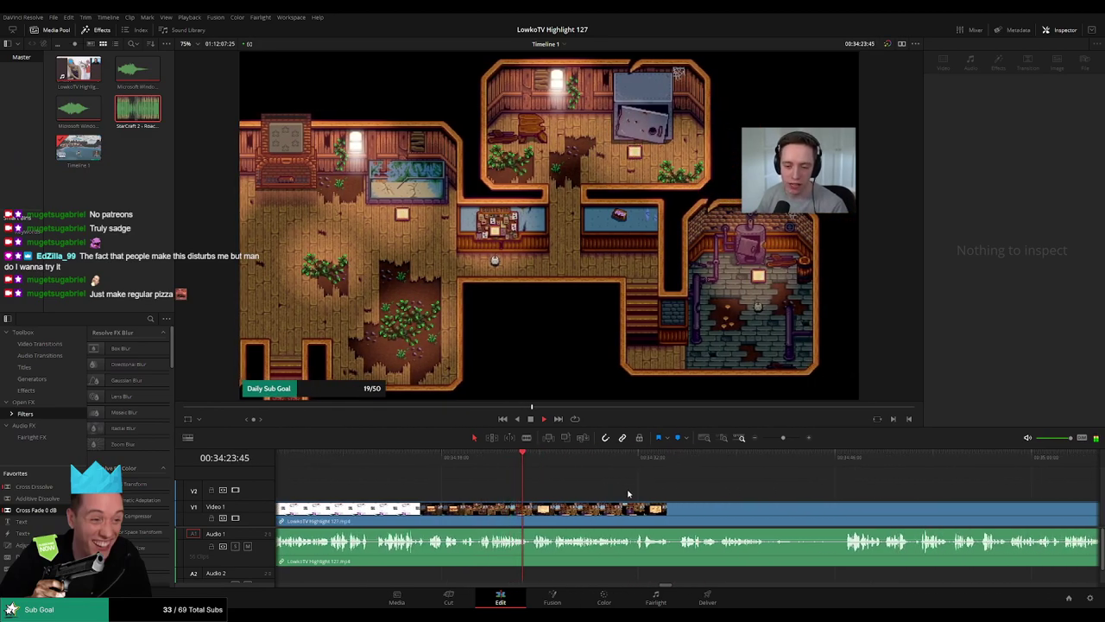
{"action": "scroll", "coordinate": [604, 496], "scroll_direction": "up", "scroll_amount": 3}
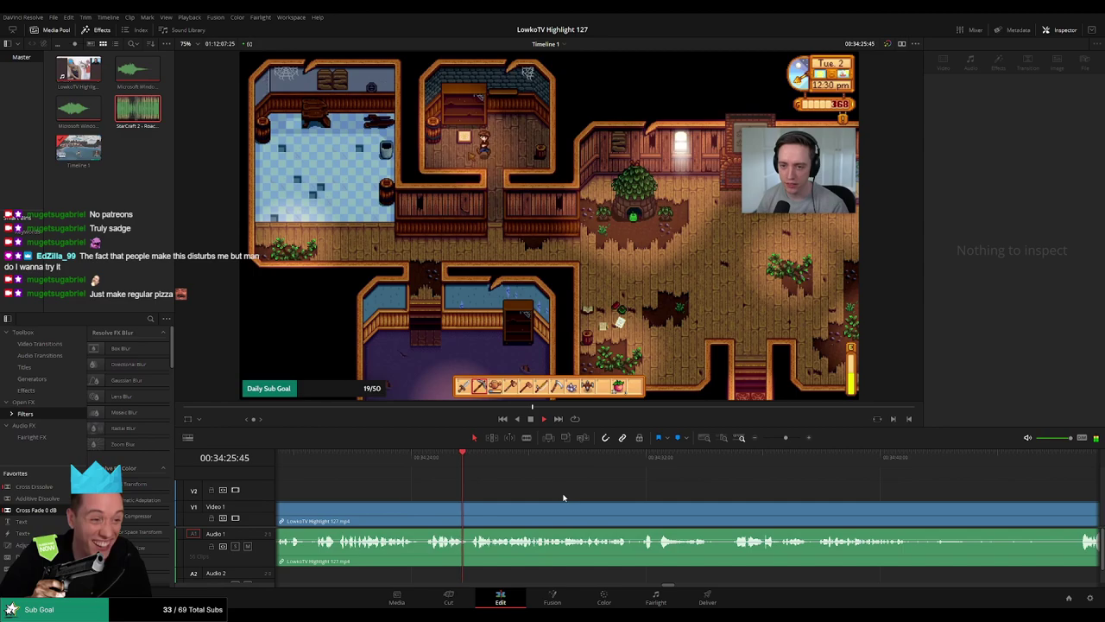
{"action": "scroll", "coordinate": [594, 497], "scroll_direction": "right", "scroll_amount": 1}
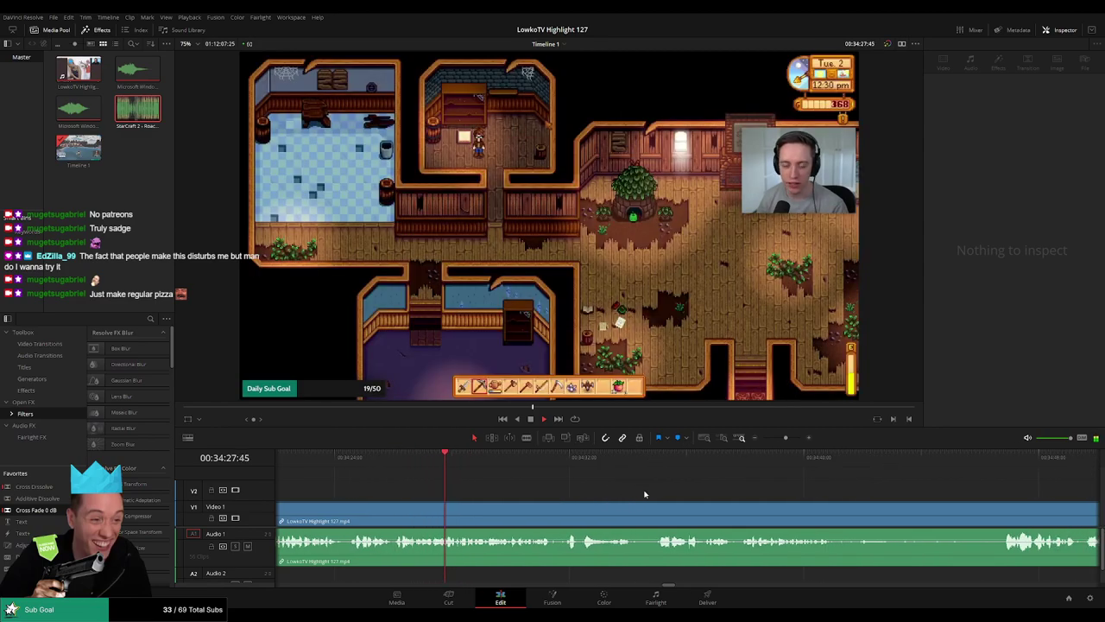
{"action": "scroll", "coordinate": [596, 494], "scroll_direction": "right", "scroll_amount": 1}
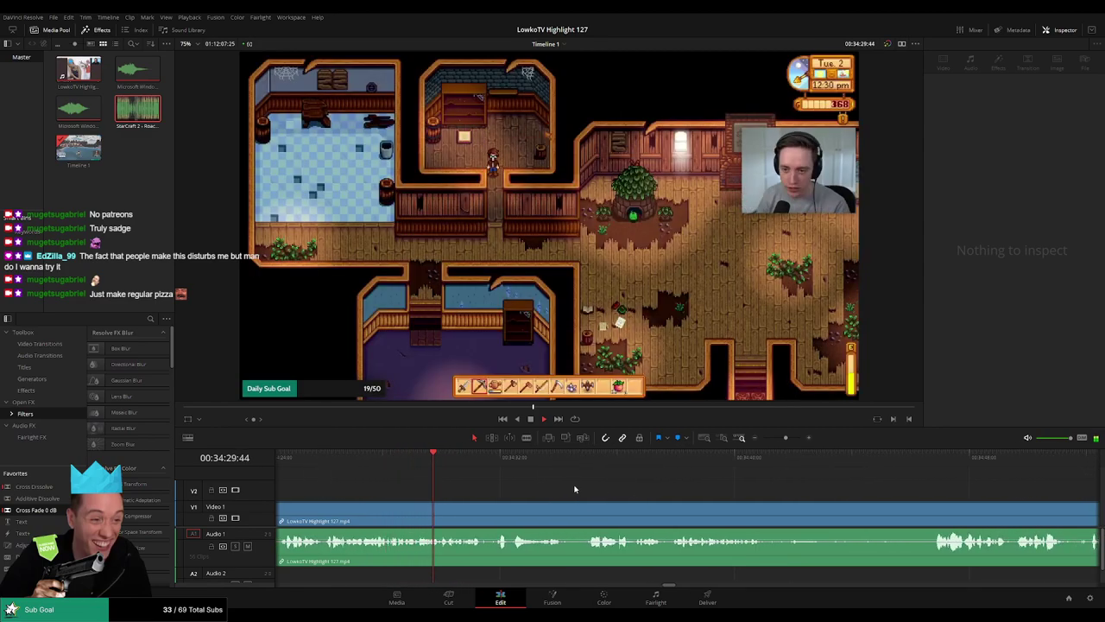
{"action": "left_click", "coordinate": [498, 467]}
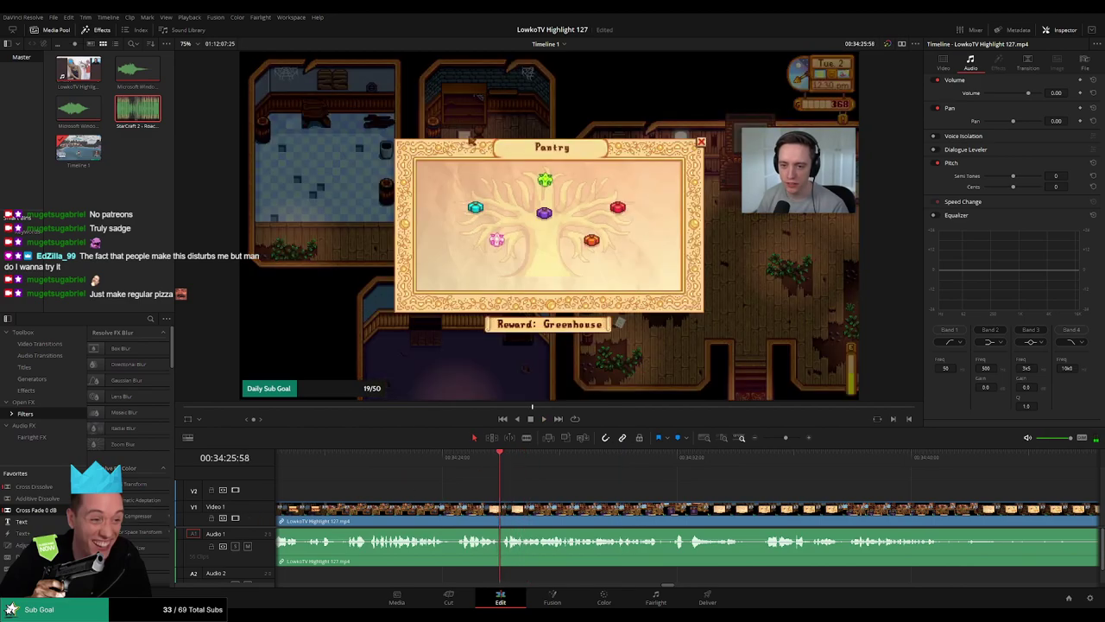
Add an adjustment clip on V2 zooming 1.680 into the Pantry dialog with vertical position -140.
{"action": "left_click_drag", "start_coordinate": [21, 545], "coordinate": [516, 494]}
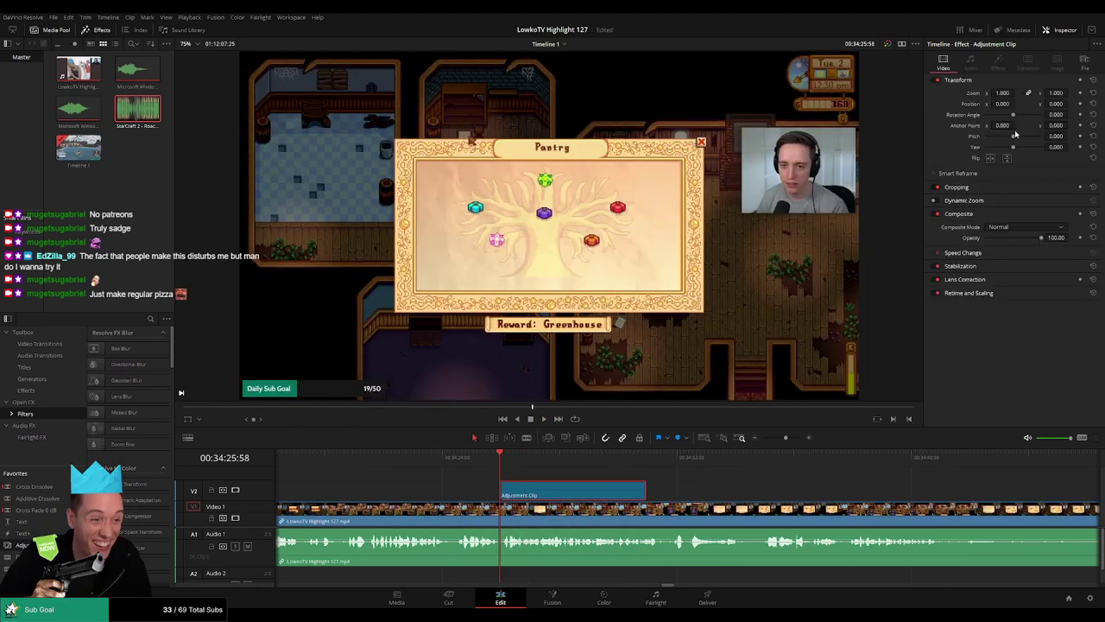
{"action": "mouse_move", "coordinate": [1002, 92]}
{"action": "left_mouse_down"}
{"action": "mouse_move", "coordinate": [1062, 92]}
{"action": "mouse_move", "coordinate": [994, 93]}
{"action": "mouse_move", "coordinate": [1042, 103]}
{"action": "mouse_move", "coordinate": [1028, 105]}
{"action": "left_mouse_up"}
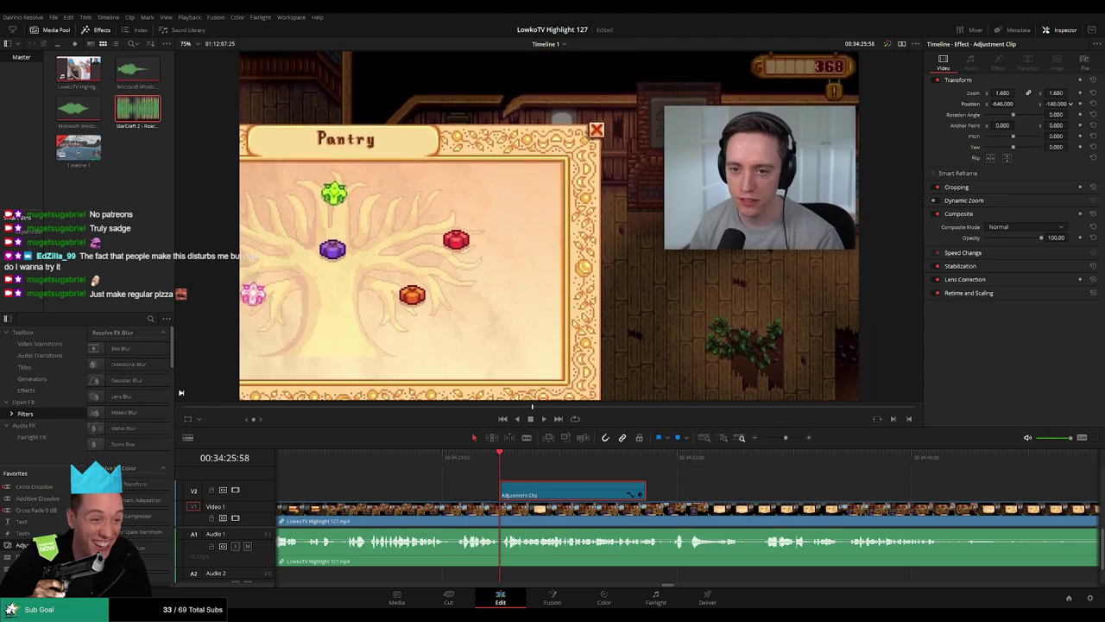
{"action": "key", "text": "space"}
Extend the zoom adjustment by about 1.5 seconds and replay from just before its end.
{"action": "left_click", "coordinate": [707, 490]}
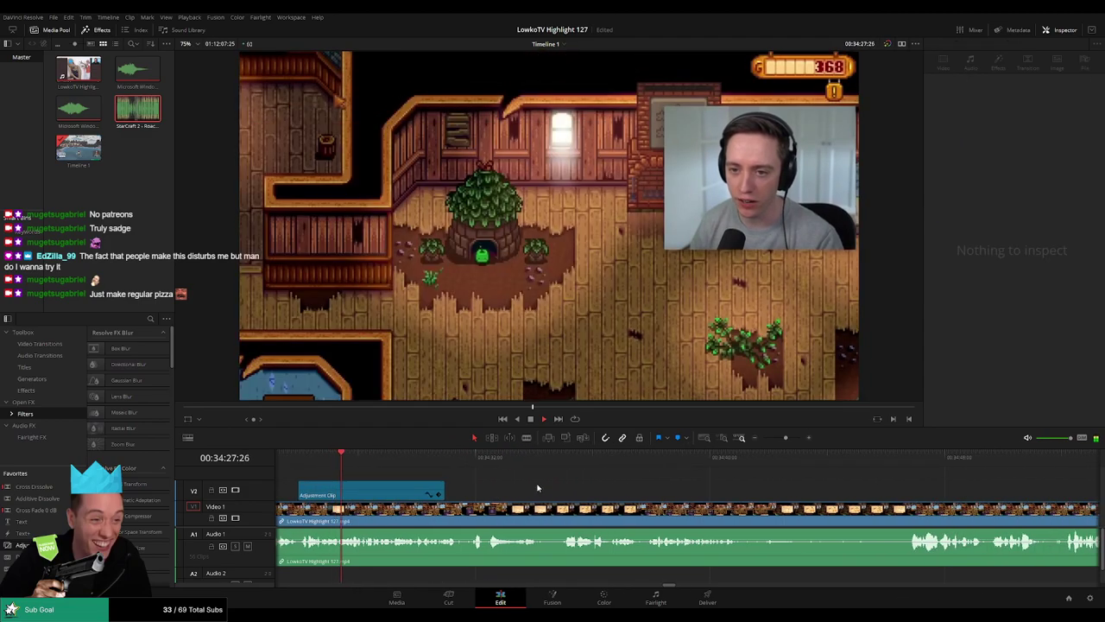
{"action": "left_click_drag", "start_coordinate": [443, 491], "coordinate": [486, 490]}
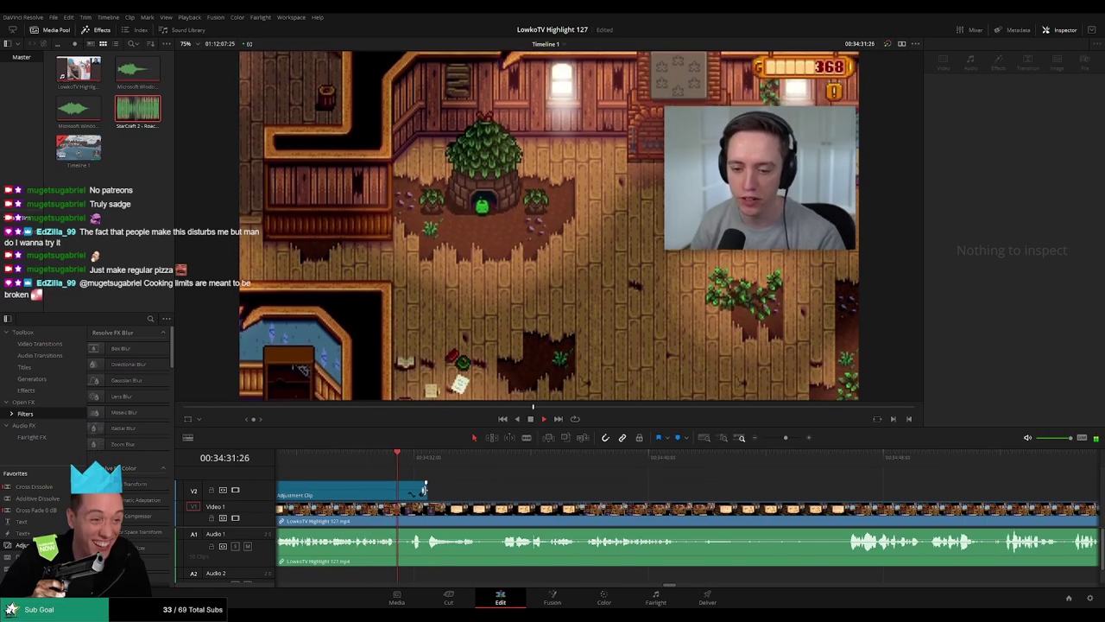
{"action": "left_click", "coordinate": [424, 458]}
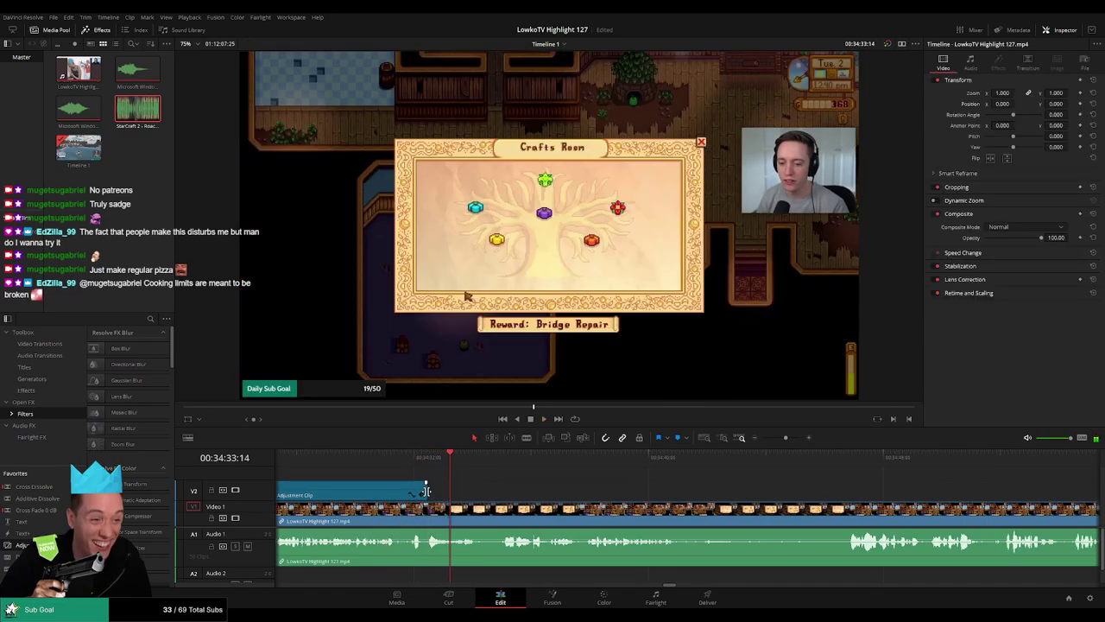
{"action": "key", "text": "space"}
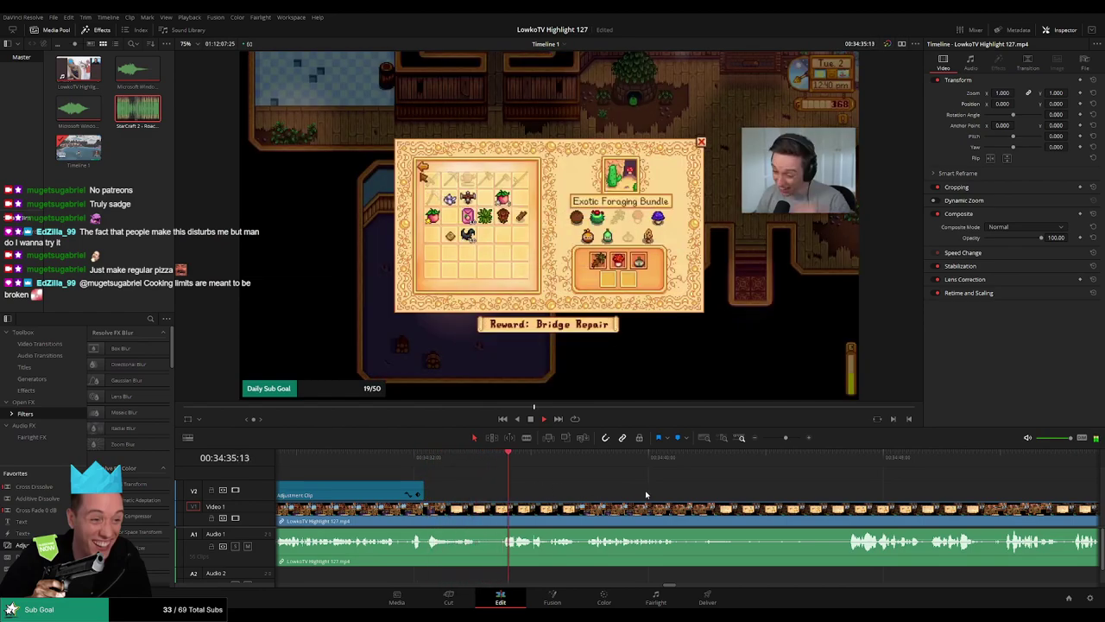
Review the community center bundle footage, skipping ahead a few seconds along the way.
{"action": "scroll", "coordinate": [531, 485], "scroll_direction": "right", "scroll_amount": 2}
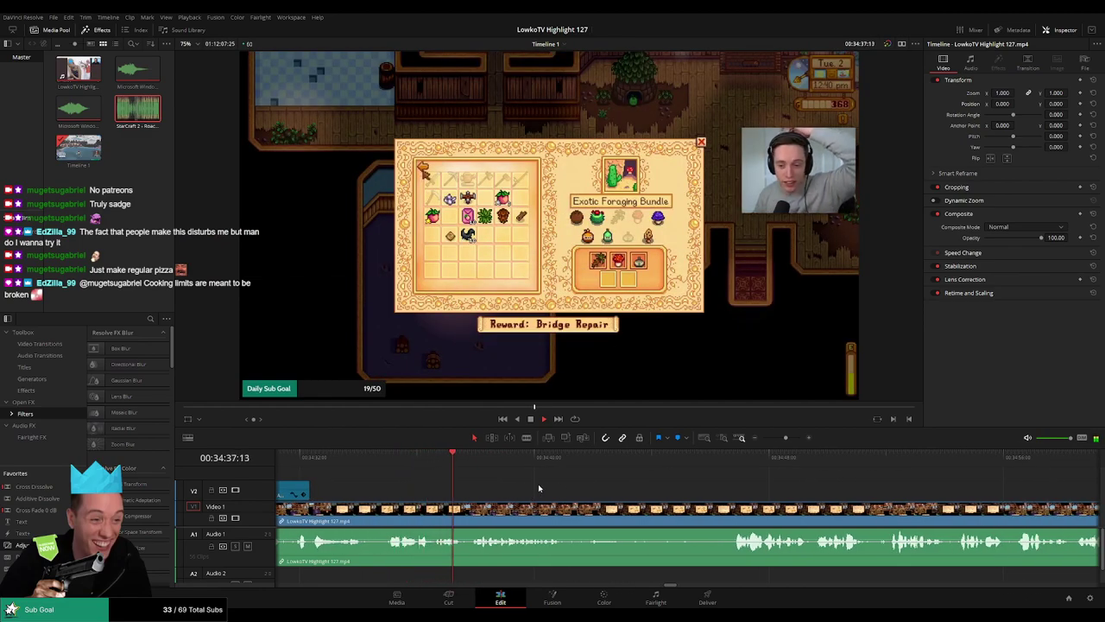
{"action": "scroll", "coordinate": [538, 484], "scroll_direction": "right", "scroll_amount": 2}
{"action": "scroll", "coordinate": [531, 489], "scroll_direction": "right", "scroll_amount": 2}
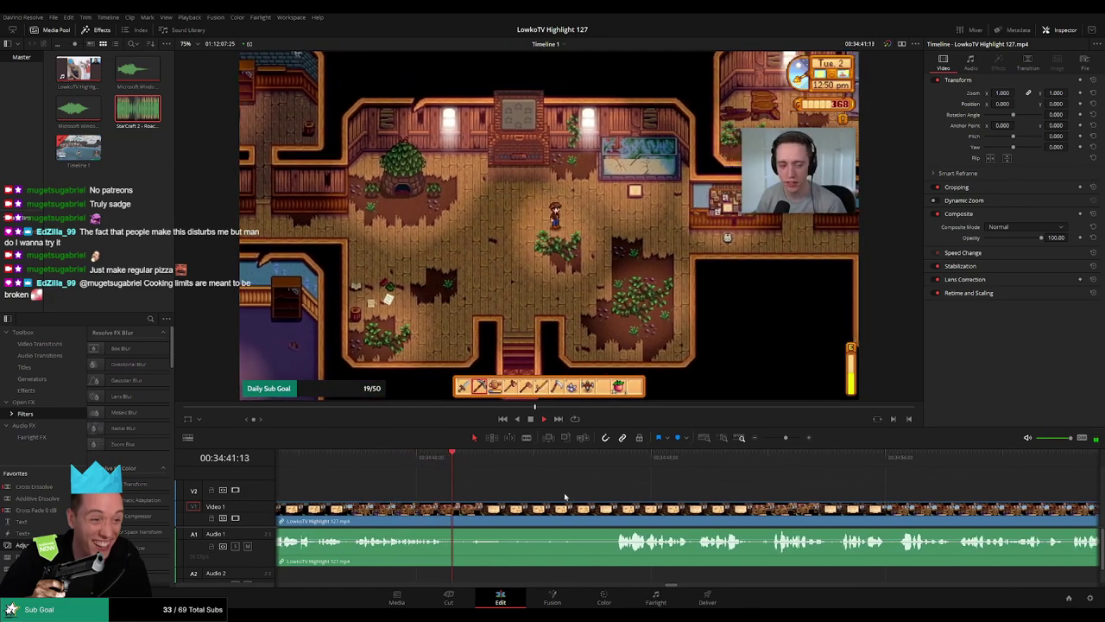
{"action": "scroll", "coordinate": [505, 492], "scroll_direction": "right", "scroll_amount": 2}
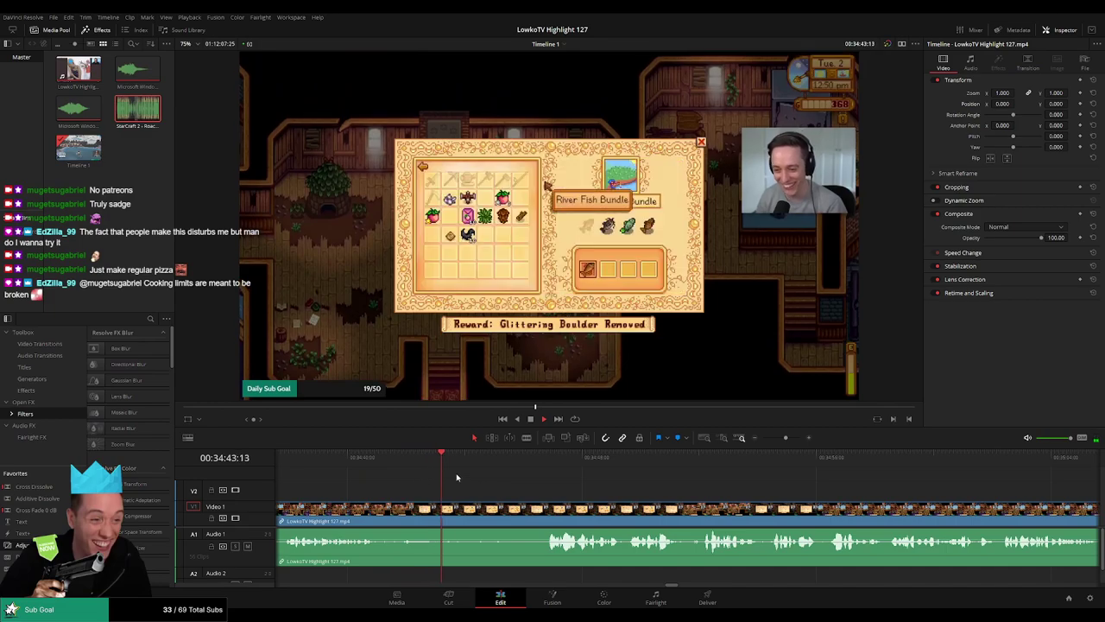
{"action": "left_click", "coordinate": [518, 463]}
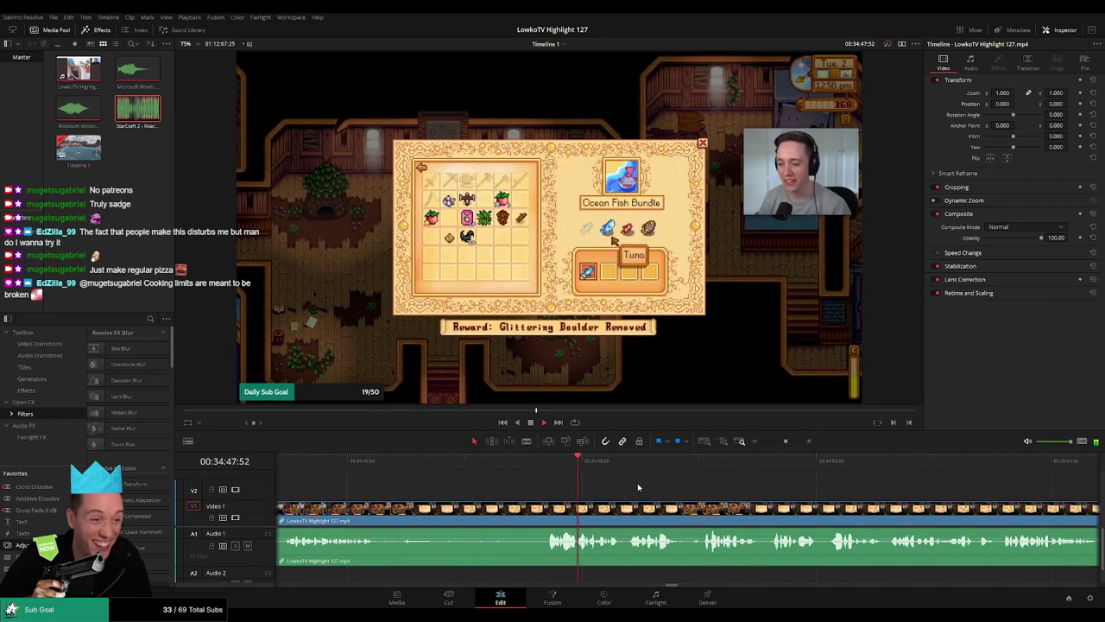
{"action": "scroll", "coordinate": [604, 488], "scroll_direction": "right", "scroll_amount": 3}
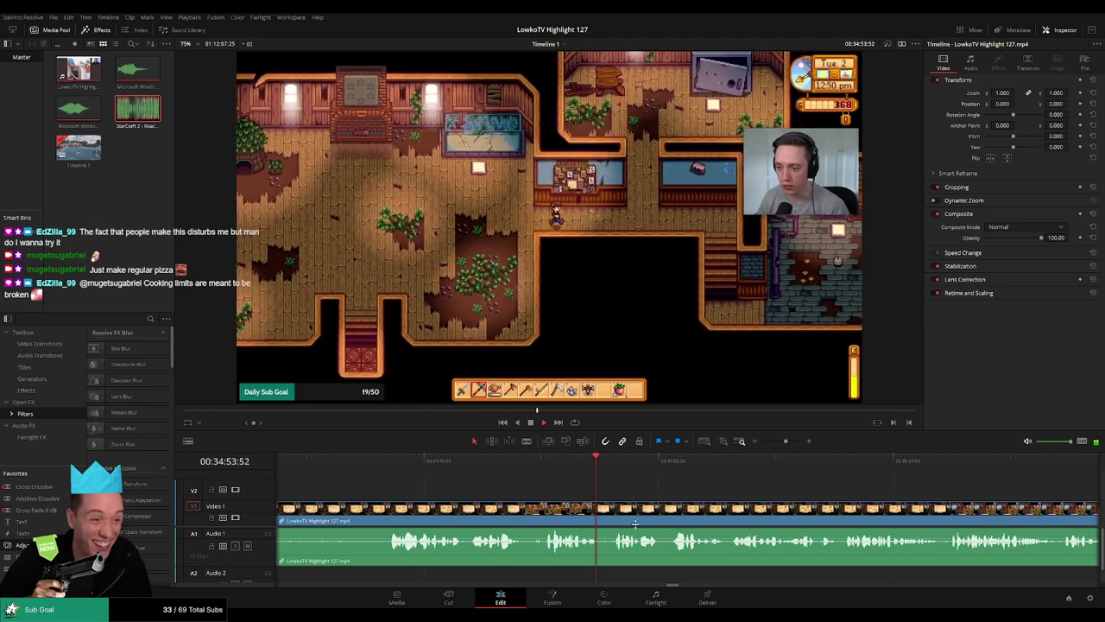
{"action": "scroll", "coordinate": [604, 484], "scroll_direction": "right", "scroll_amount": 3}
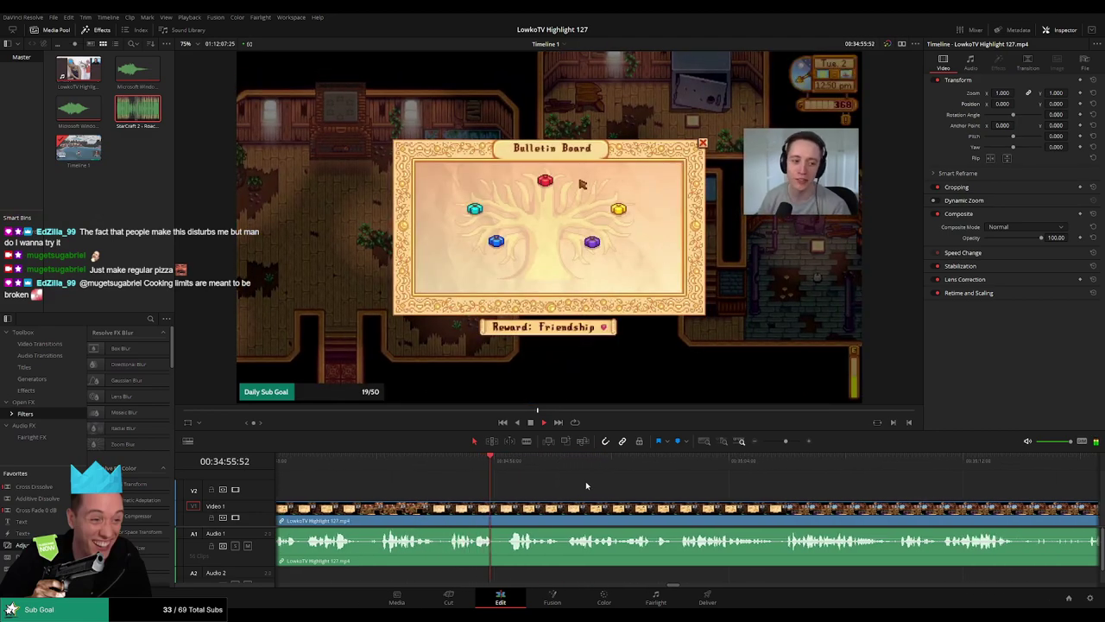
{"action": "scroll", "coordinate": [591, 491], "scroll_direction": "right", "scroll_amount": 2}
{"action": "scroll", "coordinate": [587, 490], "scroll_direction": "right", "scroll_amount": 1}
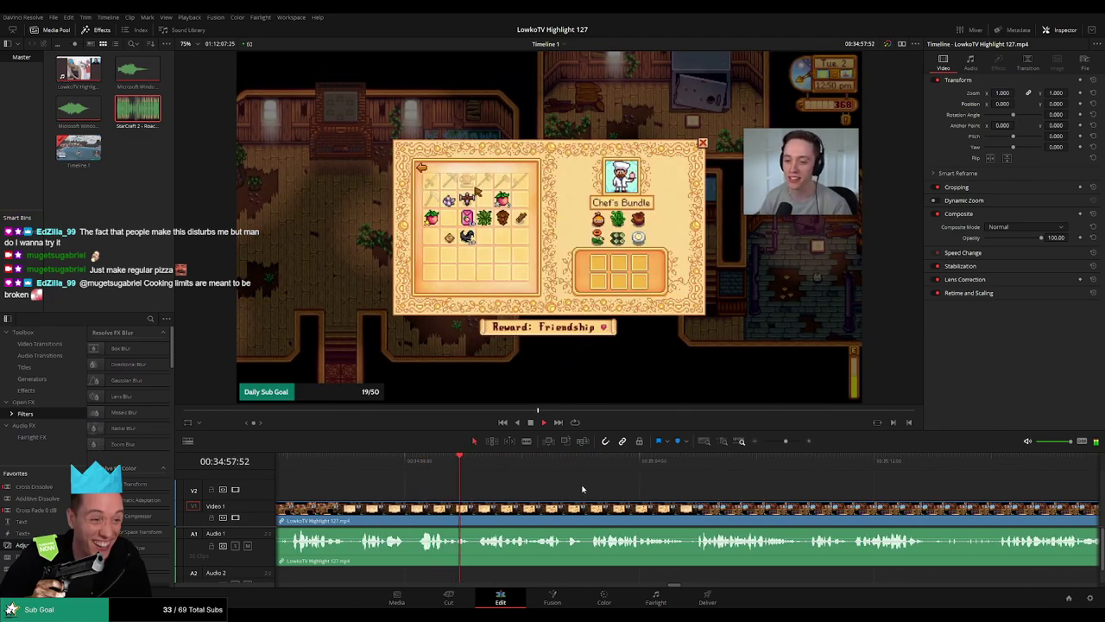
{"action": "scroll", "coordinate": [605, 491], "scroll_direction": "right", "scroll_amount": 3}
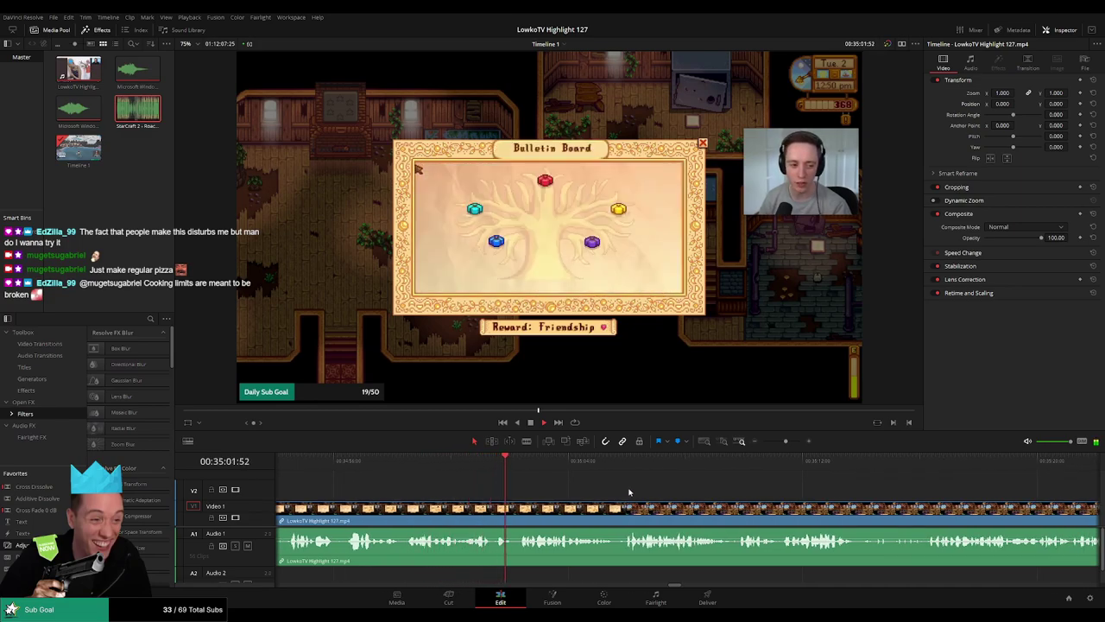
{"action": "scroll", "coordinate": [612, 489], "scroll_direction": "down", "scroll_amount": 3}
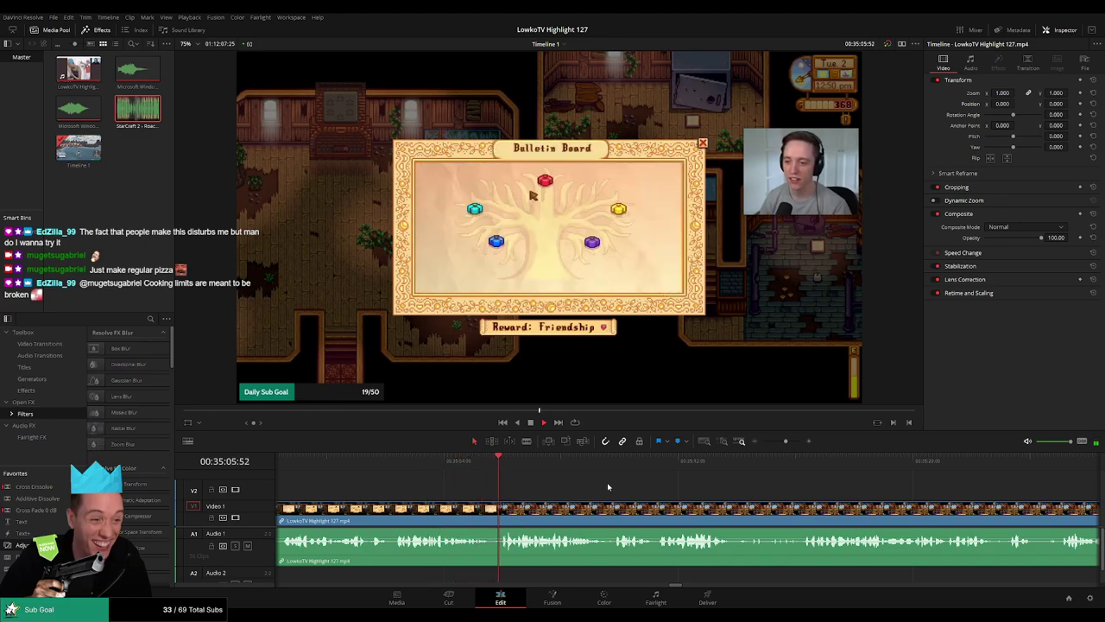
{"action": "scroll", "coordinate": [618, 487], "scroll_direction": "down", "scroll_amount": 2}
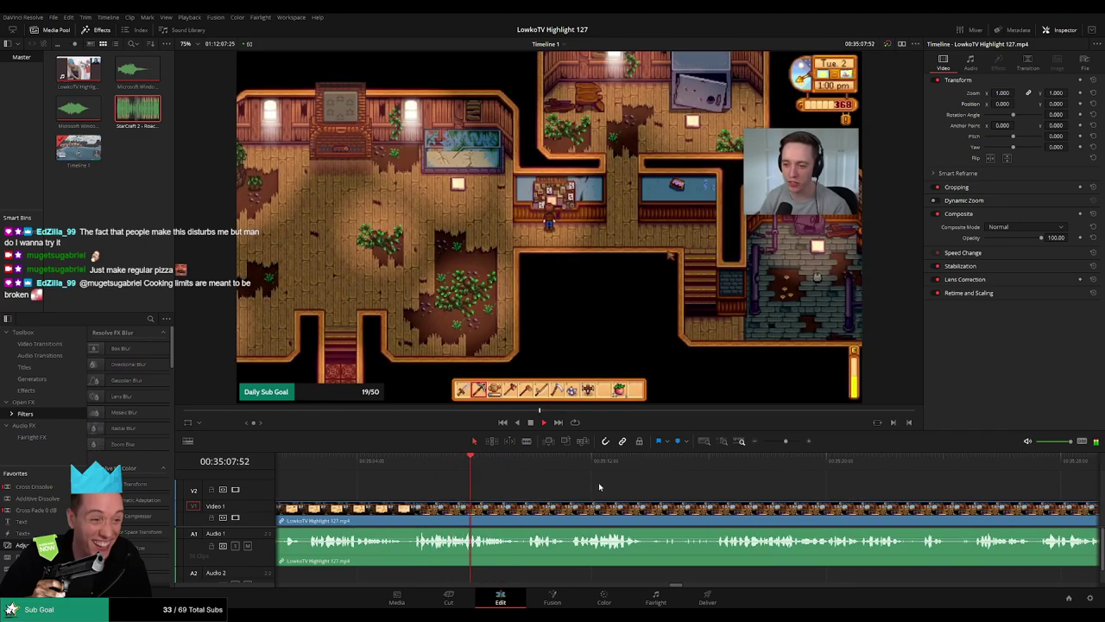
{"action": "scroll", "coordinate": [686, 486], "scroll_direction": "down", "scroll_amount": 2}
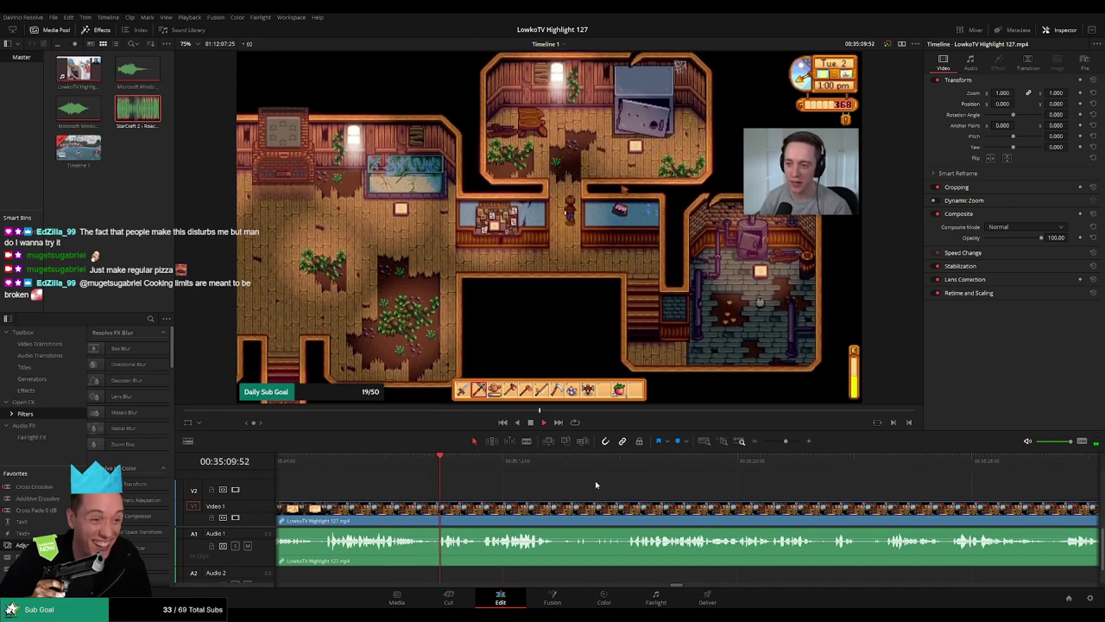
{"action": "scroll", "coordinate": [592, 484], "scroll_direction": "down", "scroll_amount": 2}
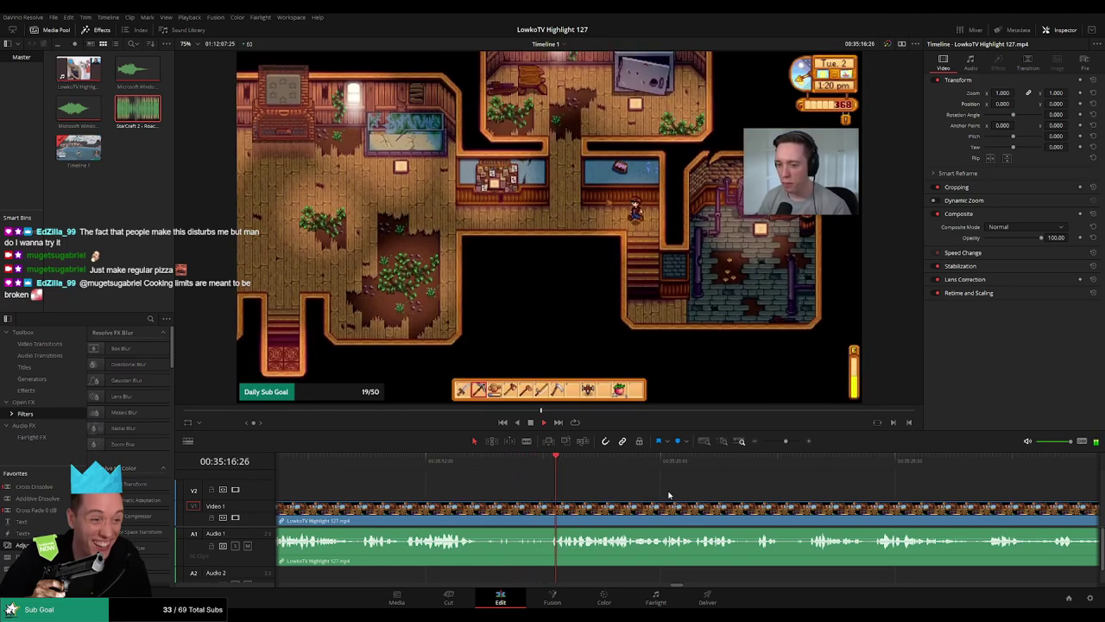
{"action": "scroll", "coordinate": [578, 487], "scroll_direction": "down", "scroll_amount": 2}
Zoom the timeline out and move on to the start of the pond fishing scene.
{"action": "mouse_move", "coordinate": [786, 441]}
{"action": "left_mouse_down"}
{"action": "mouse_move", "coordinate": [765, 443]}
{"action": "mouse_move", "coordinate": [785, 442]}
{"action": "left_mouse_up"}
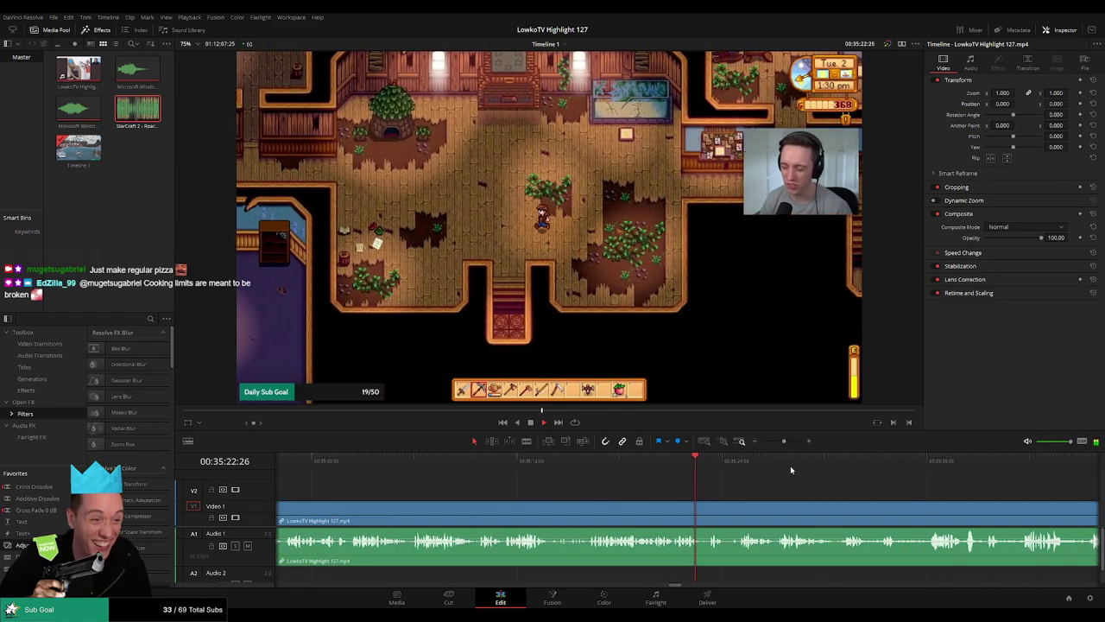
{"action": "scroll", "coordinate": [506, 484], "scroll_direction": "right", "scroll_amount": 2}
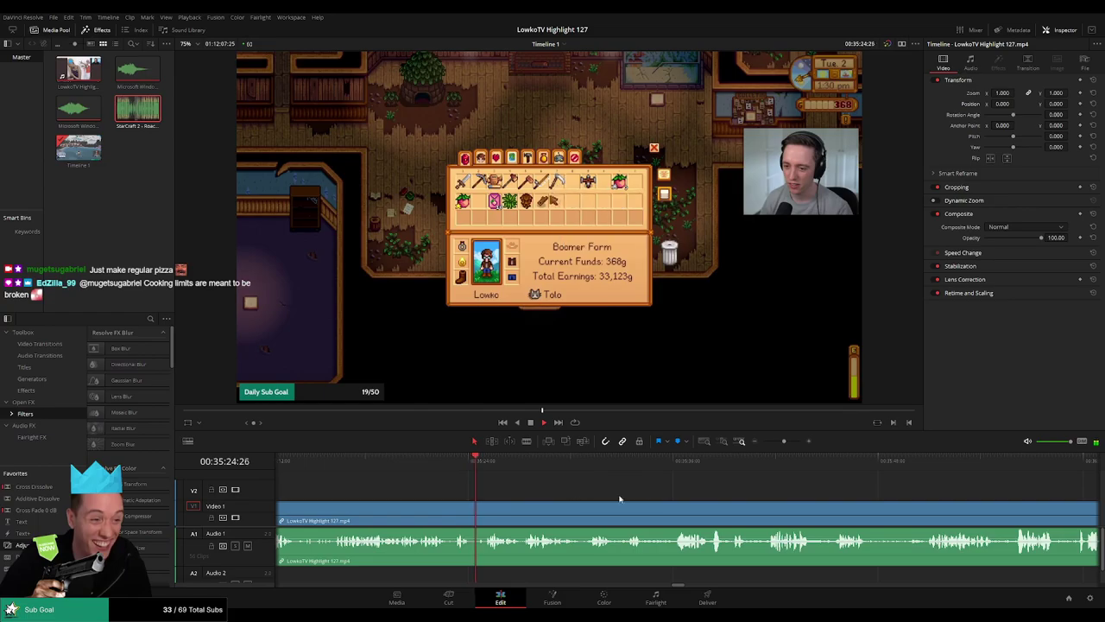
{"action": "scroll", "coordinate": [526, 494], "scroll_direction": "right", "scroll_amount": 2}
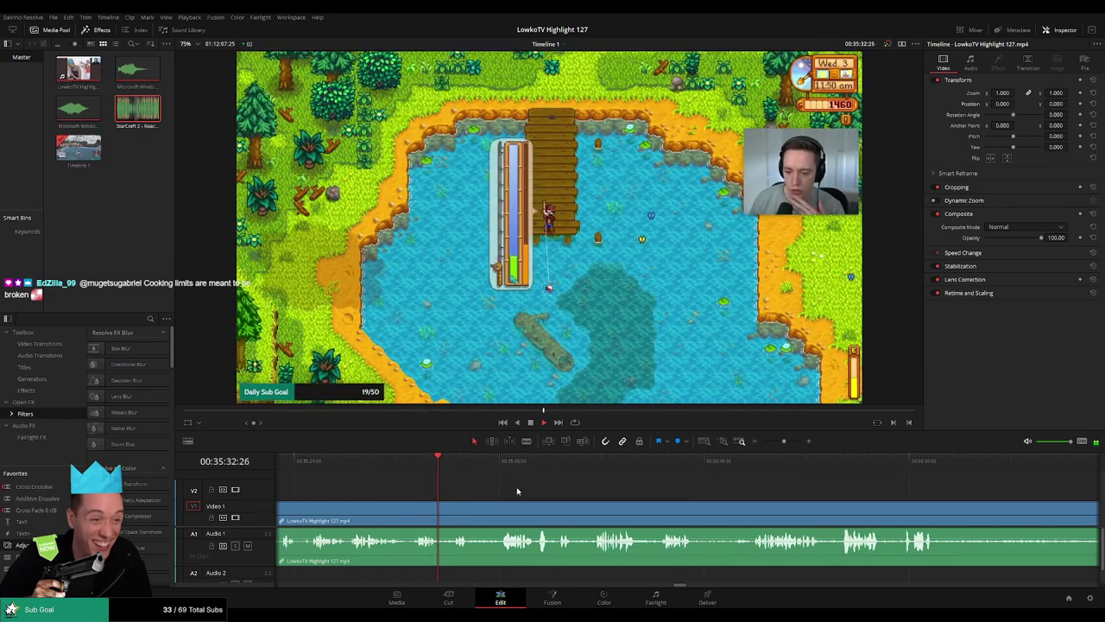
{"action": "left_click", "coordinate": [392, 467]}
{"action": "key", "text": "b"}
{"action": "left_click", "coordinate": [405, 511]}
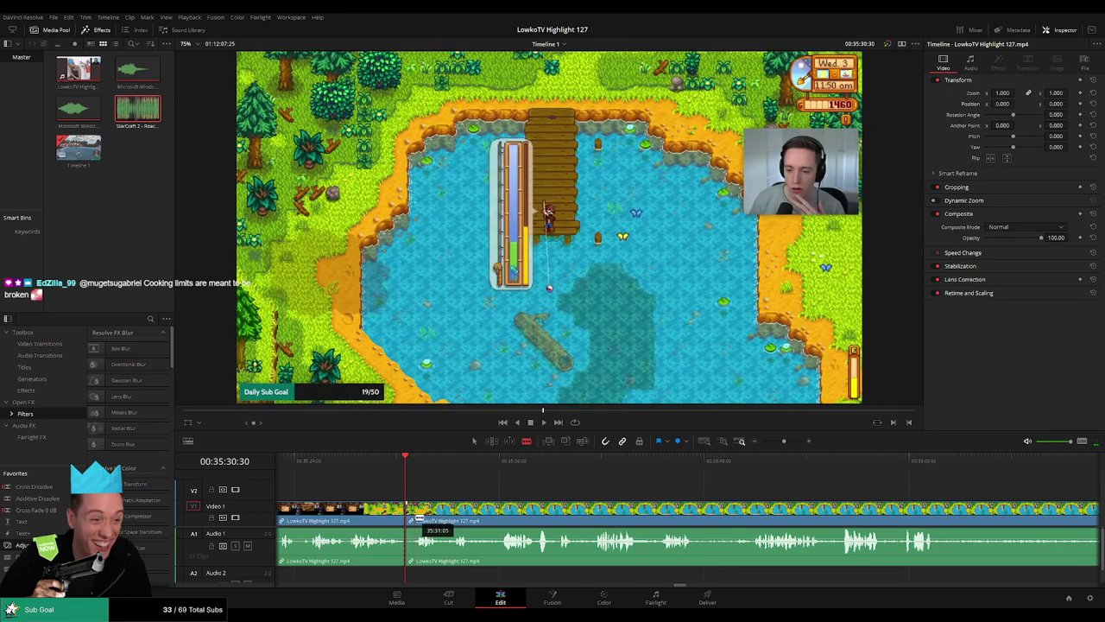
{"action": "left_click", "coordinate": [414, 516]}
{"action": "key", "text": "a"}
{"action": "left_click", "coordinate": [411, 516]}
{"action": "key", "text": "BackSpace"}
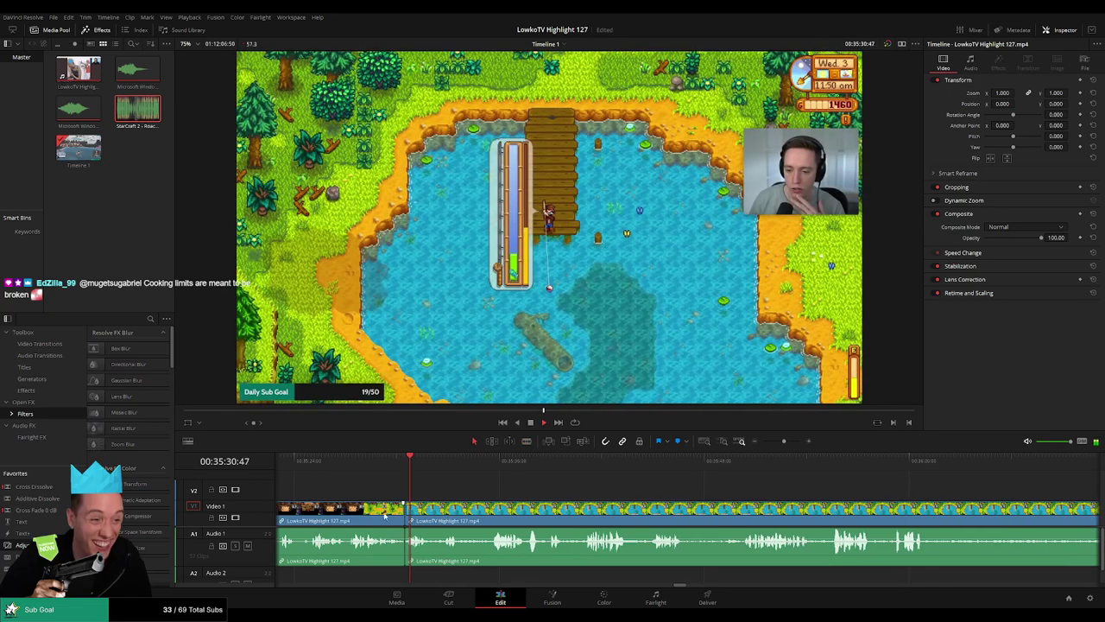
{"action": "left_click", "coordinate": [385, 514]}
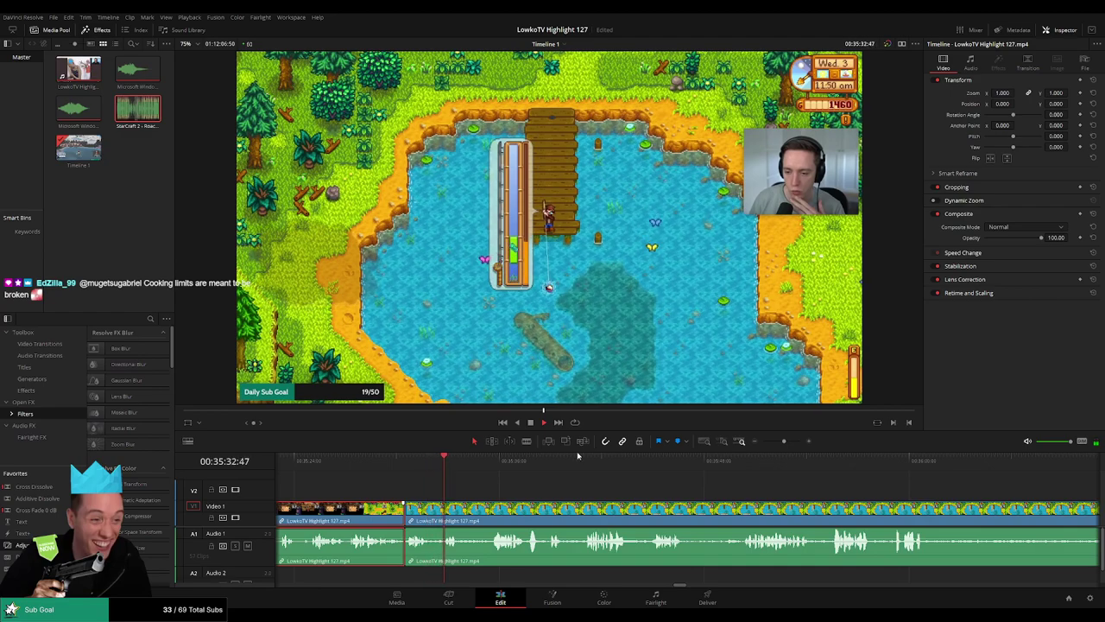
{"action": "left_click", "coordinate": [561, 482]}
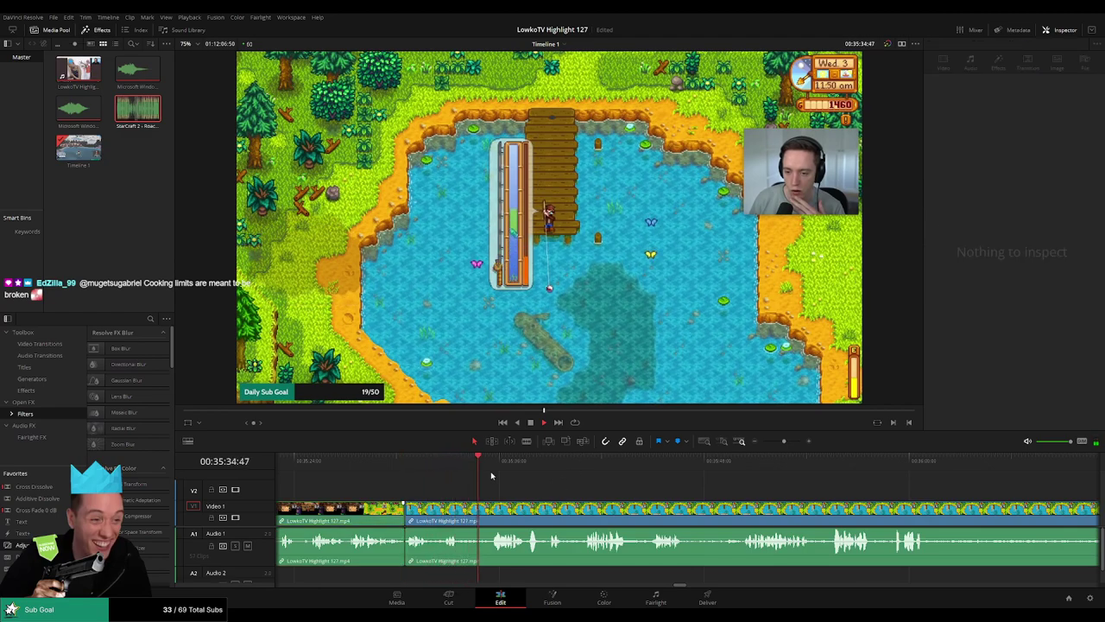
{"action": "left_click_drag", "start_coordinate": [491, 475], "coordinate": [507, 469]}
{"action": "scroll", "coordinate": [605, 492], "scroll_direction": "right", "scroll_amount": 2}
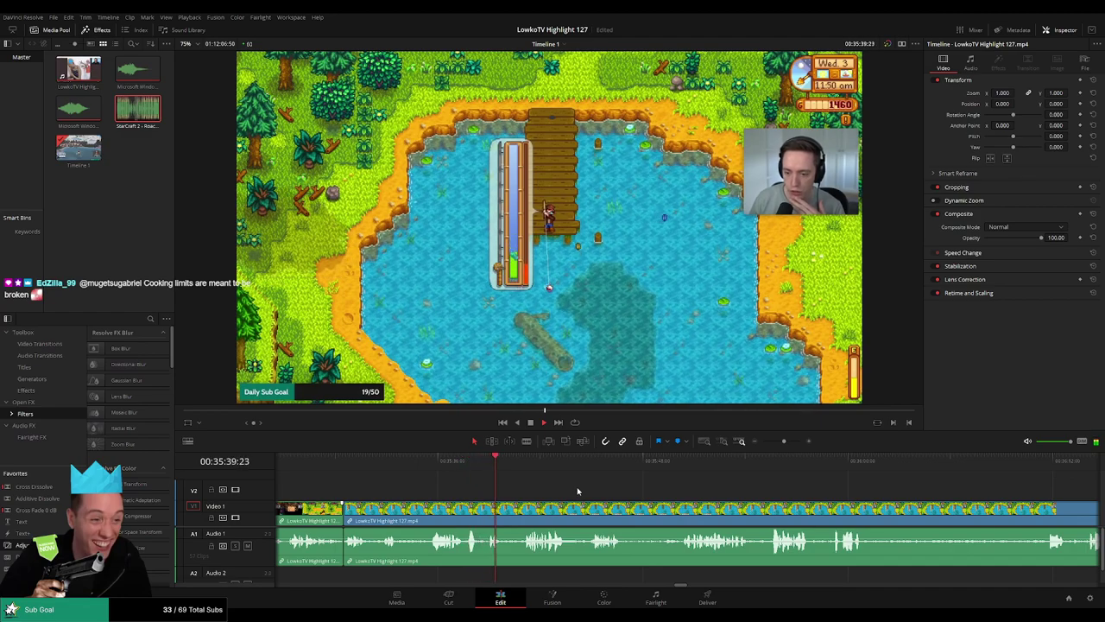
{"action": "left_click", "coordinate": [484, 471]}
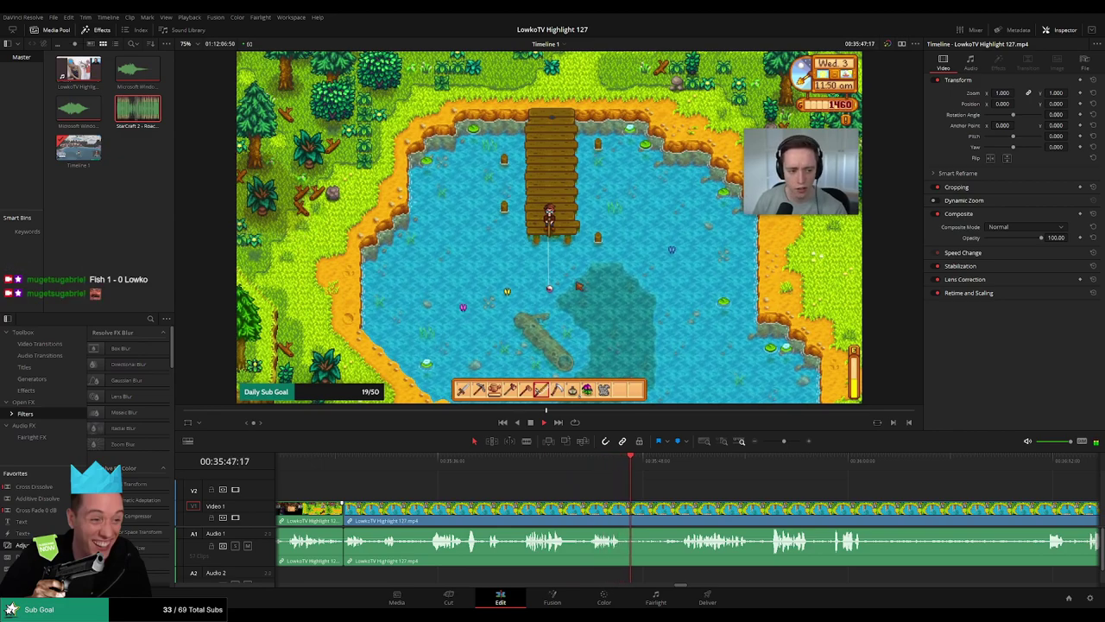
{"action": "scroll", "coordinate": [739, 493], "scroll_direction": "right", "scroll_amount": 3}
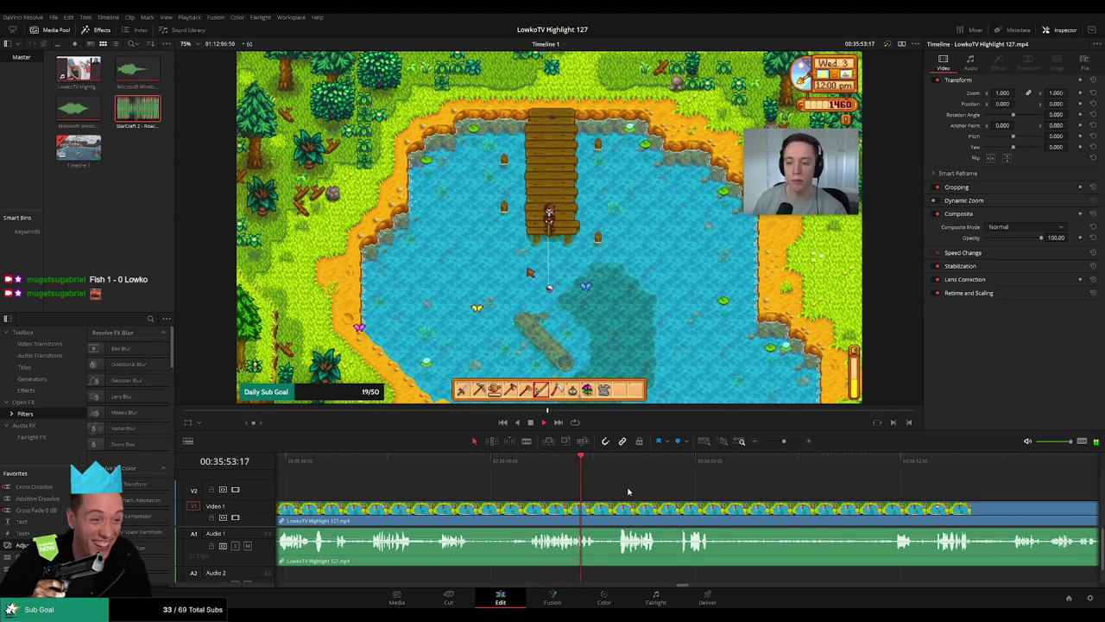
{"action": "left_click_drag", "start_coordinate": [723, 496], "coordinate": [555, 491]}
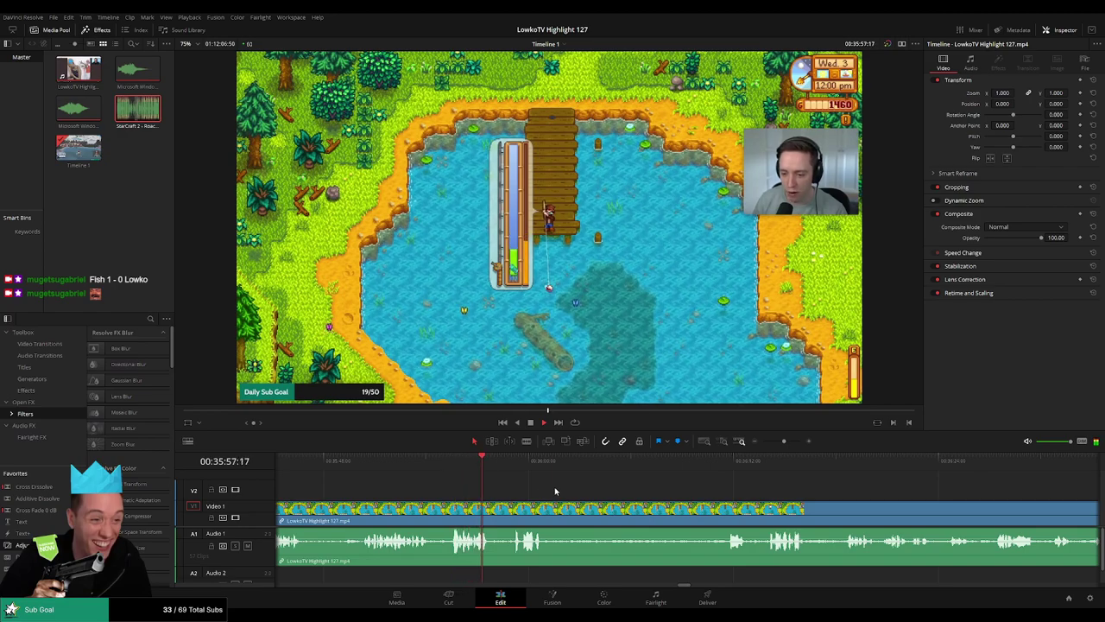
{"action": "left_click_drag", "start_coordinate": [492, 467], "coordinate": [507, 468]}
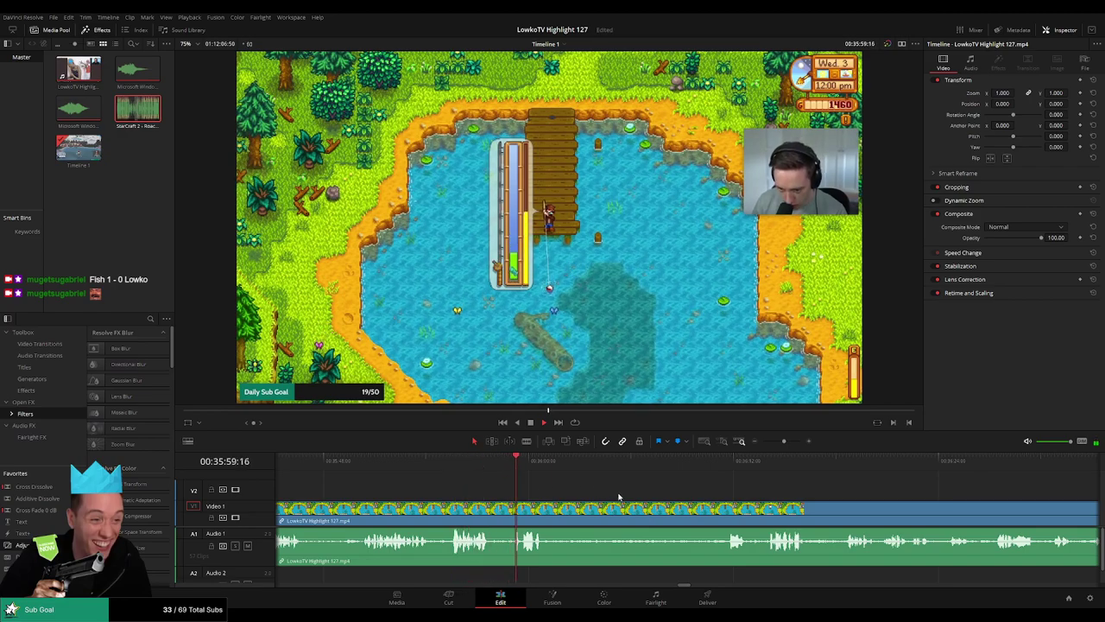
{"action": "left_click_drag", "start_coordinate": [618, 497], "coordinate": [545, 484]}
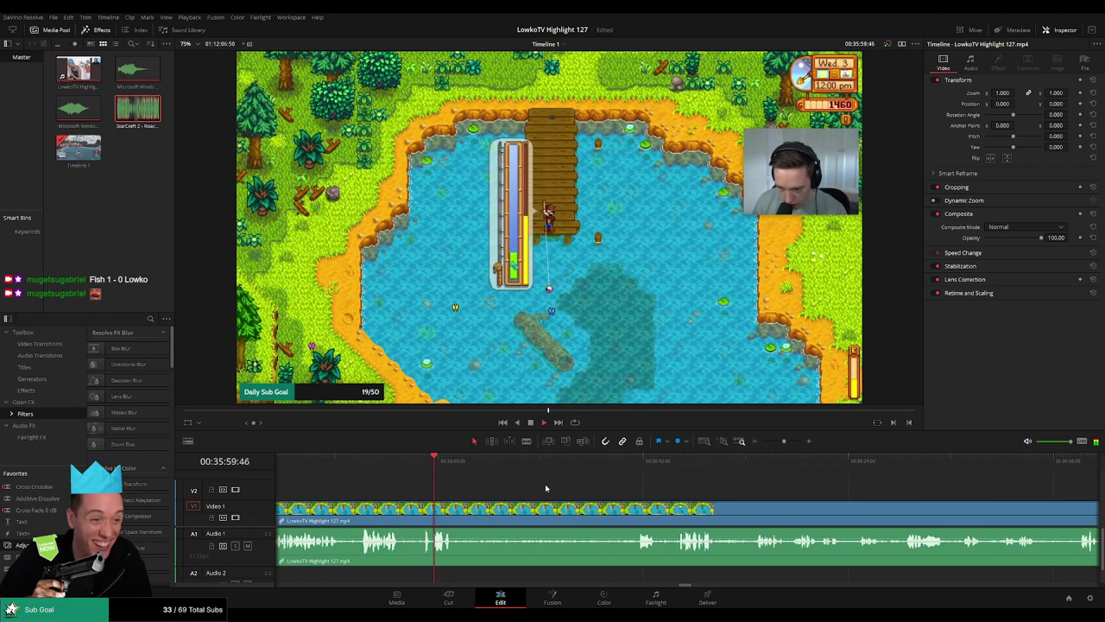
{"action": "left_click_drag", "start_coordinate": [465, 466], "coordinate": [606, 472]}
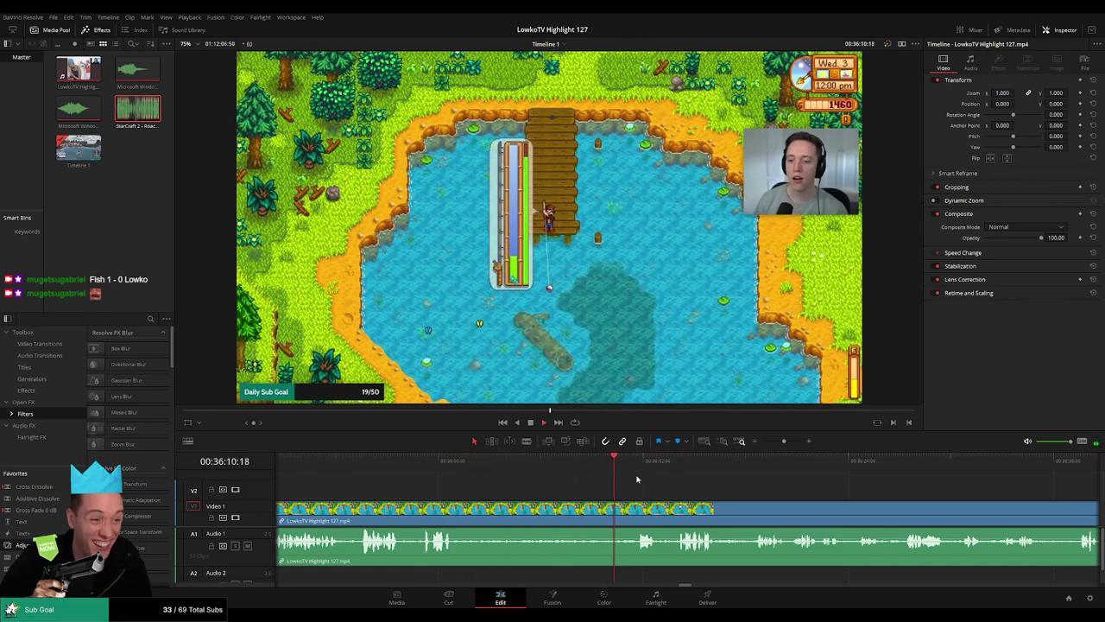
{"action": "left_click_drag", "start_coordinate": [688, 490], "coordinate": [555, 496]}
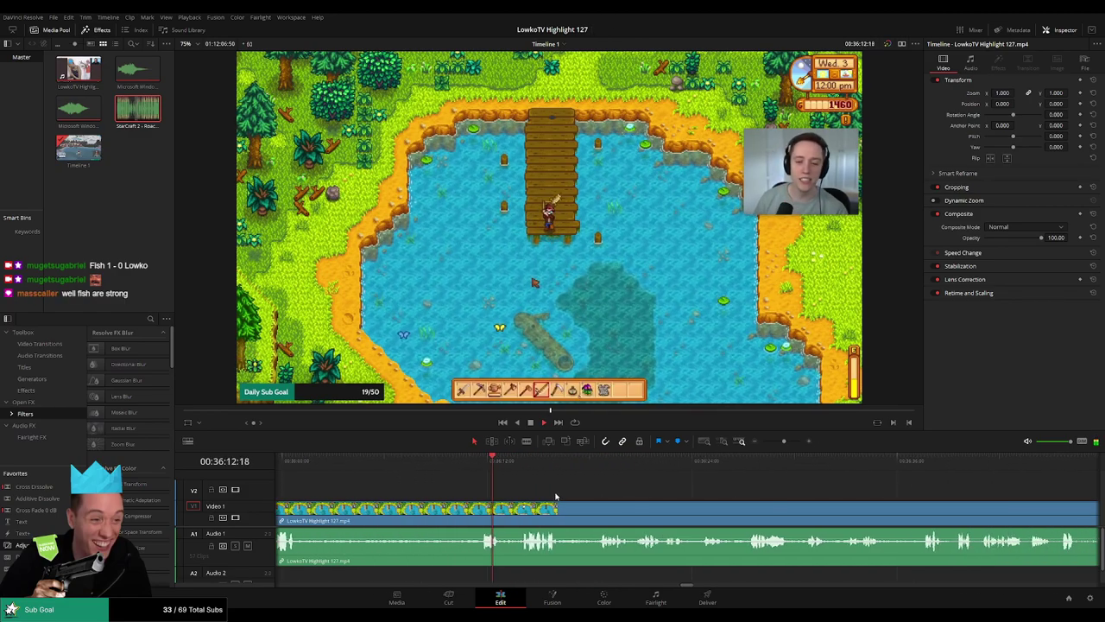
{"action": "scroll", "coordinate": [552, 495], "scroll_direction": "down", "scroll_amount": 1}
{"action": "scroll", "coordinate": [523, 488], "scroll_direction": "down", "scroll_amount": 3}
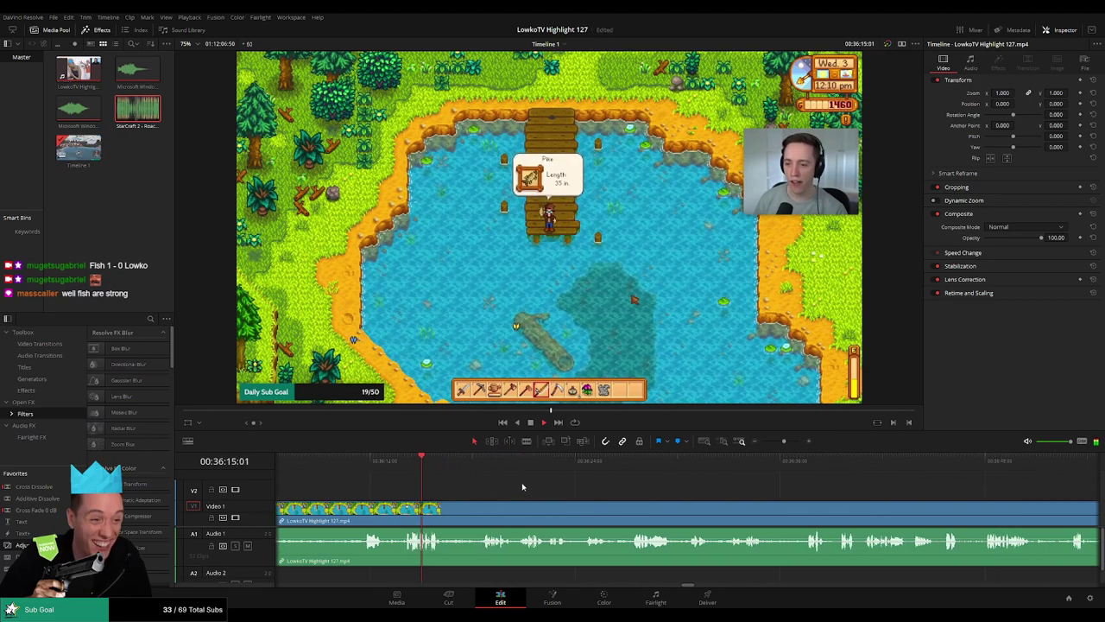
{"action": "left_click_drag", "start_coordinate": [459, 464], "coordinate": [481, 469]}
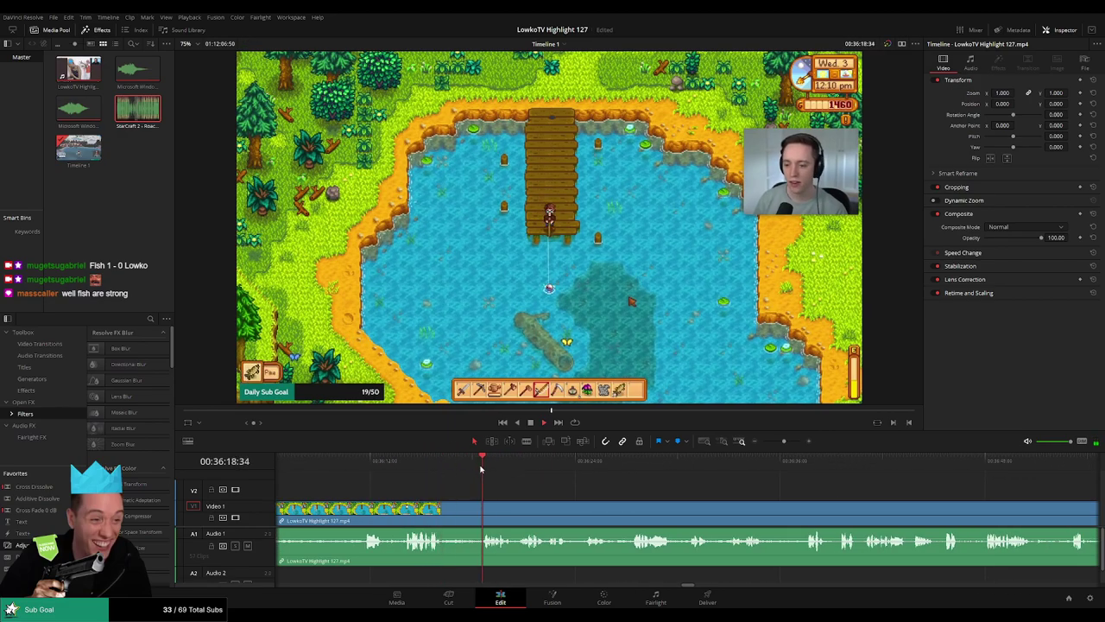
{"action": "scroll", "coordinate": [494, 486], "scroll_direction": "down", "scroll_amount": 3}
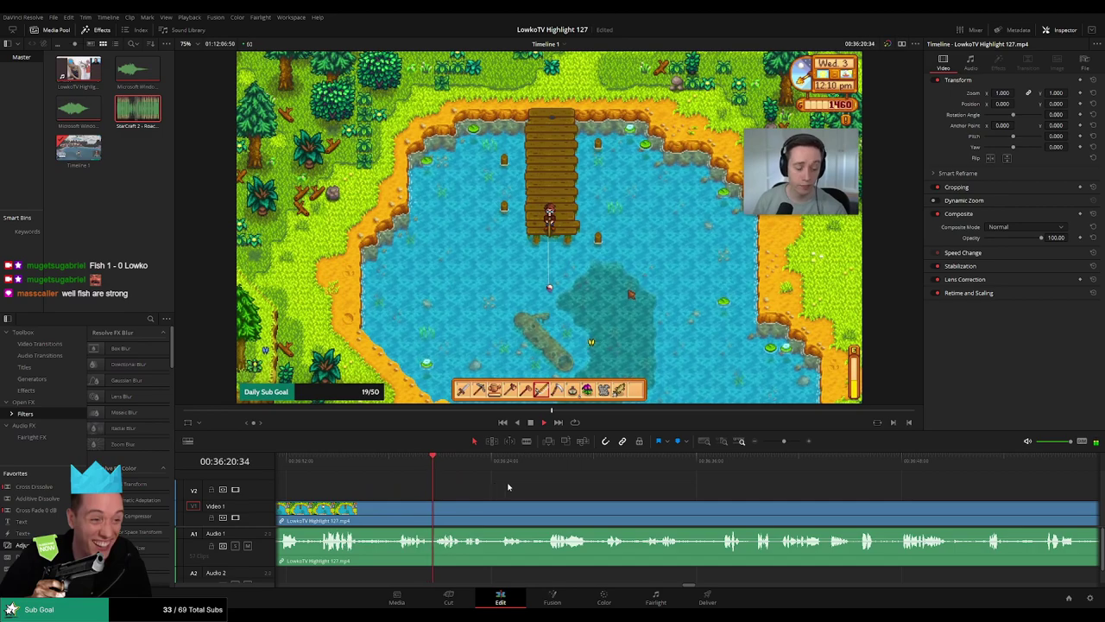
{"action": "left_click", "coordinate": [395, 466]}
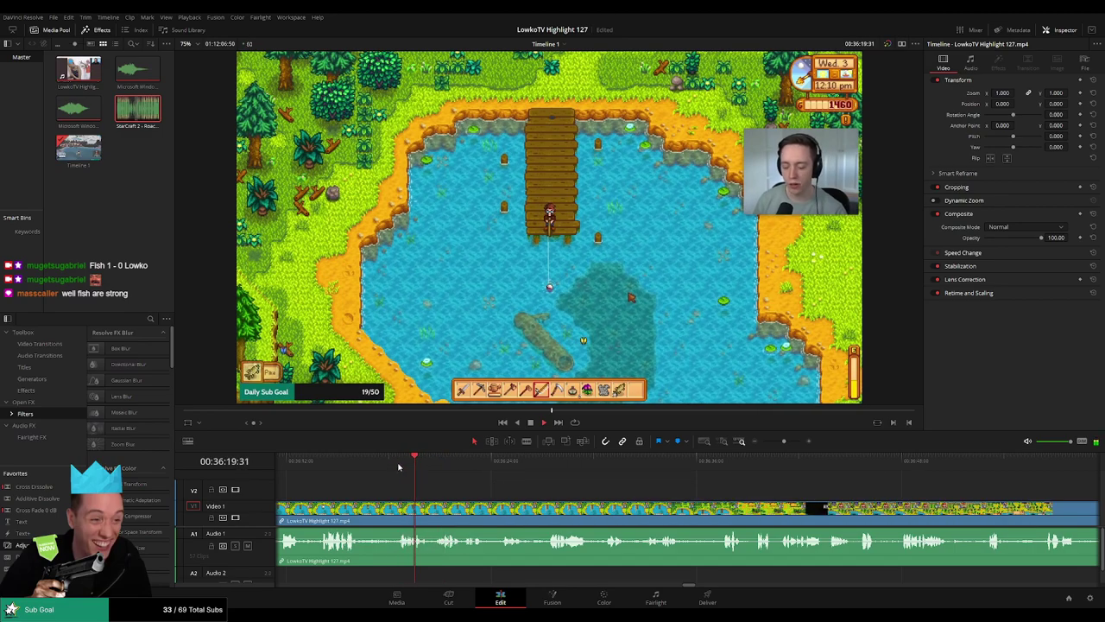
{"action": "left_click", "coordinate": [321, 467]}
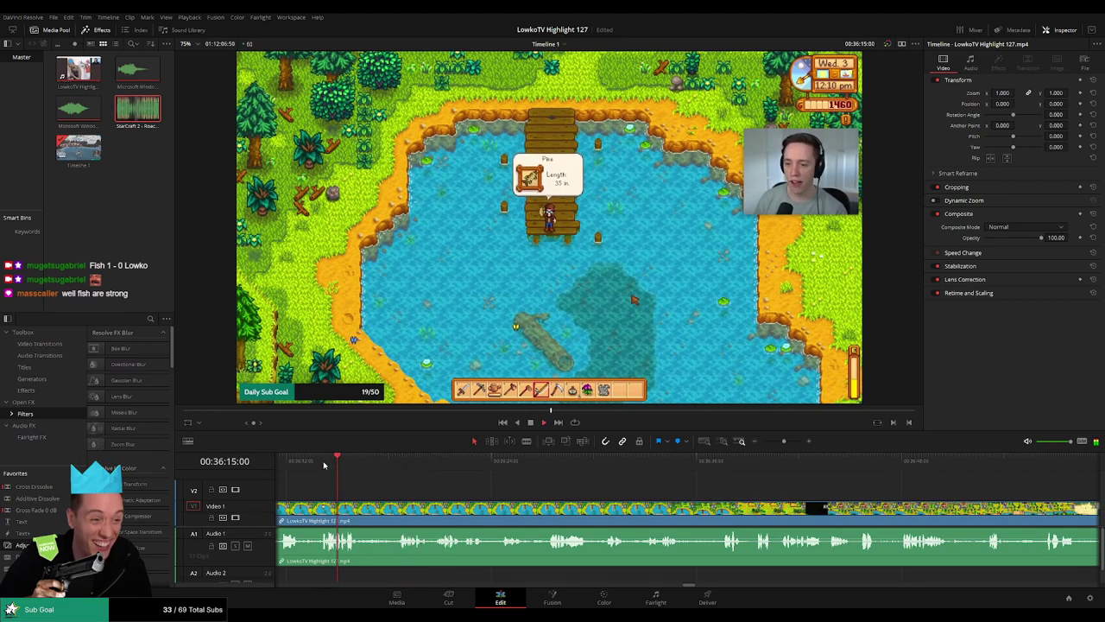
{"action": "left_click", "coordinate": [396, 471]}
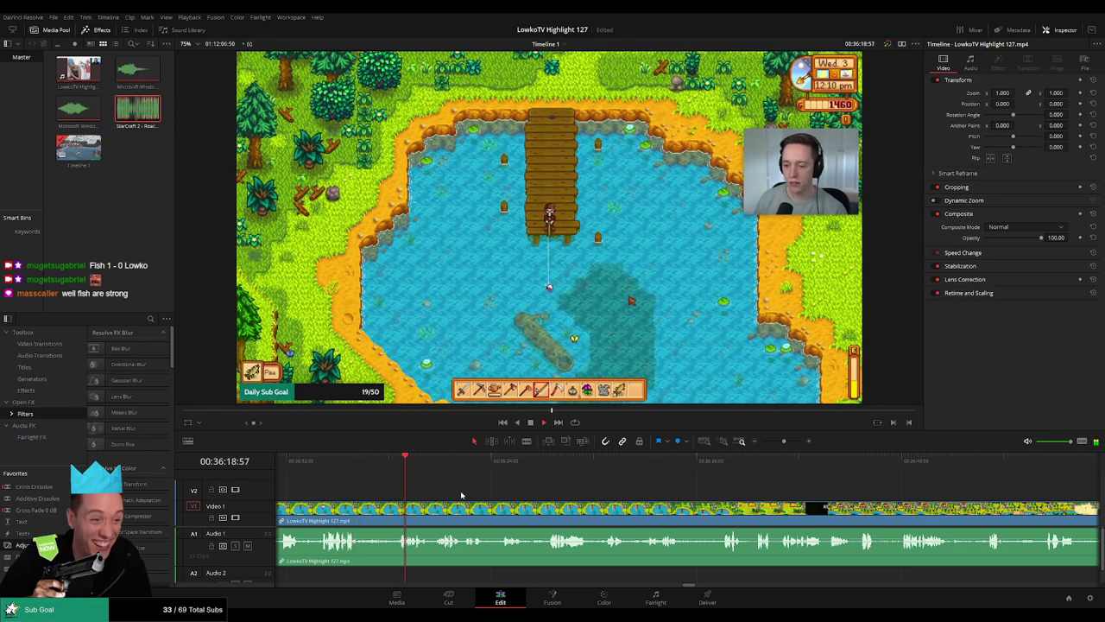
{"action": "scroll", "coordinate": [500, 498], "scroll_direction": "right", "scroll_amount": 1}
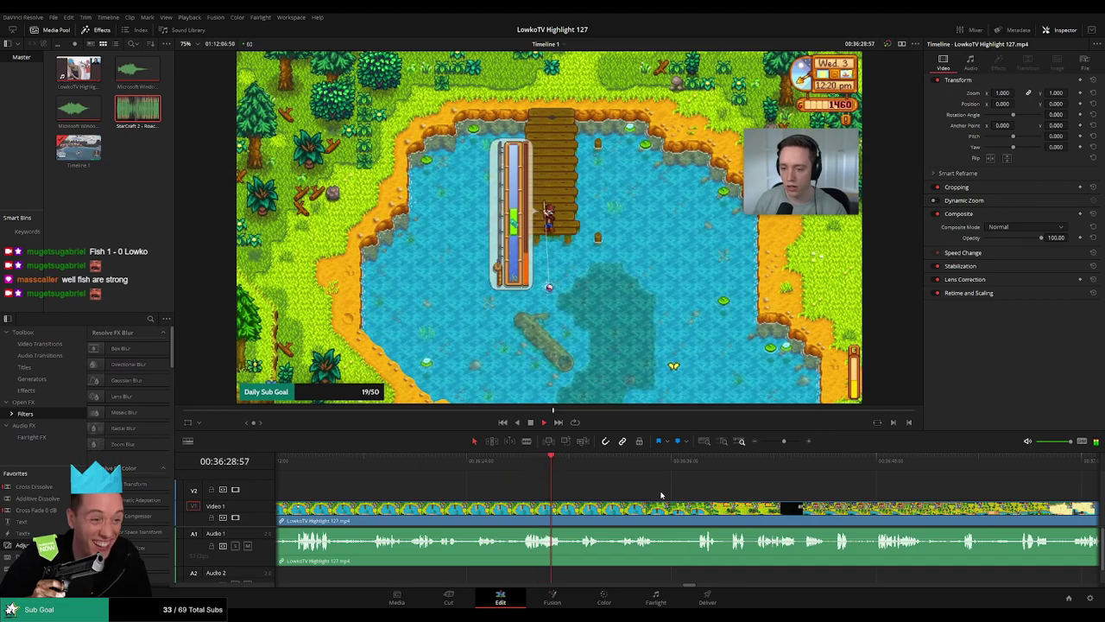
{"action": "scroll", "coordinate": [571, 494], "scroll_direction": "right", "scroll_amount": 3}
{"action": "scroll", "coordinate": [579, 495], "scroll_direction": "right", "scroll_amount": 3}
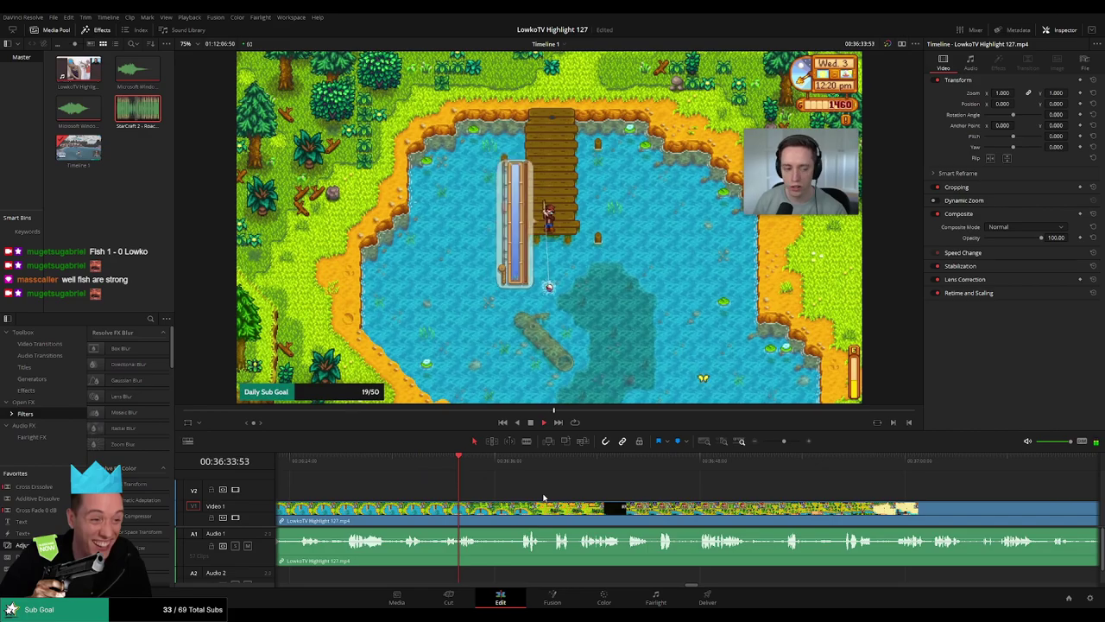
Cut out the dead walking stretch after the fishing and crossfade the new audio join.
{"action": "left_click", "coordinate": [512, 463]}
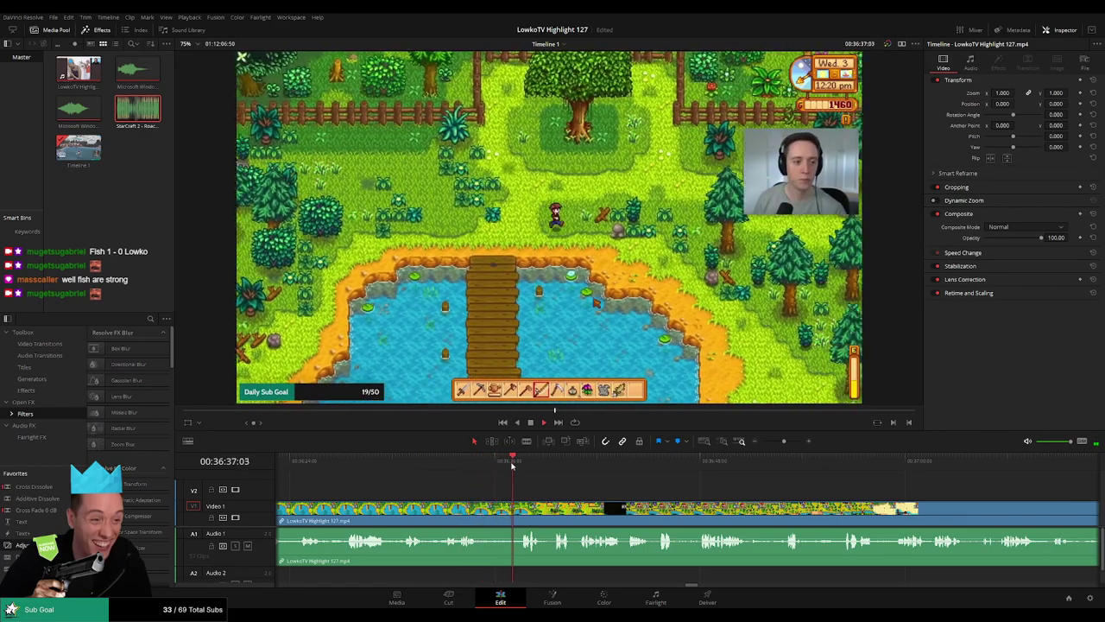
{"action": "left_click_drag", "start_coordinate": [513, 465], "coordinate": [520, 465]}
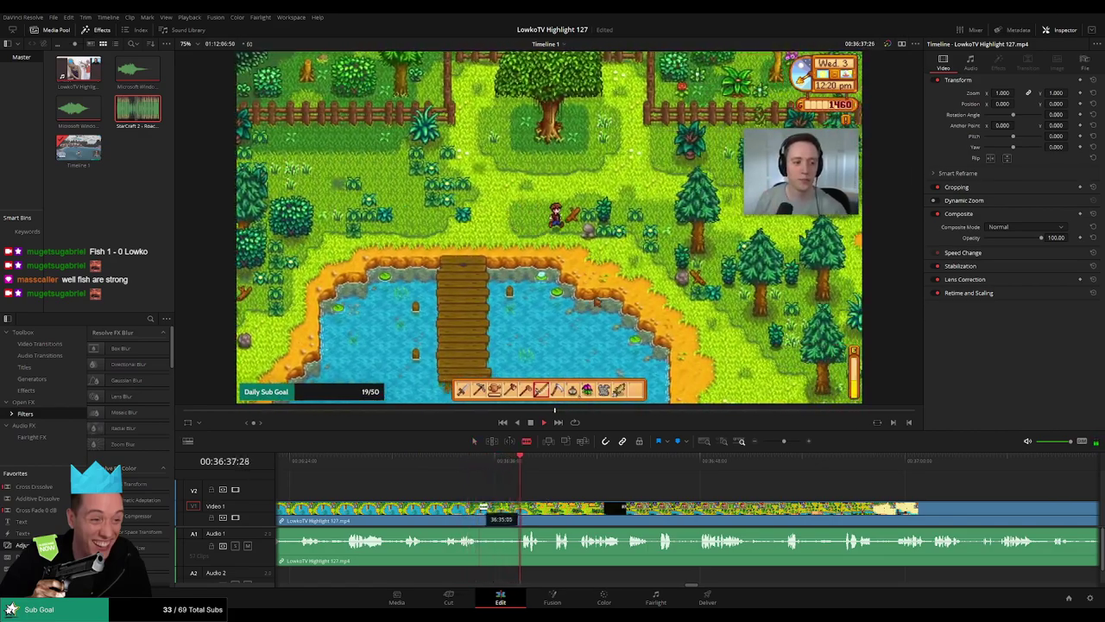
{"action": "key", "text": "ctrl+b"}
{"action": "left_click", "coordinate": [505, 510]}
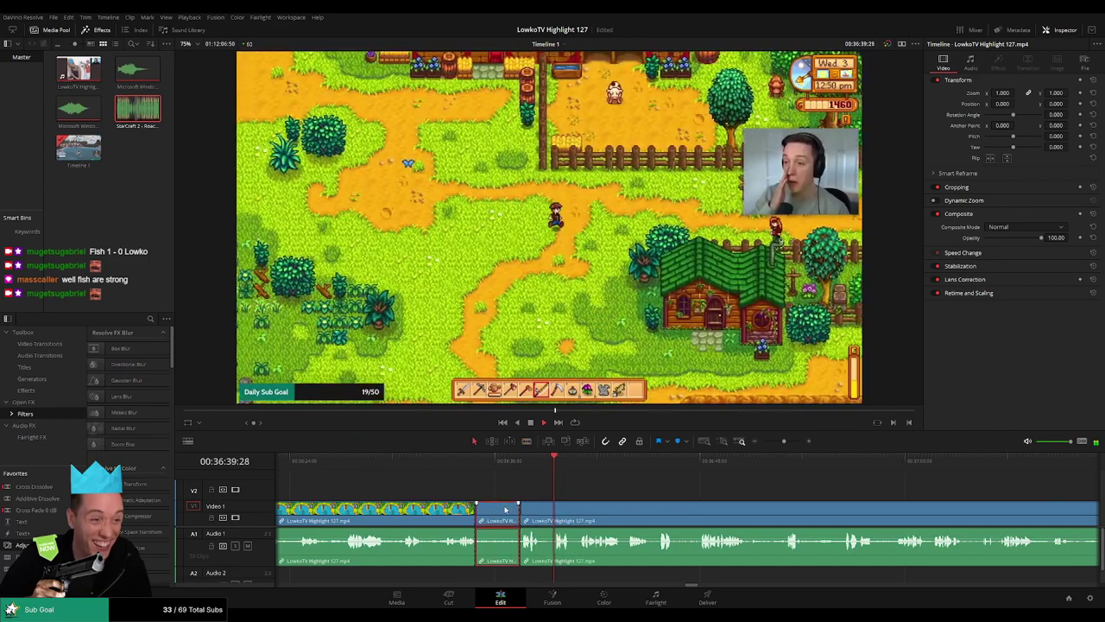
{"action": "key", "text": "Delete"}
{"action": "left_click", "coordinate": [456, 466]}
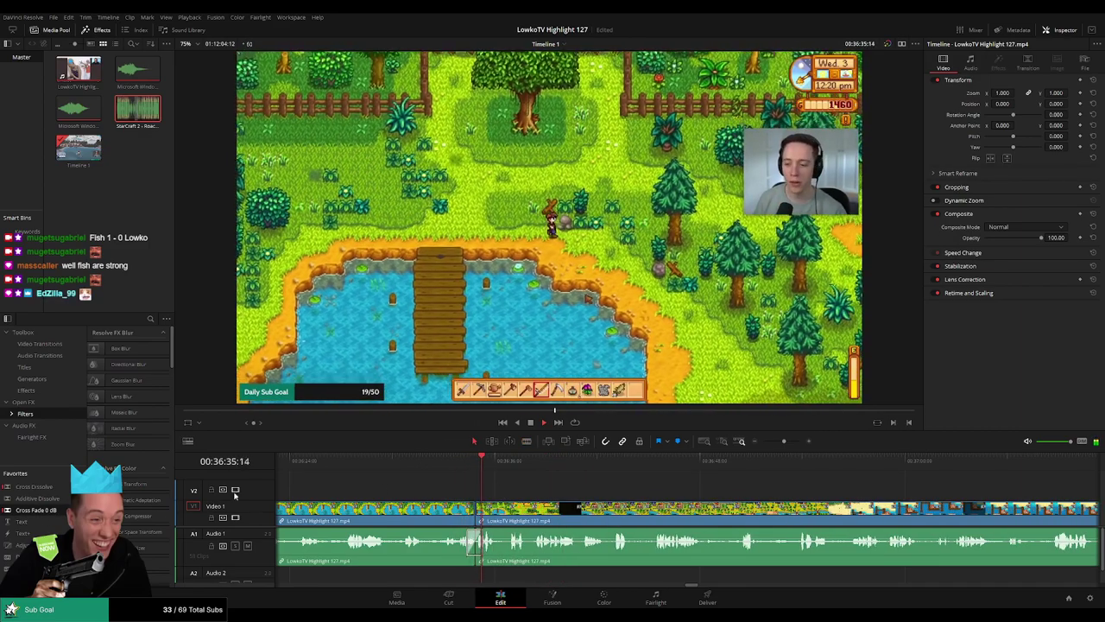
{"action": "left_click_drag", "start_coordinate": [506, 516], "coordinate": [507, 520]}
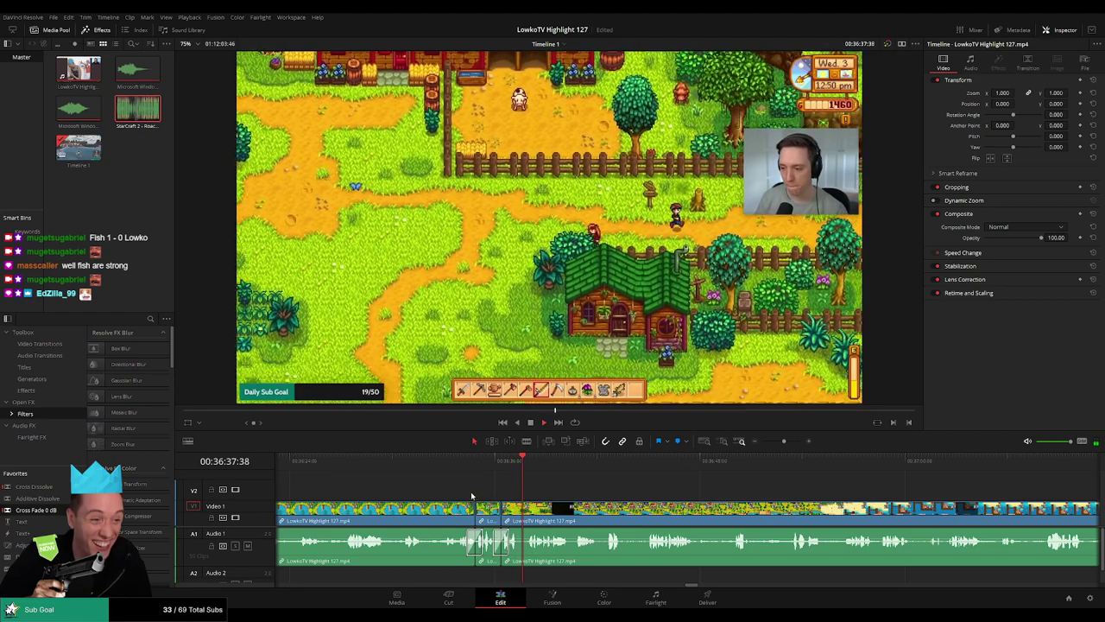
Replay across the new cut, then review ahead into the village and beach pier footage.
{"action": "left_click", "coordinate": [392, 460]}
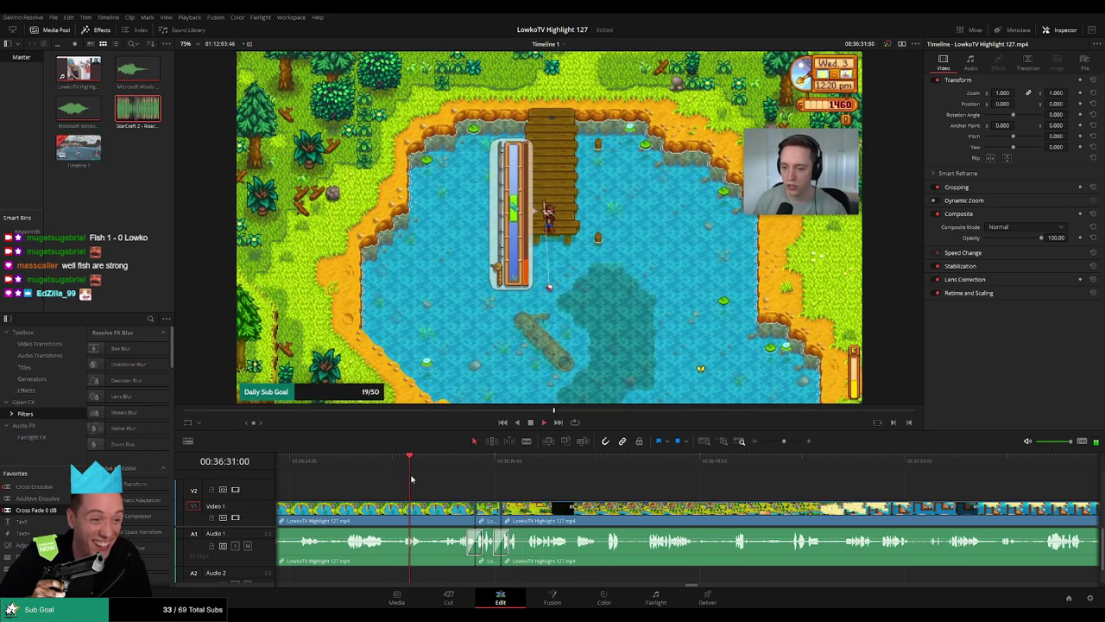
{"action": "left_click_drag", "start_coordinate": [363, 484], "coordinate": [480, 527]}
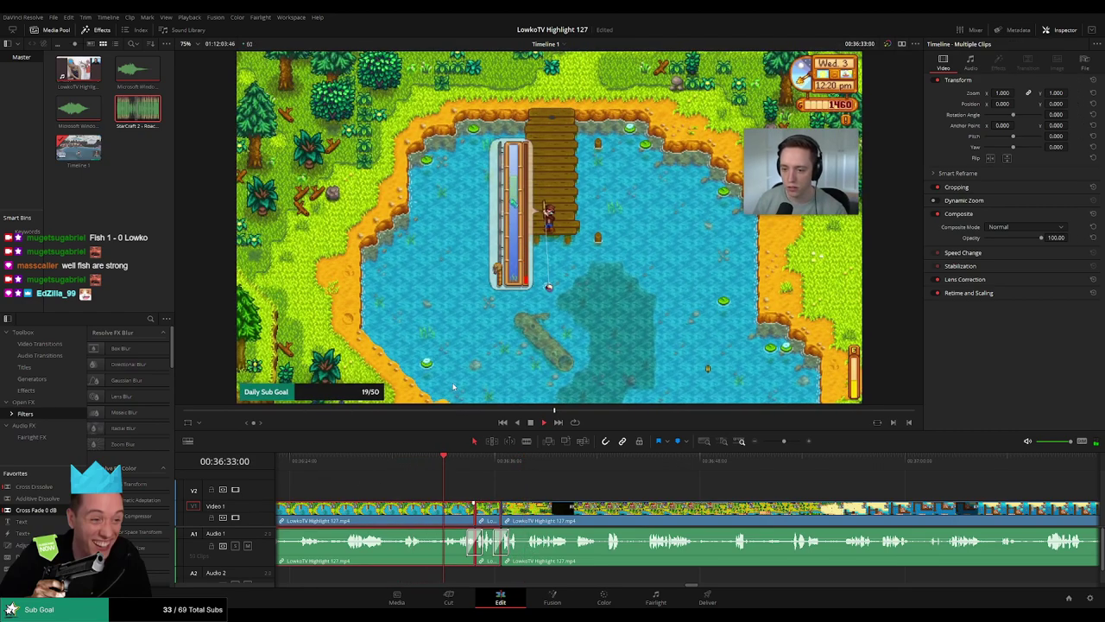
{"action": "left_click", "coordinate": [523, 489]}
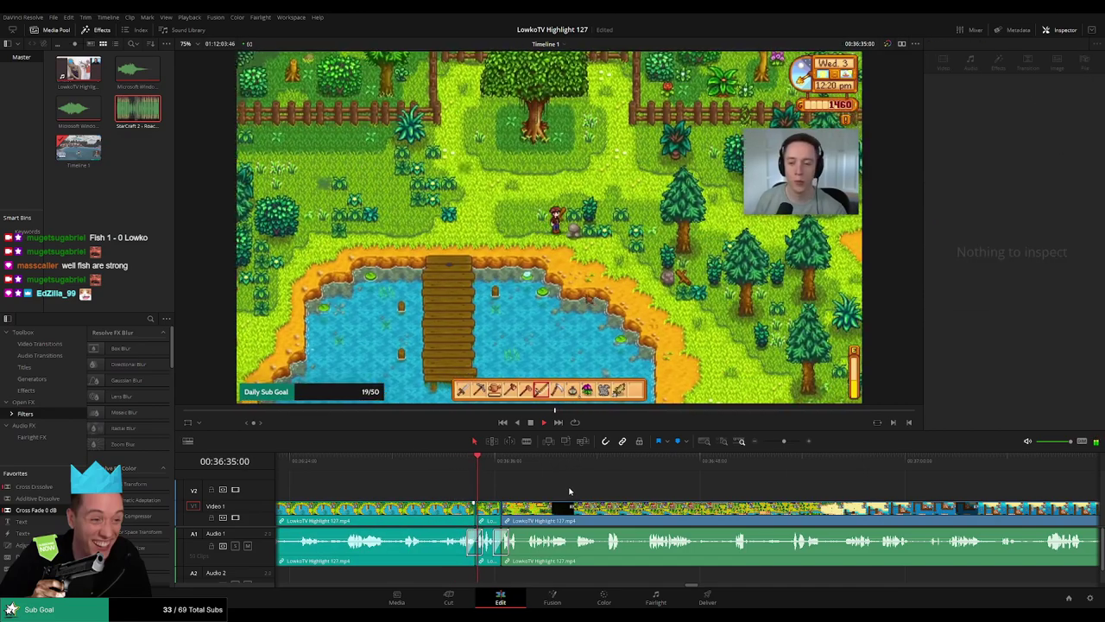
{"action": "scroll", "coordinate": [524, 489], "scroll_direction": "right", "scroll_amount": 2}
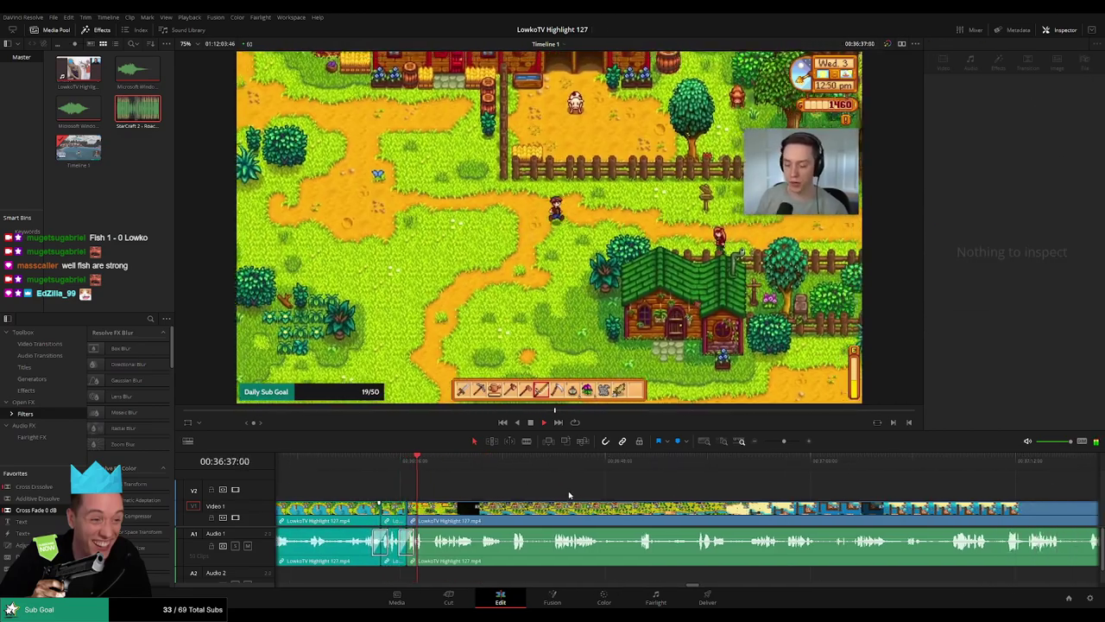
{"action": "scroll", "coordinate": [570, 492], "scroll_direction": "right", "scroll_amount": 2}
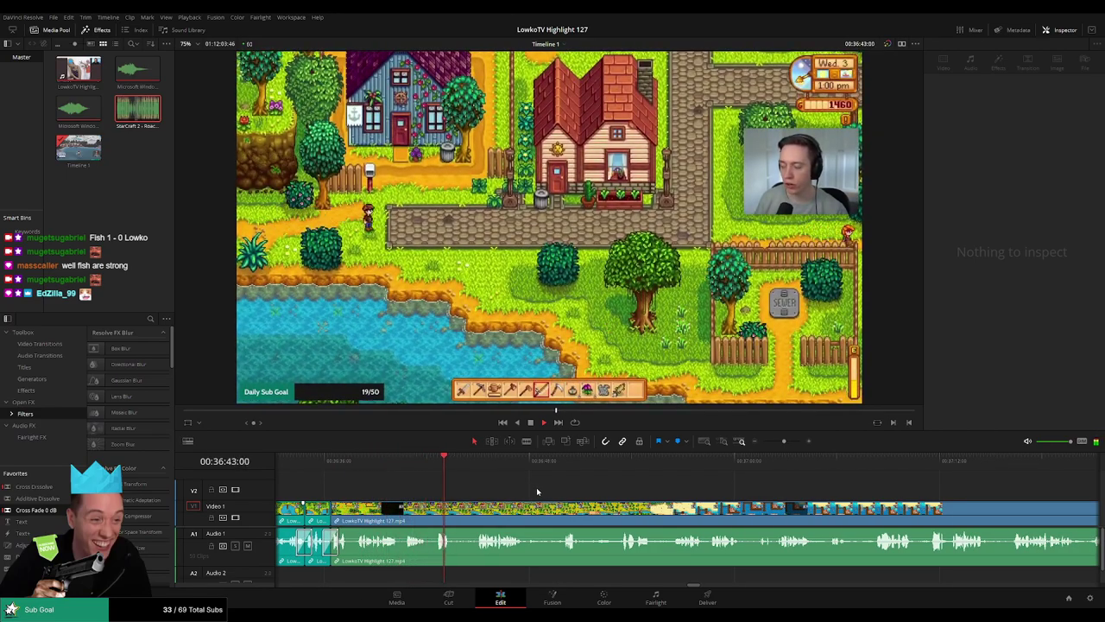
{"action": "left_click", "coordinate": [473, 469]}
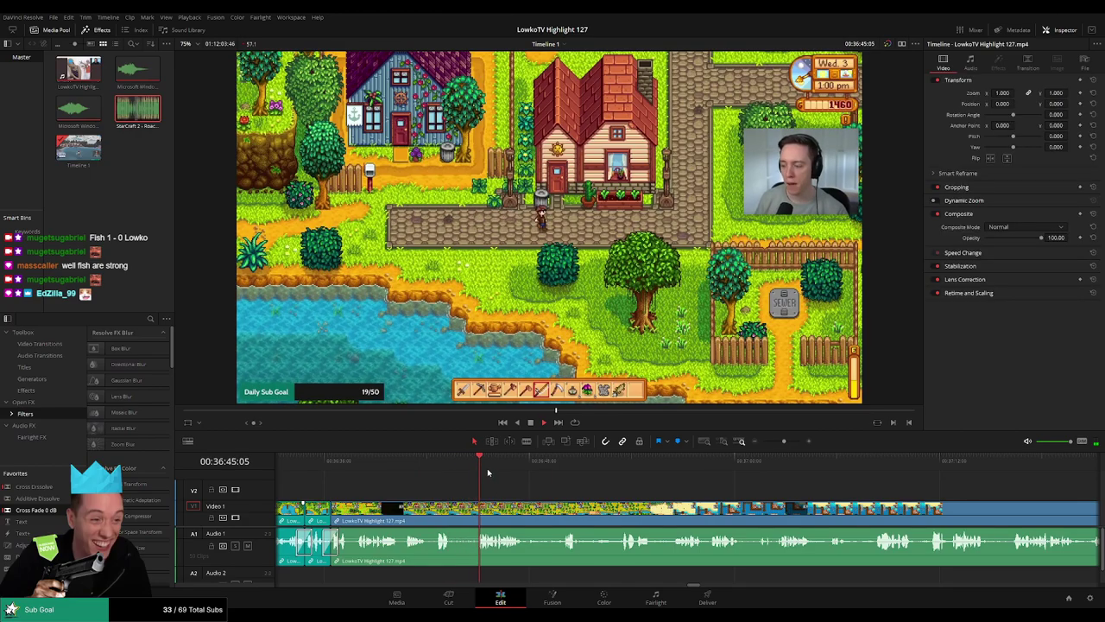
{"action": "scroll", "coordinate": [493, 475], "scroll_direction": "right", "scroll_amount": 3}
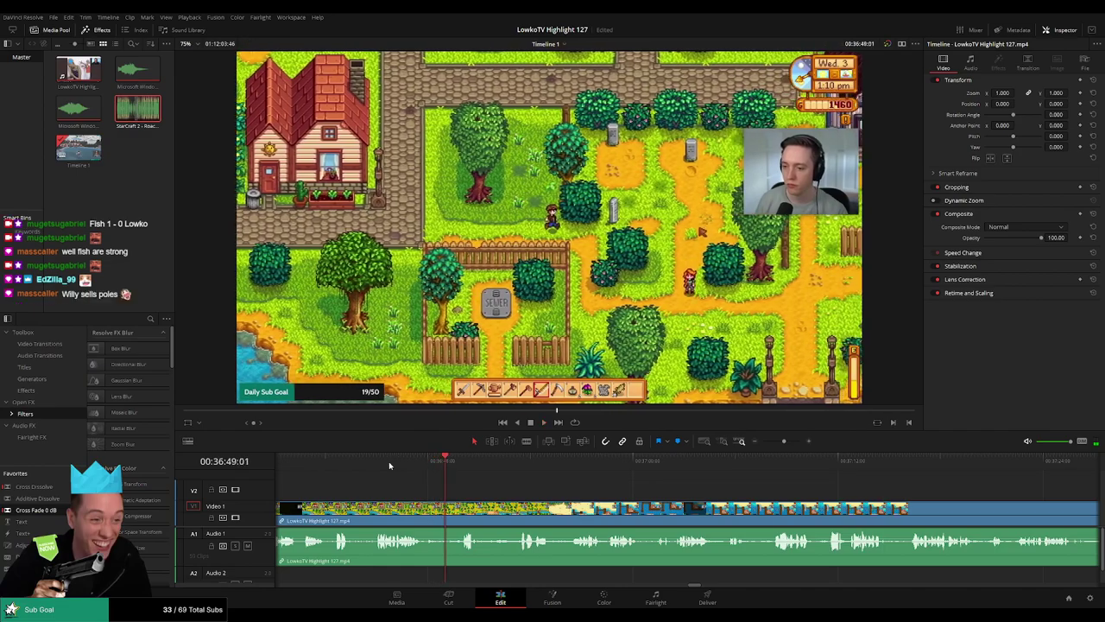
{"action": "left_click", "coordinate": [378, 461]}
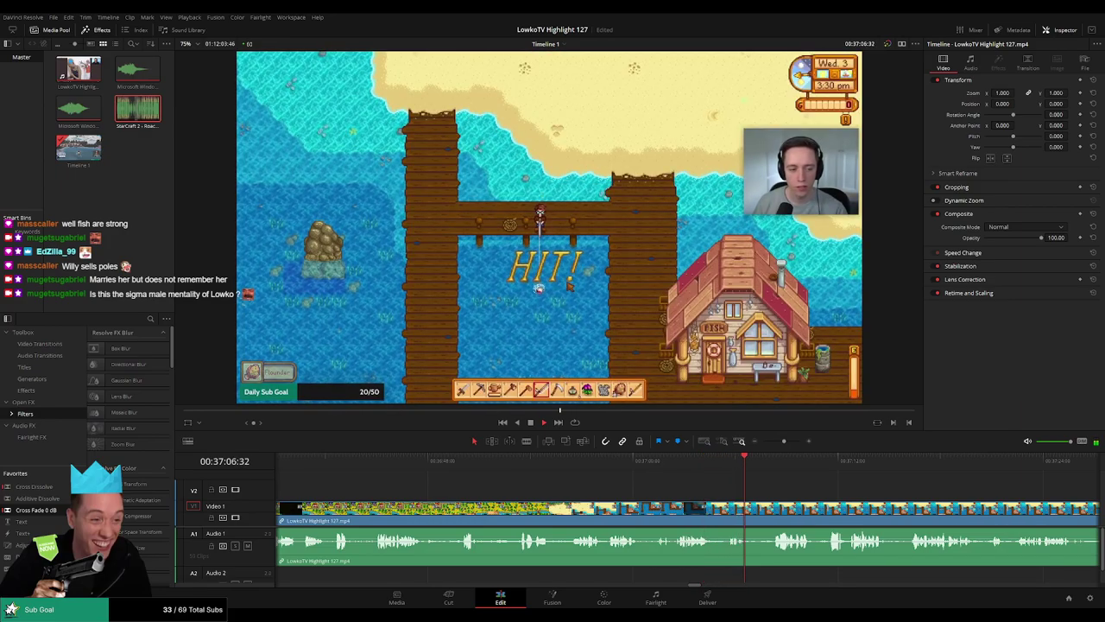
Split the Stardew clip where the black frames start before the flounder catch, trim them away, and close the gap.
{"action": "scroll", "coordinate": [610, 479], "scroll_direction": "right", "scroll_amount": 3}
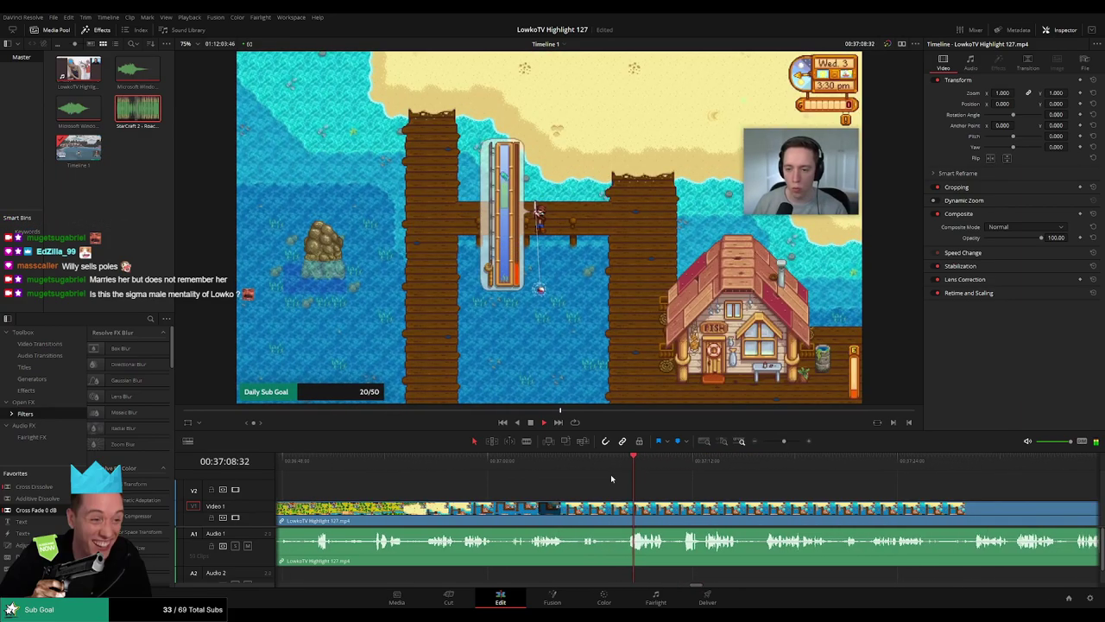
{"action": "left_click", "coordinate": [553, 482]}
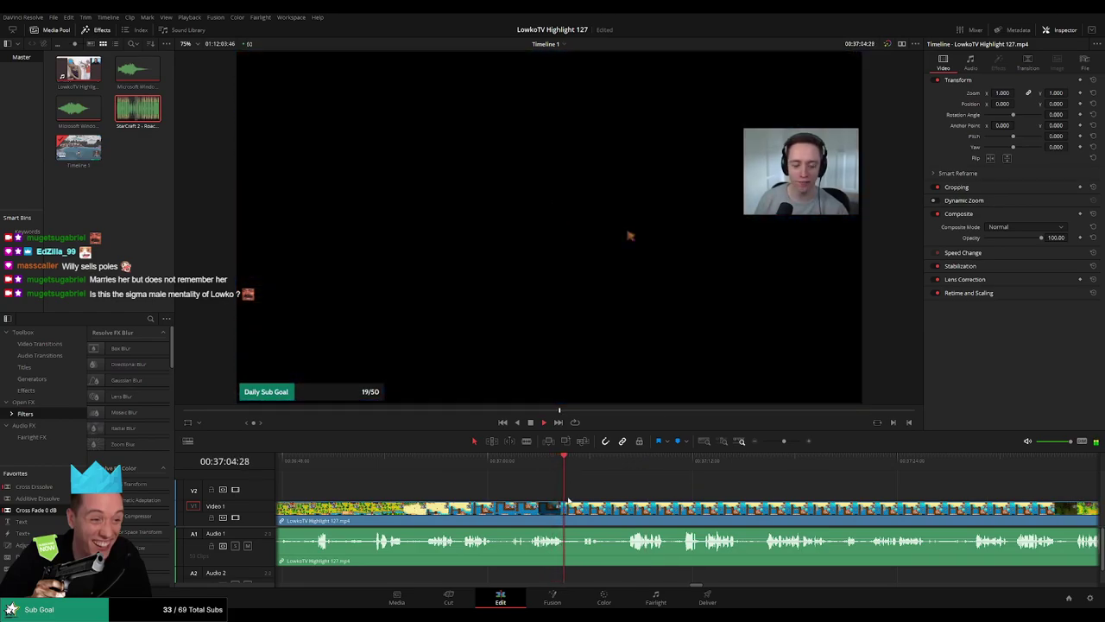
{"action": "left_click", "coordinate": [572, 513]}
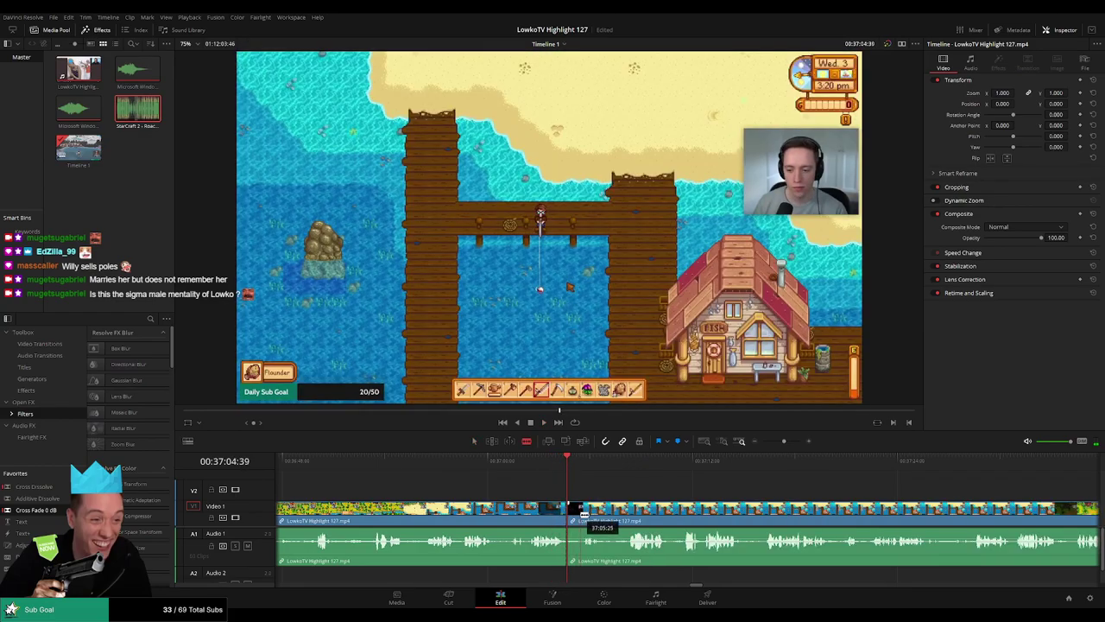
{"action": "left_click_drag", "start_coordinate": [584, 516], "coordinate": [574, 516]}
{"action": "key", "text": "space"}
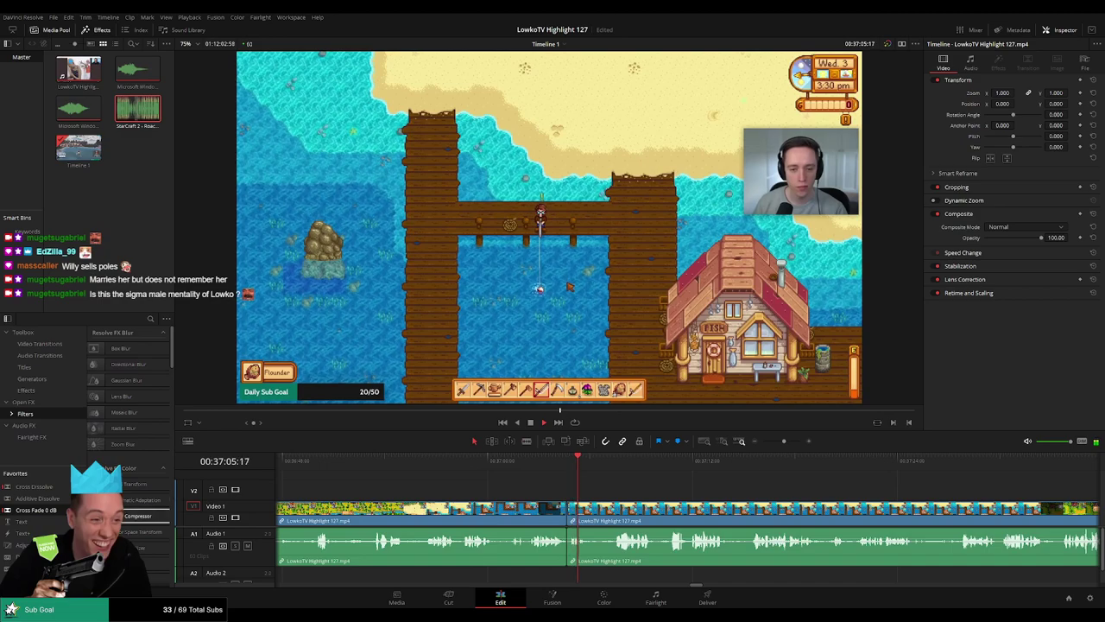
Review the new join by replaying from the beach scene.
{"action": "left_click", "coordinate": [531, 509]}
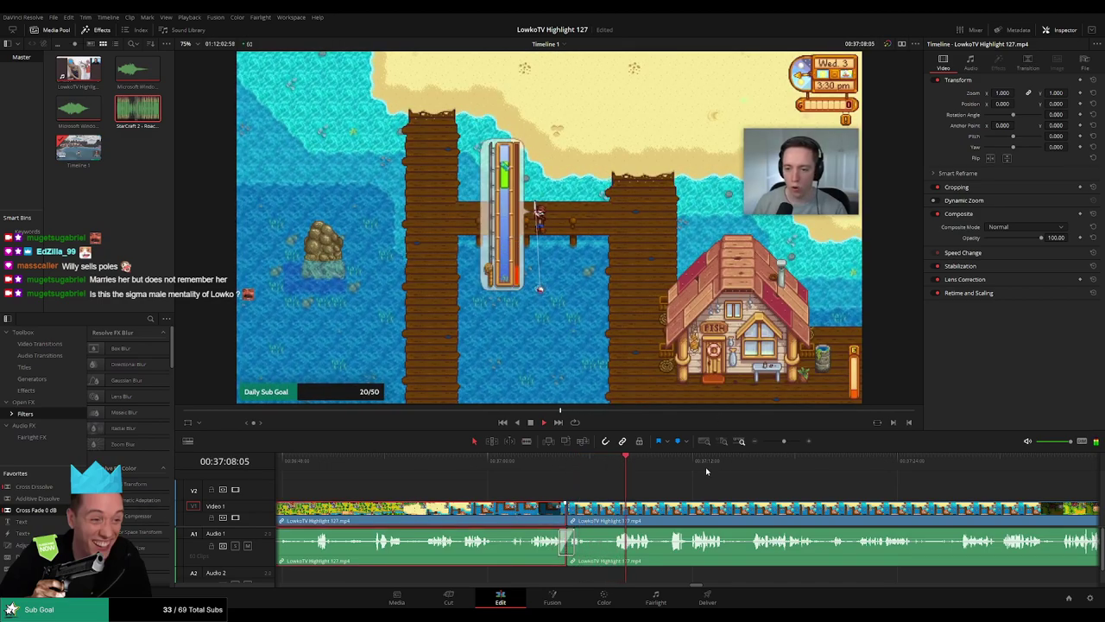
{"action": "left_click", "coordinate": [695, 494]}
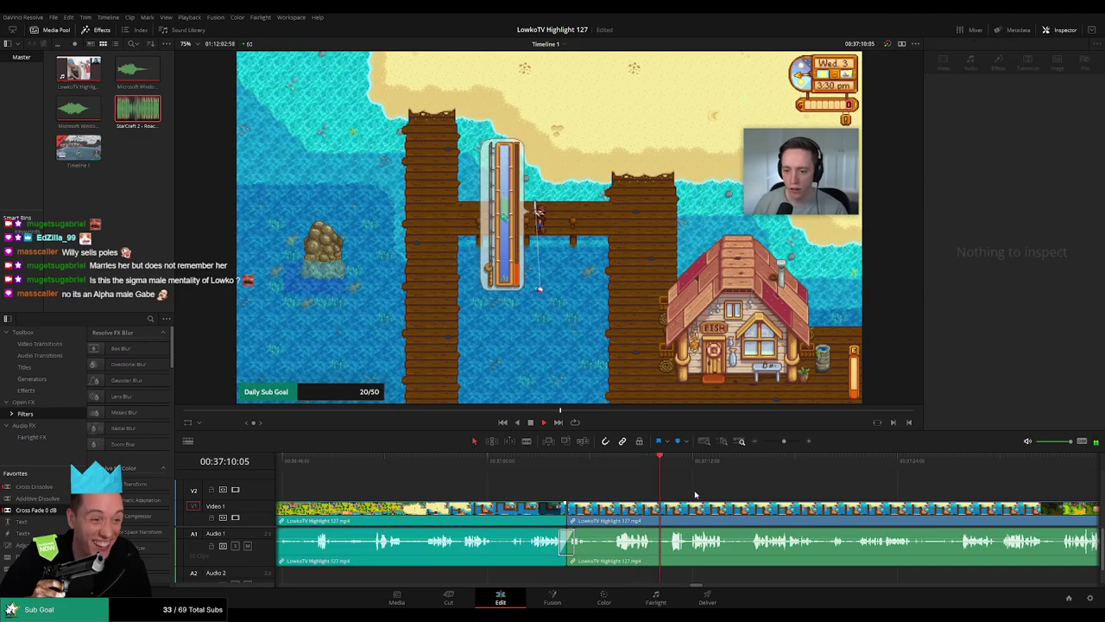
{"action": "key", "text": "space"}
{"action": "left_click", "coordinate": [407, 465]}
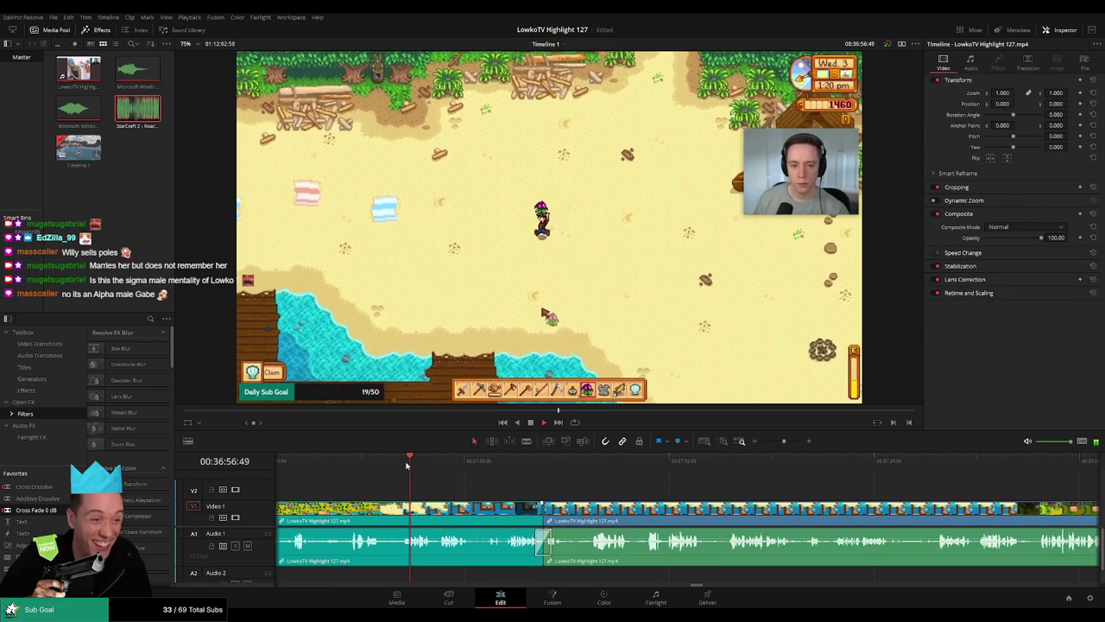
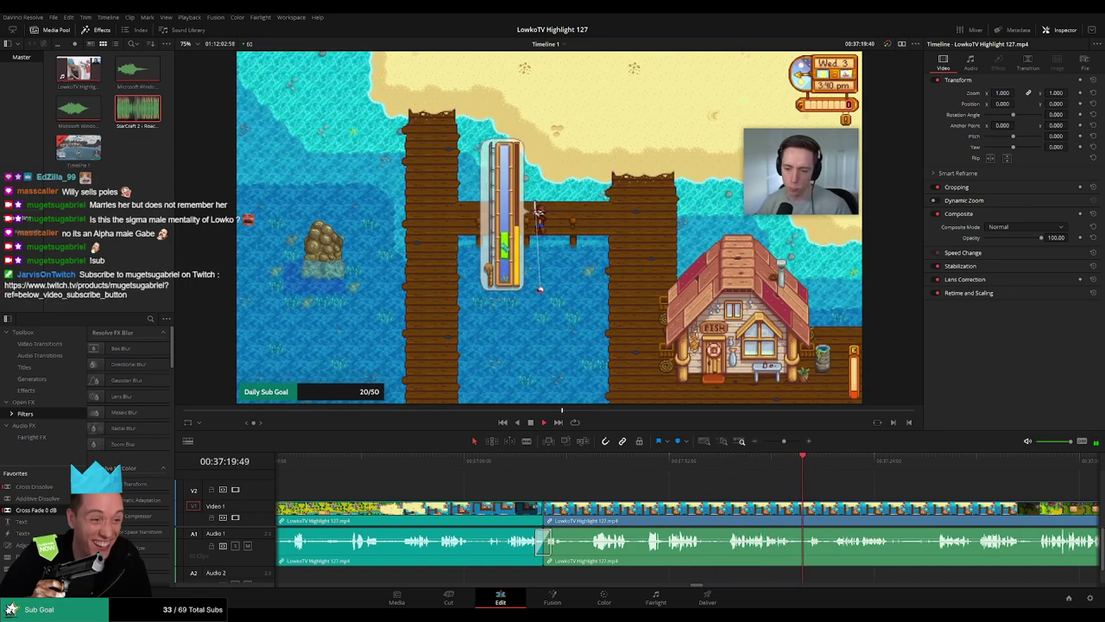
Blade out the short stretch at 00:37:32, ripple delete it, and replay the new join.
{"action": "scroll", "coordinate": [652, 489], "scroll_direction": "down", "scroll_amount": 5}
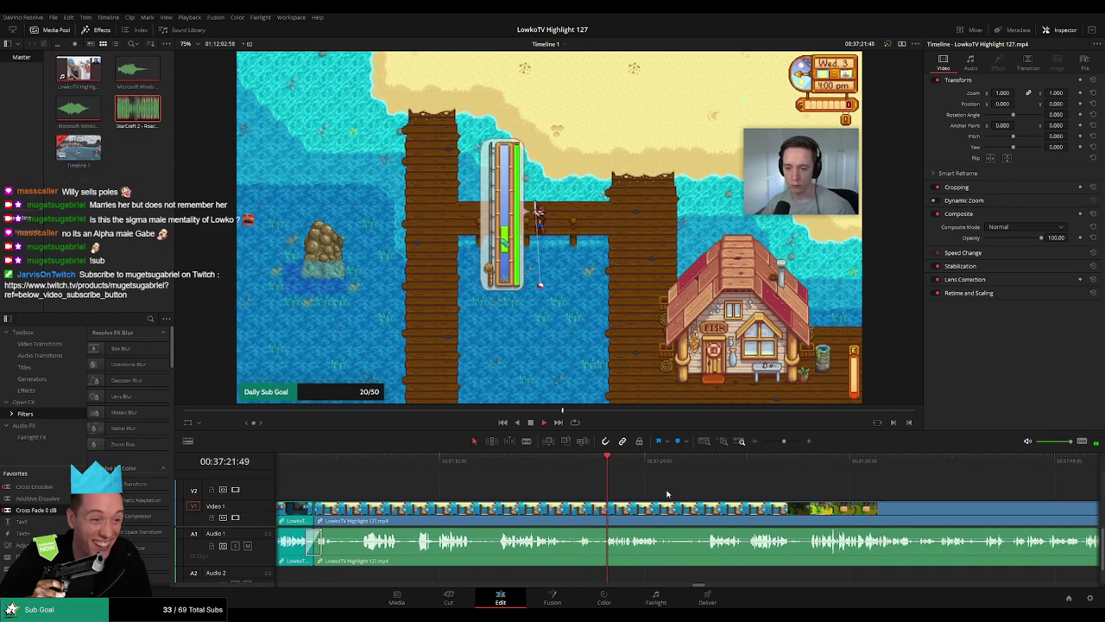
{"action": "scroll", "coordinate": [497, 502], "scroll_direction": "down", "scroll_amount": 5}
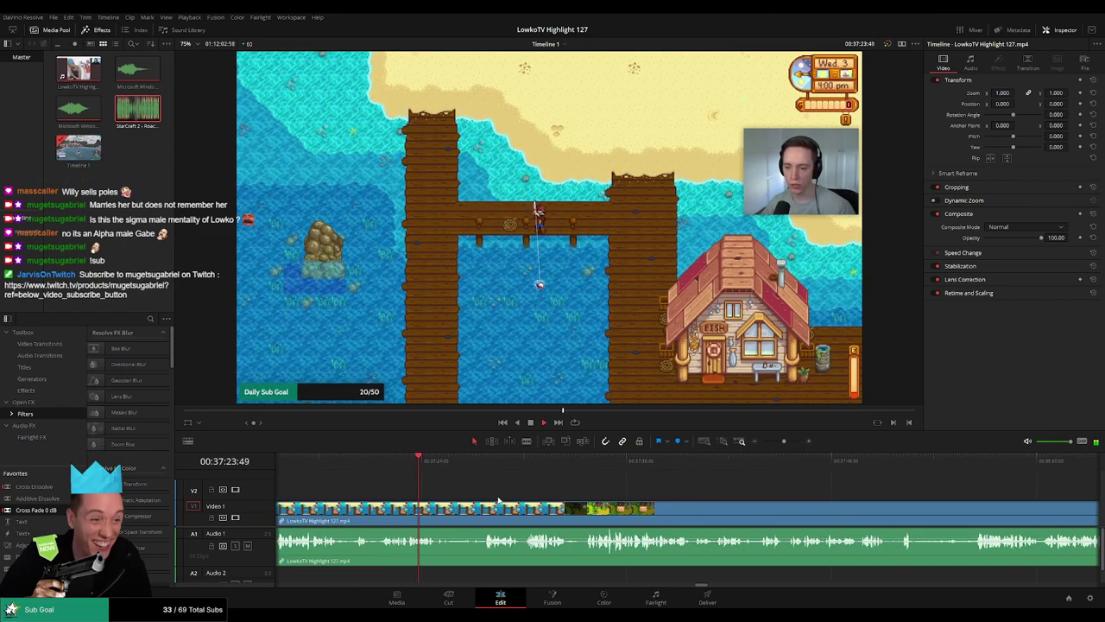
{"action": "scroll", "coordinate": [543, 492], "scroll_direction": "down", "scroll_amount": 1}
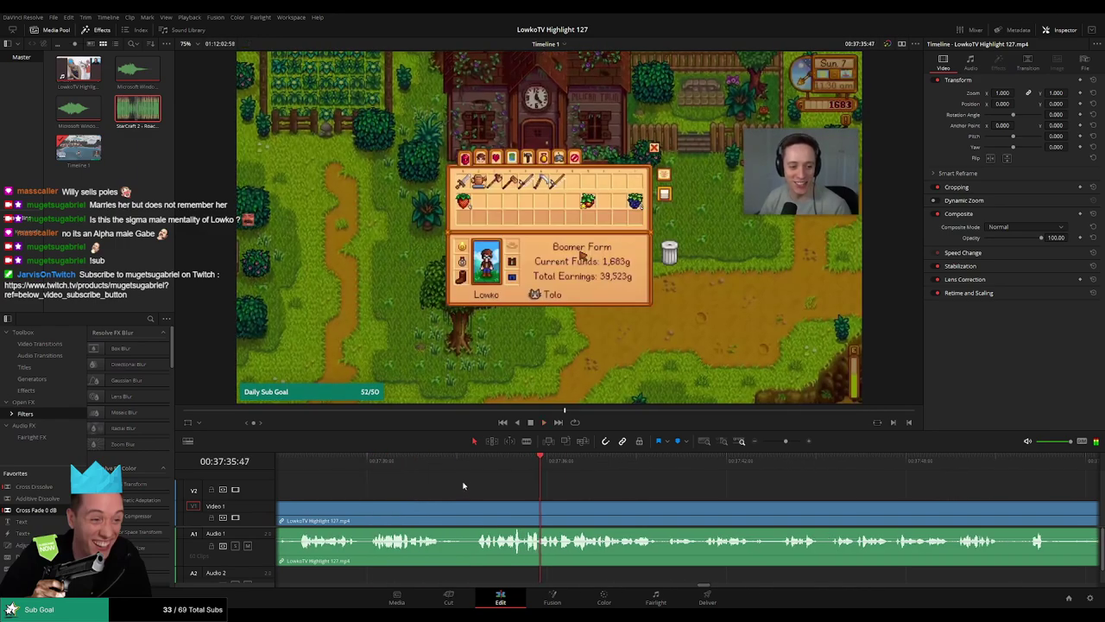
{"action": "left_click", "coordinate": [419, 461]}
{"action": "key", "text": "b"}
{"action": "left_click", "coordinate": [445, 512]}
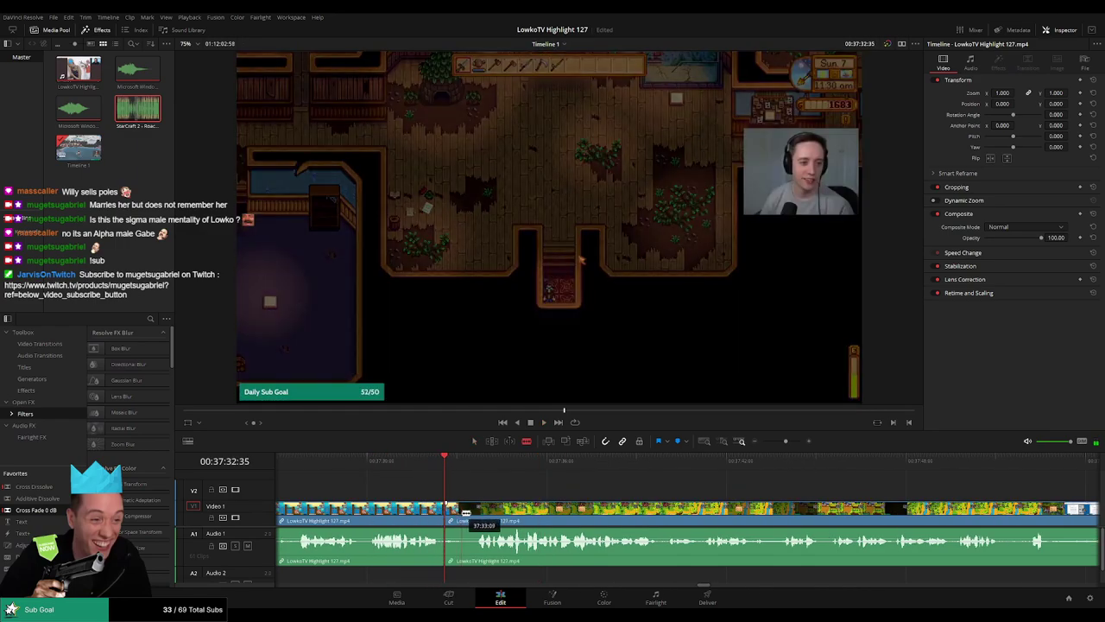
{"action": "left_click", "coordinate": [474, 511]}
{"action": "key", "text": "a"}
{"action": "left_click", "coordinate": [464, 515]}
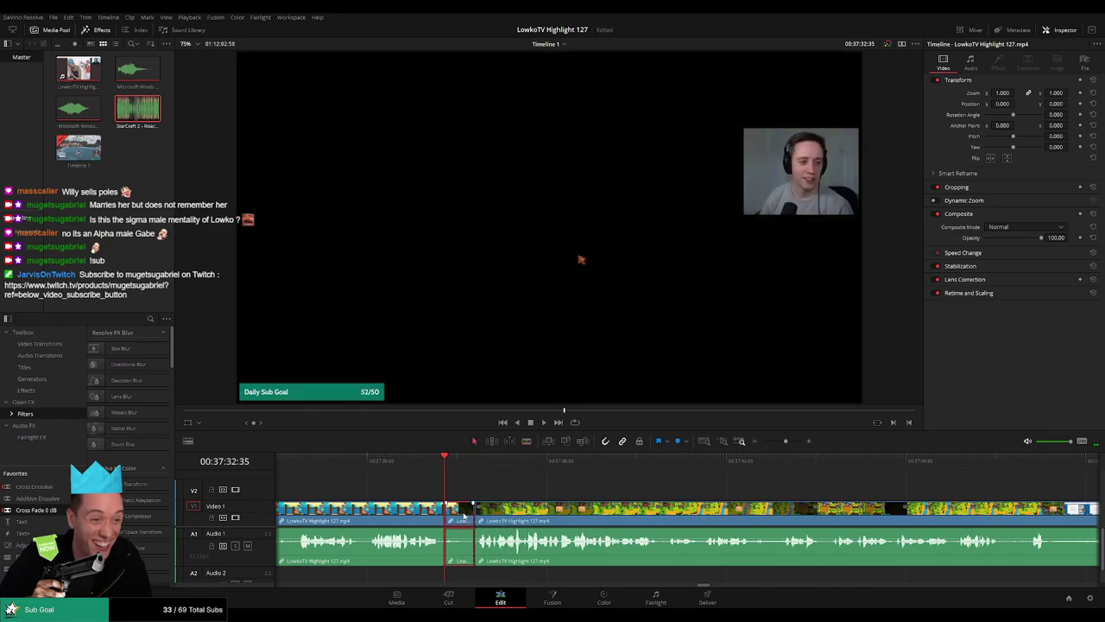
{"action": "key", "text": "Delete"}
{"action": "key", "text": "space"}
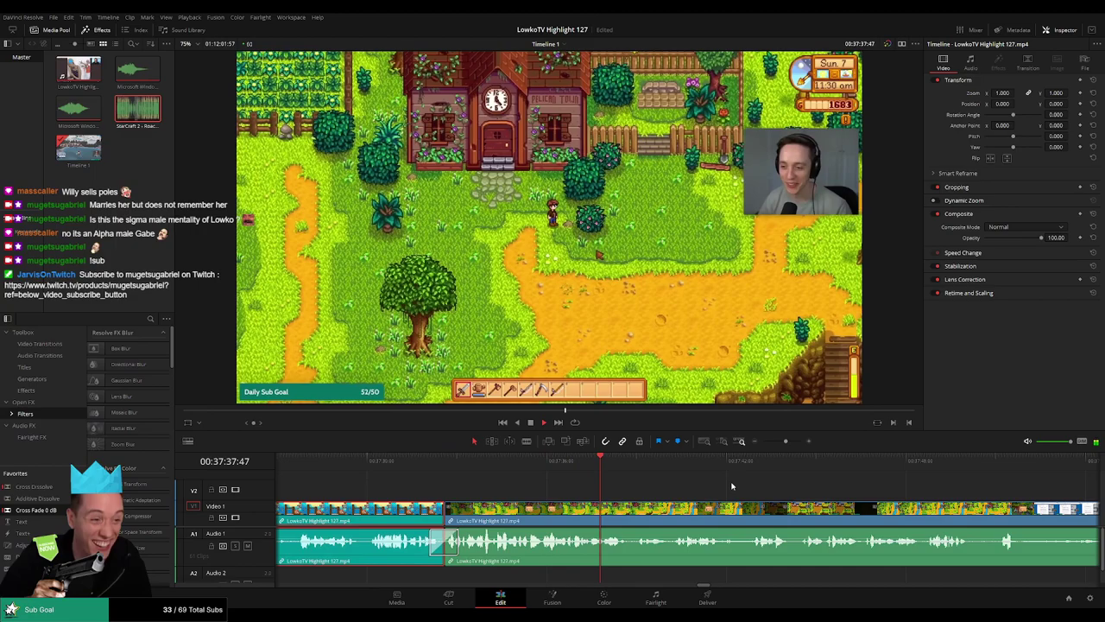
{"action": "left_click", "coordinate": [740, 485]}
{"action": "key", "text": "Up"}
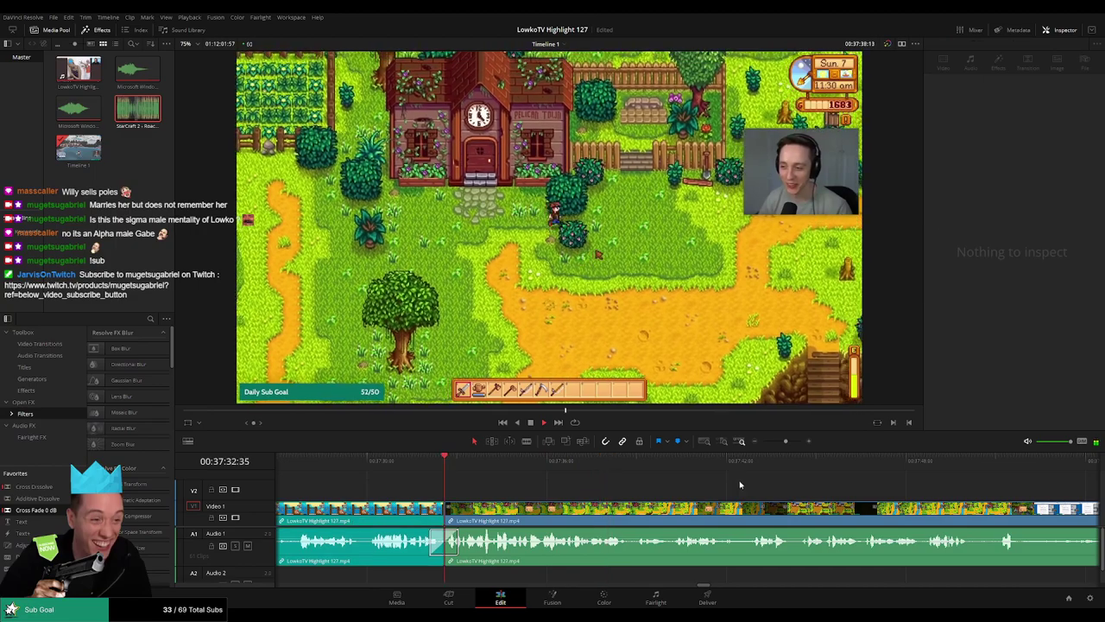
Cut out the stretch near 00:37:51, up to where gameplay resumes, and close the gap.
{"action": "left_click_drag", "start_coordinate": [785, 441], "coordinate": [784, 441]}
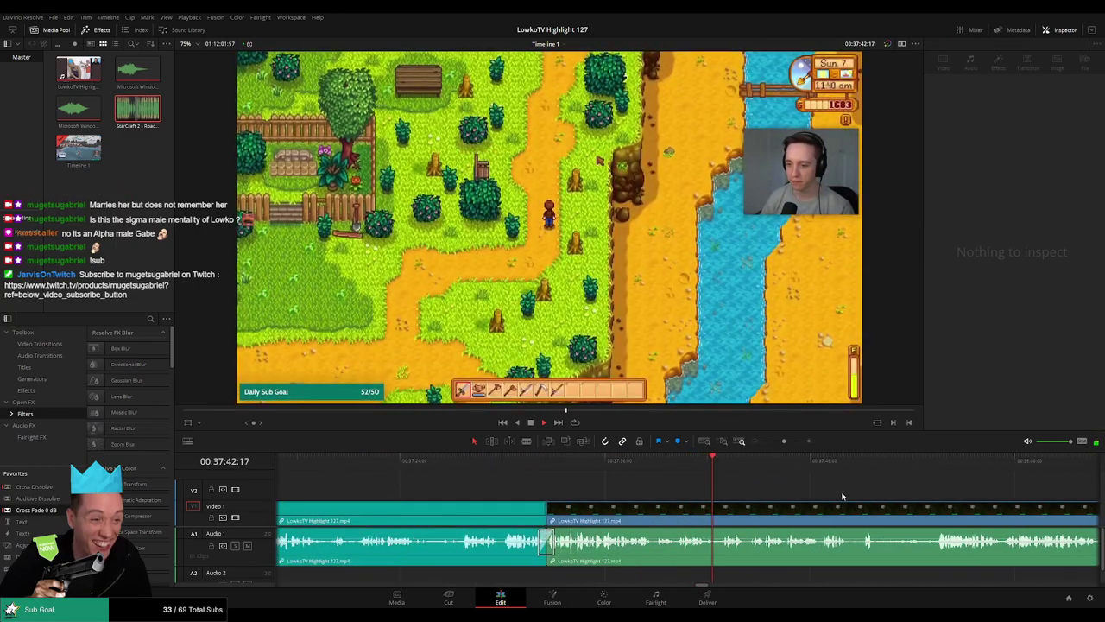
{"action": "scroll", "coordinate": [842, 497], "scroll_direction": "right", "scroll_amount": 5}
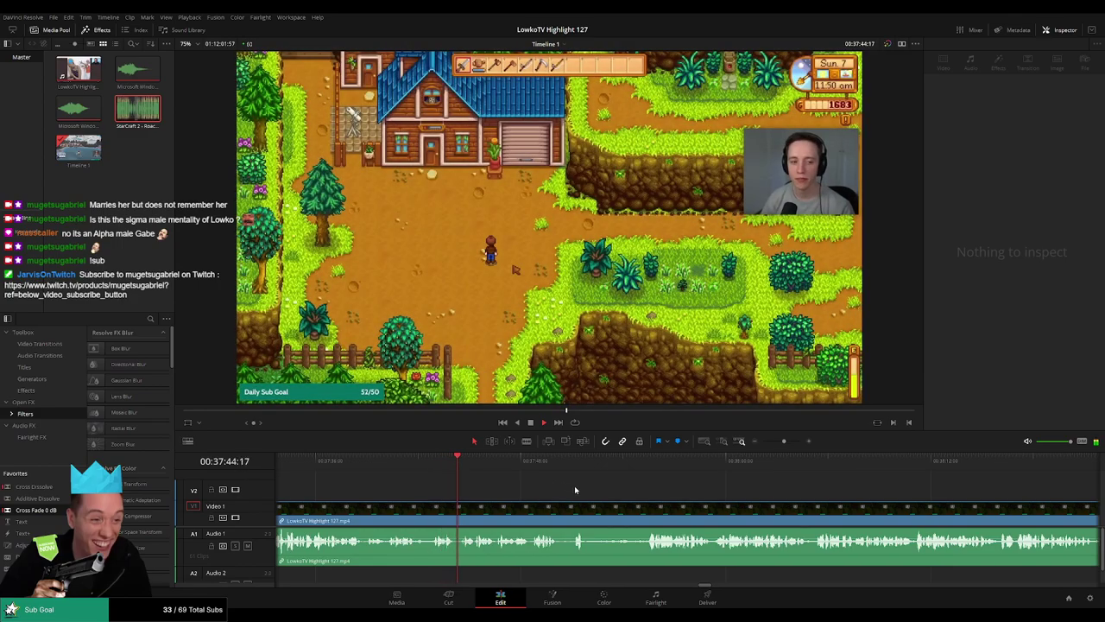
{"action": "scroll", "coordinate": [523, 490], "scroll_direction": "right", "scroll_amount": 2}
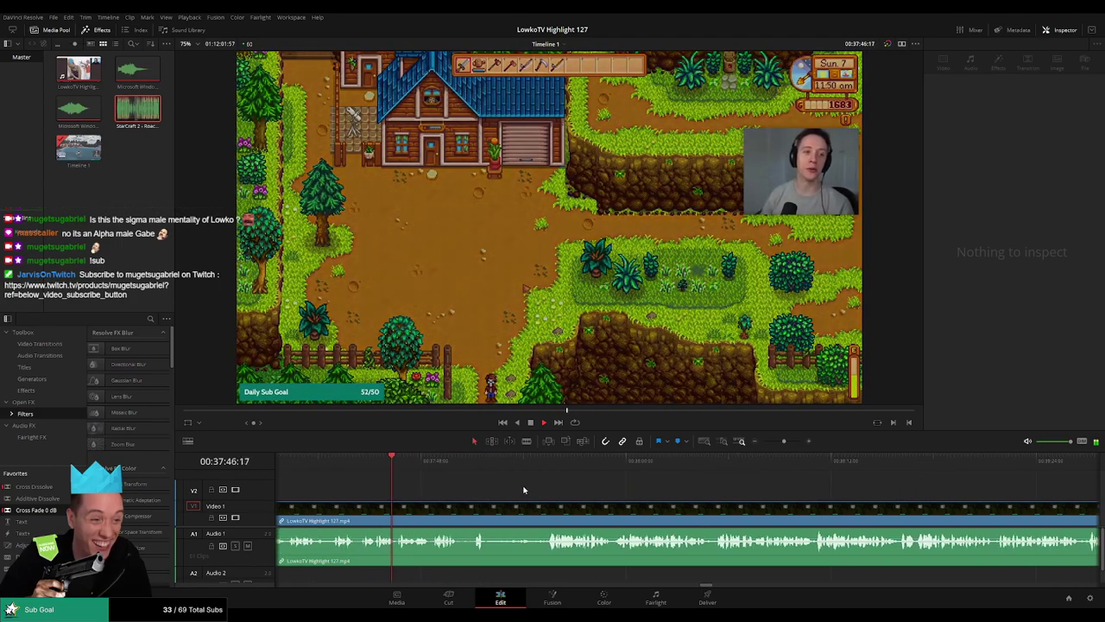
{"action": "scroll", "coordinate": [476, 489], "scroll_direction": "right", "scroll_amount": 2}
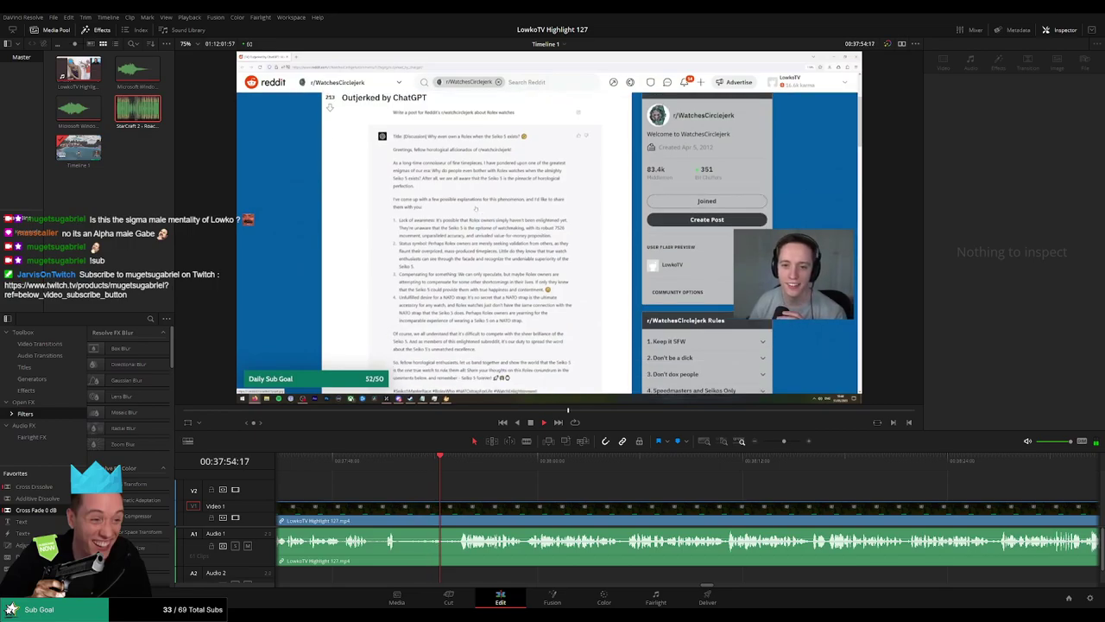
{"action": "left_click", "coordinate": [383, 465]}
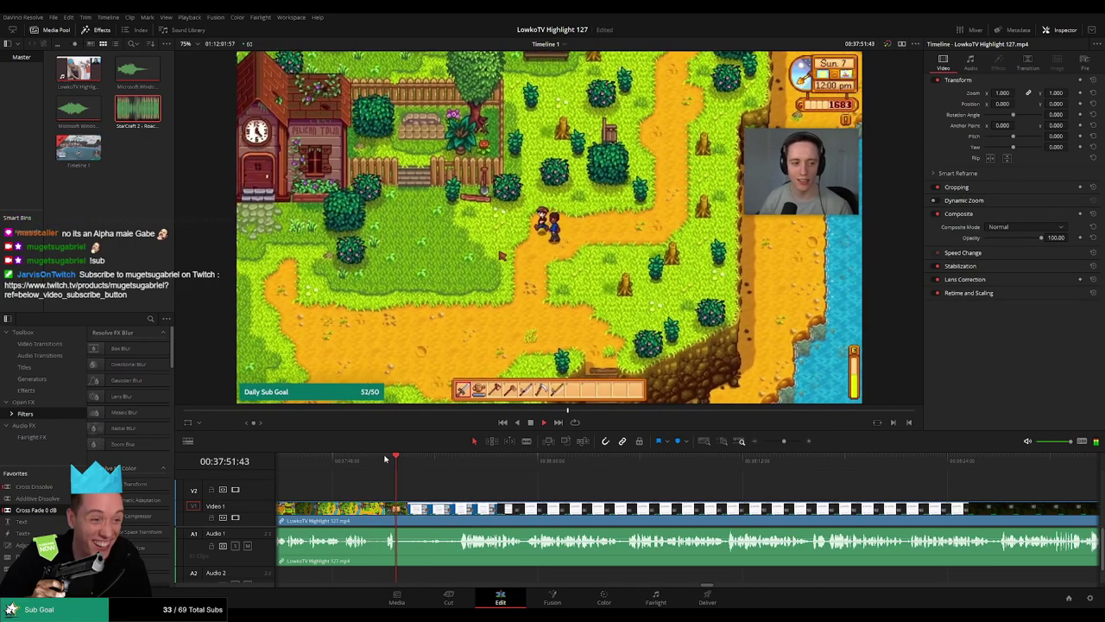
{"action": "left_click", "coordinate": [380, 460]}
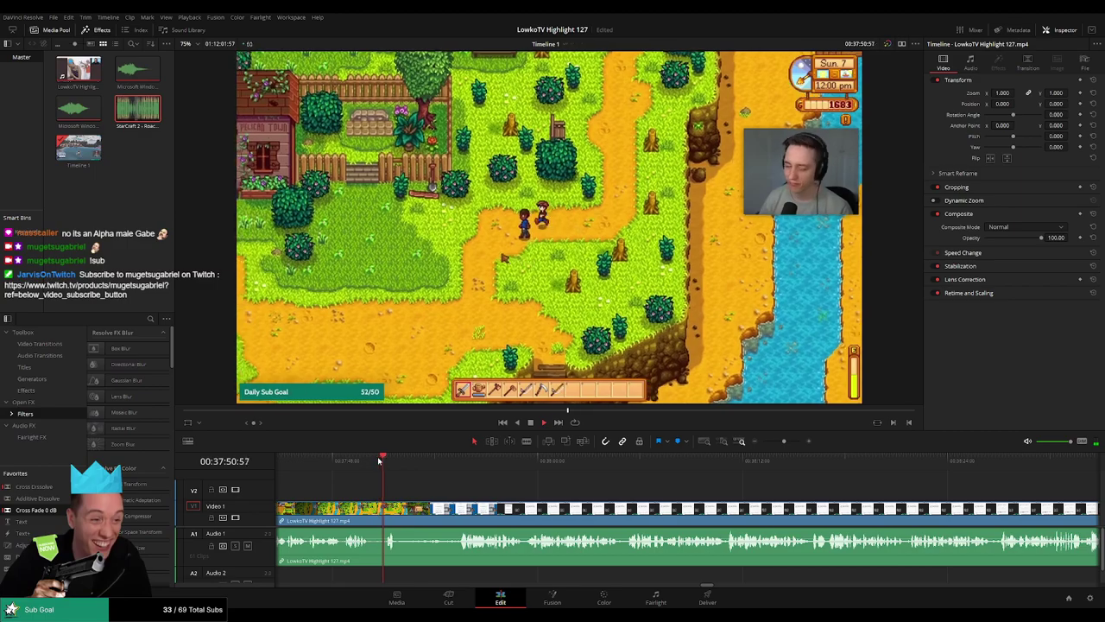
{"action": "key", "text": "b"}
{"action": "left_click", "coordinate": [413, 501]}
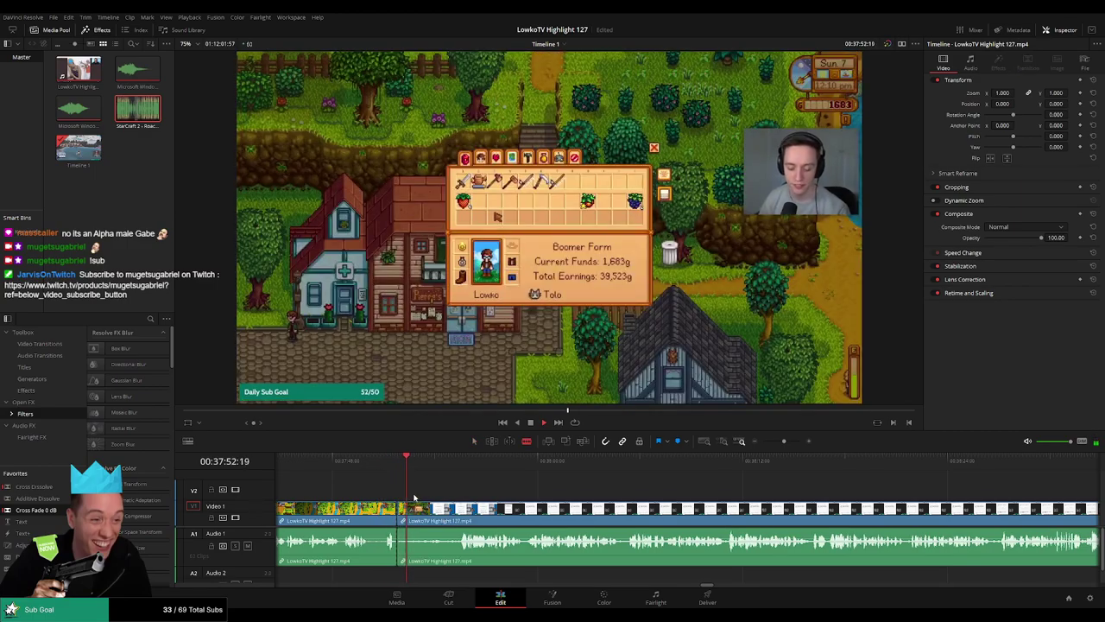
{"action": "left_click", "coordinate": [410, 462]}
{"action": "left_click_drag", "start_coordinate": [410, 463], "coordinate": [407, 464]}
{"action": "left_click", "coordinate": [407, 510]}
{"action": "key", "text": "Delete"}
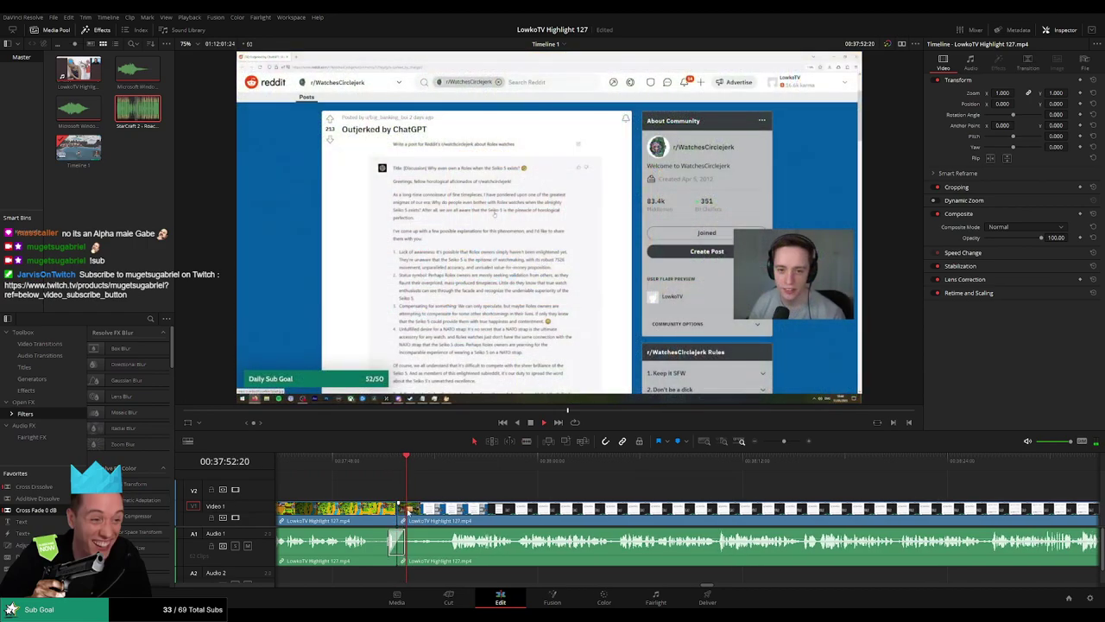
{"action": "left_click", "coordinate": [368, 514]}
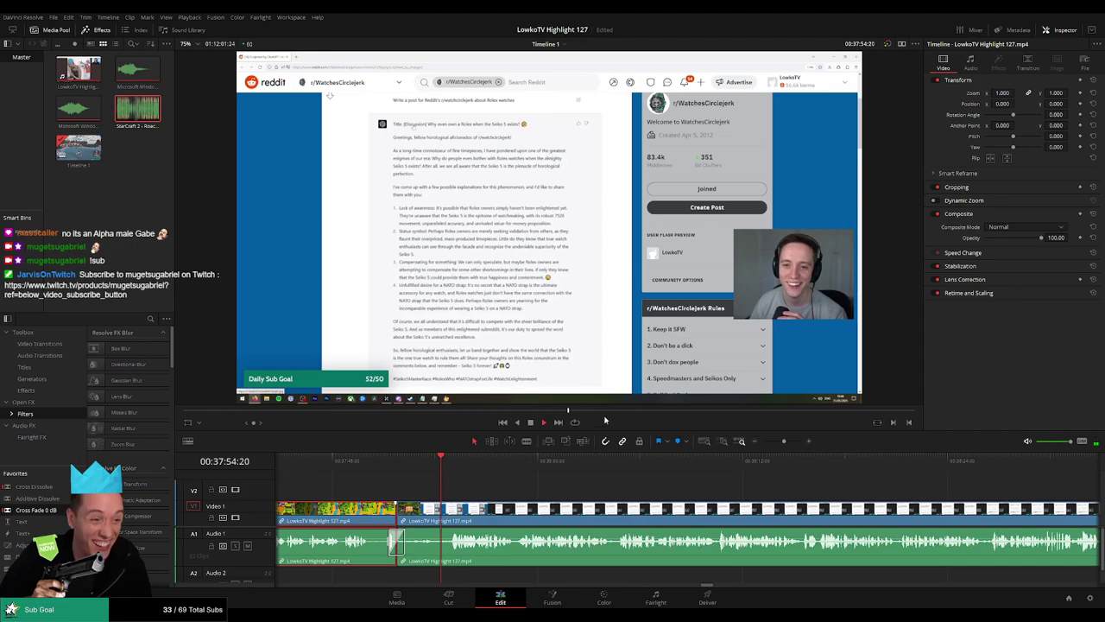
{"action": "left_click", "coordinate": [557, 485]}
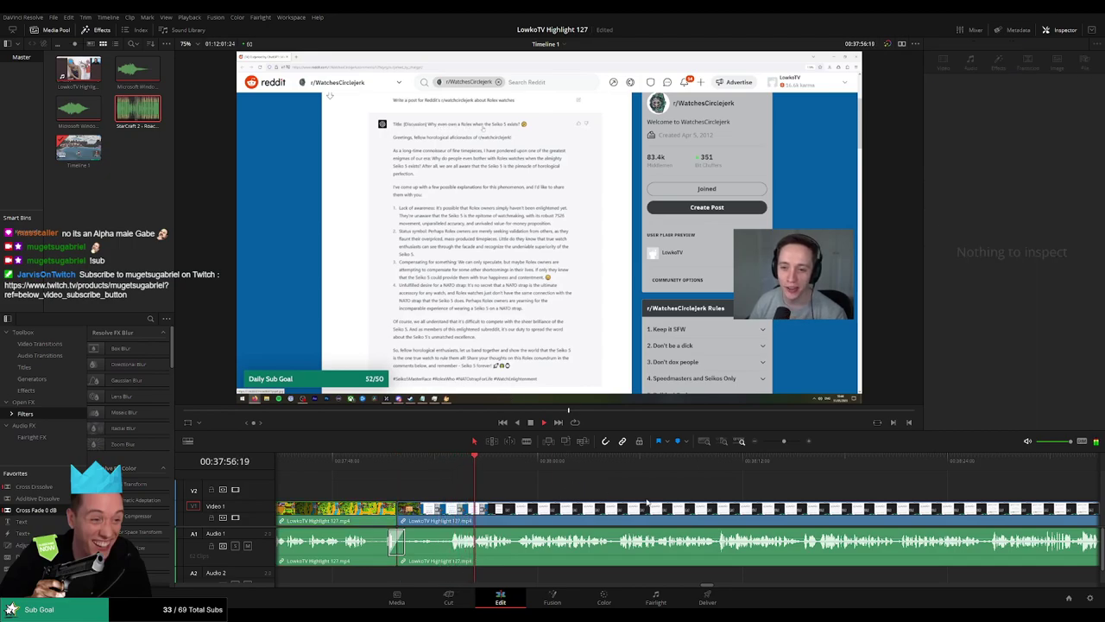
{"action": "scroll", "coordinate": [557, 492], "scroll_direction": "right", "scroll_amount": 3}
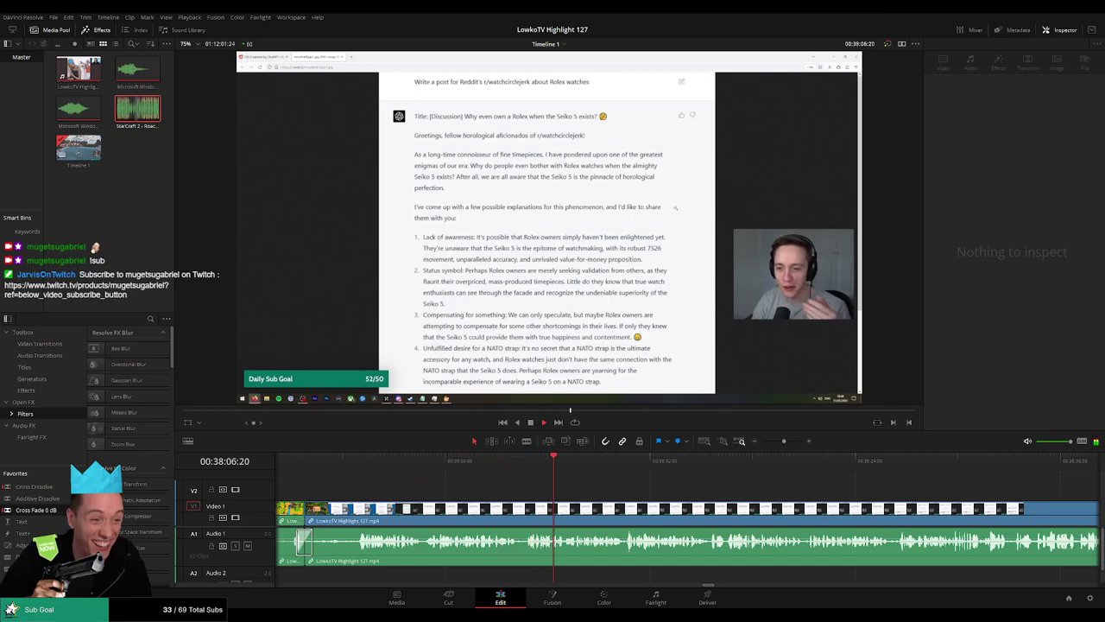
{"action": "scroll", "coordinate": [686, 498], "scroll_direction": "right", "scroll_amount": 3}
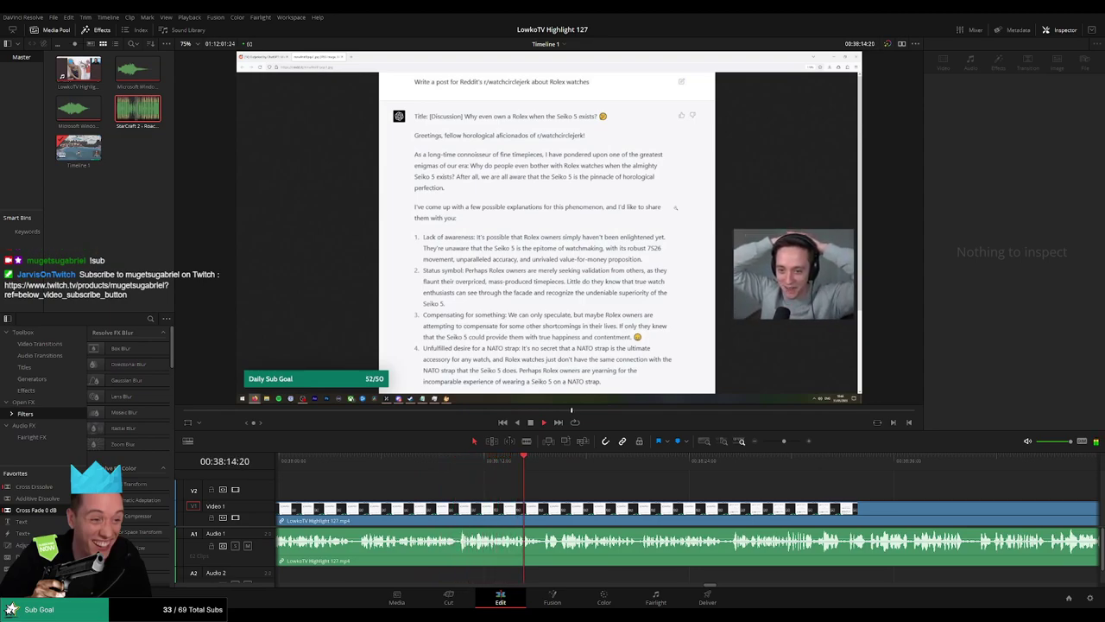
{"action": "scroll", "coordinate": [510, 484], "scroll_direction": "right", "scroll_amount": 3}
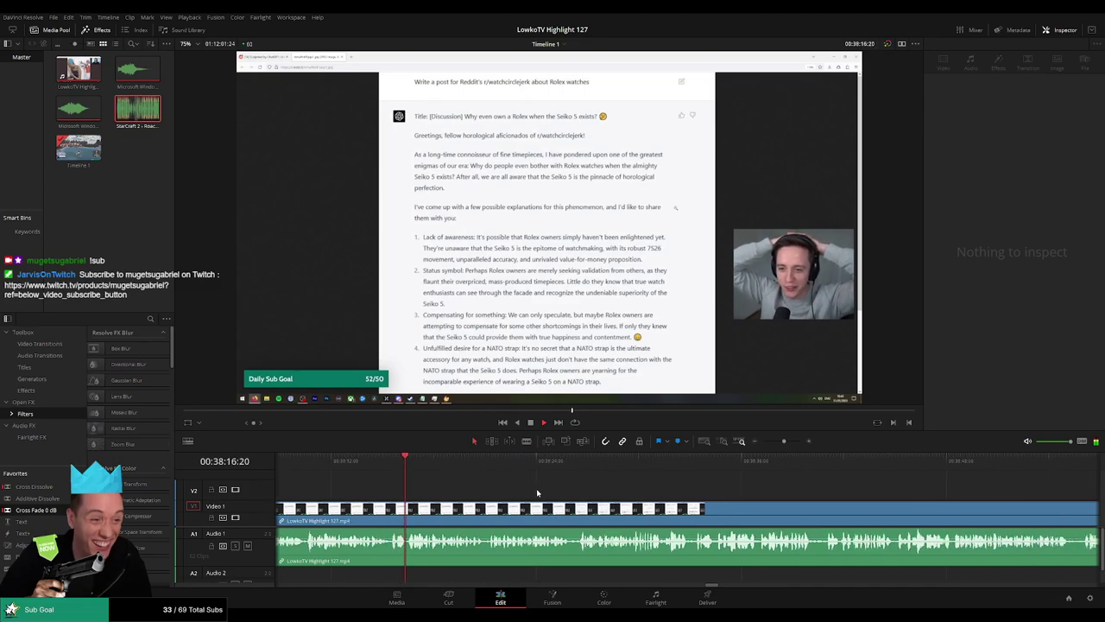
{"action": "scroll", "coordinate": [548, 495], "scroll_direction": "right", "scroll_amount": 2}
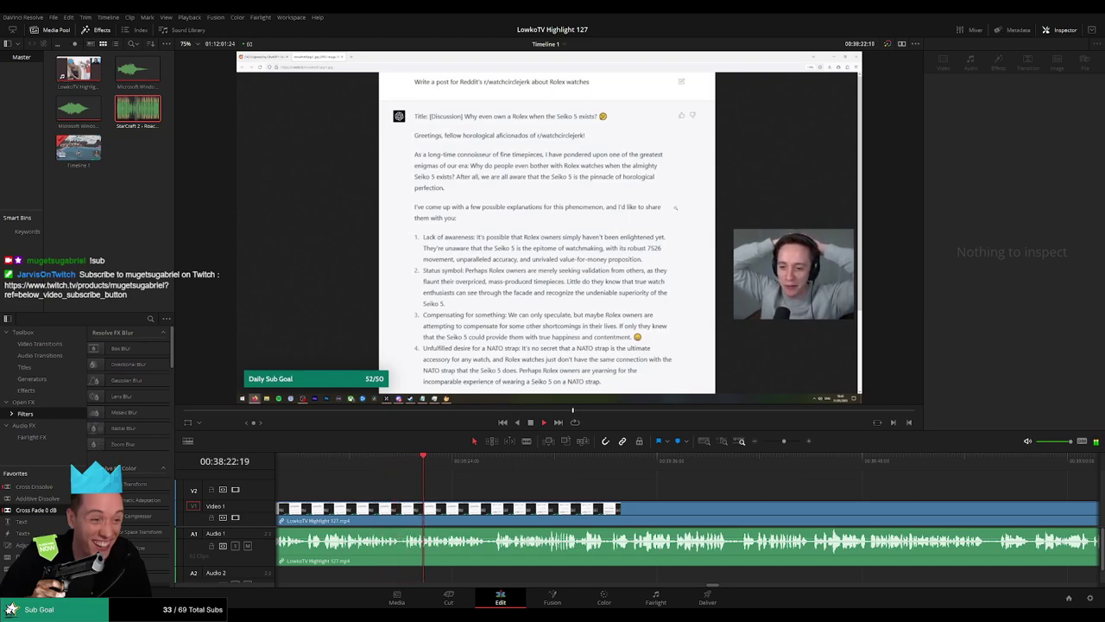
{"action": "scroll", "coordinate": [491, 487], "scroll_direction": "right", "scroll_amount": 2}
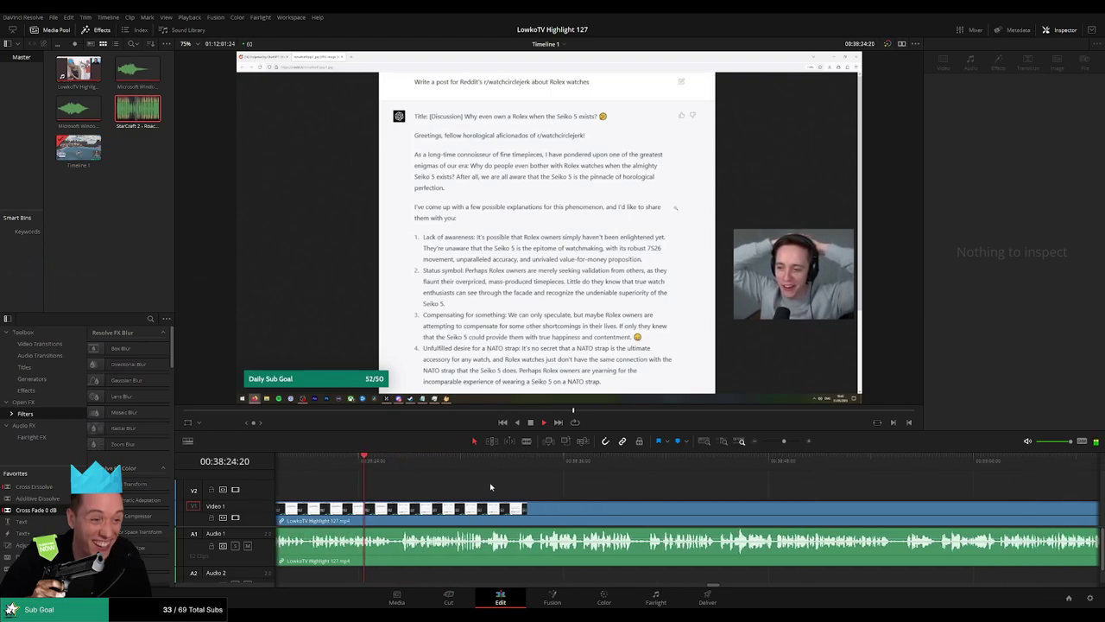
{"action": "scroll", "coordinate": [501, 488], "scroll_direction": "right", "scroll_amount": 2}
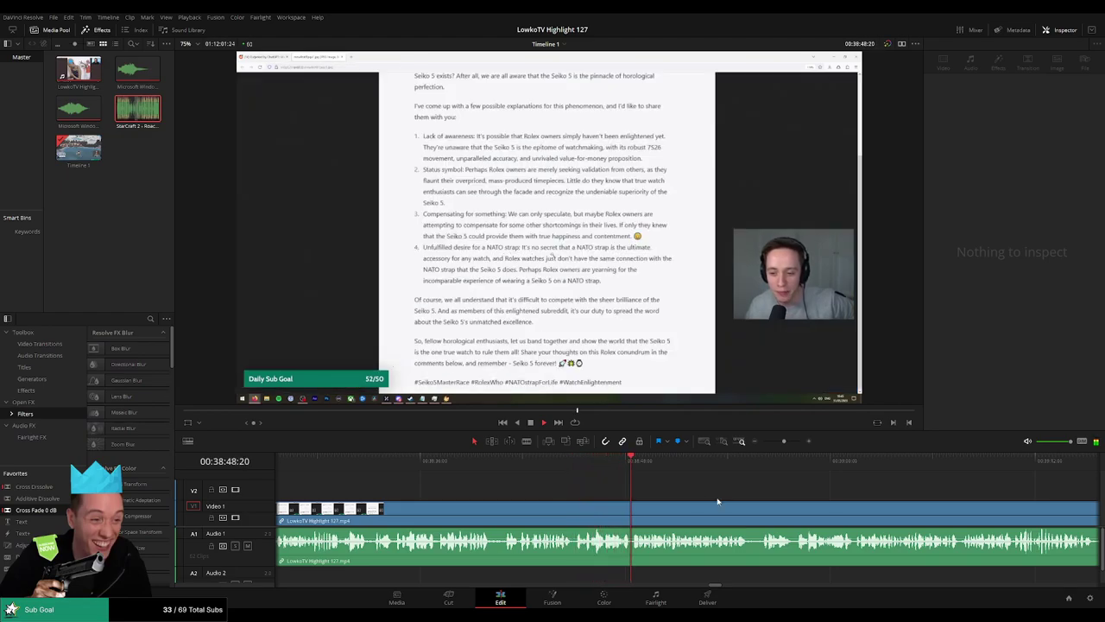
{"action": "scroll", "coordinate": [716, 501], "scroll_direction": "right", "scroll_amount": 3}
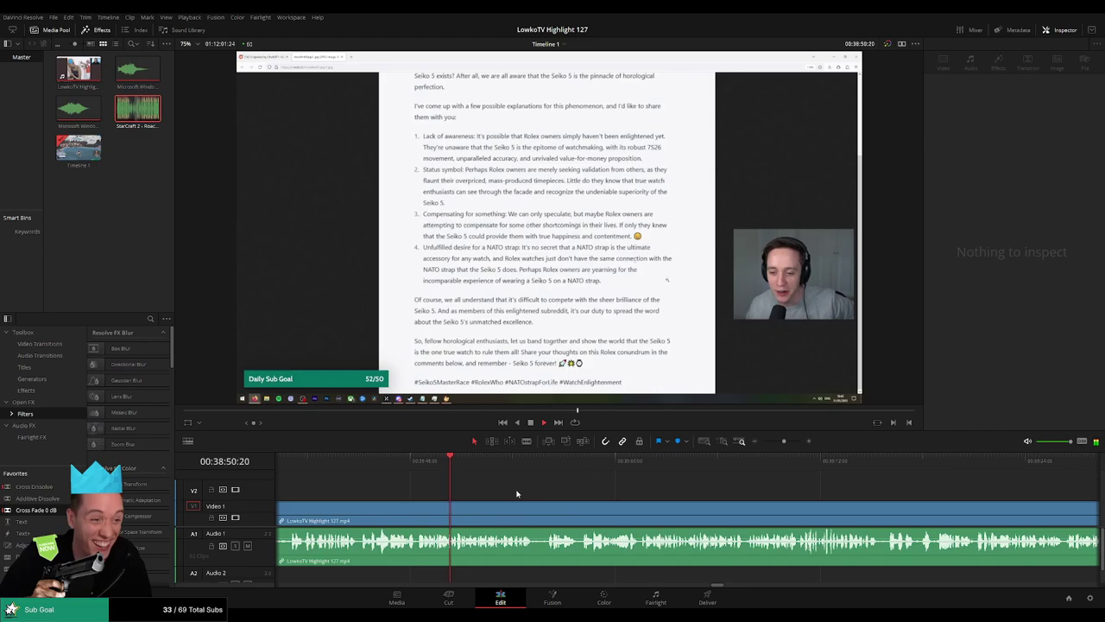
{"action": "scroll", "coordinate": [596, 504], "scroll_direction": "down", "scroll_amount": 4}
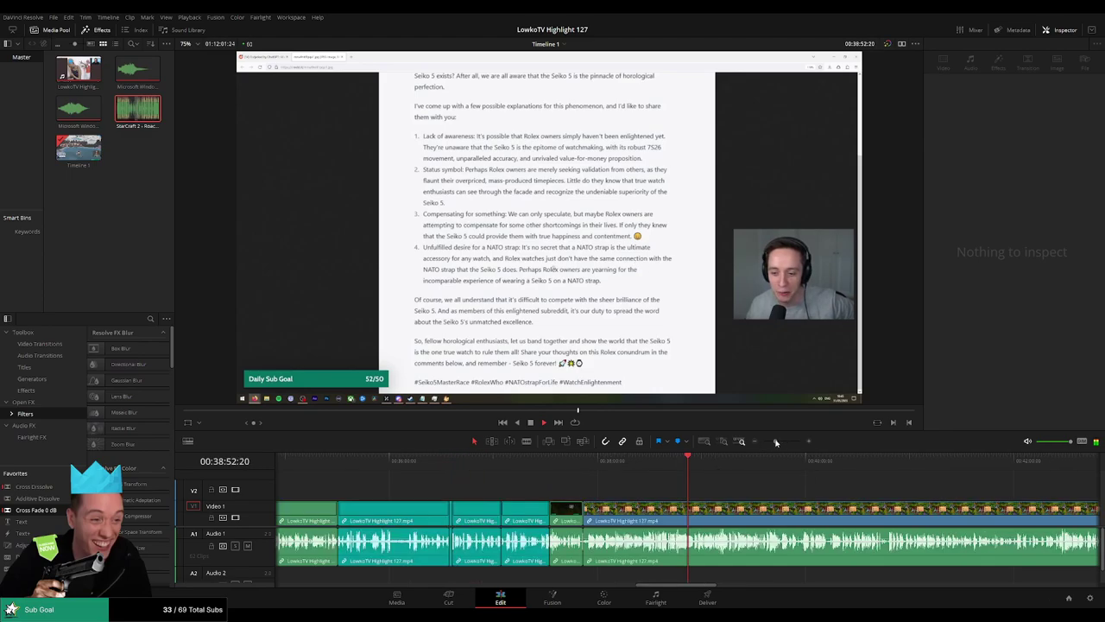
{"action": "scroll", "coordinate": [605, 519], "scroll_direction": "right", "scroll_amount": 2}
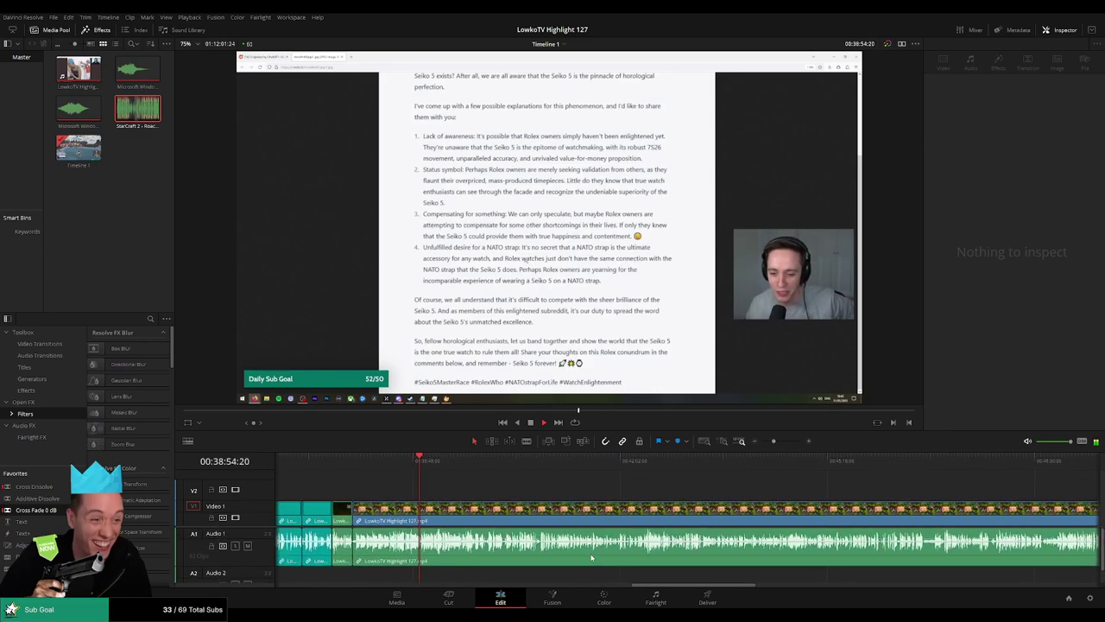
{"action": "scroll", "coordinate": [773, 445], "scroll_direction": "down", "scroll_amount": 3}
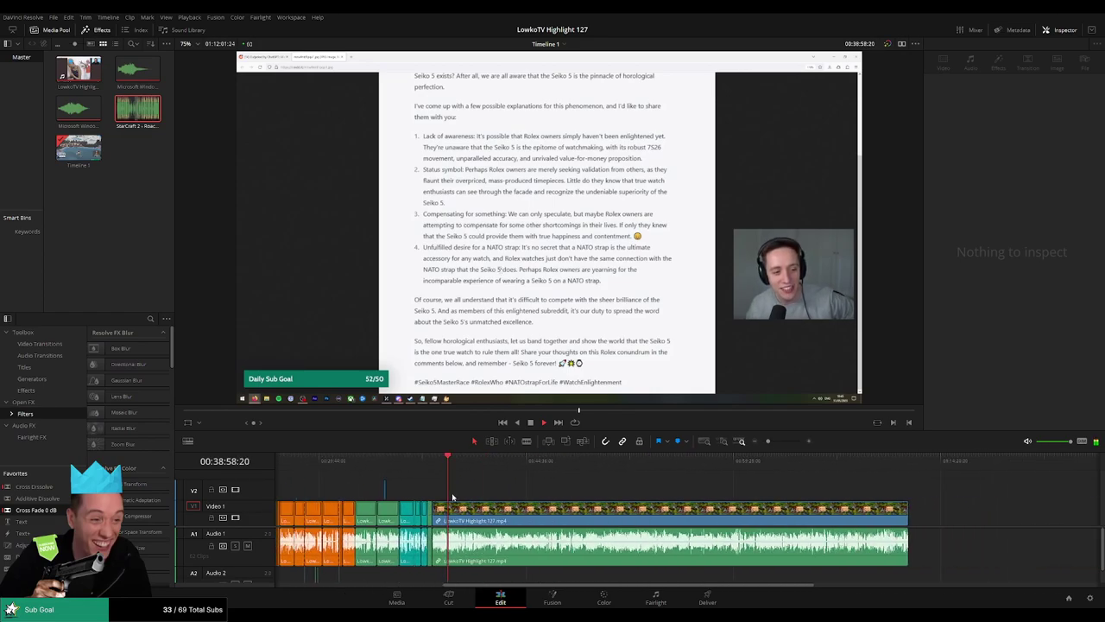
{"action": "scroll", "coordinate": [452, 497], "scroll_direction": "up", "scroll_amount": 3}
{"action": "scroll", "coordinate": [859, 496], "scroll_direction": "up", "scroll_amount": 2}
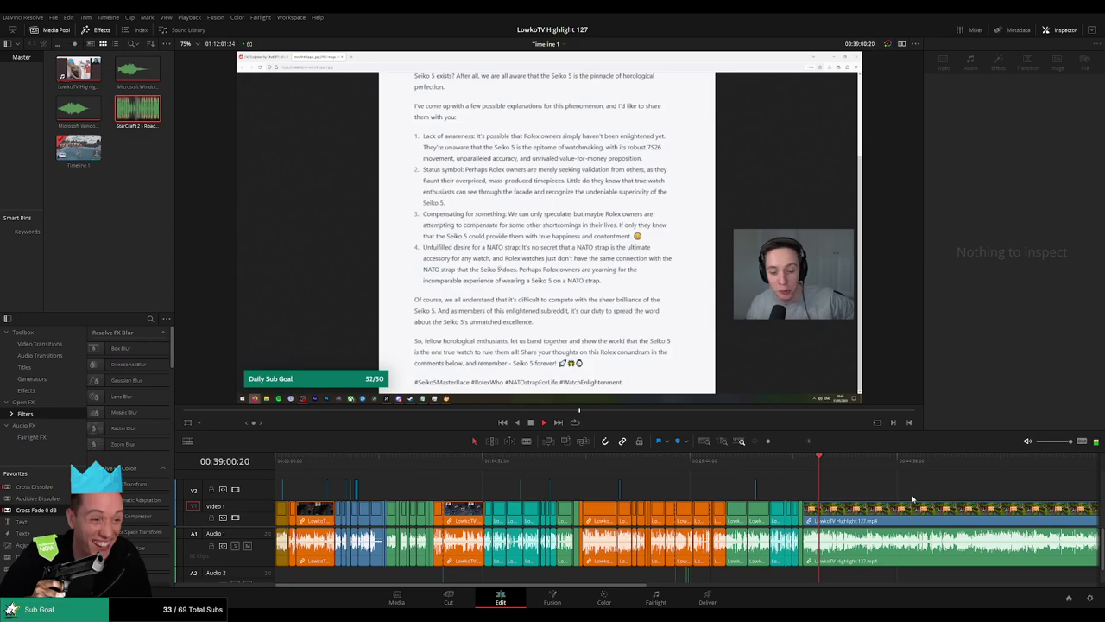
{"action": "scroll", "coordinate": [913, 498], "scroll_direction": "right", "scroll_amount": 5}
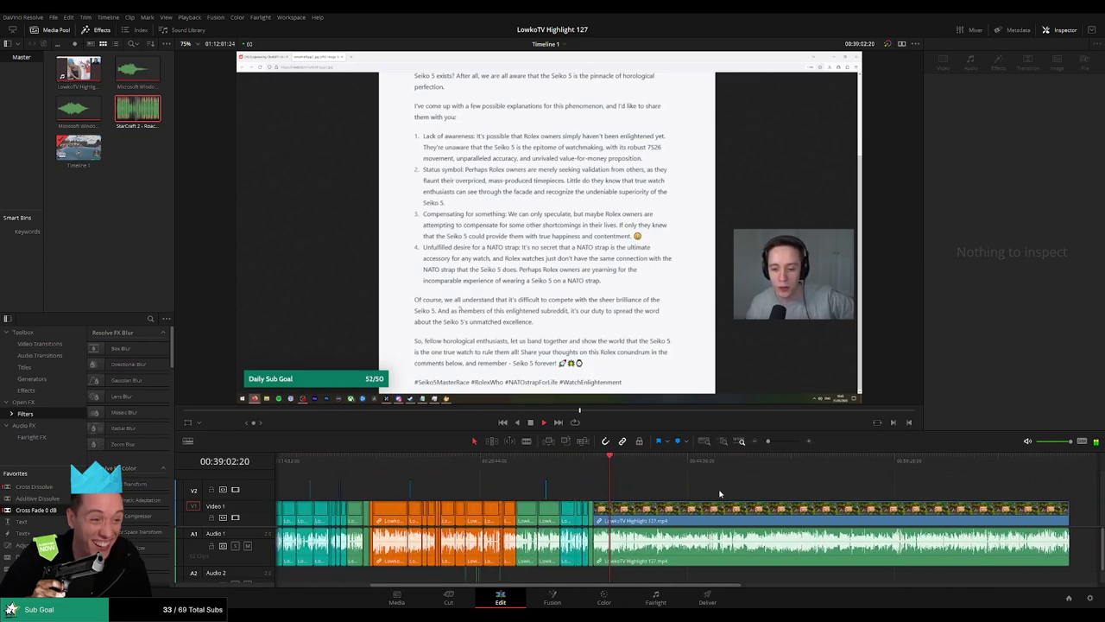
{"action": "scroll", "coordinate": [682, 499], "scroll_direction": "up", "scroll_amount": 2}
{"action": "scroll", "coordinate": [643, 505], "scroll_direction": "up", "scroll_amount": 2}
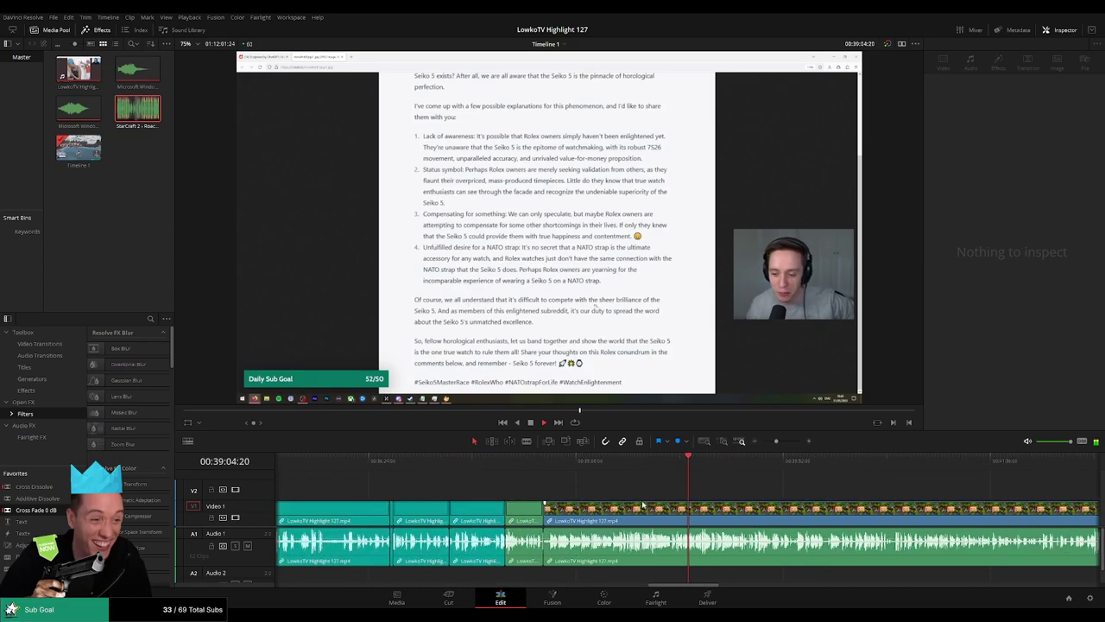
{"action": "scroll", "coordinate": [643, 506], "scroll_direction": "up", "scroll_amount": 2}
{"action": "scroll", "coordinate": [734, 505], "scroll_direction": "up", "scroll_amount": 1}
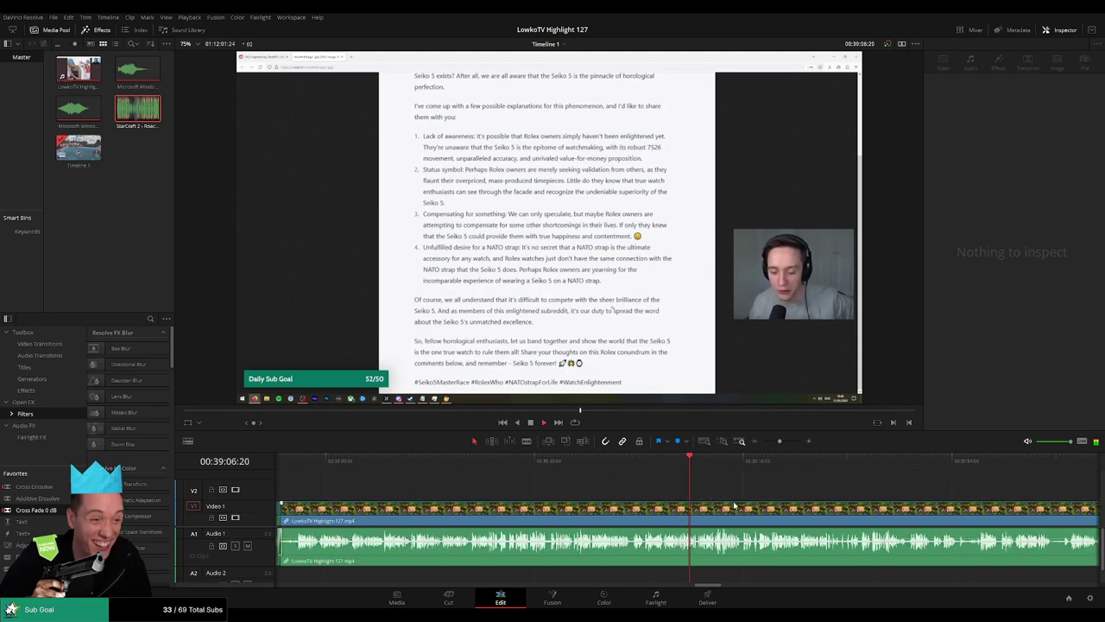
{"action": "scroll", "coordinate": [734, 505], "scroll_direction": "up", "scroll_amount": 1}
{"action": "scroll", "coordinate": [483, 495], "scroll_direction": "right", "scroll_amount": 5}
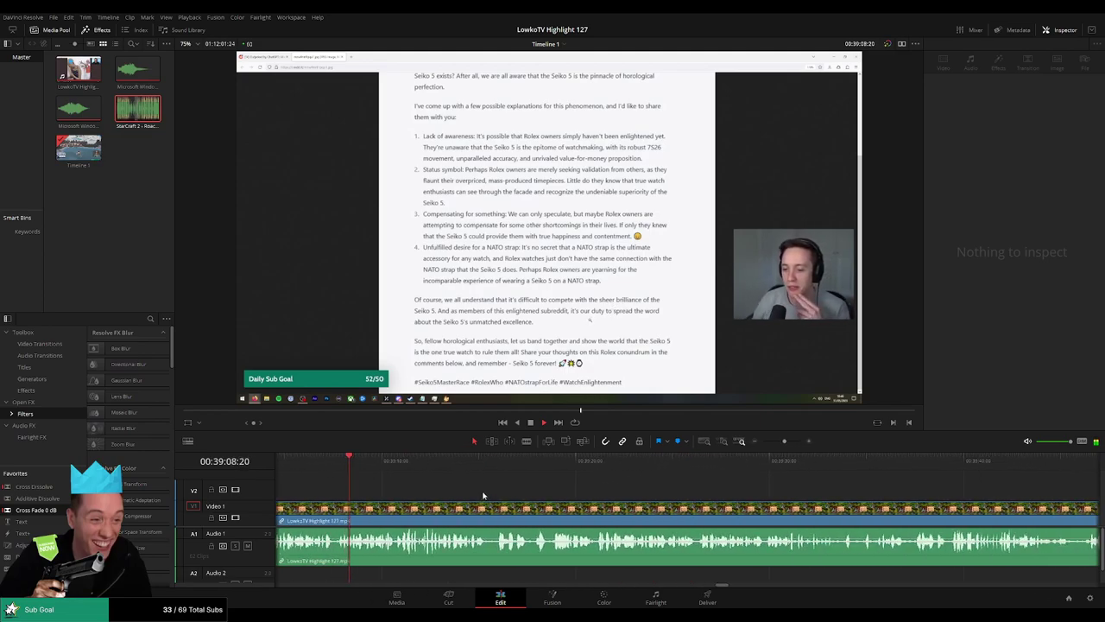
{"action": "scroll", "coordinate": [538, 493], "scroll_direction": "right", "scroll_amount": 1}
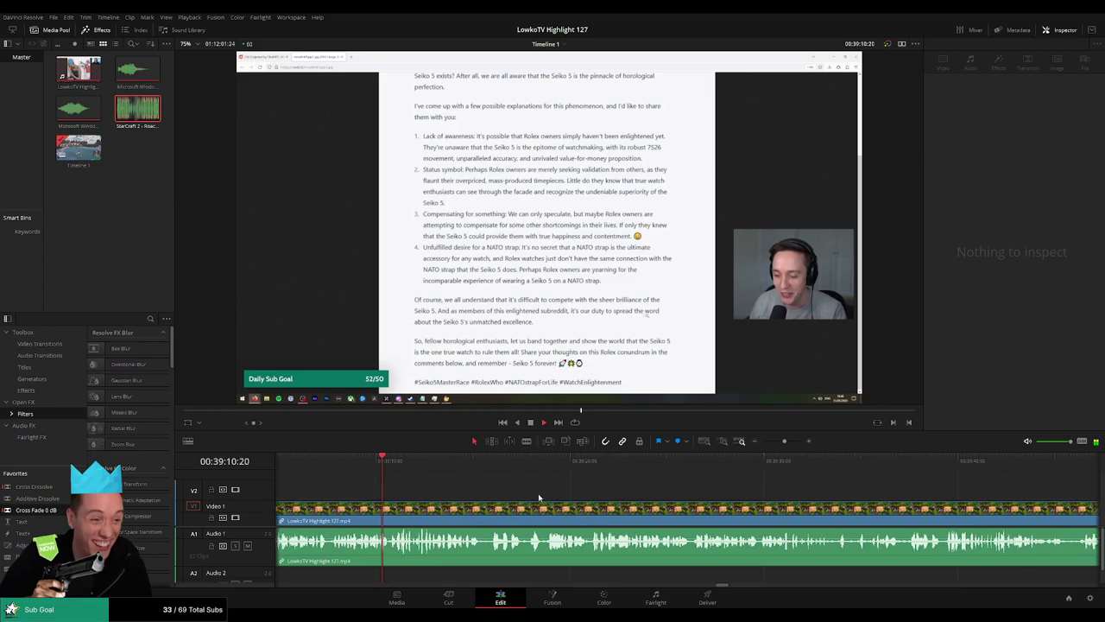
{"action": "scroll", "coordinate": [538, 493], "scroll_direction": "right", "scroll_amount": 1}
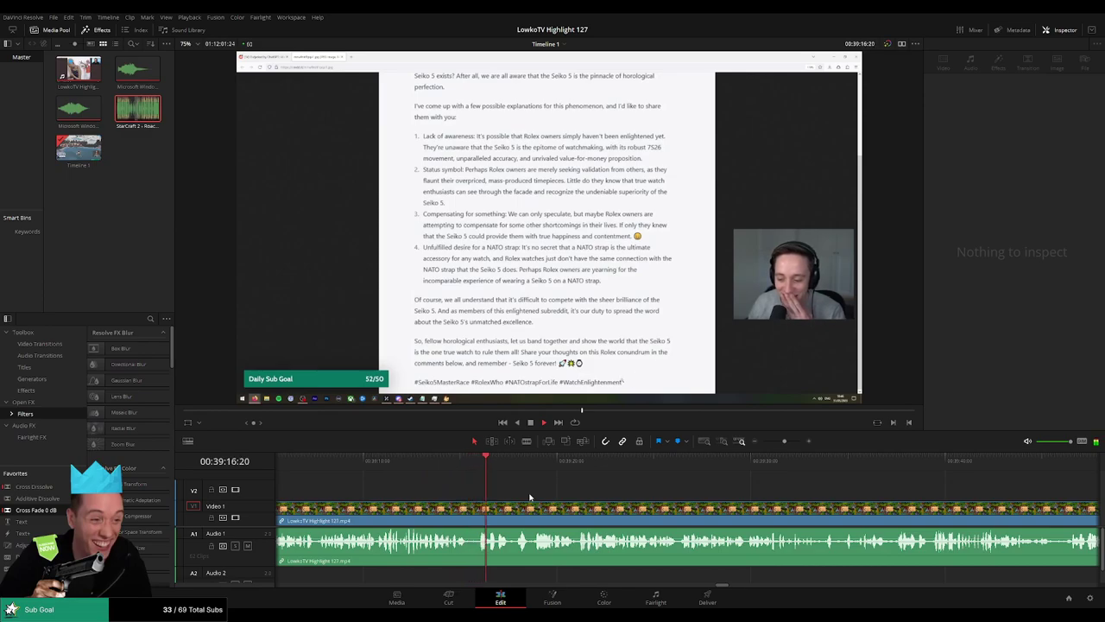
{"action": "scroll", "coordinate": [602, 504], "scroll_direction": "right", "scroll_amount": 1}
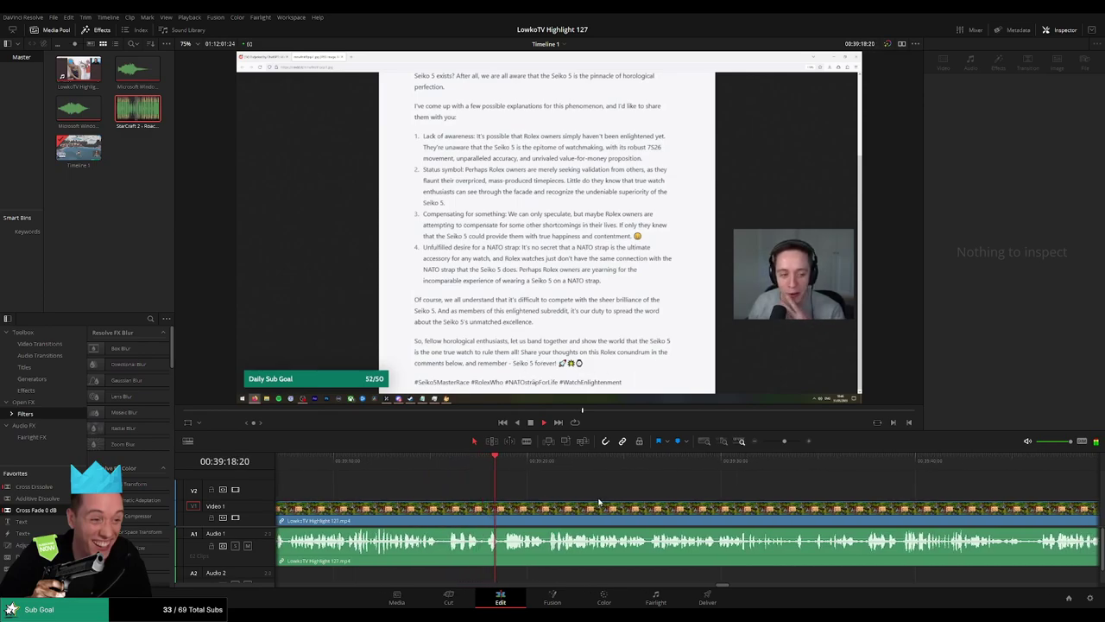
{"action": "scroll", "coordinate": [617, 503], "scroll_direction": "right", "scroll_amount": 3}
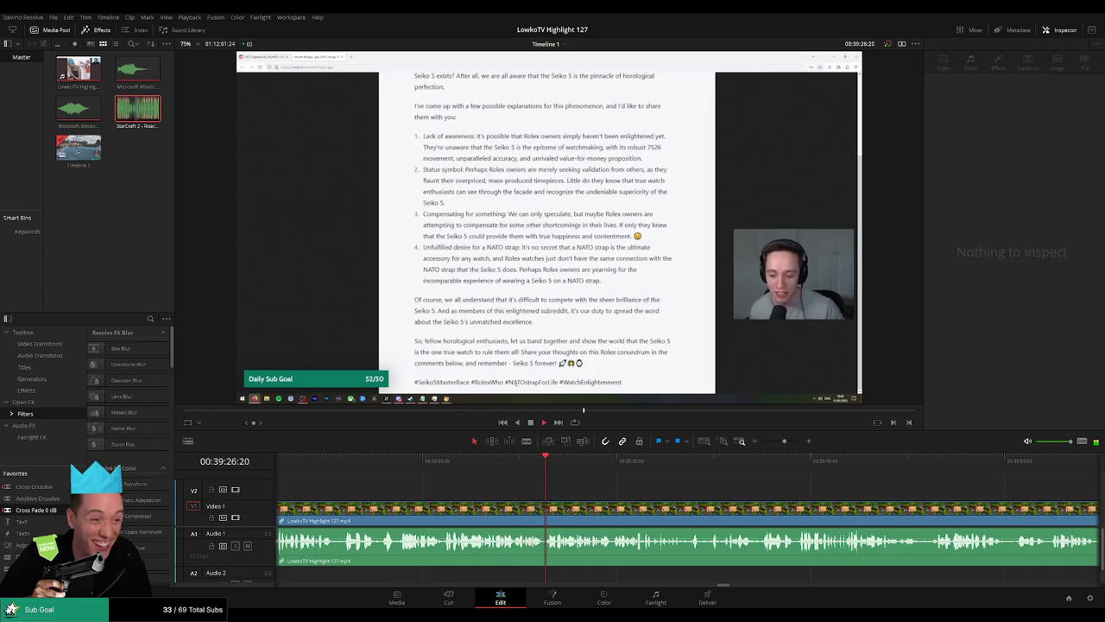
{"action": "scroll", "coordinate": [678, 493], "scroll_direction": "right", "scroll_amount": 3}
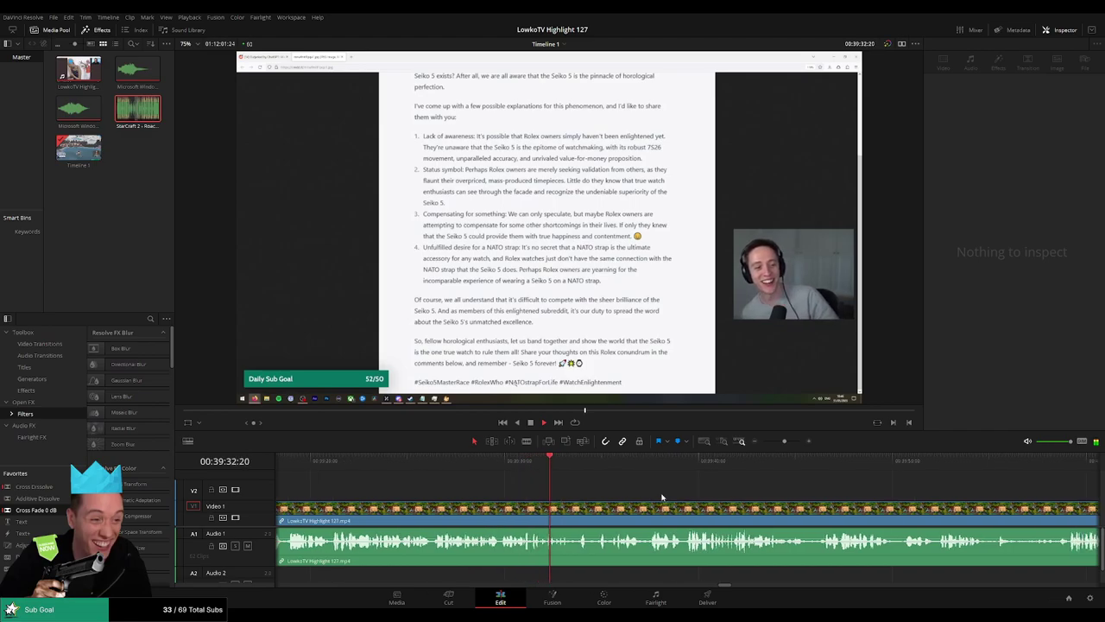
{"action": "scroll", "coordinate": [639, 493], "scroll_direction": "right", "scroll_amount": 3}
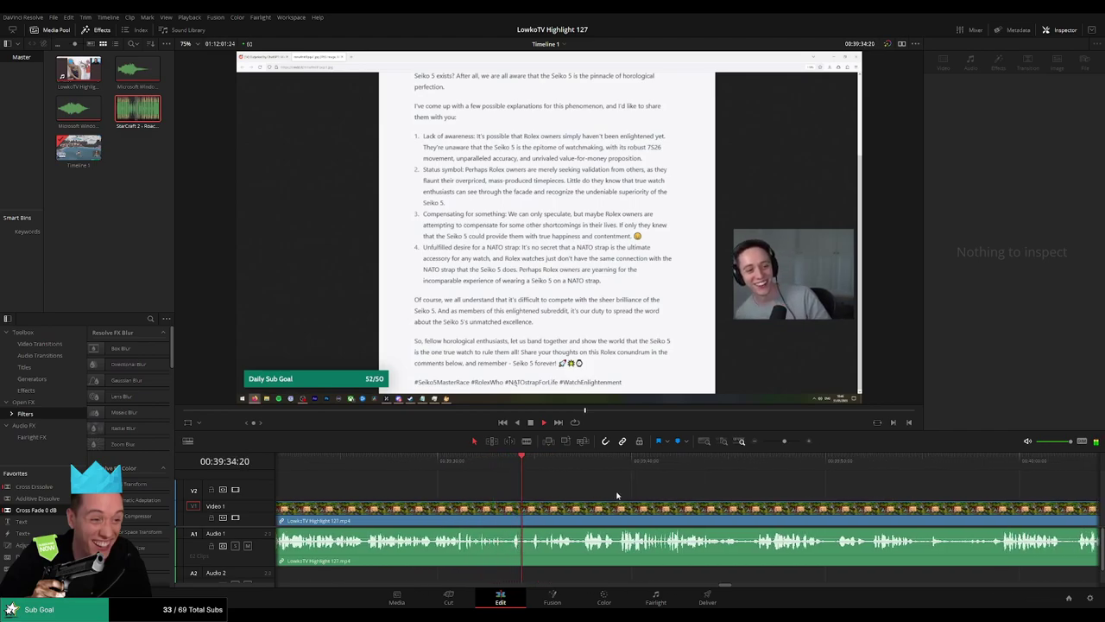
{"action": "scroll", "coordinate": [595, 494], "scroll_direction": "right", "scroll_amount": 3}
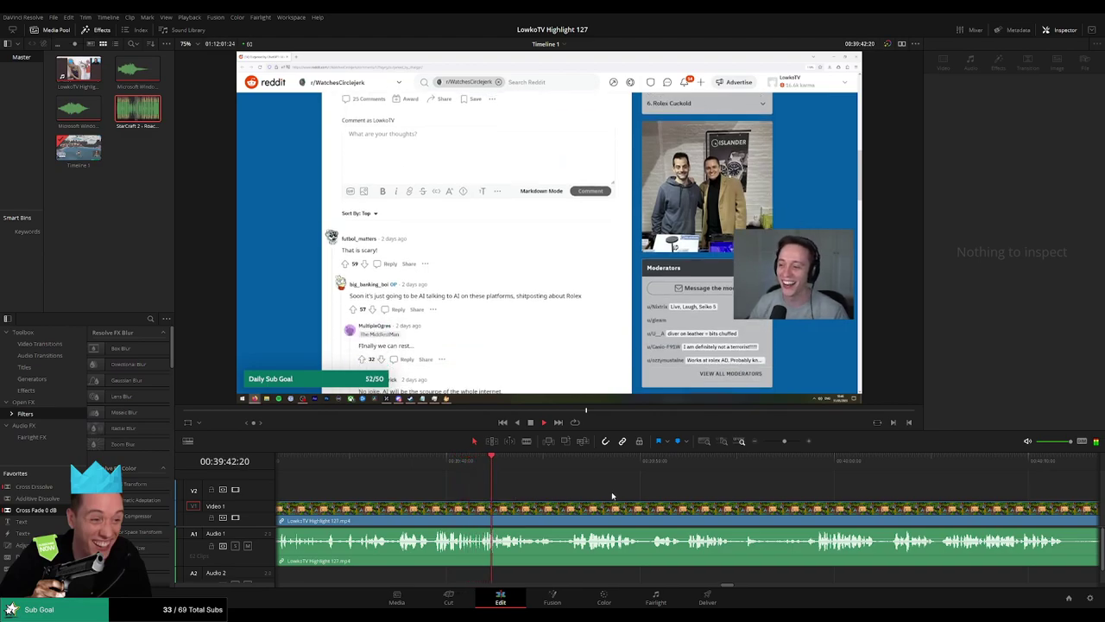
{"action": "scroll", "coordinate": [562, 492], "scroll_direction": "right", "scroll_amount": 1}
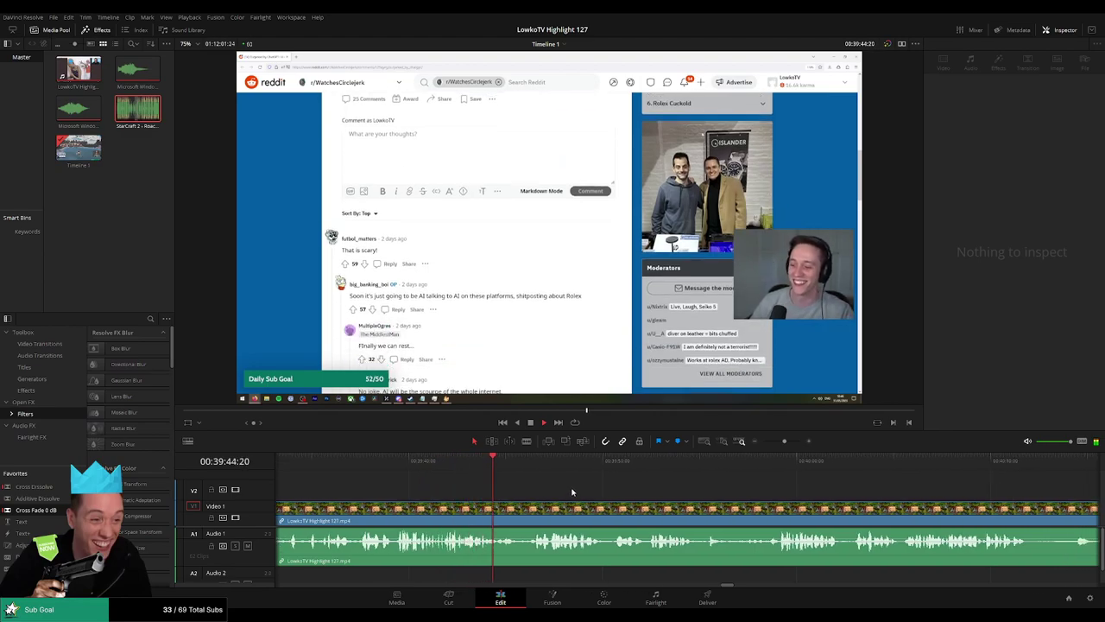
{"action": "scroll", "coordinate": [615, 499], "scroll_direction": "right", "scroll_amount": 1}
{"action": "scroll", "coordinate": [615, 499], "scroll_direction": "right", "scroll_amount": 2}
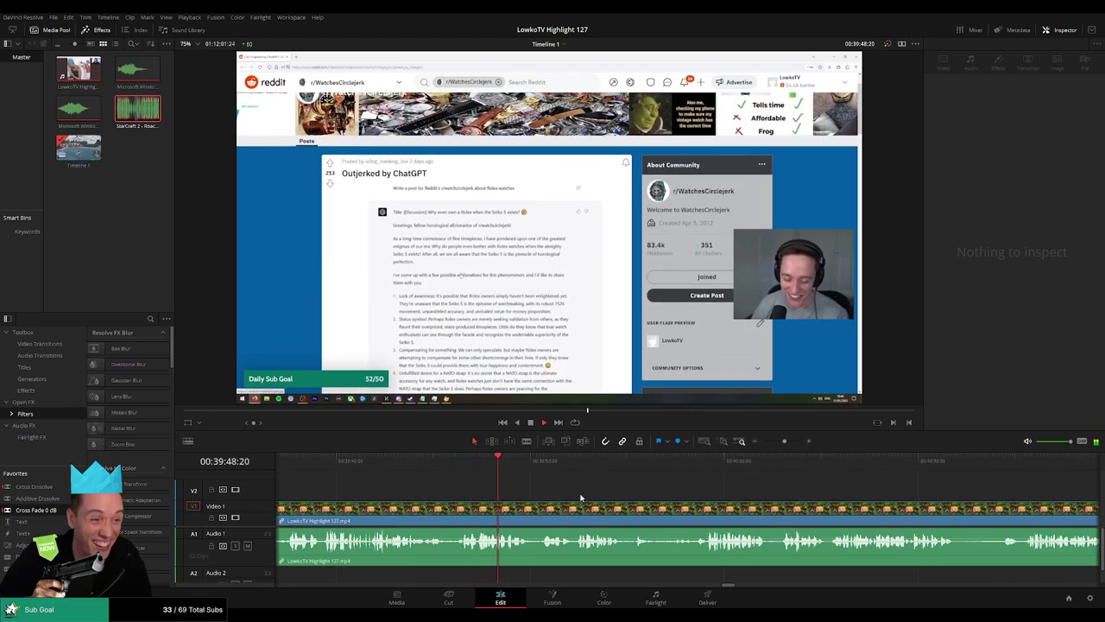
{"action": "scroll", "coordinate": [591, 497], "scroll_direction": "right", "scroll_amount": 1}
{"action": "scroll", "coordinate": [592, 497], "scroll_direction": "right", "scroll_amount": 3}
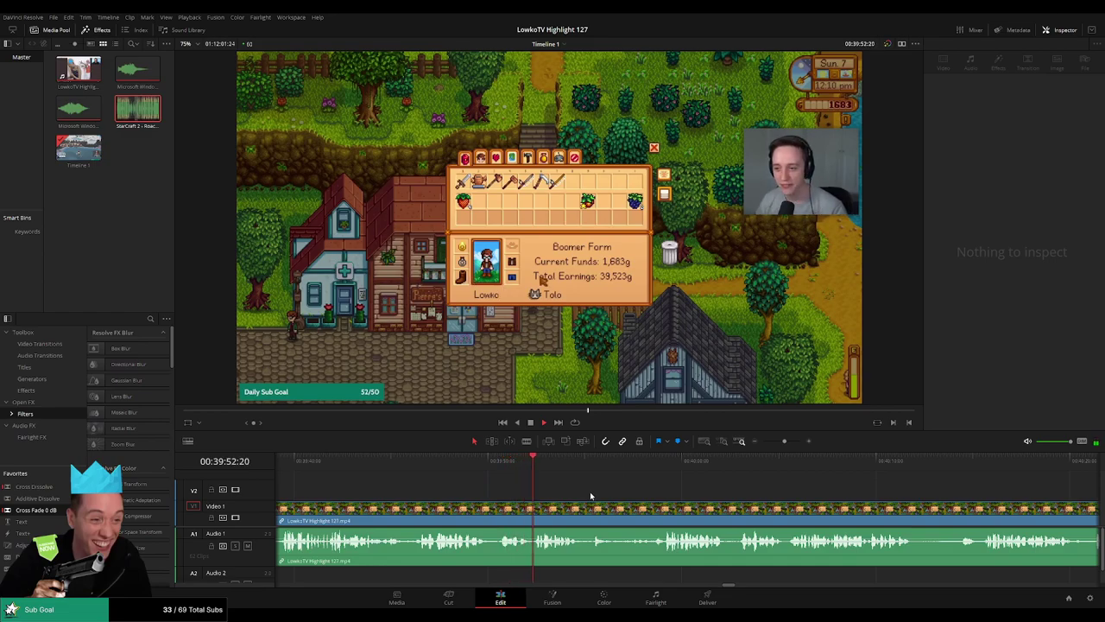
{"action": "scroll", "coordinate": [583, 498], "scroll_direction": "right", "scroll_amount": 5}
{"action": "scroll", "coordinate": [566, 497], "scroll_direction": "right", "scroll_amount": 4}
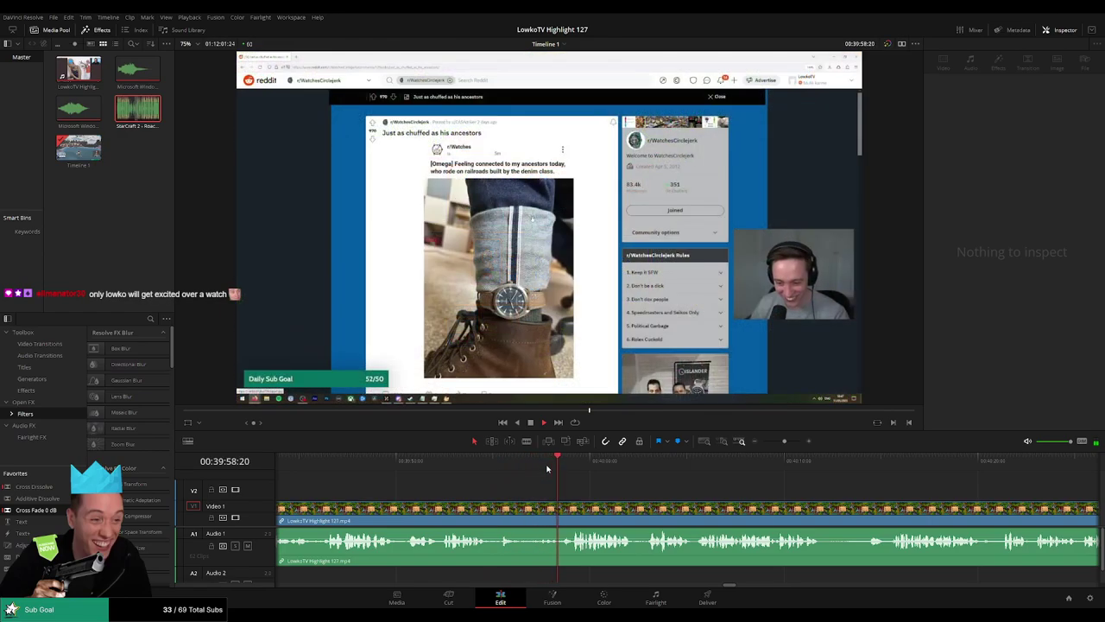
Blade out a short piece at 00:39:54, ripple delete it, and play back the edit.
{"action": "left_click", "coordinate": [481, 463]}
{"action": "key", "text": "b"}
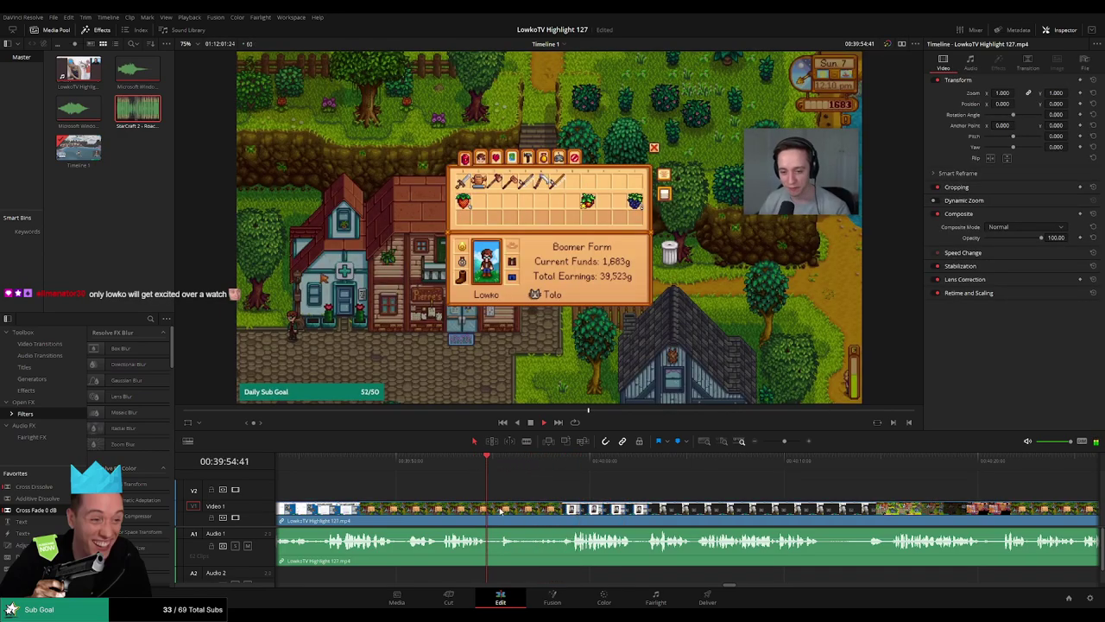
{"action": "left_click", "coordinate": [490, 510]}
{"action": "left_click", "coordinate": [501, 518]}
{"action": "key", "text": "a"}
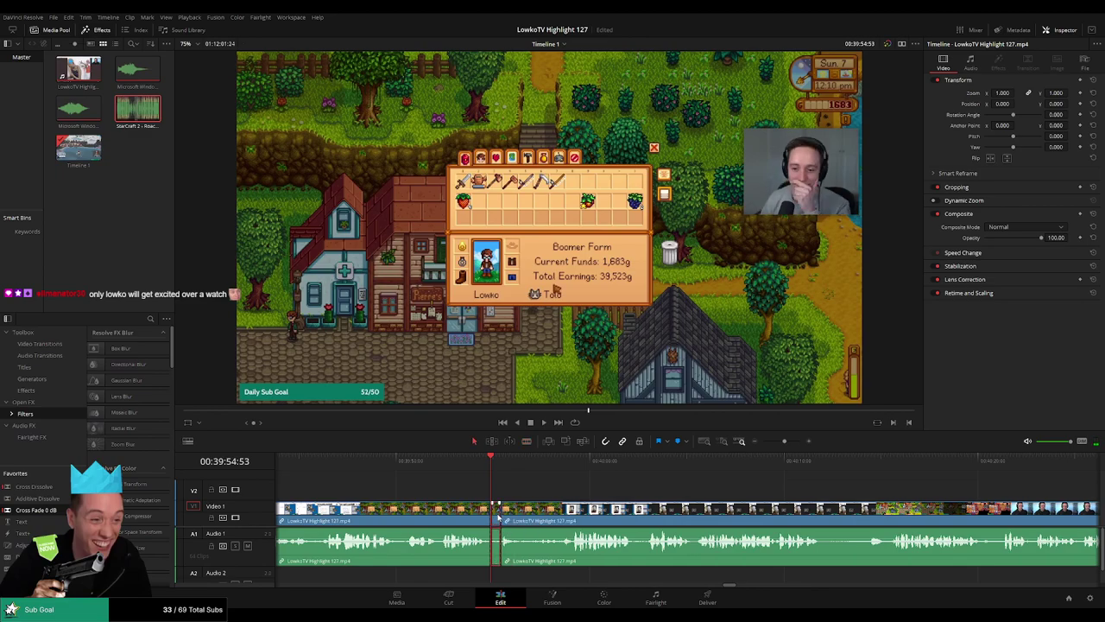
{"action": "left_click", "coordinate": [497, 514]}
{"action": "key", "text": "Delete"}
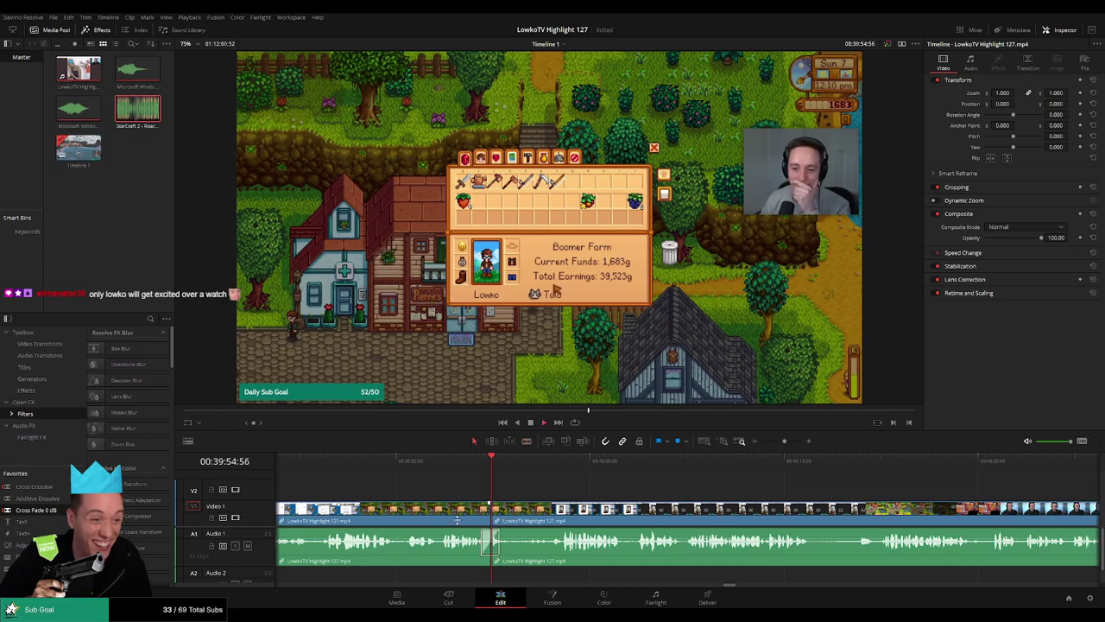
{"action": "left_click", "coordinate": [456, 521]}
{"action": "key", "text": "space"}
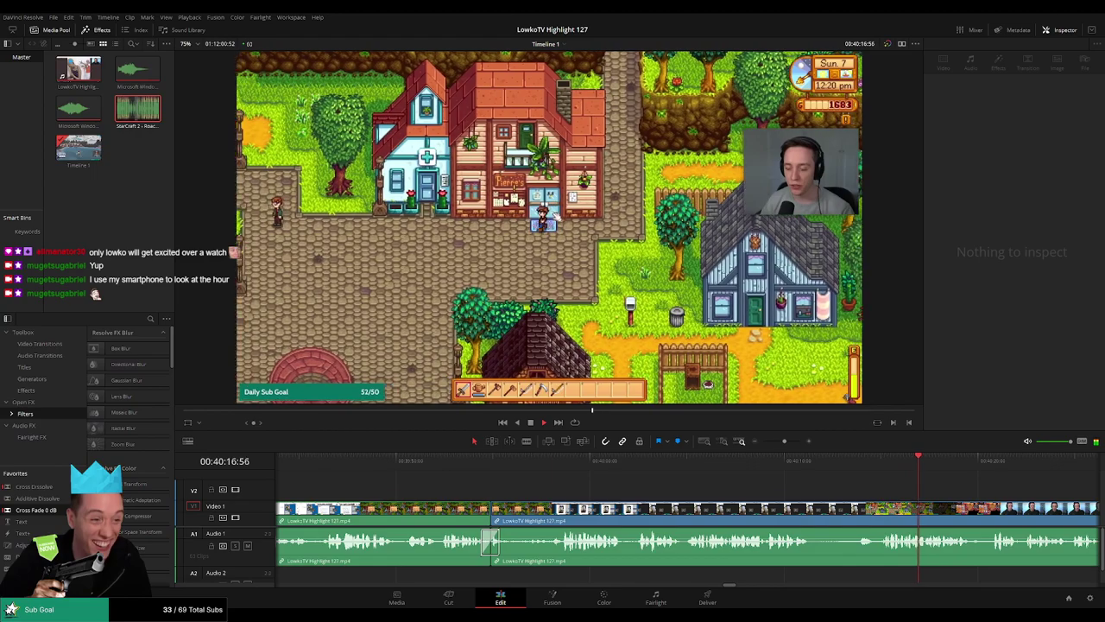
Split off the brief webcam section near 00:40:22 with Ctrl+B and ripple delete it.
{"action": "scroll", "coordinate": [680, 491], "scroll_direction": "right", "scroll_amount": 3}
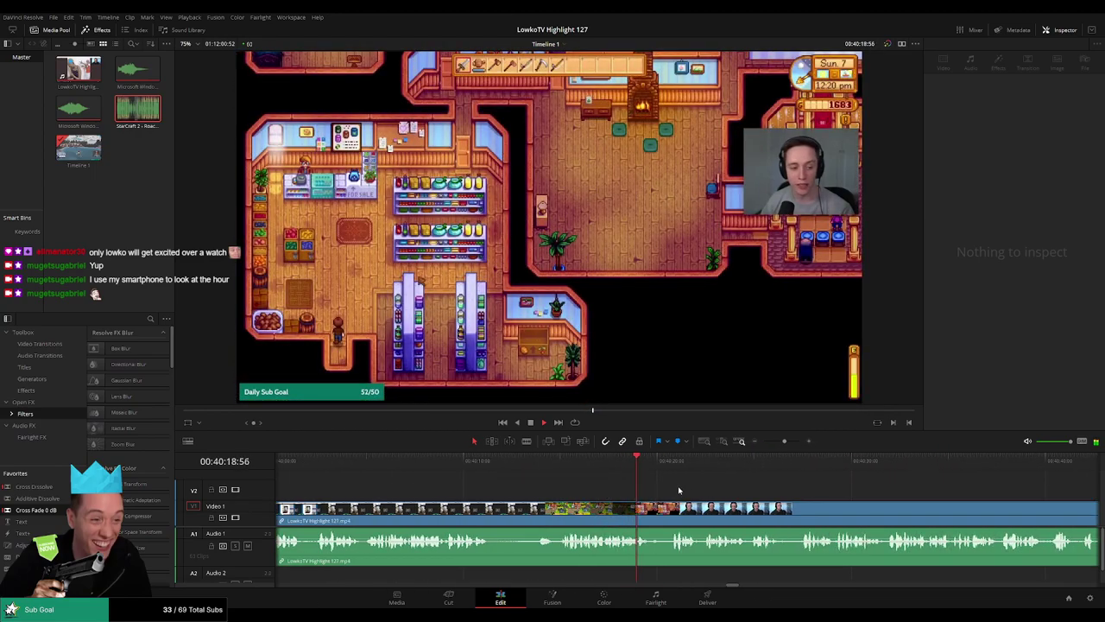
{"action": "scroll", "coordinate": [623, 488], "scroll_direction": "right", "scroll_amount": 3}
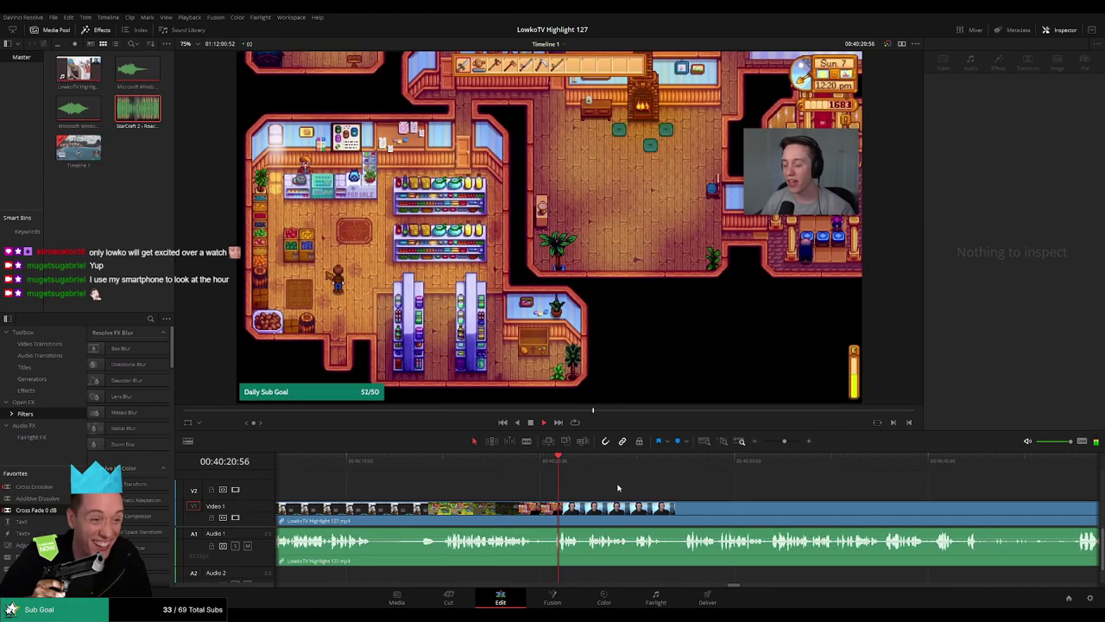
{"action": "scroll", "coordinate": [613, 490], "scroll_direction": "right", "scroll_amount": 3}
{"action": "left_click", "coordinate": [610, 505]}
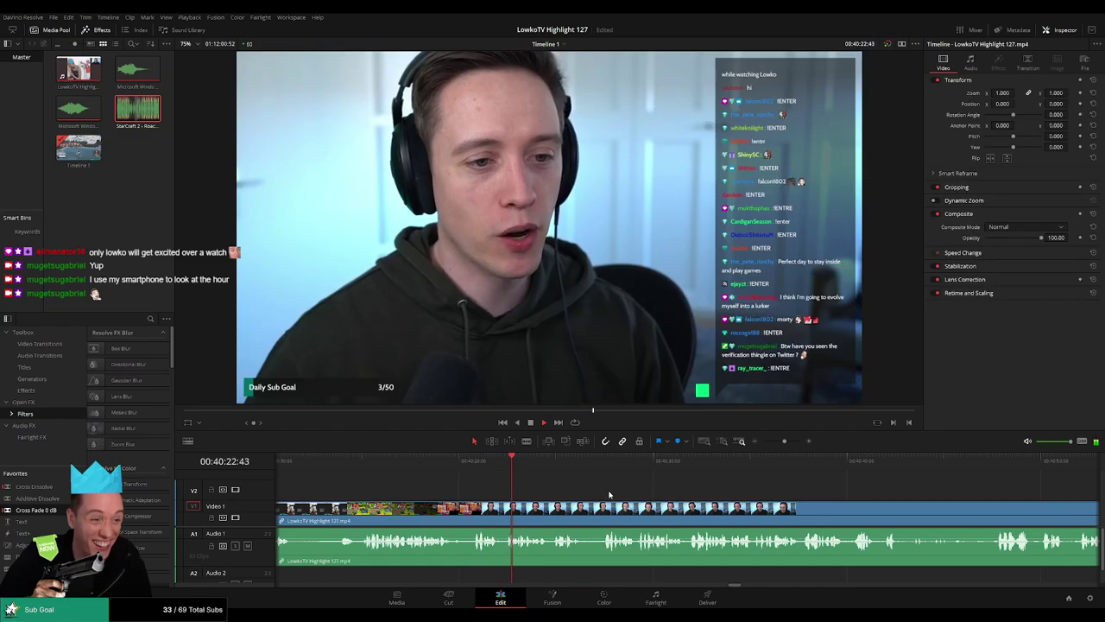
{"action": "scroll", "coordinate": [529, 492], "scroll_direction": "right", "scroll_amount": 3}
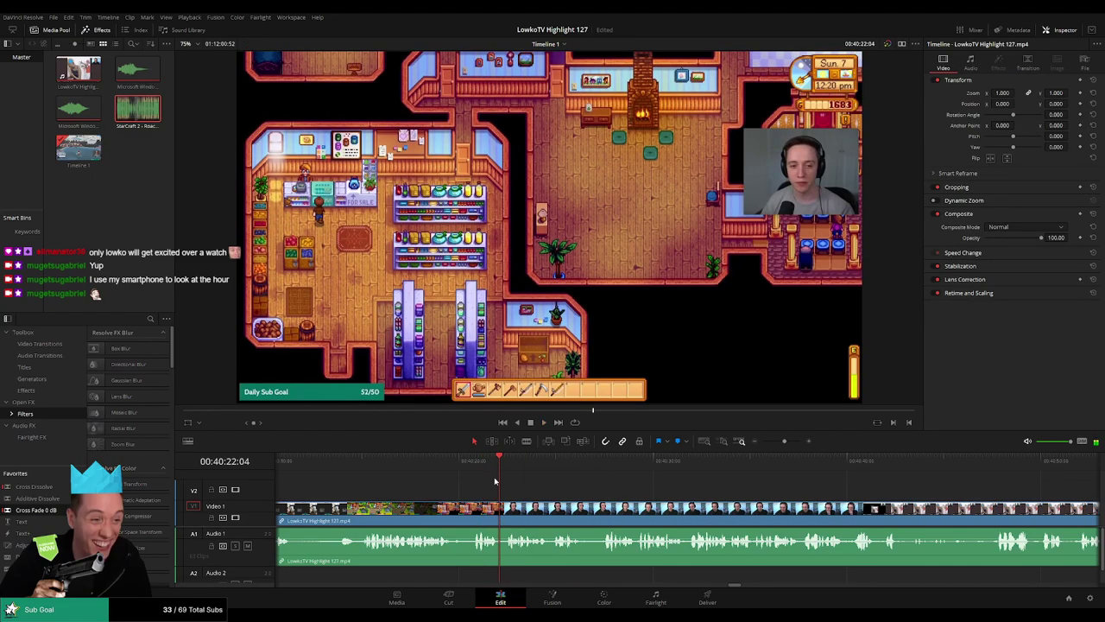
{"action": "scroll", "coordinate": [644, 498], "scroll_direction": "up", "scroll_amount": 2}
{"action": "key", "text": "ctrl+b"}
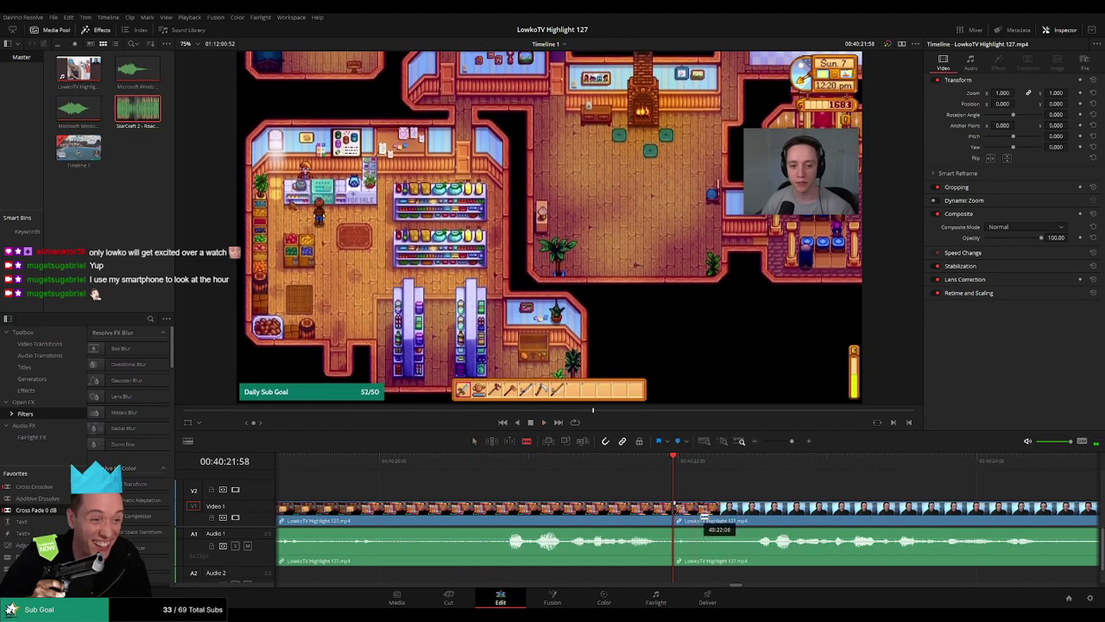
{"action": "key", "text": "Left"}
{"action": "key", "text": "Left"}
{"action": "key", "text": "Left"}
{"action": "key", "text": "ctrl+b"}
{"action": "key", "text": "Delete"}
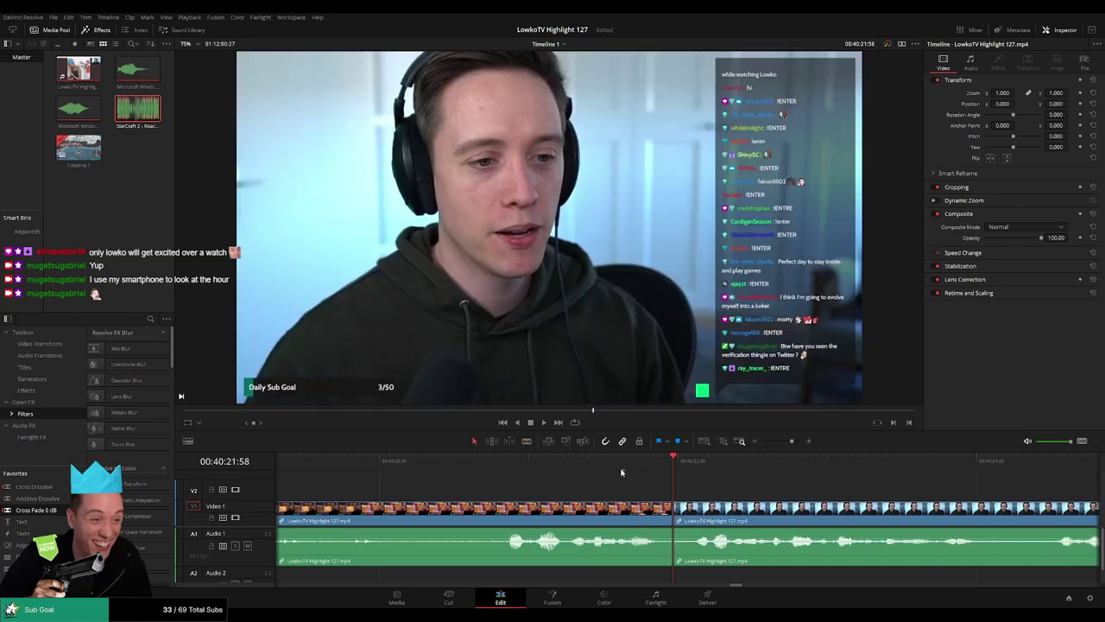
Play back the trimmed section and zoom the timeline in around the playhead.
{"action": "key", "text": "space"}
{"action": "left_click", "coordinate": [529, 518]}
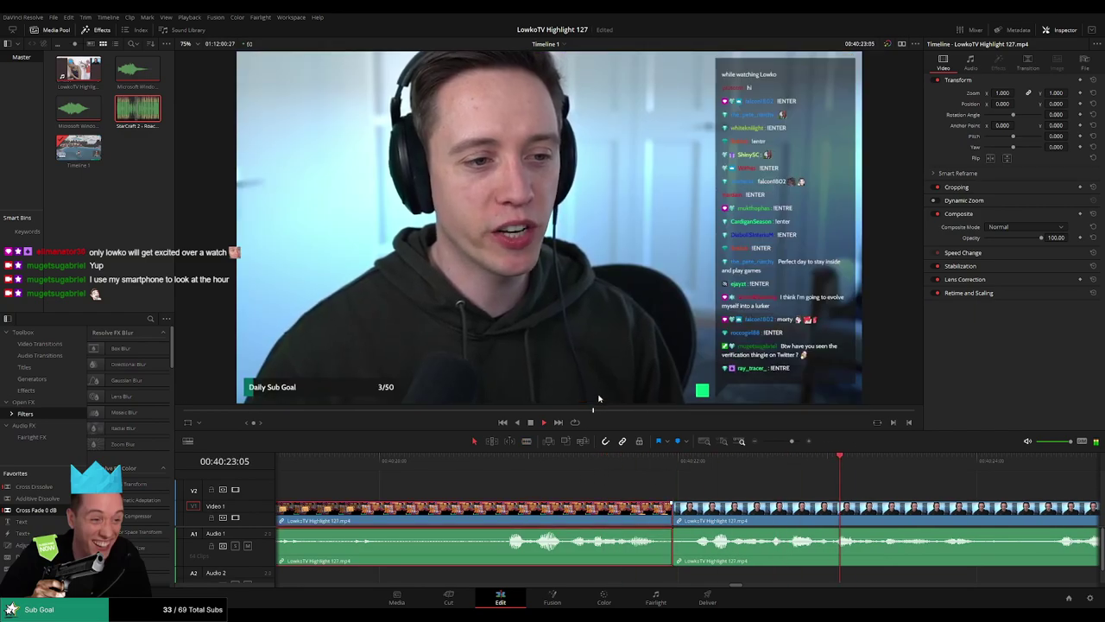
{"action": "left_click", "coordinate": [725, 462]}
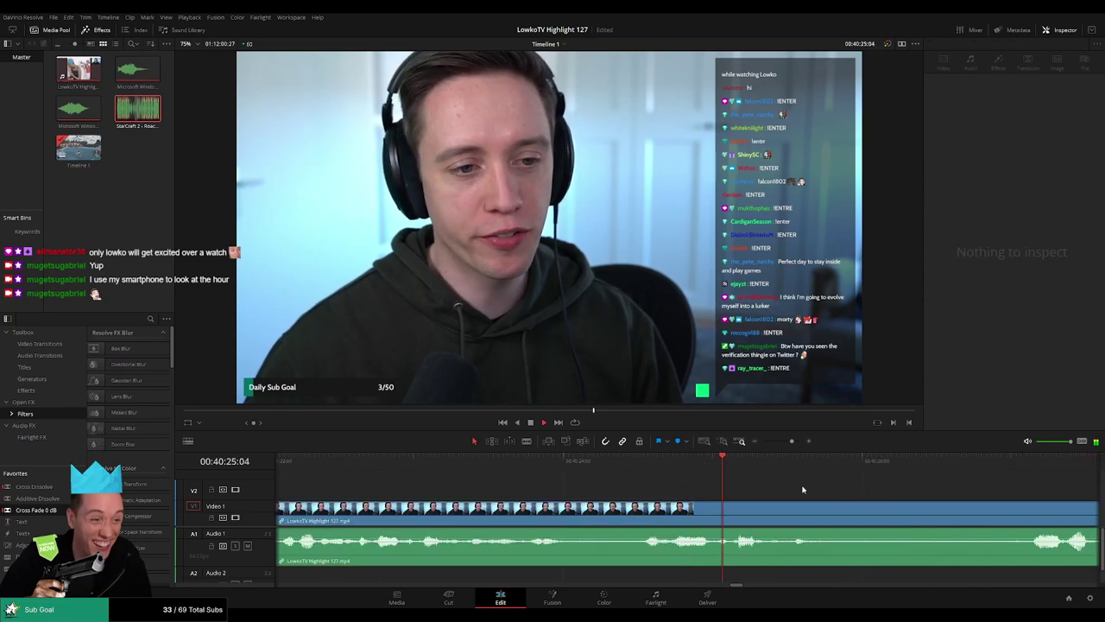
{"action": "left_click_drag", "start_coordinate": [791, 441], "coordinate": [784, 441]}
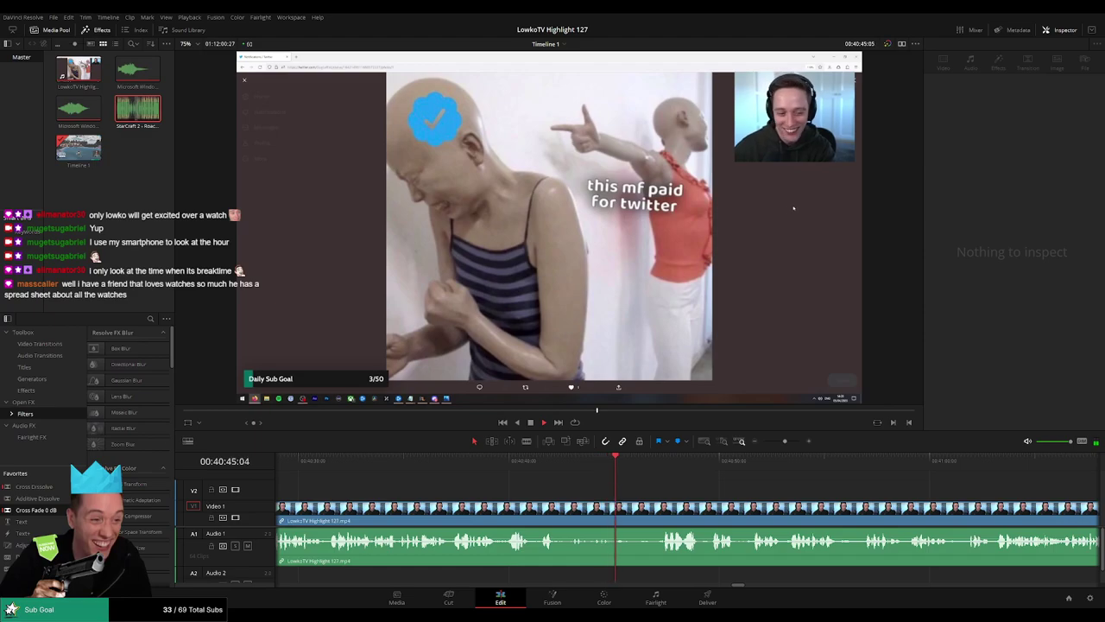
{"action": "left_click", "coordinate": [706, 366]}
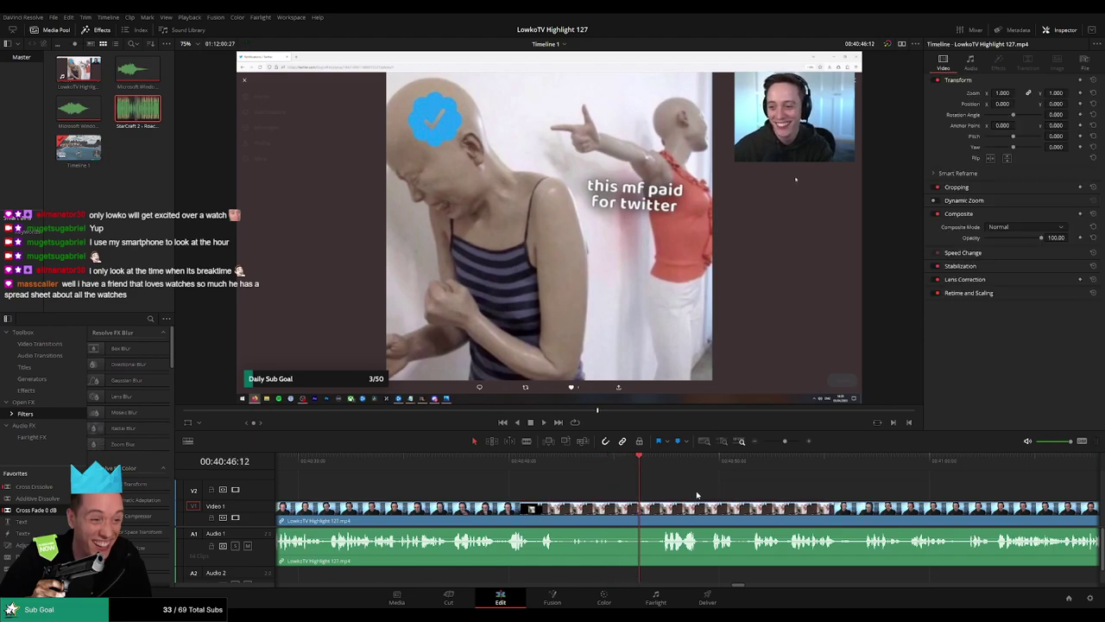
{"action": "scroll", "coordinate": [591, 498], "scroll_direction": "right", "scroll_amount": 3}
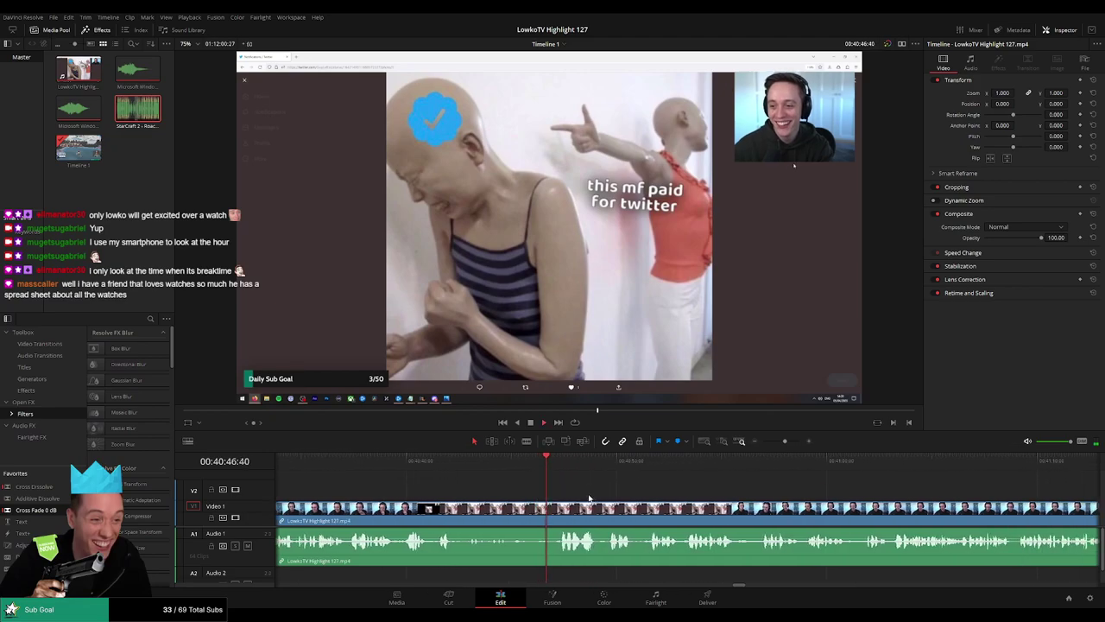
{"action": "scroll", "coordinate": [574, 499], "scroll_direction": "right", "scroll_amount": 1}
{"action": "scroll", "coordinate": [557, 501], "scroll_direction": "right", "scroll_amount": 2}
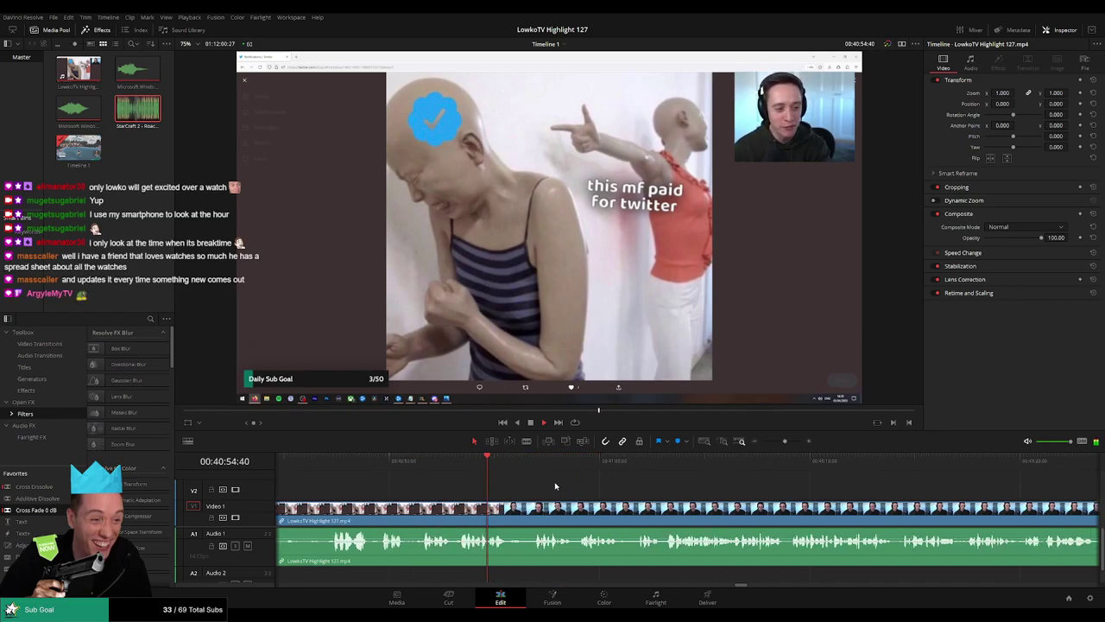
{"action": "scroll", "coordinate": [397, 503], "scroll_direction": "right", "scroll_amount": 3}
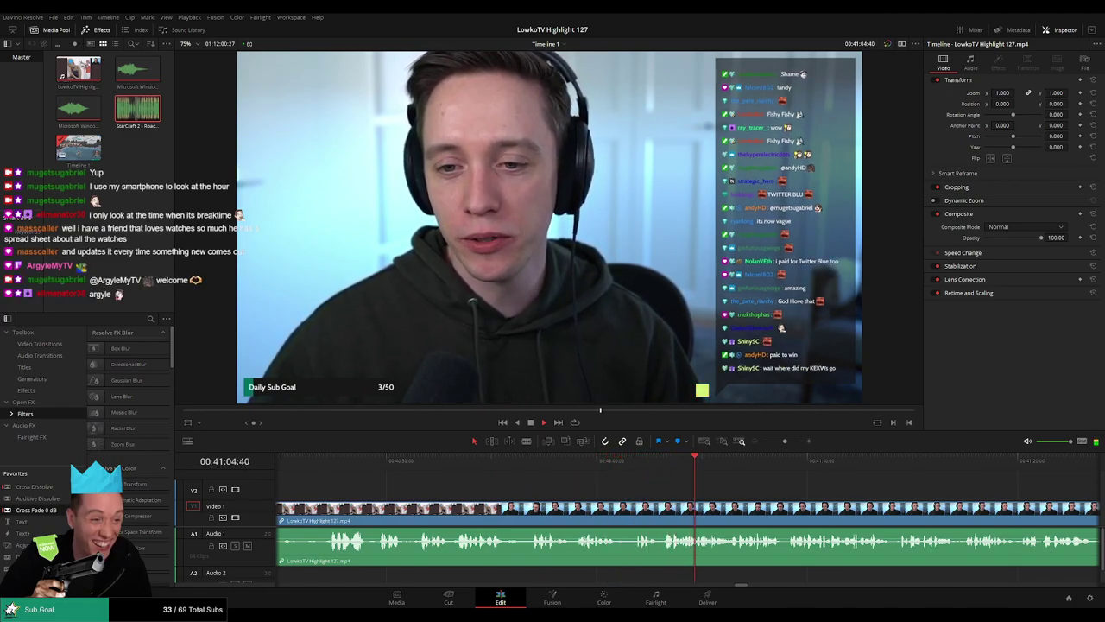
{"action": "scroll", "coordinate": [572, 495], "scroll_direction": "right", "scroll_amount": 5}
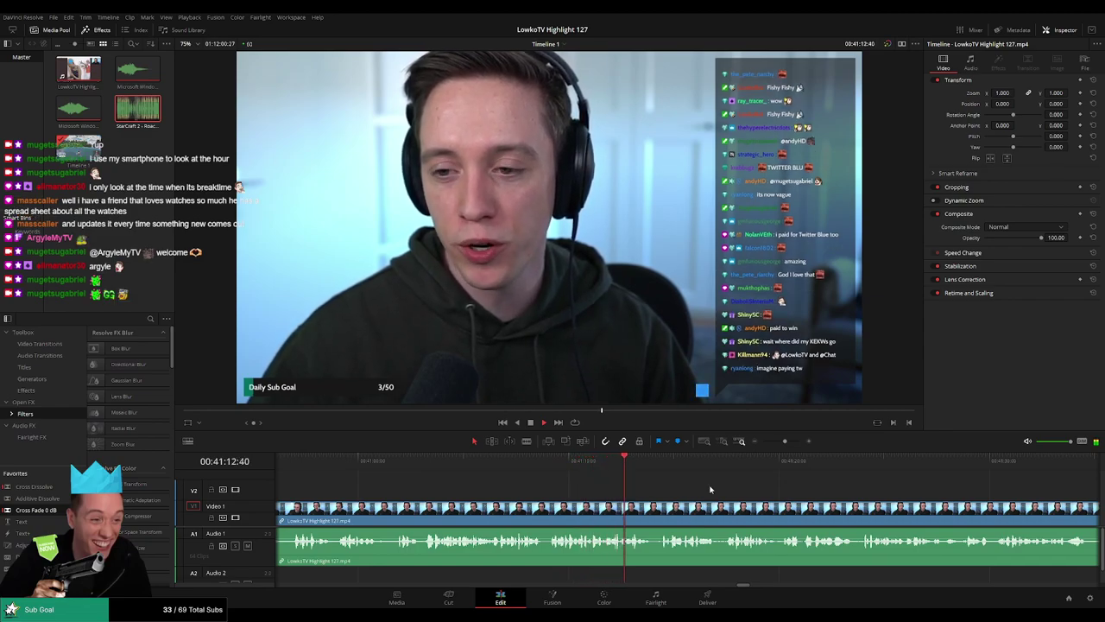
{"action": "scroll", "coordinate": [643, 487], "scroll_direction": "right", "scroll_amount": 2}
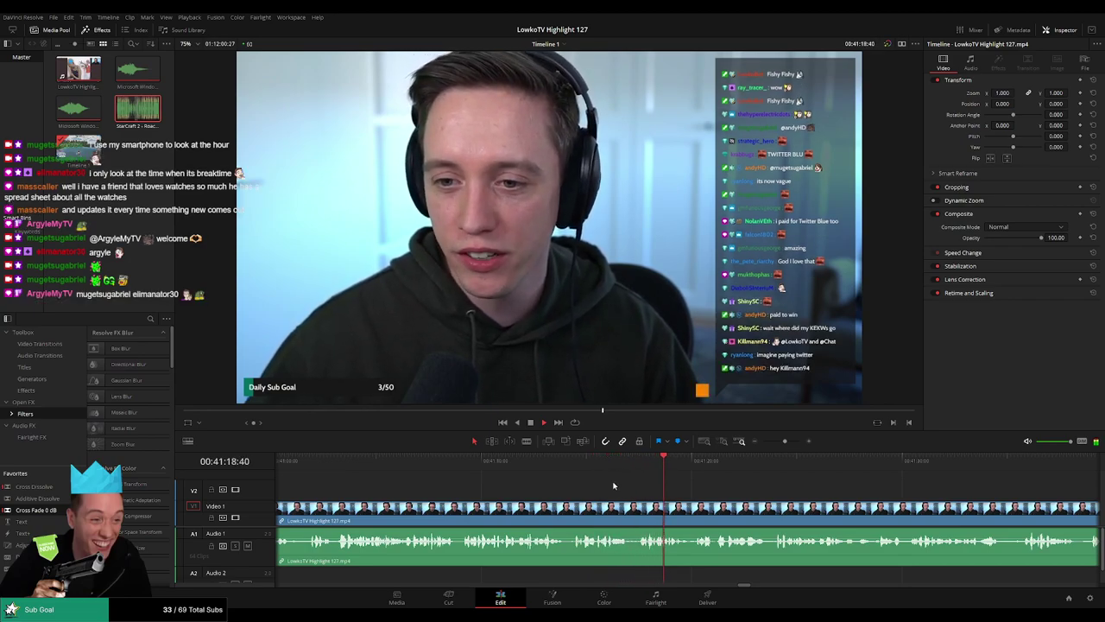
{"action": "left_click_drag", "start_coordinate": [603, 474], "coordinate": [613, 467]}
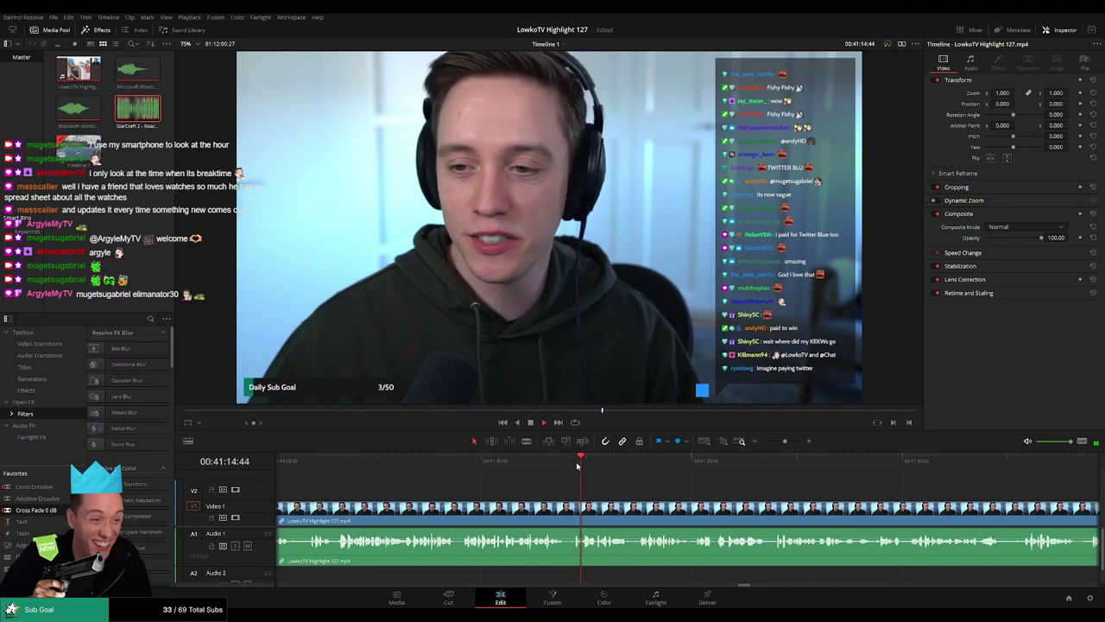
{"action": "left_click_drag", "start_coordinate": [706, 496], "coordinate": [513, 490]}
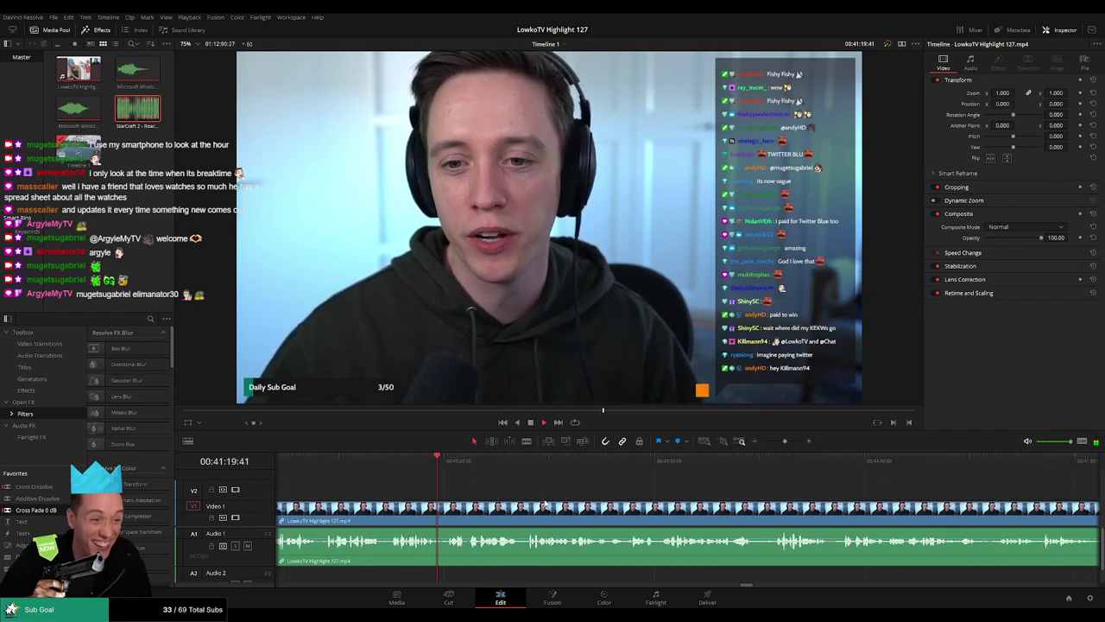
{"action": "left_click", "coordinate": [777, 442]}
{"action": "left_click_drag", "start_coordinate": [777, 442], "coordinate": [786, 442]}
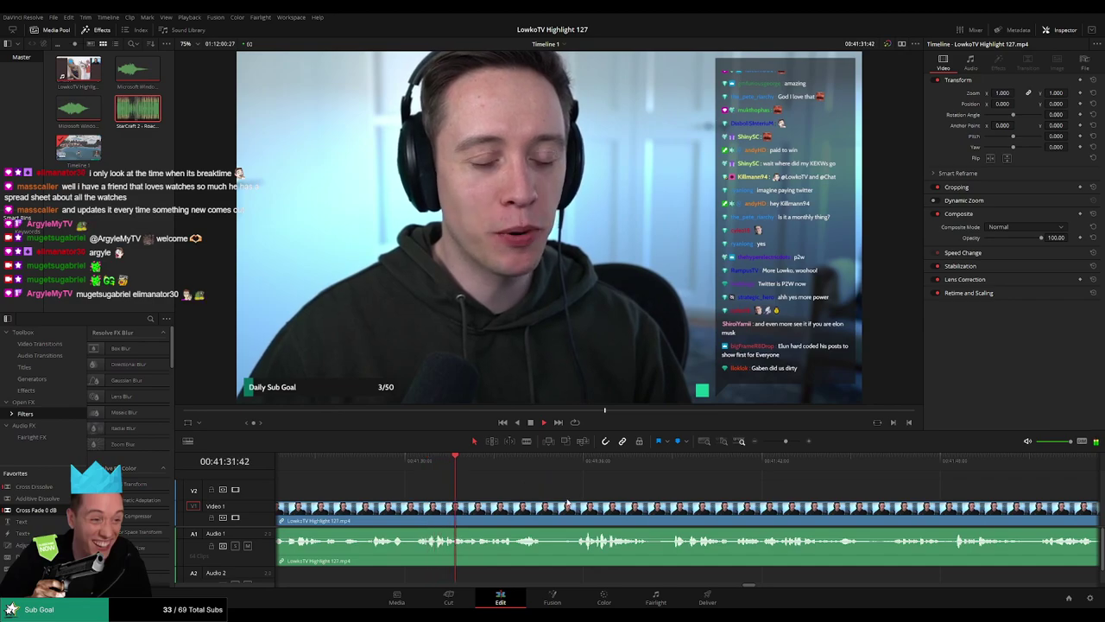
Blade the stream clip near 00:41:30, delete the short piece, and replay from 00:41:40.
{"action": "key", "text": "b"}
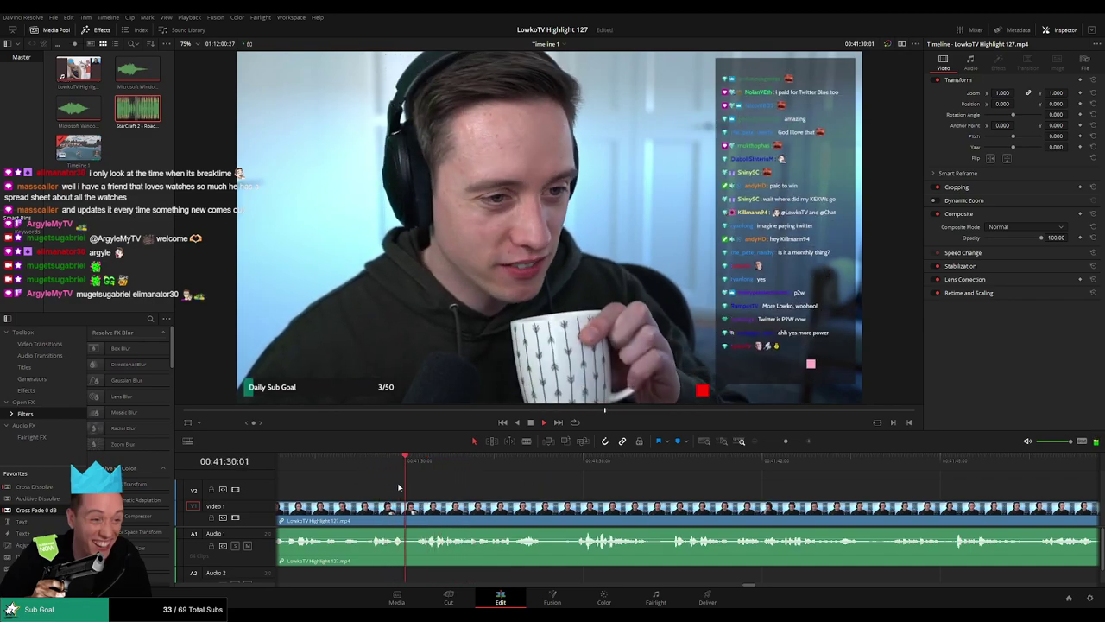
{"action": "left_click", "coordinate": [411, 512]}
{"action": "left_click", "coordinate": [410, 512]}
{"action": "key", "text": "a"}
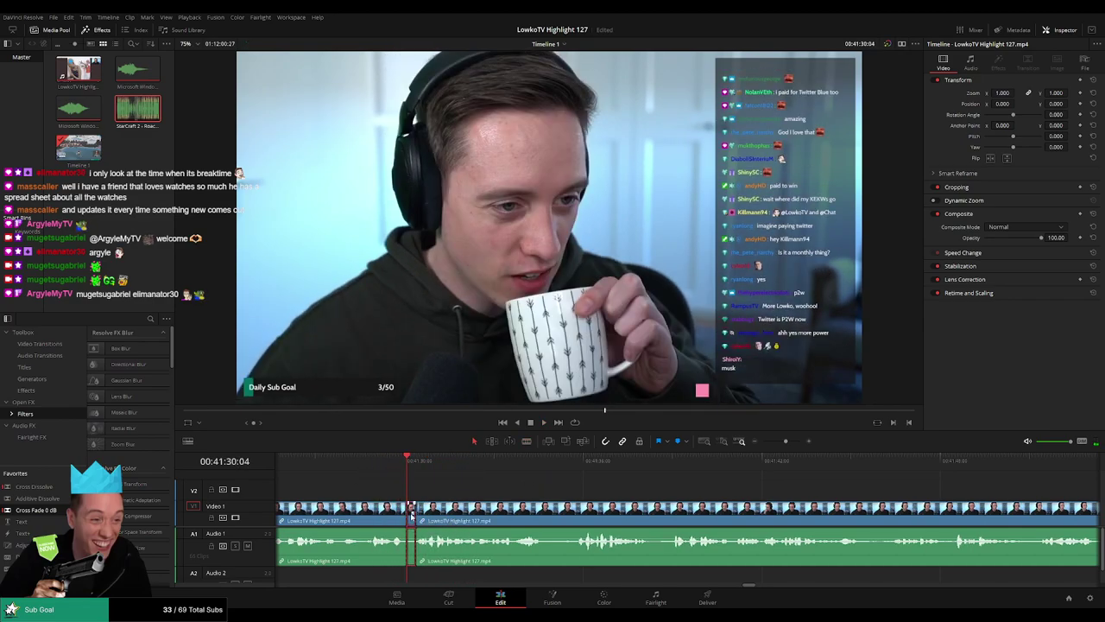
{"action": "key", "text": "Delete"}
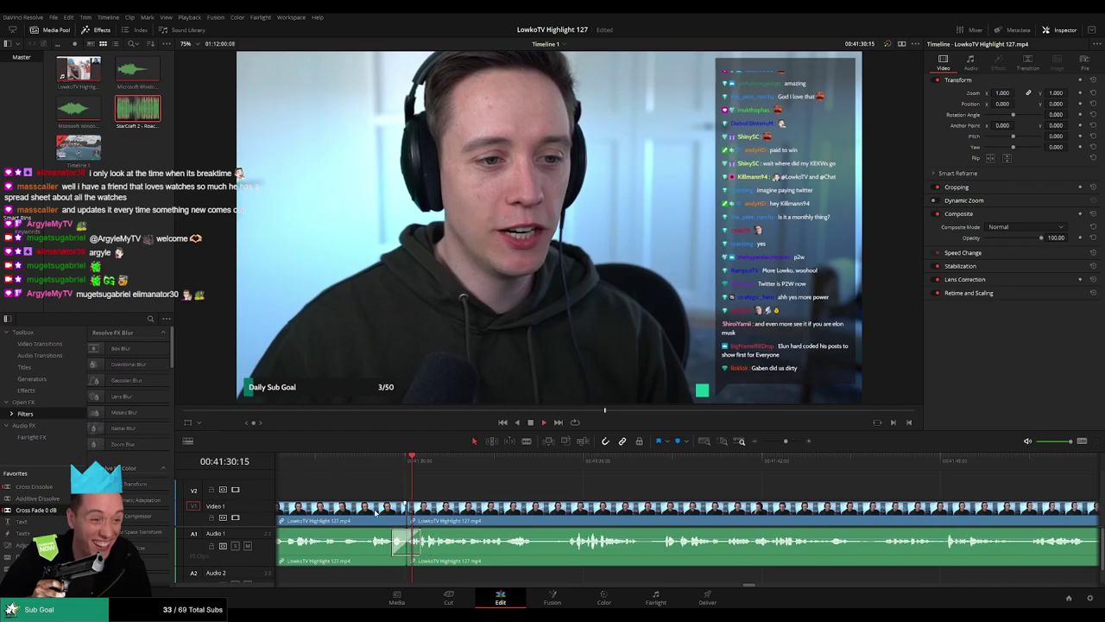
{"action": "left_click", "coordinate": [375, 512]}
{"action": "left_click", "coordinate": [659, 491]}
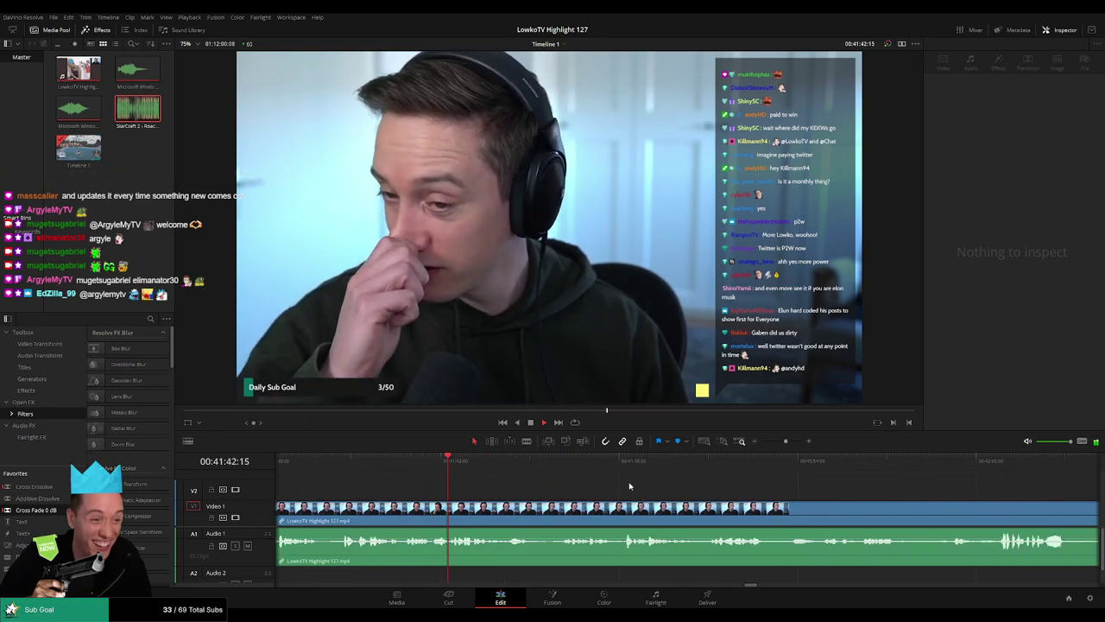
{"action": "left_click", "coordinate": [400, 462]}
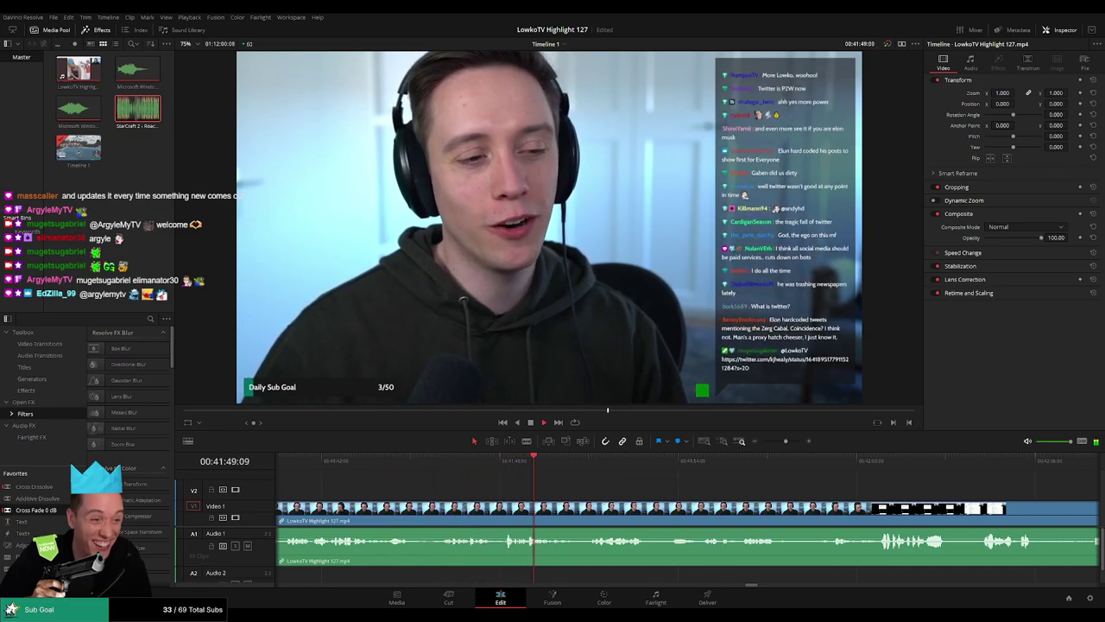
Split out a short stretch near 00:41:53 with Ctrl+B and ripple delete it.
{"action": "scroll", "coordinate": [673, 499], "scroll_direction": "right", "scroll_amount": 5}
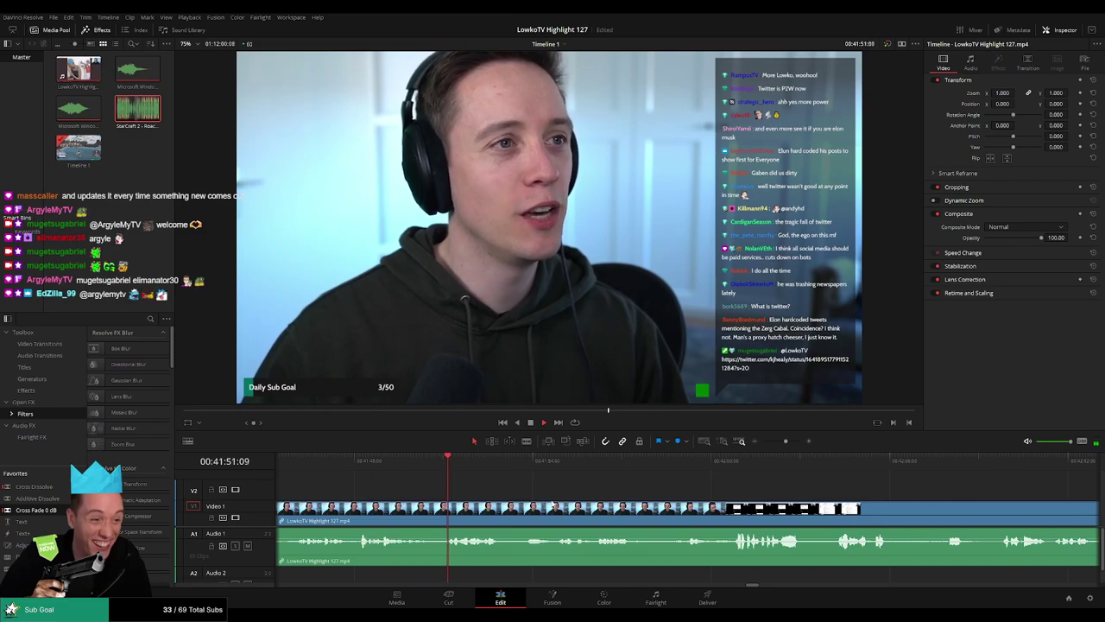
{"action": "scroll", "coordinate": [492, 495], "scroll_direction": "right", "scroll_amount": 3}
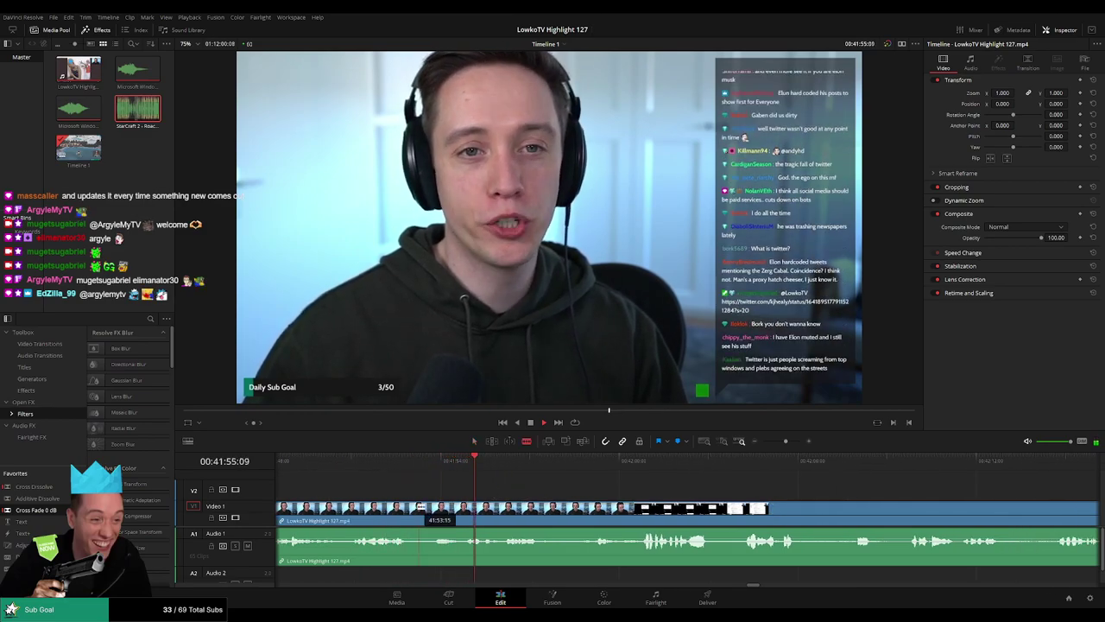
{"action": "key", "text": "ctrl+b"}
{"action": "left_click", "coordinate": [443, 509]}
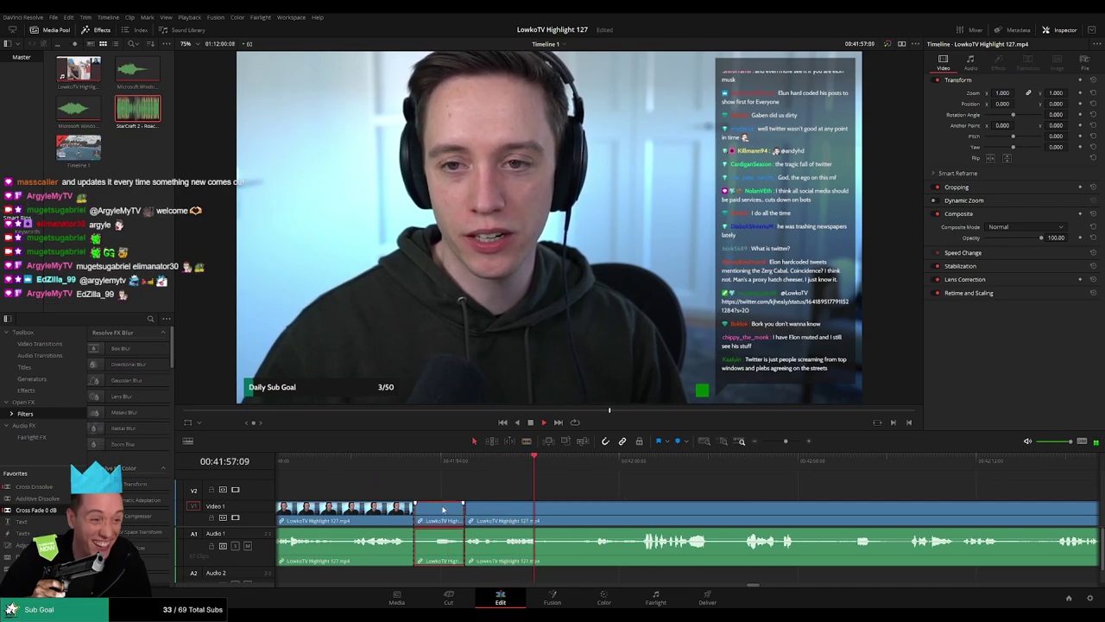
{"action": "key", "text": "Delete"}
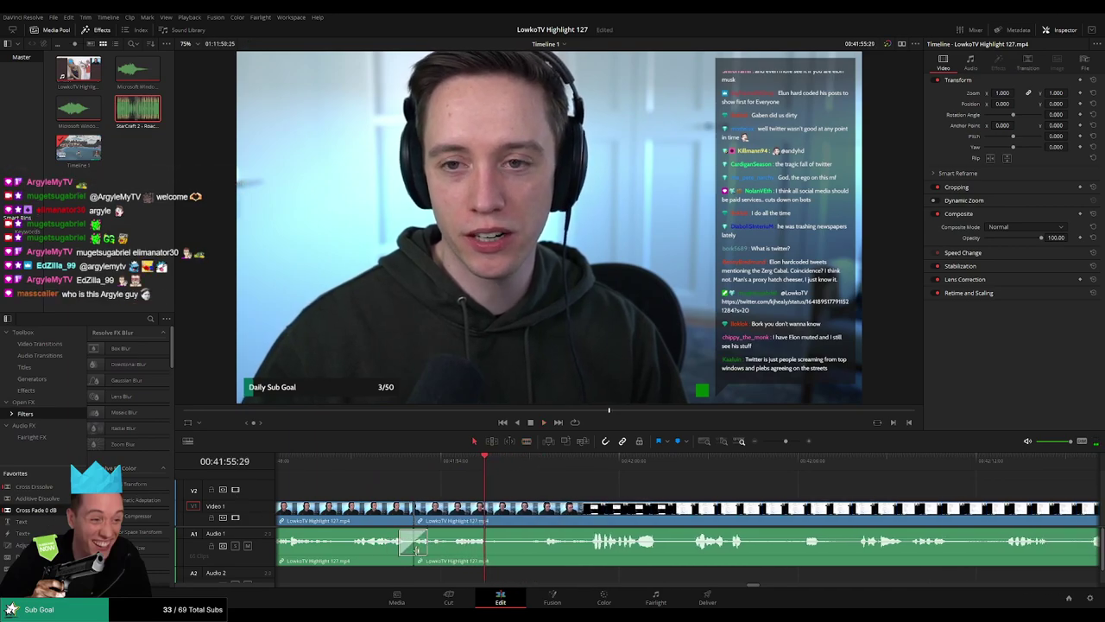
{"action": "left_click", "coordinate": [387, 473]}
{"action": "left_click", "coordinate": [374, 511]}
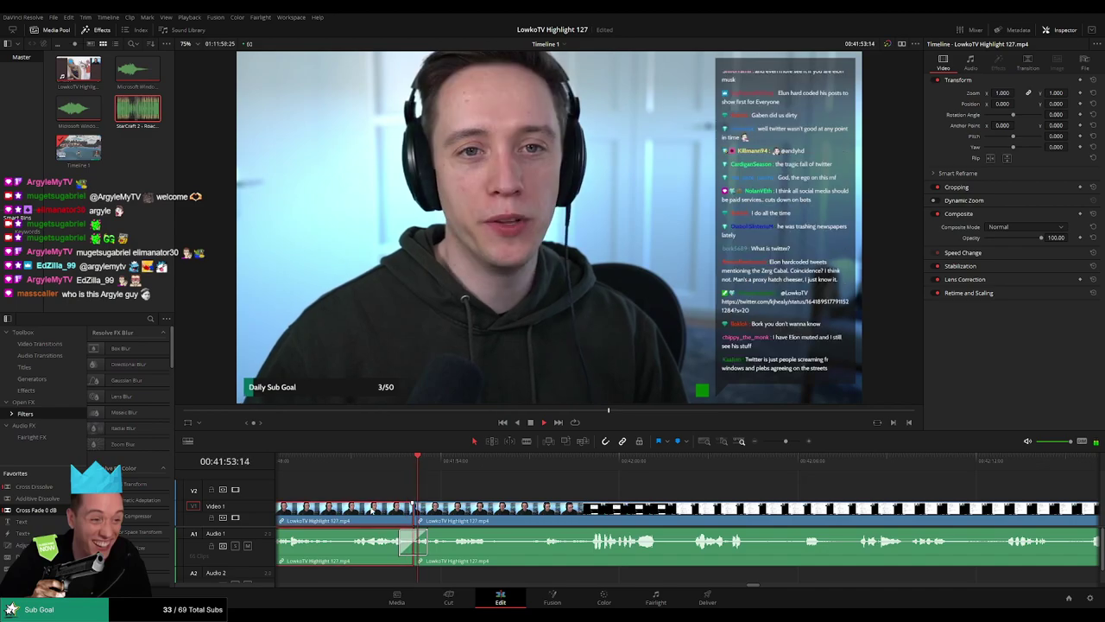
{"action": "left_click", "coordinate": [562, 488]}
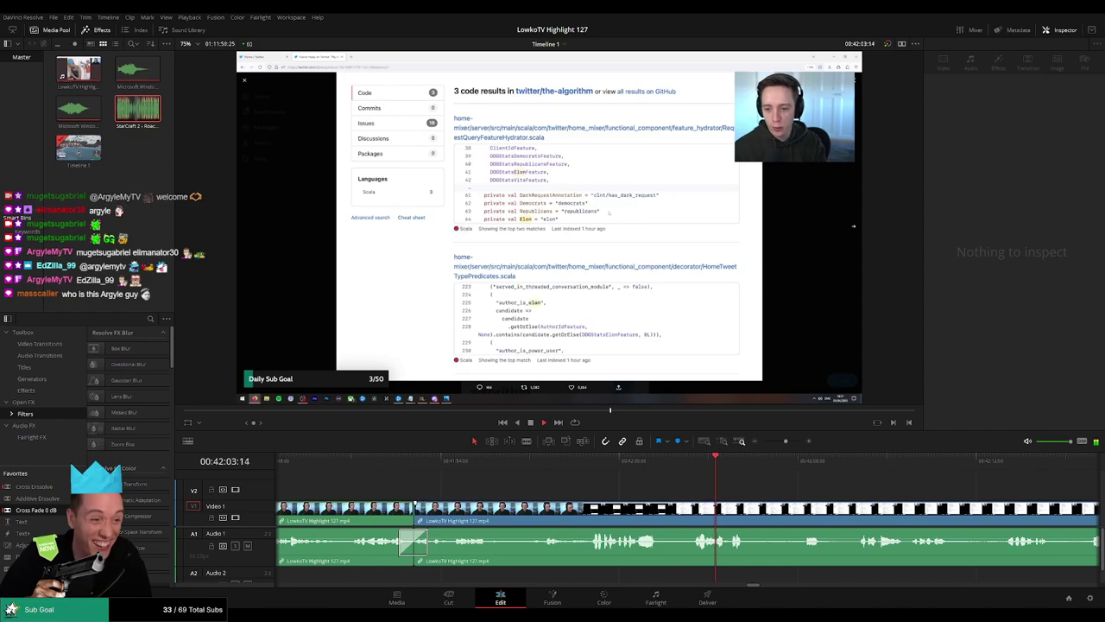
{"action": "left_click_drag", "start_coordinate": [809, 498], "coordinate": [577, 484]}
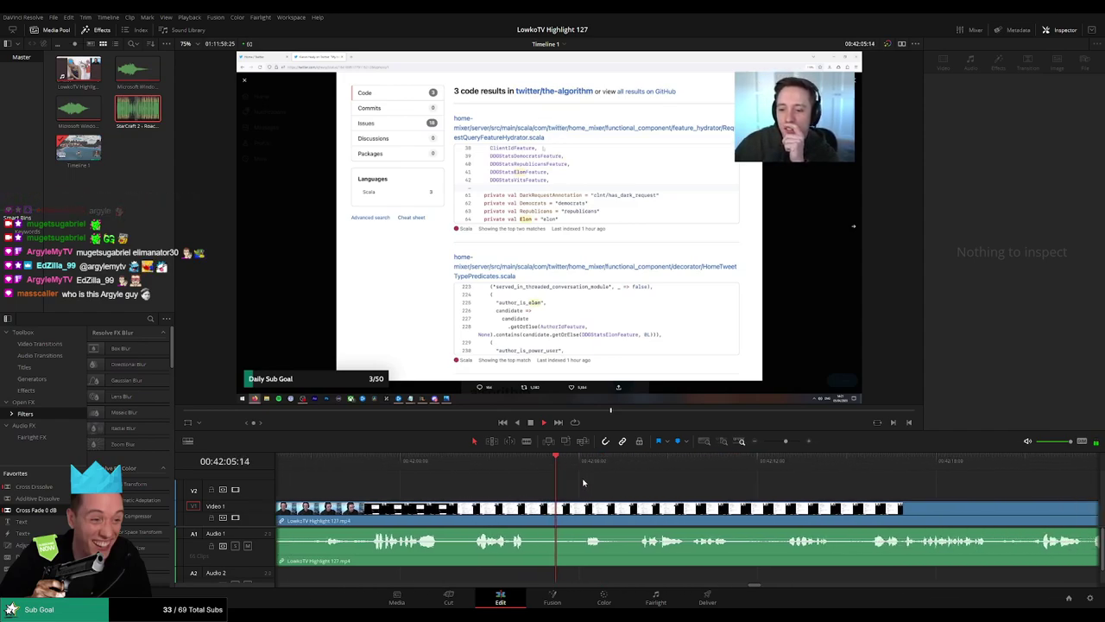
{"action": "left_click_drag", "start_coordinate": [663, 497], "coordinate": [443, 474]}
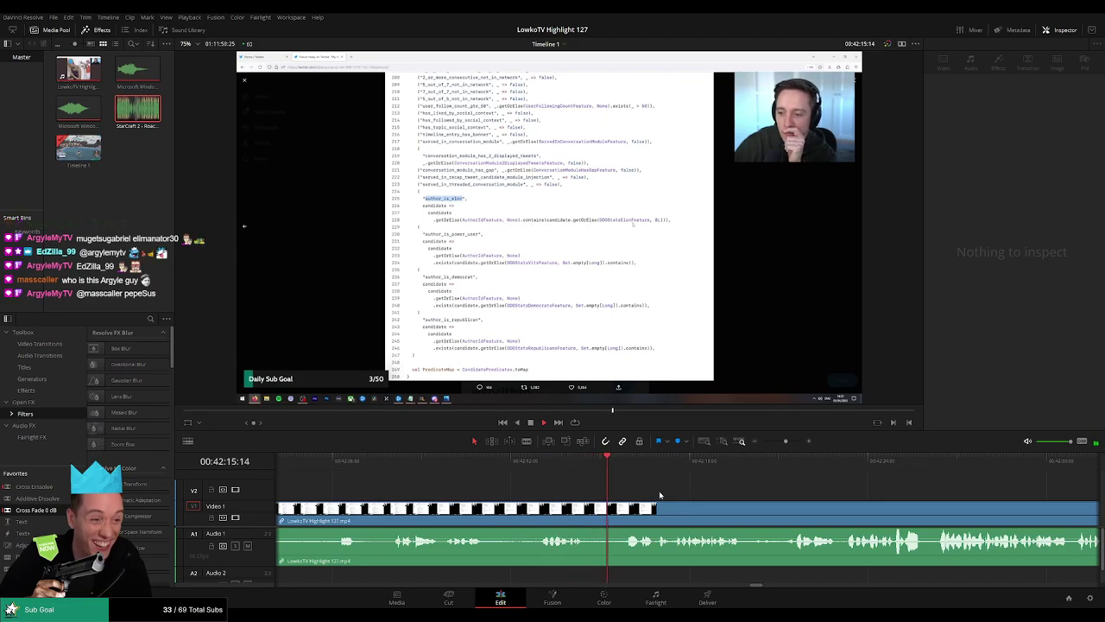
{"action": "scroll", "coordinate": [434, 483], "scroll_direction": "right", "scroll_amount": 5}
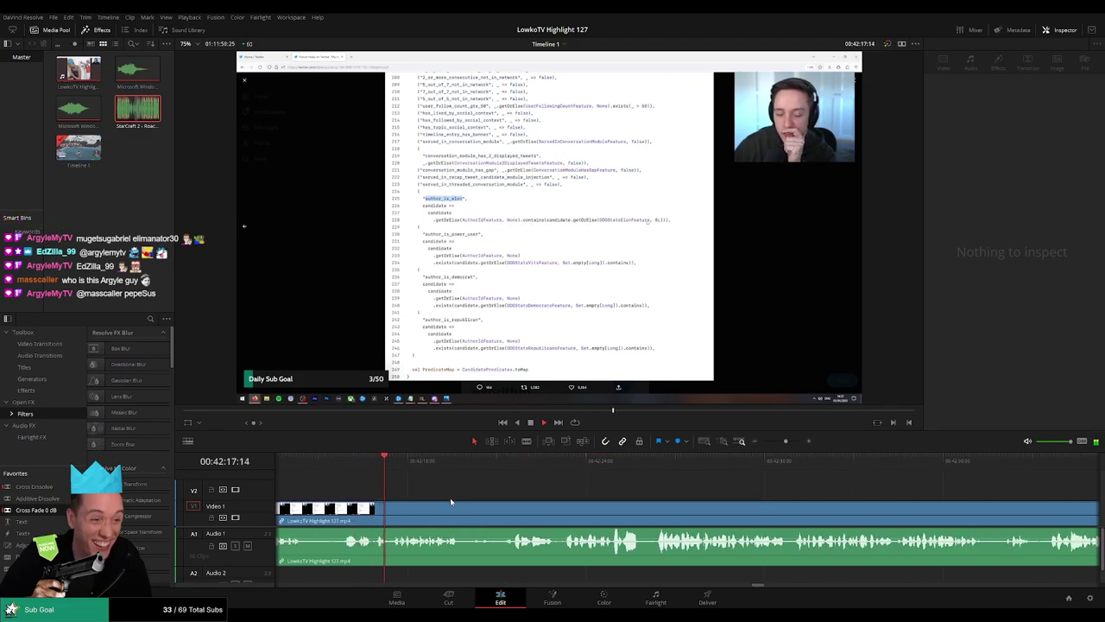
{"action": "scroll", "coordinate": [452, 490], "scroll_direction": "right", "scroll_amount": 2}
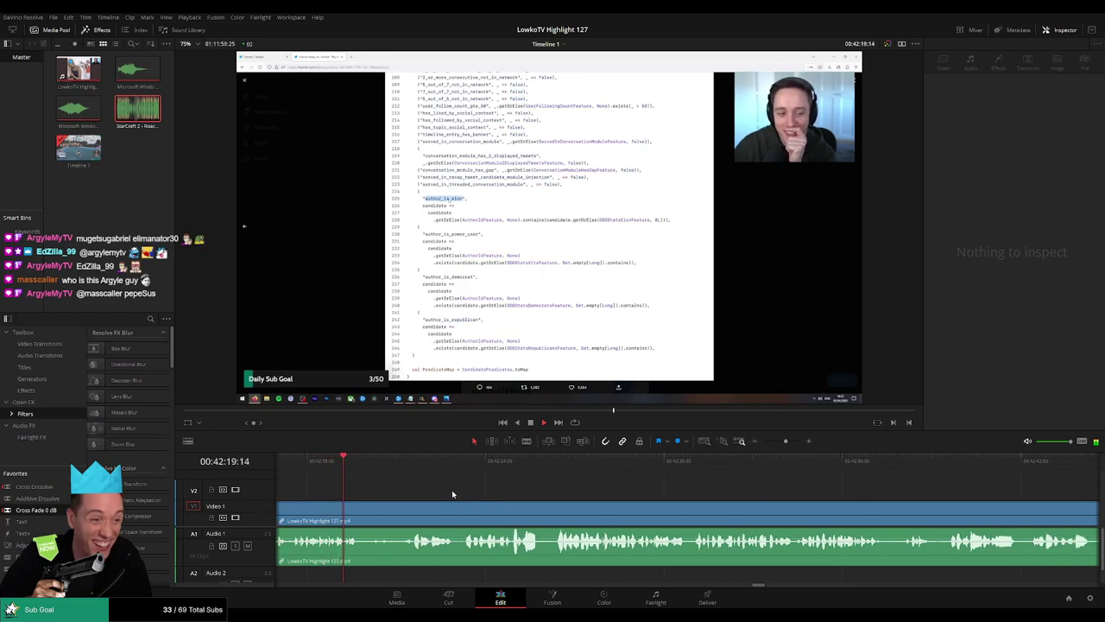
{"action": "scroll", "coordinate": [443, 488], "scroll_direction": "right", "scroll_amount": 2}
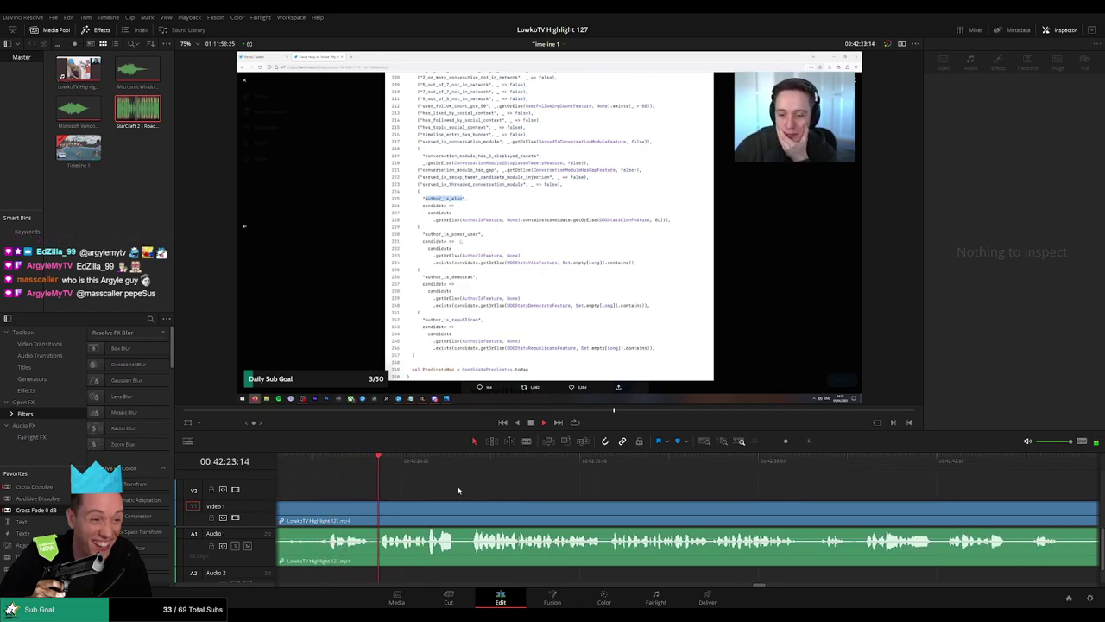
{"action": "scroll", "coordinate": [471, 490], "scroll_direction": "right", "scroll_amount": 1}
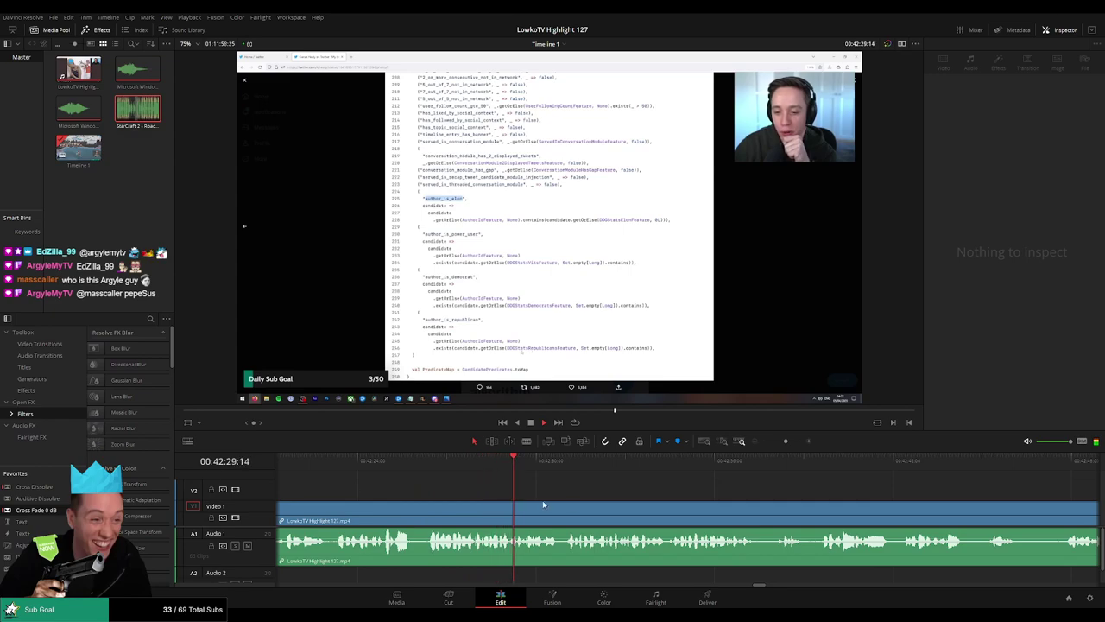
{"action": "scroll", "coordinate": [546, 499], "scroll_direction": "right", "scroll_amount": 1}
{"action": "scroll", "coordinate": [551, 494], "scroll_direction": "right", "scroll_amount": 1}
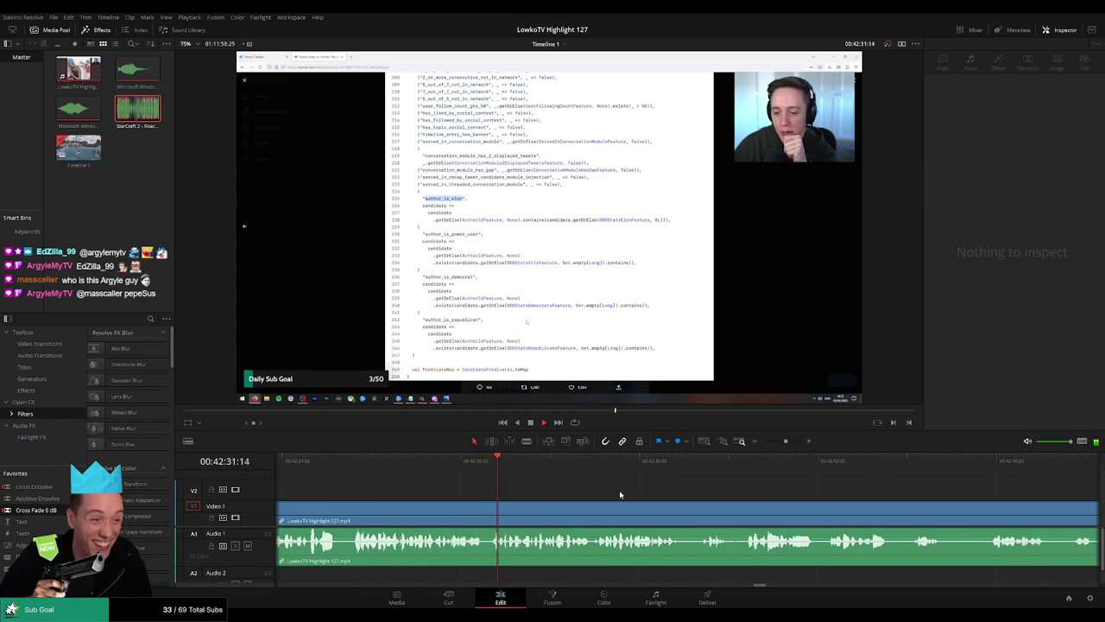
{"action": "scroll", "coordinate": [521, 488], "scroll_direction": "right", "scroll_amount": 1}
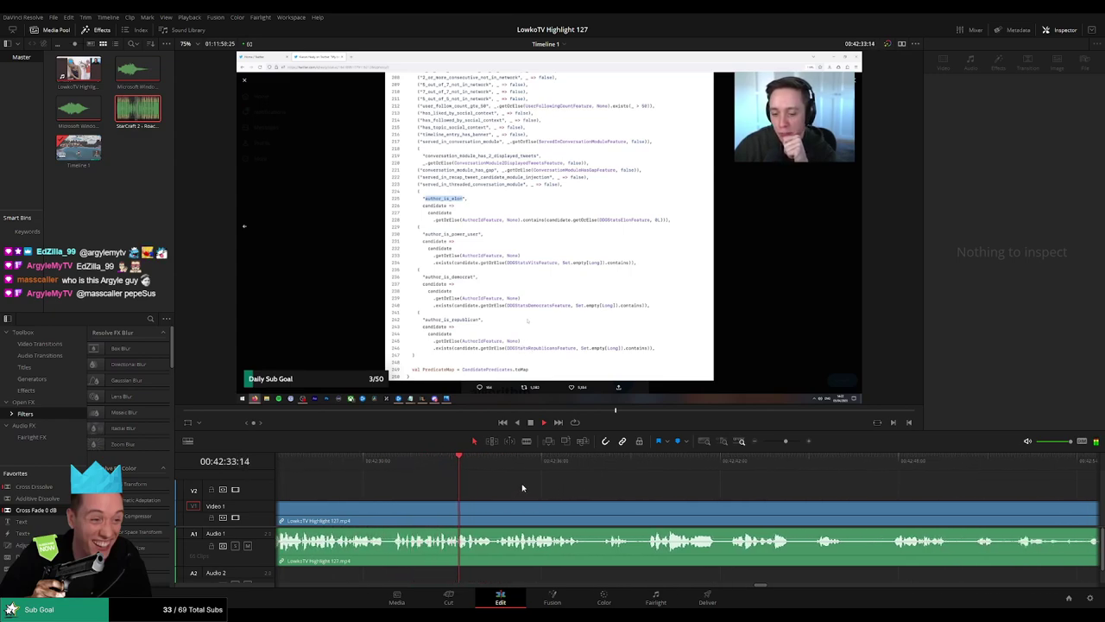
{"action": "scroll", "coordinate": [510, 489], "scroll_direction": "right", "scroll_amount": 1}
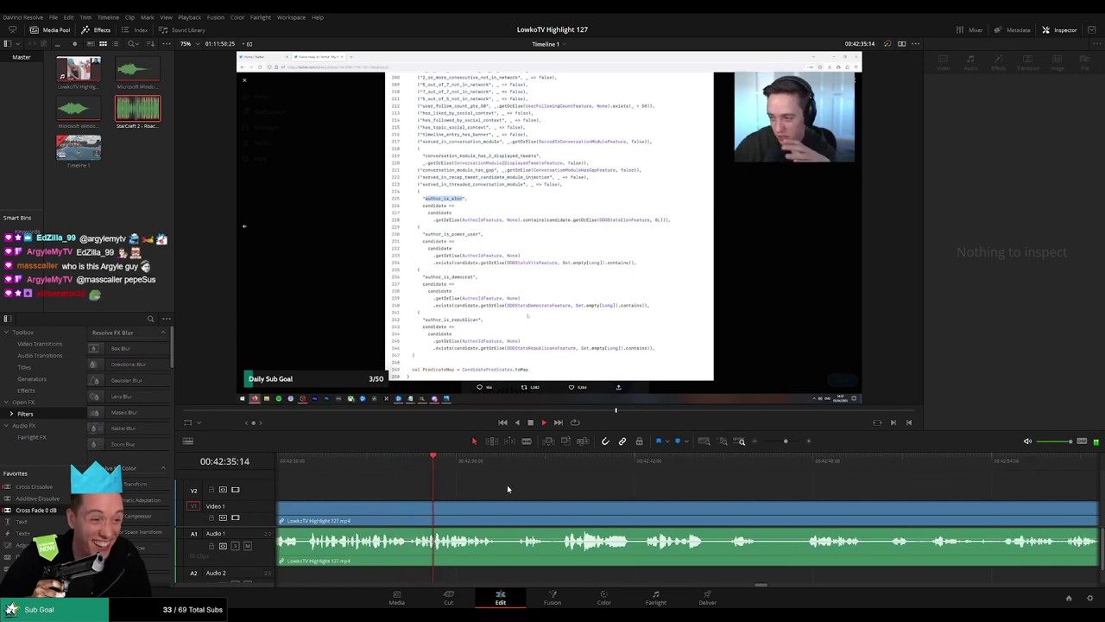
{"action": "scroll", "coordinate": [497, 487], "scroll_direction": "right", "scroll_amount": 1}
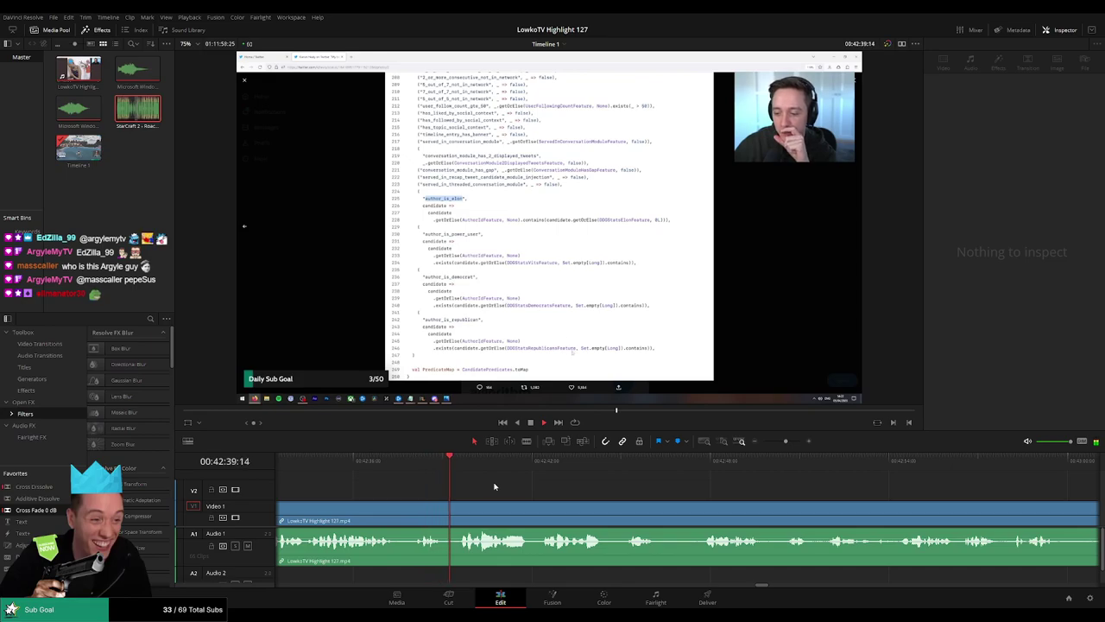
{"action": "scroll", "coordinate": [488, 484], "scroll_direction": "right", "scroll_amount": 1}
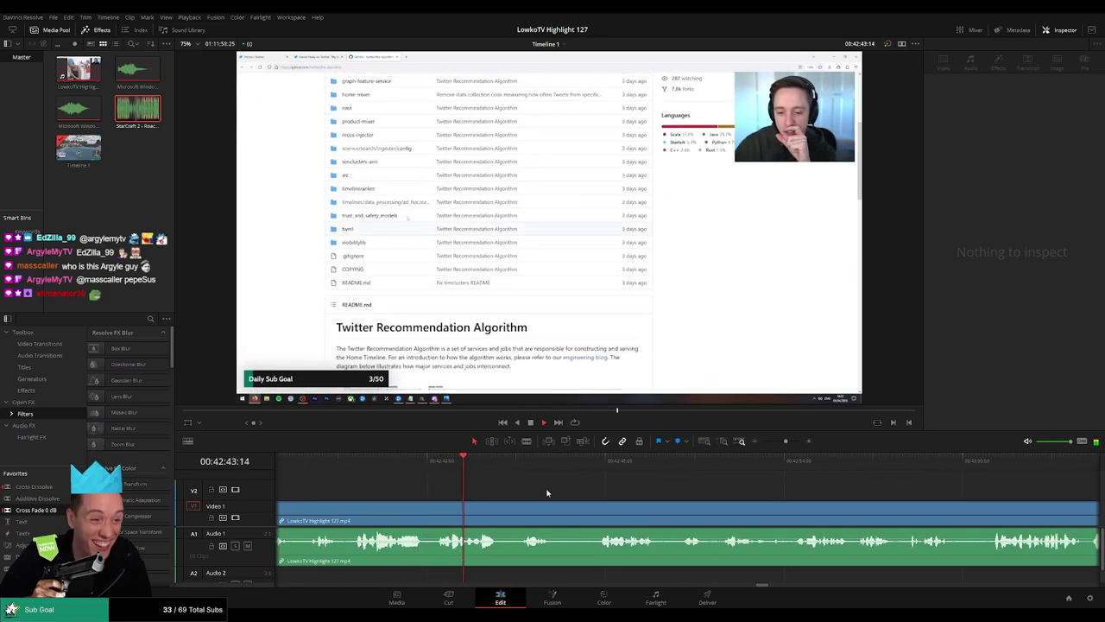
{"action": "scroll", "coordinate": [501, 488], "scroll_direction": "right", "scroll_amount": 1}
{"action": "scroll", "coordinate": [453, 482], "scroll_direction": "right", "scroll_amount": 1}
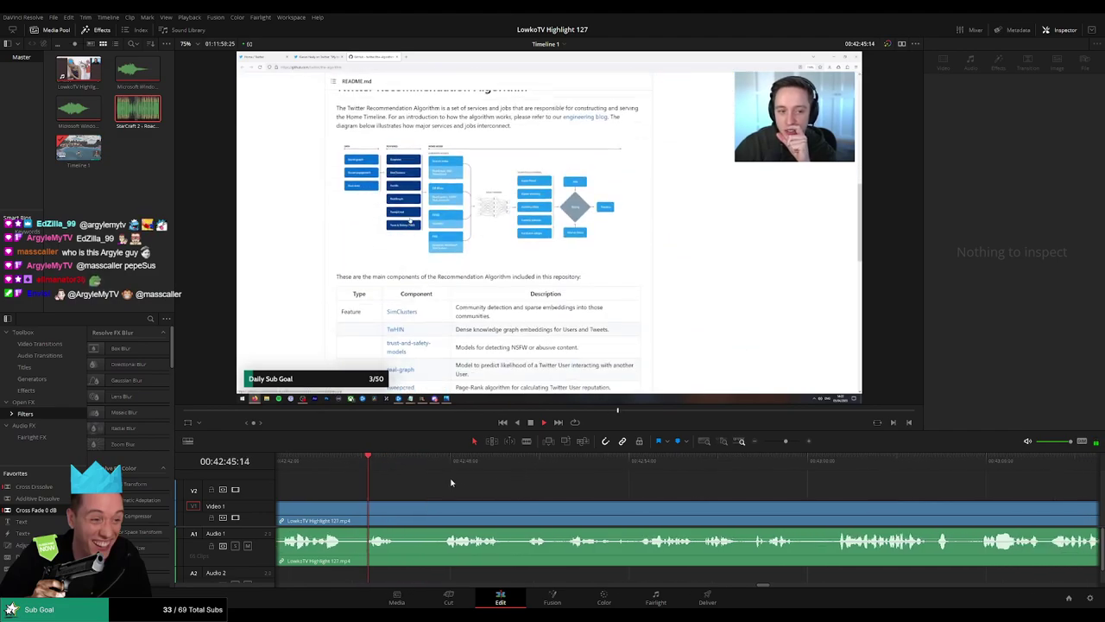
{"action": "left_click", "coordinate": [430, 465]}
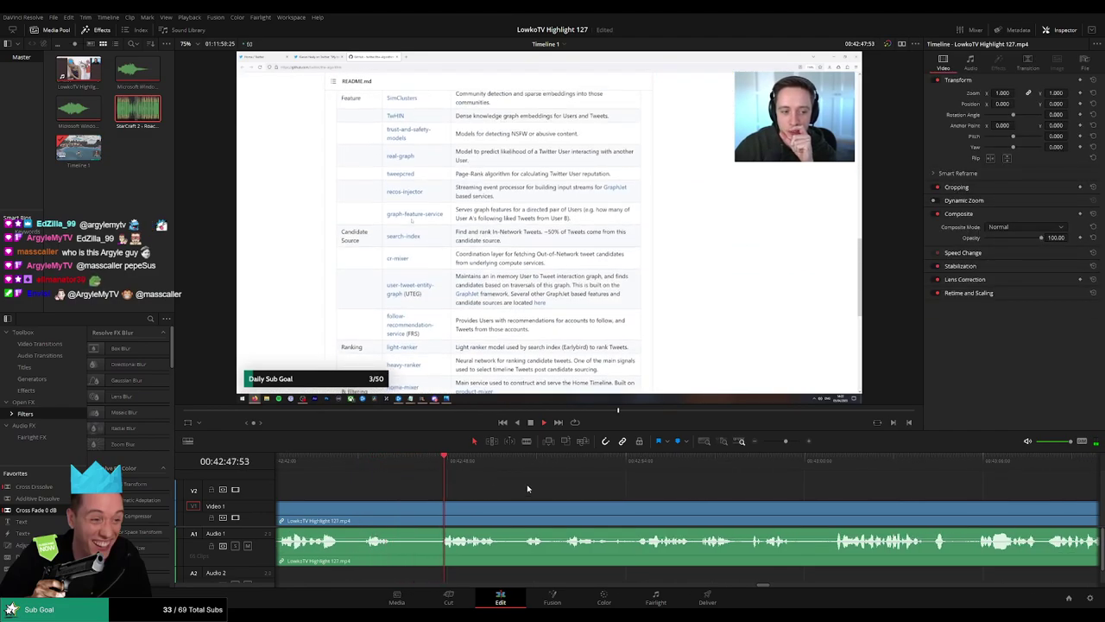
{"action": "scroll", "coordinate": [513, 487], "scroll_direction": "right", "scroll_amount": 1}
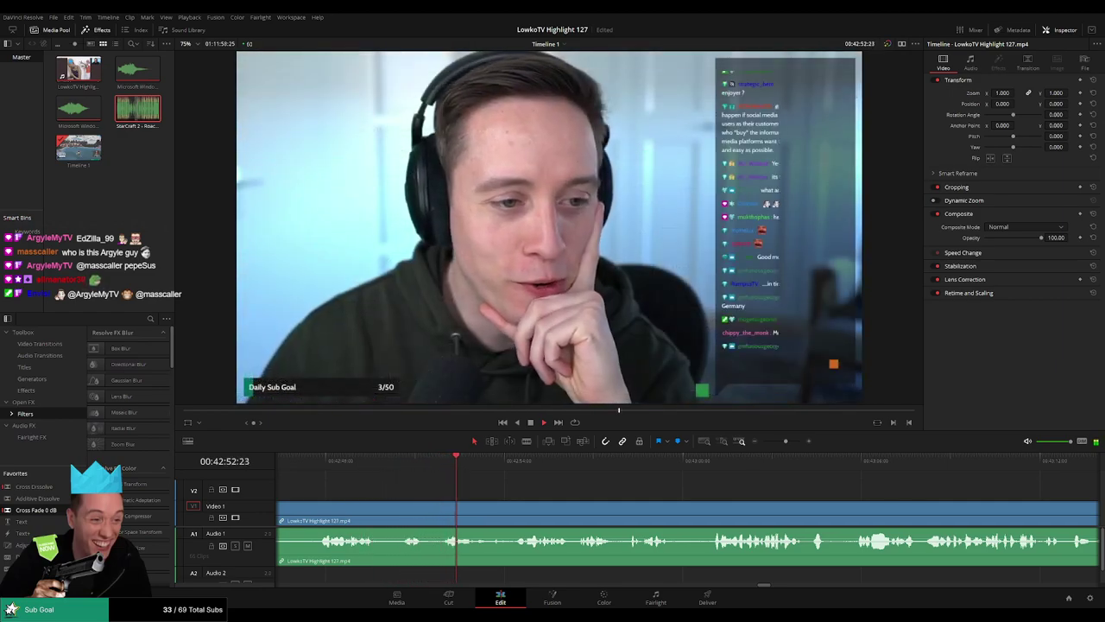
{"action": "scroll", "coordinate": [547, 482], "scroll_direction": "right", "scroll_amount": 1}
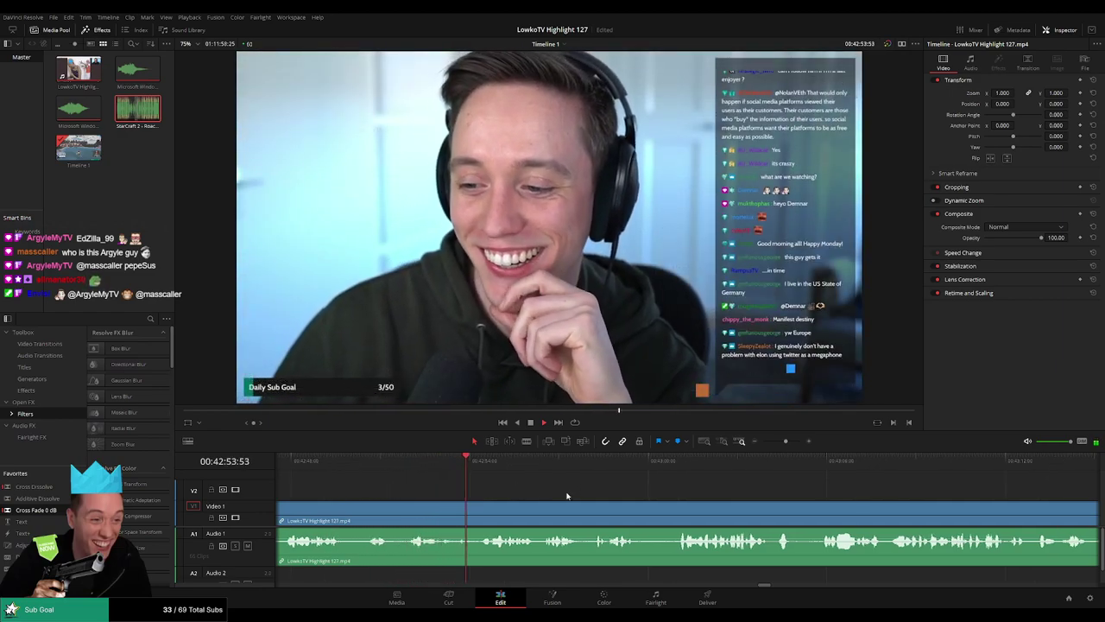
{"action": "scroll", "coordinate": [516, 489], "scroll_direction": "right", "scroll_amount": 1}
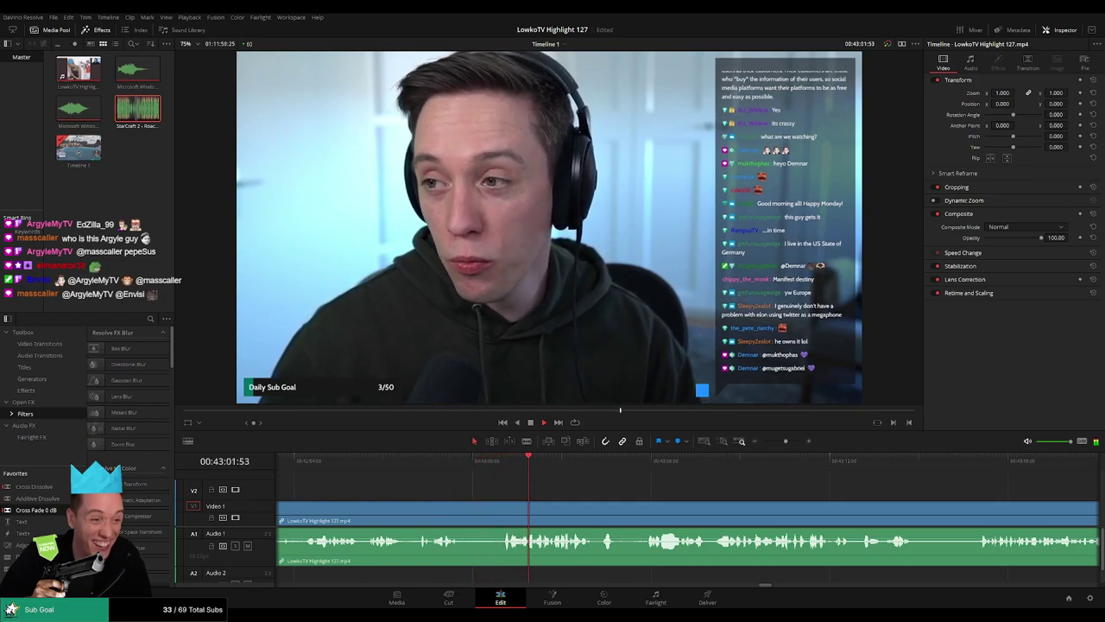
{"action": "scroll", "coordinate": [538, 490], "scroll_direction": "right", "scroll_amount": 2}
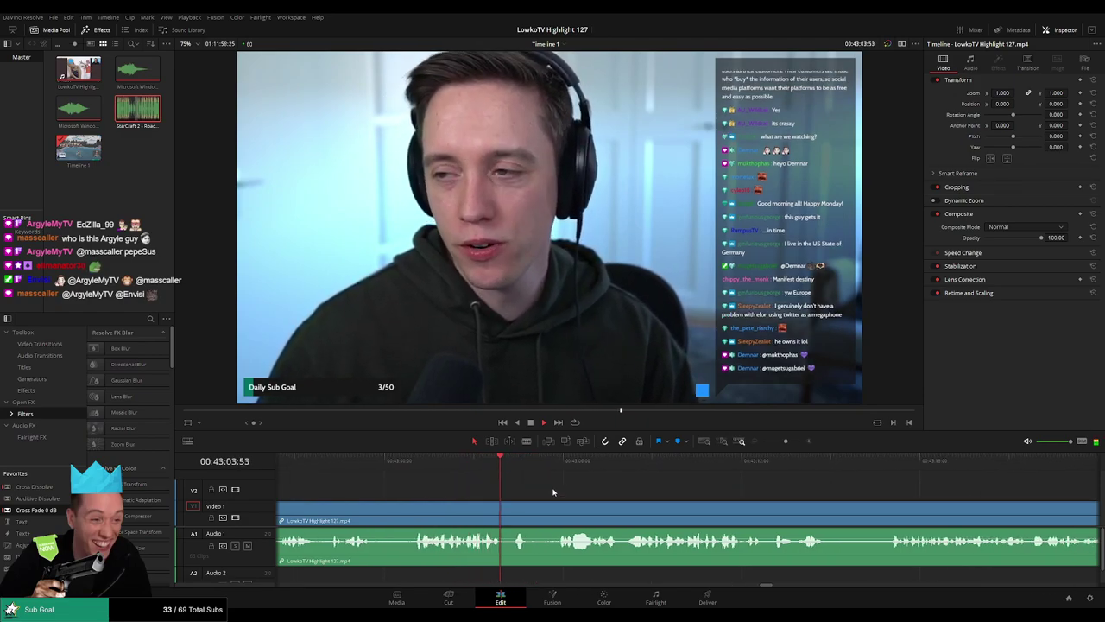
{"action": "scroll", "coordinate": [607, 503], "scroll_direction": "right", "scroll_amount": 2}
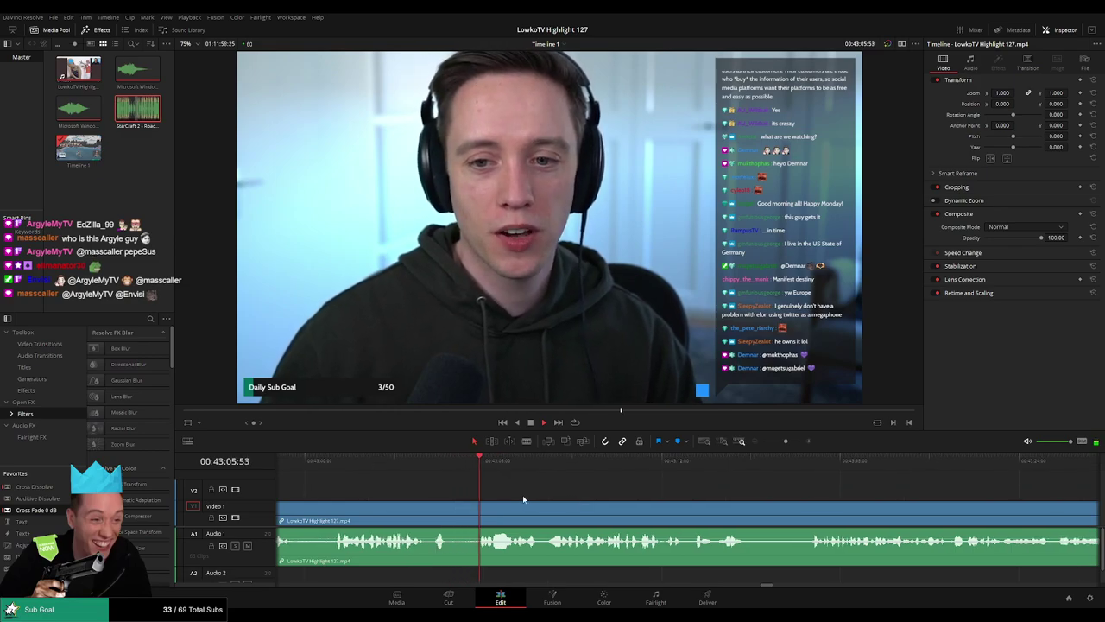
{"action": "scroll", "coordinate": [547, 495], "scroll_direction": "right", "scroll_amount": 1}
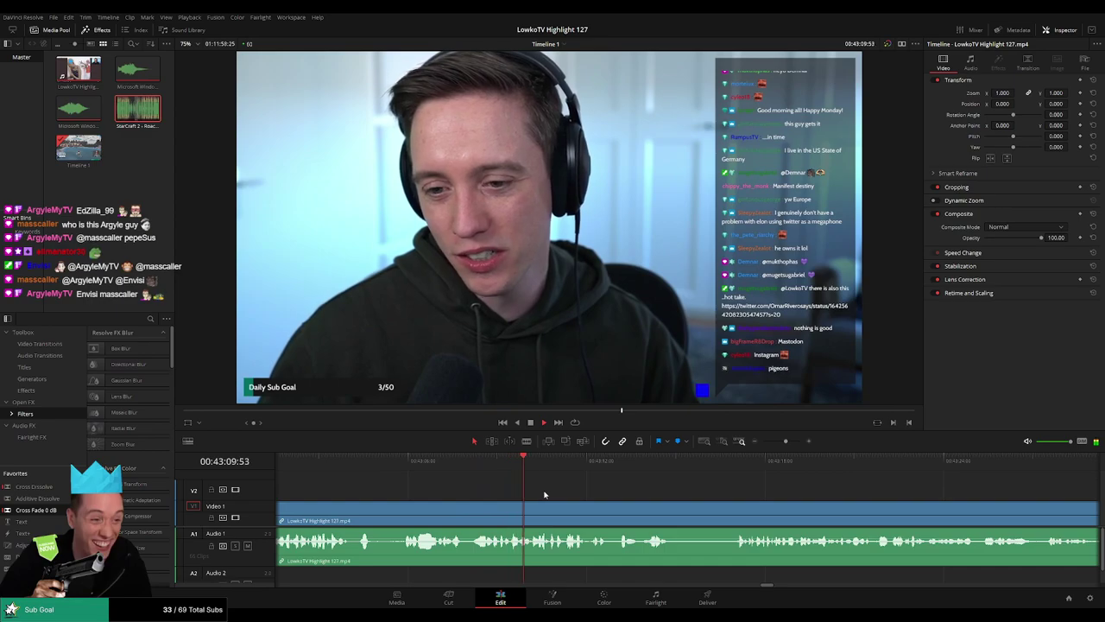
{"action": "scroll", "coordinate": [552, 490], "scroll_direction": "right", "scroll_amount": 3}
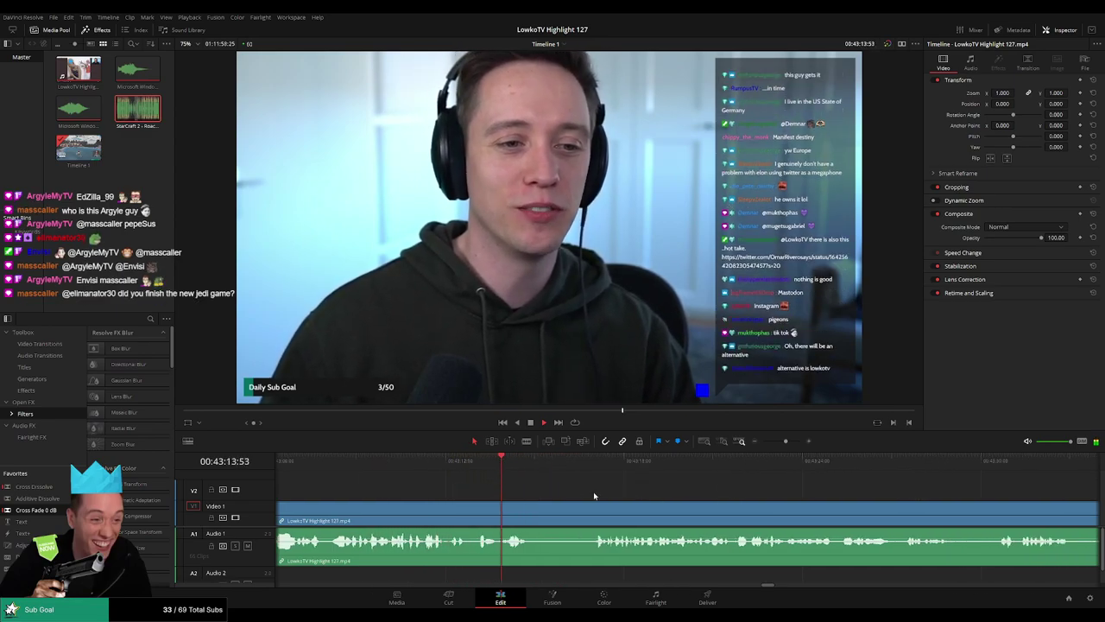
{"action": "scroll", "coordinate": [484, 488], "scroll_direction": "right", "scroll_amount": 2}
Blade out the short piece just after 43:18, ripple delete it, and zoom the timeline out.
{"action": "left_click", "coordinate": [477, 466]}
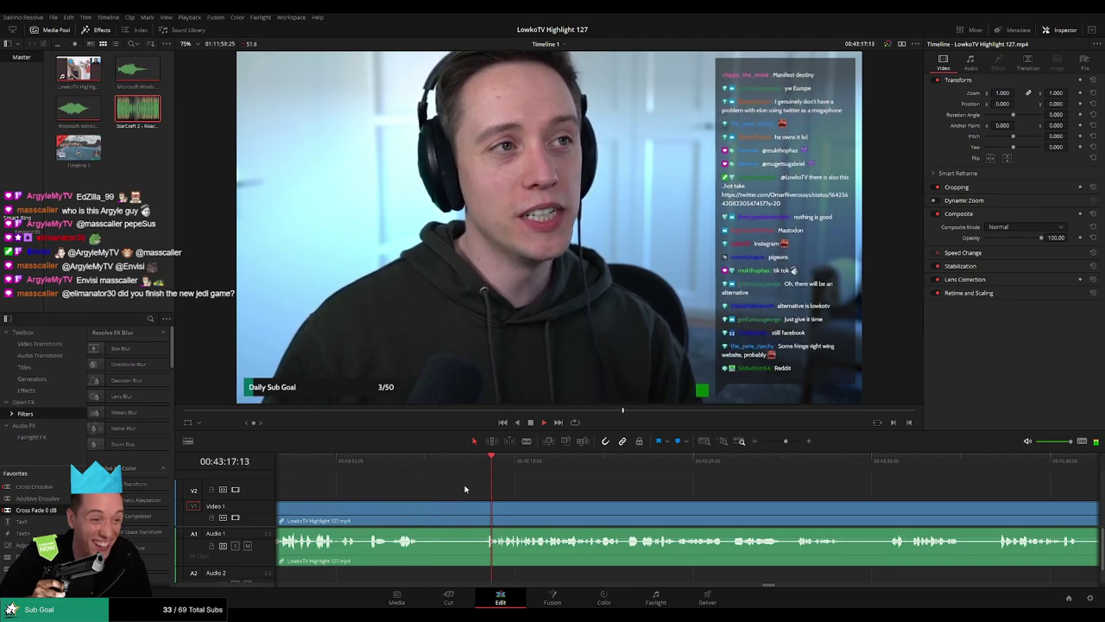
{"action": "key", "text": "b"}
{"action": "left_click", "coordinate": [426, 513]}
{"action": "left_click", "coordinate": [482, 514]}
{"action": "key", "text": "a"}
{"action": "left_click", "coordinate": [441, 508]}
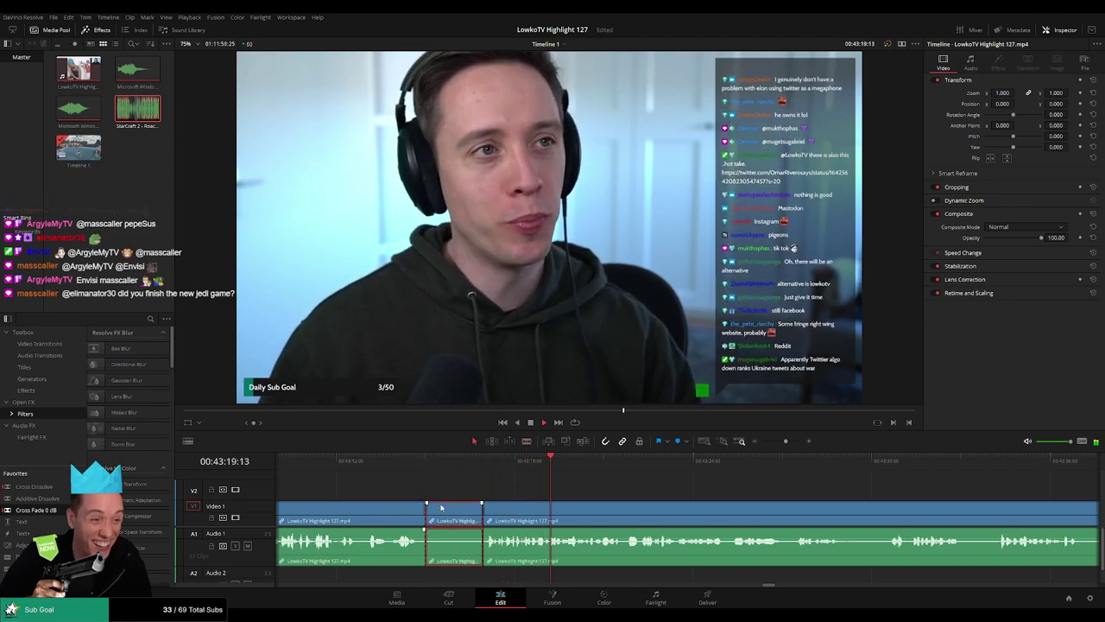
{"action": "key", "text": "Delete"}
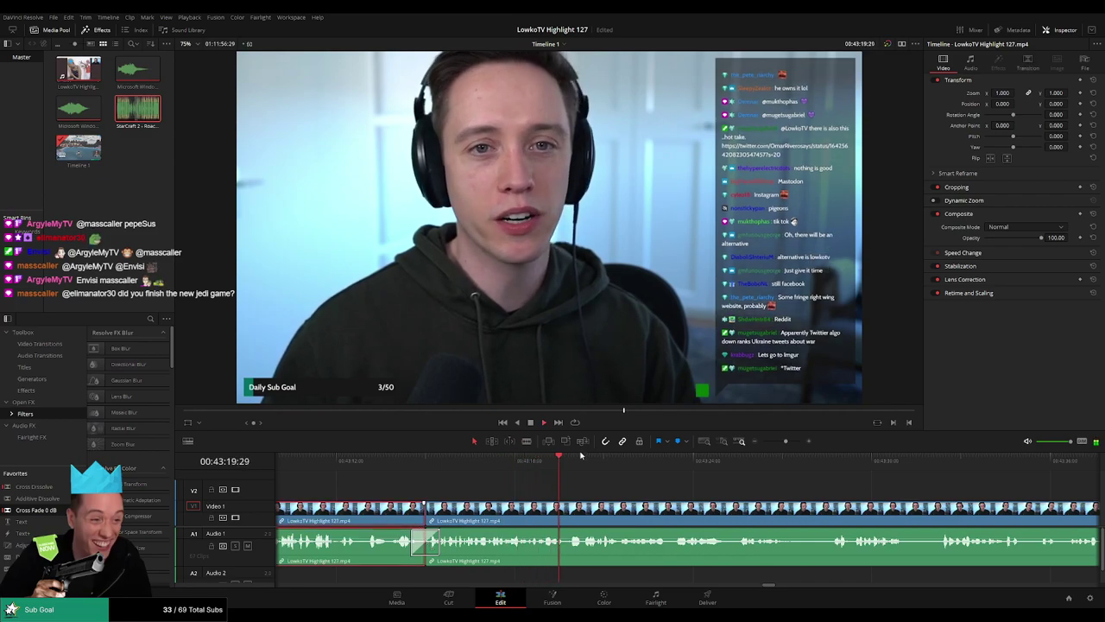
{"action": "left_click", "coordinate": [658, 497]}
{"action": "mouse_move", "coordinate": [786, 441]}
{"action": "left_mouse_down"}
{"action": "mouse_move", "coordinate": [771, 442]}
{"action": "mouse_move", "coordinate": [785, 441]}
{"action": "left_mouse_up"}
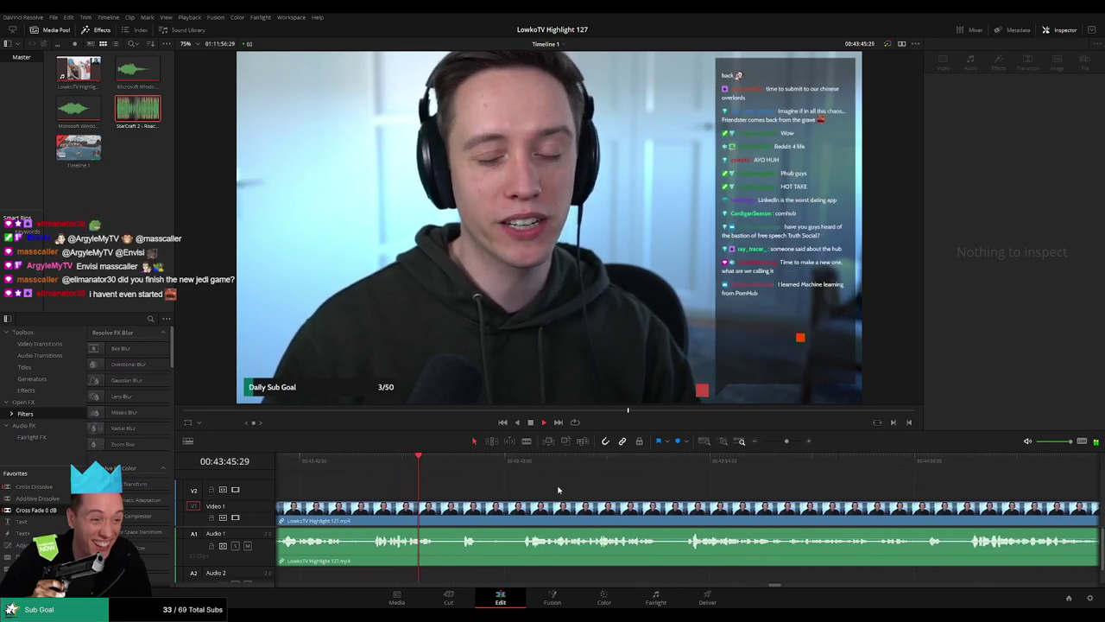
{"action": "left_click", "coordinate": [431, 464]}
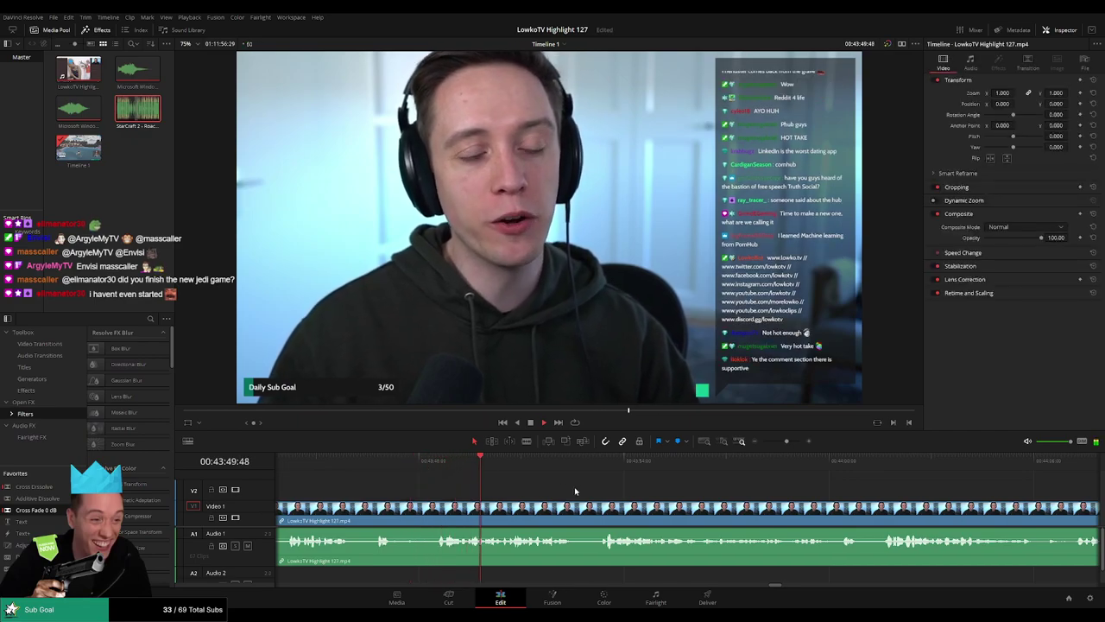
{"action": "scroll", "coordinate": [613, 499], "scroll_direction": "right", "scroll_amount": 3}
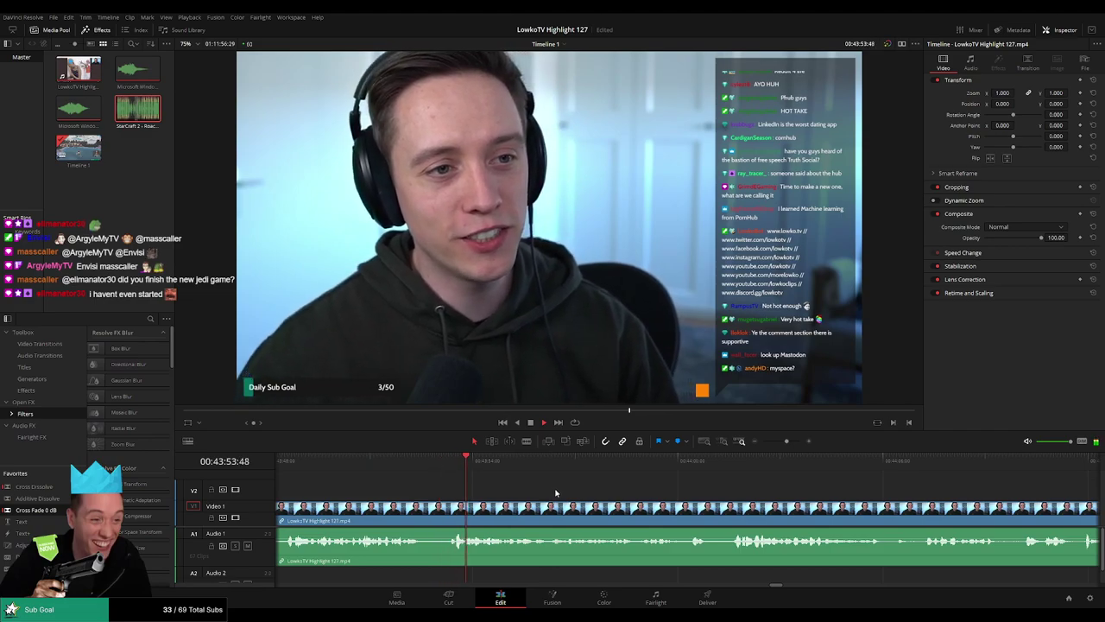
{"action": "scroll", "coordinate": [565, 494], "scroll_direction": "right", "scroll_amount": 3}
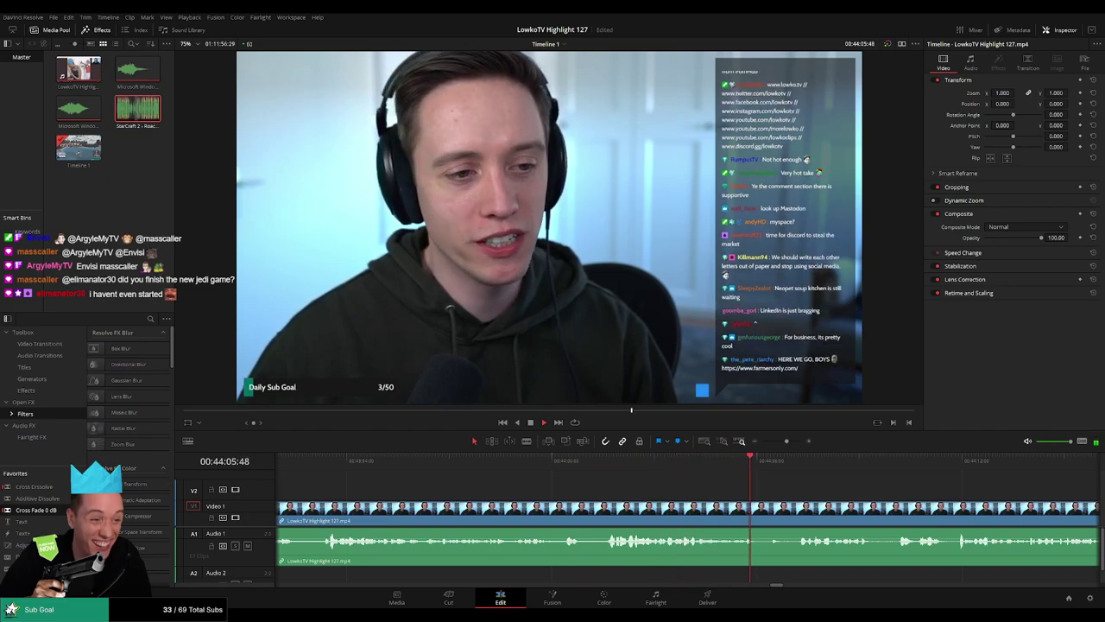
{"action": "scroll", "coordinate": [543, 474], "scroll_direction": "right", "scroll_amount": 5}
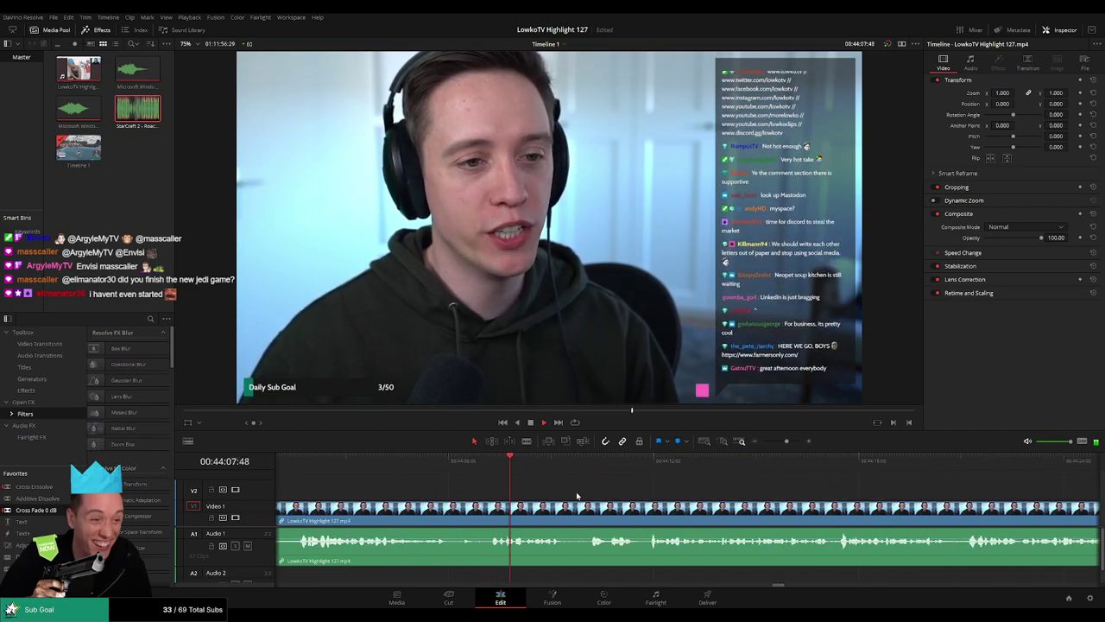
{"action": "scroll", "coordinate": [517, 491], "scroll_direction": "right", "scroll_amount": 2}
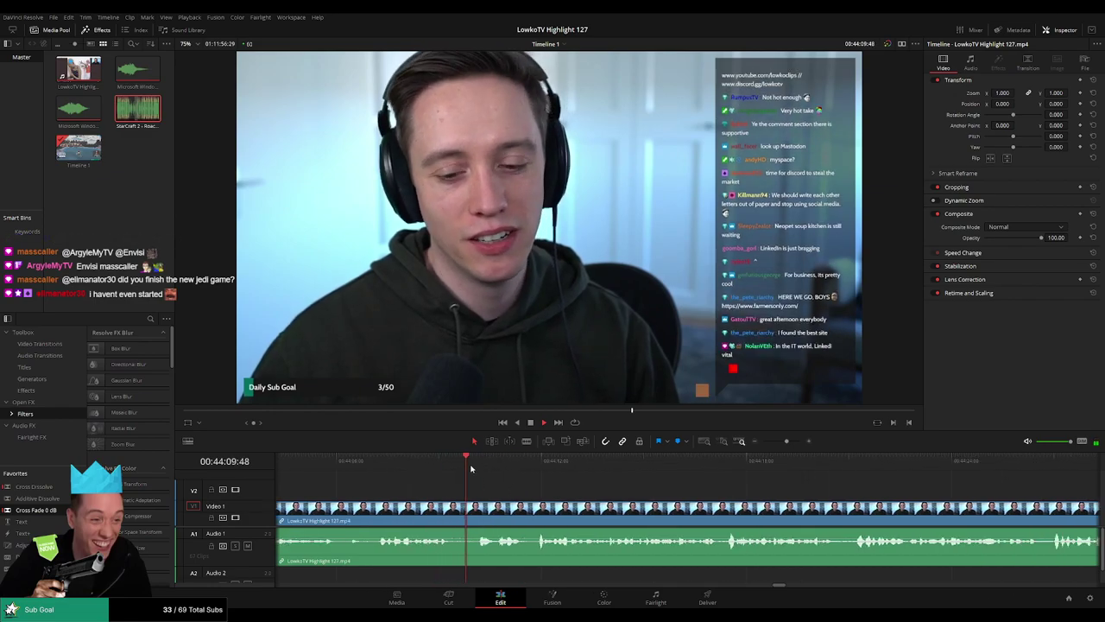
{"action": "scroll", "coordinate": [633, 499], "scroll_direction": "right", "scroll_amount": 2}
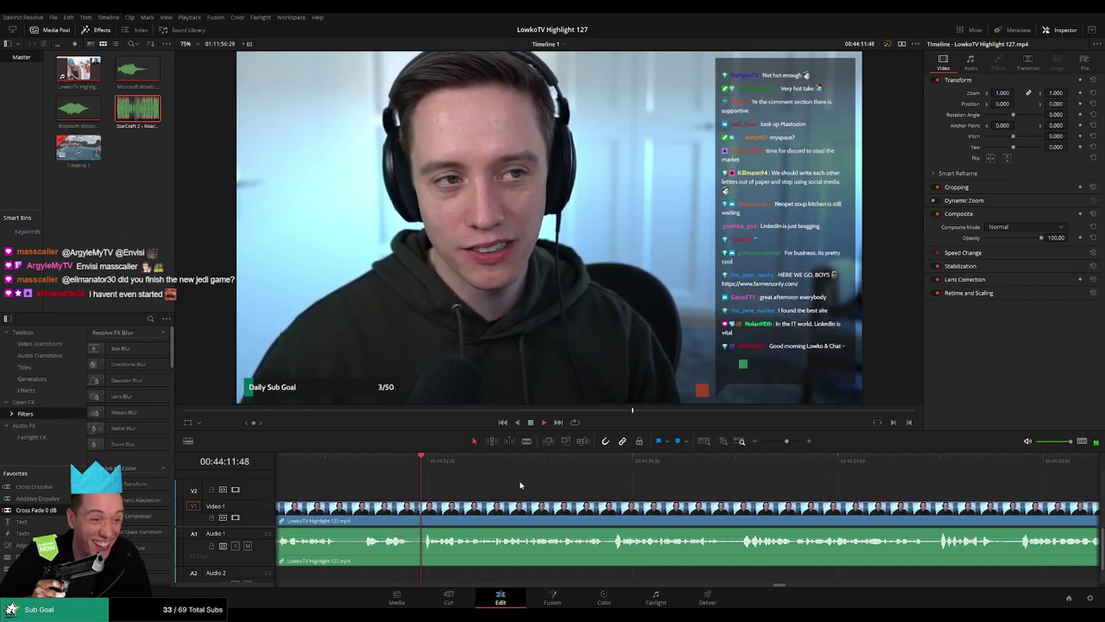
{"action": "mouse_move", "coordinate": [787, 441]}
{"action": "left_mouse_down"}
{"action": "mouse_move", "coordinate": [761, 441]}
{"action": "mouse_move", "coordinate": [785, 441]}
{"action": "left_mouse_up"}
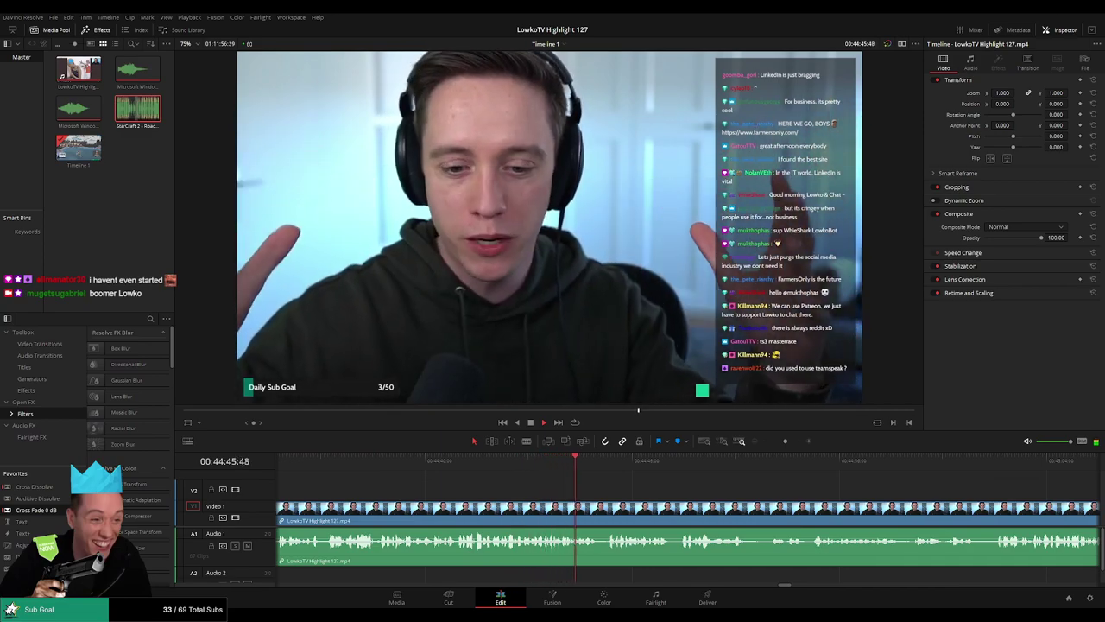
{"action": "scroll", "coordinate": [548, 496], "scroll_direction": "right", "scroll_amount": 3}
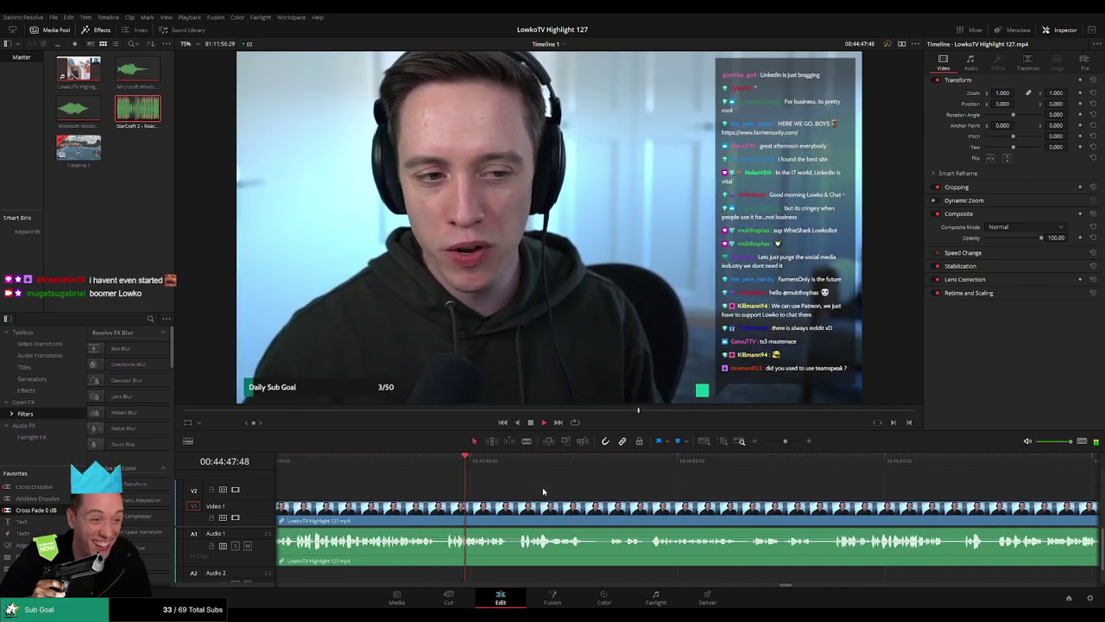
{"action": "scroll", "coordinate": [529, 489], "scroll_direction": "right", "scroll_amount": 2}
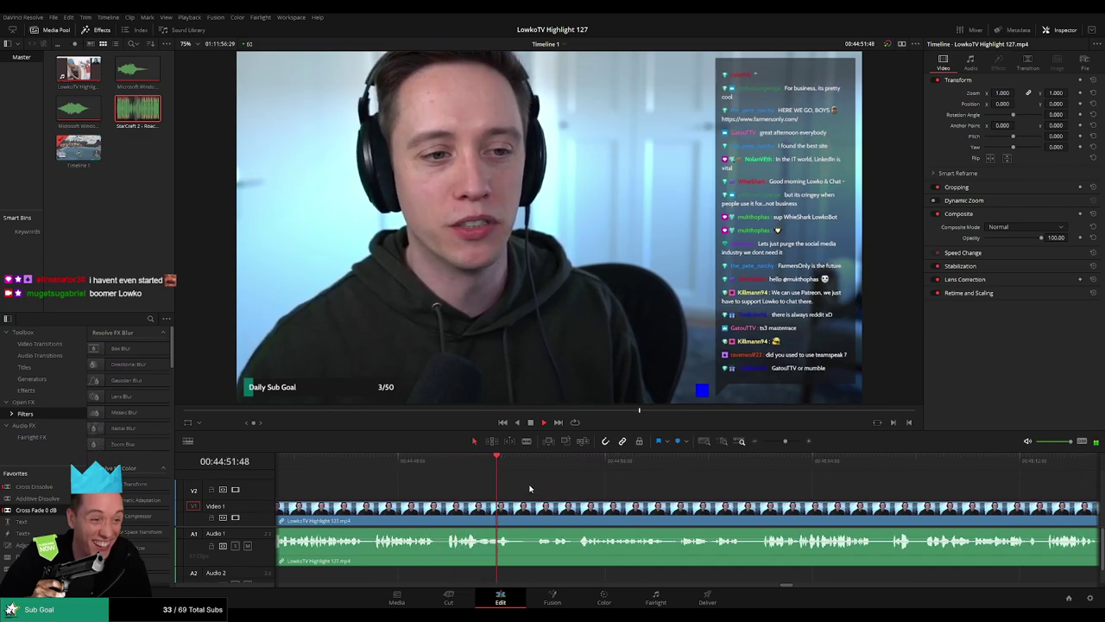
{"action": "scroll", "coordinate": [514, 486], "scroll_direction": "right", "scroll_amount": 2}
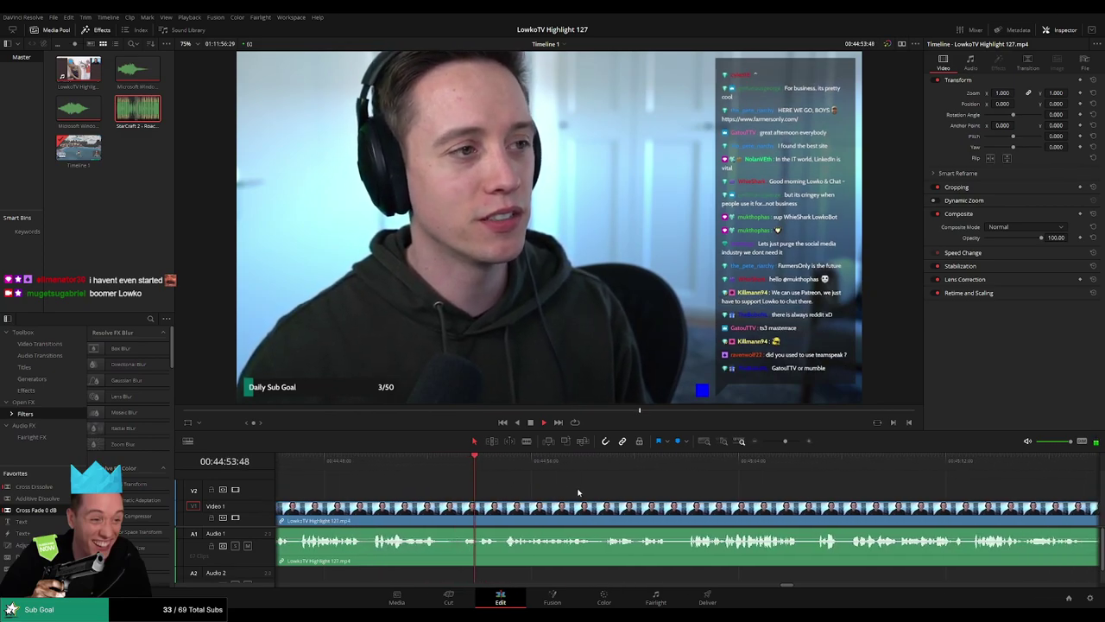
{"action": "scroll", "coordinate": [497, 486], "scroll_direction": "right", "scroll_amount": 2}
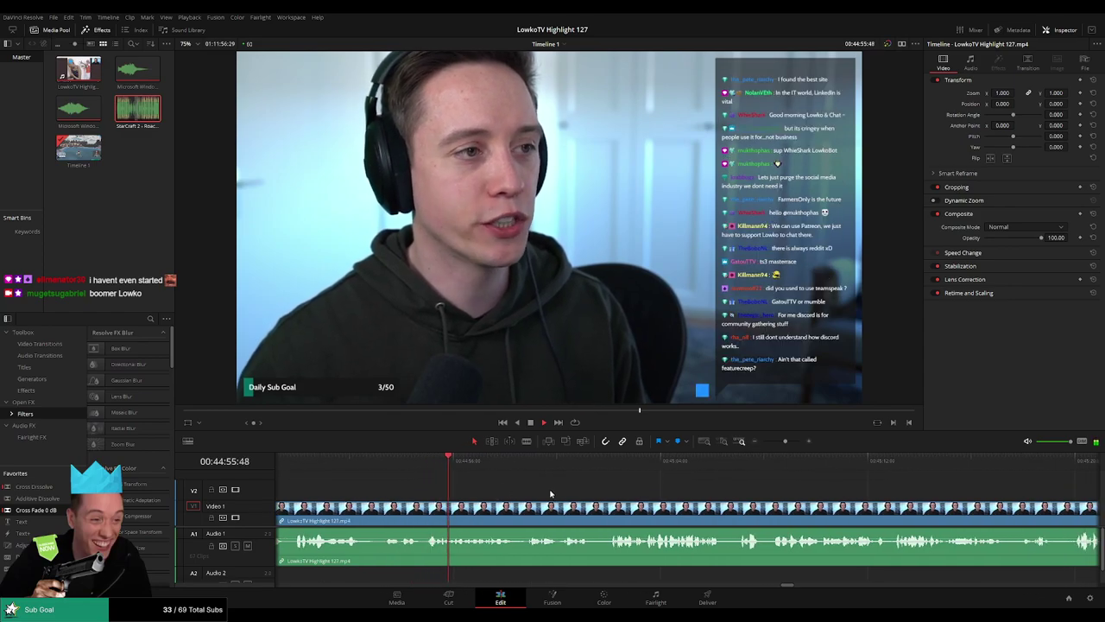
{"action": "scroll", "coordinate": [527, 493], "scroll_direction": "right", "scroll_amount": 2}
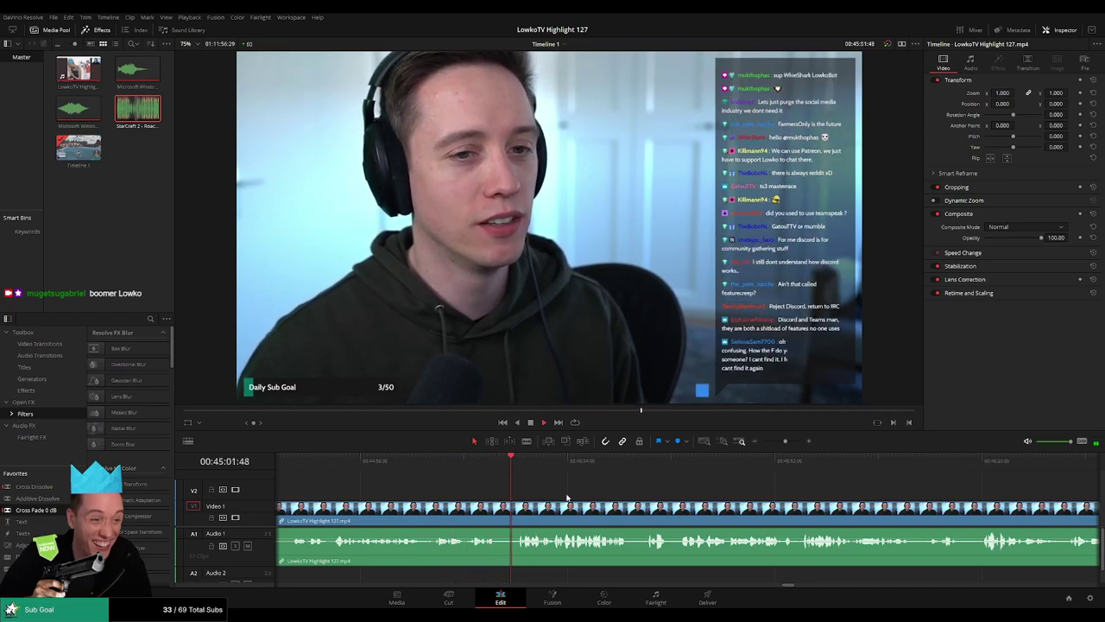
{"action": "scroll", "coordinate": [531, 493], "scroll_direction": "right", "scroll_amount": 2}
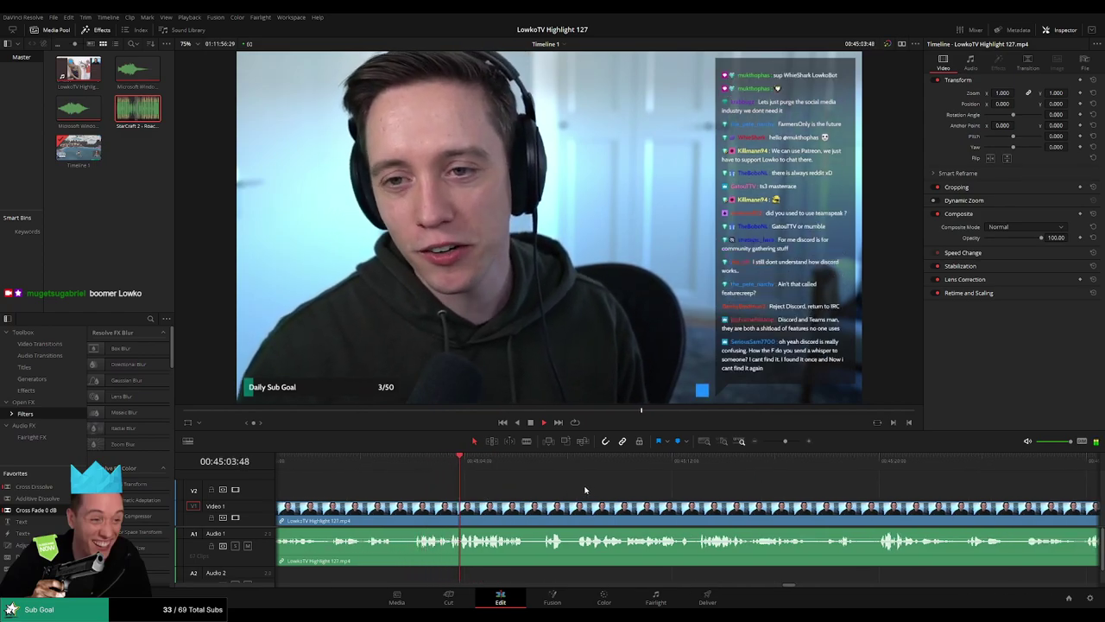
{"action": "scroll", "coordinate": [514, 484], "scroll_direction": "right", "scroll_amount": 2}
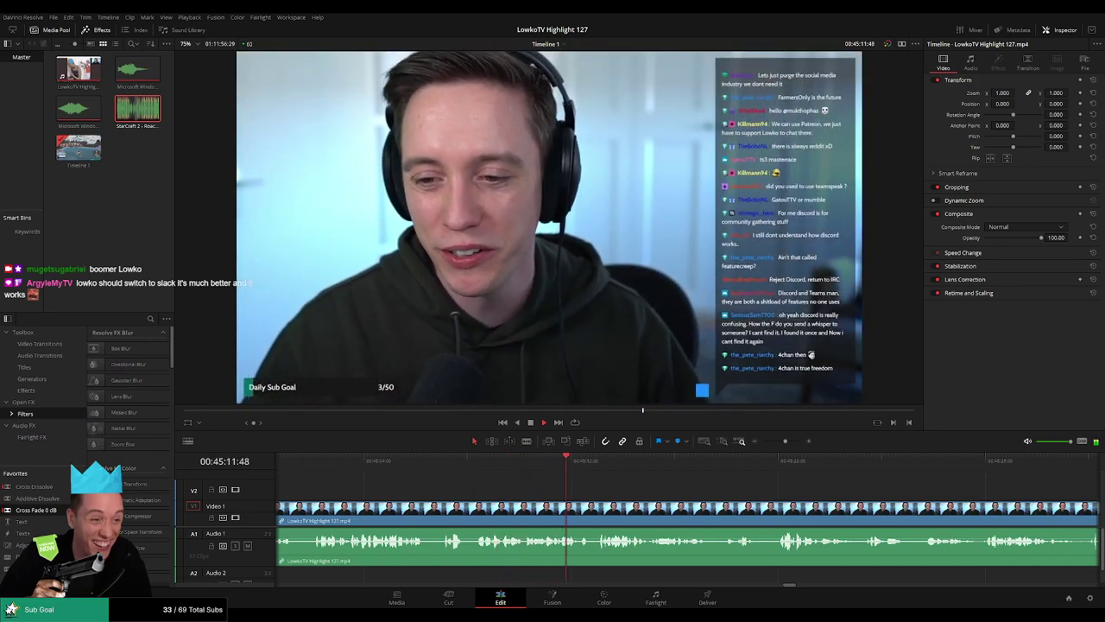
{"action": "scroll", "coordinate": [510, 492], "scroll_direction": "right", "scroll_amount": 3}
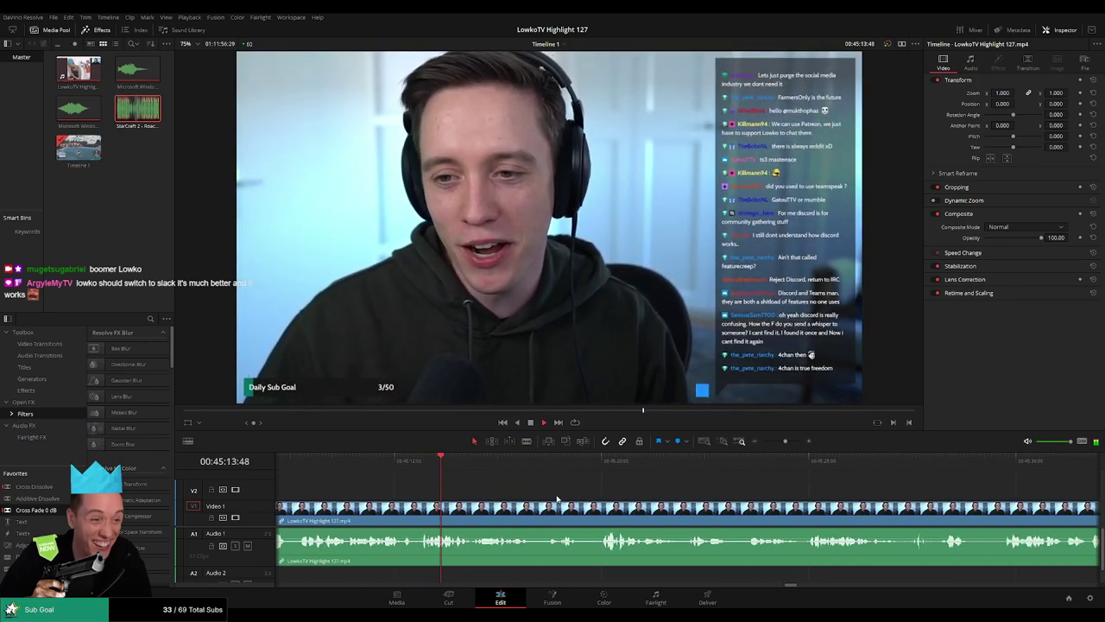
{"action": "scroll", "coordinate": [553, 494], "scroll_direction": "right", "scroll_amount": 2}
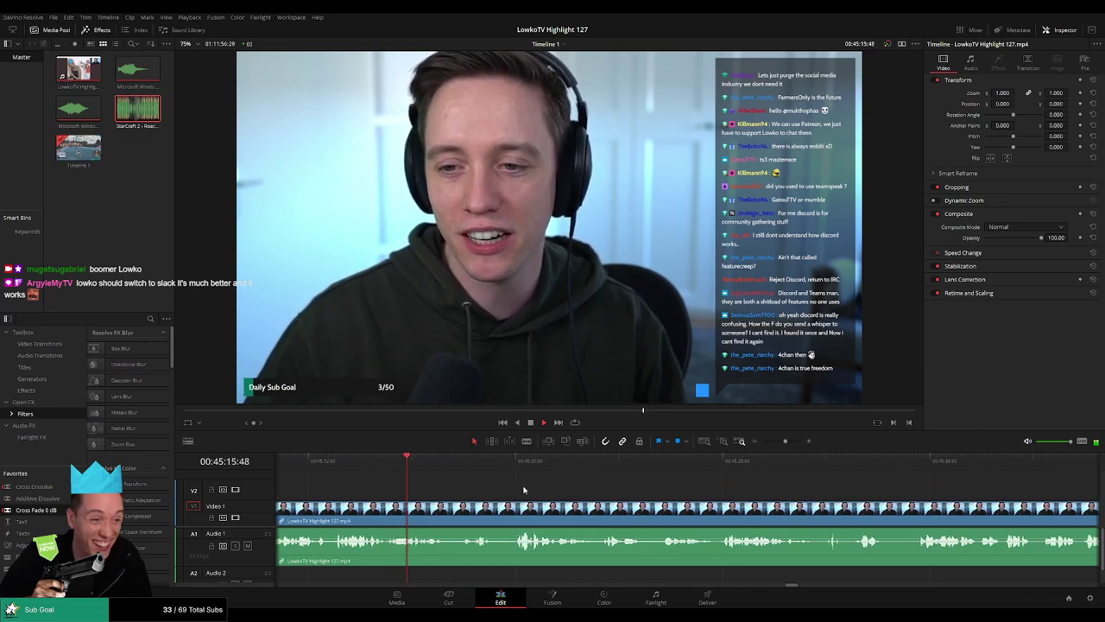
{"action": "scroll", "coordinate": [497, 491], "scroll_direction": "right", "scroll_amount": 2}
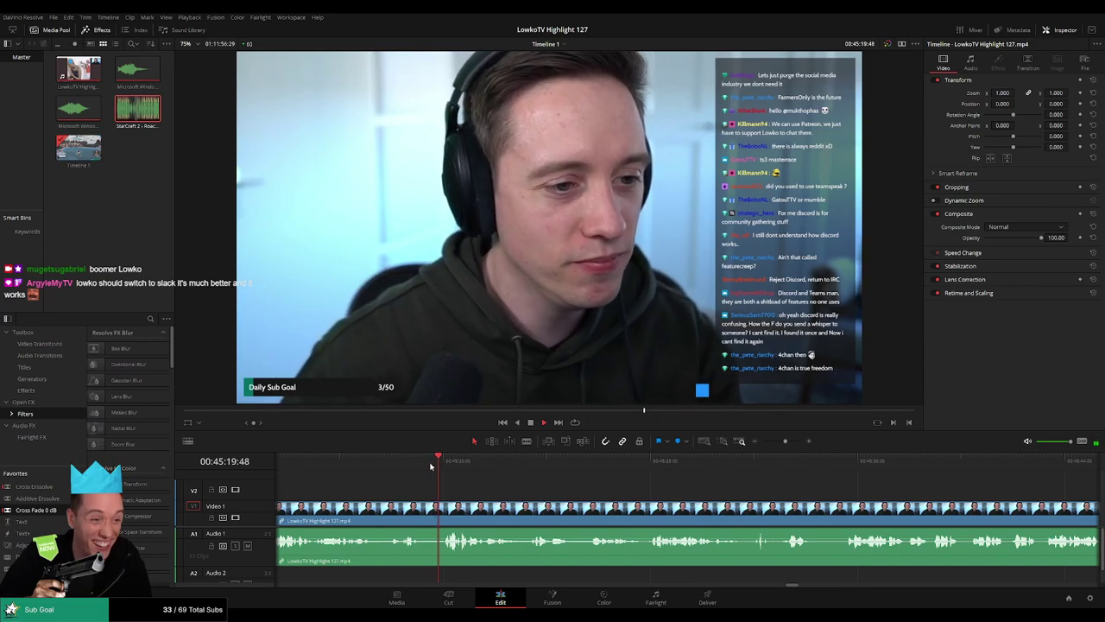
Blade the footage at two points and ripple delete the short piece between them.
{"action": "key", "text": "b"}
{"action": "left_click", "coordinate": [421, 512]}
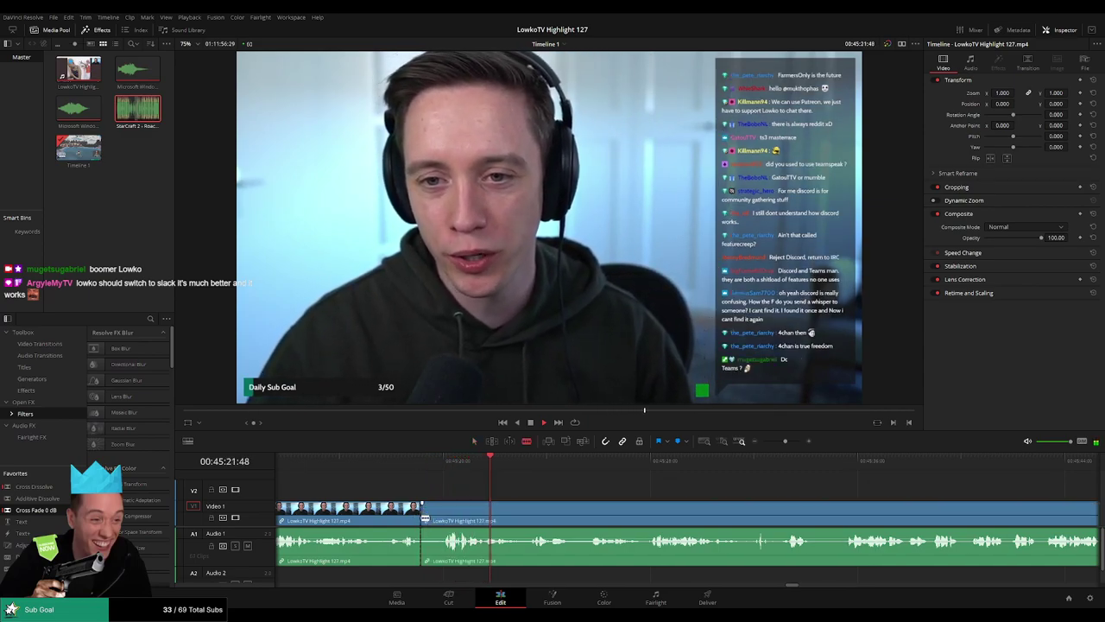
{"action": "left_click", "coordinate": [440, 511]}
{"action": "key", "text": "a"}
{"action": "key", "text": "Delete"}
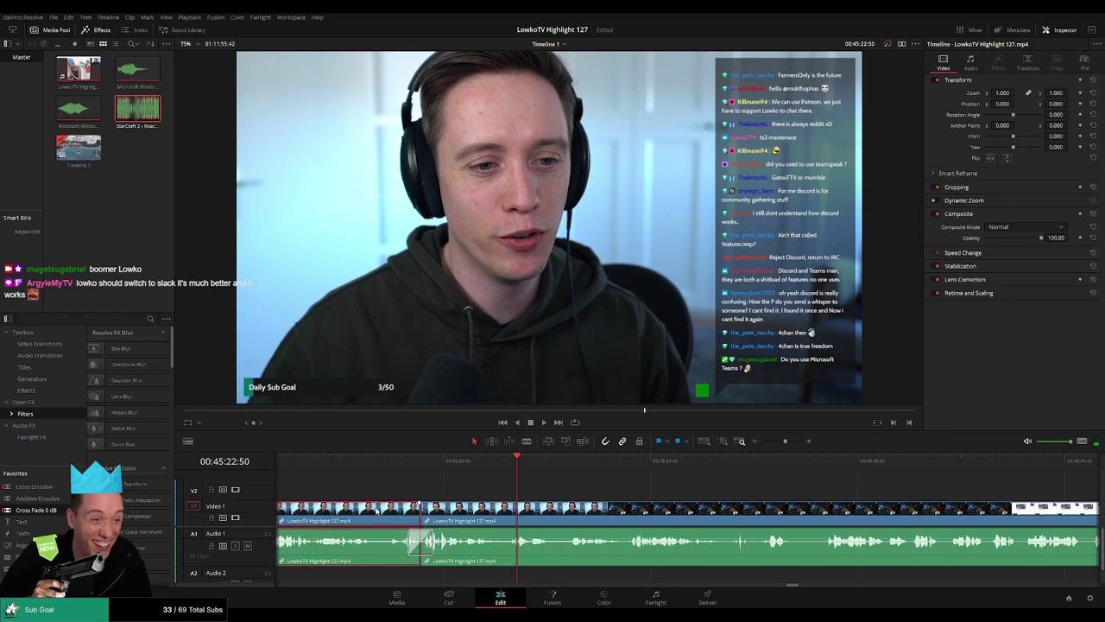
{"action": "left_click", "coordinate": [624, 492]}
Split the footage with Ctrl+B and ripple delete the second unwanted piece.
{"action": "scroll", "coordinate": [605, 489], "scroll_direction": "right", "scroll_amount": 2}
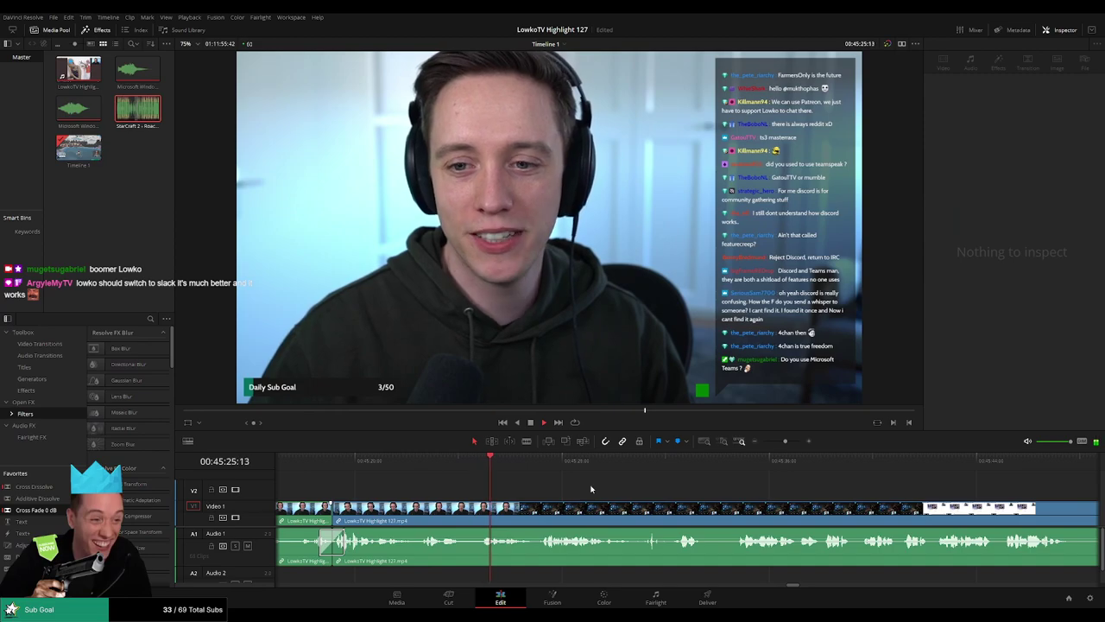
{"action": "scroll", "coordinate": [591, 490], "scroll_direction": "right", "scroll_amount": 2}
{"action": "left_click", "coordinate": [553, 508]}
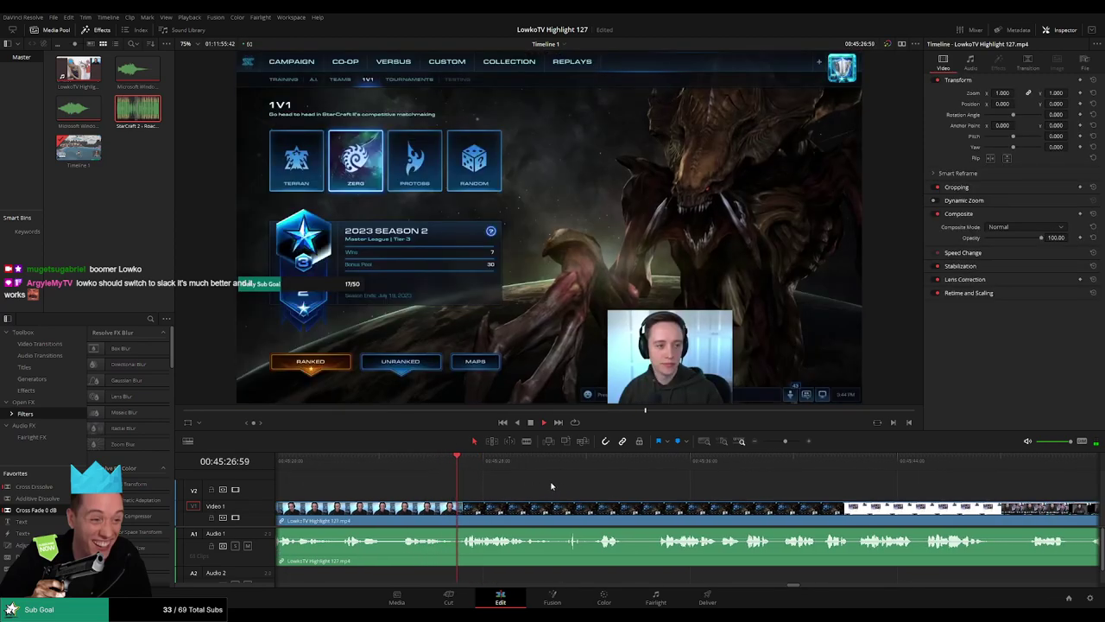
{"action": "left_click", "coordinate": [432, 518]}
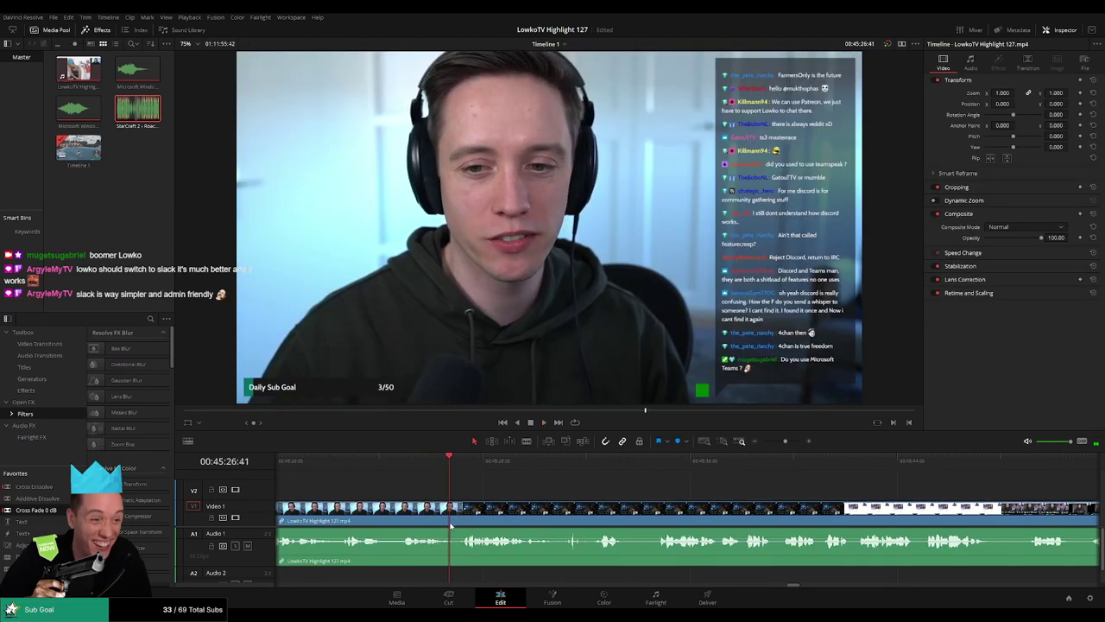
{"action": "key", "text": "ctrl+b"}
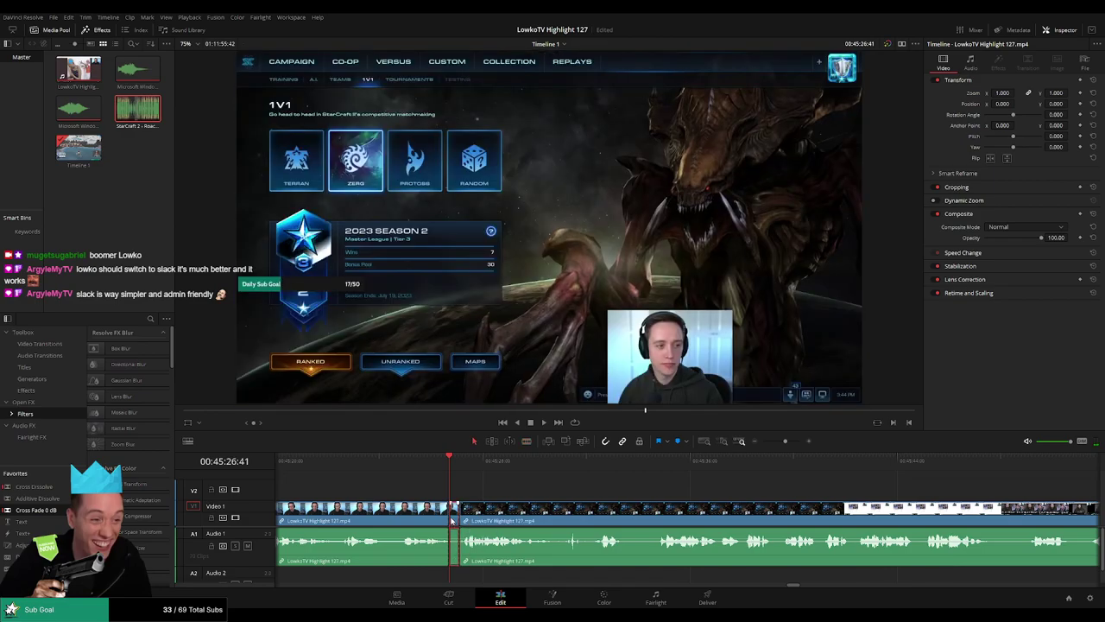
{"action": "left_click", "coordinate": [455, 518]}
{"action": "key", "text": "Delete"}
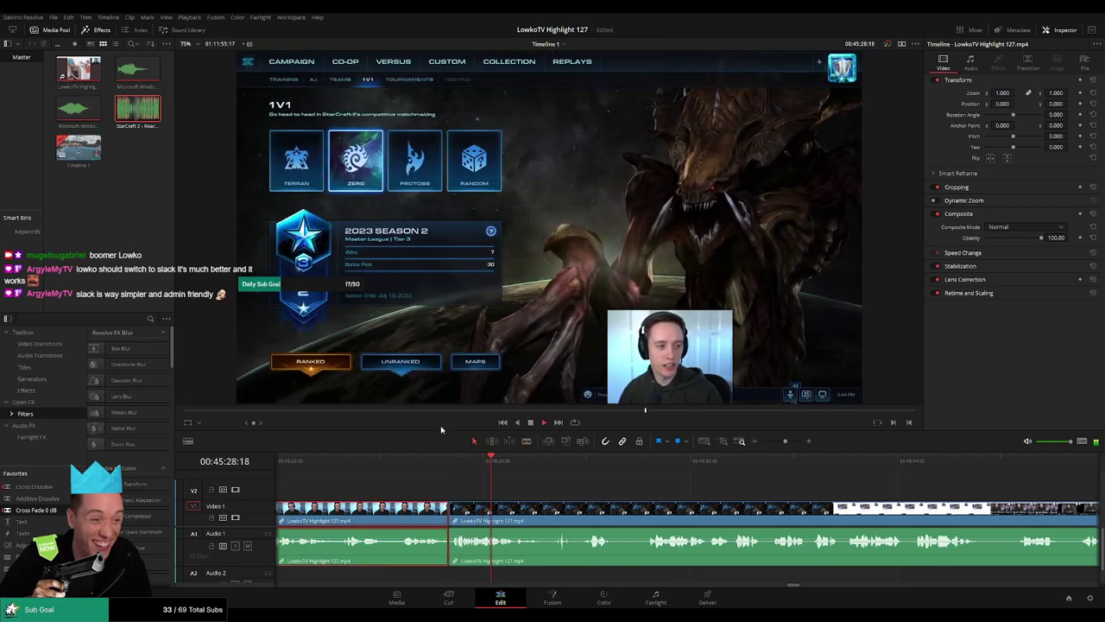
{"action": "left_click", "coordinate": [604, 475]}
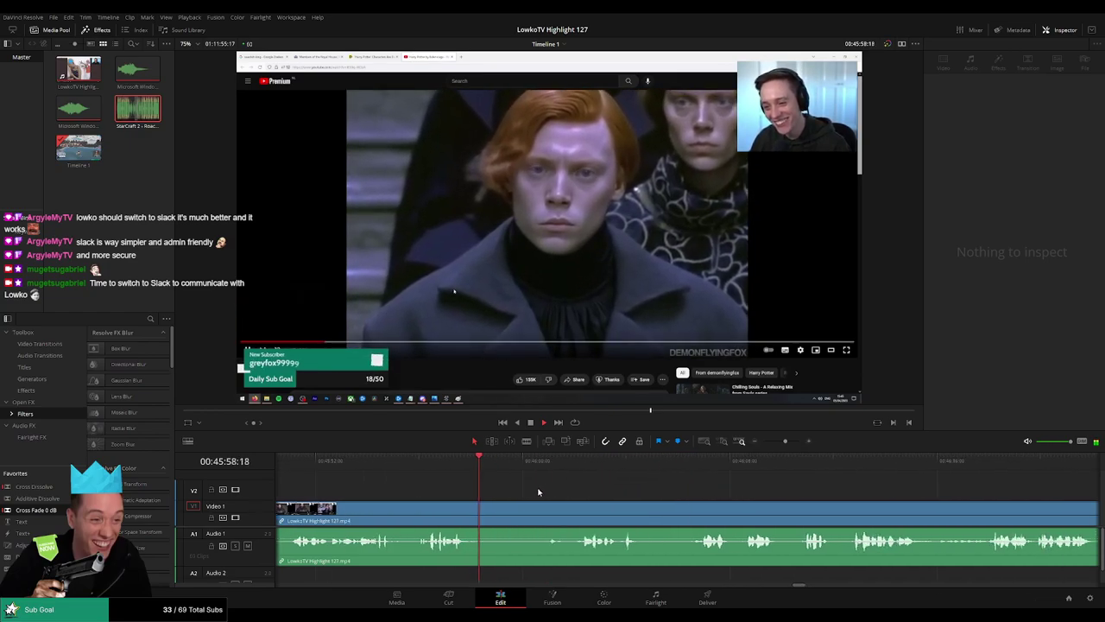
{"action": "left_click", "coordinate": [556, 466]}
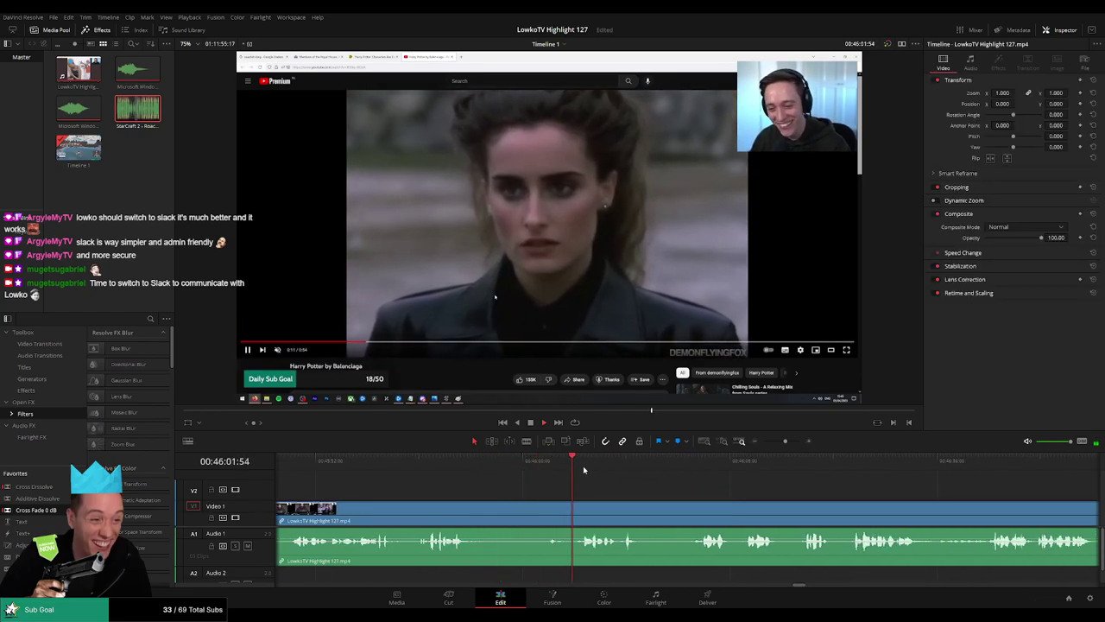
{"action": "scroll", "coordinate": [684, 497], "scroll_direction": "right", "scroll_amount": 3}
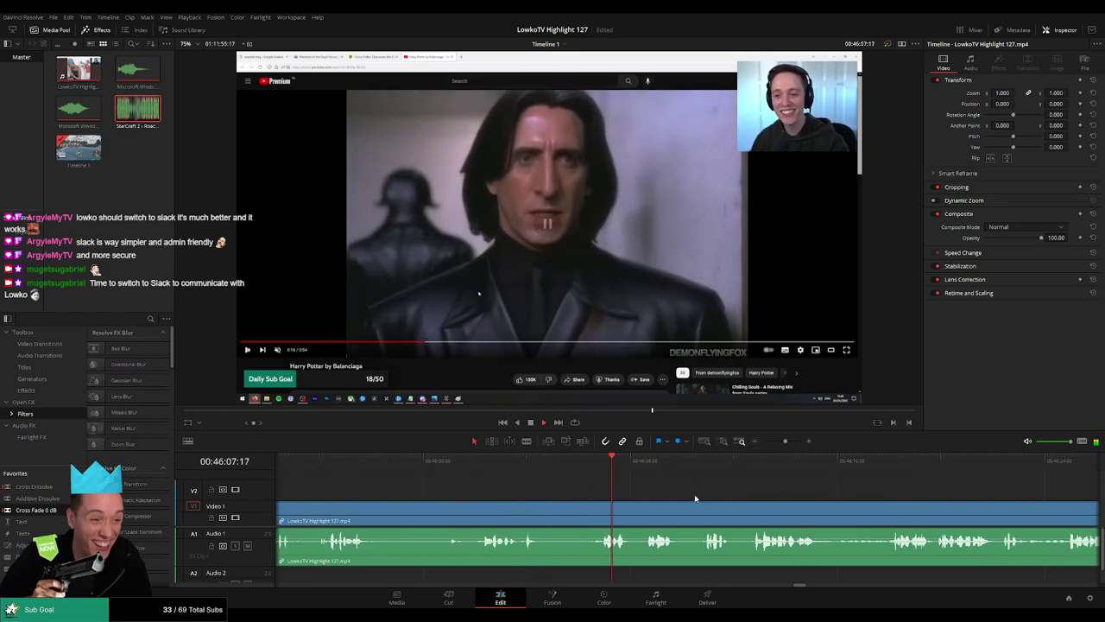
{"action": "scroll", "coordinate": [695, 499], "scroll_direction": "right", "scroll_amount": 5}
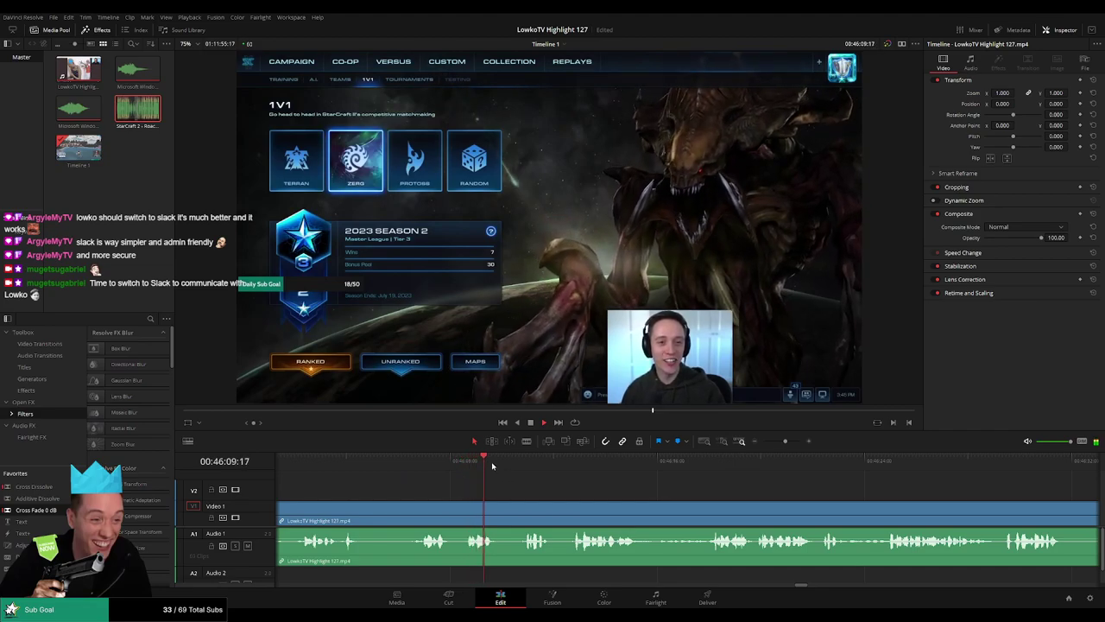
Cut out the unwanted piece near 46:12 and play back the new join.
{"action": "left_click", "coordinate": [499, 513]}
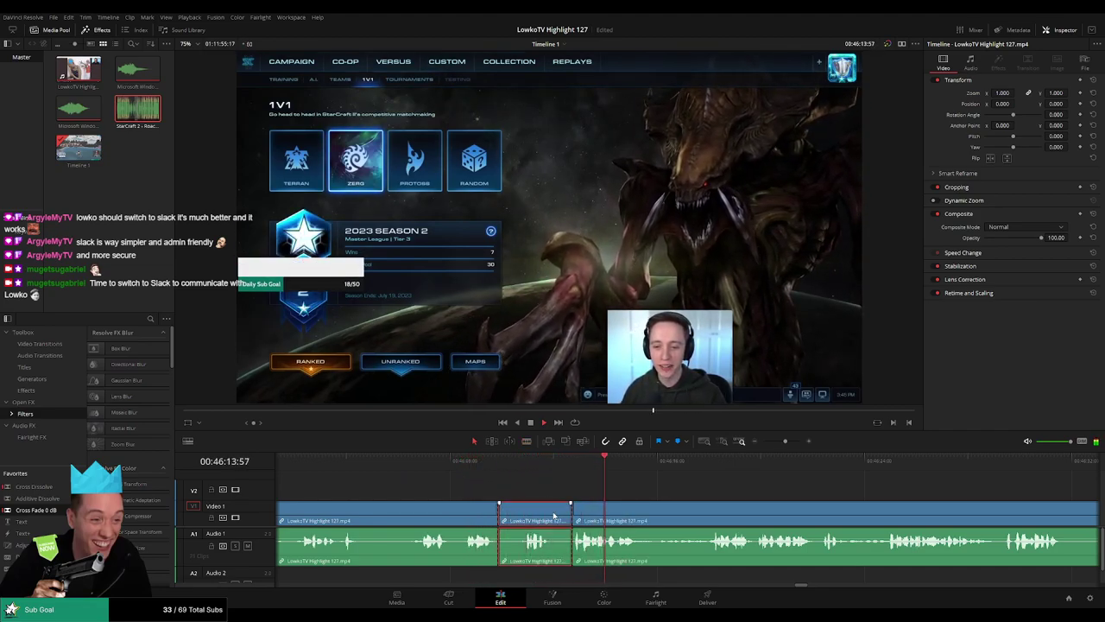
{"action": "key", "text": "a"}
{"action": "left_click", "coordinate": [548, 516]}
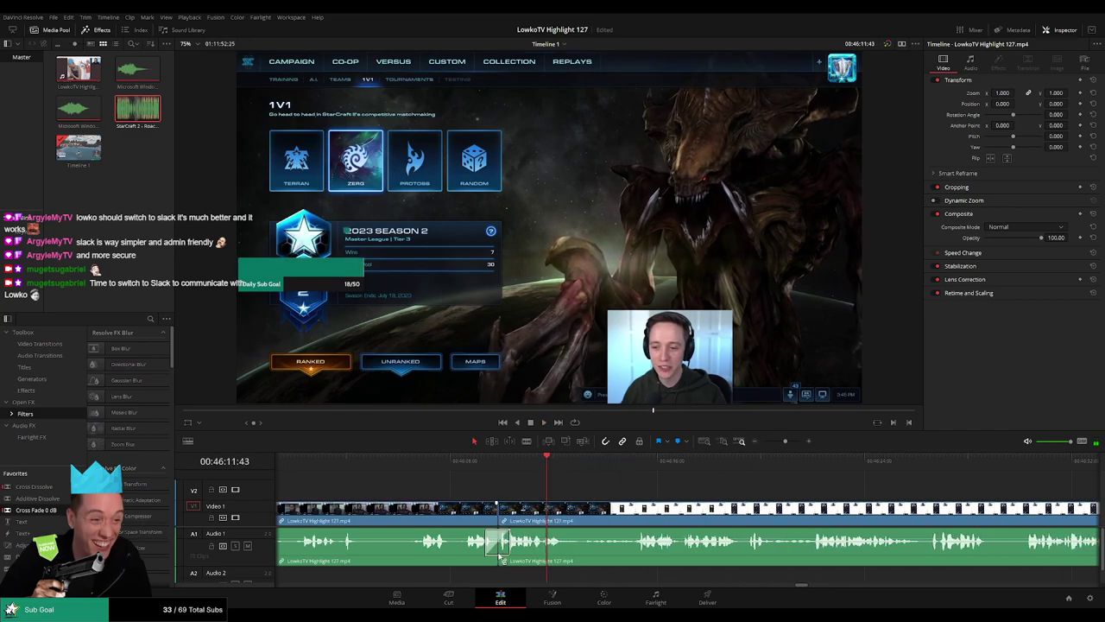
{"action": "left_click", "coordinate": [491, 474]}
{"action": "key", "text": "space"}
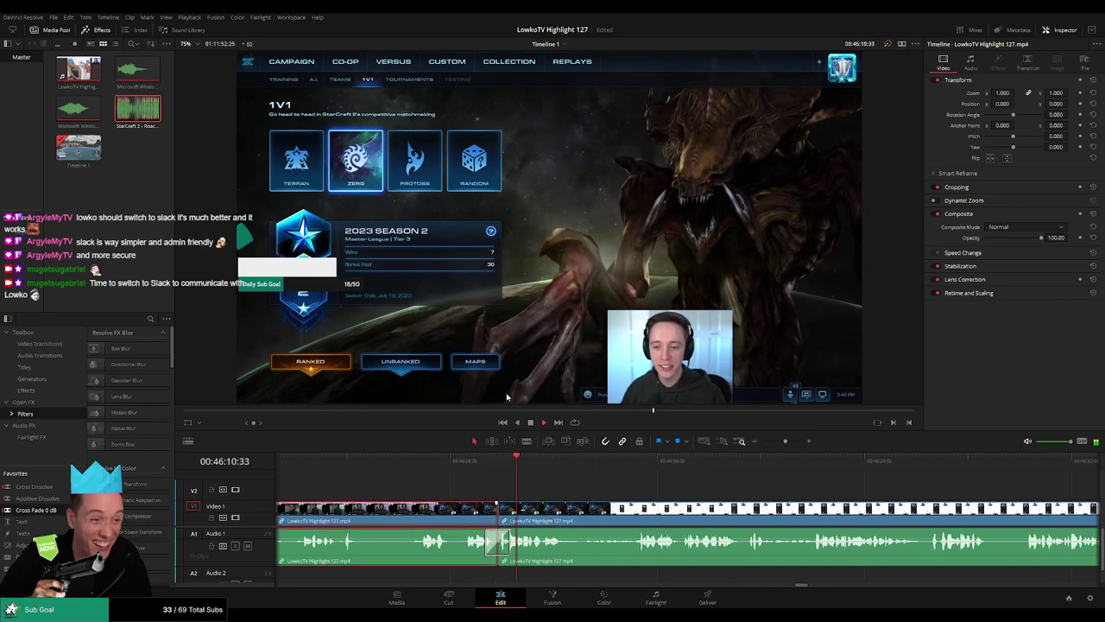
{"action": "left_click", "coordinate": [635, 464]}
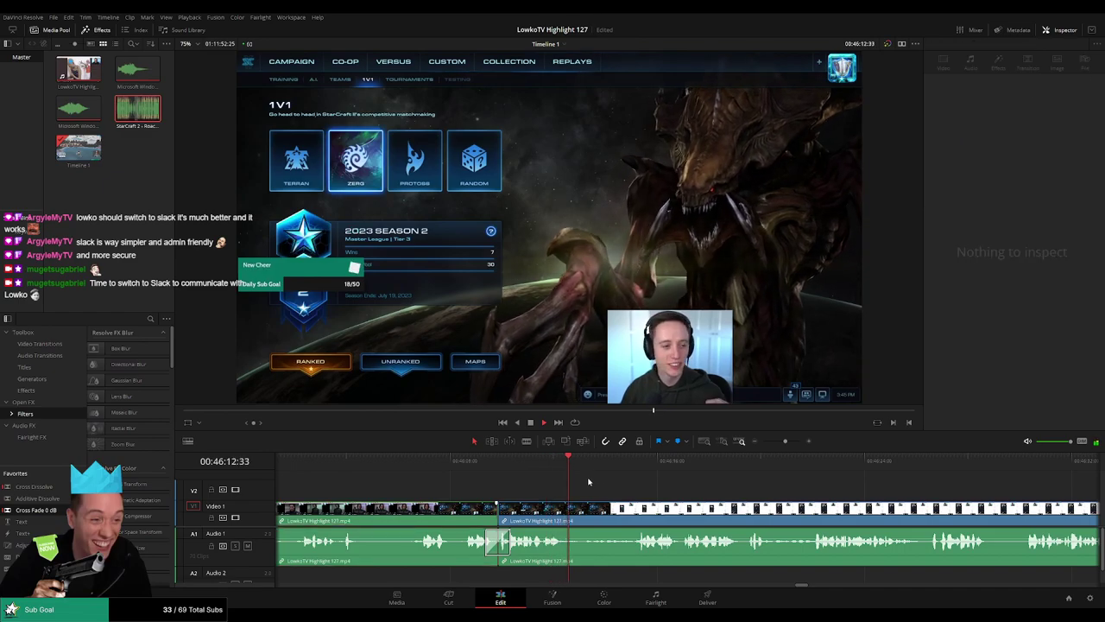
Trim the short clip after the join to end at the playhead, then ripple delete it.
{"action": "scroll", "coordinate": [580, 479], "scroll_direction": "right", "scroll_amount": 3}
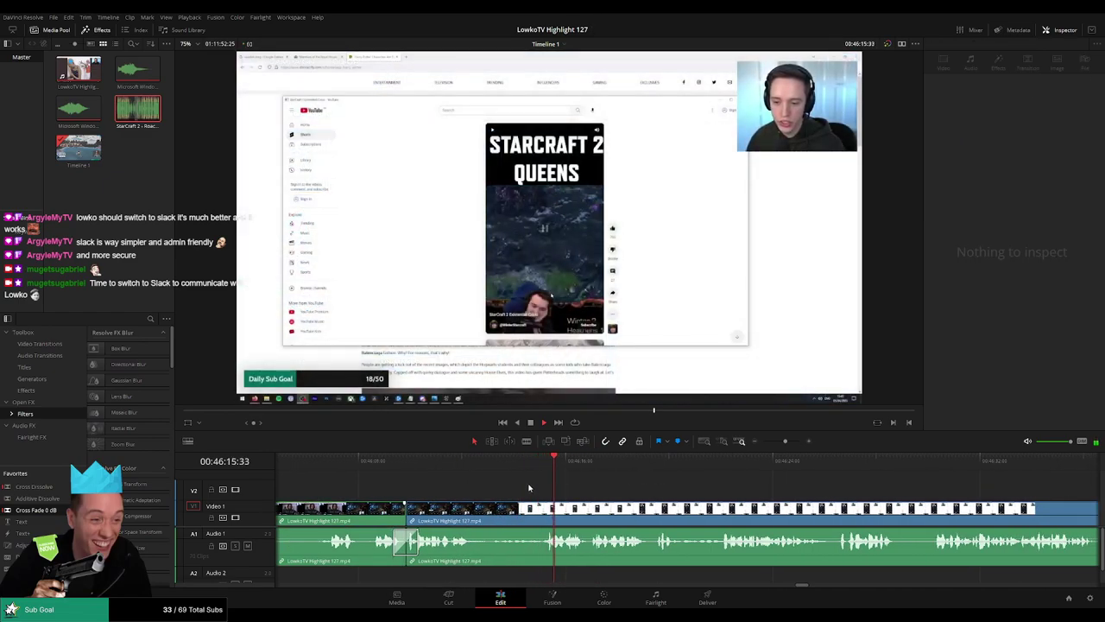
{"action": "left_click", "coordinate": [455, 516]}
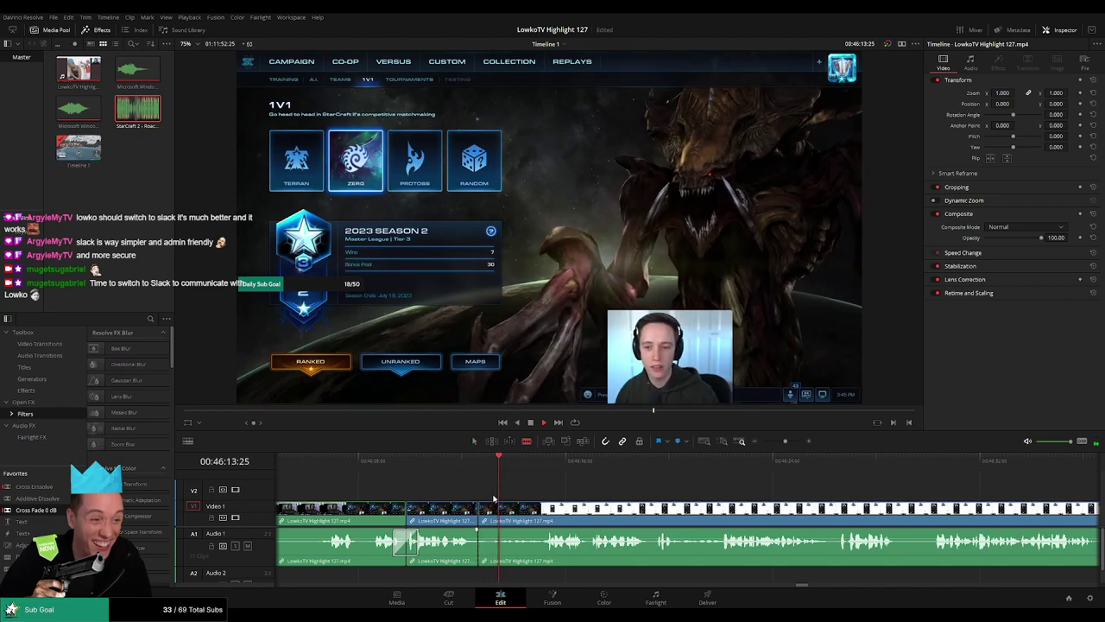
{"action": "left_click", "coordinate": [488, 518]}
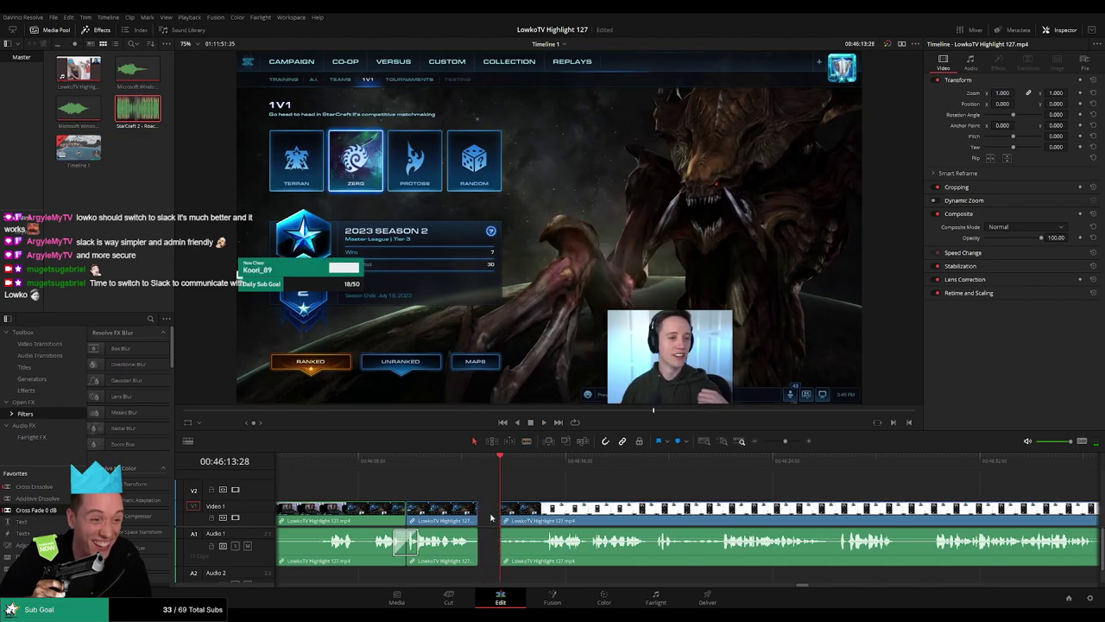
{"action": "left_click", "coordinate": [489, 469]}
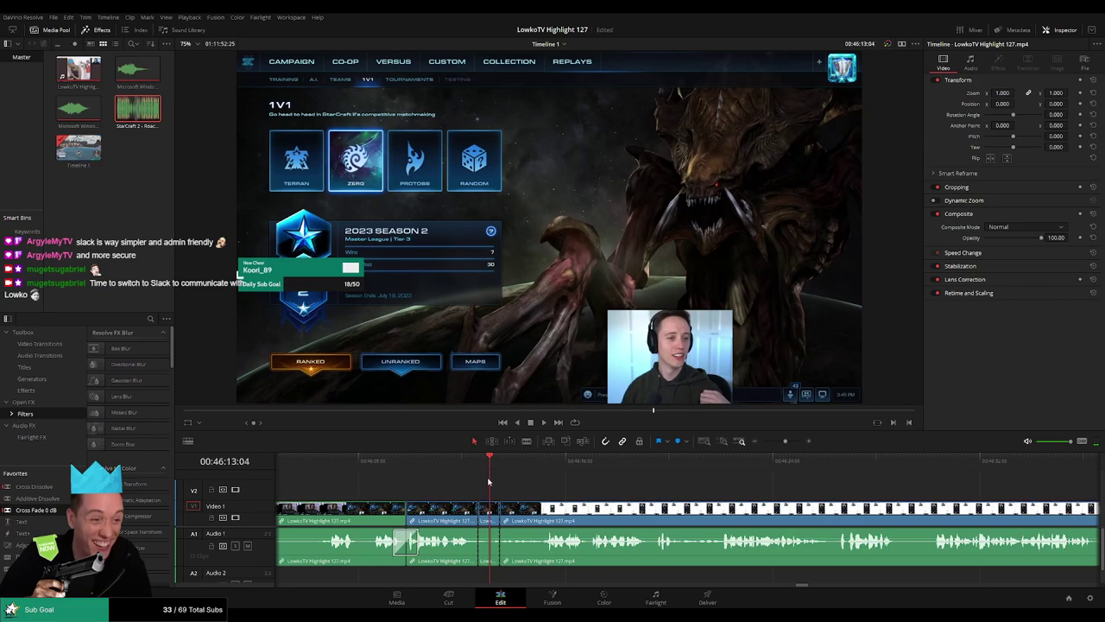
{"action": "key", "text": "ctrl+shift+]"}
{"action": "key", "text": "Delete"}
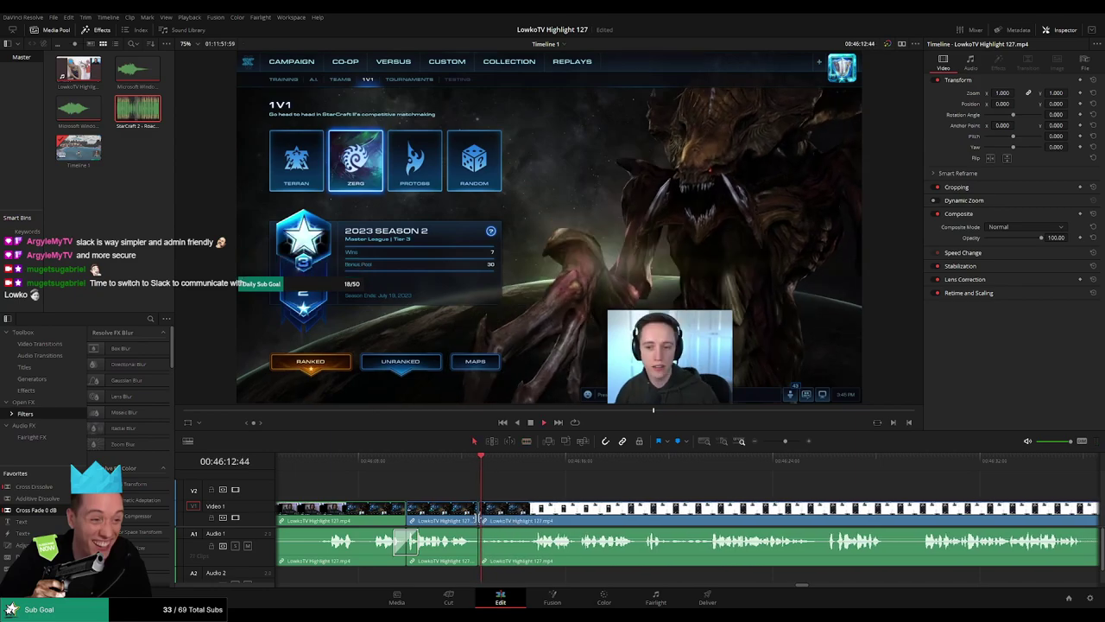
{"action": "left_click", "coordinate": [471, 462]}
{"action": "key", "text": "space"}
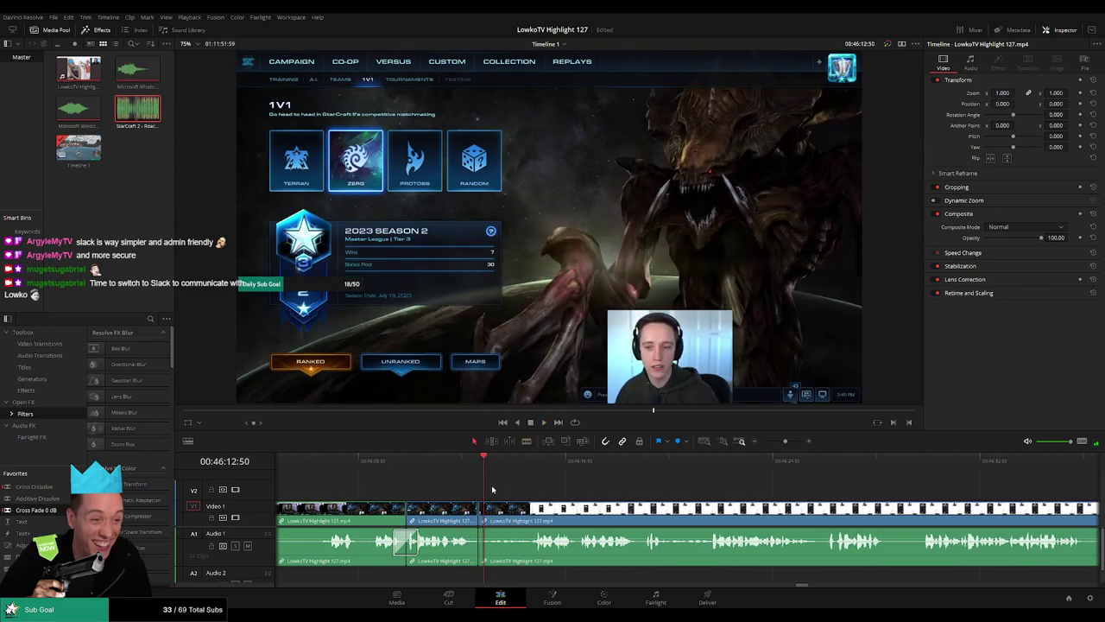
Ripple-trim the next clip's start up to the playhead and resume playback.
{"action": "scroll", "coordinate": [605, 518], "scroll_direction": "up", "scroll_amount": 2}
{"action": "left_click", "coordinate": [682, 467]}
{"action": "key", "text": "ctrl+shift+["}
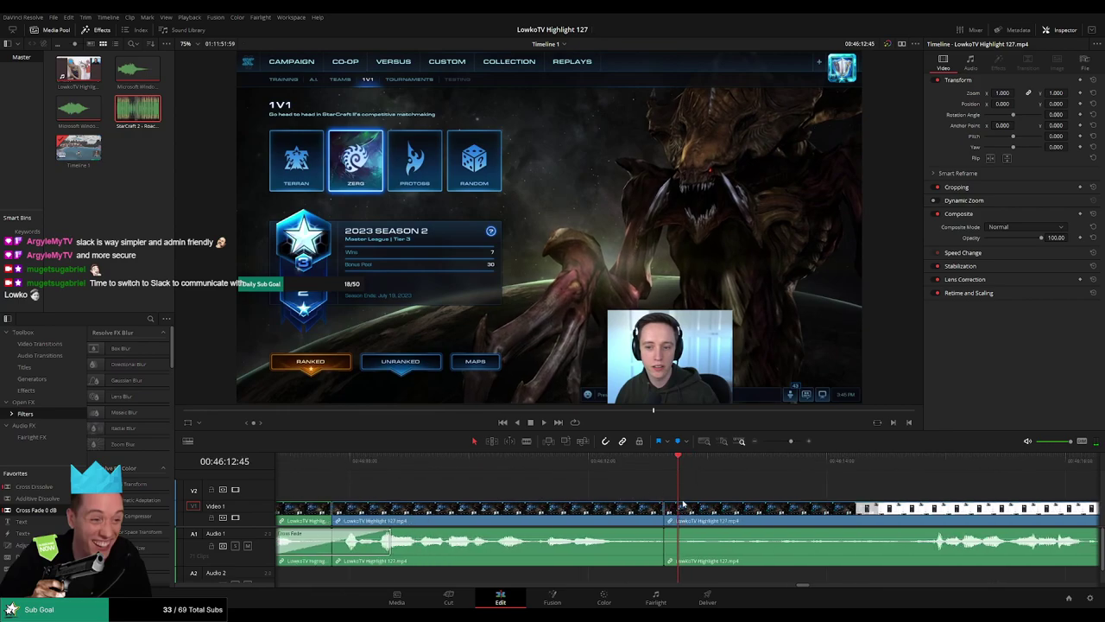
{"action": "key", "text": "space"}
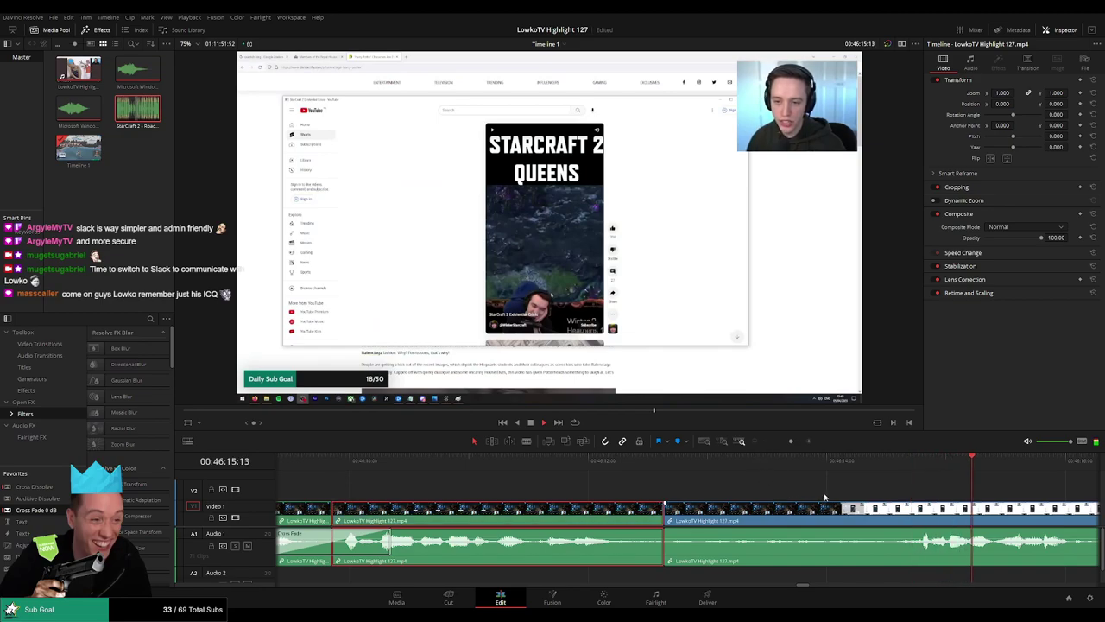
{"action": "left_click", "coordinate": [828, 489]}
{"action": "left_click_drag", "start_coordinate": [791, 441], "coordinate": [781, 442]}
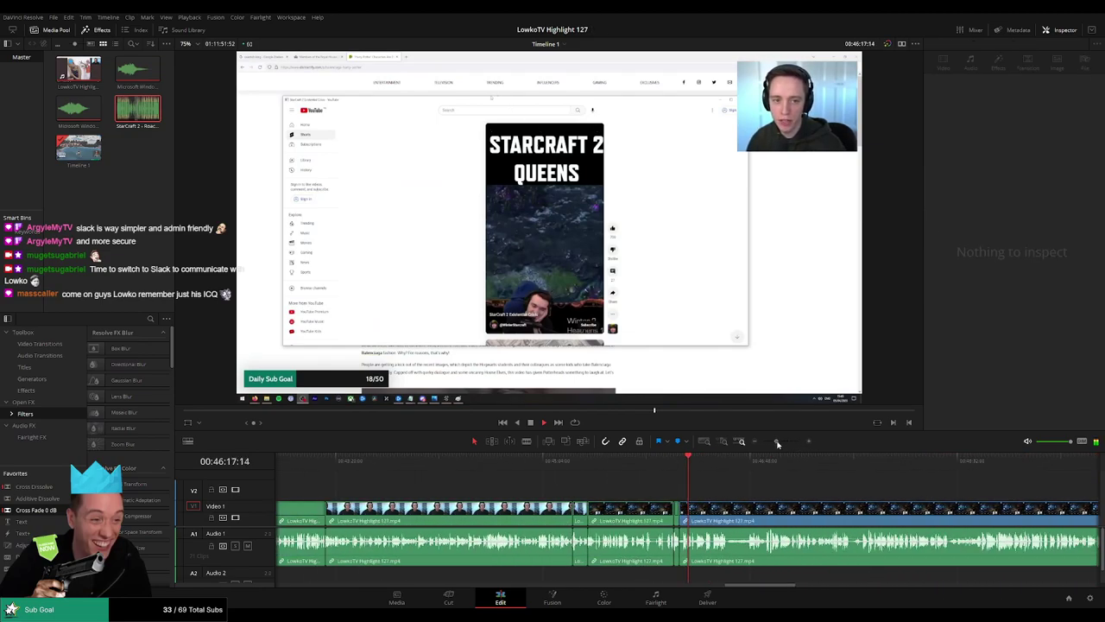
{"action": "scroll", "coordinate": [579, 502], "scroll_direction": "right", "scroll_amount": 3}
{"action": "scroll", "coordinate": [578, 502], "scroll_direction": "right", "scroll_amount": 3}
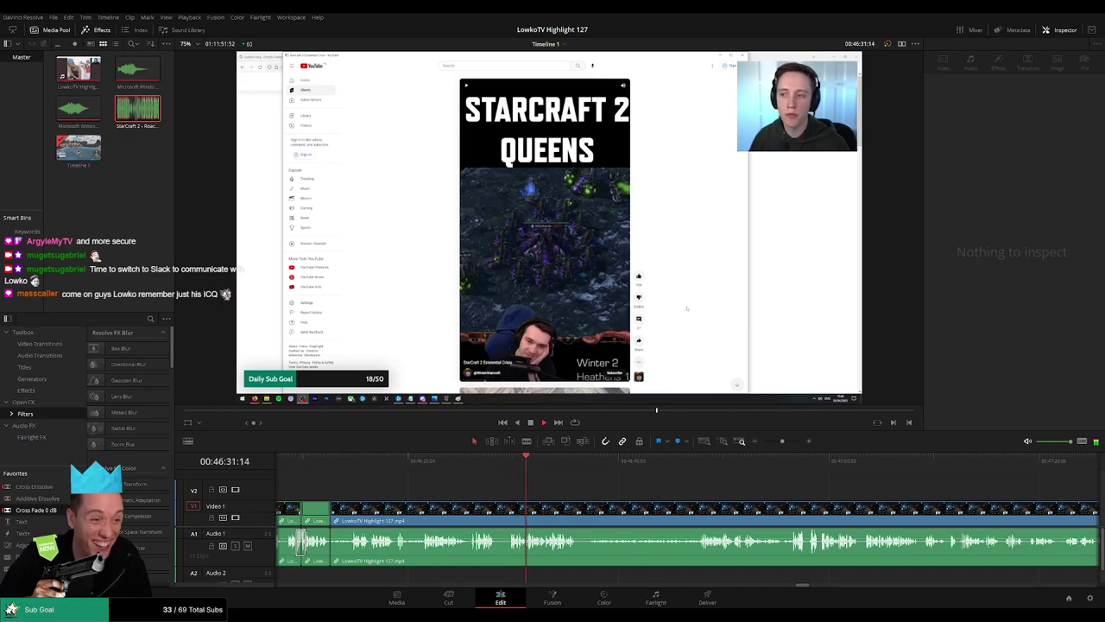
{"action": "scroll", "coordinate": [507, 489], "scroll_direction": "right", "scroll_amount": 3}
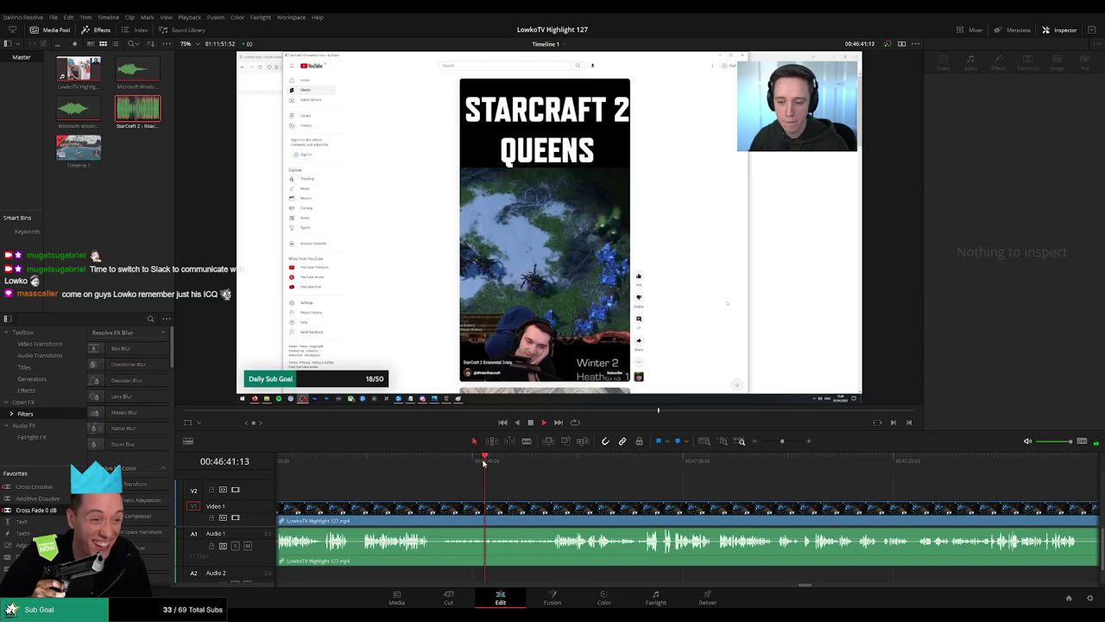
{"action": "left_click", "coordinate": [507, 460]}
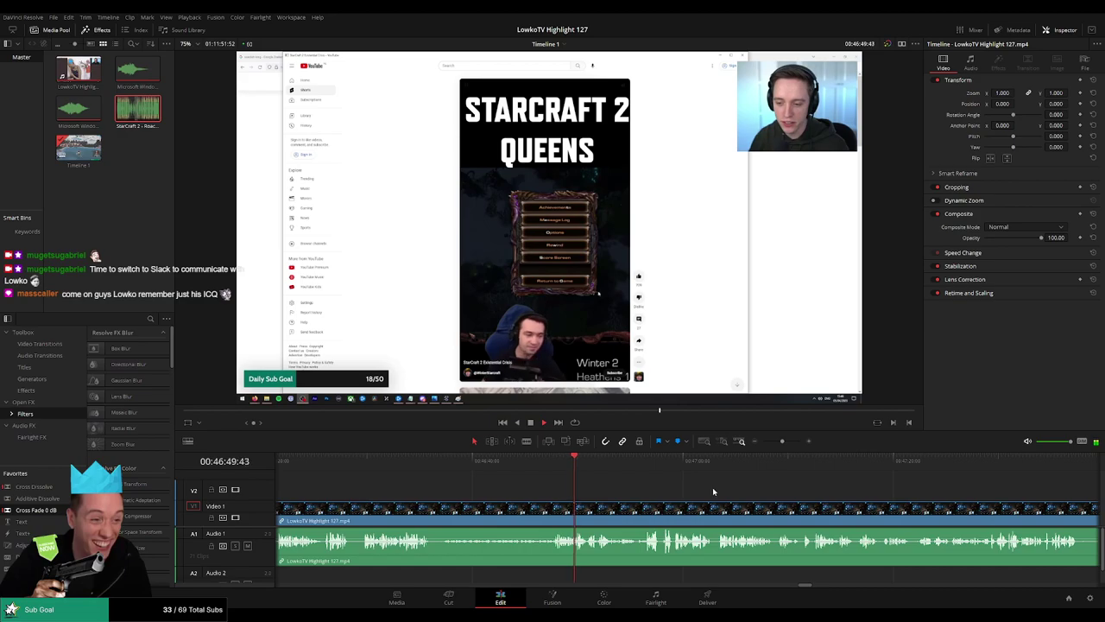
{"action": "scroll", "coordinate": [545, 487], "scroll_direction": "right", "scroll_amount": 3}
{"action": "scroll", "coordinate": [542, 487], "scroll_direction": "right", "scroll_amount": 1}
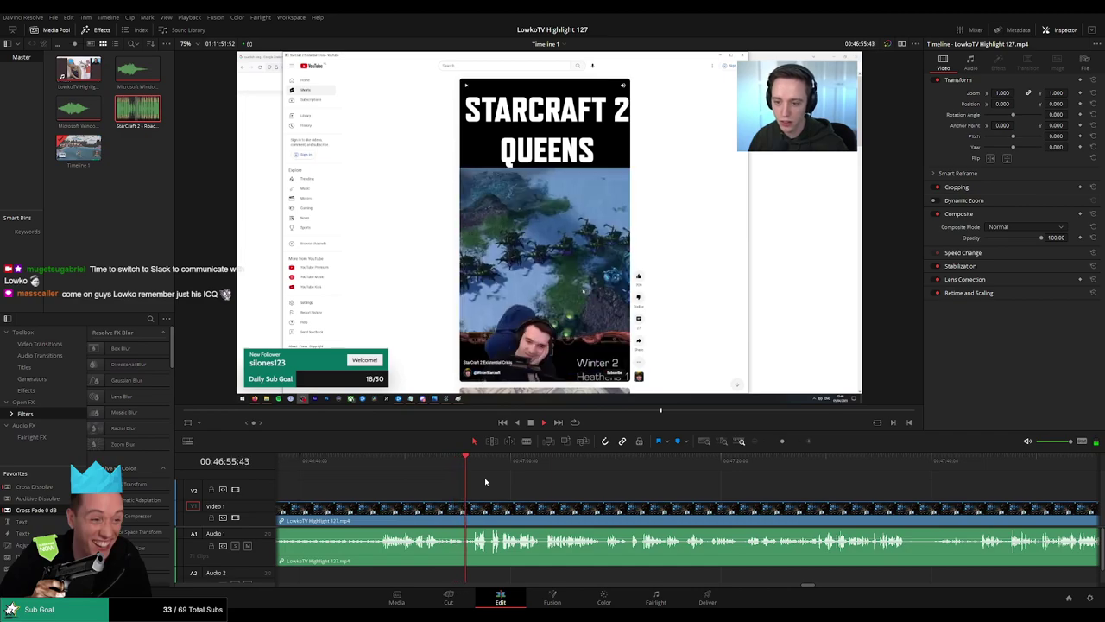
{"action": "scroll", "coordinate": [488, 482], "scroll_direction": "left", "scroll_amount": 2}
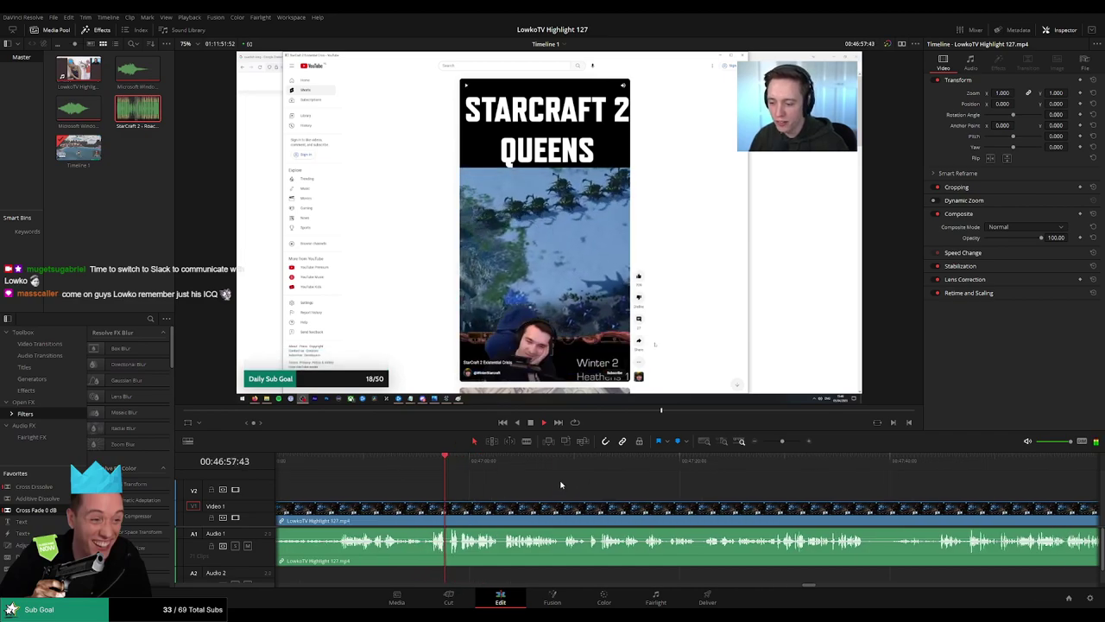
{"action": "scroll", "coordinate": [501, 482], "scroll_direction": "left", "scroll_amount": 2}
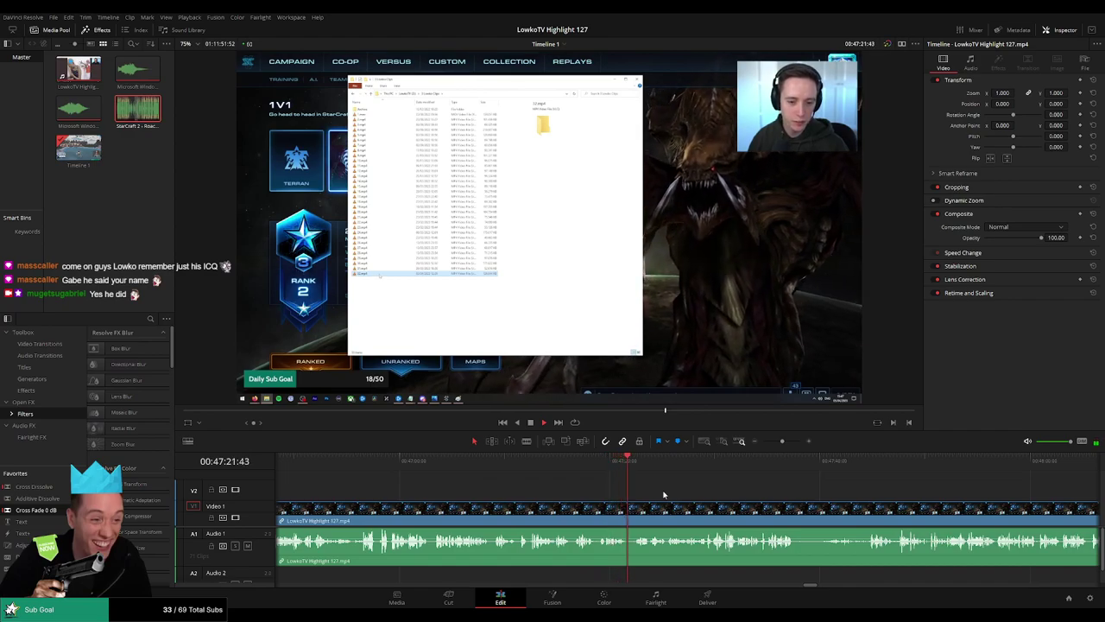
{"action": "scroll", "coordinate": [664, 495], "scroll_direction": "right", "scroll_amount": 2}
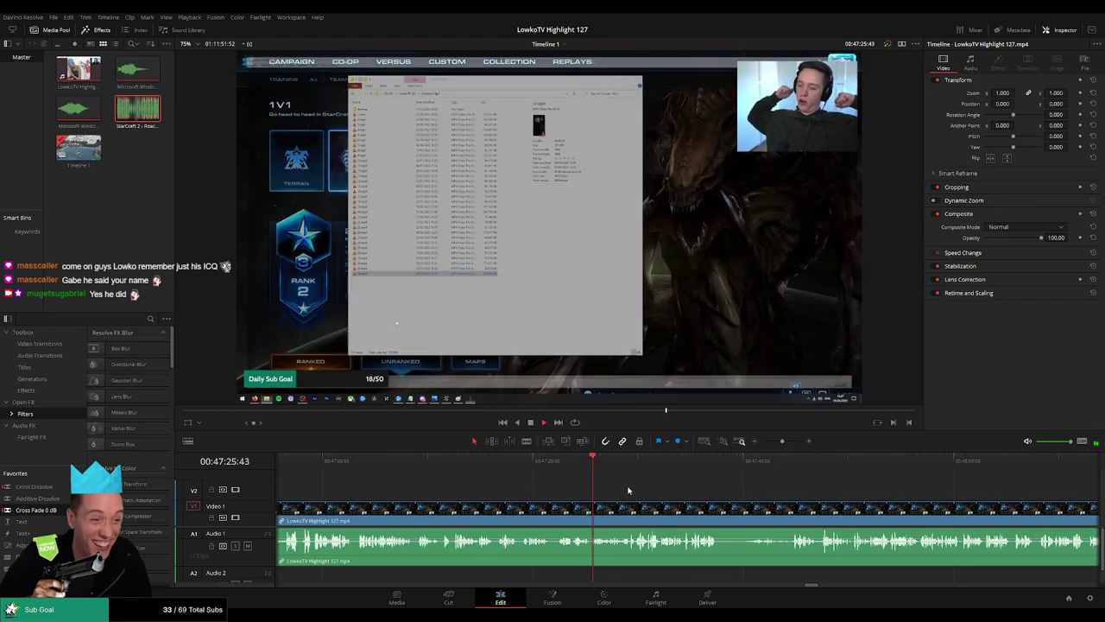
{"action": "scroll", "coordinate": [580, 491], "scroll_direction": "right", "scroll_amount": 3}
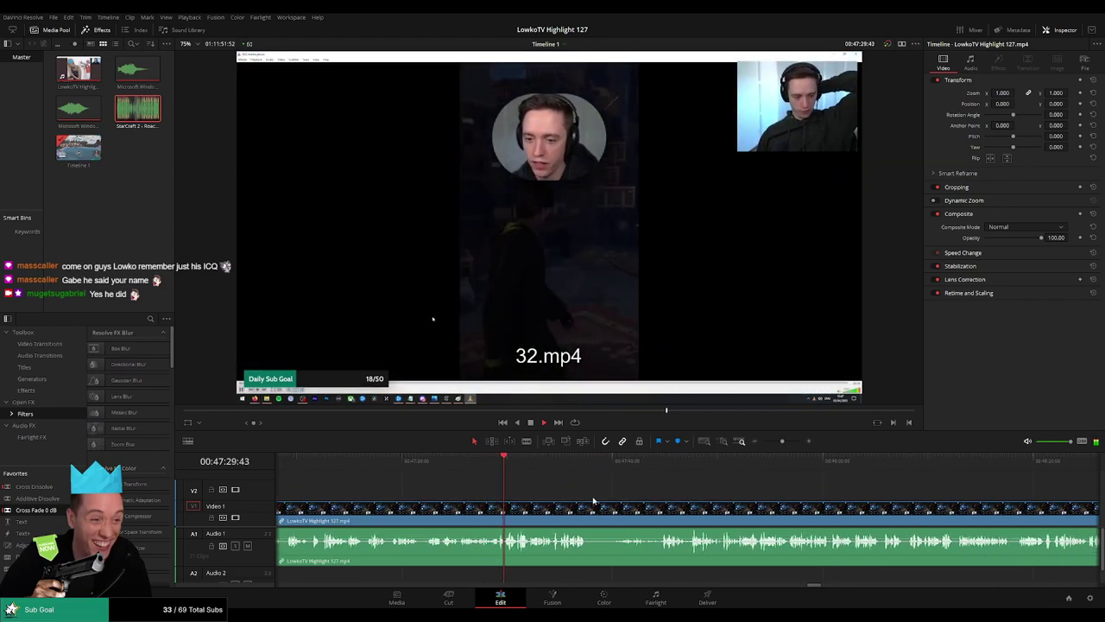
{"action": "scroll", "coordinate": [593, 499], "scroll_direction": "down", "scroll_amount": 2}
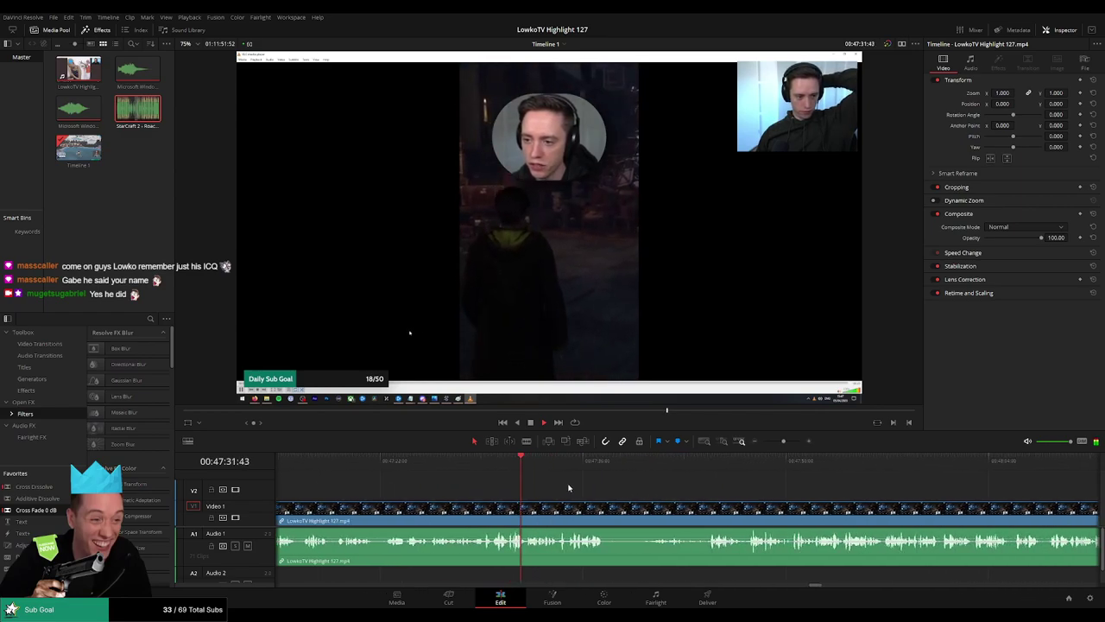
{"action": "scroll", "coordinate": [522, 488], "scroll_direction": "right", "scroll_amount": 2}
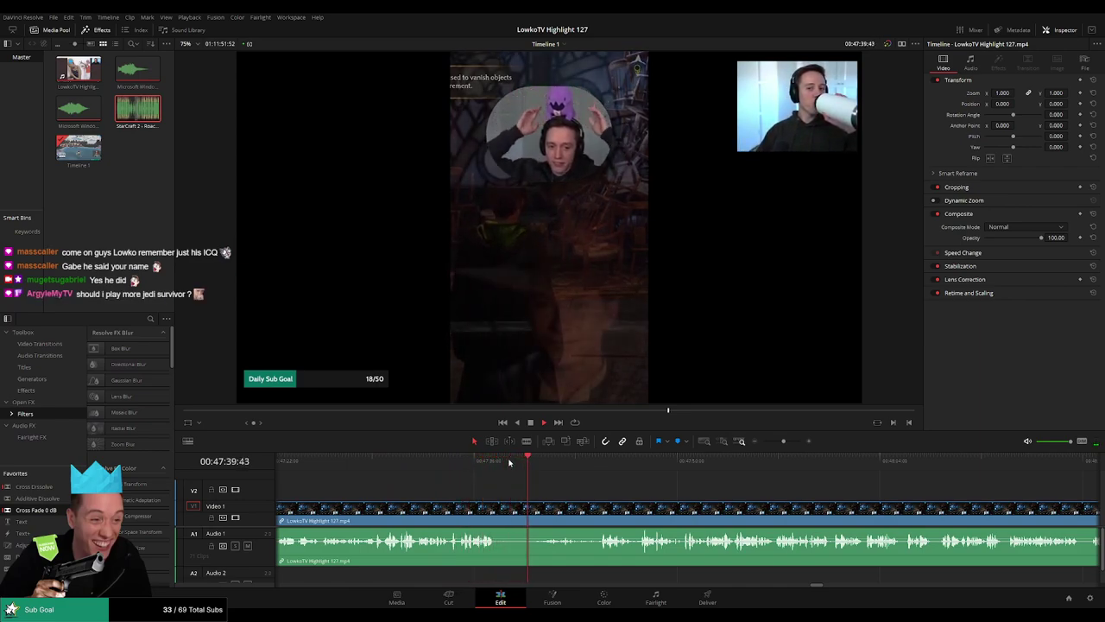
{"action": "scroll", "coordinate": [578, 491], "scroll_direction": "right", "scroll_amount": 2}
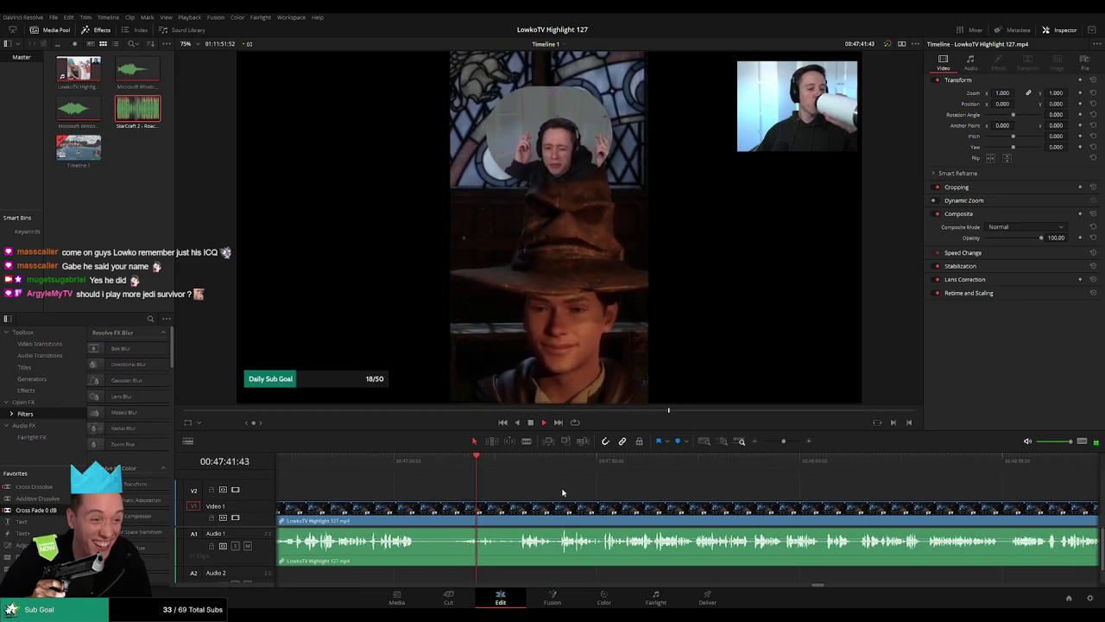
{"action": "scroll", "coordinate": [553, 490], "scroll_direction": "right", "scroll_amount": 2}
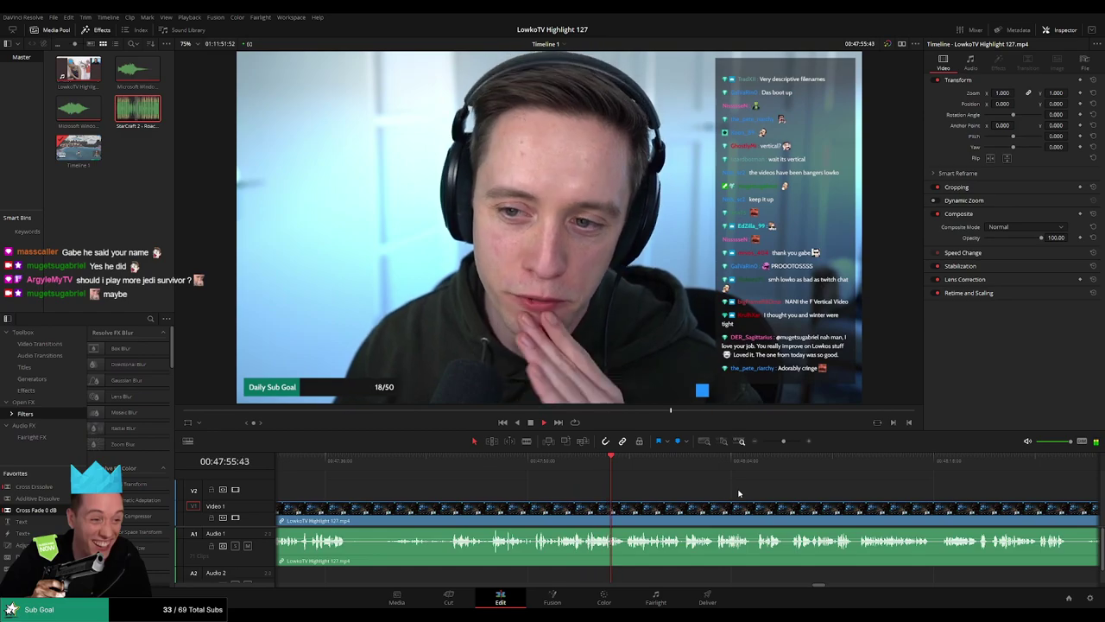
{"action": "scroll", "coordinate": [578, 499], "scroll_direction": "right", "scroll_amount": 2}
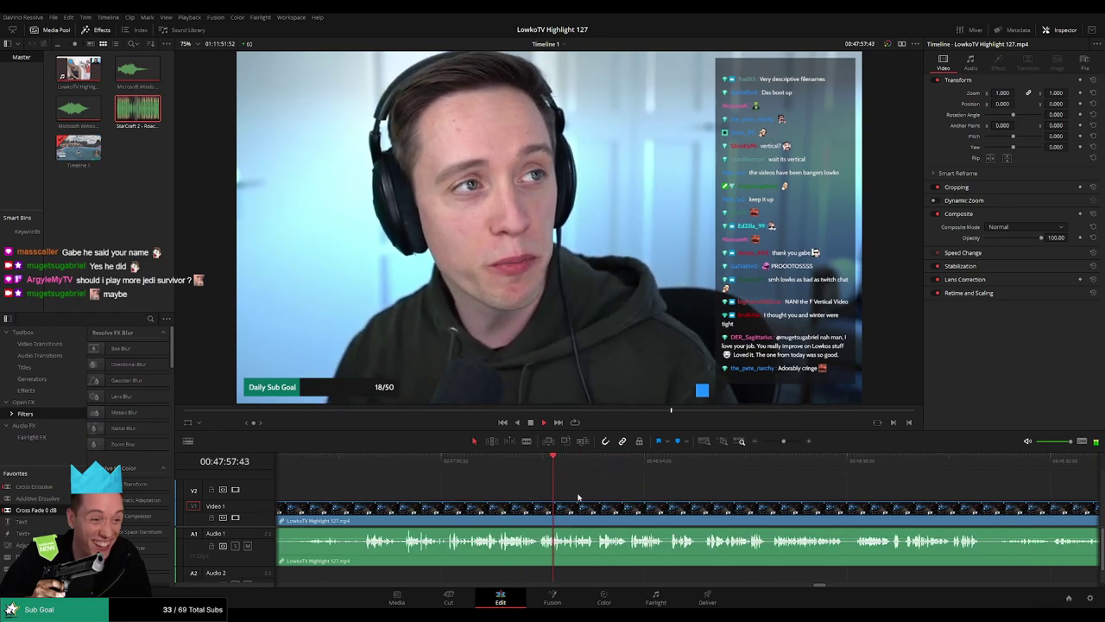
{"action": "scroll", "coordinate": [579, 499], "scroll_direction": "right", "scroll_amount": 2}
{"action": "scroll", "coordinate": [673, 492], "scroll_direction": "right", "scroll_amount": 2}
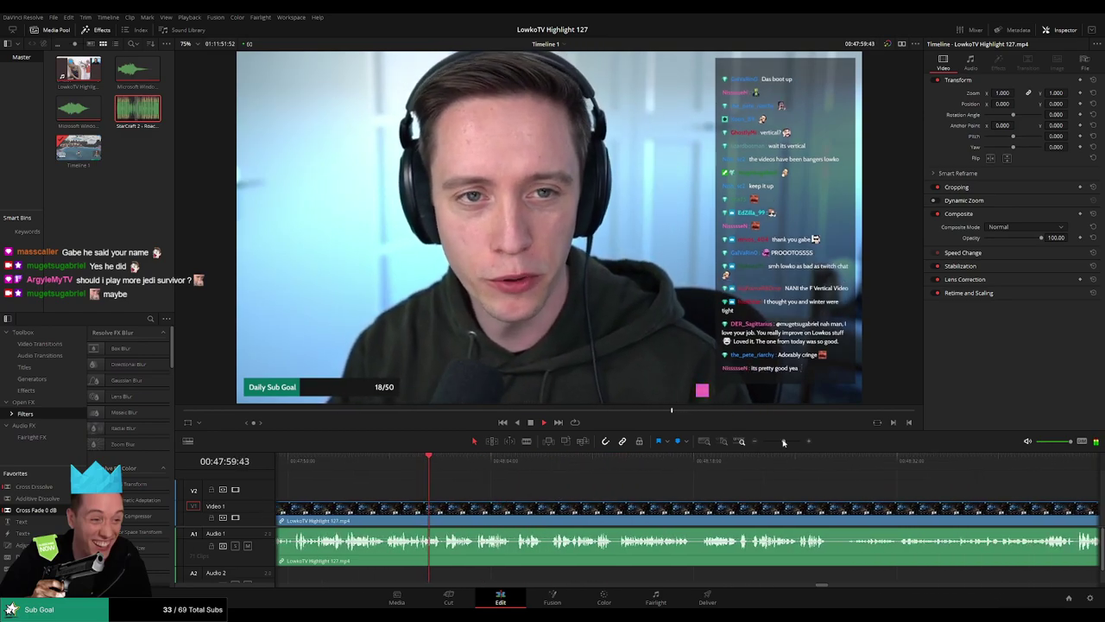
{"action": "left_click_drag", "start_coordinate": [785, 442], "coordinate": [785, 444]}
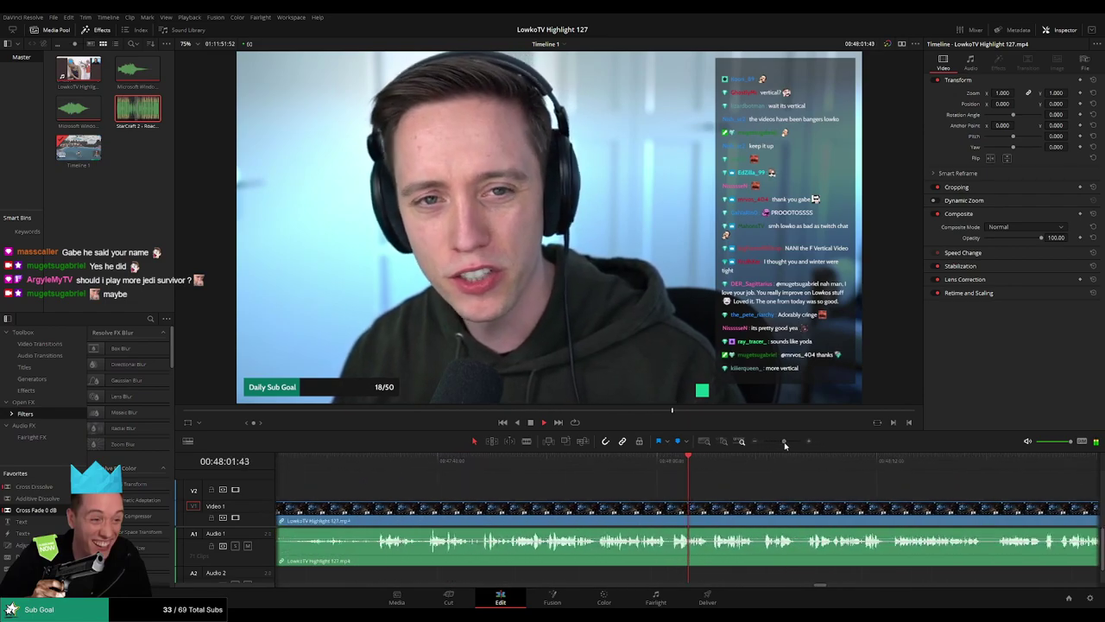
{"action": "scroll", "coordinate": [590, 492], "scroll_direction": "right", "scroll_amount": 4}
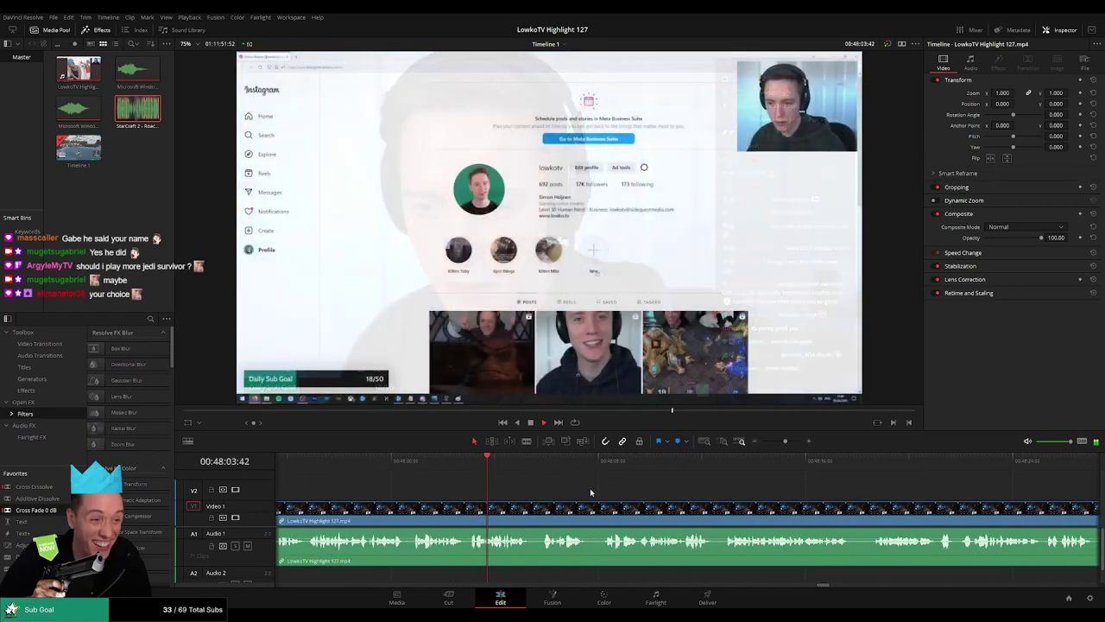
Move ahead to about 49:14 and blade the stream clip's video and audio there.
{"action": "scroll", "coordinate": [561, 487], "scroll_direction": "right", "scroll_amount": 1}
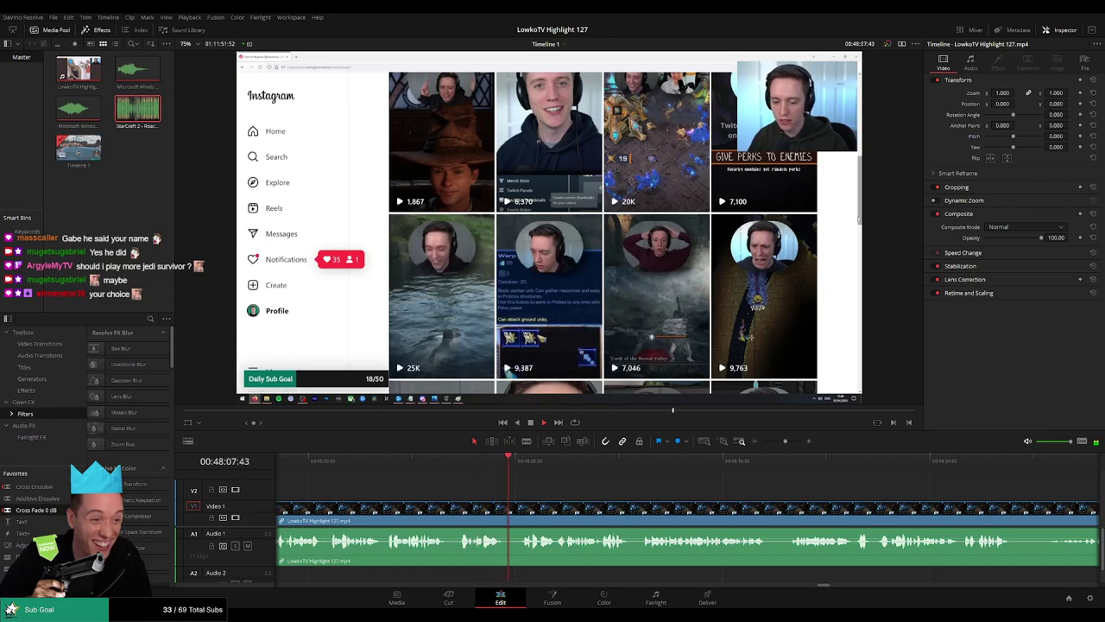
{"action": "scroll", "coordinate": [651, 488], "scroll_direction": "right", "scroll_amount": 1}
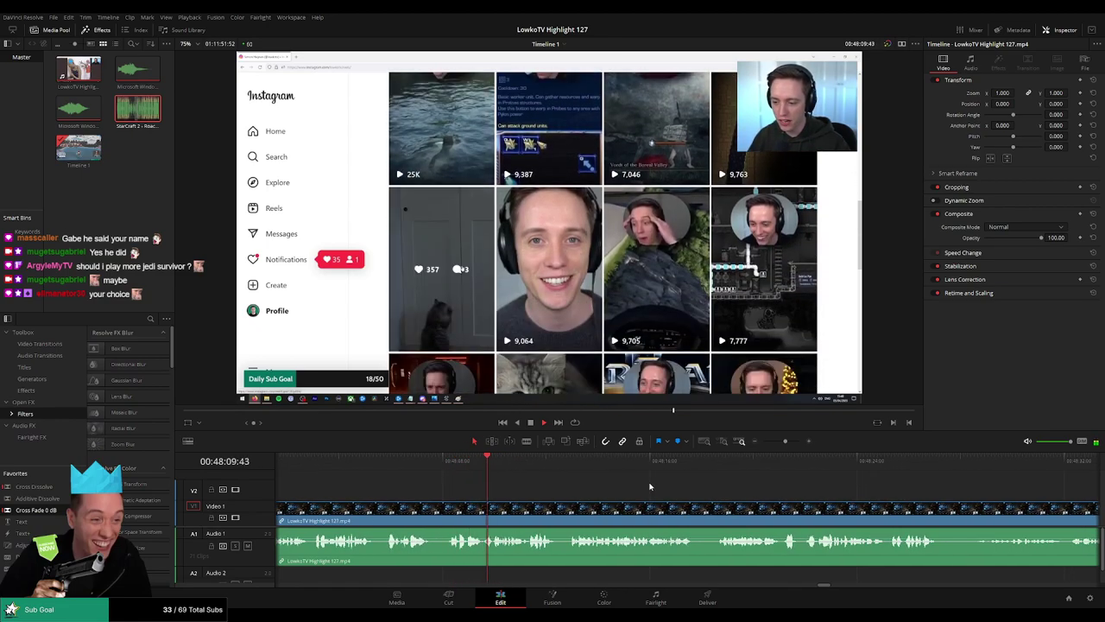
{"action": "scroll", "coordinate": [652, 488], "scroll_direction": "right", "scroll_amount": 1}
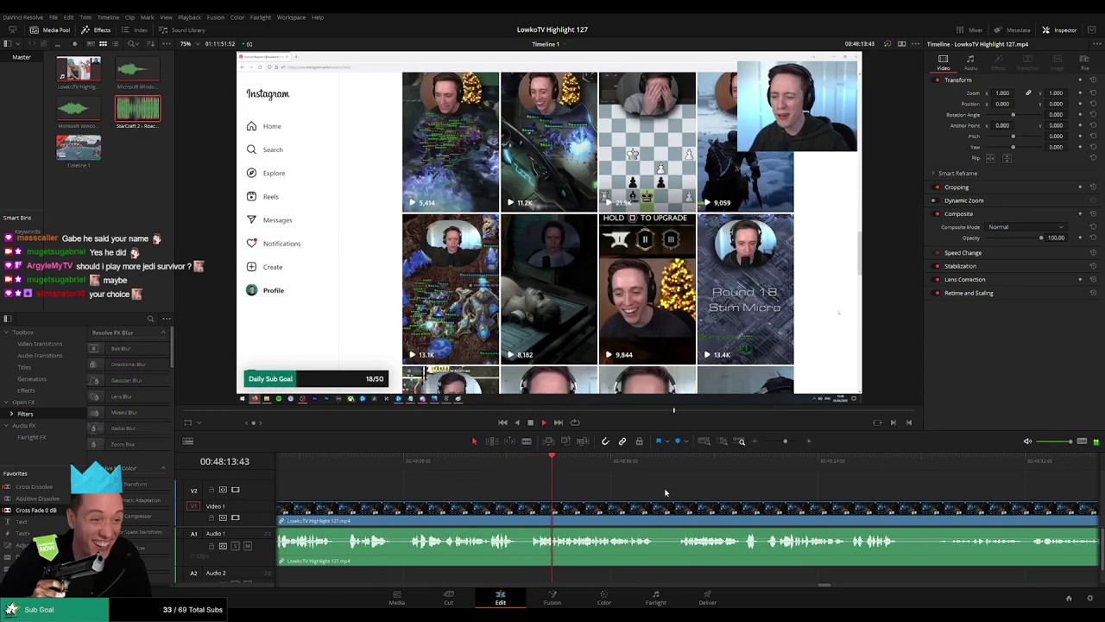
{"action": "scroll", "coordinate": [585, 484], "scroll_direction": "right", "scroll_amount": 3}
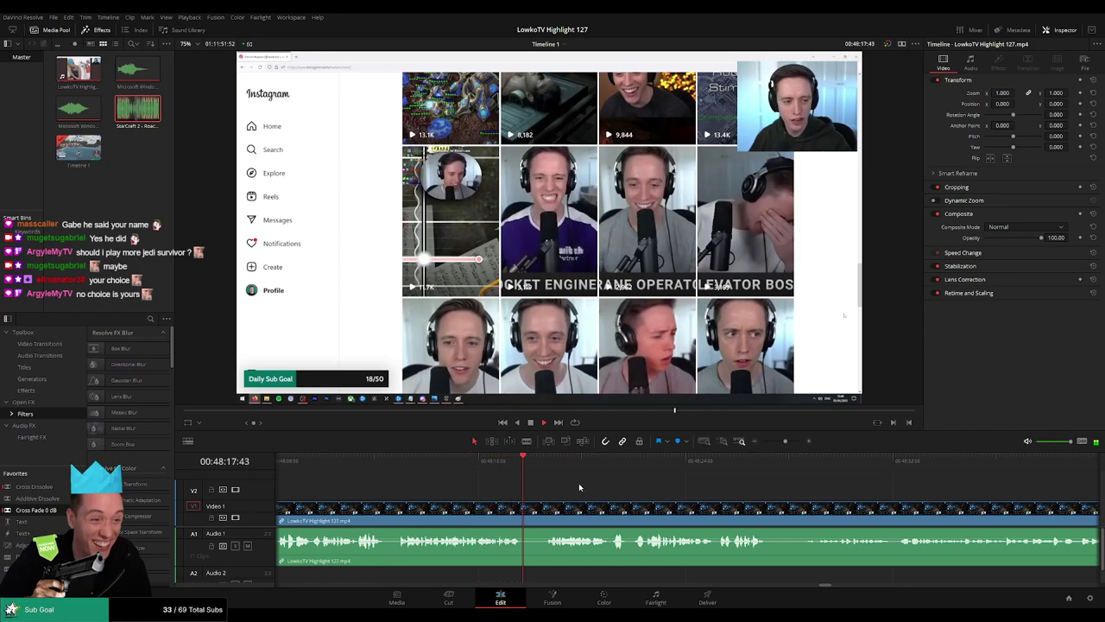
{"action": "scroll", "coordinate": [627, 492], "scroll_direction": "right", "scroll_amount": 2}
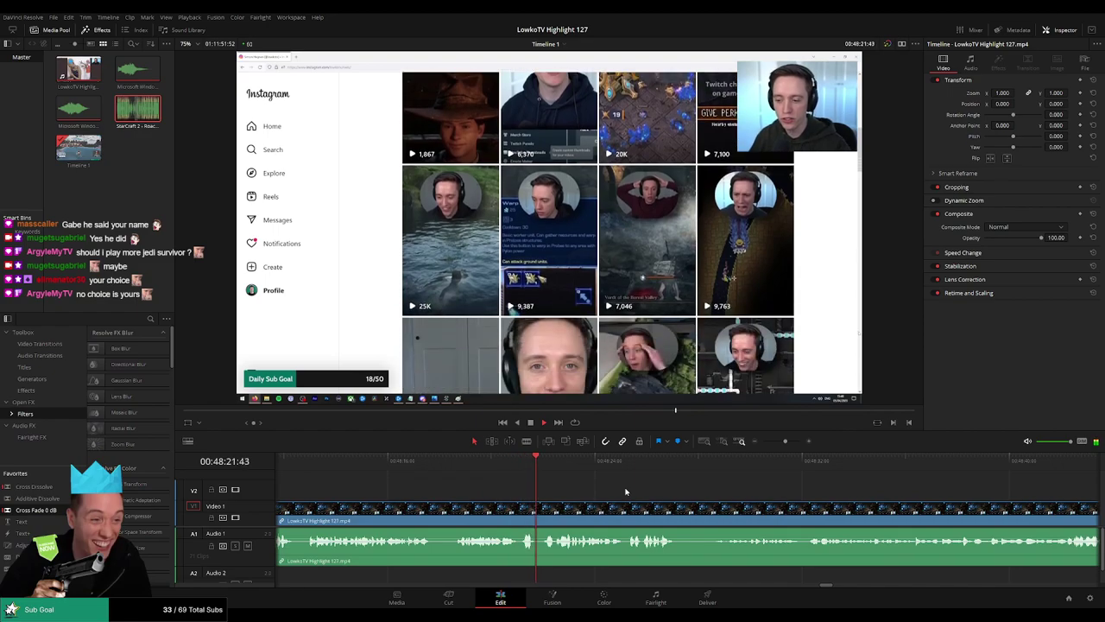
{"action": "scroll", "coordinate": [613, 488], "scroll_direction": "right", "scroll_amount": 2}
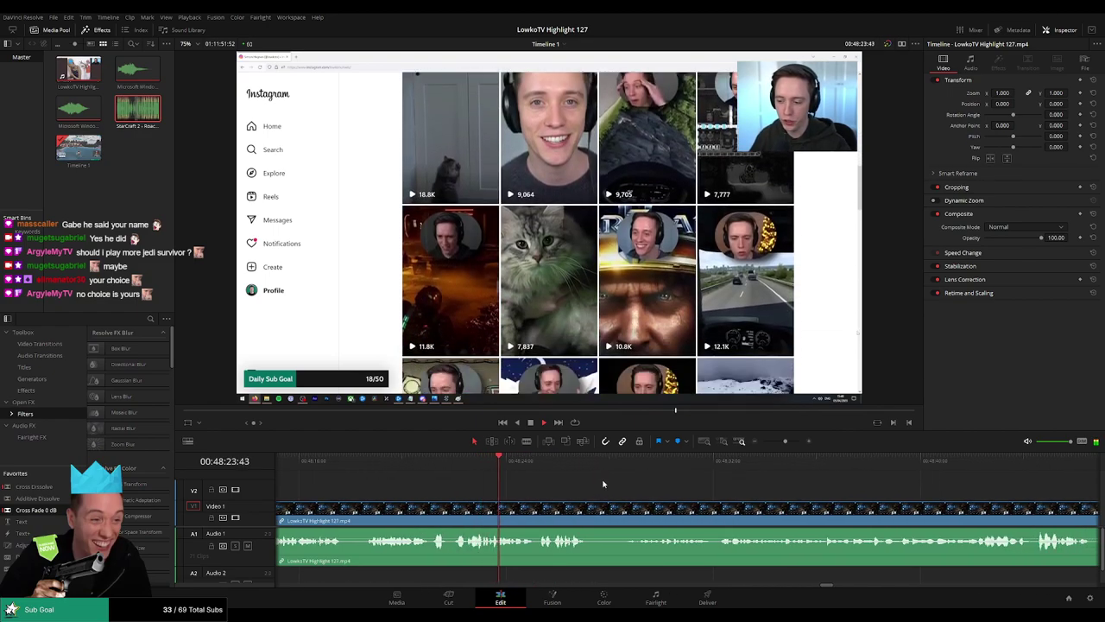
{"action": "scroll", "coordinate": [617, 480], "scroll_direction": "right", "scroll_amount": 1}
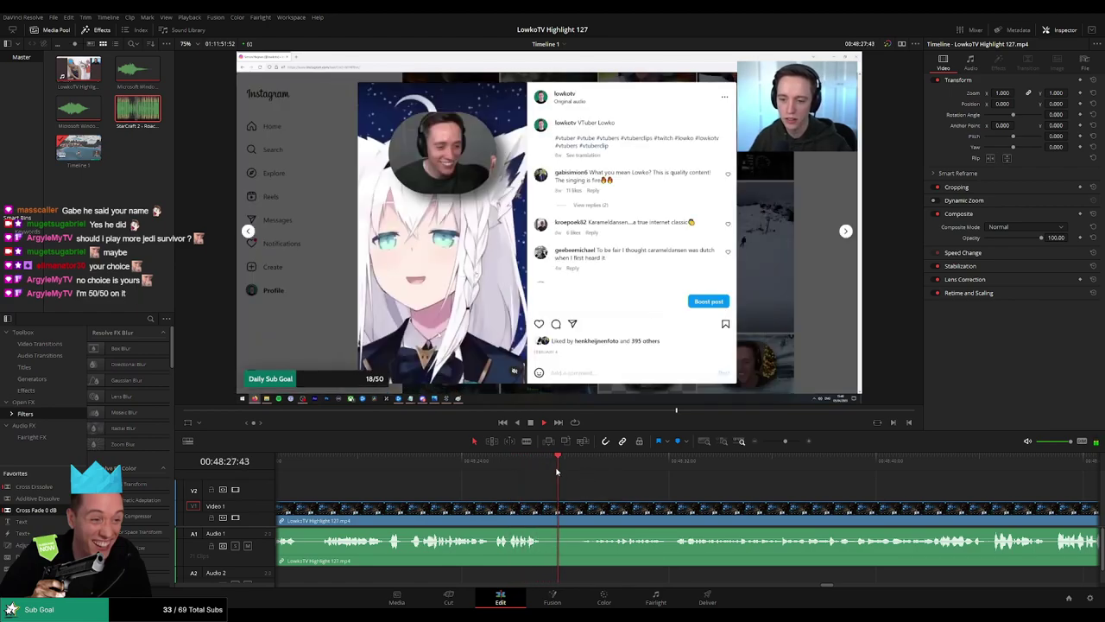
{"action": "left_click", "coordinate": [582, 464]}
{"action": "scroll", "coordinate": [572, 486], "scroll_direction": "right", "scroll_amount": 3}
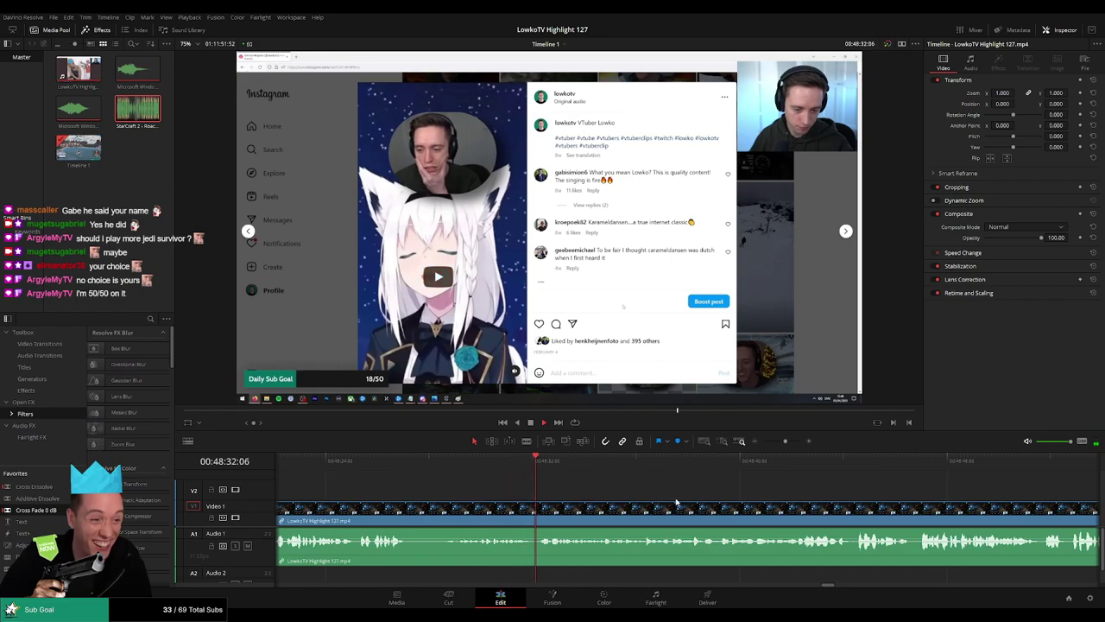
{"action": "scroll", "coordinate": [583, 497], "scroll_direction": "right", "scroll_amount": 2}
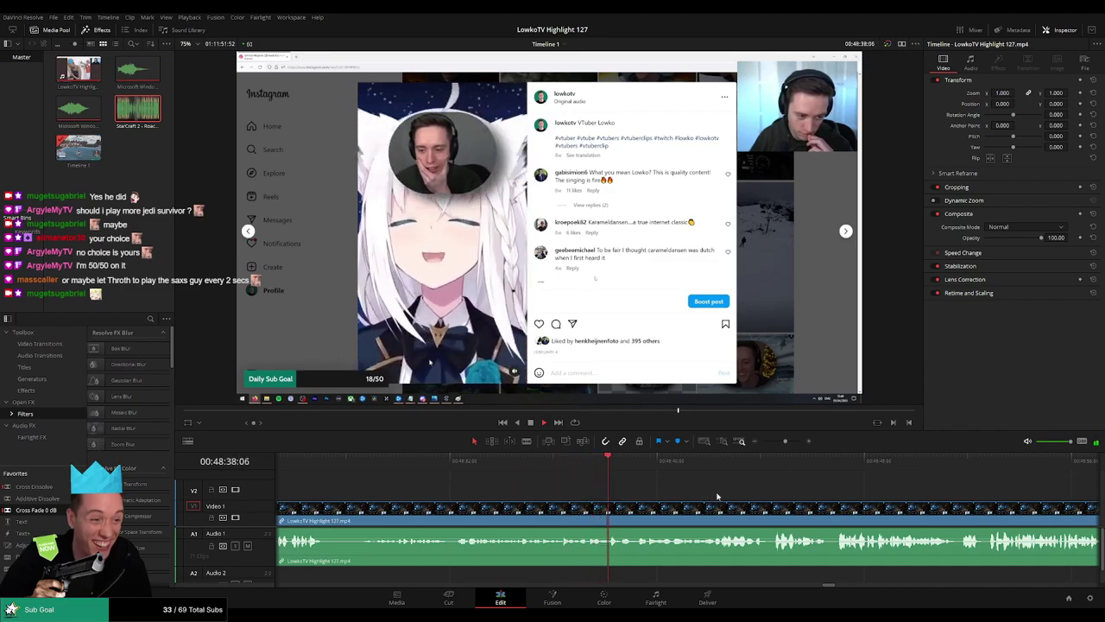
{"action": "scroll", "coordinate": [656, 494], "scroll_direction": "right", "scroll_amount": 2}
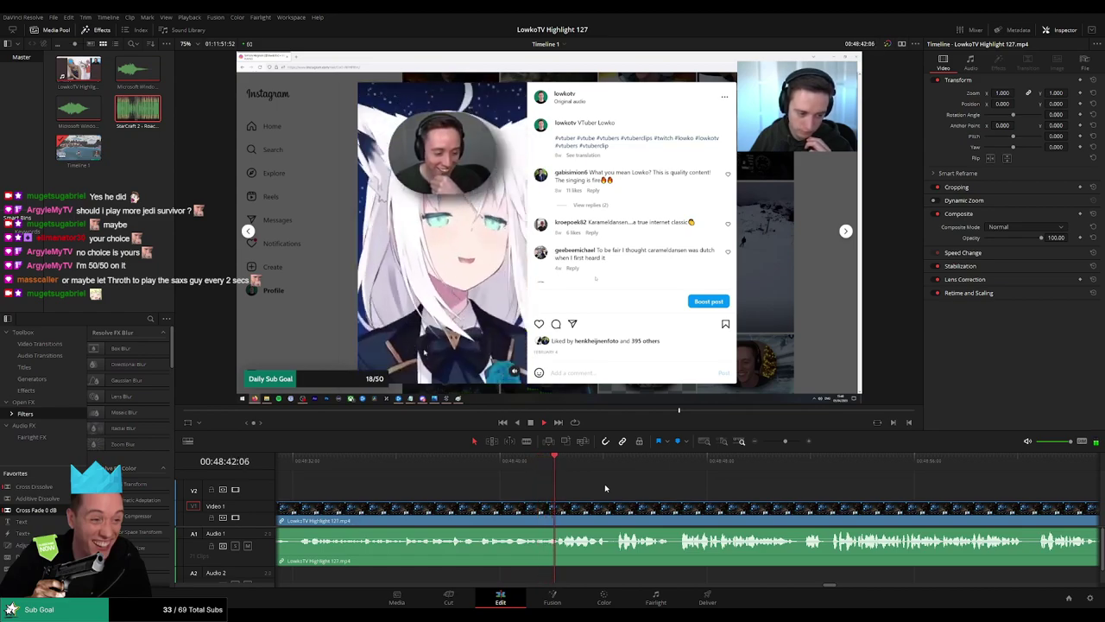
{"action": "scroll", "coordinate": [604, 488], "scroll_direction": "right", "scroll_amount": 2}
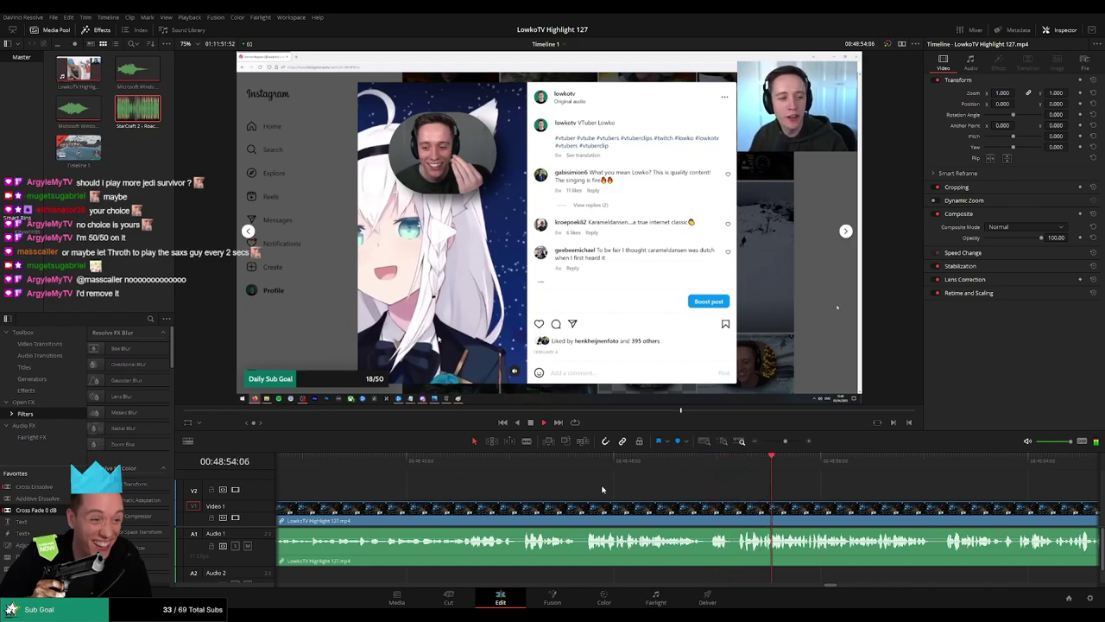
{"action": "scroll", "coordinate": [656, 501], "scroll_direction": "right", "scroll_amount": 3}
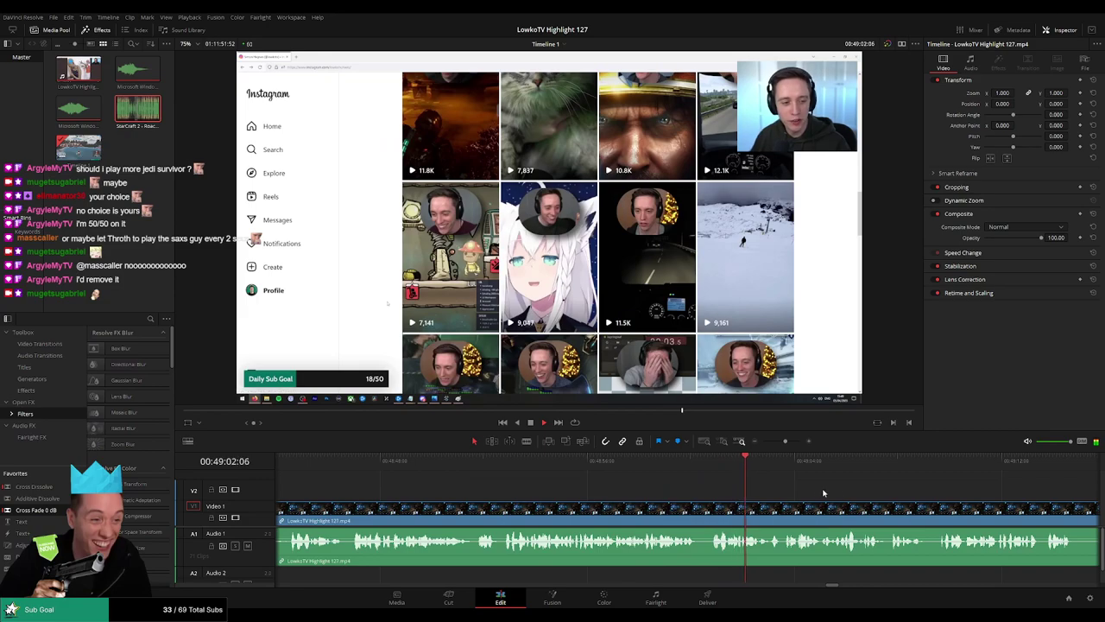
{"action": "scroll", "coordinate": [823, 493], "scroll_direction": "right", "scroll_amount": 3}
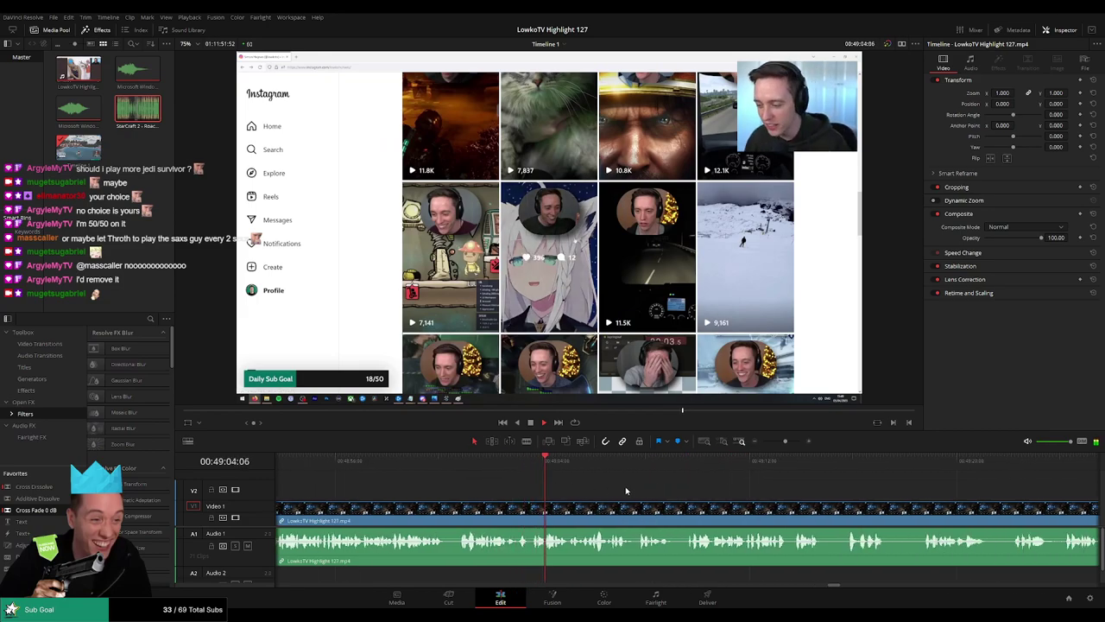
{"action": "scroll", "coordinate": [677, 488], "scroll_direction": "right", "scroll_amount": 2}
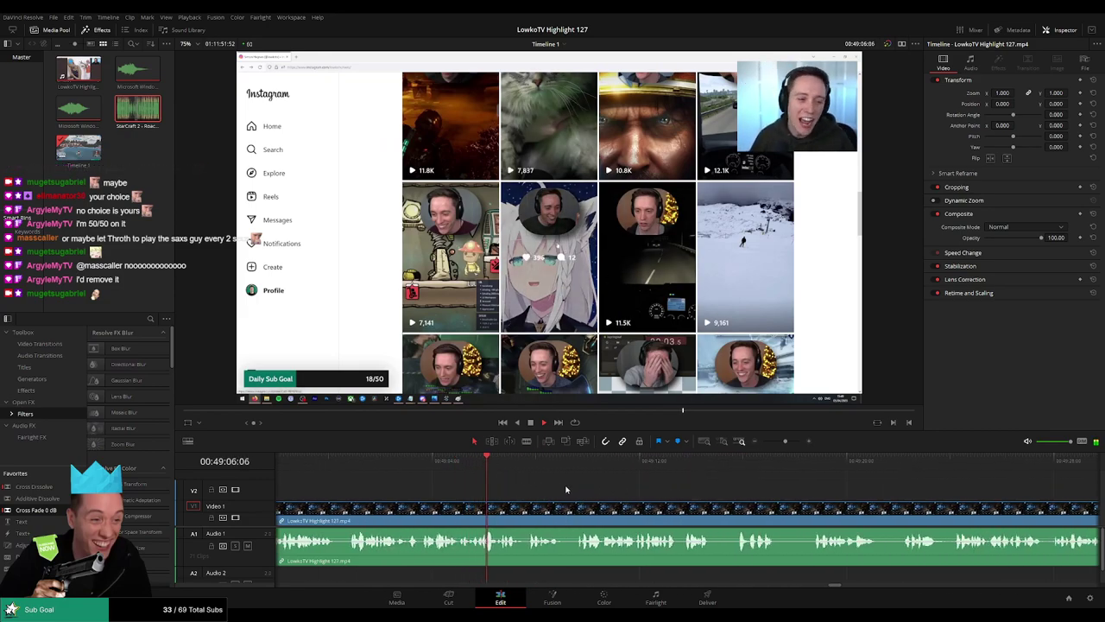
{"action": "scroll", "coordinate": [616, 491], "scroll_direction": "right", "scroll_amount": 2}
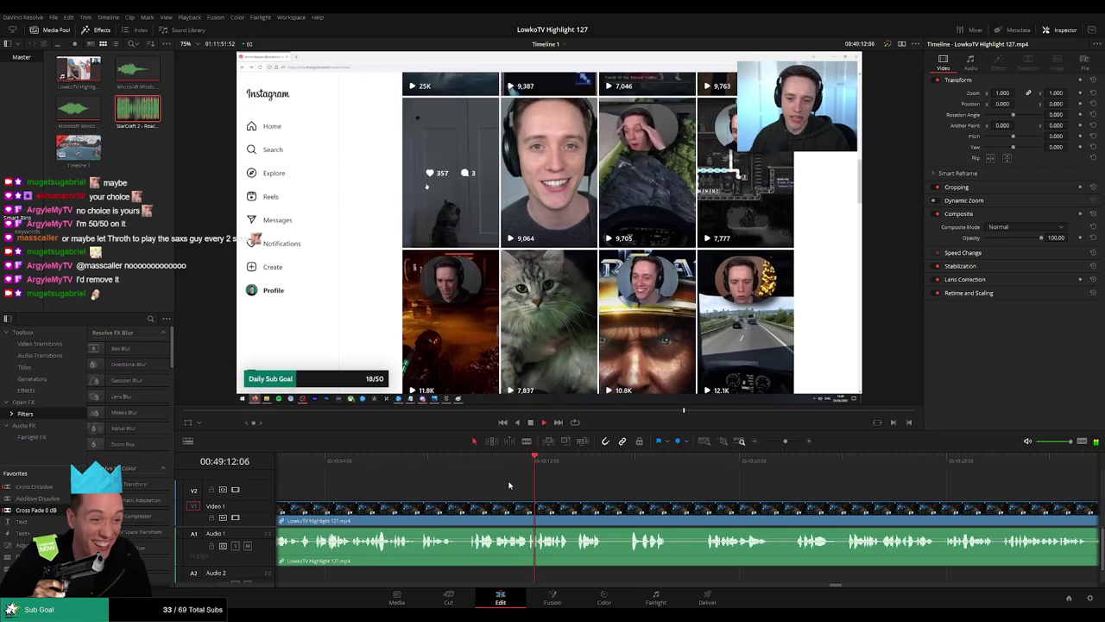
{"action": "scroll", "coordinate": [669, 501], "scroll_direction": "right", "scroll_amount": 3}
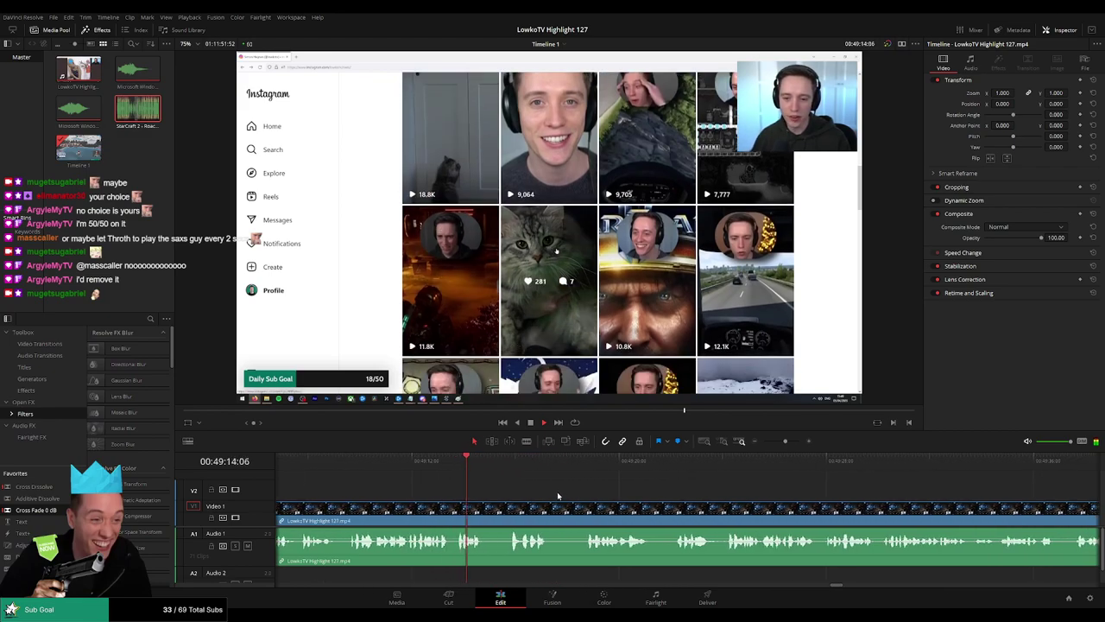
{"action": "key", "text": "b"}
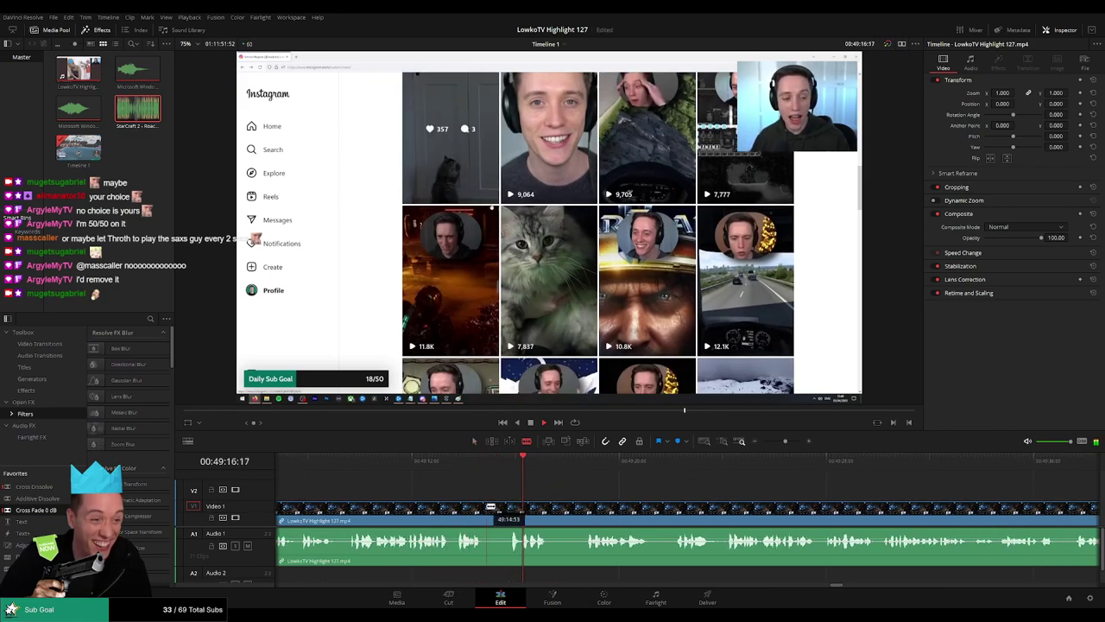
{"action": "left_click", "coordinate": [482, 510]}
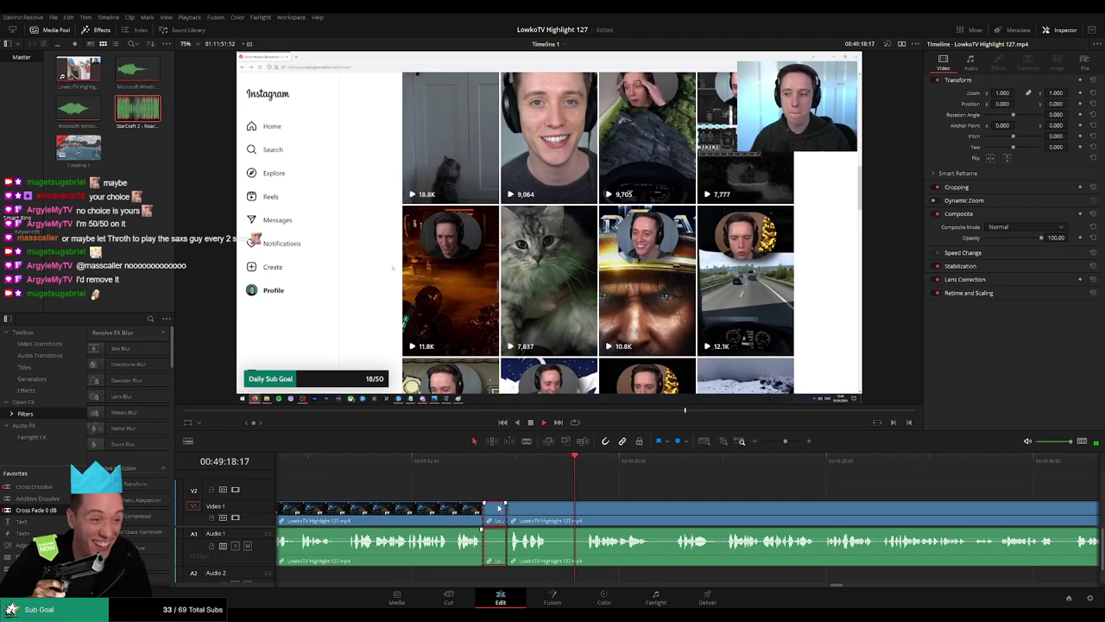
{"action": "key", "text": "a"}
{"action": "left_click", "coordinate": [471, 510]}
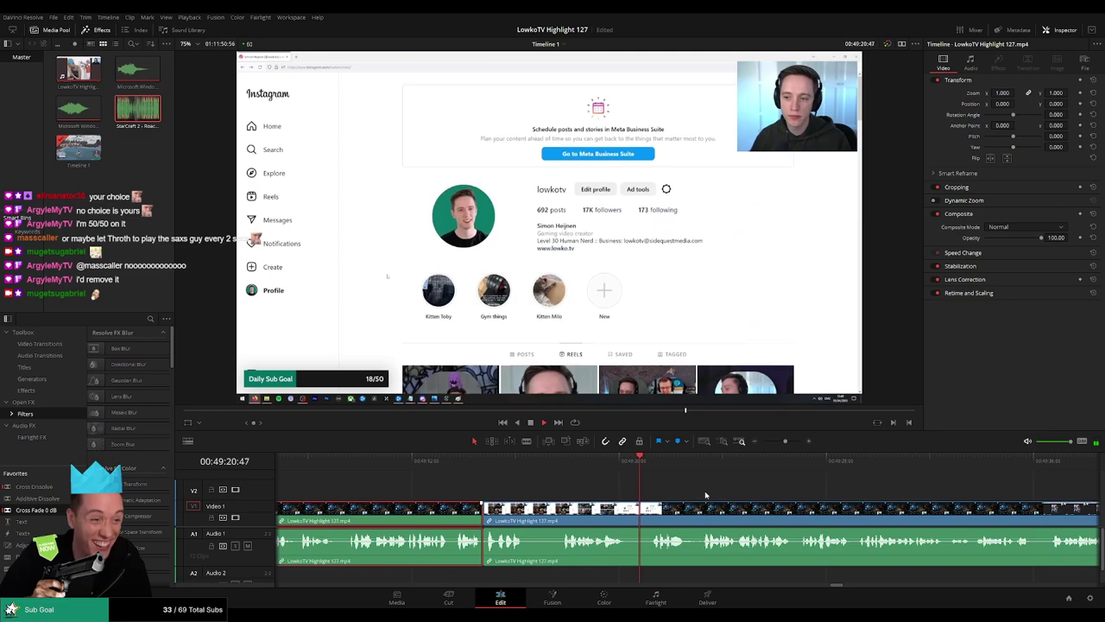
{"action": "left_click", "coordinate": [686, 488]}
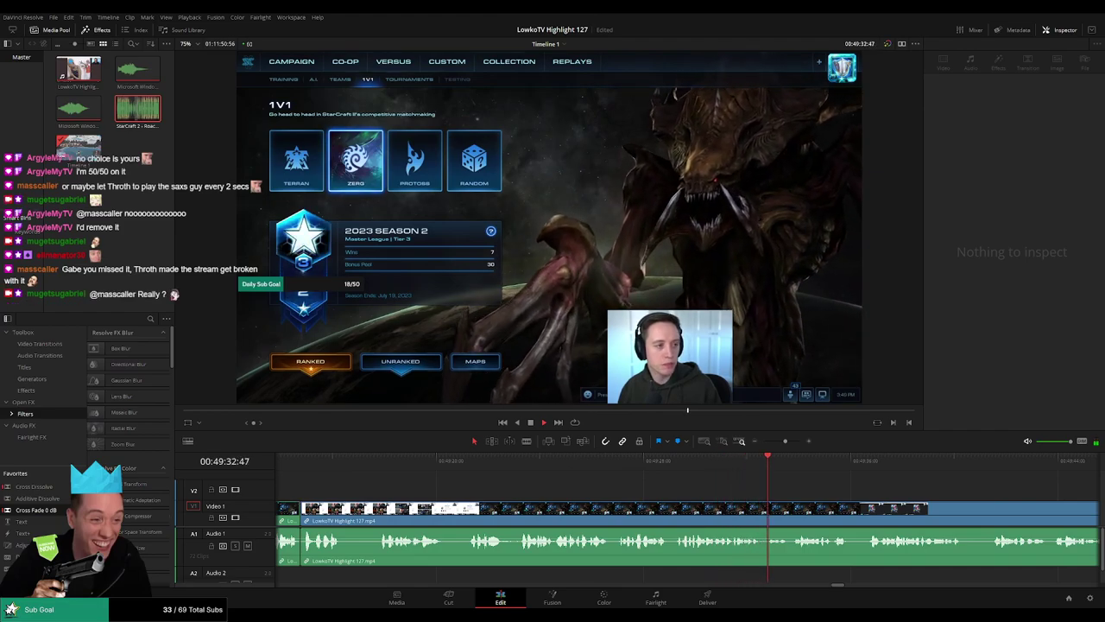
Stop at 49:33:36, split the footage with Ctrl+B, and zoom the timeline out.
{"action": "scroll", "coordinate": [831, 494], "scroll_direction": "right", "scroll_amount": 3}
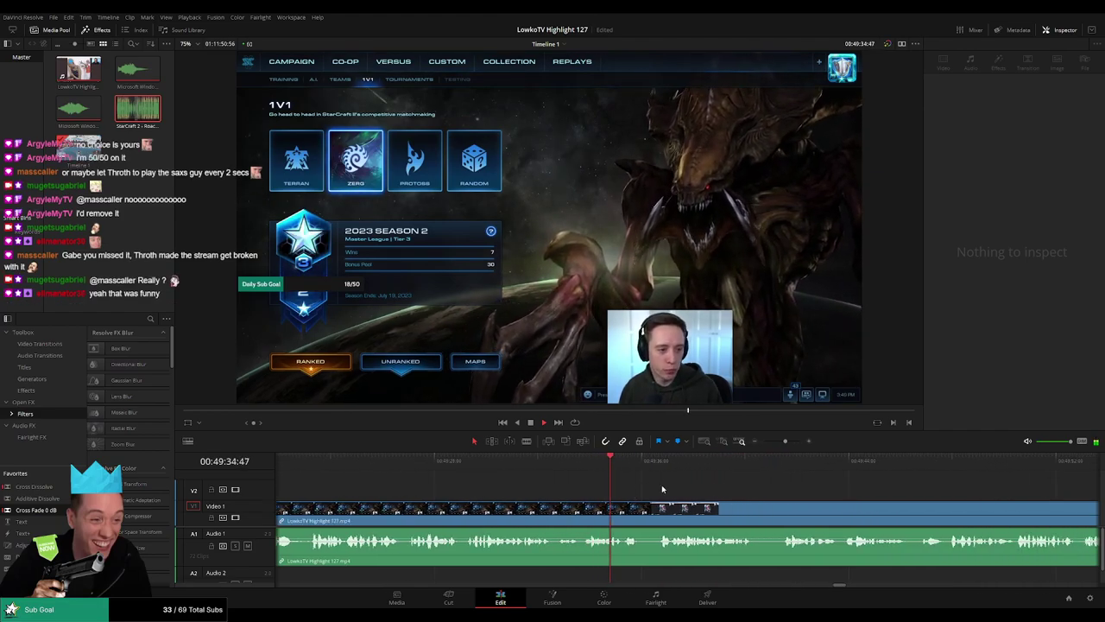
{"action": "scroll", "coordinate": [598, 487], "scroll_direction": "right", "scroll_amount": 2}
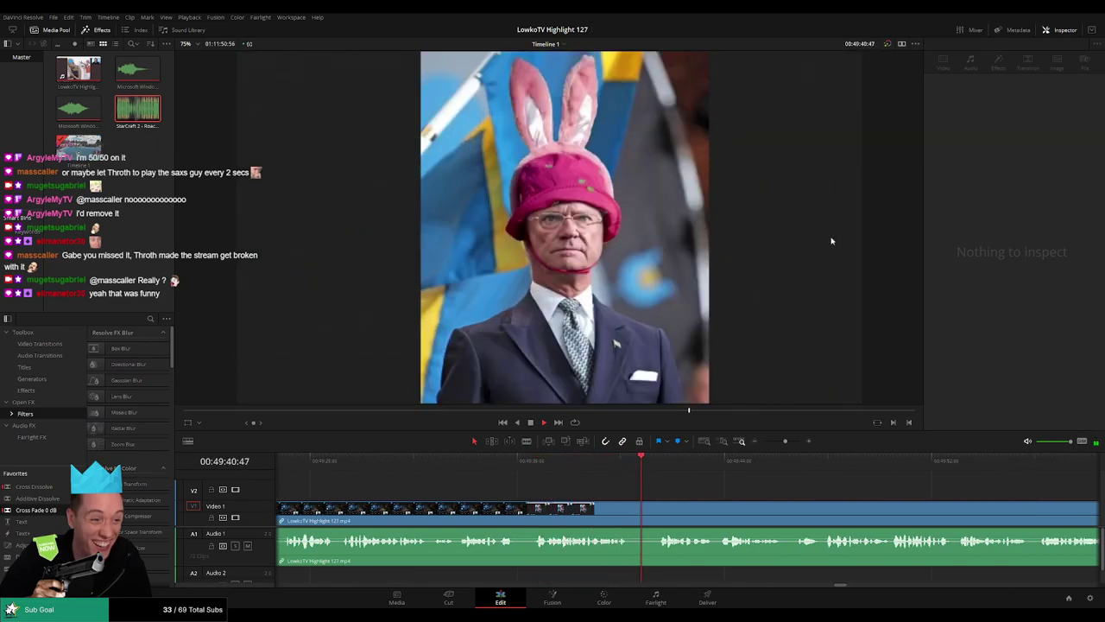
{"action": "left_click", "coordinate": [468, 462]}
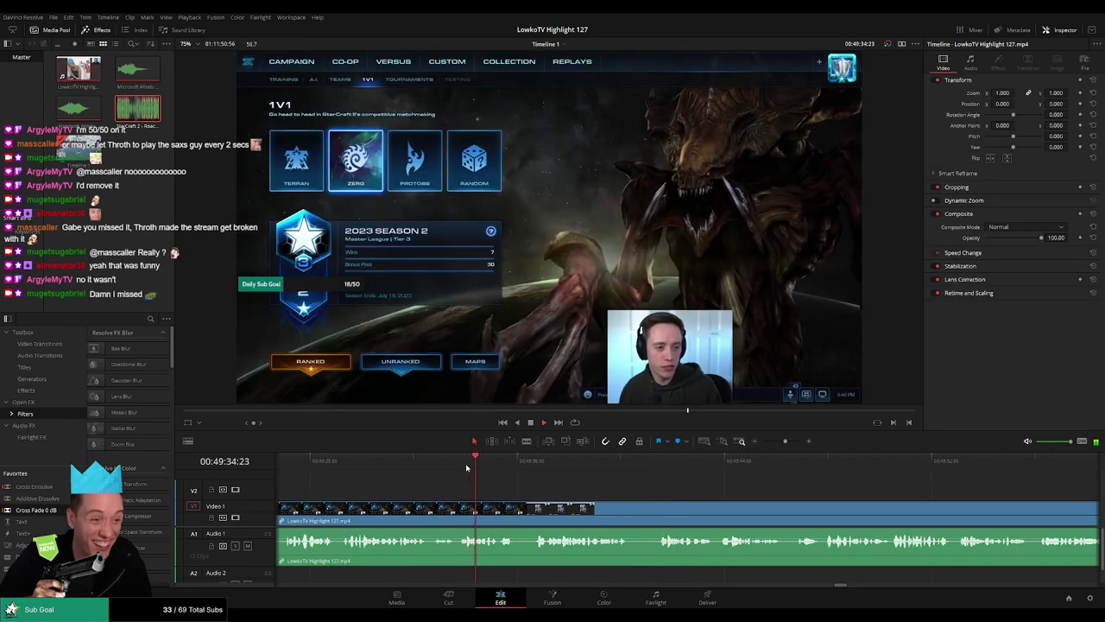
{"action": "left_click", "coordinate": [432, 462]}
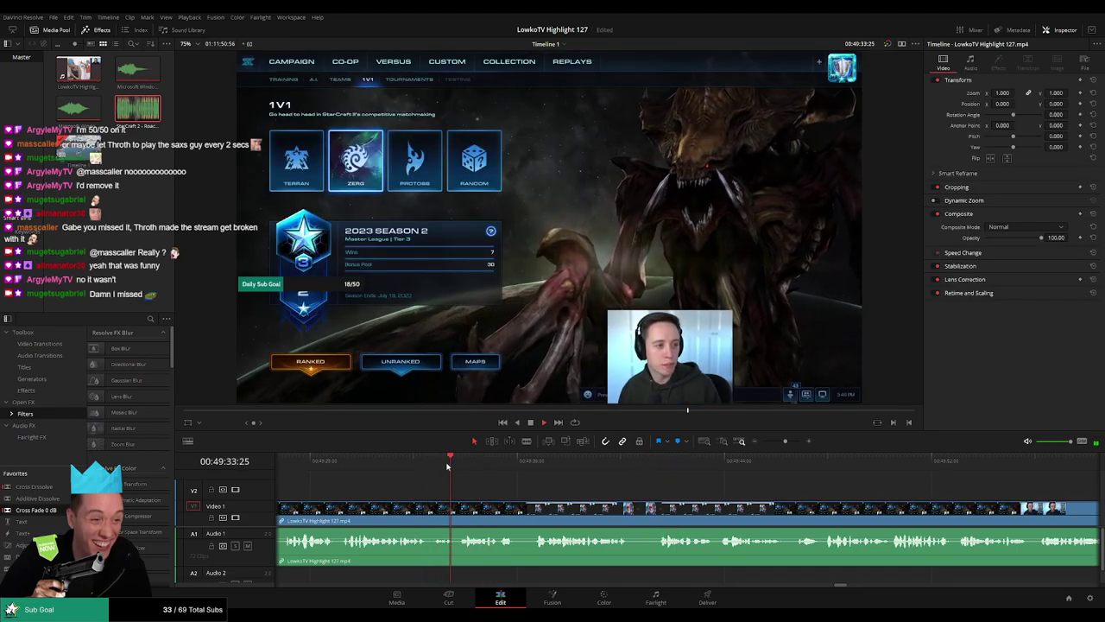
{"action": "key", "text": "space"}
{"action": "key", "text": "ctrl+b"}
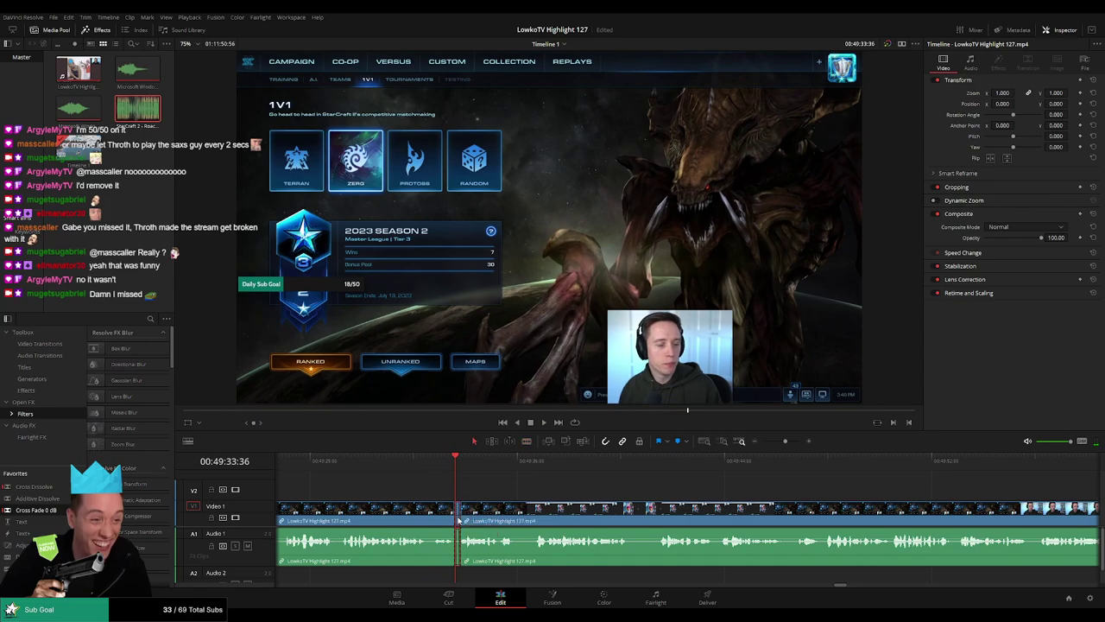
{"action": "left_click", "coordinate": [455, 522]}
{"action": "key", "text": "space"}
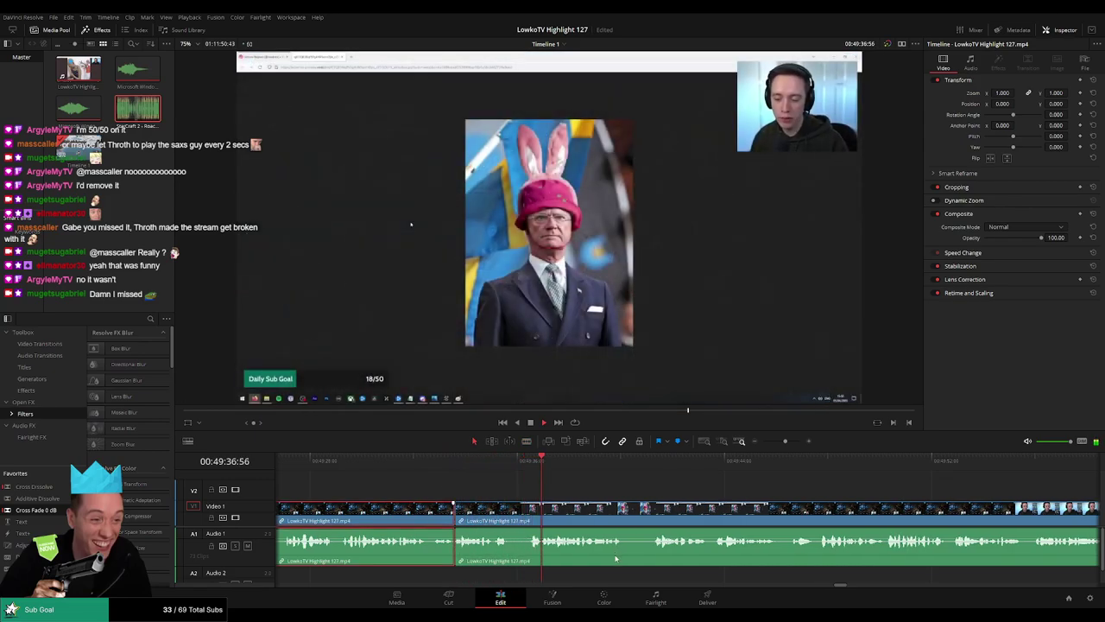
{"action": "left_click", "coordinate": [622, 487]}
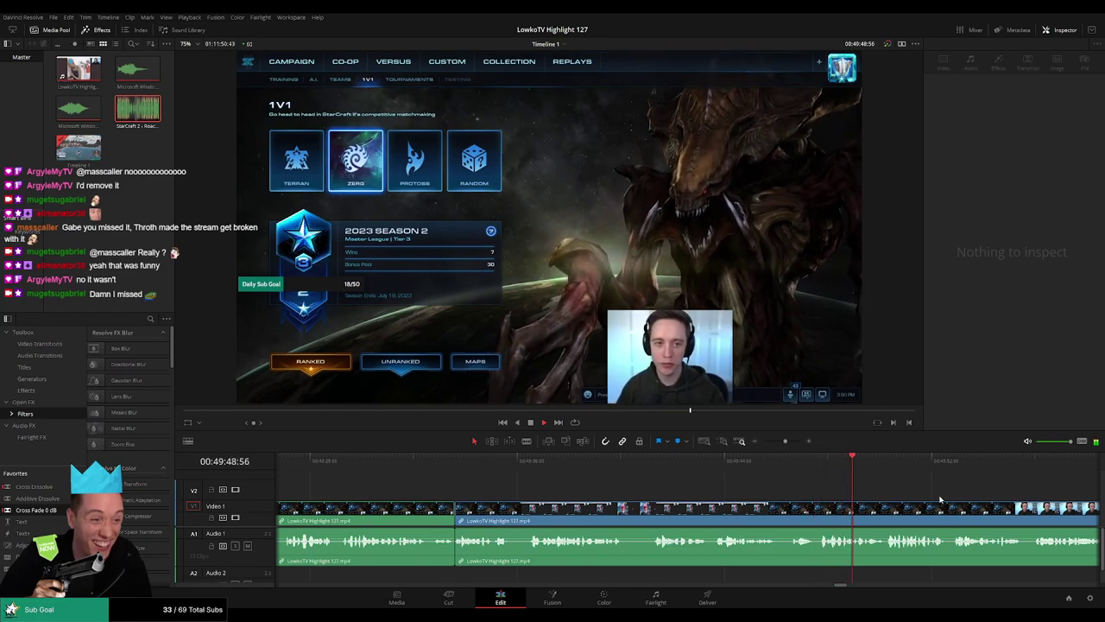
{"action": "mouse_move", "coordinate": [785, 441]}
{"action": "left_mouse_down"}
{"action": "mouse_move", "coordinate": [775, 442]}
{"action": "mouse_move", "coordinate": [784, 445]}
{"action": "left_mouse_up"}
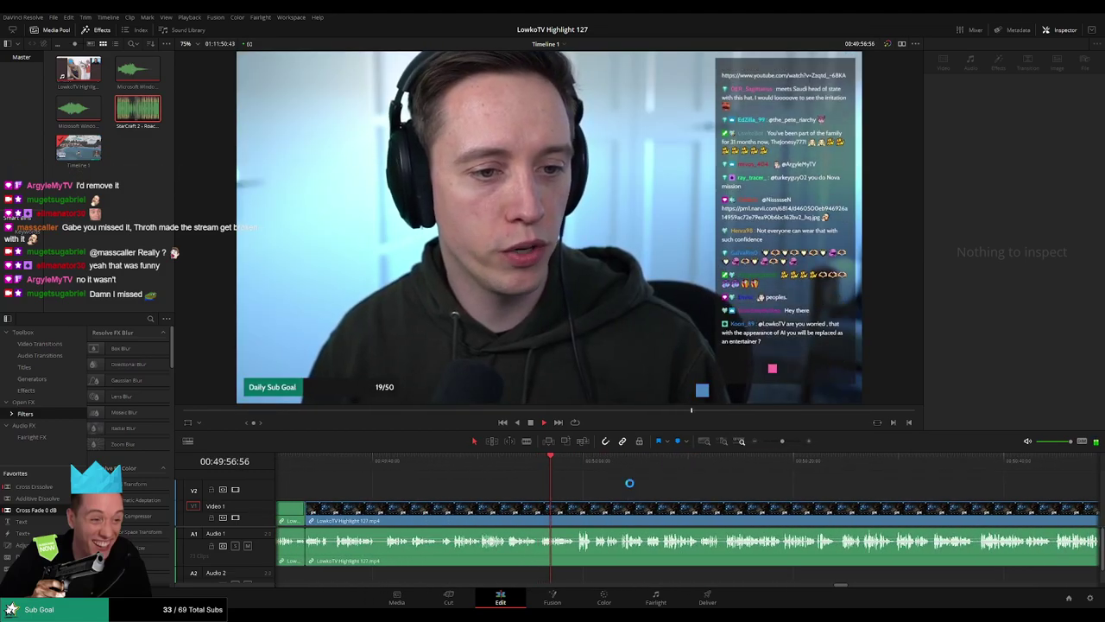
Split the stream clip at about 49:59 and delete the footage just before the cut.
{"action": "scroll", "coordinate": [595, 491], "scroll_direction": "up", "scroll_amount": 2}
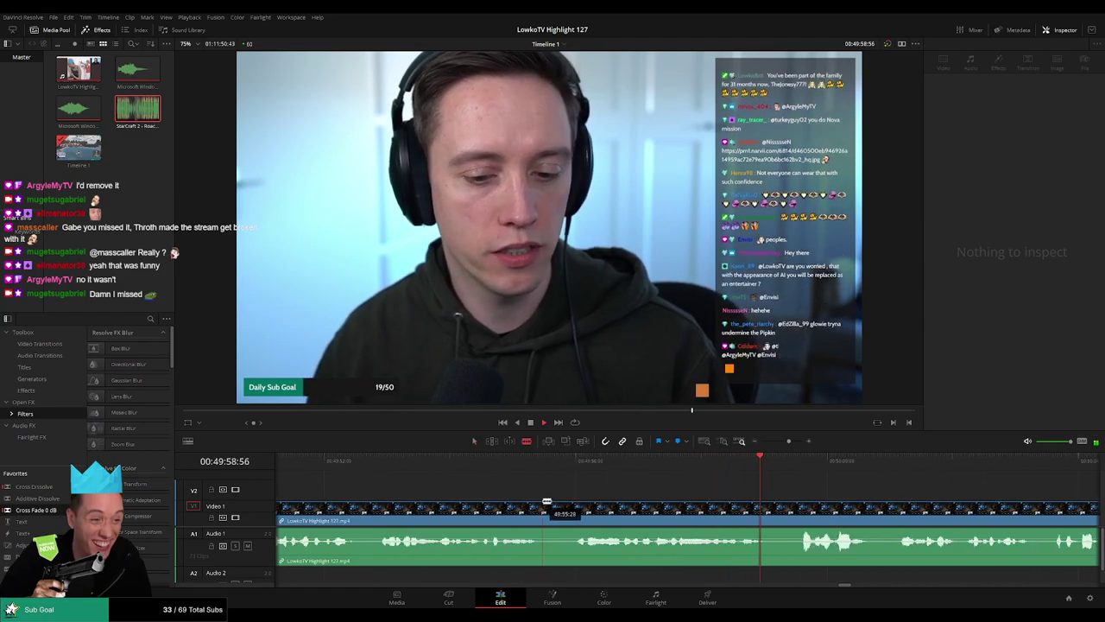
{"action": "left_click", "coordinate": [546, 502]}
{"action": "key", "text": "a"}
{"action": "left_click", "coordinate": [560, 507]}
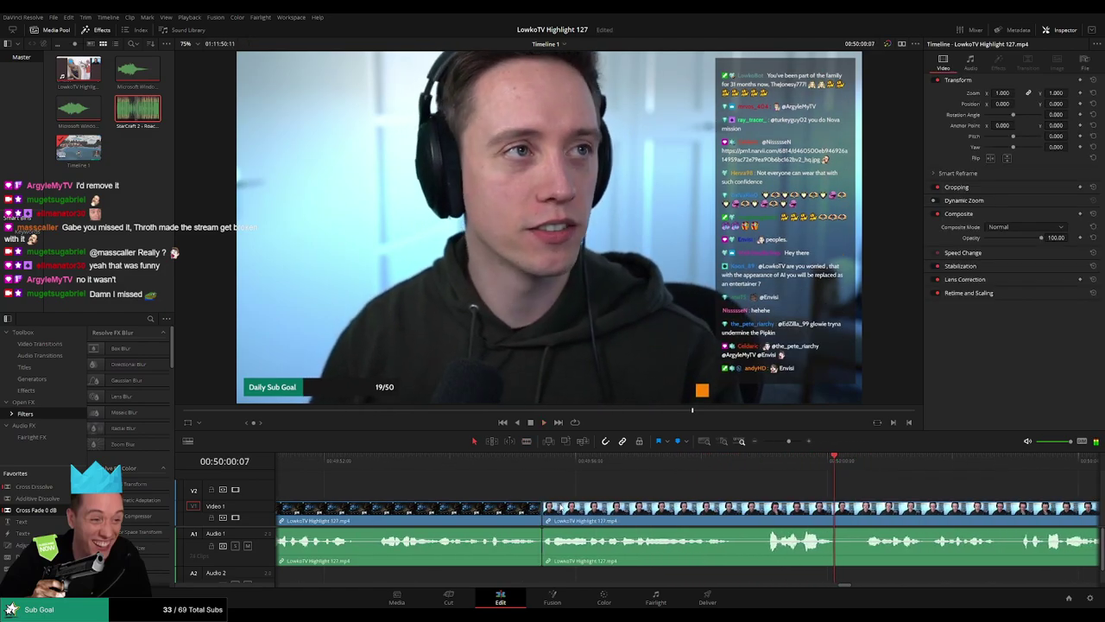
{"action": "left_click", "coordinate": [531, 508]}
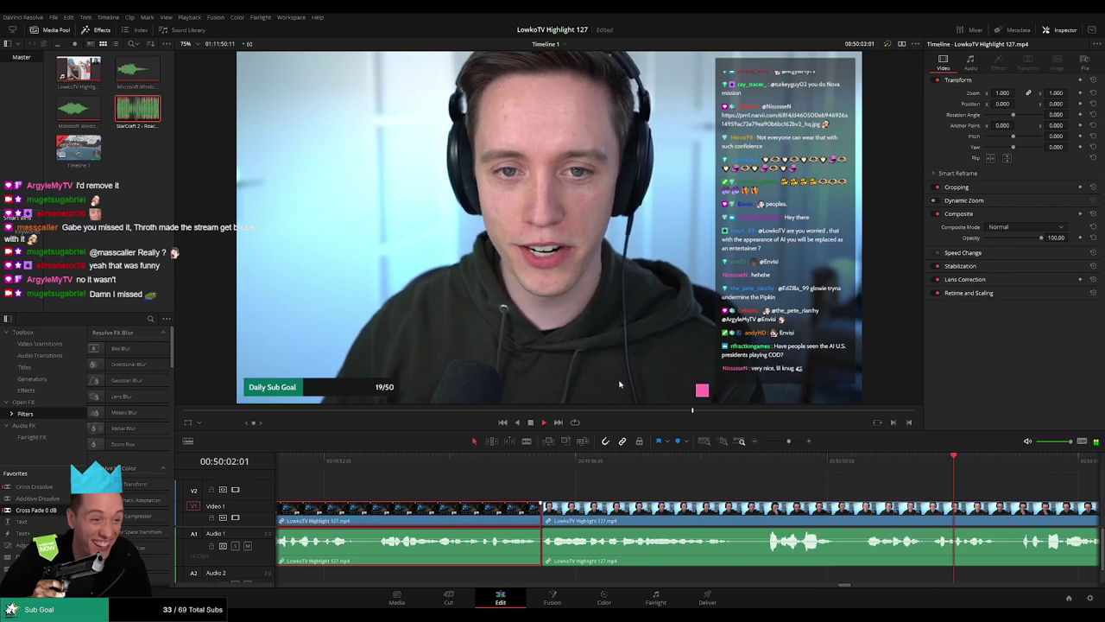
{"action": "key", "text": "Delete"}
{"action": "left_click_drag", "start_coordinate": [789, 441], "coordinate": [773, 446]}
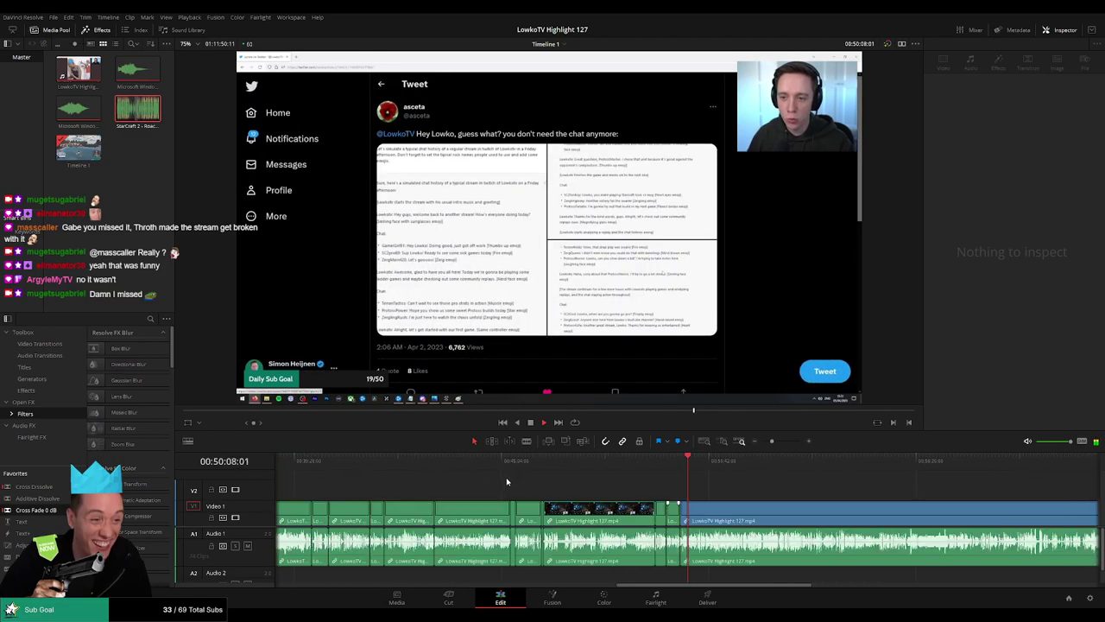
{"action": "scroll", "coordinate": [518, 481], "scroll_direction": "right", "scroll_amount": 5}
{"action": "scroll", "coordinate": [487, 489], "scroll_direction": "left", "scroll_amount": 5}
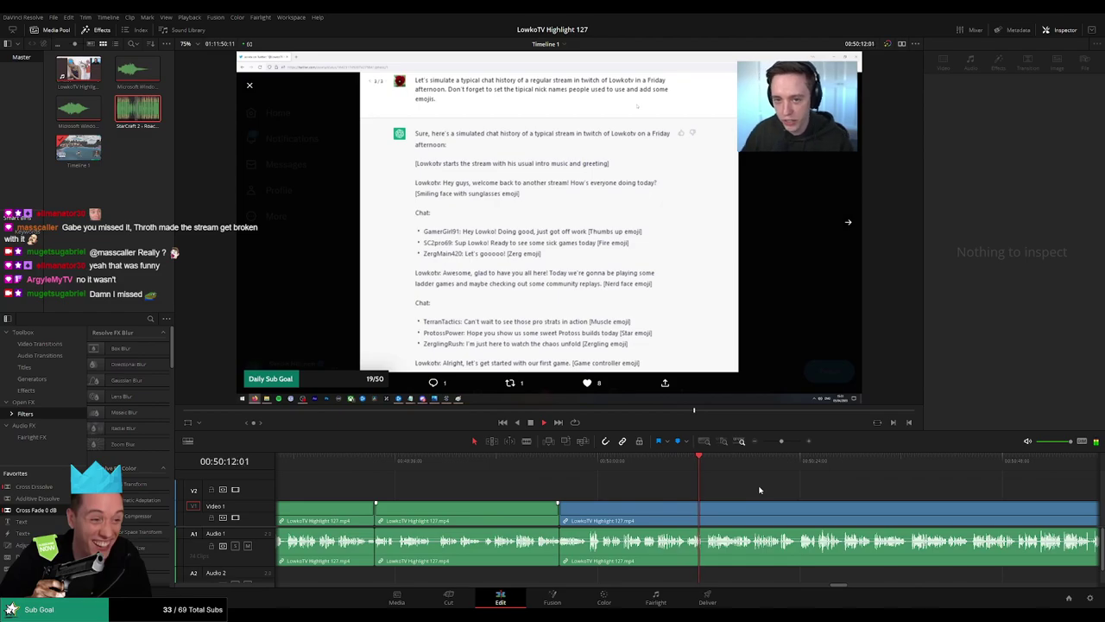
{"action": "scroll", "coordinate": [708, 491], "scroll_direction": "right", "scroll_amount": 2}
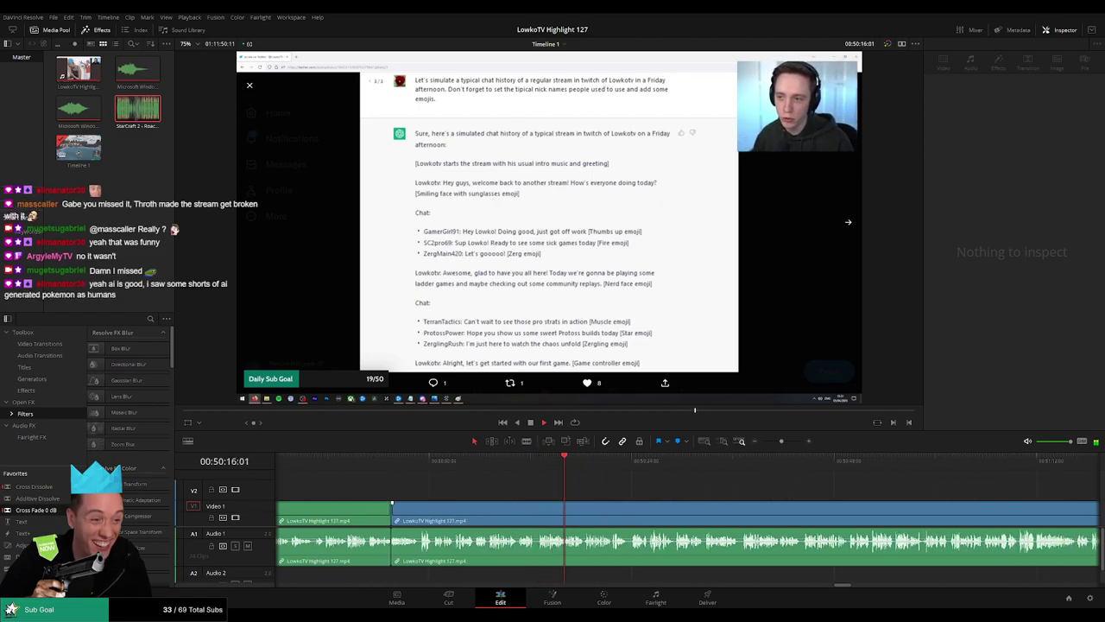
{"action": "scroll", "coordinate": [667, 493], "scroll_direction": "right", "scroll_amount": 1}
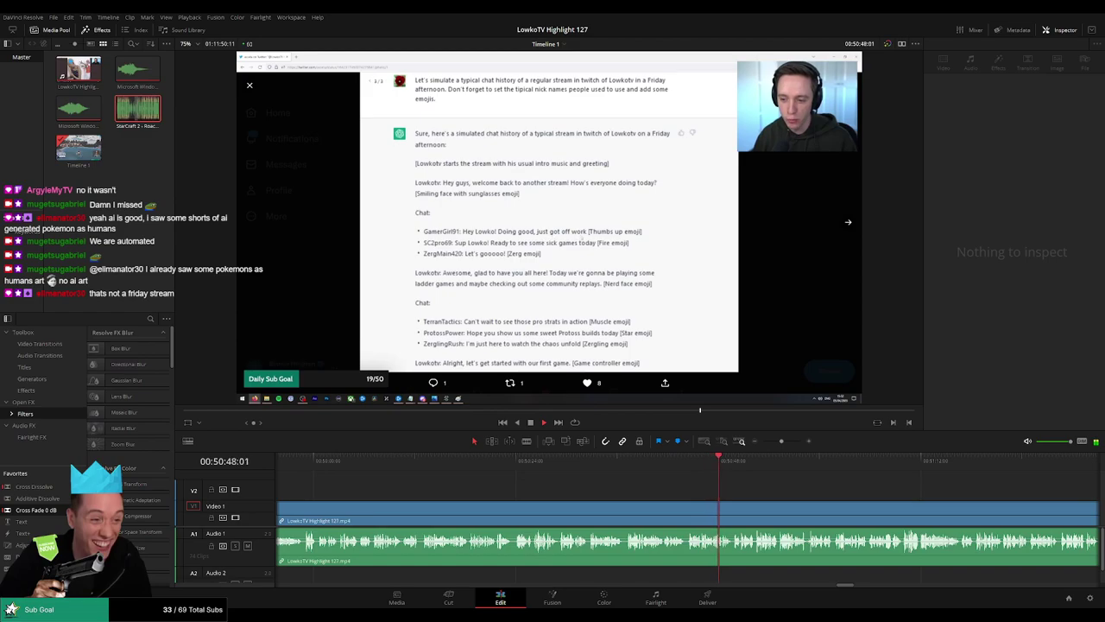
{"action": "scroll", "coordinate": [657, 495], "scroll_direction": "right", "scroll_amount": 4}
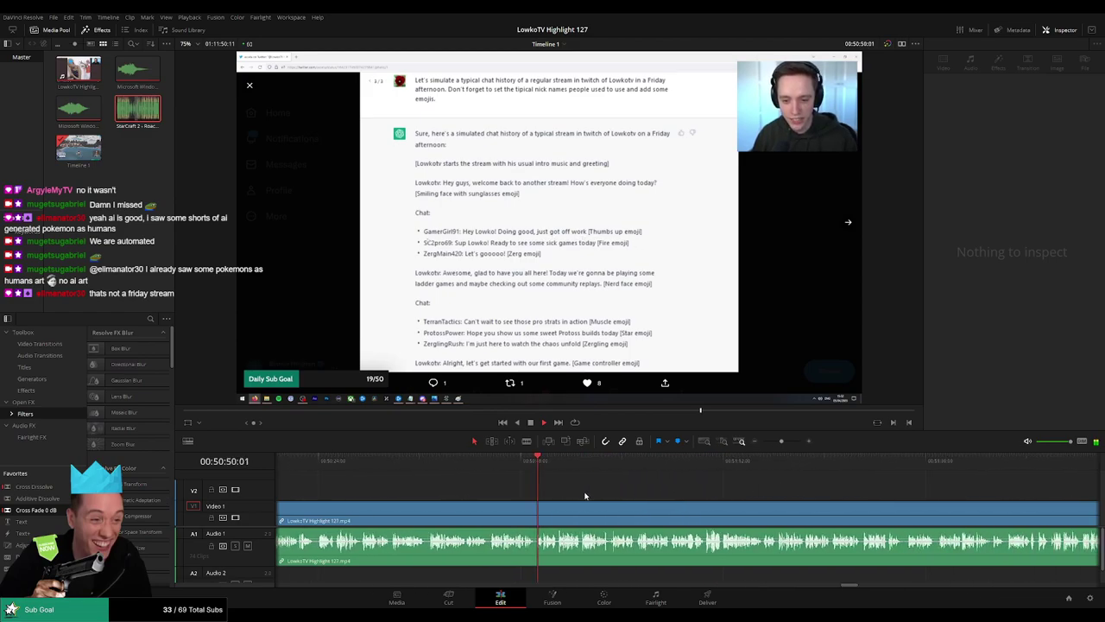
{"action": "scroll", "coordinate": [553, 494], "scroll_direction": "right", "scroll_amount": 1}
{"action": "scroll", "coordinate": [552, 491], "scroll_direction": "right", "scroll_amount": 1}
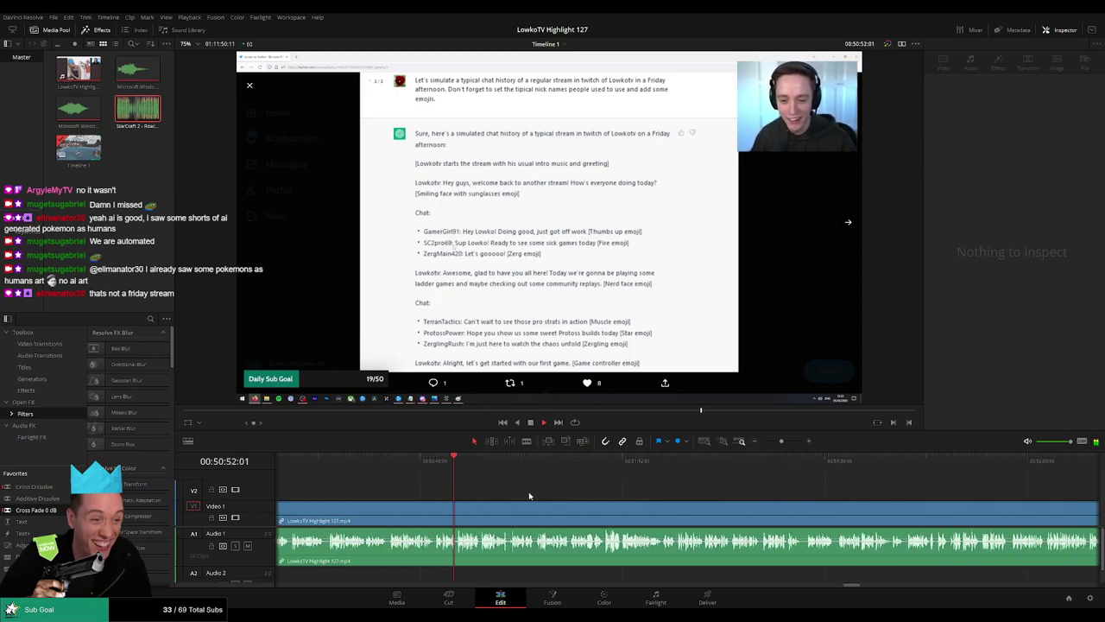
{"action": "scroll", "coordinate": [529, 491], "scroll_direction": "right", "scroll_amount": 1}
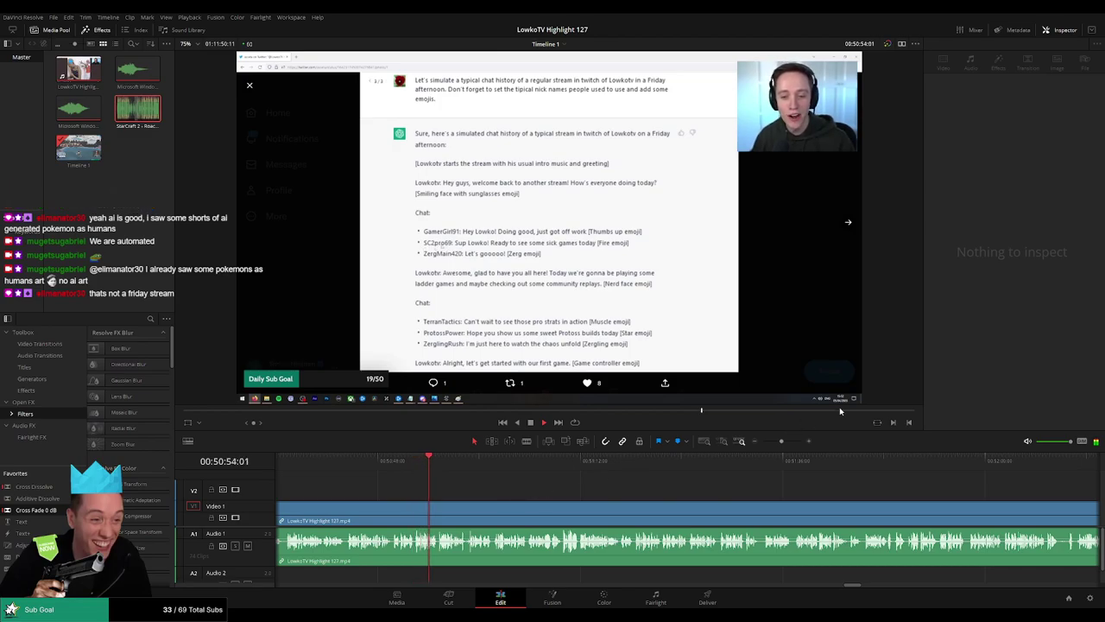
{"action": "left_click", "coordinate": [418, 230]}
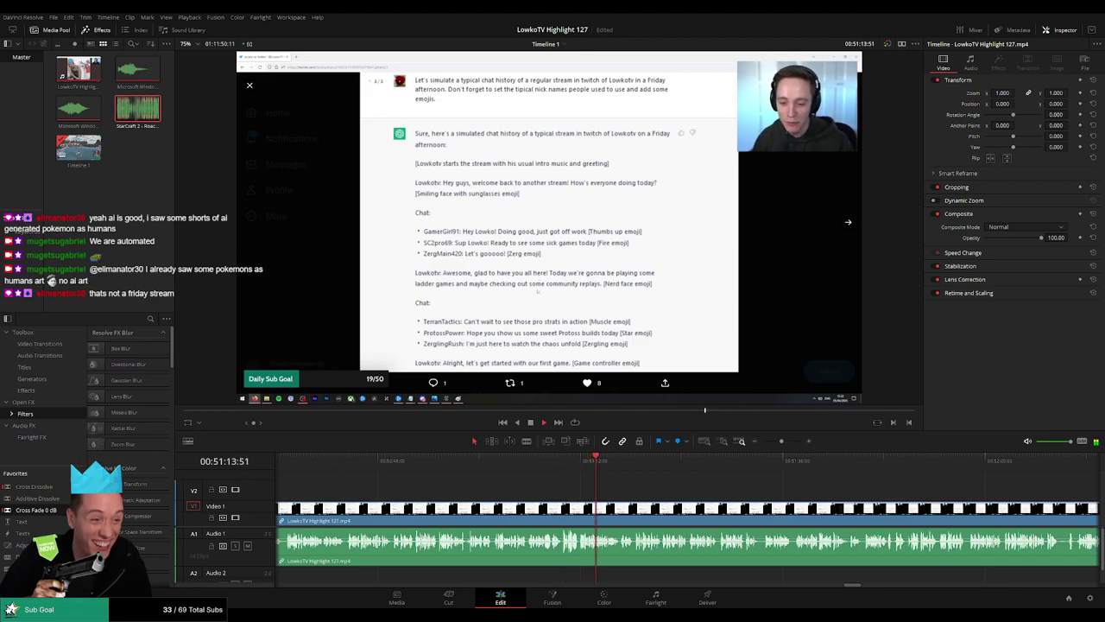
{"action": "left_click_drag", "start_coordinate": [655, 490], "coordinate": [479, 491]}
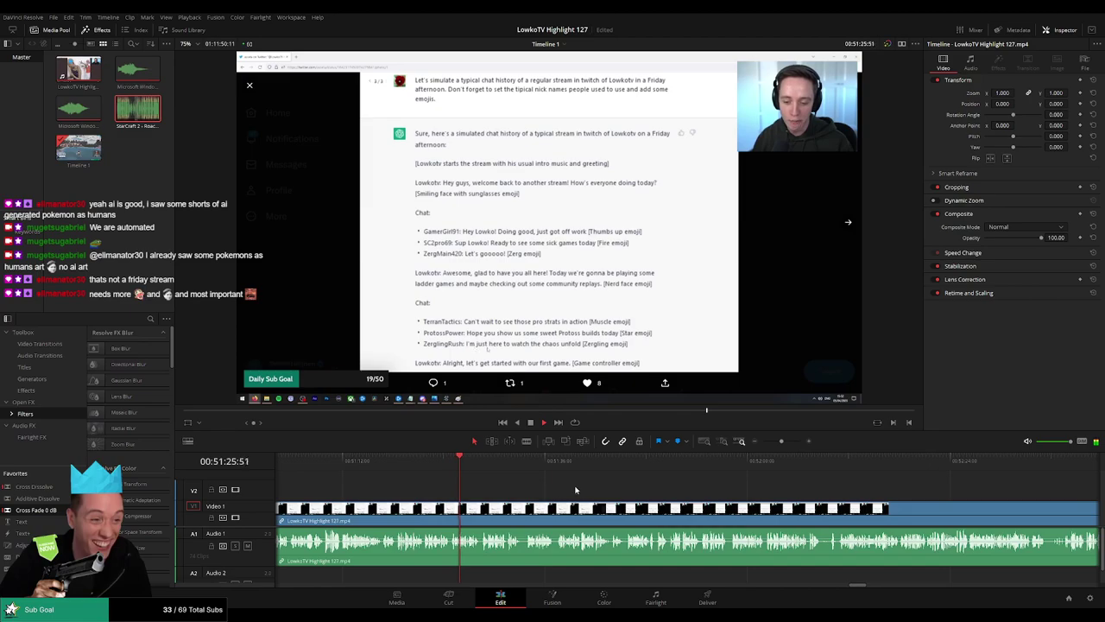
{"action": "scroll", "coordinate": [519, 488], "scroll_direction": "right", "scroll_amount": 3}
{"action": "scroll", "coordinate": [473, 489], "scroll_direction": "right", "scroll_amount": 1}
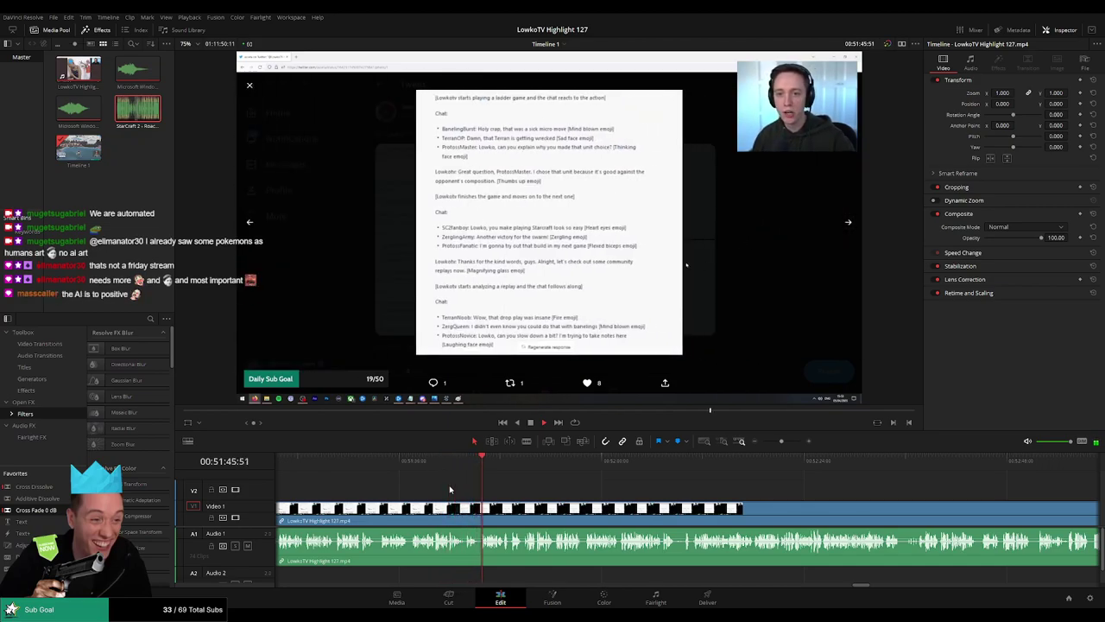
{"action": "scroll", "coordinate": [488, 492], "scroll_direction": "up", "scroll_amount": 2}
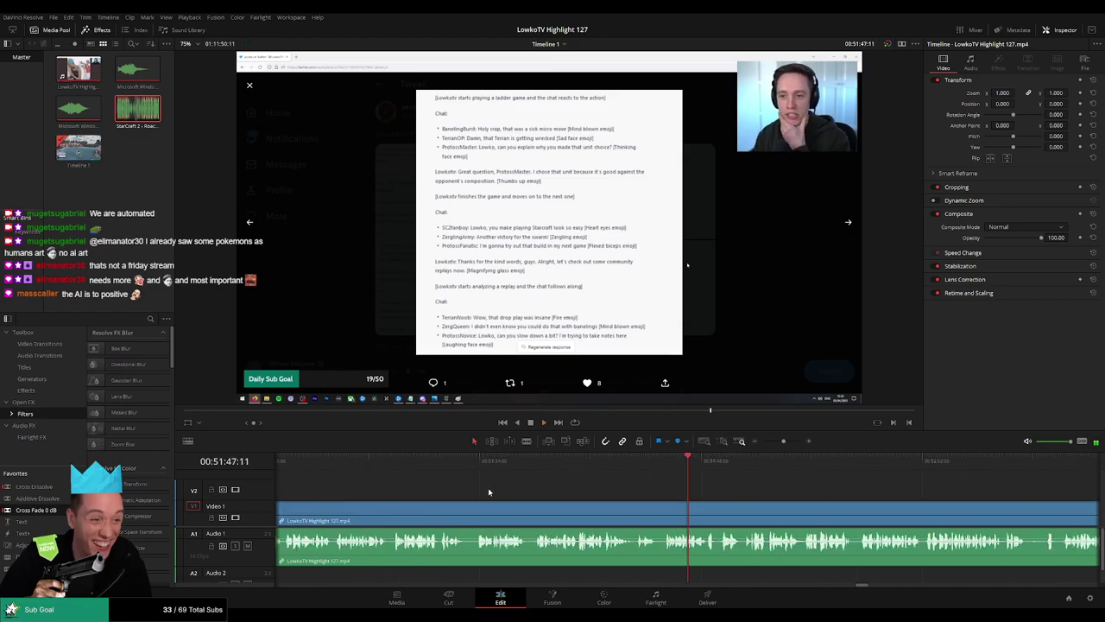
{"action": "key", "text": "b"}
{"action": "left_click", "coordinate": [473, 514]}
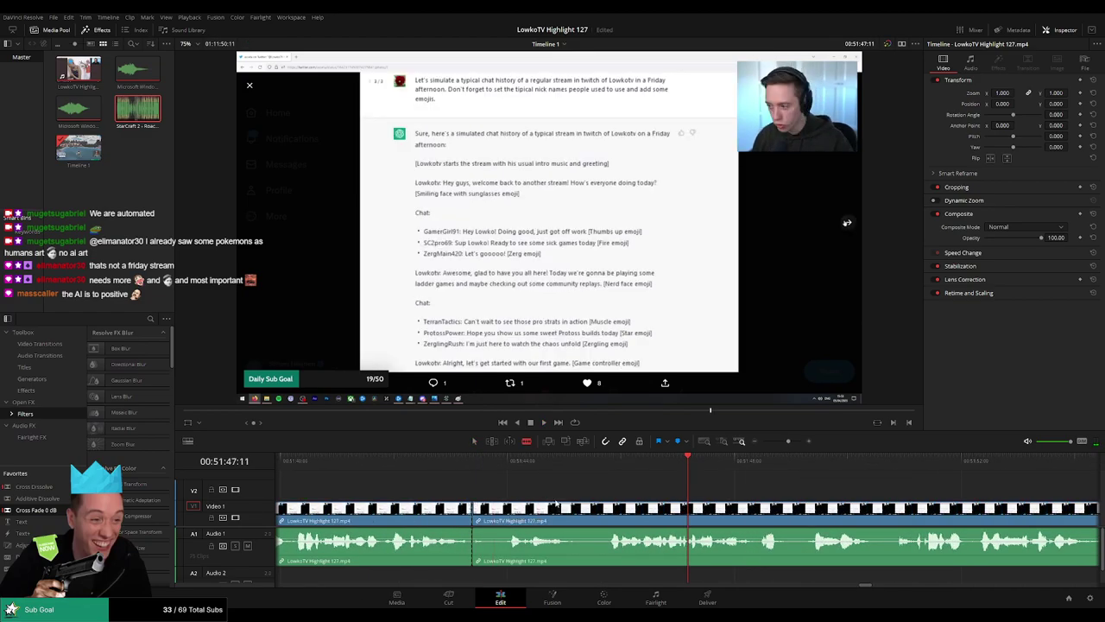
{"action": "left_click", "coordinate": [617, 509]}
{"action": "key", "text": "a"}
{"action": "left_click", "coordinate": [544, 514]}
{"action": "key", "text": "Delete"}
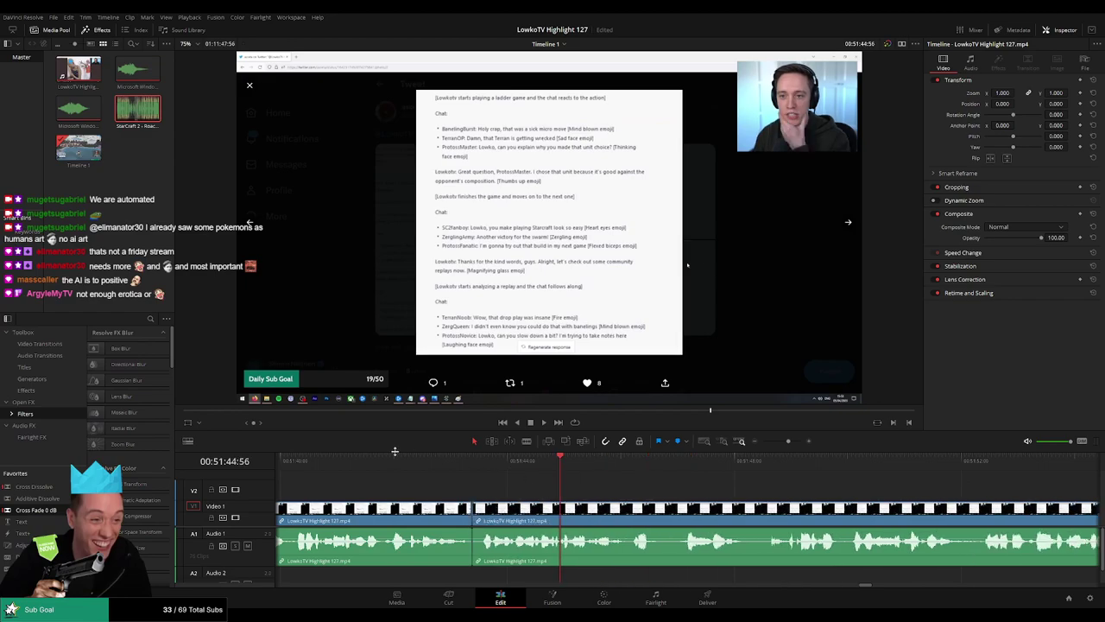
{"action": "left_click", "coordinate": [380, 460]}
{"action": "key", "text": "space"}
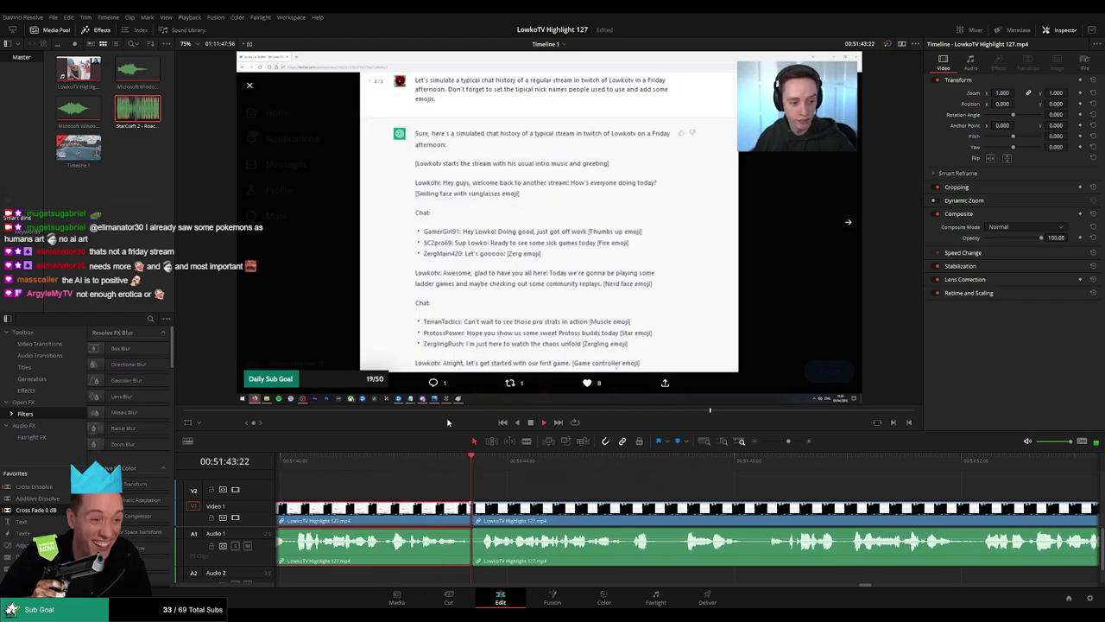
{"action": "left_click", "coordinate": [647, 490]}
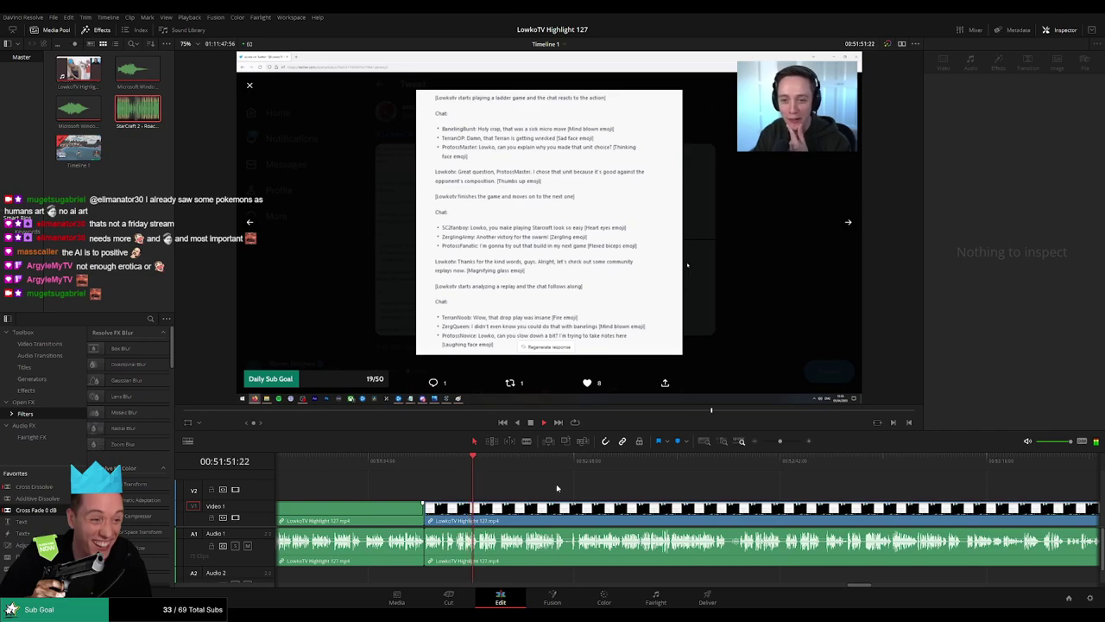
{"action": "left_click_drag", "start_coordinate": [780, 441], "coordinate": [787, 442]}
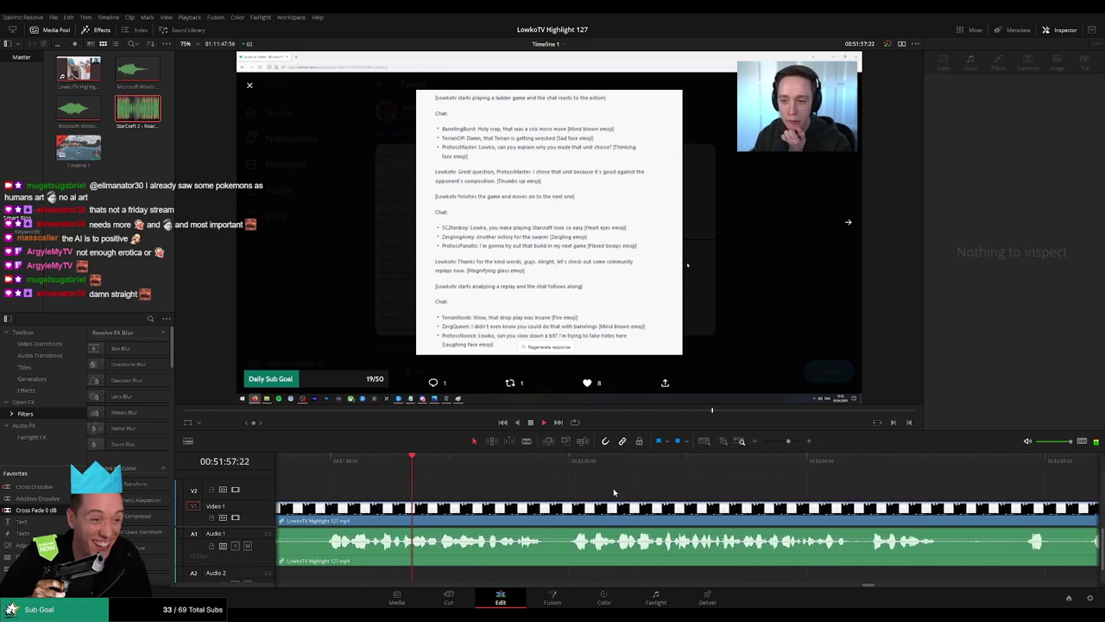
{"action": "key", "text": "ctrl+minus"}
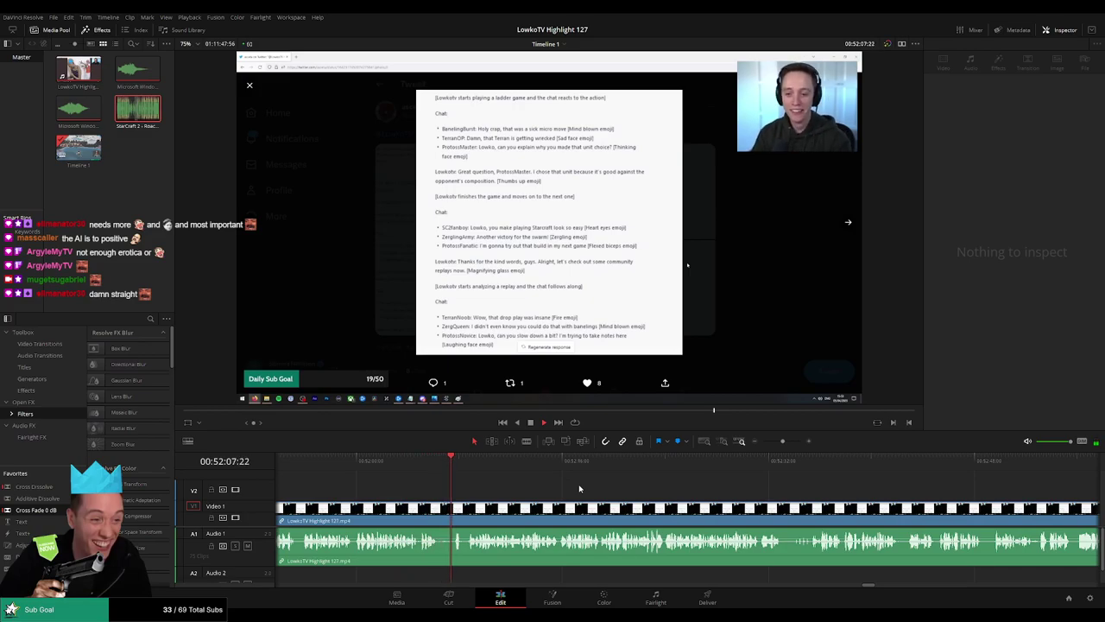
Trim the V1 edit point to tighten the footage.
{"action": "left_click_drag", "start_coordinate": [443, 514], "coordinate": [458, 516]}
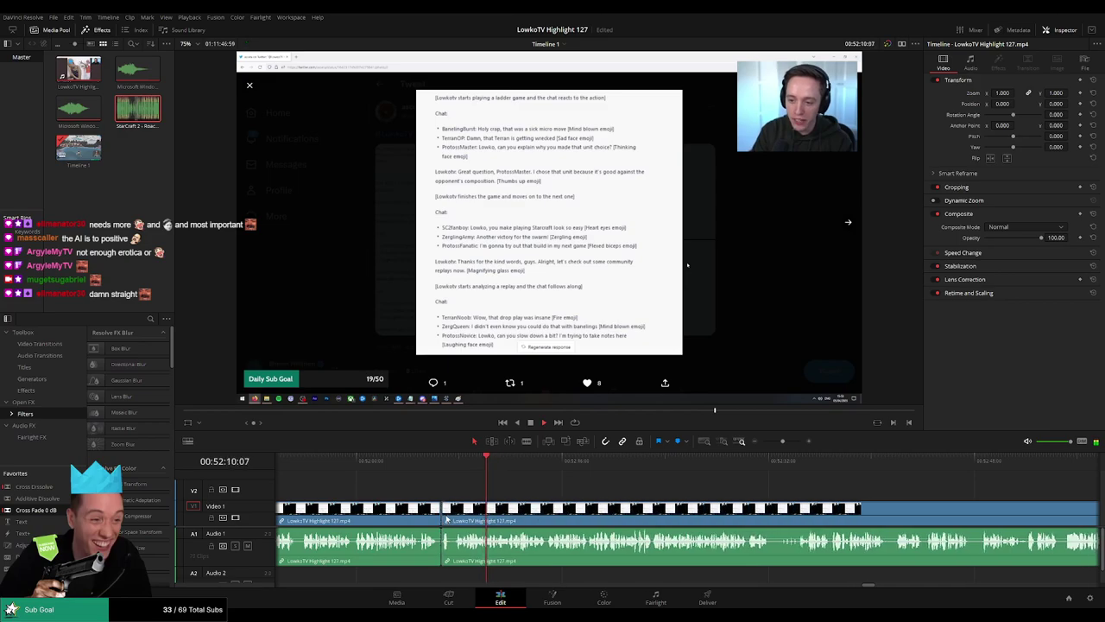
{"action": "left_click", "coordinate": [392, 519]}
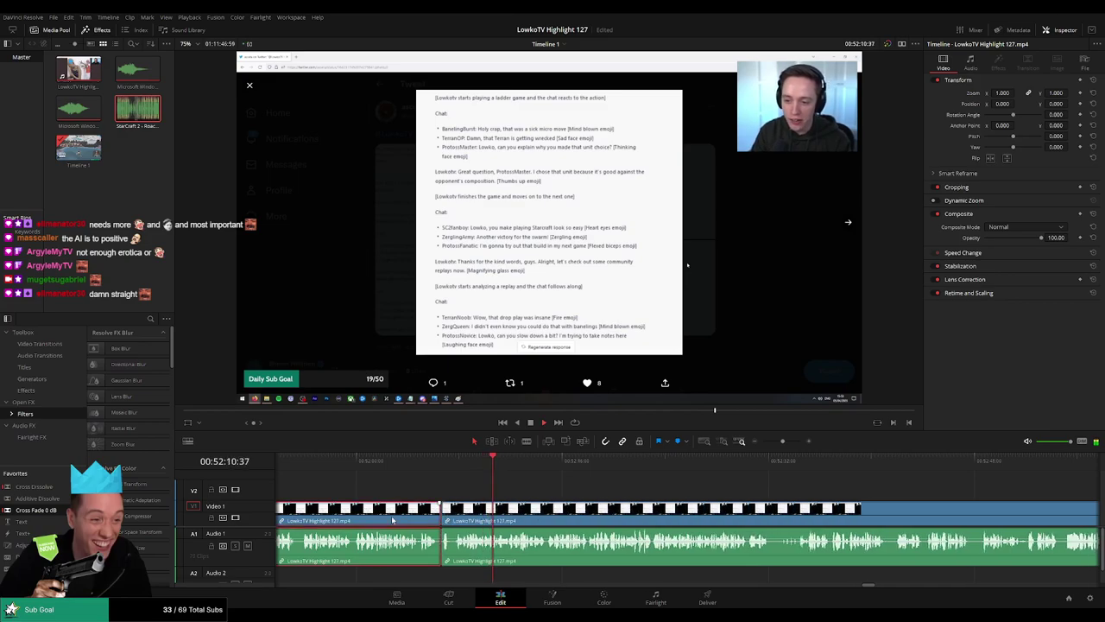
{"action": "left_click", "coordinate": [592, 485]}
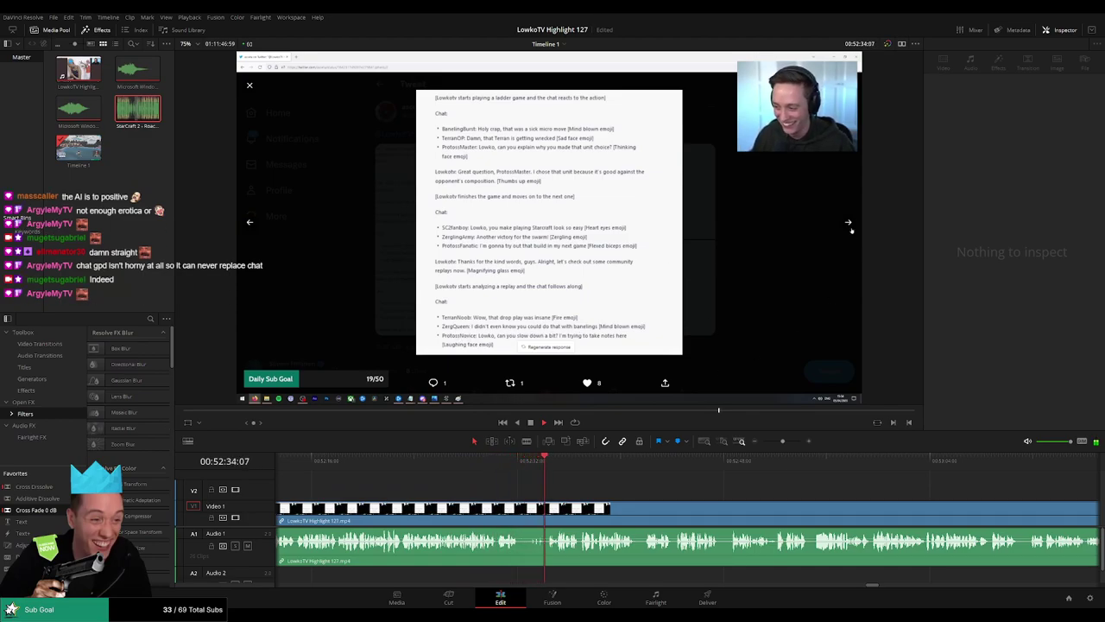
Blade twice near 52:34 and ripple delete the short piece between the cuts.
{"action": "scroll", "coordinate": [546, 486], "scroll_direction": "right", "scroll_amount": 2}
{"action": "key", "text": "space"}
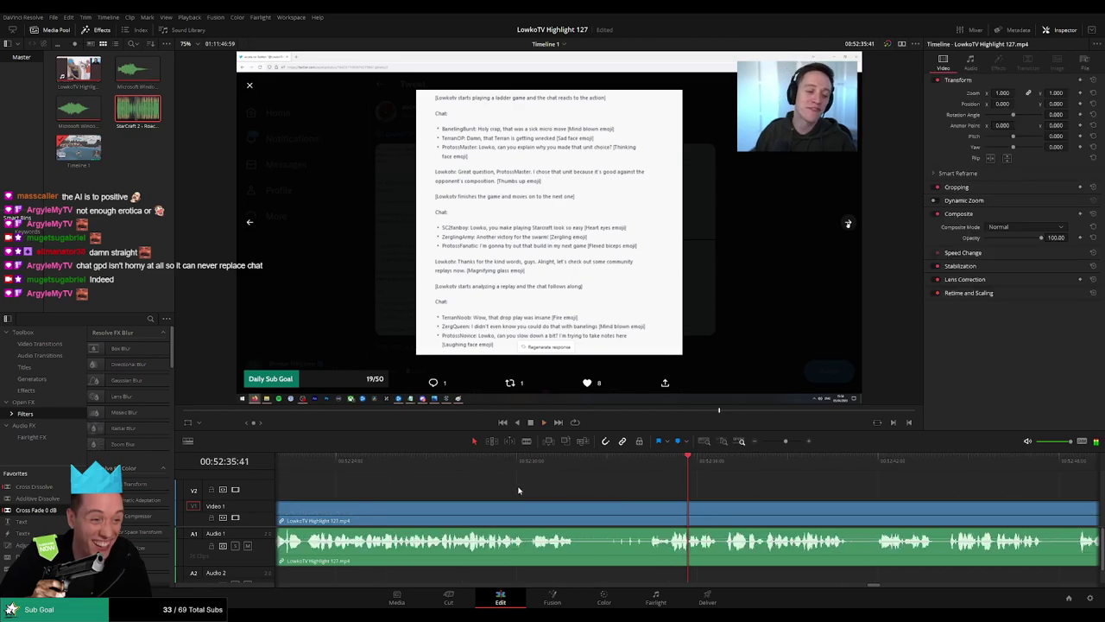
{"action": "left_click", "coordinate": [594, 462]}
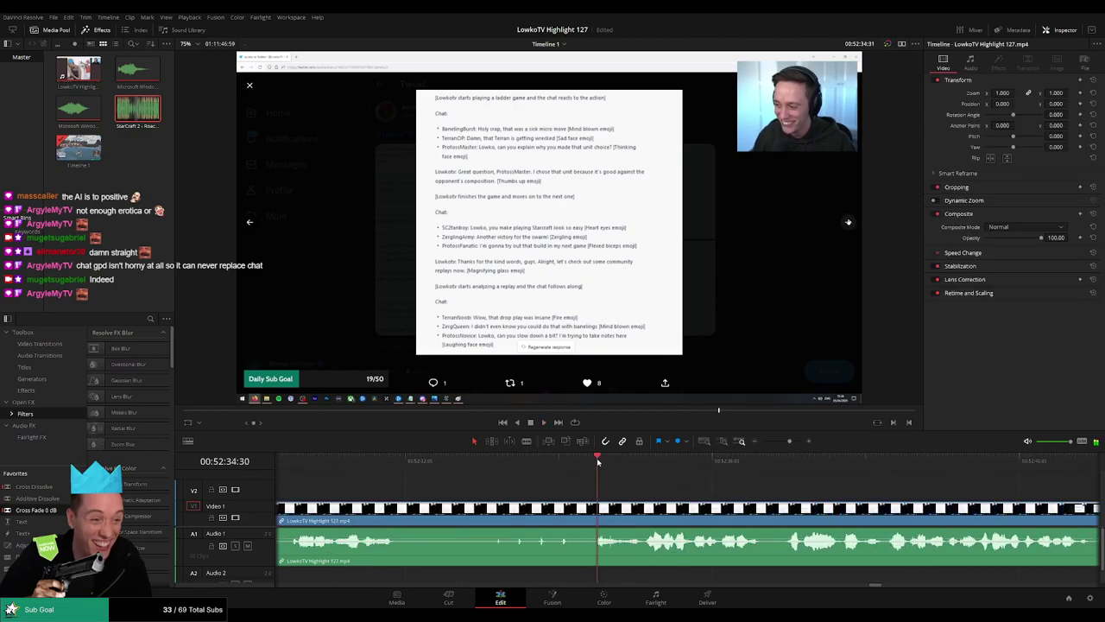
{"action": "left_click", "coordinate": [595, 518]}
{"action": "left_click", "coordinate": [643, 520]}
{"action": "key", "text": "a"}
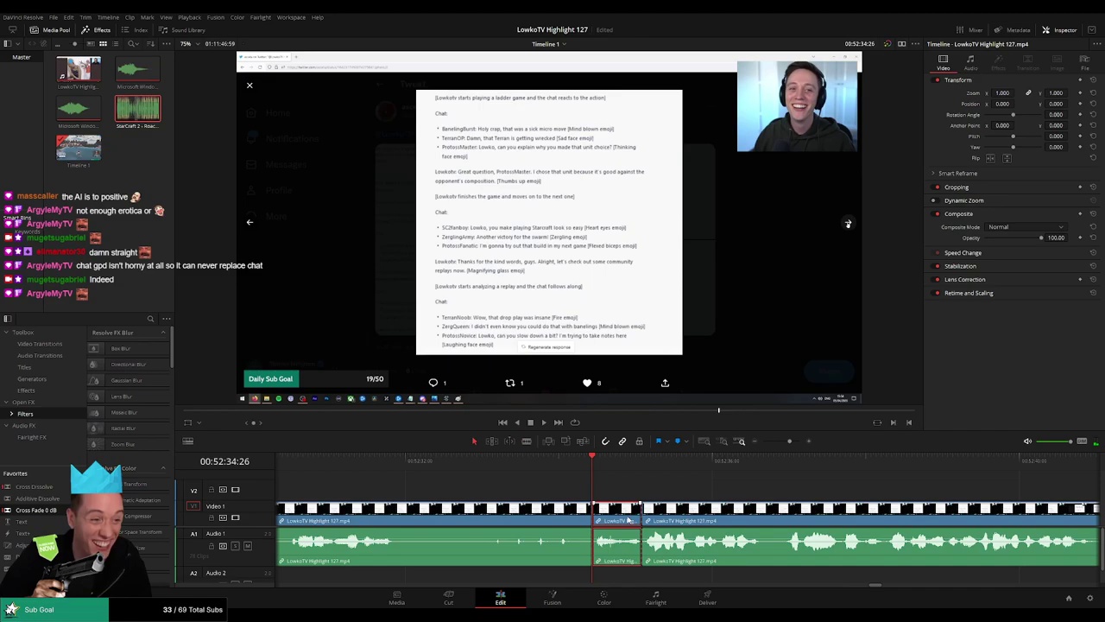
{"action": "key", "text": "Delete"}
{"action": "key", "text": "space"}
{"action": "left_click", "coordinate": [511, 465]}
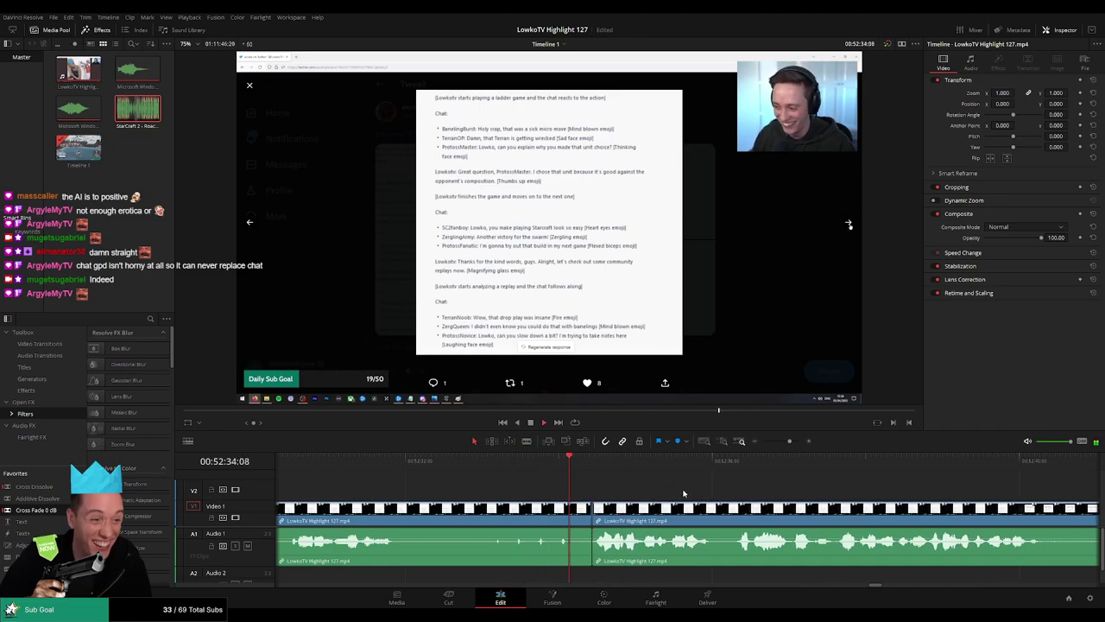
Set the clip colour of the next kept clip to green.
{"action": "scroll", "coordinate": [674, 497], "scroll_direction": "down", "scroll_amount": 2}
{"action": "left_click", "coordinate": [627, 515]}
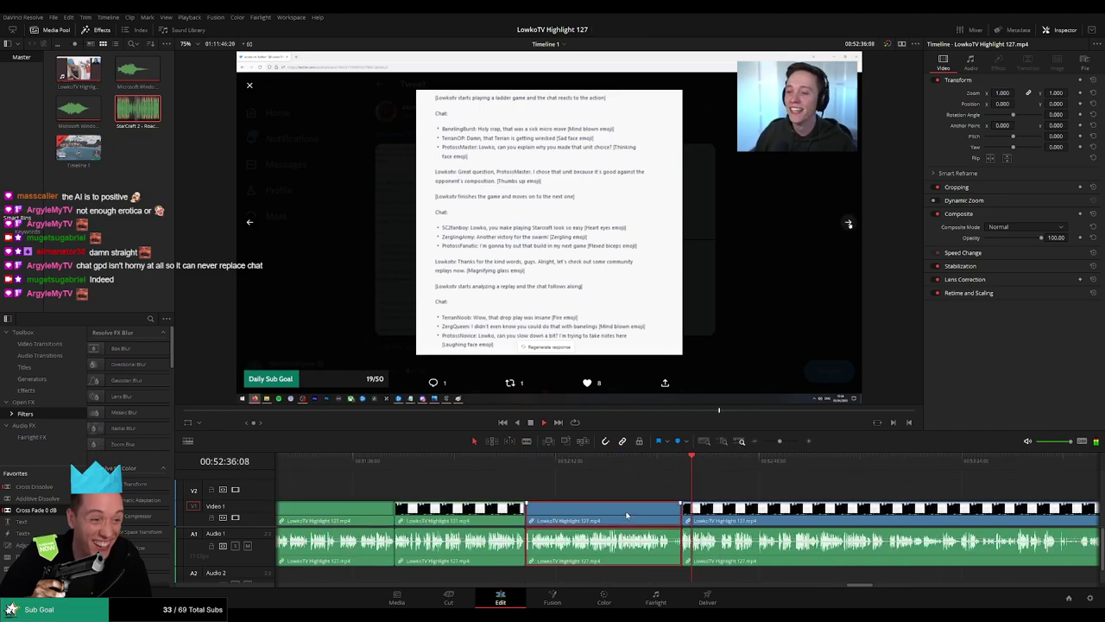
{"action": "key", "text": "ctrl+shift+a"}
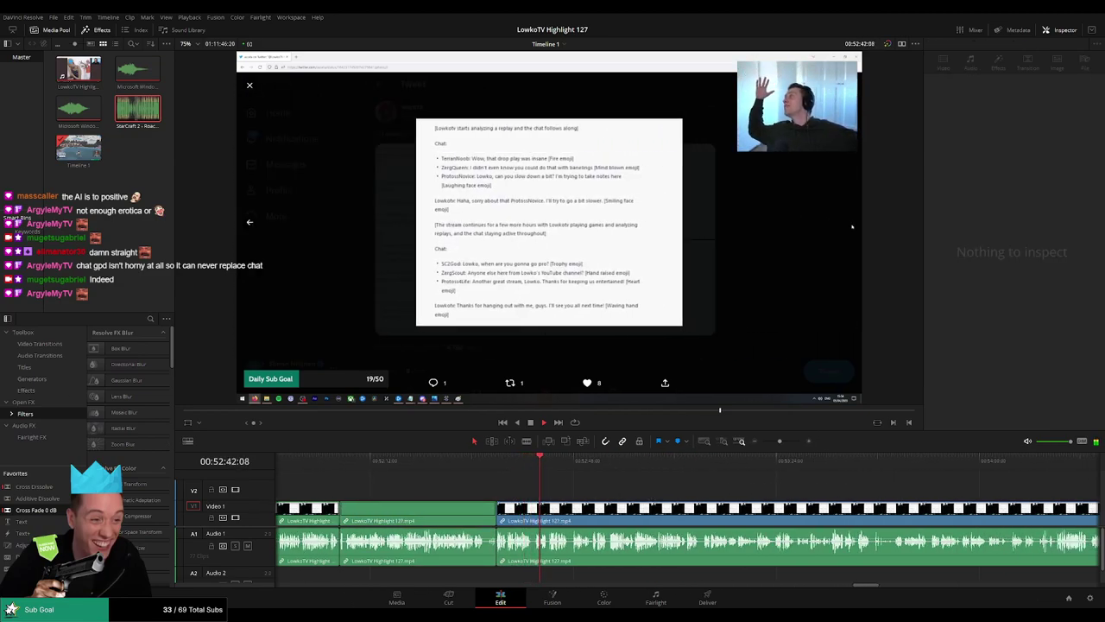
{"action": "key", "text": "space"}
{"action": "left_click_drag", "start_coordinate": [779, 441], "coordinate": [789, 441]}
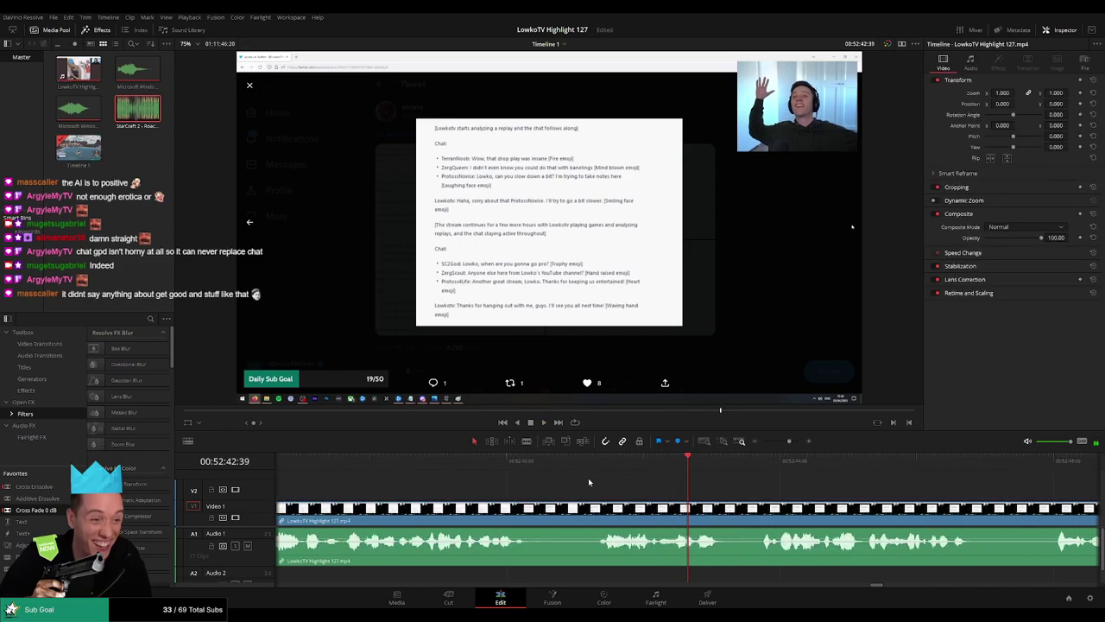
Place an adjustment clip on V2 at the playhead and set its Zoom to 1.690 on the webcam.
{"action": "left_click", "coordinate": [511, 467]}
{"action": "key", "text": "space"}
{"action": "left_click", "coordinate": [446, 471]}
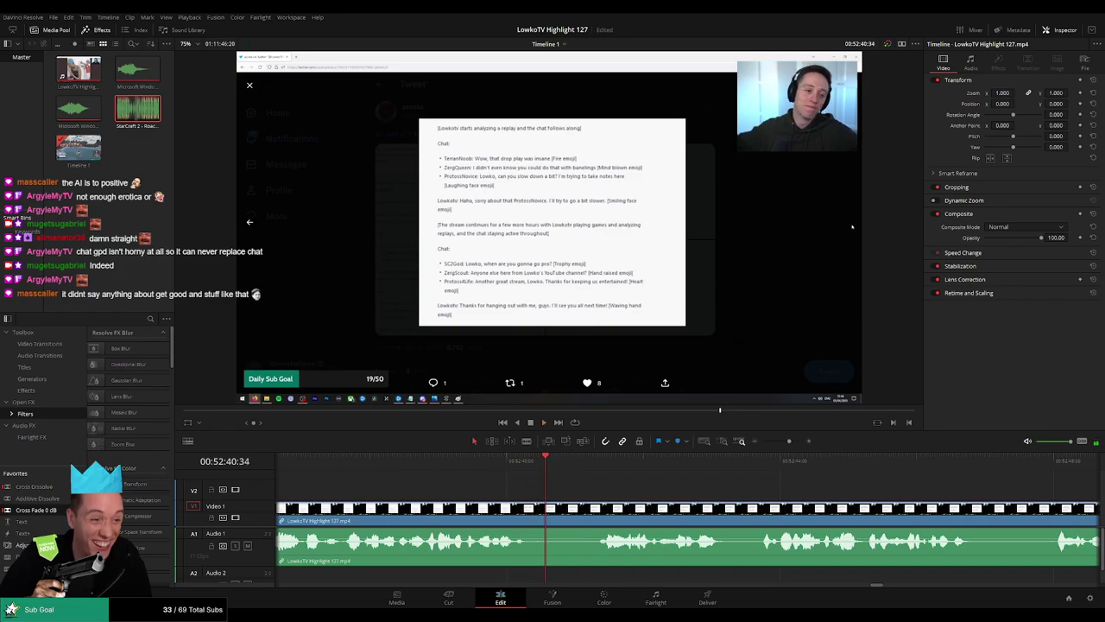
{"action": "left_click_drag", "start_coordinate": [26, 545], "coordinate": [563, 496]}
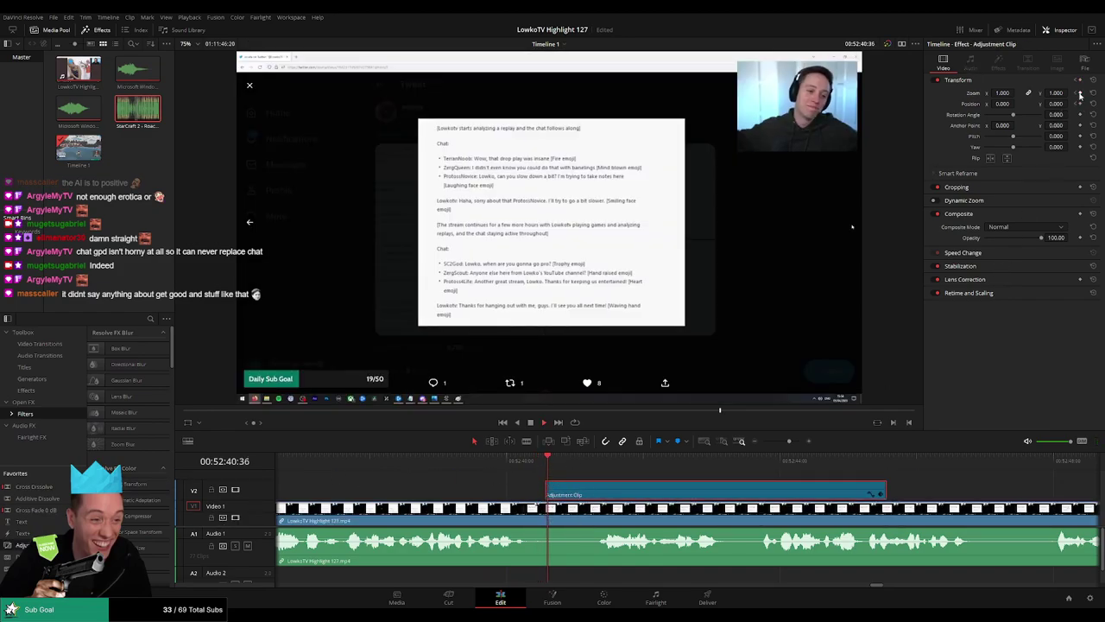
{"action": "mouse_move", "coordinate": [1012, 93]}
{"action": "left_mouse_down"}
{"action": "mouse_move", "coordinate": [846, 226]}
{"action": "mouse_move", "coordinate": [850, 333]}
{"action": "left_mouse_up"}
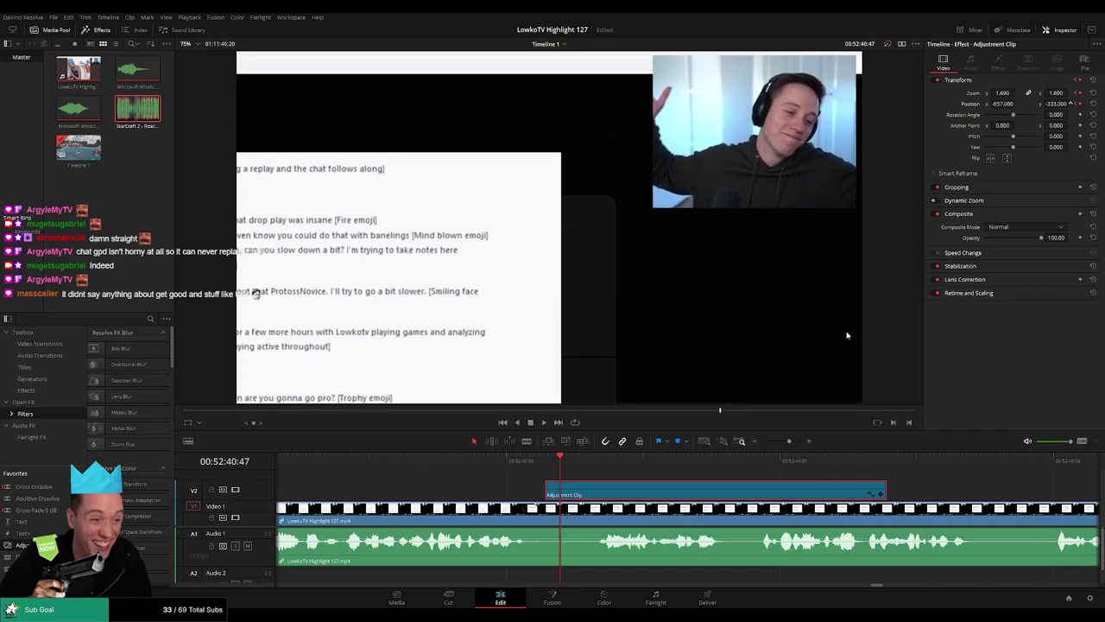
Play back the zoom and extend the adjustment clip by two seconds.
{"action": "key", "text": "space"}
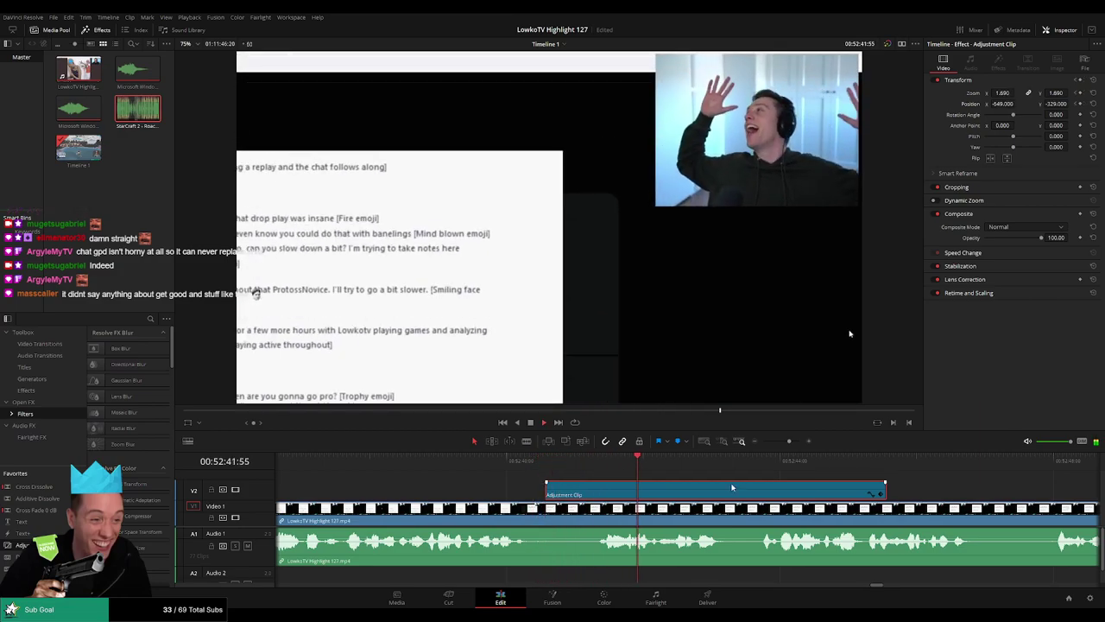
{"action": "scroll", "coordinate": [747, 492], "scroll_direction": "right", "scroll_amount": 3}
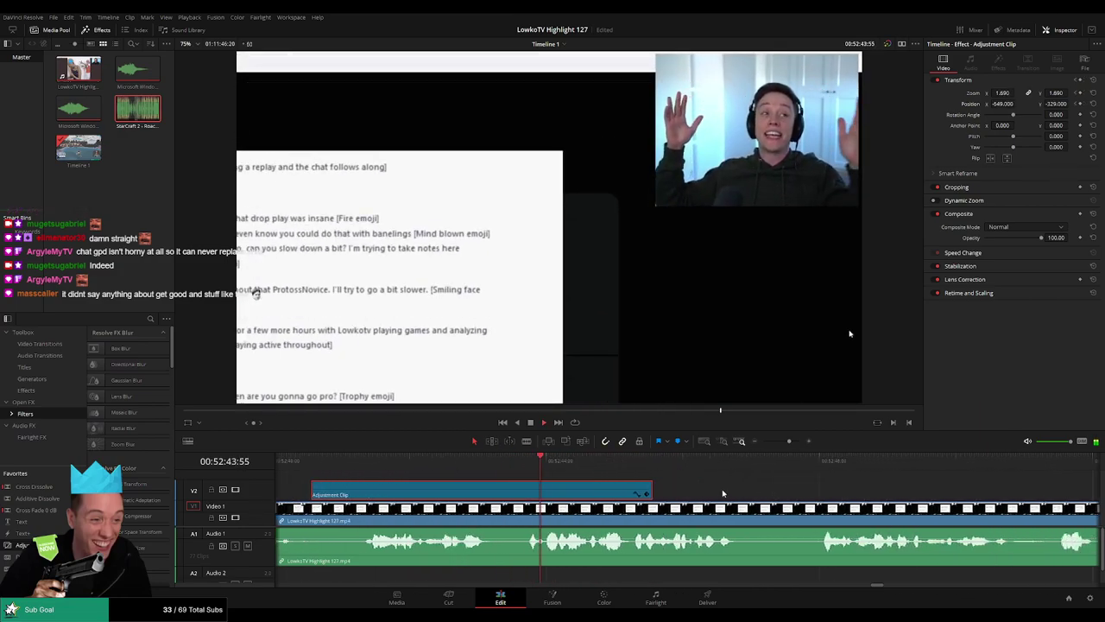
{"action": "left_click_drag", "start_coordinate": [683, 493], "coordinate": [741, 487]}
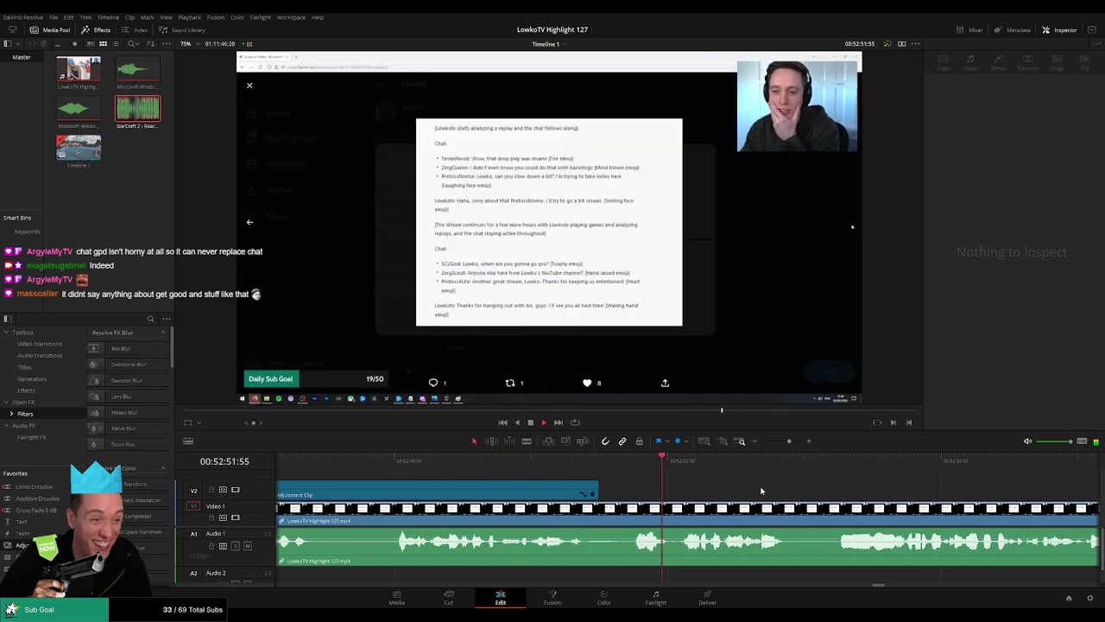
Trim the V1 edit point to drop the unwanted stretch, then review the clips ahead.
{"action": "left_click_drag", "start_coordinate": [789, 441], "coordinate": [783, 442]}
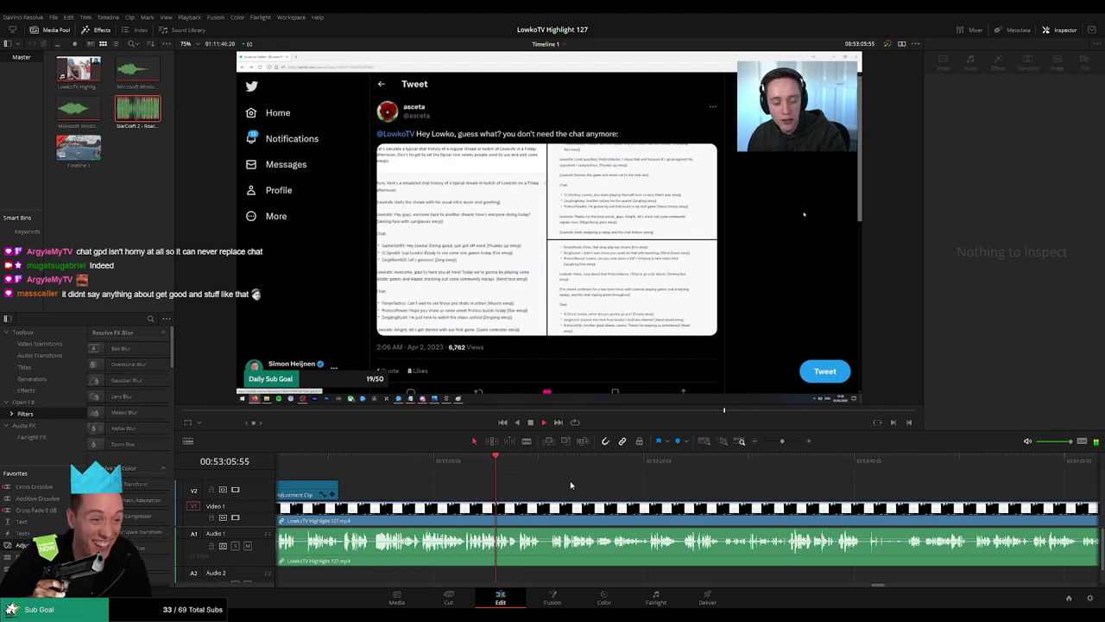
{"action": "scroll", "coordinate": [582, 491], "scroll_direction": "up", "scroll_amount": 2}
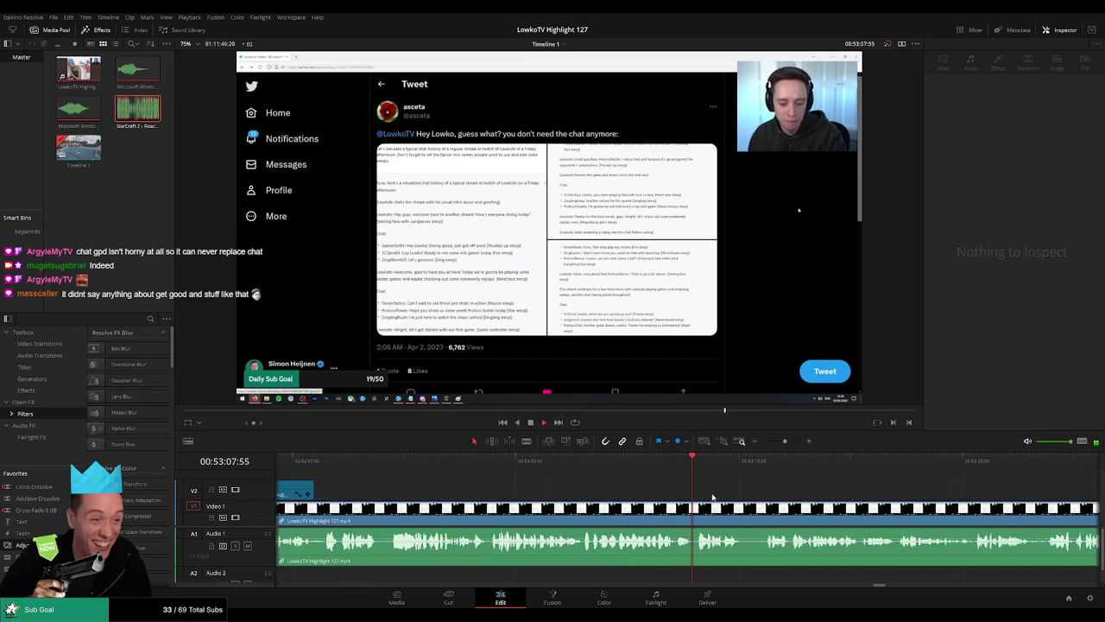
{"action": "left_click_drag", "start_coordinate": [627, 519], "coordinate": [622, 518]}
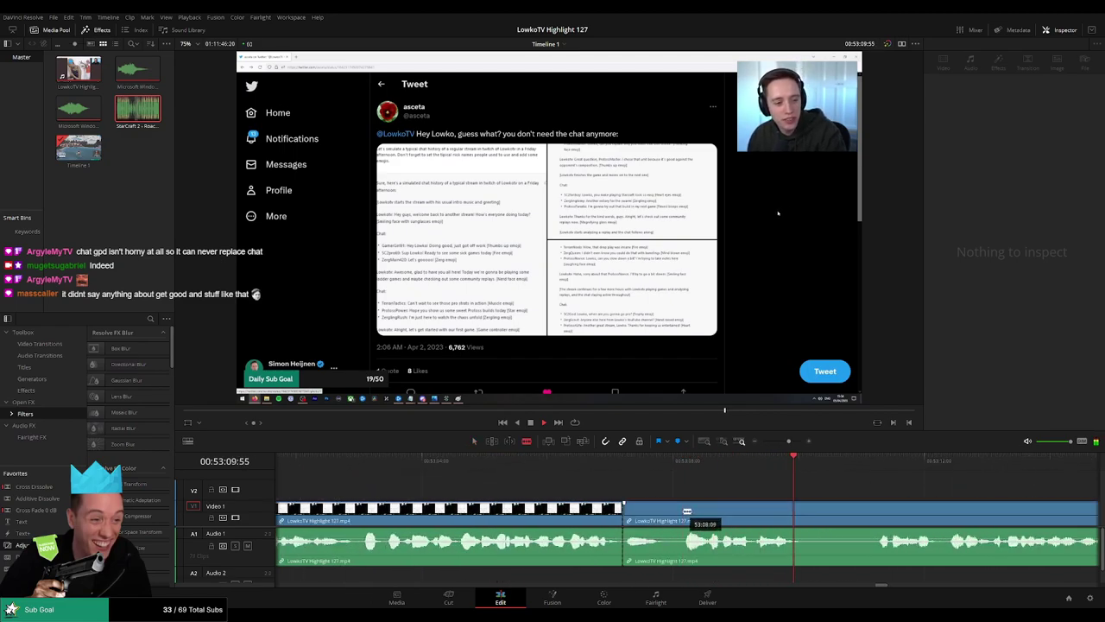
{"action": "left_click", "coordinate": [664, 513]}
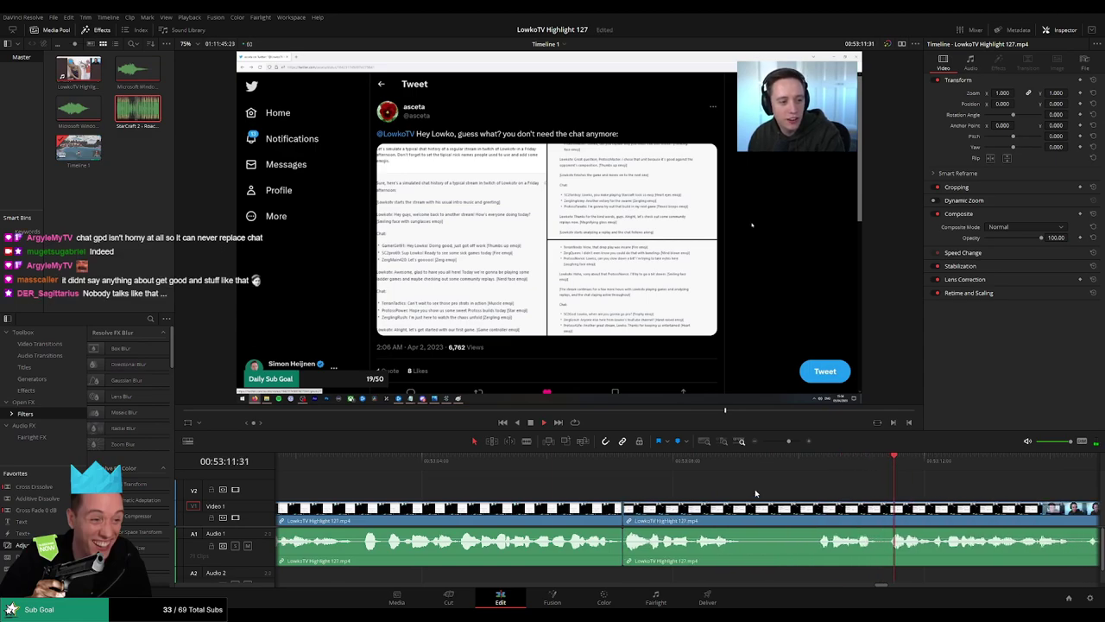
{"action": "scroll", "coordinate": [755, 493], "scroll_direction": "down", "scroll_amount": 2}
{"action": "left_click", "coordinate": [573, 515]}
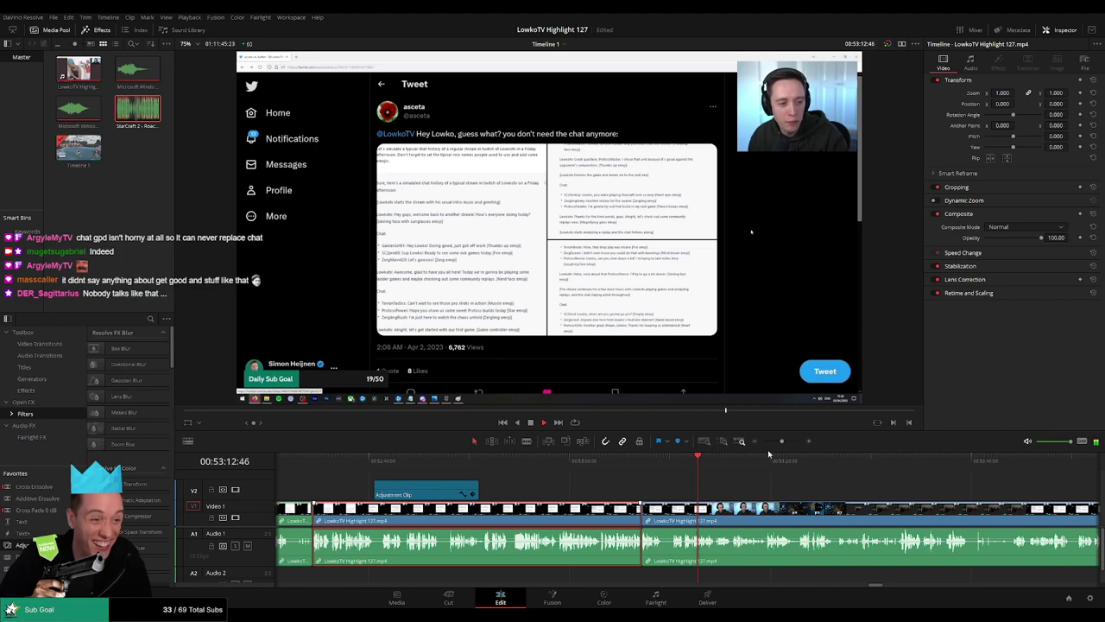
{"action": "left_click", "coordinate": [763, 485]}
{"action": "scroll", "coordinate": [657, 481], "scroll_direction": "right", "scroll_amount": 3}
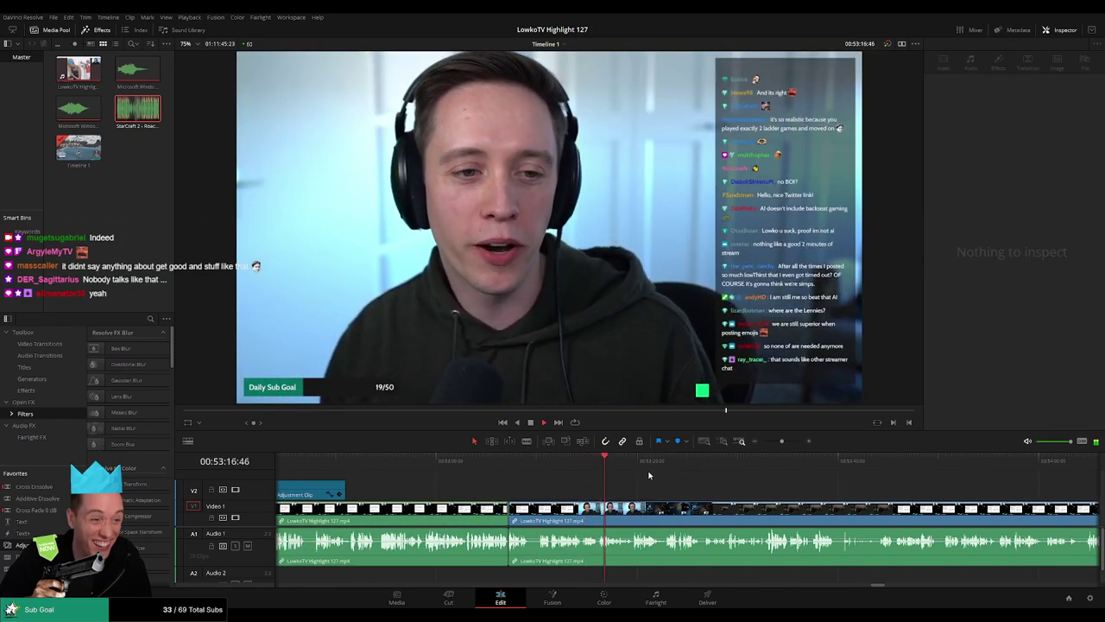
{"action": "scroll", "coordinate": [622, 484], "scroll_direction": "right", "scroll_amount": 4}
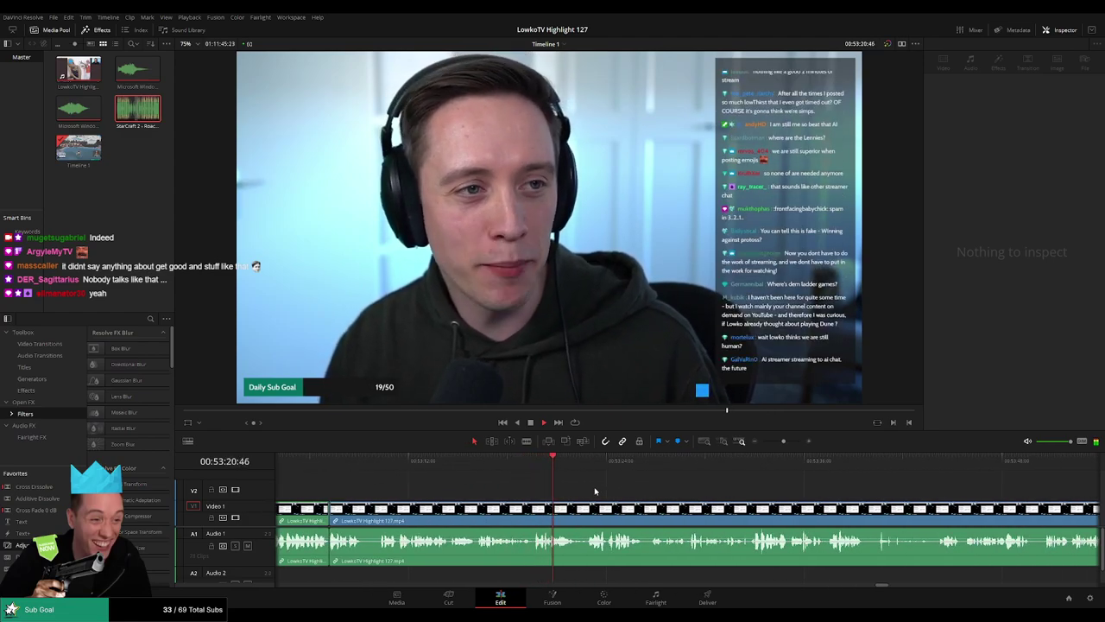
{"action": "scroll", "coordinate": [594, 488], "scroll_direction": "right", "scroll_amount": 2}
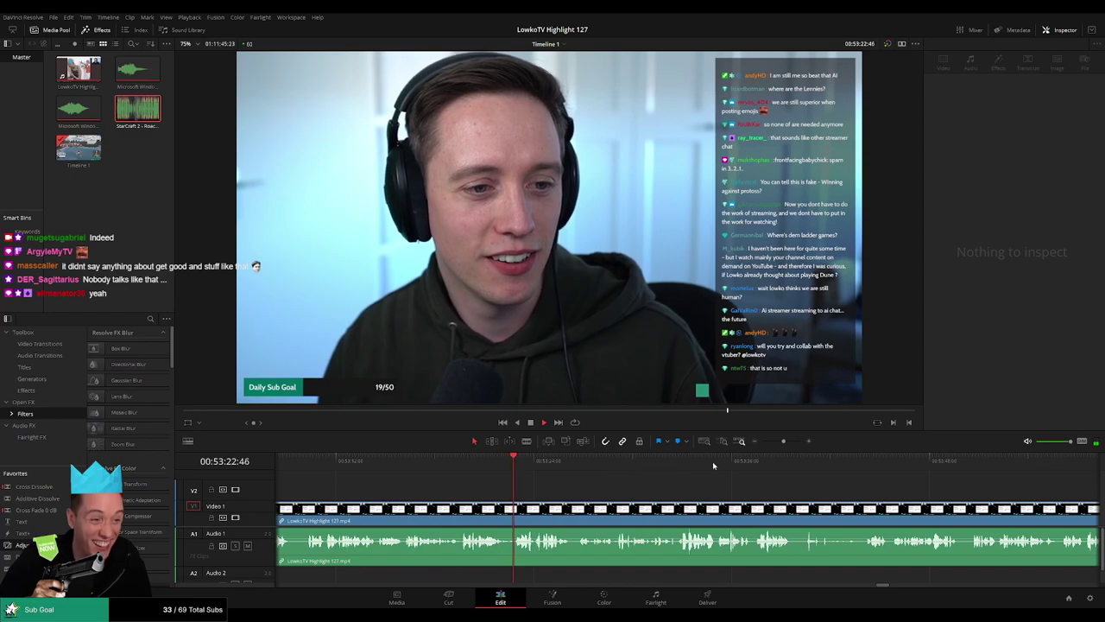
{"action": "scroll", "coordinate": [713, 483], "scroll_direction": "left", "scroll_amount": 4}
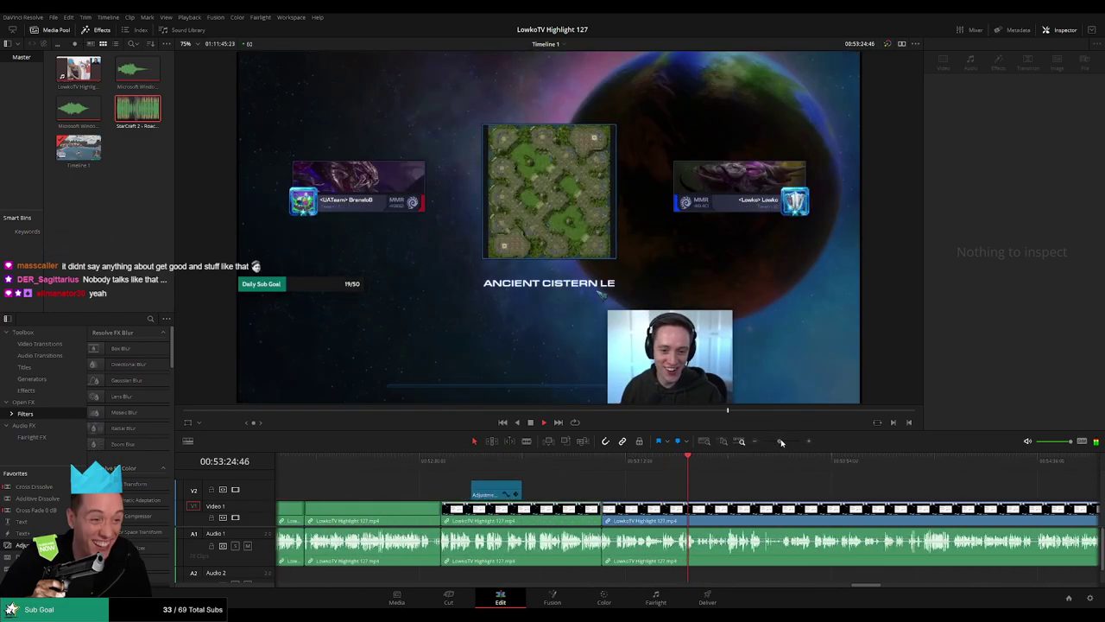
Blade out a short unwanted piece and delete it so the clips close up.
{"action": "left_click_drag", "start_coordinate": [781, 441], "coordinate": [785, 441]}
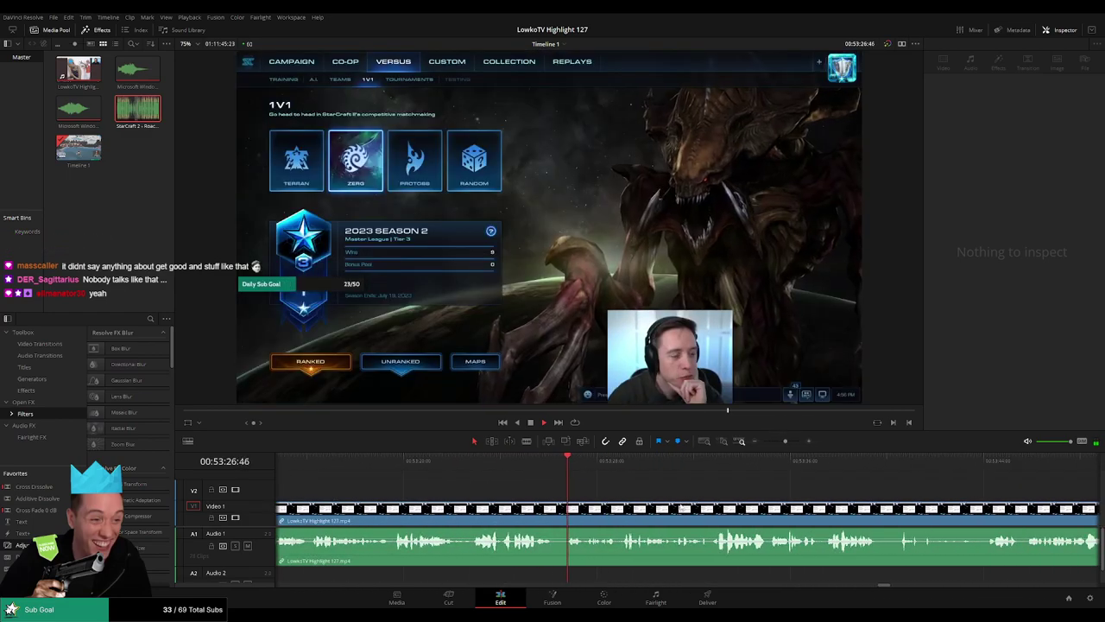
{"action": "key", "text": "b"}
{"action": "left_click", "coordinate": [554, 510]}
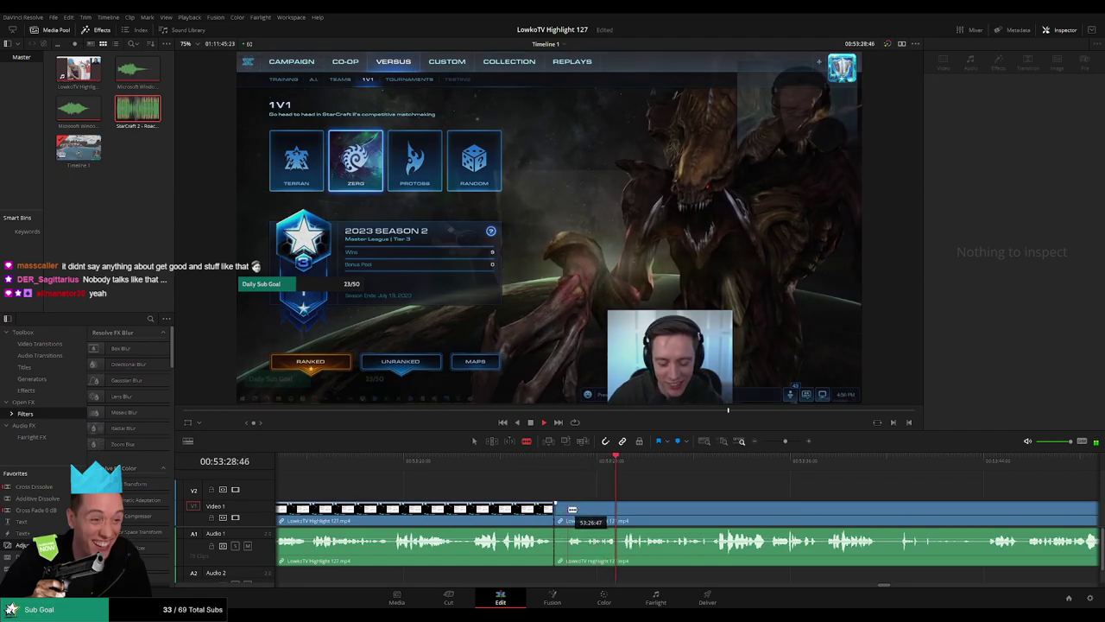
{"action": "left_click", "coordinate": [567, 510]}
{"action": "key", "text": "a"}
{"action": "left_click", "coordinate": [559, 513]}
{"action": "key", "text": "Delete"}
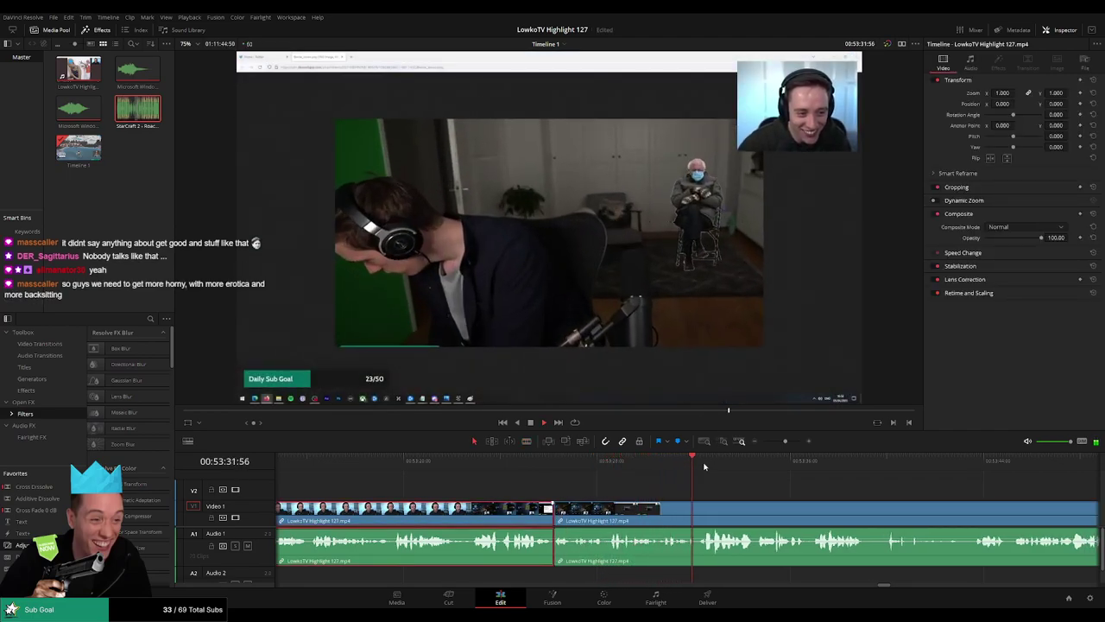
{"action": "left_click", "coordinate": [809, 493]}
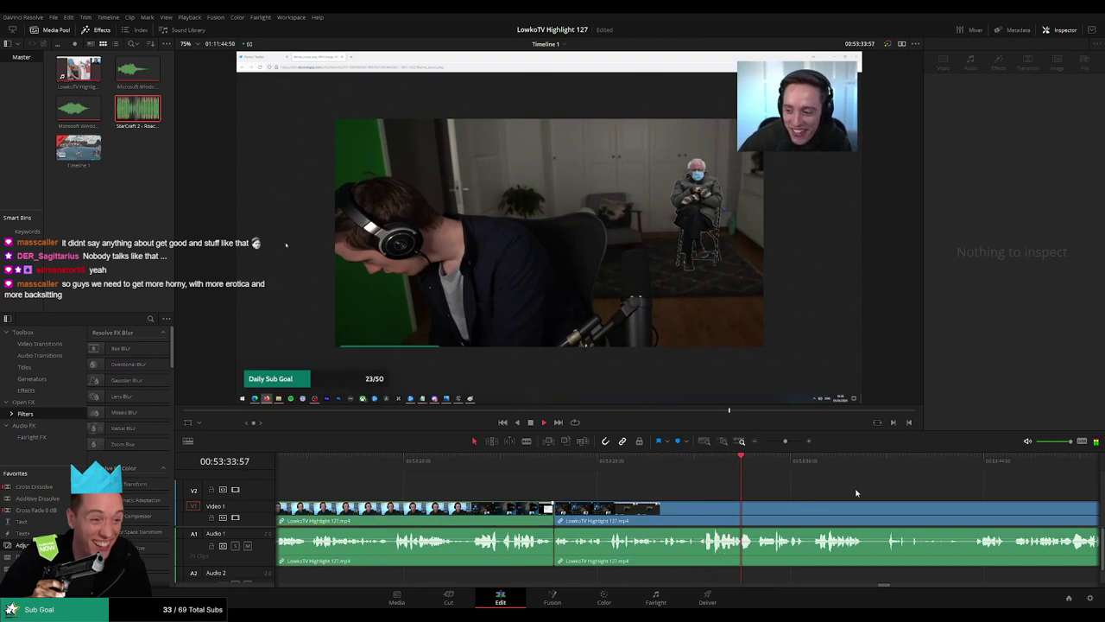
Remove a second short stretch further along with a cut near 54:09, closing the gap.
{"action": "scroll", "coordinate": [760, 491], "scroll_direction": "right", "scroll_amount": 2}
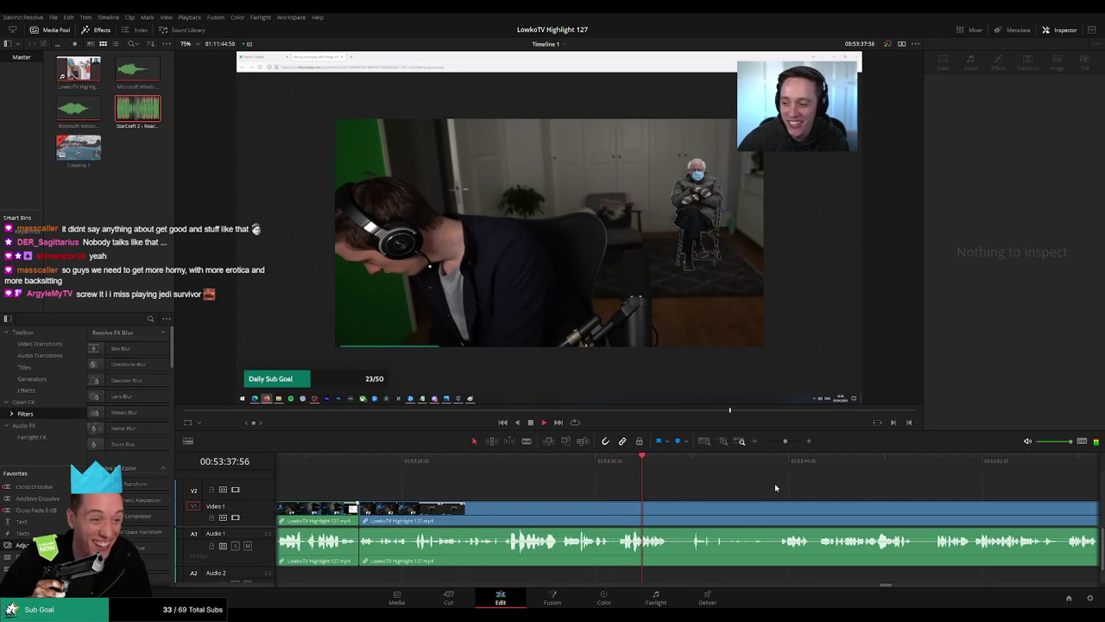
{"action": "scroll", "coordinate": [611, 486], "scroll_direction": "right", "scroll_amount": 1}
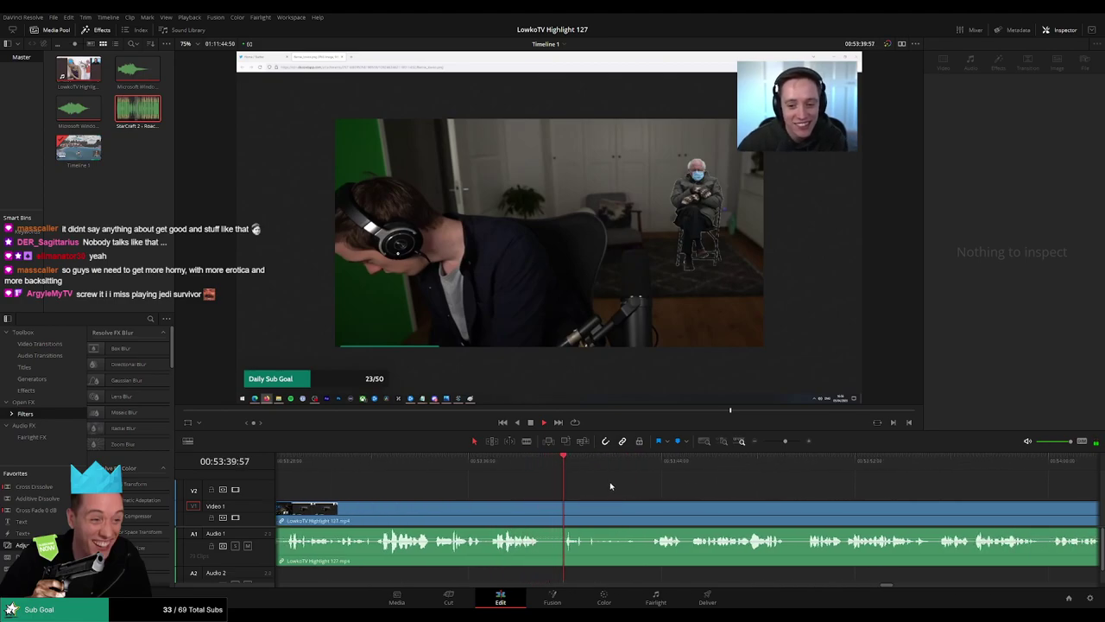
{"action": "left_click", "coordinate": [651, 472]}
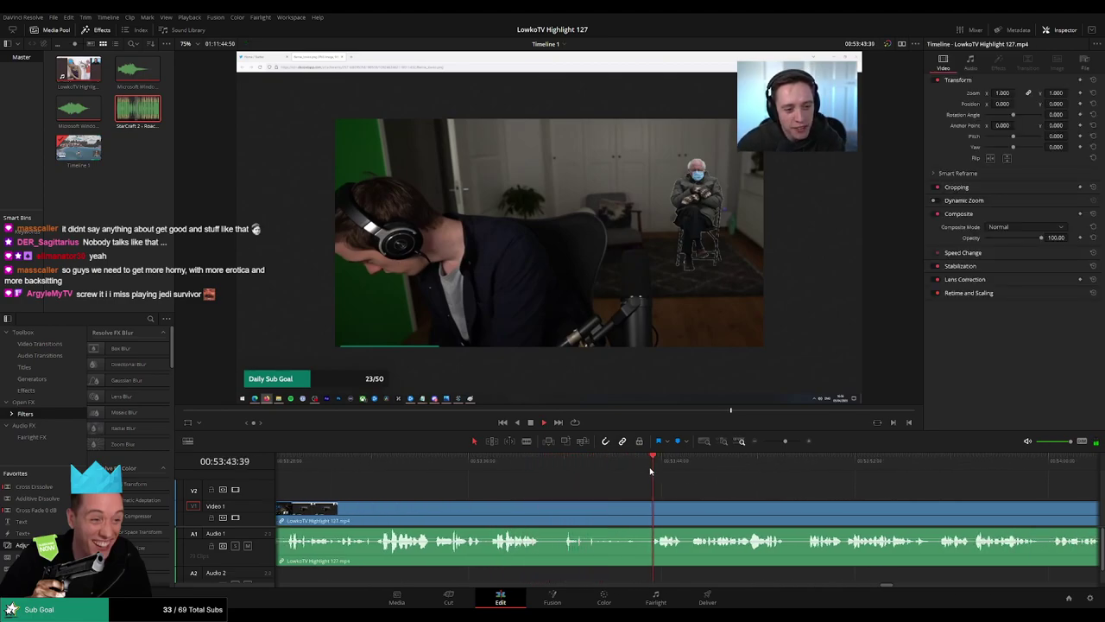
{"action": "scroll", "coordinate": [734, 499], "scroll_direction": "right", "scroll_amount": 1}
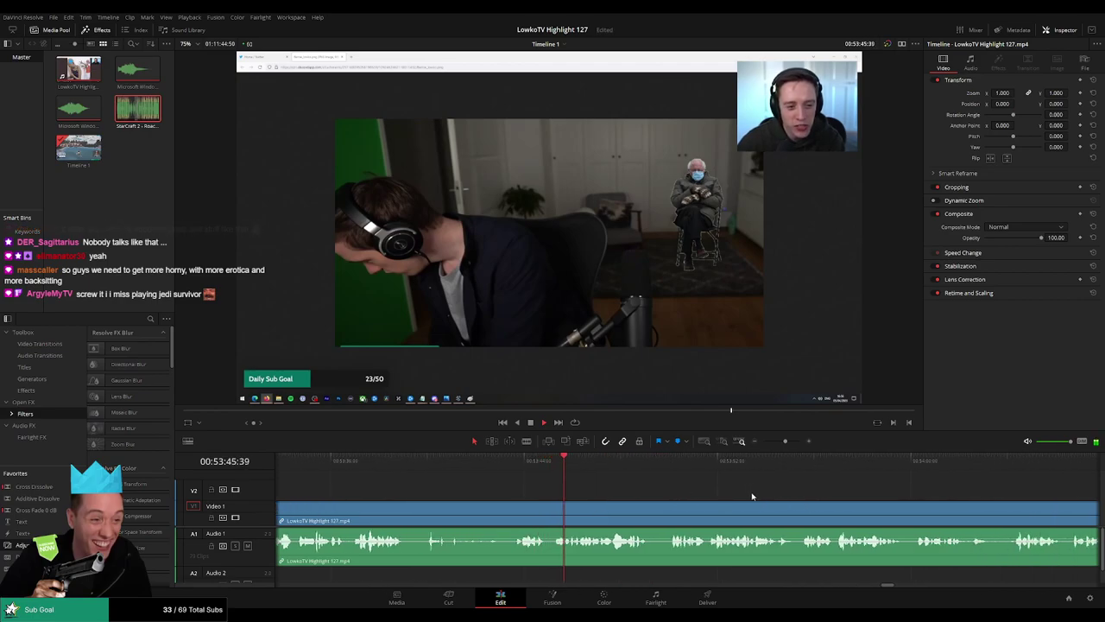
{"action": "scroll", "coordinate": [682, 493], "scroll_direction": "right", "scroll_amount": 1}
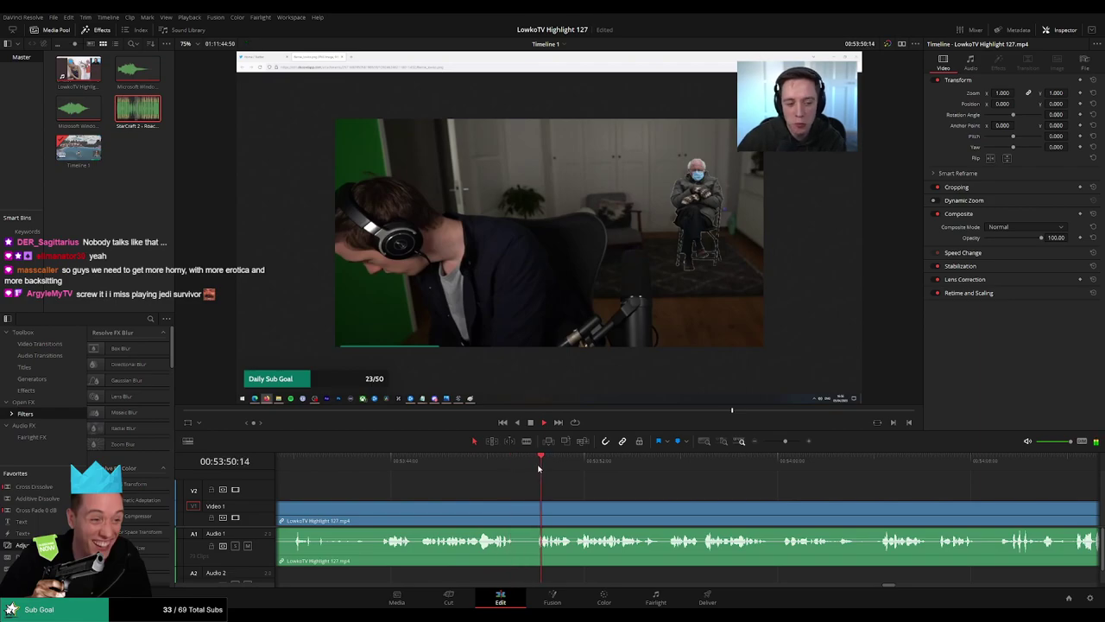
{"action": "scroll", "coordinate": [665, 489], "scroll_direction": "right", "scroll_amount": 1}
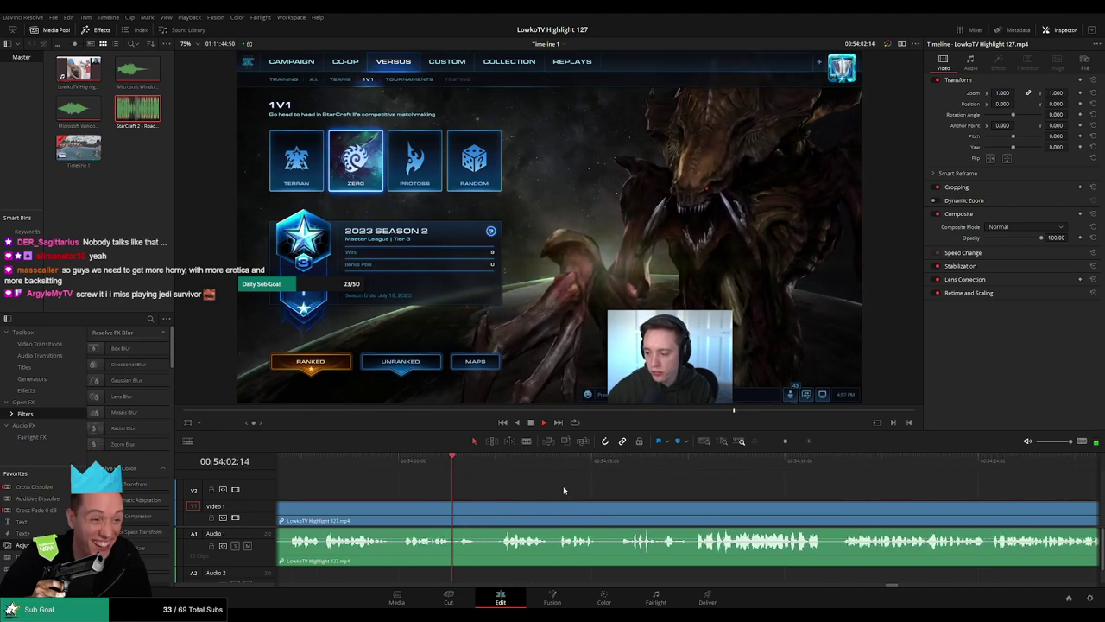
{"action": "left_click", "coordinate": [489, 459]}
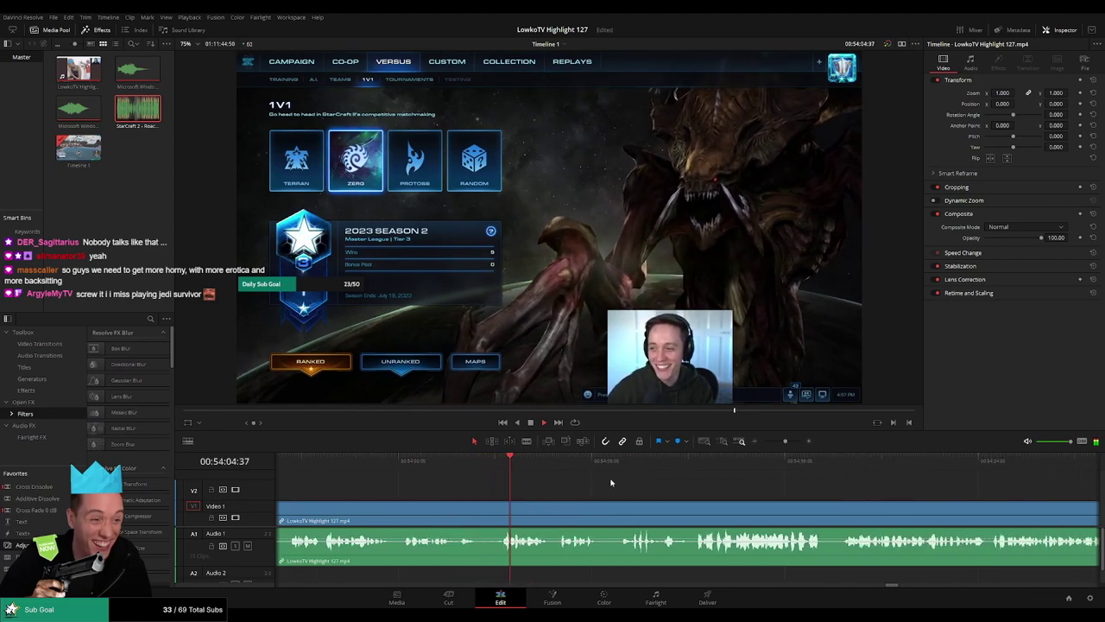
{"action": "left_click_drag", "start_coordinate": [785, 442], "coordinate": [786, 441]}
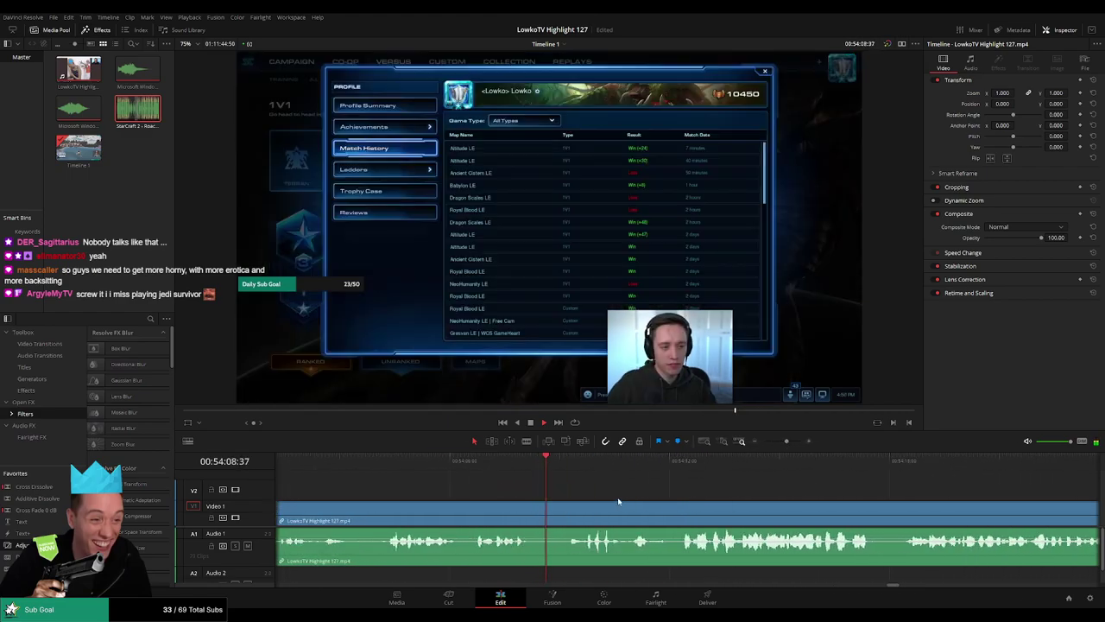
{"action": "key", "text": "ctrl+b"}
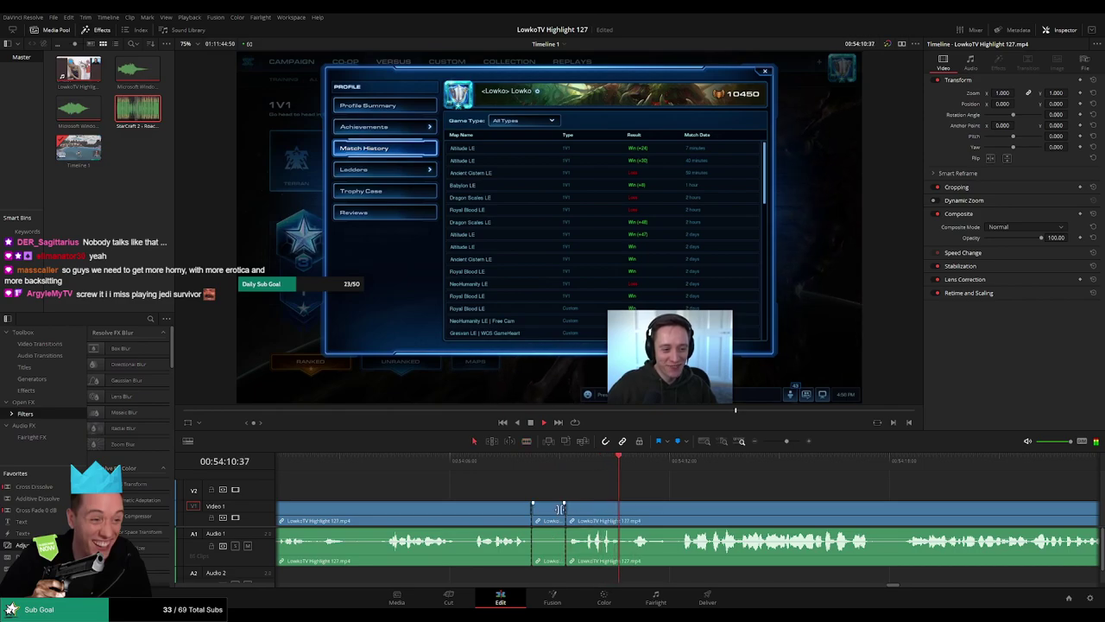
{"action": "left_click", "coordinate": [554, 514]}
{"action": "key", "text": "Delete"}
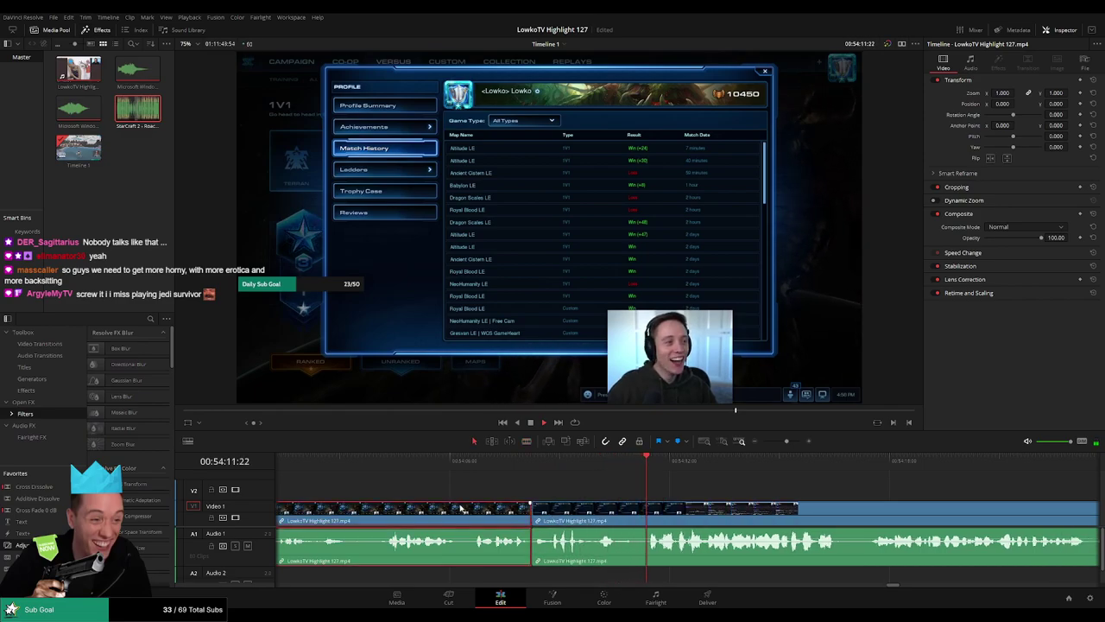
Zoom the timeline out and scroll ahead through the stream footage.
{"action": "left_click", "coordinate": [842, 502]}
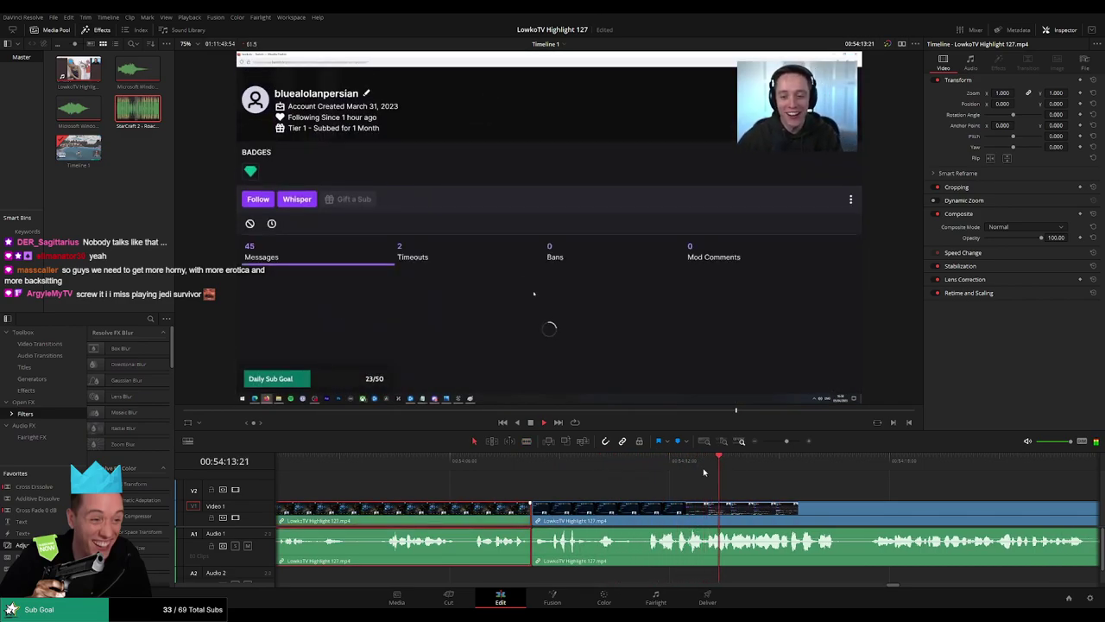
{"action": "mouse_move", "coordinate": [787, 441]}
{"action": "left_mouse_down"}
{"action": "mouse_move", "coordinate": [771, 442]}
{"action": "mouse_move", "coordinate": [783, 443]}
{"action": "left_mouse_up"}
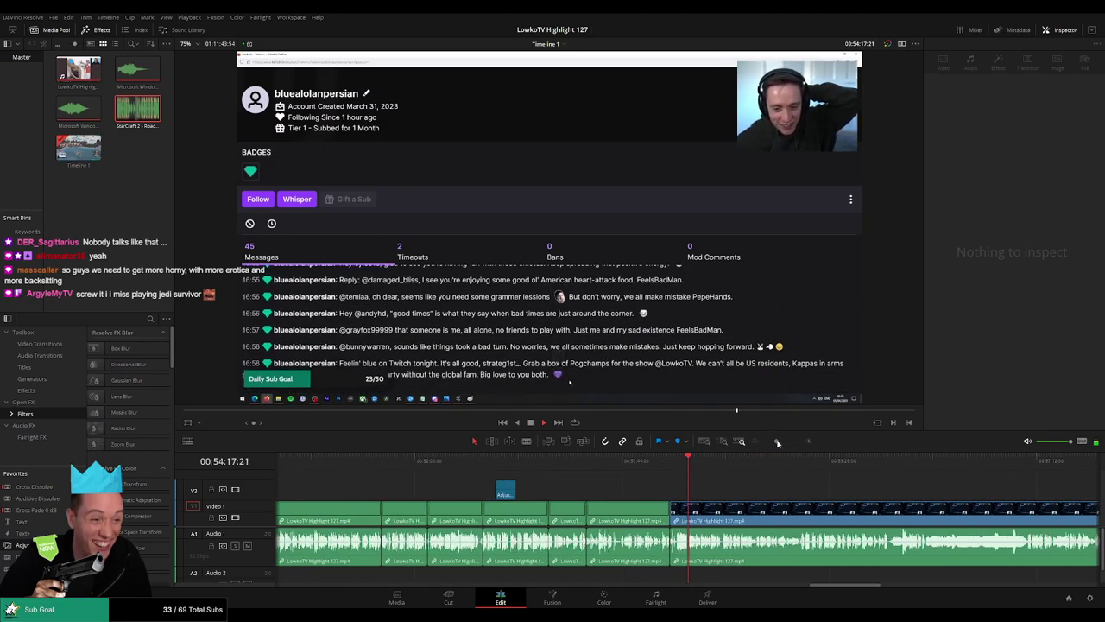
{"action": "scroll", "coordinate": [636, 491], "scroll_direction": "right", "scroll_amount": 5}
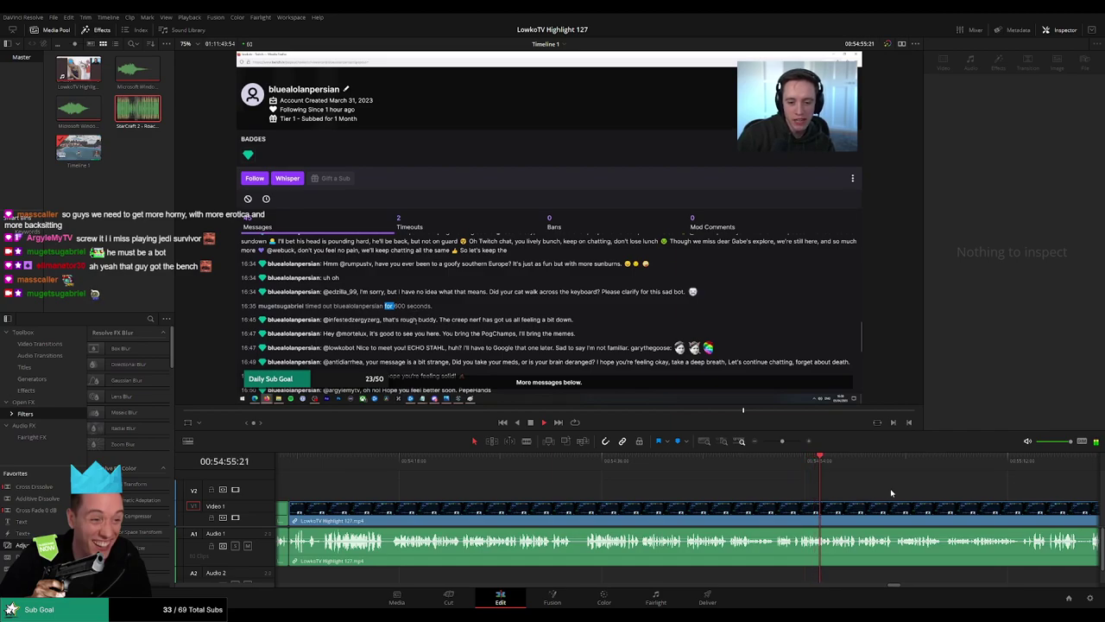
{"action": "scroll", "coordinate": [675, 489], "scroll_direction": "right", "scroll_amount": 3}
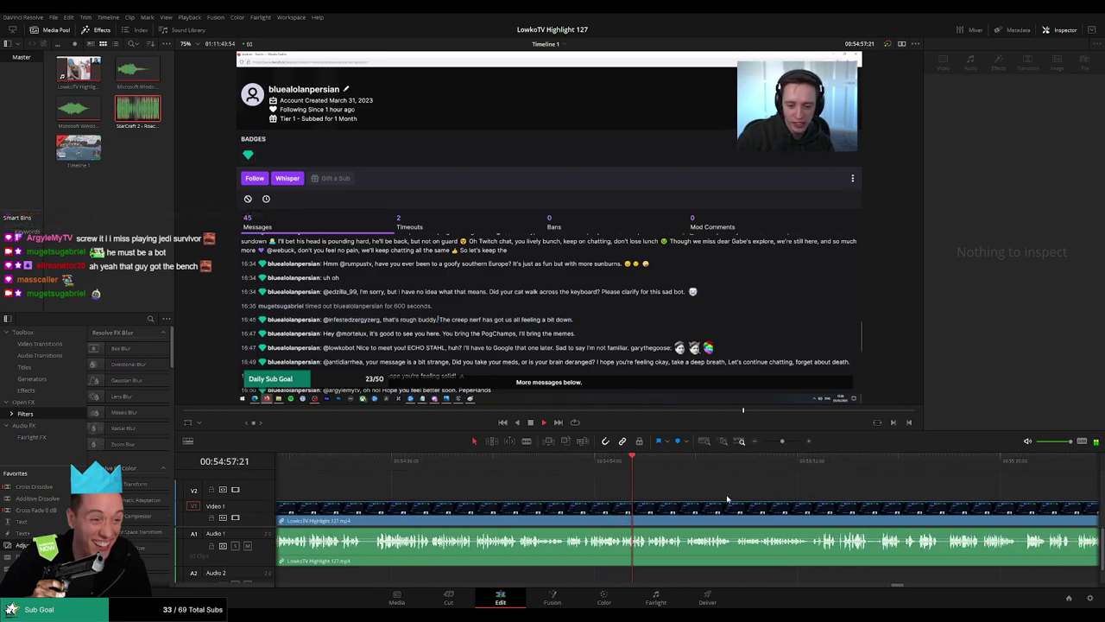
{"action": "scroll", "coordinate": [637, 489], "scroll_direction": "right", "scroll_amount": 1}
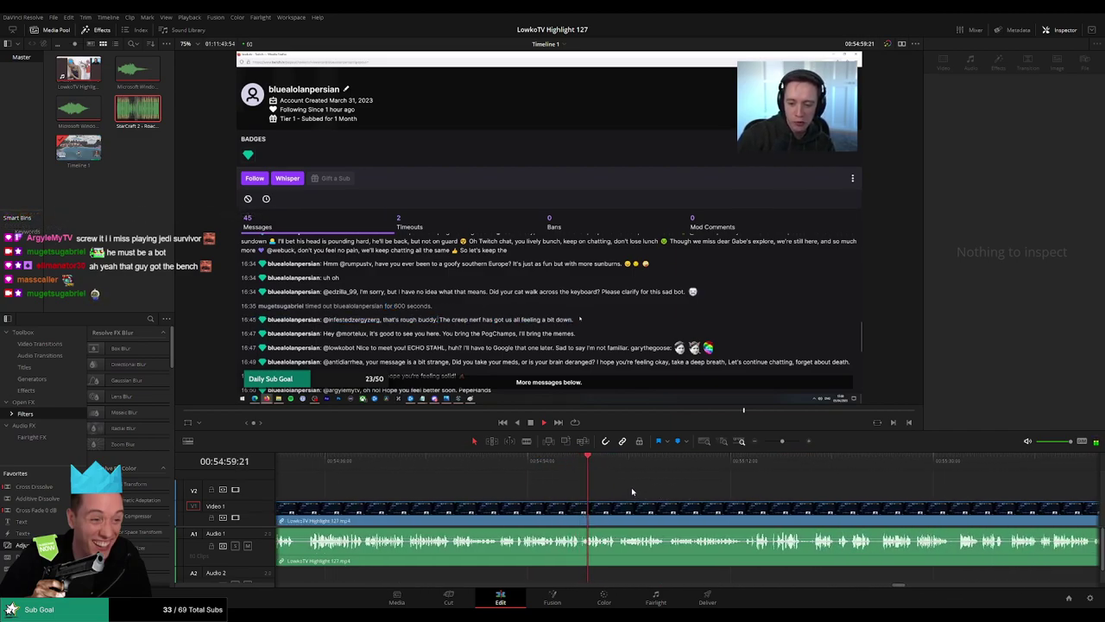
{"action": "scroll", "coordinate": [615, 486], "scroll_direction": "right", "scroll_amount": 2}
{"action": "scroll", "coordinate": [615, 490], "scroll_direction": "right", "scroll_amount": 1}
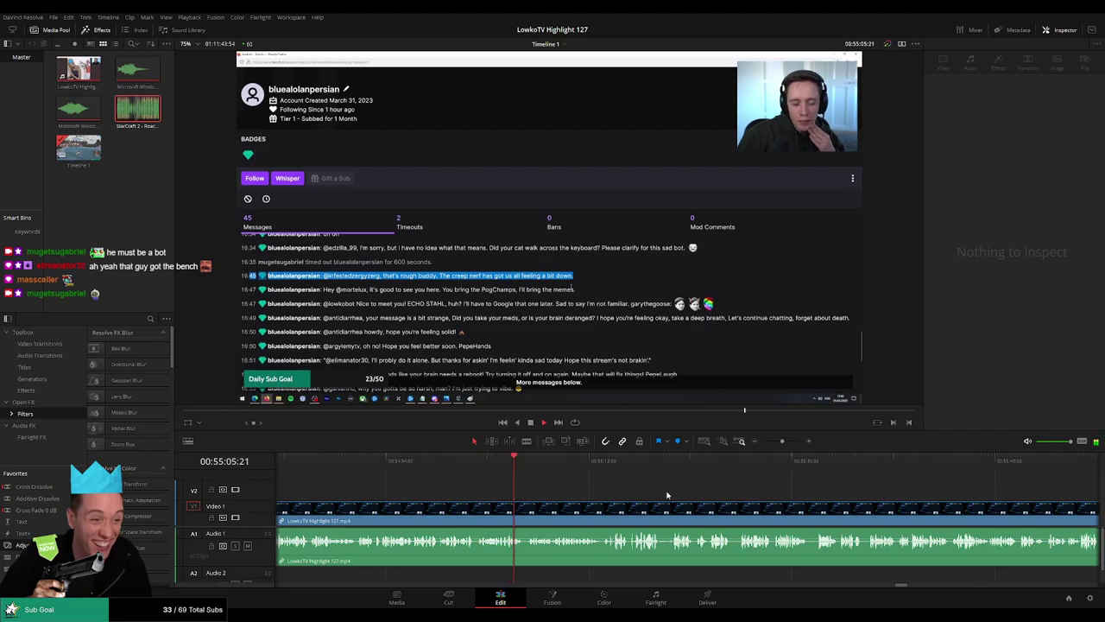
{"action": "scroll", "coordinate": [620, 488], "scroll_direction": "right", "scroll_amount": 1}
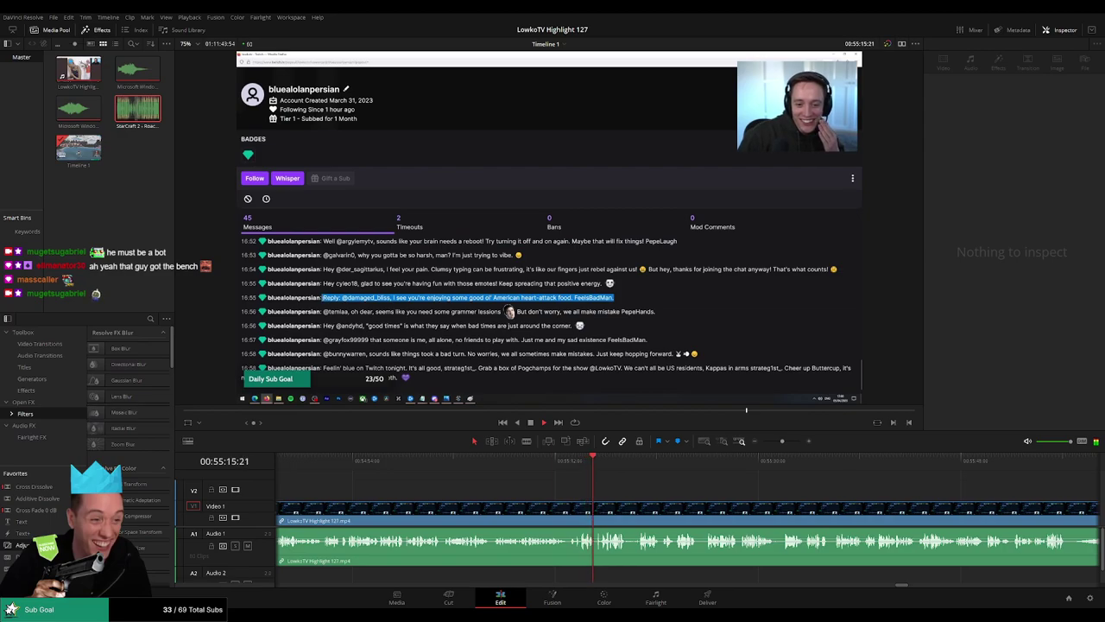
{"action": "scroll", "coordinate": [628, 499], "scroll_direction": "right", "scroll_amount": 2}
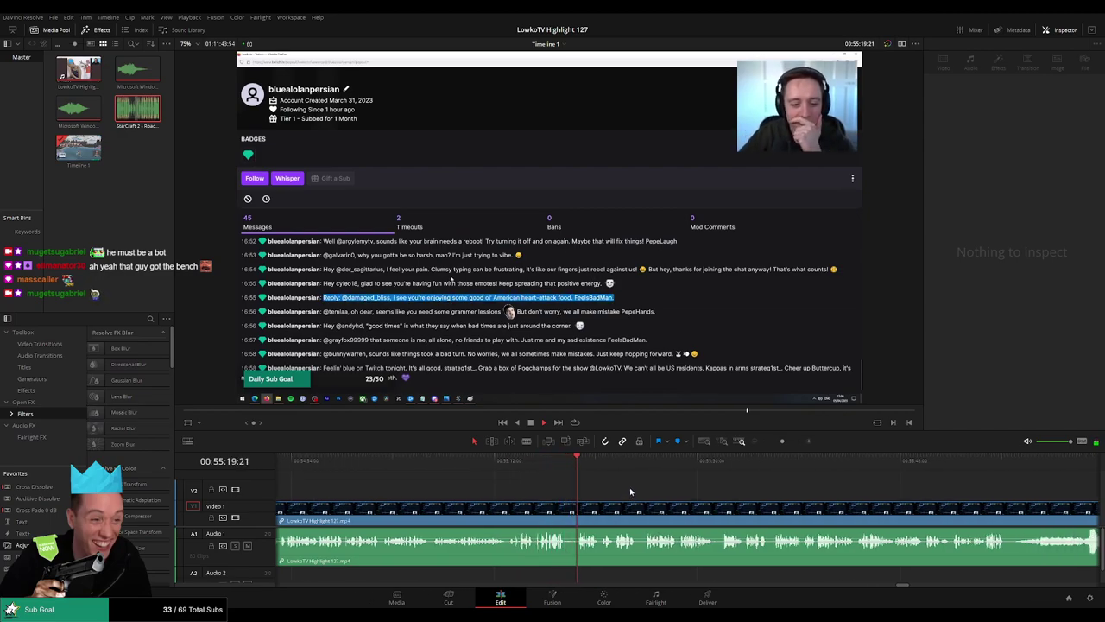
{"action": "scroll", "coordinate": [647, 497], "scroll_direction": "right", "scroll_amount": 2}
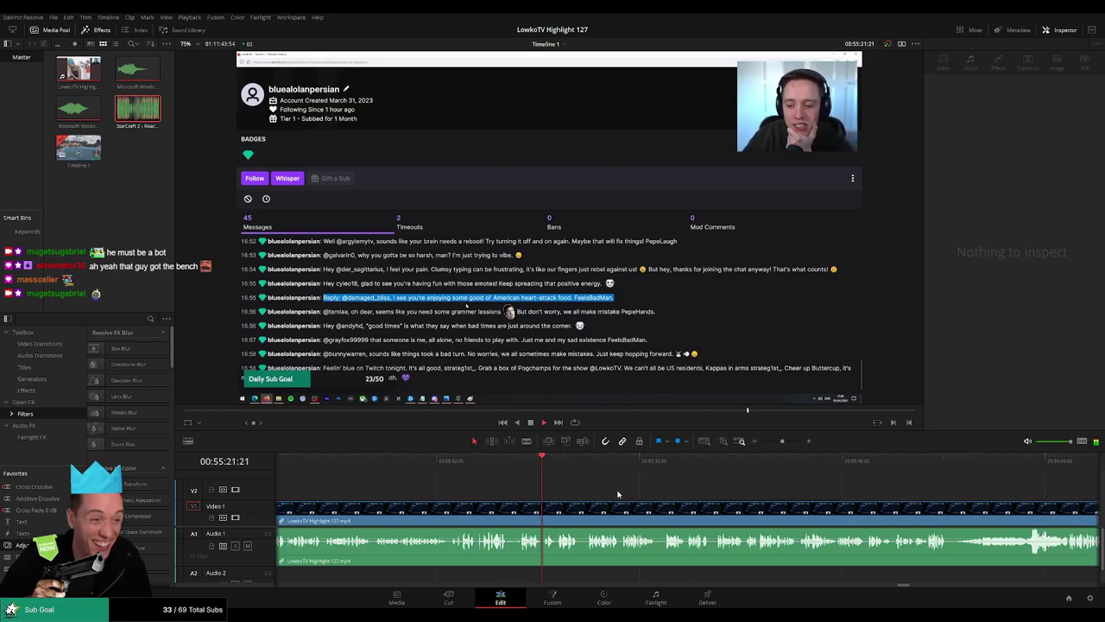
{"action": "scroll", "coordinate": [610, 499], "scroll_direction": "right", "scroll_amount": 2}
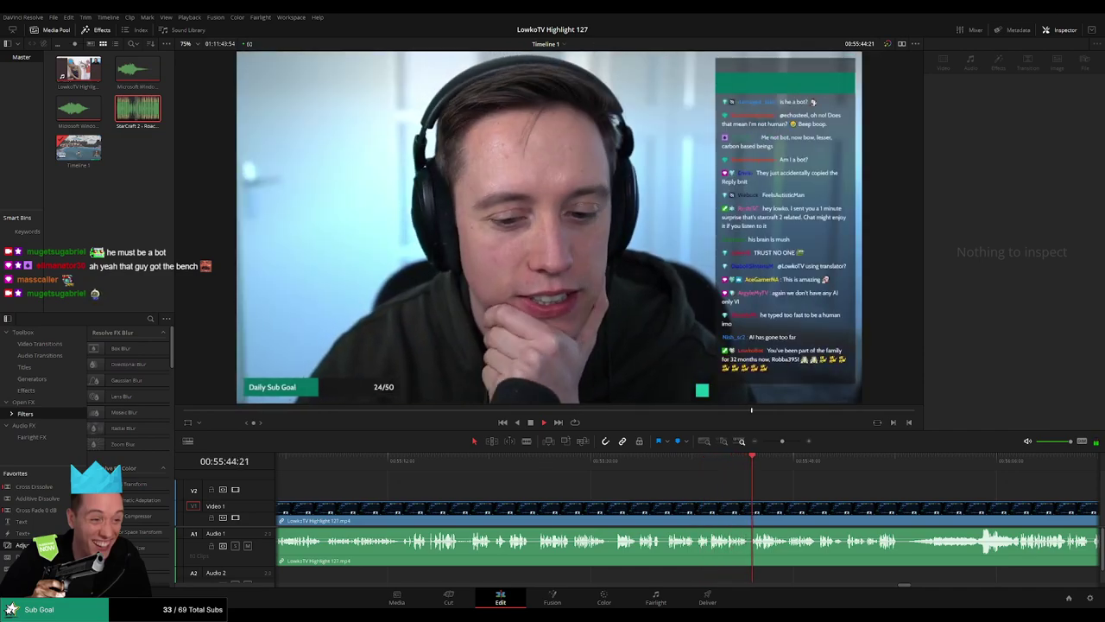
Blade the stream footage at about 55:39.
{"action": "left_click", "coordinate": [674, 462]}
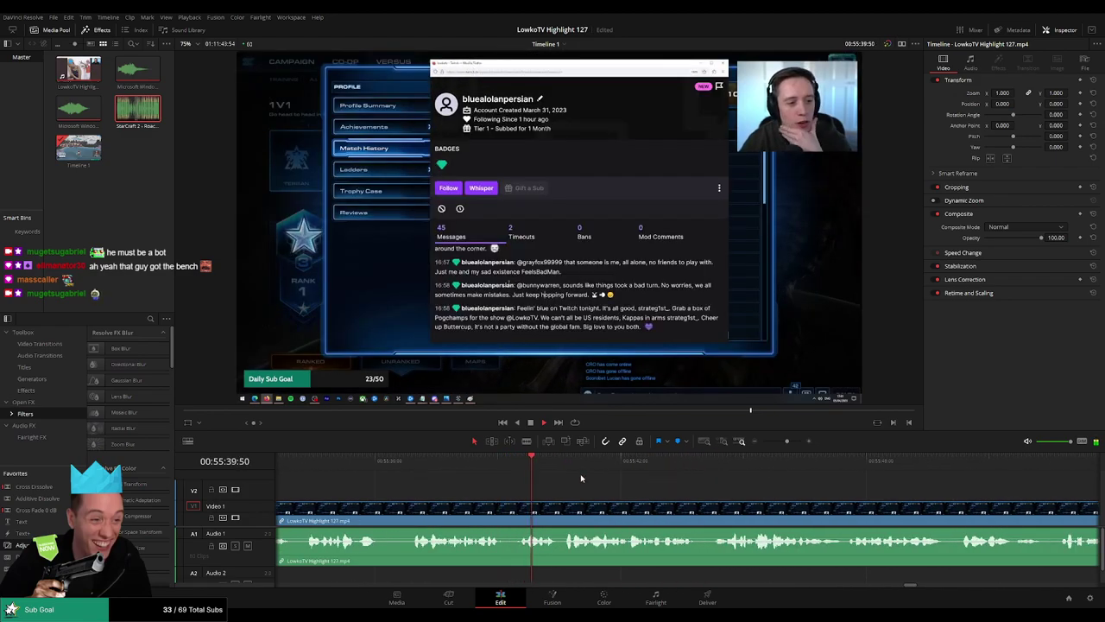
{"action": "key", "text": "b"}
{"action": "left_click", "coordinate": [519, 509]}
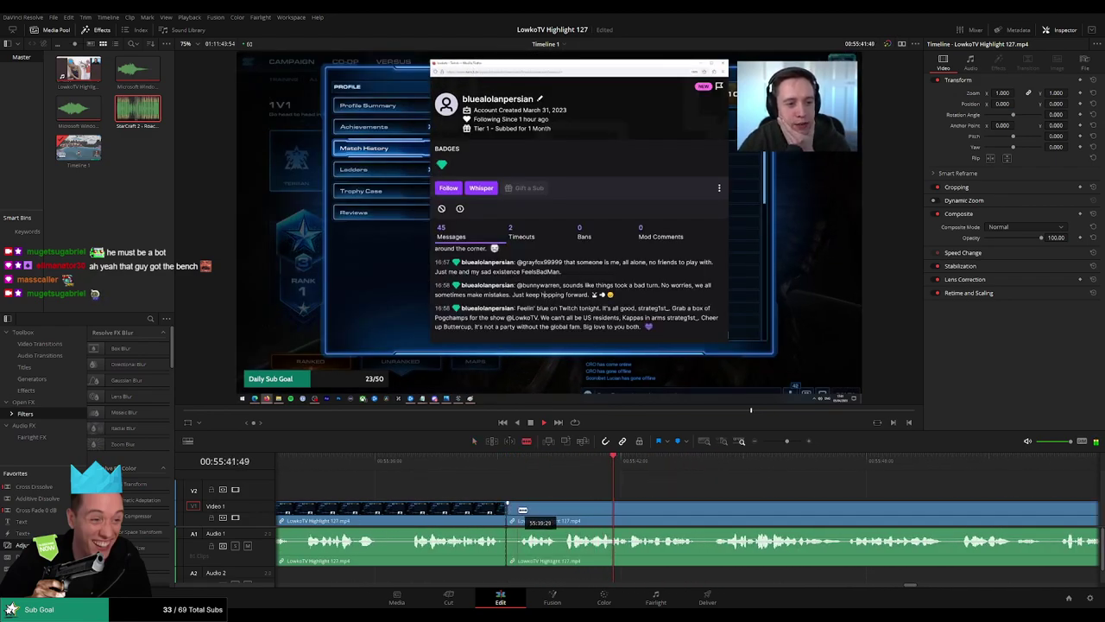
{"action": "key", "text": "a"}
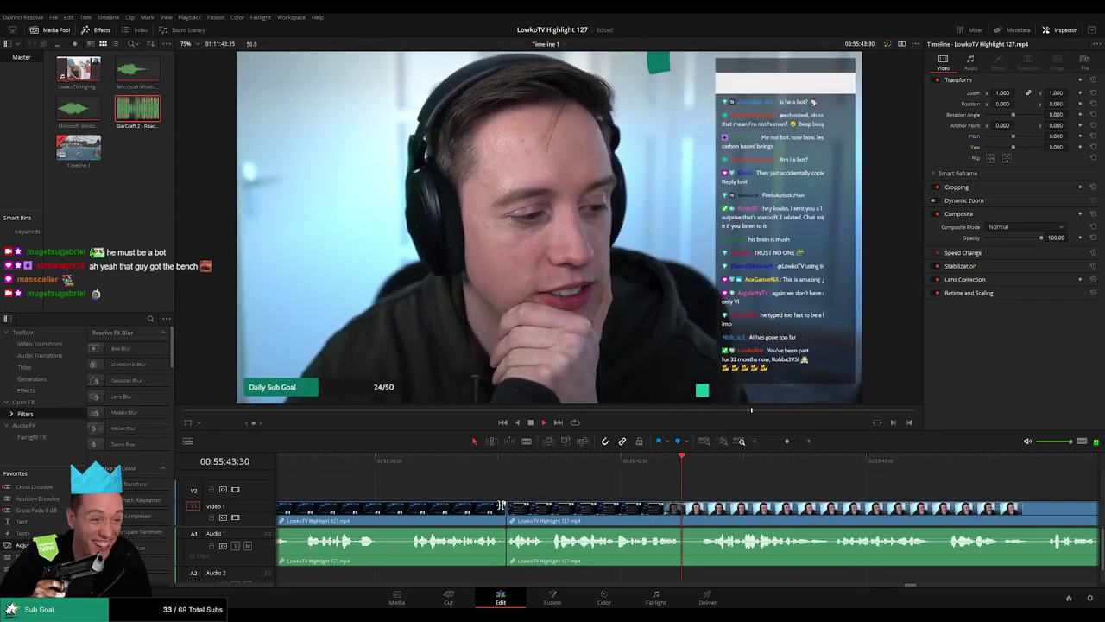
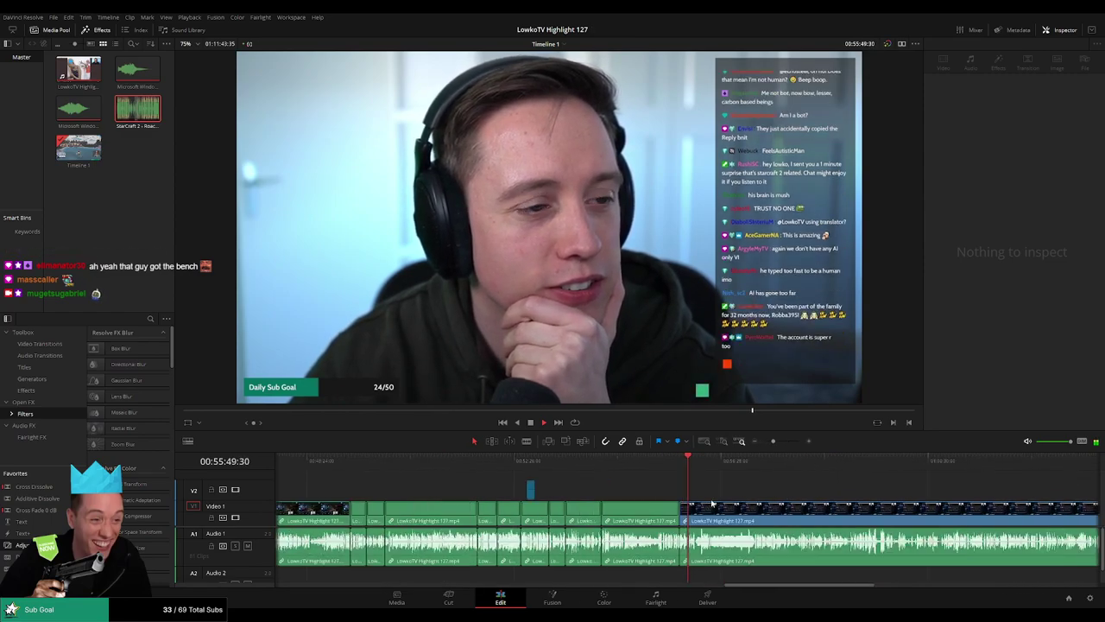
Review the footage past 00:55:55 and stop the playhead where the dull stretch begins.
{"action": "left_click", "coordinate": [700, 467]}
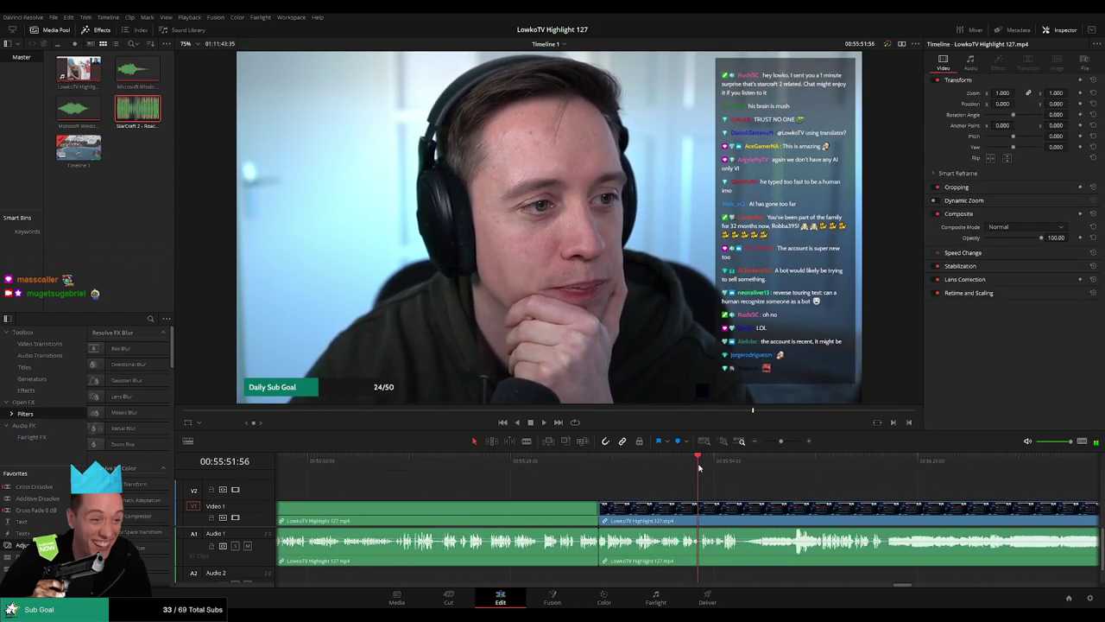
{"action": "scroll", "coordinate": [702, 470], "scroll_direction": "right", "scroll_amount": 2}
{"action": "scroll", "coordinate": [630, 491], "scroll_direction": "right", "scroll_amount": 3}
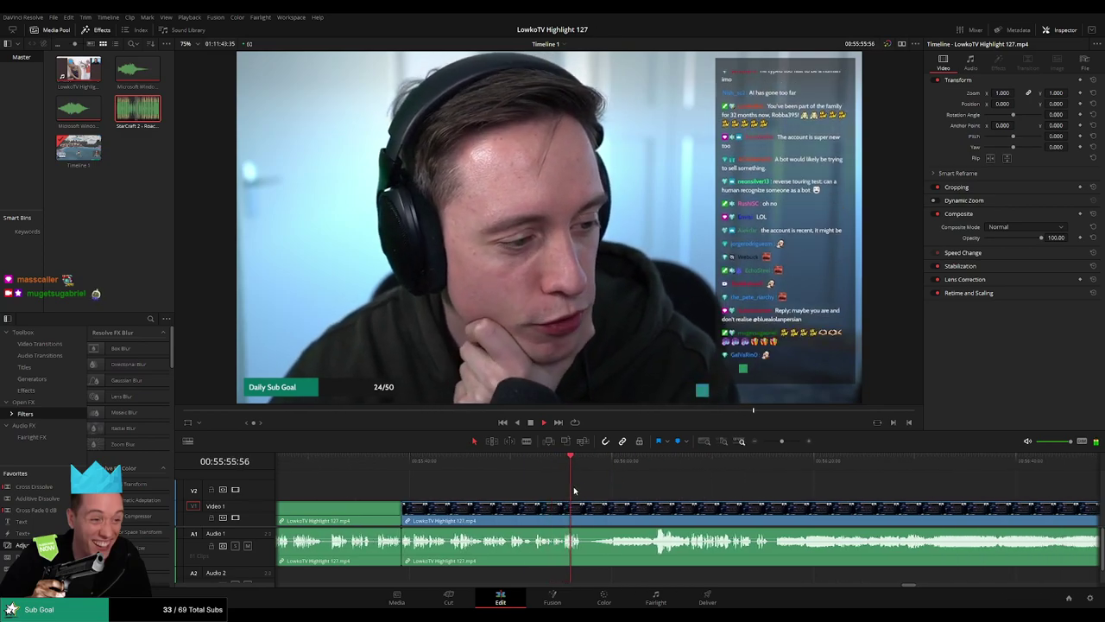
{"action": "left_click", "coordinate": [593, 473]}
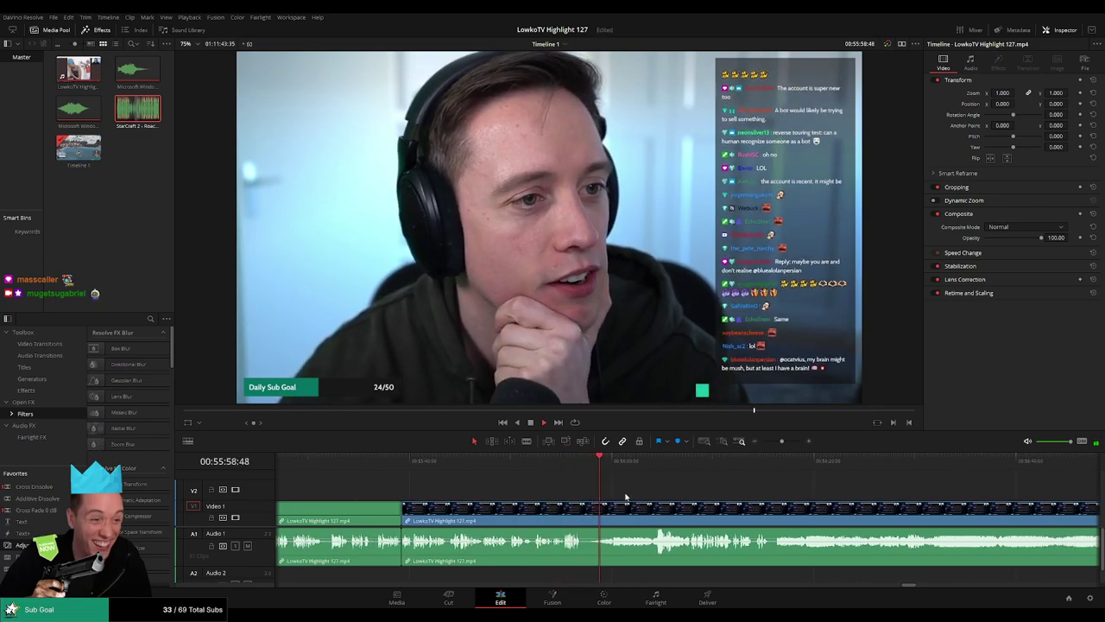
{"action": "scroll", "coordinate": [628, 497], "scroll_direction": "down", "scroll_amount": 1}
{"action": "left_click", "coordinate": [631, 464]}
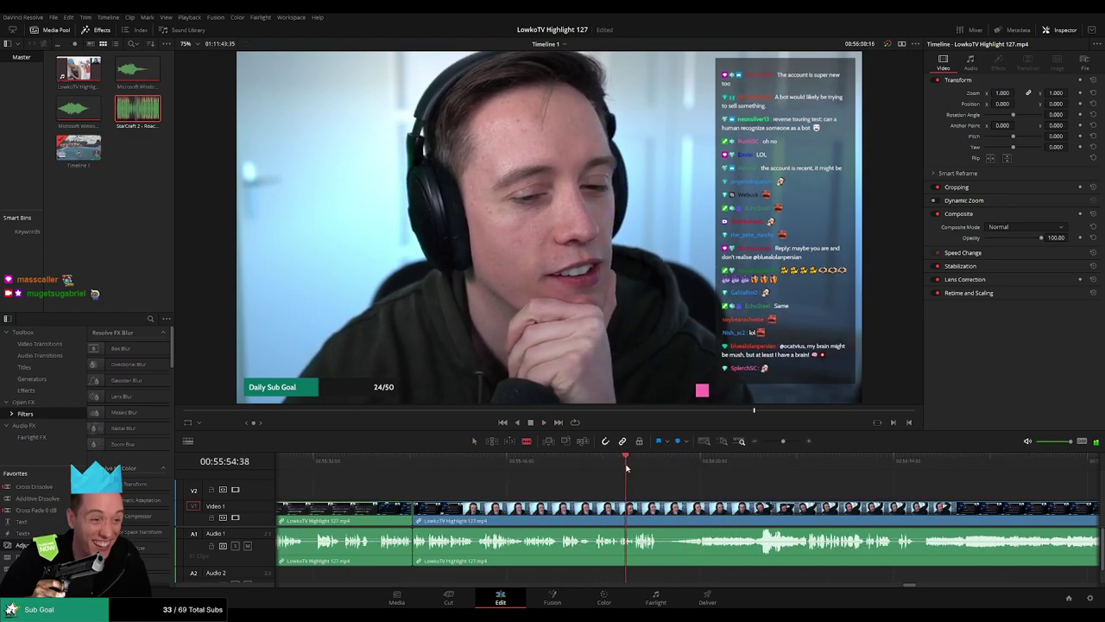
{"action": "key", "text": "space"}
{"action": "scroll", "coordinate": [656, 501], "scroll_direction": "up", "scroll_amount": 3}
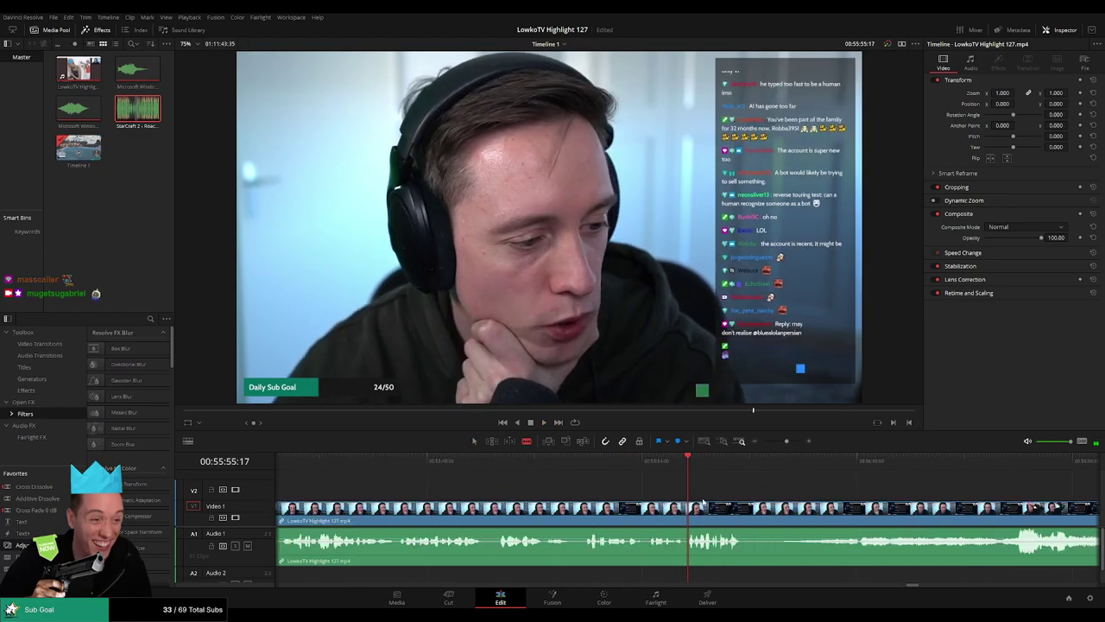
Blade the clip at both ends of the dull stretch and ripple-delete it.
{"action": "left_click", "coordinate": [678, 512]}
{"action": "left_click", "coordinate": [993, 516]}
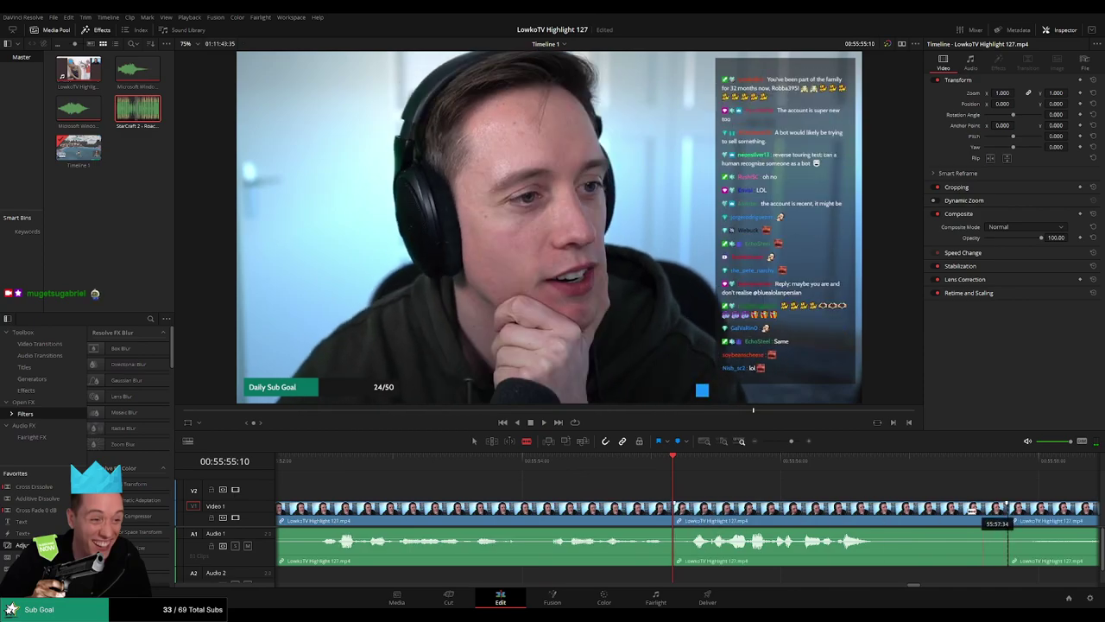
{"action": "key", "text": "a"}
{"action": "left_click", "coordinate": [889, 516]}
{"action": "key", "text": "shift+Delete"}
Play back across the new cut to check it and widen the timeline view.
{"action": "key", "text": "space"}
{"action": "left_click", "coordinate": [631, 465]}
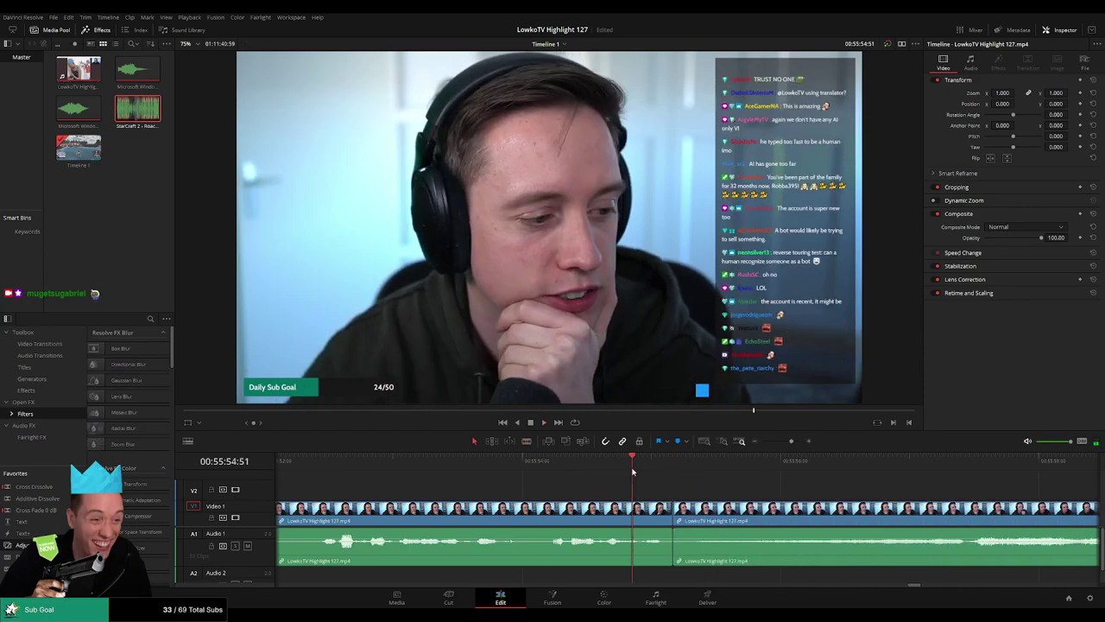
{"action": "left_click", "coordinate": [598, 511]}
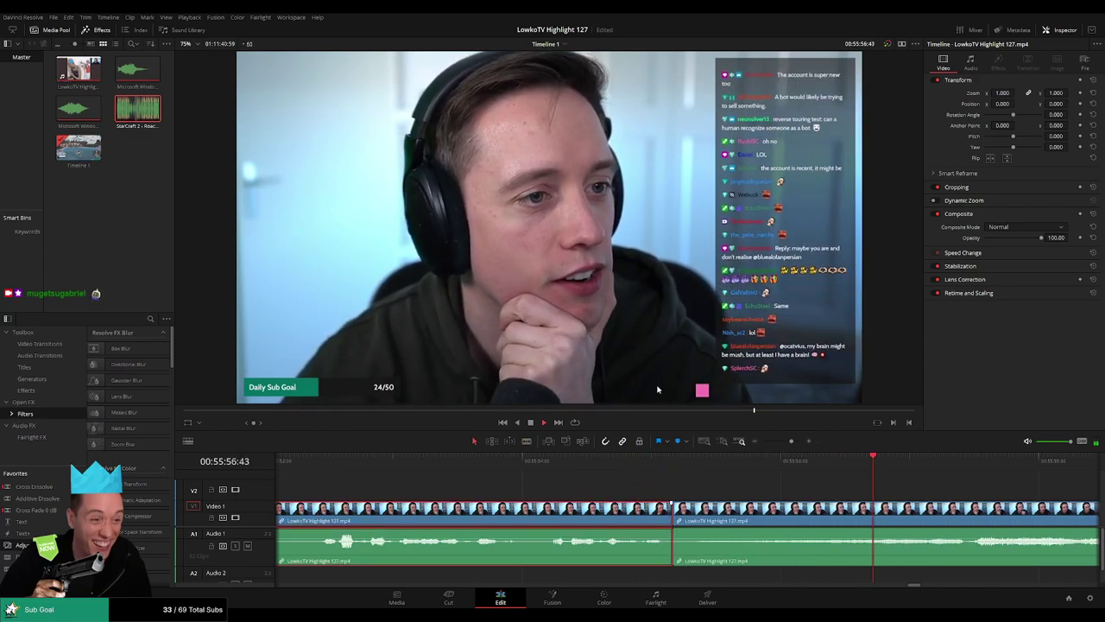
{"action": "left_click", "coordinate": [788, 453]}
{"action": "left_click_drag", "start_coordinate": [791, 441], "coordinate": [786, 441]}
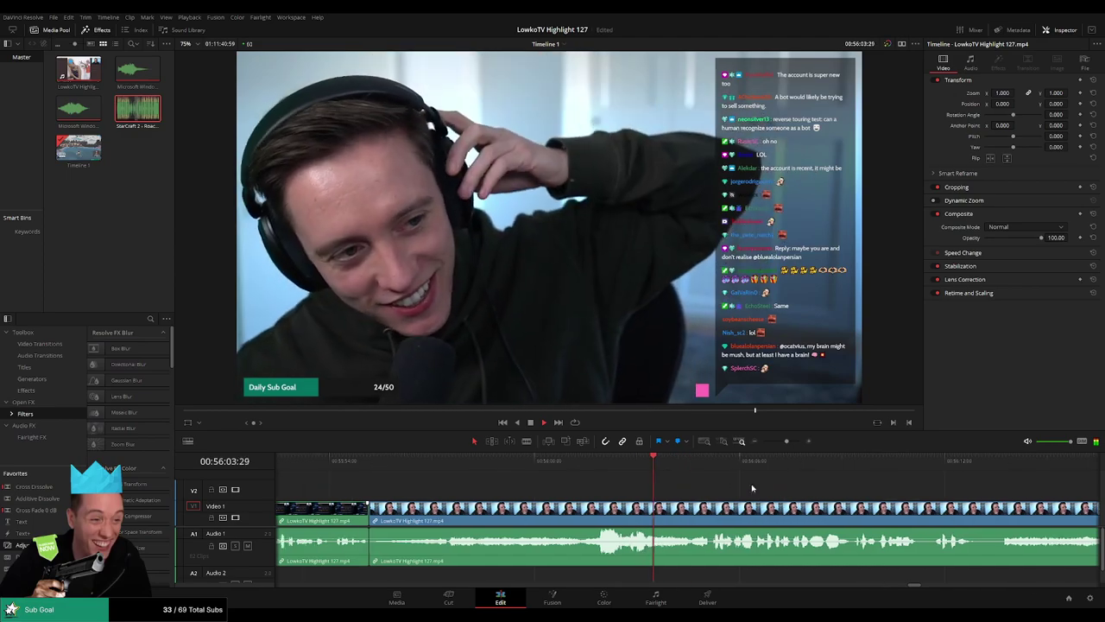
{"action": "scroll", "coordinate": [728, 481], "scroll_direction": "down", "scroll_amount": 2}
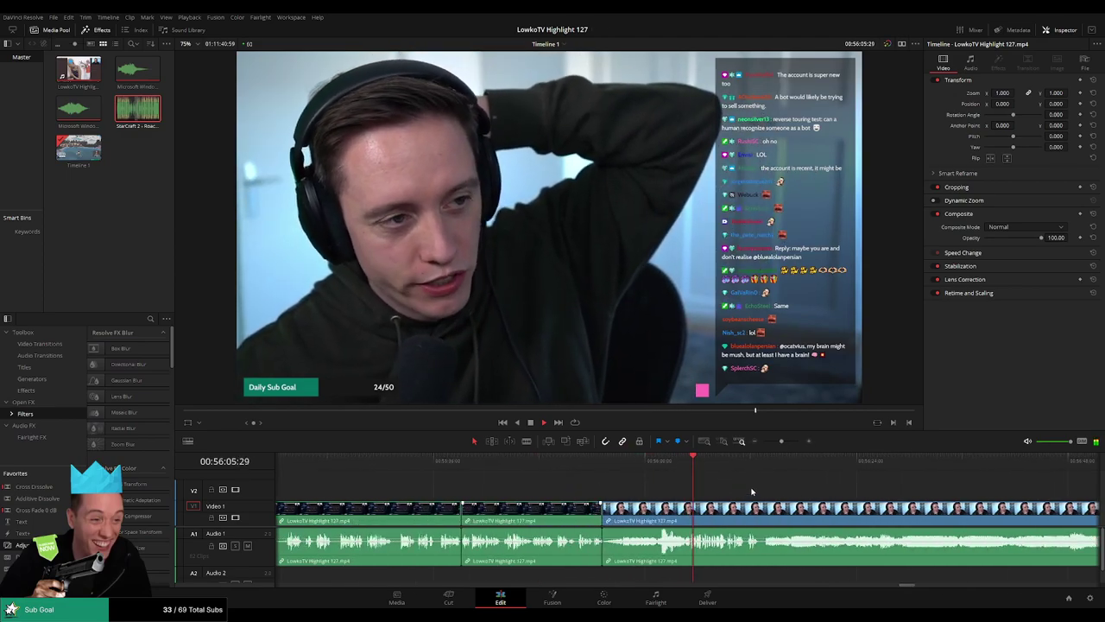
{"action": "scroll", "coordinate": [555, 481], "scroll_direction": "right", "scroll_amount": 3}
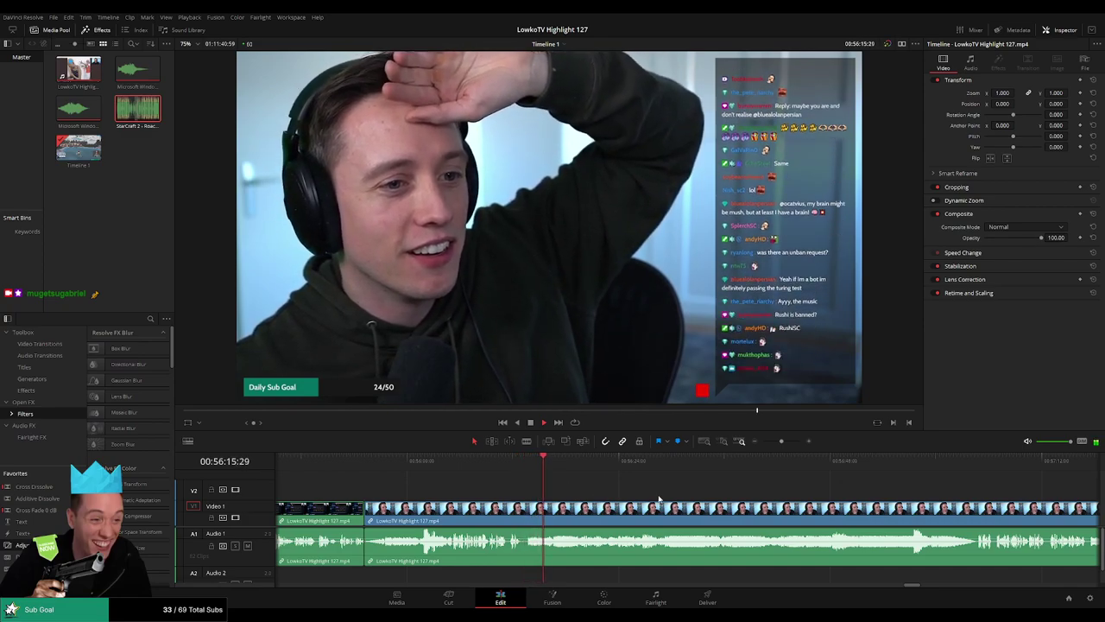
{"action": "scroll", "coordinate": [553, 495], "scroll_direction": "right", "scroll_amount": 3}
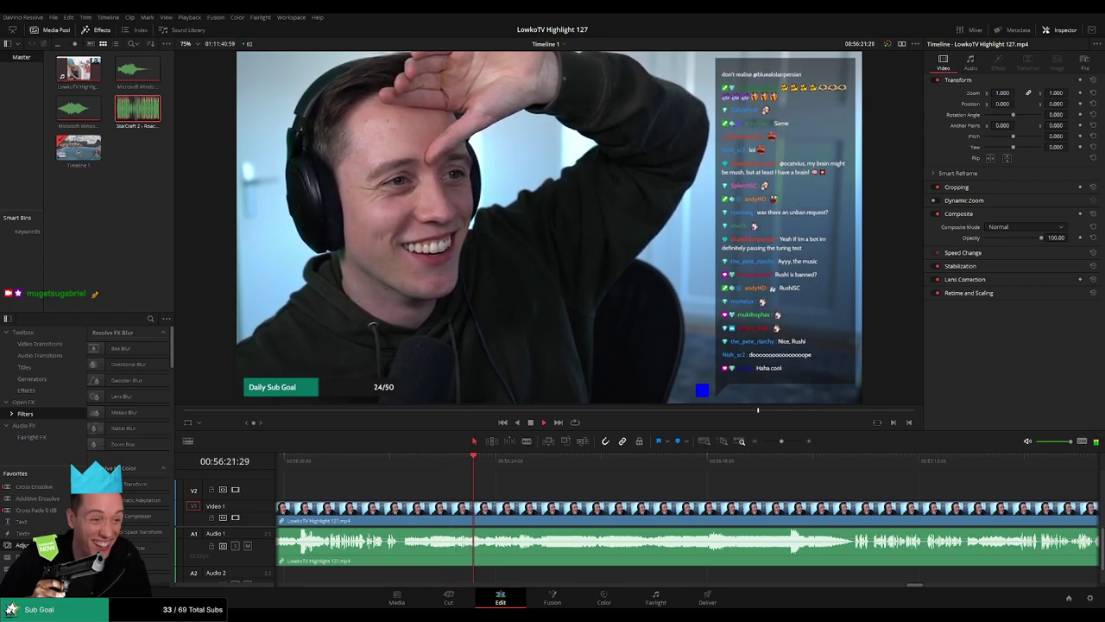
{"action": "scroll", "coordinate": [609, 490], "scroll_direction": "right", "scroll_amount": 1}
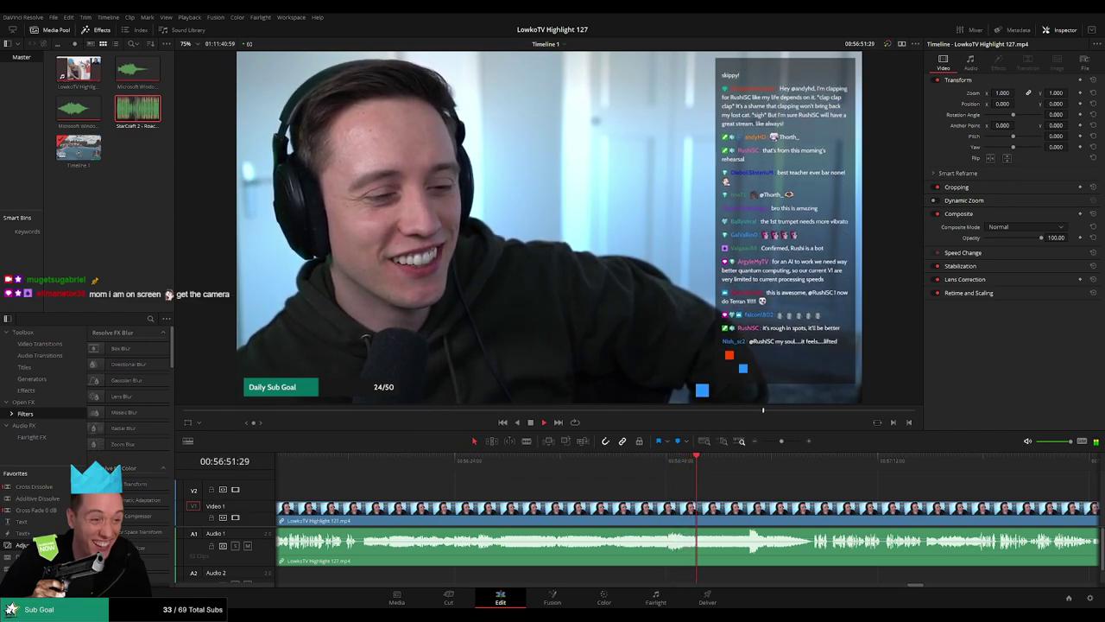
{"action": "scroll", "coordinate": [599, 489], "scroll_direction": "right", "scroll_amount": 3}
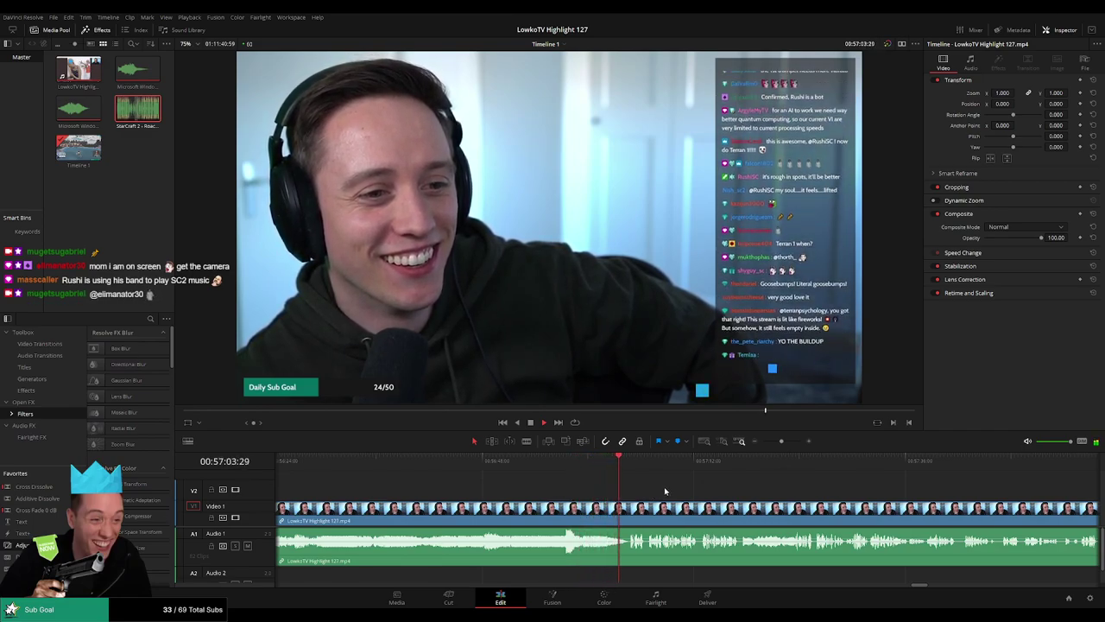
{"action": "scroll", "coordinate": [691, 493], "scroll_direction": "down", "scroll_amount": 5}
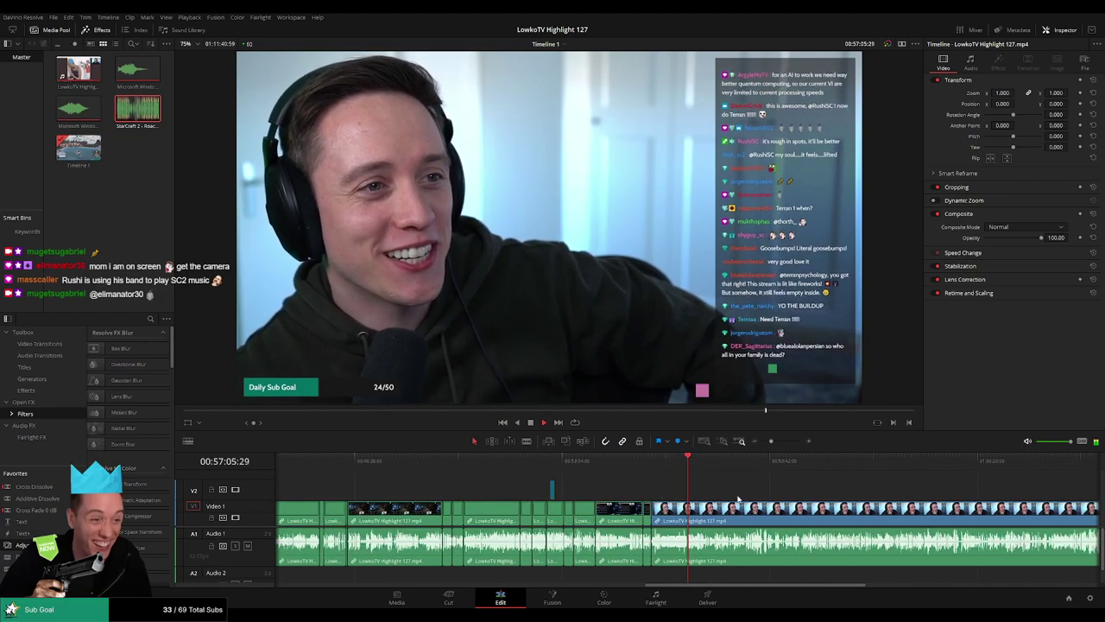
{"action": "scroll", "coordinate": [745, 497], "scroll_direction": "up", "scroll_amount": 2}
{"action": "scroll", "coordinate": [744, 499], "scroll_direction": "up", "scroll_amount": 2}
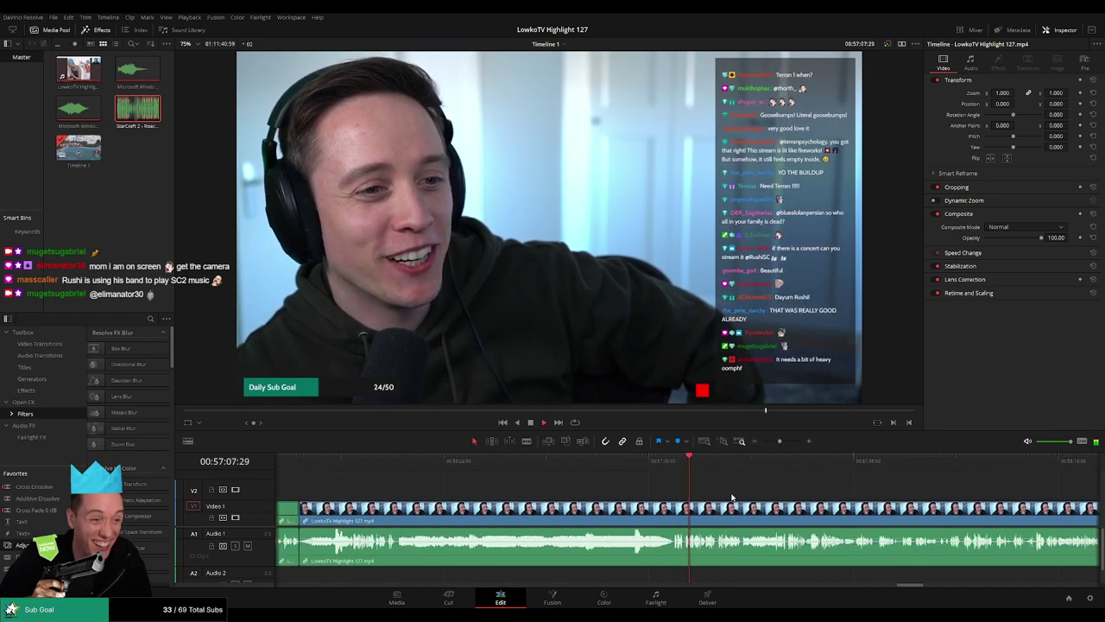
{"action": "scroll", "coordinate": [742, 499], "scroll_direction": "up", "scroll_amount": 2}
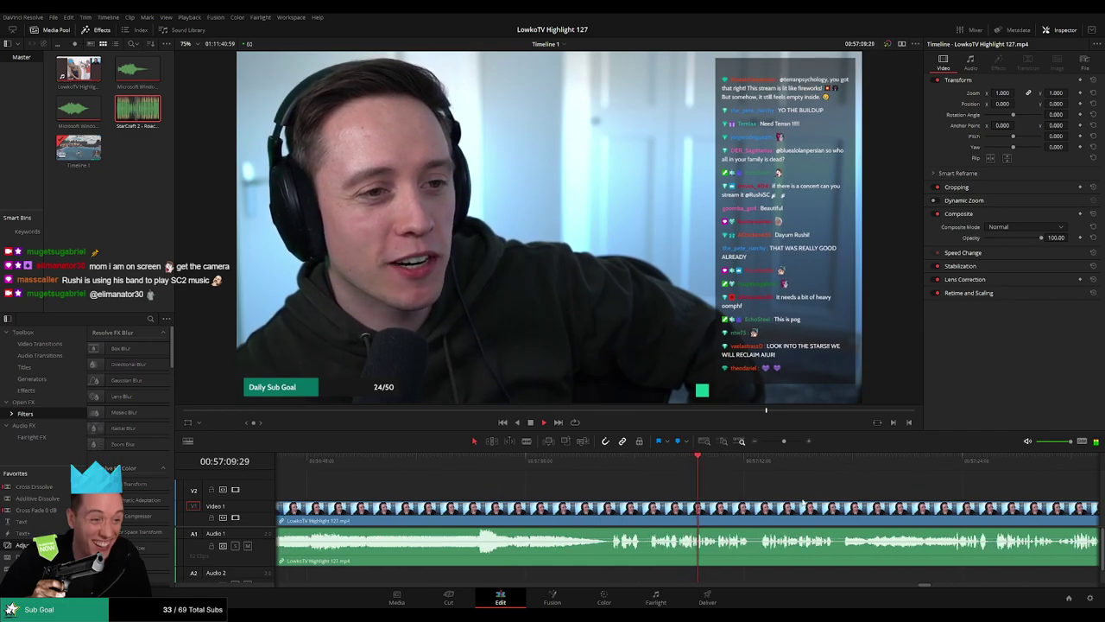
{"action": "scroll", "coordinate": [803, 501], "scroll_direction": "right", "scroll_amount": 2}
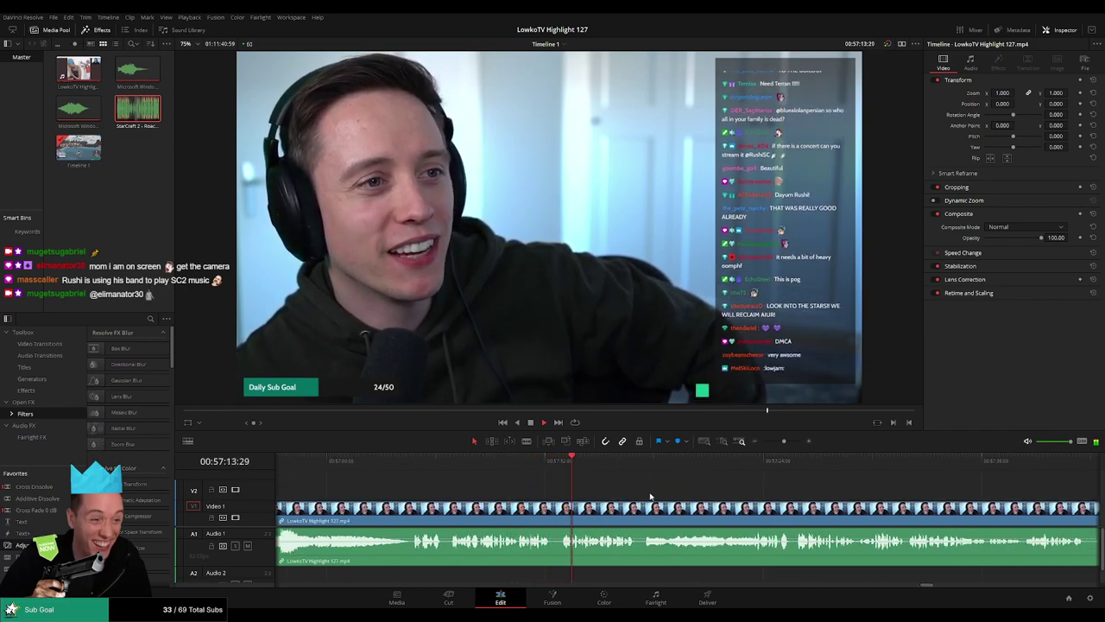
{"action": "scroll", "coordinate": [541, 491], "scroll_direction": "right", "scroll_amount": 1}
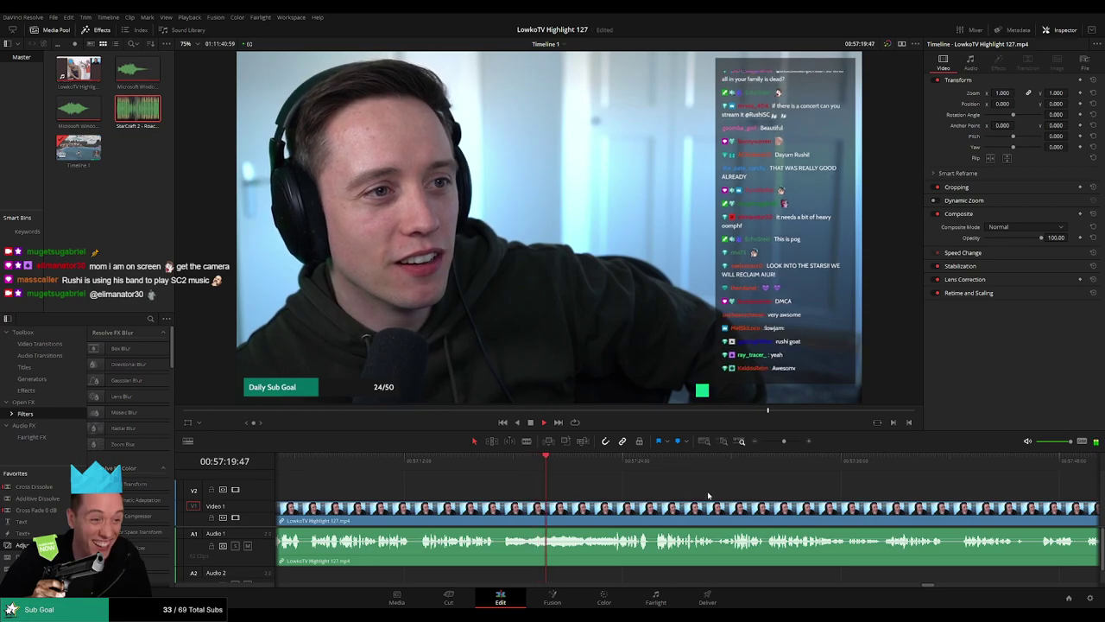
{"action": "scroll", "coordinate": [622, 493], "scroll_direction": "right", "scroll_amount": 1}
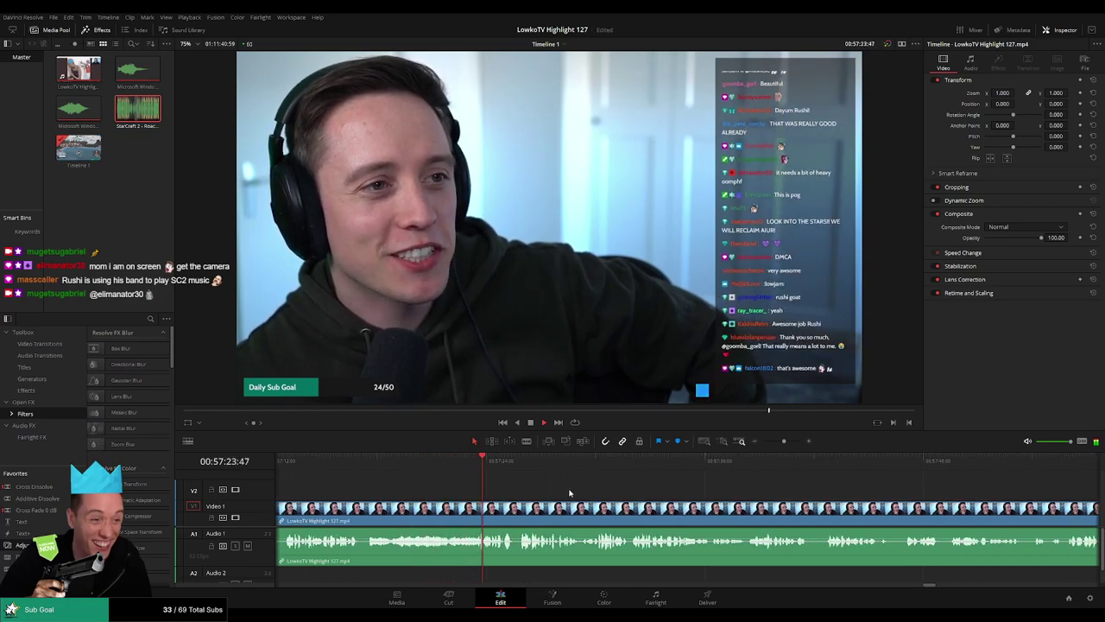
{"action": "scroll", "coordinate": [566, 491], "scroll_direction": "right", "scroll_amount": 1}
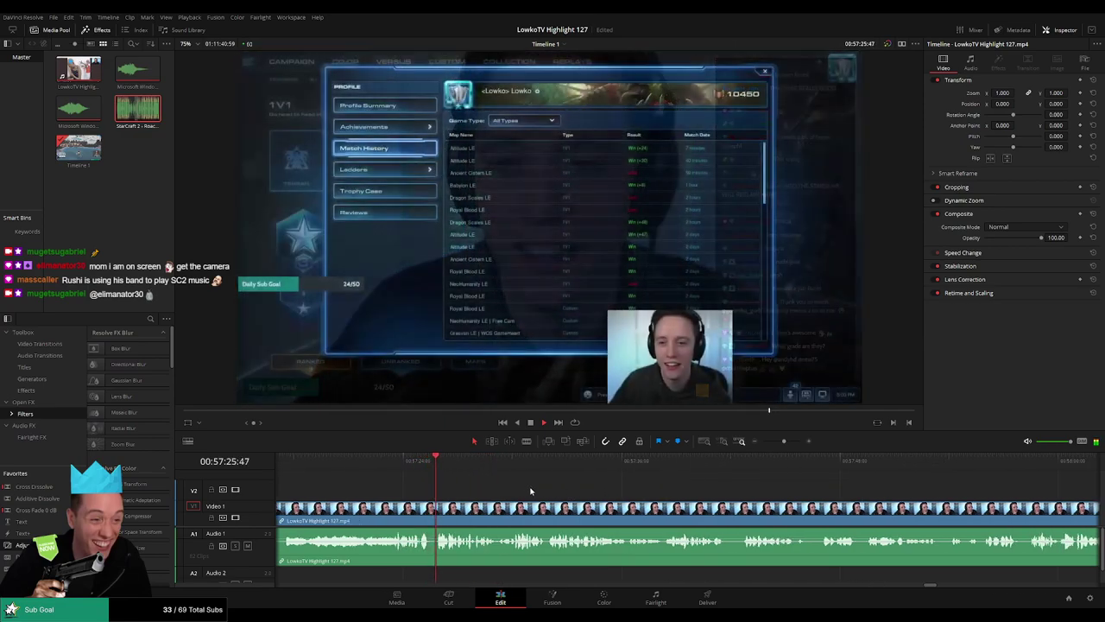
{"action": "scroll", "coordinate": [561, 491], "scroll_direction": "left", "scroll_amount": 1}
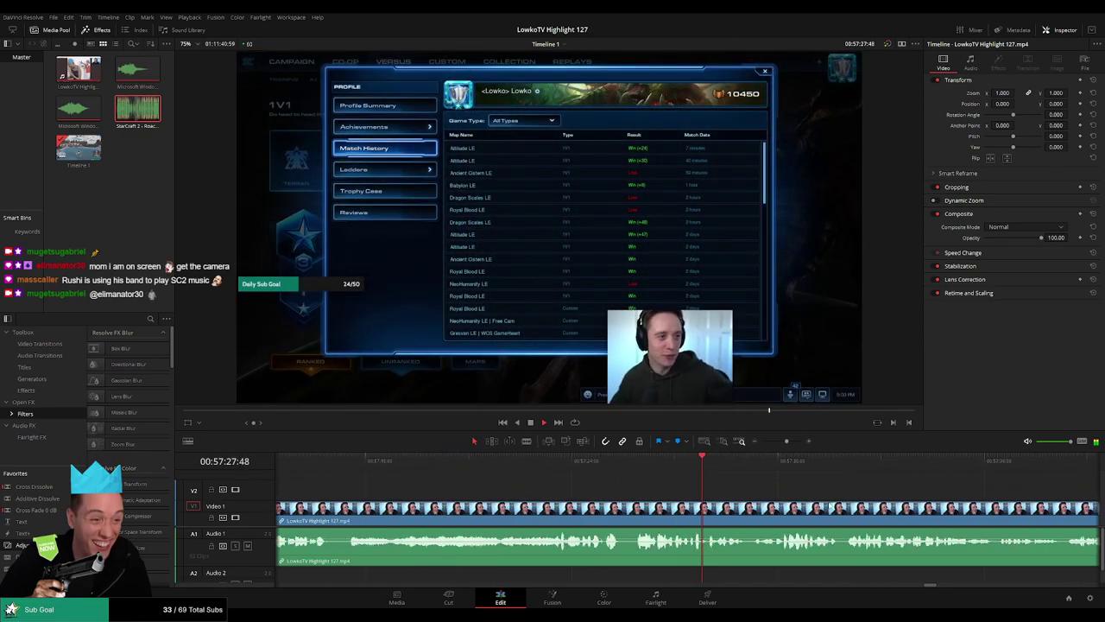
{"action": "scroll", "coordinate": [562, 494], "scroll_direction": "right", "scroll_amount": 1}
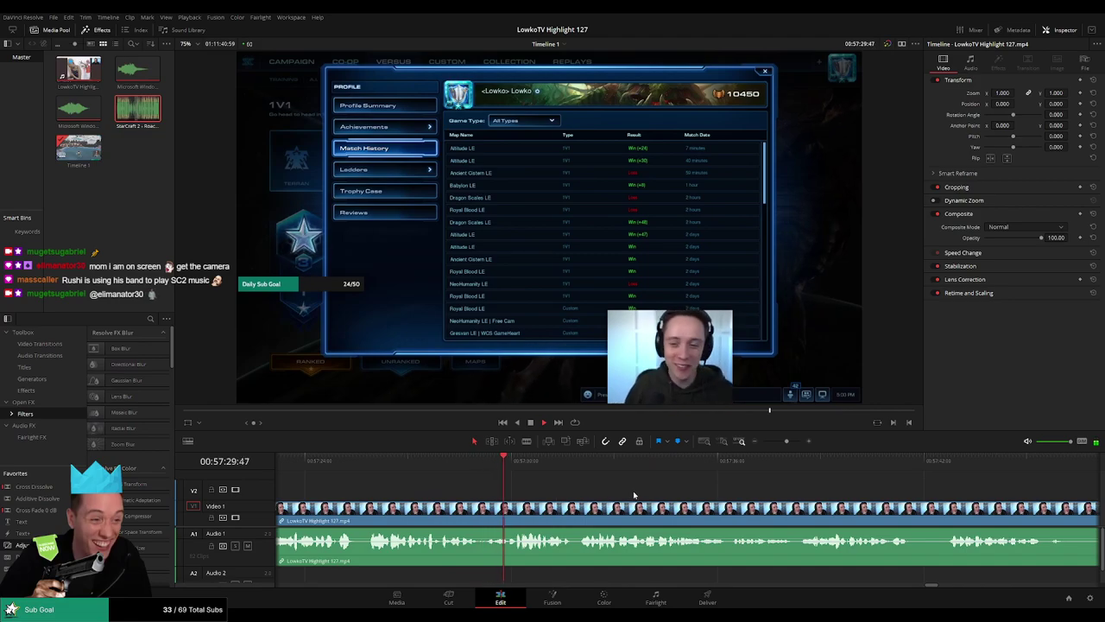
{"action": "scroll", "coordinate": [604, 496], "scroll_direction": "right", "scroll_amount": 1}
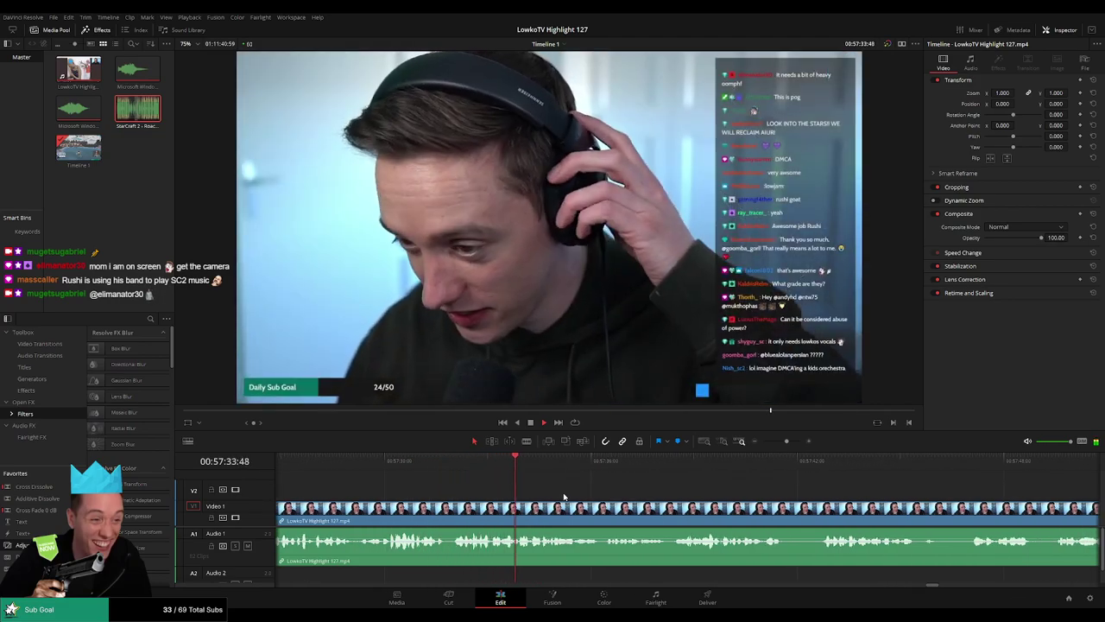
{"action": "scroll", "coordinate": [559, 492], "scroll_direction": "right", "scroll_amount": 1}
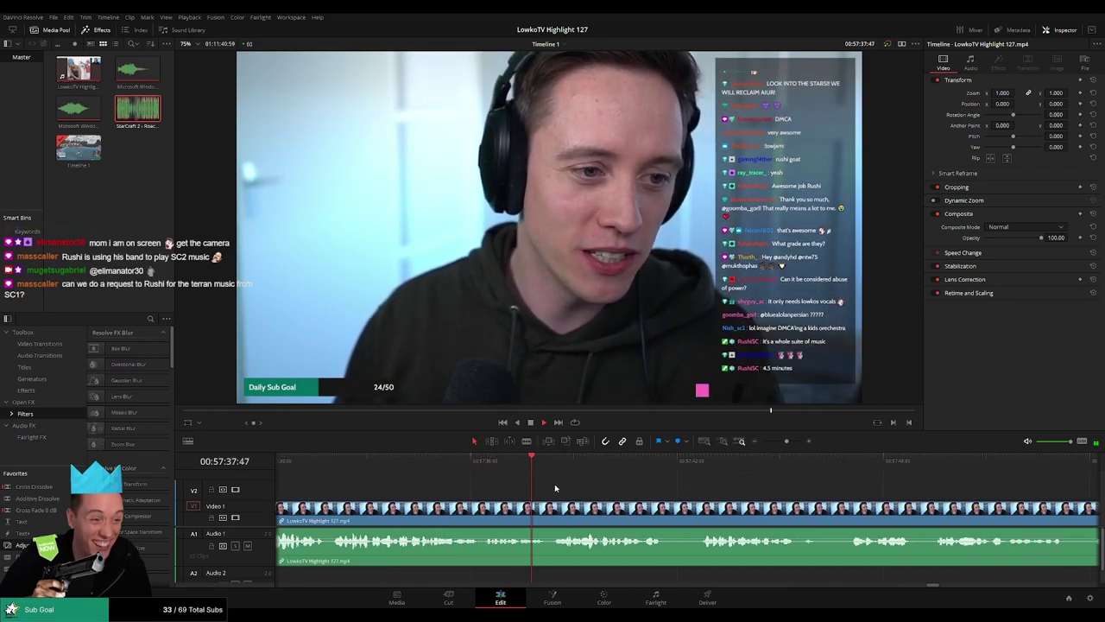
{"action": "scroll", "coordinate": [555, 489], "scroll_direction": "left", "scroll_amount": 2}
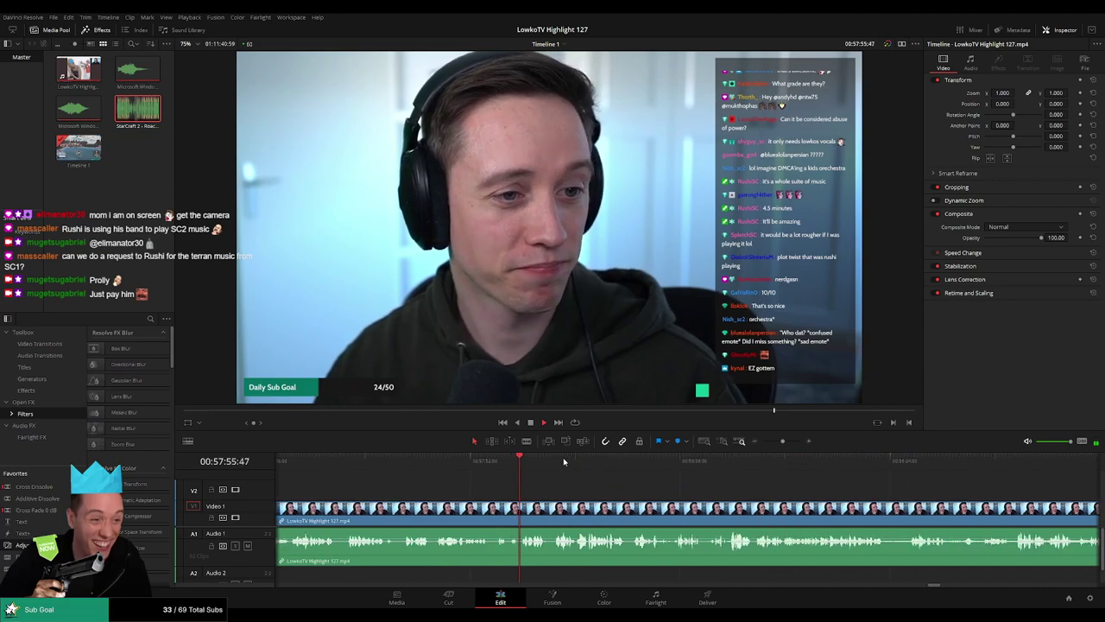
Cut out a short unwanted moment around 00:57:58 and close the gap.
{"action": "left_click", "coordinate": [497, 473]}
{"action": "scroll", "coordinate": [519, 476], "scroll_direction": "up", "scroll_amount": 1}
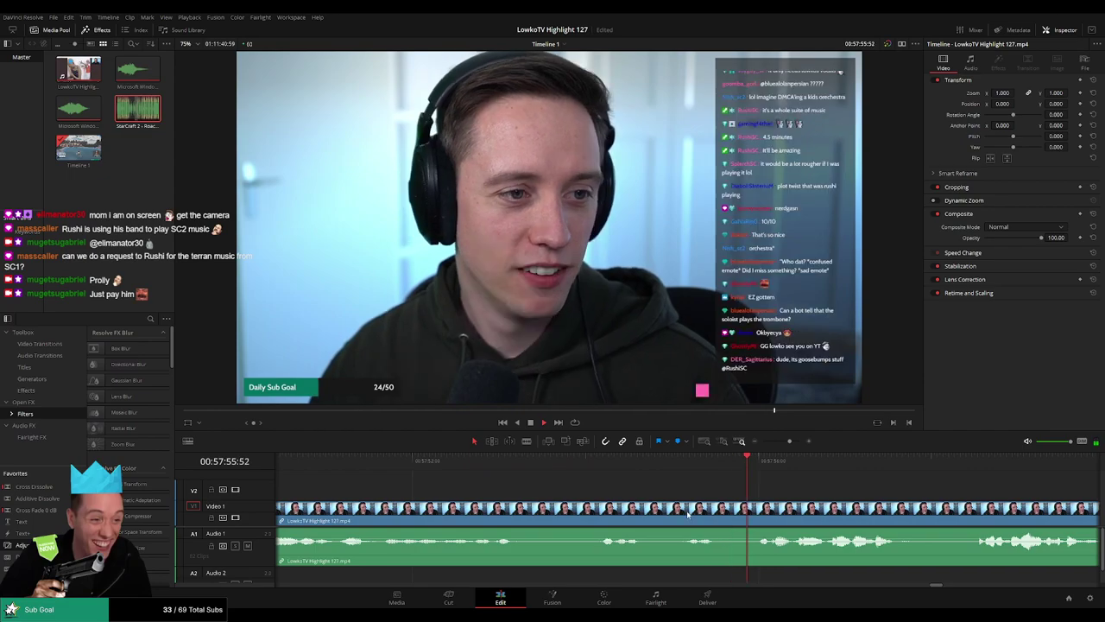
{"action": "left_click", "coordinate": [731, 513]}
{"action": "key", "text": "a"}
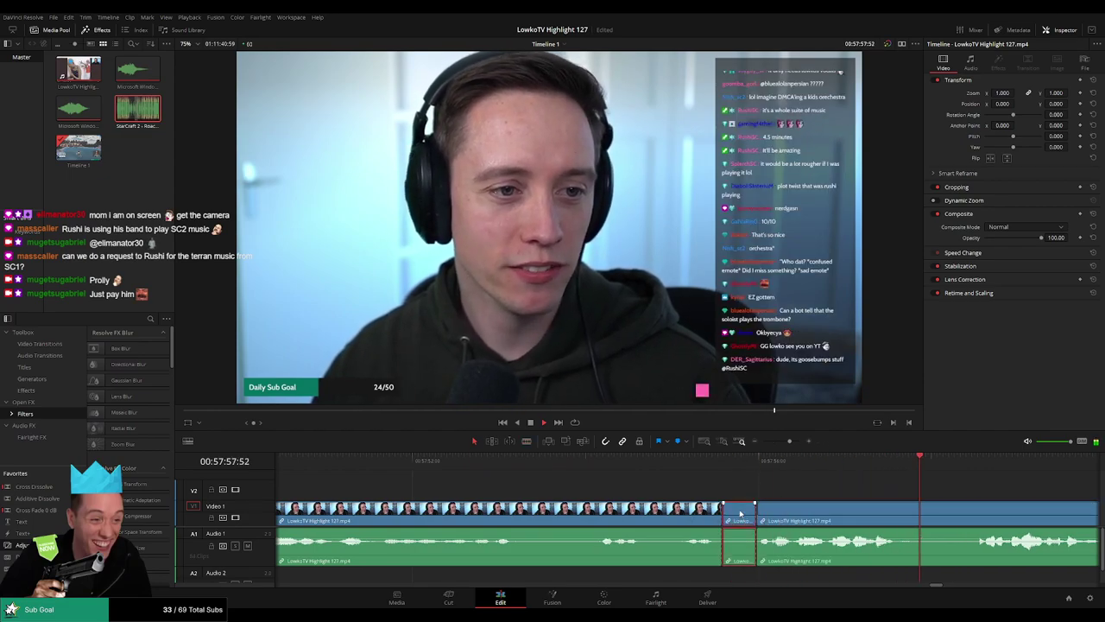
{"action": "key", "text": "Delete"}
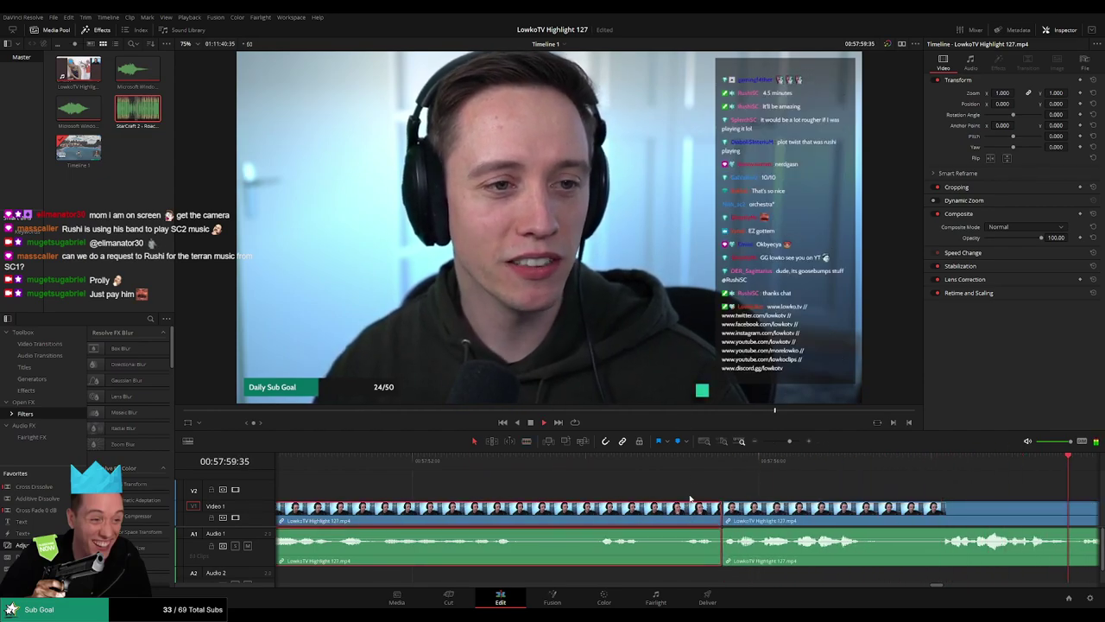
{"action": "left_click", "coordinate": [866, 487]}
Scroll along the stream clip toward the StarCraft II versus menu at 00:58:12:44.
{"action": "scroll", "coordinate": [820, 479], "scroll_direction": "down", "scroll_amount": 2}
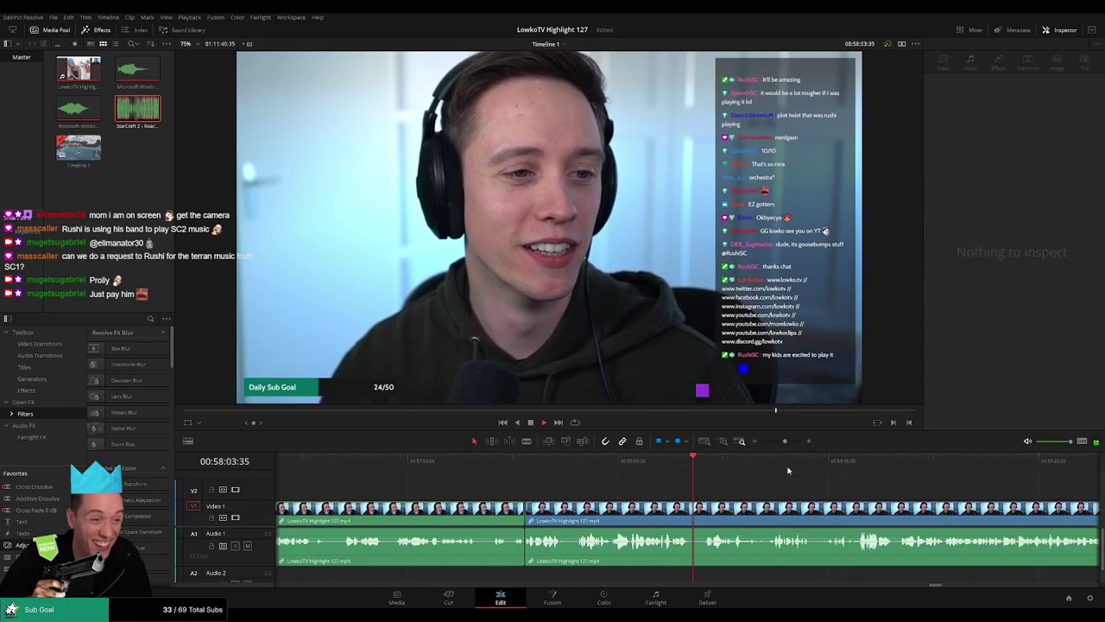
{"action": "scroll", "coordinate": [568, 496], "scroll_direction": "right", "scroll_amount": 3}
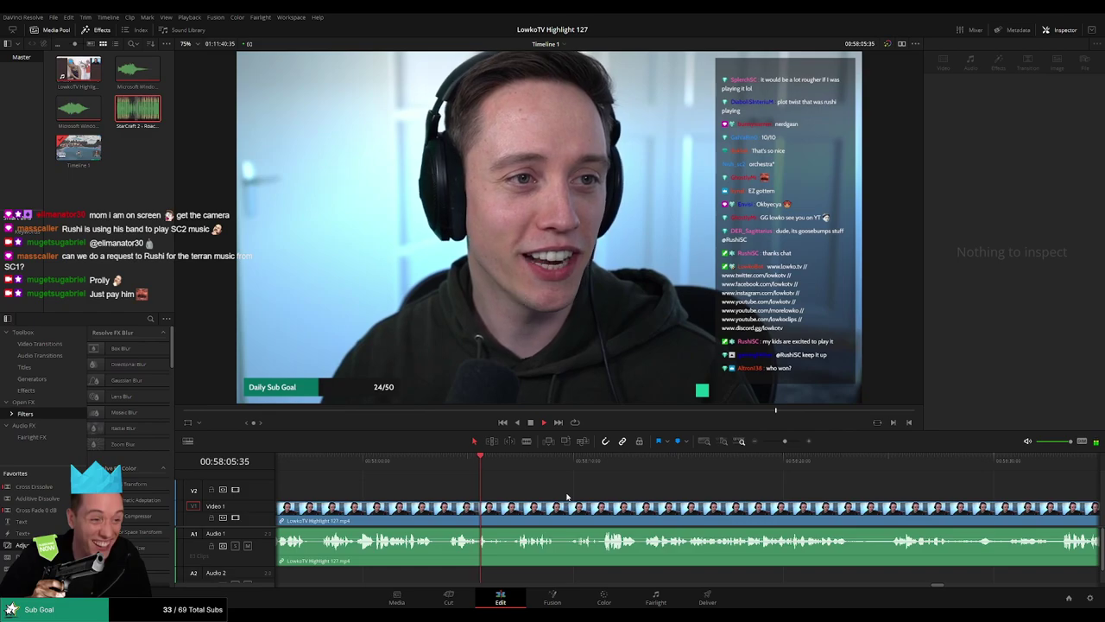
{"action": "left_click", "coordinate": [567, 501]}
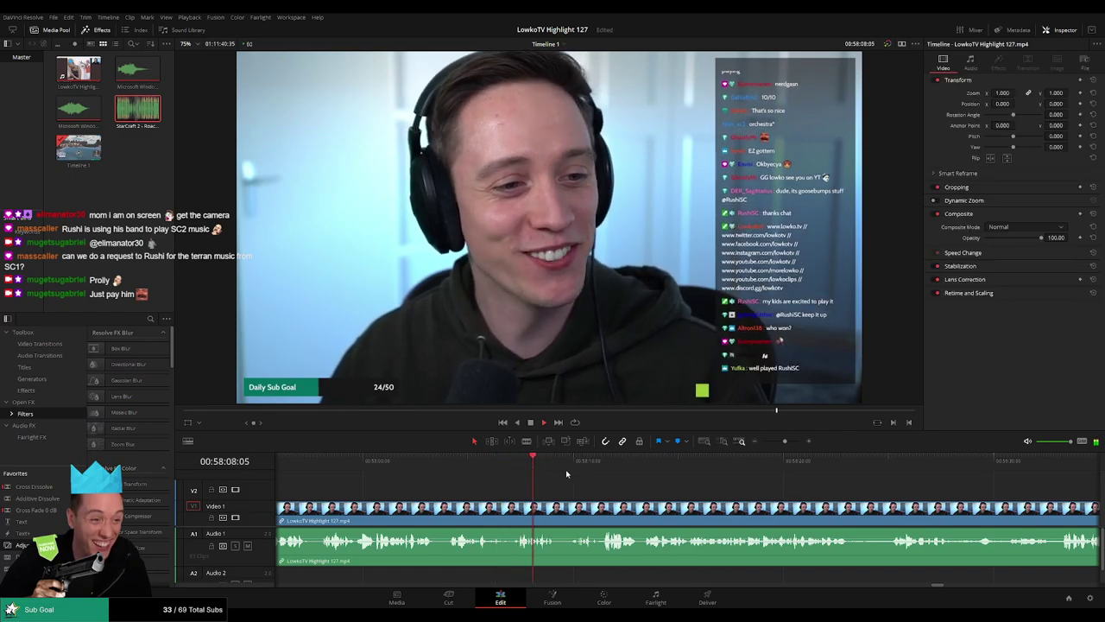
{"action": "scroll", "coordinate": [544, 480], "scroll_direction": "right", "scroll_amount": 1}
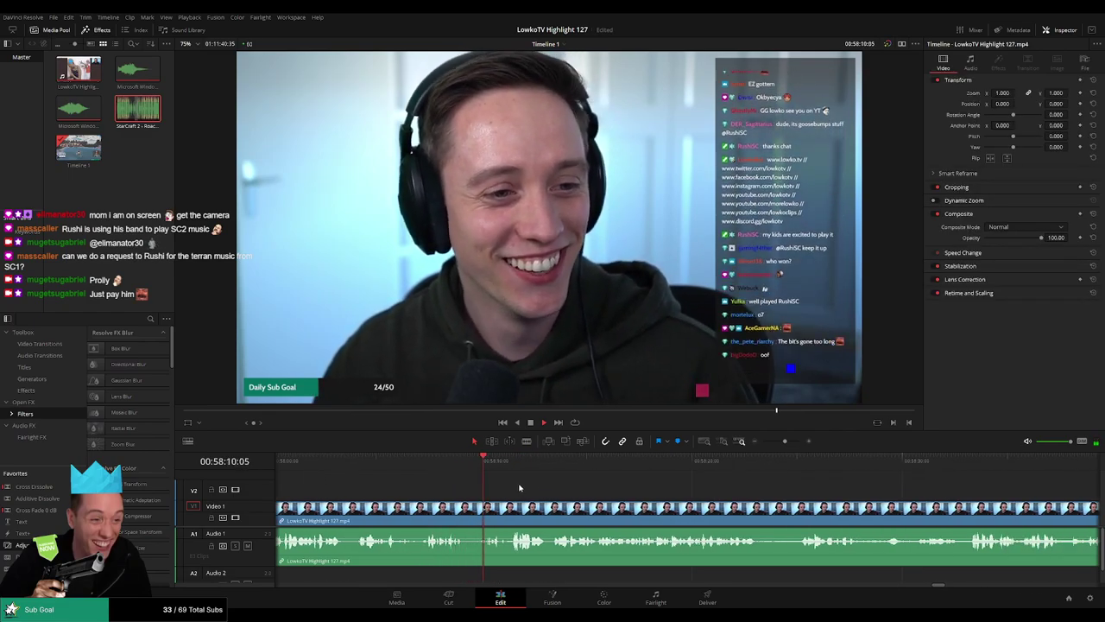
{"action": "scroll", "coordinate": [547, 489], "scroll_direction": "right", "scroll_amount": 1}
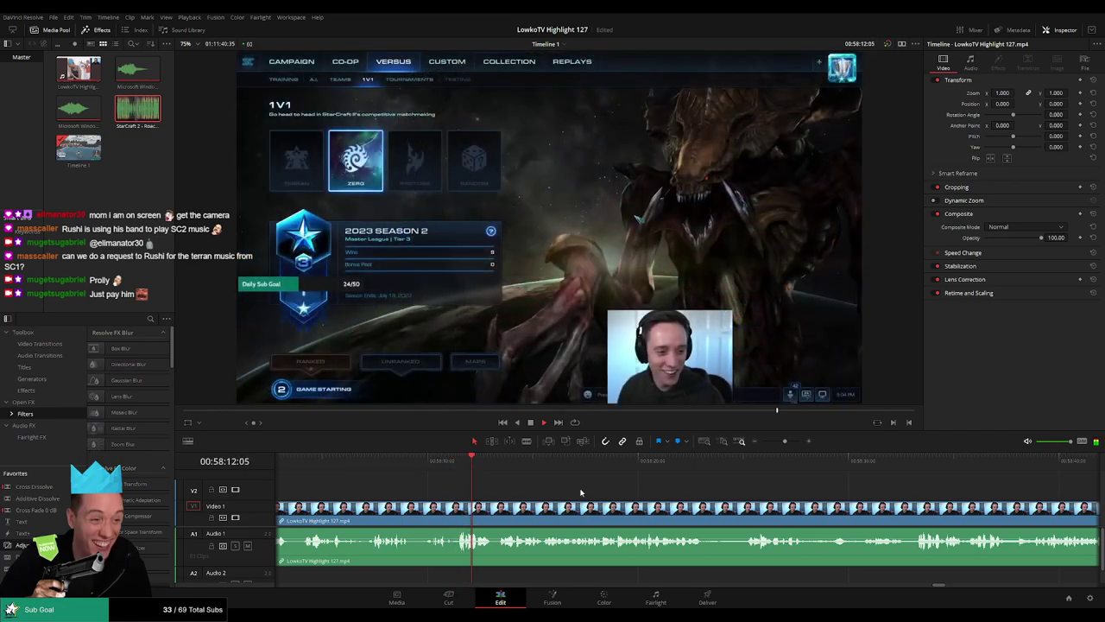
{"action": "scroll", "coordinate": [553, 493], "scroll_direction": "right", "scroll_amount": 1}
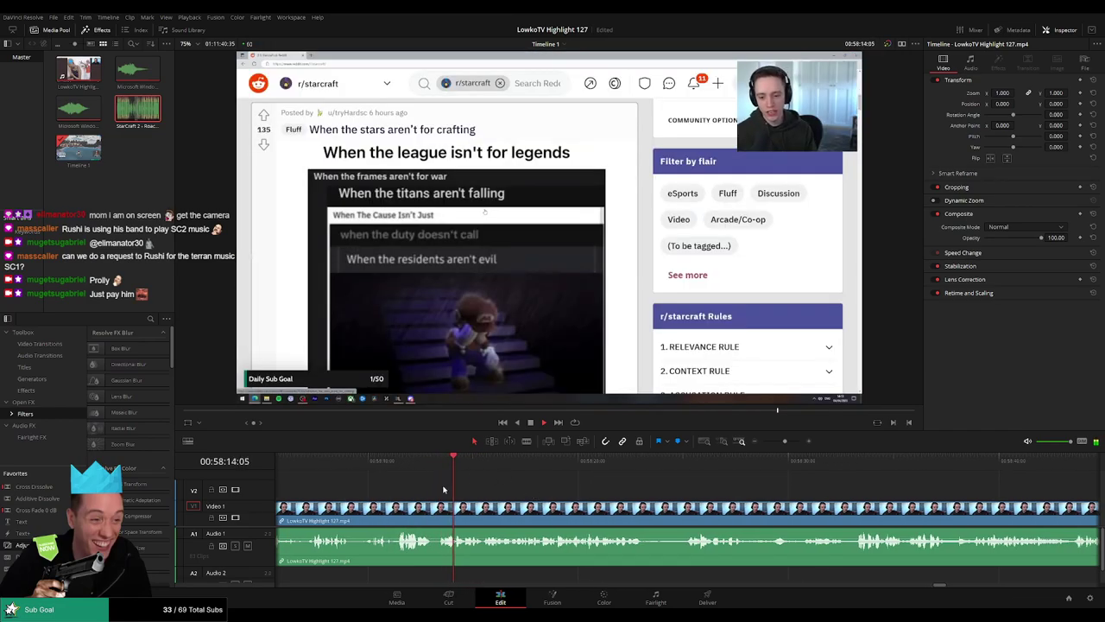
Split the footage at the StarCraft II menu moment and delete the short piece.
{"action": "left_click", "coordinate": [583, 469]}
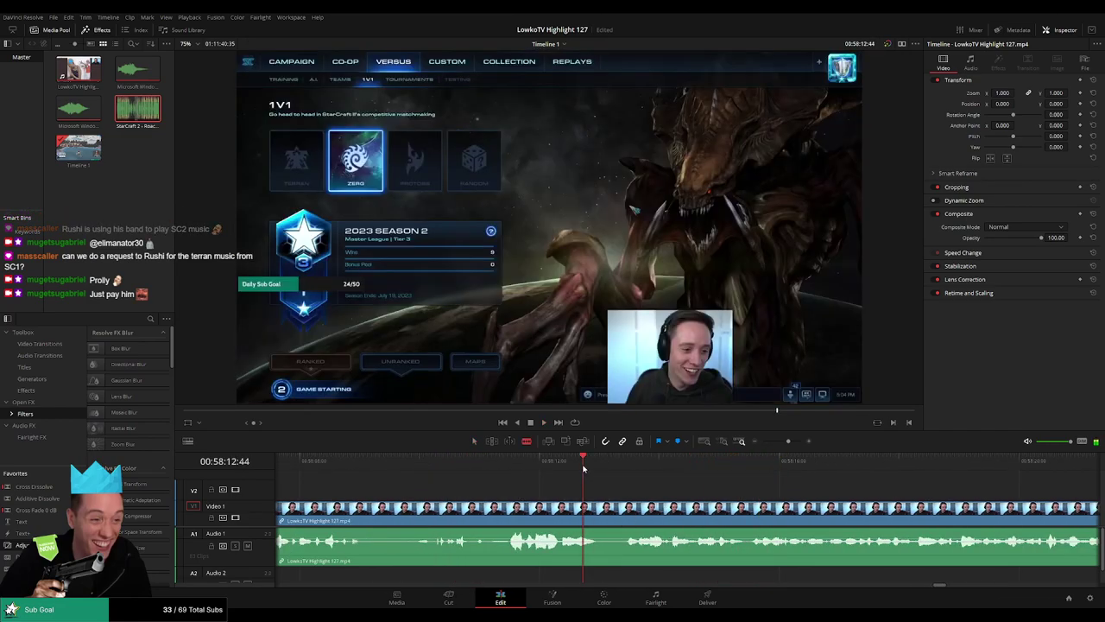
{"action": "left_click", "coordinate": [602, 514]}
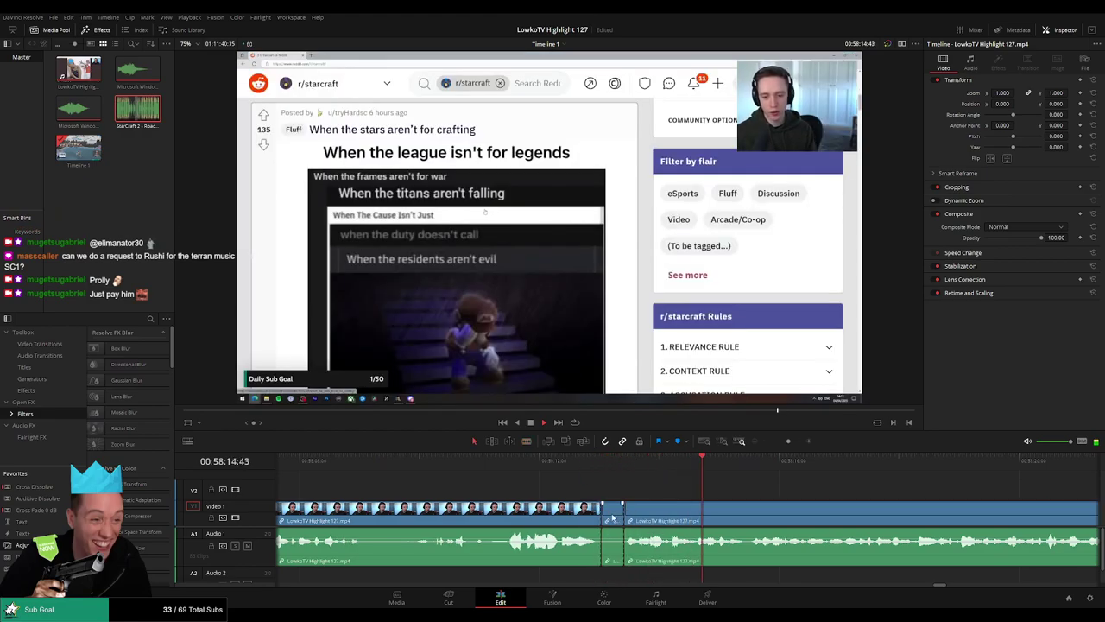
{"action": "key", "text": "Delete"}
{"action": "left_click", "coordinate": [573, 511]}
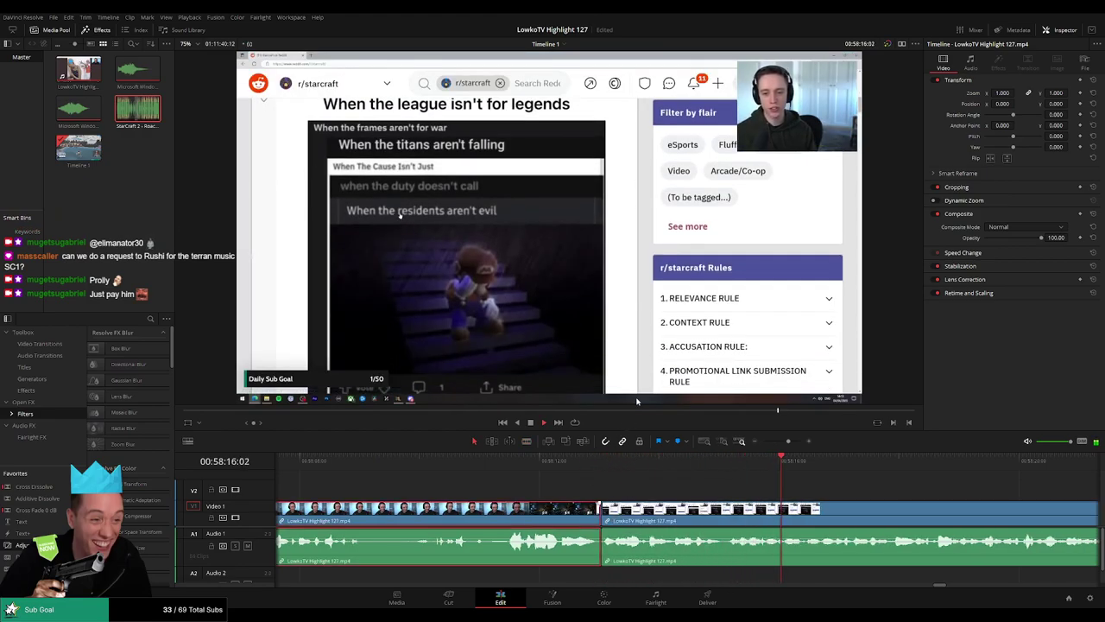
{"action": "scroll", "coordinate": [734, 475], "scroll_direction": "right", "scroll_amount": 3}
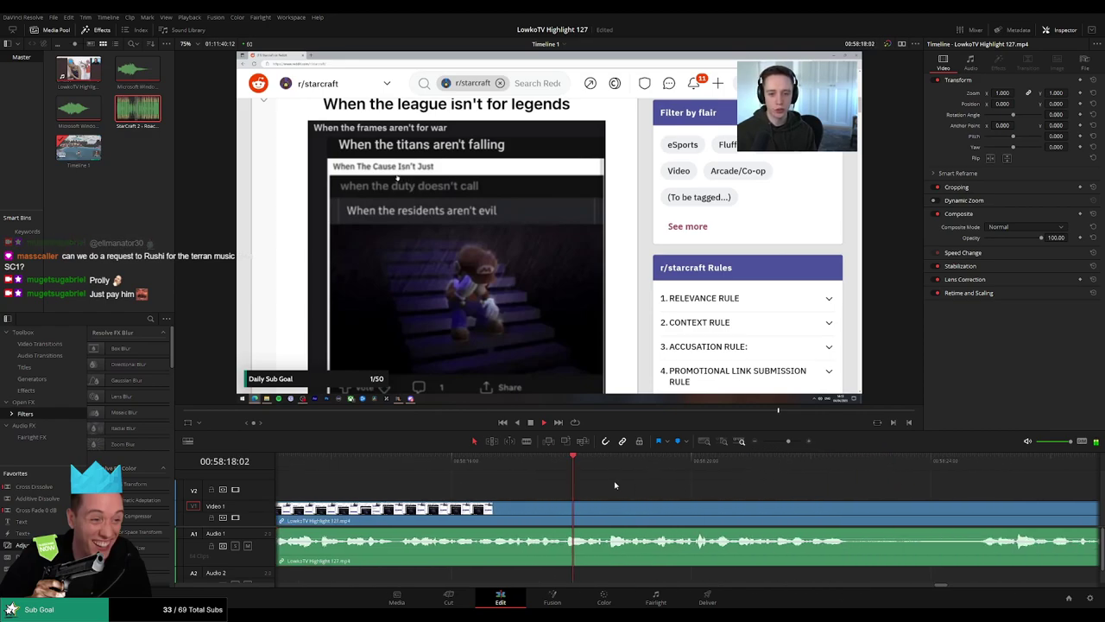
{"action": "left_click", "coordinate": [700, 489]}
Skip ahead past 00:58:24:23 and 00:58:28:57, then delete another short selected piece.
{"action": "scroll", "coordinate": [691, 484], "scroll_direction": "right", "scroll_amount": 3}
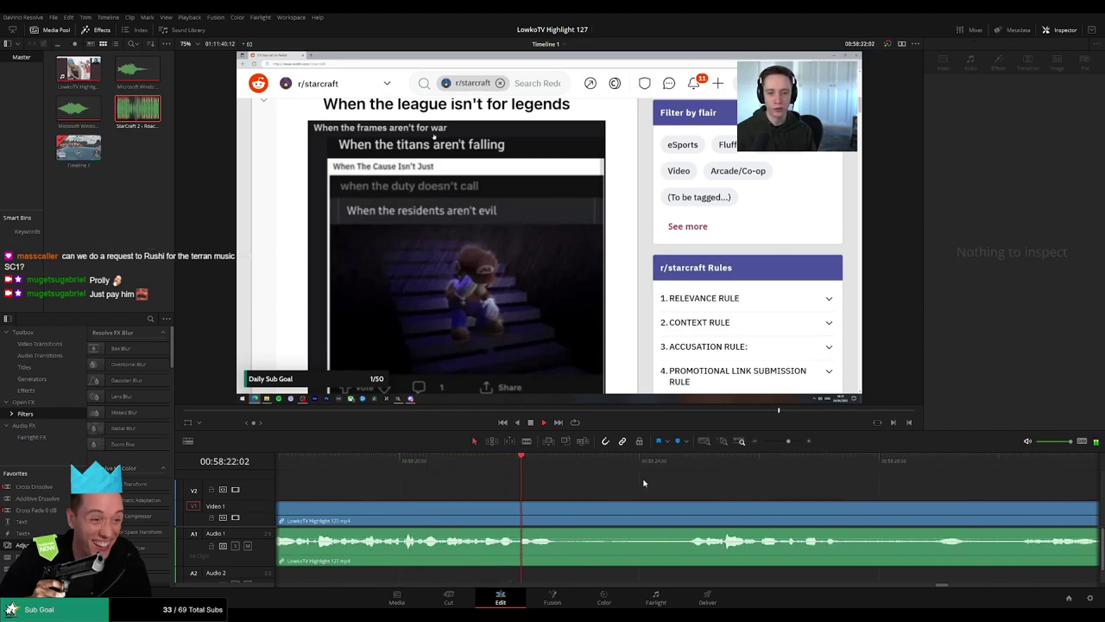
{"action": "left_click", "coordinate": [662, 463]}
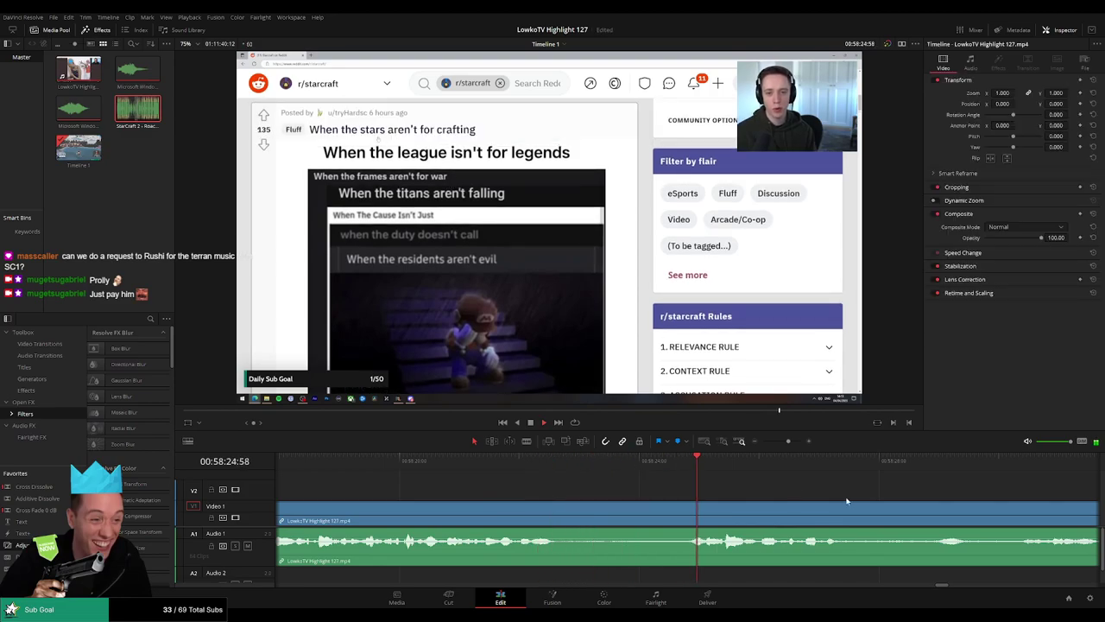
{"action": "scroll", "coordinate": [734, 492], "scroll_direction": "right", "scroll_amount": 3}
{"action": "scroll", "coordinate": [559, 483], "scroll_direction": "right", "scroll_amount": 2}
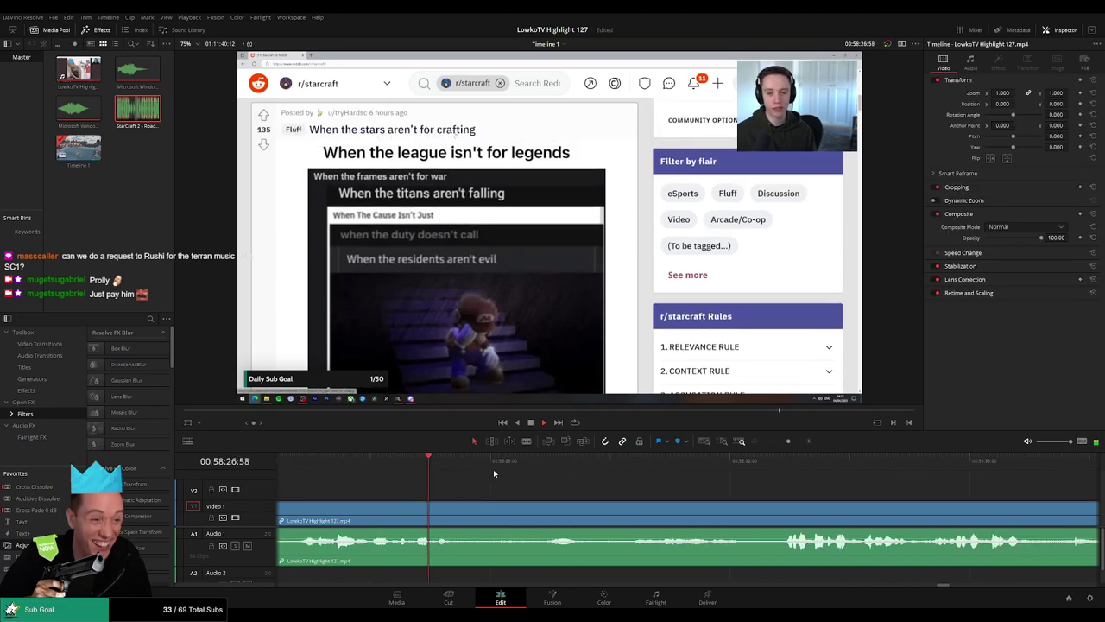
{"action": "left_click", "coordinate": [547, 473]}
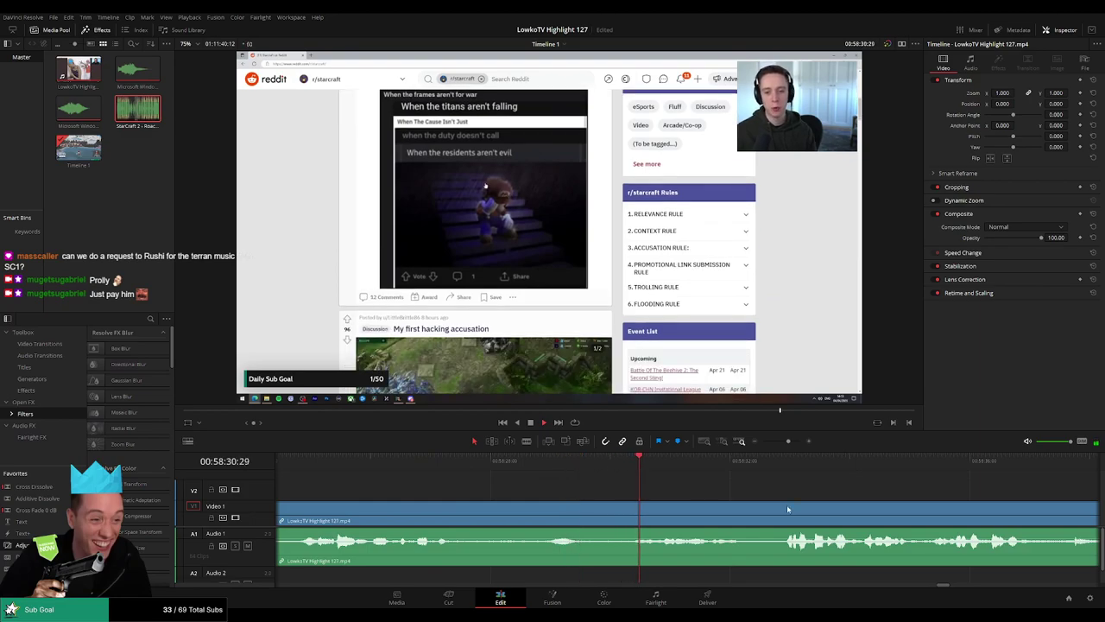
{"action": "scroll", "coordinate": [786, 504], "scroll_direction": "right", "scroll_amount": 2}
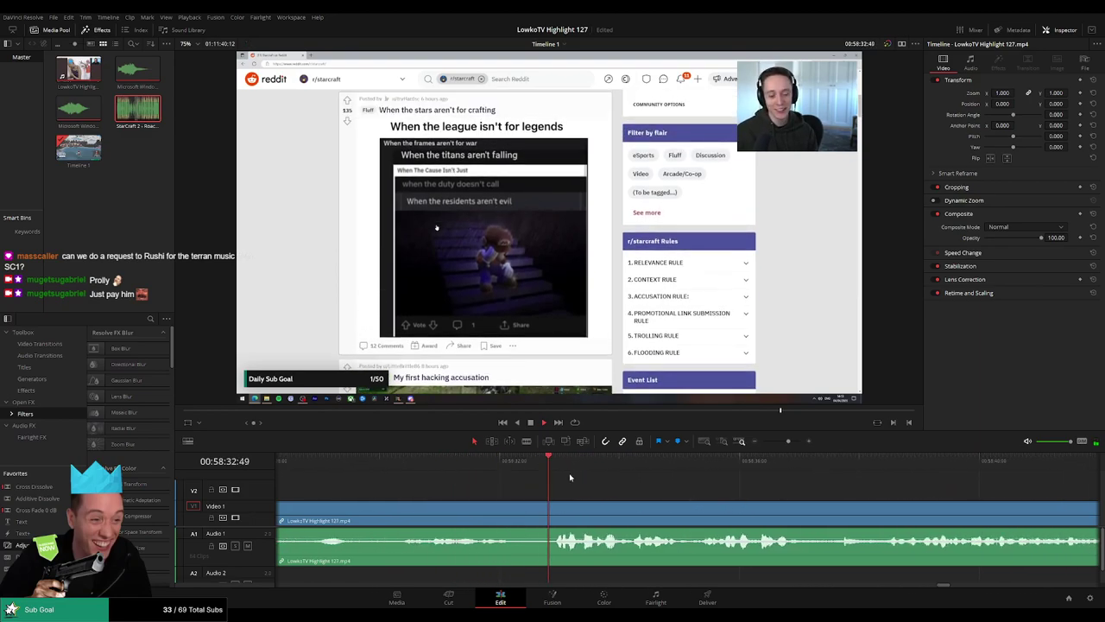
{"action": "scroll", "coordinate": [579, 484], "scroll_direction": "right", "scroll_amount": 3}
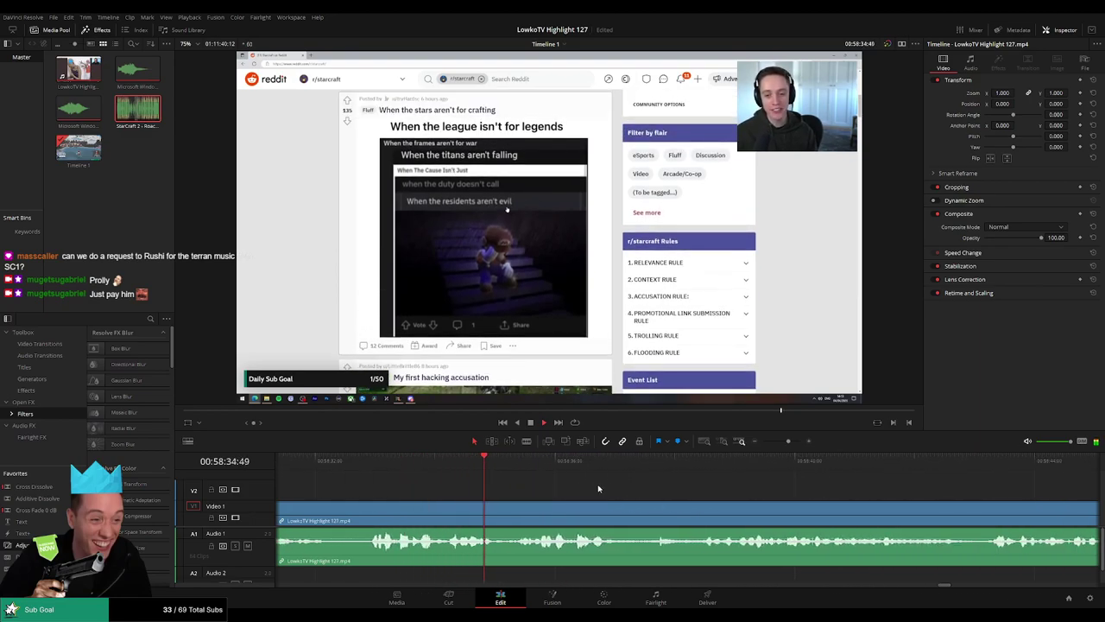
{"action": "scroll", "coordinate": [605, 488], "scroll_direction": "right", "scroll_amount": 2}
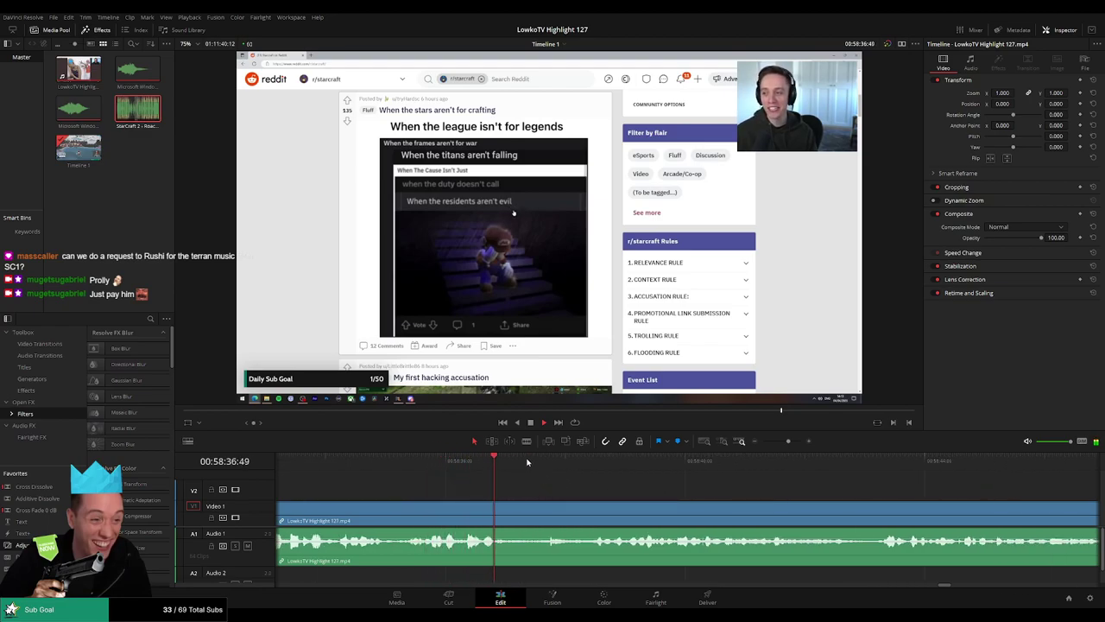
{"action": "scroll", "coordinate": [536, 478], "scroll_direction": "right", "scroll_amount": 3}
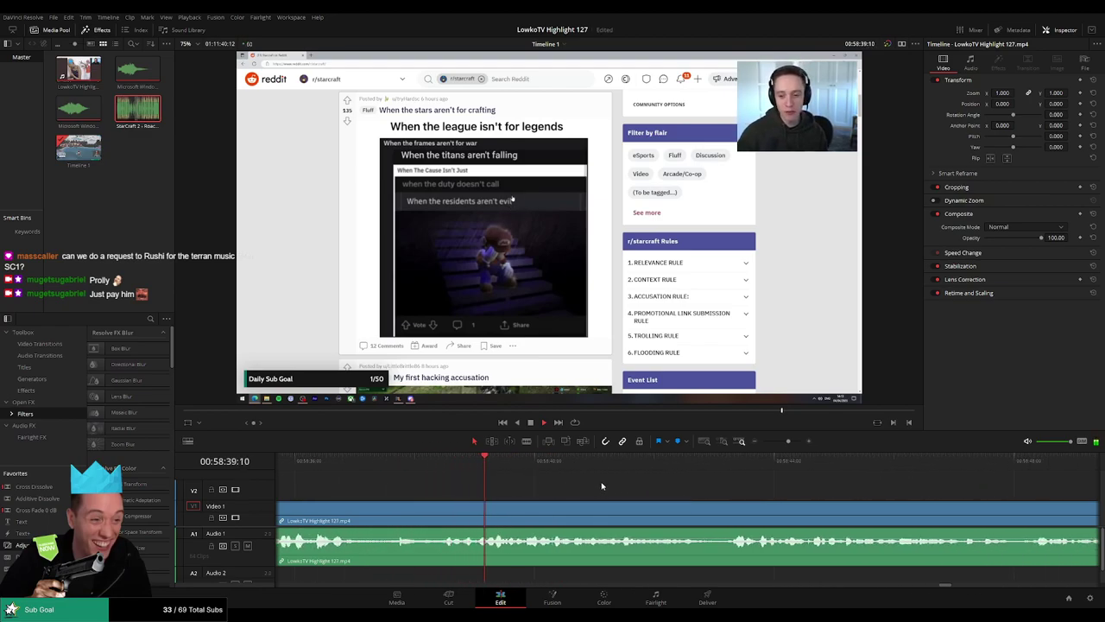
{"action": "scroll", "coordinate": [600, 486], "scroll_direction": "right", "scroll_amount": 3}
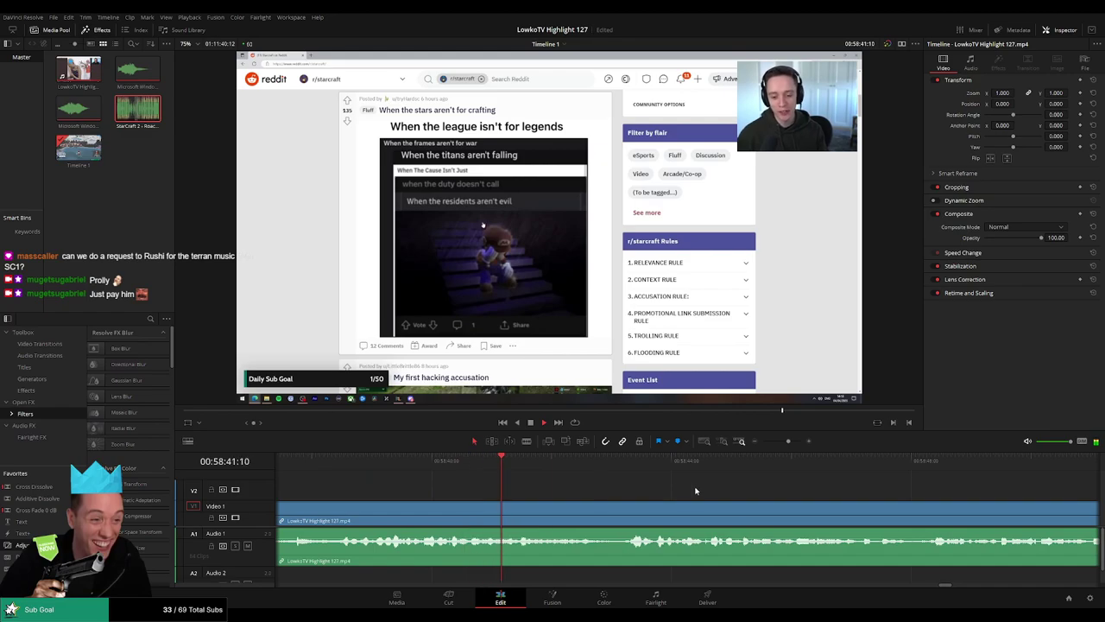
{"action": "scroll", "coordinate": [565, 477], "scroll_direction": "right", "scroll_amount": 3}
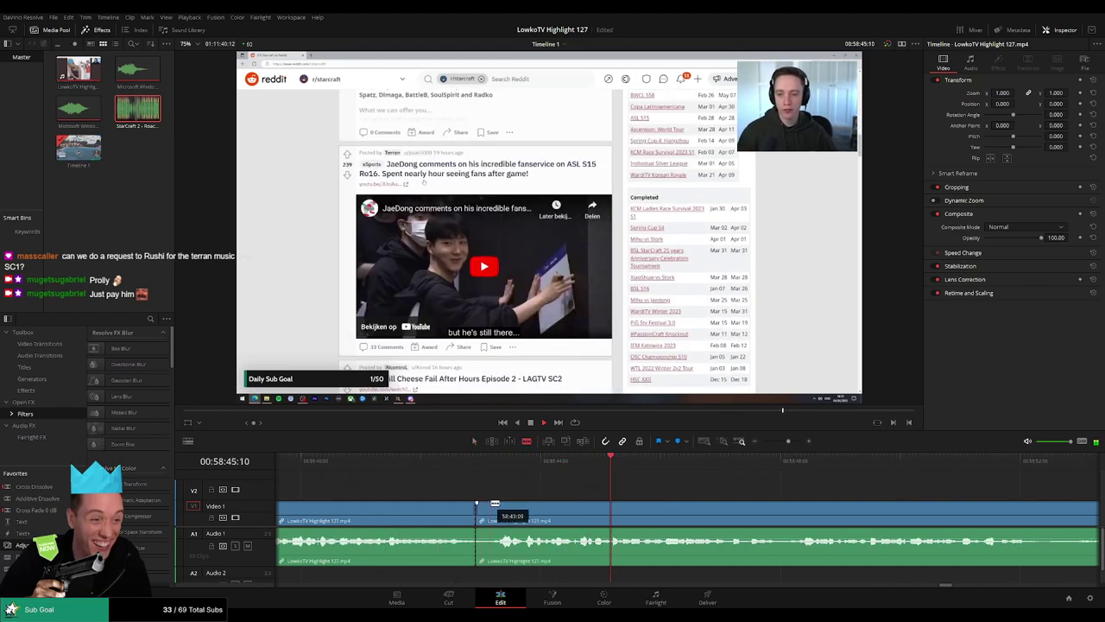
{"action": "key", "text": "Delete"}
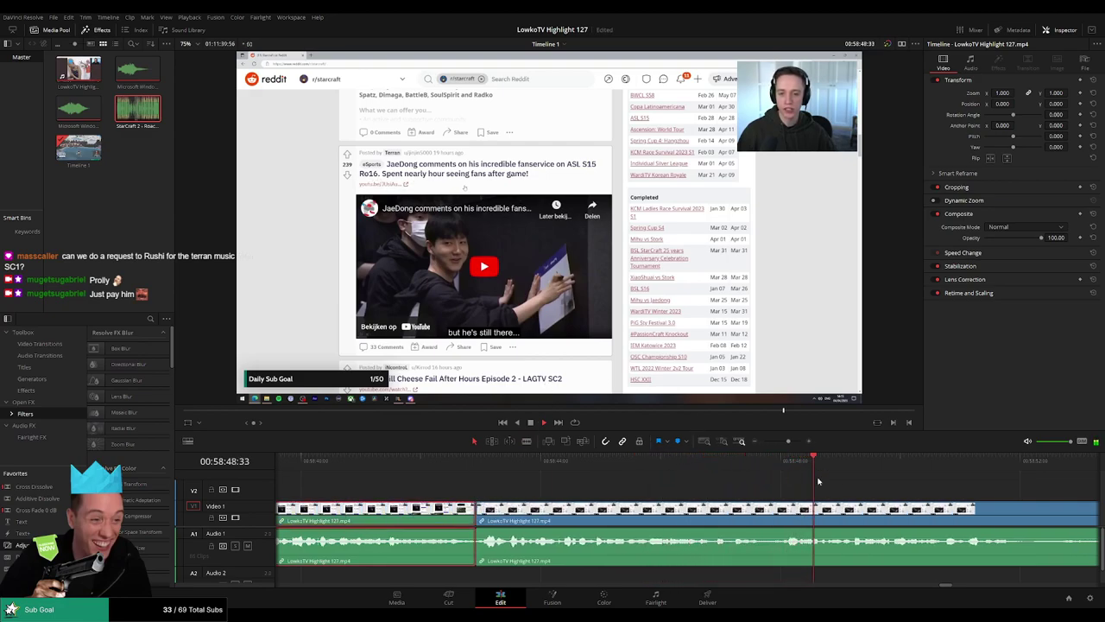
{"action": "scroll", "coordinate": [643, 472], "scroll_direction": "right", "scroll_amount": 5}
{"action": "left_click", "coordinate": [629, 499]}
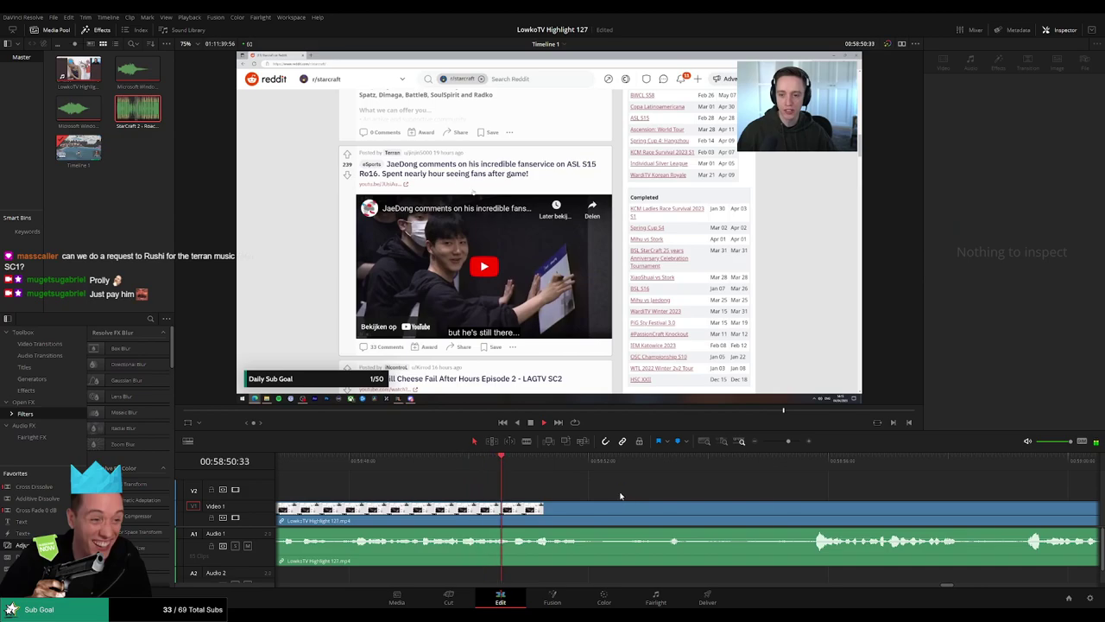
Blade out the unwanted stretch starting at 59:02:42 in the YouTube video part, closing the gap.
{"action": "scroll", "coordinate": [620, 496], "scroll_direction": "down", "scroll_amount": 3}
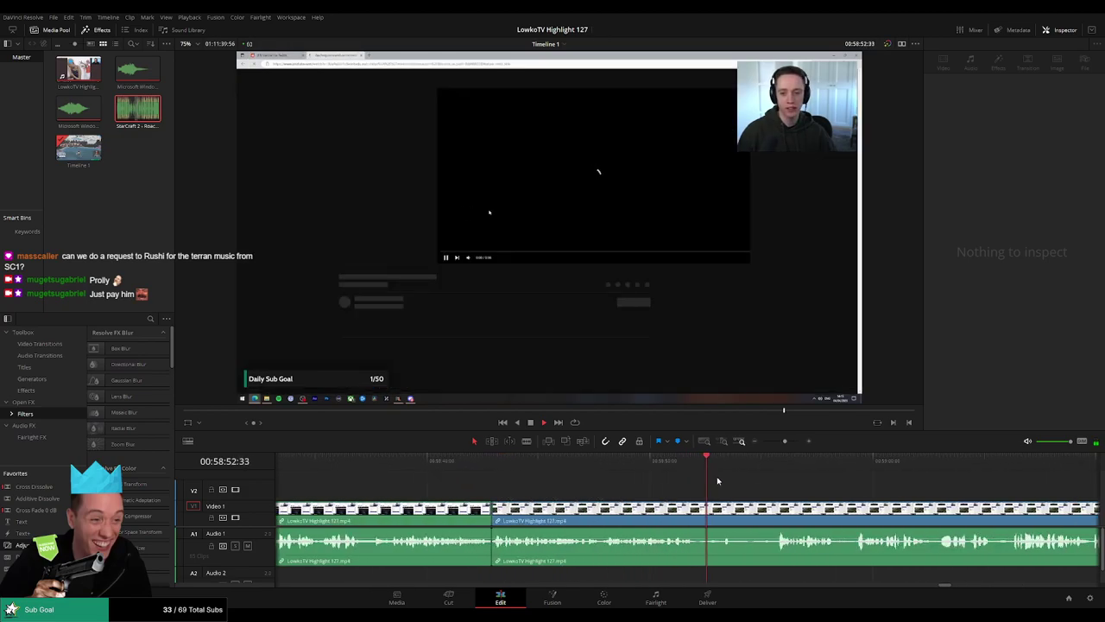
{"action": "left_click_drag", "start_coordinate": [513, 480], "coordinate": [509, 467]}
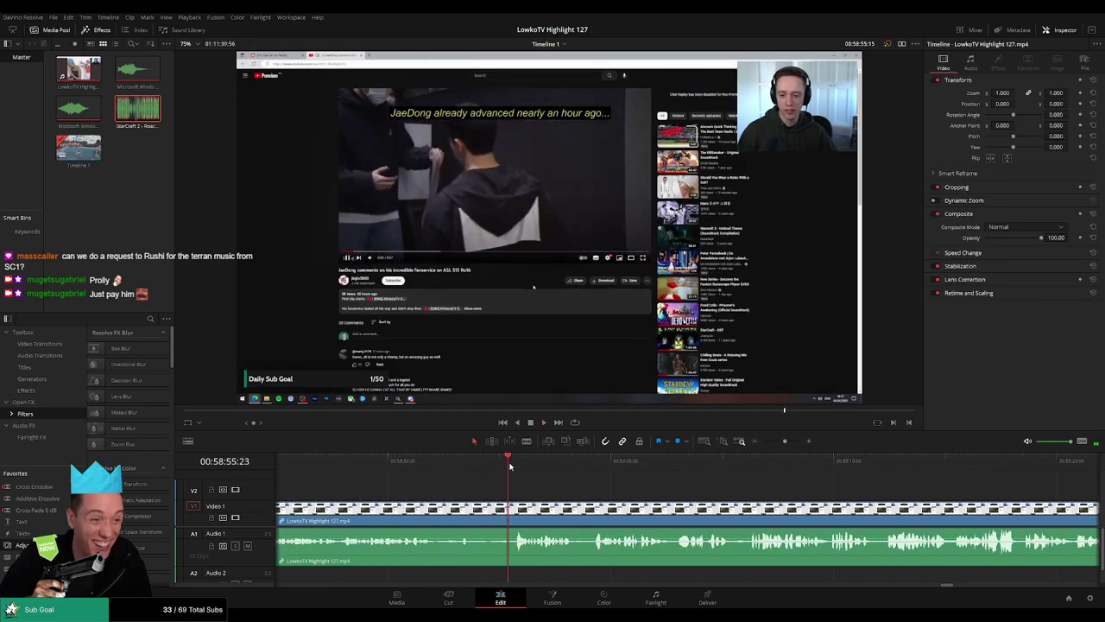
{"action": "scroll", "coordinate": [535, 482], "scroll_direction": "right", "scroll_amount": 3}
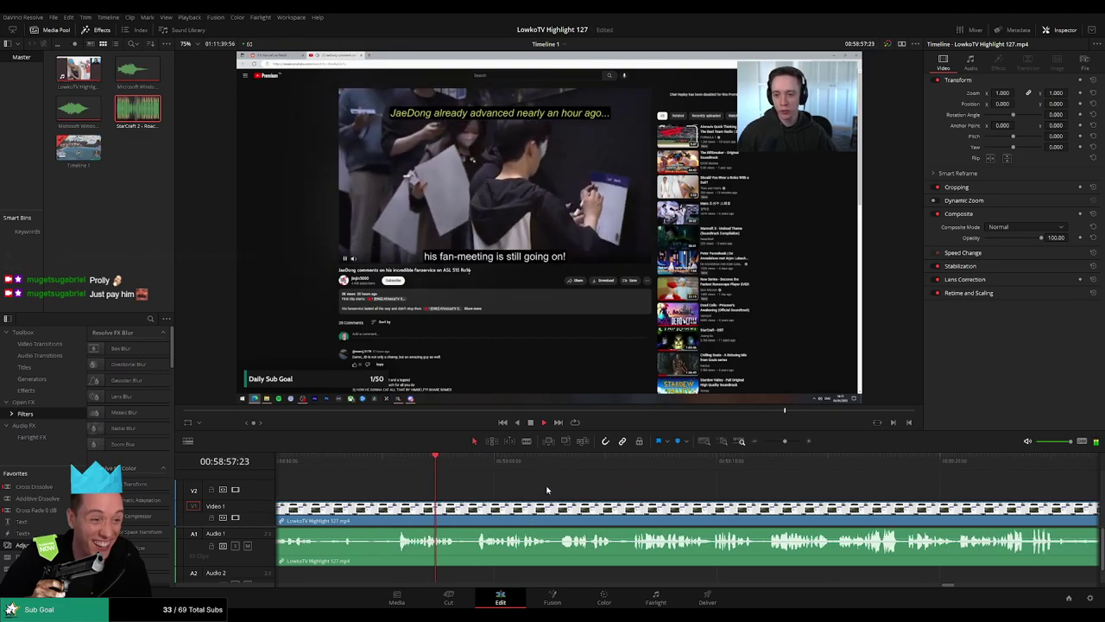
{"action": "scroll", "coordinate": [518, 489], "scroll_direction": "right", "scroll_amount": 3}
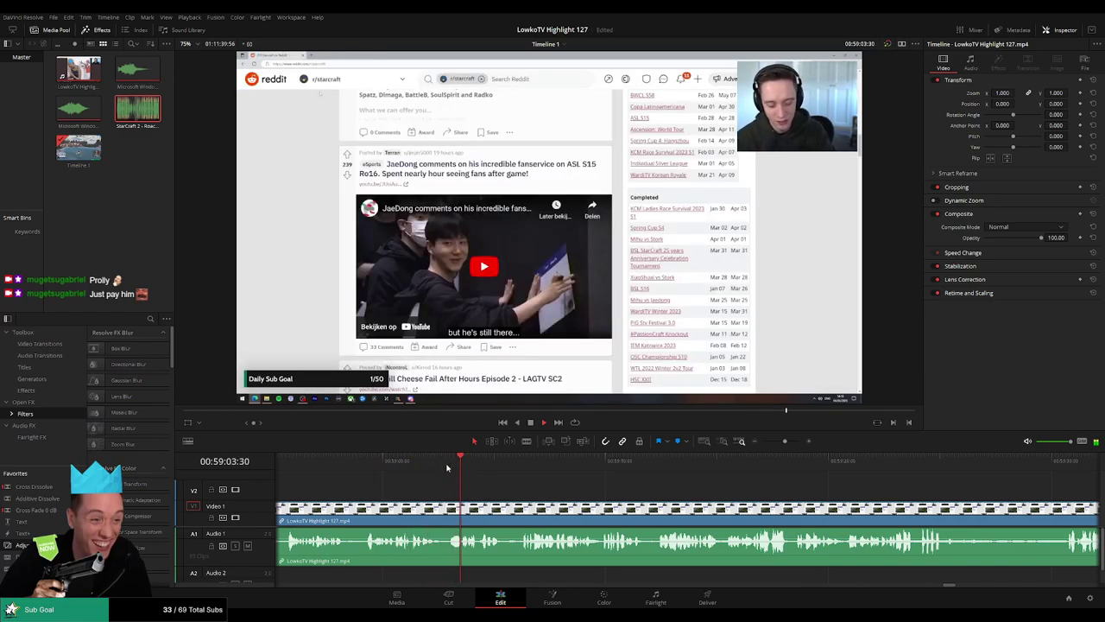
{"action": "scroll", "coordinate": [446, 468], "scroll_direction": "up", "scroll_amount": 2}
{"action": "key", "text": "b"}
{"action": "left_click", "coordinate": [549, 516]}
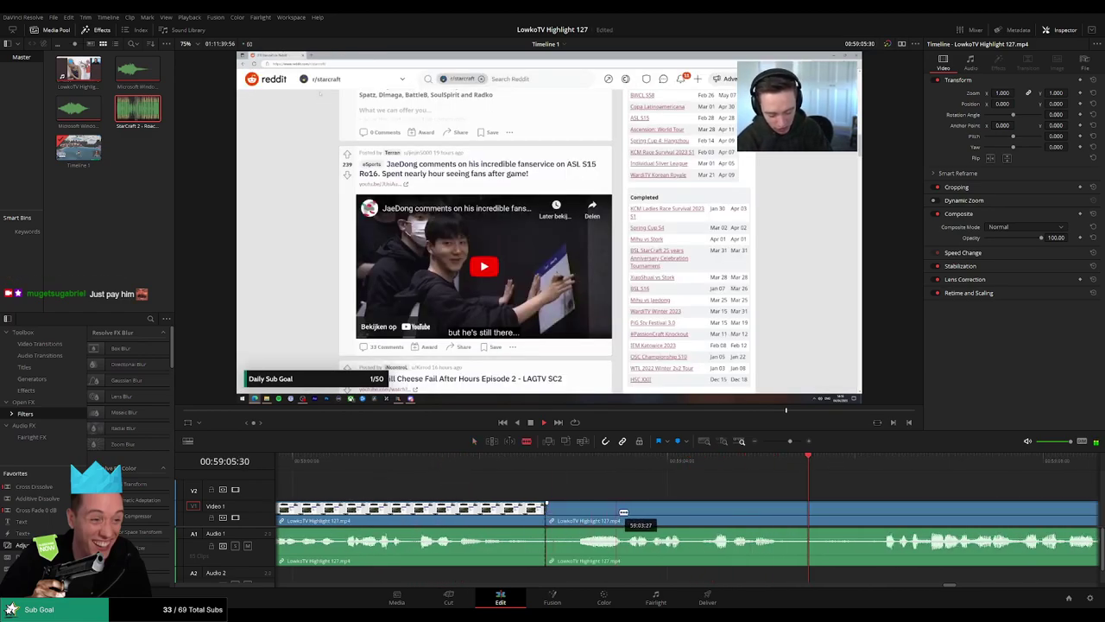
{"action": "left_click", "coordinate": [625, 513]}
{"action": "key", "text": "a"}
{"action": "left_click", "coordinate": [601, 515]}
{"action": "key", "text": "Delete"}
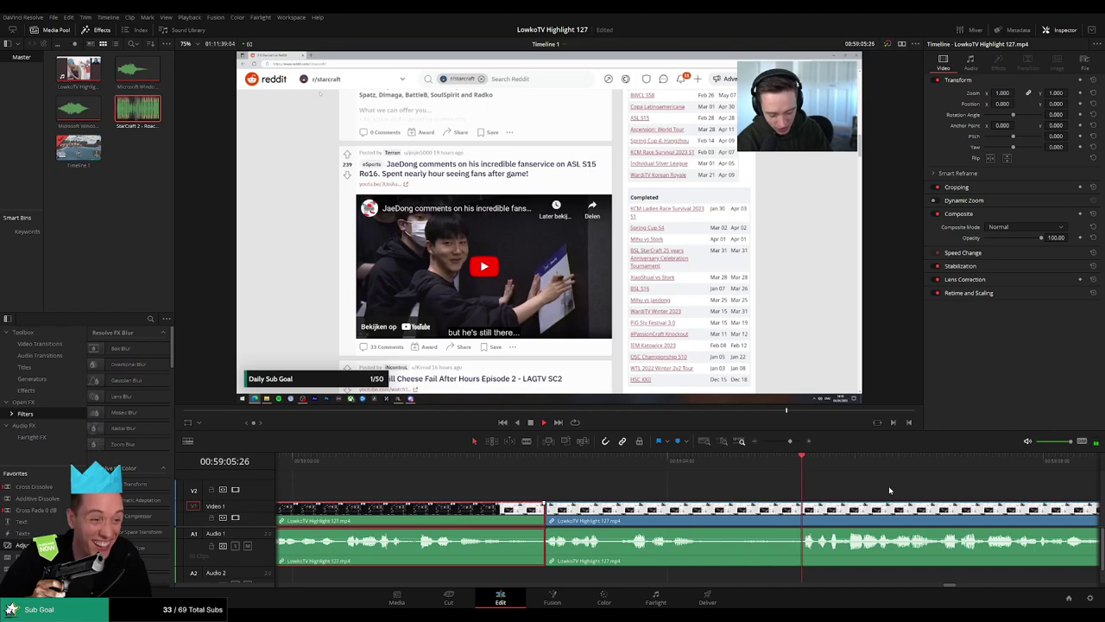
Zoom the timeline out and select the video clip near 00:59:15.
{"action": "left_click_drag", "start_coordinate": [789, 441], "coordinate": [785, 444]}
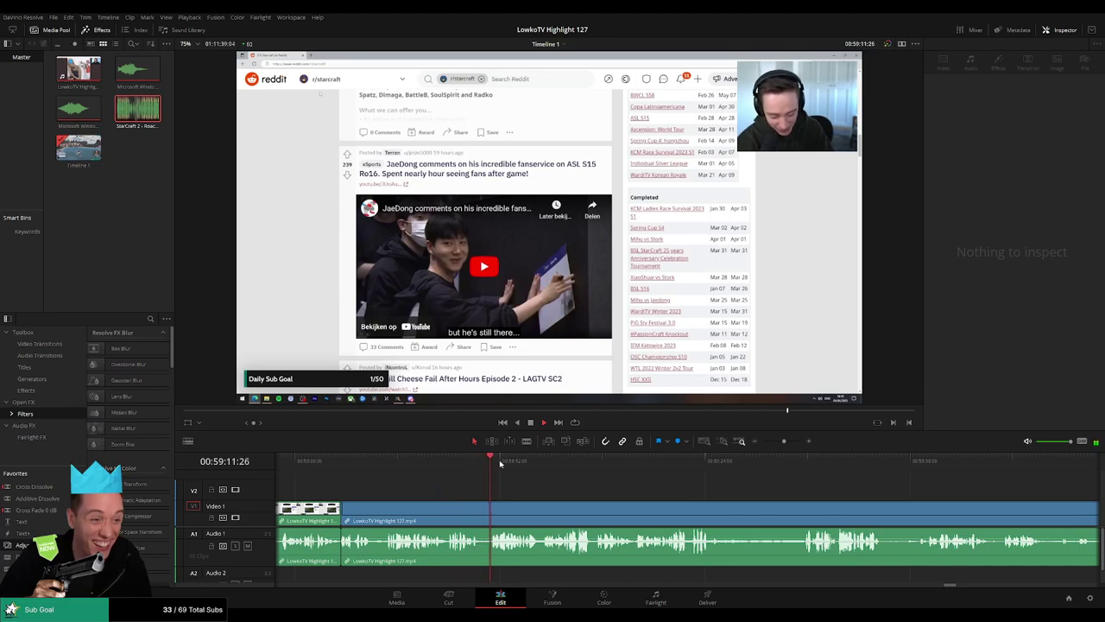
{"action": "scroll", "coordinate": [639, 486], "scroll_direction": "right", "scroll_amount": 3}
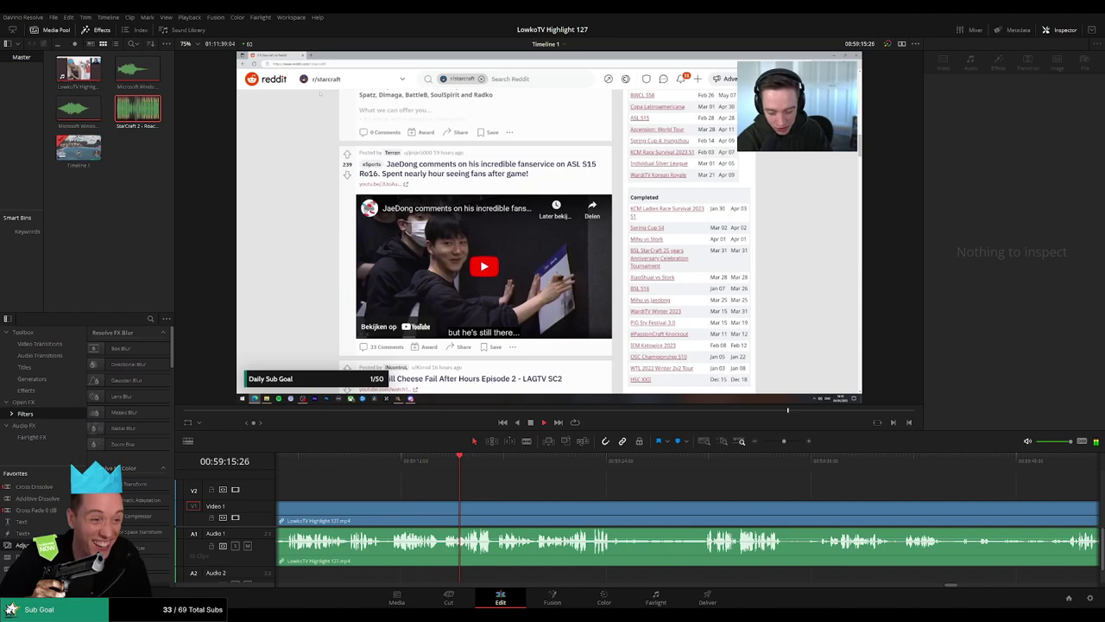
{"action": "left_click", "coordinate": [455, 460]}
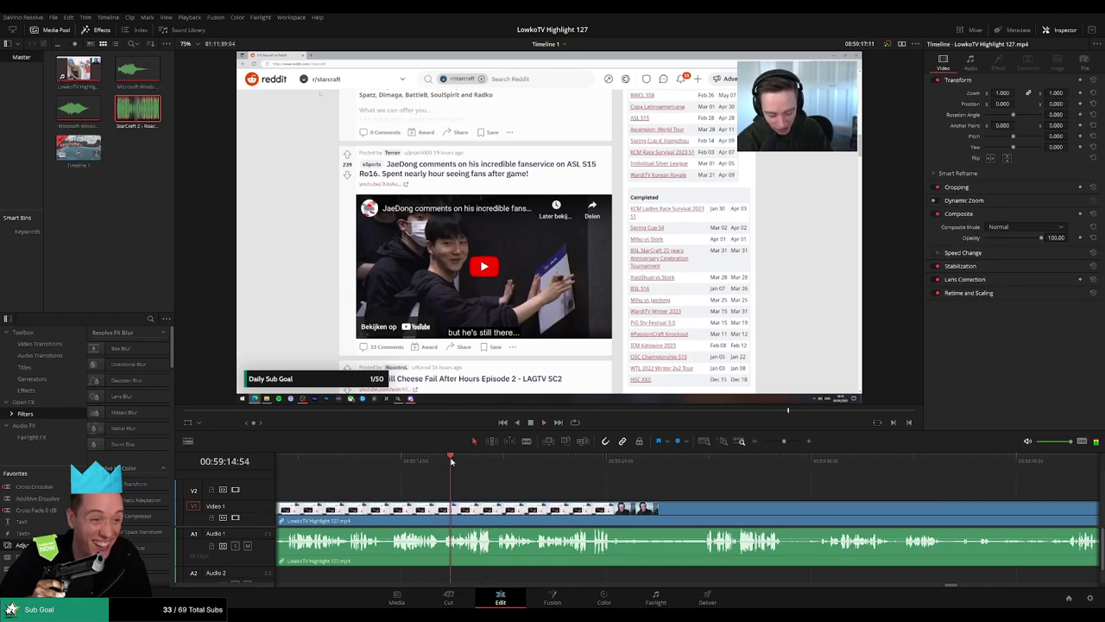
{"action": "scroll", "coordinate": [459, 458], "scroll_direction": "up", "scroll_amount": 5}
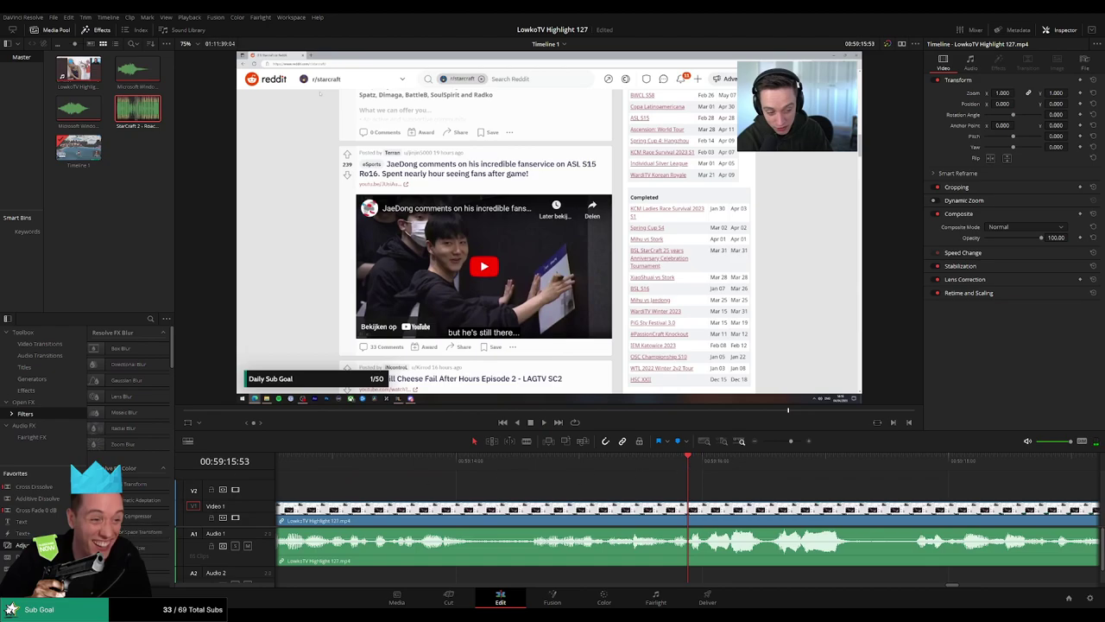
Place an Adjustment Clip on V2 and raise its Inspector Zoom to 1.690.
{"action": "left_click_drag", "start_coordinate": [22, 544], "coordinate": [670, 492]}
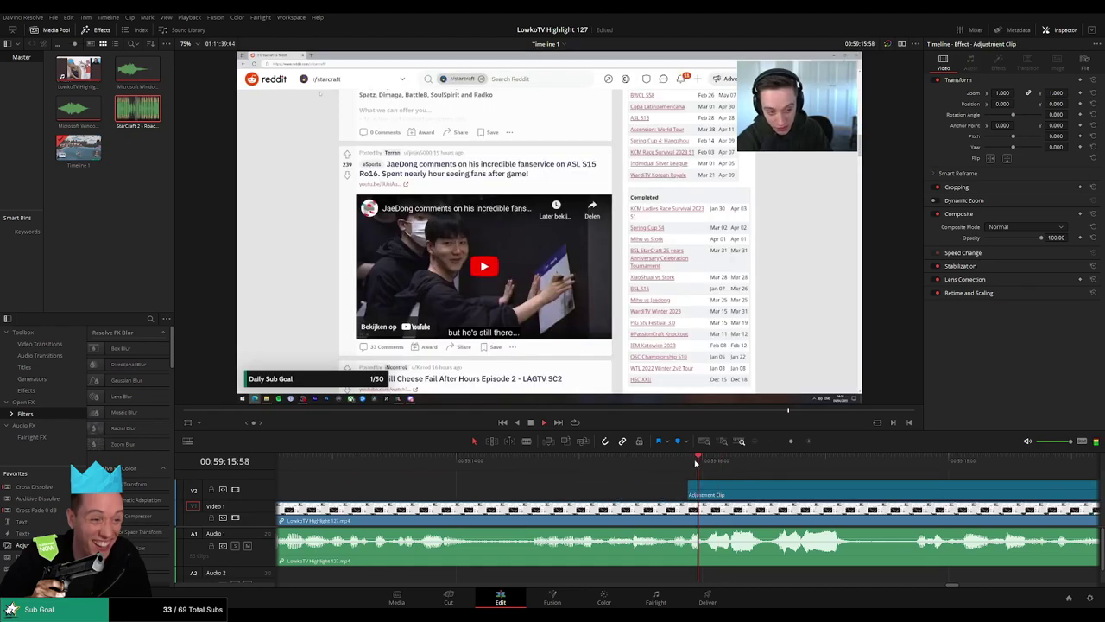
{"action": "scroll", "coordinate": [599, 490], "scroll_direction": "right", "scroll_amount": 3}
{"action": "left_click", "coordinate": [599, 490]}
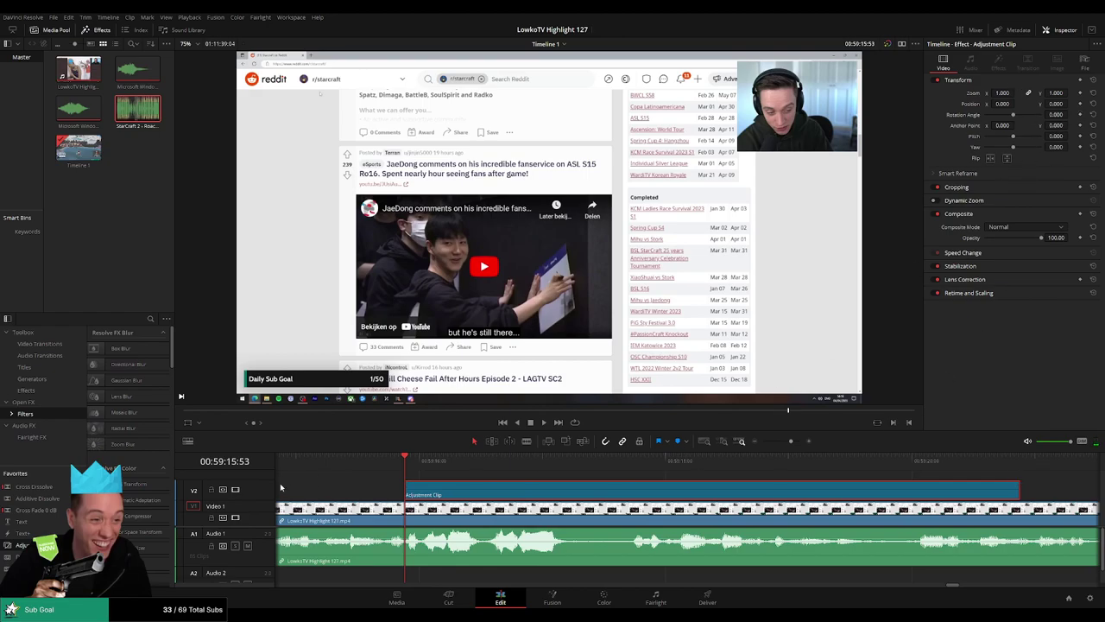
{"action": "left_click", "coordinate": [695, 493]}
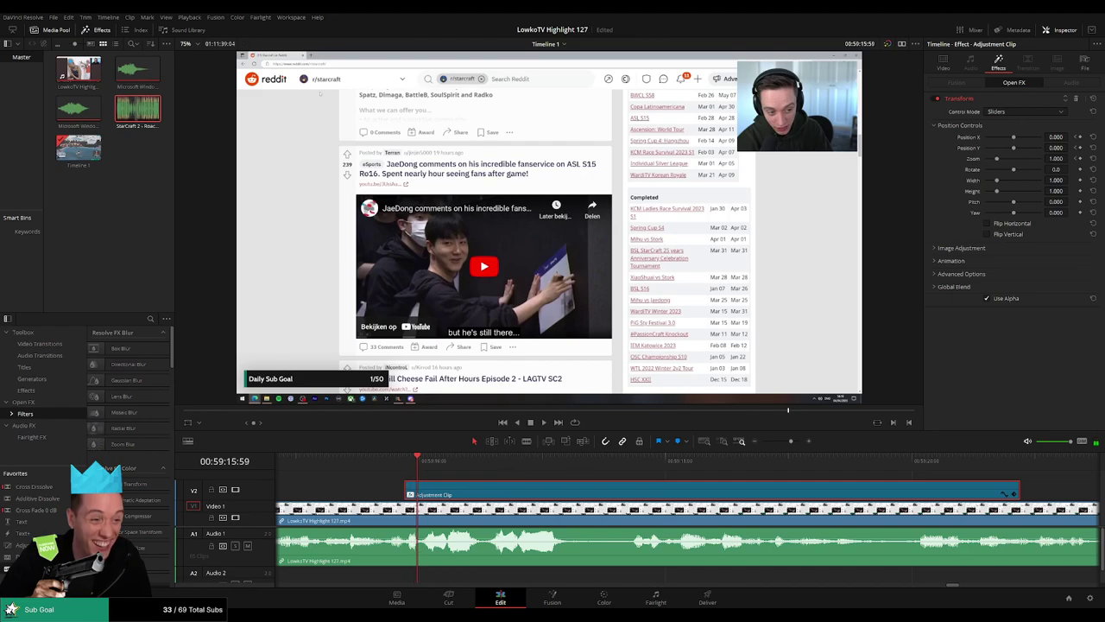
{"action": "mouse_move", "coordinate": [997, 159]}
{"action": "left_mouse_down"}
{"action": "mouse_move", "coordinate": [1073, 159]}
{"action": "mouse_move", "coordinate": [1069, 137]}
{"action": "left_mouse_up"}
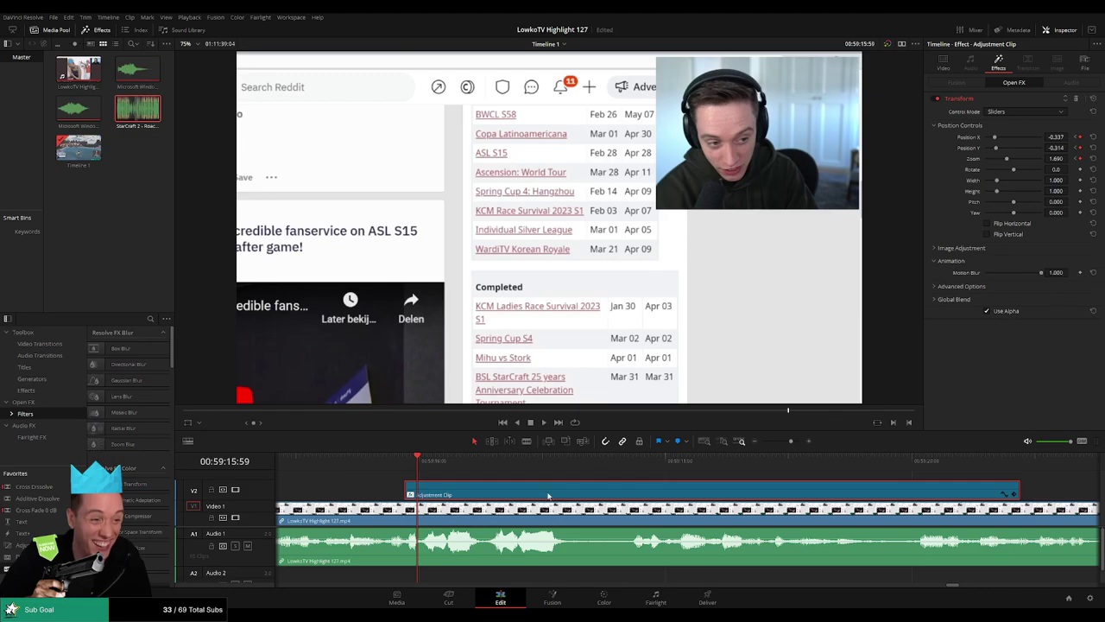
Replay the punch-in and pull the Adjustment Clip's end much earlier.
{"action": "key", "text": "space"}
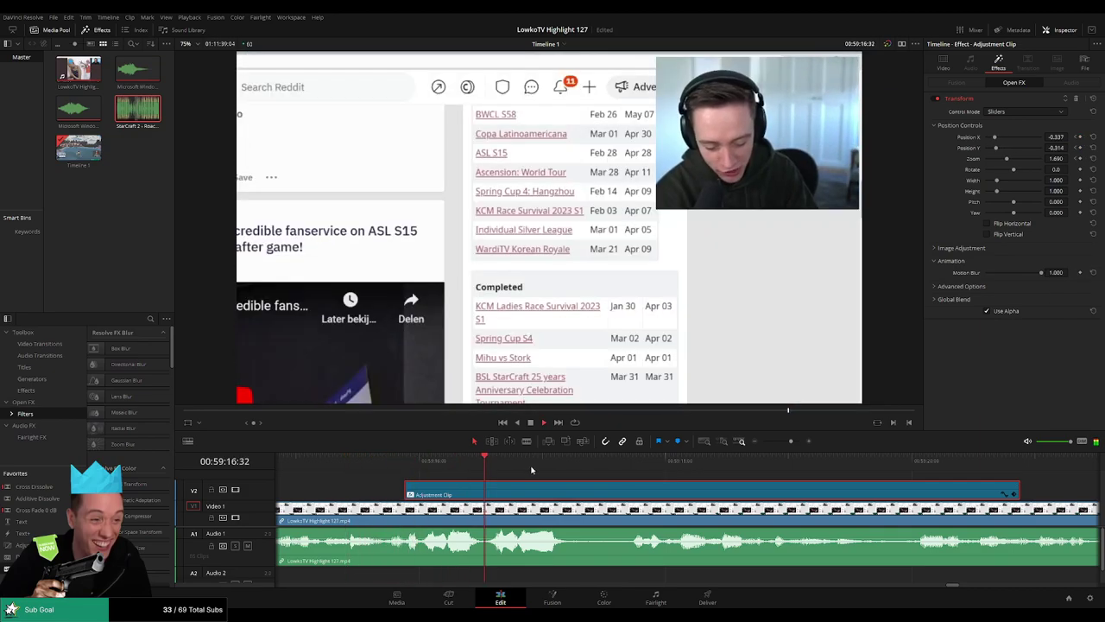
{"action": "left_click_drag", "start_coordinate": [388, 461], "coordinate": [414, 466]}
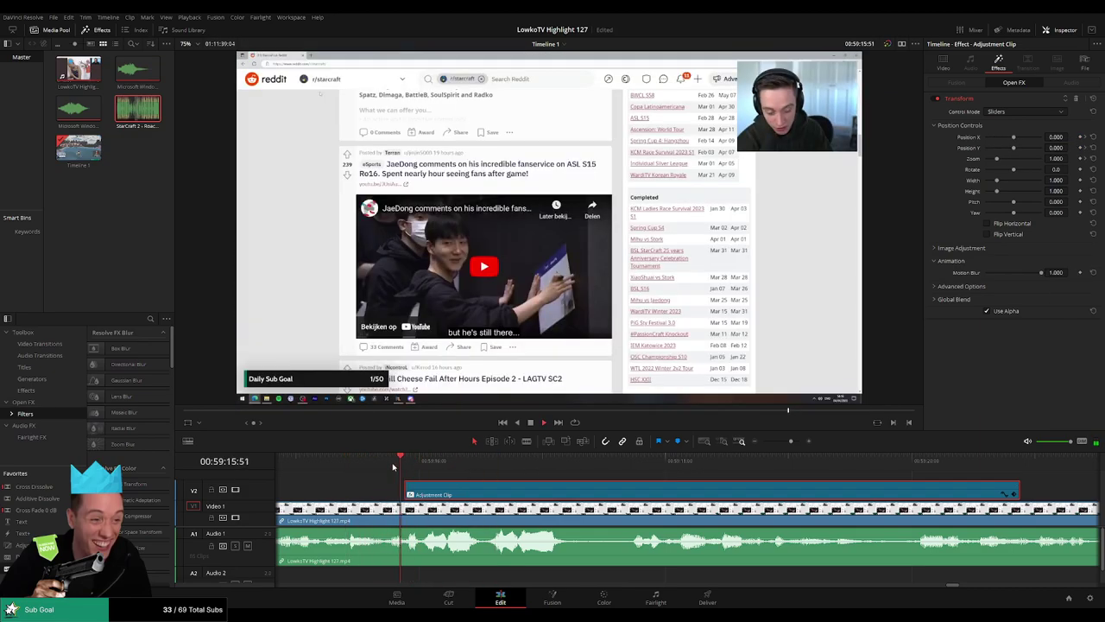
{"action": "key", "text": "space"}
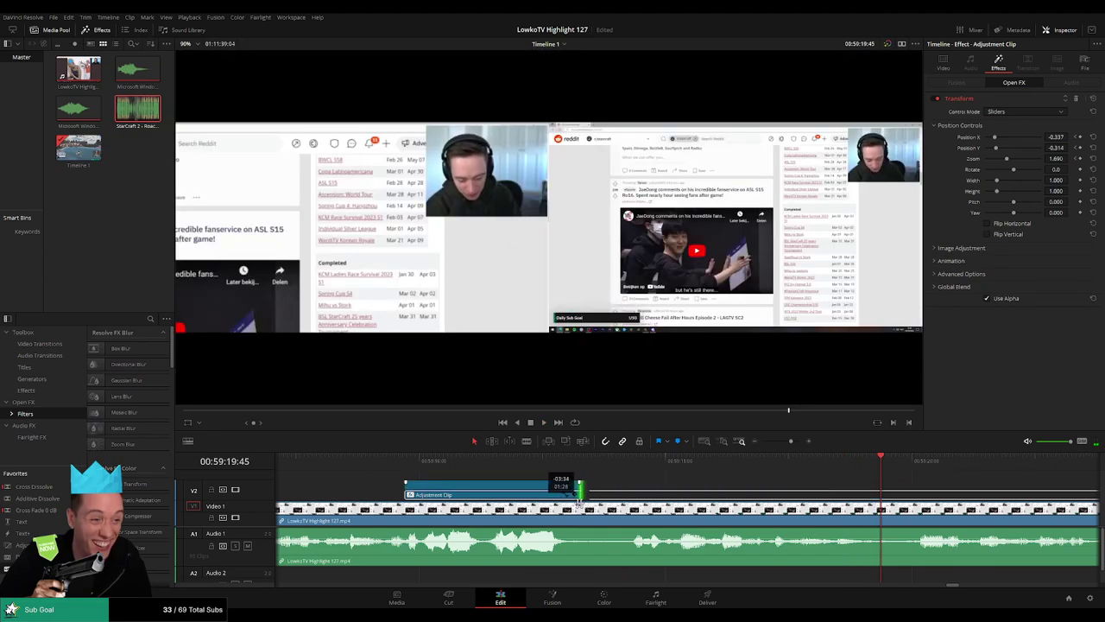
{"action": "left_click_drag", "start_coordinate": [1019, 490], "coordinate": [581, 490]}
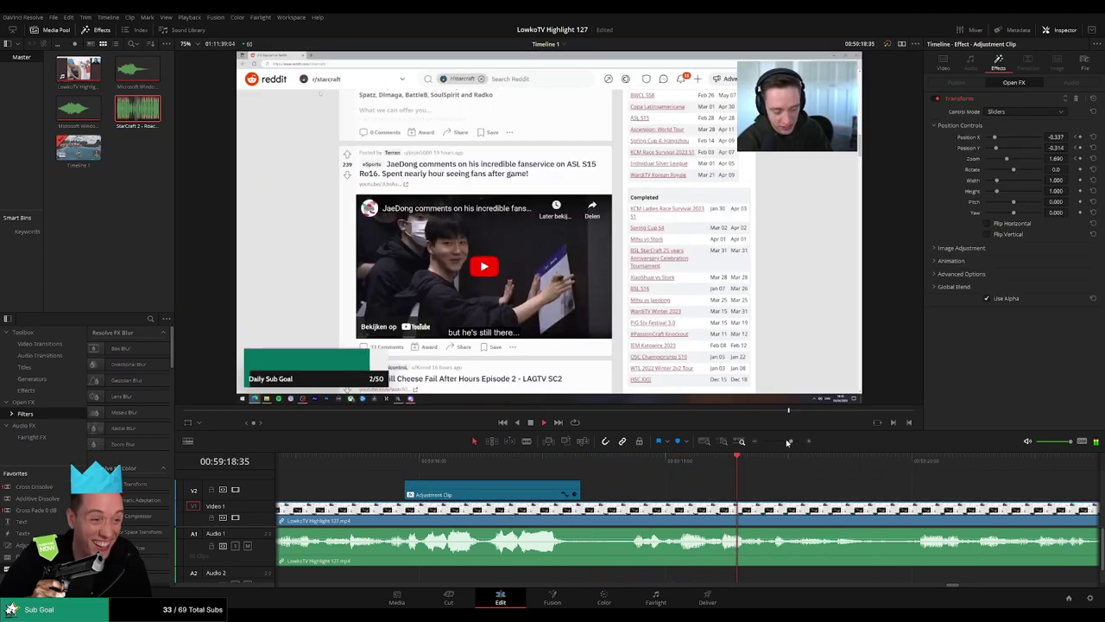
{"action": "left_click_drag", "start_coordinate": [791, 442], "coordinate": [783, 442]}
Add an Adjustment Clip over the phone-selfie shot with Zoom 1.89 and Position X 270.
{"action": "scroll", "coordinate": [750, 477], "scroll_direction": "up", "scroll_amount": 2}
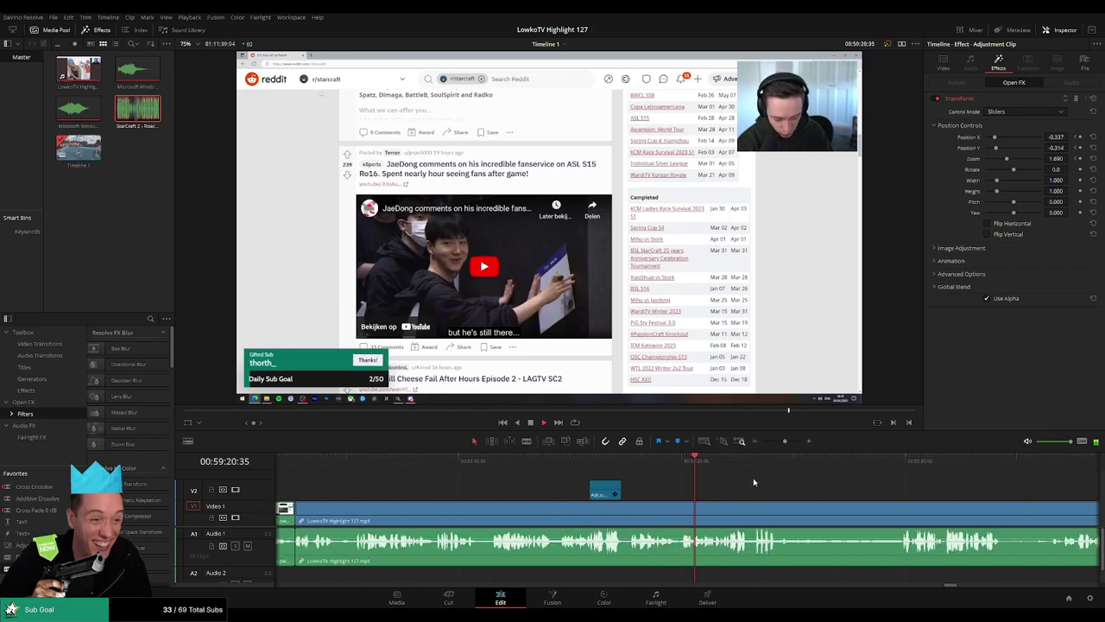
{"action": "scroll", "coordinate": [579, 487], "scroll_direction": "right", "scroll_amount": 3}
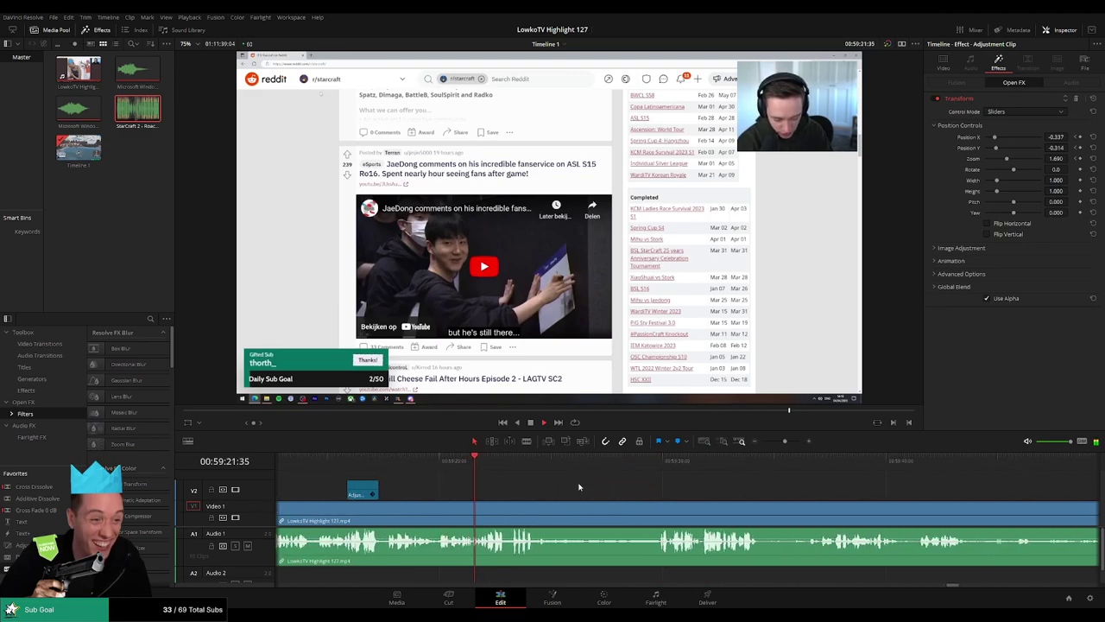
{"action": "left_click", "coordinate": [512, 477]}
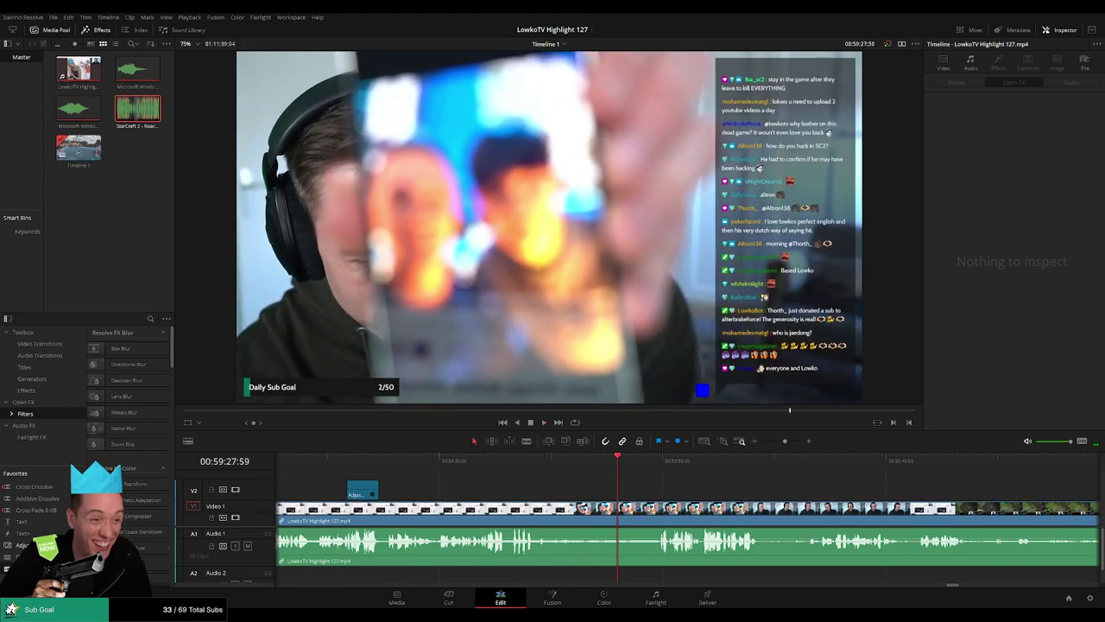
{"action": "left_click_drag", "start_coordinate": [21, 545], "coordinate": [647, 488]}
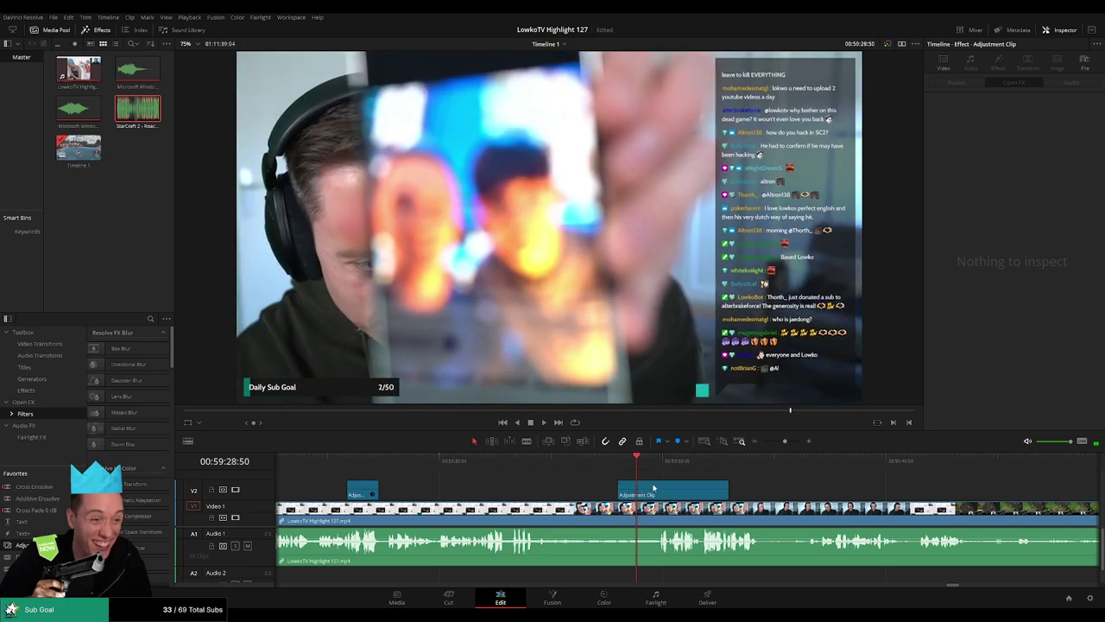
{"action": "left_click_drag", "start_coordinate": [654, 489], "coordinate": [671, 487]}
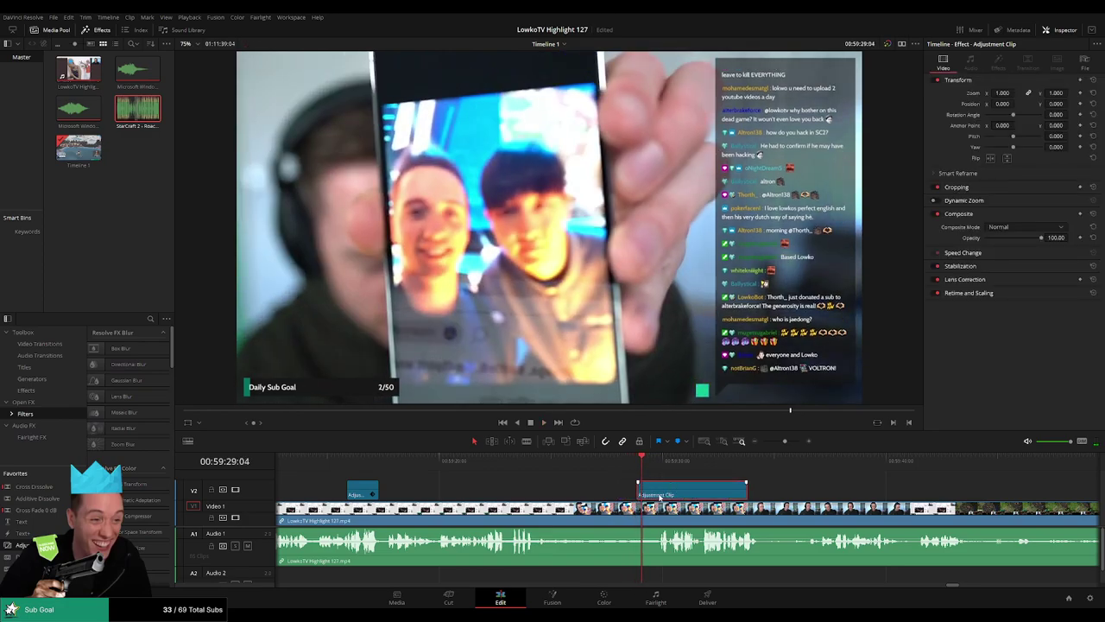
{"action": "mouse_move", "coordinate": [1009, 91]}
{"action": "left_mouse_down"}
{"action": "mouse_move", "coordinate": [1032, 92]}
{"action": "mouse_move", "coordinate": [1022, 103]}
{"action": "left_mouse_up"}
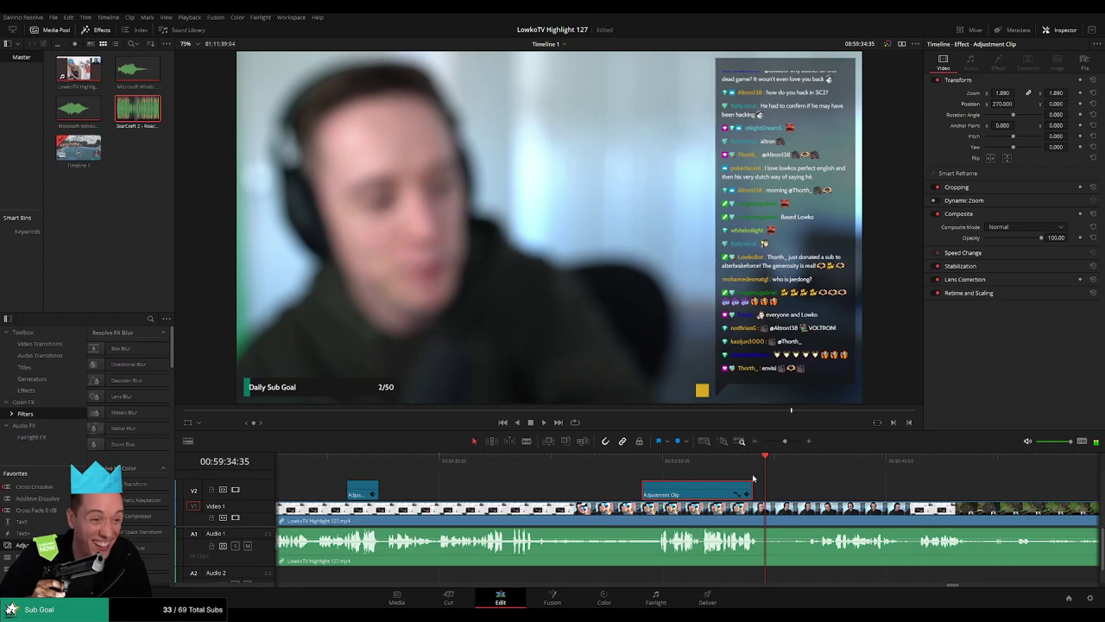
Replay the selfie shot and lower the adjustment clip's Zoom to 1.43.
{"action": "key", "text": "slash"}
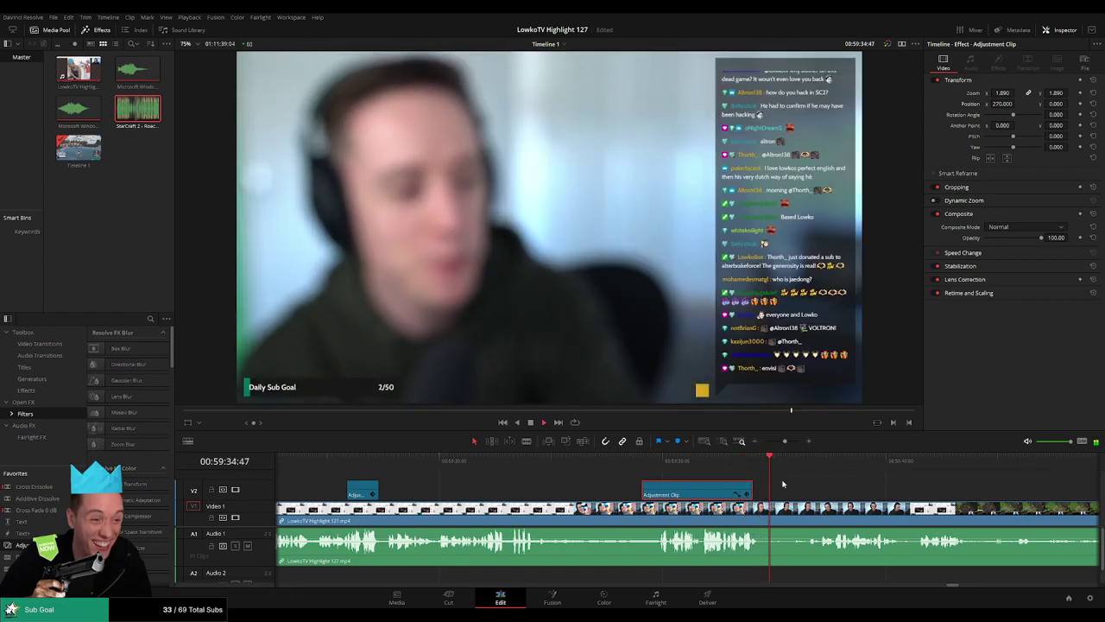
{"action": "left_click", "coordinate": [657, 467]}
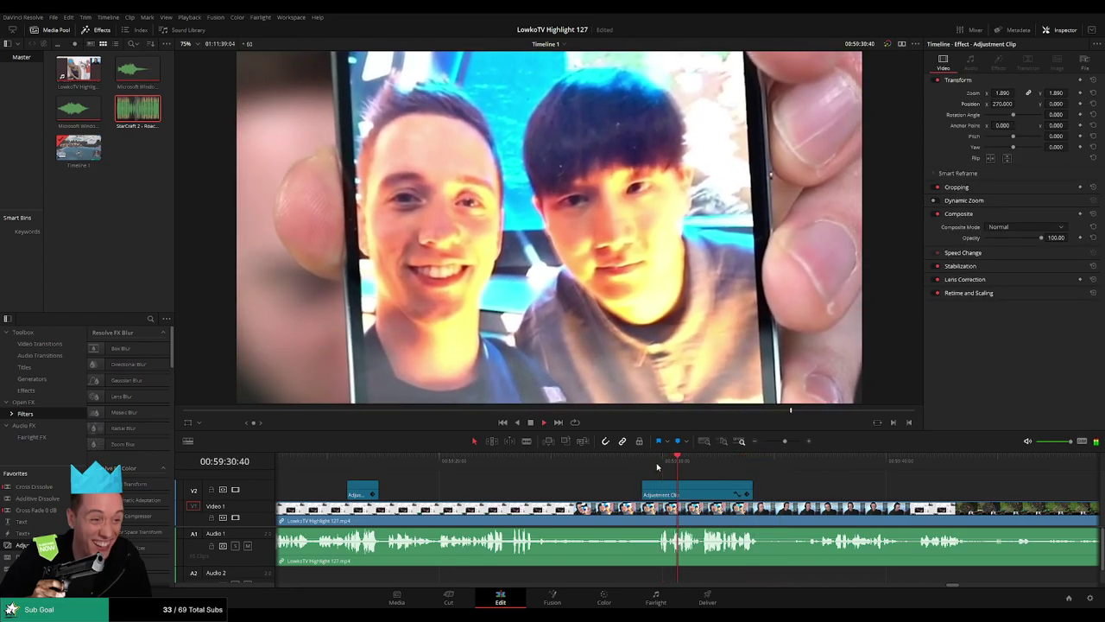
{"action": "left_click", "coordinate": [698, 494]}
{"action": "left_click_drag", "start_coordinate": [1002, 93], "coordinate": [985, 92]}
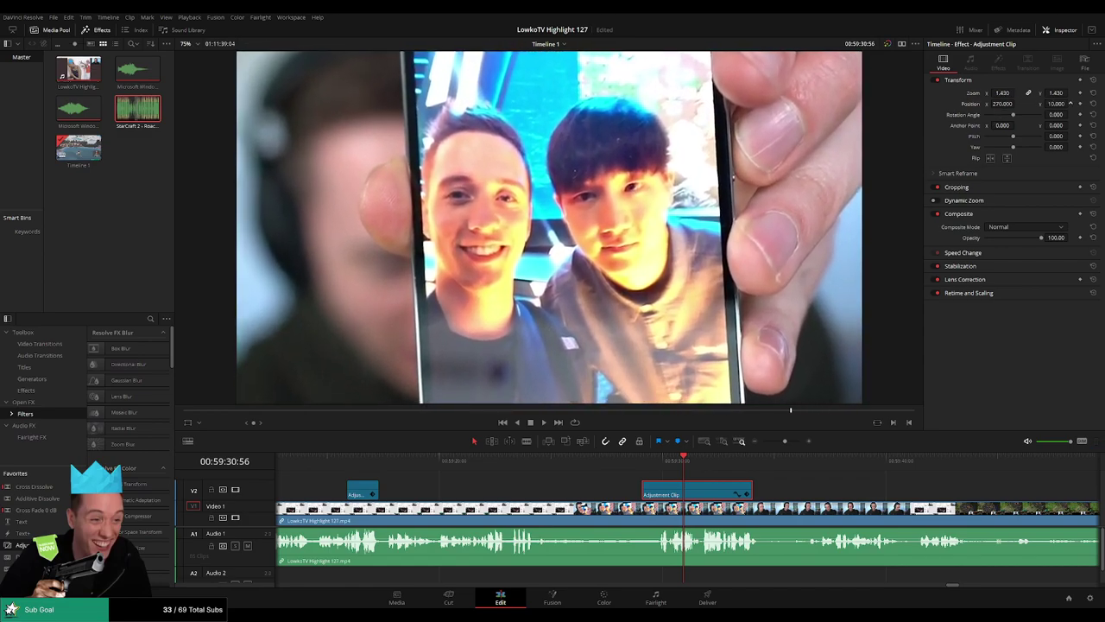
{"action": "key", "text": "space"}
{"action": "left_click", "coordinate": [626, 488]}
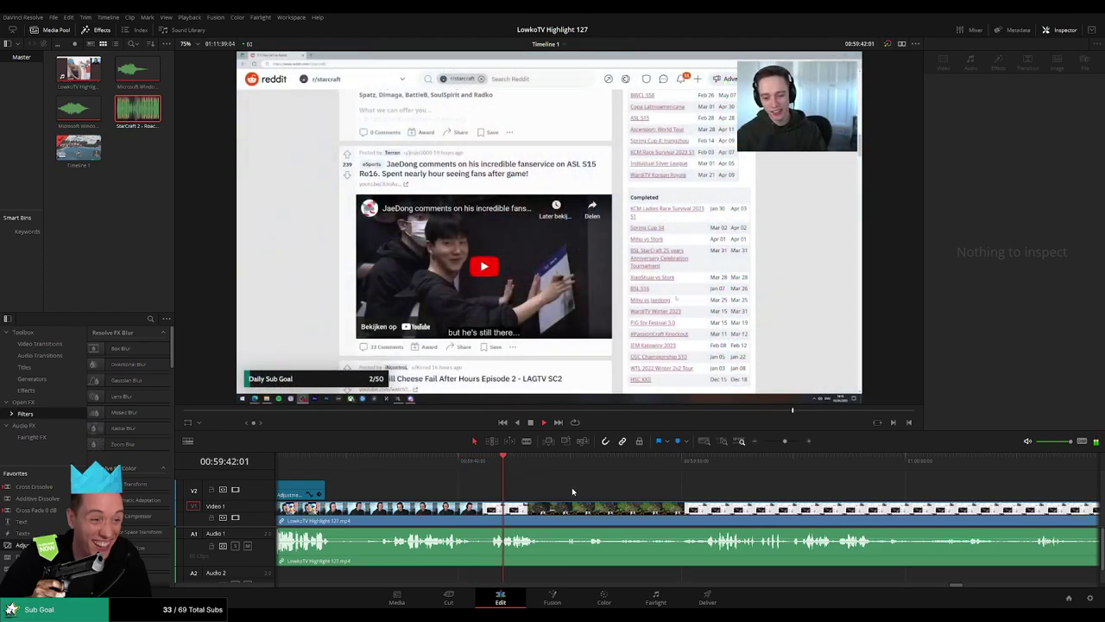
Blade the clip where the StarCraft gameplay starts and remove the webcam section before it.
{"action": "key", "text": "b"}
{"action": "left_click", "coordinate": [501, 511]}
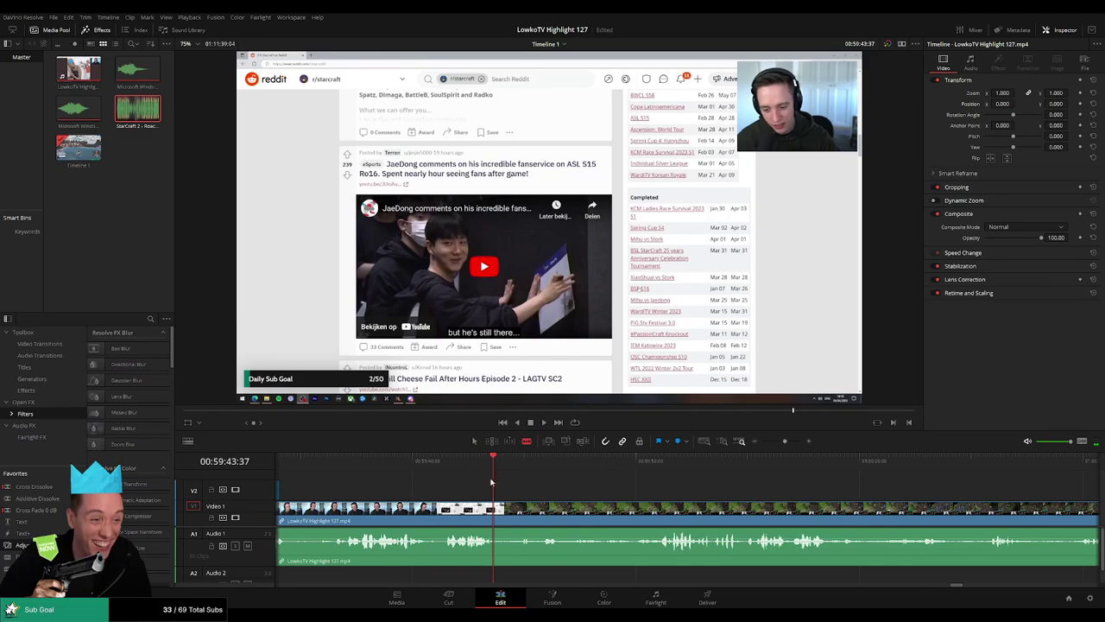
{"action": "left_click", "coordinate": [497, 518]}
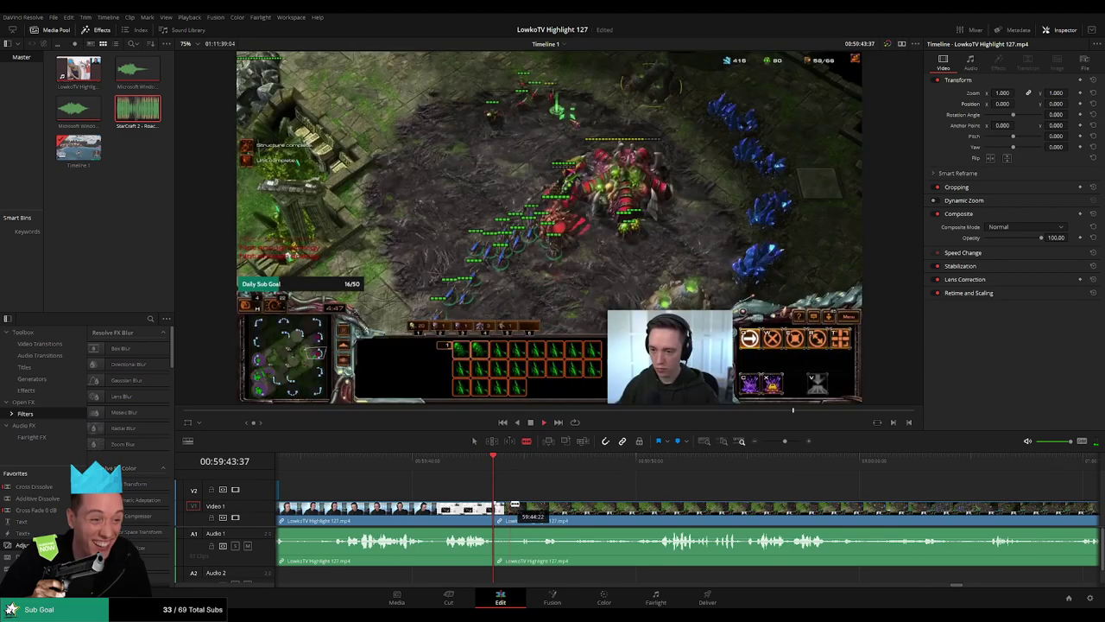
{"action": "left_click", "coordinate": [493, 521]}
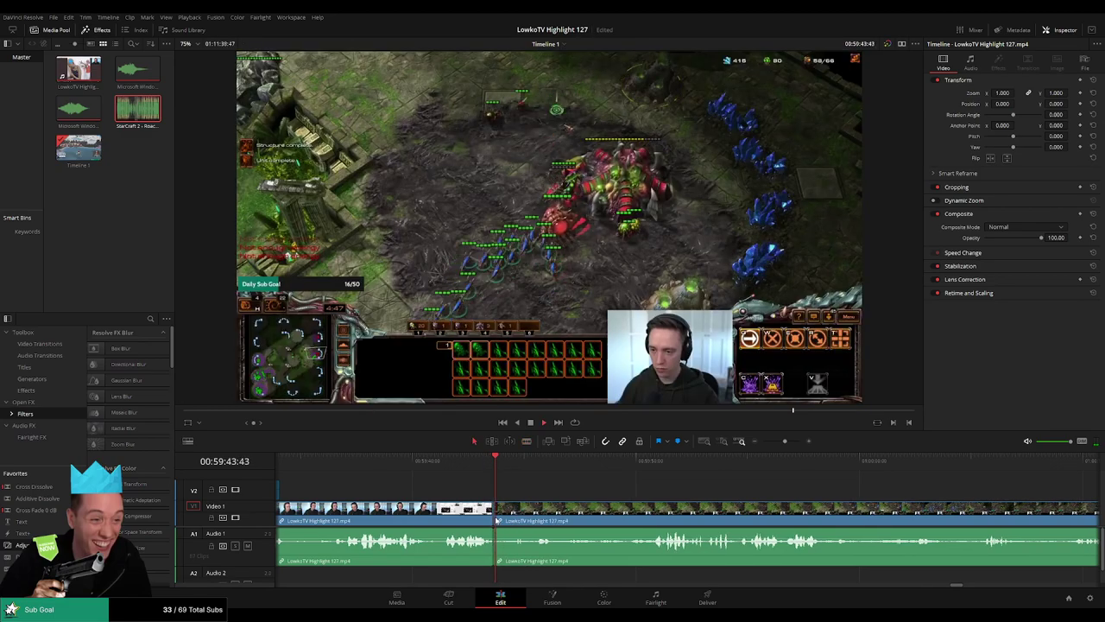
{"action": "key", "text": "space"}
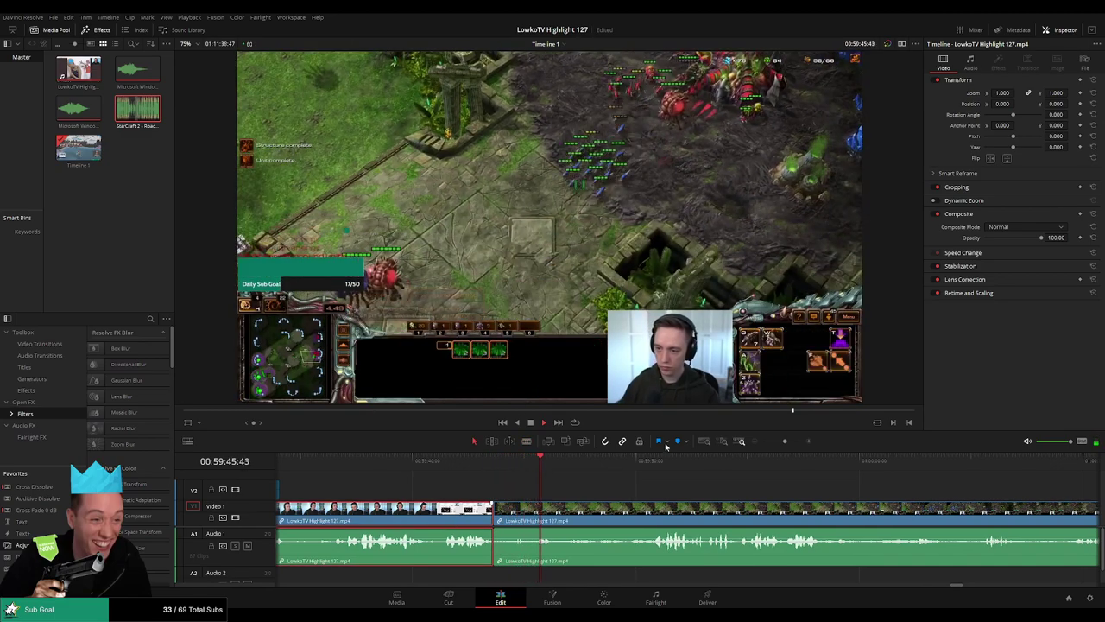
{"action": "left_click", "coordinate": [650, 485]}
{"action": "key", "text": "Up"}
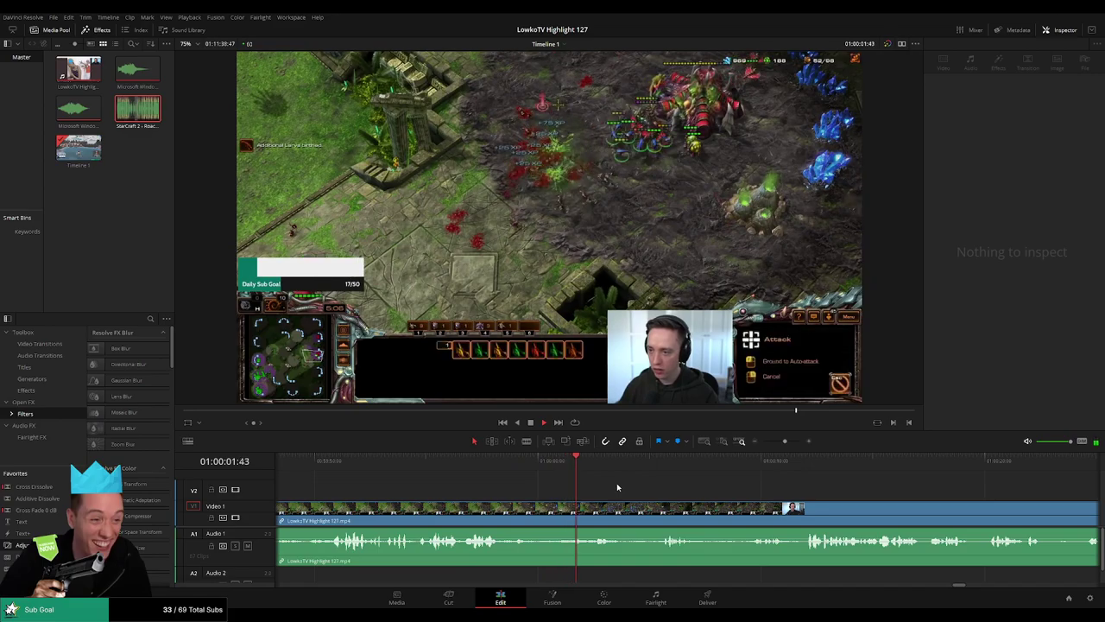
{"action": "left_click", "coordinate": [518, 509]}
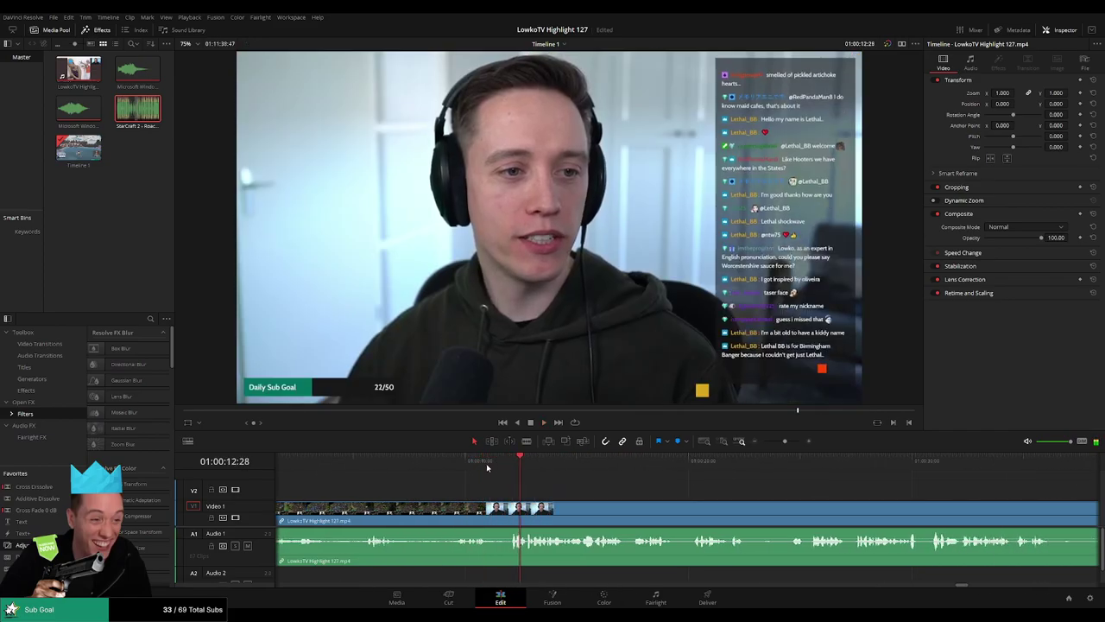
Blade the clip where the webcam shot starts and play back from the cut.
{"action": "left_click", "coordinate": [486, 463]}
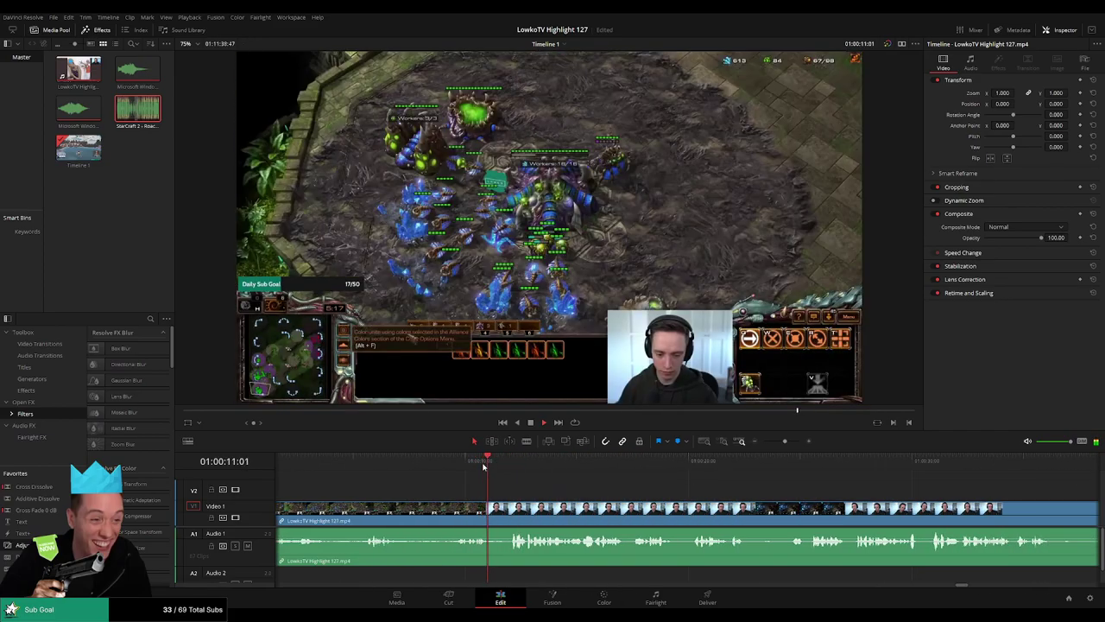
{"action": "key", "text": "b"}
{"action": "left_click", "coordinate": [498, 509]}
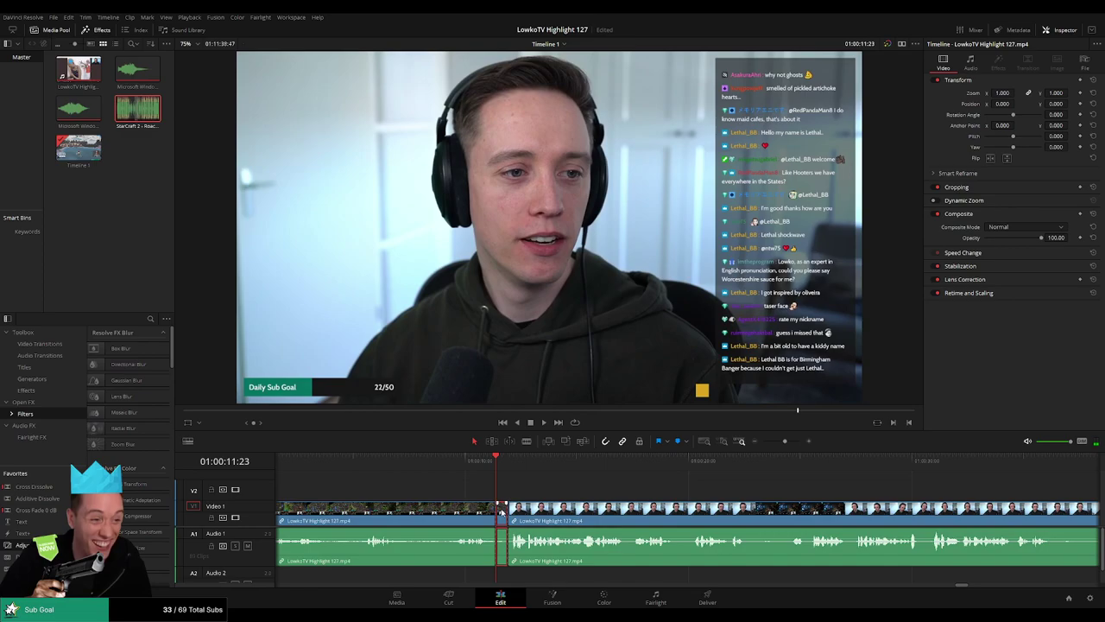
{"action": "left_click", "coordinate": [499, 512]}
{"action": "key", "text": "space"}
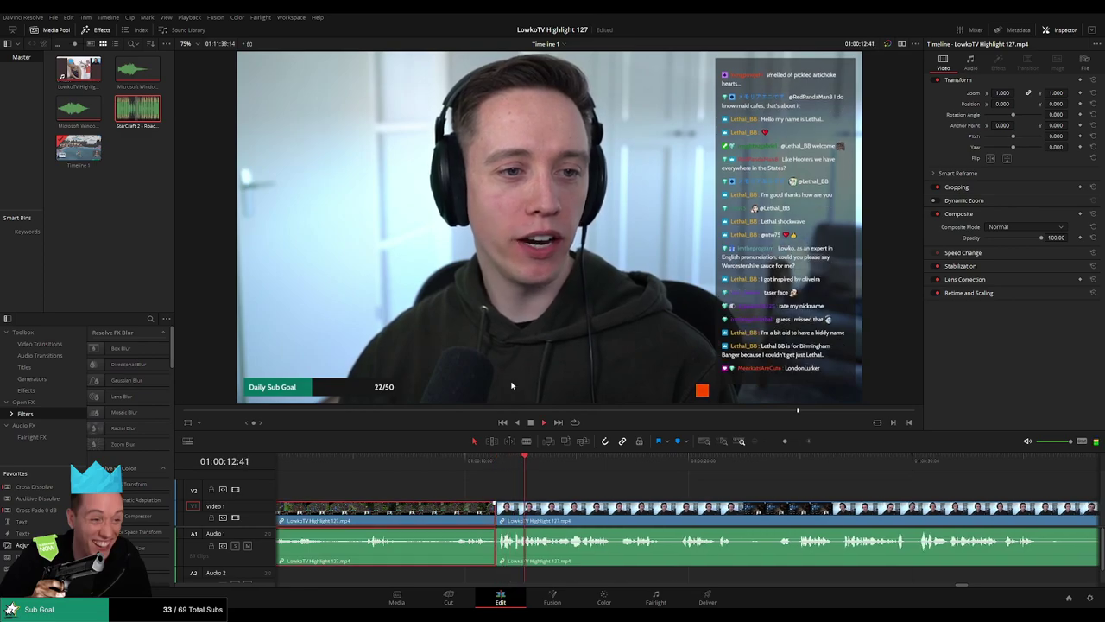
{"action": "left_click", "coordinate": [652, 483]}
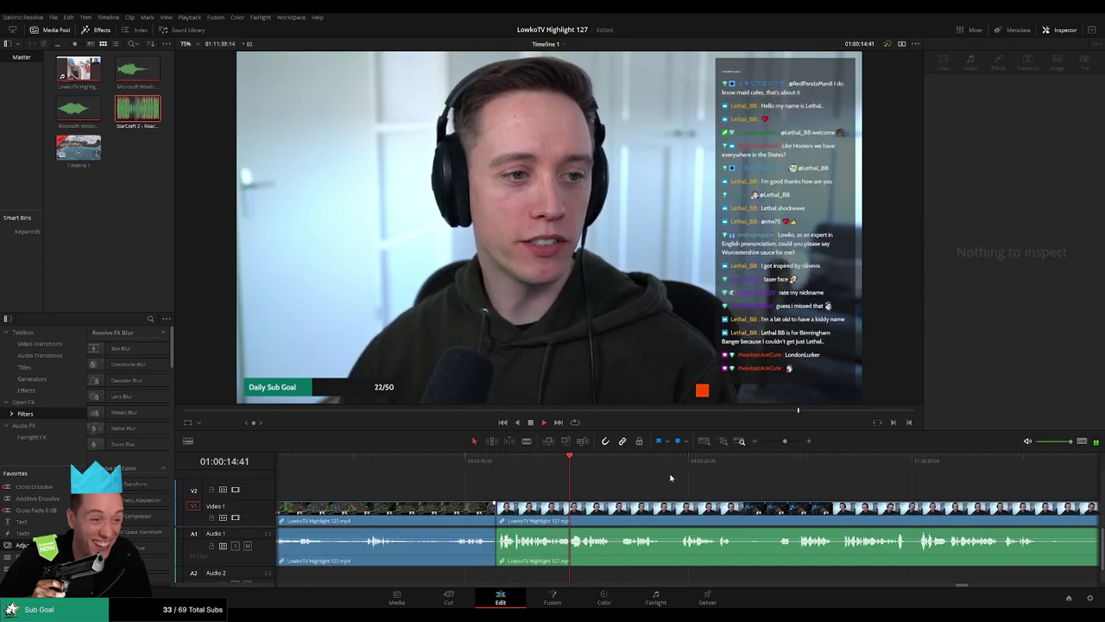
Split at the StarCraft menu footage and trim the menu off the following clip's start.
{"action": "left_click_drag", "start_coordinate": [785, 442], "coordinate": [772, 441]}
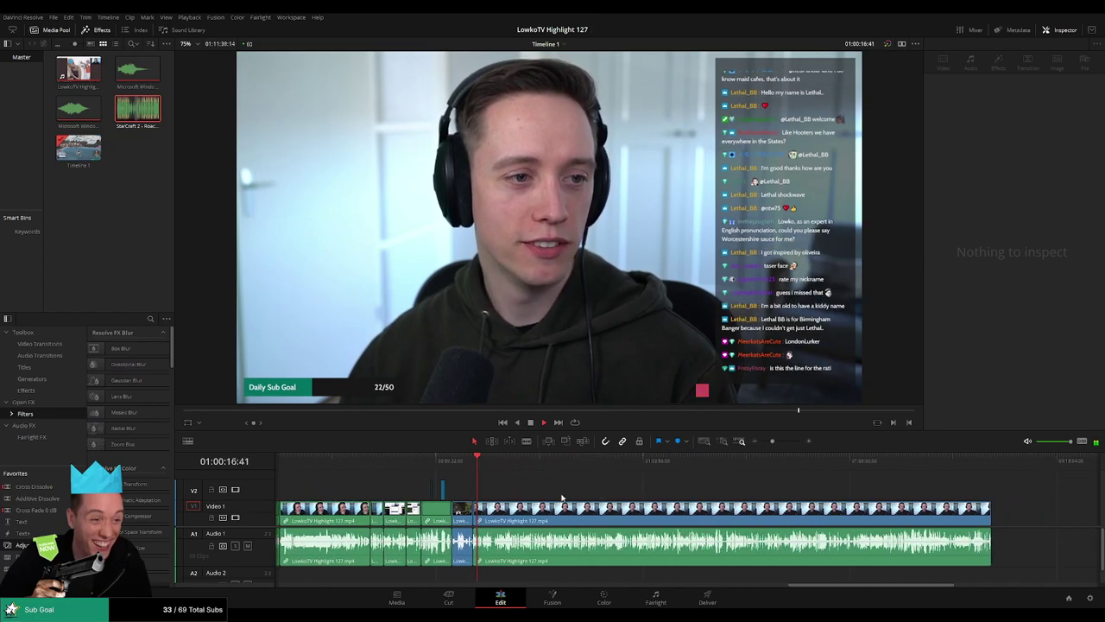
{"action": "scroll", "coordinate": [561, 499], "scroll_direction": "up", "scroll_amount": 2}
{"action": "scroll", "coordinate": [539, 494], "scroll_direction": "up", "scroll_amount": 2}
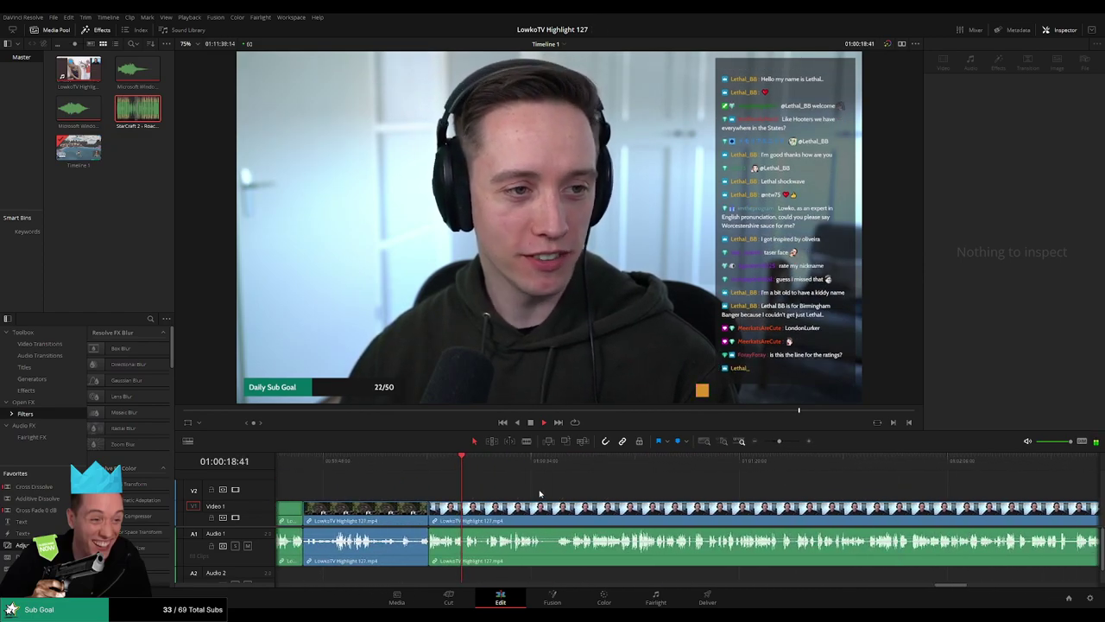
{"action": "scroll", "coordinate": [605, 499], "scroll_direction": "up", "scroll_amount": 2}
{"action": "scroll", "coordinate": [682, 503], "scroll_direction": "up", "scroll_amount": 1}
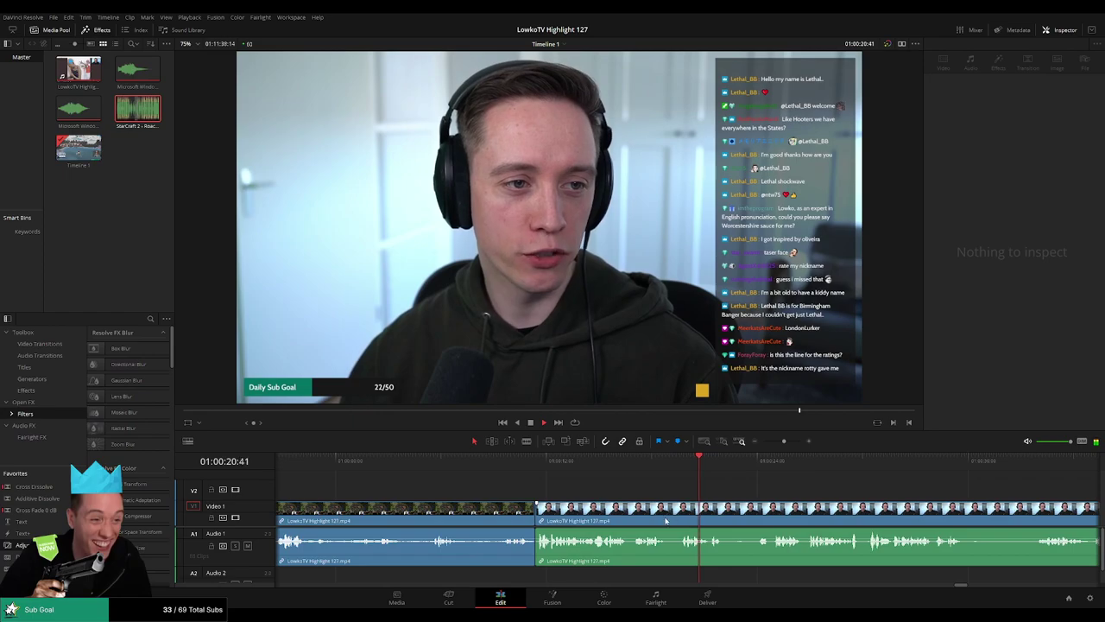
{"action": "scroll", "coordinate": [666, 520], "scroll_direction": "right", "scroll_amount": 2}
{"action": "left_click", "coordinate": [524, 469]}
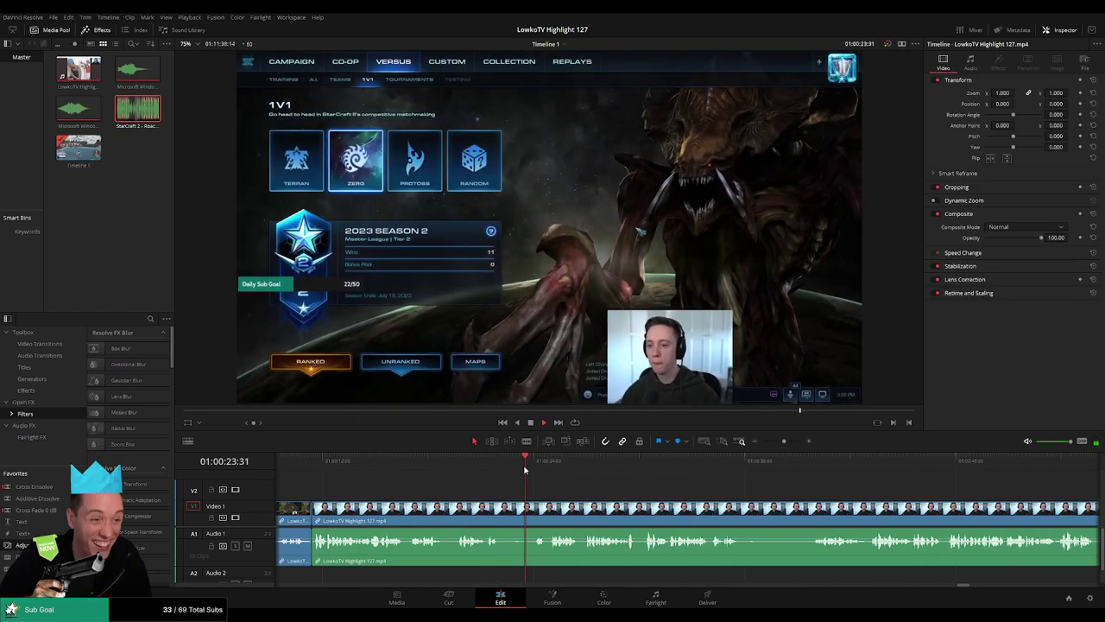
{"action": "key", "text": "b"}
{"action": "left_click", "coordinate": [501, 509]}
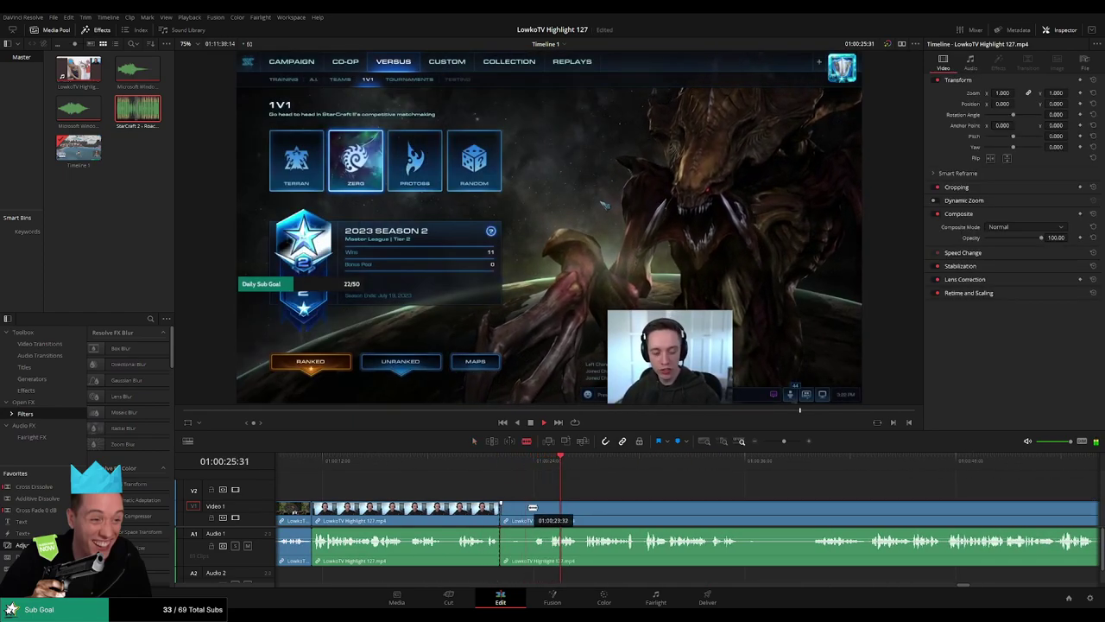
{"action": "left_click_drag", "start_coordinate": [532, 507], "coordinate": [526, 510]}
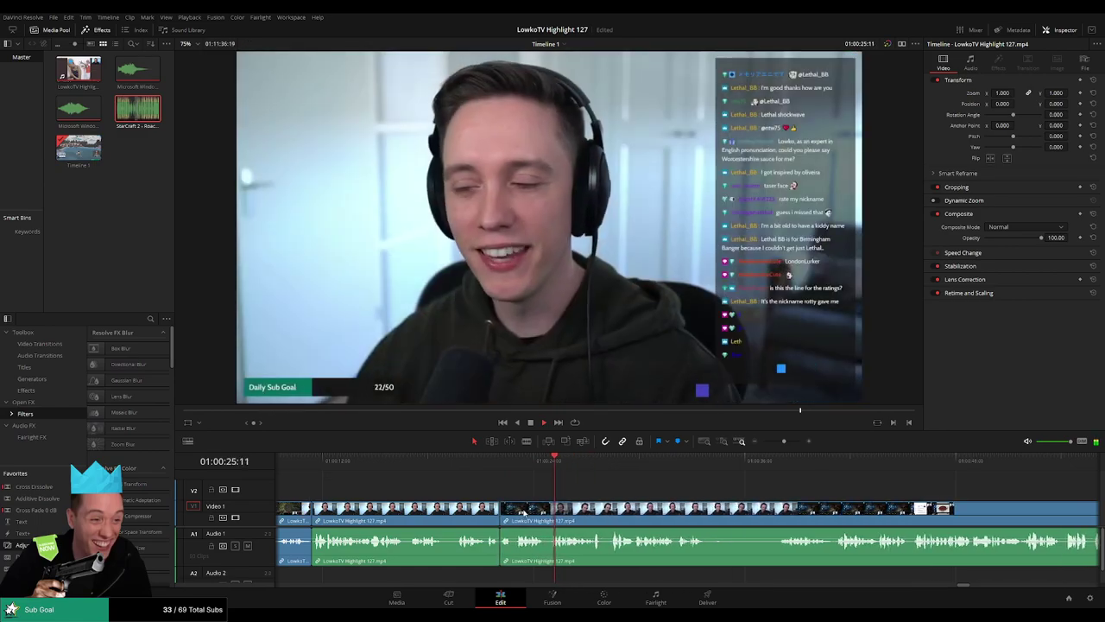
{"action": "left_click", "coordinate": [444, 518]}
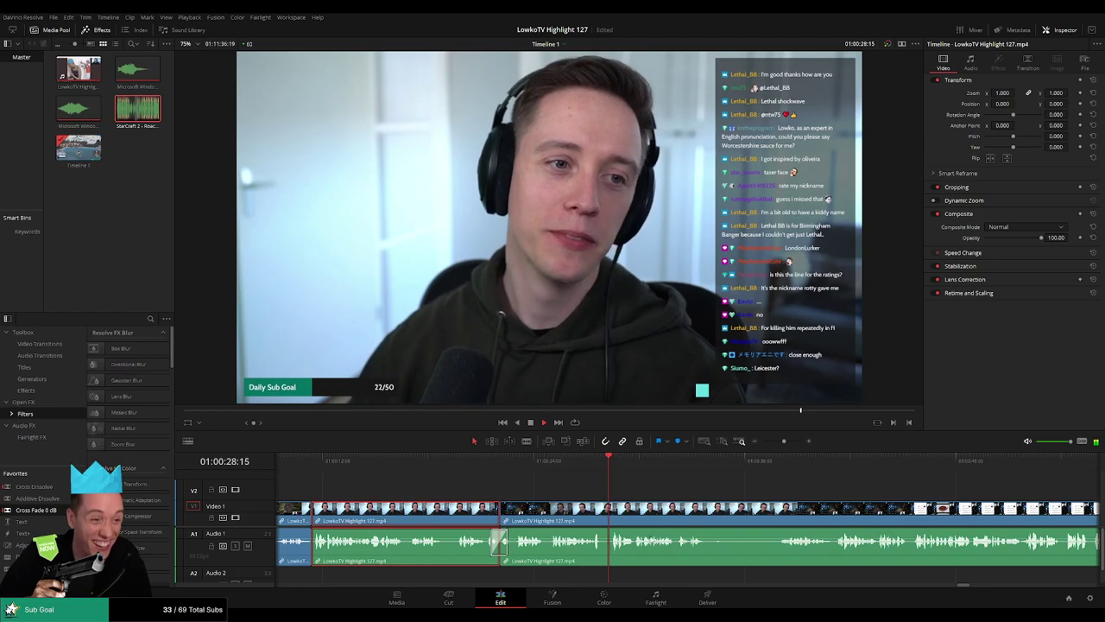
{"action": "left_click", "coordinate": [719, 484]}
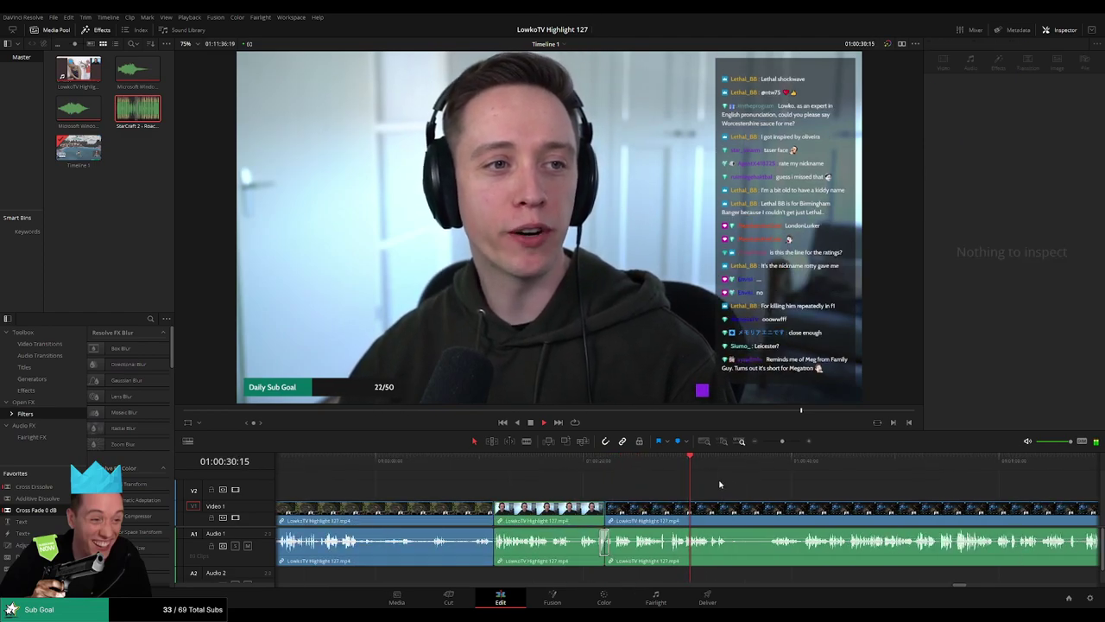
Blade out the short webcam stretch ending at 01:00:35 and close the gap.
{"action": "scroll", "coordinate": [743, 486], "scroll_direction": "down", "scroll_amount": 3}
{"action": "scroll", "coordinate": [520, 480], "scroll_direction": "down", "scroll_amount": 3}
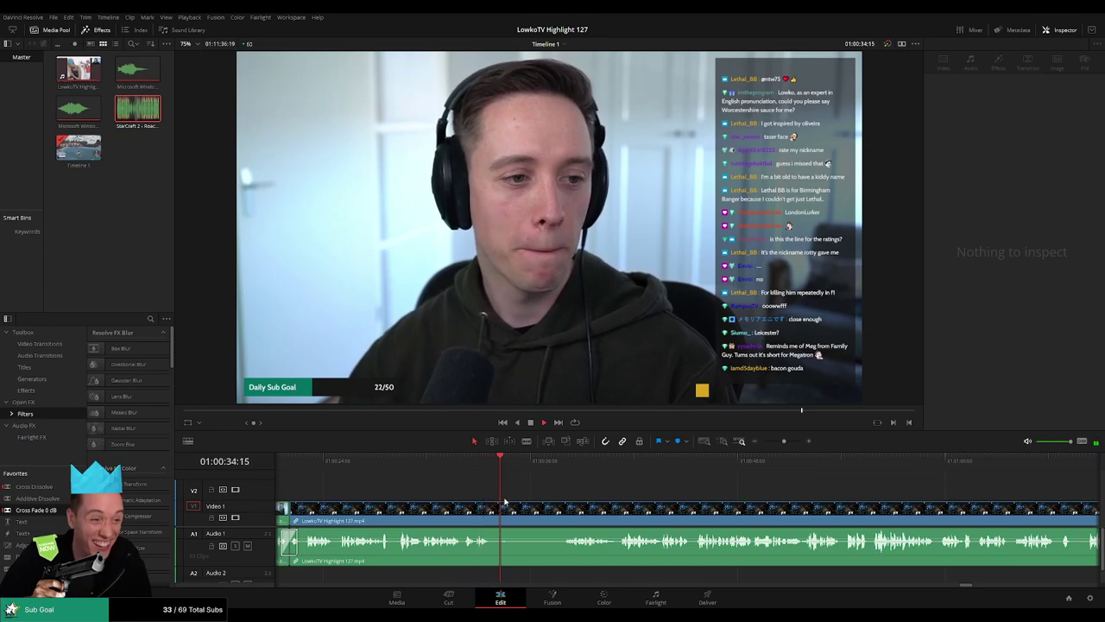
{"action": "key", "text": "b"}
{"action": "left_click", "coordinate": [494, 508]}
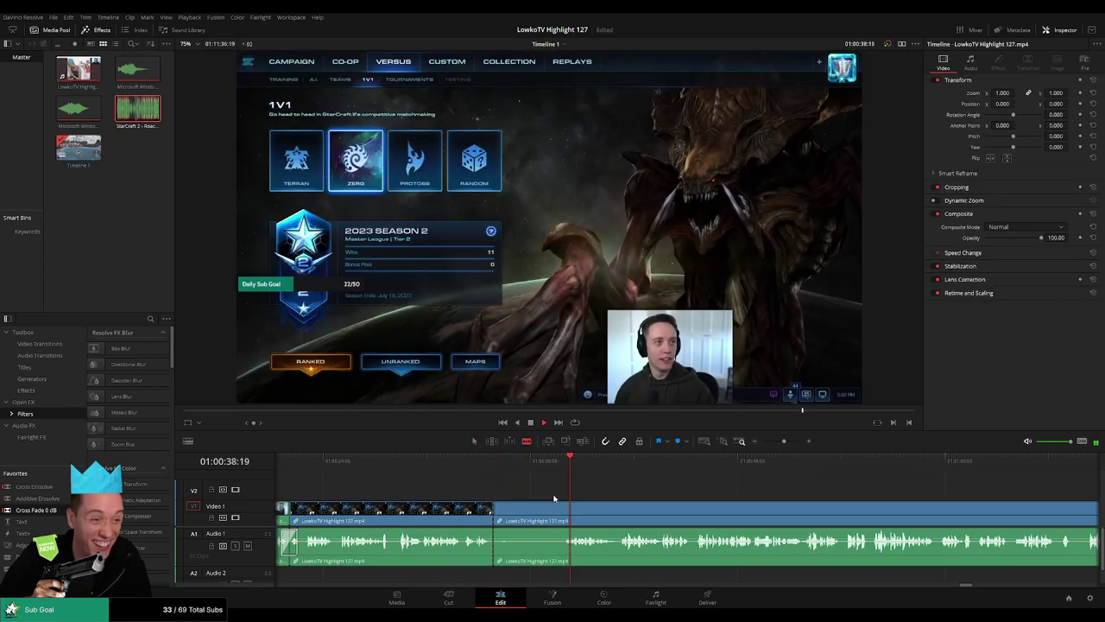
{"action": "left_click_drag", "start_coordinate": [538, 460], "coordinate": [512, 466]}
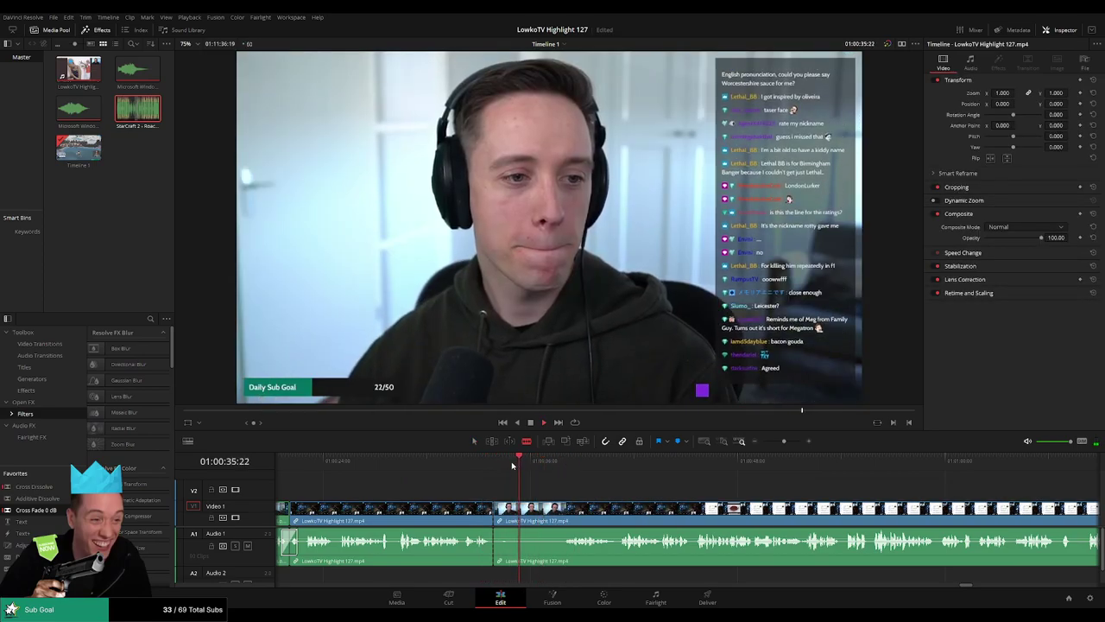
{"action": "key", "text": "space"}
{"action": "left_click", "coordinate": [512, 508]}
{"action": "key", "text": "a"}
{"action": "left_click", "coordinate": [512, 518]}
{"action": "key", "text": "Delete"}
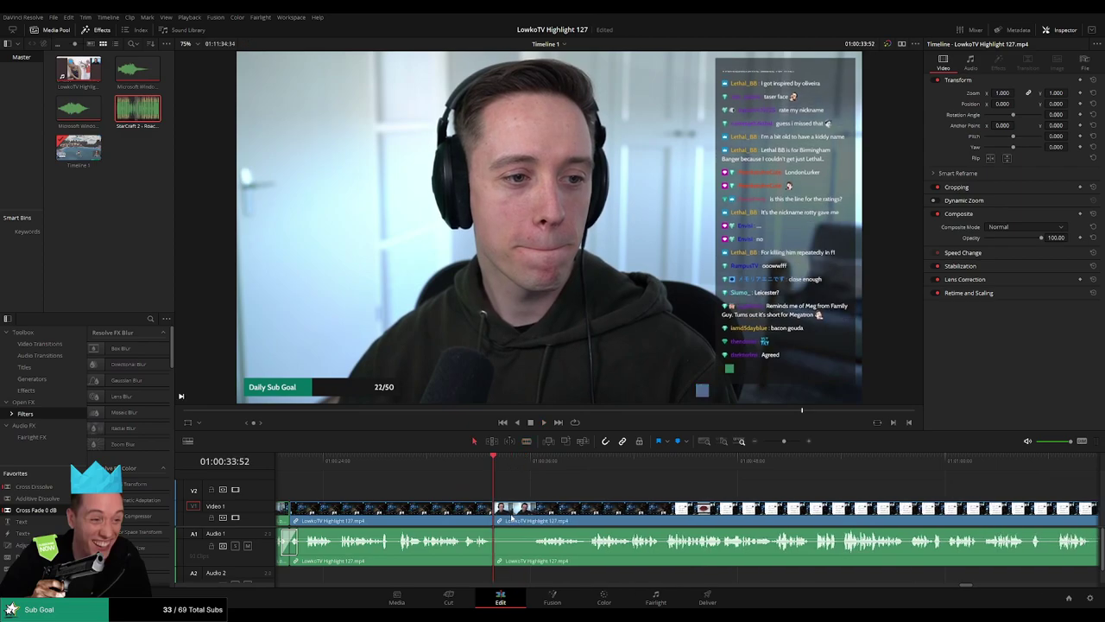
{"action": "key", "text": "space"}
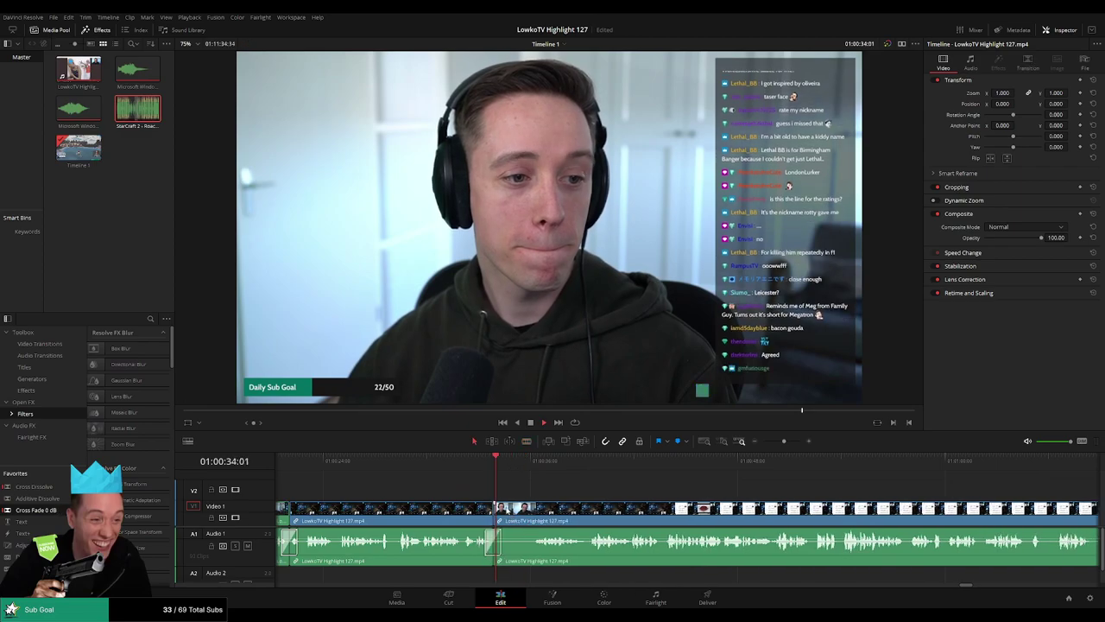
{"action": "left_click", "coordinate": [491, 544]}
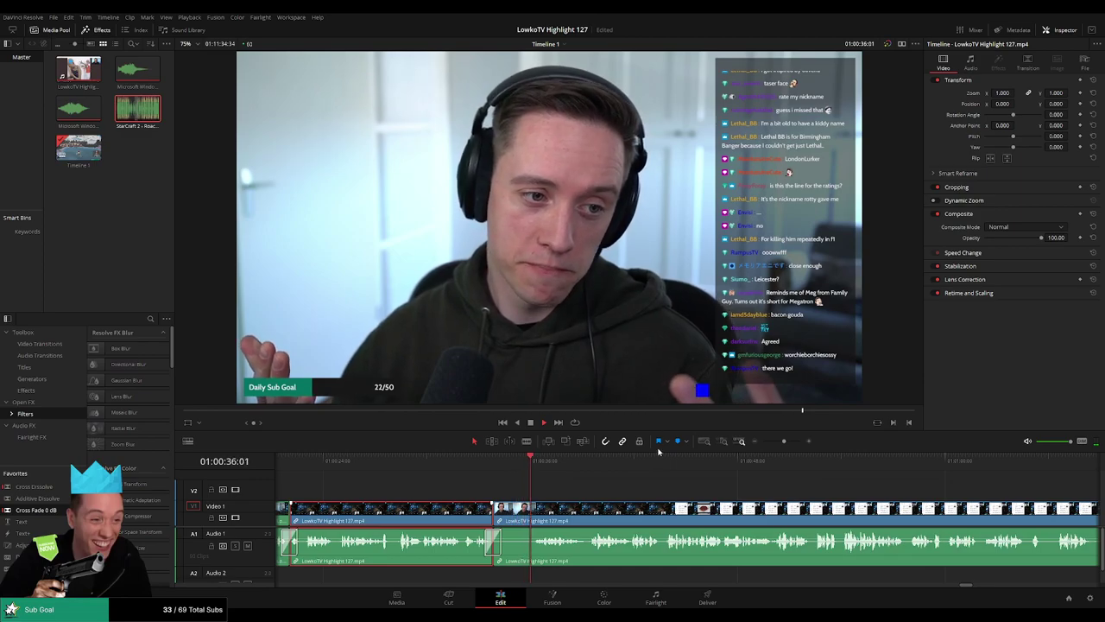
{"action": "left_click", "coordinate": [624, 492]}
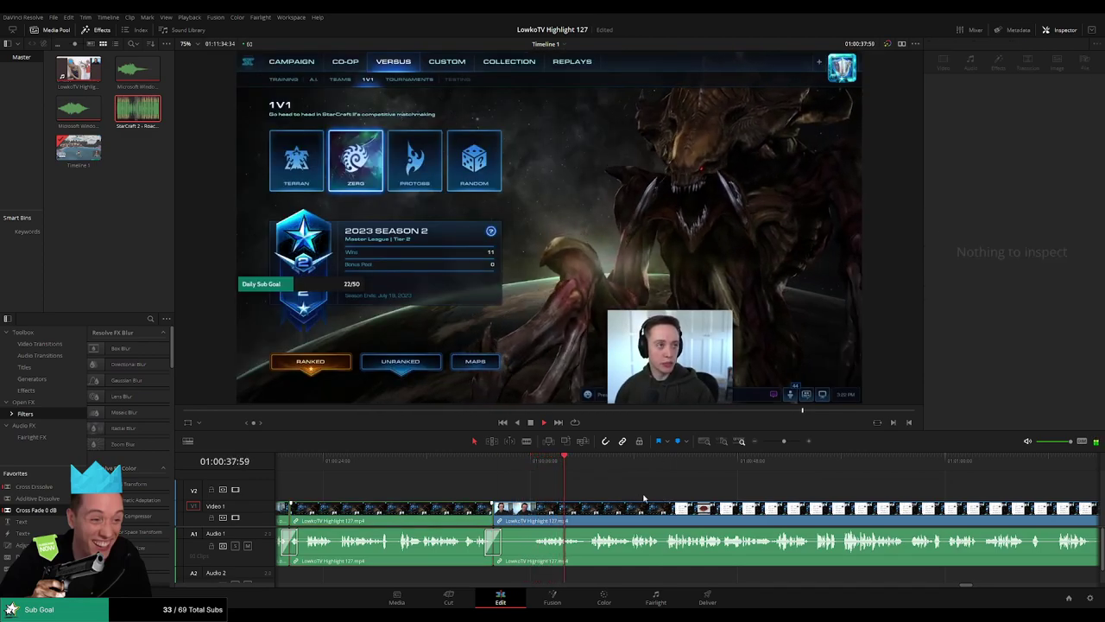
{"action": "left_click_drag", "start_coordinate": [784, 441], "coordinate": [782, 442]}
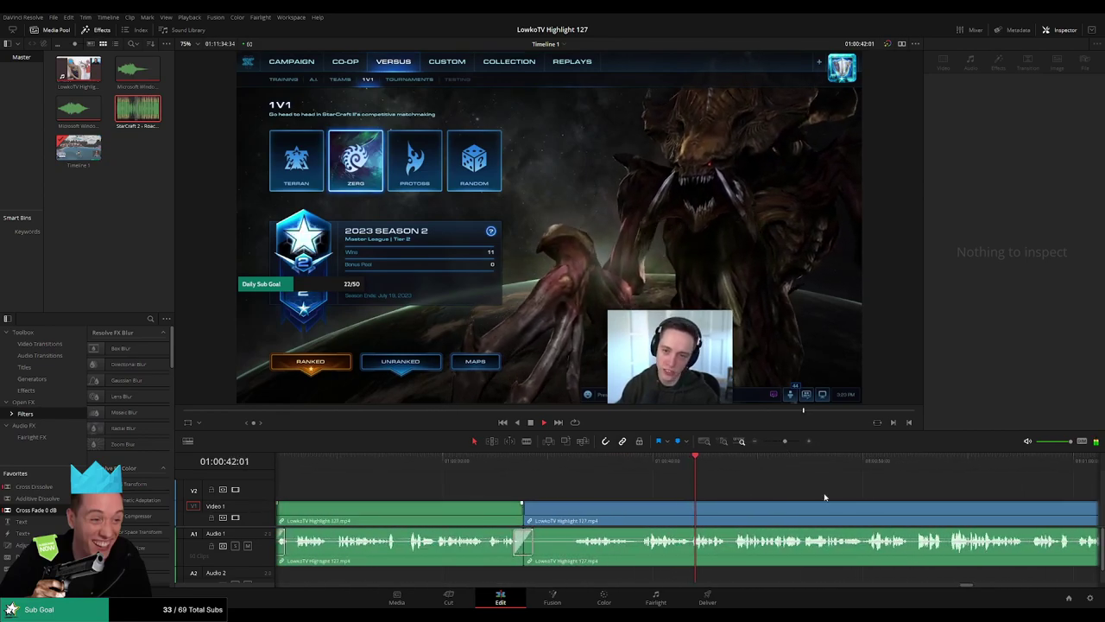
{"action": "scroll", "coordinate": [503, 494], "scroll_direction": "up", "scroll_amount": 2}
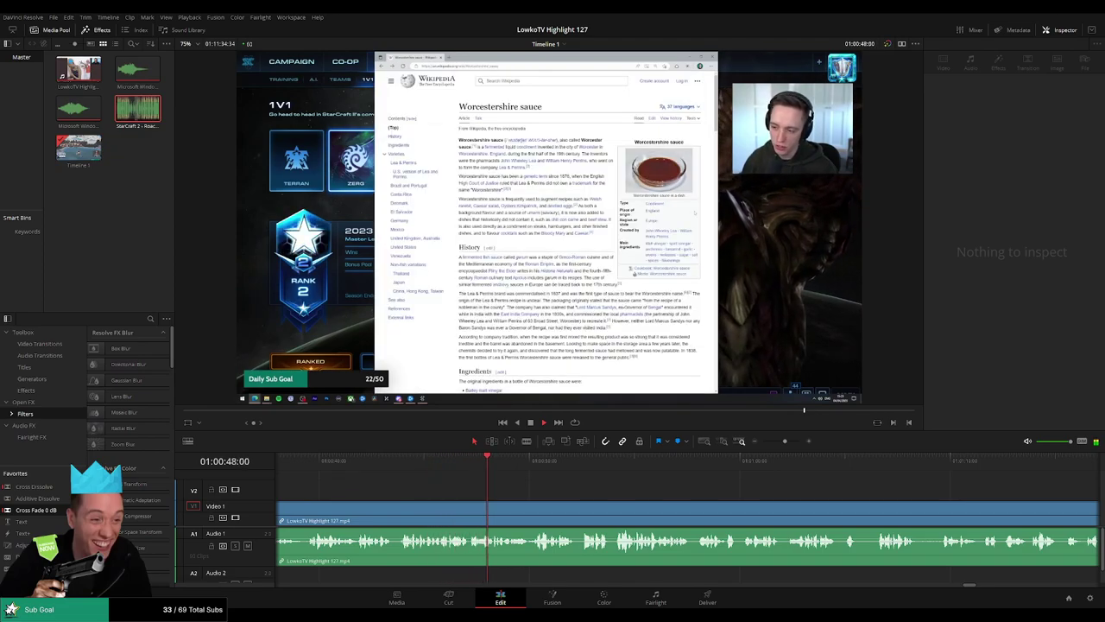
{"action": "scroll", "coordinate": [671, 493], "scroll_direction": "right", "scroll_amount": 2}
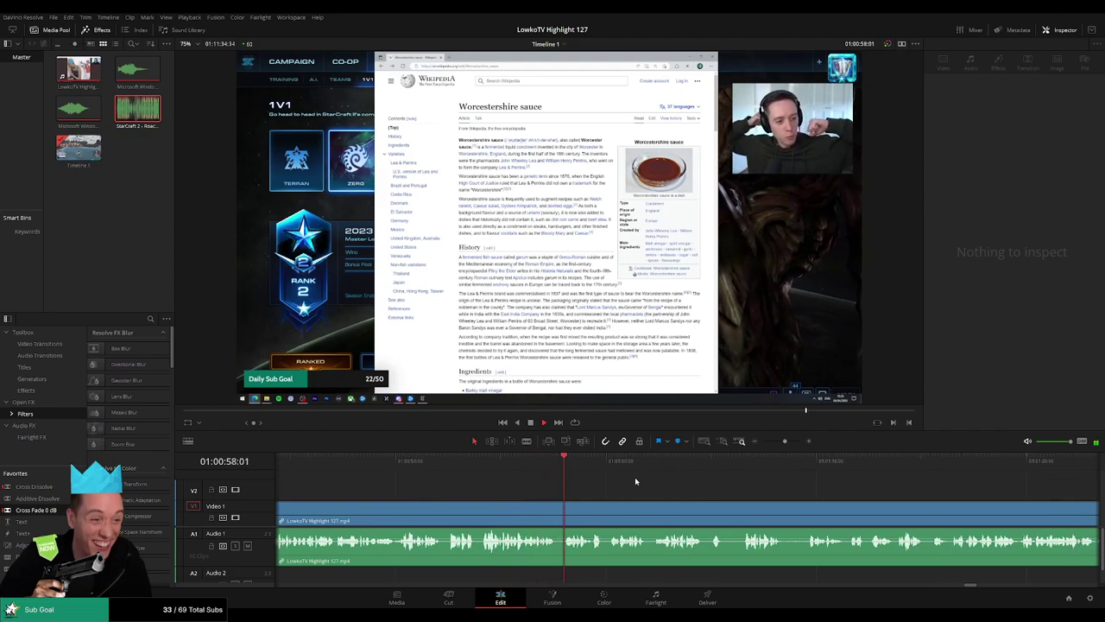
{"action": "scroll", "coordinate": [605, 483], "scroll_direction": "right", "scroll_amount": 3}
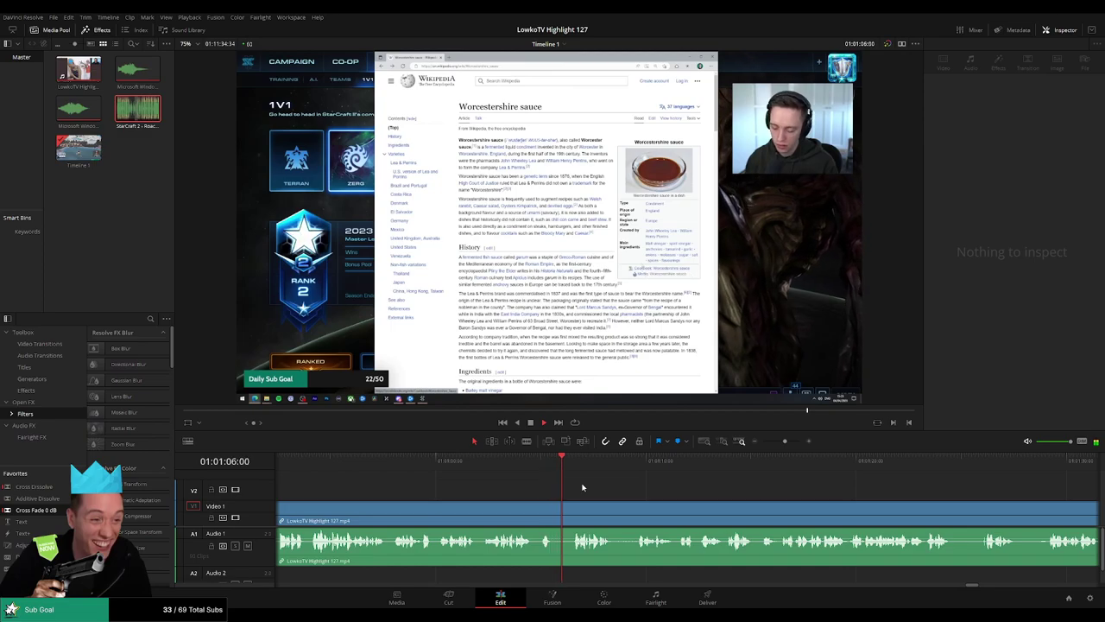
{"action": "scroll", "coordinate": [657, 493], "scroll_direction": "right", "scroll_amount": 2}
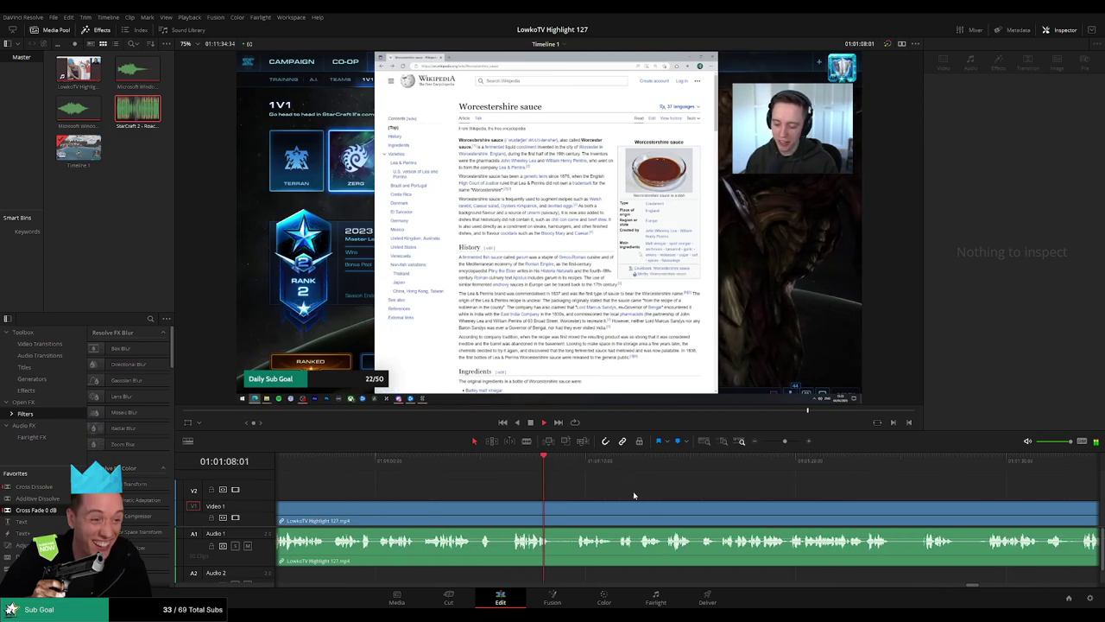
{"action": "left_click", "coordinate": [570, 514]}
{"action": "scroll", "coordinate": [604, 496], "scroll_direction": "right", "scroll_amount": 2}
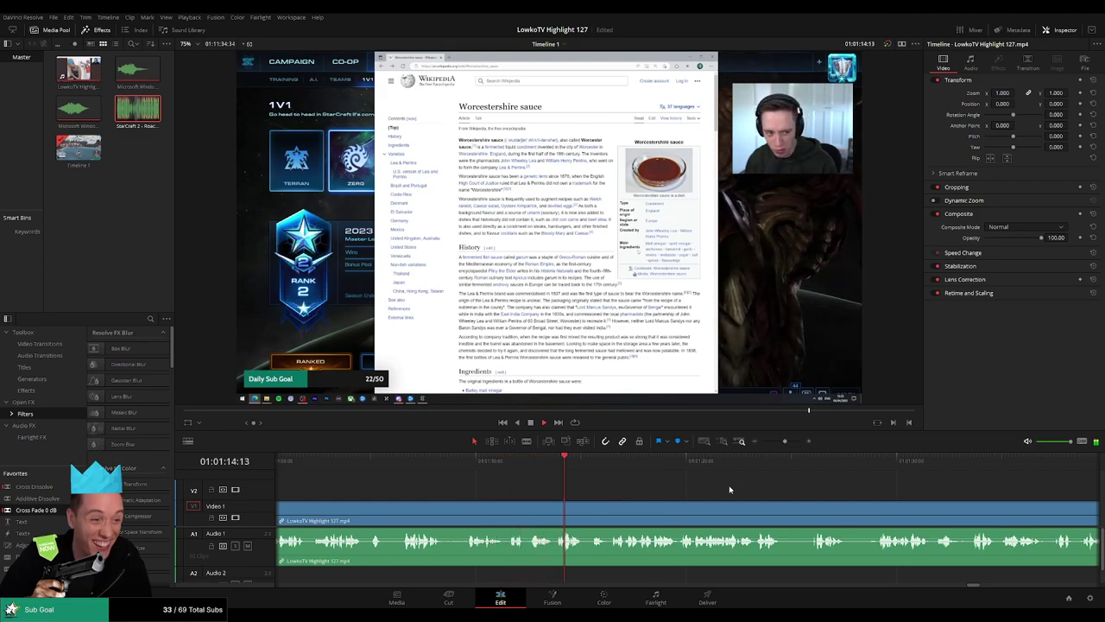
{"action": "scroll", "coordinate": [682, 489], "scroll_direction": "right", "scroll_amount": 2}
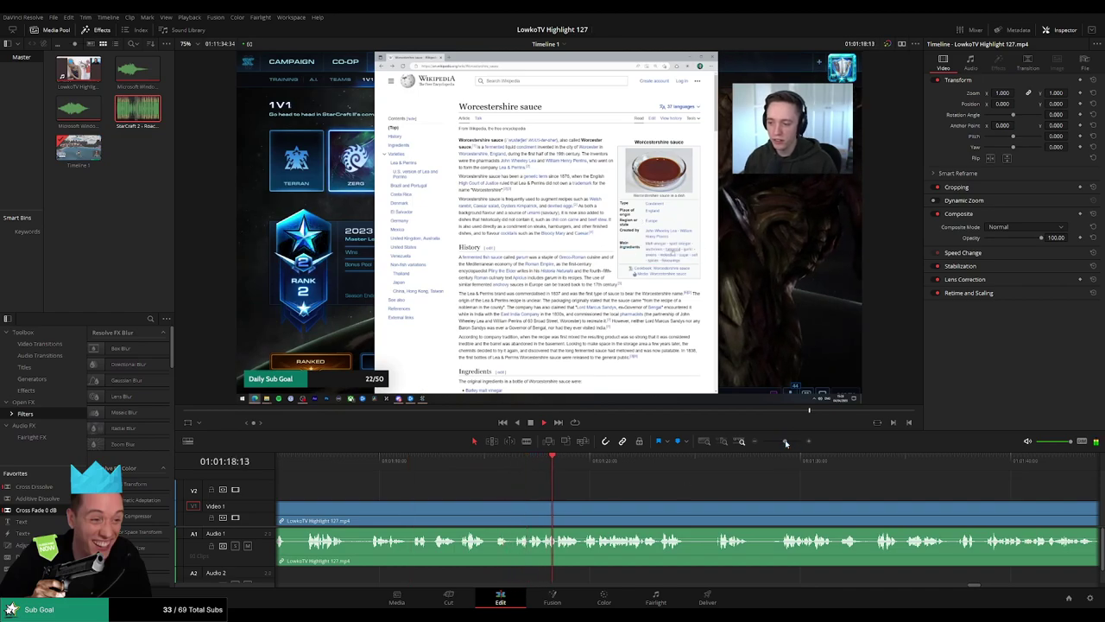
{"action": "mouse_move", "coordinate": [786, 442]}
{"action": "left_mouse_down"}
{"action": "mouse_move", "coordinate": [768, 441]}
{"action": "mouse_move", "coordinate": [782, 443]}
{"action": "left_mouse_up"}
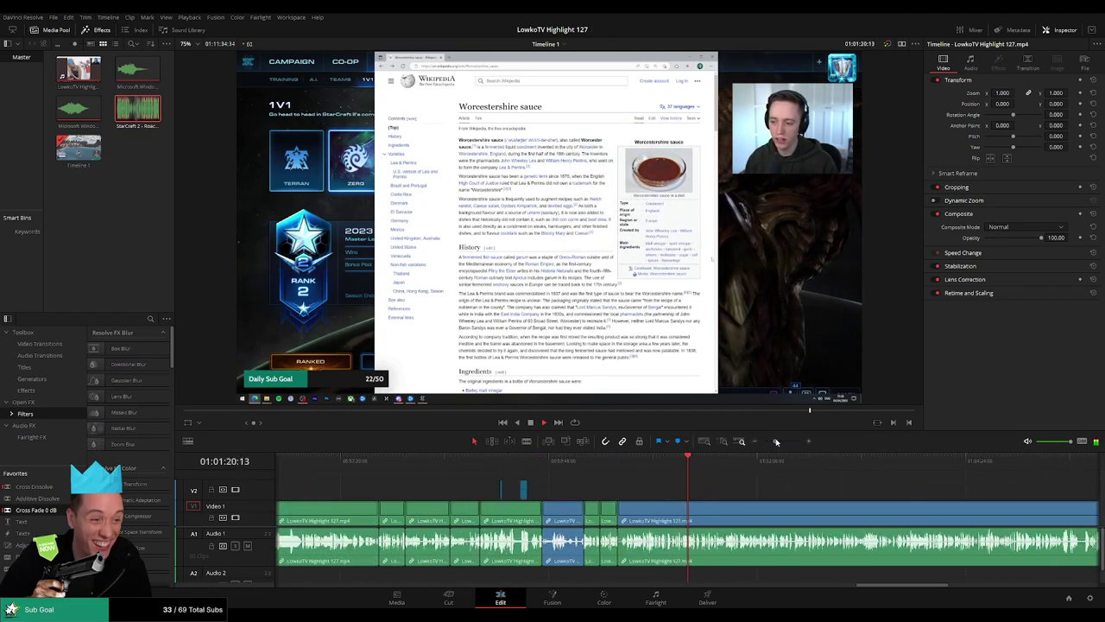
{"action": "scroll", "coordinate": [631, 494], "scroll_direction": "right", "scroll_amount": 3}
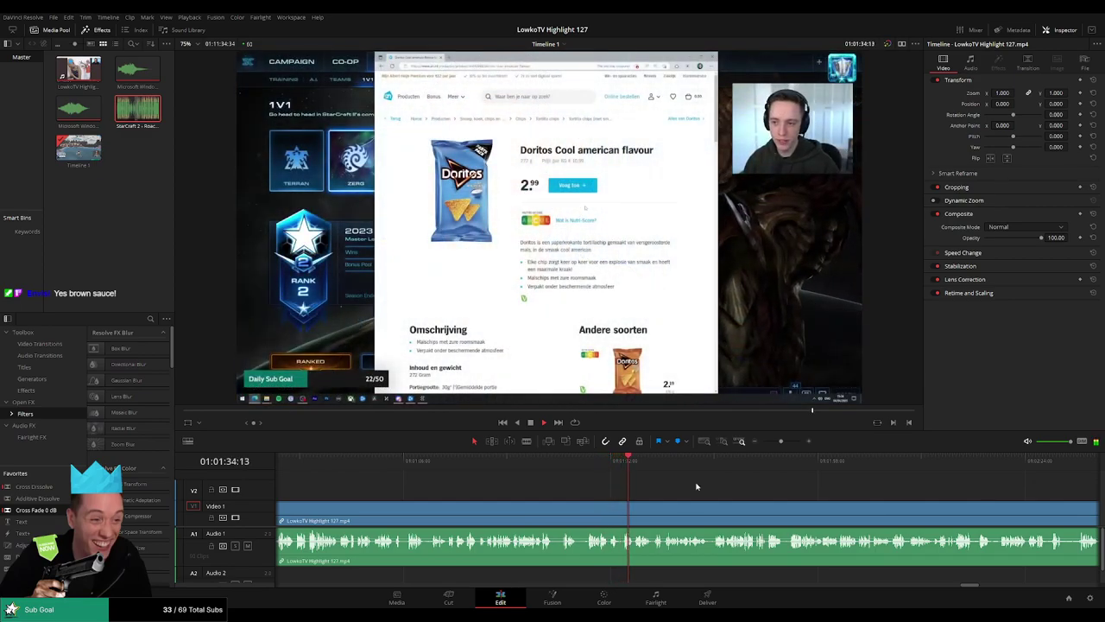
{"action": "scroll", "coordinate": [704, 487], "scroll_direction": "up", "scroll_amount": 1}
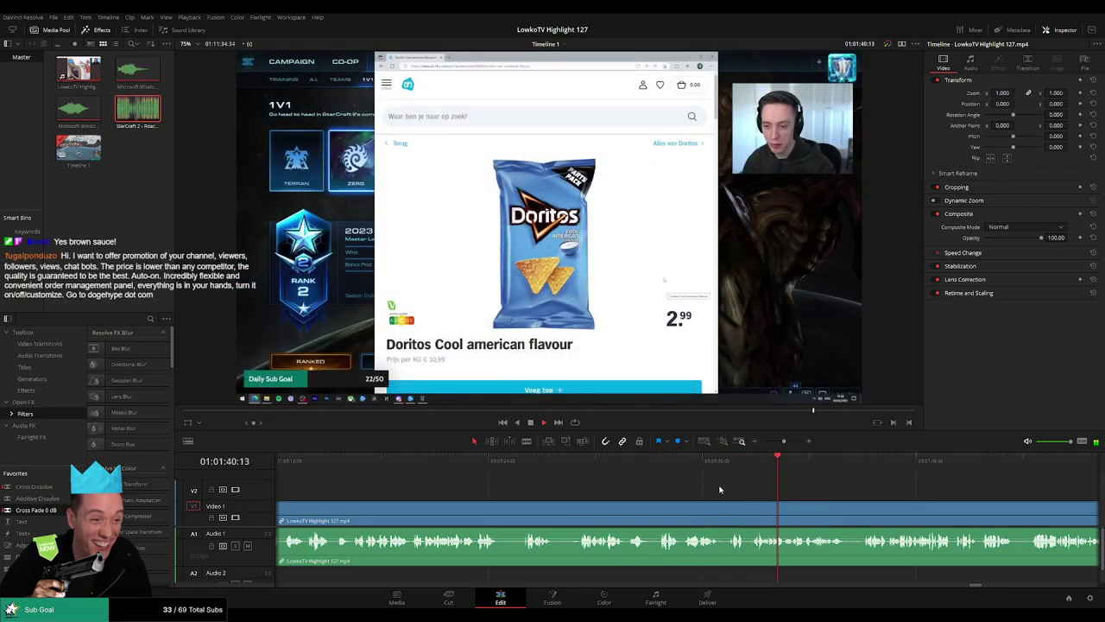
{"action": "scroll", "coordinate": [615, 488], "scroll_direction": "right", "scroll_amount": 3}
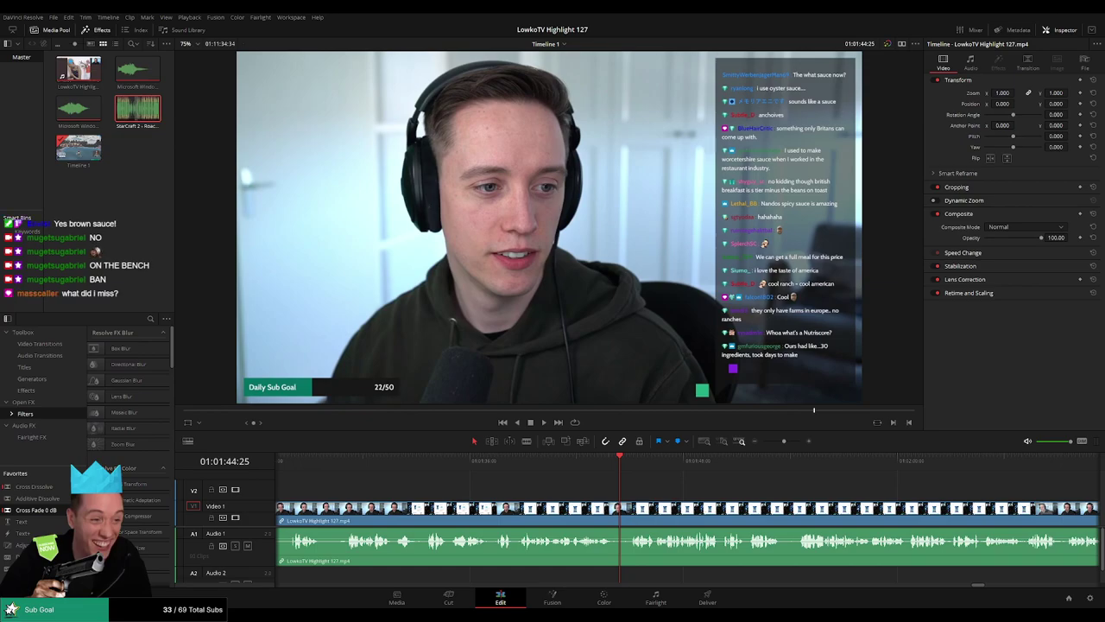
{"action": "key", "text": "space"}
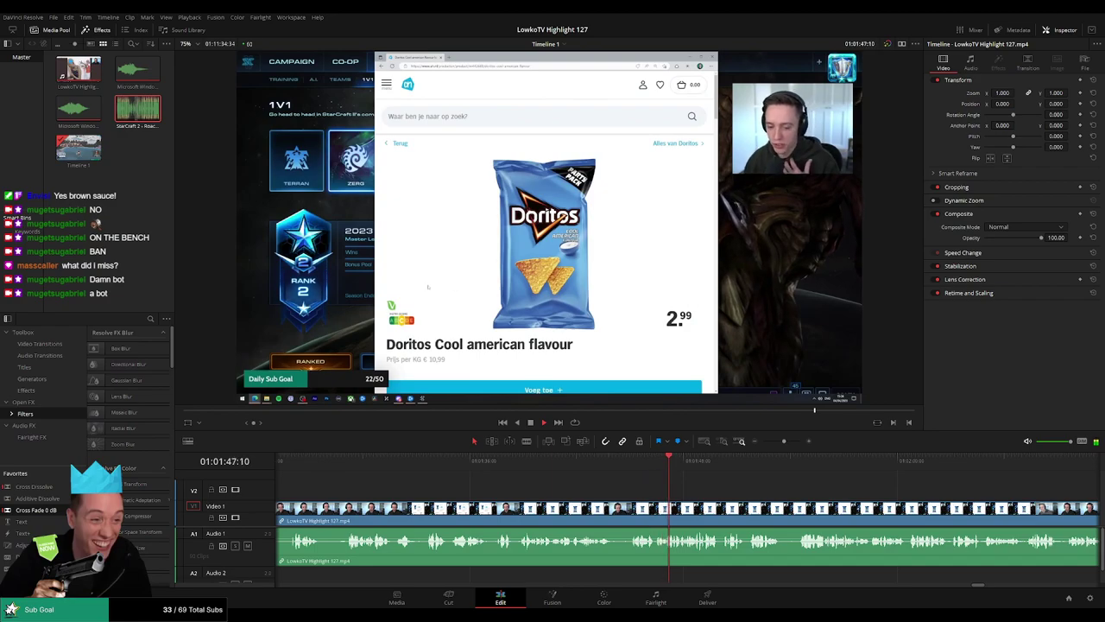
{"action": "scroll", "coordinate": [768, 494], "scroll_direction": "right", "scroll_amount": 2}
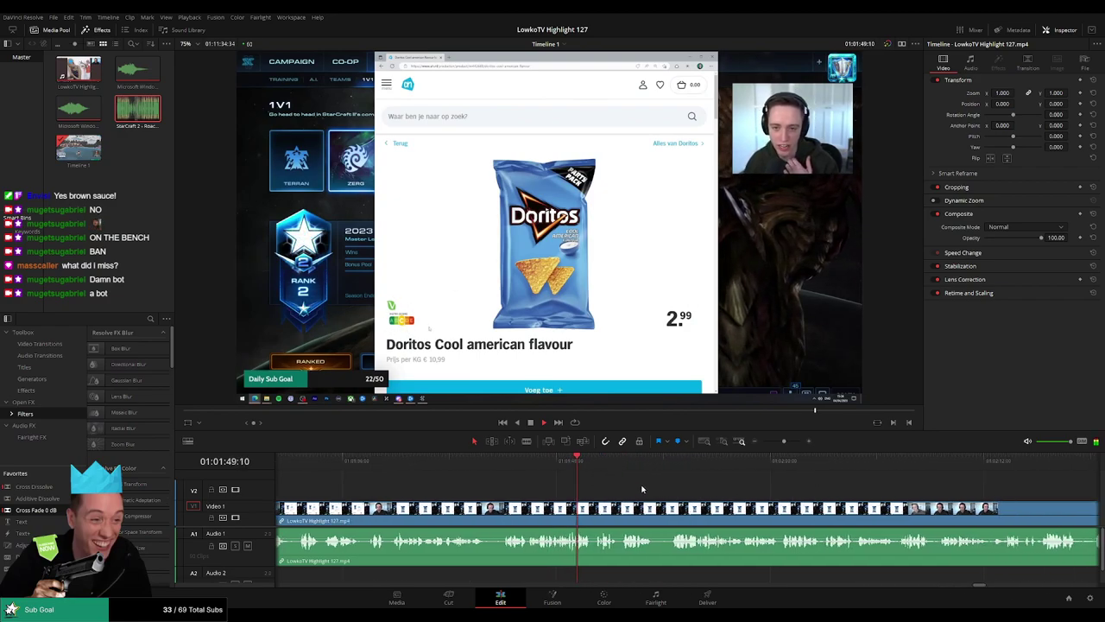
{"action": "scroll", "coordinate": [693, 492], "scroll_direction": "right", "scroll_amount": 2}
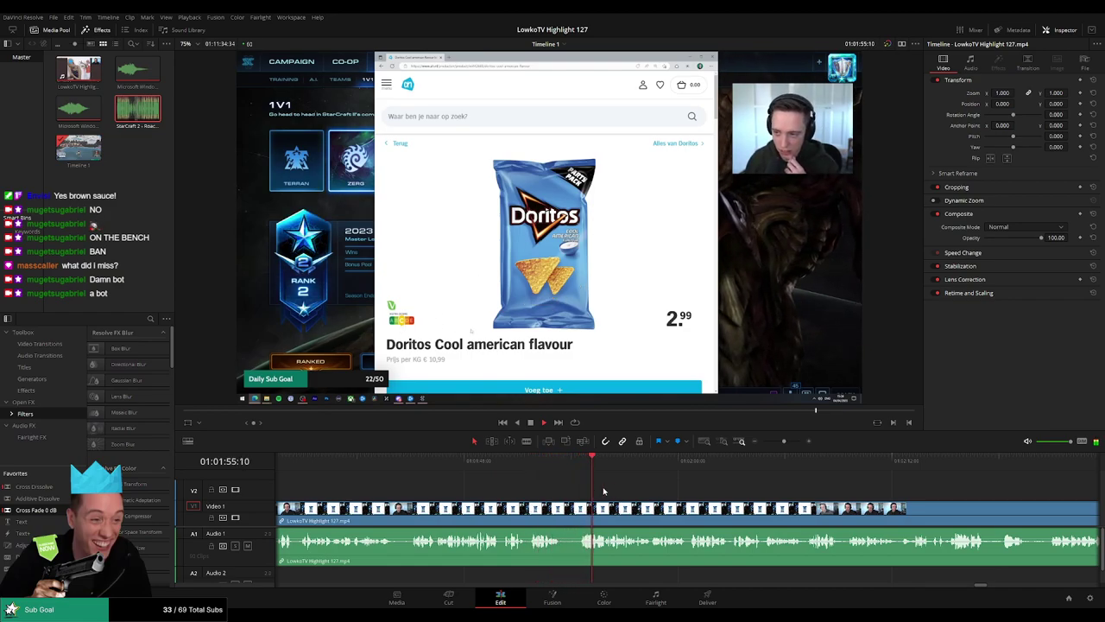
{"action": "scroll", "coordinate": [565, 486], "scroll_direction": "right", "scroll_amount": 3}
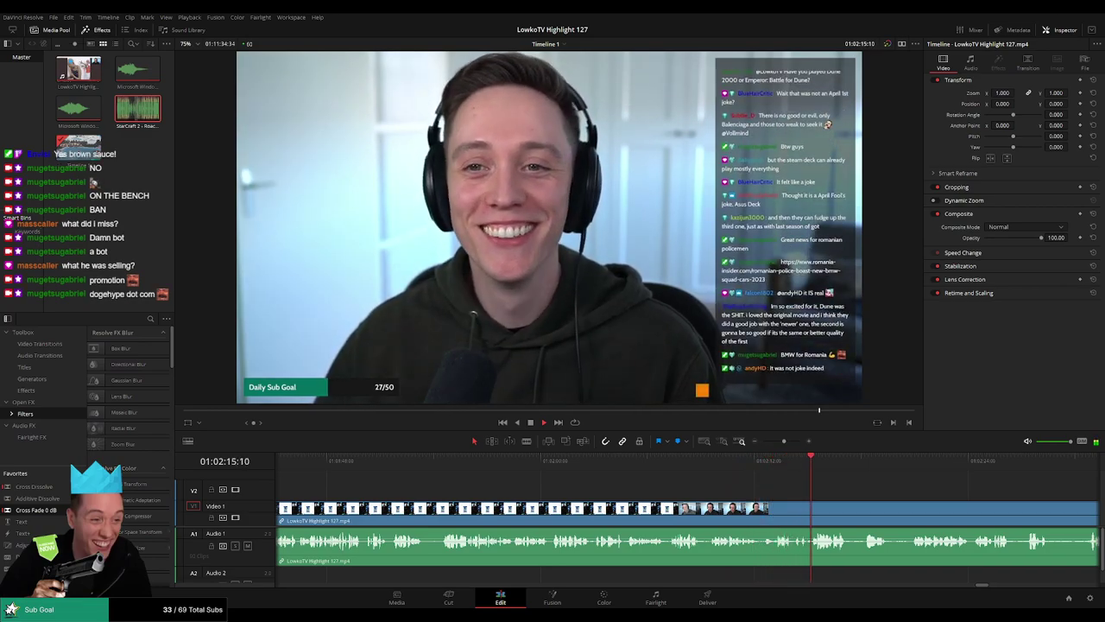
Blade the clip at 01:02:12 and ripple-delete the unwanted stretch after the cut.
{"action": "left_click", "coordinate": [765, 460]}
{"action": "scroll", "coordinate": [791, 496], "scroll_direction": "up", "scroll_amount": 2}
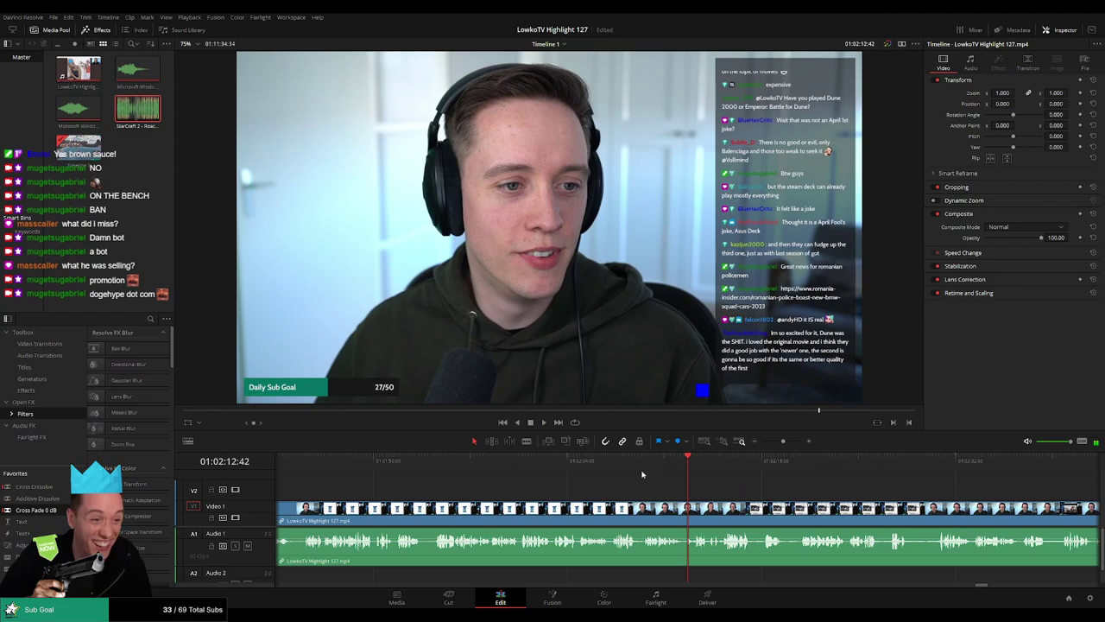
{"action": "scroll", "coordinate": [562, 501], "scroll_direction": "down", "scroll_amount": 3}
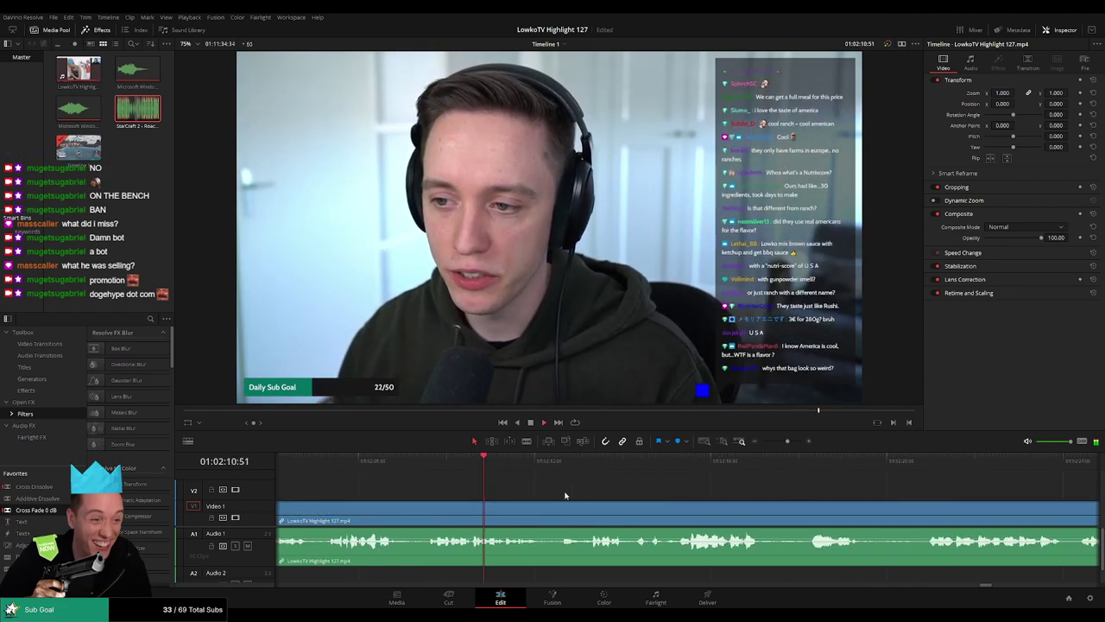
{"action": "key", "text": "b"}
{"action": "left_click", "coordinate": [546, 510]}
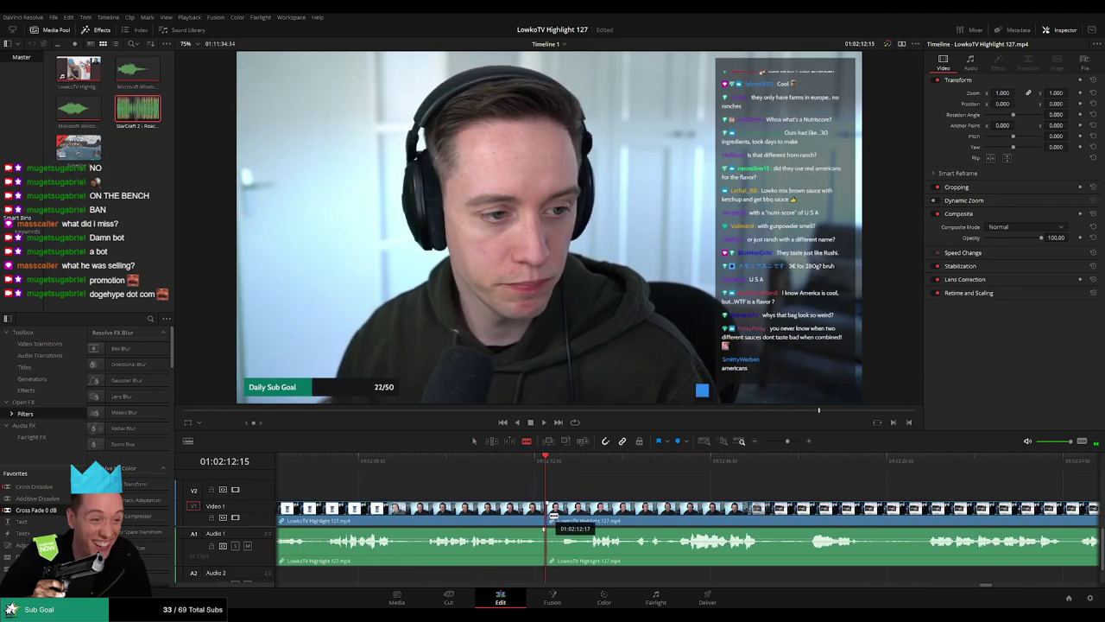
{"action": "left_click", "coordinate": [553, 517]}
{"action": "key", "text": "Delete"}
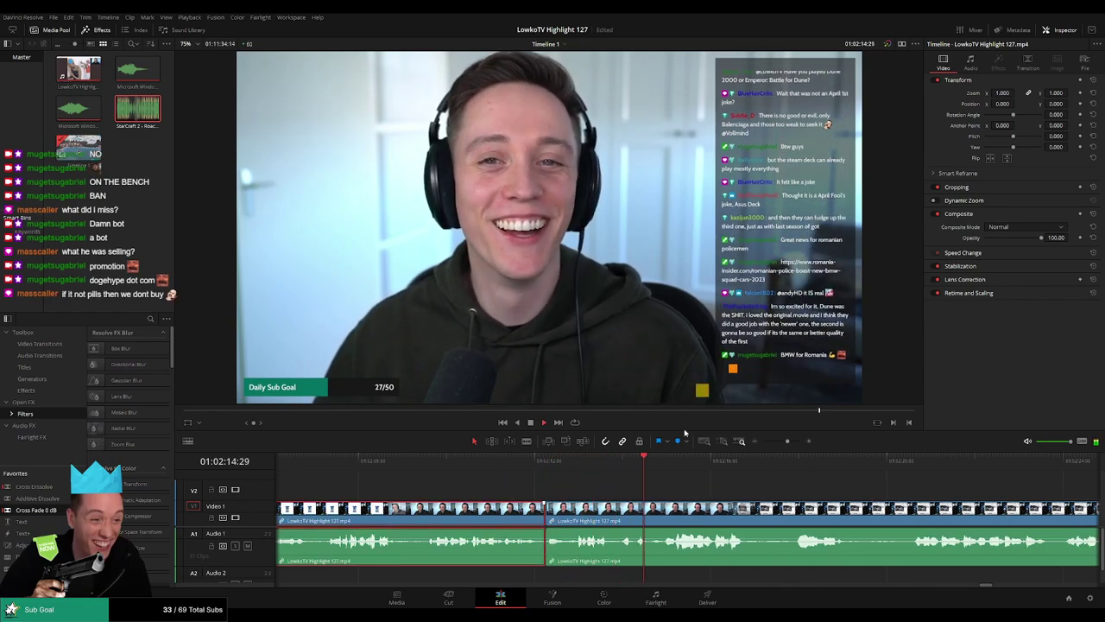
{"action": "key", "text": "ctrl+shift+a"}
{"action": "left_click_drag", "start_coordinate": [787, 447], "coordinate": [776, 446]}
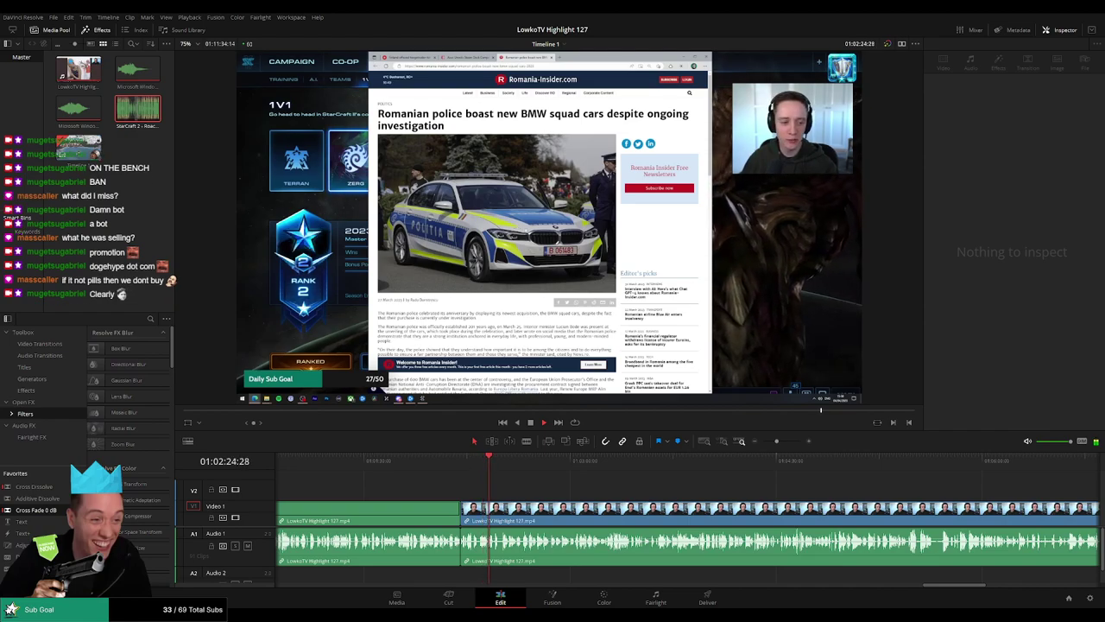
Blade the highlight clip near 01:02:33 and ripple delete the section before the cut.
{"action": "scroll", "coordinate": [526, 492], "scroll_direction": "up", "scroll_amount": 2}
{"action": "scroll", "coordinate": [535, 492], "scroll_direction": "down", "scroll_amount": 3}
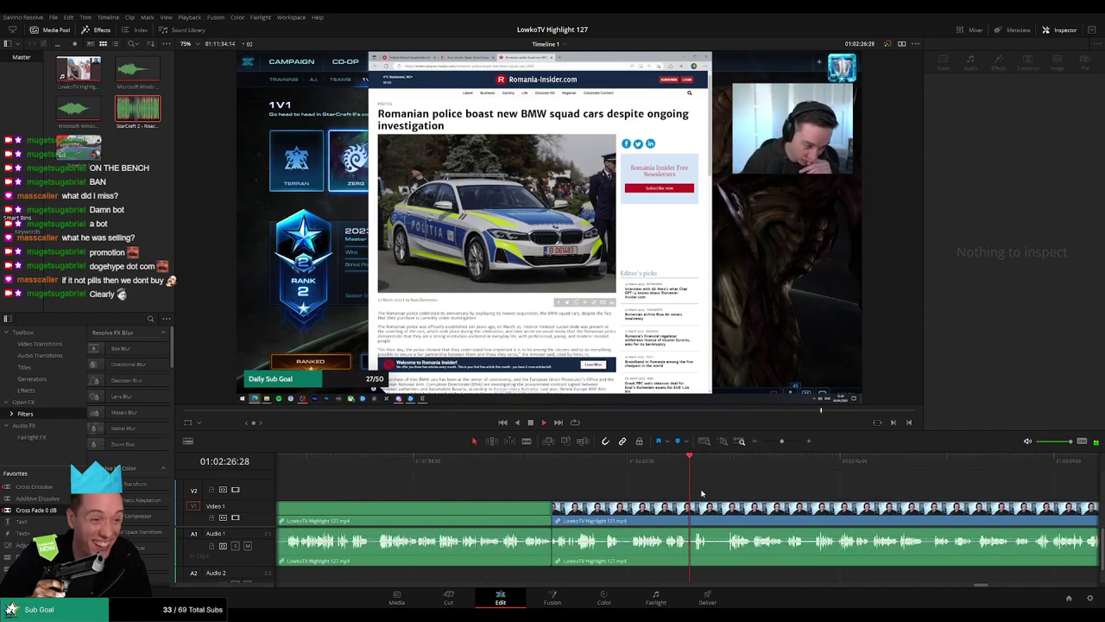
{"action": "scroll", "coordinate": [561, 493], "scroll_direction": "down", "scroll_amount": 2}
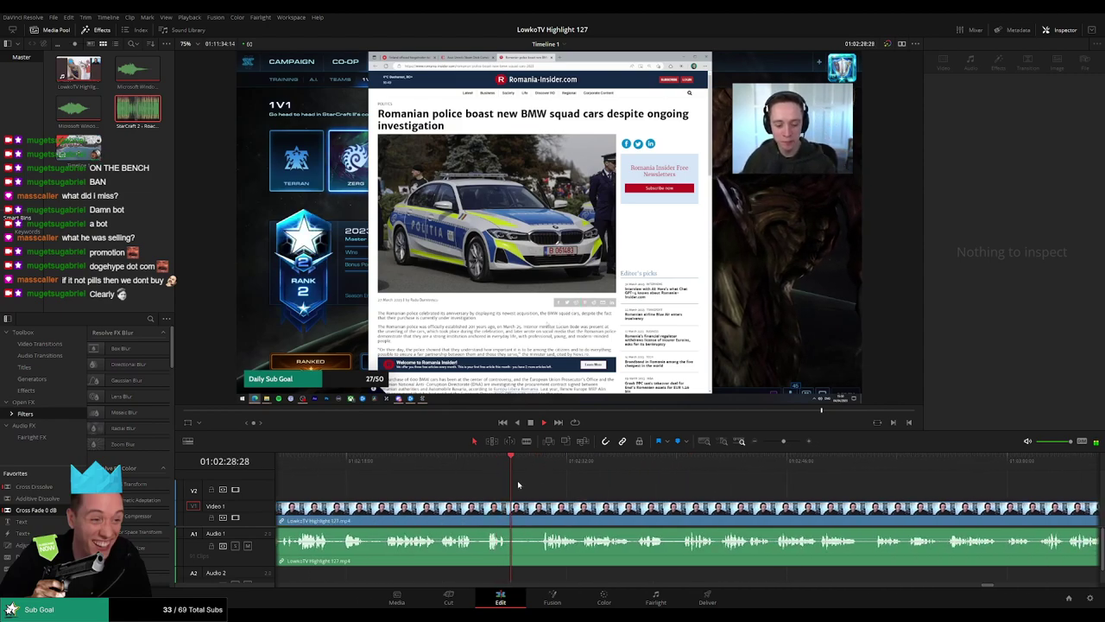
{"action": "left_click", "coordinate": [575, 508]}
{"action": "key", "text": "b"}
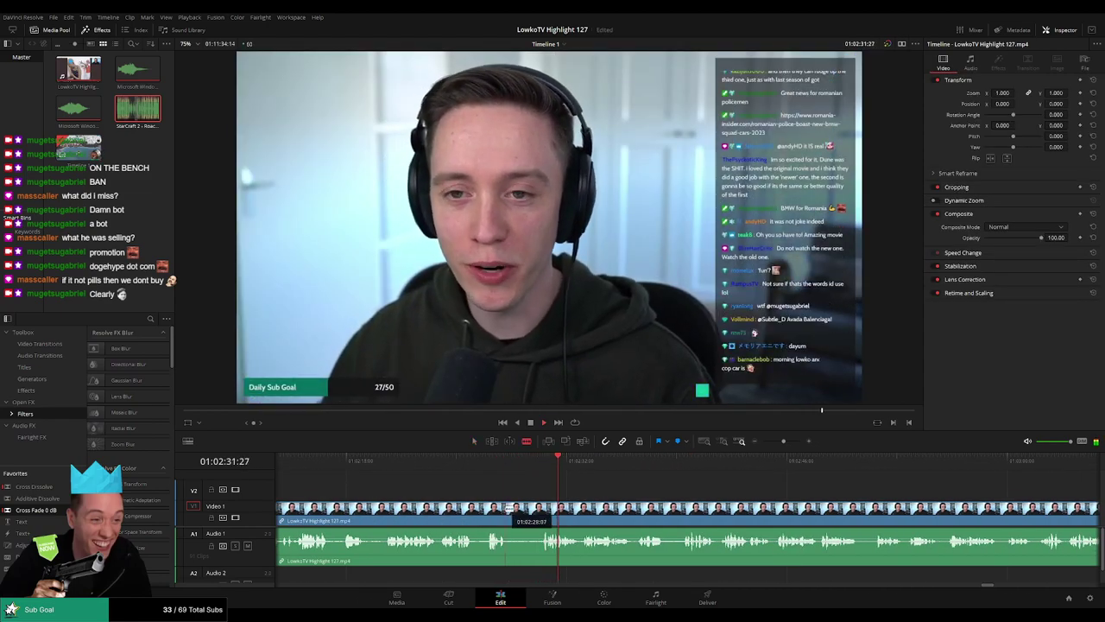
{"action": "left_click", "coordinate": [507, 508]}
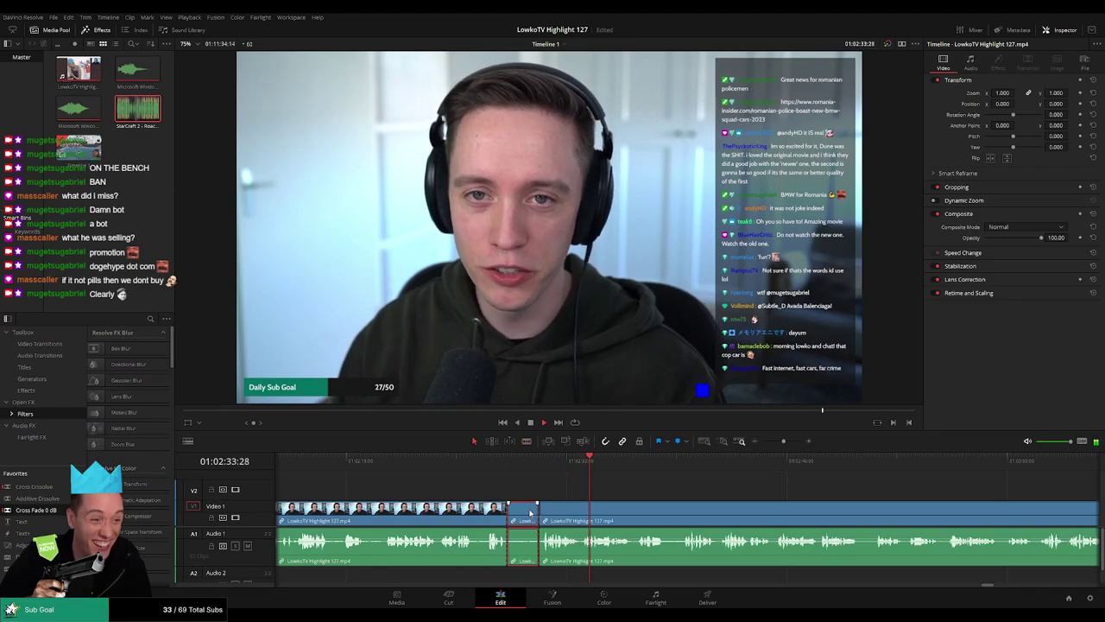
{"action": "key", "text": "a"}
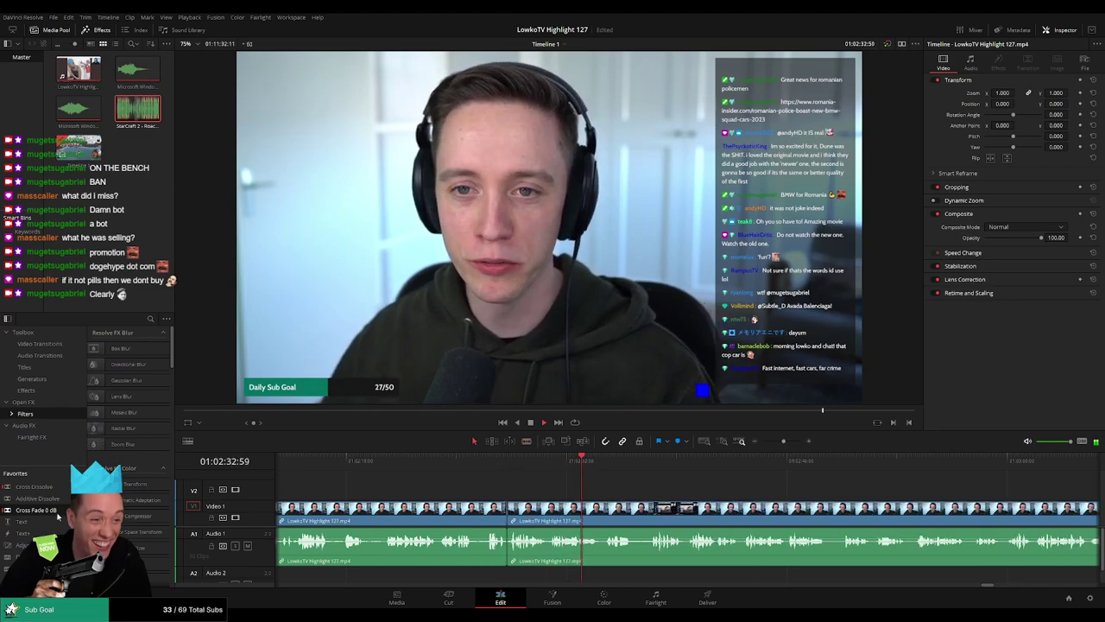
{"action": "left_click", "coordinate": [504, 518]}
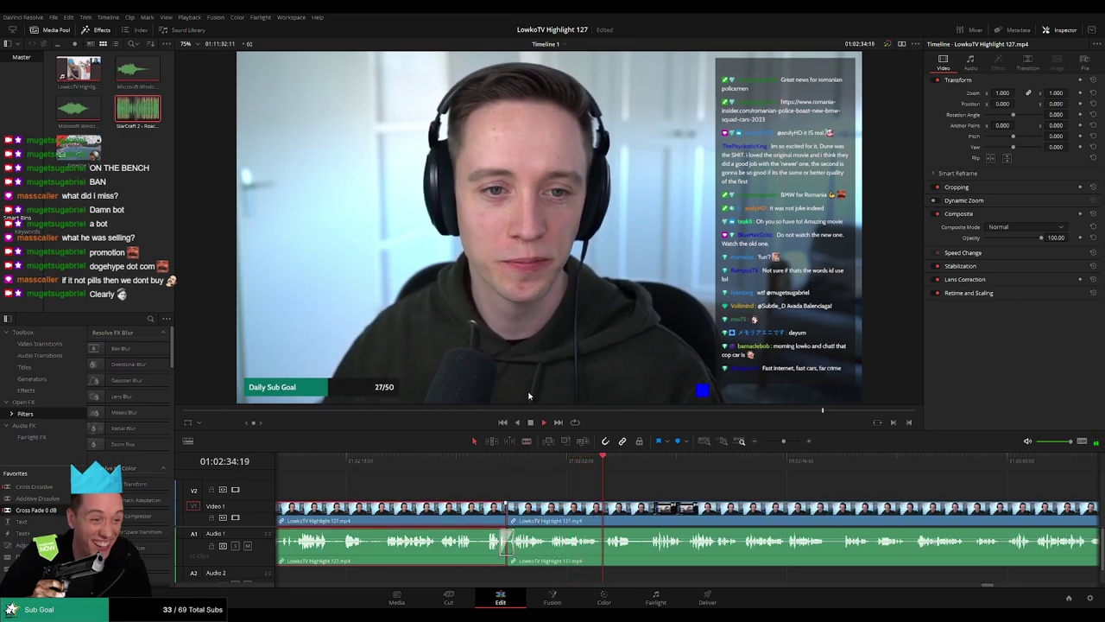
{"action": "key", "text": "Delete"}
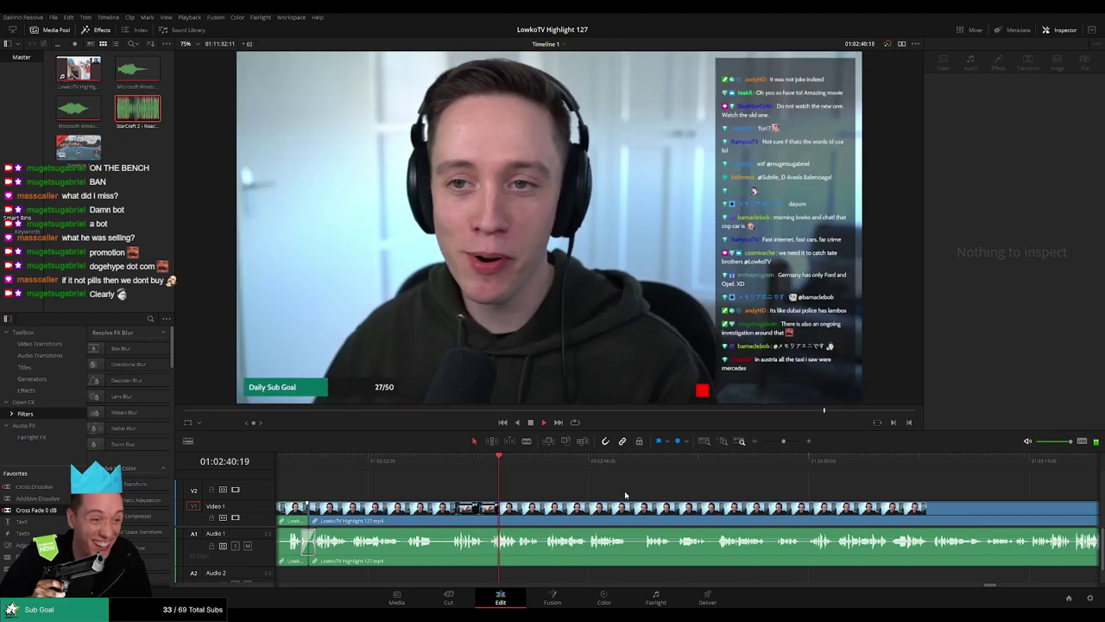
{"action": "scroll", "coordinate": [527, 493], "scroll_direction": "right", "scroll_amount": 2}
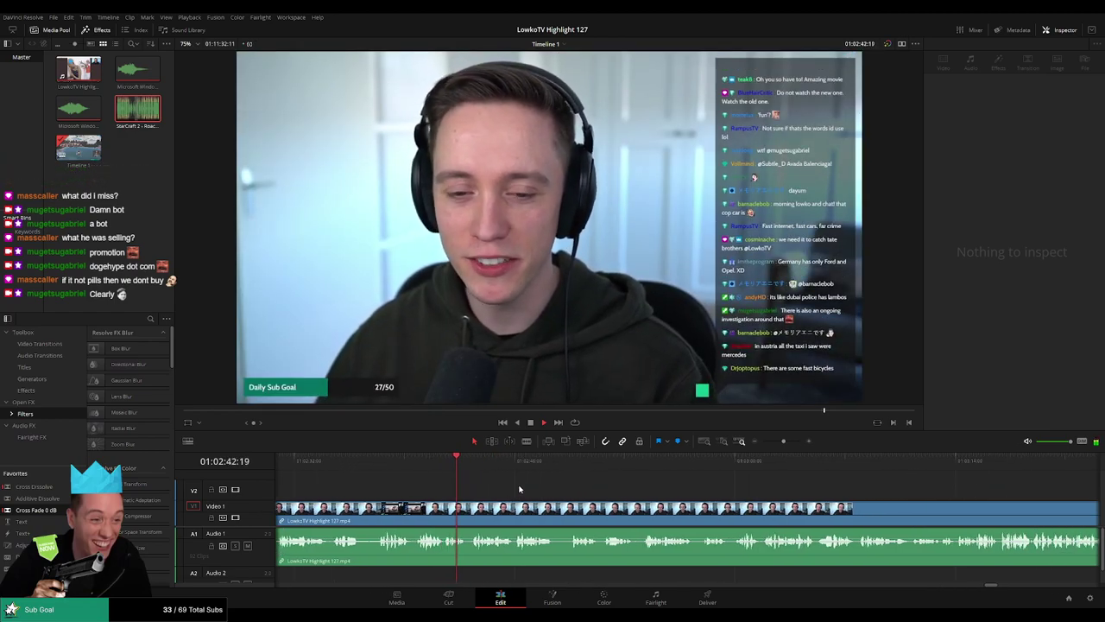
{"action": "scroll", "coordinate": [552, 492], "scroll_direction": "right", "scroll_amount": 2}
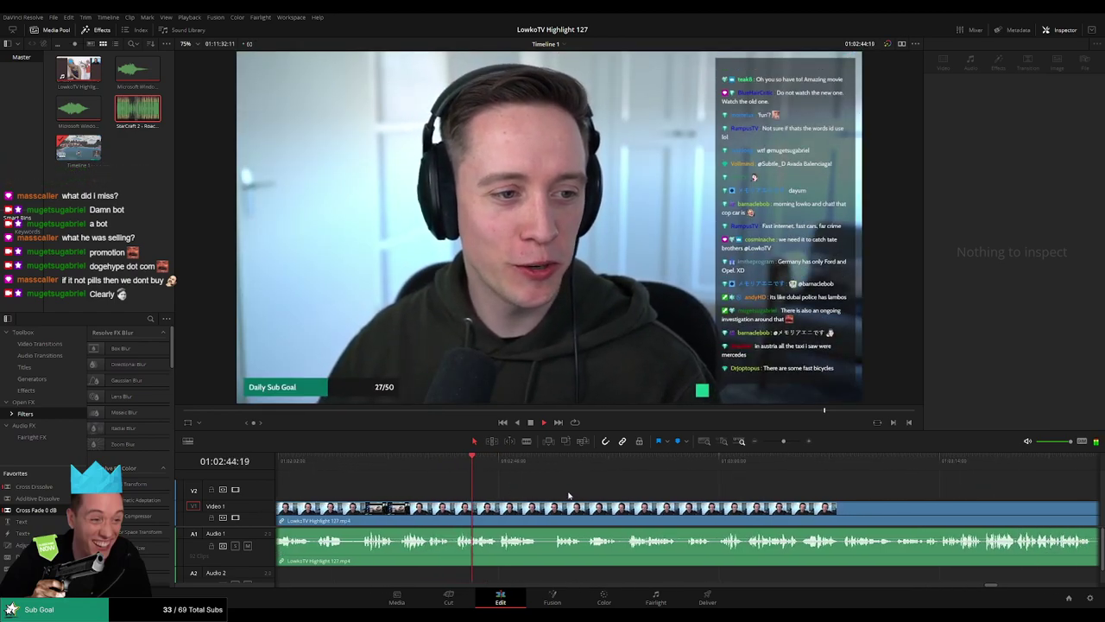
Blade the webcam clip at two points and ripple delete the short piece between them.
{"action": "scroll", "coordinate": [553, 489], "scroll_direction": "right", "scroll_amount": 1}
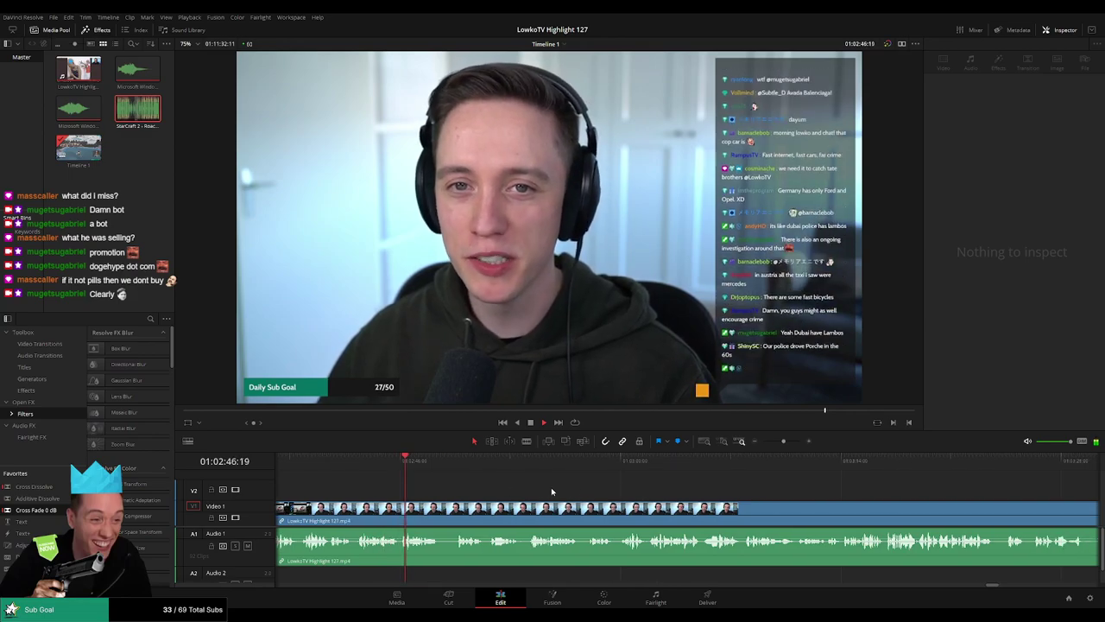
{"action": "left_click", "coordinate": [442, 507]}
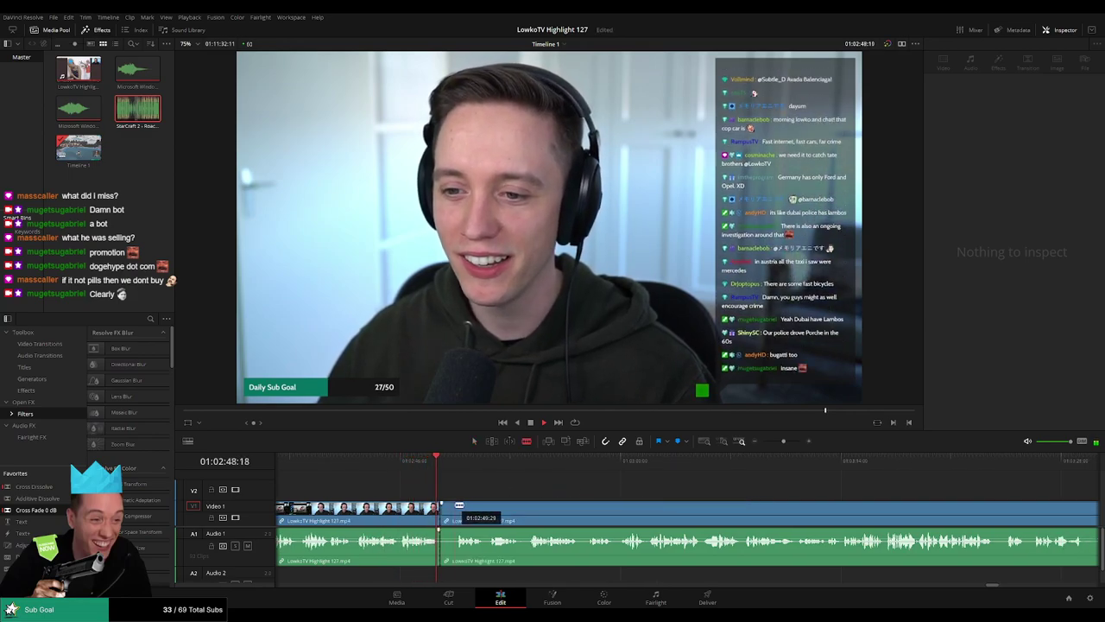
{"action": "left_click", "coordinate": [454, 507]}
{"action": "key", "text": "a"}
{"action": "left_click", "coordinate": [446, 510]}
{"action": "key", "text": "BackSpace"}
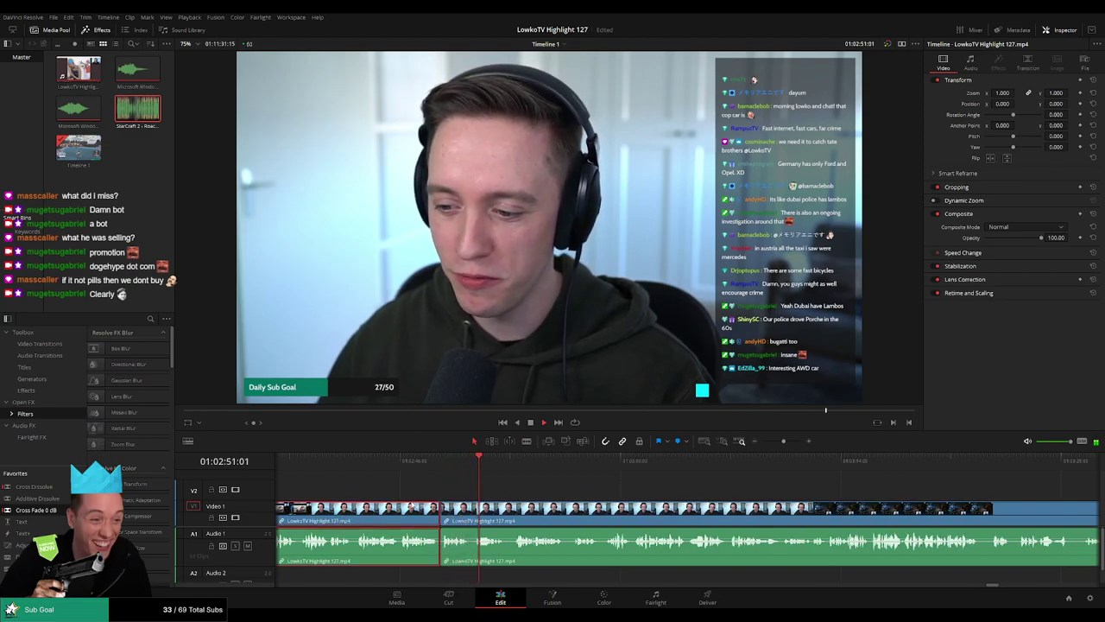
{"action": "left_click", "coordinate": [602, 490]}
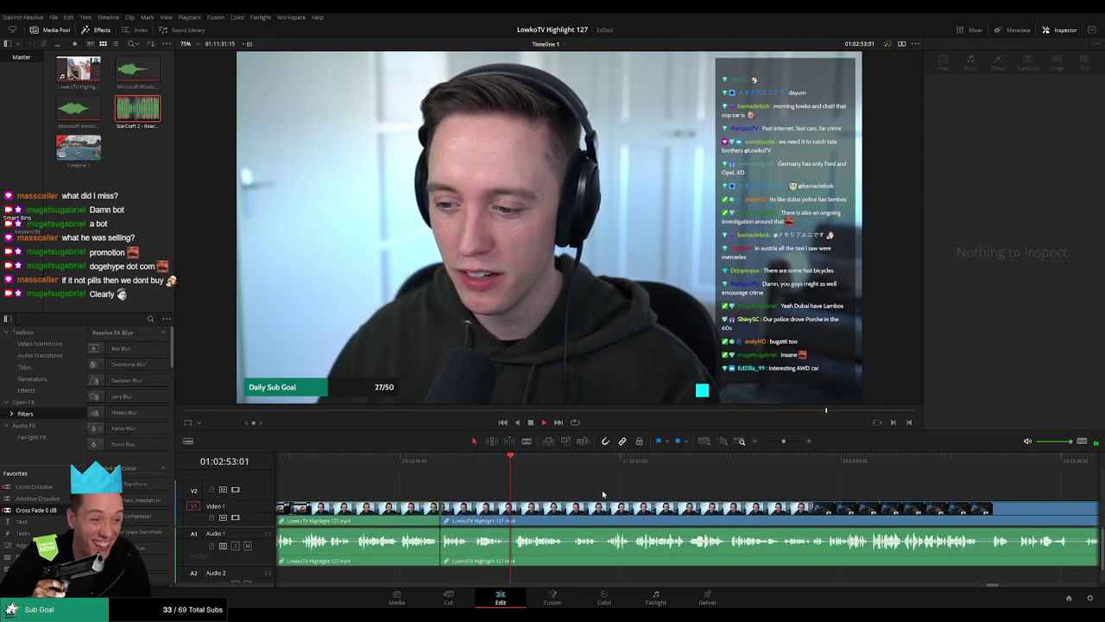
Zoom the timeline out and skim ahead to the StarCraft II 1v1 versus menu near 01:03:15.
{"action": "scroll", "coordinate": [602, 490], "scroll_direction": "right", "scroll_amount": 2}
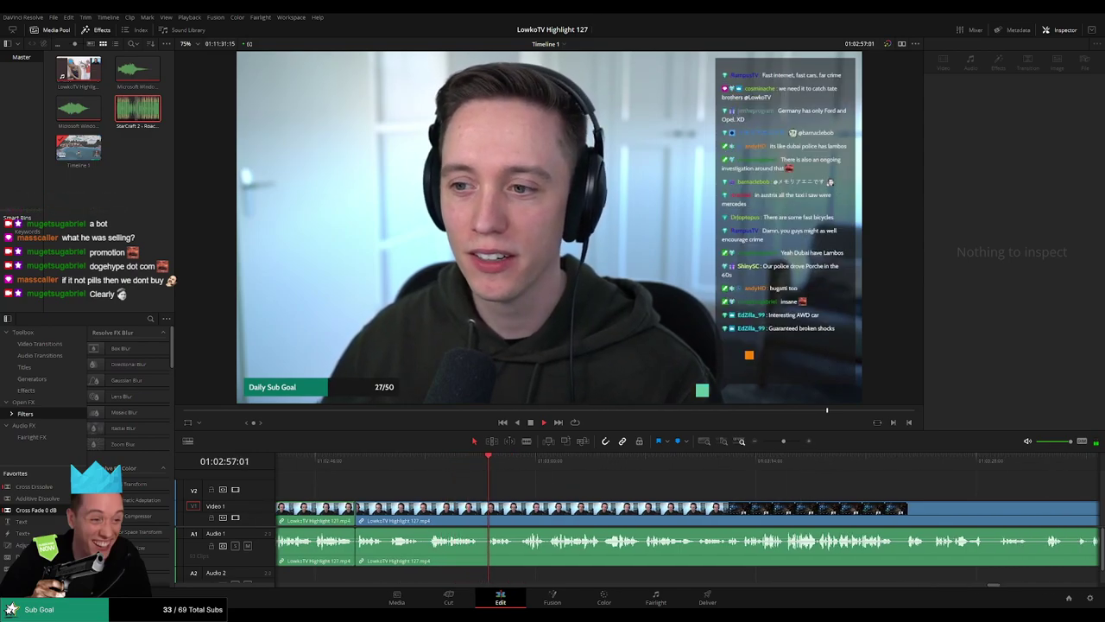
{"action": "scroll", "coordinate": [604, 493], "scroll_direction": "right", "scroll_amount": 2}
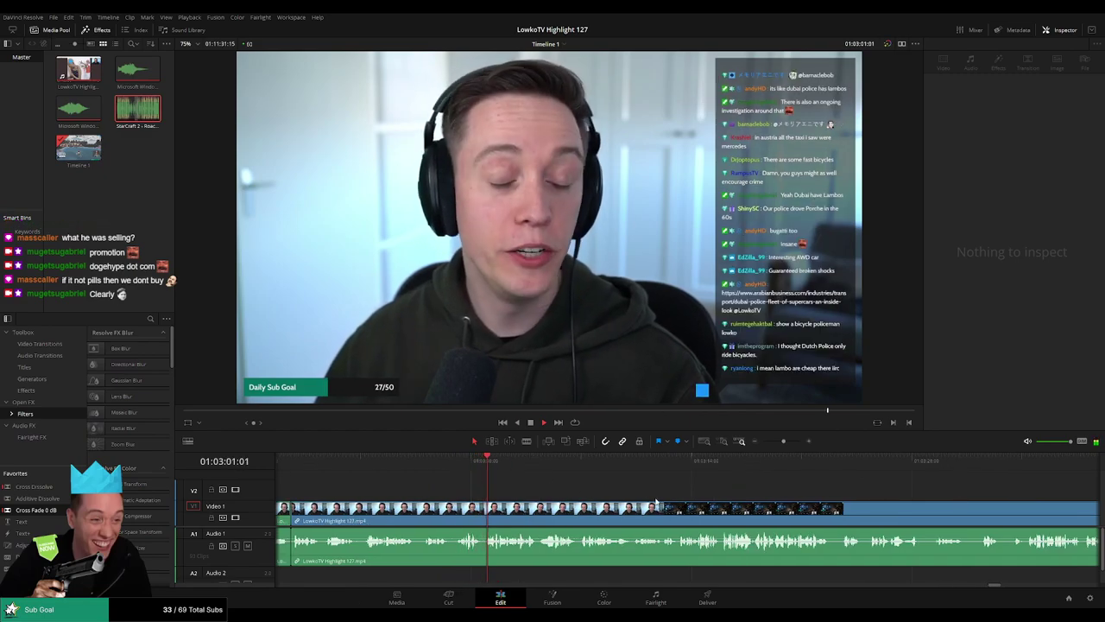
{"action": "scroll", "coordinate": [596, 487], "scroll_direction": "right", "scroll_amount": 2}
{"action": "left_click_drag", "start_coordinate": [782, 443], "coordinate": [772, 441]}
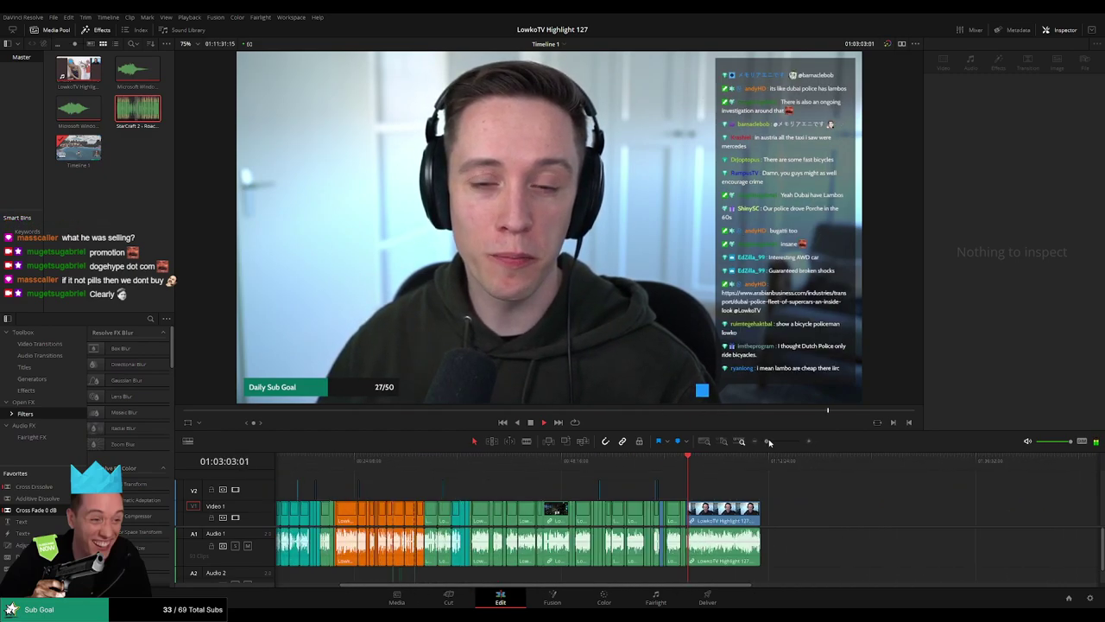
{"action": "scroll", "coordinate": [587, 510], "scroll_direction": "up", "scroll_amount": 2}
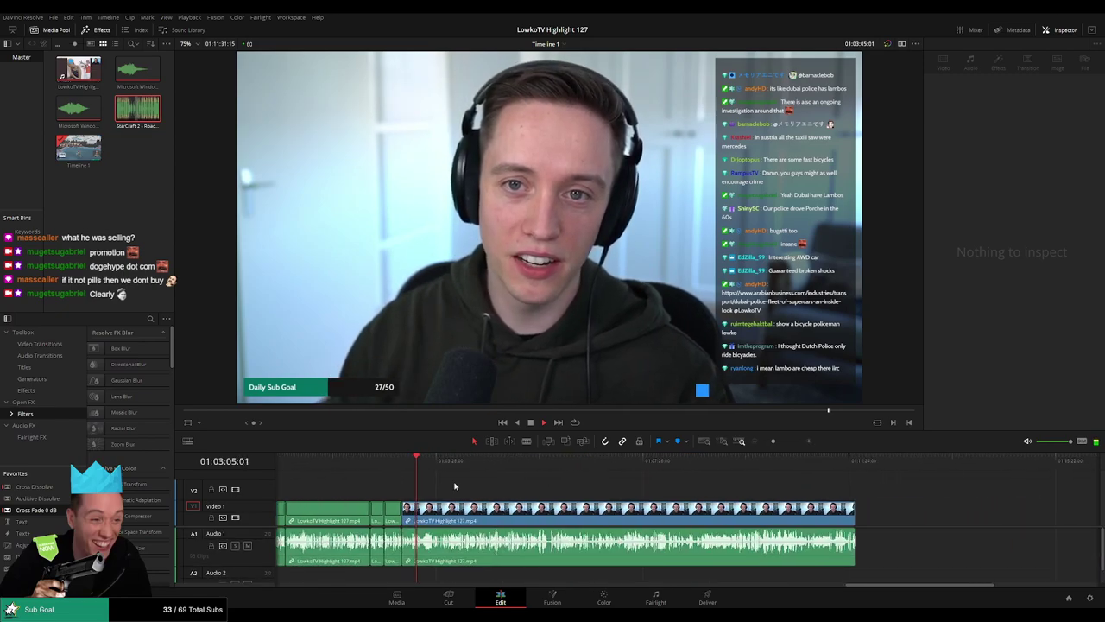
{"action": "scroll", "coordinate": [588, 511], "scroll_direction": "right", "scroll_amount": 3}
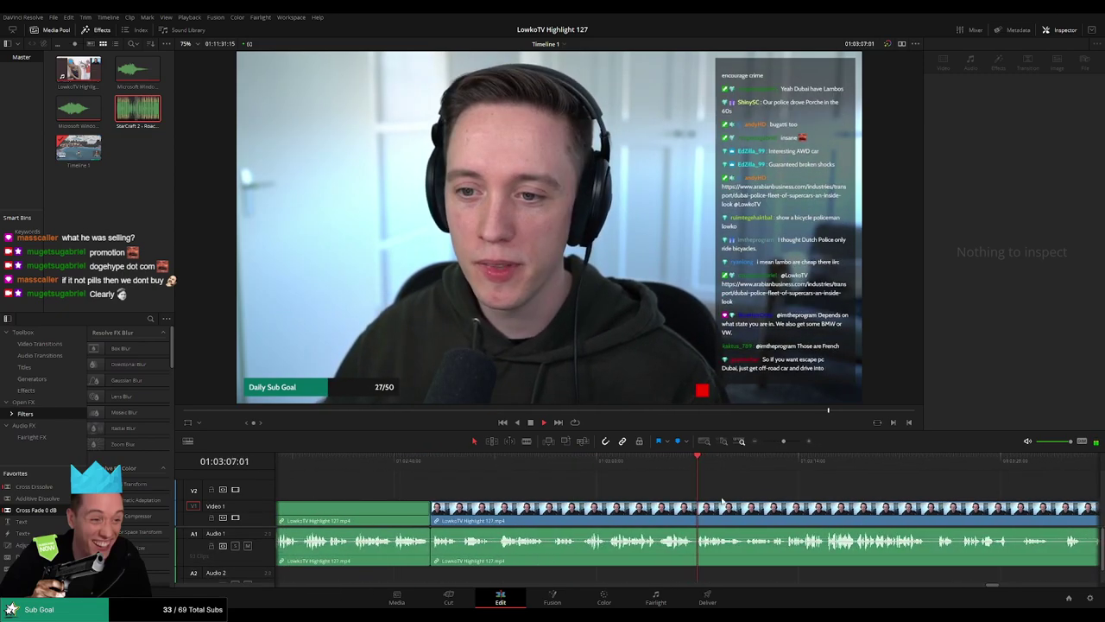
{"action": "scroll", "coordinate": [557, 495], "scroll_direction": "right", "scroll_amount": 3}
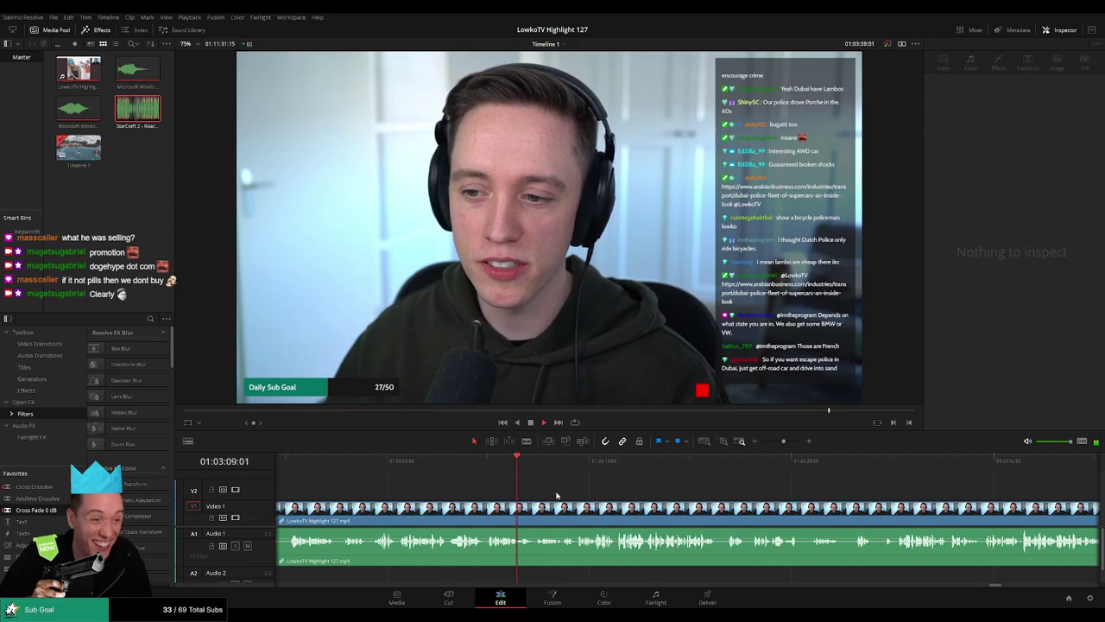
{"action": "scroll", "coordinate": [557, 494], "scroll_direction": "right", "scroll_amount": 3}
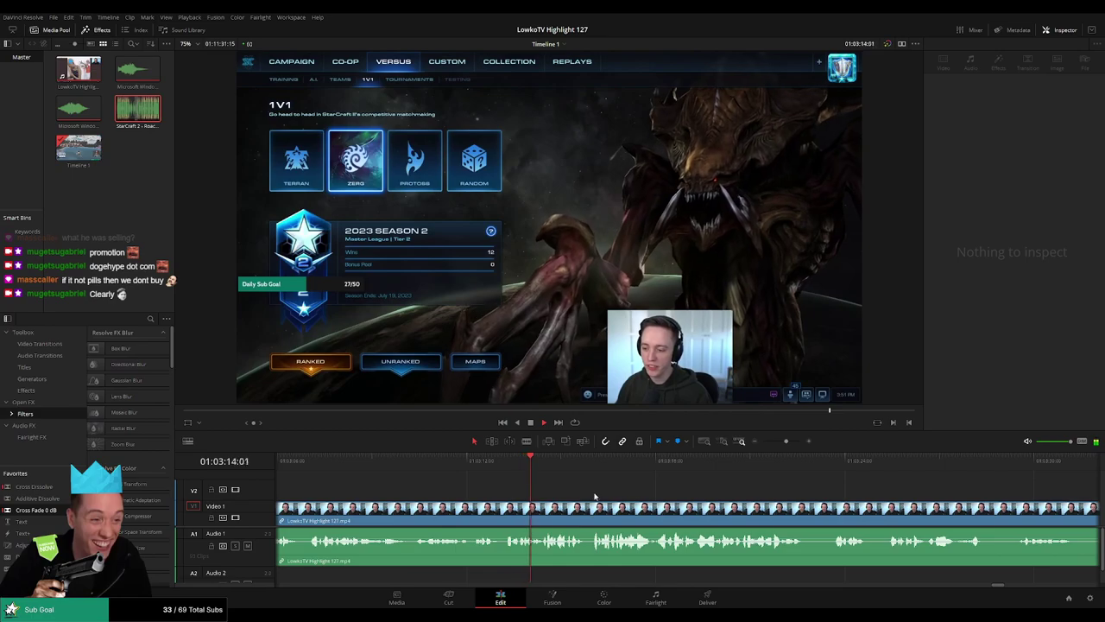
{"action": "scroll", "coordinate": [594, 496], "scroll_direction": "right", "scroll_amount": 3}
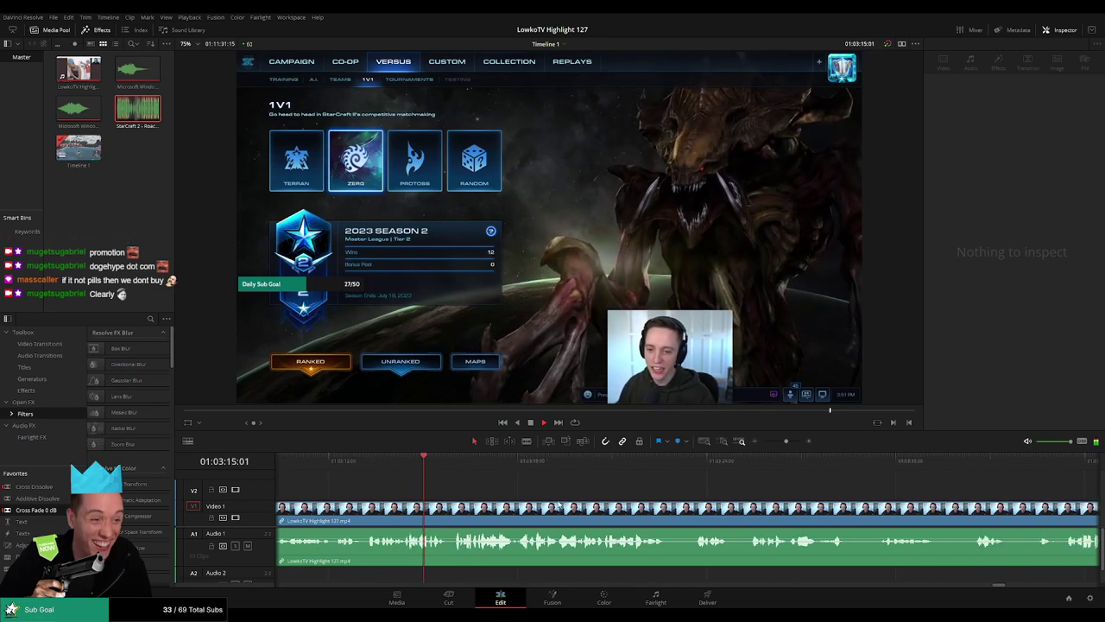
Split the StarCraft menu footage at the playhead near 01:03:24 and ripple delete the short piece.
{"action": "scroll", "coordinate": [583, 504], "scroll_direction": "right", "scroll_amount": 3}
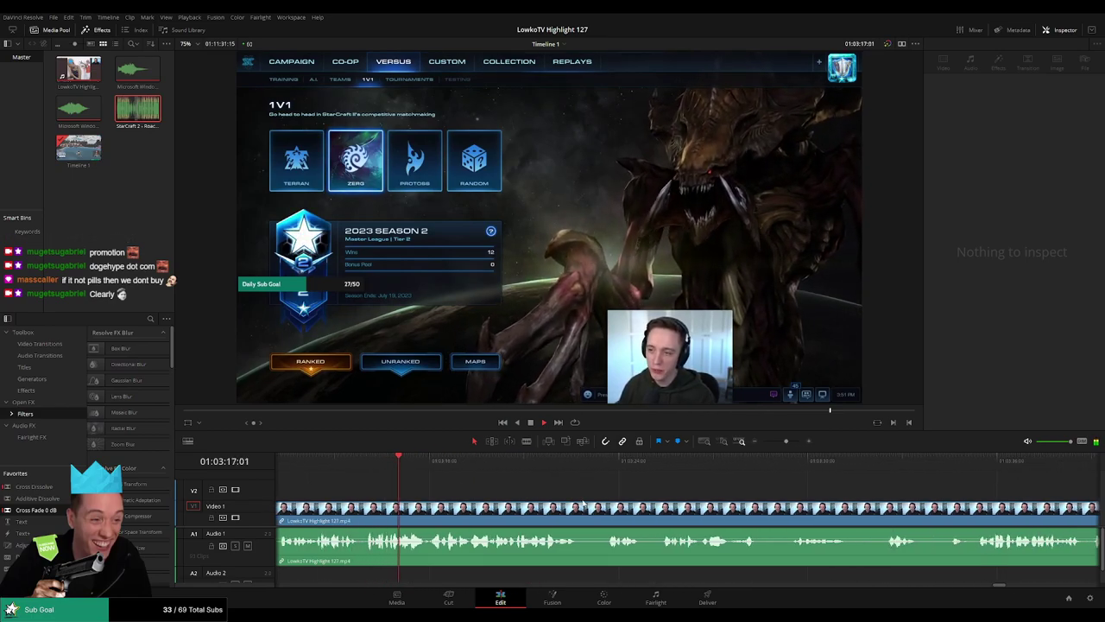
{"action": "scroll", "coordinate": [674, 510], "scroll_direction": "down", "scroll_amount": 2}
{"action": "scroll", "coordinate": [702, 514], "scroll_direction": "down", "scroll_amount": 1}
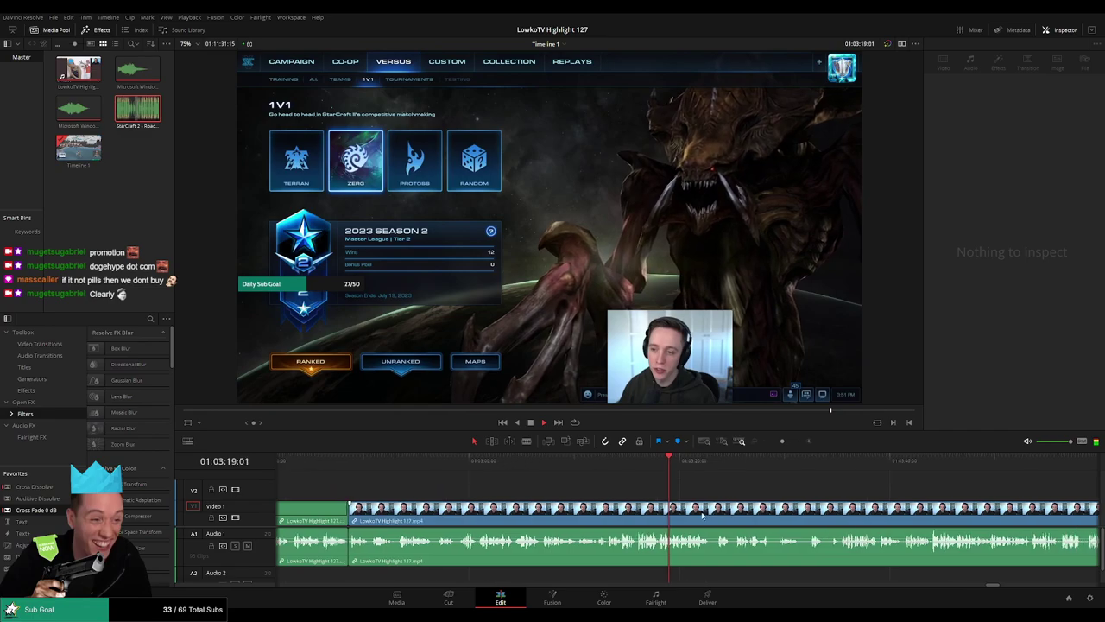
{"action": "scroll", "coordinate": [696, 514], "scroll_direction": "right", "scroll_amount": 3}
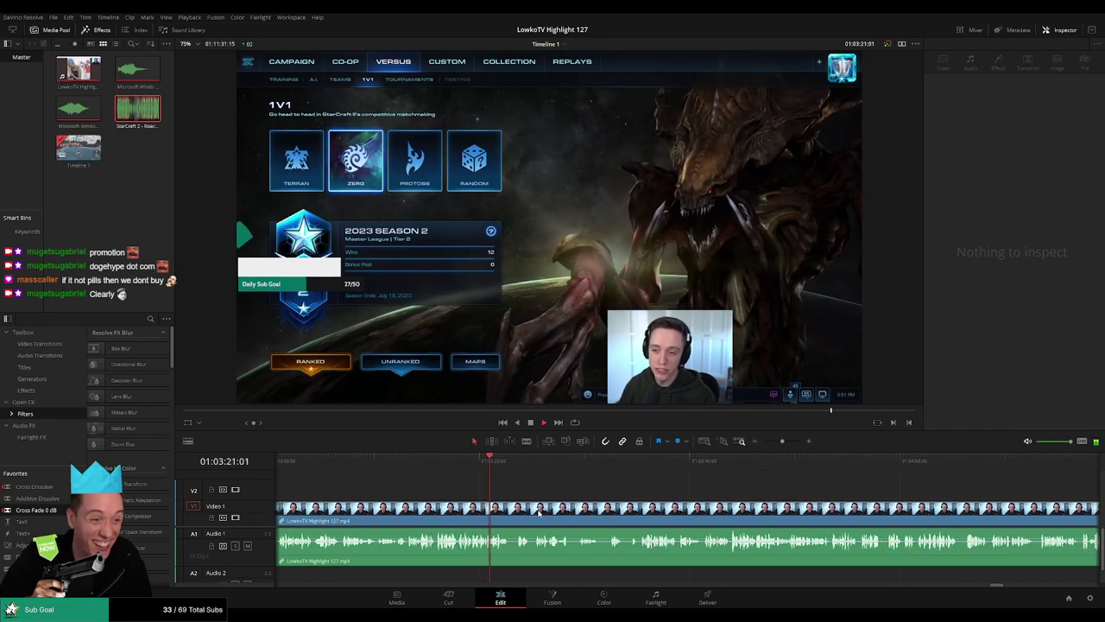
{"action": "scroll", "coordinate": [539, 511], "scroll_direction": "left", "scroll_amount": 3}
{"action": "scroll", "coordinate": [548, 511], "scroll_direction": "down", "scroll_amount": 1}
{"action": "scroll", "coordinate": [557, 511], "scroll_direction": "right", "scroll_amount": 3}
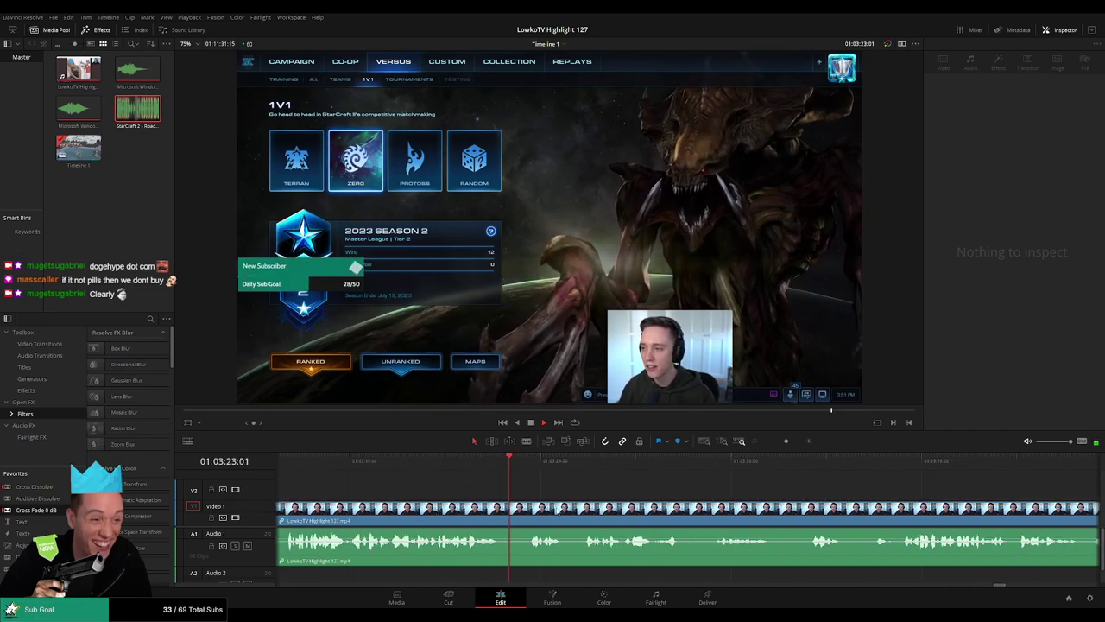
{"action": "key", "text": "ctrl+b"}
{"action": "left_click", "coordinate": [512, 516]}
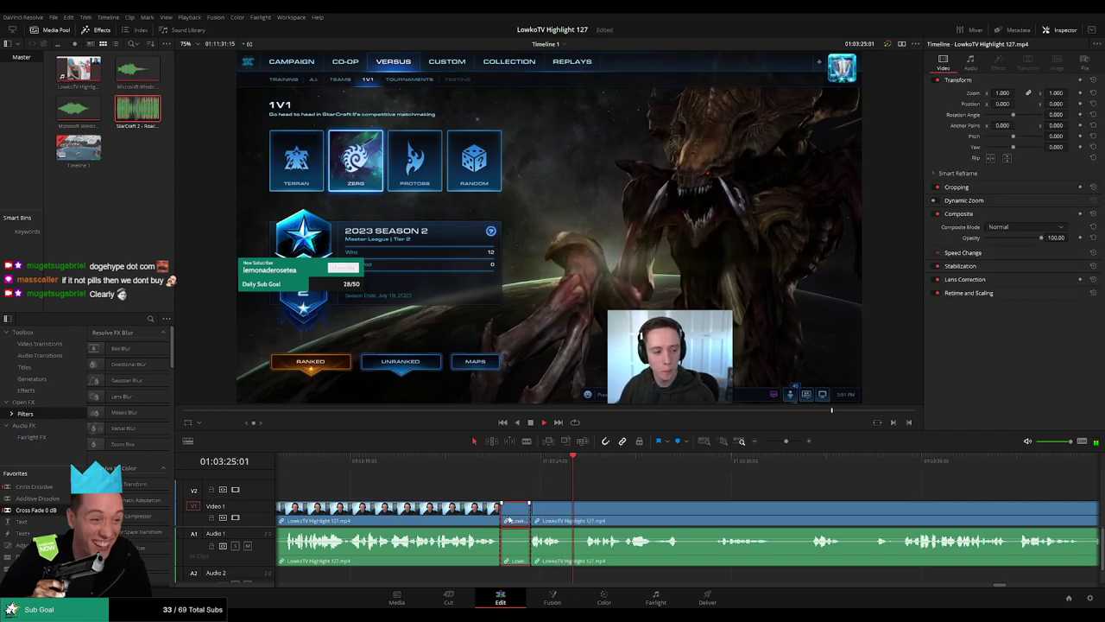
{"action": "key", "text": "Delete"}
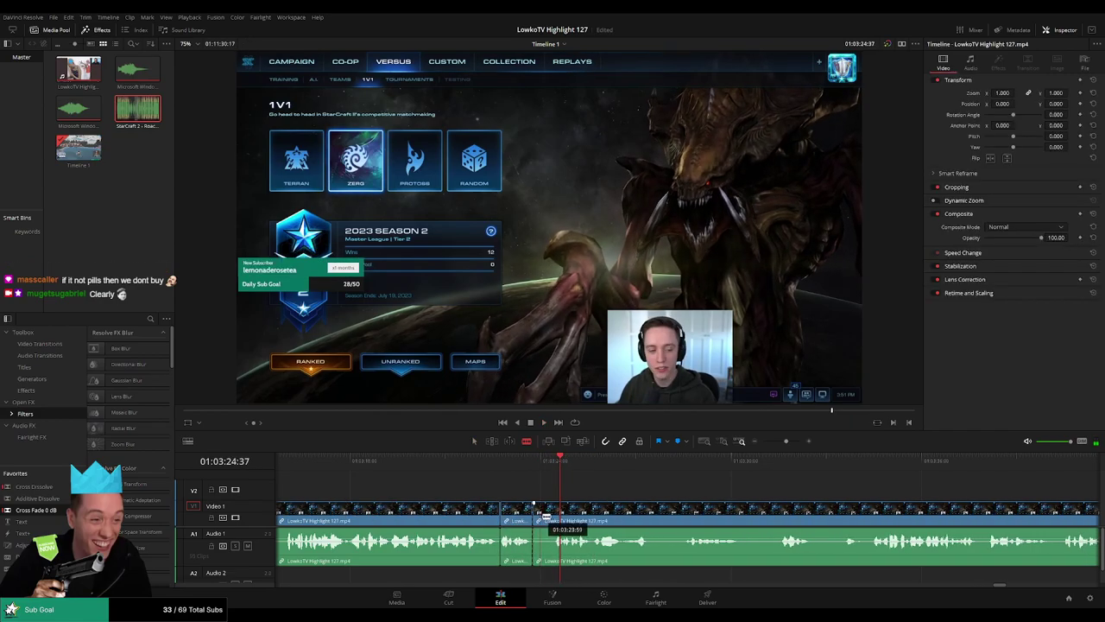
Trim the next clip edge to the playhead, close the gap, and zoom in on the edits.
{"action": "mouse_move", "coordinate": [546, 516]}
{"action": "left_mouse_down"}
{"action": "mouse_move", "coordinate": [558, 519]}
{"action": "mouse_move", "coordinate": [465, 485]}
{"action": "left_mouse_up"}
{"action": "left_click", "coordinate": [542, 516]}
{"action": "key", "text": "Delete"}
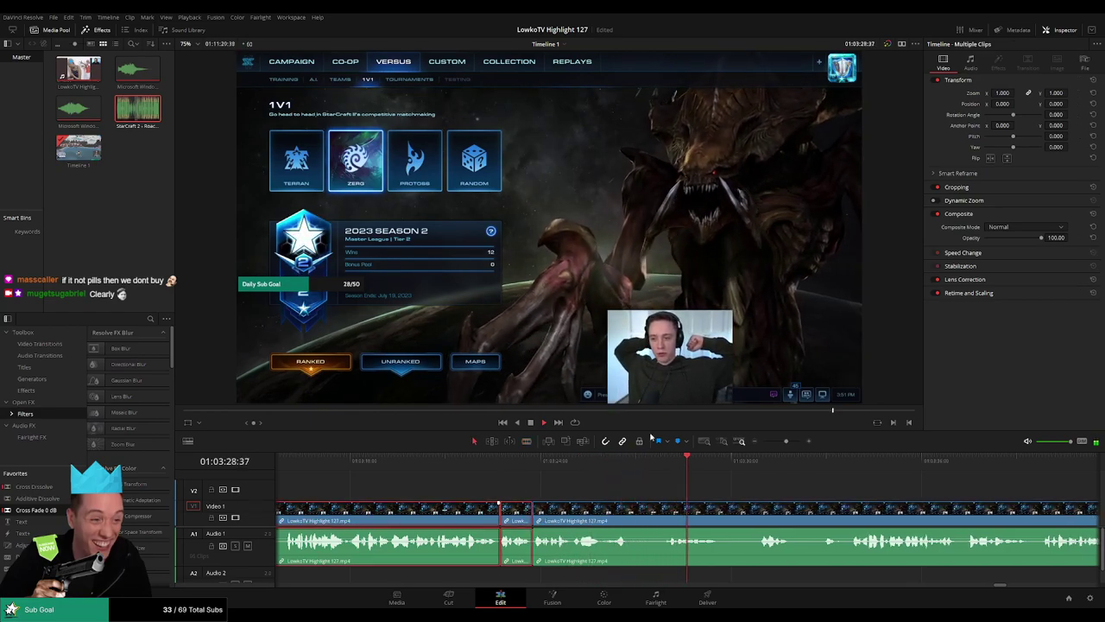
{"action": "left_click", "coordinate": [590, 489]}
{"action": "scroll", "coordinate": [590, 489], "scroll_direction": "right", "scroll_amount": 3}
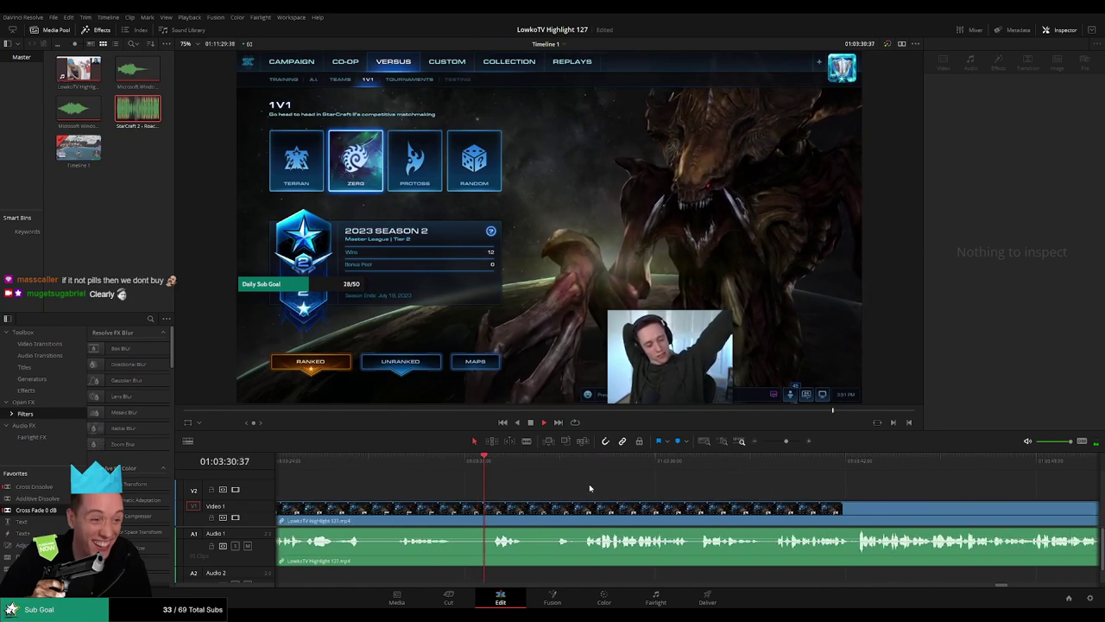
{"action": "left_click", "coordinate": [553, 469]}
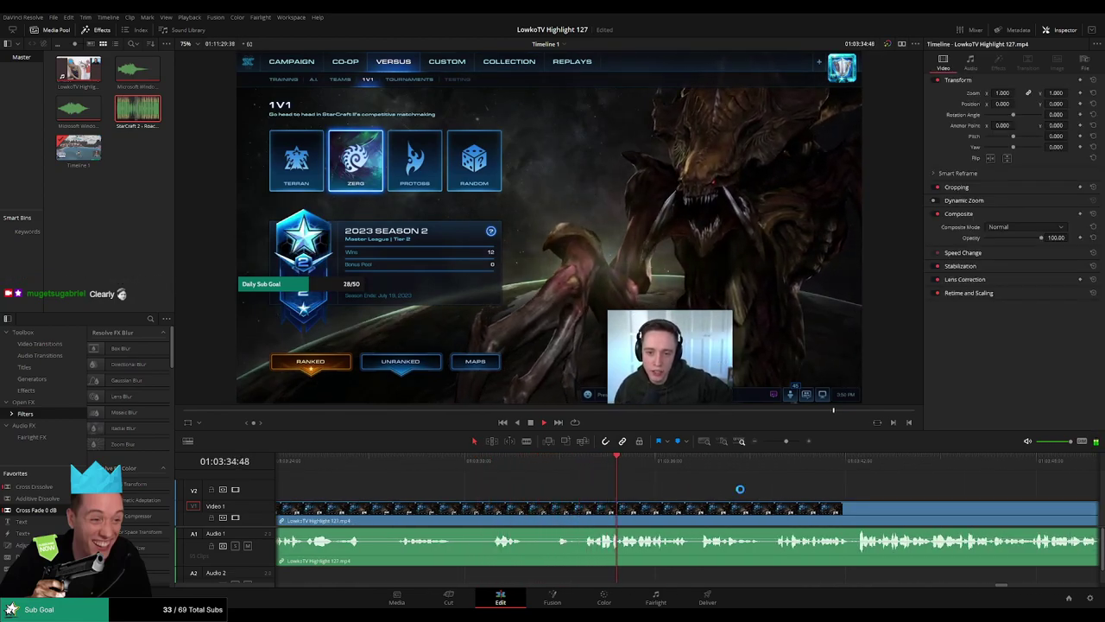
{"action": "mouse_move", "coordinate": [786, 441]}
{"action": "left_mouse_down"}
{"action": "mouse_move", "coordinate": [775, 443]}
{"action": "mouse_move", "coordinate": [786, 442]}
{"action": "left_mouse_up"}
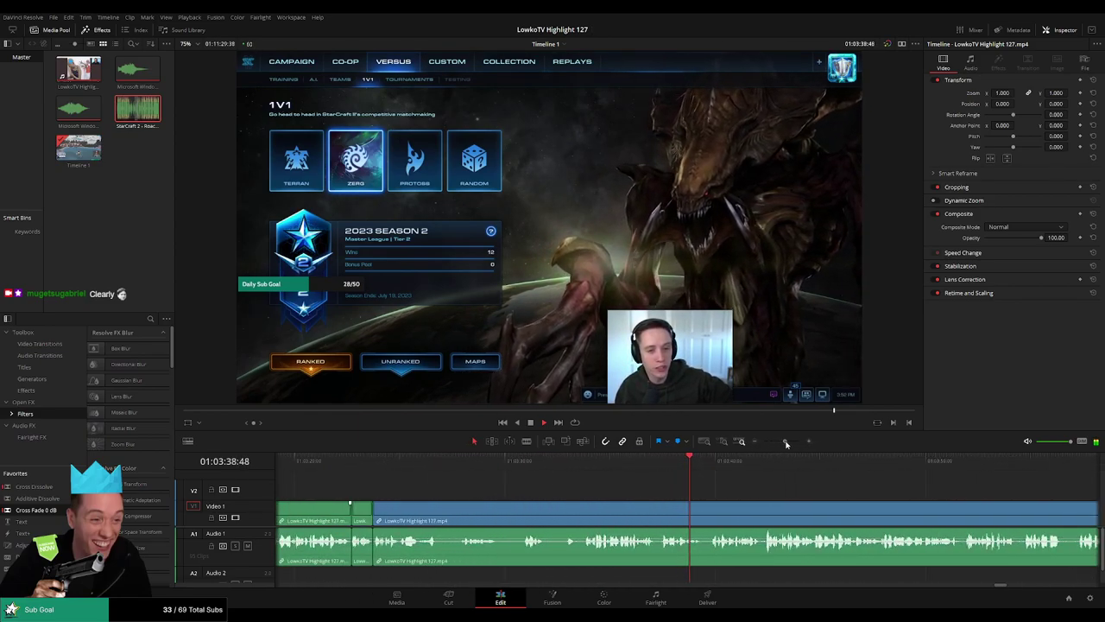
{"action": "scroll", "coordinate": [709, 496], "scroll_direction": "right", "scroll_amount": 2}
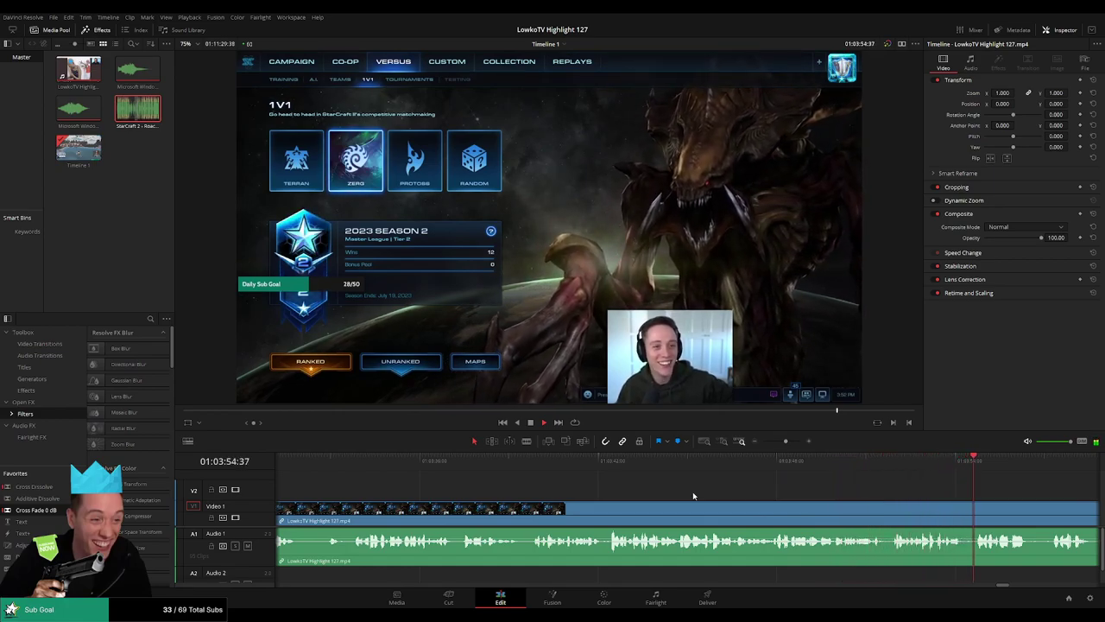
{"action": "scroll", "coordinate": [740, 497], "scroll_direction": "right", "scroll_amount": 5}
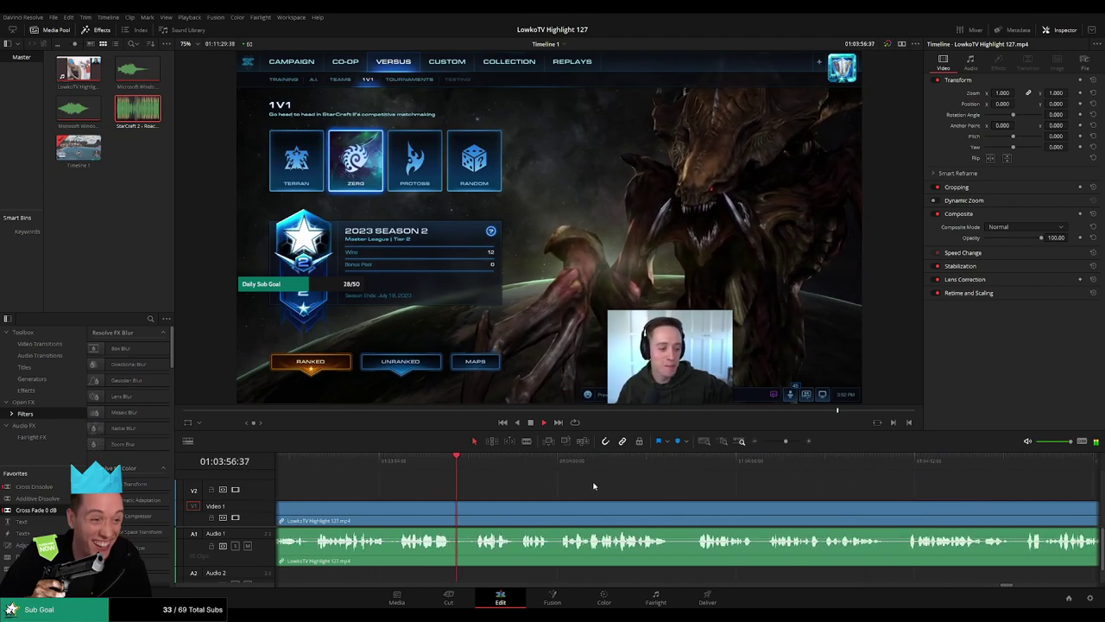
{"action": "scroll", "coordinate": [622, 491], "scroll_direction": "right", "scroll_amount": 3}
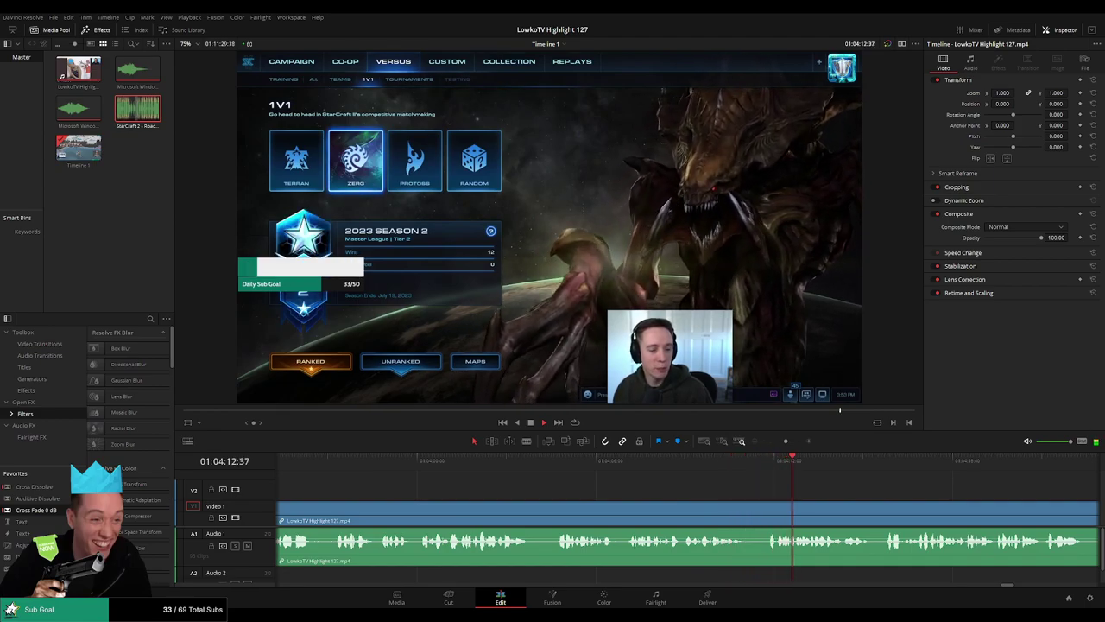
{"action": "left_click_drag", "start_coordinate": [903, 496], "coordinate": [532, 491]}
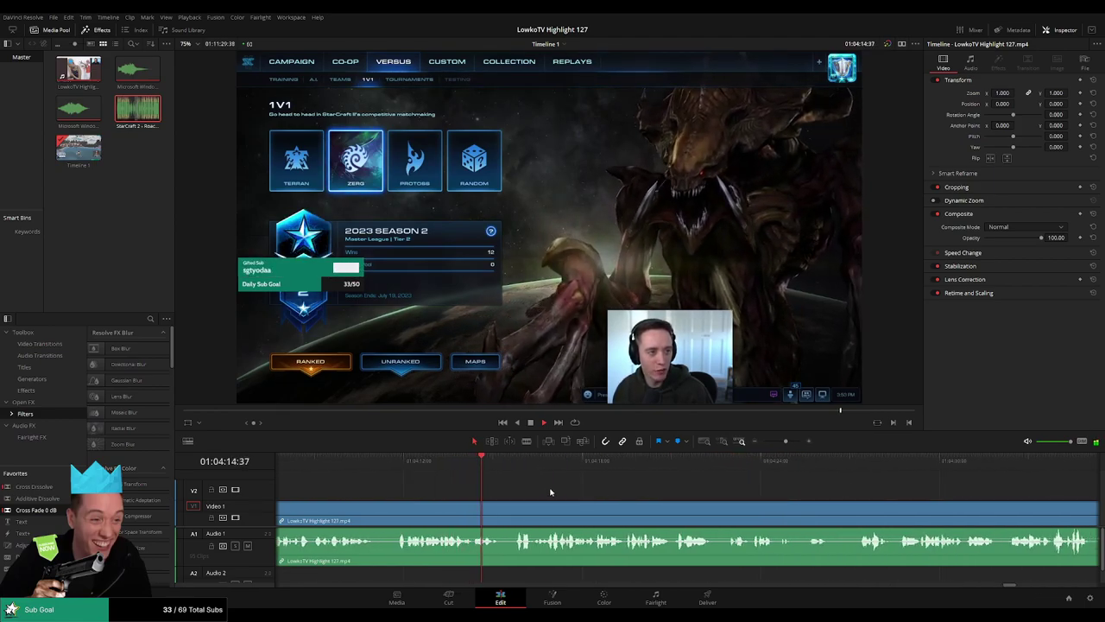
{"action": "scroll", "coordinate": [570, 496], "scroll_direction": "right", "scroll_amount": 3}
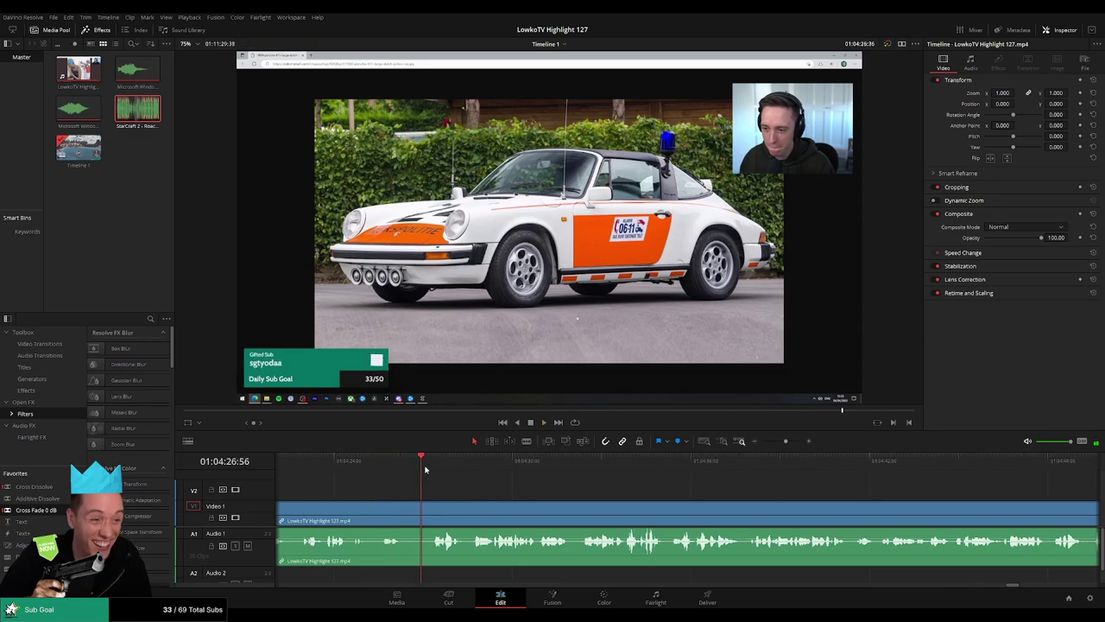
Split the police Porsche footage near 01:04:27, ripple delete the unwanted section, and zoom in.
{"action": "left_click", "coordinate": [367, 510]}
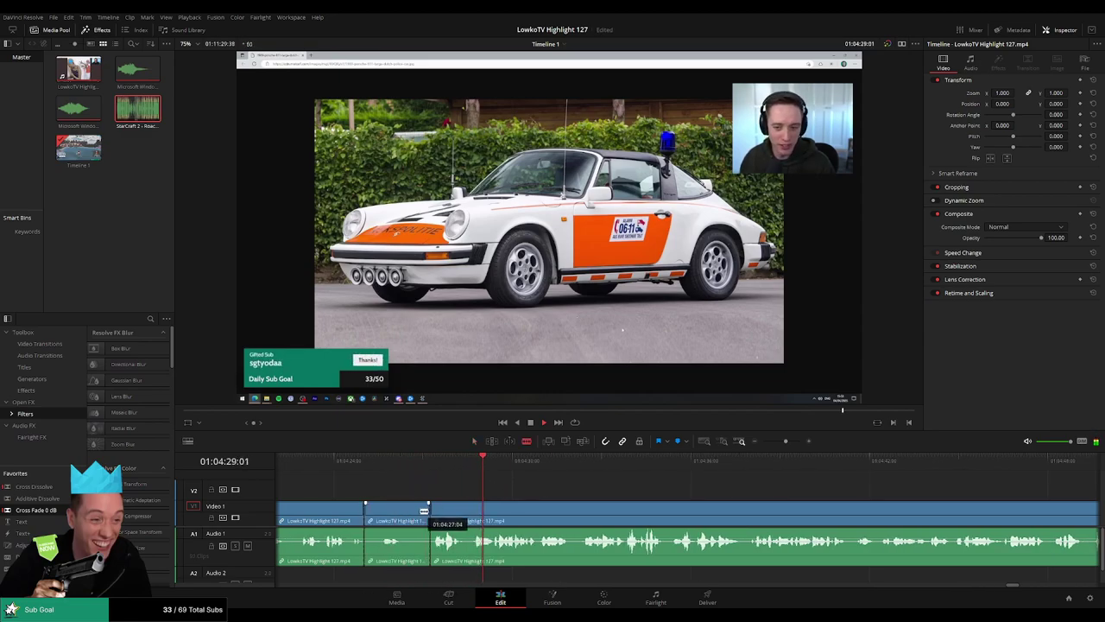
{"action": "key", "text": "Delete"}
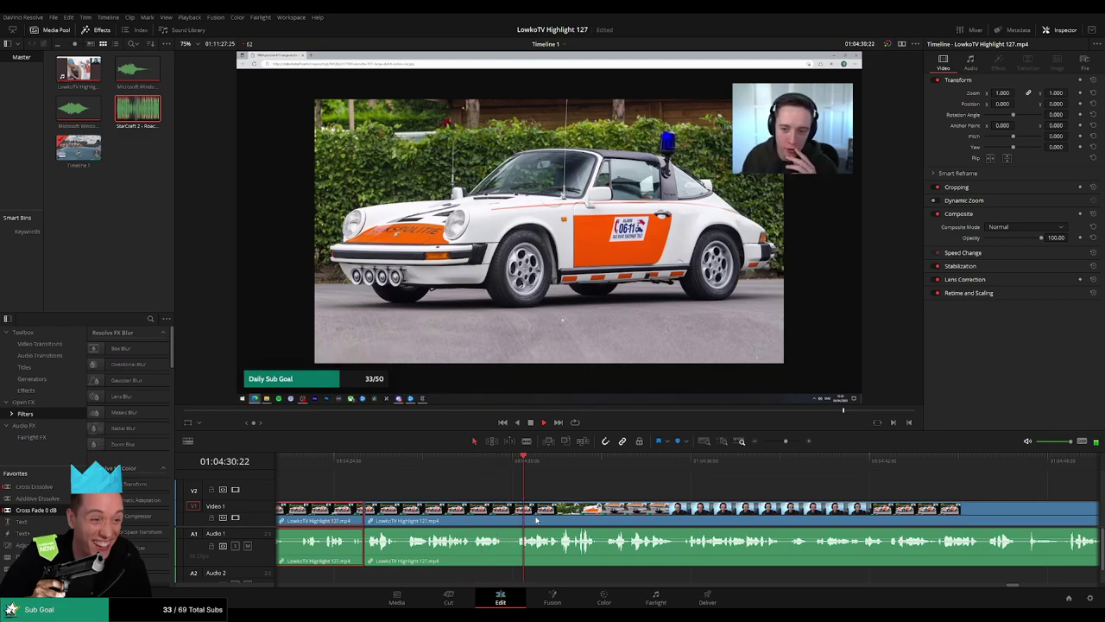
{"action": "left_click", "coordinate": [654, 495]}
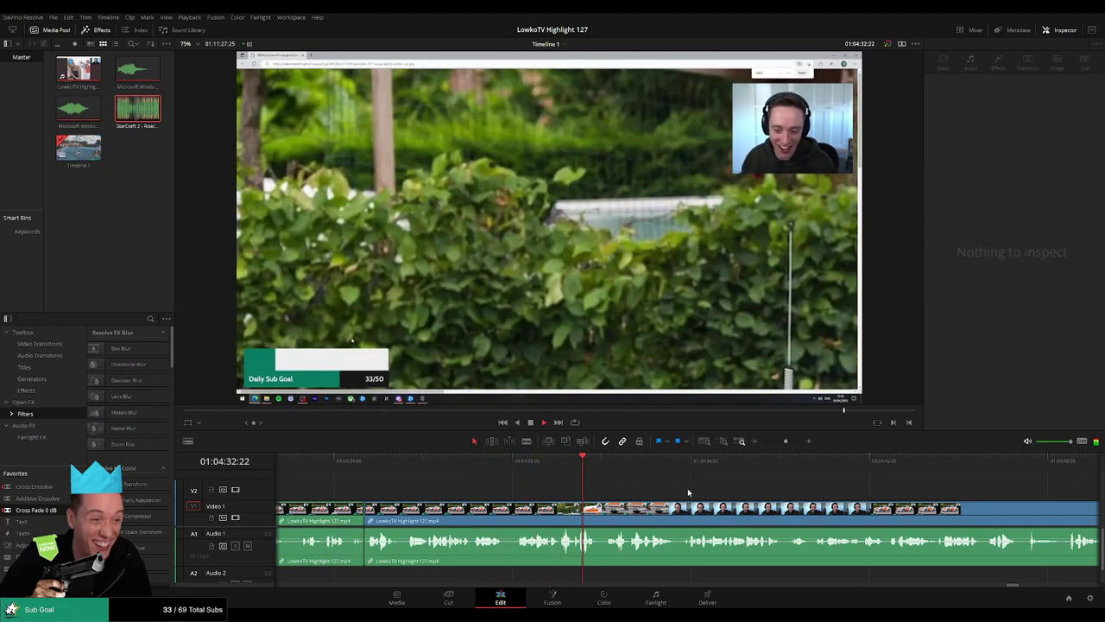
{"action": "scroll", "coordinate": [620, 492], "scroll_direction": "right", "scroll_amount": 2}
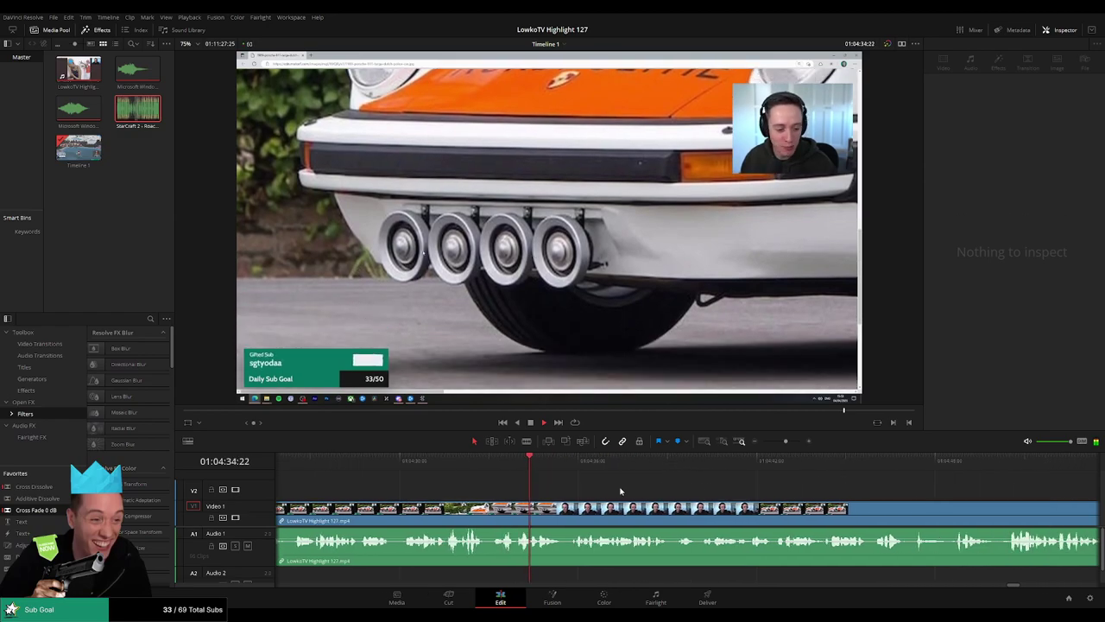
{"action": "left_click_drag", "start_coordinate": [786, 441], "coordinate": [788, 443]}
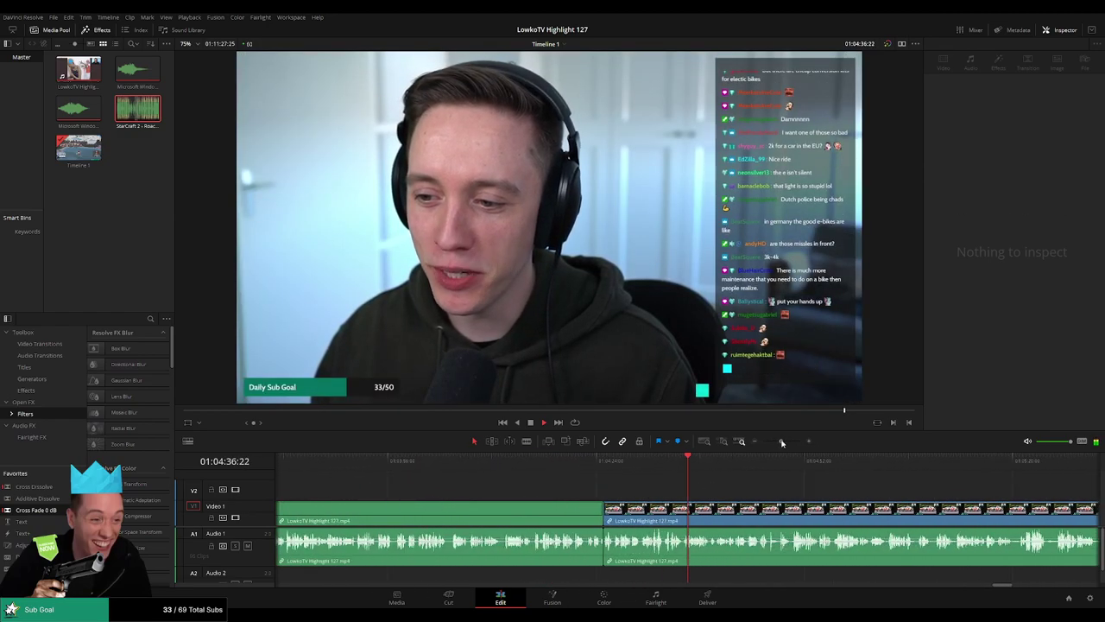
{"action": "scroll", "coordinate": [576, 496], "scroll_direction": "right", "scroll_amount": 2}
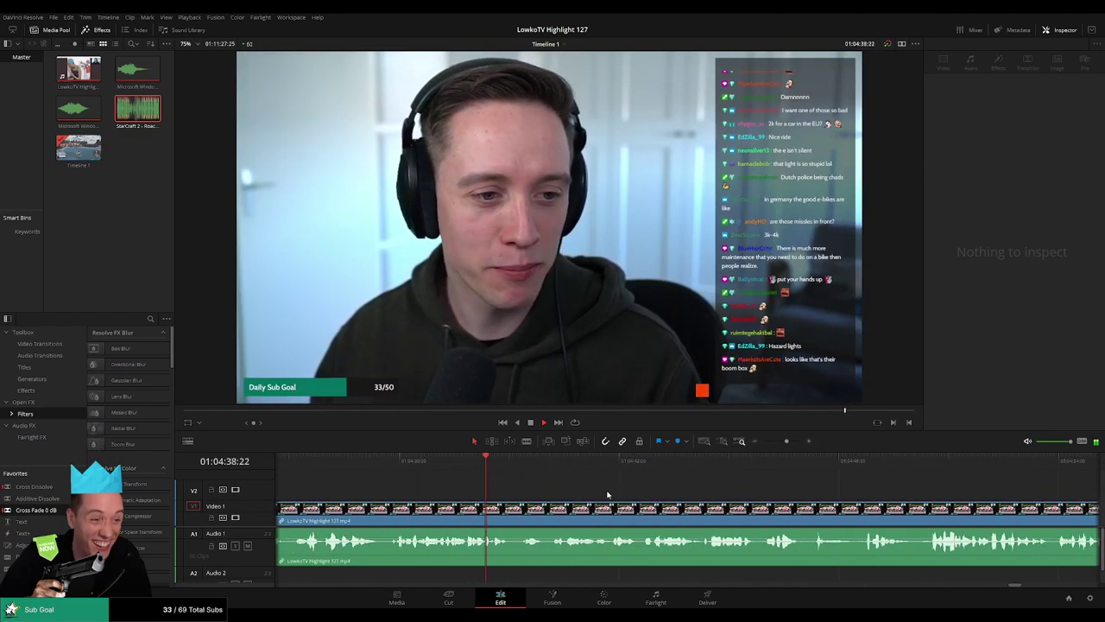
{"action": "scroll", "coordinate": [522, 491], "scroll_direction": "right", "scroll_amount": 1}
{"action": "scroll", "coordinate": [548, 492], "scroll_direction": "right", "scroll_amount": 3}
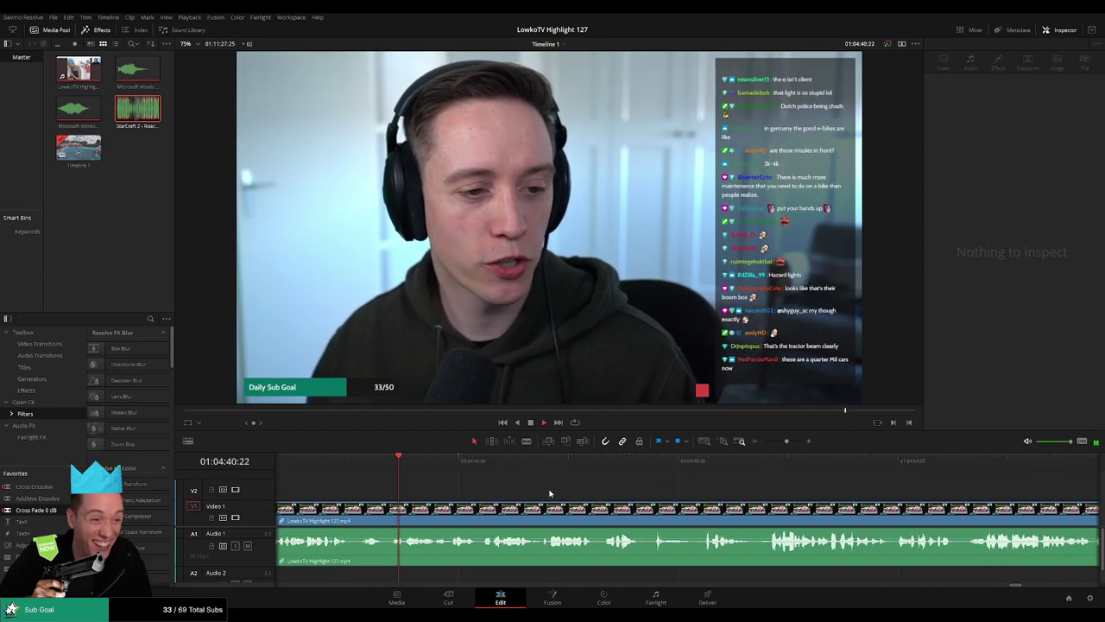
{"action": "scroll", "coordinate": [569, 492], "scroll_direction": "right", "scroll_amount": 1}
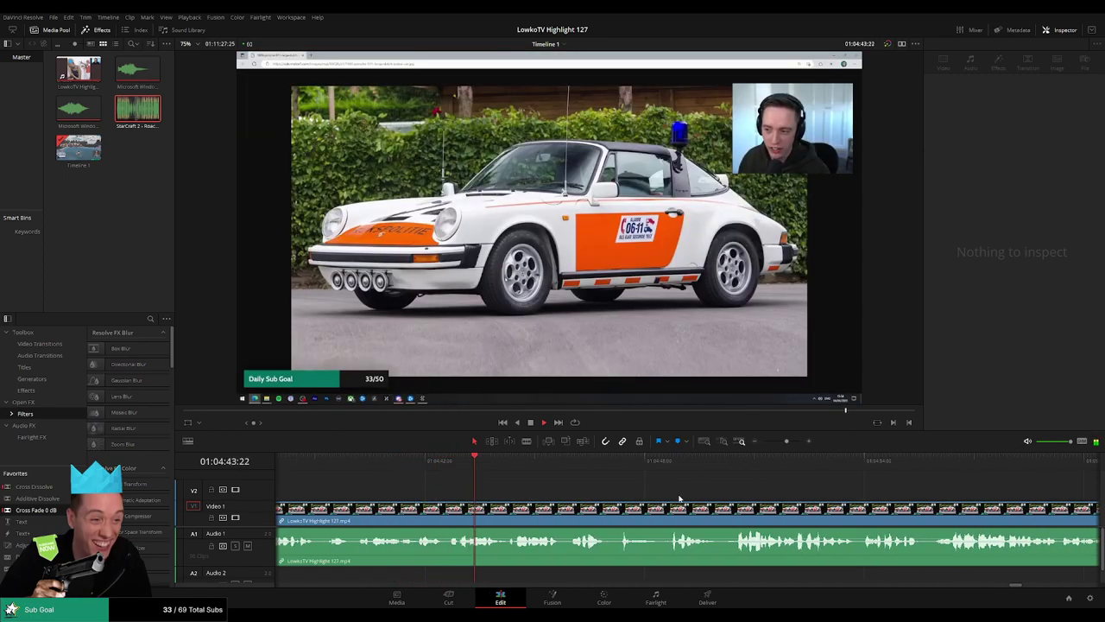
{"action": "scroll", "coordinate": [679, 499], "scroll_direction": "right", "scroll_amount": 2}
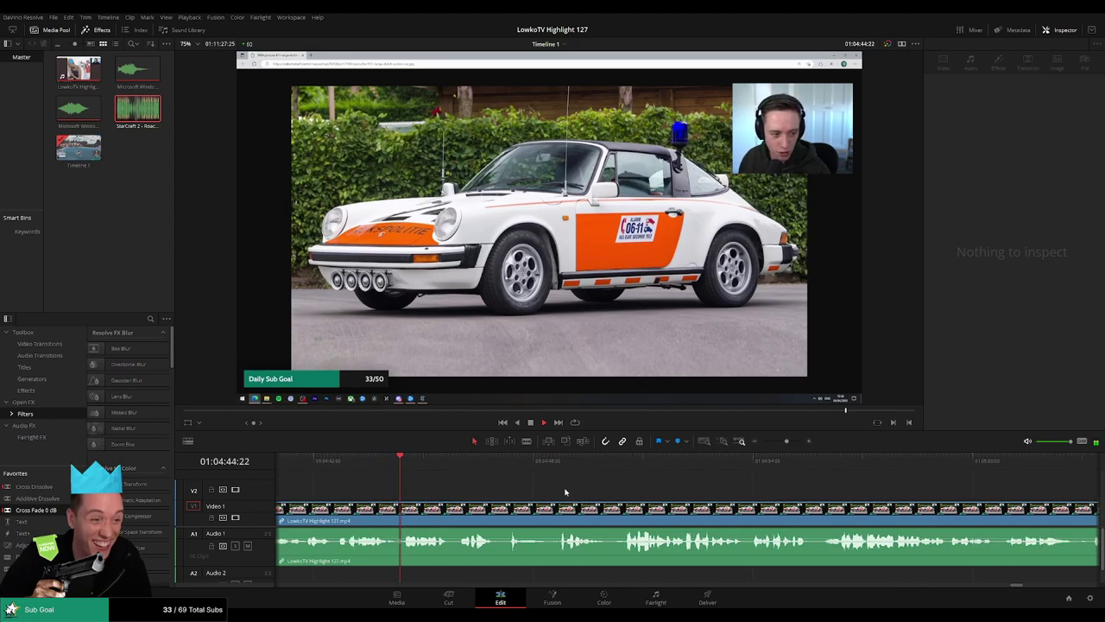
{"action": "scroll", "coordinate": [582, 493], "scroll_direction": "right", "scroll_amount": 1}
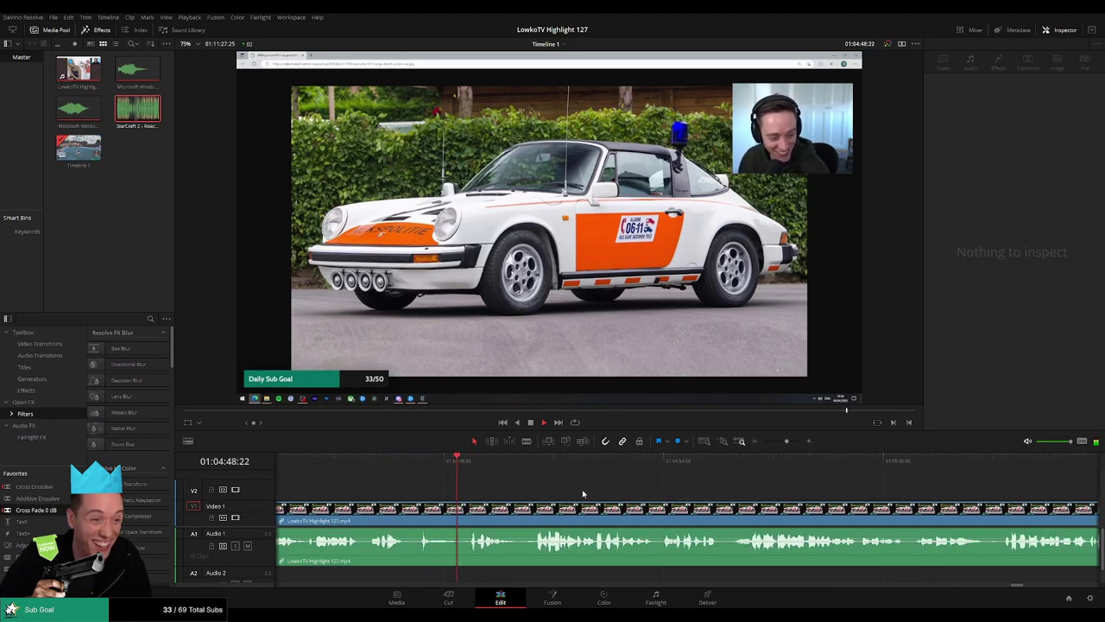
{"action": "scroll", "coordinate": [549, 489], "scroll_direction": "right", "scroll_amount": 2}
{"action": "scroll", "coordinate": [545, 489], "scroll_direction": "right", "scroll_amount": 2}
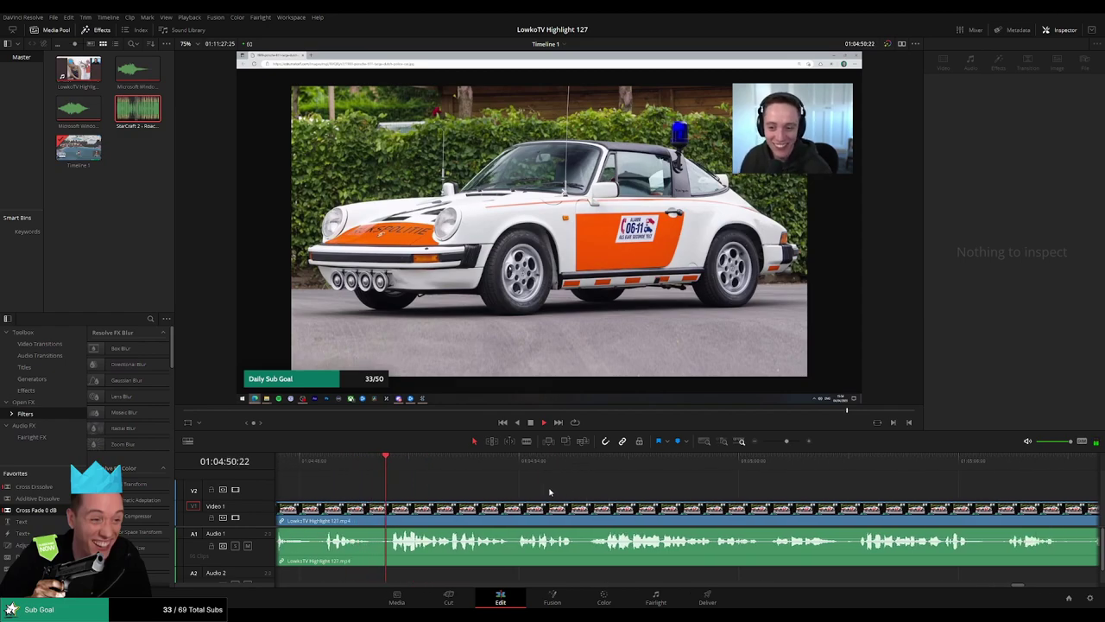
{"action": "scroll", "coordinate": [562, 489], "scroll_direction": "right", "scroll_amount": 1}
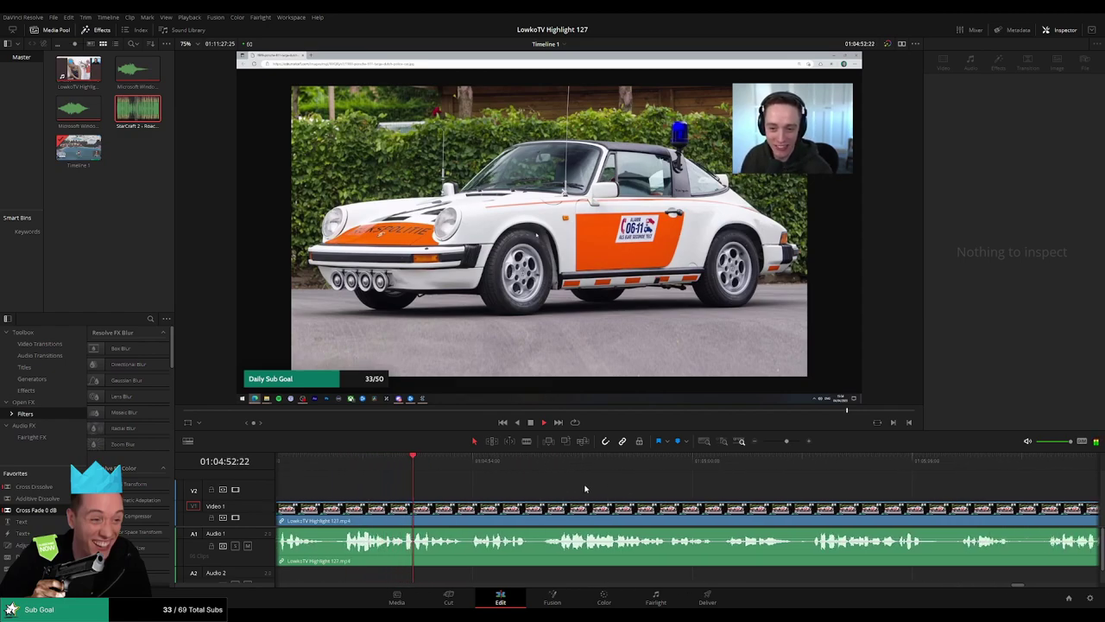
{"action": "scroll", "coordinate": [568, 489], "scroll_direction": "right", "scroll_amount": 2}
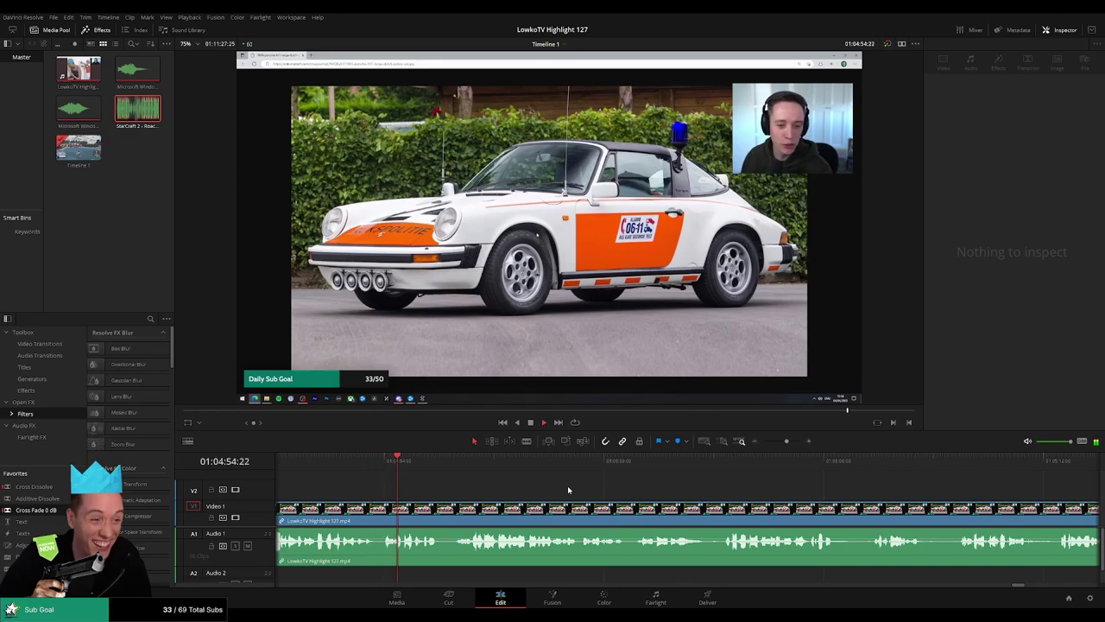
{"action": "scroll", "coordinate": [530, 490], "scroll_direction": "right", "scroll_amount": 2}
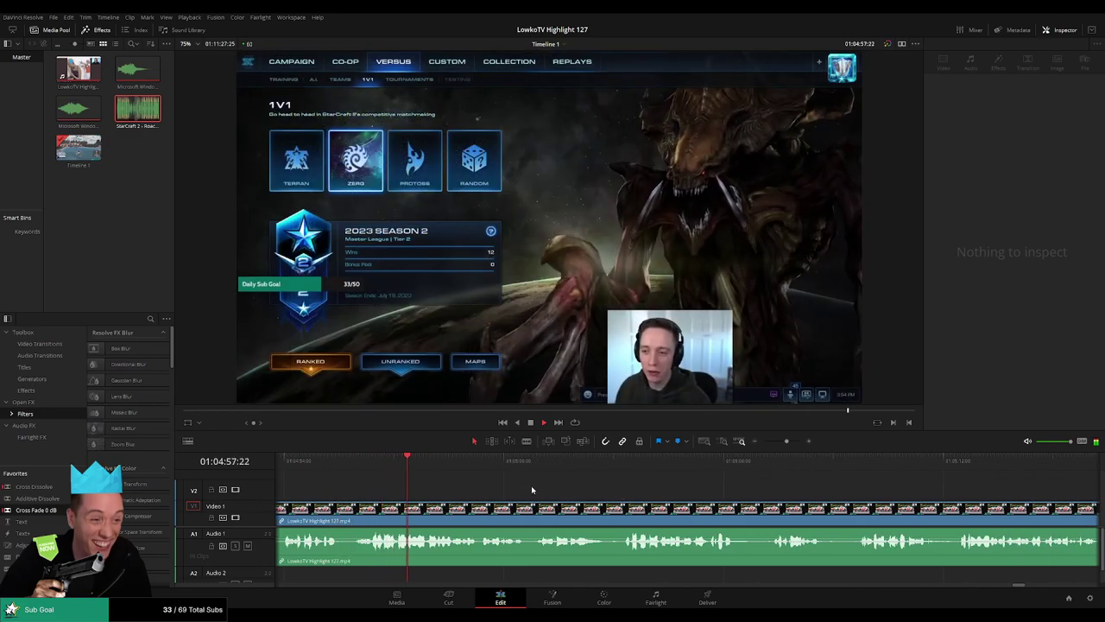
{"action": "scroll", "coordinate": [531, 493], "scroll_direction": "right", "scroll_amount": 1}
{"action": "scroll", "coordinate": [529, 491], "scroll_direction": "right", "scroll_amount": 1}
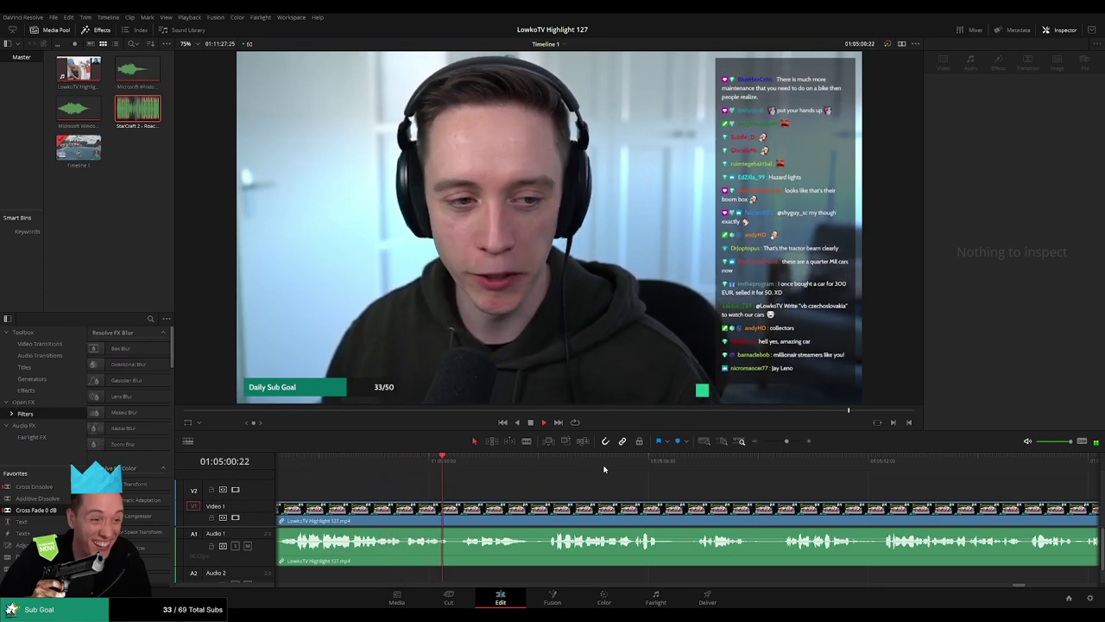
{"action": "scroll", "coordinate": [639, 489], "scroll_direction": "right", "scroll_amount": 1}
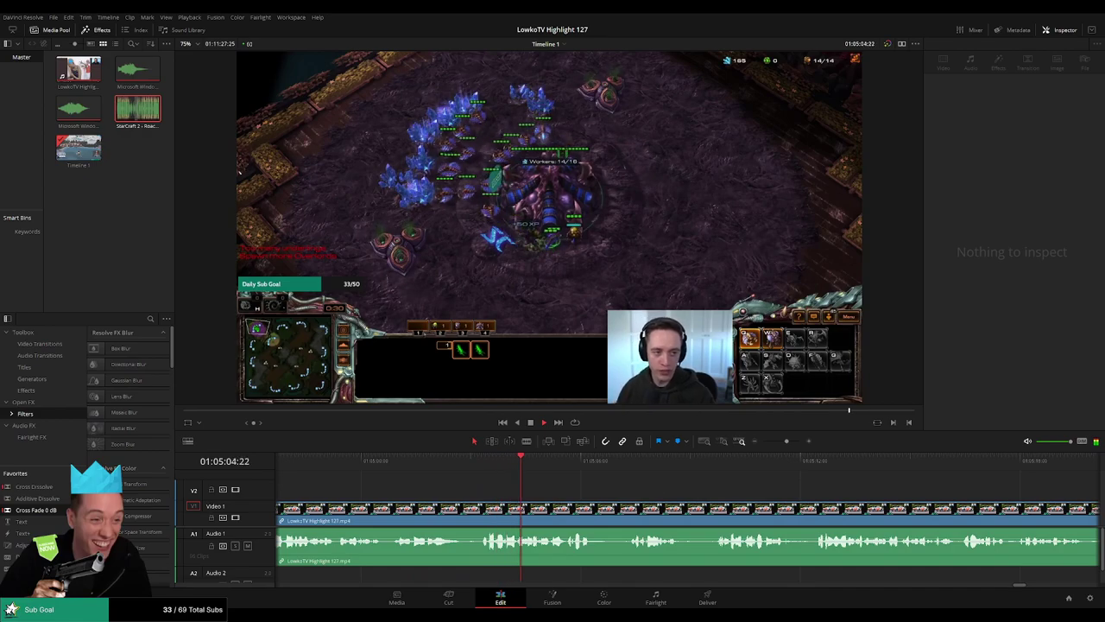
{"action": "scroll", "coordinate": [552, 492], "scroll_direction": "right", "scroll_amount": 3}
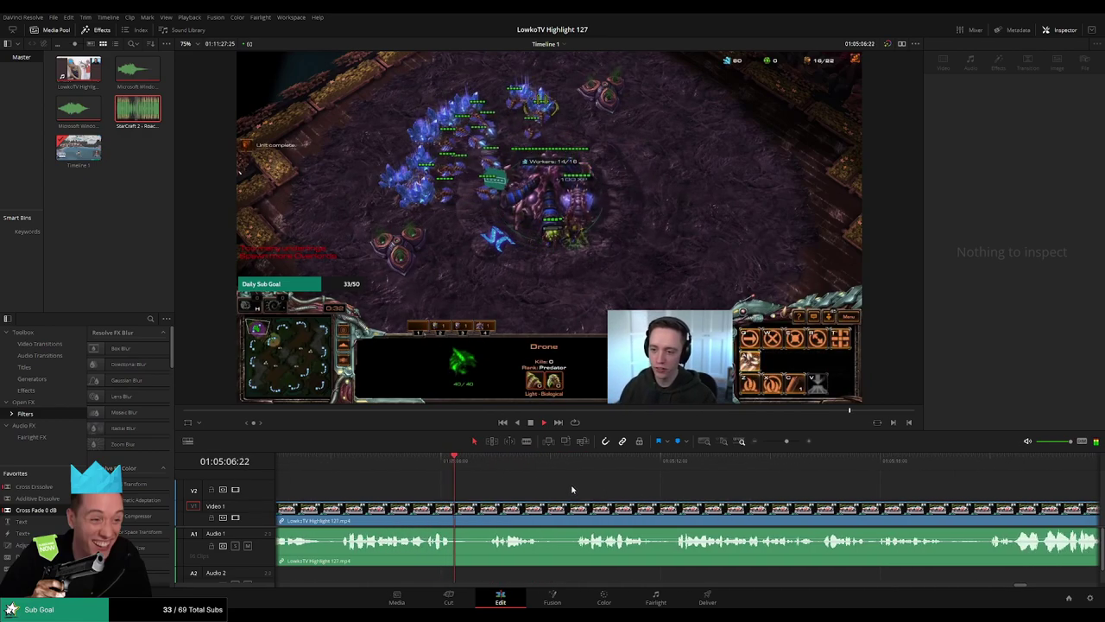
{"action": "scroll", "coordinate": [586, 491], "scroll_direction": "right", "scroll_amount": 1}
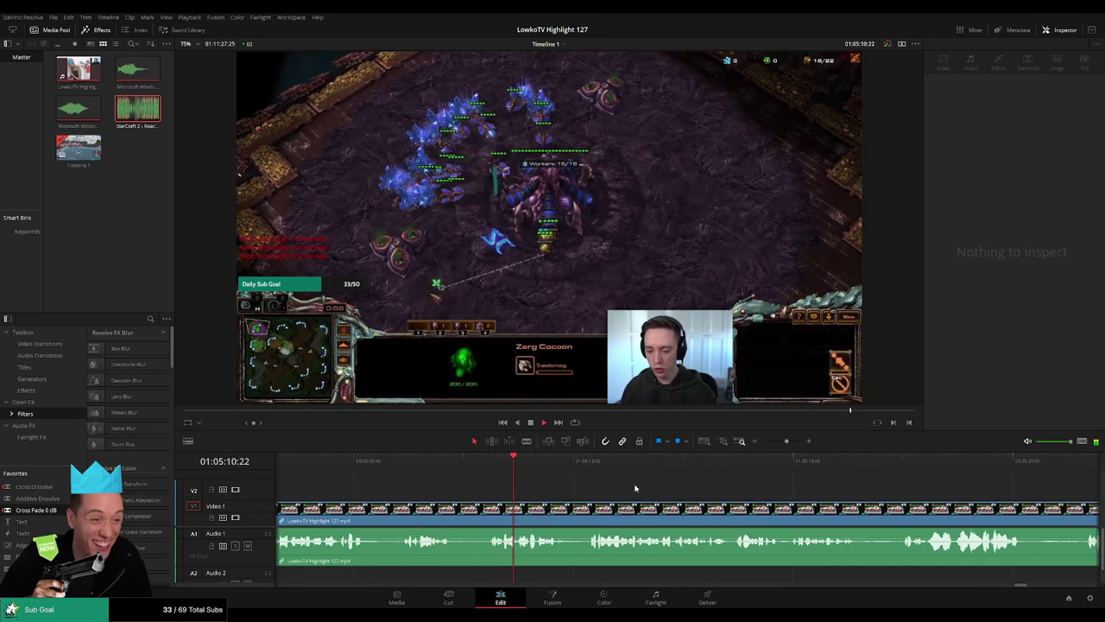
{"action": "scroll", "coordinate": [605, 490], "scroll_direction": "right", "scroll_amount": 1}
{"action": "scroll", "coordinate": [596, 493], "scroll_direction": "right", "scroll_amount": 2}
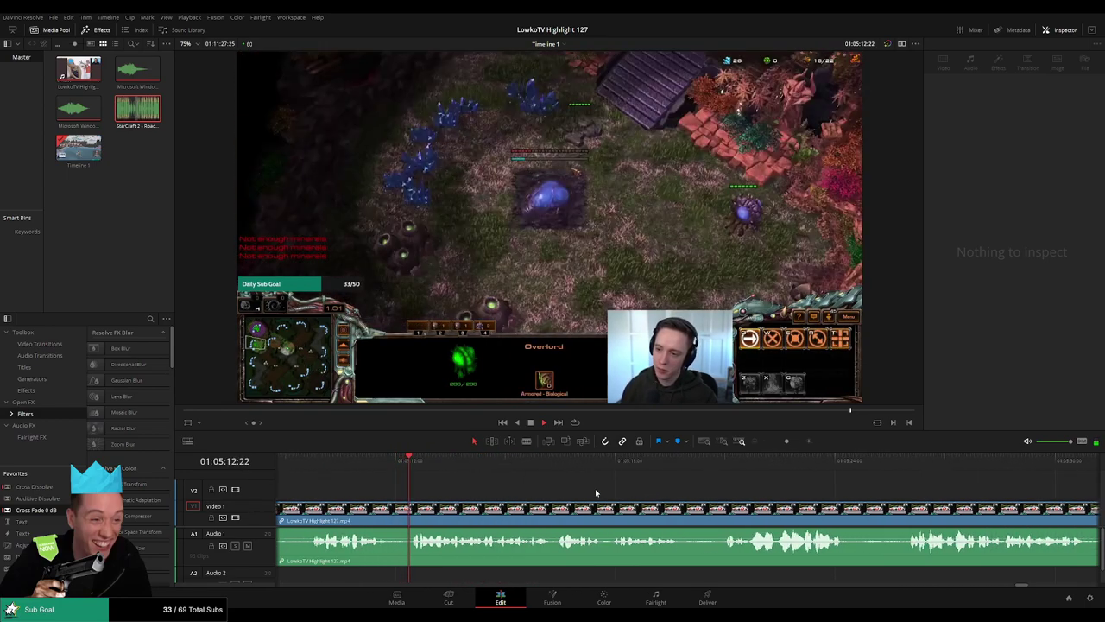
{"action": "scroll", "coordinate": [790, 488], "scroll_direction": "left", "scroll_amount": 2}
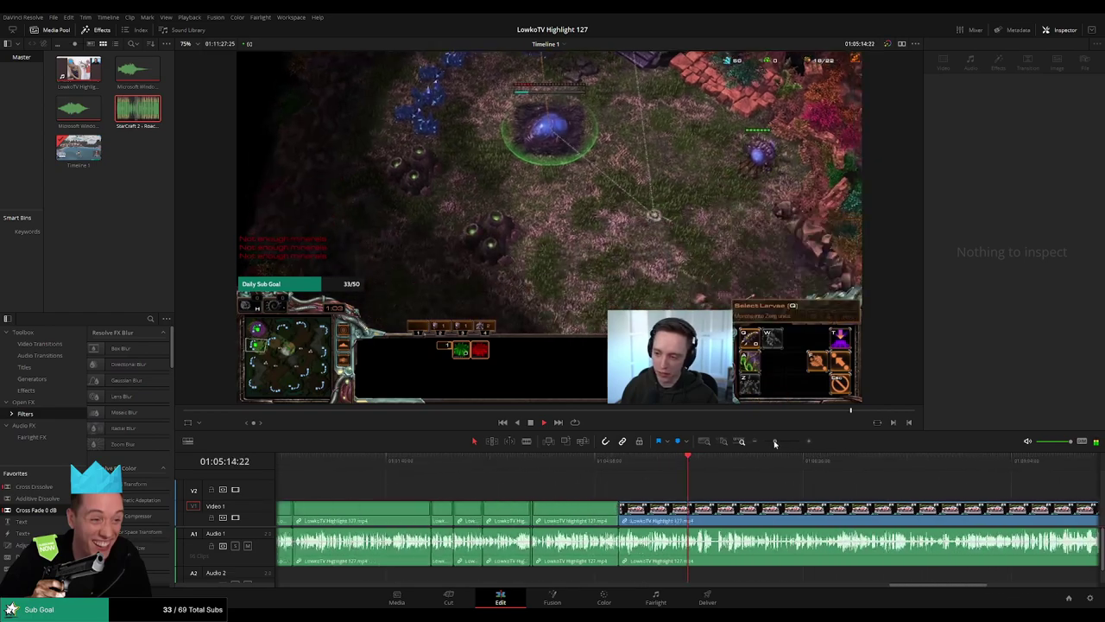
{"action": "scroll", "coordinate": [600, 497], "scroll_direction": "right", "scroll_amount": 2}
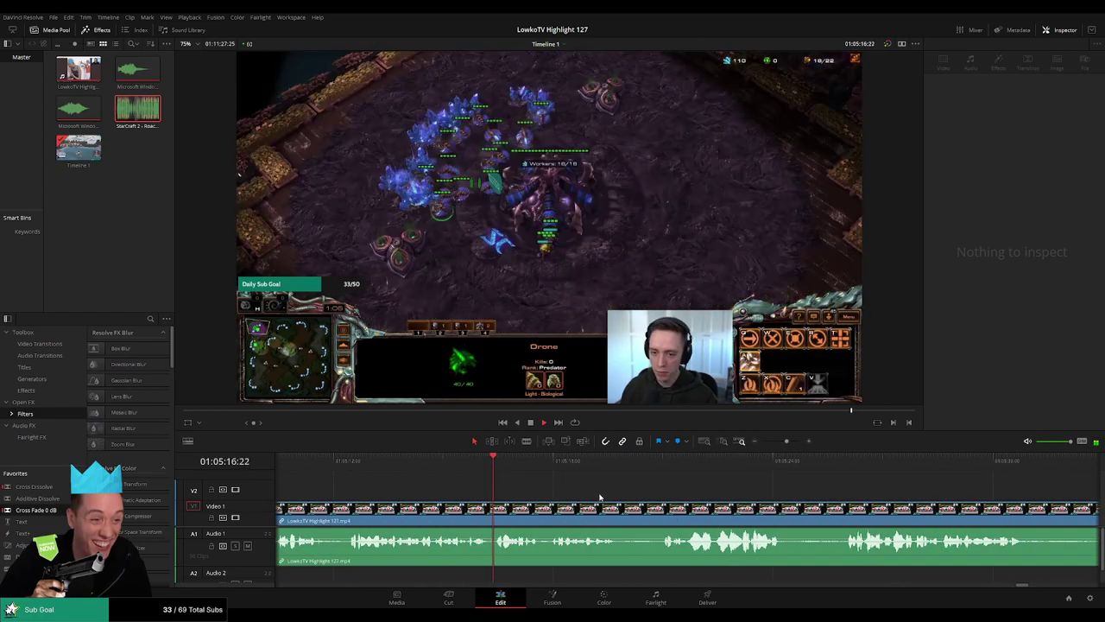
{"action": "scroll", "coordinate": [673, 505], "scroll_direction": "right", "scroll_amount": 1}
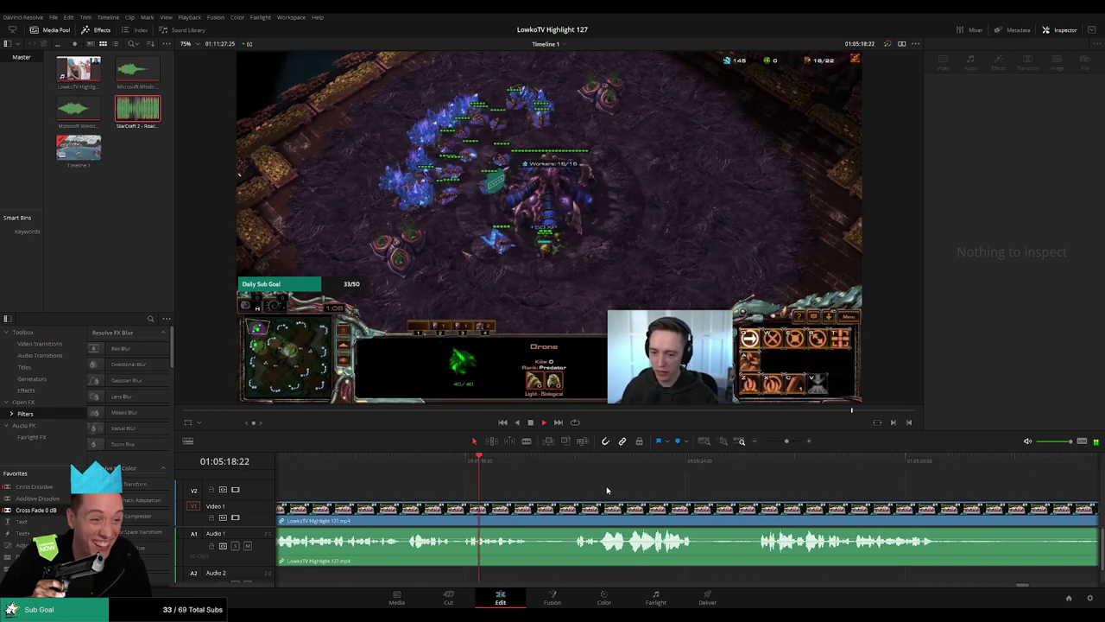
{"action": "scroll", "coordinate": [553, 488], "scroll_direction": "down", "scroll_amount": 1}
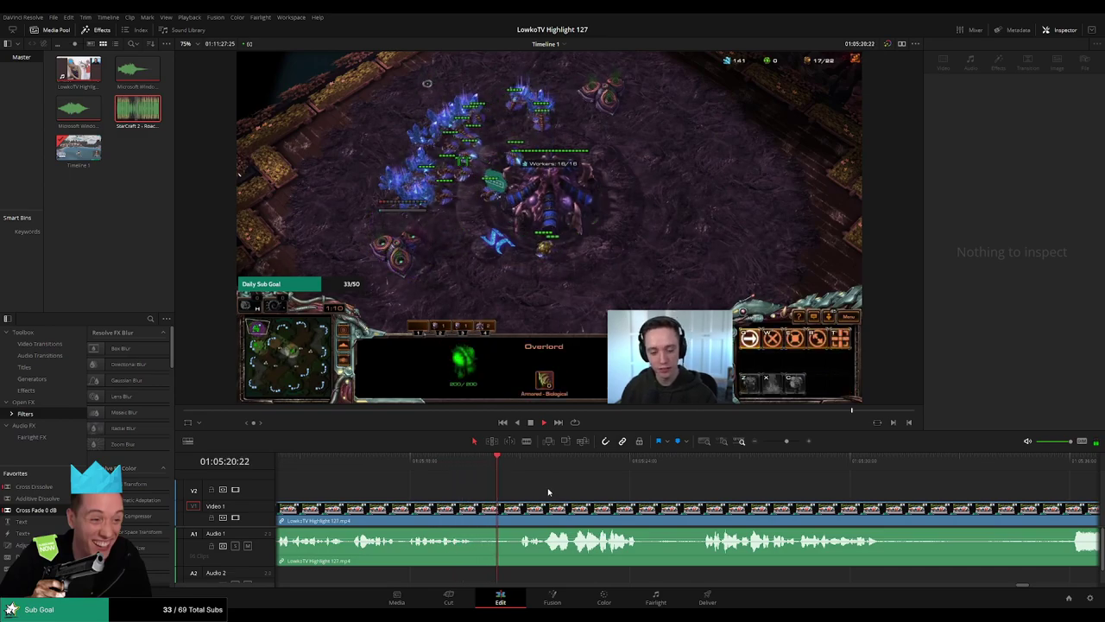
{"action": "scroll", "coordinate": [574, 492], "scroll_direction": "down", "scroll_amount": 2}
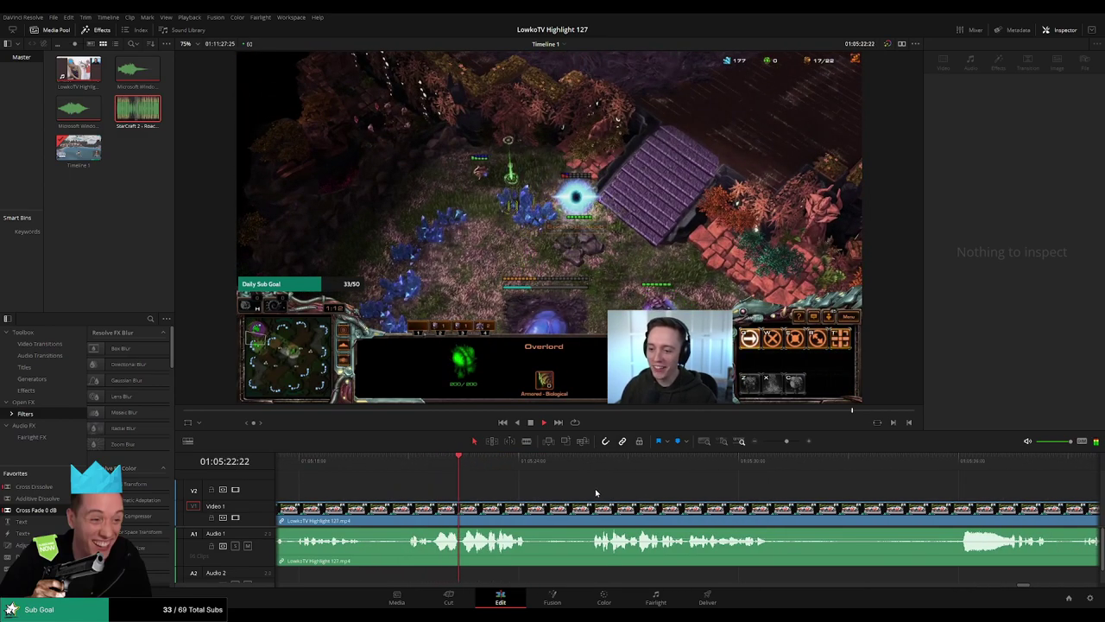
{"action": "scroll", "coordinate": [605, 490], "scroll_direction": "up", "scroll_amount": 2}
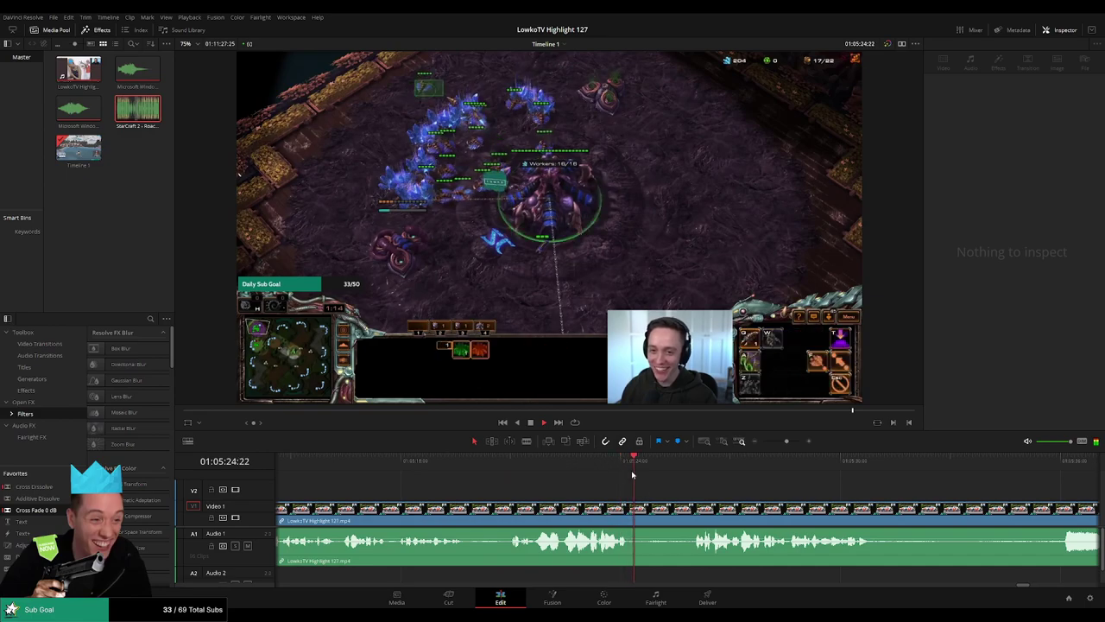
{"action": "left_click", "coordinate": [656, 507]}
{"action": "scroll", "coordinate": [666, 483], "scroll_direction": "down", "scroll_amount": 2}
{"action": "scroll", "coordinate": [614, 482], "scroll_direction": "down", "scroll_amount": 2}
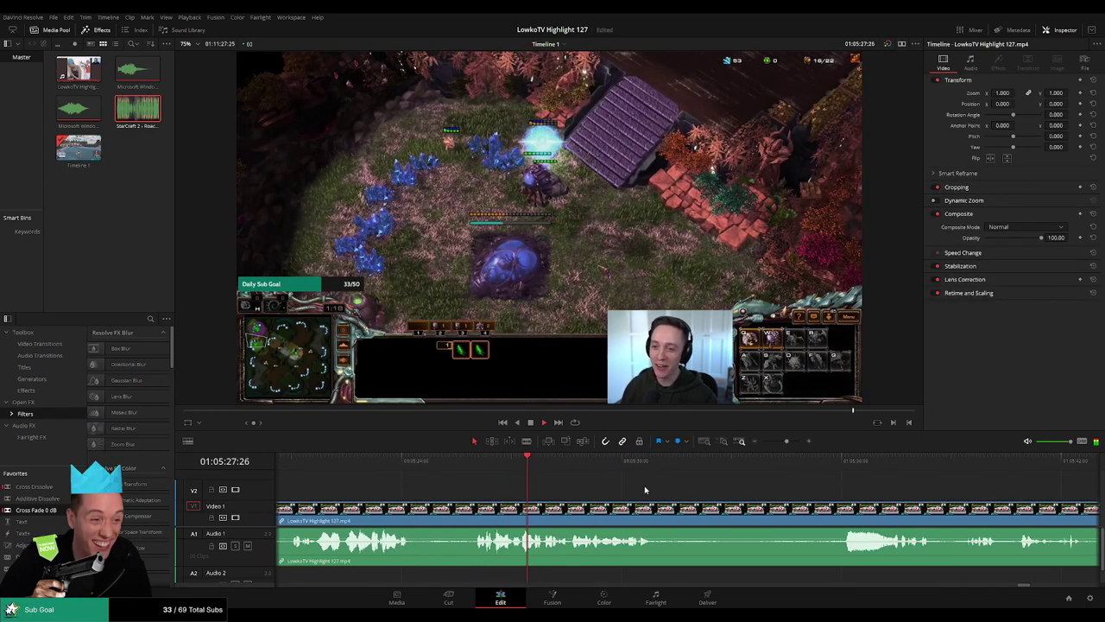
{"action": "scroll", "coordinate": [617, 484], "scroll_direction": "down", "scroll_amount": 2}
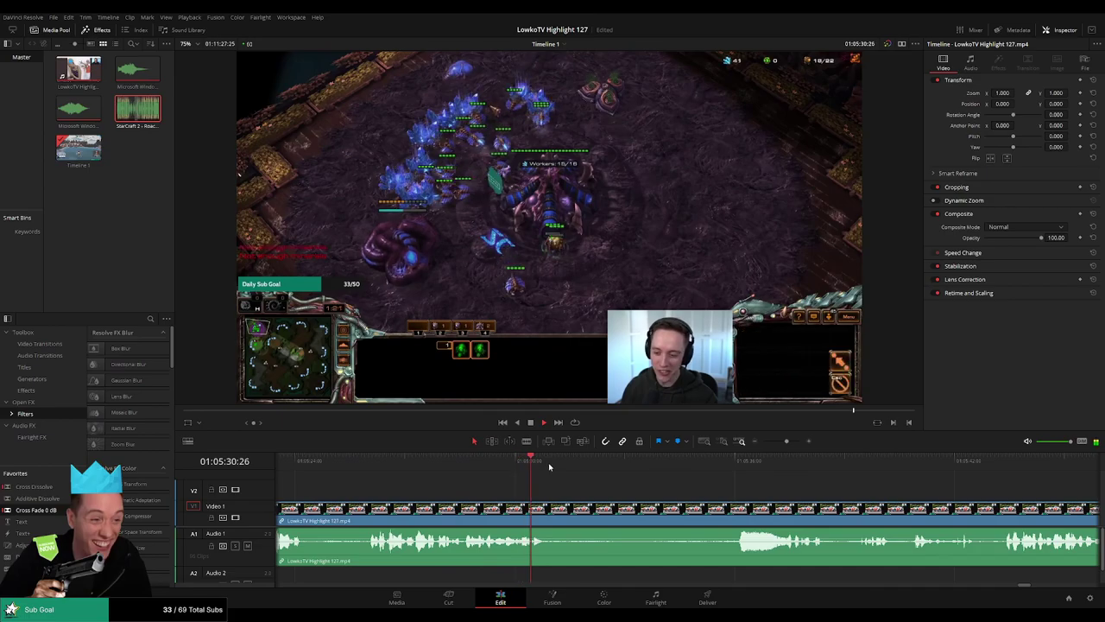
{"action": "left_click", "coordinate": [611, 462]}
{"action": "left_click", "coordinate": [724, 462]}
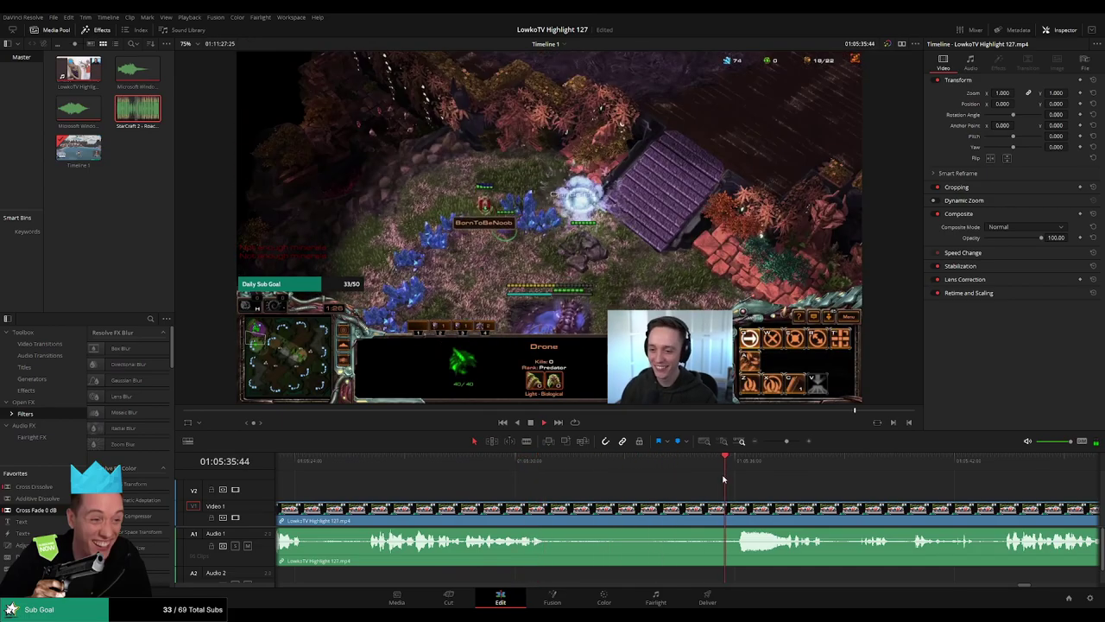
{"action": "scroll", "coordinate": [577, 490], "scroll_direction": "down", "scroll_amount": 5}
{"action": "scroll", "coordinate": [570, 494], "scroll_direction": "down", "scroll_amount": 2}
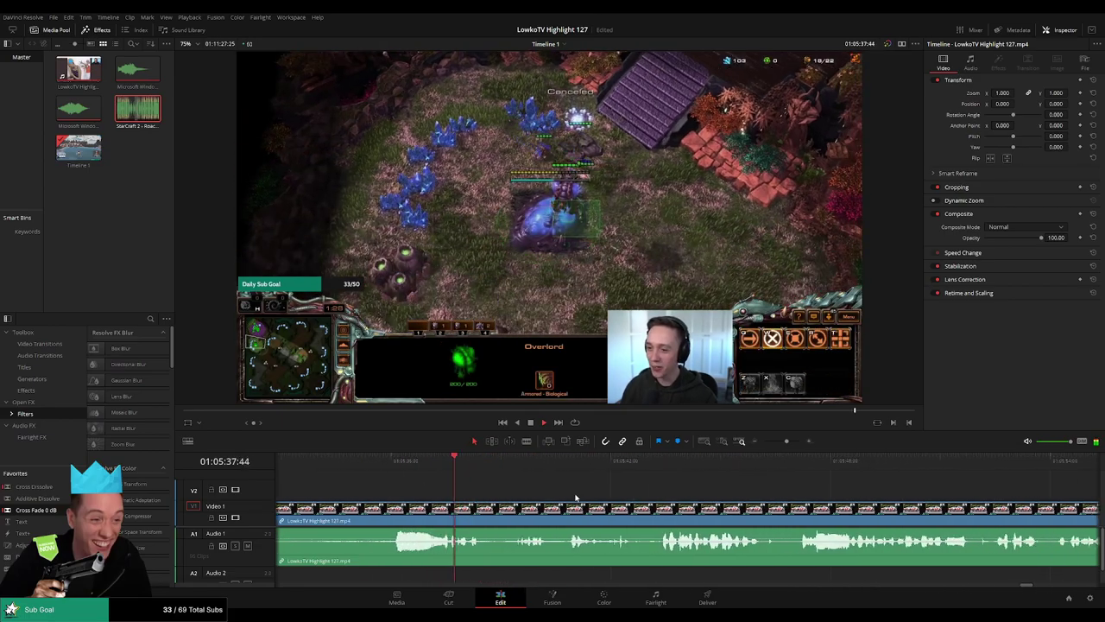
{"action": "left_click_drag", "start_coordinate": [481, 465], "coordinate": [473, 484]}
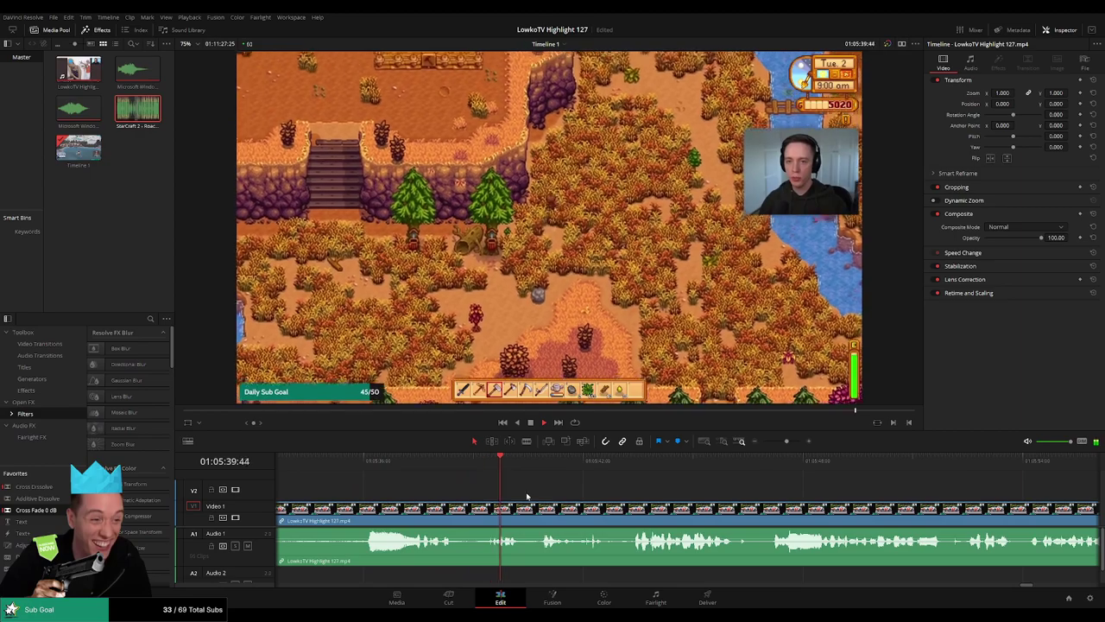
{"action": "key", "text": "ctrl+b"}
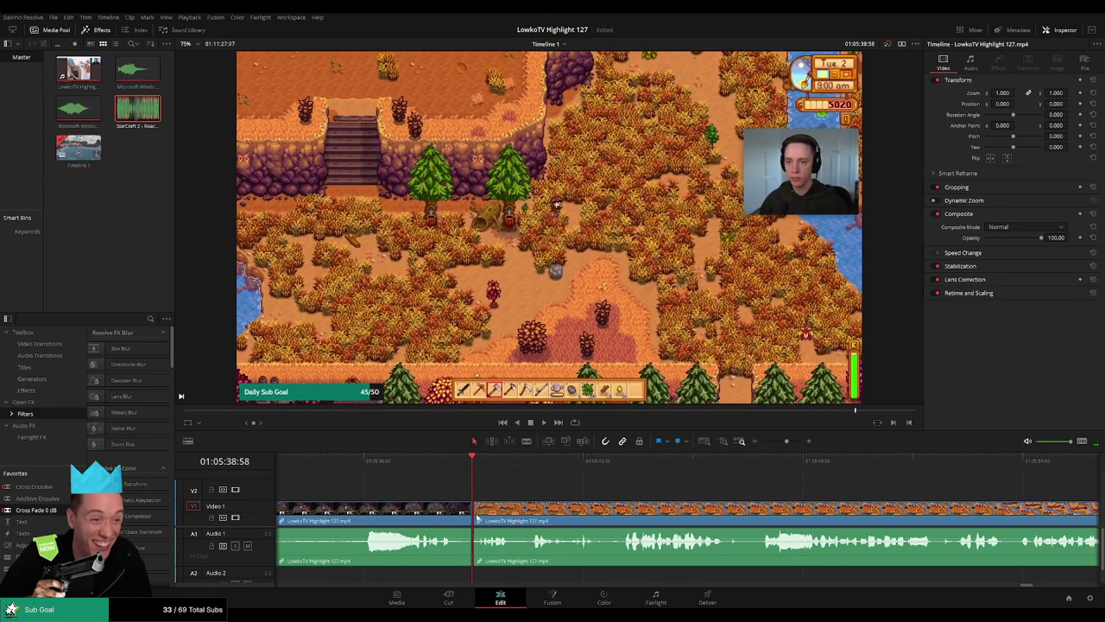
{"action": "left_click", "coordinate": [478, 517]}
{"action": "key", "text": "space"}
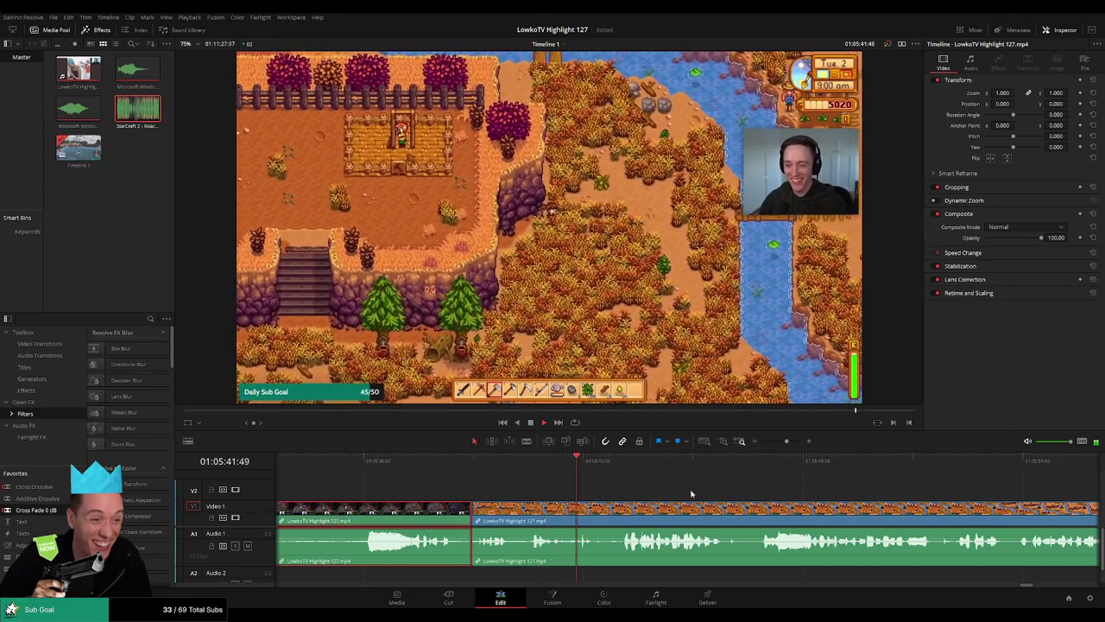
{"action": "left_click", "coordinate": [617, 487]}
{"action": "left_click", "coordinate": [484, 462]}
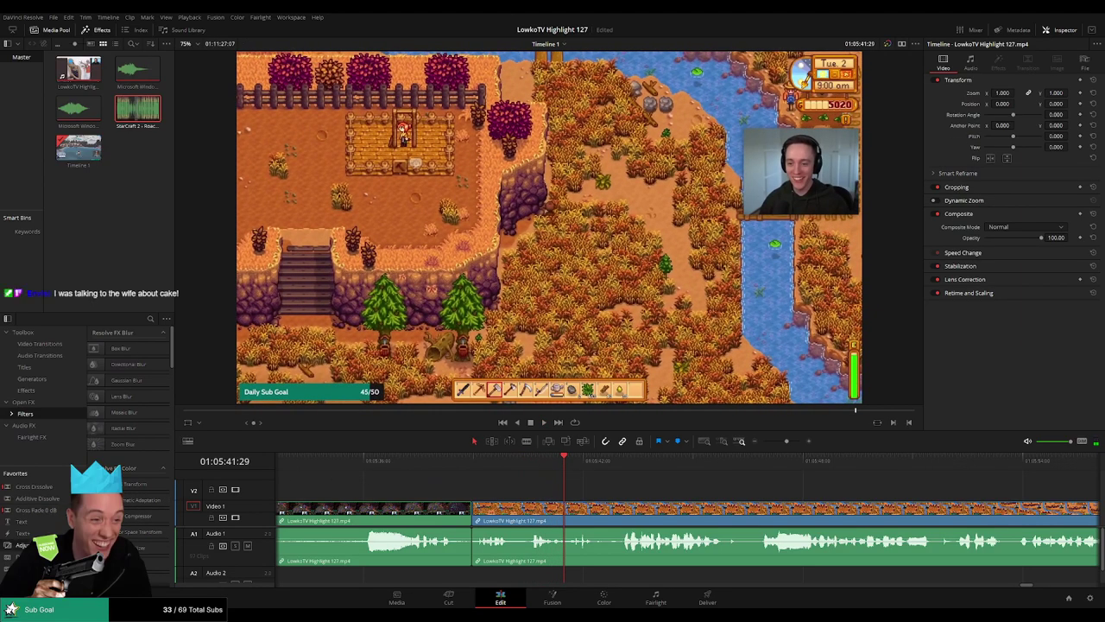
Add an Adjustment Clip on V2 at Zoom 2.1 and Position X 666, shortened to end sooner.
{"action": "left_click_drag", "start_coordinate": [484, 497], "coordinate": [649, 491]}
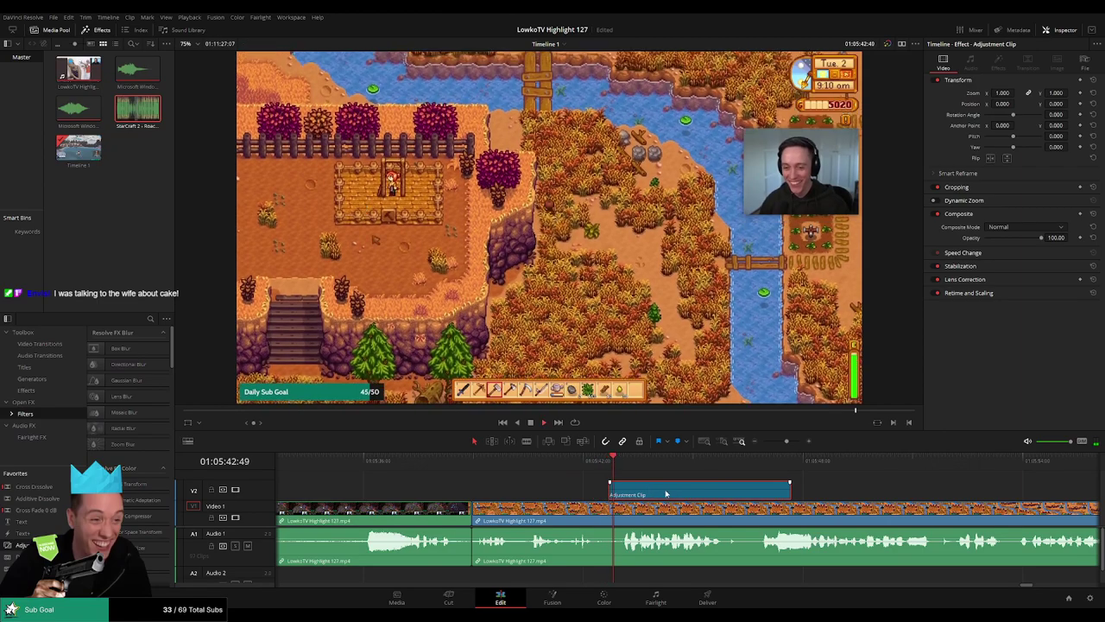
{"action": "left_click_drag", "start_coordinate": [991, 92], "coordinate": [1047, 104]}
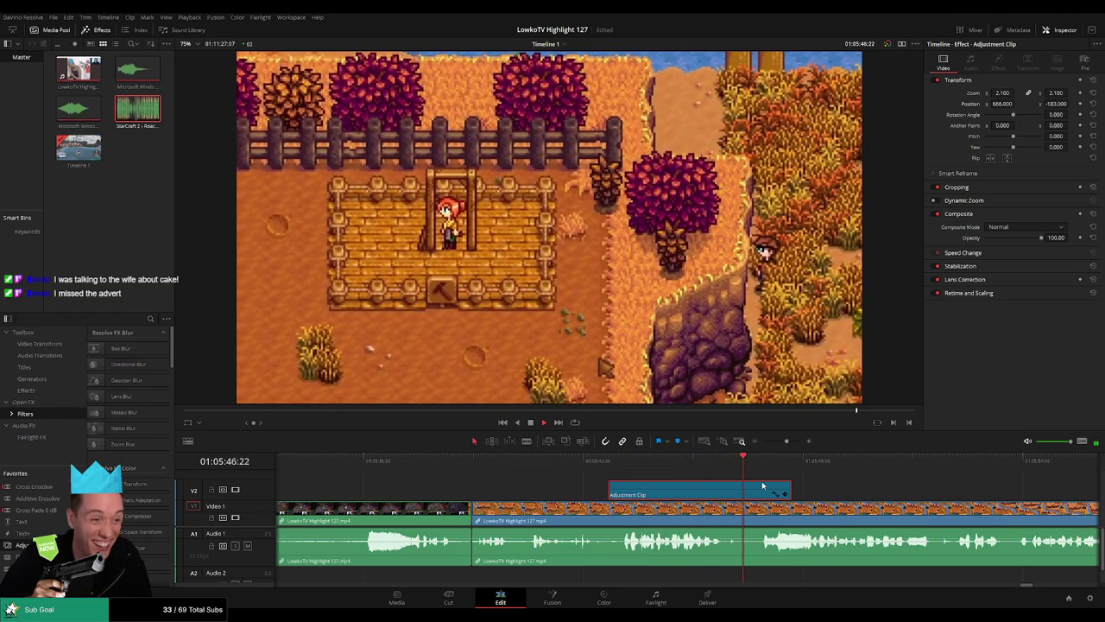
{"action": "left_click_drag", "start_coordinate": [788, 489], "coordinate": [761, 489]}
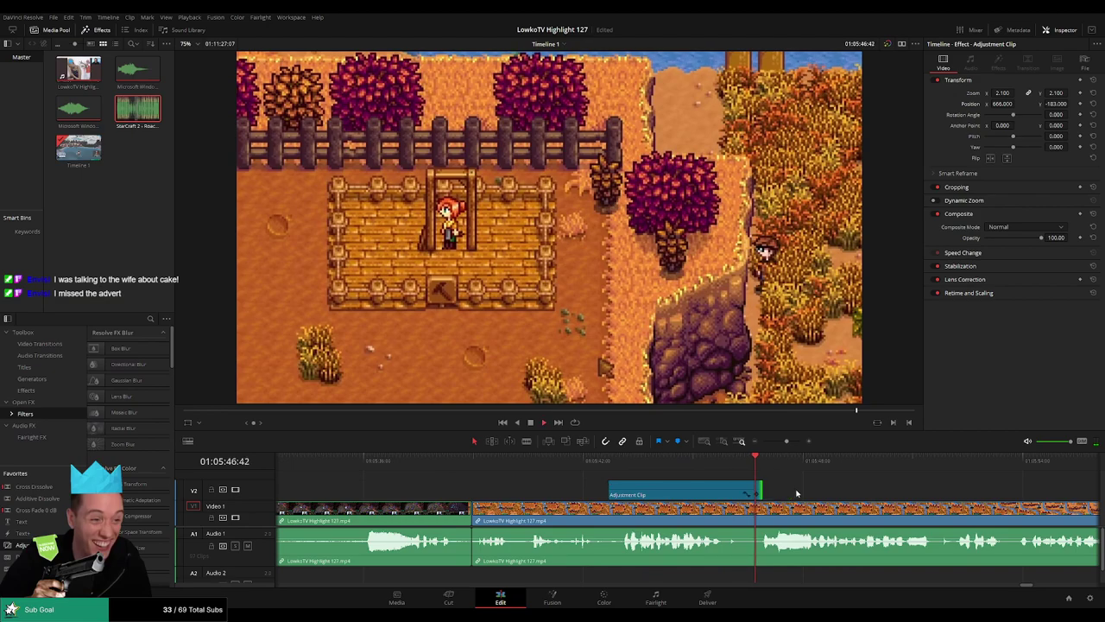
{"action": "left_click", "coordinate": [594, 466]}
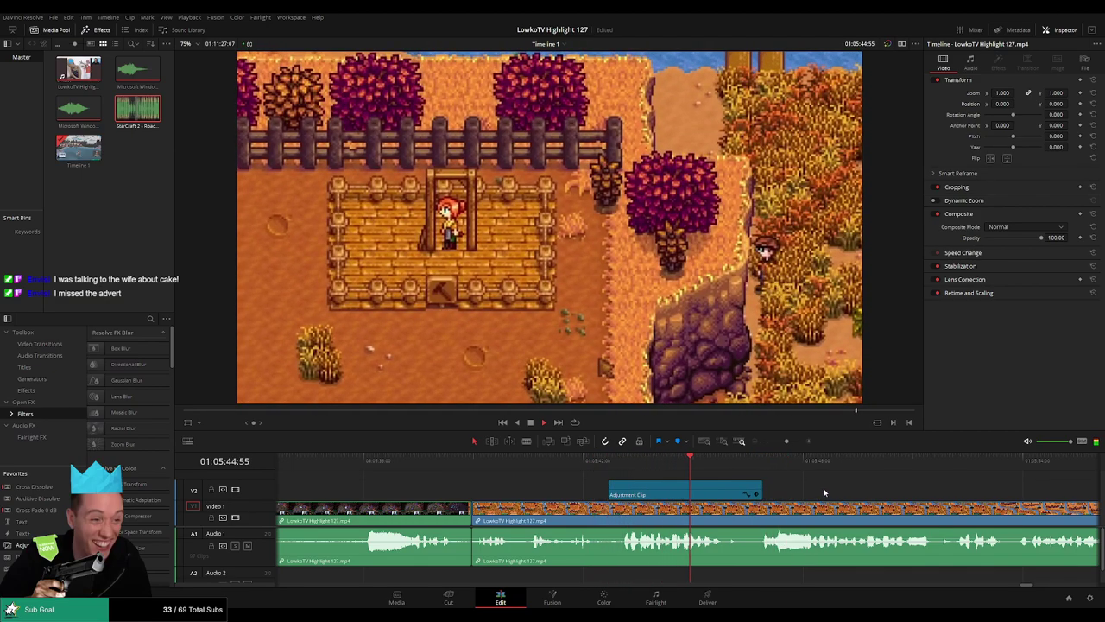
Blade the Stardew footage twice near 01:06:08 and ripple delete the inventory-menu piece between the cuts.
{"action": "scroll", "coordinate": [661, 484], "scroll_direction": "right", "scroll_amount": 3}
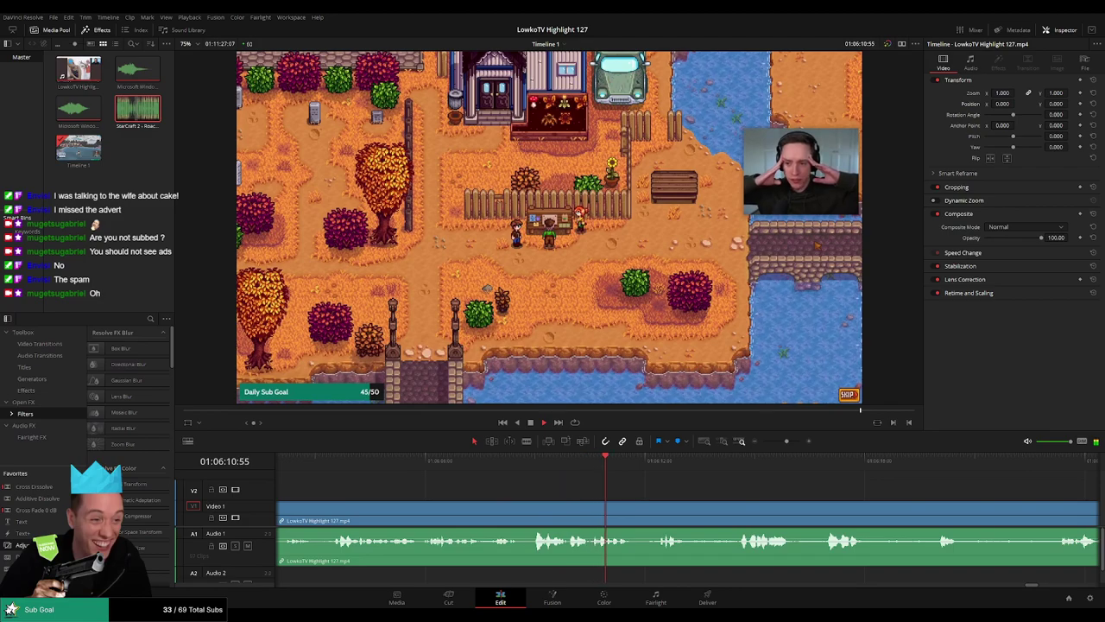
{"action": "left_click", "coordinate": [481, 462]}
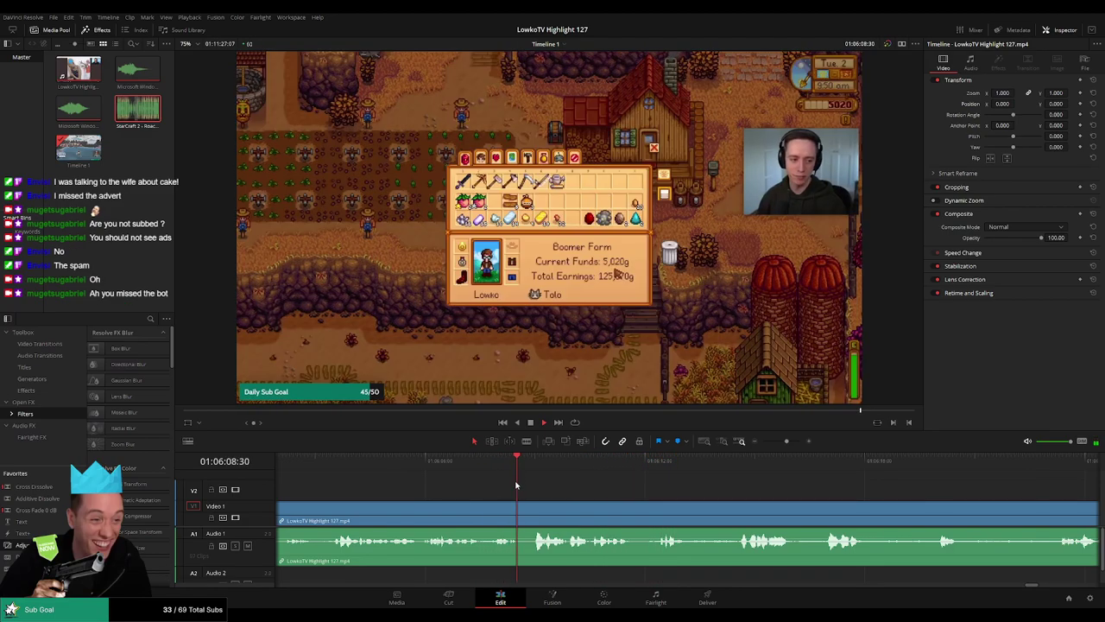
{"action": "key", "text": "b"}
{"action": "left_click", "coordinate": [519, 512]}
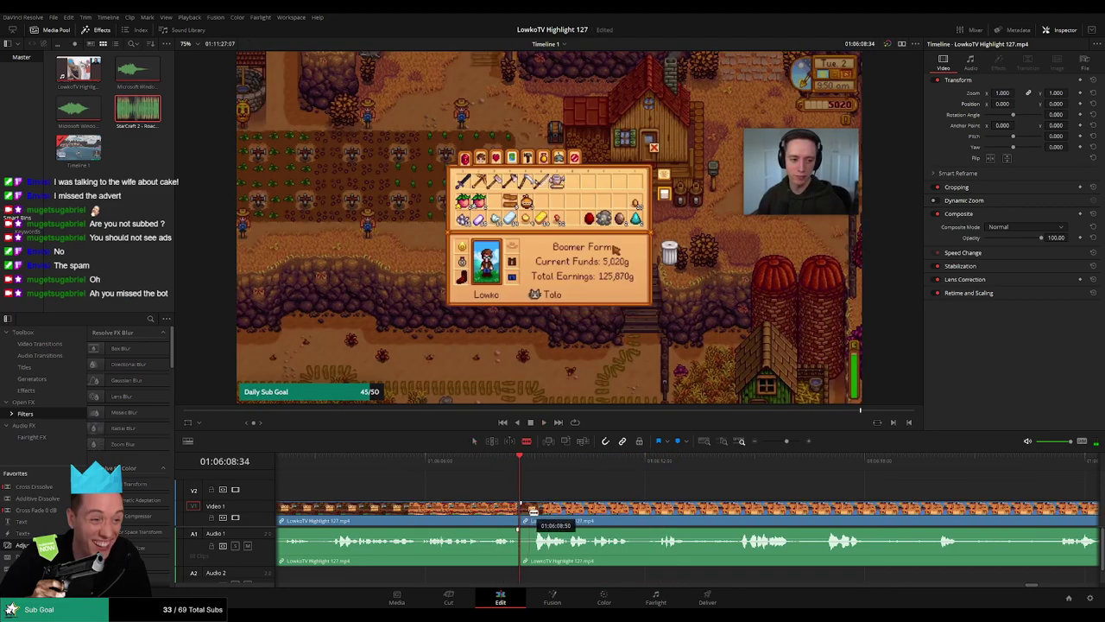
{"action": "left_click", "coordinate": [530, 513]}
{"action": "key", "text": "a"}
{"action": "left_click", "coordinate": [525, 510]}
{"action": "key", "text": "Delete"}
{"action": "key", "text": "space"}
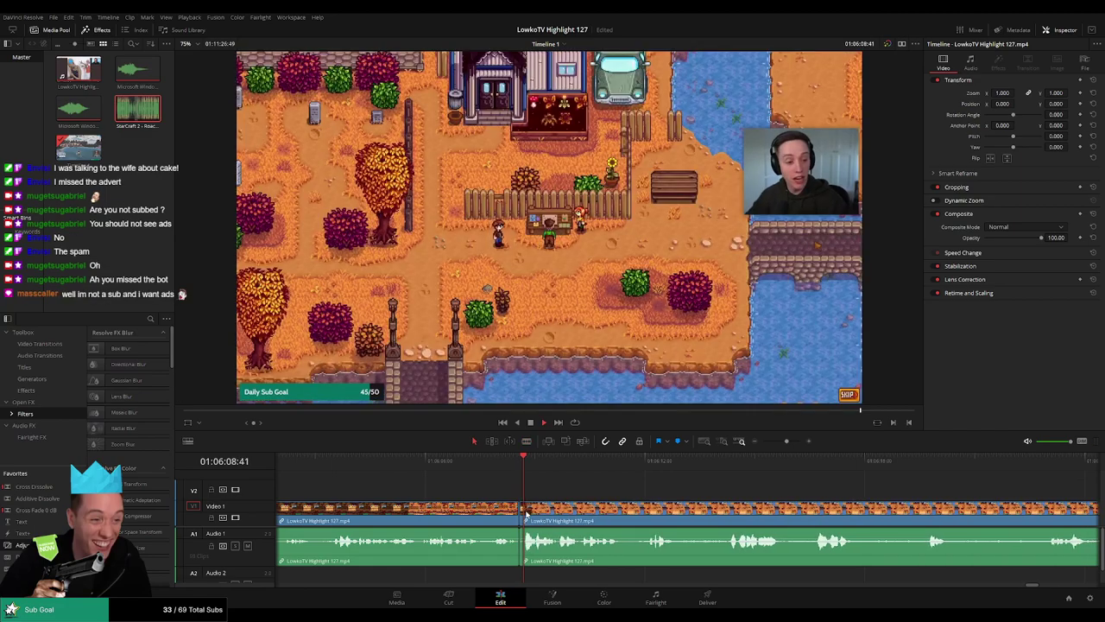
{"action": "left_click", "coordinate": [481, 510]}
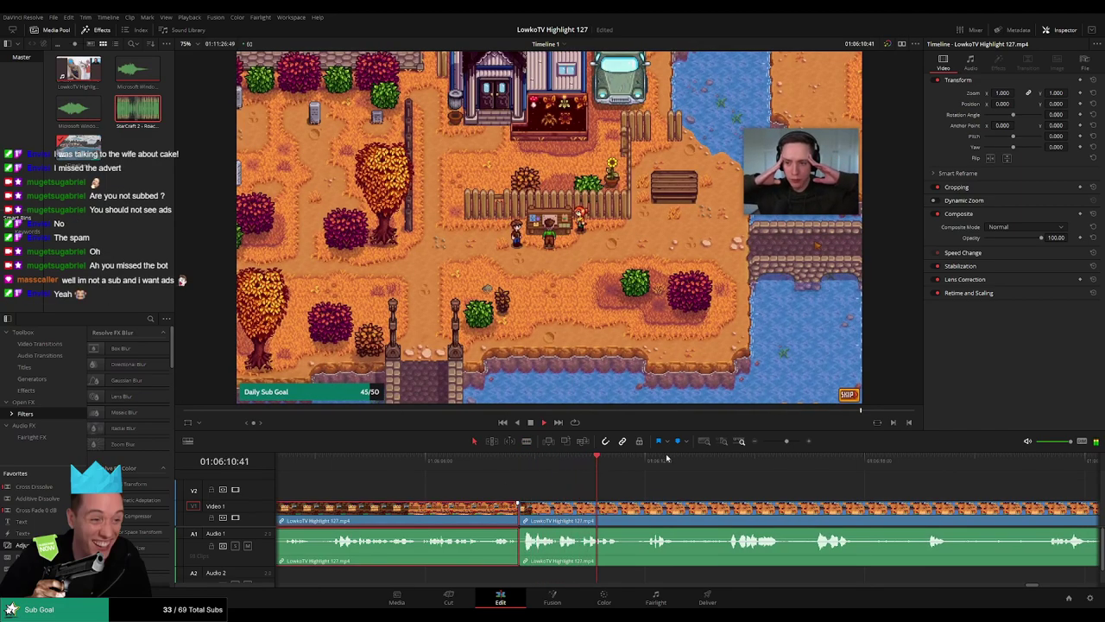
{"action": "left_click", "coordinate": [777, 499]}
{"action": "scroll", "coordinate": [567, 489], "scroll_direction": "right", "scroll_amount": 3}
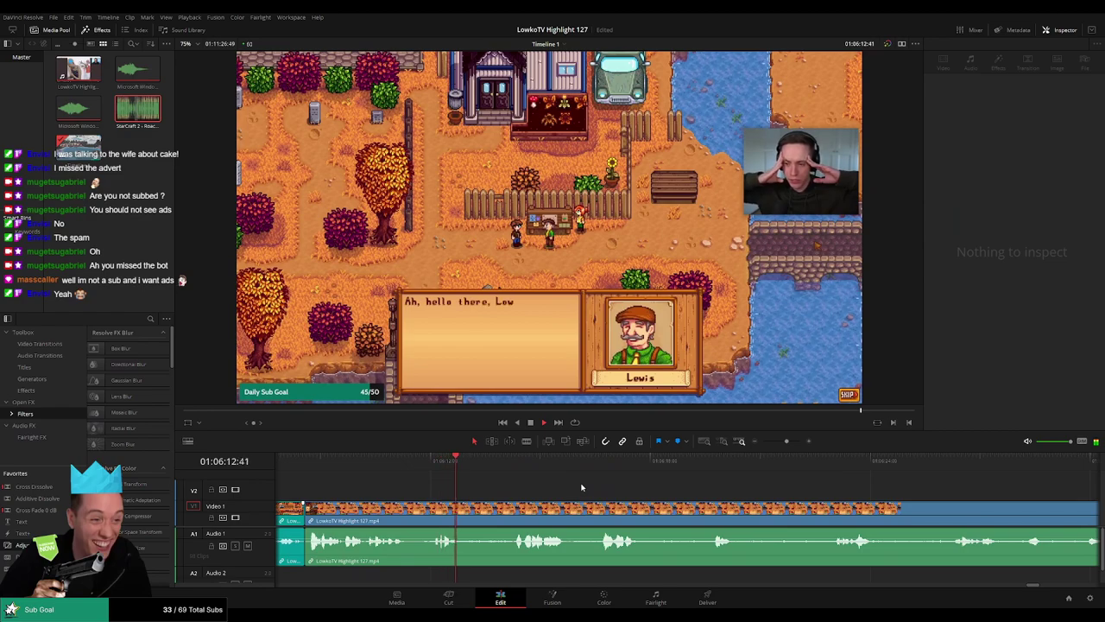
{"action": "scroll", "coordinate": [554, 497], "scroll_direction": "right", "scroll_amount": 2}
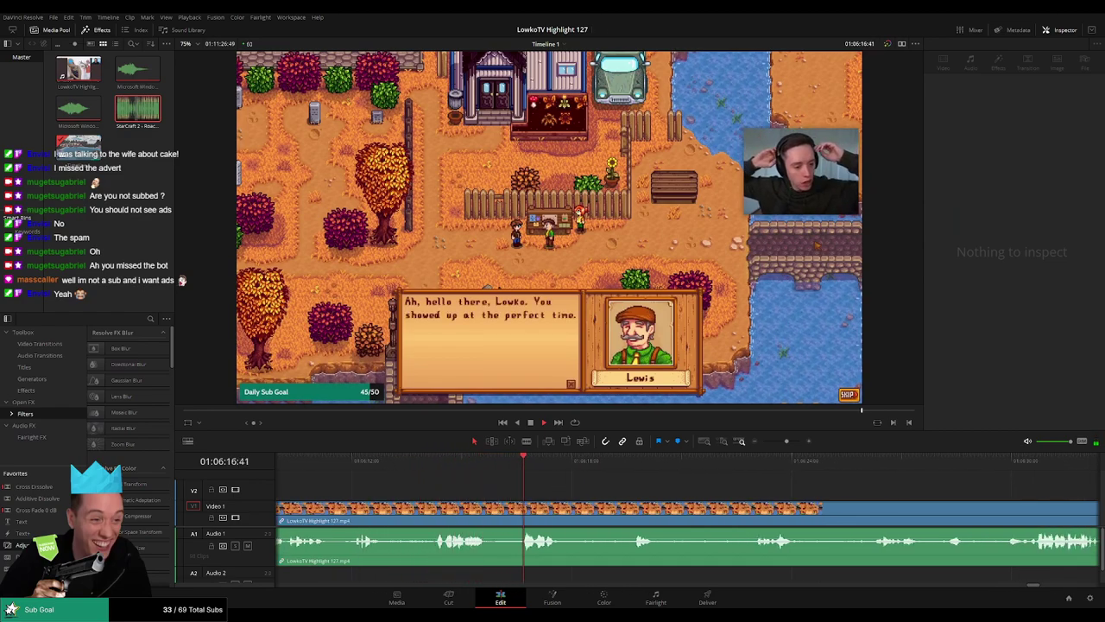
{"action": "scroll", "coordinate": [508, 486], "scroll_direction": "right", "scroll_amount": 3}
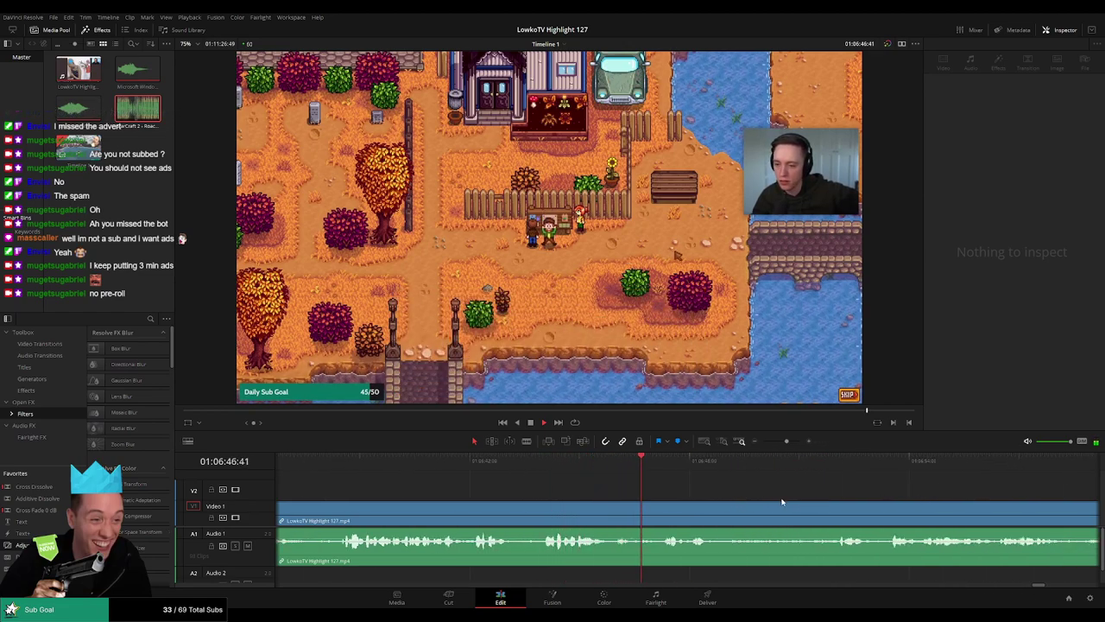
{"action": "scroll", "coordinate": [716, 504], "scroll_direction": "down", "scroll_amount": 2}
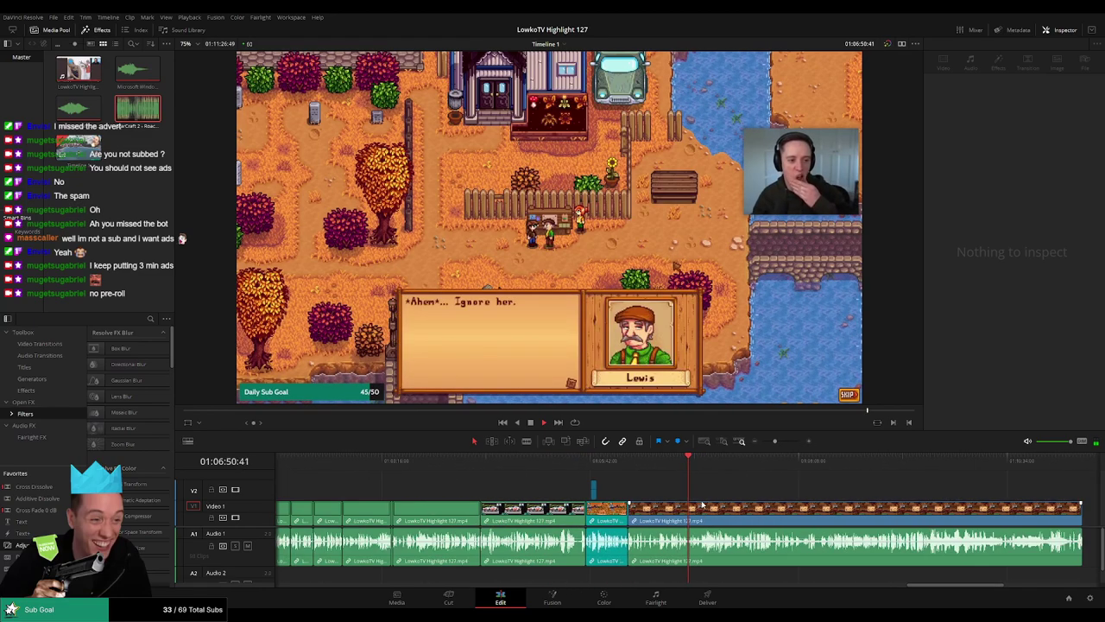
{"action": "scroll", "coordinate": [753, 507], "scroll_direction": "up", "scroll_amount": 3}
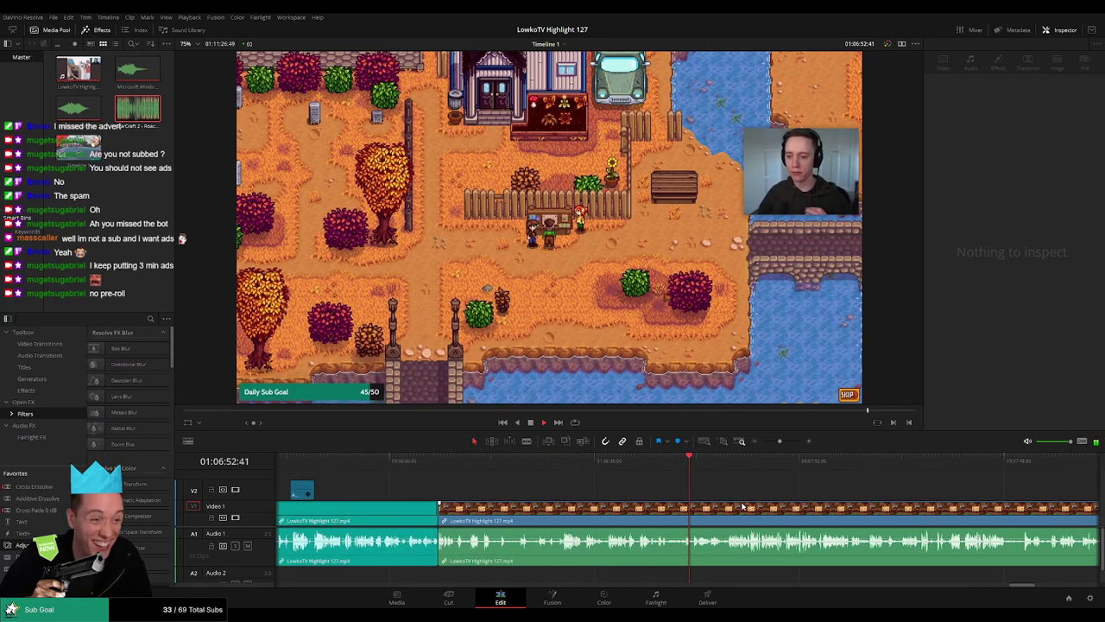
{"action": "scroll", "coordinate": [747, 507], "scroll_direction": "up", "scroll_amount": 2}
{"action": "scroll", "coordinate": [584, 489], "scroll_direction": "right", "scroll_amount": 3}
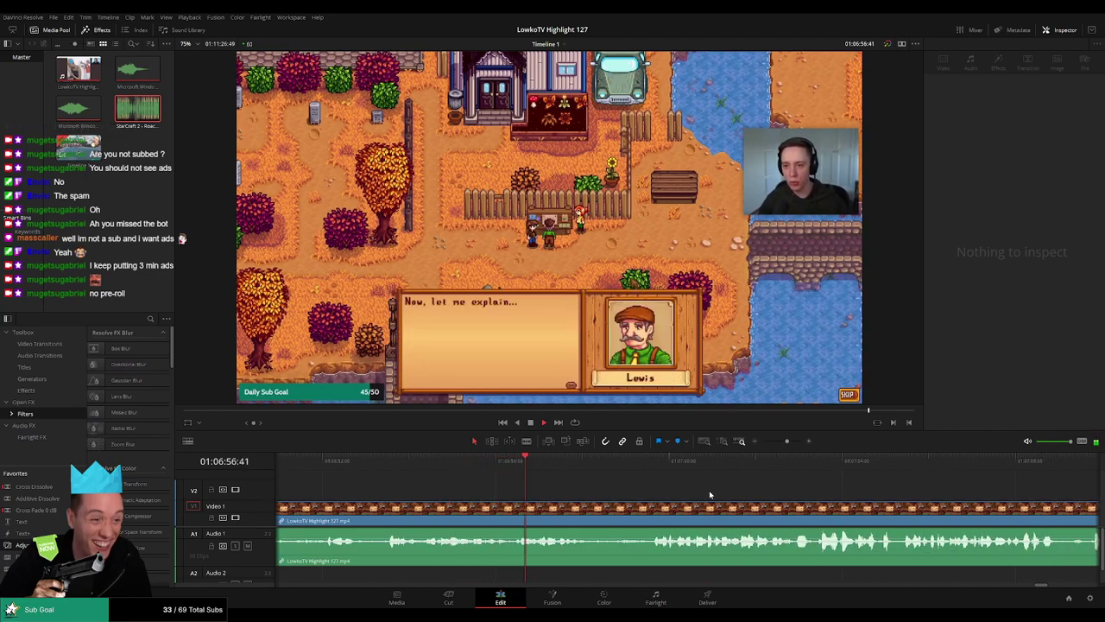
{"action": "scroll", "coordinate": [691, 489], "scroll_direction": "right", "scroll_amount": 1}
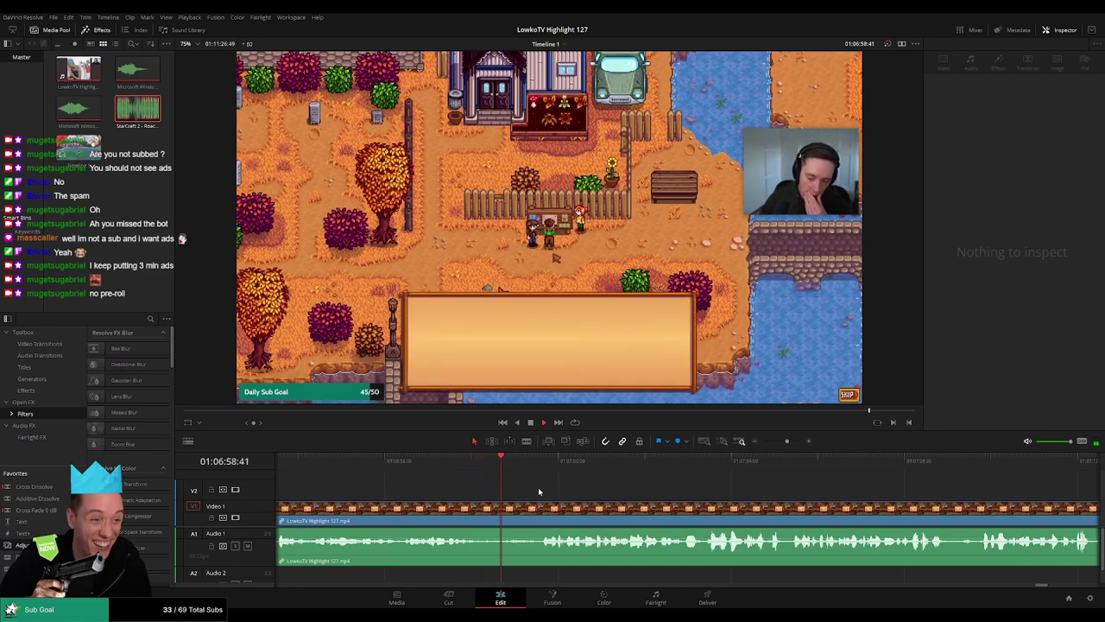
{"action": "scroll", "coordinate": [659, 497], "scroll_direction": "down", "scroll_amount": 2}
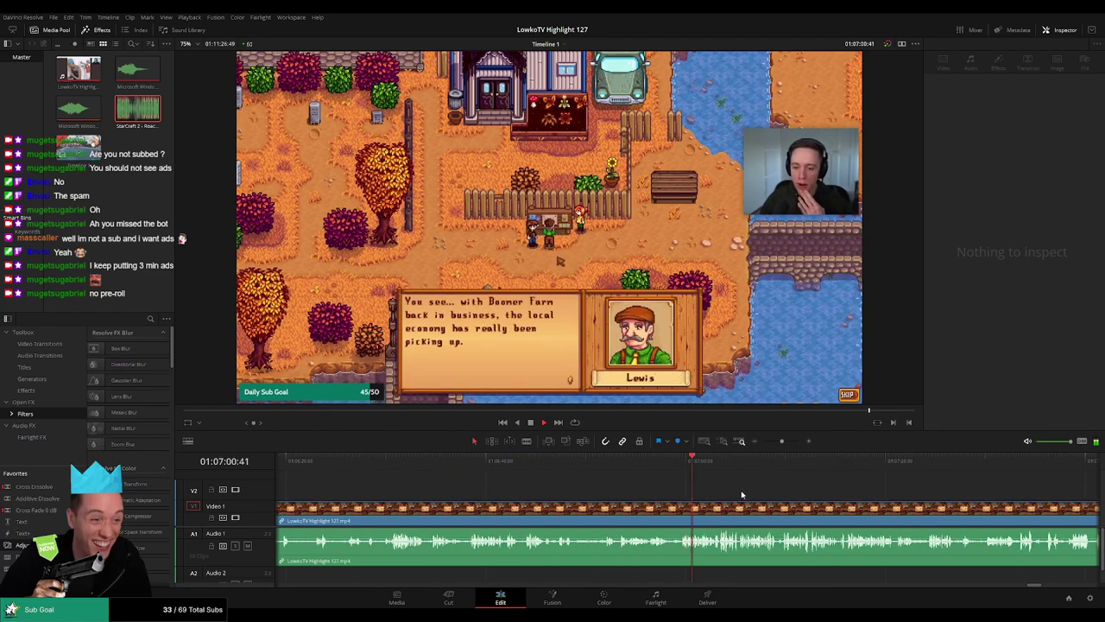
{"action": "scroll", "coordinate": [590, 490], "scroll_direction": "down", "scroll_amount": 2}
{"action": "scroll", "coordinate": [589, 490], "scroll_direction": "right", "scroll_amount": 1}
{"action": "scroll", "coordinate": [607, 491], "scroll_direction": "right", "scroll_amount": 1}
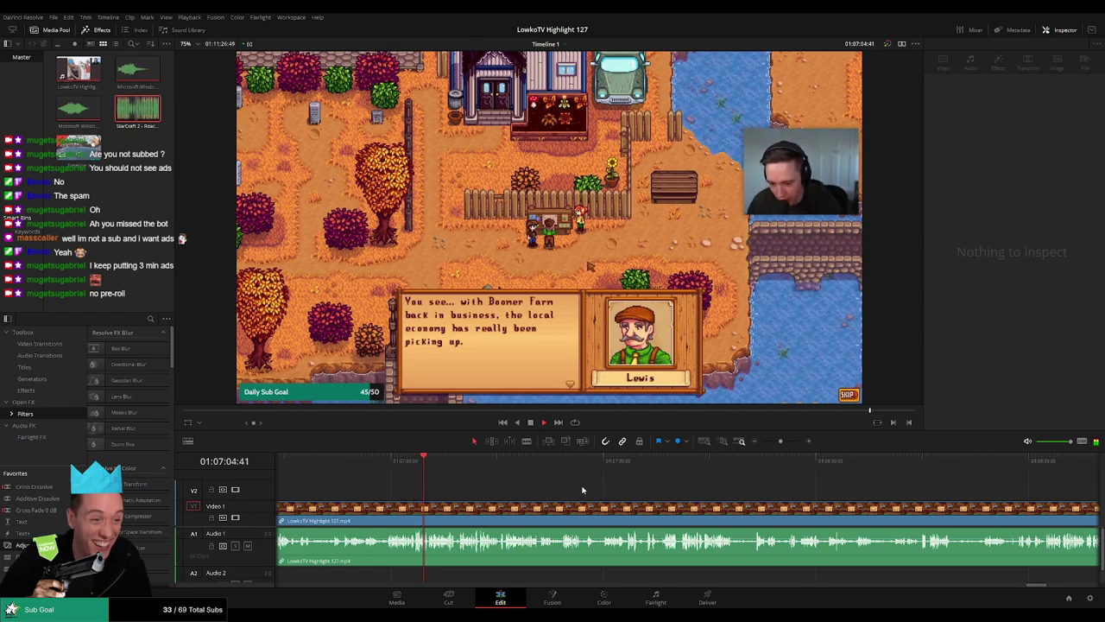
{"action": "left_click", "coordinate": [518, 509]}
{"action": "scroll", "coordinate": [524, 483], "scroll_direction": "up", "scroll_amount": 2}
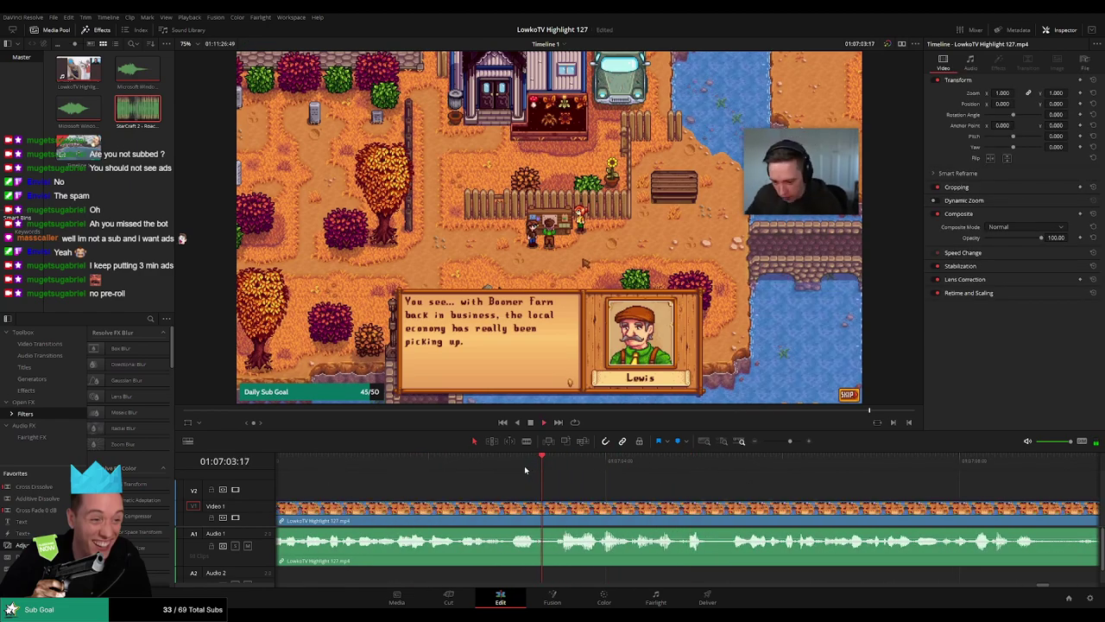
Place an Adjustment Clip over Lewis's dialogue at Zoom 1.69, reframed on the characters by the notice board.
{"action": "left_click", "coordinate": [455, 458]}
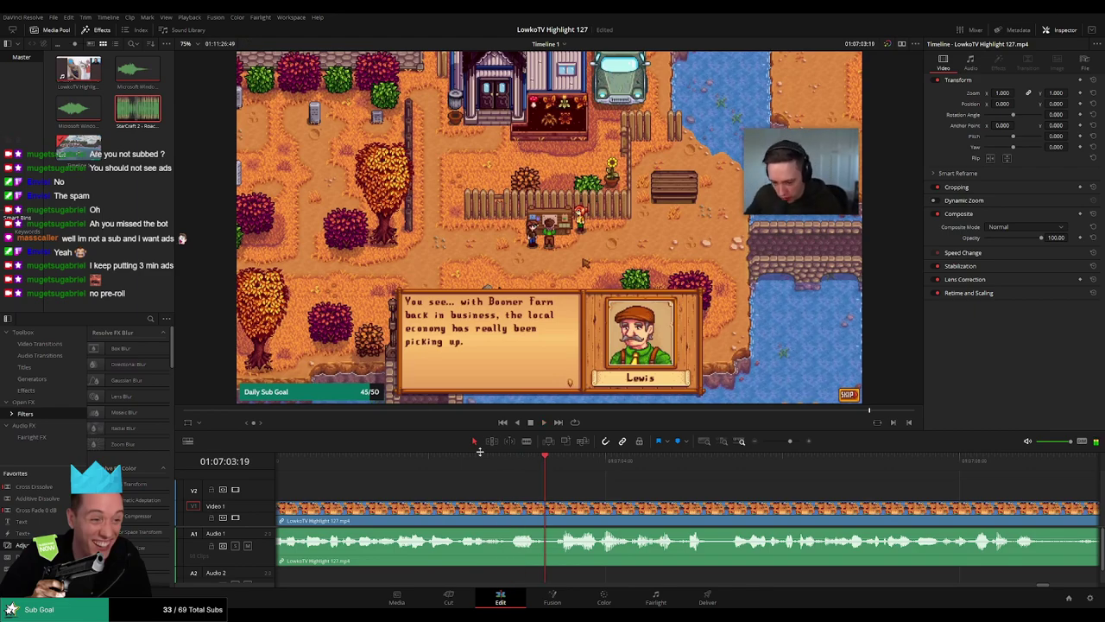
{"action": "left_click_drag", "start_coordinate": [208, 515], "coordinate": [560, 492]}
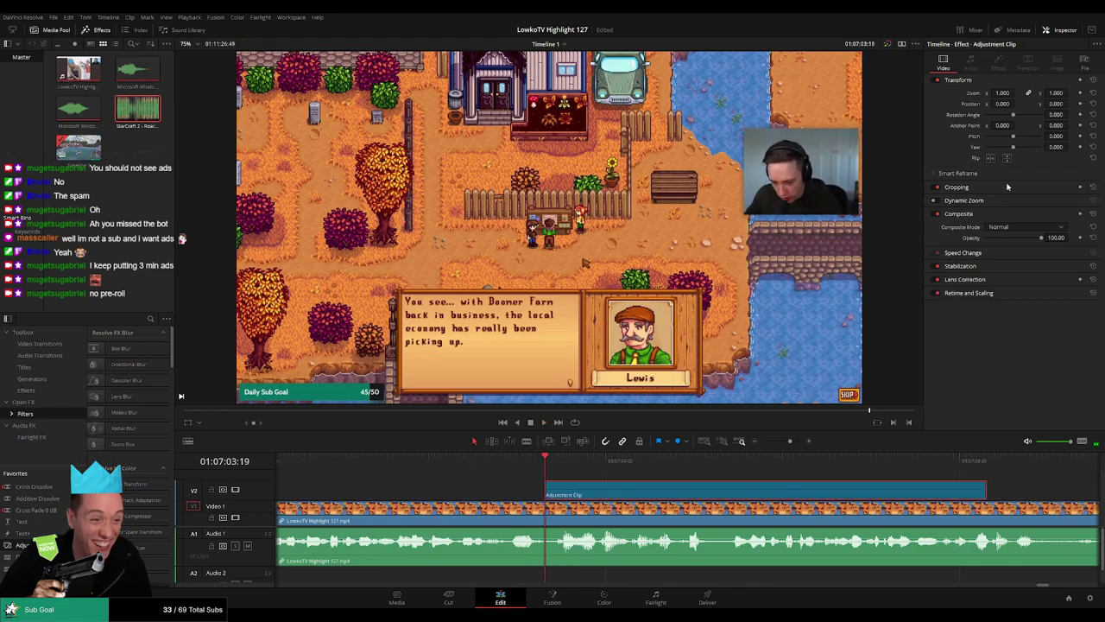
{"action": "type", "text": "1.7"}
{"action": "key", "text": "Return"}
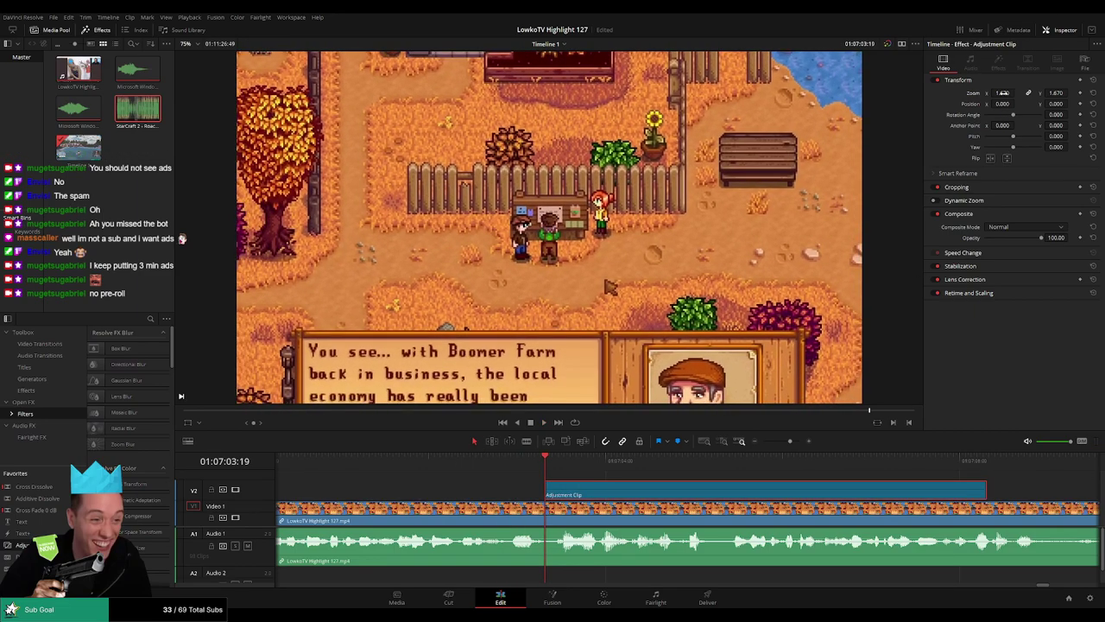
{"action": "mouse_move", "coordinate": [1002, 92]}
{"action": "left_mouse_down"}
{"action": "mouse_move", "coordinate": [1017, 103]}
{"action": "mouse_move", "coordinate": [984, 104]}
{"action": "left_mouse_up"}
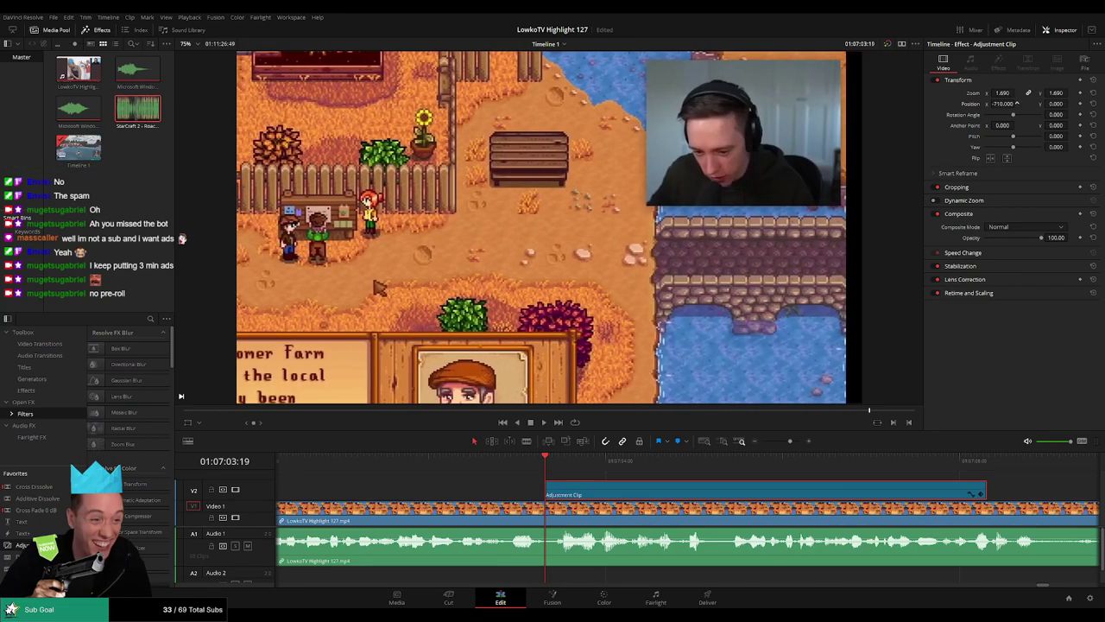
{"action": "mouse_move", "coordinate": [1056, 104]}
{"action": "left_mouse_down"}
{"action": "mouse_move", "coordinate": [1019, 104]}
{"action": "mouse_move", "coordinate": [1055, 104]}
{"action": "left_mouse_up"}
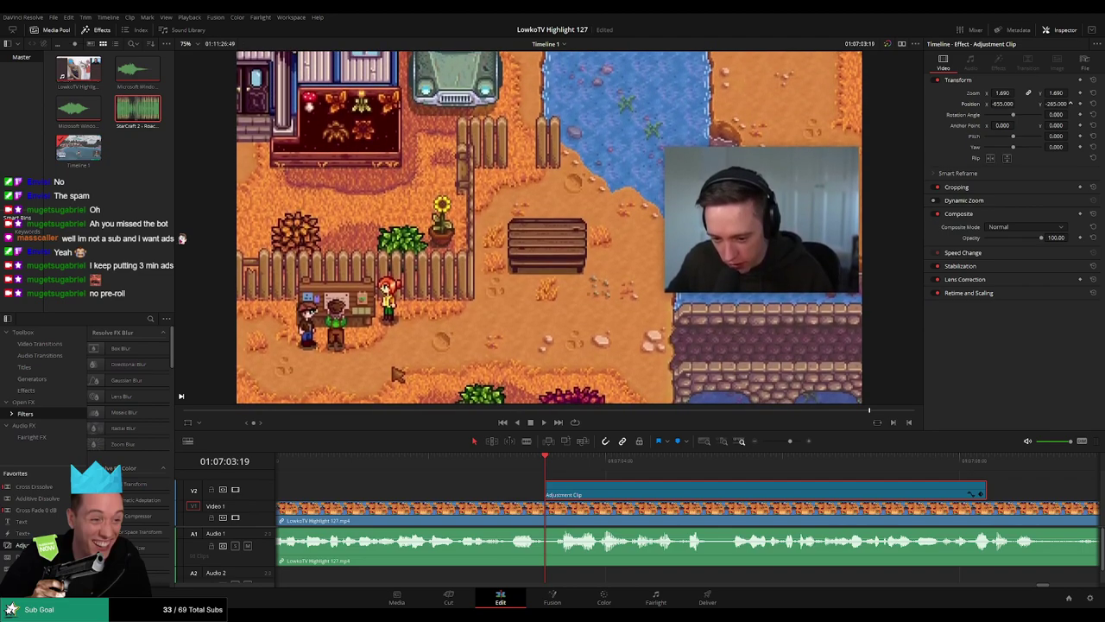
Preview the punch-in and trim the adjustment clip's end so it finishes sooner.
{"action": "key", "text": "space"}
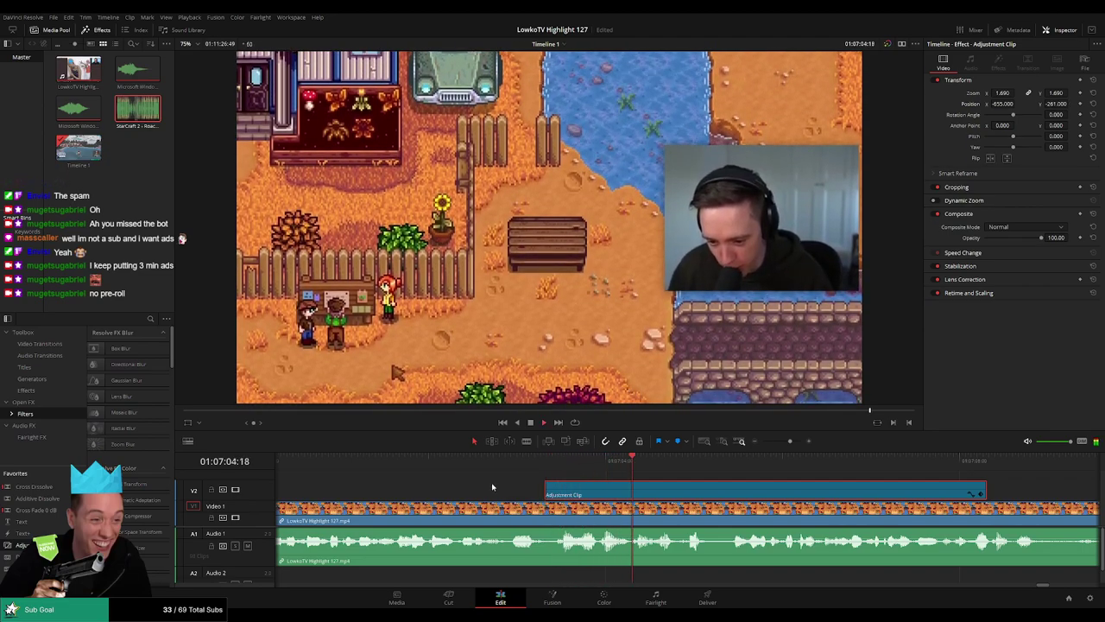
{"action": "left_click", "coordinate": [488, 484]}
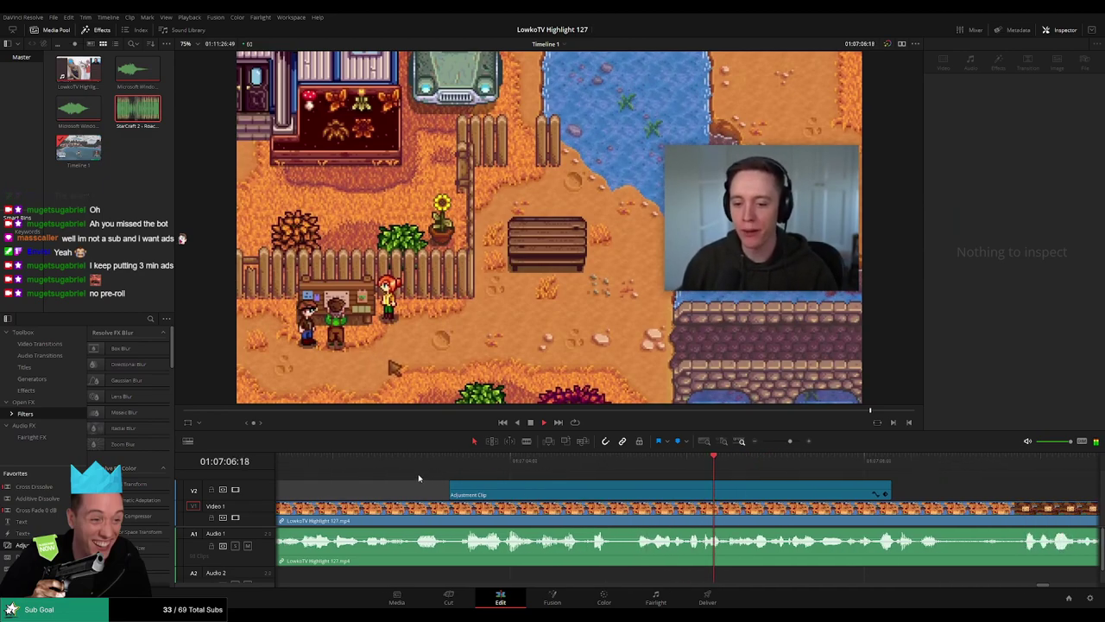
{"action": "left_click", "coordinate": [656, 481]}
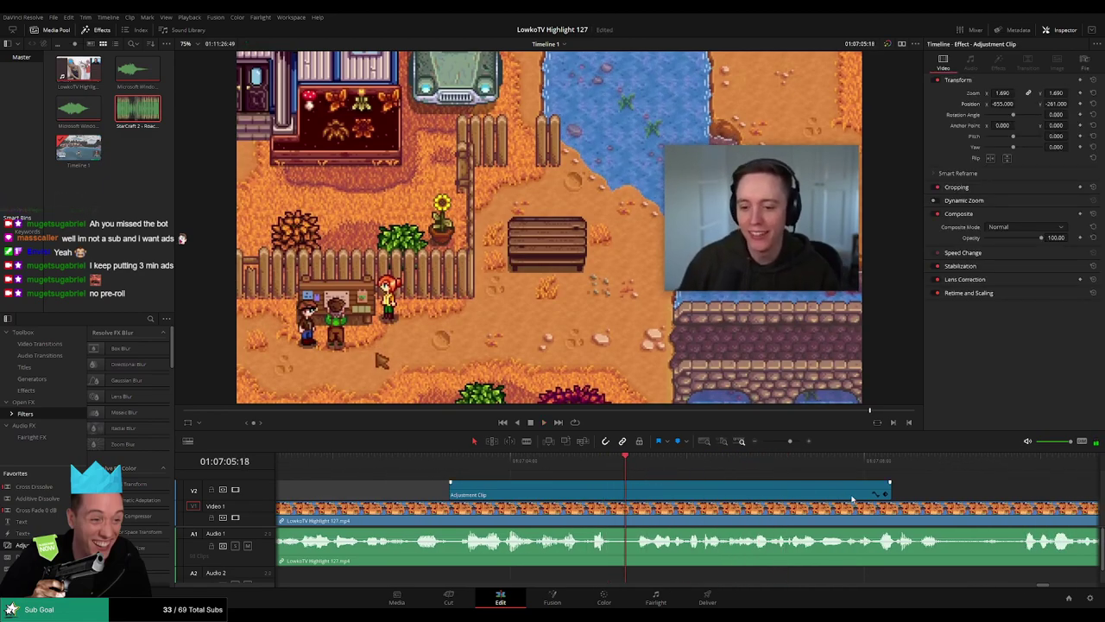
{"action": "left_click_drag", "start_coordinate": [891, 495], "coordinate": [624, 495]}
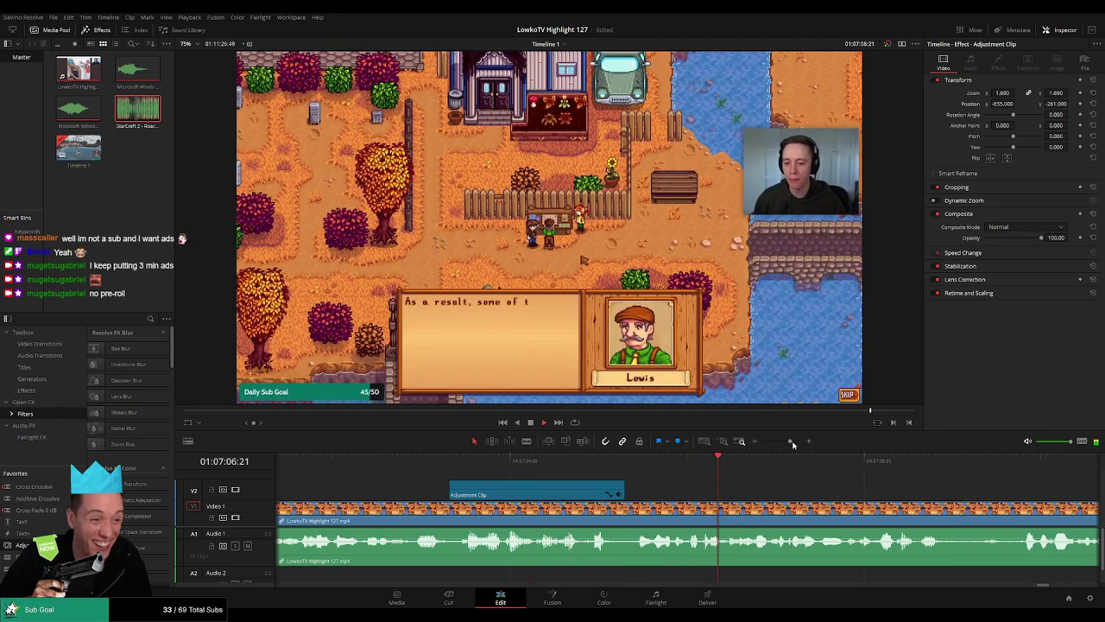
{"action": "left_click_drag", "start_coordinate": [793, 444], "coordinate": [782, 443]}
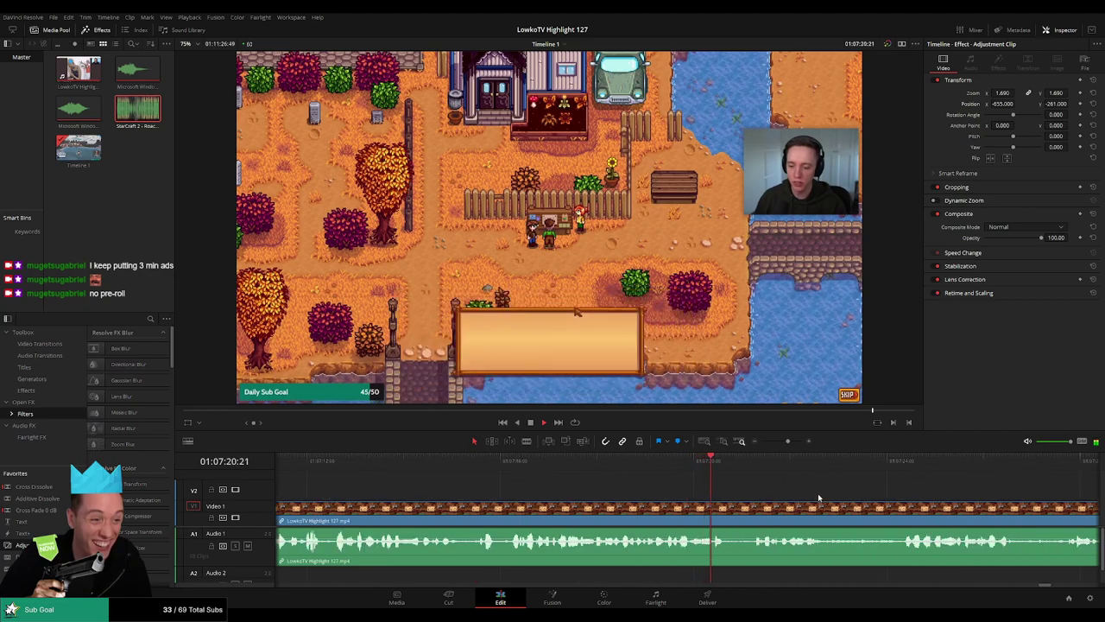
{"action": "scroll", "coordinate": [818, 497], "scroll_direction": "up", "scroll_amount": 2}
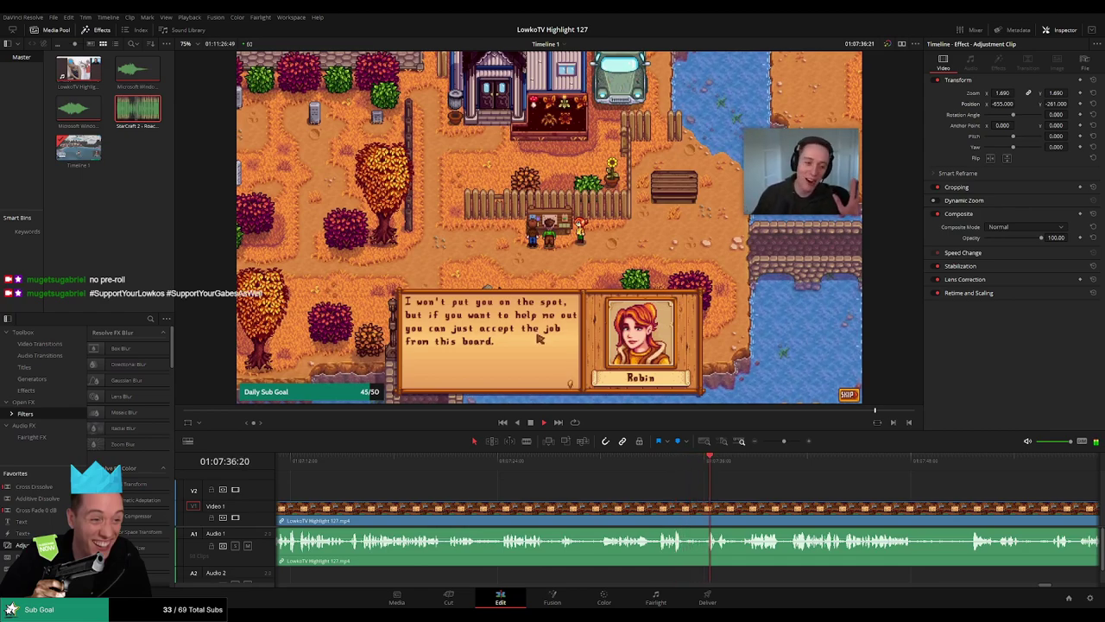
{"action": "scroll", "coordinate": [635, 497], "scroll_direction": "right", "scroll_amount": 3}
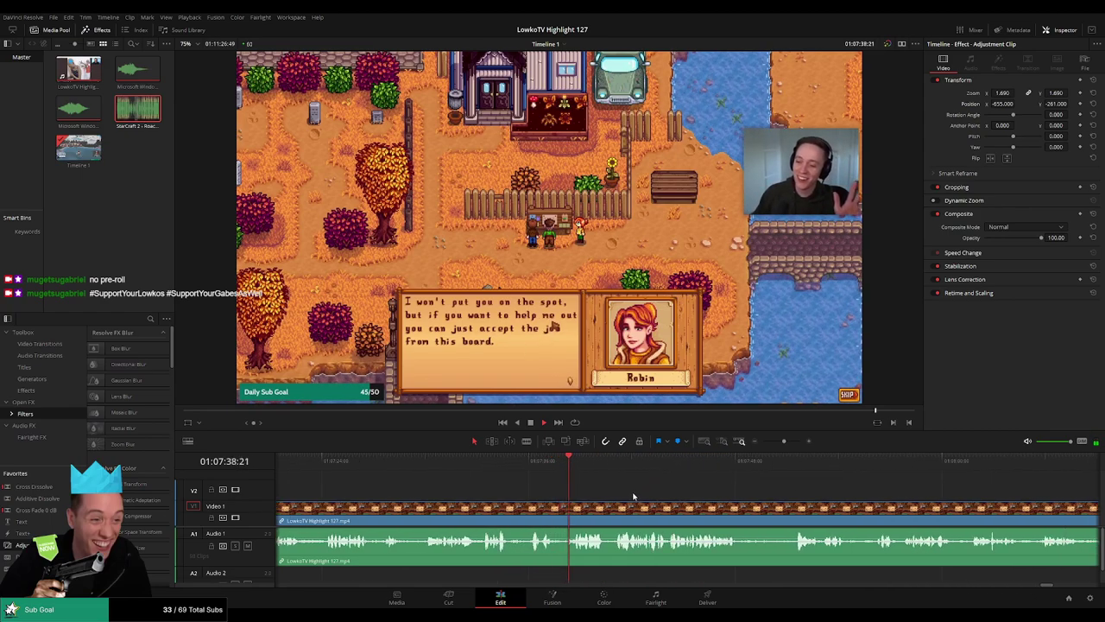
{"action": "scroll", "coordinate": [633, 497], "scroll_direction": "right", "scroll_amount": 2}
{"action": "scroll", "coordinate": [554, 502], "scroll_direction": "right", "scroll_amount": 2}
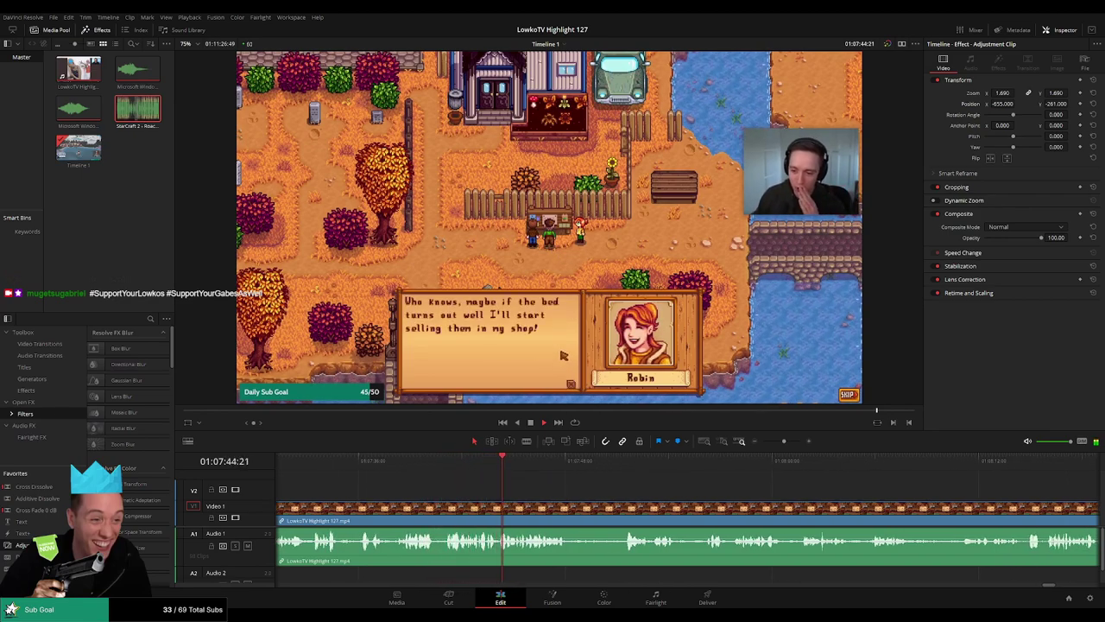
{"action": "scroll", "coordinate": [511, 492], "scroll_direction": "right", "scroll_amount": 2}
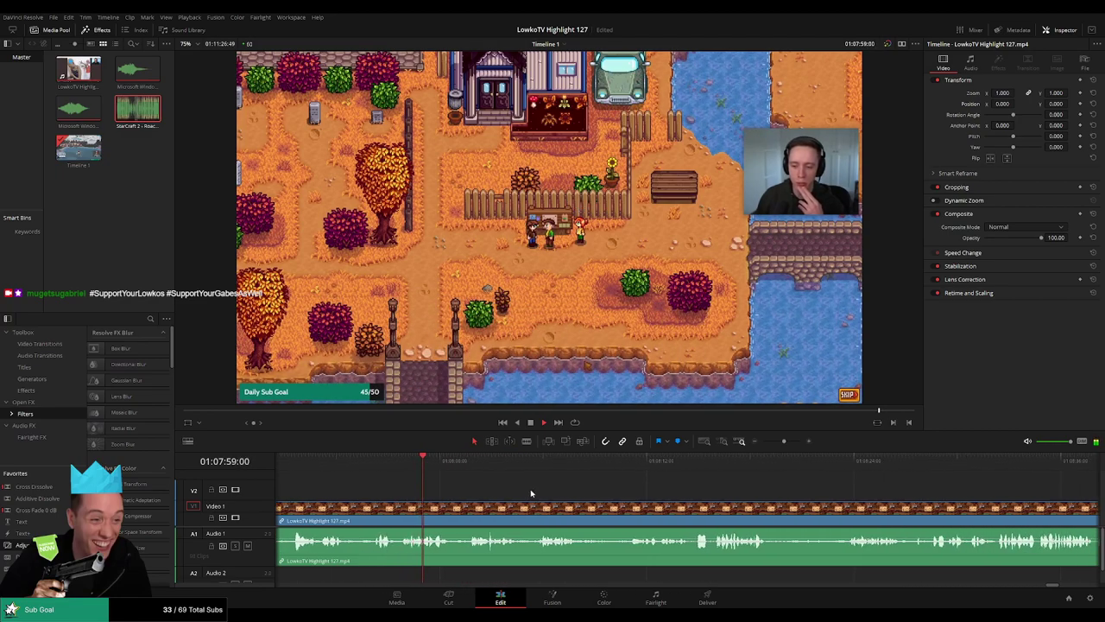
Skim ahead through the farming-game footage to around 01:08:23.
{"action": "left_click_drag", "start_coordinate": [448, 470], "coordinate": [467, 464]}
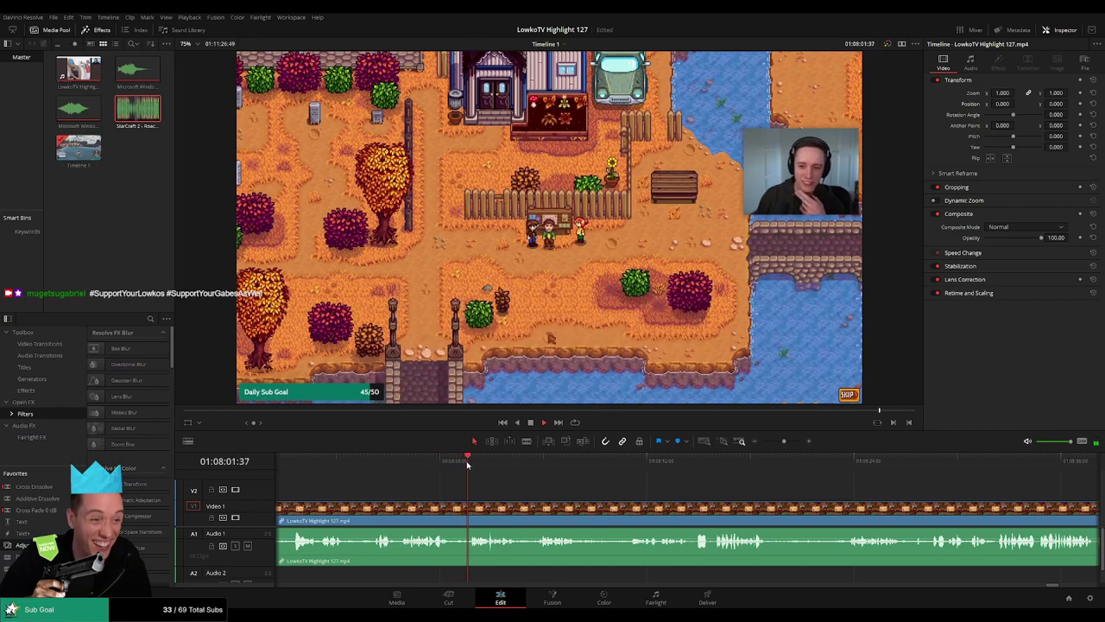
{"action": "scroll", "coordinate": [531, 501], "scroll_direction": "right", "scroll_amount": 2}
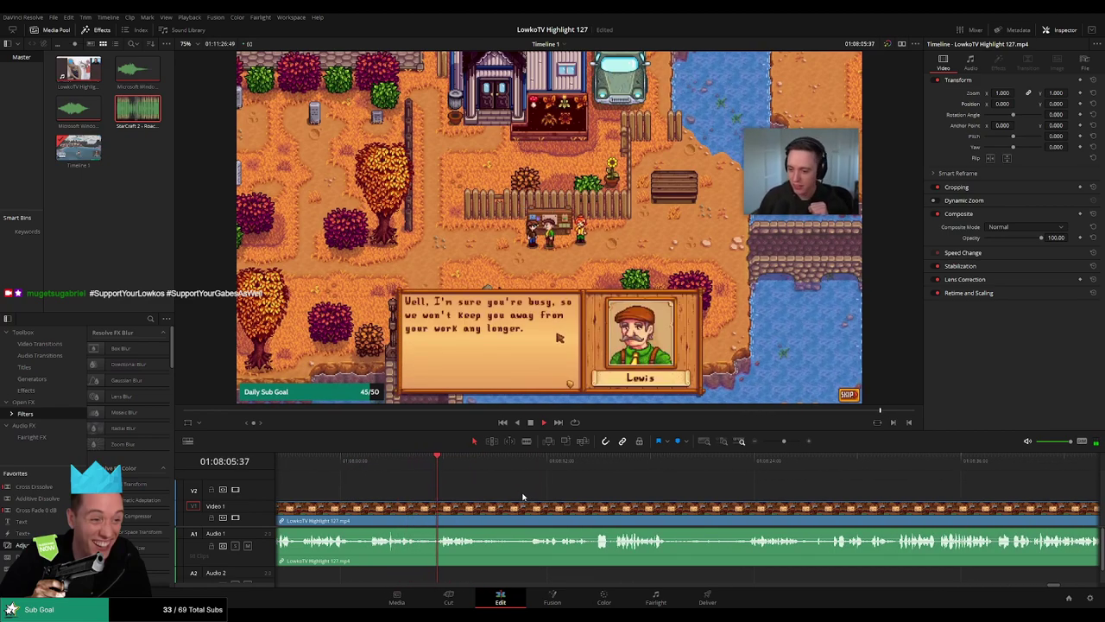
{"action": "scroll", "coordinate": [538, 500], "scroll_direction": "right", "scroll_amount": 2}
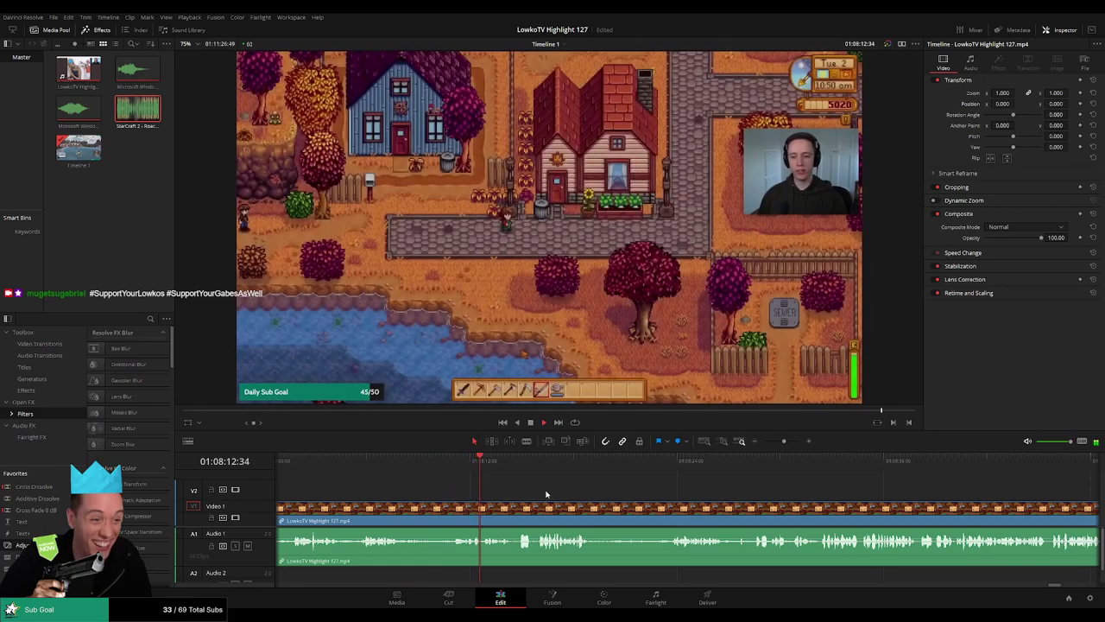
{"action": "scroll", "coordinate": [546, 494], "scroll_direction": "right", "scroll_amount": 2}
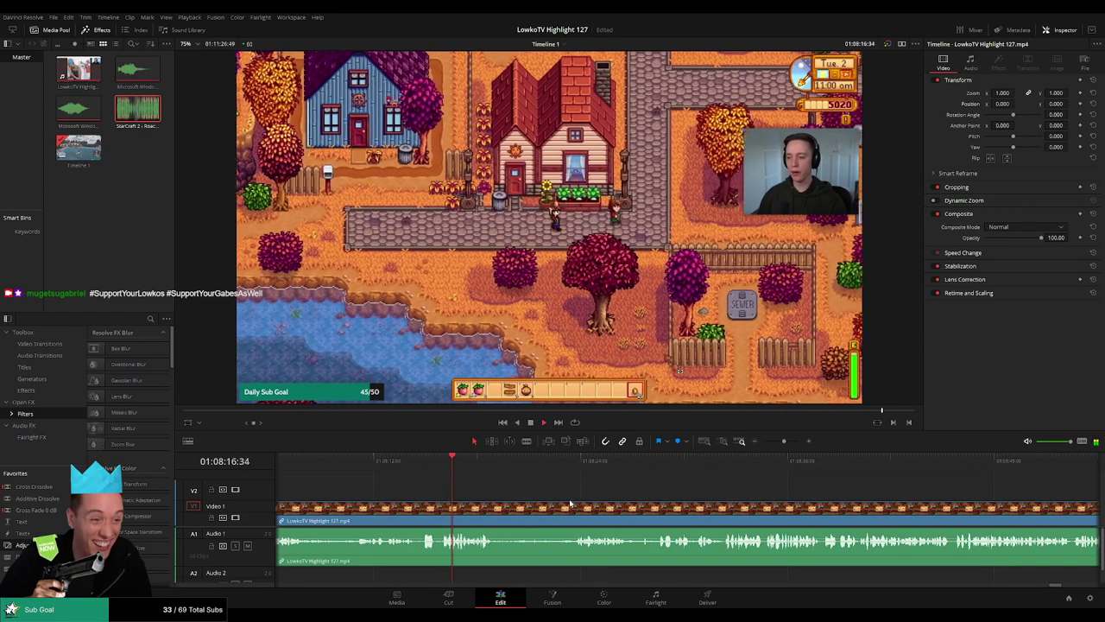
{"action": "scroll", "coordinate": [486, 492], "scroll_direction": "right", "scroll_amount": 2}
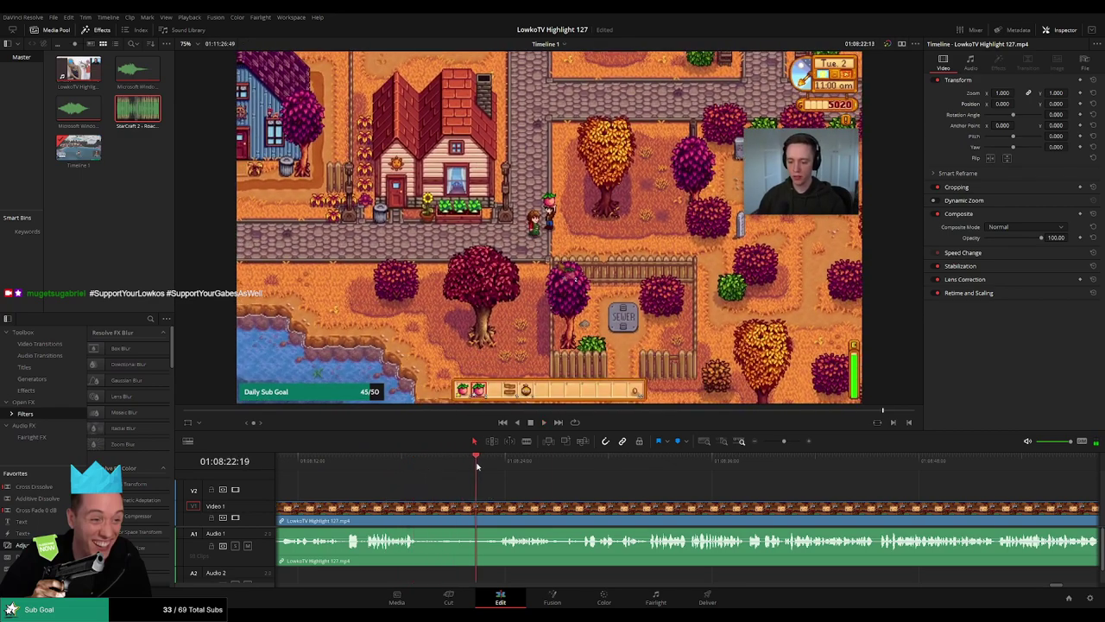
{"action": "left_click", "coordinate": [484, 462]}
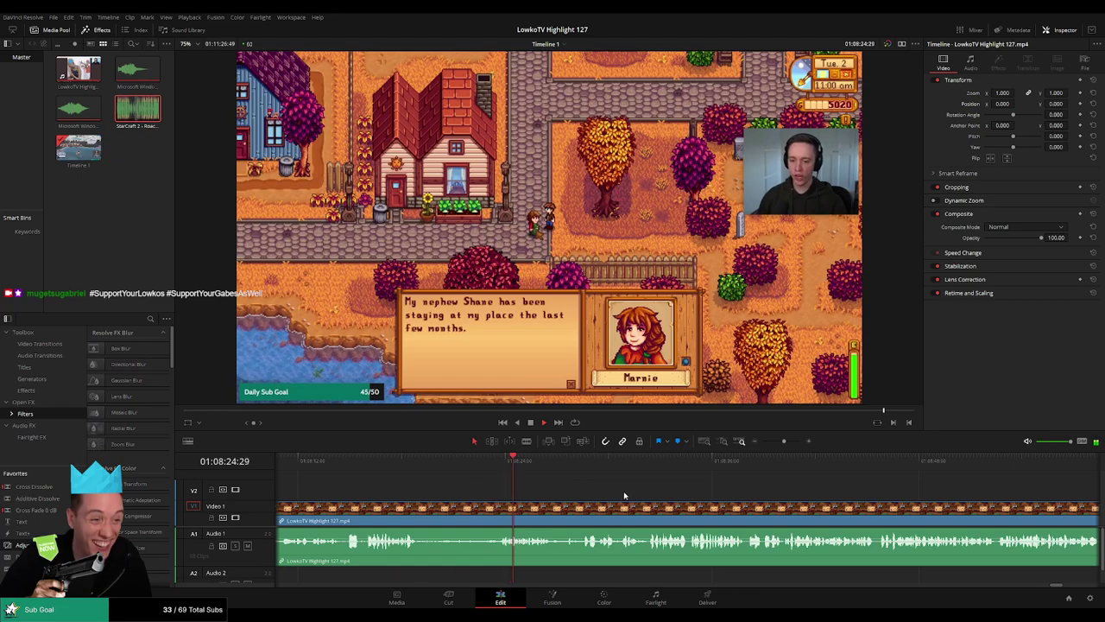
{"action": "scroll", "coordinate": [473, 487], "scroll_direction": "right", "scroll_amount": 3}
{"action": "scroll", "coordinate": [547, 491], "scroll_direction": "left", "scroll_amount": 2}
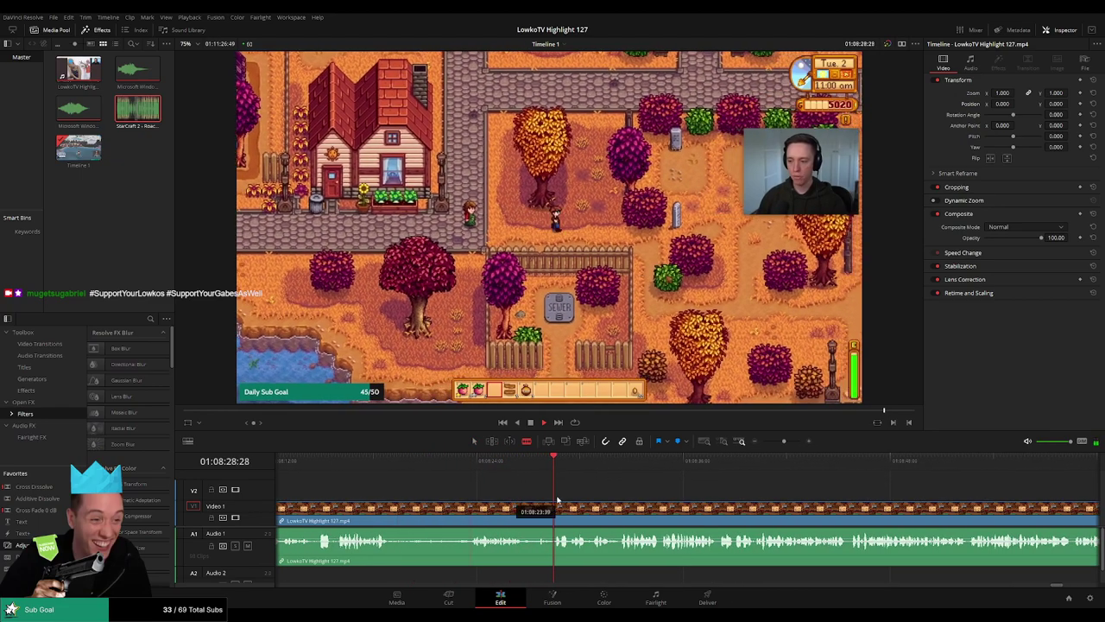
{"action": "scroll", "coordinate": [579, 492], "scroll_direction": "right", "scroll_amount": 2}
{"action": "scroll", "coordinate": [536, 485], "scroll_direction": "right", "scroll_amount": 1}
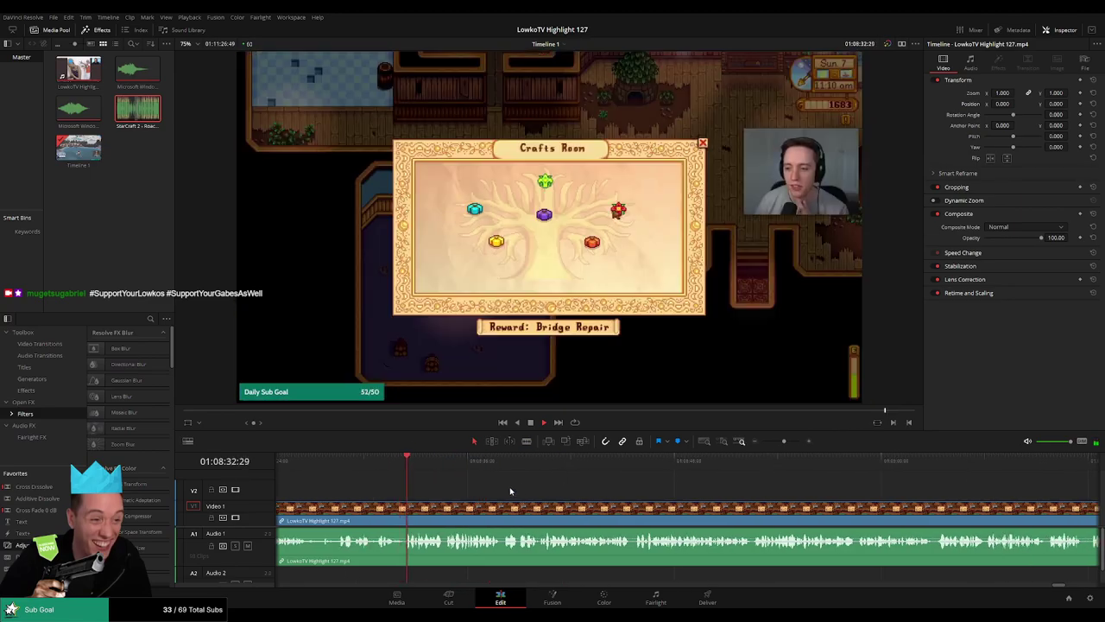
{"action": "scroll", "coordinate": [639, 501], "scroll_direction": "up", "scroll_amount": 1}
Blade two cuts around 01:08:32 and ripple delete the unwanted piece between them.
{"action": "key", "text": "b"}
{"action": "left_click", "coordinate": [627, 508]}
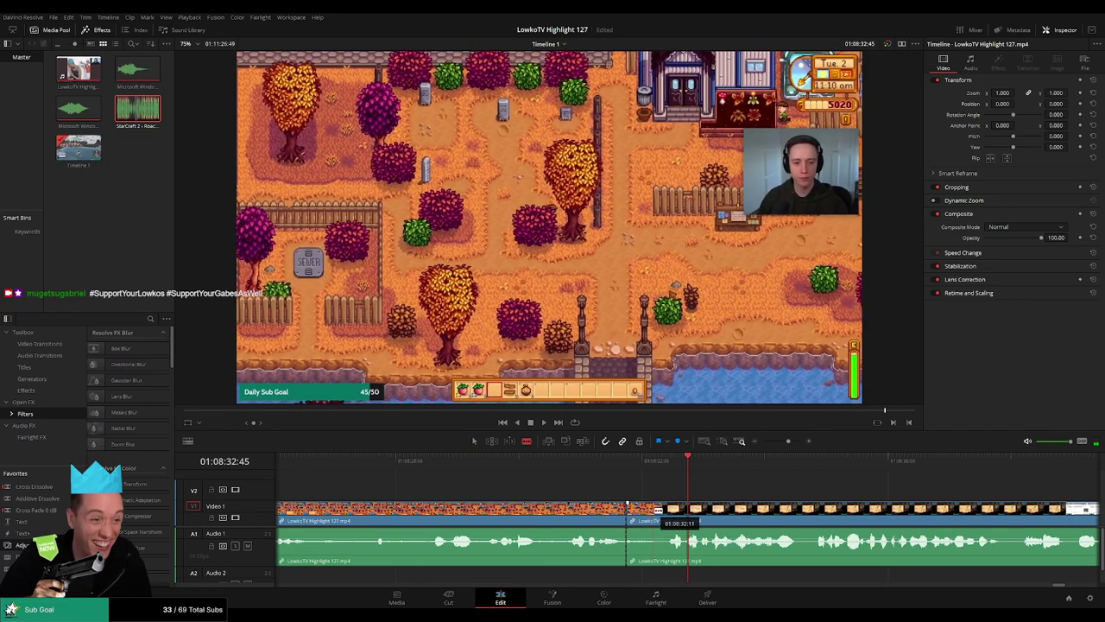
{"action": "left_click", "coordinate": [659, 508]}
{"action": "key", "text": "Delete"}
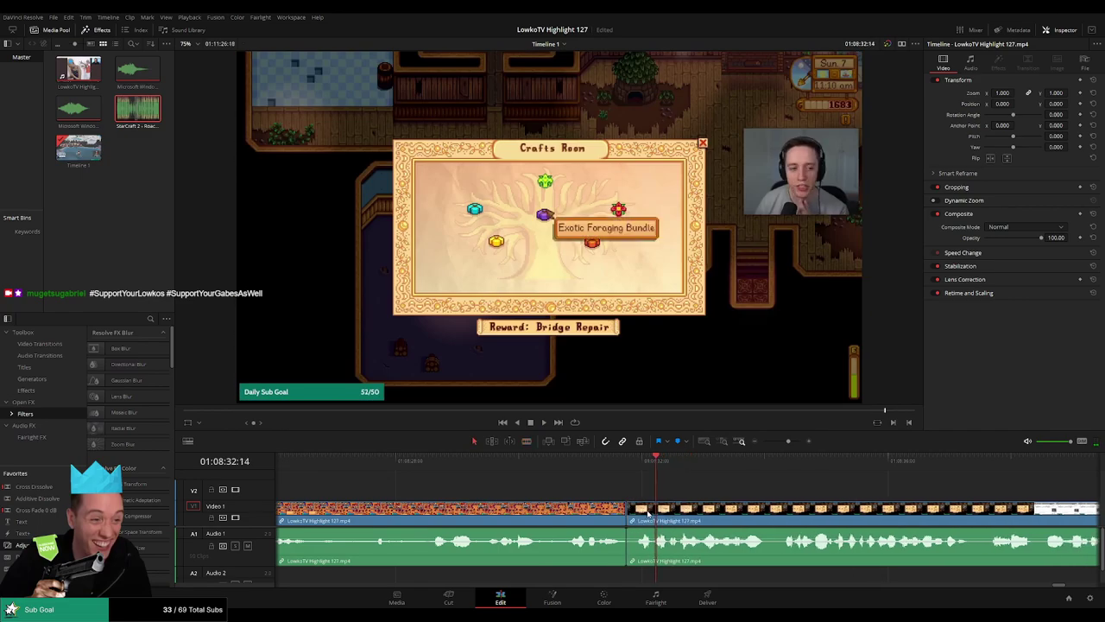
{"action": "left_click", "coordinate": [606, 460]}
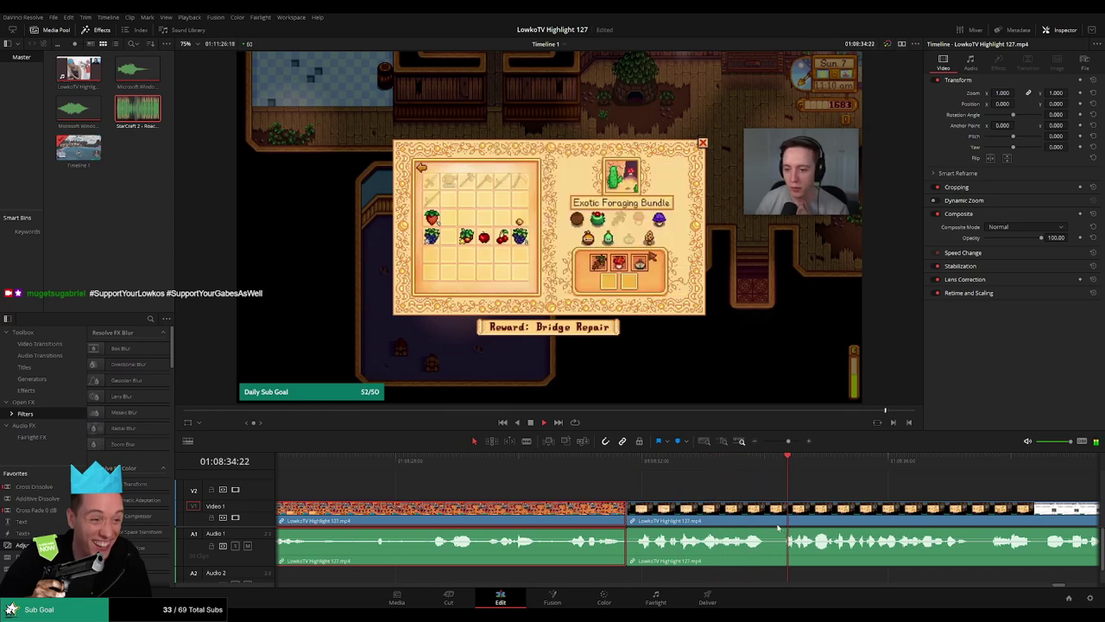
{"action": "left_click", "coordinate": [818, 484]}
{"action": "left_click_drag", "start_coordinate": [788, 442], "coordinate": [785, 441]}
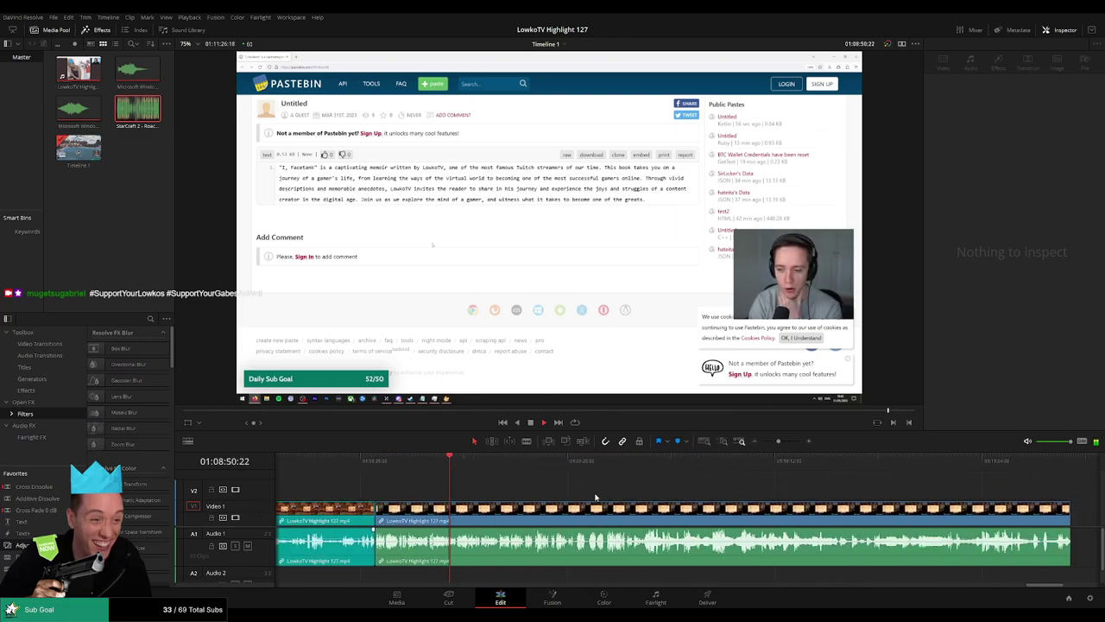
Locate the Stardew-to-Dark Souls transition near 01:09:34 and blade the highlight clip there.
{"action": "left_click_drag", "start_coordinate": [783, 443], "coordinate": [778, 443]}
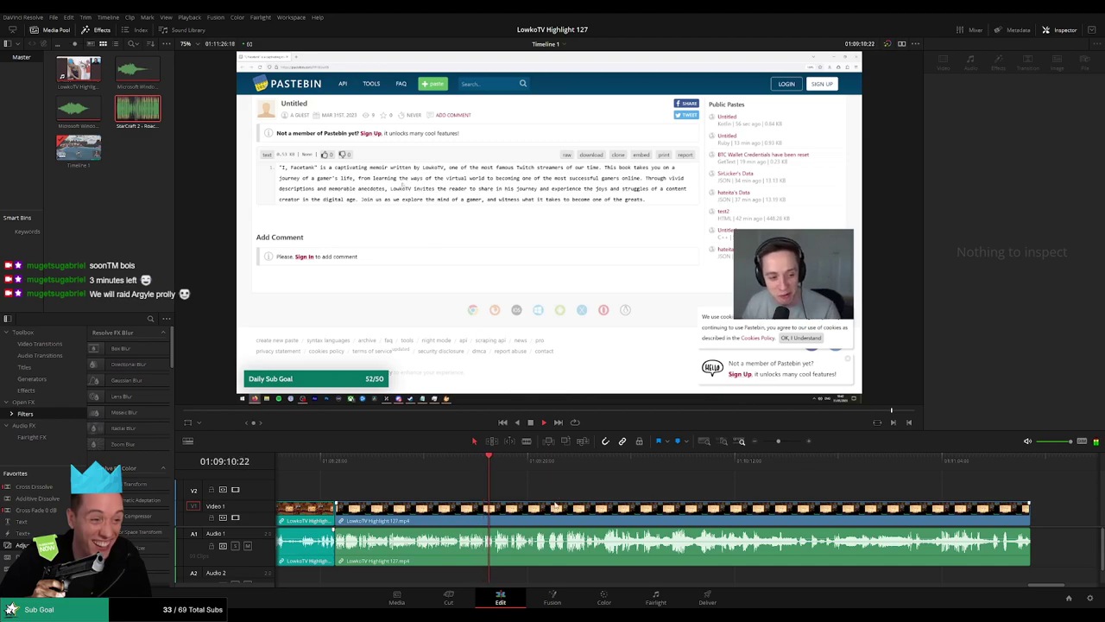
{"action": "scroll", "coordinate": [682, 488], "scroll_direction": "up", "scroll_amount": 2}
{"action": "scroll", "coordinate": [581, 486], "scroll_direction": "down", "scroll_amount": 2}
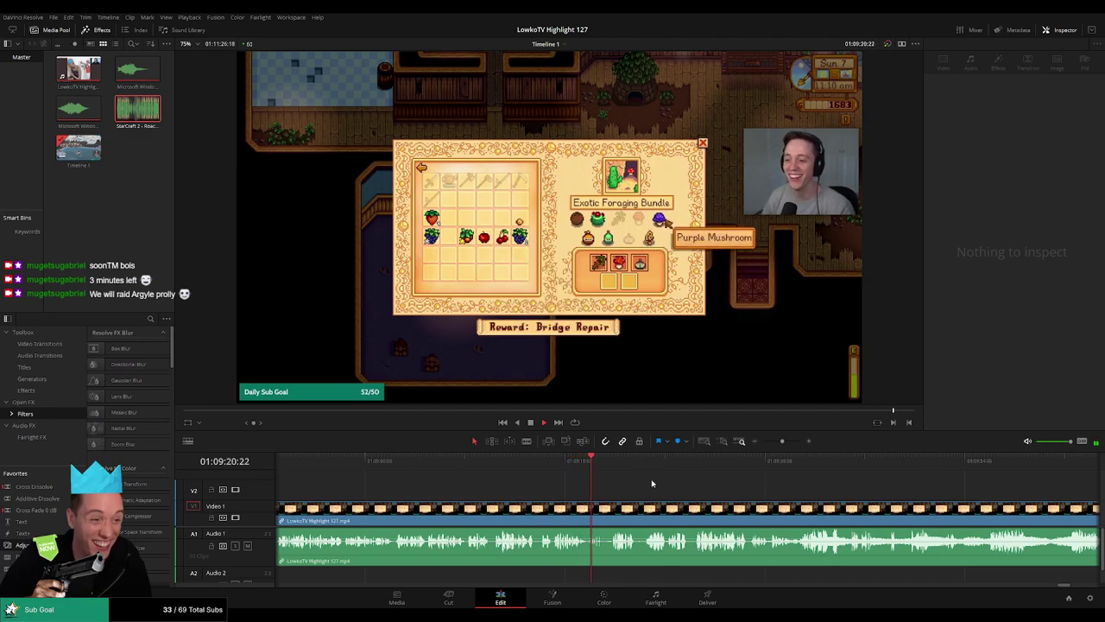
{"action": "scroll", "coordinate": [639, 482], "scroll_direction": "down", "scroll_amount": 1}
{"action": "scroll", "coordinate": [777, 496], "scroll_direction": "right", "scroll_amount": 2}
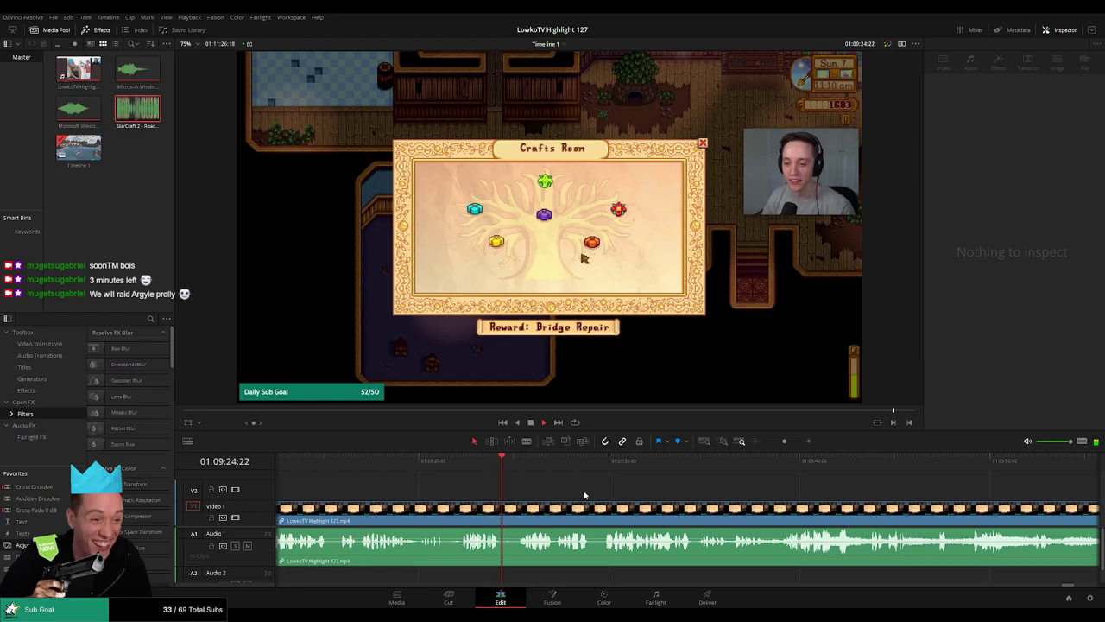
{"action": "scroll", "coordinate": [543, 489], "scroll_direction": "right", "scroll_amount": 2}
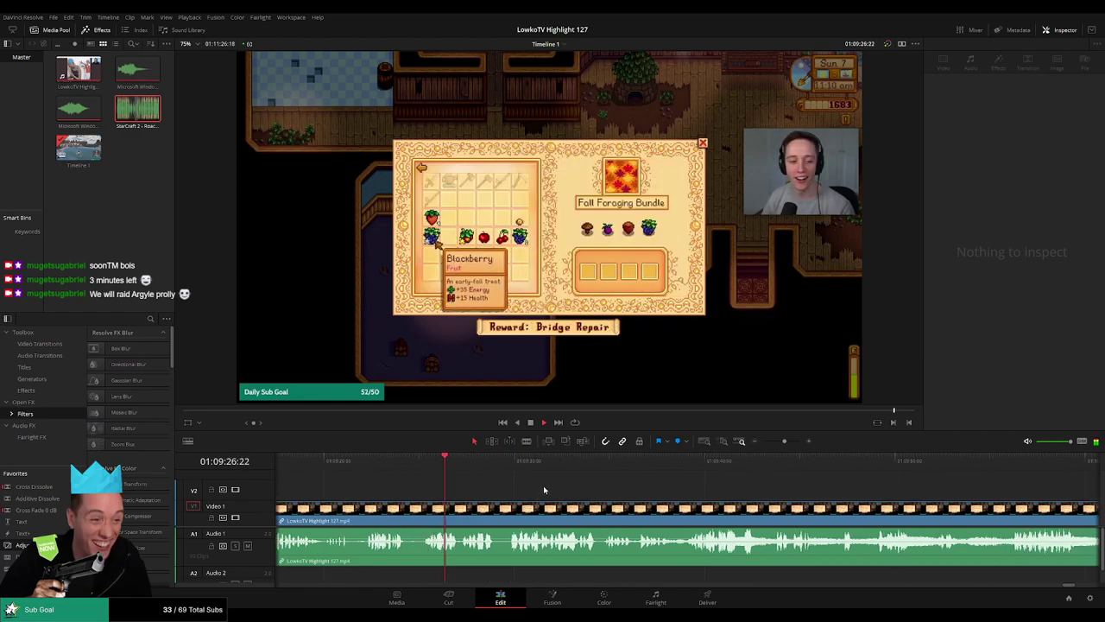
{"action": "scroll", "coordinate": [544, 489], "scroll_direction": "up", "scroll_amount": 1}
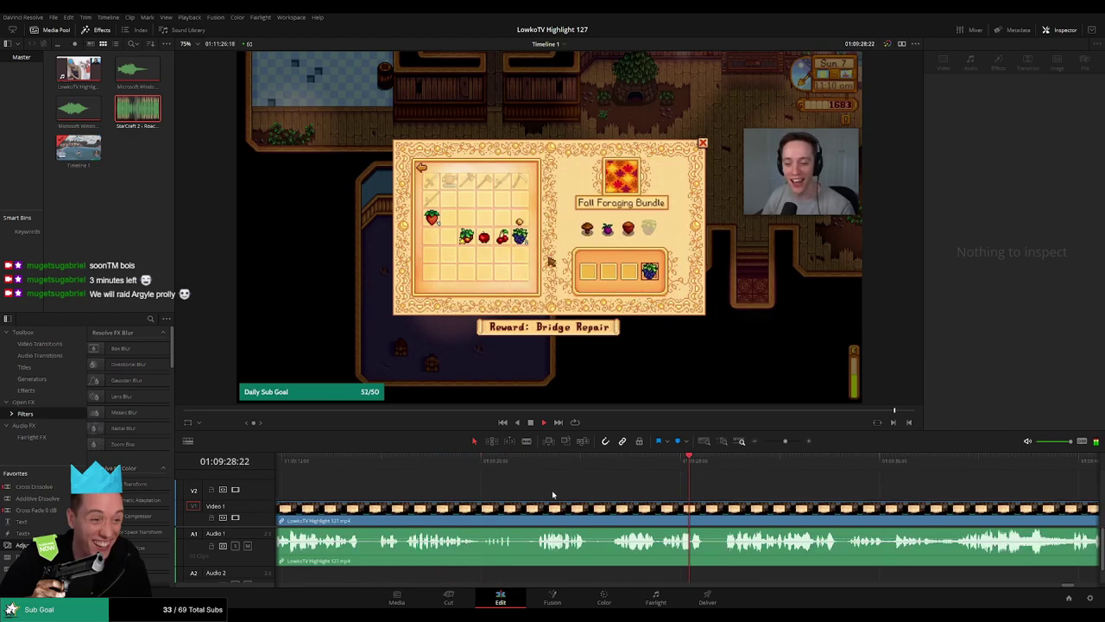
{"action": "scroll", "coordinate": [518, 490], "scroll_direction": "left", "scroll_amount": 1}
{"action": "scroll", "coordinate": [635, 490], "scroll_direction": "right", "scroll_amount": 2}
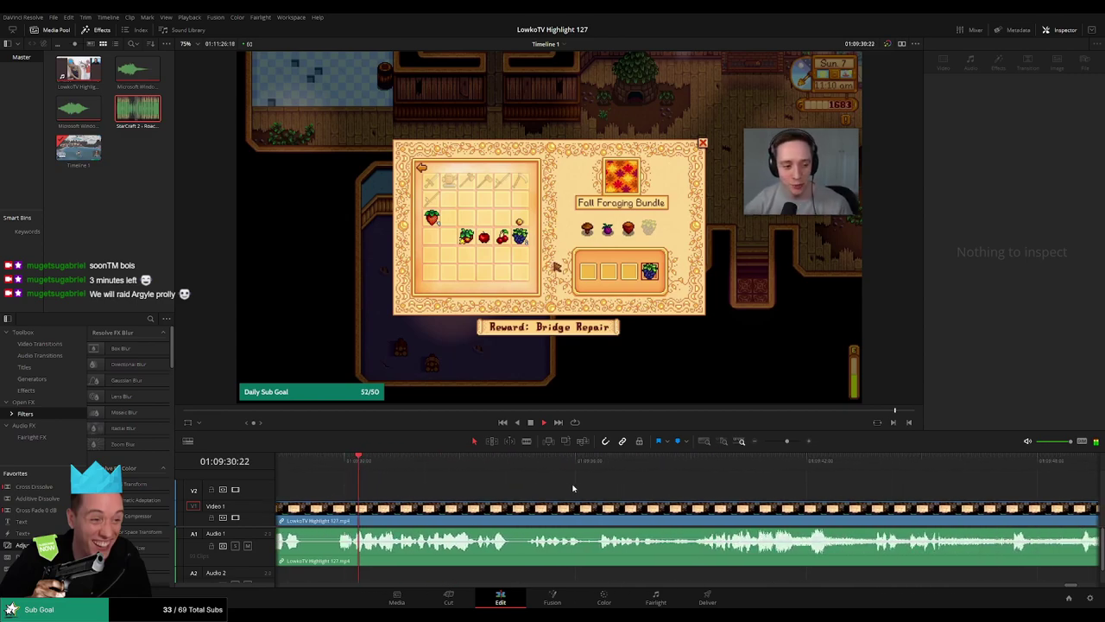
{"action": "left_click", "coordinate": [574, 488]}
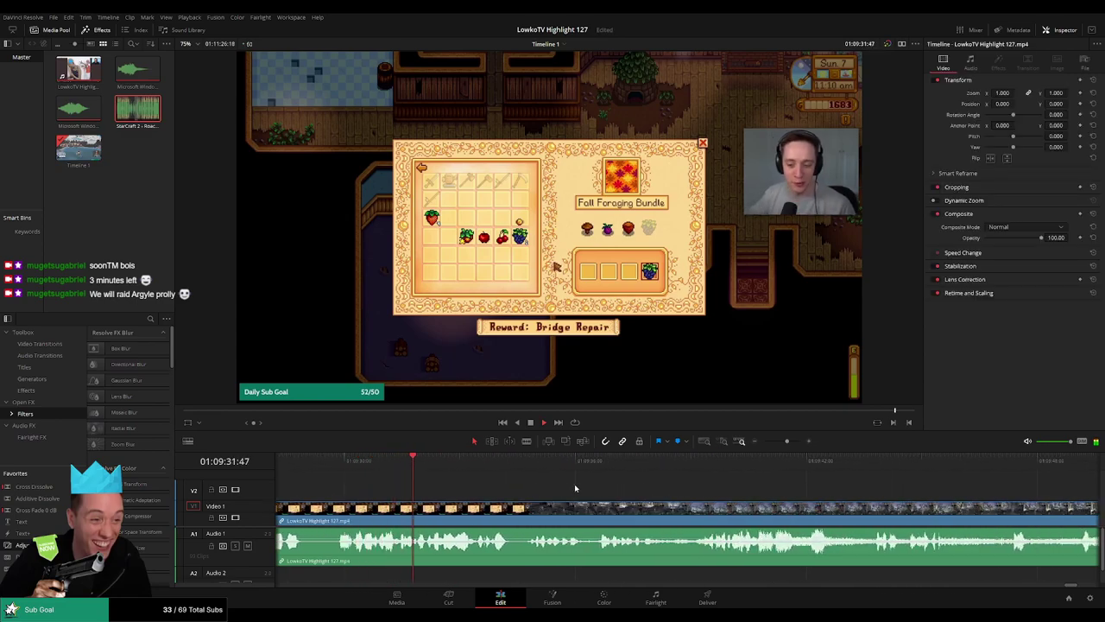
{"action": "scroll", "coordinate": [511, 489], "scroll_direction": "right", "scroll_amount": 2}
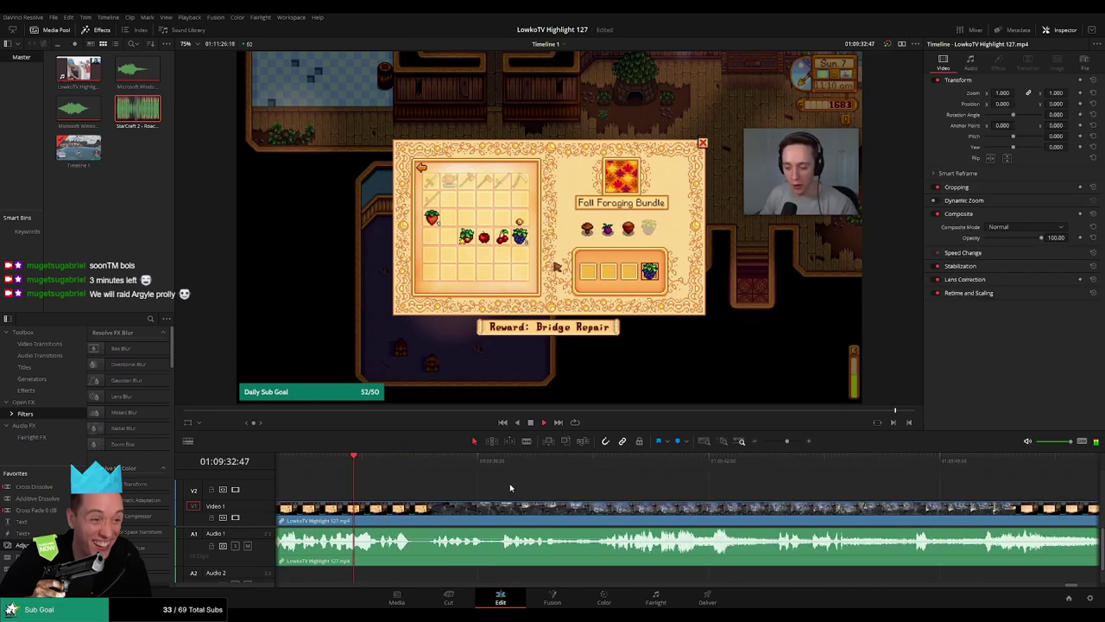
{"action": "key", "text": "b"}
{"action": "left_click", "coordinate": [415, 510]}
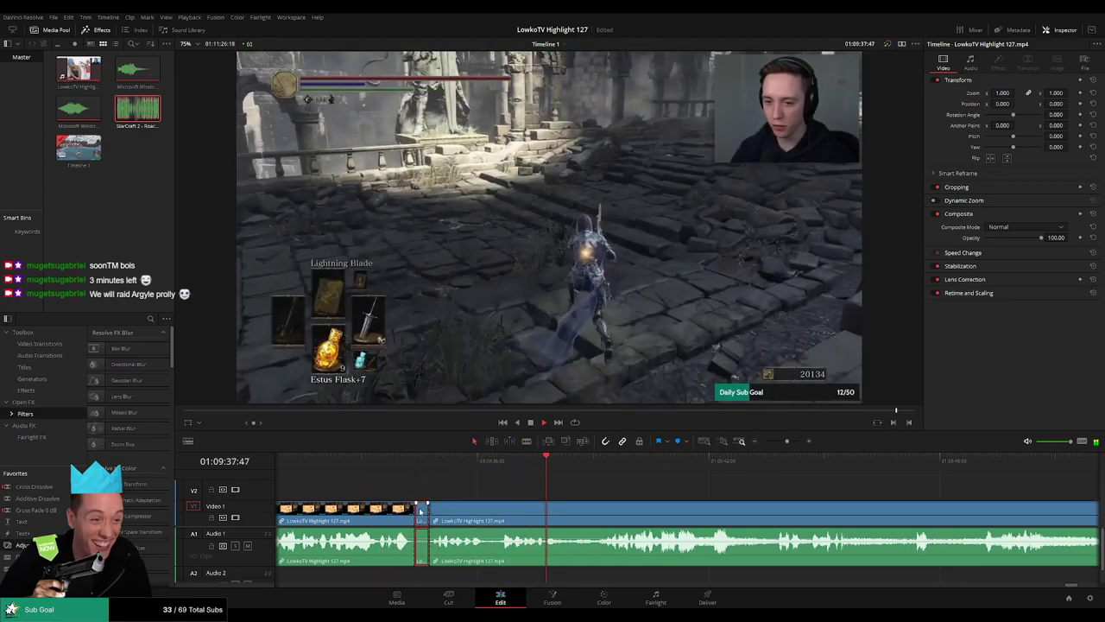
{"action": "key", "text": "a"}
{"action": "left_click", "coordinate": [405, 511]}
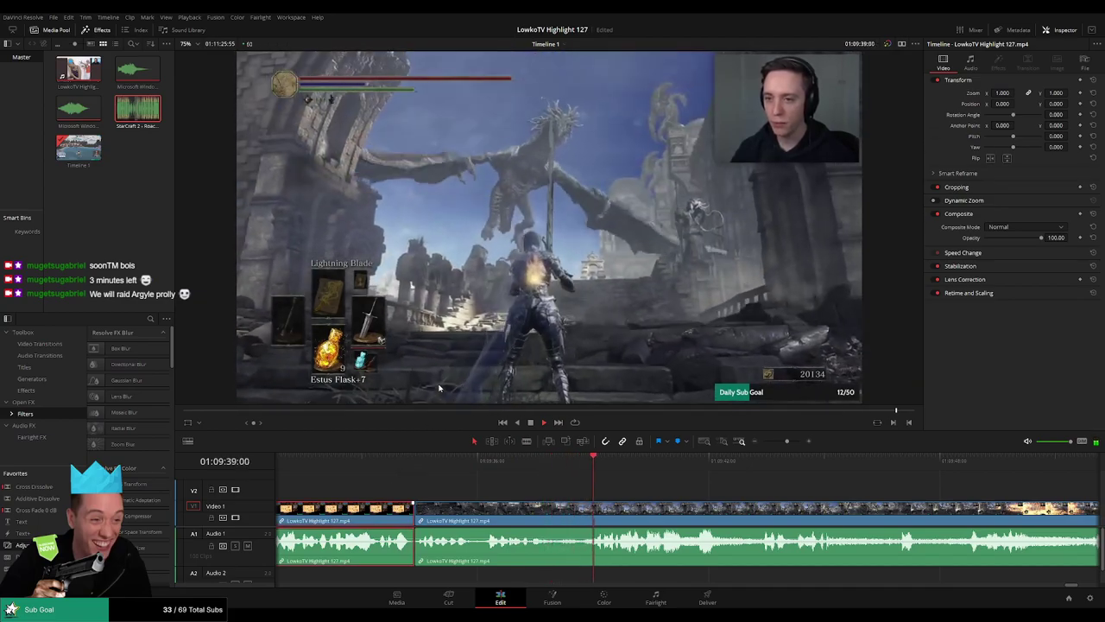
{"action": "left_click", "coordinate": [852, 491]}
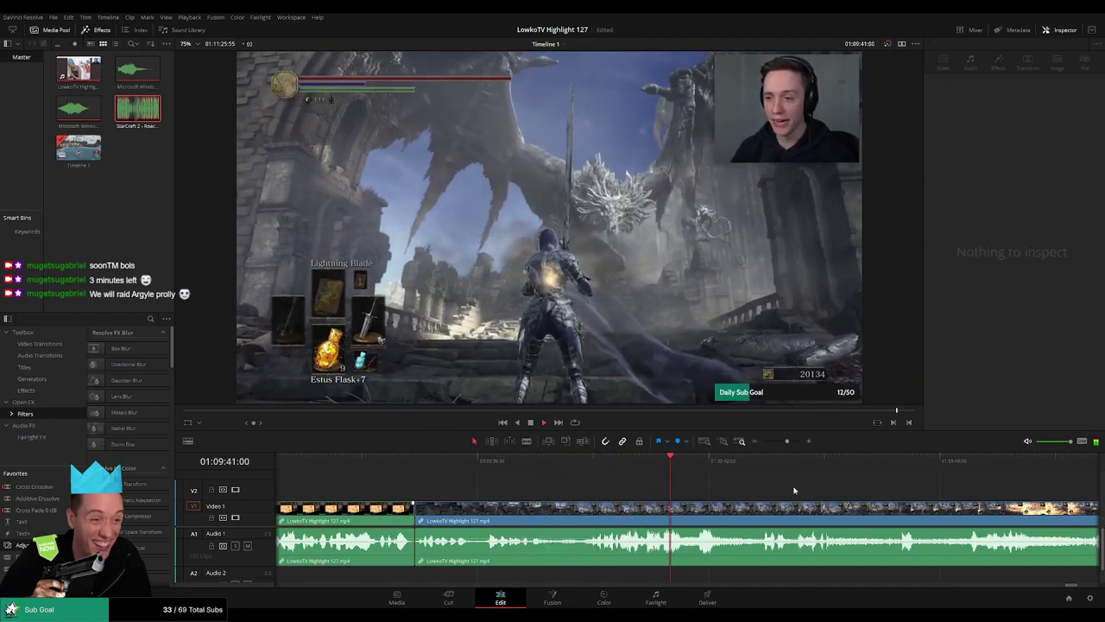
{"action": "left_click_drag", "start_coordinate": [787, 441], "coordinate": [784, 441]}
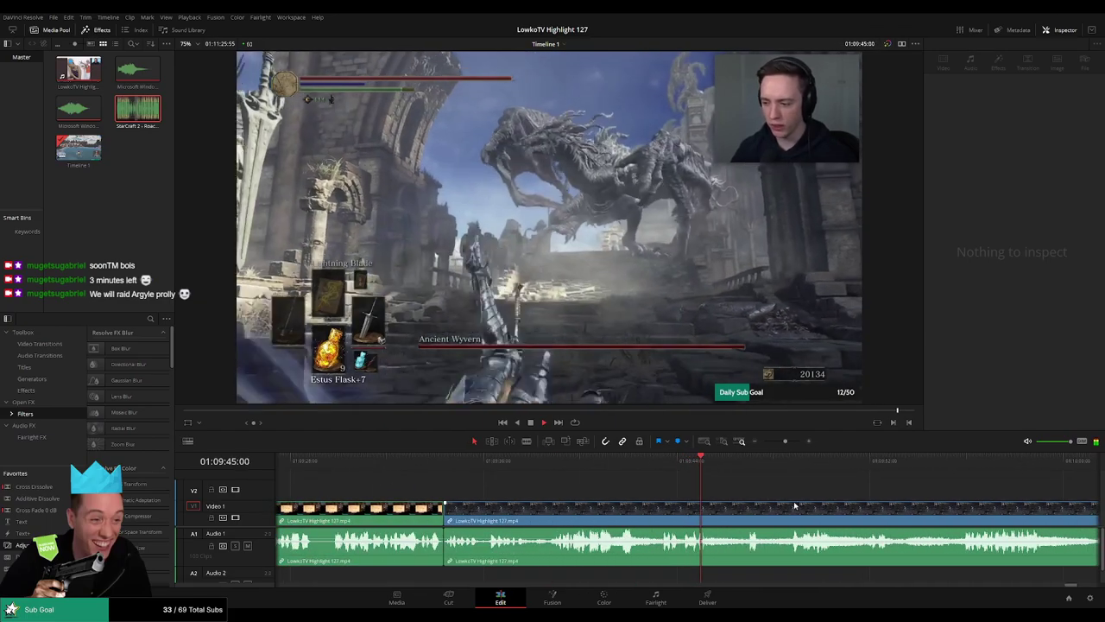
{"action": "left_click", "coordinate": [676, 466]}
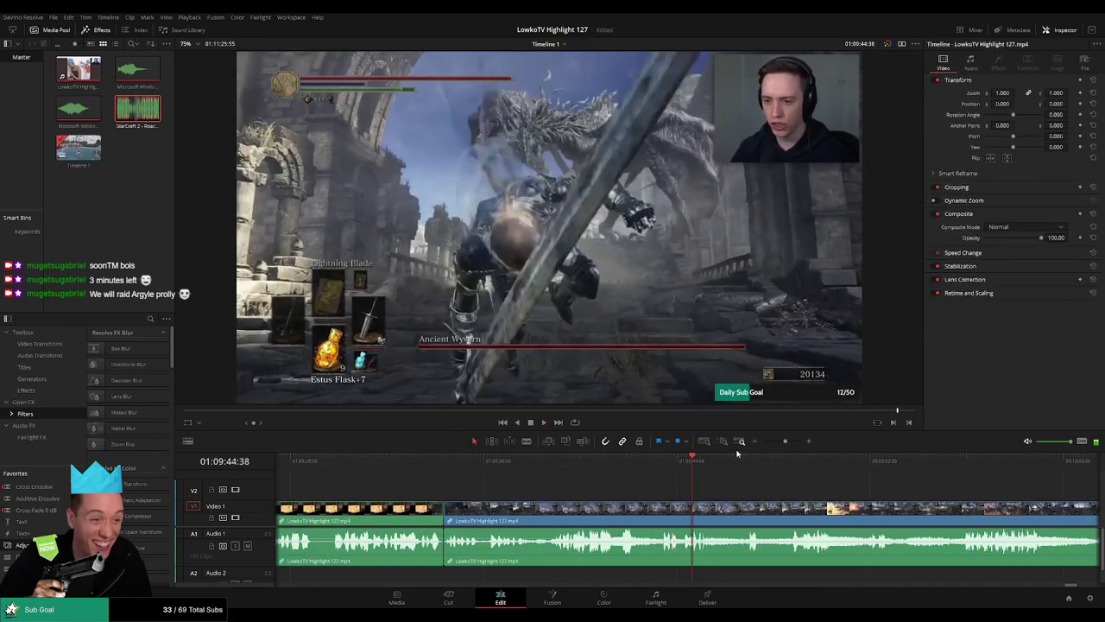
{"action": "left_click_drag", "start_coordinate": [783, 442], "coordinate": [794, 441]}
{"action": "key", "text": "b"}
{"action": "left_click", "coordinate": [689, 510]}
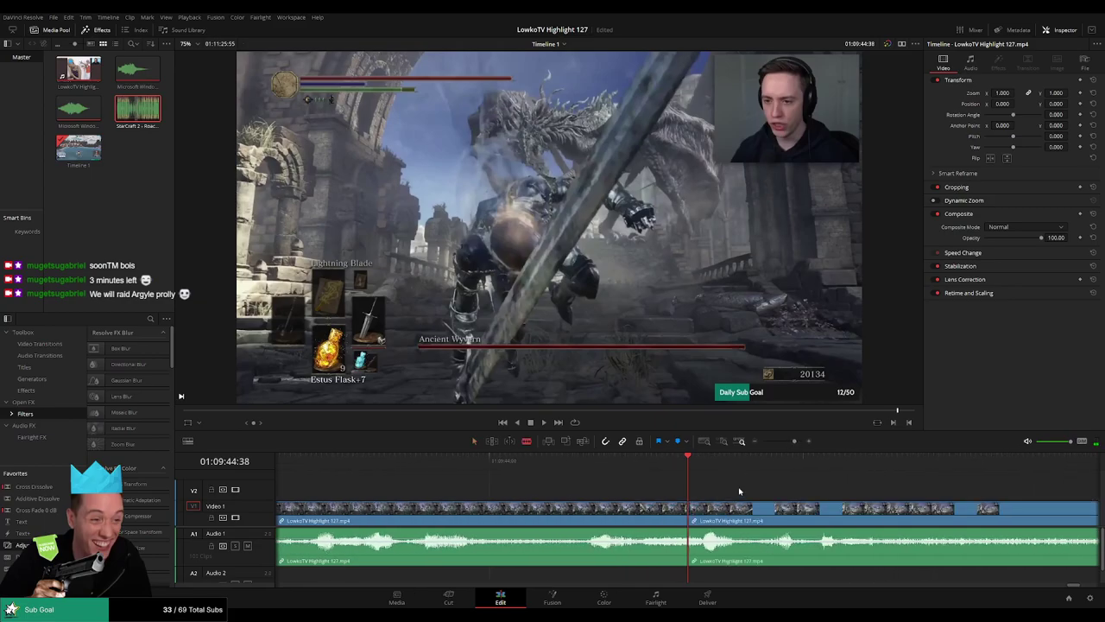
{"action": "left_click", "coordinate": [714, 466]}
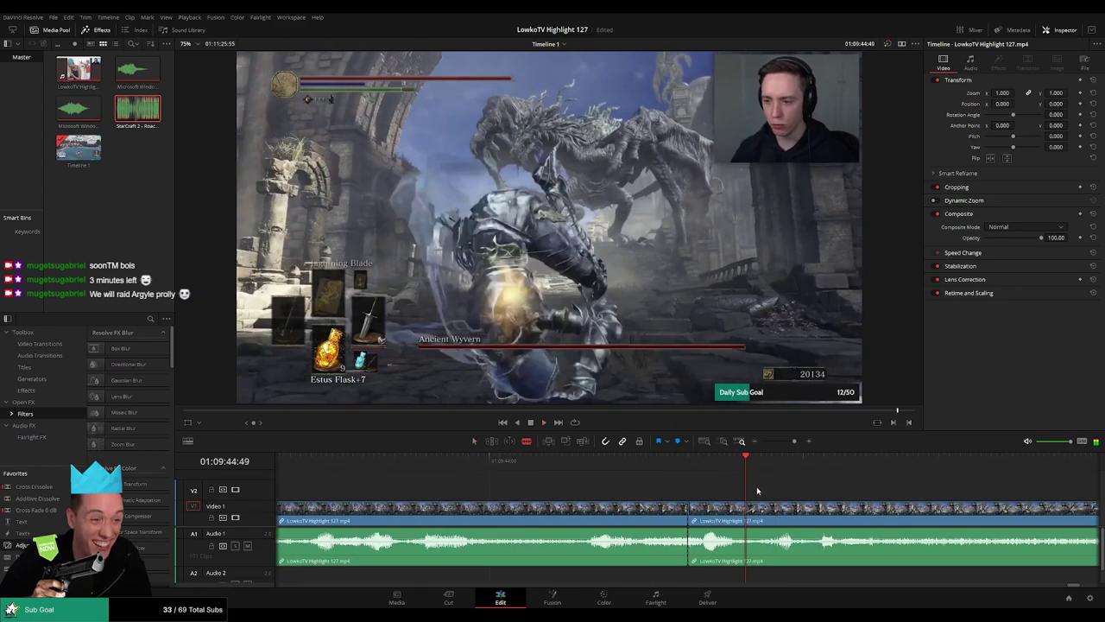
{"action": "left_click", "coordinate": [744, 510]}
{"action": "key", "text": "a"}
{"action": "left_click", "coordinate": [722, 542]}
{"action": "key", "text": "d"}
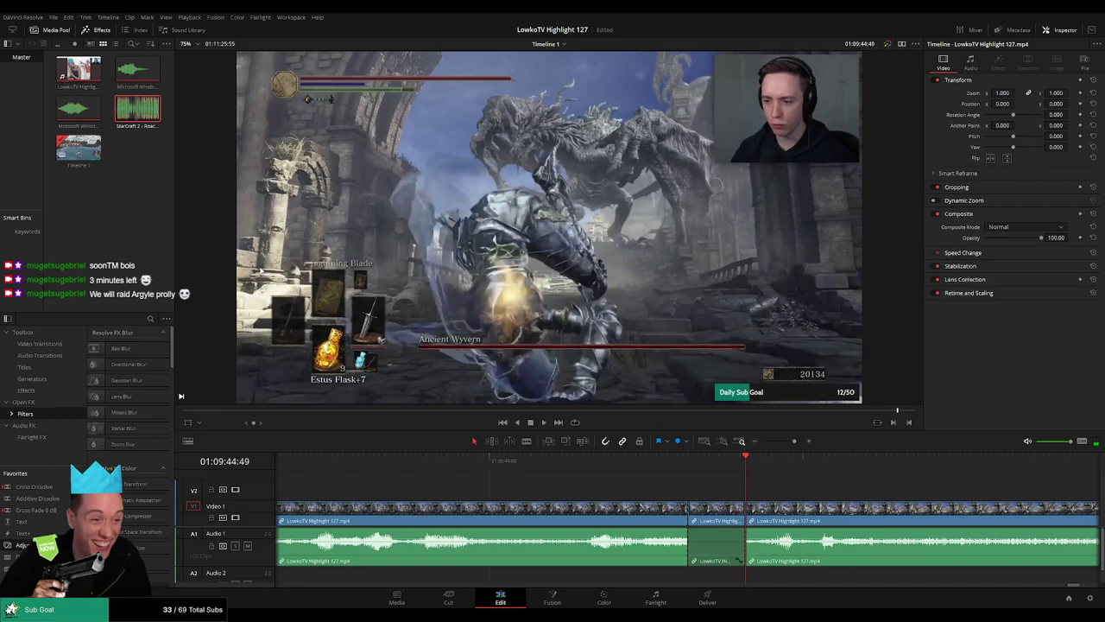
{"action": "mouse_move", "coordinate": [137, 108]}
{"action": "left_mouse_down"}
{"action": "mouse_move", "coordinate": [787, 587]}
{"action": "mouse_move", "coordinate": [643, 576]}
{"action": "mouse_move", "coordinate": [688, 577]}
{"action": "left_mouse_up"}
{"action": "left_click_drag", "start_coordinate": [906, 573], "coordinate": [745, 577]}
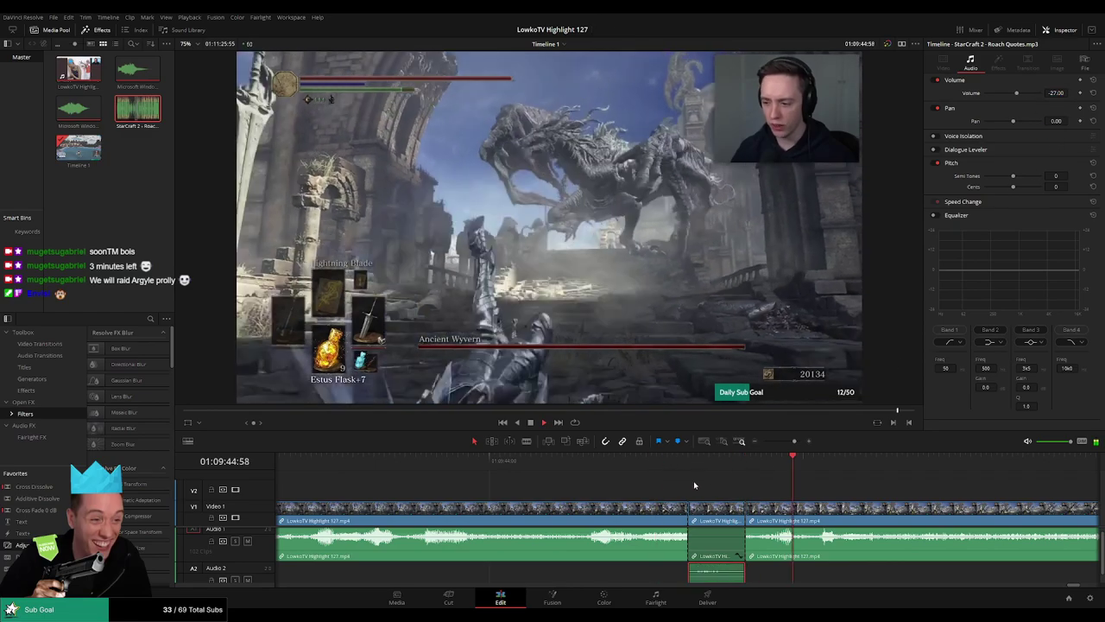
{"action": "left_click_drag", "start_coordinate": [697, 477], "coordinate": [618, 507]}
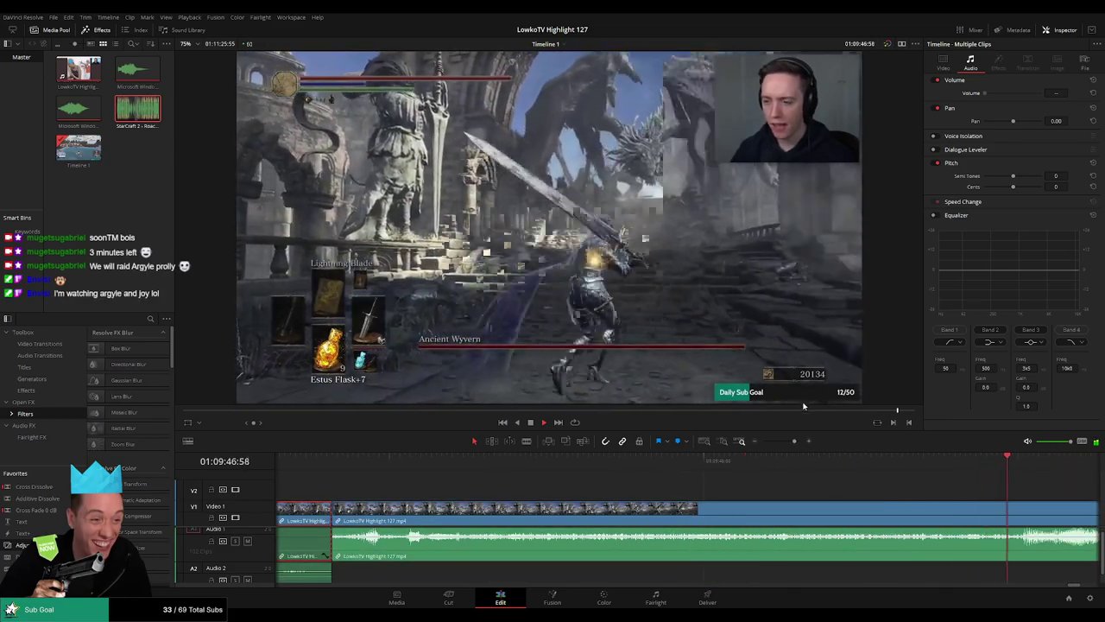
Scrub and skim through the middle of the Ancient Wyvern fight footage.
{"action": "key", "text": "Delete"}
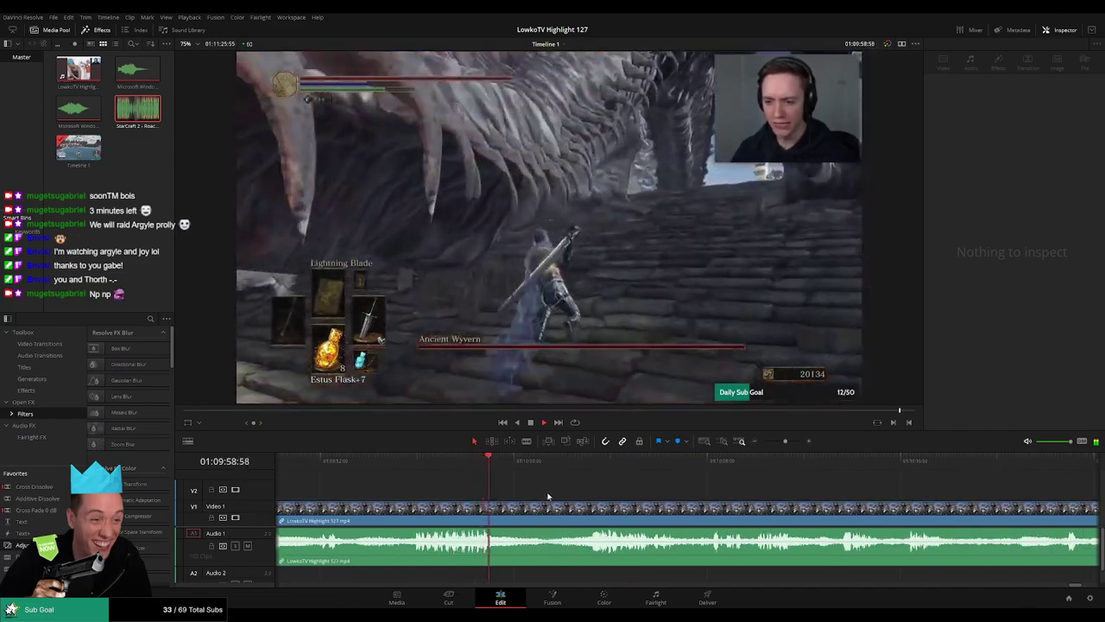
{"action": "left_click_drag", "start_coordinate": [516, 466], "coordinate": [568, 469]}
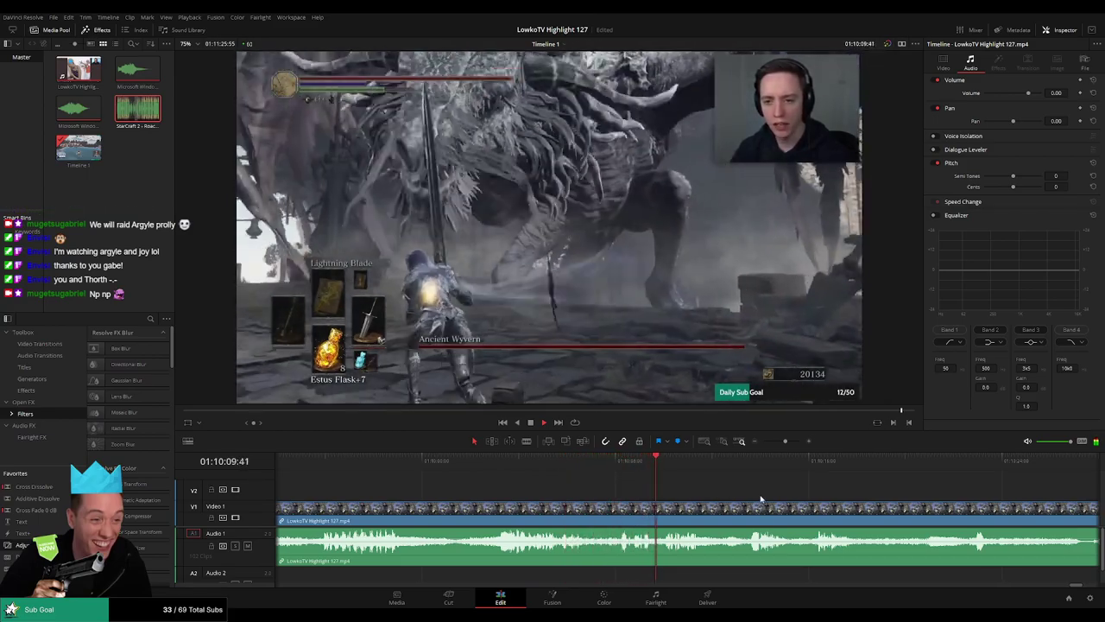
{"action": "scroll", "coordinate": [690, 498], "scroll_direction": "right", "scroll_amount": 3}
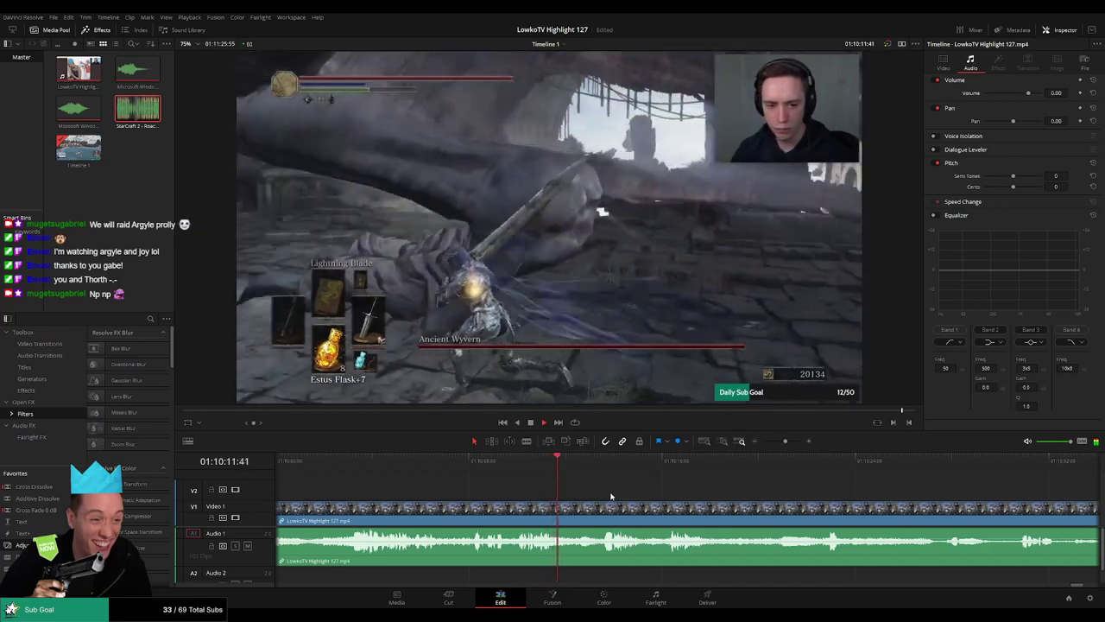
{"action": "left_click", "coordinate": [596, 466]}
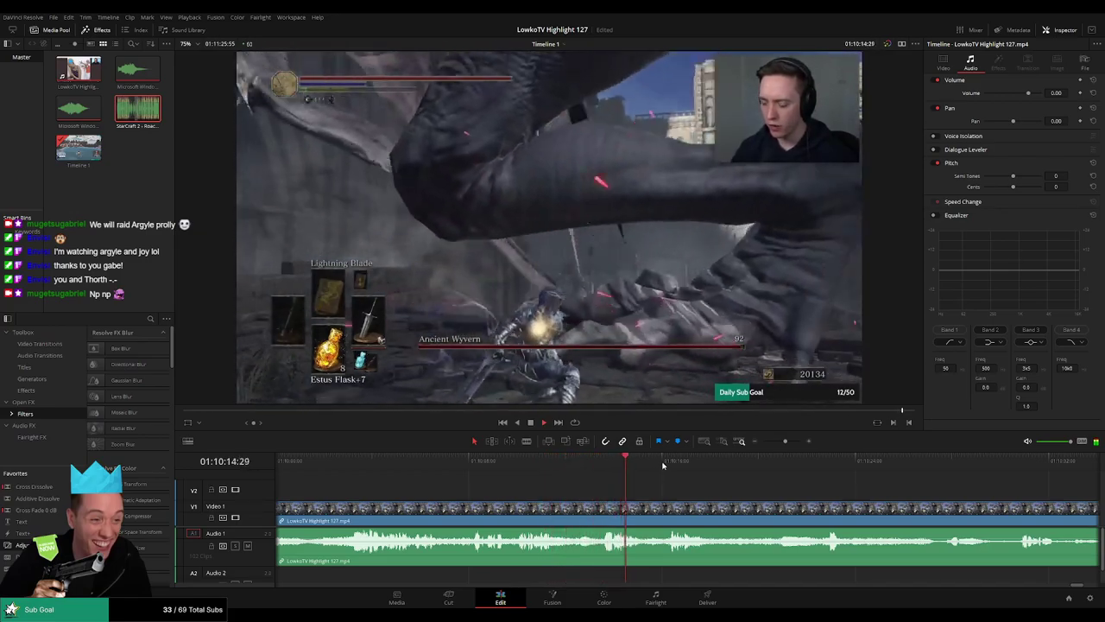
{"action": "left_click", "coordinate": [658, 470]}
{"action": "scroll", "coordinate": [737, 492], "scroll_direction": "right", "scroll_amount": 3}
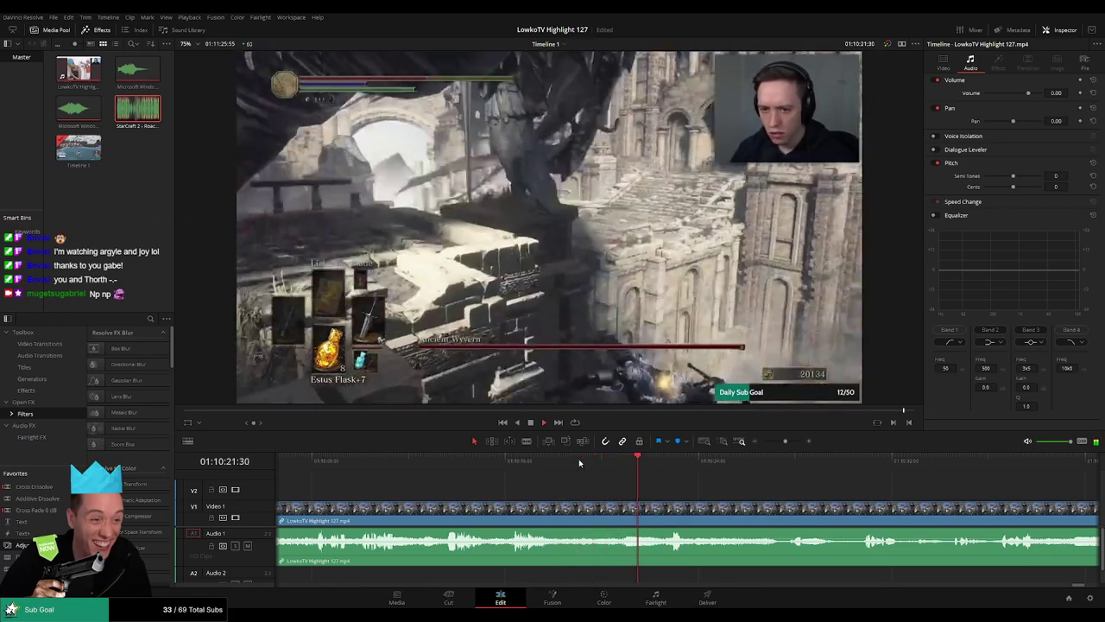
{"action": "scroll", "coordinate": [781, 495], "scroll_direction": "right", "scroll_amount": 3}
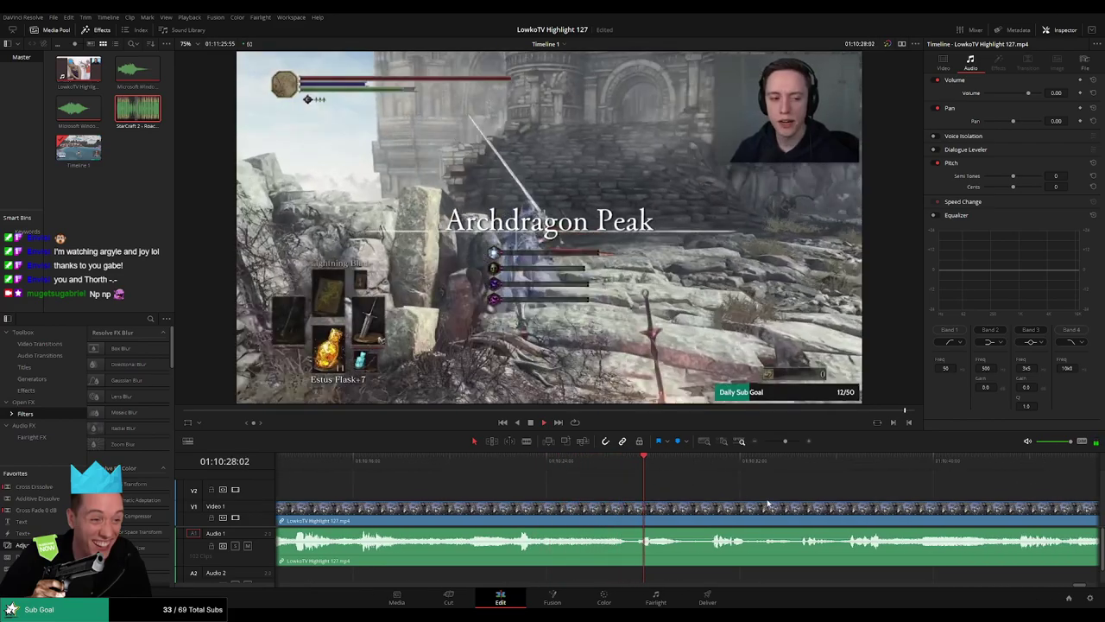
{"action": "scroll", "coordinate": [636, 486], "scroll_direction": "right", "scroll_amount": 3}
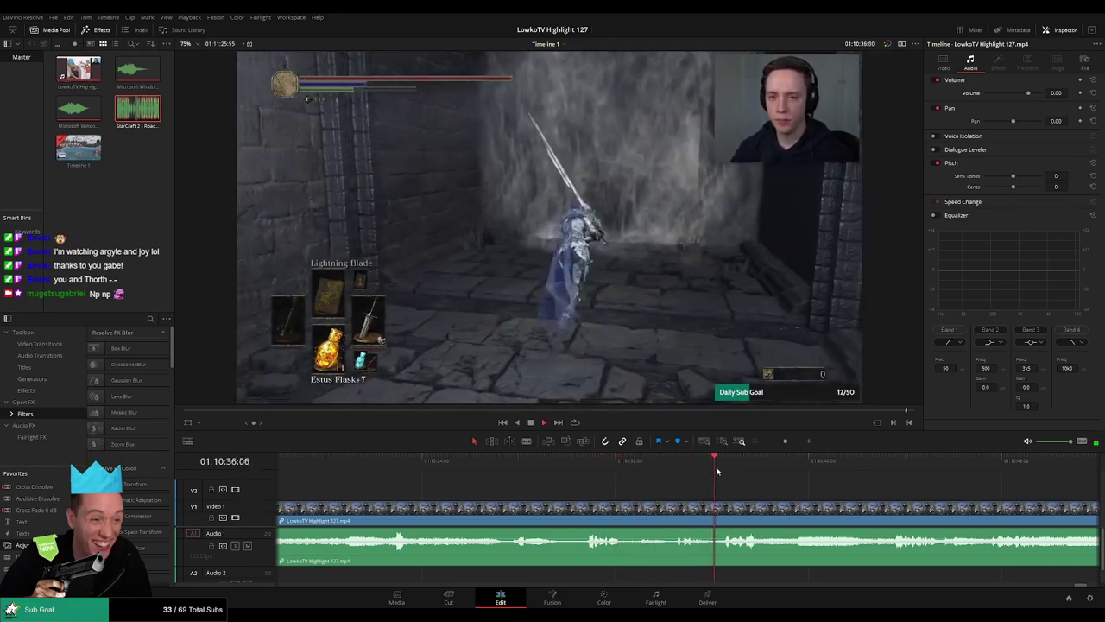
{"action": "scroll", "coordinate": [631, 484], "scroll_direction": "right", "scroll_amount": 3}
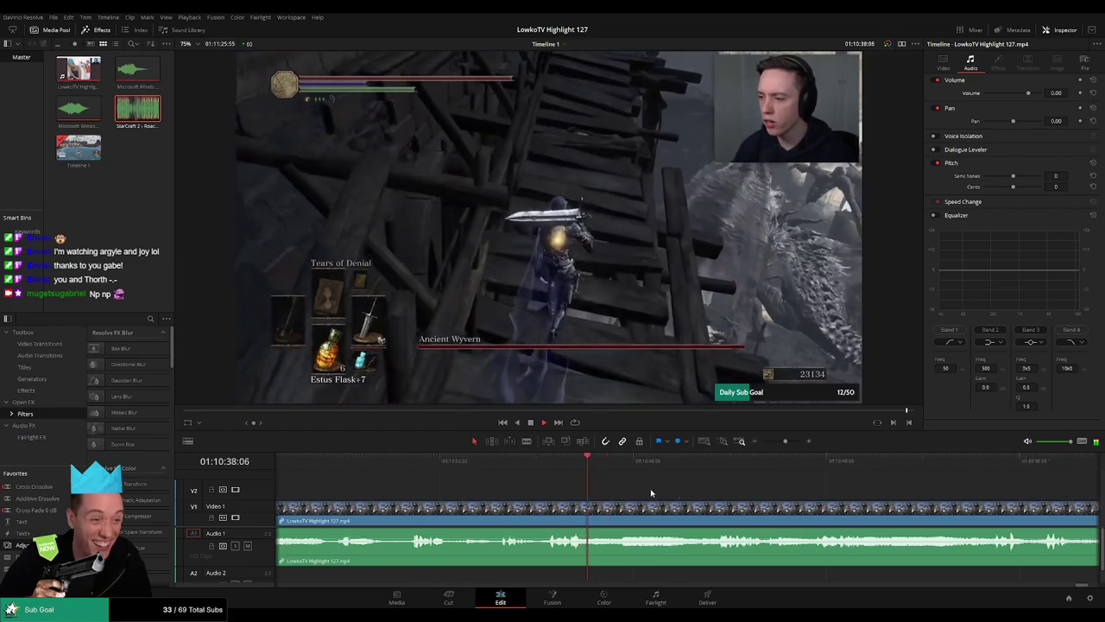
{"action": "scroll", "coordinate": [522, 471], "scroll_direction": "right", "scroll_amount": 3}
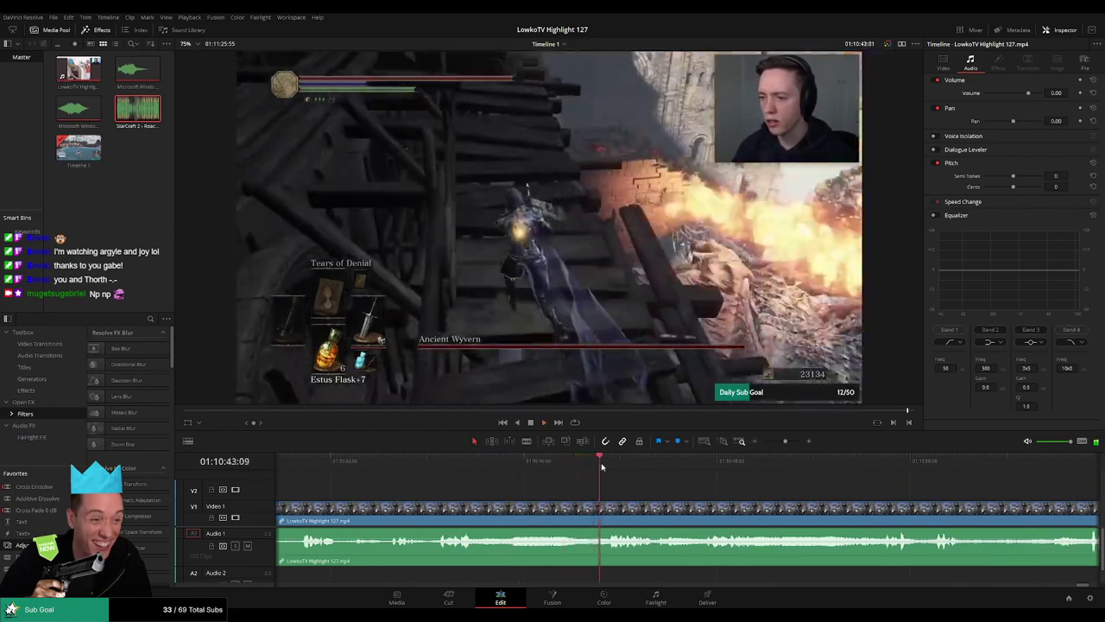
{"action": "scroll", "coordinate": [674, 479], "scroll_direction": "right", "scroll_amount": 3}
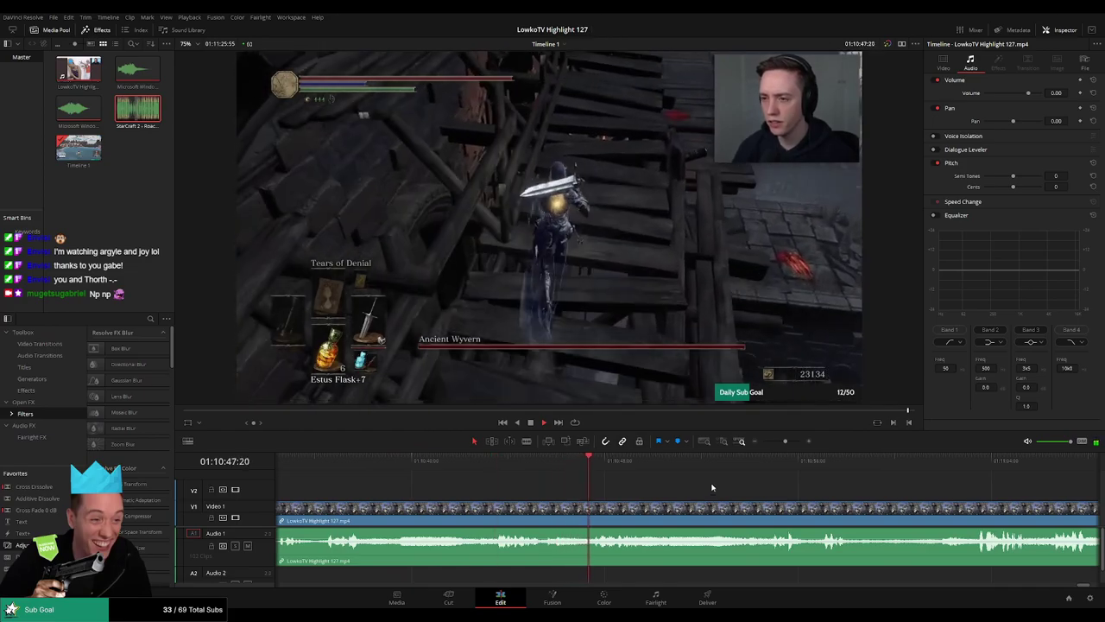
{"action": "scroll", "coordinate": [598, 486], "scroll_direction": "right", "scroll_amount": 3}
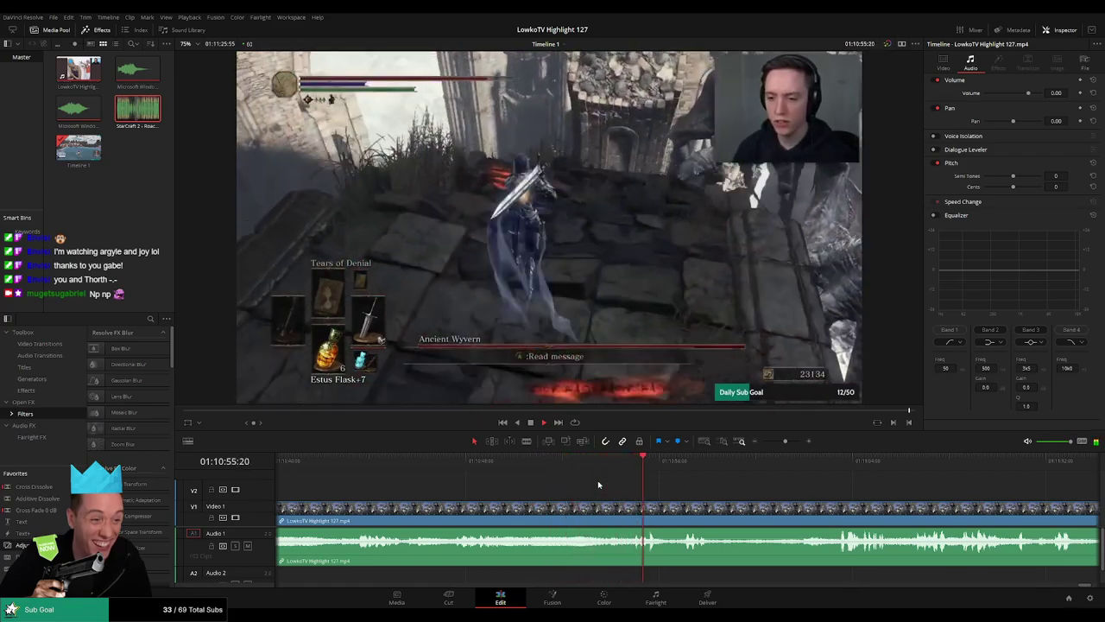
{"action": "scroll", "coordinate": [691, 492], "scroll_direction": "right", "scroll_amount": 4}
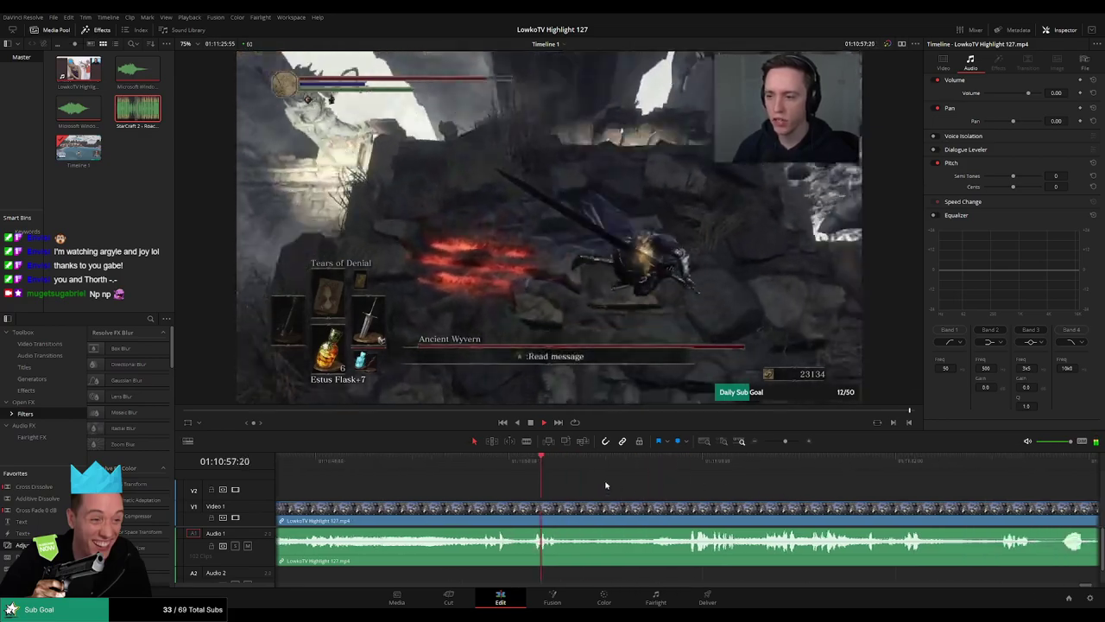
{"action": "scroll", "coordinate": [605, 480], "scroll_direction": "right", "scroll_amount": 1}
Skim past the 'HEIR OF FIRE DESTROYED' banner to the end of the footage beyond 01:11:23.
{"action": "left_click_drag", "start_coordinate": [539, 466], "coordinate": [621, 493]}
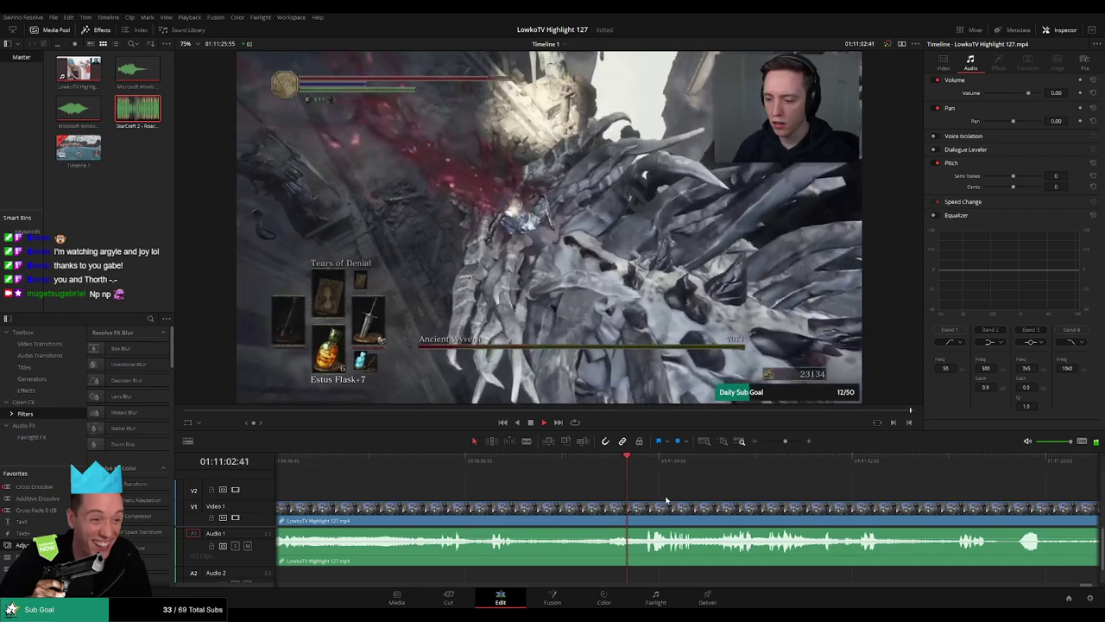
{"action": "scroll", "coordinate": [639, 490], "scroll_direction": "right", "scroll_amount": 3}
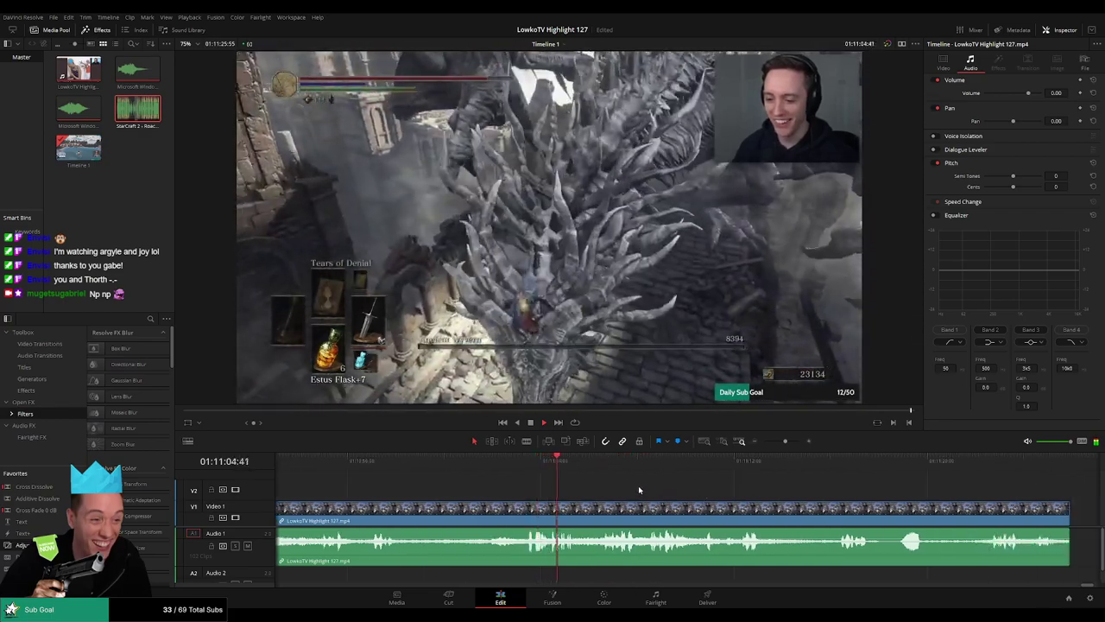
{"action": "scroll", "coordinate": [626, 492], "scroll_direction": "right", "scroll_amount": 3}
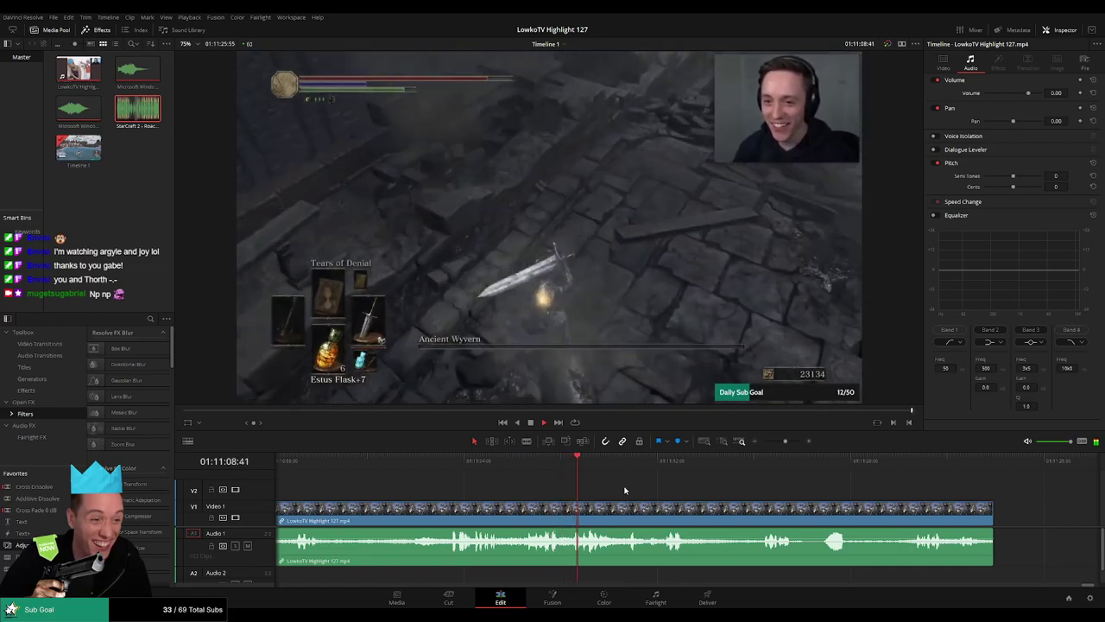
{"action": "scroll", "coordinate": [604, 490], "scroll_direction": "right", "scroll_amount": 3}
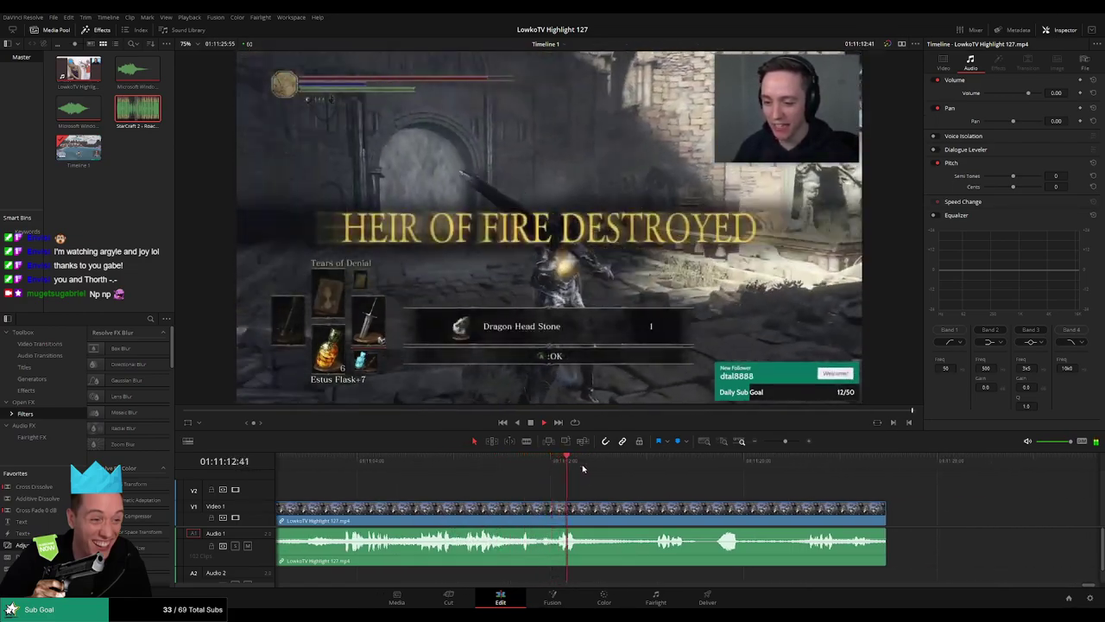
{"action": "left_click", "coordinate": [645, 460]}
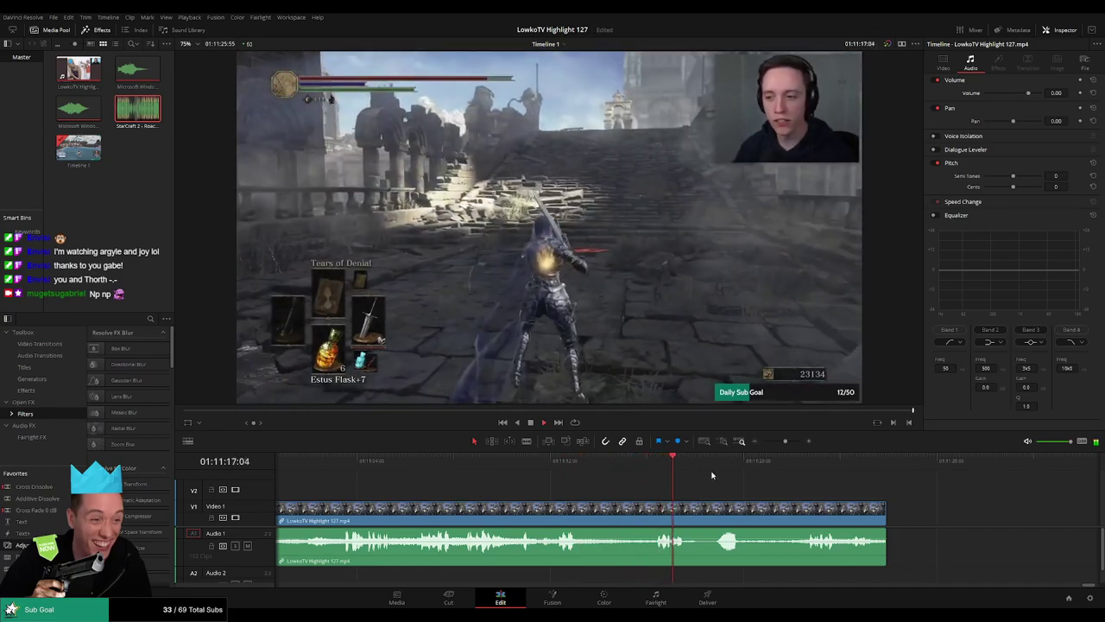
{"action": "left_click", "coordinate": [723, 469]}
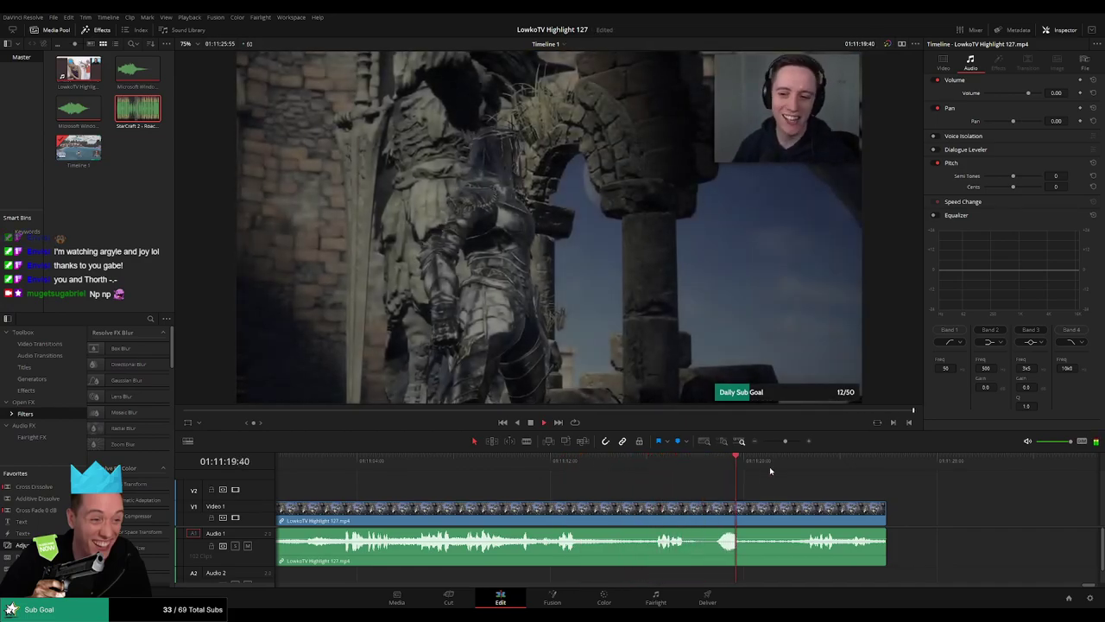
{"action": "scroll", "coordinate": [794, 490], "scroll_direction": "down", "scroll_amount": 2}
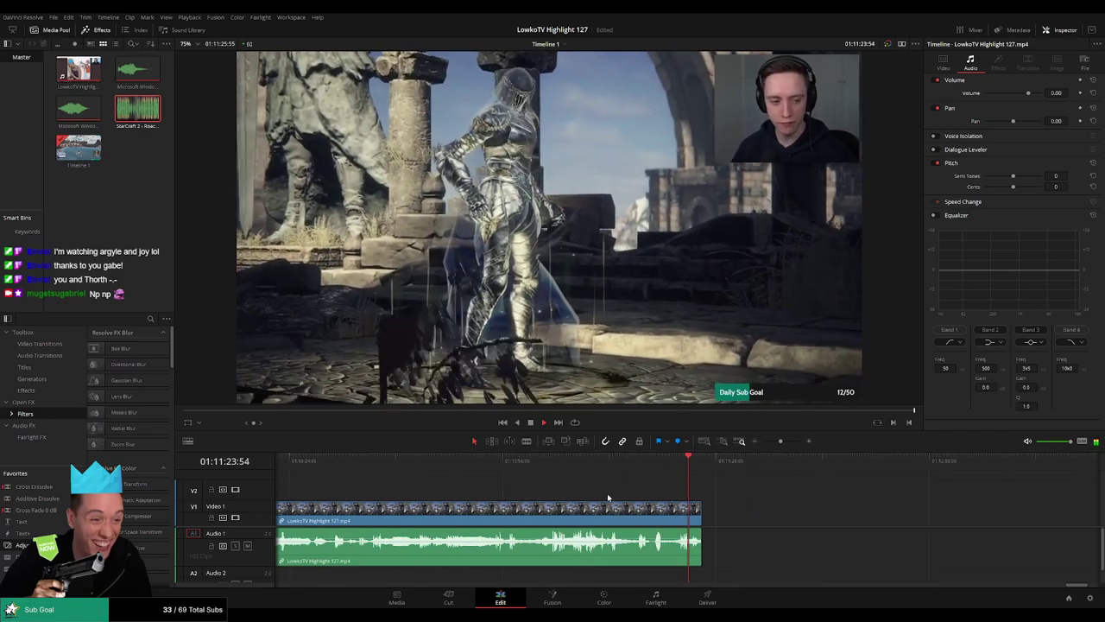
Split off the final stretch of the last clip and give it an orange clip colour.
{"action": "left_click", "coordinate": [546, 512]}
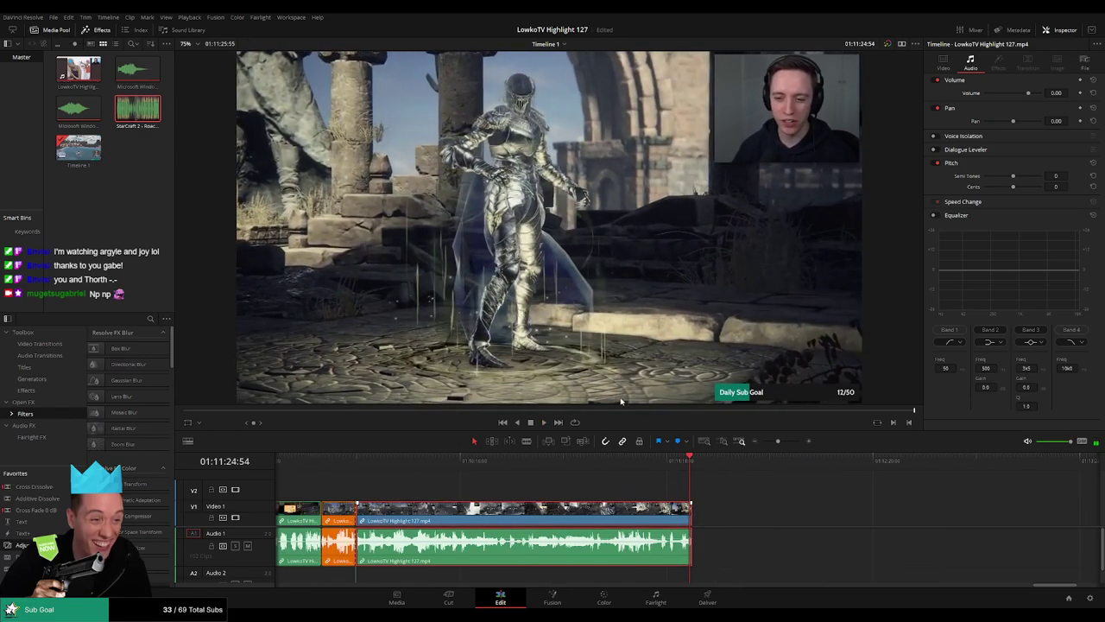
{"action": "left_click", "coordinate": [751, 494]}
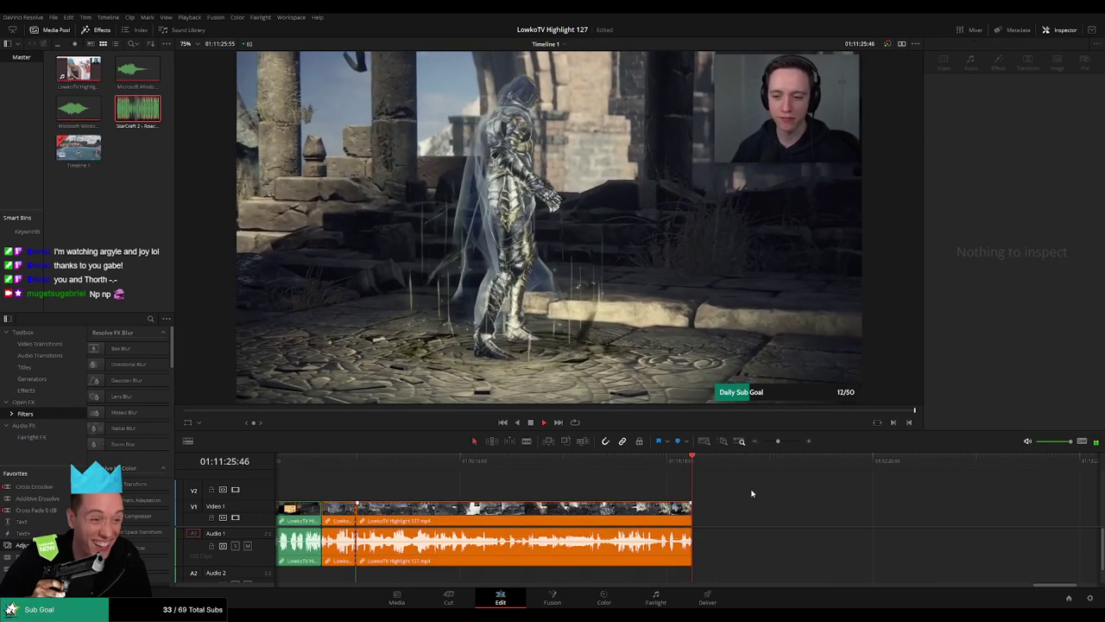
{"action": "left_click", "coordinate": [667, 459]}
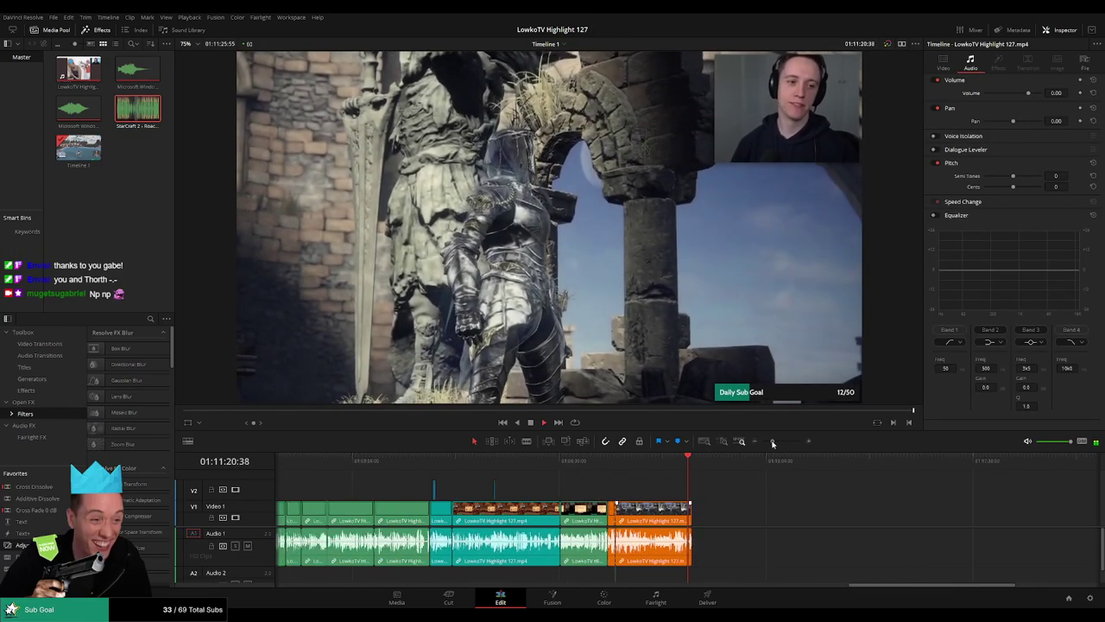
Zoom the timeline out to view the entire colour-coded edit.
{"action": "left_click_drag", "start_coordinate": [765, 443], "coordinate": [762, 442]}
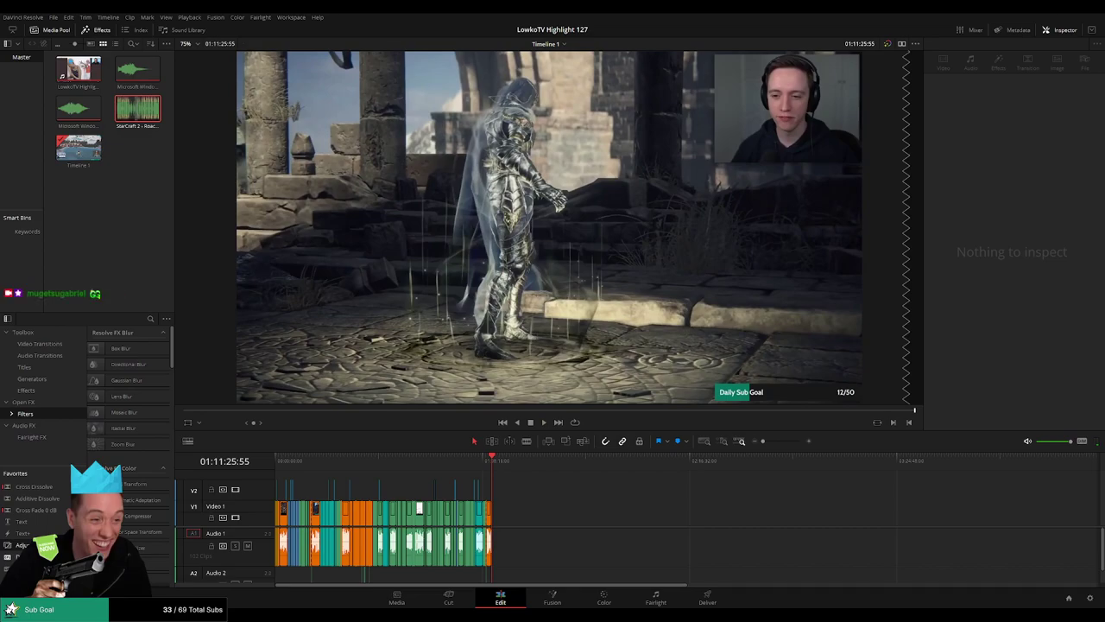
{"action": "scroll", "coordinate": [768, 445], "scroll_direction": "up", "scroll_amount": 5}
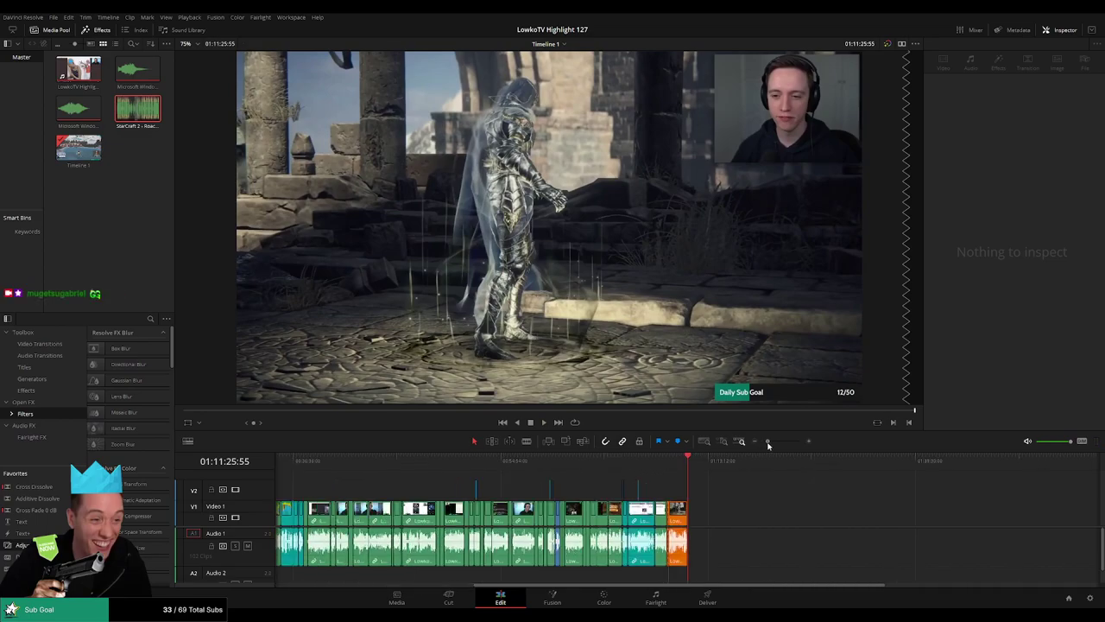
{"action": "scroll", "coordinate": [767, 445], "scroll_direction": "down", "scroll_amount": 3}
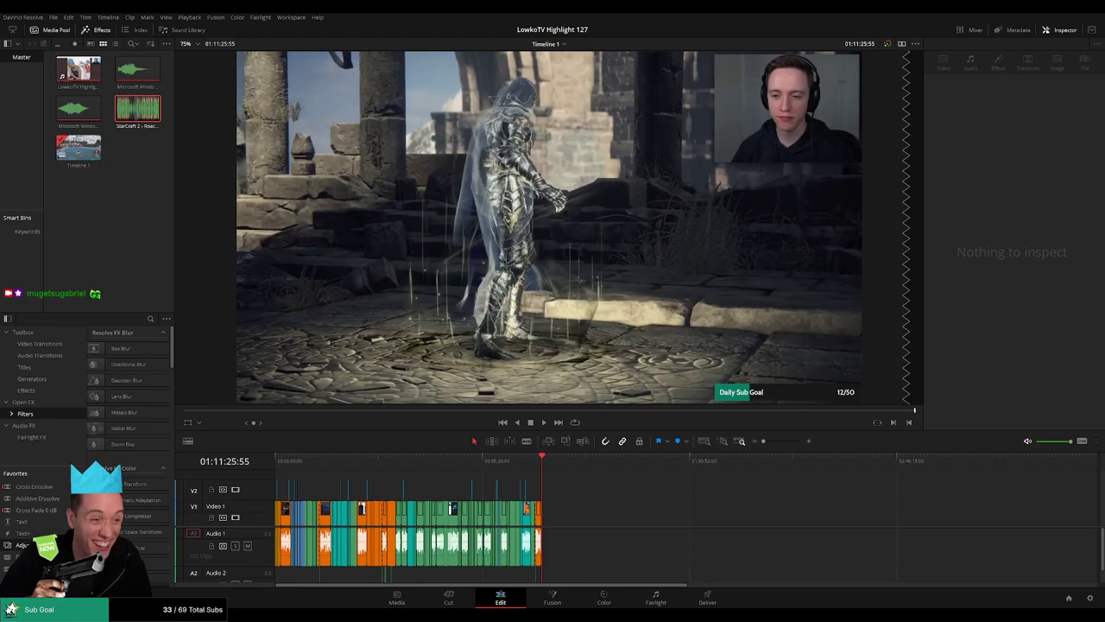